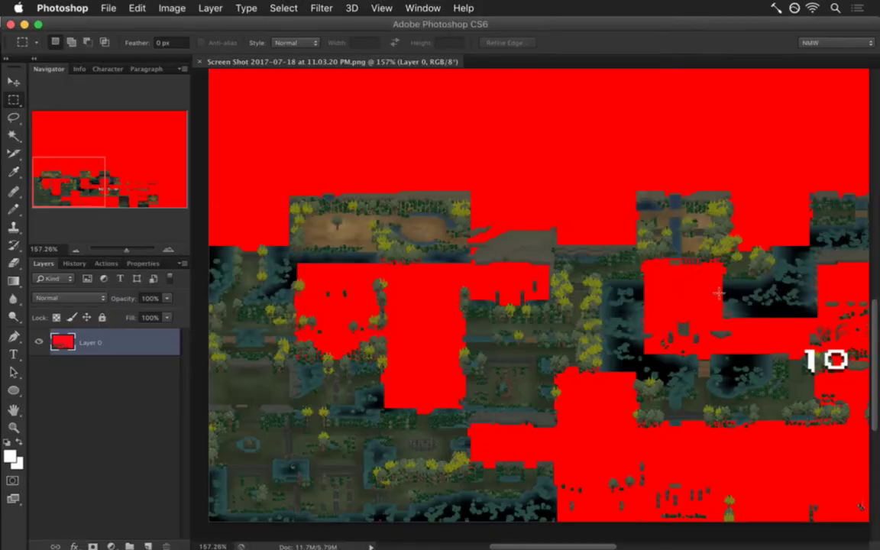
Examine the lower-left area of the game world map up close, and fit the whole image in view.
drag(266, 483, 478, 373)
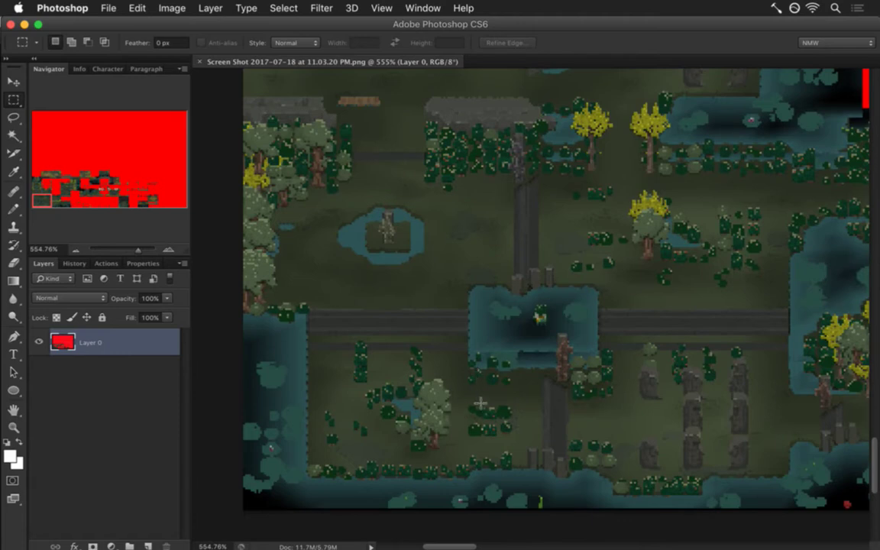
drag(507, 407, 413, 410)
key(super+0)
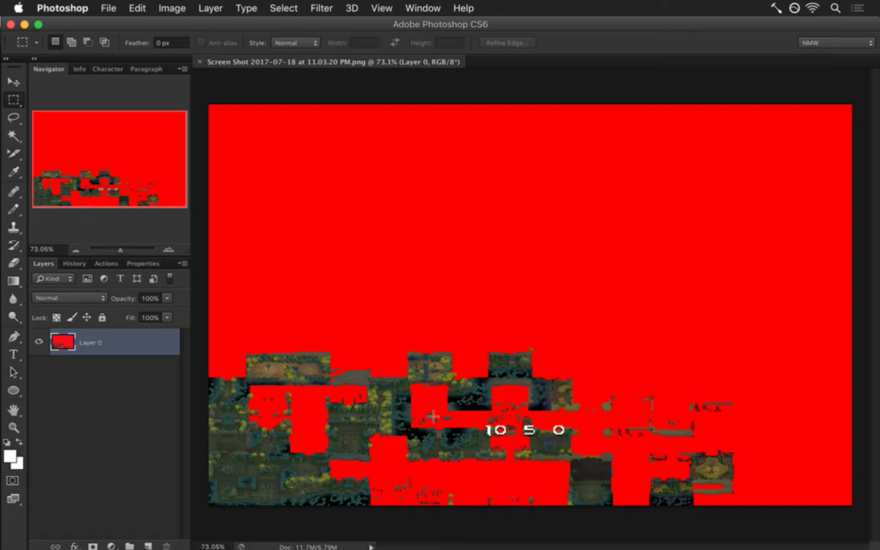
Outline the whole map and its empty red area with temporary rectangular selections, and deselect.
drag(211, 238, 584, 507)
drag(213, 108, 841, 504)
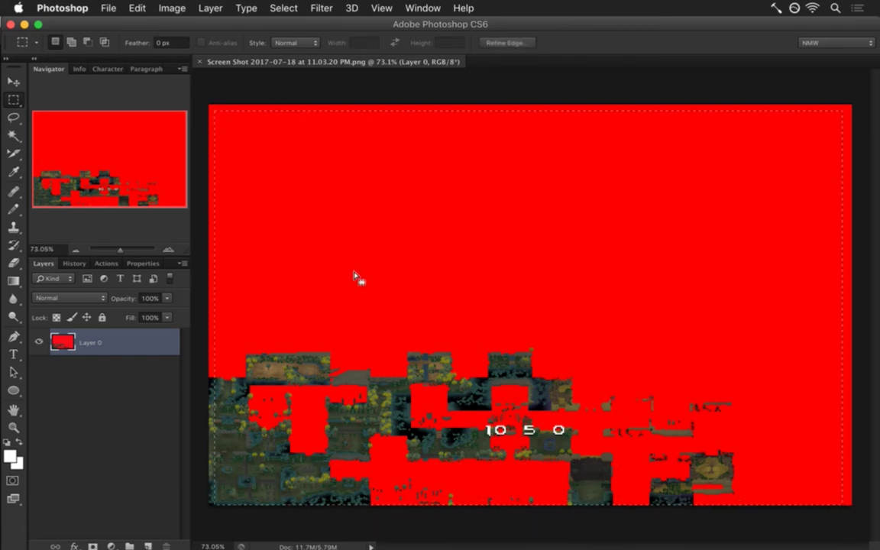
drag(260, 151, 790, 329)
drag(233, 141, 831, 423)
key(super+d)
drag(274, 236, 313, 223)
key(super+d)
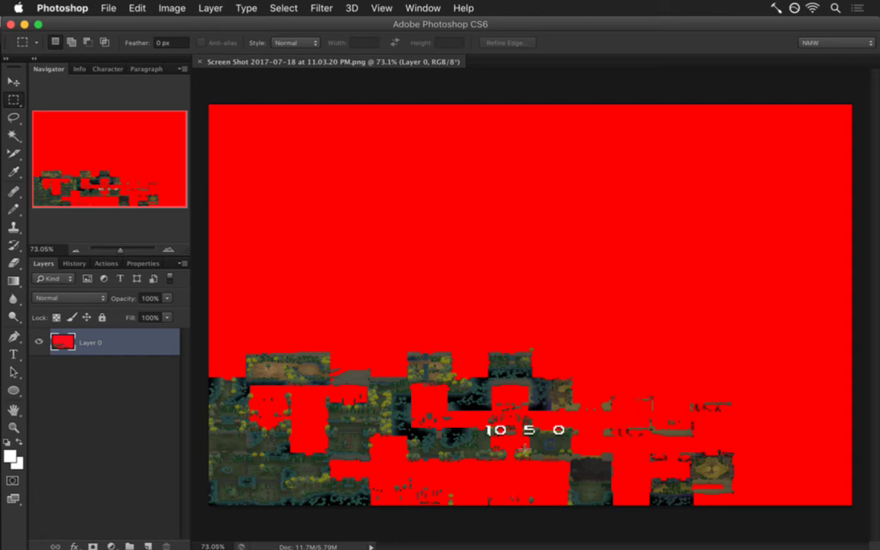
Mark individual rooms and the explored part of the map with temporary rectangular selections, and clear them.
drag(526, 408, 494, 425)
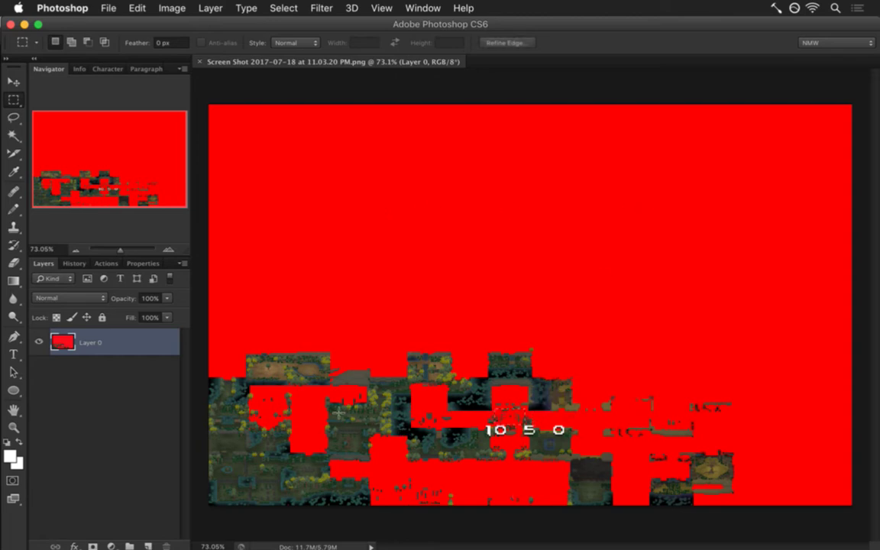
drag(336, 407, 369, 423)
click(363, 316)
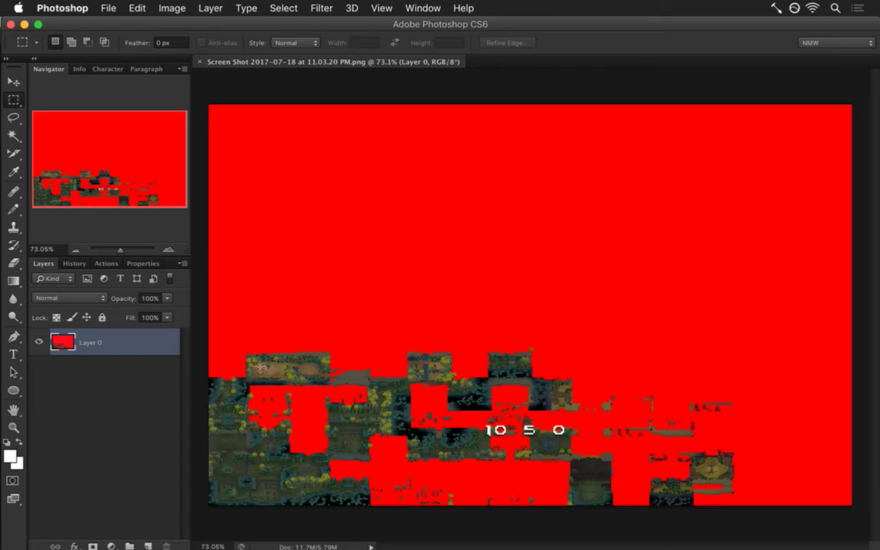
drag(260, 365, 281, 377)
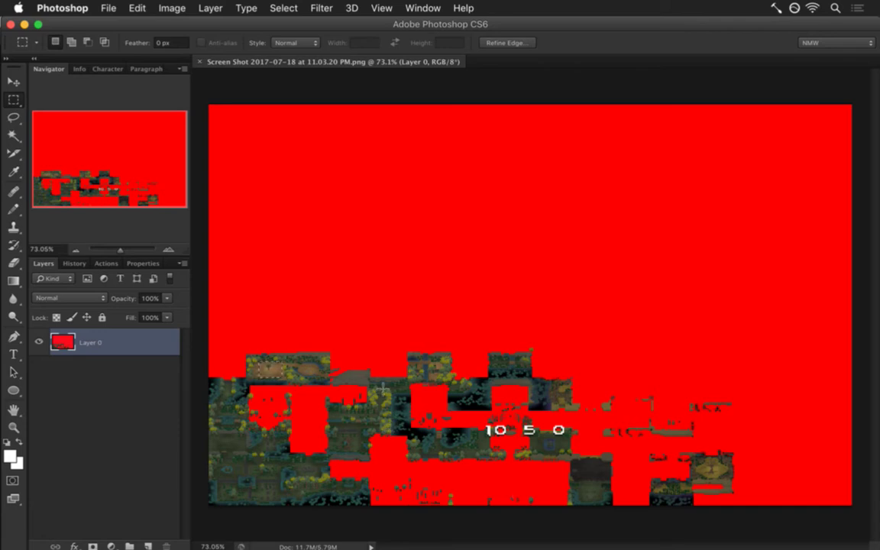
drag(215, 341, 383, 480)
click(397, 471)
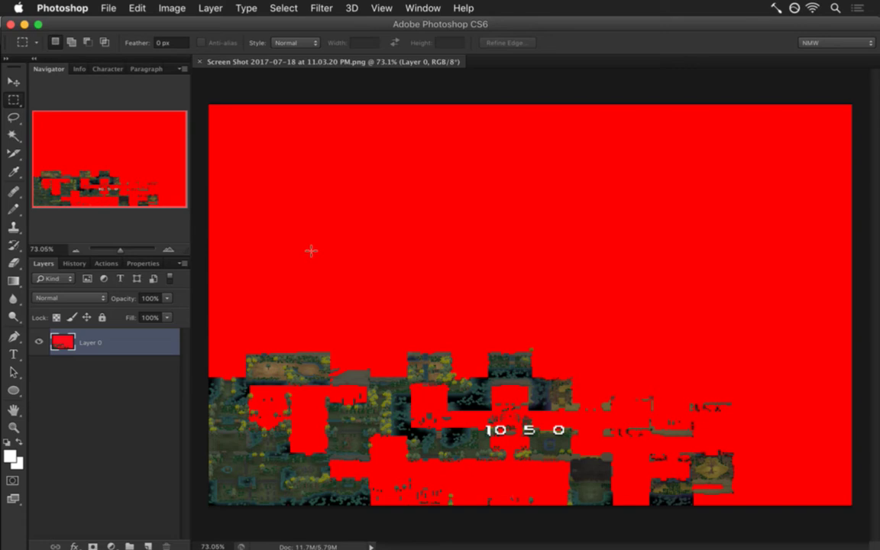
key(super+Tab)
drag(208, 313, 523, 501)
click(530, 486)
Switch to Adobe Audition and place the playhead at 0:48.750 in Soundtrack.wav.
key(super+Tab)
key(super+Tab)
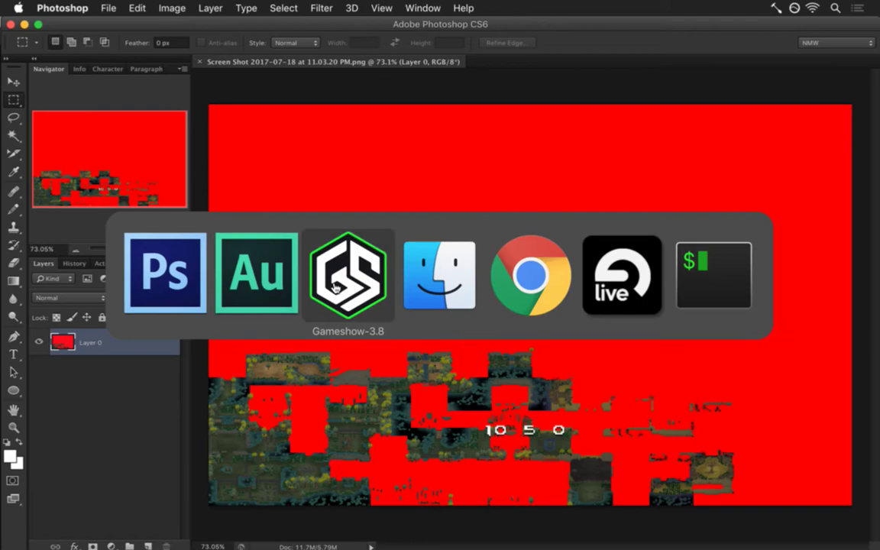
key(super+shift+Tab)
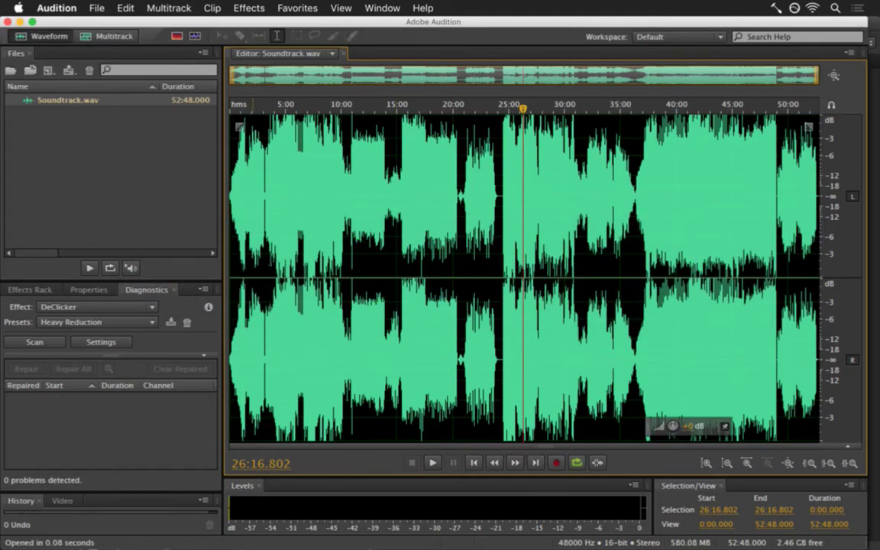
drag(262, 185, 460, 193)
click(714, 200)
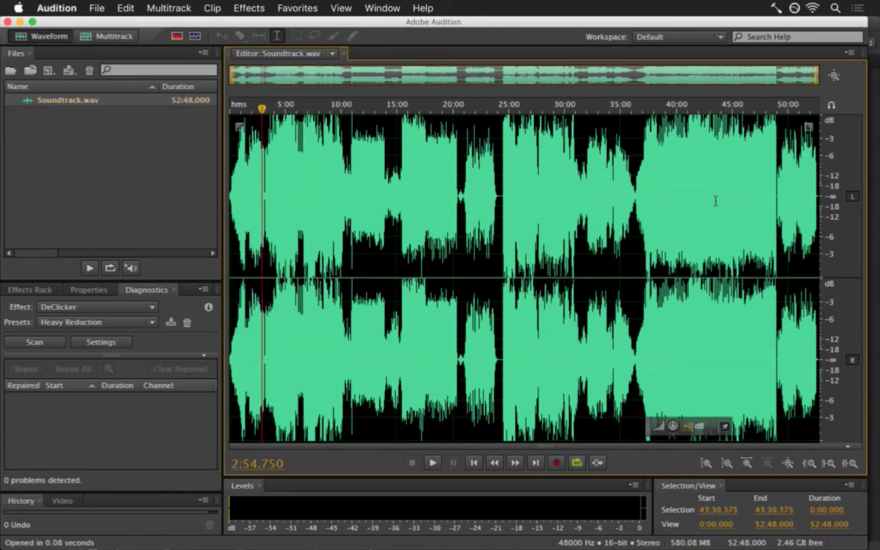
drag(714, 191, 153, 183)
click(238, 177)
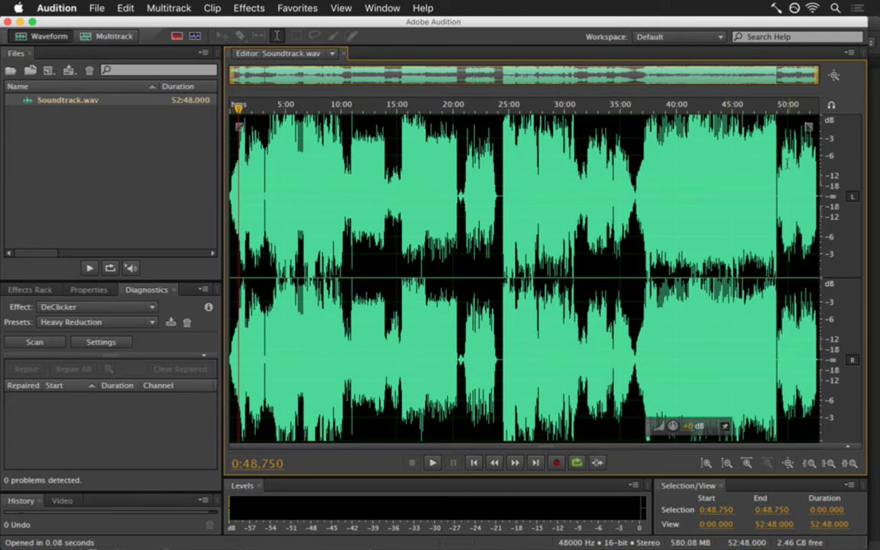
Open the Songbringer.fspro project in FMOD Studio.
key(F4)
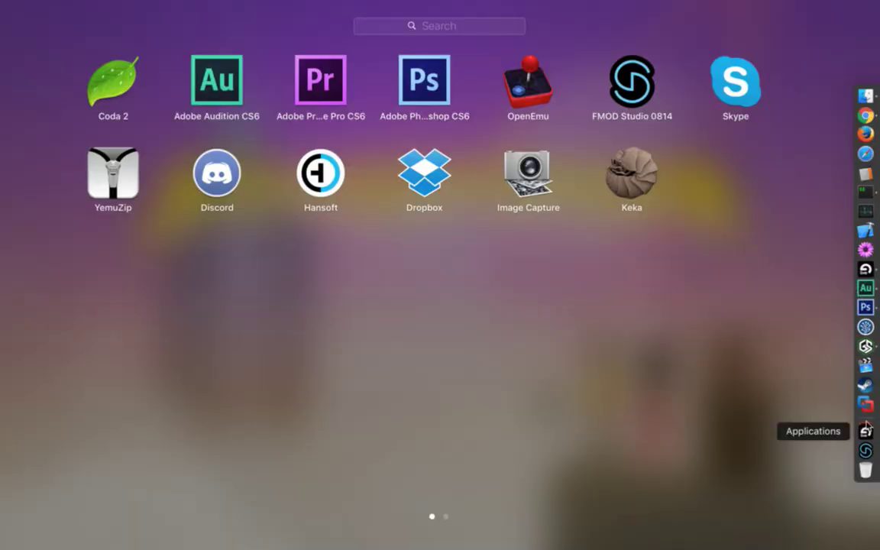
click(790, 388)
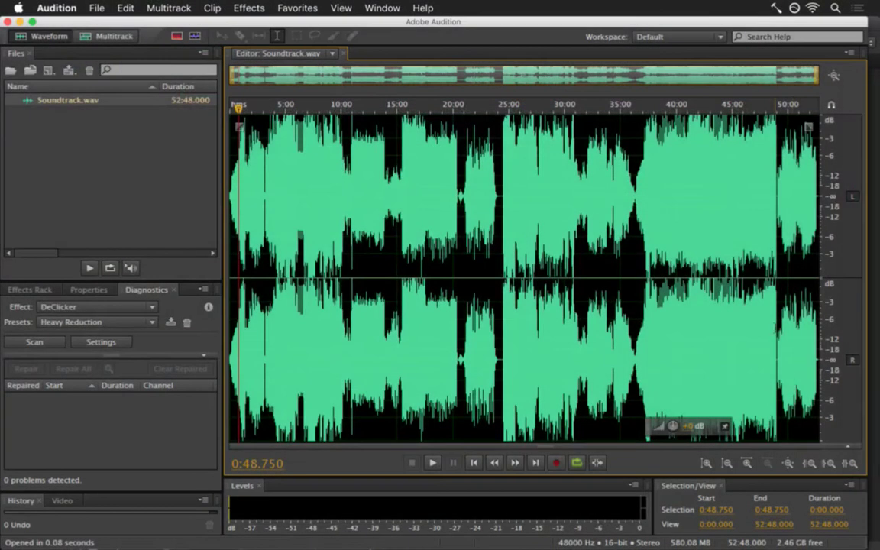
mouse_move(879, 1)
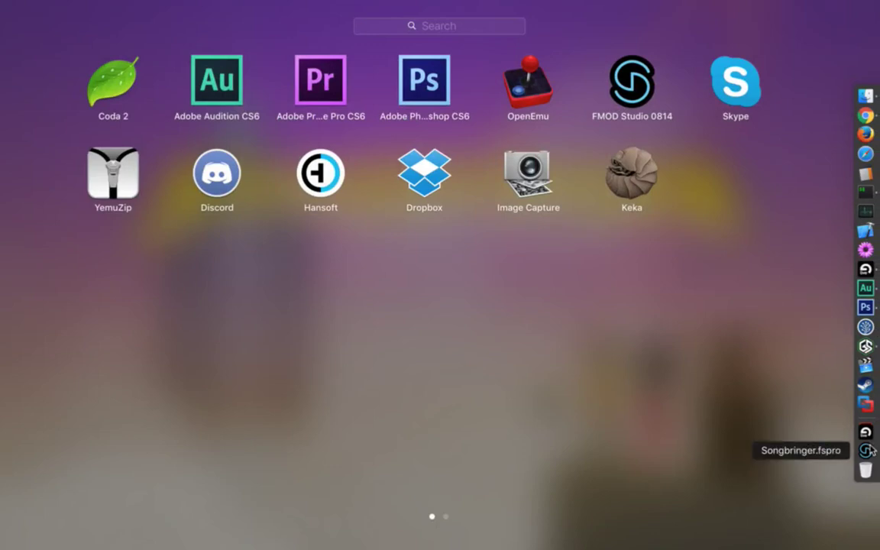
click(870, 448)
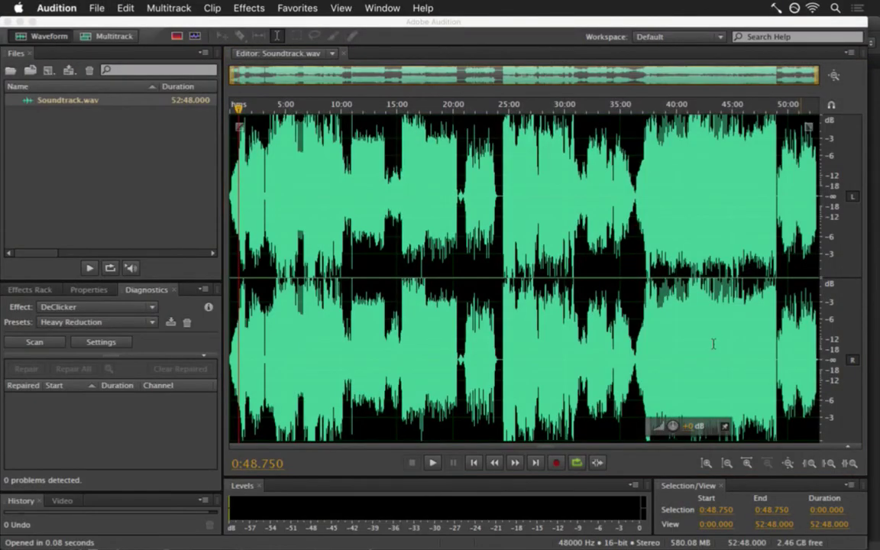
key(F4)
click(865, 337)
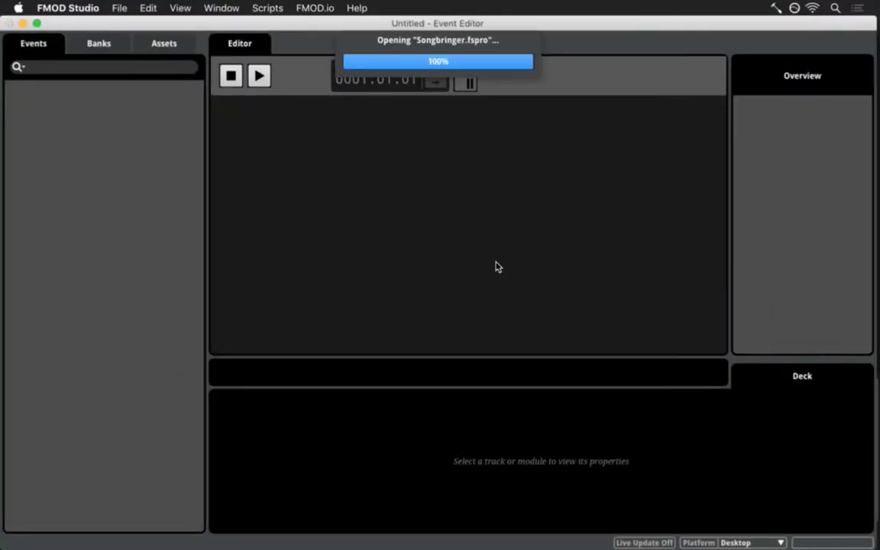
Switch to Adobe Audition and test-play Soundtrack.wav while checking the recording in Gameshow, and stop playback.
key(super+Tab)
click(227, 294)
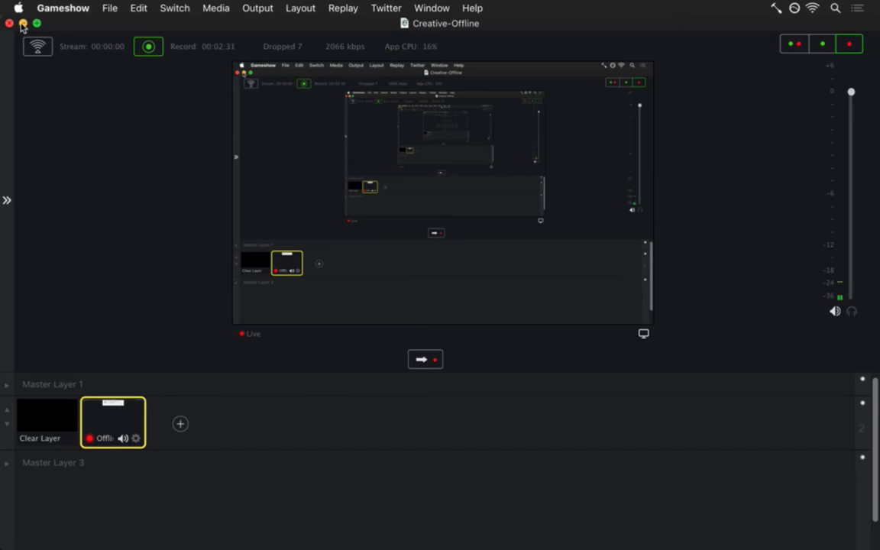
key(super+Tab)
key(super+Tab)
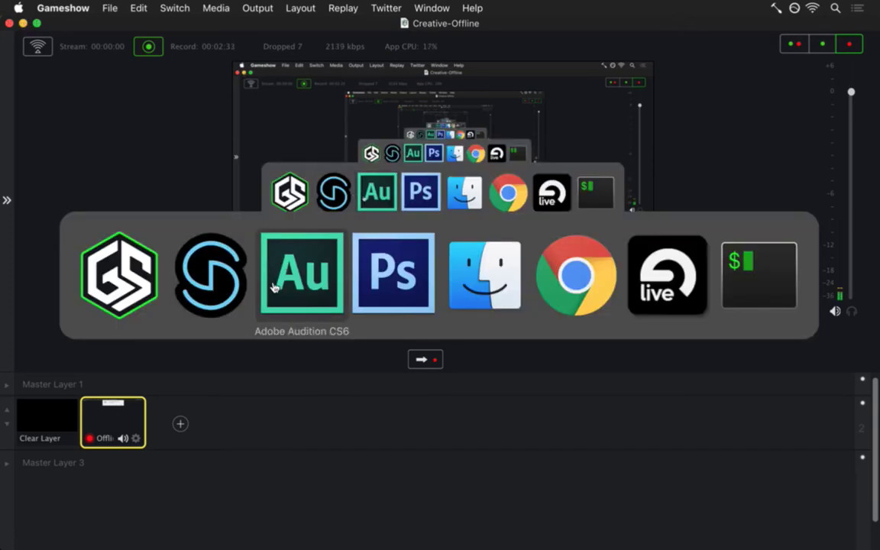
key(space)
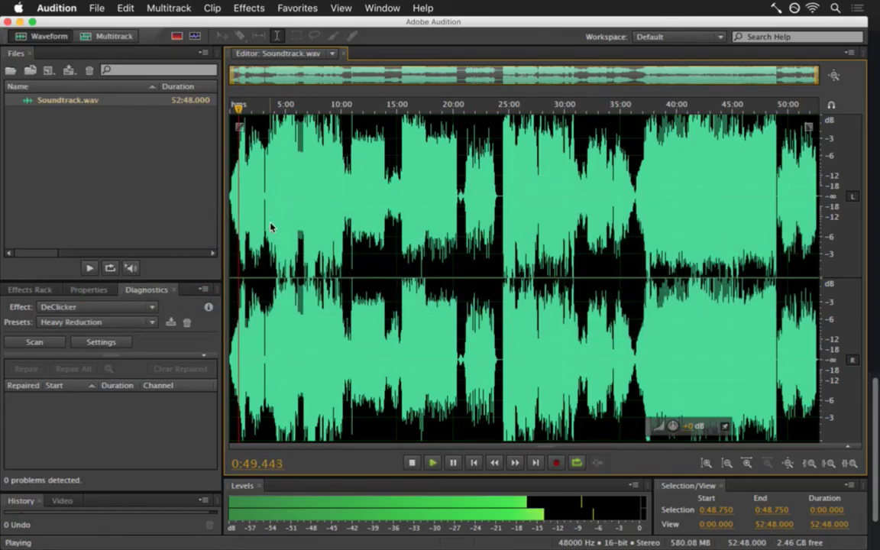
key(super+Tab)
key(super+Tab)
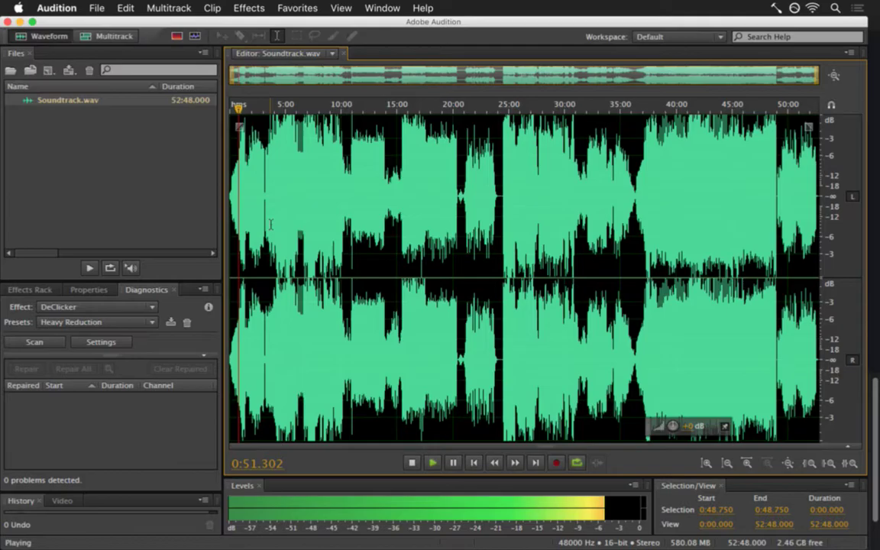
key(space)
Switch to Ableton Live and play the Soundtrack arrangement from within the Biomes clips while checking Gameshow, and stop playback.
key(super+Tab)
key(super+Tab)
key(super+Tab)
key(super+Tab)
key(super+Tab)
key(super+Tab)
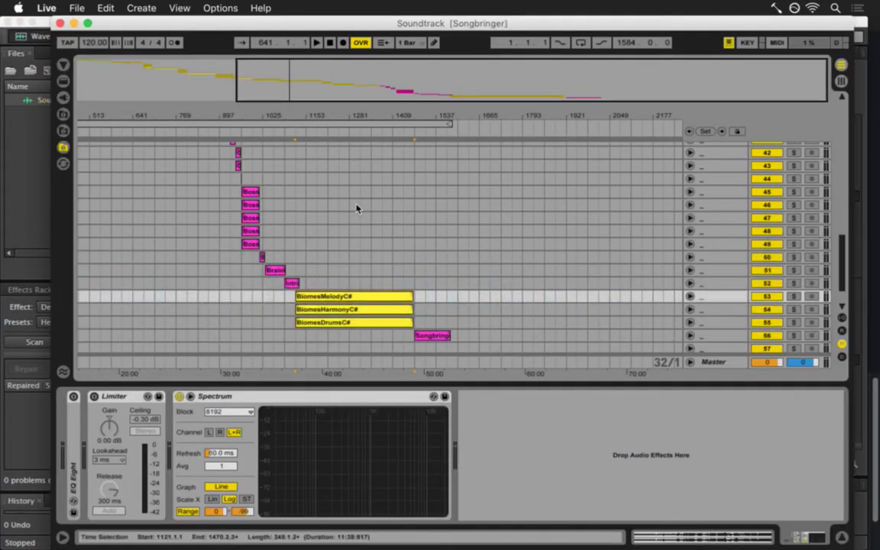
click(316, 135)
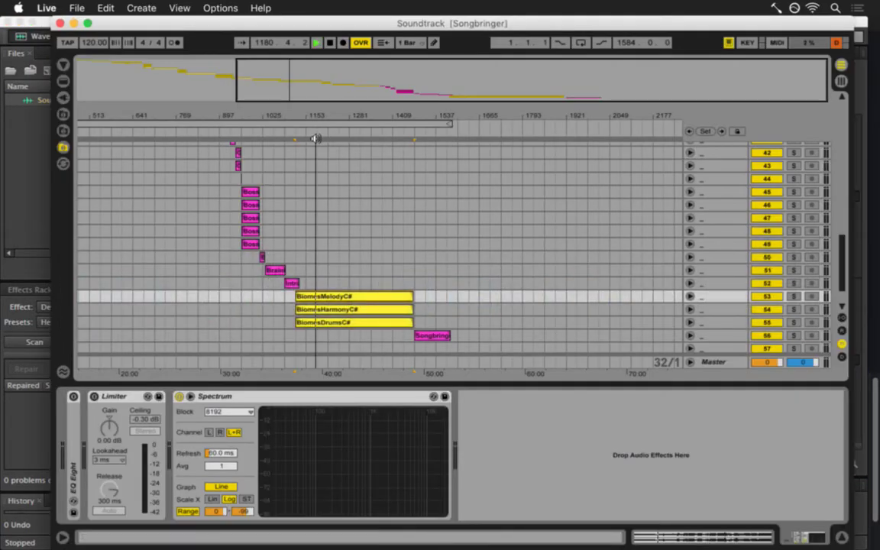
key(super+Tab)
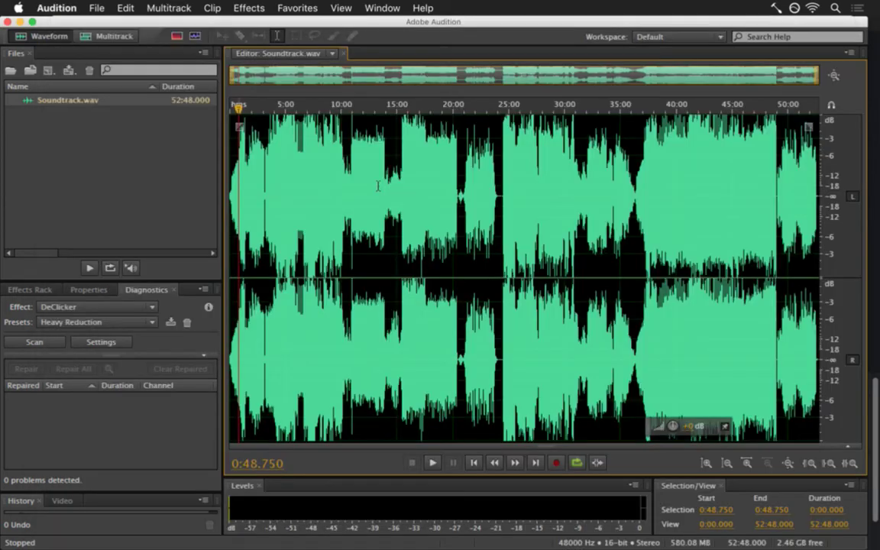
key(super+Tab)
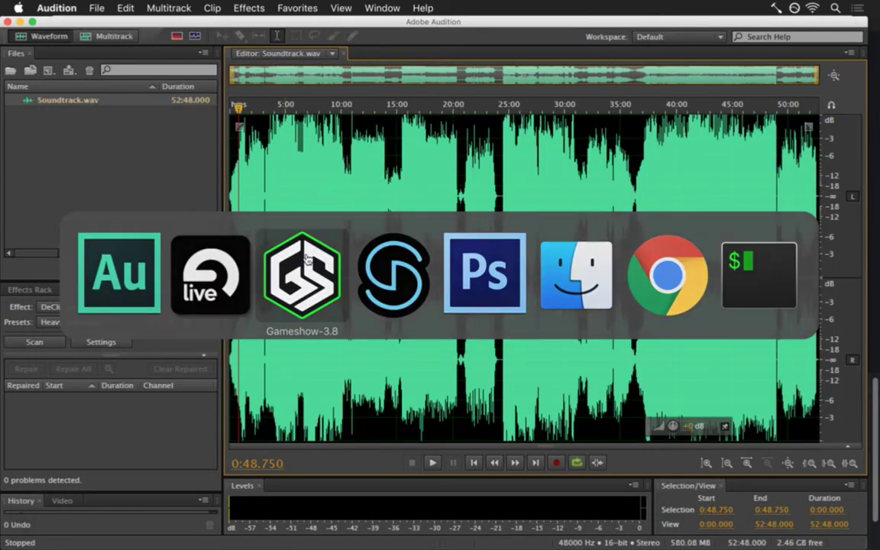
click(306, 260)
key(super+Tab)
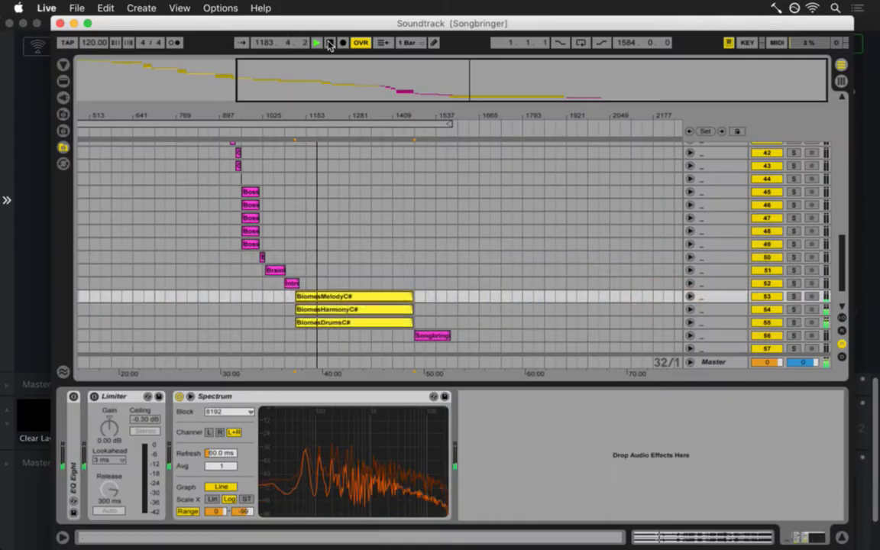
Switch to FMOD Studio, expand the Boss event and test-play its Bass0 sub-event.
key(super+Tab)
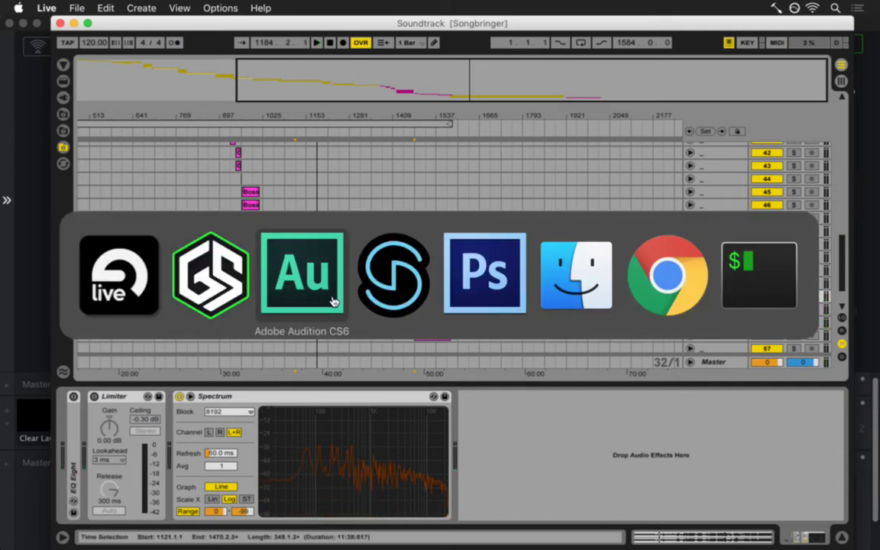
click(385, 306)
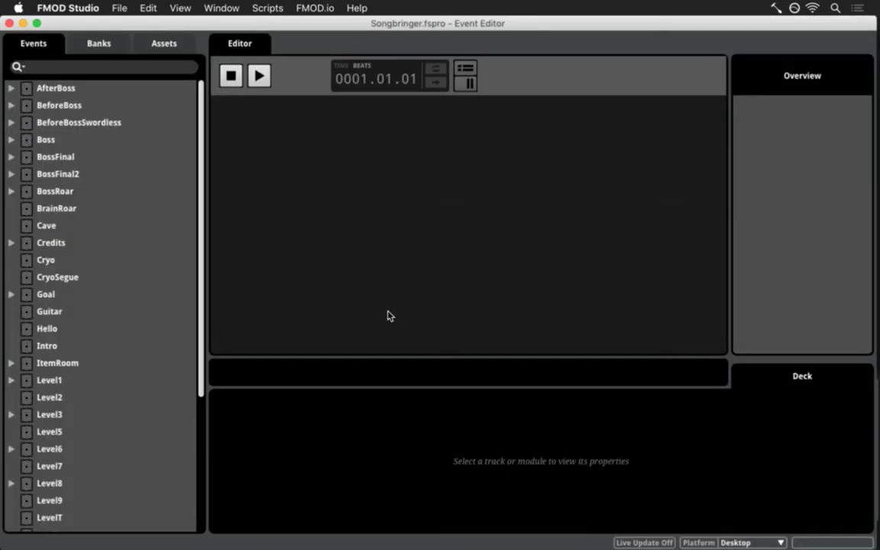
click(11, 139)
click(57, 157)
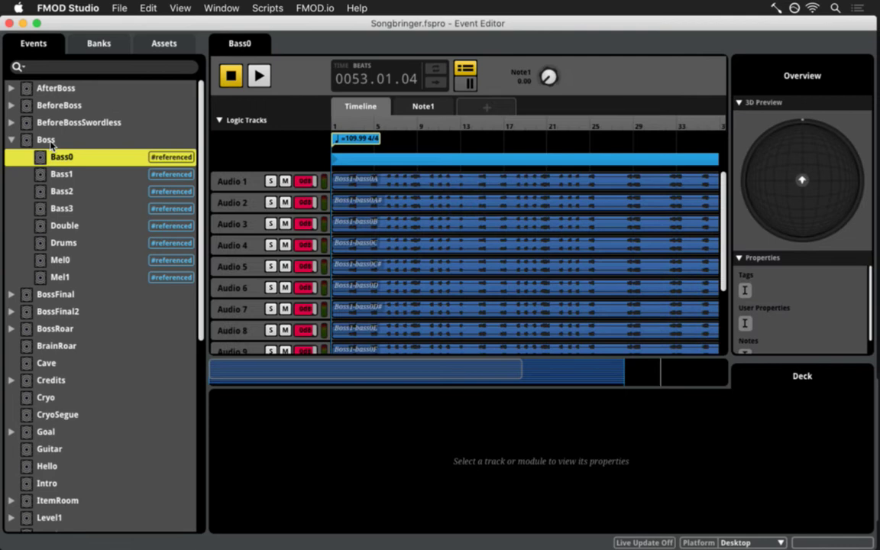
key(space)
key(space)
Play the Boss event while checking the audio levels in Gameshow, and stop playback.
click(116, 139)
key(space)
click(357, 107)
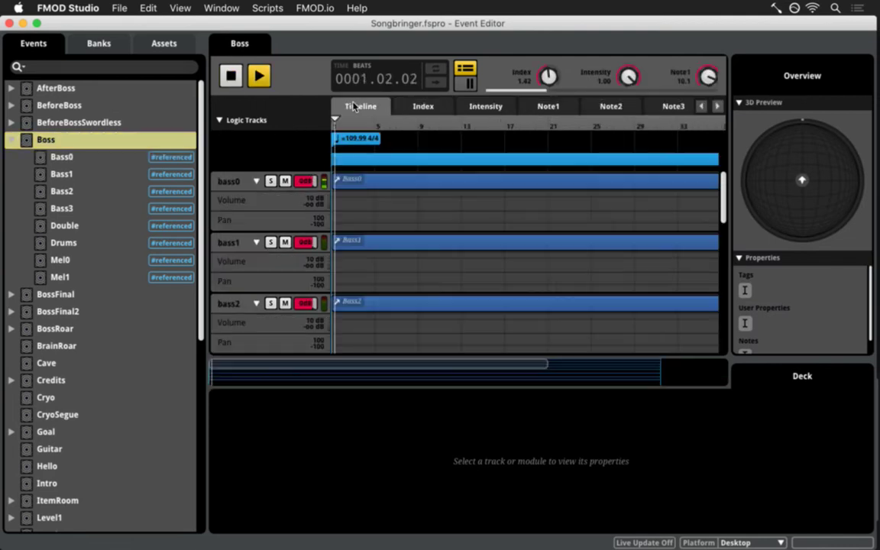
key(super+Tab)
key(super+Tab)
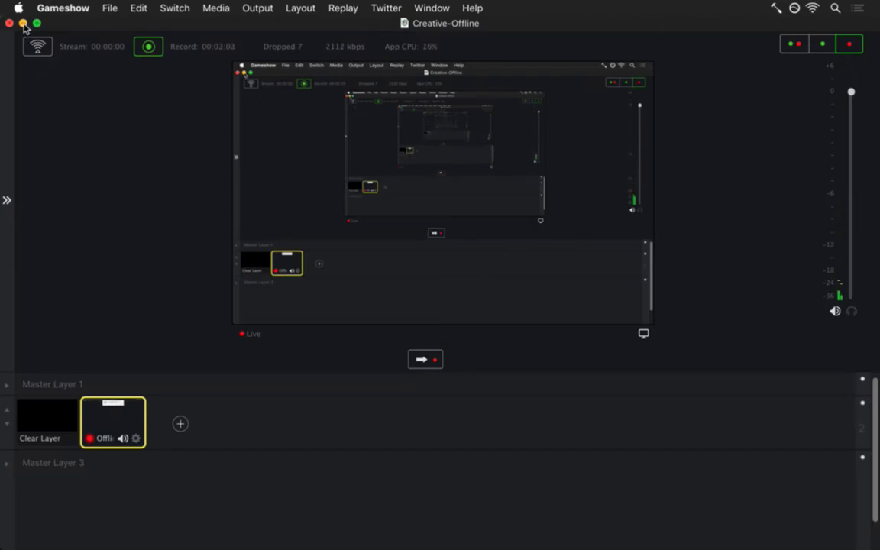
click(23, 24)
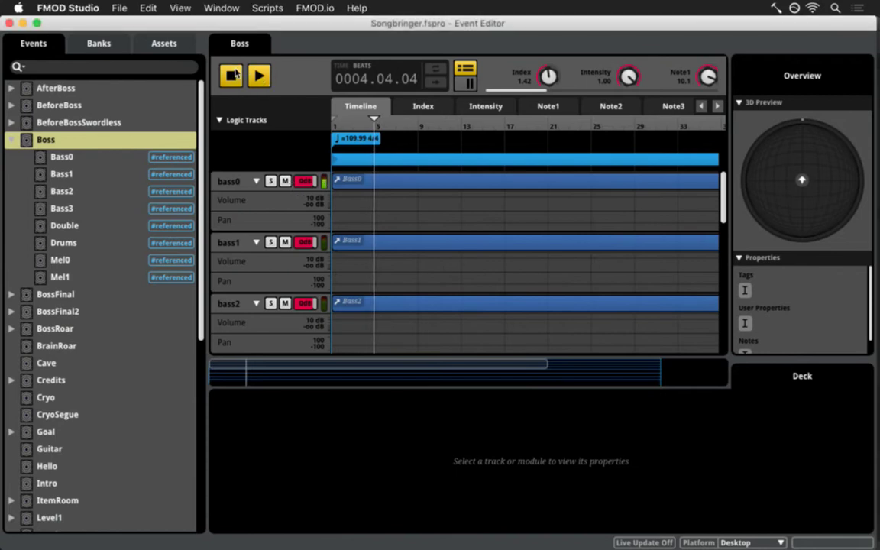
click(233, 74)
Hide the overview area to give the Boss event's timeline more room.
mouse_move(878, 1)
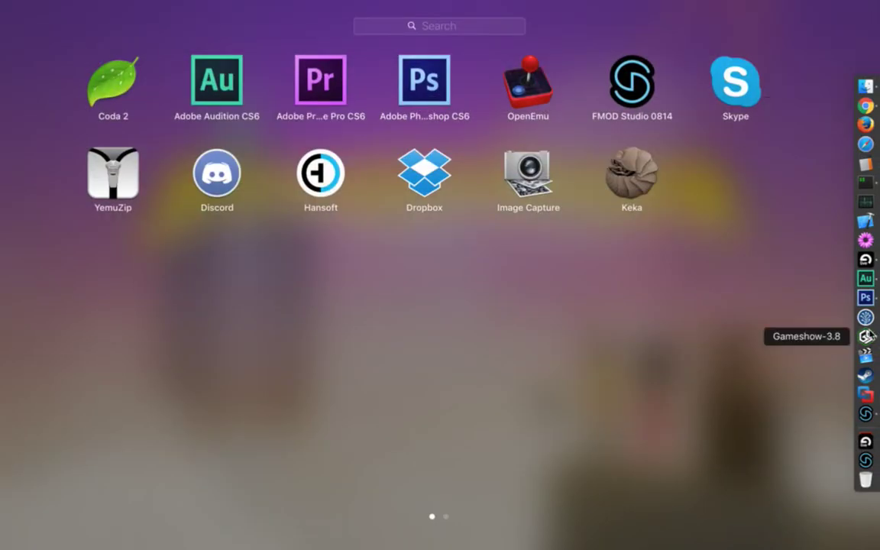
click(798, 330)
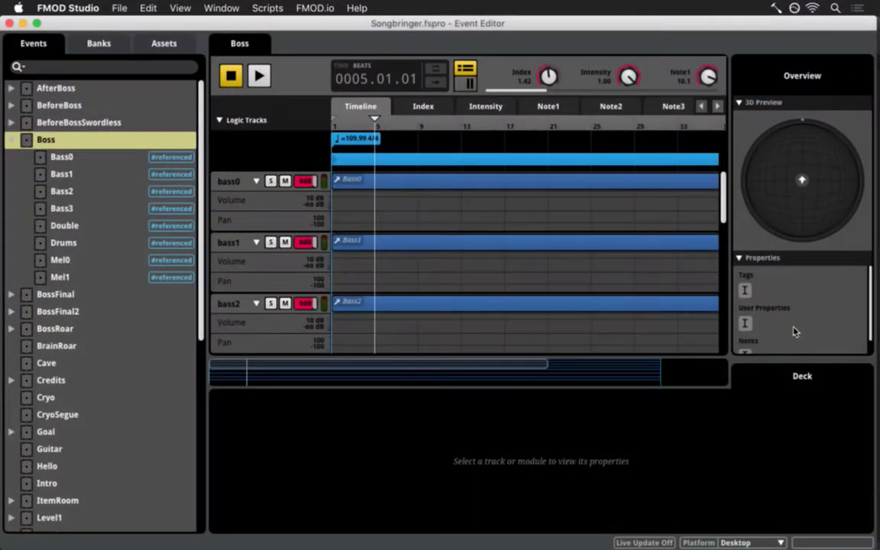
key(super+alt+o)
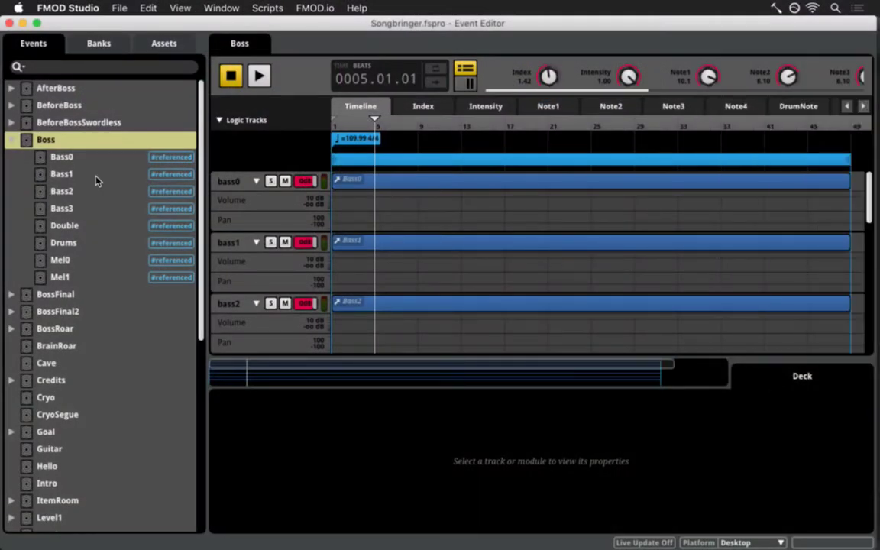
Collapse the Boss event and switch to Adobe Audition to show the Soundtrack.wav waveform.
click(12, 141)
key(super+Tab)
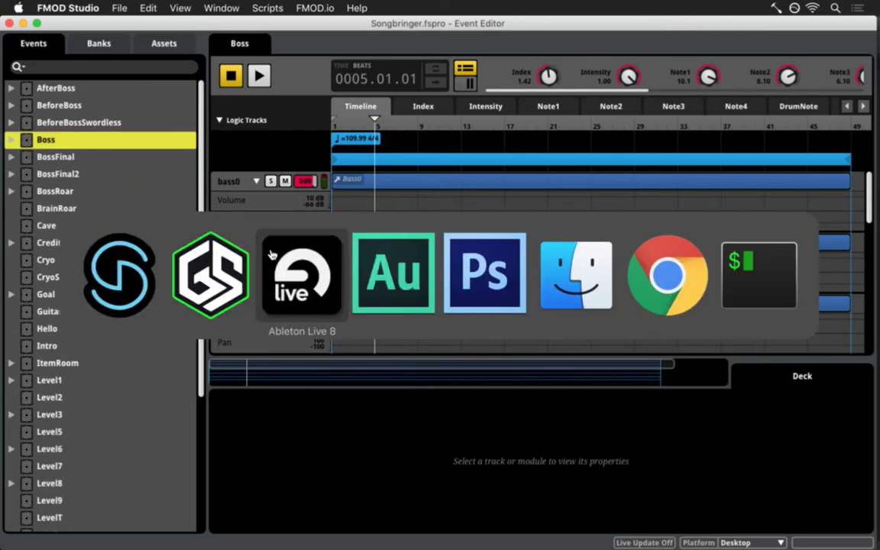
click(272, 254)
key(super+Tab)
click(371, 283)
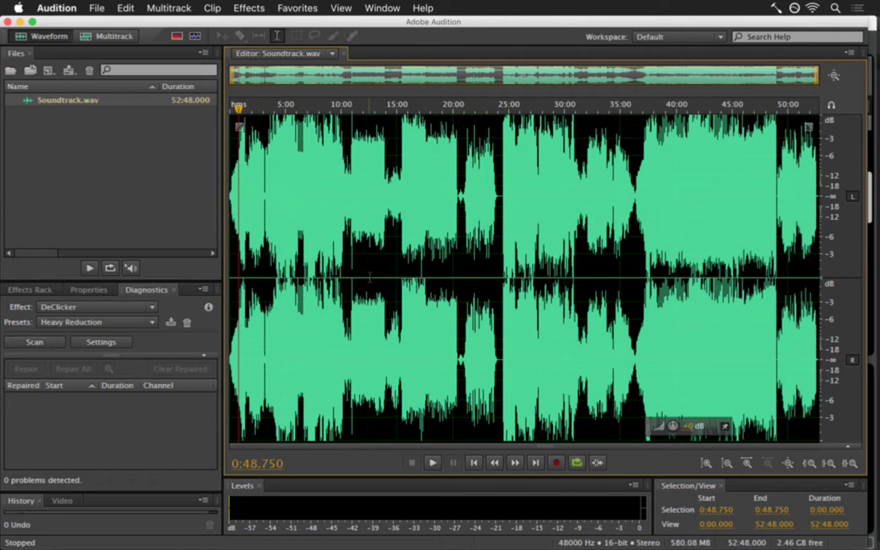
Examine the entire Soundtrack.wav waveform by selecting all of it, and mark out passages including about 47:49 to 49:10.
key(super+a)
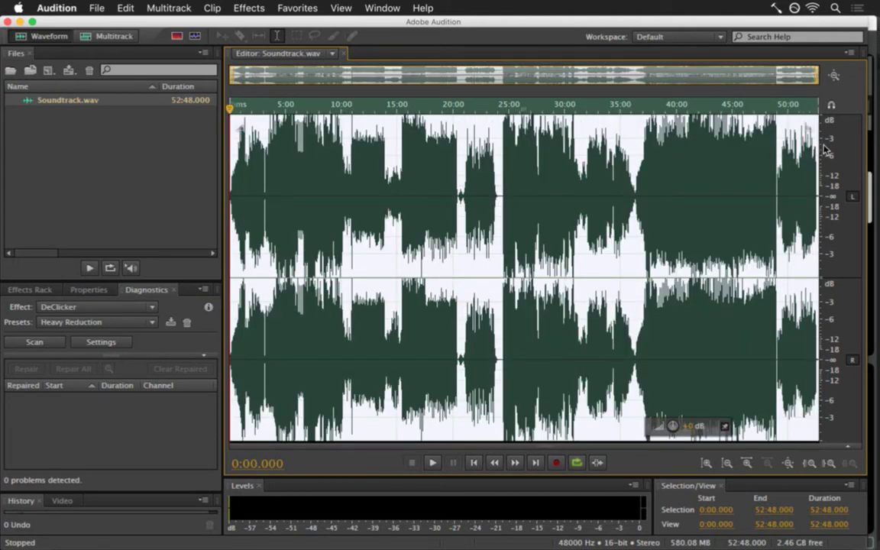
click(549, 176)
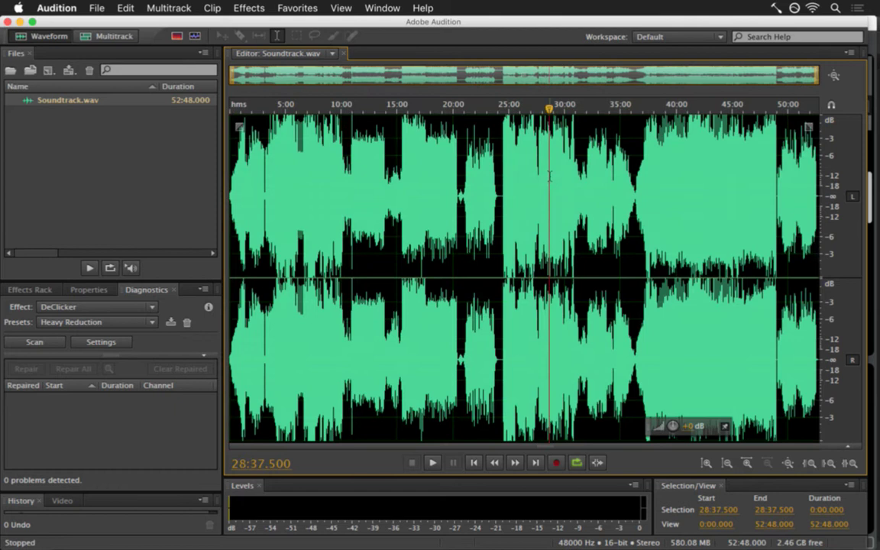
drag(232, 176, 318, 175)
drag(459, 171, 853, 171)
click(700, 162)
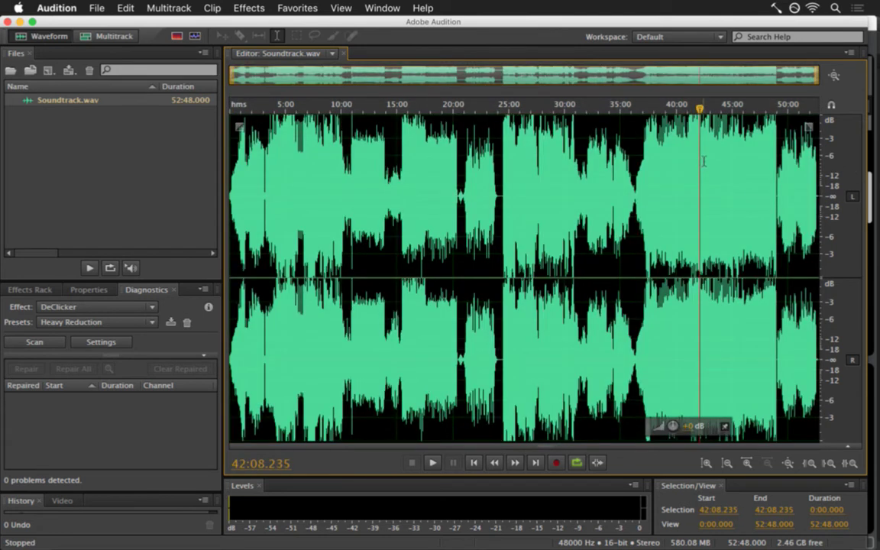
drag(232, 150, 764, 145)
click(299, 150)
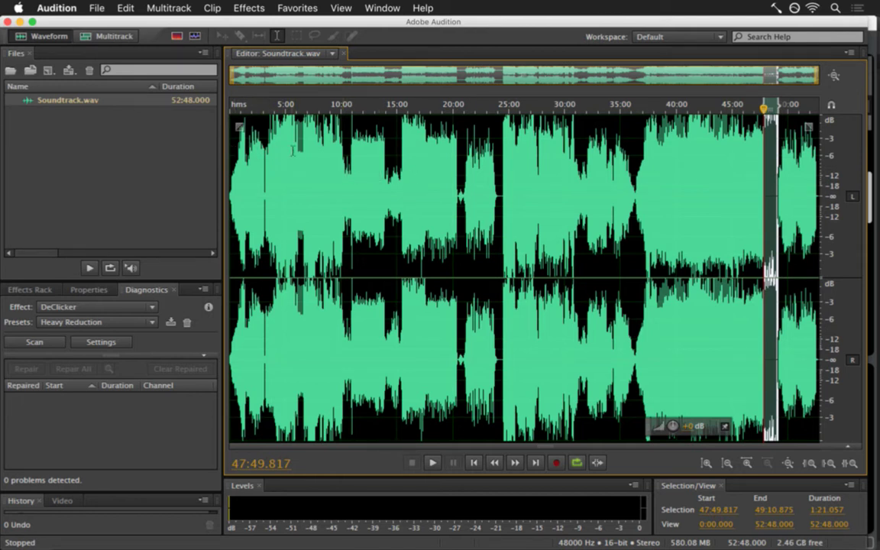
Compare the later and opening sections of the waveform, placing the playhead at about 51:39, 44:07 and 25:22.
click(806, 172)
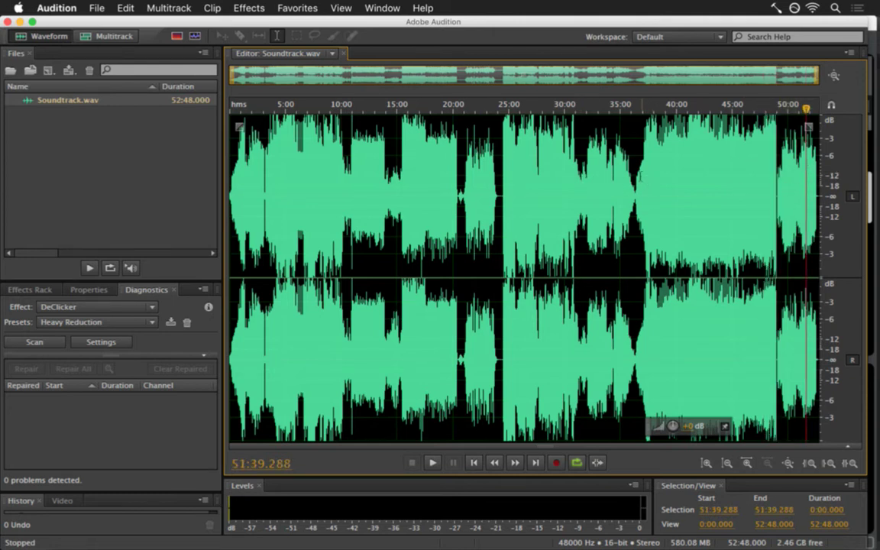
click(634, 176)
drag(634, 176, 702, 175)
click(721, 174)
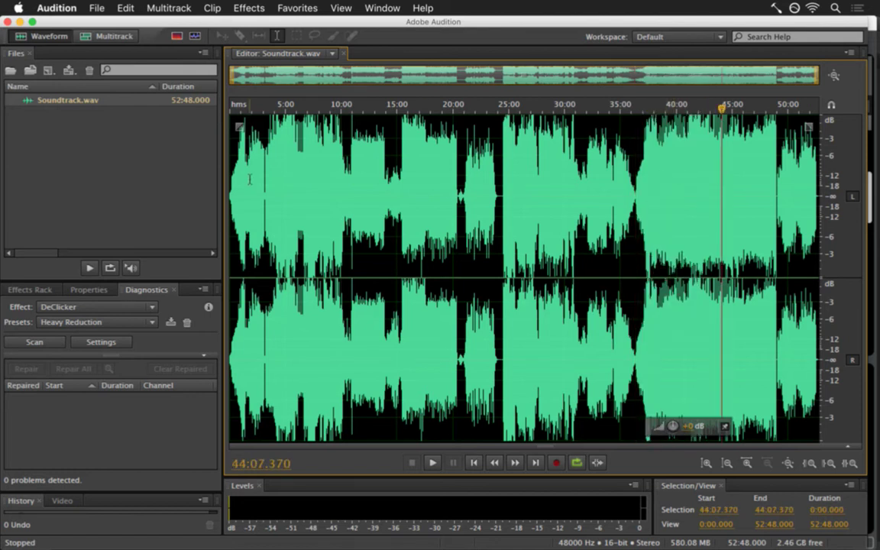
drag(233, 176, 501, 176)
click(512, 162)
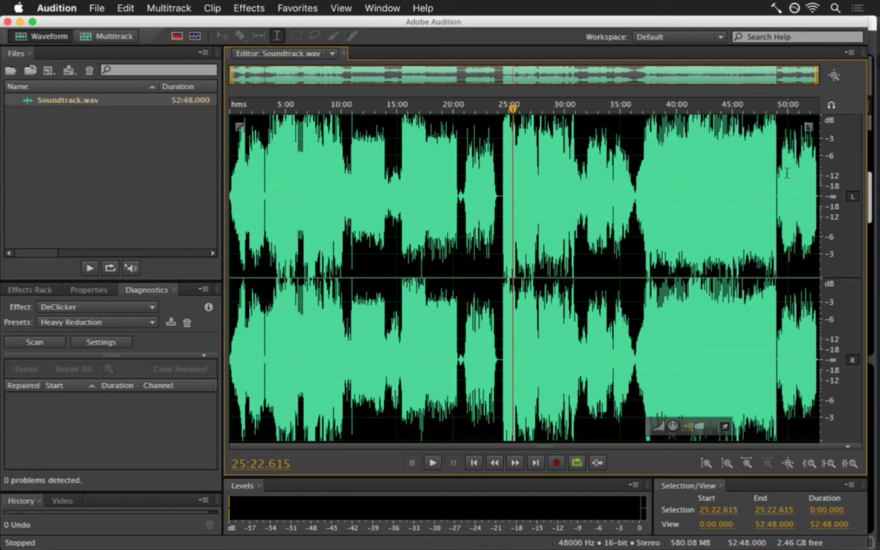
Highlight the waveform passages at about 3:20–10:05, 15:11–17:42 and 24:10–29:41, and the short gap at 2:50–3:35.
drag(266, 229, 338, 229)
drag(339, 141, 343, 141)
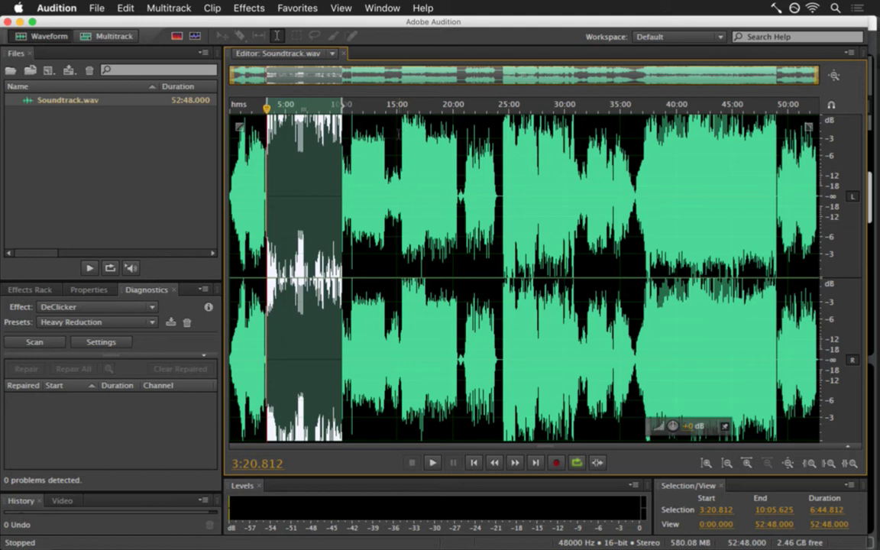
drag(399, 129, 425, 139)
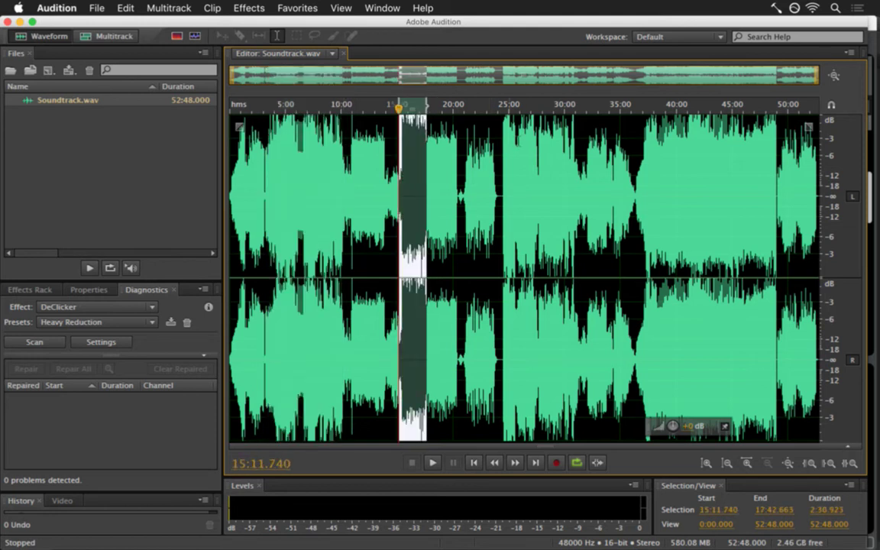
drag(500, 131, 561, 131)
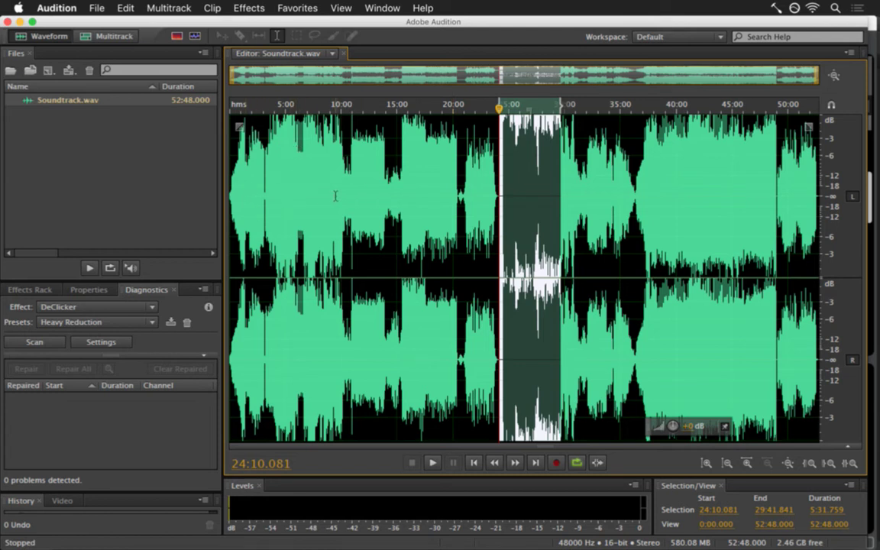
drag(260, 134, 270, 153)
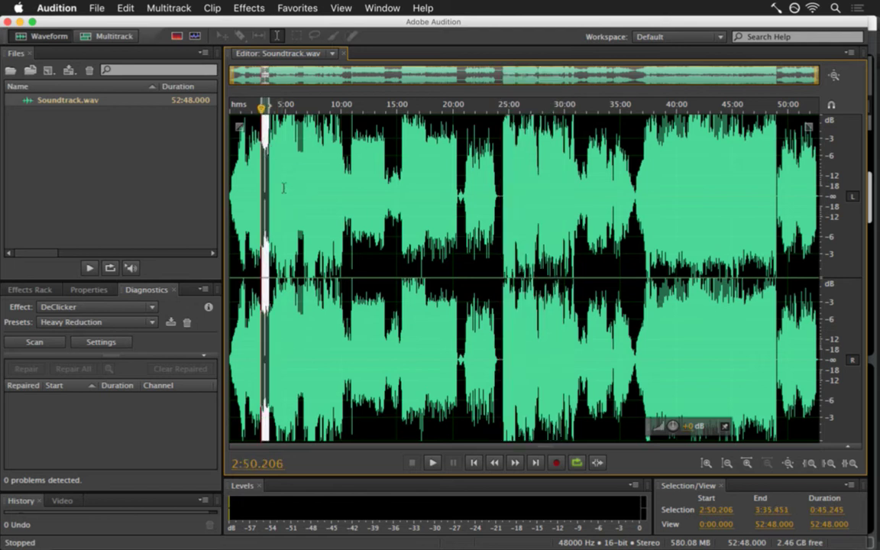
Switch to Ableton Live and review the Soundtrack arrangement from the Intro clip through the Boss and Biomes clips.
key(super+Tab)
key(super+Tab)
key(super+Tab)
key(super+shift+Tab)
key(super+shift+Tab)
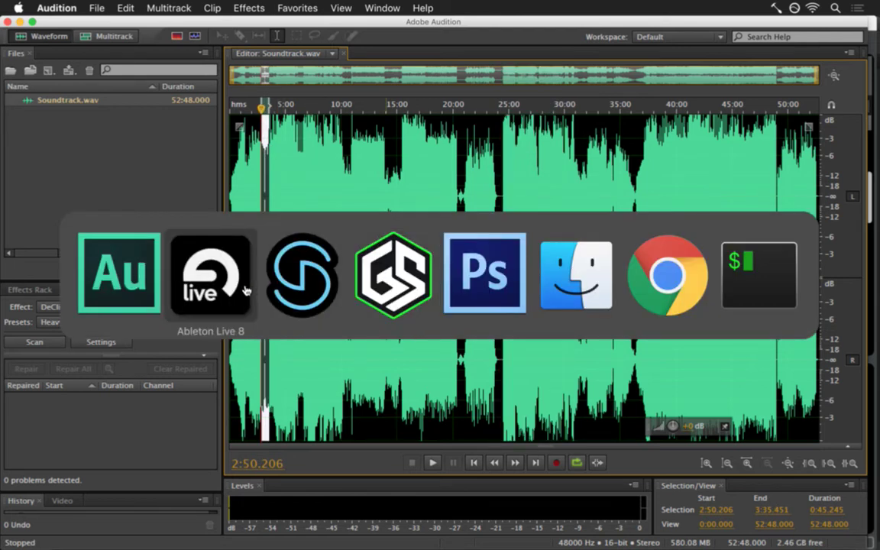
scroll(264, 203, up, 10)
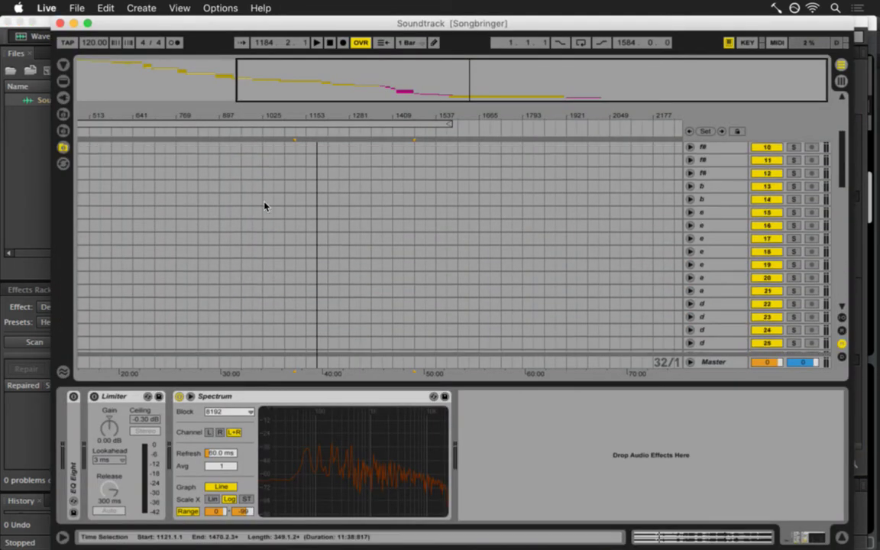
scroll(141, 118, left, 5)
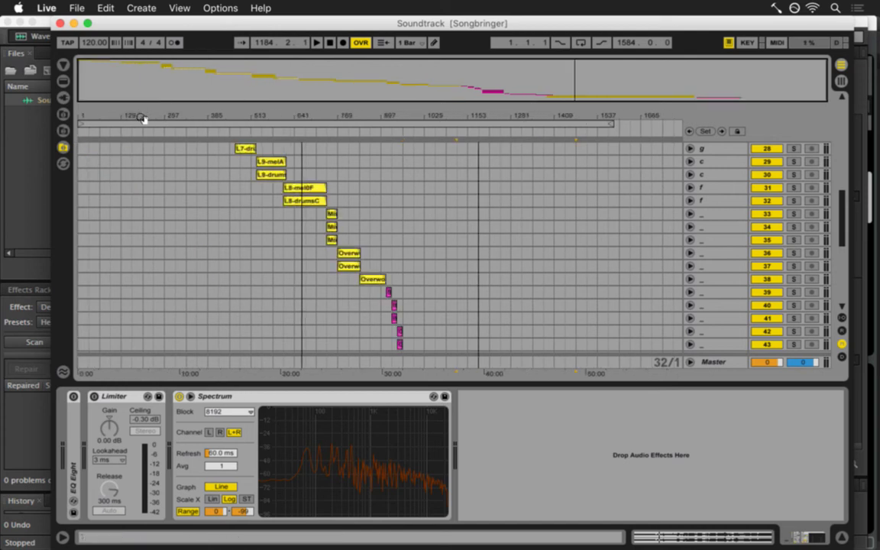
scroll(373, 226, up, 10)
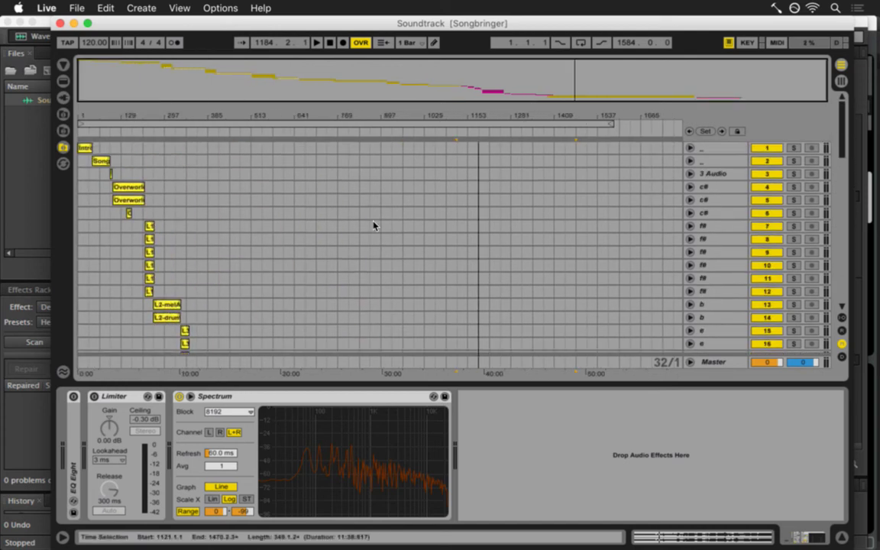
scroll(373, 226, down, 6)
scroll(373, 226, down, 15)
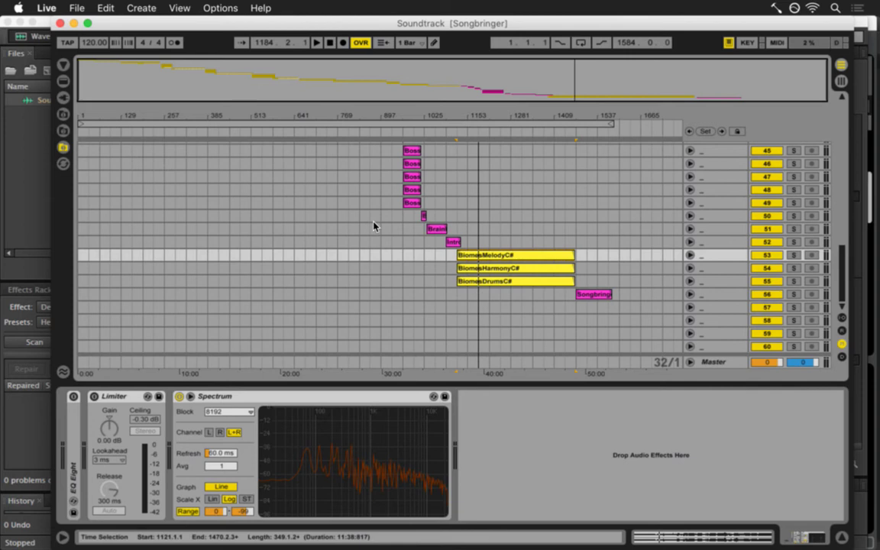
scroll(374, 226, up, 7)
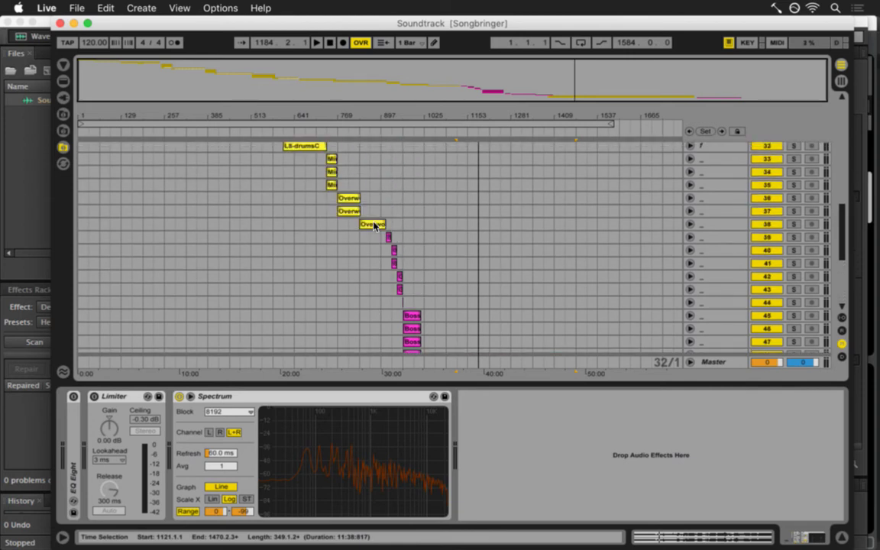
scroll(405, 251, down, 7)
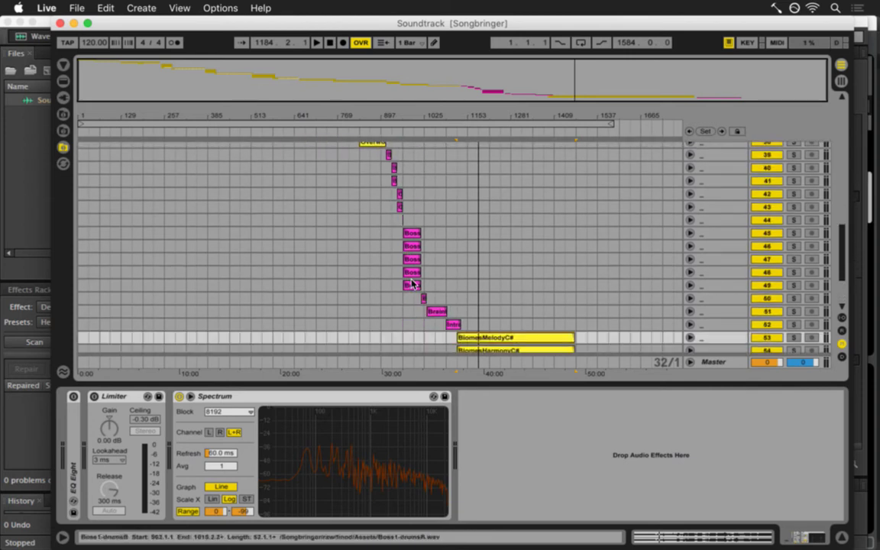
Unfold track 45 to show the Boss1-bass0A waveform and examine the group of Boss1 clips up close.
click(434, 234)
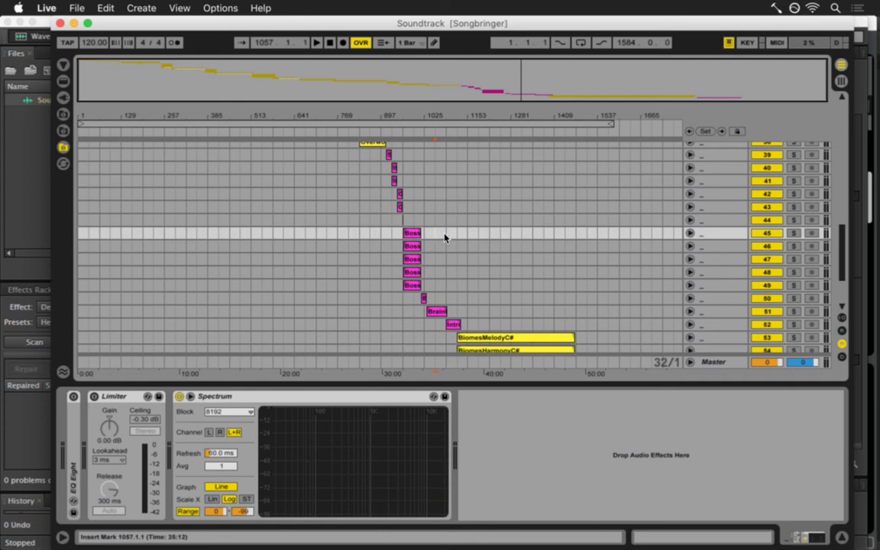
click(689, 233)
drag(412, 118, 414, 122)
click(368, 243)
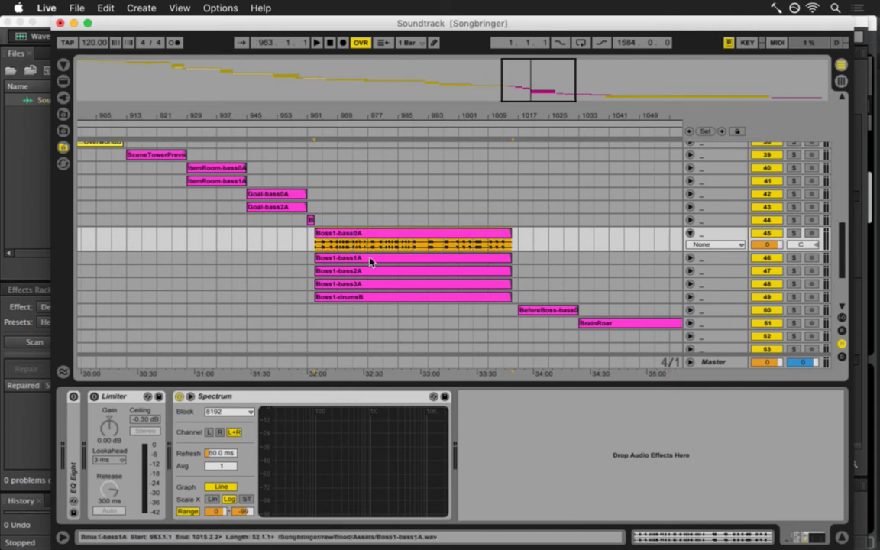
drag(373, 108, 368, 99)
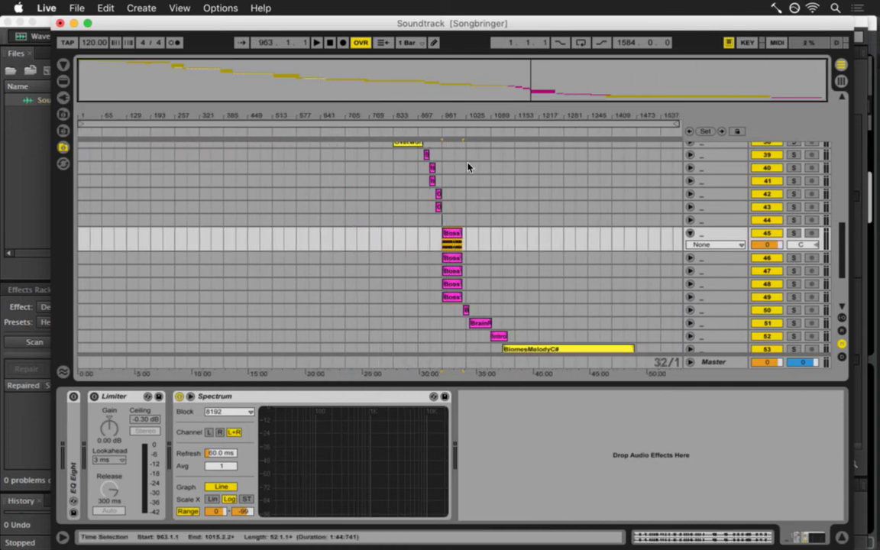
drag(456, 116, 430, 213)
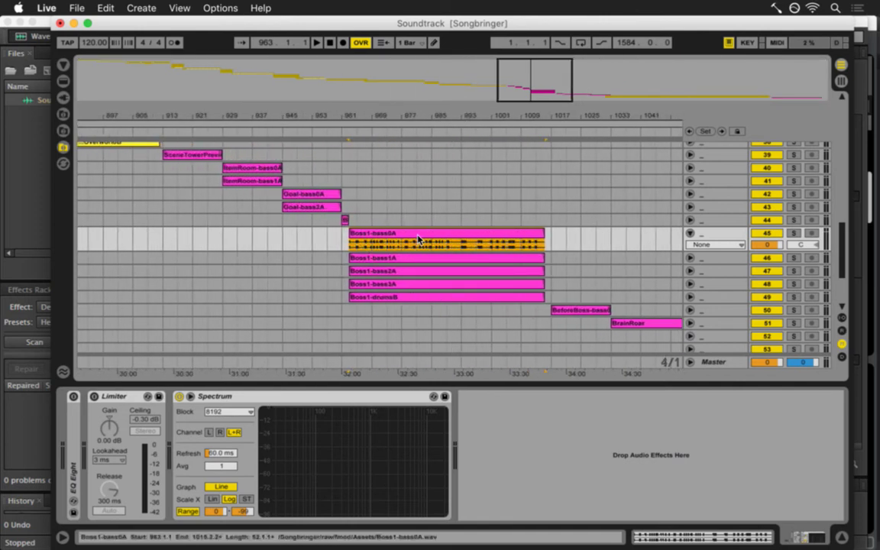
Point out the Goal-bass0A, ItemRoom-bass0A and Boss1-bass0A clips, and fold track 45.
click(300, 196)
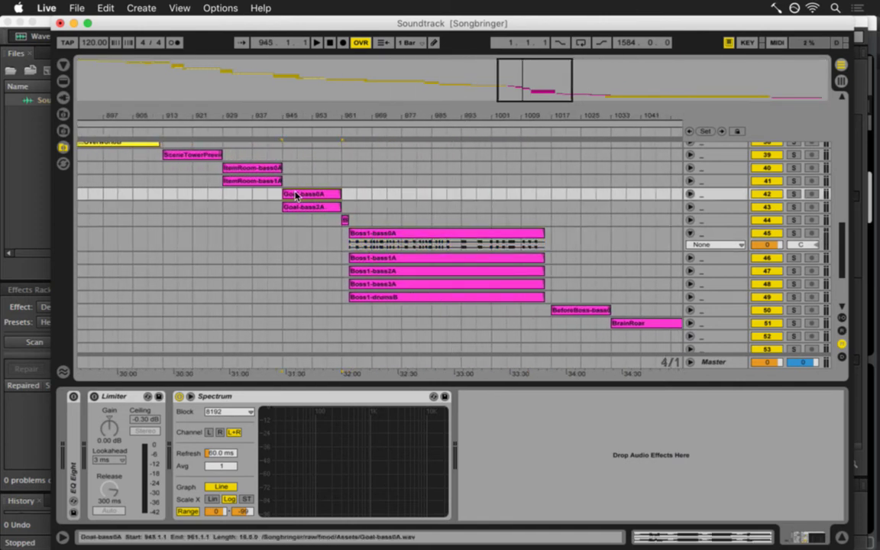
click(254, 169)
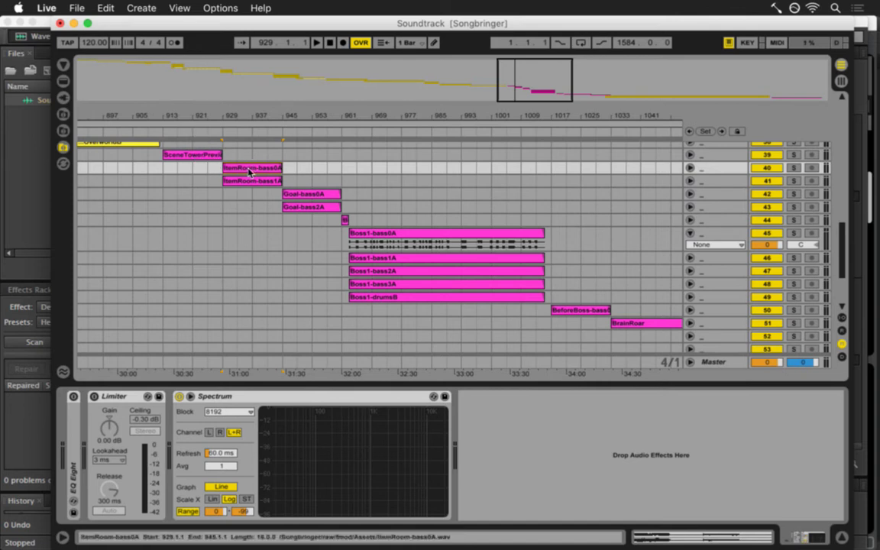
click(298, 172)
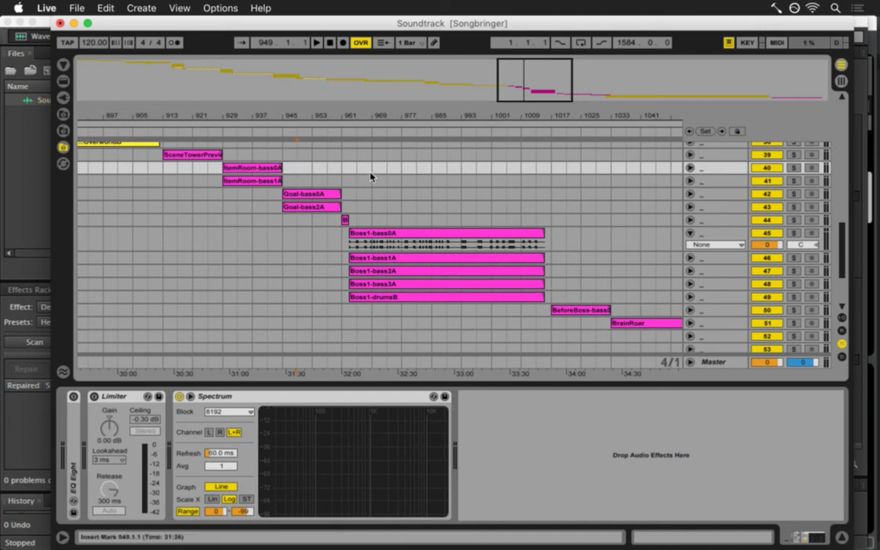
click(399, 243)
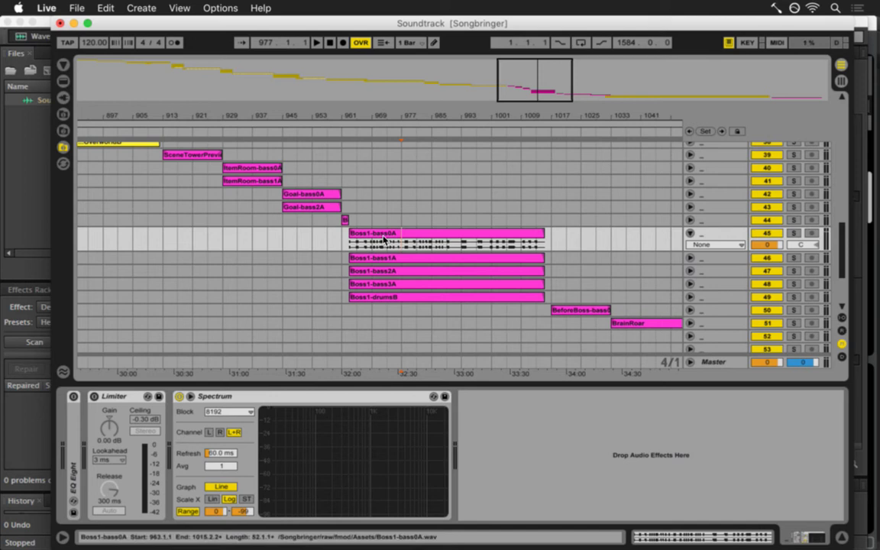
click(689, 233)
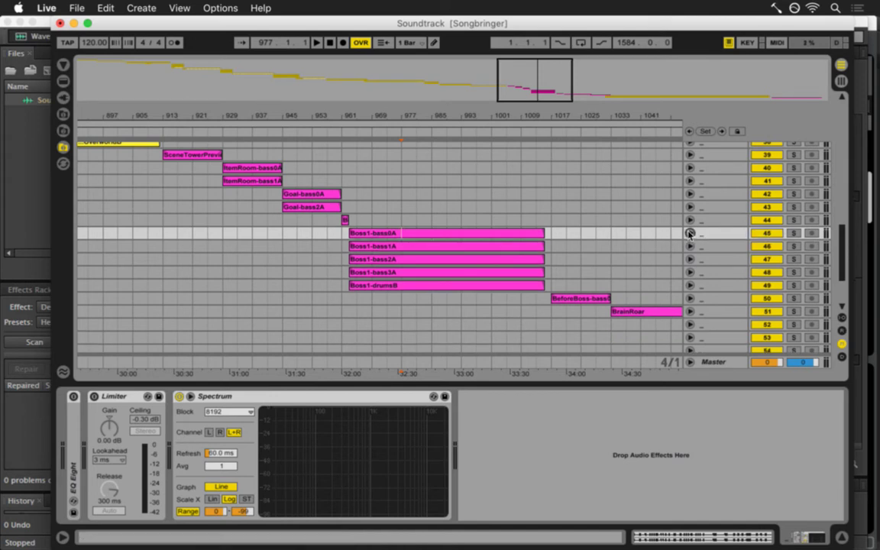
Look over the full-length arrangement from its first tracks to the Boss clips, and return to Audition.
drag(385, 116, 386, 114)
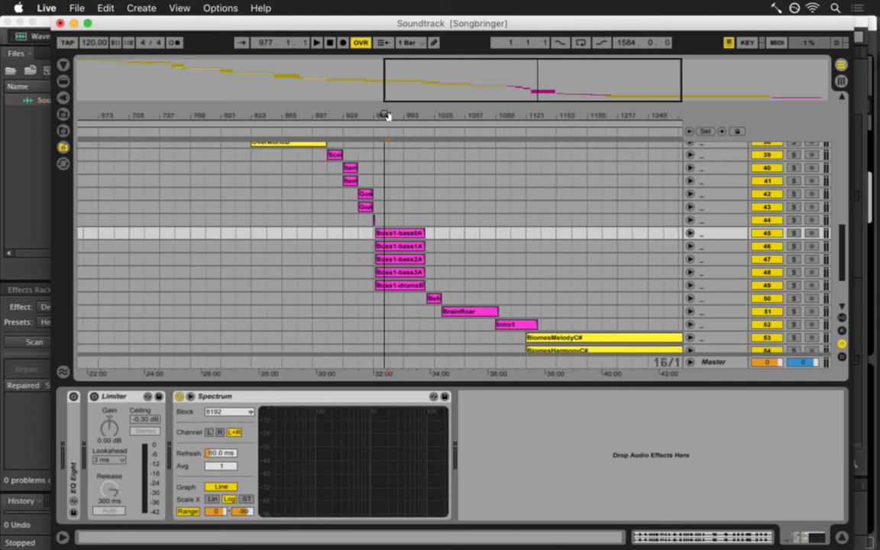
scroll(401, 187, up, 5)
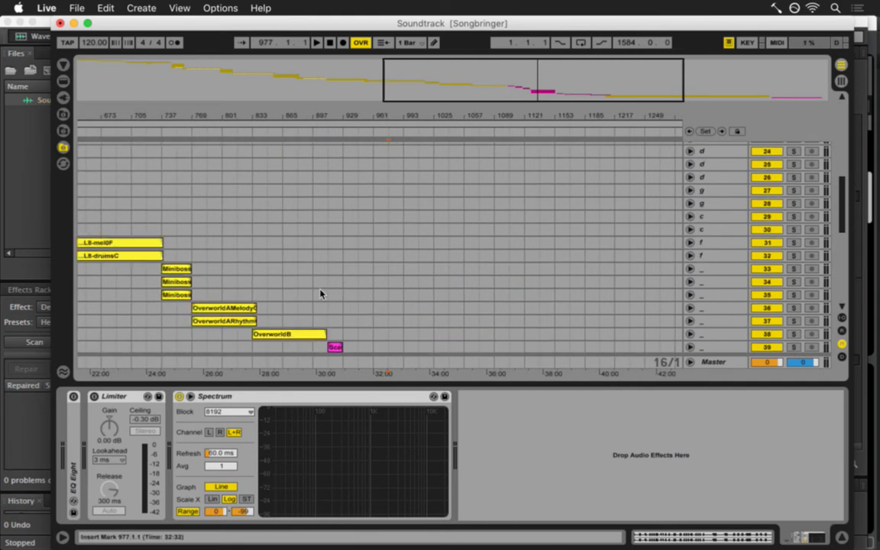
drag(142, 116, 358, 117)
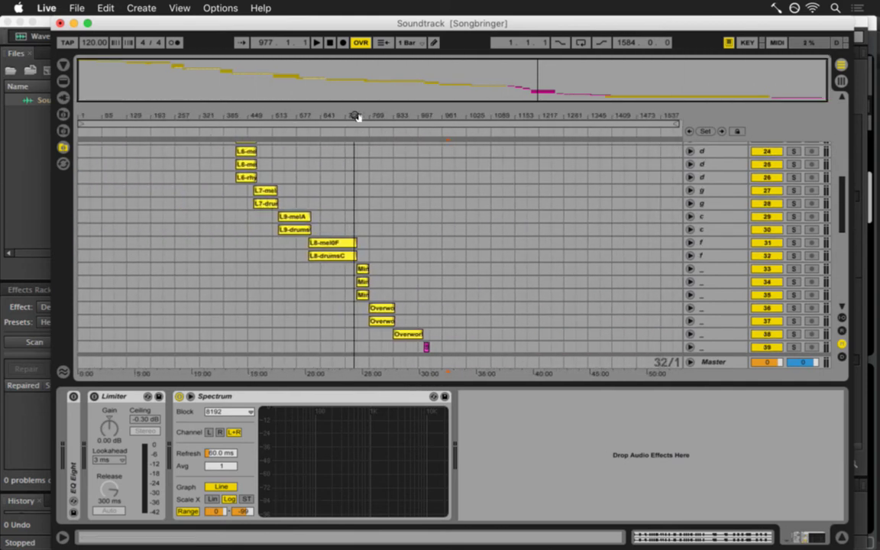
scroll(351, 204, up, 8)
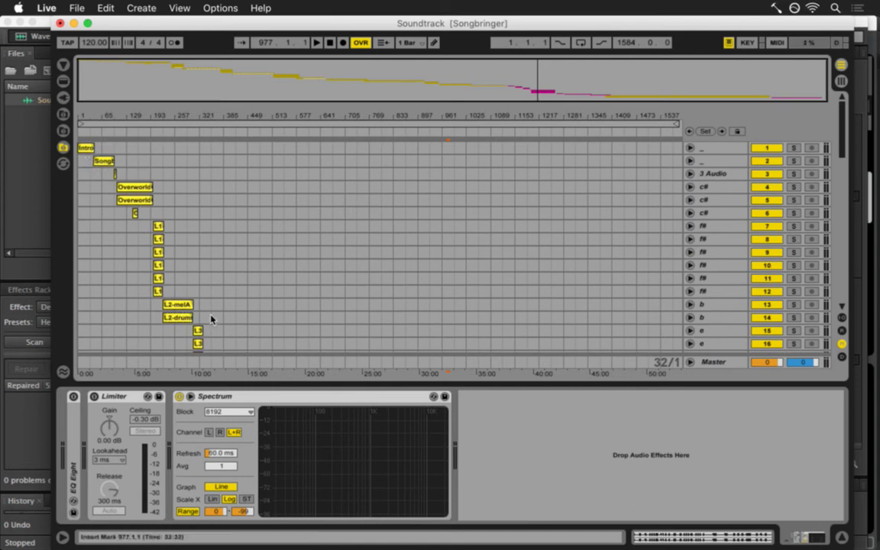
scroll(330, 255, down, 10)
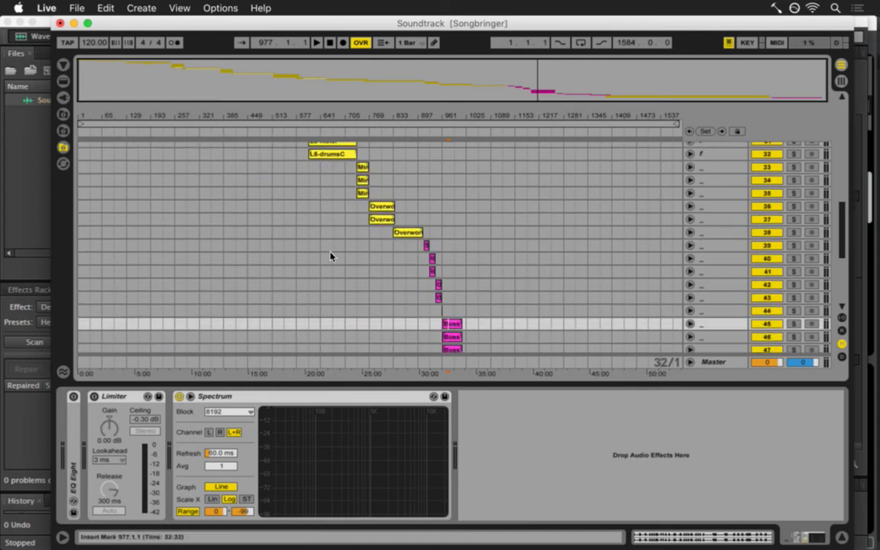
scroll(330, 255, down, 7)
scroll(330, 255, up, 3)
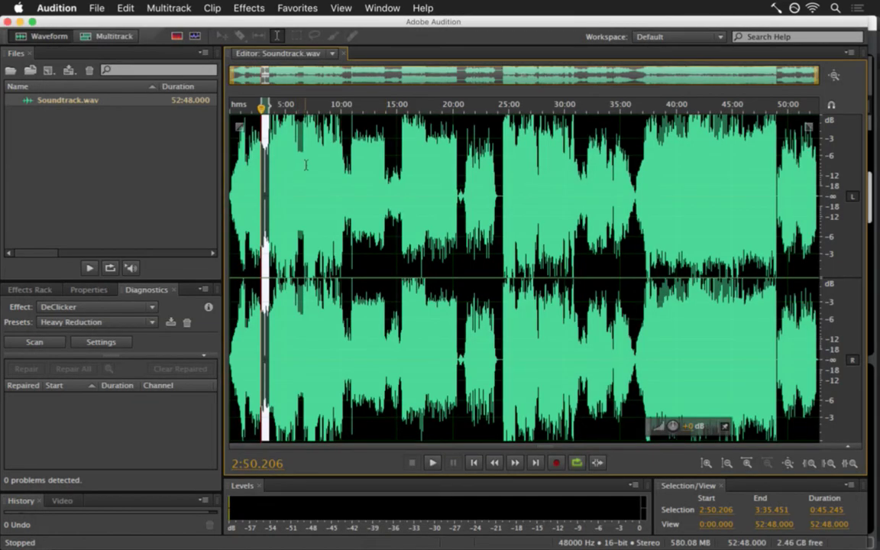
Highlight the full length of the Soundtrack.wav waveform to examine it, and clear the selection.
click(308, 164)
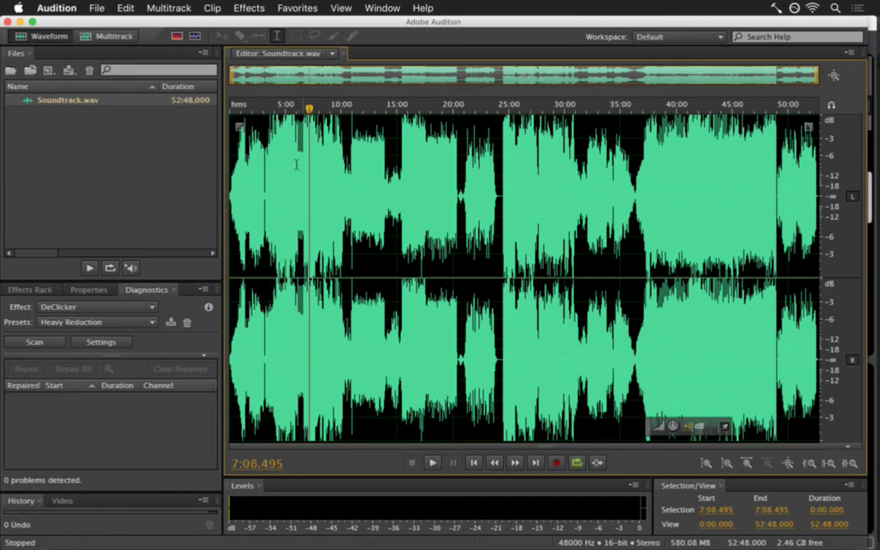
drag(234, 176, 808, 178)
click(394, 153)
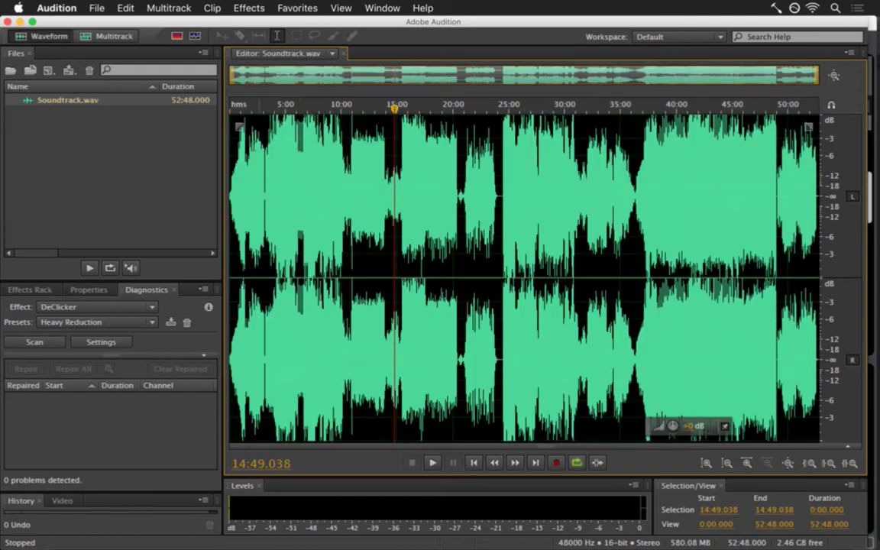
Highlight the short gap in the waveform just after 3:00, selecting from about 2:47 to 3:52.
drag(263, 143, 280, 144)
click(292, 142)
drag(258, 175, 271, 176)
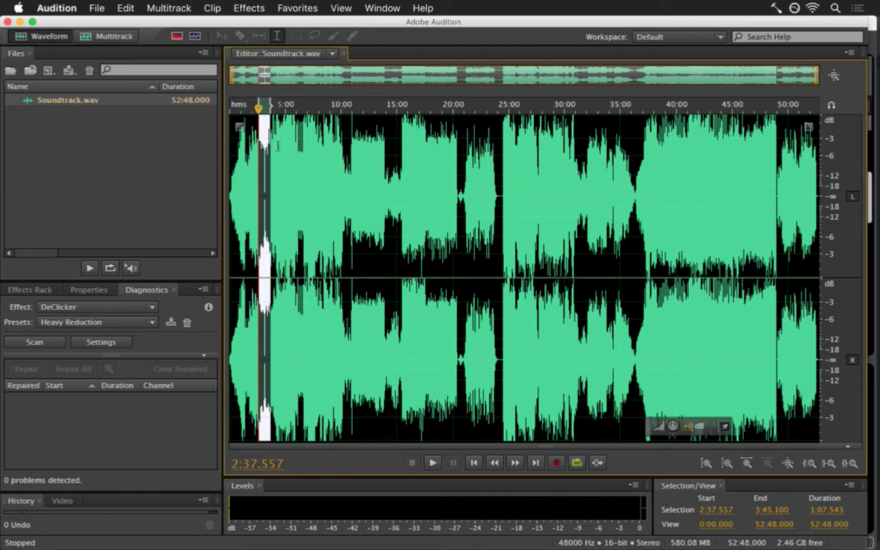
click(291, 167)
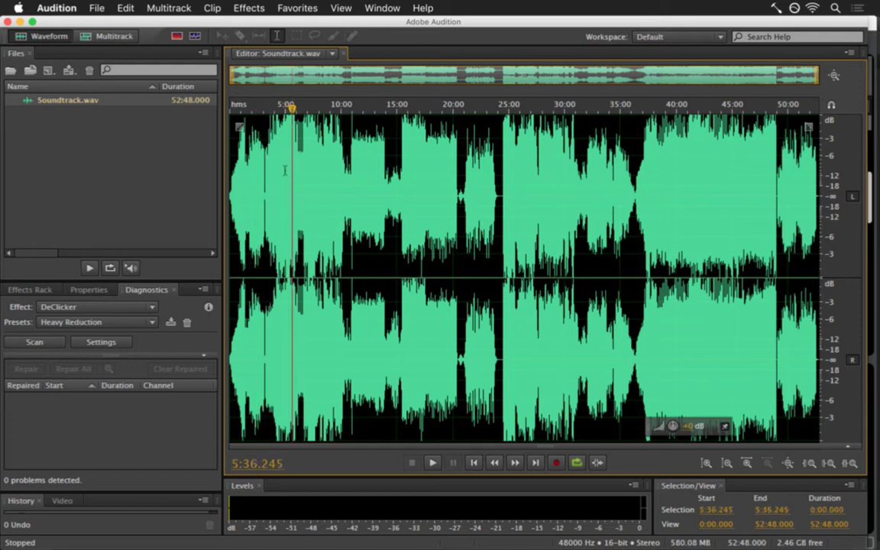
drag(261, 170, 272, 173)
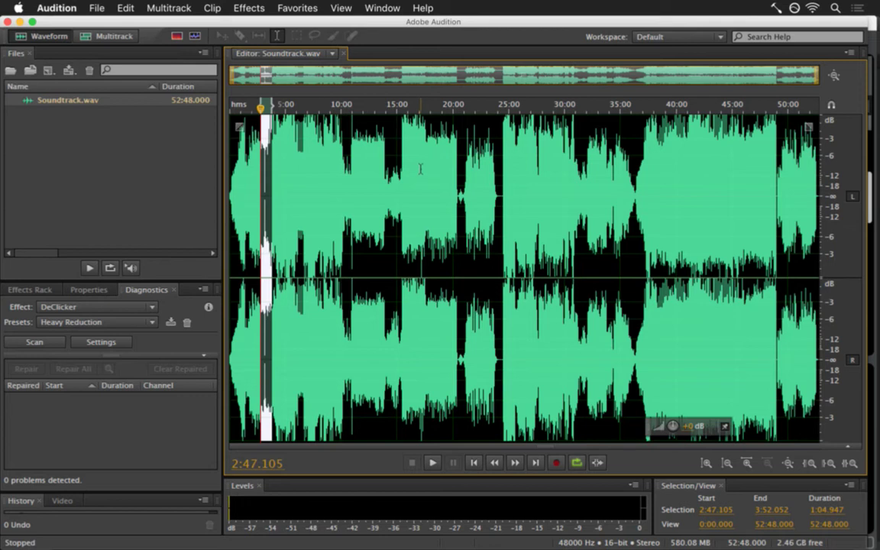
Highlight the passage from about 1:39 to 10:17 in the waveform and clear the selection.
click(333, 163)
drag(248, 155, 344, 163)
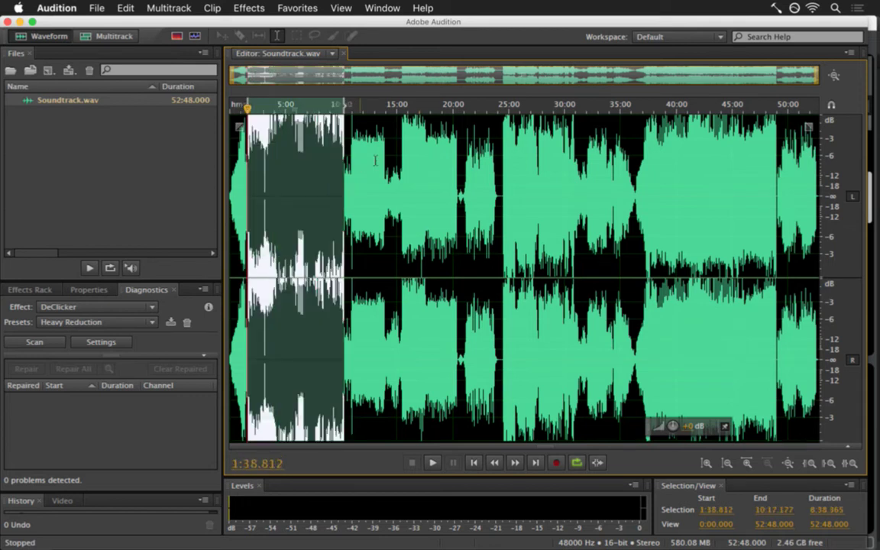
click(375, 159)
Switch to Ableton Live and review the staggered clips from Intro through L1, L2, L3, L5 and L6.
key(super+Tab)
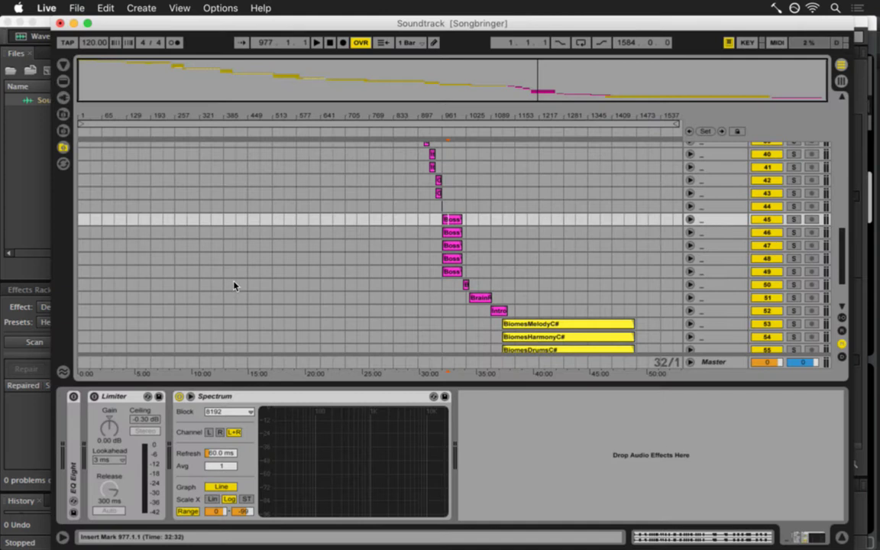
scroll(234, 286, up, 12)
scroll(154, 166, up, 3)
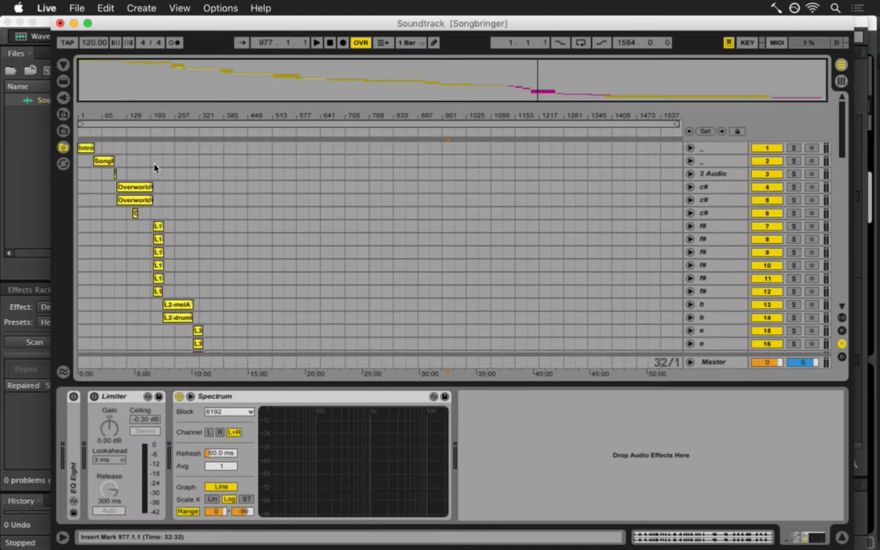
scroll(164, 185, down, 5)
scroll(222, 230, down, 2)
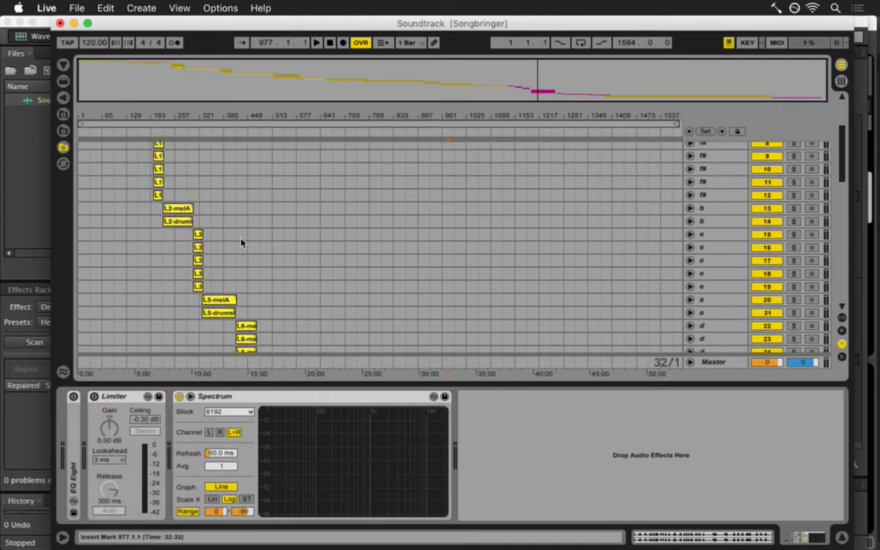
scroll(275, 214, up, 5)
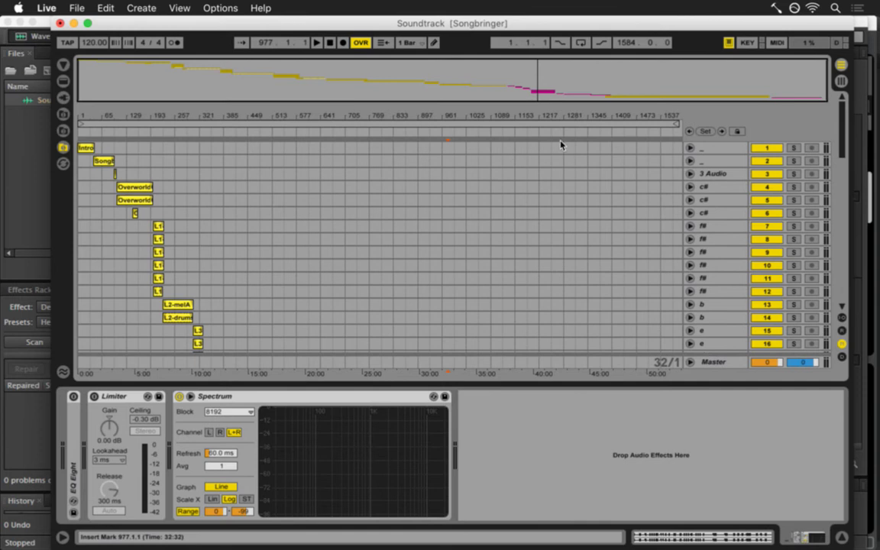
Set the arrangement loop to 44 bars from the start, covering nearly the whole Intro1 clip.
drag(676, 124, 89, 117)
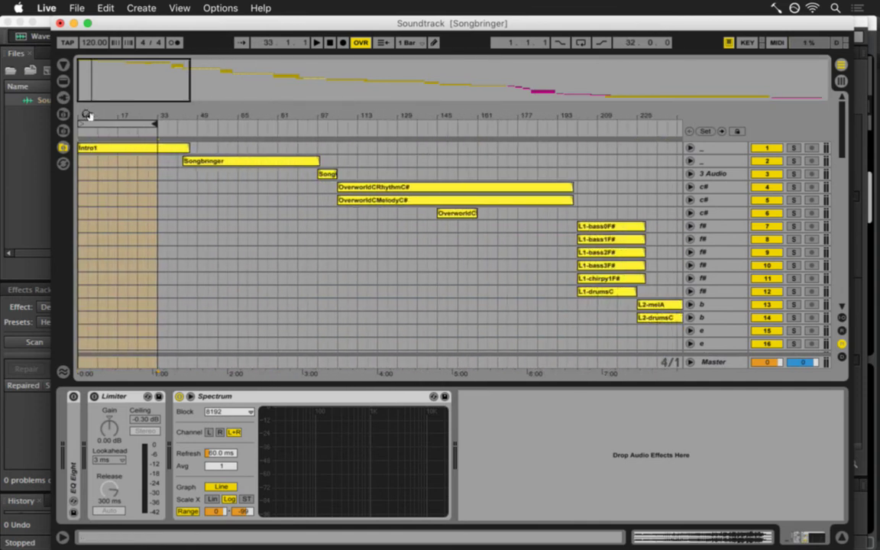
click(152, 127)
drag(154, 127, 185, 127)
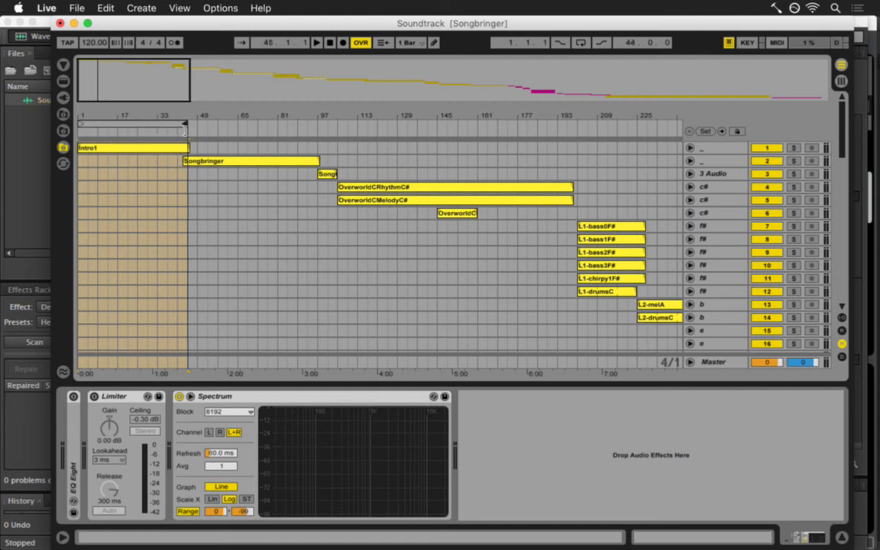
drag(151, 126, 31, 116)
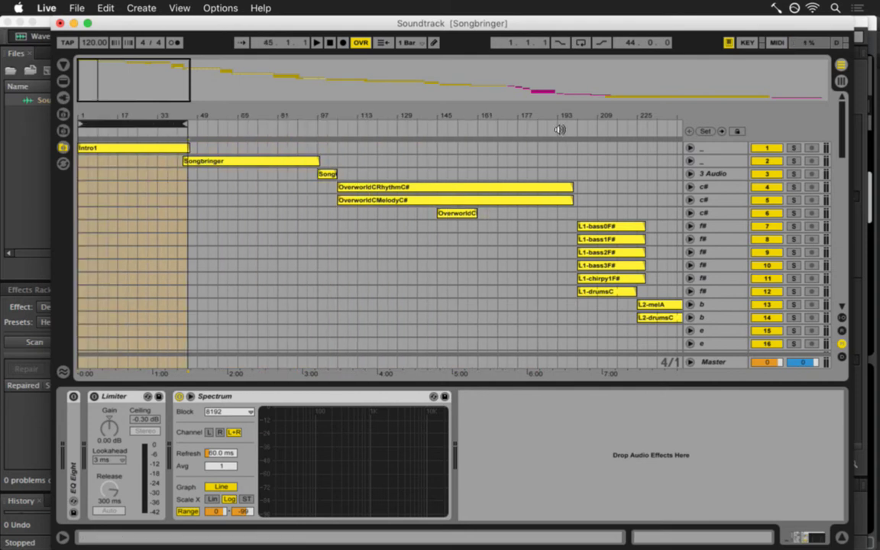
Extend the arrangement loop to 1600 bars so it spans from the Intro clip past the last Songbringer clip.
drag(536, 118, 530, 82)
drag(83, 145, 440, 156)
scroll(439, 156, down, 12)
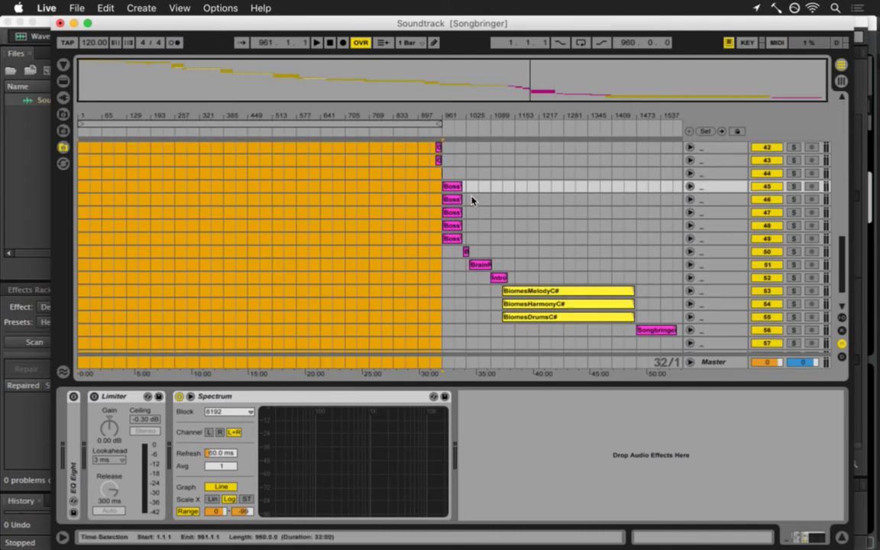
click(440, 127)
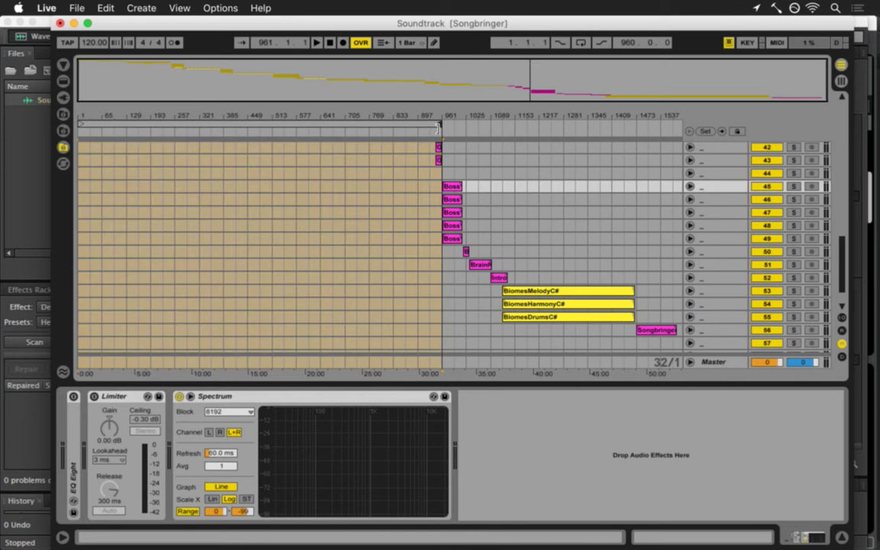
drag(438, 124, 668, 123)
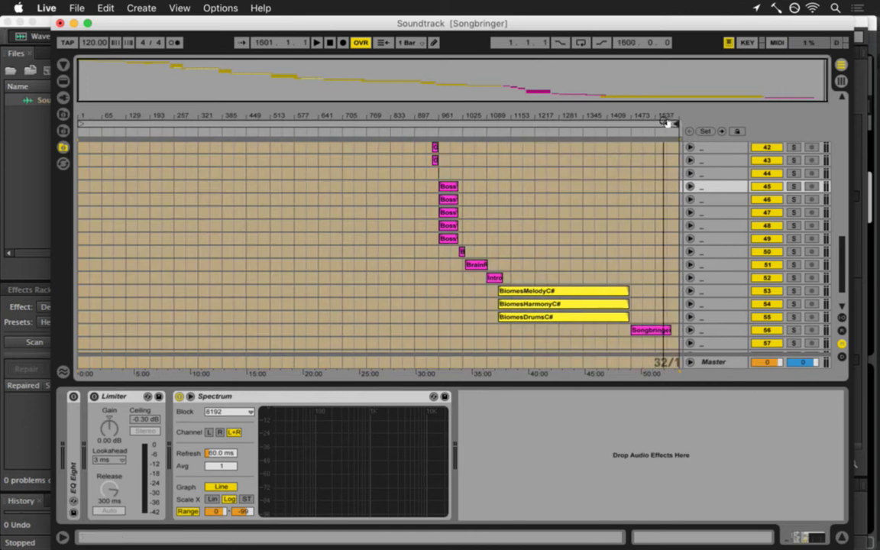
Highlight the entire 1600-bar range on all tracks, clear the highlight, and return to Audition.
key(super+a)
scroll(672, 231, up, 15)
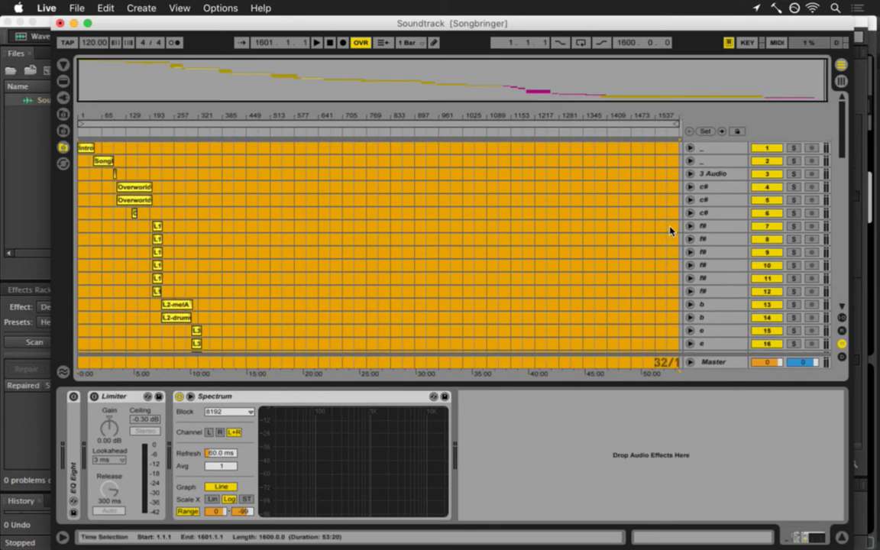
click(102, 147)
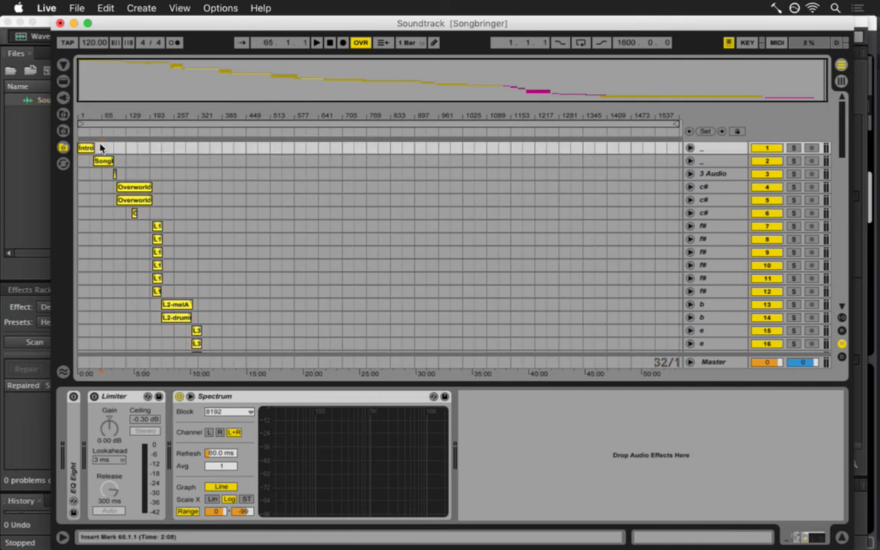
click(35, 140)
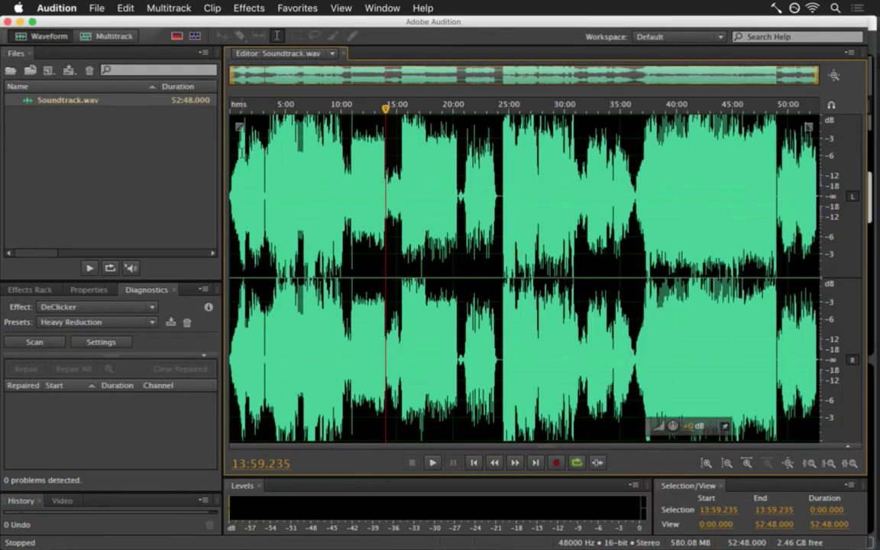
Highlight the opening passages of Soundtrack.wav from about 0:52 to 1:43 and from about 0:15 to 0:49.
drag(239, 148, 248, 152)
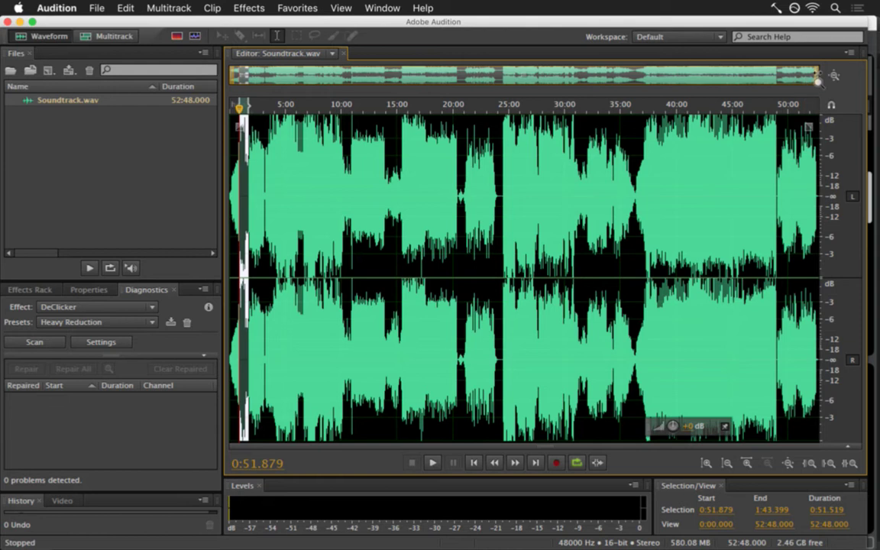
drag(818, 73, 403, 54)
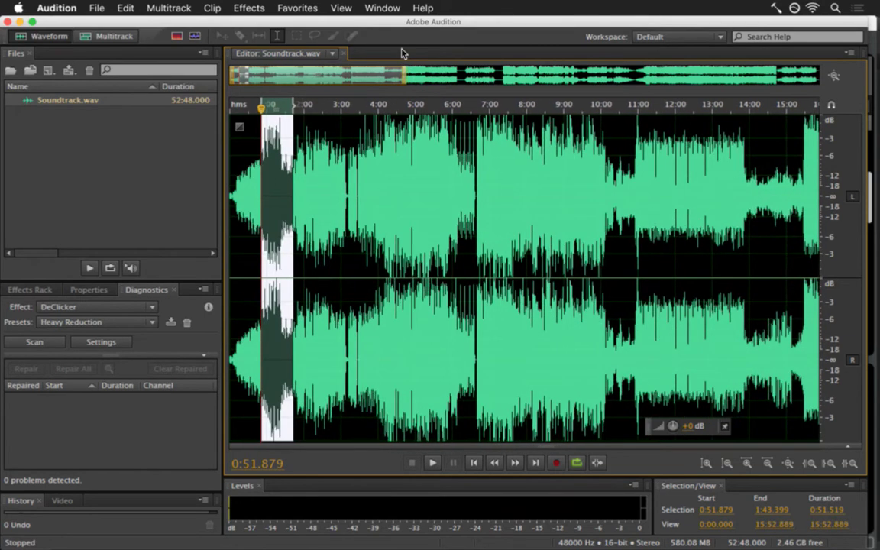
click(252, 183)
drag(239, 185, 259, 185)
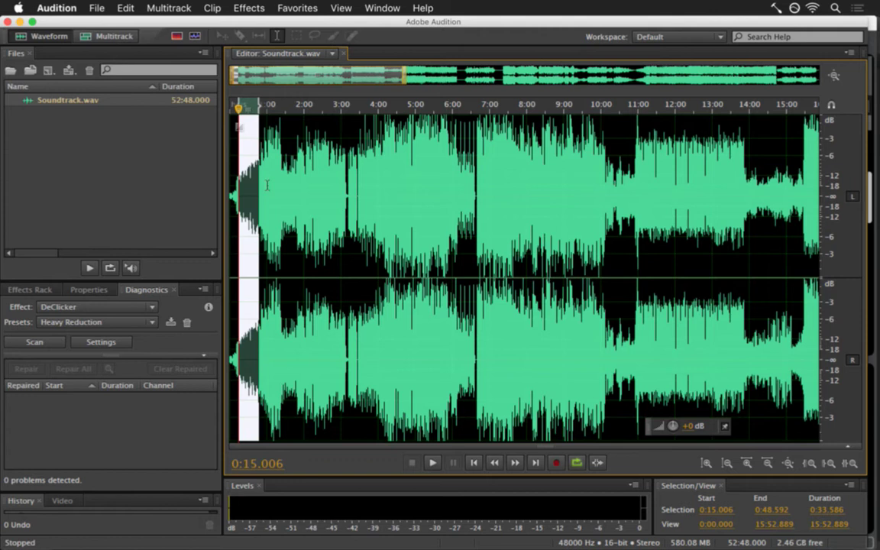
Play short excerpts from about 1:01, 1:25, 1:22 and 2:16 to compare their loudness.
click(268, 185)
key(space)
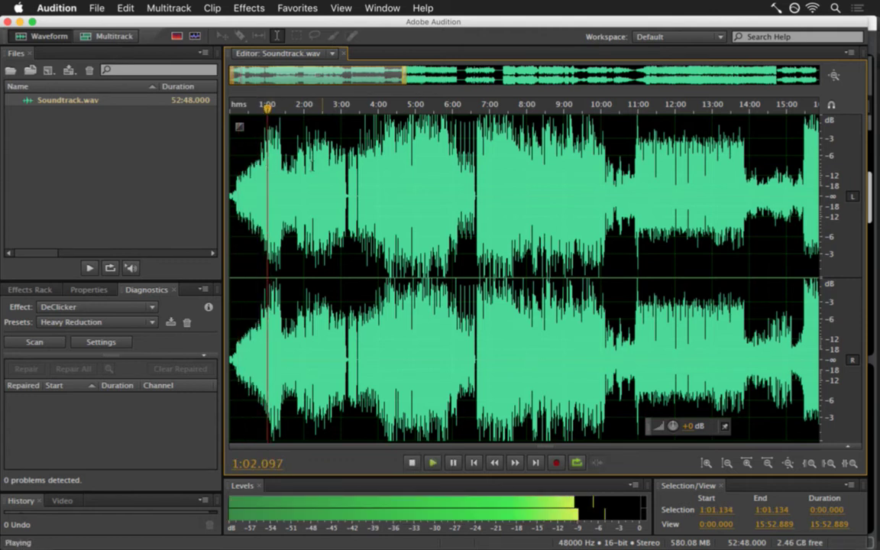
key(space)
click(282, 168)
key(space)
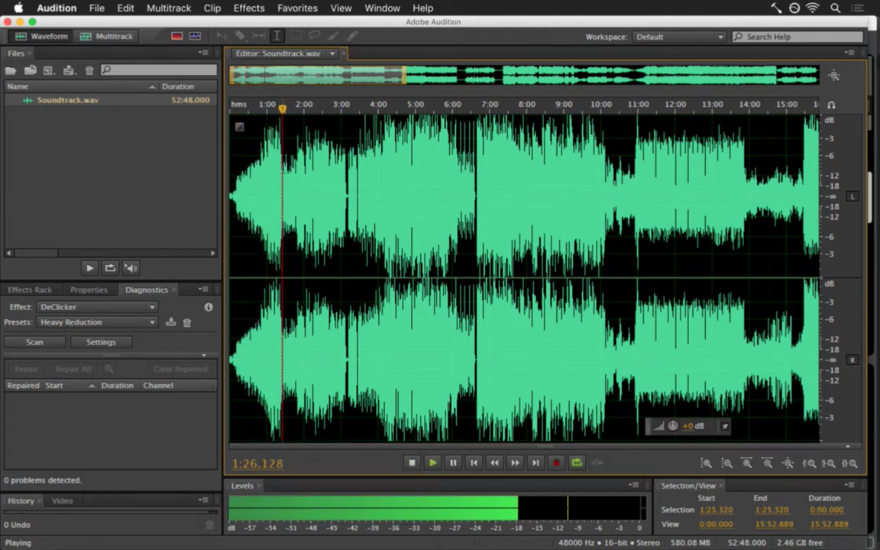
key(space)
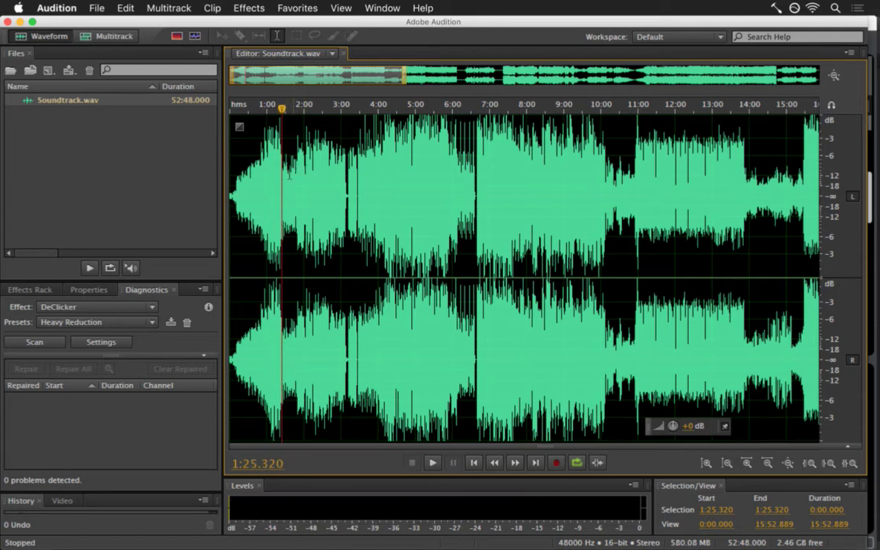
click(279, 176)
key(space)
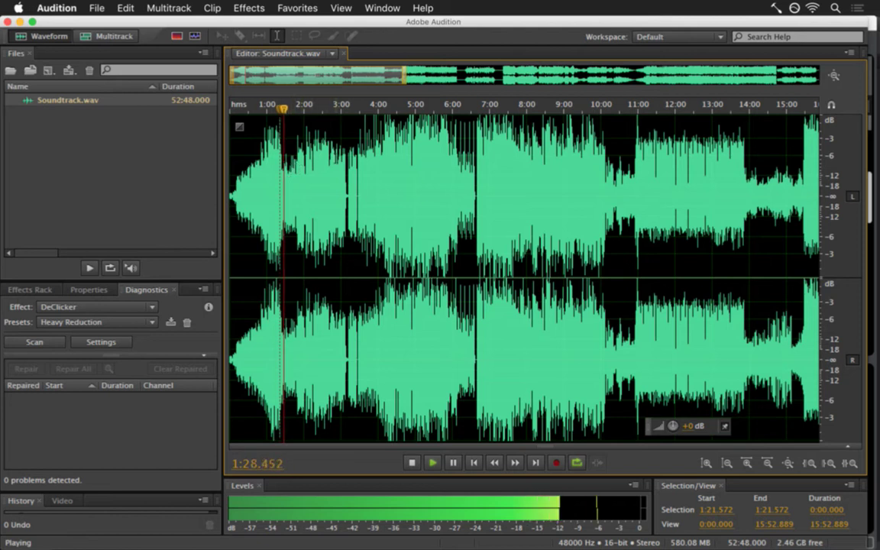
click(314, 179)
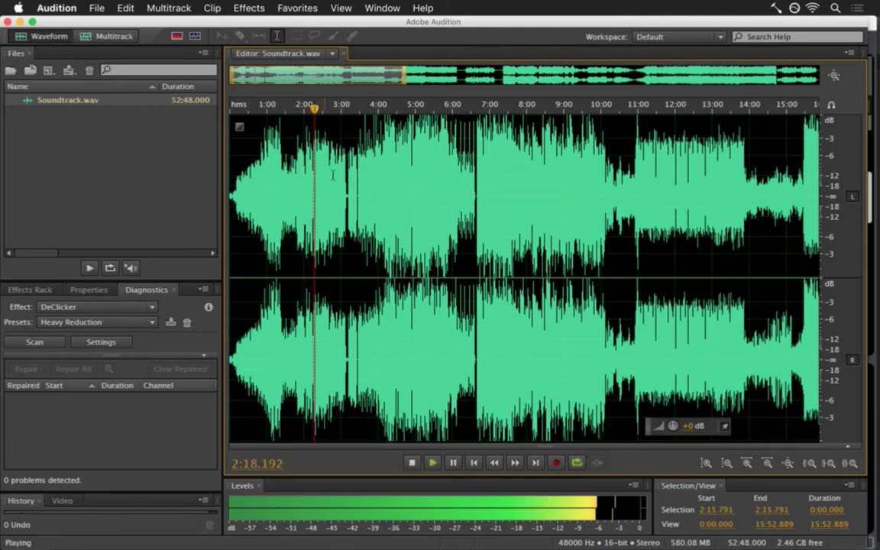
key(space)
Raise the gain of the passage from about 1:46 to 3:11 with the Amplify effect.
drag(347, 180, 290, 179)
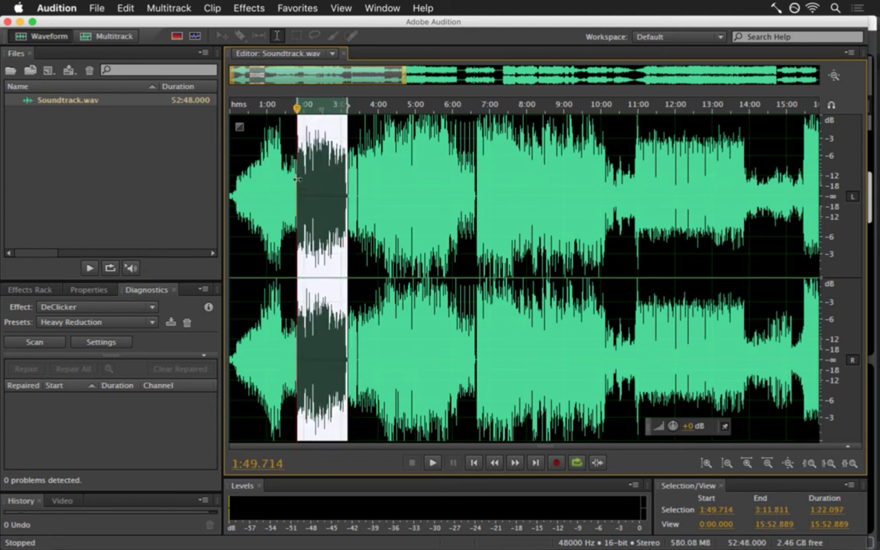
click(356, 184)
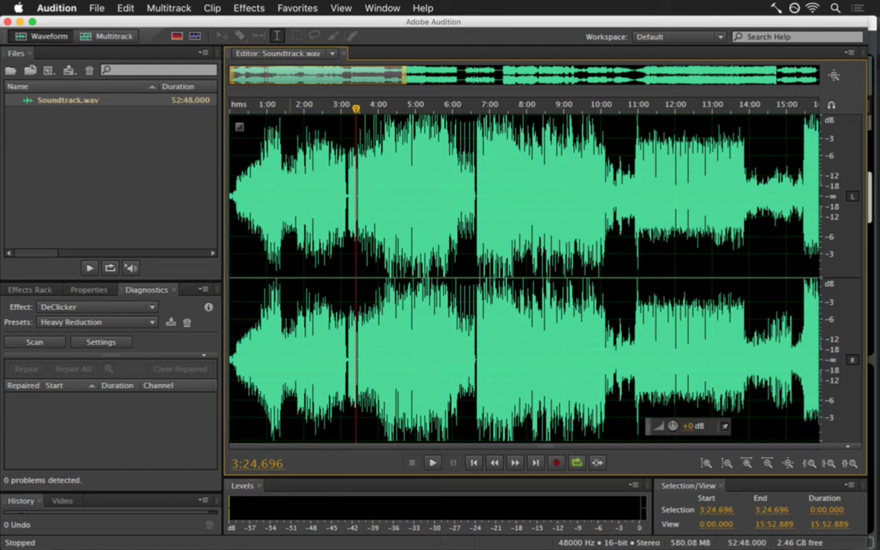
drag(295, 198, 346, 199)
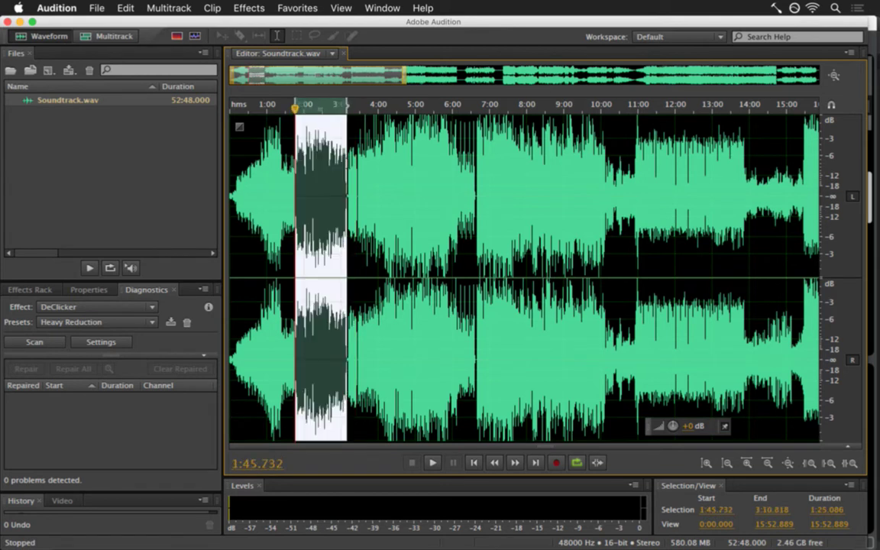
click(249, 8)
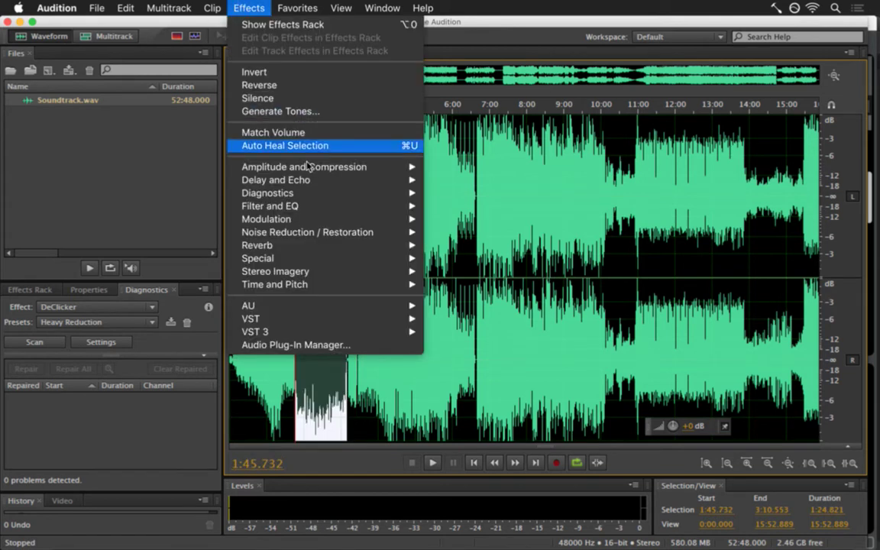
mouse_move(351, 172)
click(454, 166)
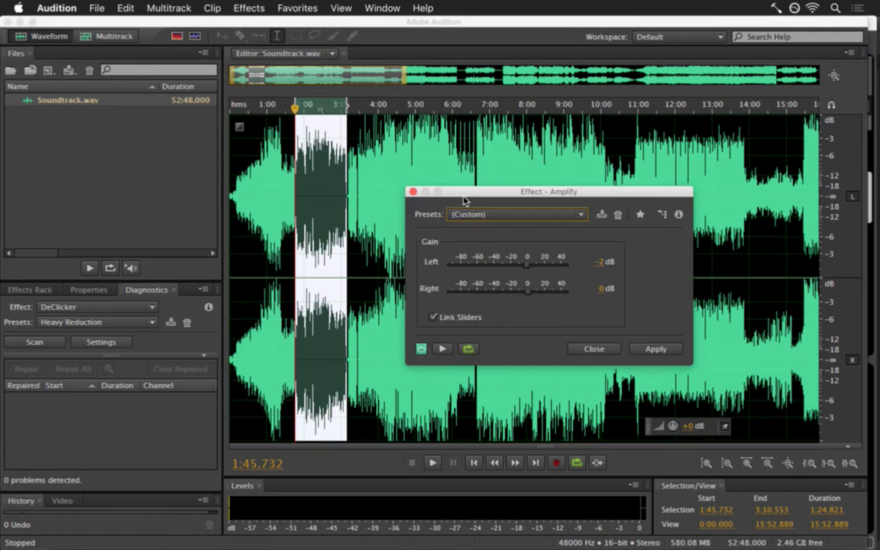
click(604, 262)
click(658, 349)
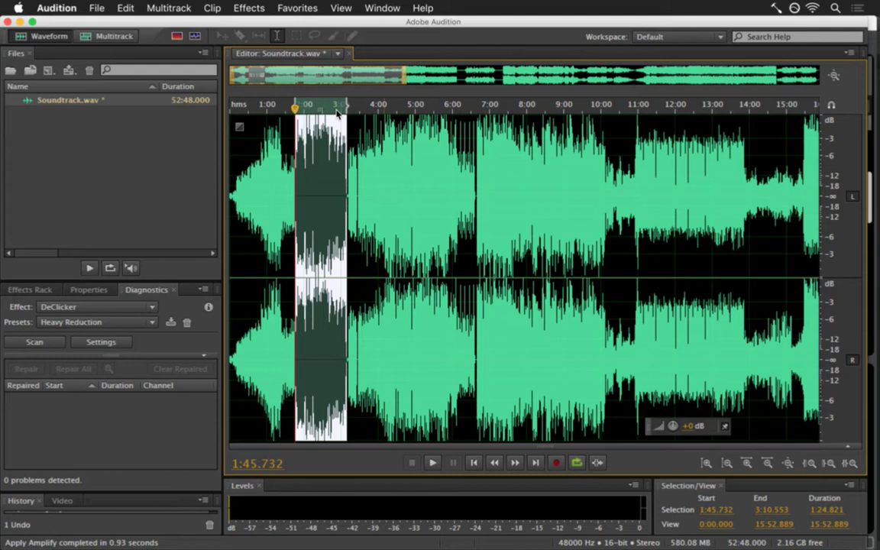
Switch to Ableton Live and recolor the Songbringer clip on track 2 magenta.
mouse_move(411, 74)
mouse_down()
mouse_move(279, 84)
mouse_move(408, 81)
mouse_up()
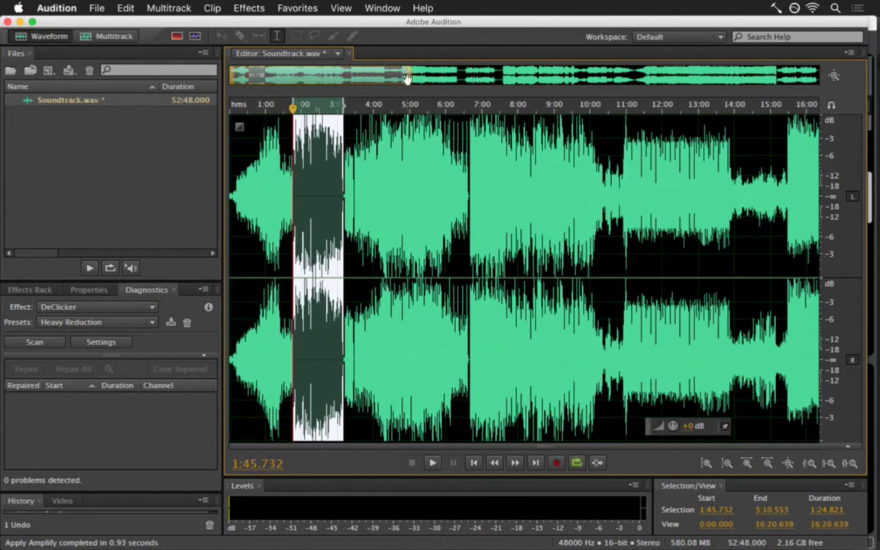
key(super+Tab)
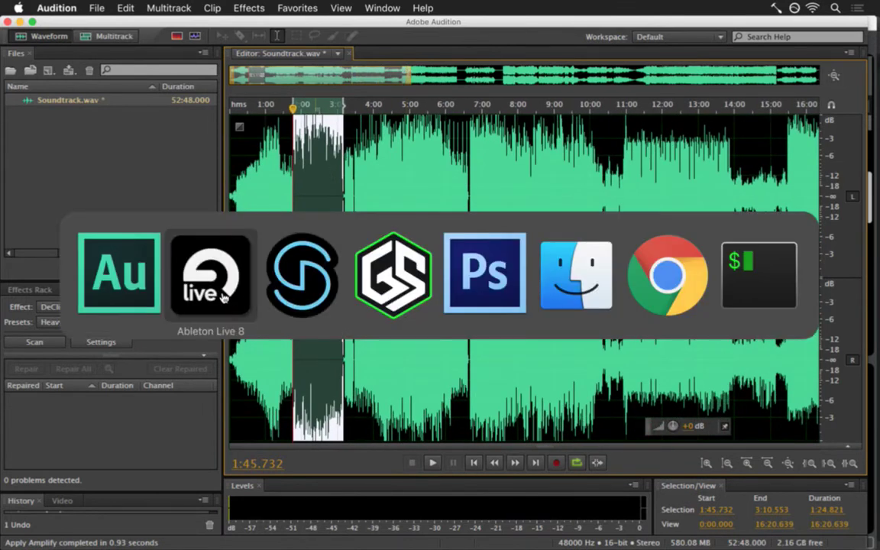
click(223, 296)
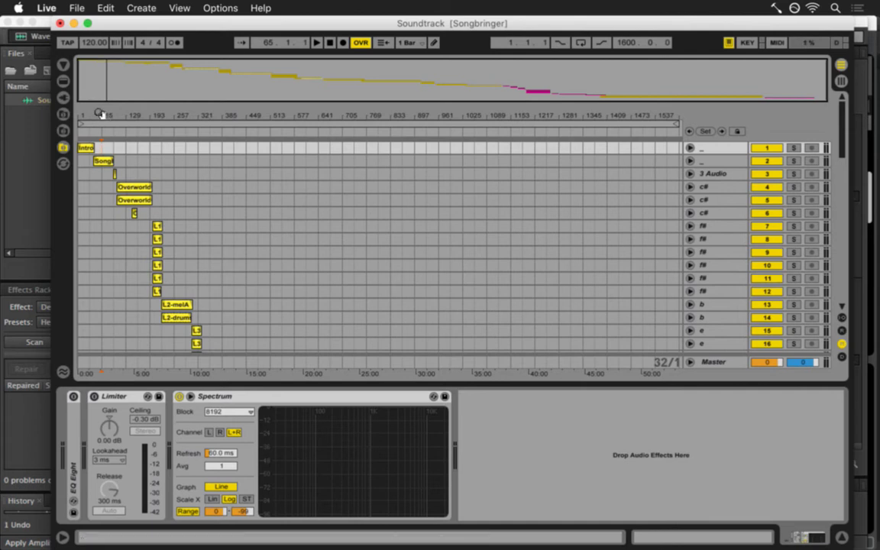
drag(92, 104, 144, 121)
click(153, 161)
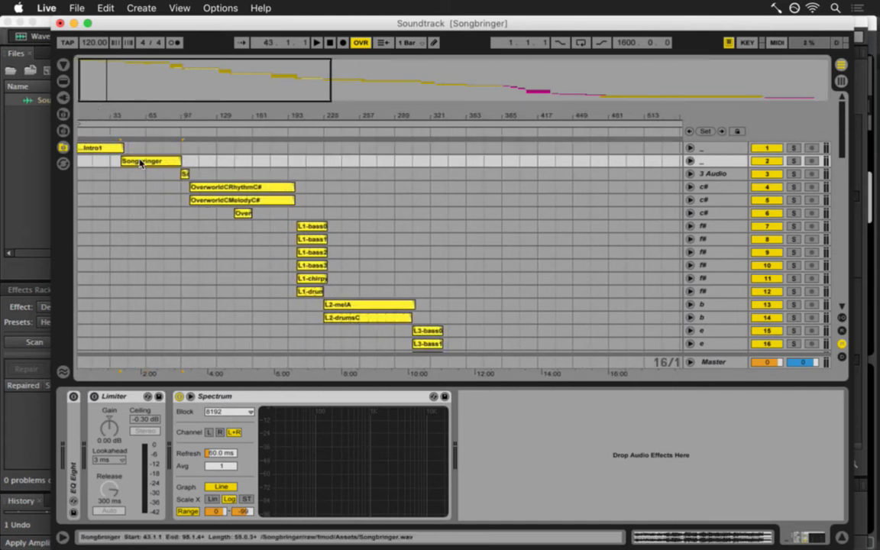
right_click(142, 162)
click(278, 370)
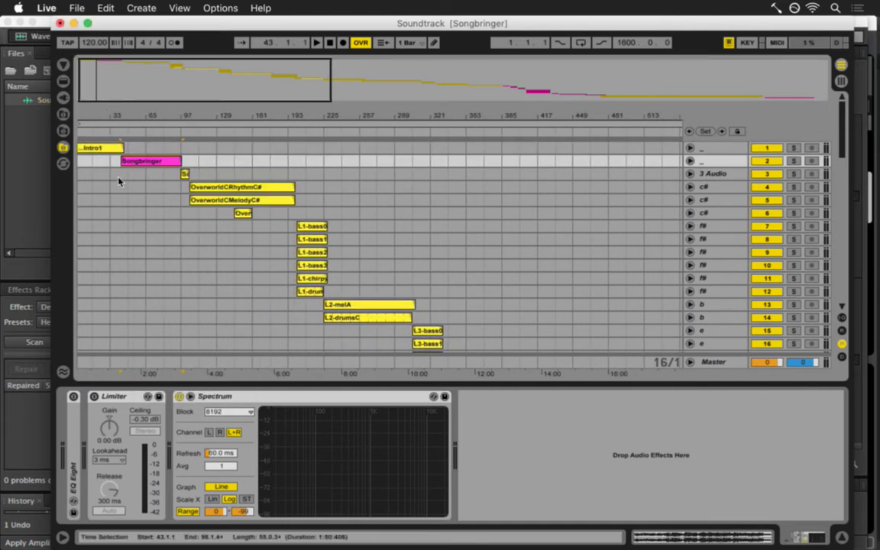
Unfold track 2 to show the Songbringer waveform, and switch the Limiter on and back off.
drag(106, 115, 131, 122)
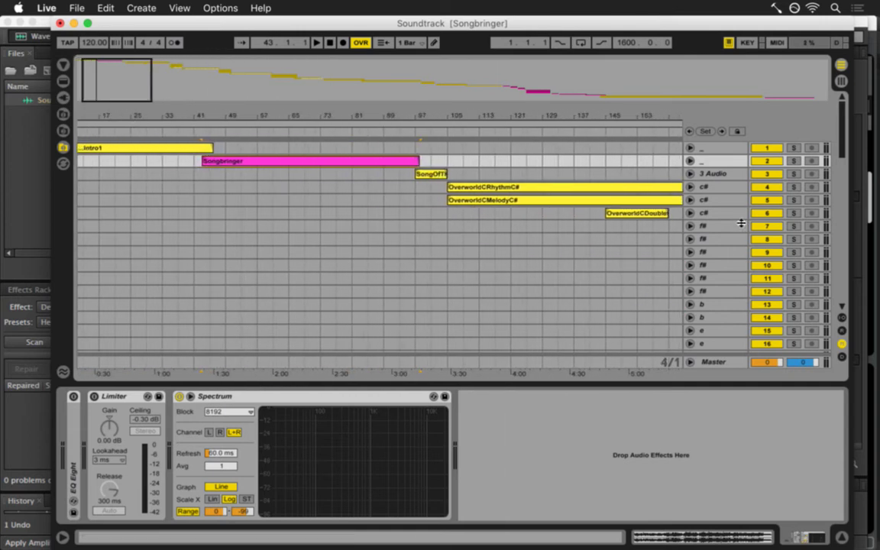
click(689, 161)
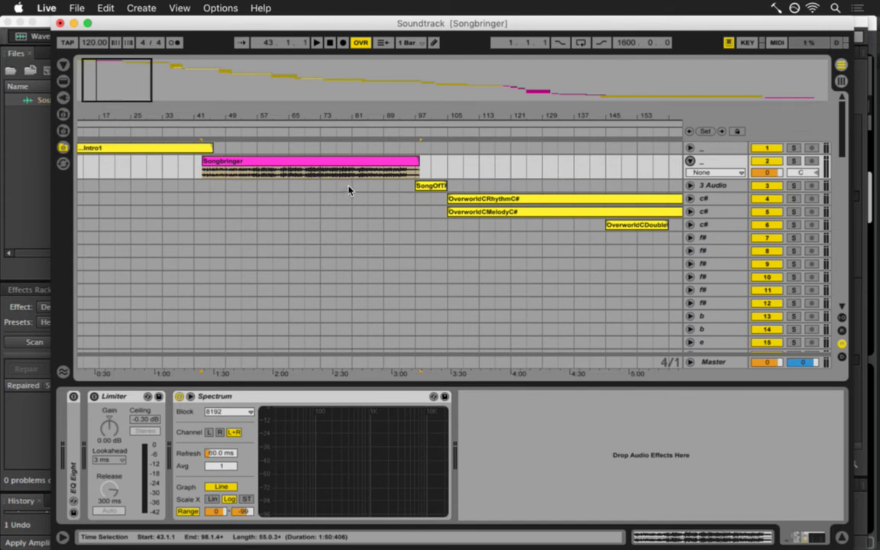
click(94, 397)
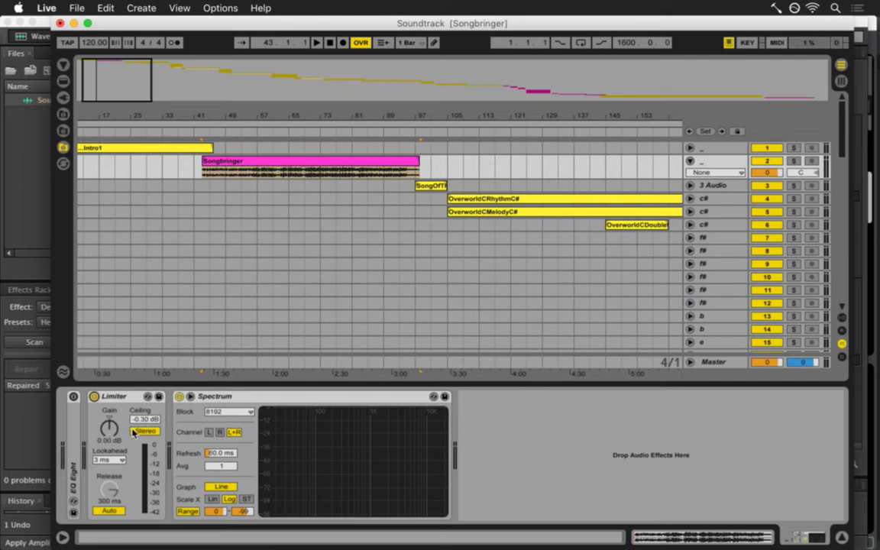
click(94, 397)
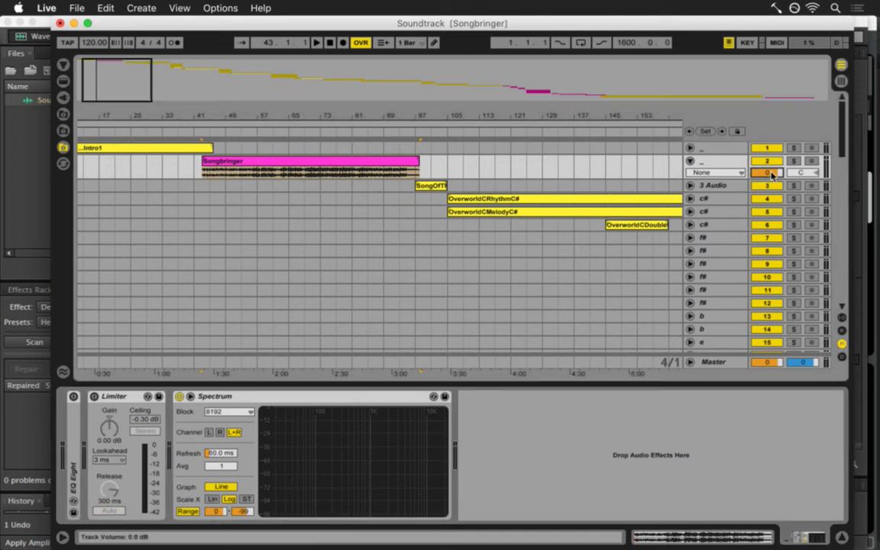
Set the Songbringer track's volume to 2.0 dB and save the Live set.
drag(771, 173, 770, 169)
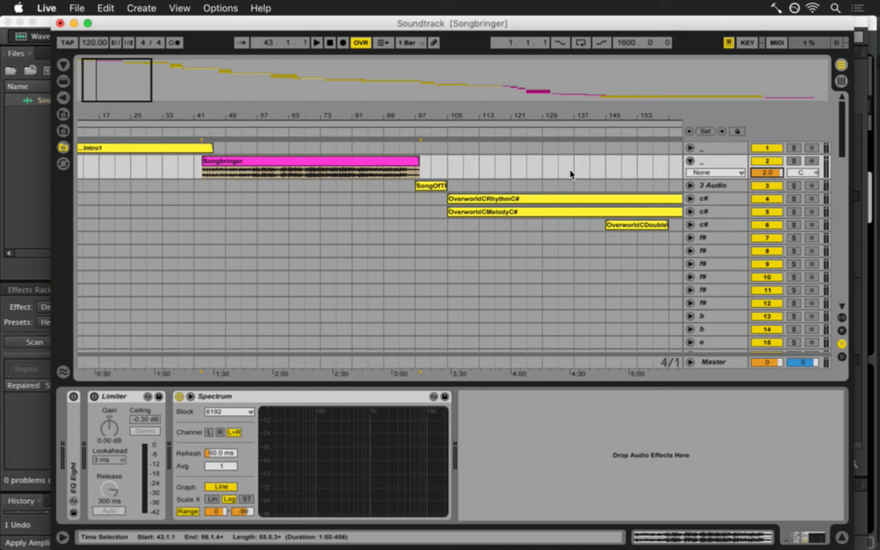
double_click(775, 174)
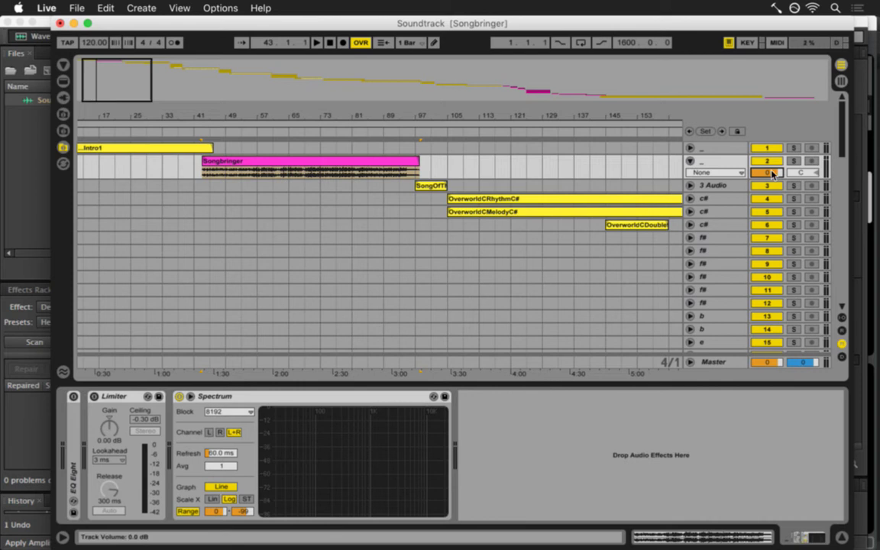
key(super+s)
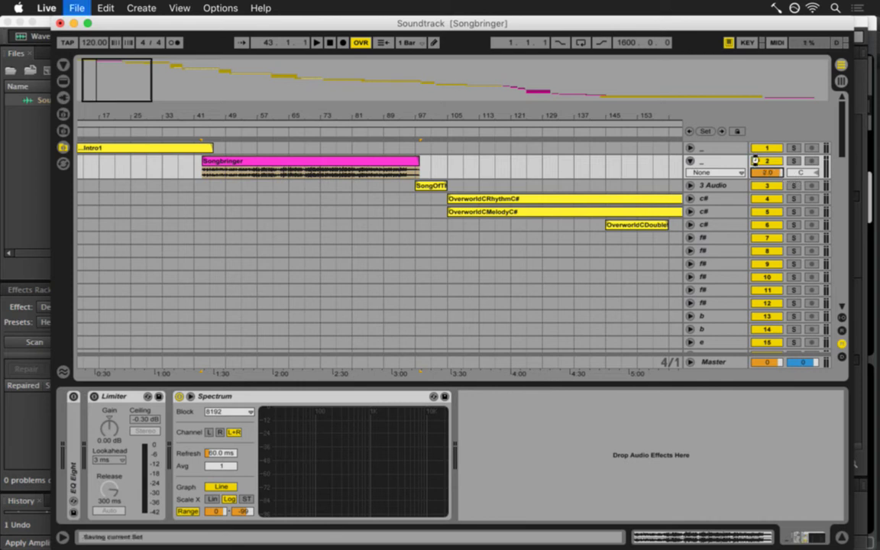
View the Session mixer, enlarge it to reveal the tracks' volume values, and return to the arrangement.
key(Tab)
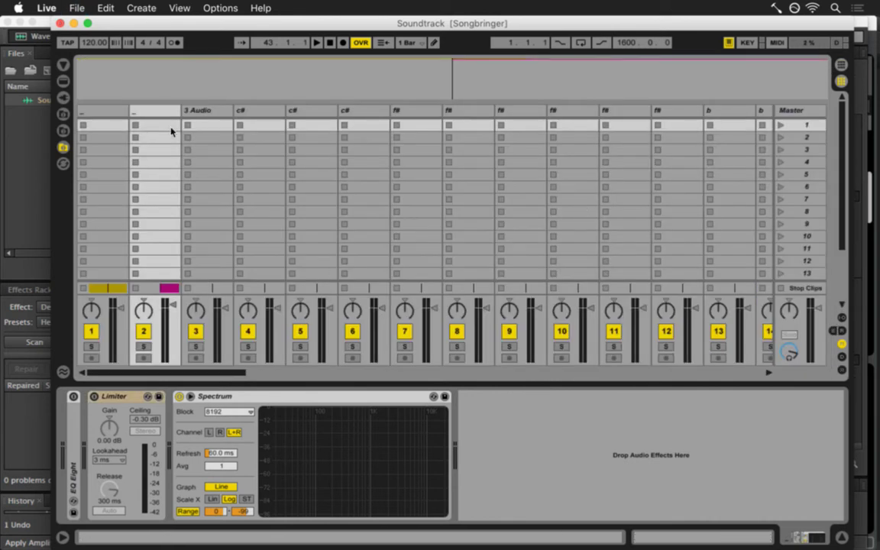
drag(206, 301, 208, 216)
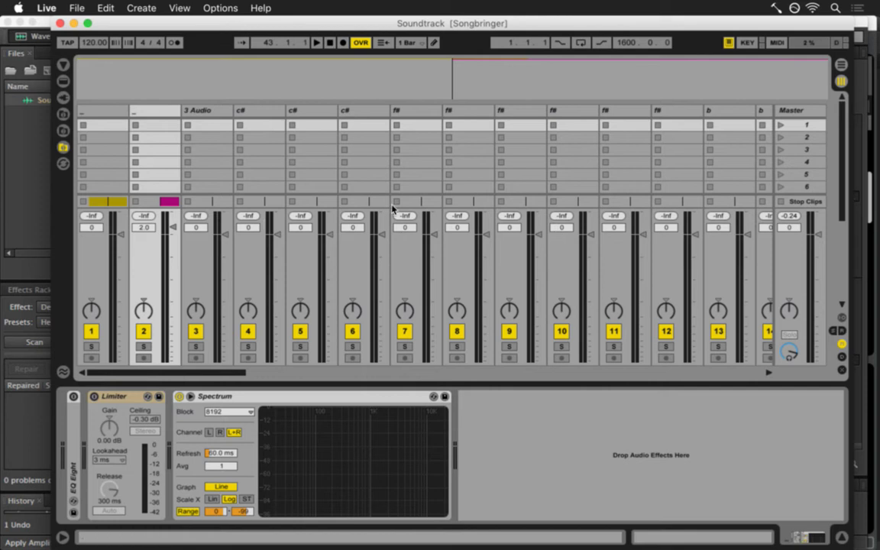
key(Tab)
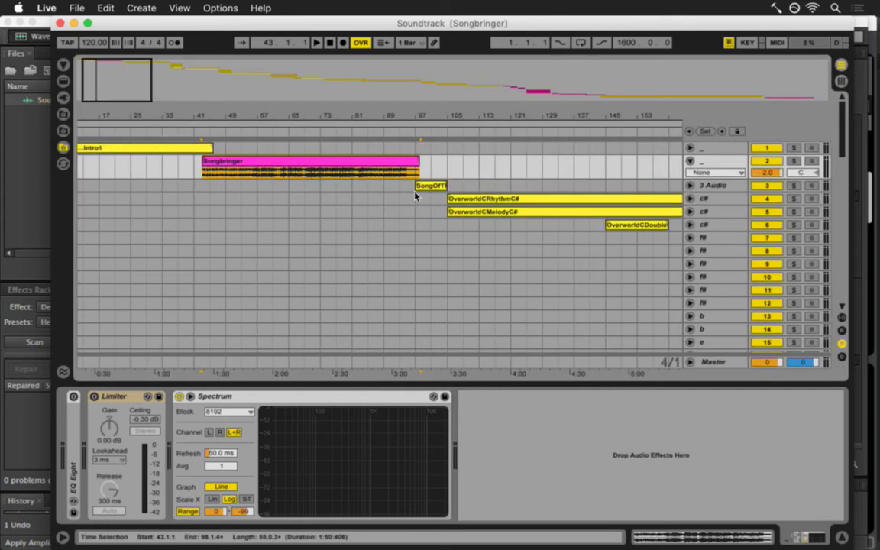
Return to Audition and undo the Amplify change on the passage from about 1:46 to 3:11.
key(super+Tab)
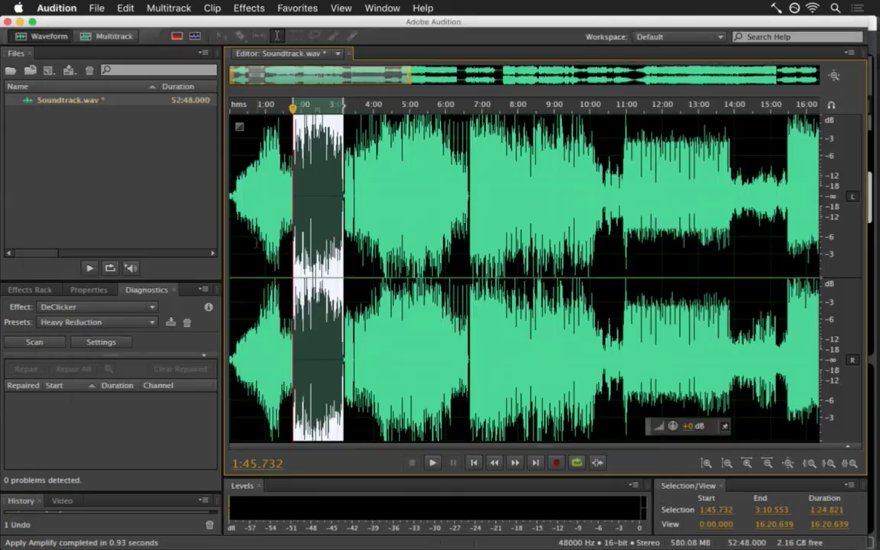
click(377, 163)
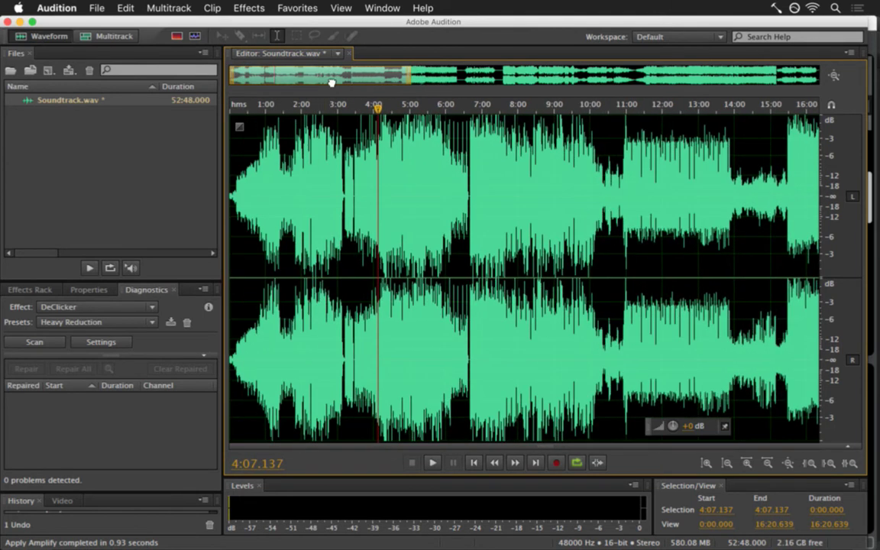
key(super+Tab)
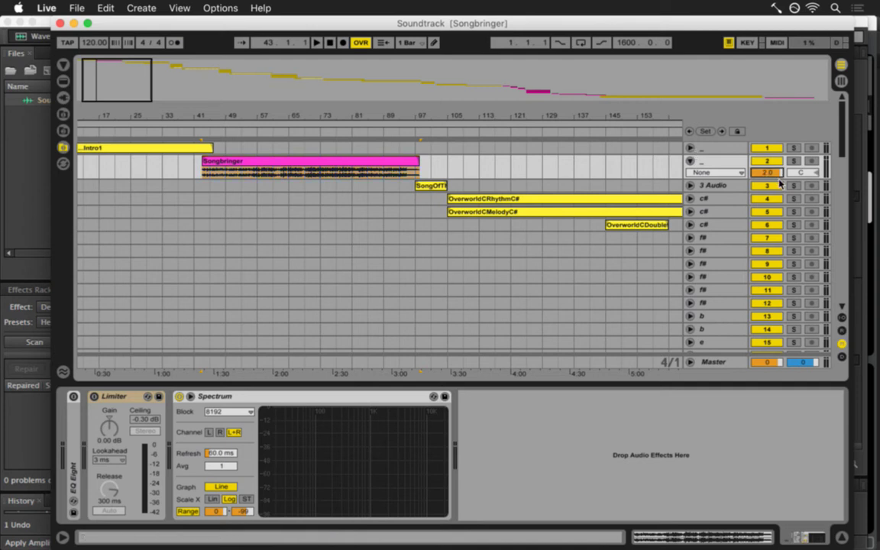
key(super+Tab)
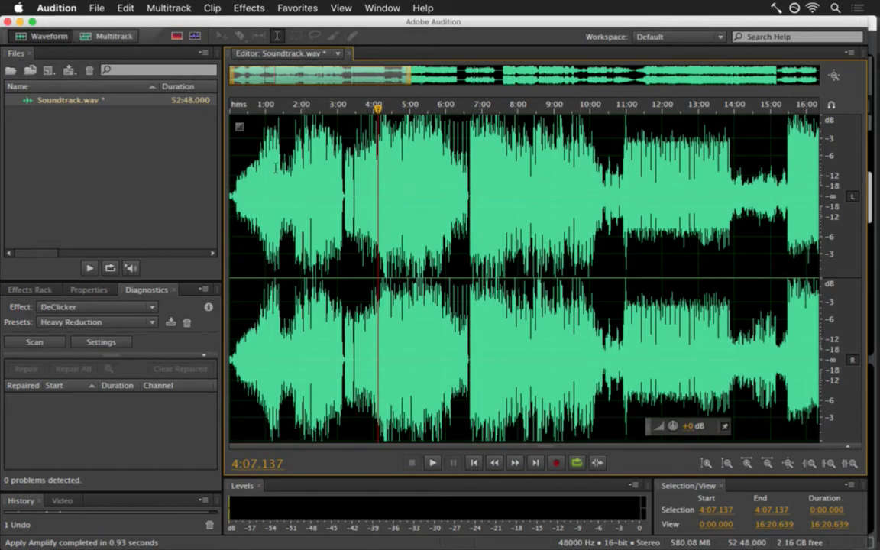
key(super+z)
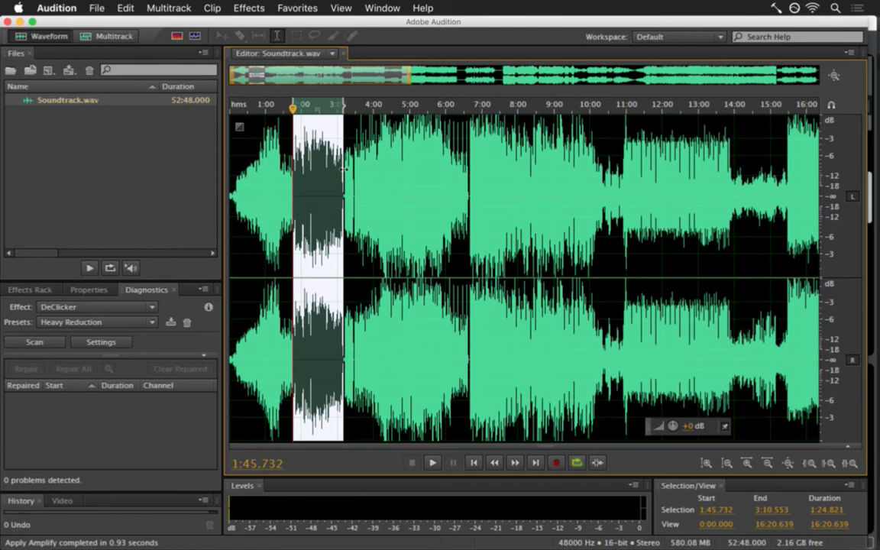
Apply the Amplify effect again to the passage from about 1:46 to 3:11 with an adjusted gain.
click(249, 8)
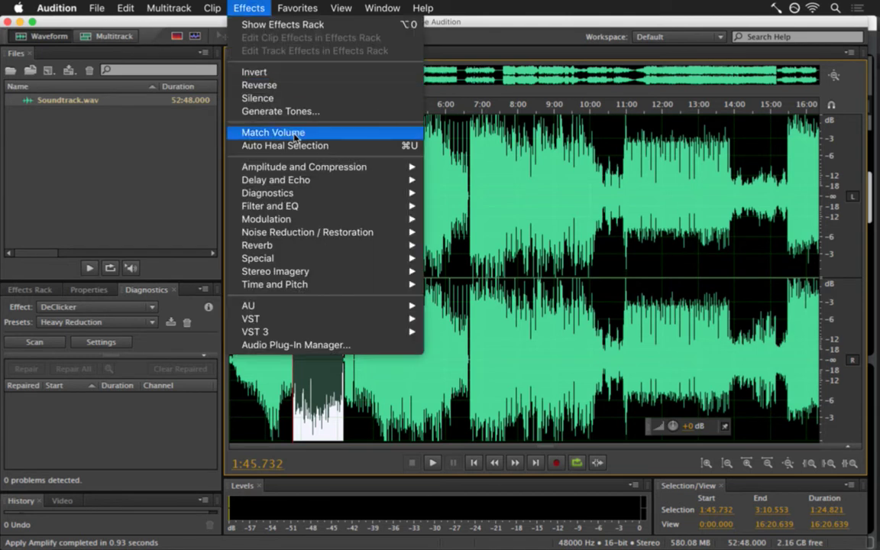
mouse_move(306, 167)
click(503, 171)
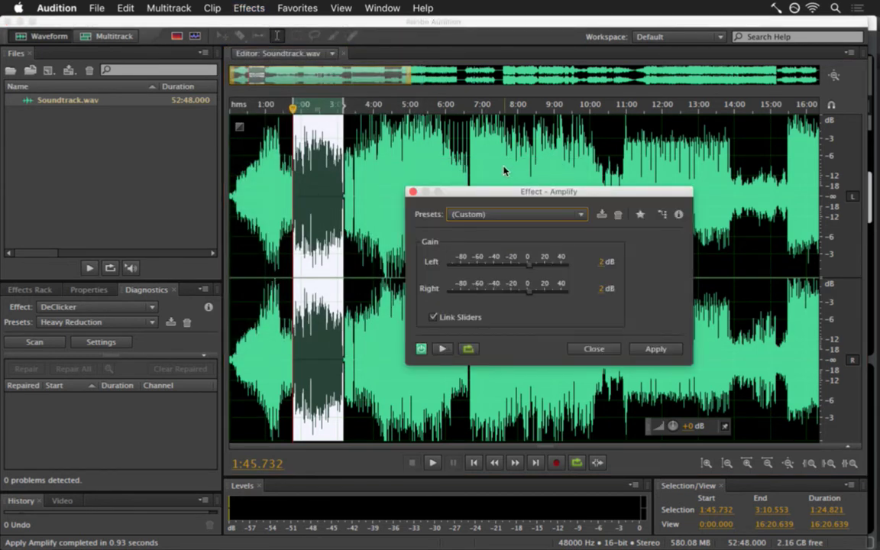
click(599, 262)
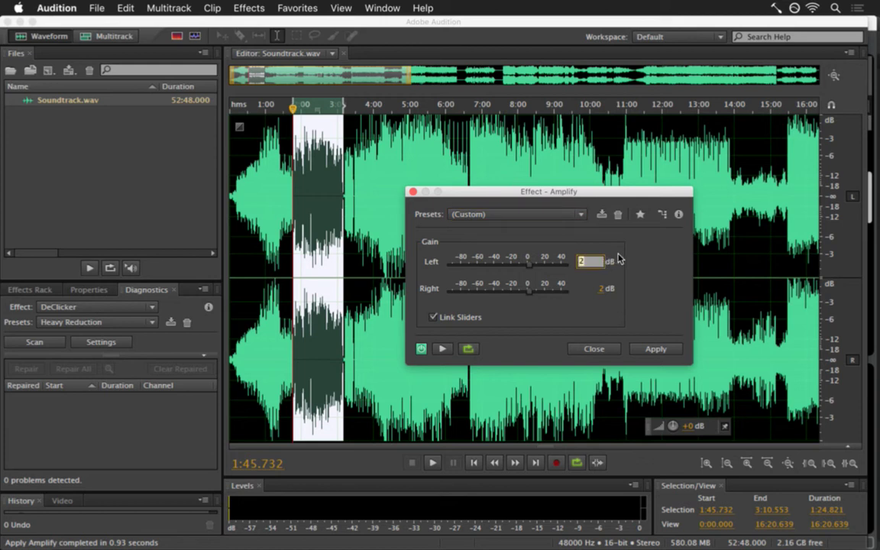
key(Return)
key(Return)
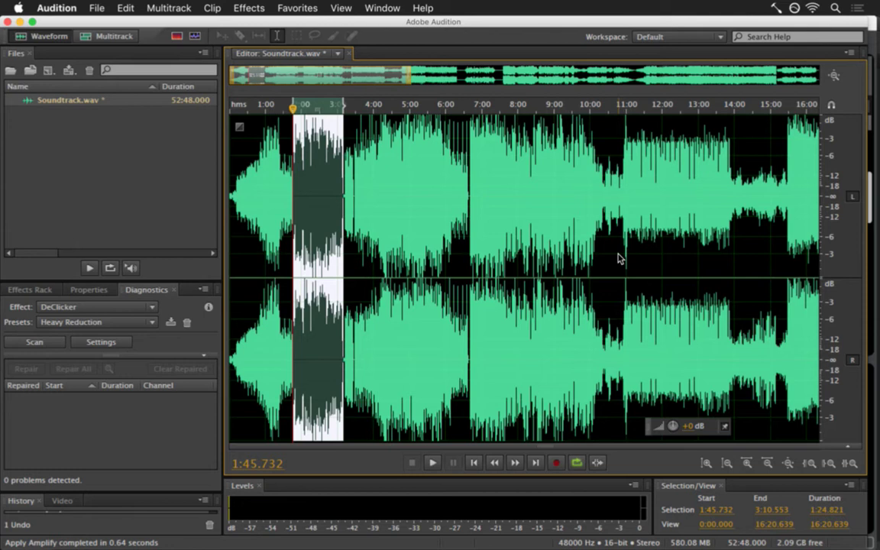
Play a short excerpt from about 1:27 and undo the latest Amplify change.
click(282, 191)
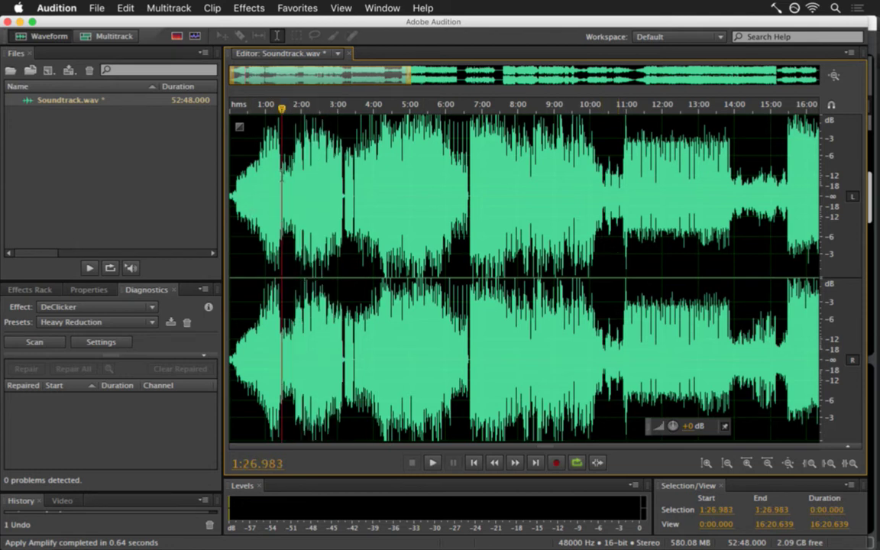
key(space)
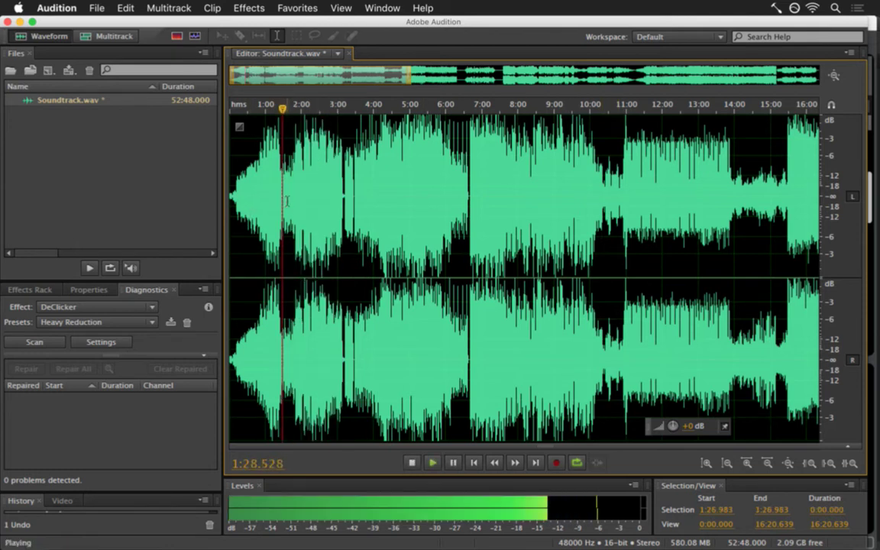
key(space)
drag(343, 201, 294, 201)
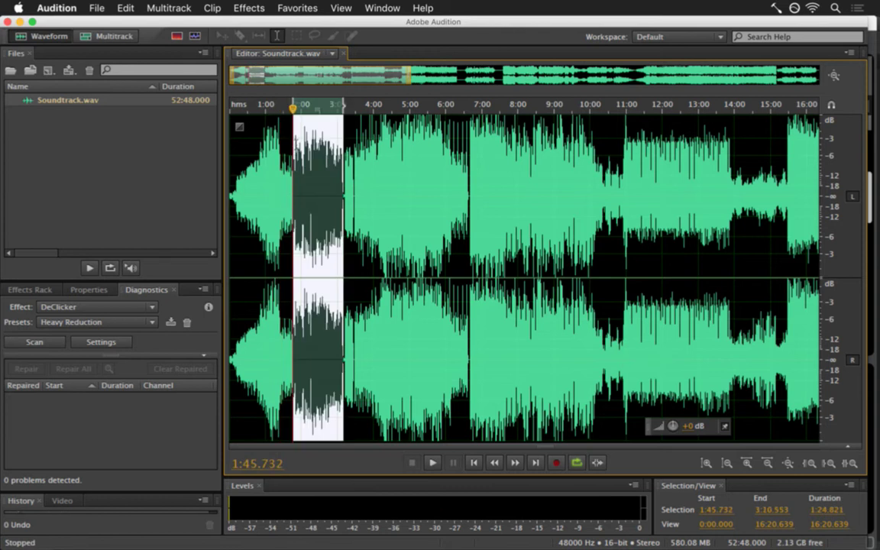
Extend the selection's start back to about 1:27 and amplify the passage up to about 3:11.
drag(293, 153, 284, 153)
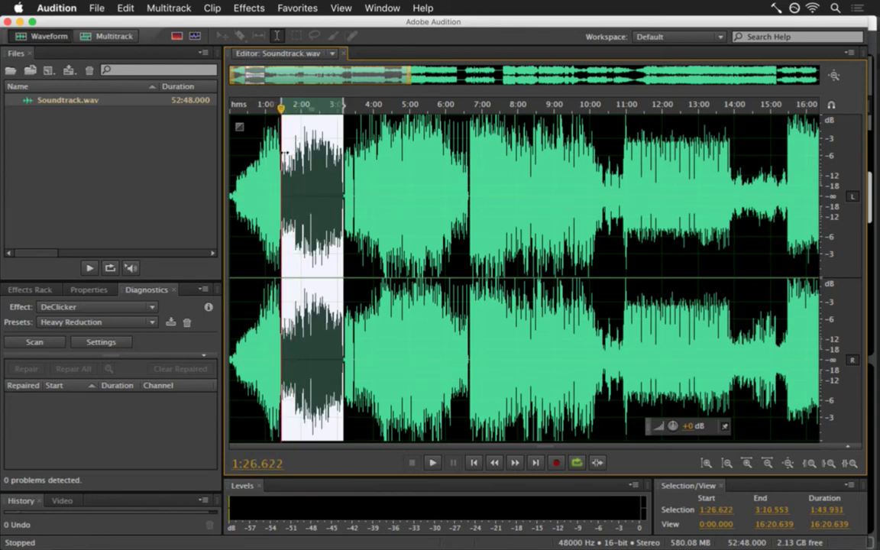
click(249, 7)
mouse_move(291, 166)
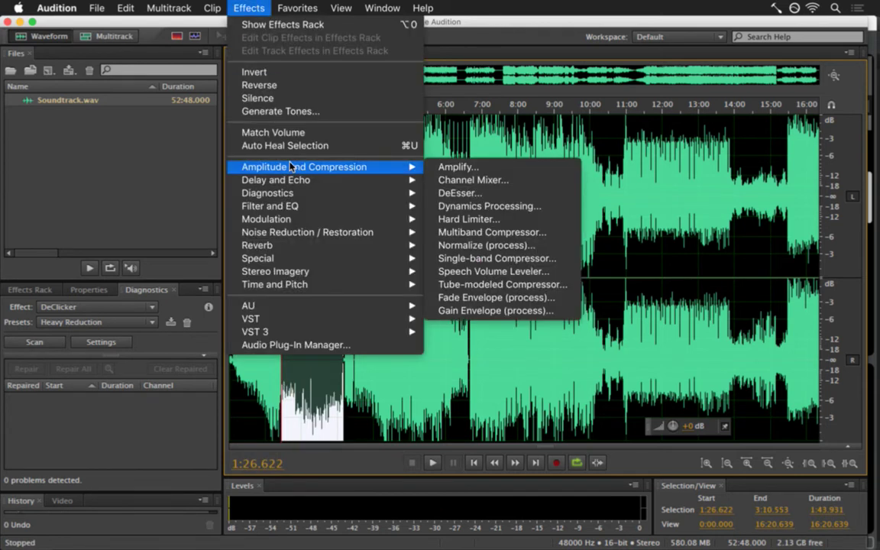
click(500, 168)
key(Return)
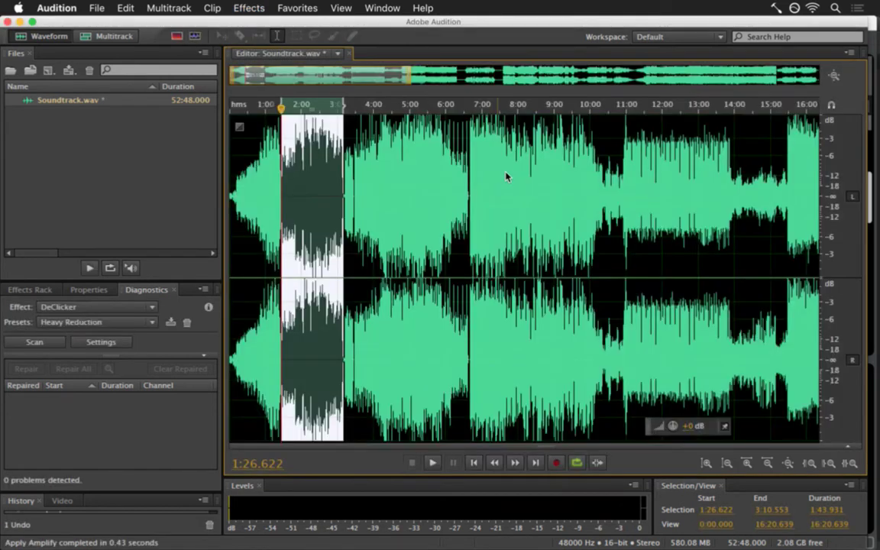
Play the transition into the amplified passage from about 1:18 to check its loudness.
click(275, 176)
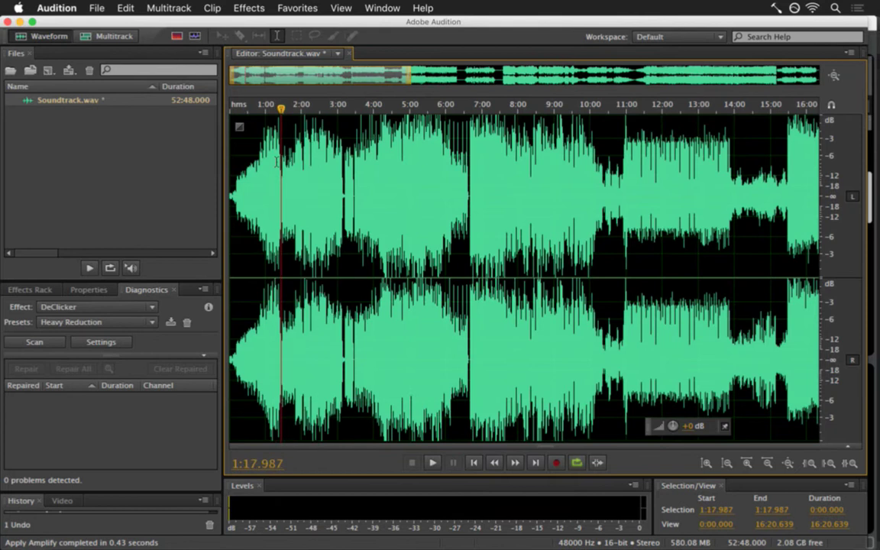
key(space)
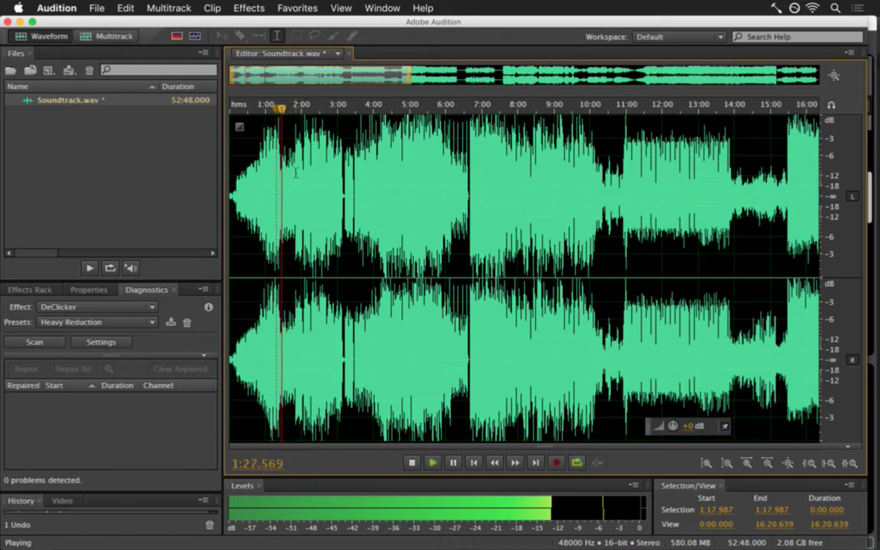
click(295, 160)
key(space)
Switch to Ableton Live, set the Songbringer track's volume to 1.5 dB, and enlarge its waveform with track 1 unfolded above it.
key(super+Tab)
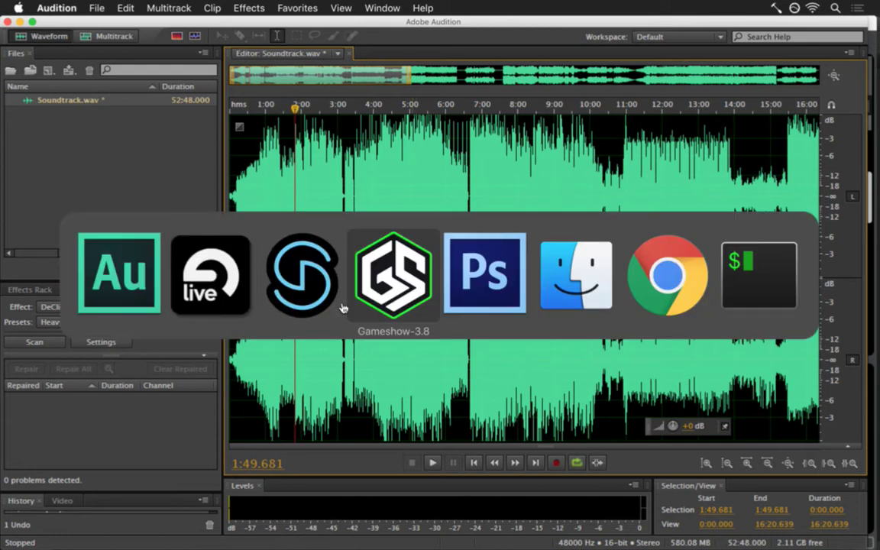
click(232, 299)
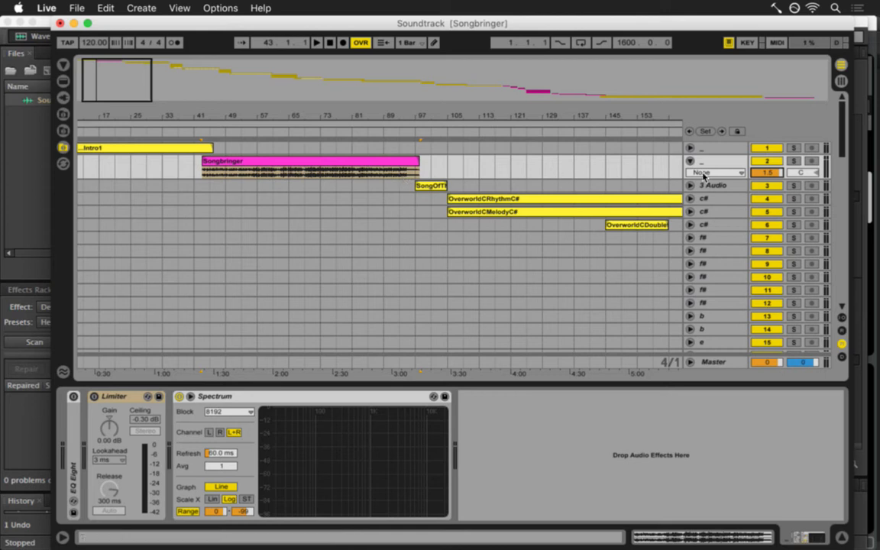
drag(703, 179, 704, 249)
click(690, 148)
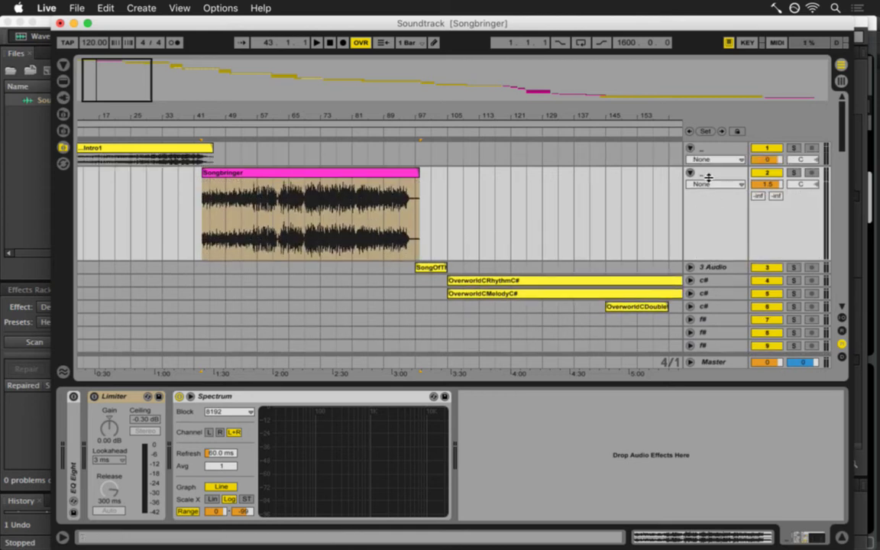
Play the transition from the Intro1 clip into the Songbringer clip, starting at bar 42.
drag(190, 113, 190, 113)
click(296, 193)
key(space)
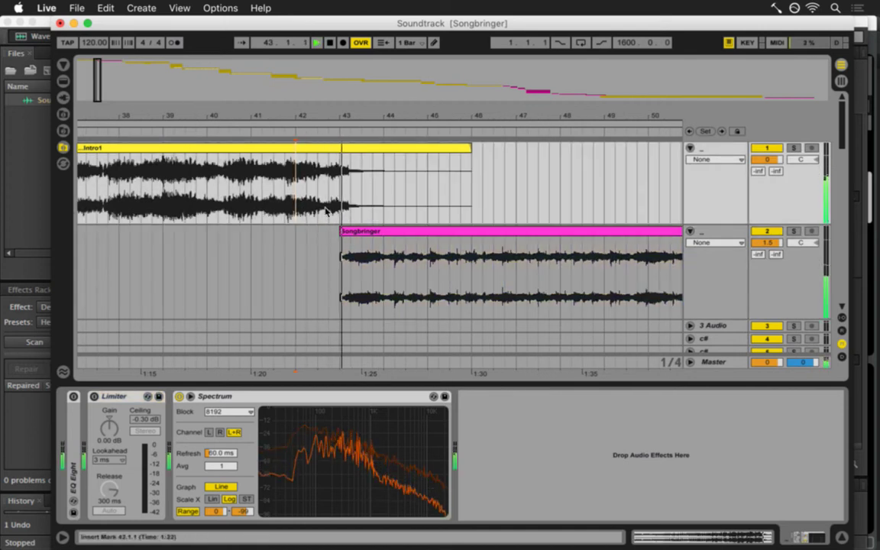
key(space)
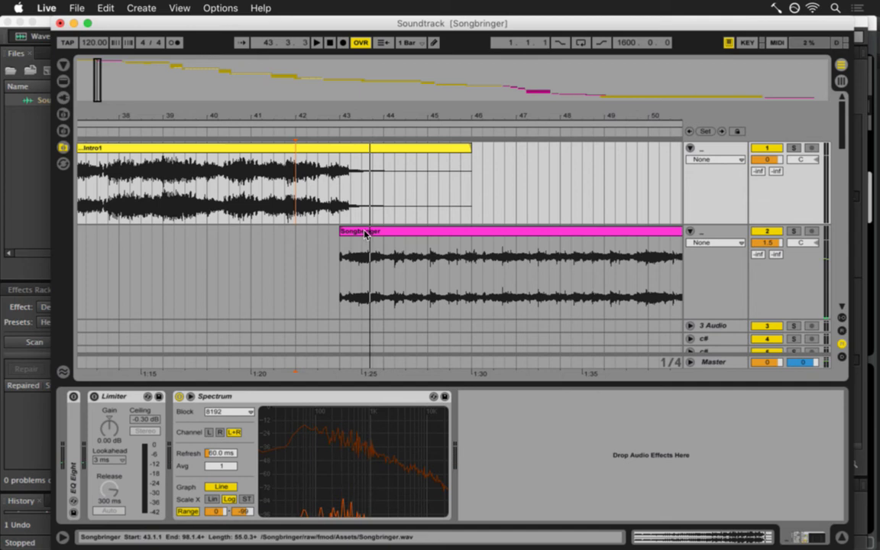
Move the Songbringer clip earlier so that it starts at 42.4.2, overlapping the end of the Intro1 clip.
drag(362, 232, 352, 233)
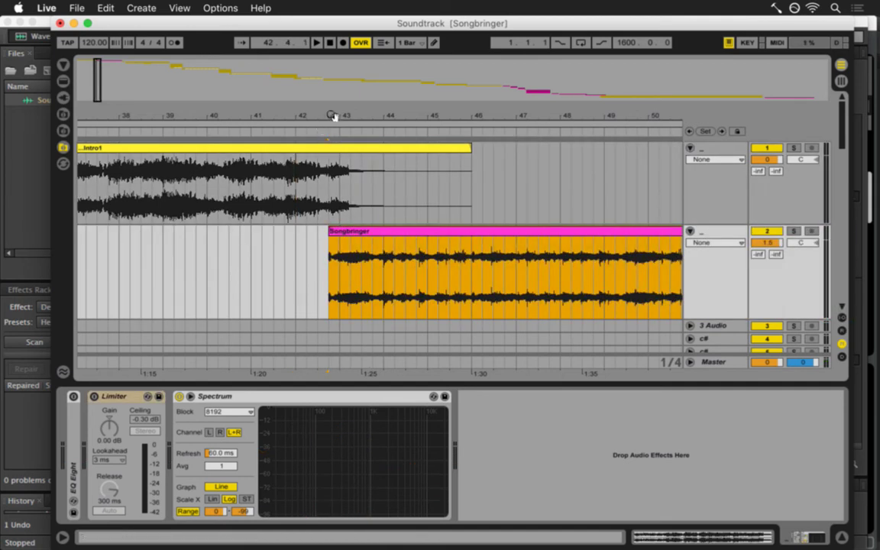
mouse_move(333, 118)
mouse_down()
mouse_move(331, 221)
mouse_move(341, 232)
mouse_up()
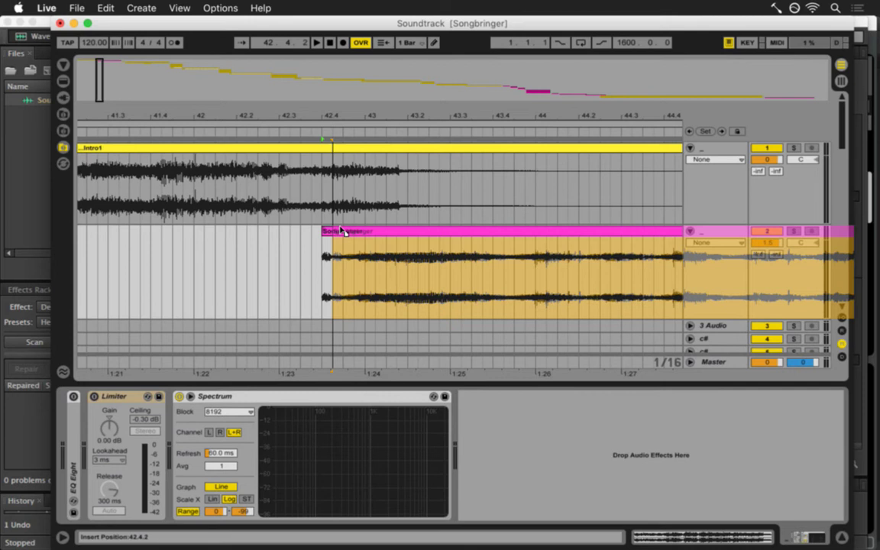
drag(341, 231, 342, 232)
Play the Intro1-to-Songbringer transition from 42.4.1 and again from 42.3.3 to check the overlap.
click(324, 190)
key(space)
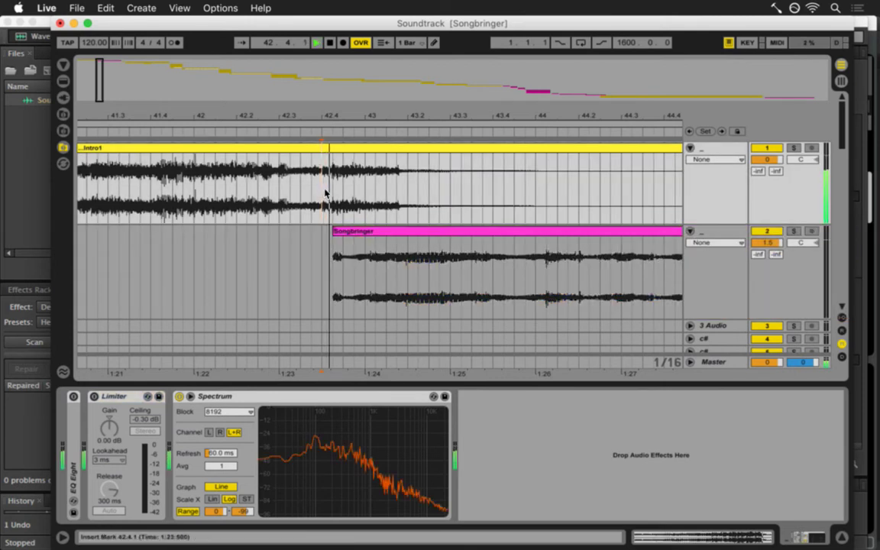
click(296, 186)
key(space)
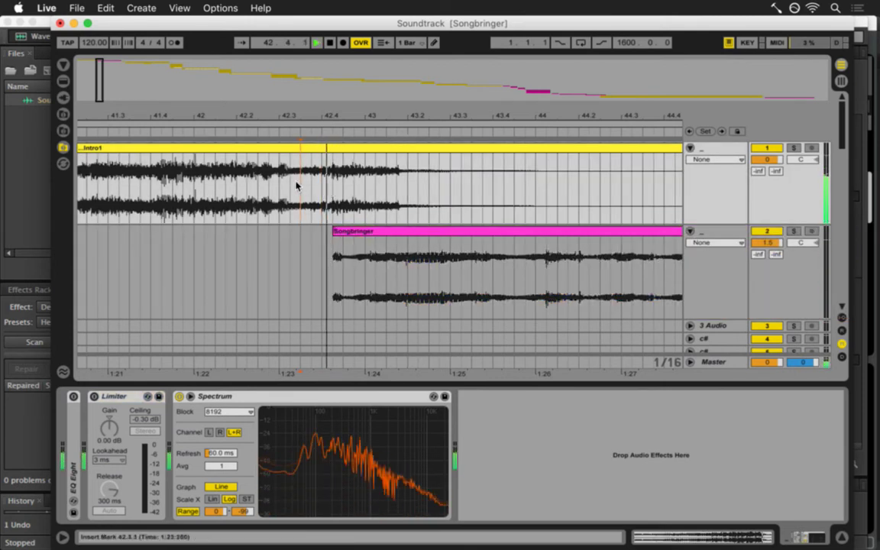
click(277, 187)
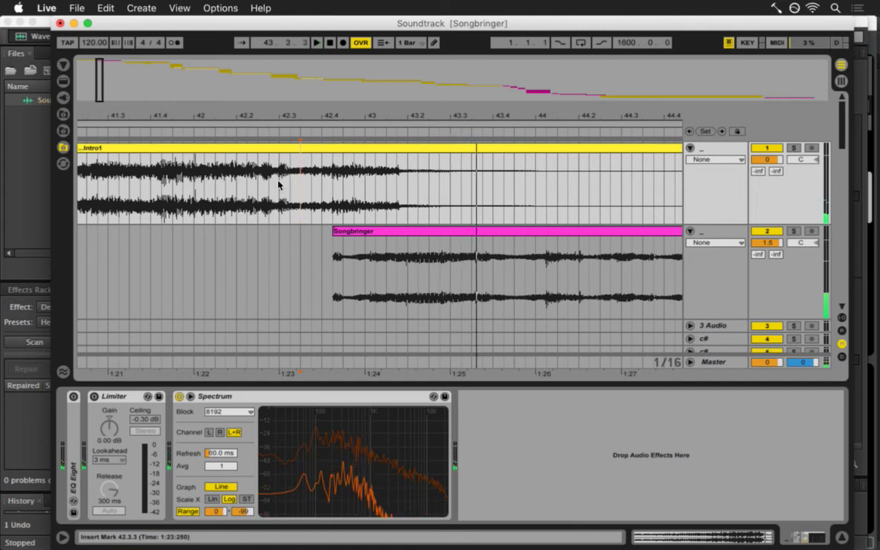
key(space)
Try starting the Songbringer clip at 42.3.1, play the transition, and return the clip to 42.4.2.
drag(339, 231, 285, 232)
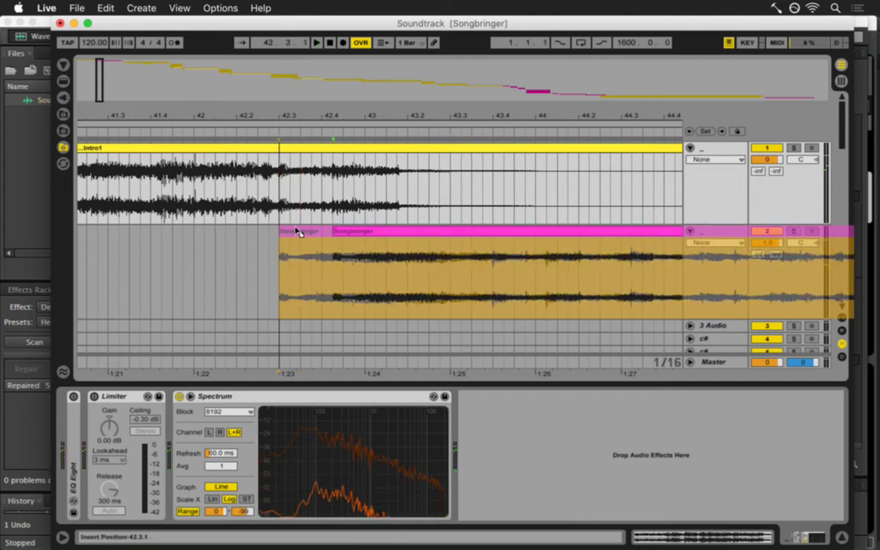
click(279, 187)
key(space)
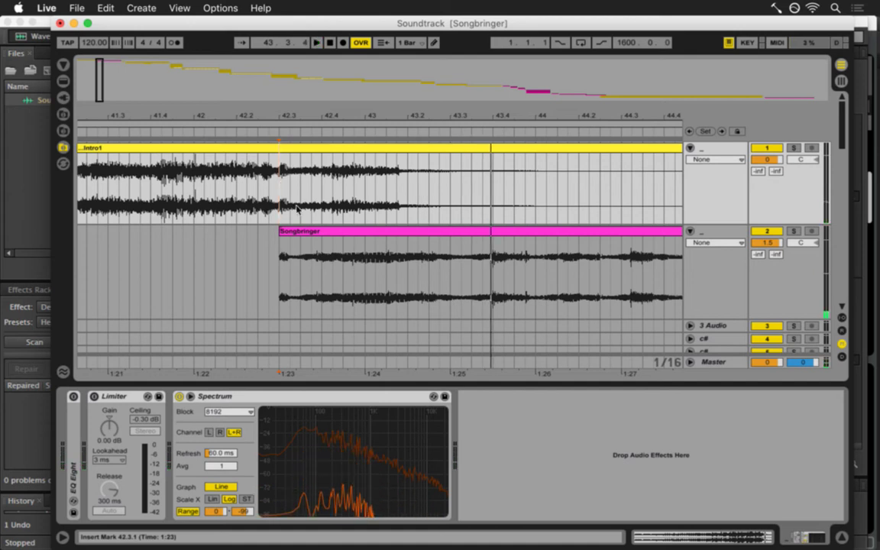
key(space)
drag(305, 230, 359, 228)
Play the transition into the Songbringer clip from 42.3.1.
click(282, 199)
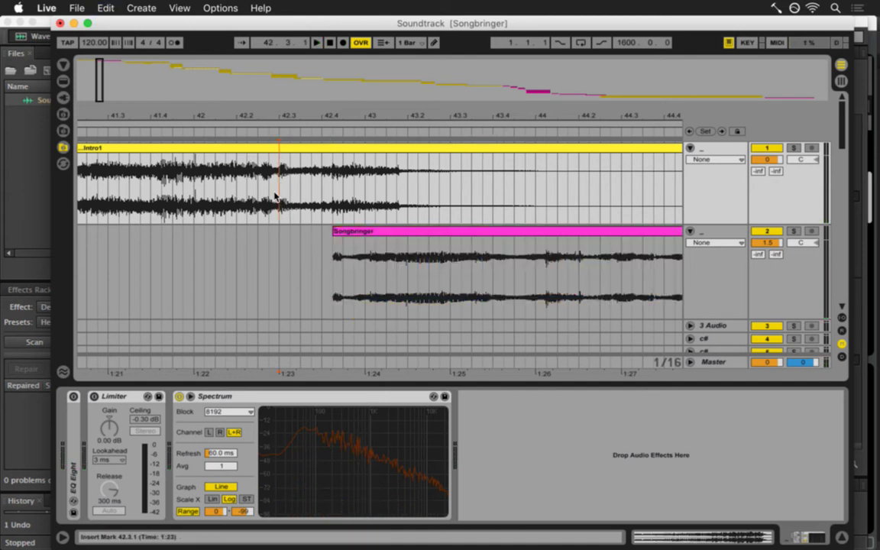
key(space)
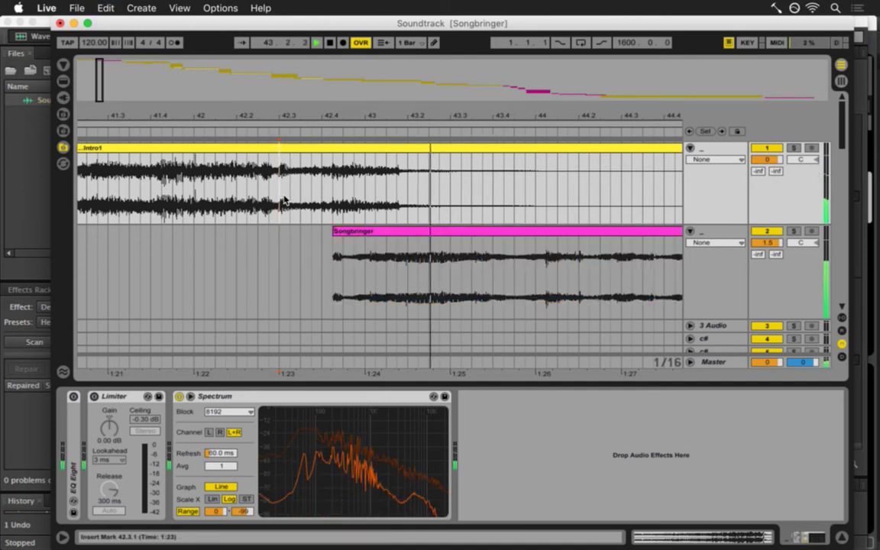
drag(382, 113, 384, 111)
scroll(383, 113, down, 5)
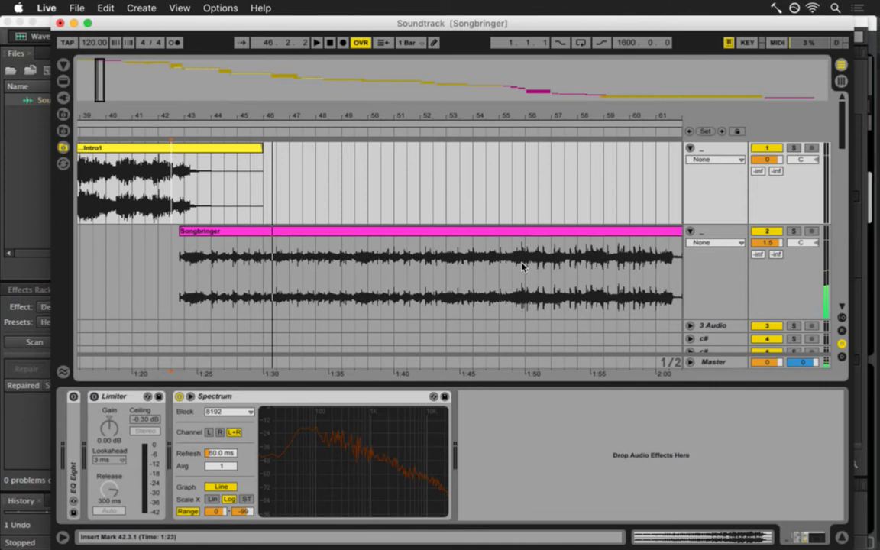
Play the Songbringer clip from several points around 1:49 to find where its louder passage begins.
click(525, 279)
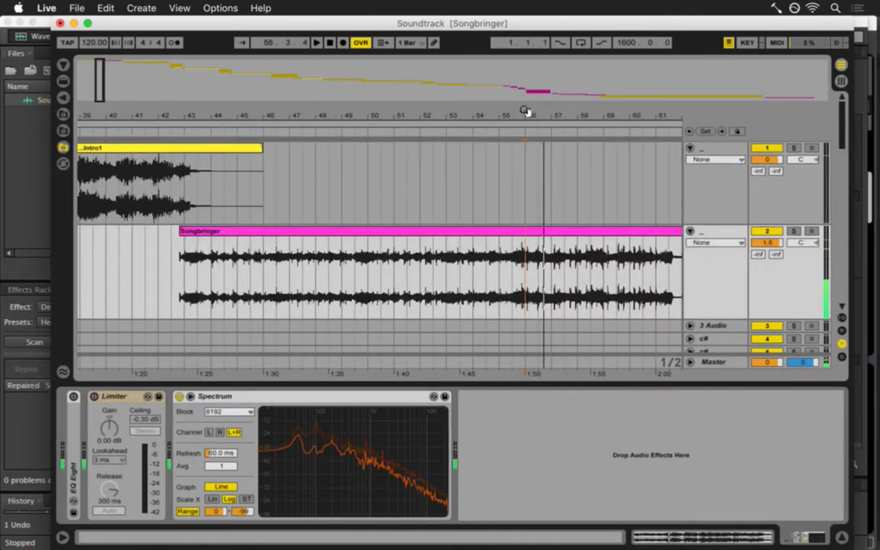
scroll(526, 113, up, 5)
click(506, 271)
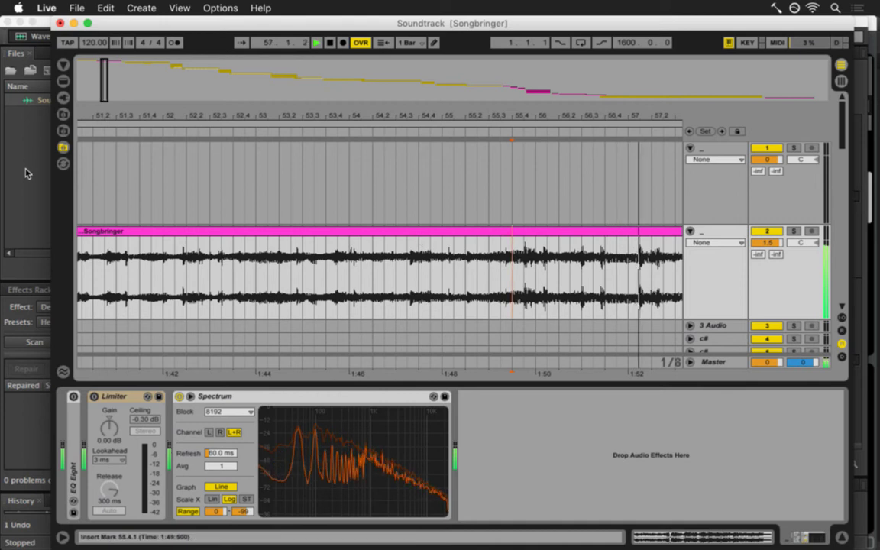
key(space)
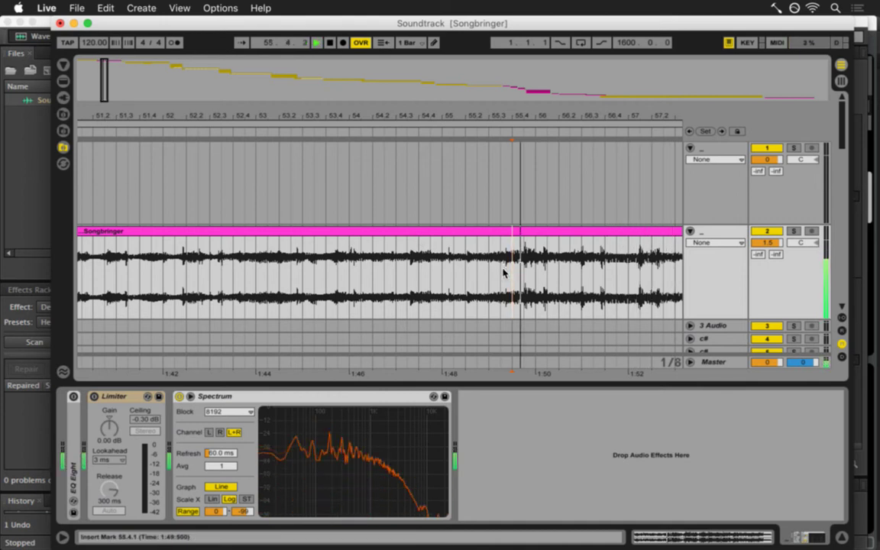
click(523, 278)
key(space)
key(space)
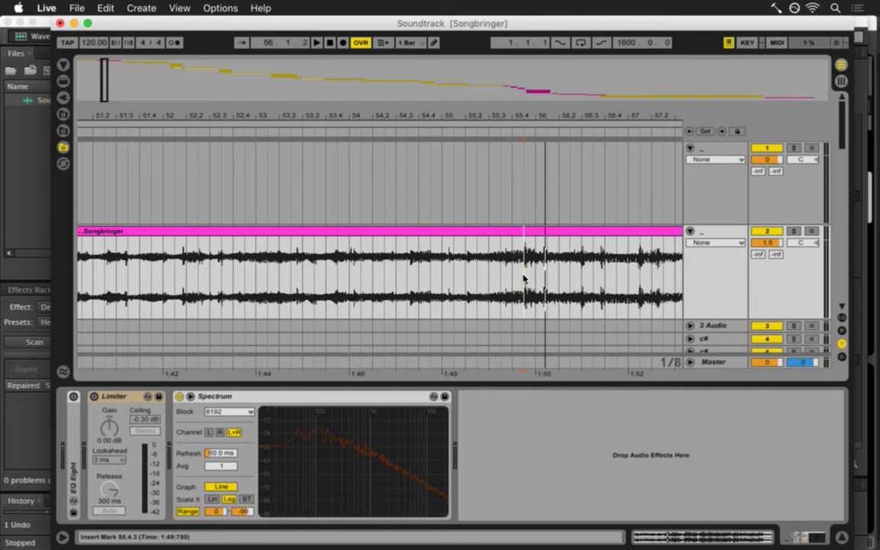
Select the Songbringer clip and show its sample settings together with the Envelopes box.
click(517, 233)
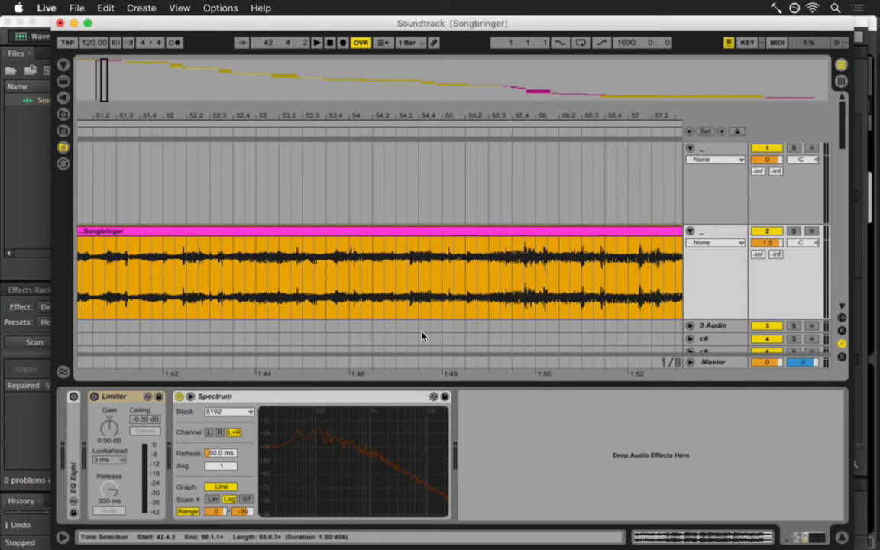
key(shift+Tab)
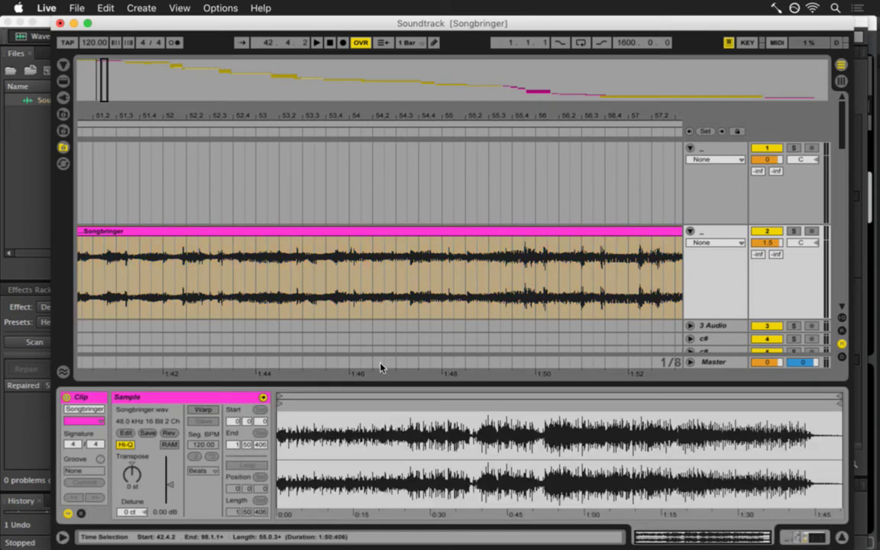
click(81, 513)
click(81, 513)
click(81, 513)
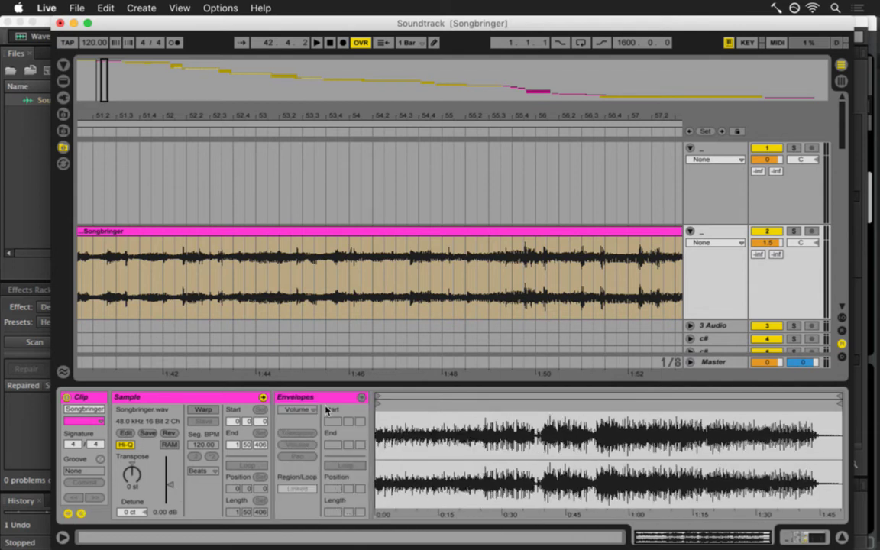
Play the Songbringer clip twice from 55.4.3 to recheck the volume change there.
click(526, 277)
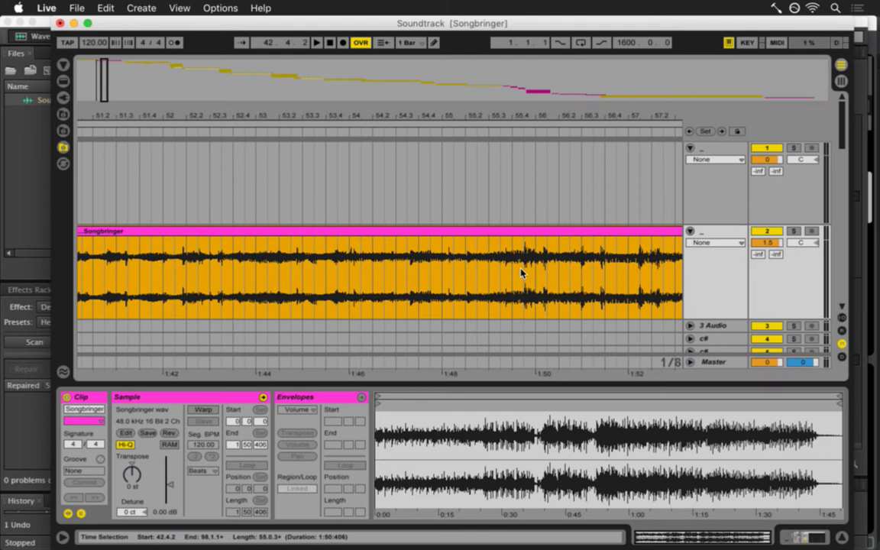
key(space)
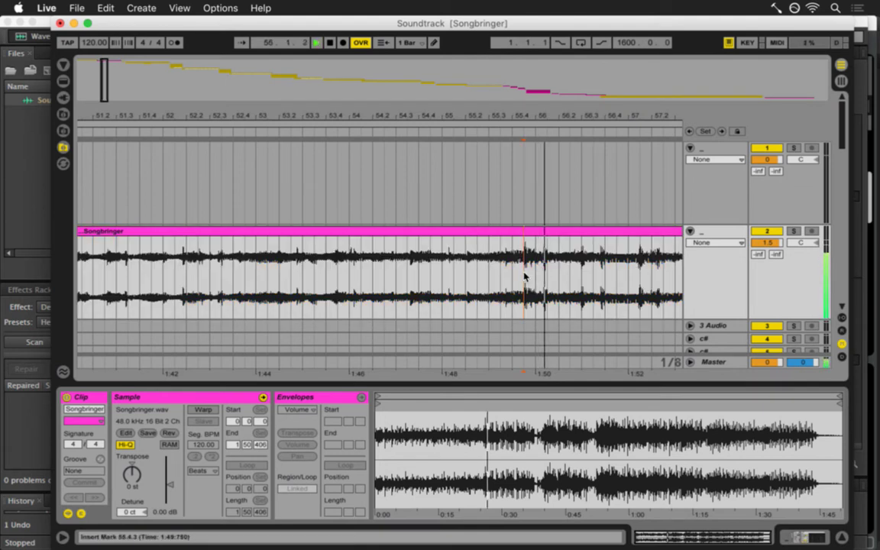
key(space)
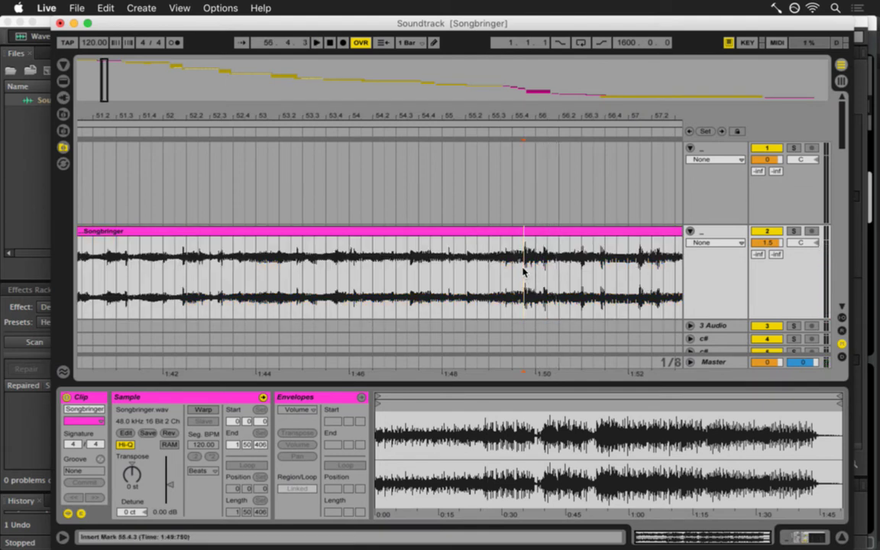
key(space)
key(space)
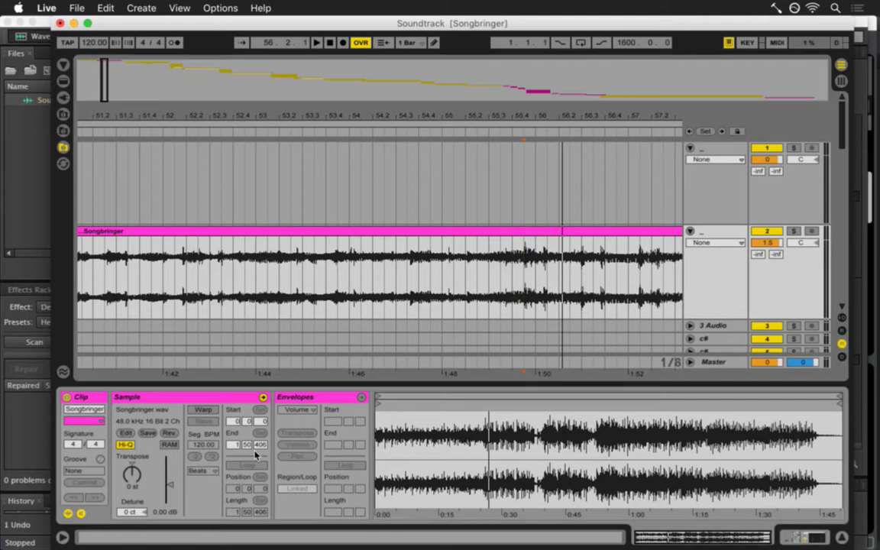
Try enabling Warp for the Songbringer sample and turn it back off.
click(68, 514)
click(68, 513)
click(202, 411)
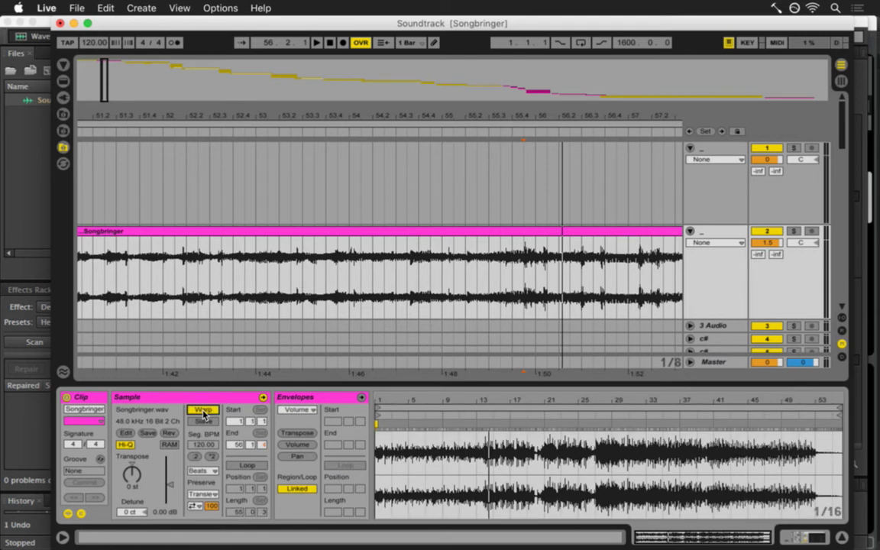
click(203, 410)
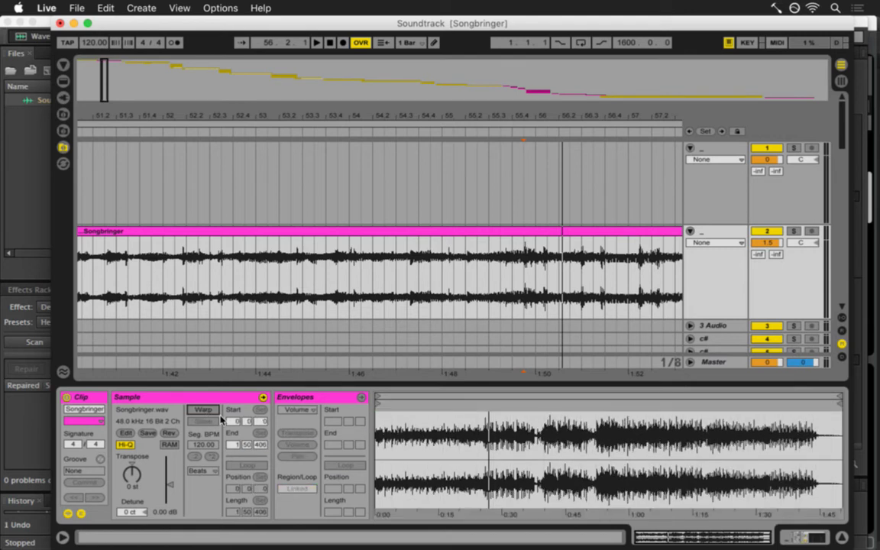
Reset the Songbringer track's volume to 0 dB in the Session View mixer and return to the arrangement.
drag(346, 121, 342, 119)
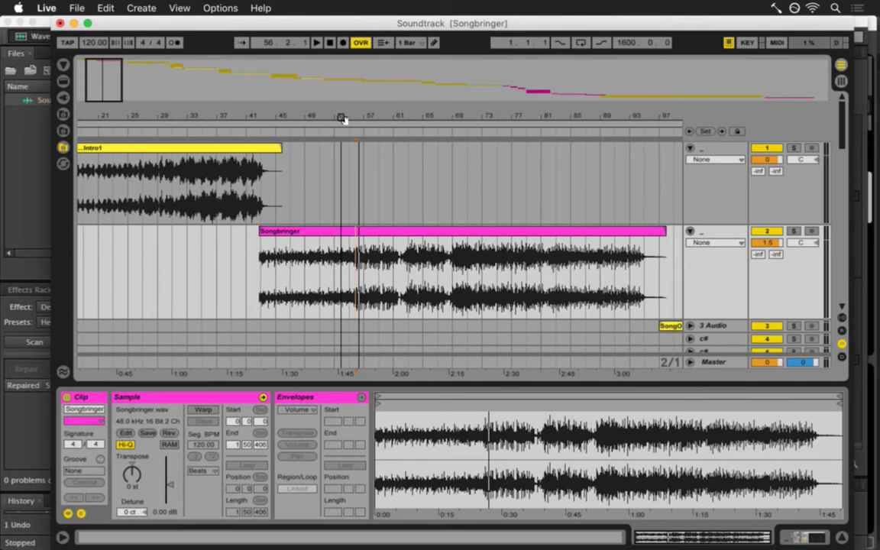
drag(342, 118, 343, 118)
click(356, 209)
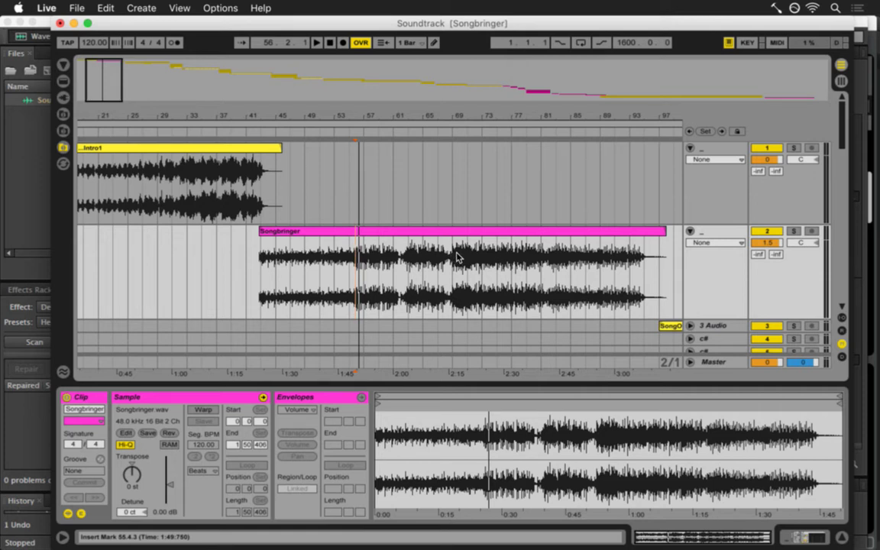
key(Tab)
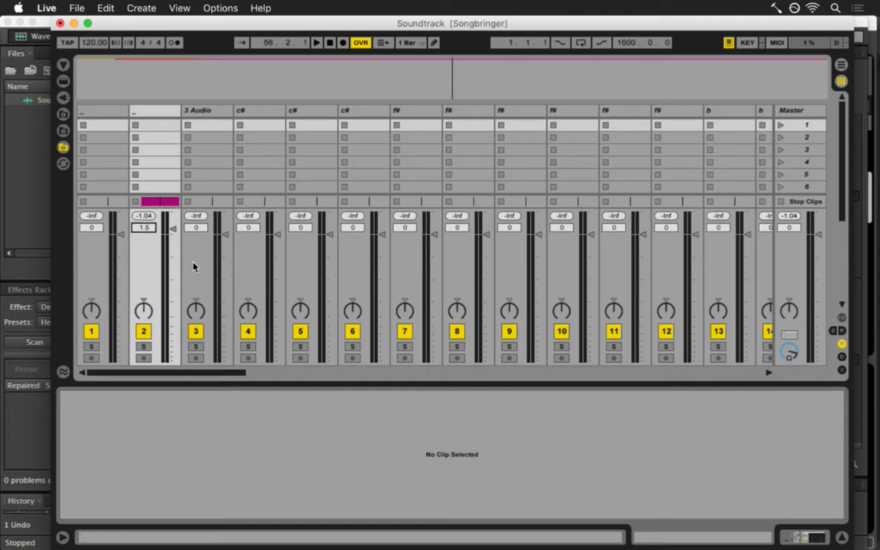
key(Tab)
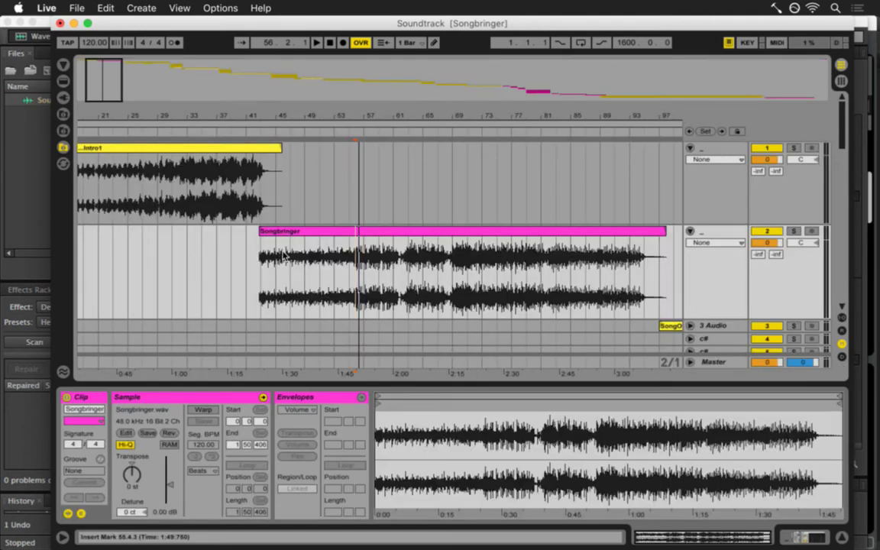
Select the Songbringer clip, try showing Fades on its track, and set the display back to None.
click(313, 243)
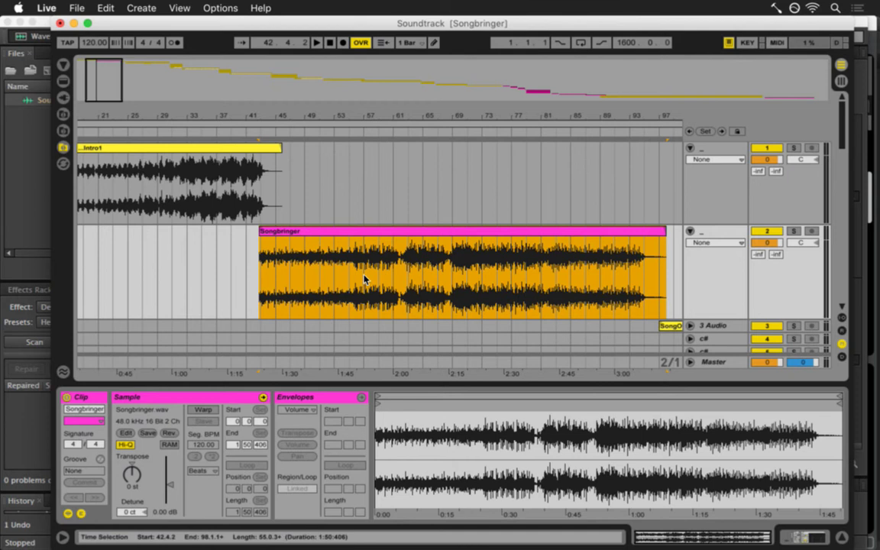
click(740, 243)
click(716, 261)
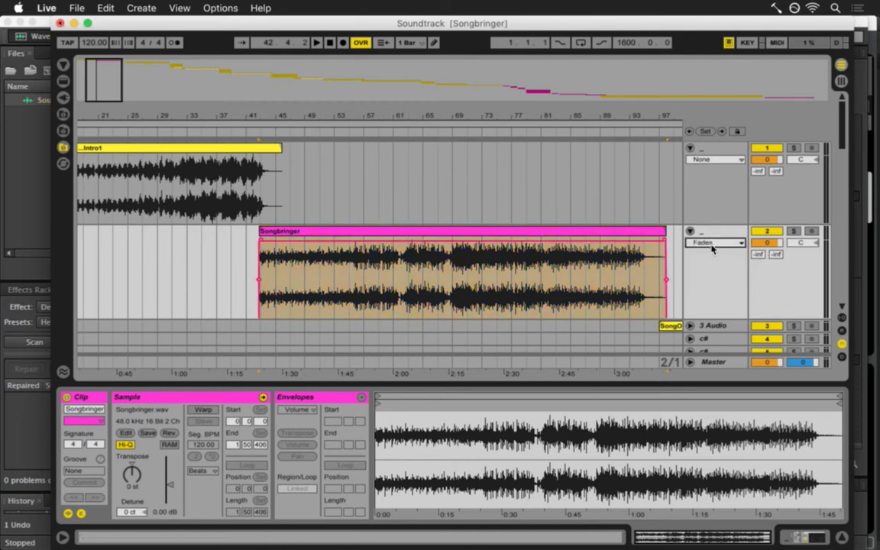
click(713, 243)
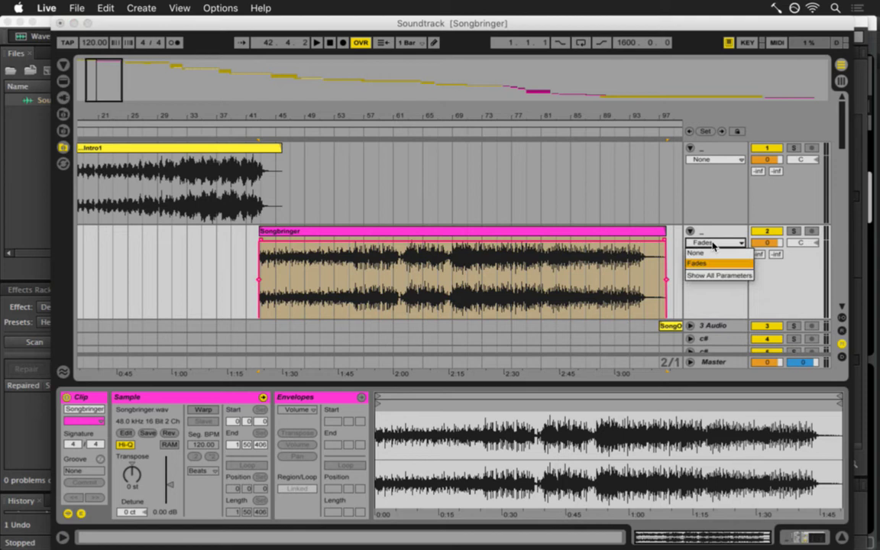
click(696, 253)
Show all automation parameters for the Songbringer track and display its Mixer Track Volume envelope.
click(713, 243)
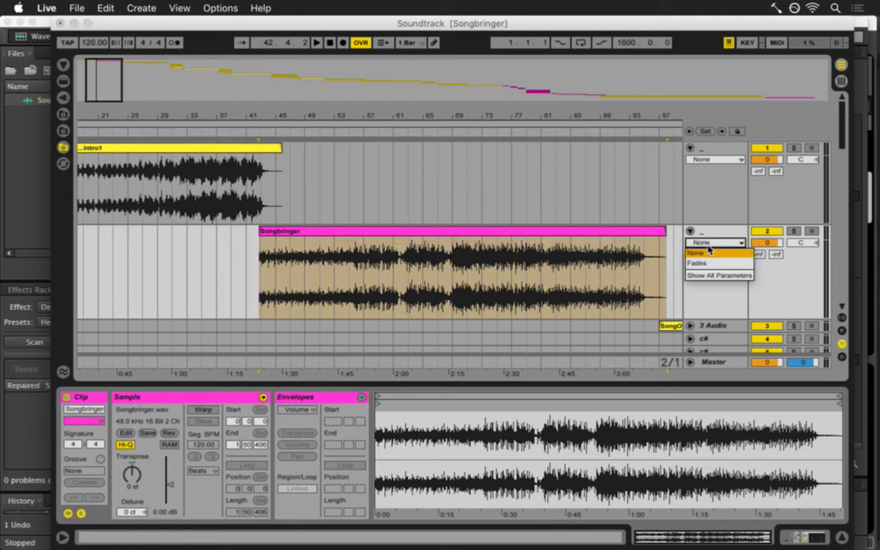
click(713, 274)
click(713, 243)
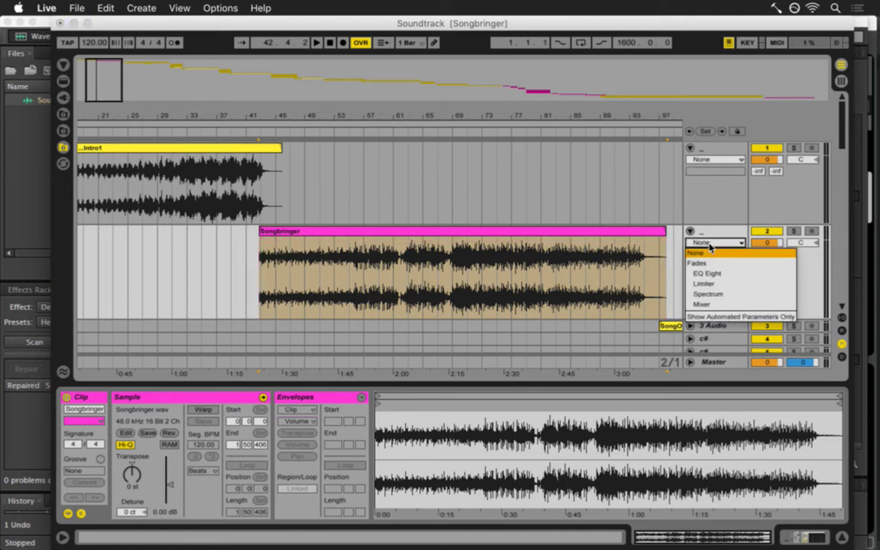
click(701, 304)
click(714, 253)
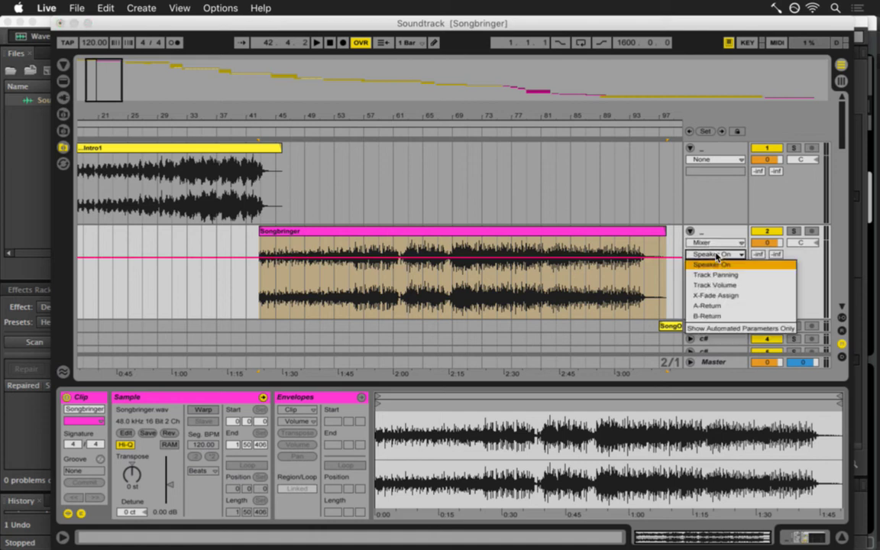
click(714, 285)
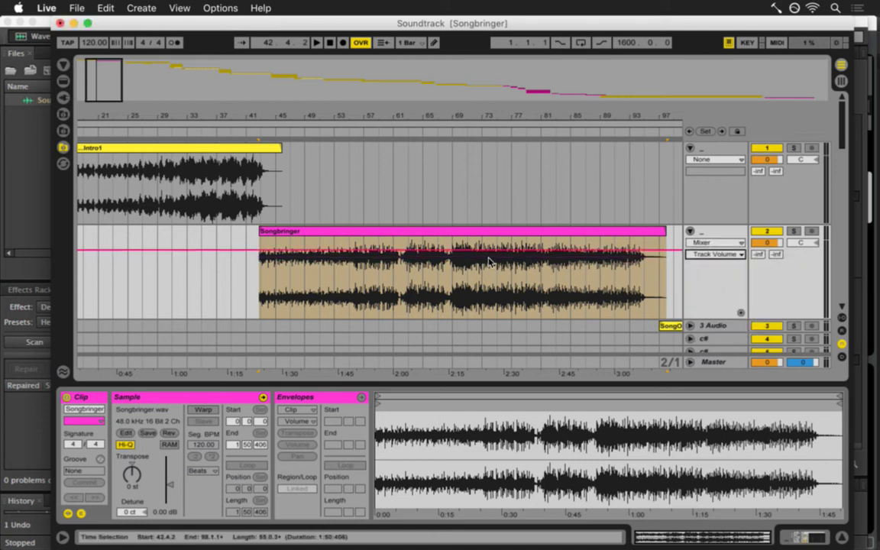
Add Track Volume breakpoints around bar 55 and at the Songbringer clip's end, raising the level before bar 55 to about 4.3 dB.
click(665, 250)
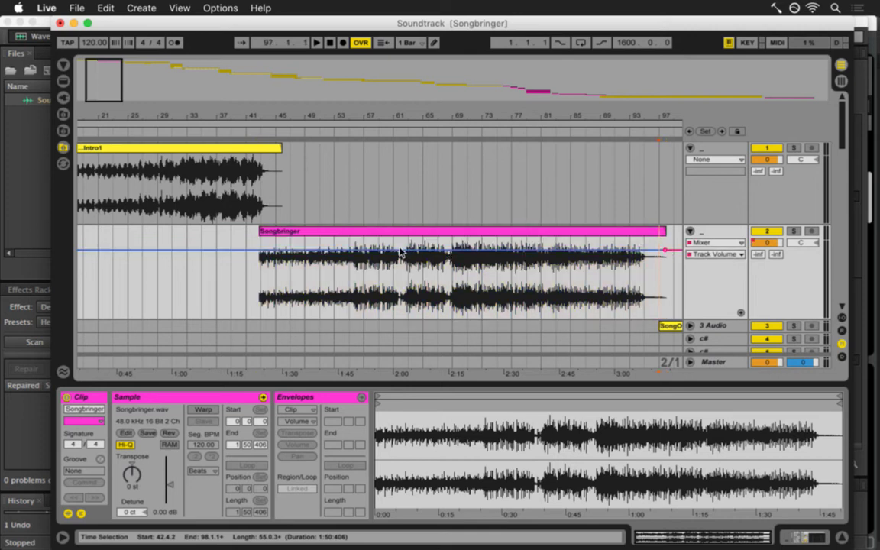
click(352, 252)
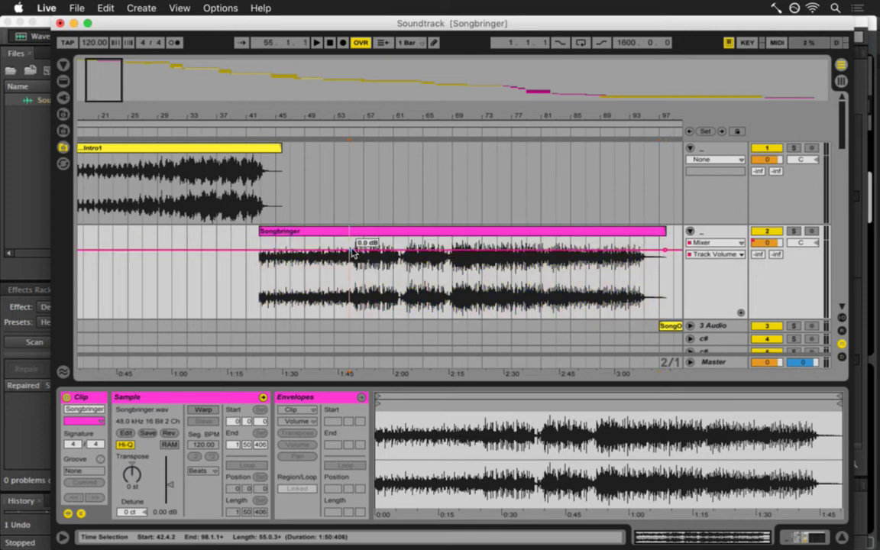
click(663, 247)
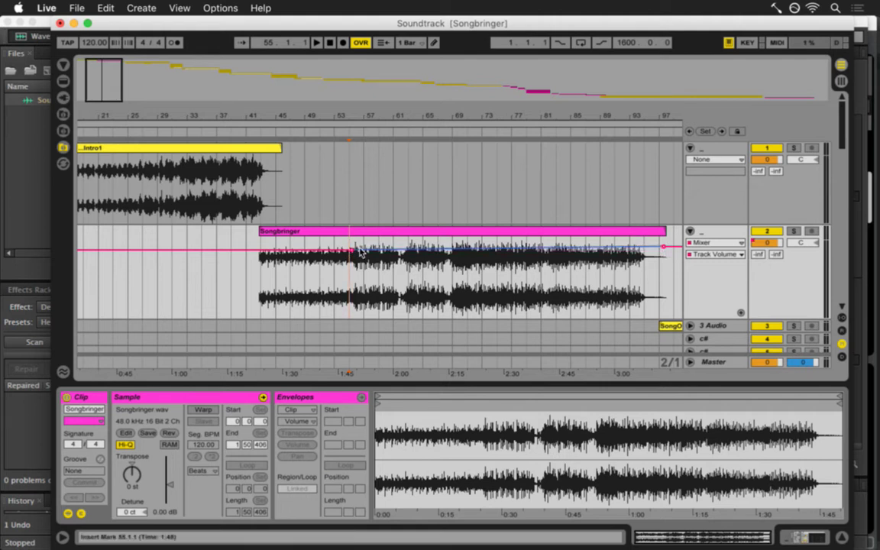
drag(350, 250, 352, 255)
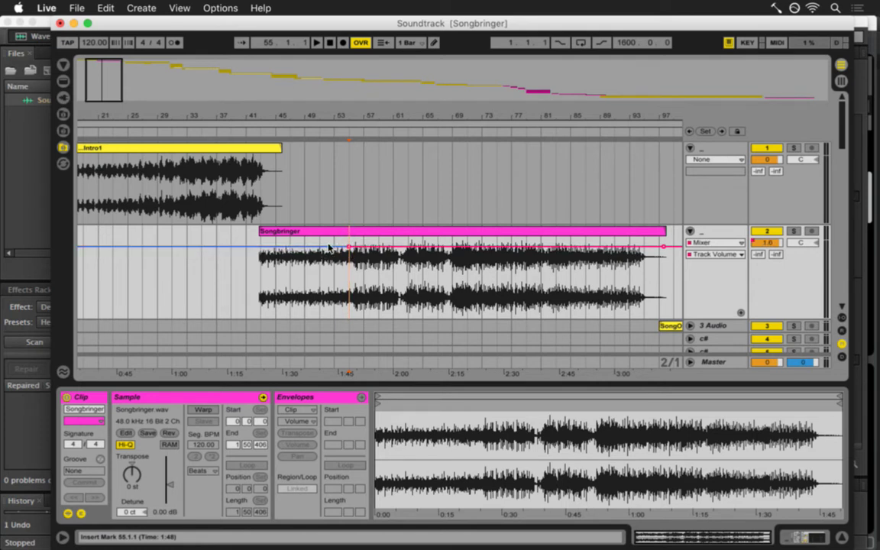
drag(346, 249, 344, 244)
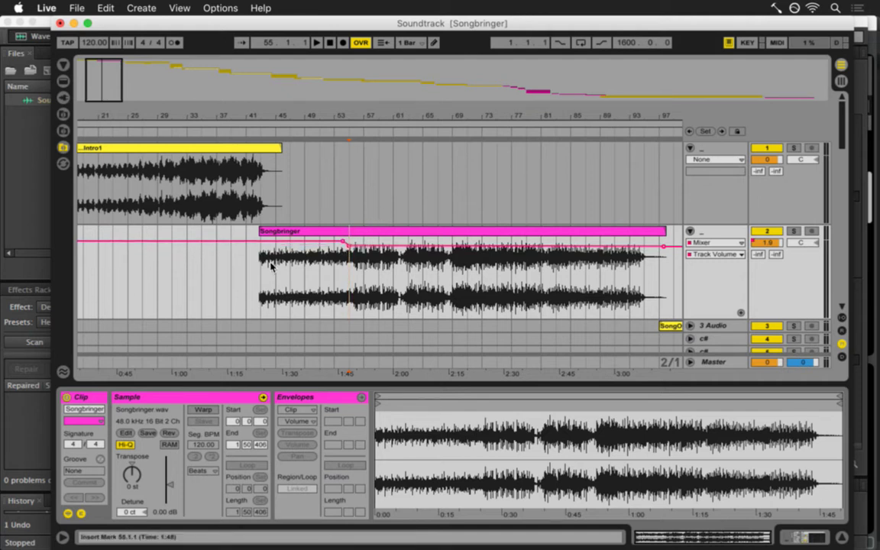
Switch to Adobe Audition, frame the first ten minutes of Soundtrack.wav, and undo the last change to the Songbringer passage.
key(super+Tab)
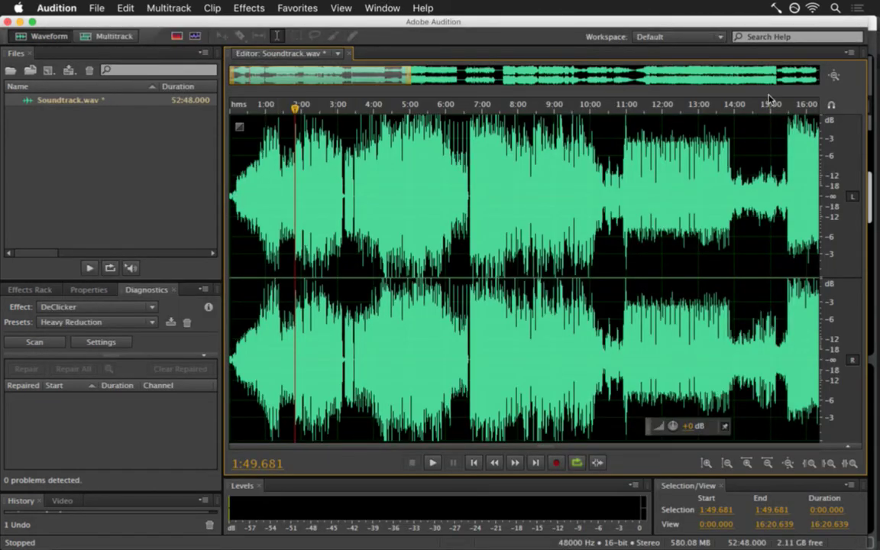
drag(403, 82, 338, 81)
drag(314, 198, 334, 199)
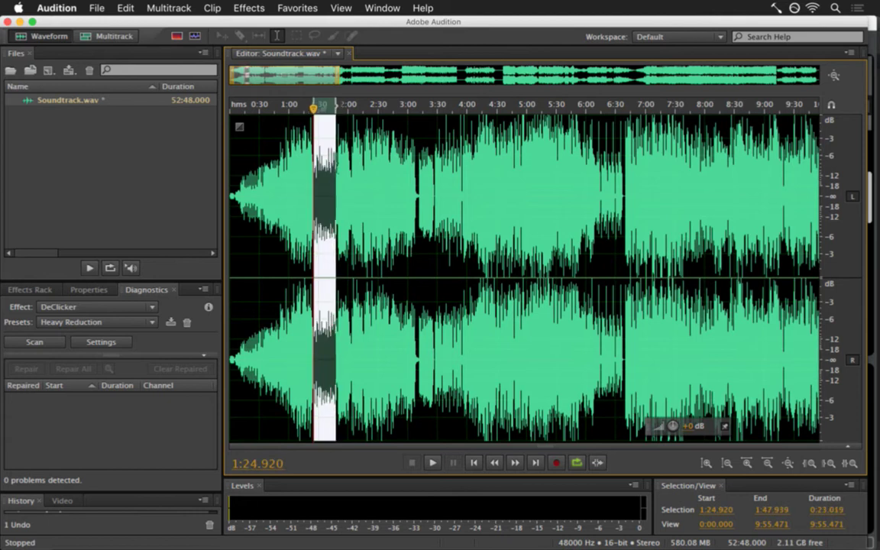
click(343, 152)
key(super+z)
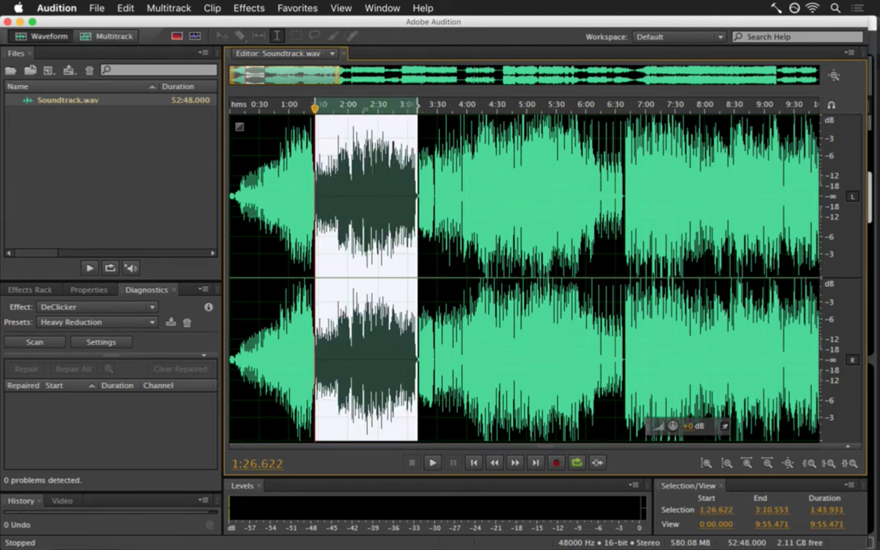
Select the passage from 1:25.803 to 1:48.853 in Soundtrack.wav and amplify both channels by 4.5 dB.
click(373, 156)
drag(336, 199, 314, 199)
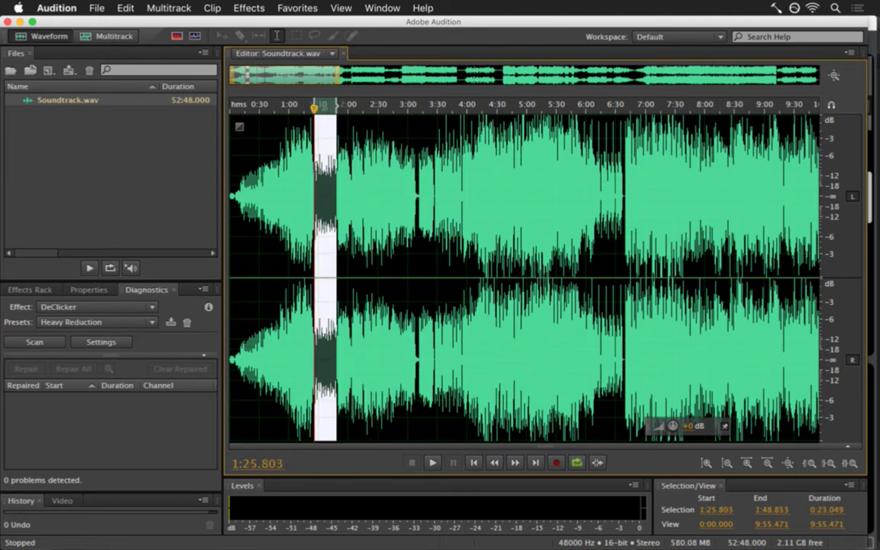
click(251, 8)
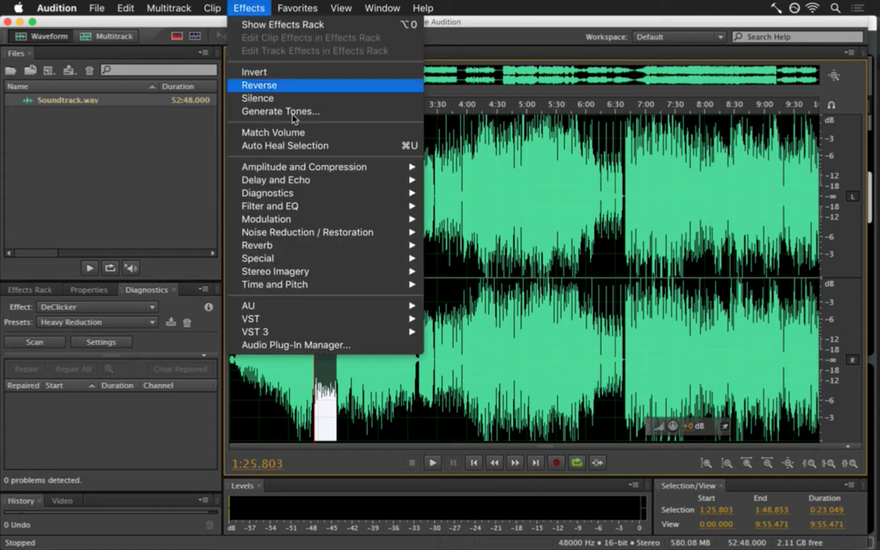
mouse_move(344, 166)
click(459, 166)
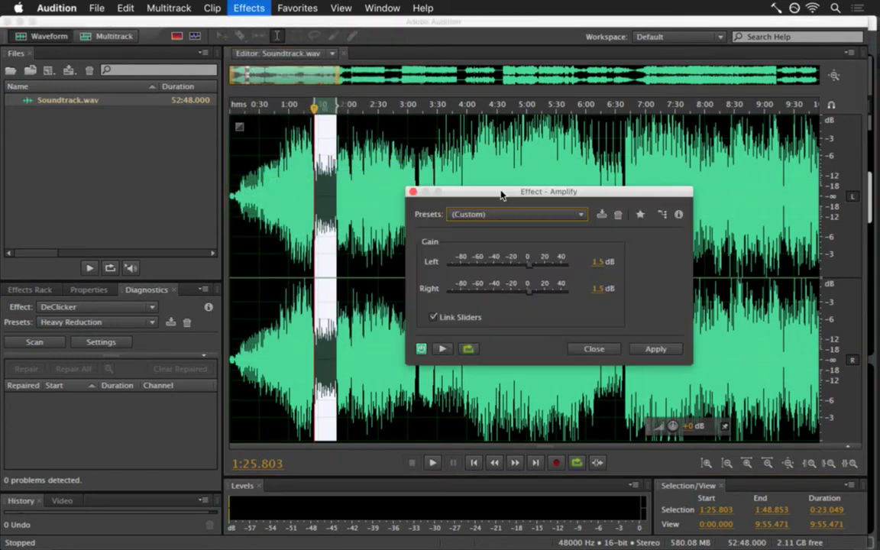
click(603, 260)
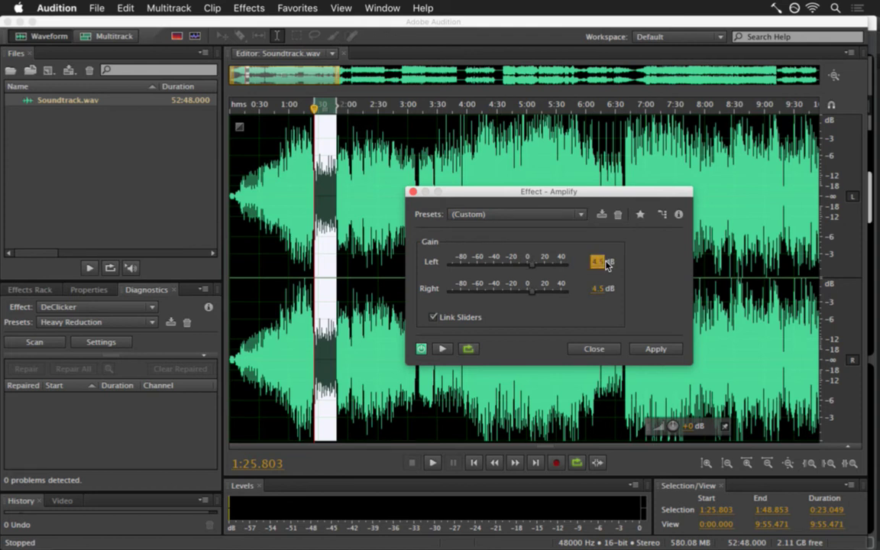
text(4.5)
key(Return)
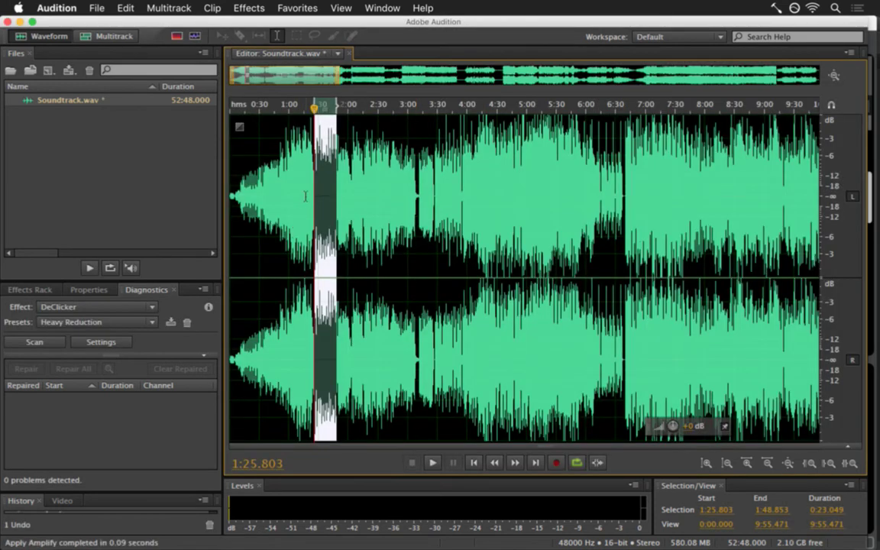
Play Soundtrack.wav from 1:20.308 to check the transition into the amplified passage.
click(309, 190)
key(space)
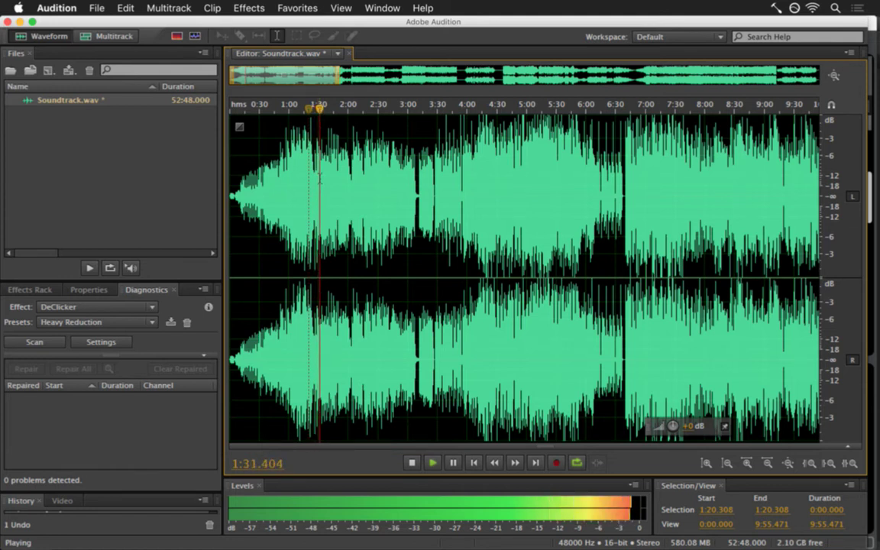
key(space)
Switch to Ableton Live, lower the Songbringer track's automated volume at 55.1.1 to about 1.6 dB, and play from 39.1.1.
key(super+Tab)
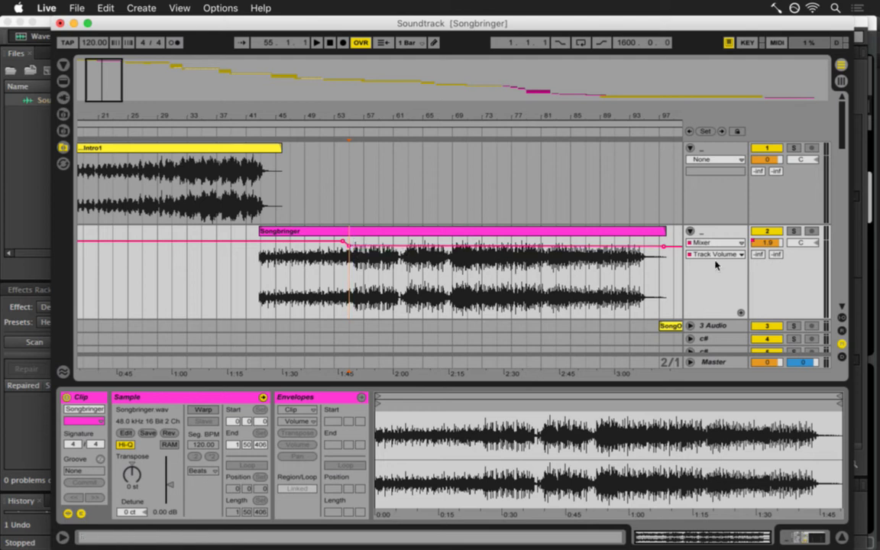
drag(349, 244, 349, 246)
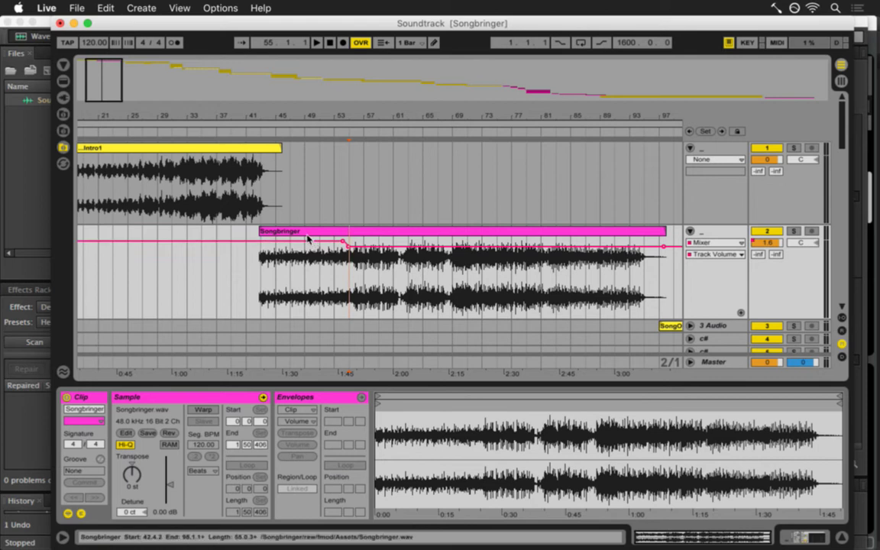
click(231, 186)
key(space)
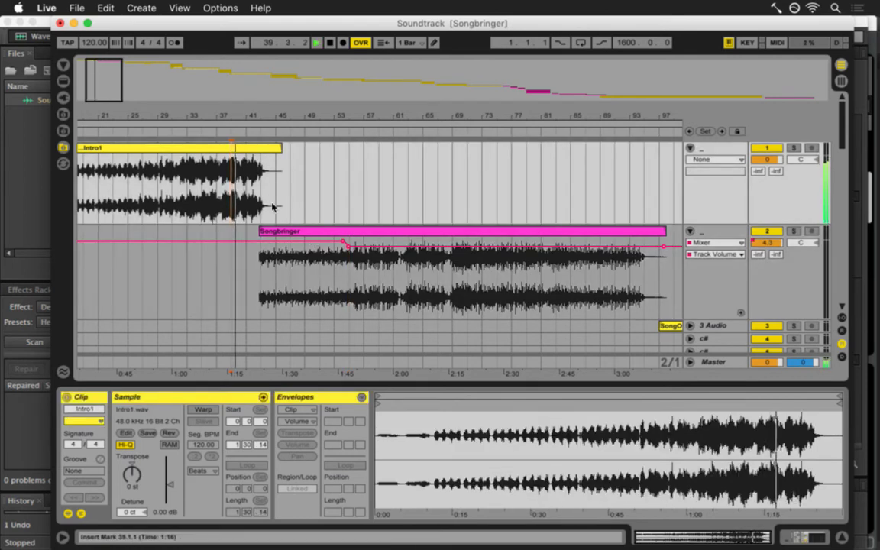
Reset the Master peak level in the Session View mixer during playback and return to the arrangement.
key(Tab)
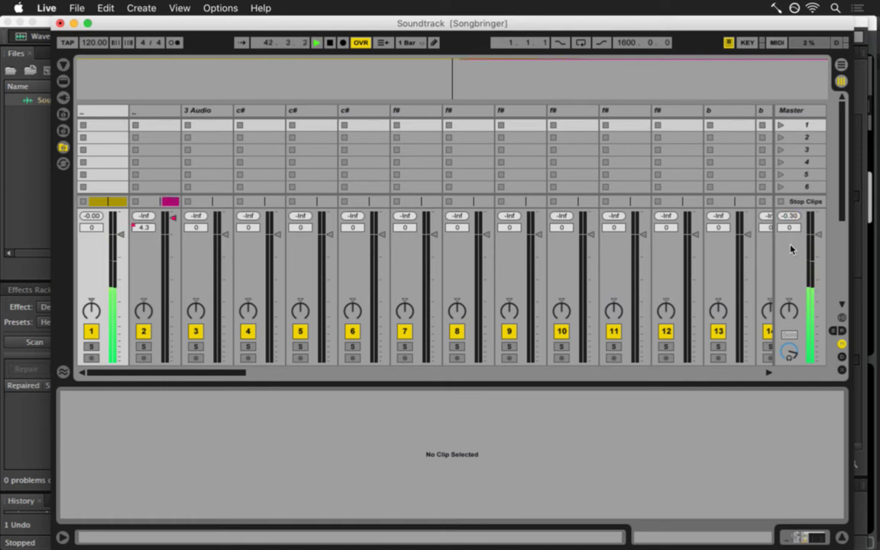
click(790, 217)
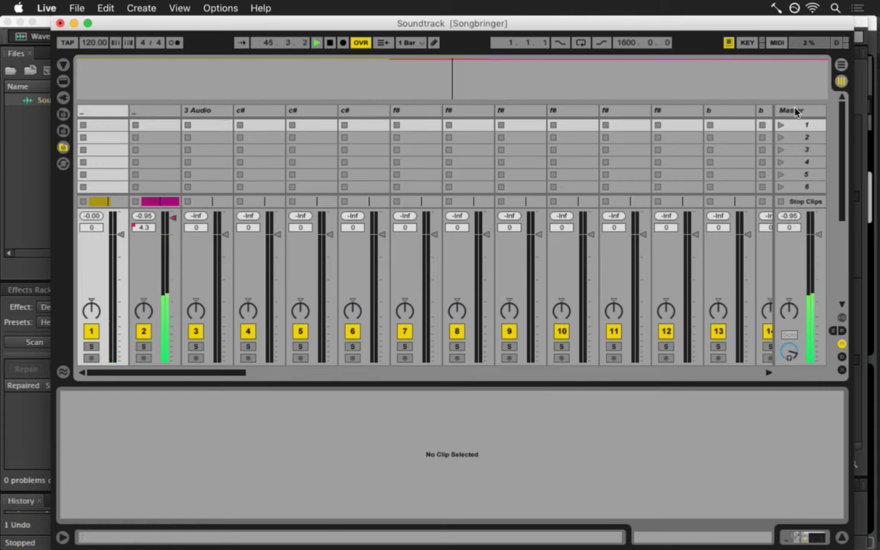
key(Tab)
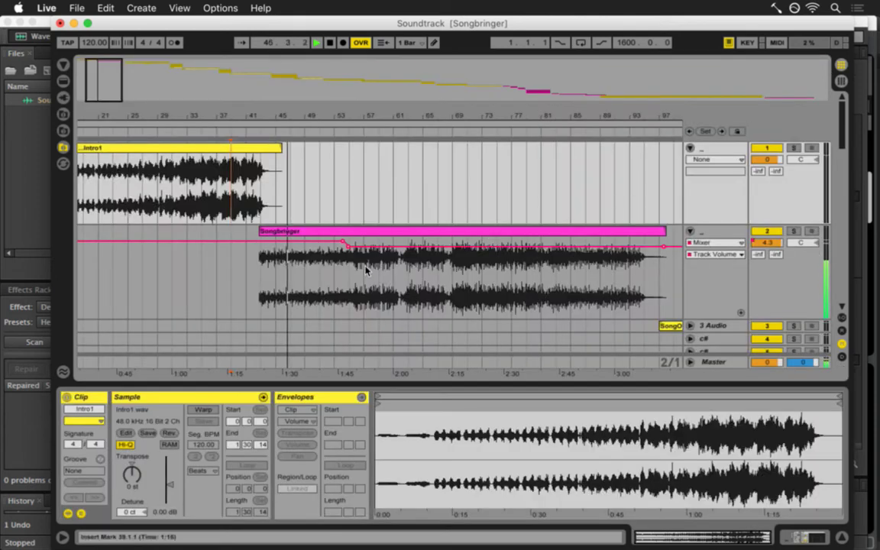
Save the Soundtrack set and display the Songbringer track's audio effects, stopping playback.
click(267, 277)
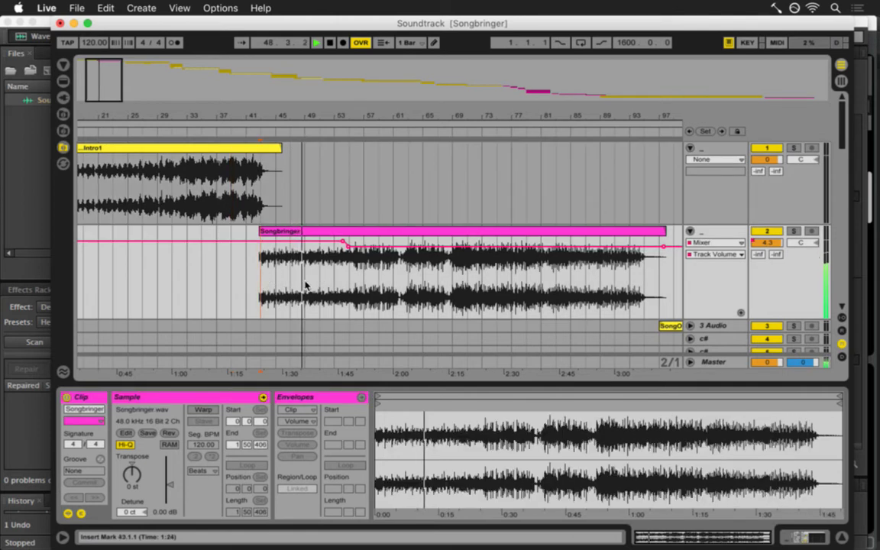
key(super+s)
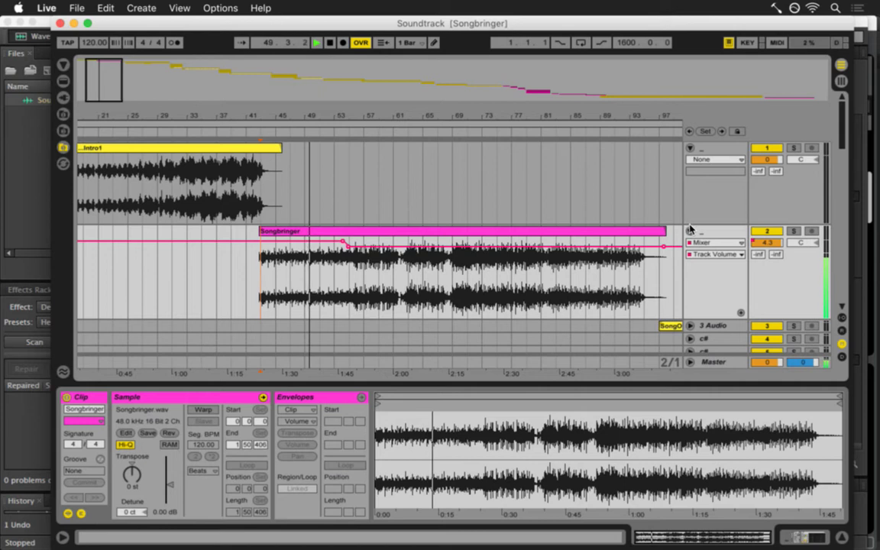
click(690, 229)
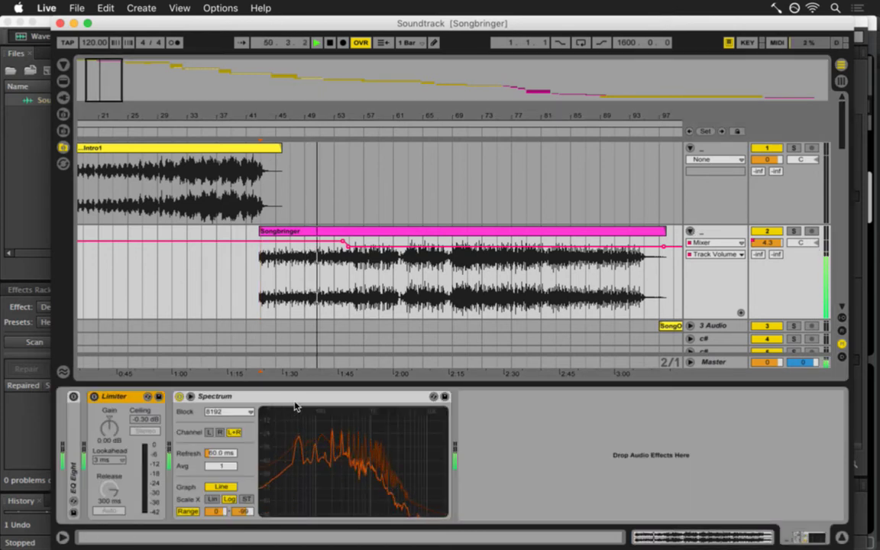
key(space)
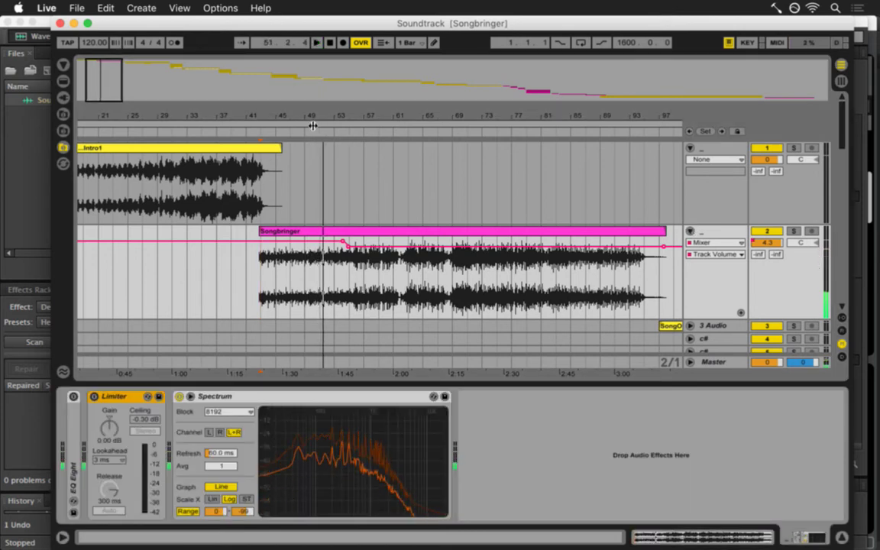
drag(322, 122, 322, 117)
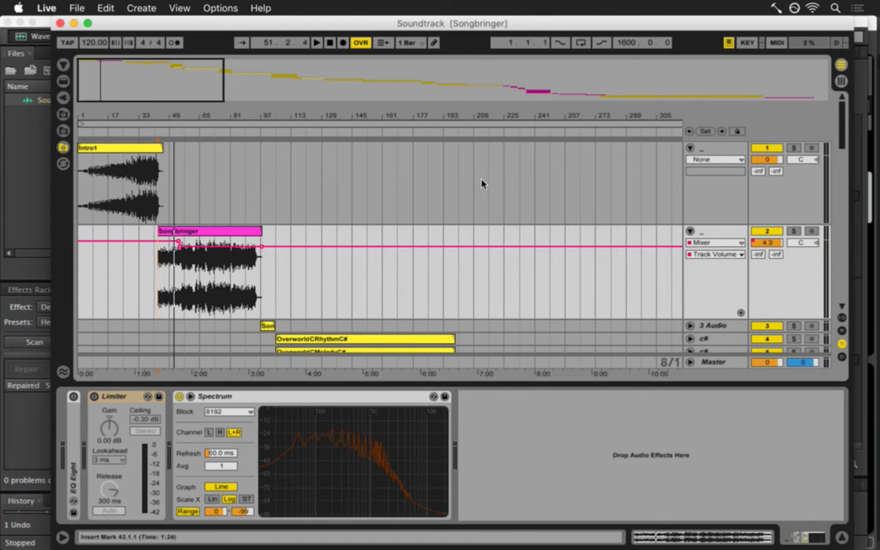
Switch to Adobe Audition and play Soundtrack.wav around 2:56, 3:12 and 3:05 to compare Songbringer's ending with the following track.
key(super+Tab)
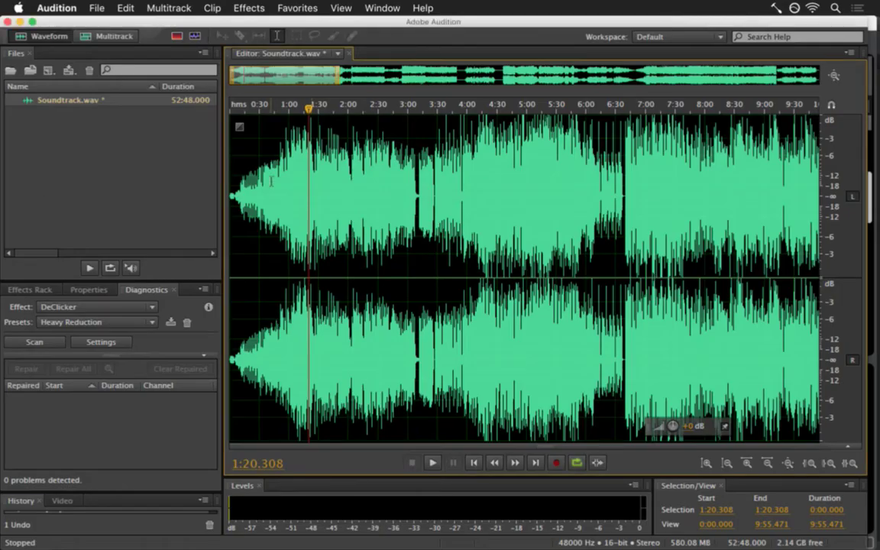
click(404, 166)
key(space)
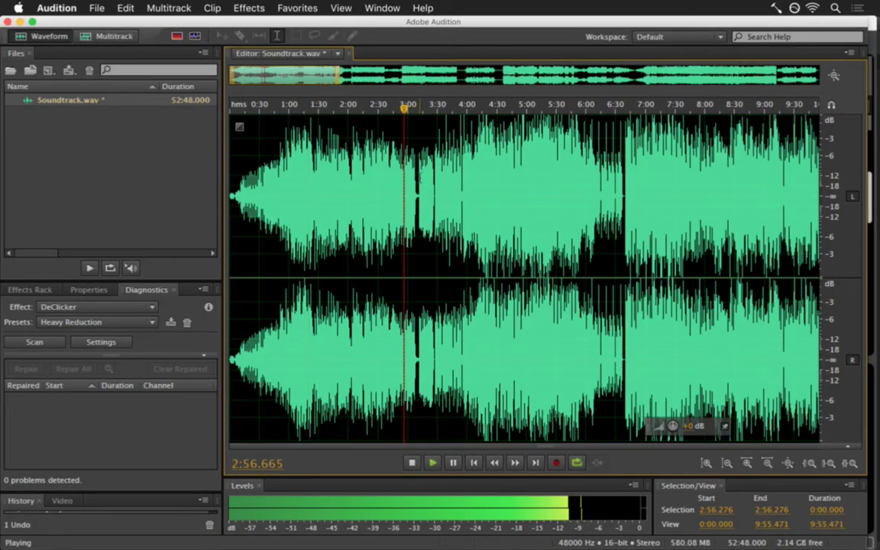
key(space)
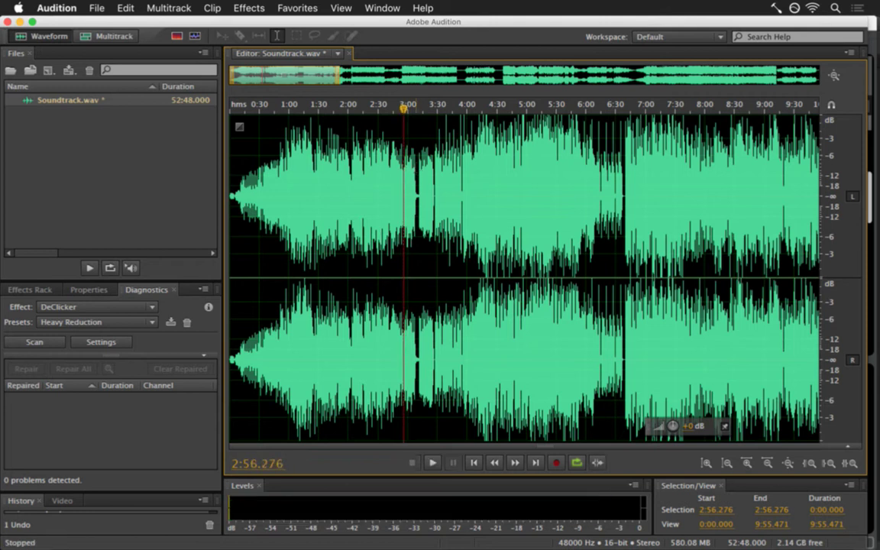
click(415, 170)
click(420, 190)
key(space)
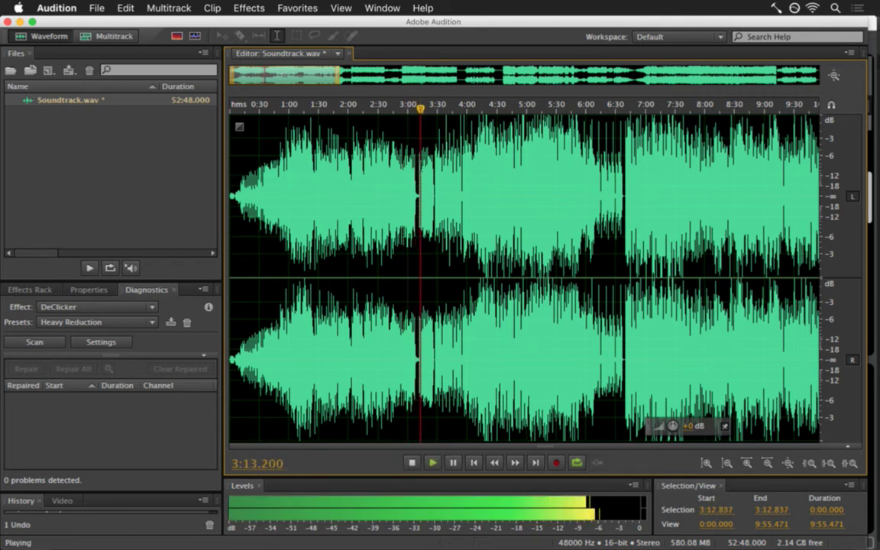
click(413, 169)
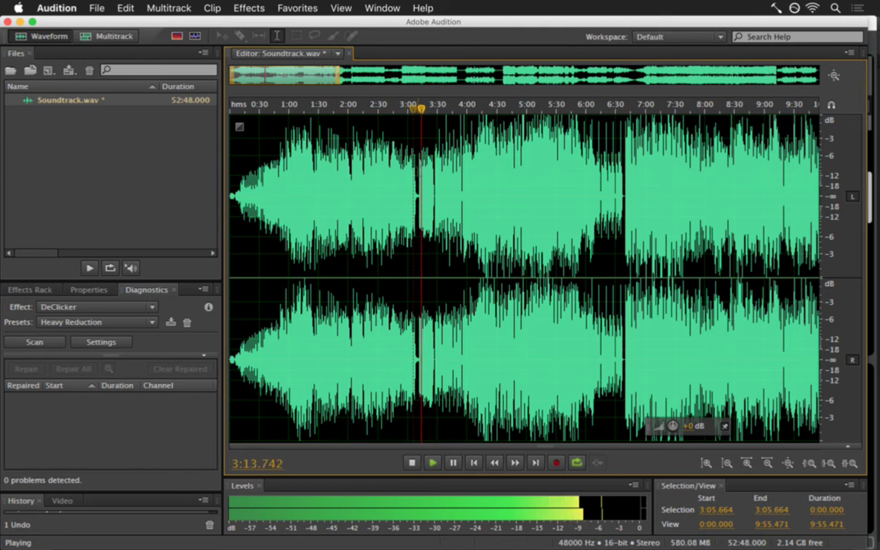
key(space)
Amplify the second half of the Songbringer section, from about 2:03.7 to 3:10.7, by 1.5 dB.
drag(417, 229, 352, 229)
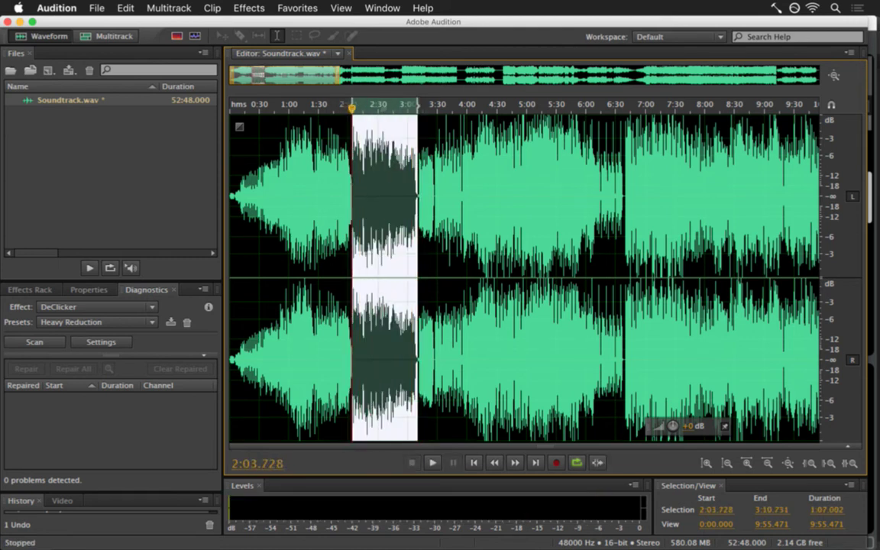
click(249, 8)
mouse_move(320, 165)
click(464, 169)
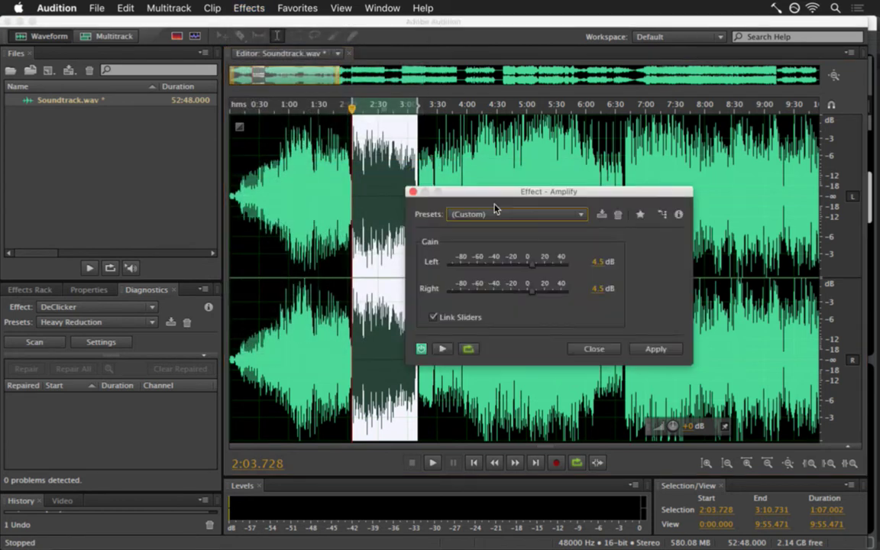
click(597, 262)
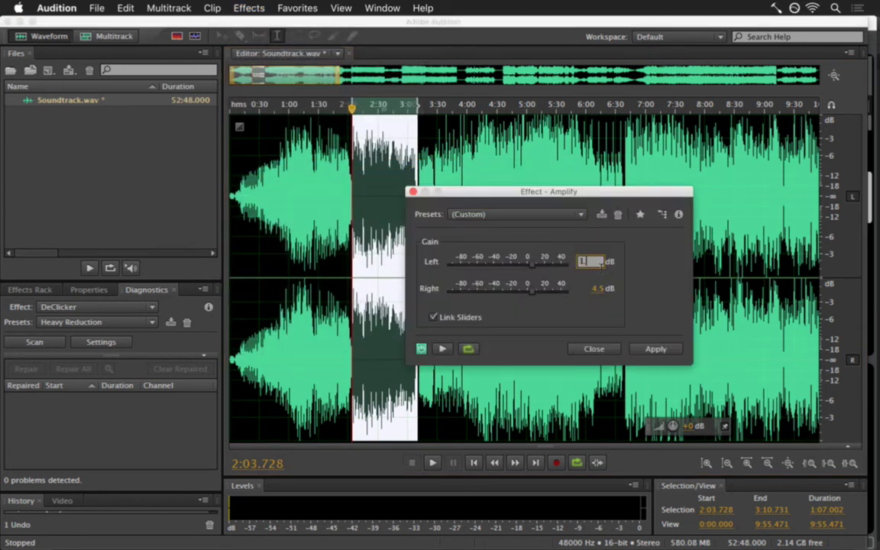
key(Return)
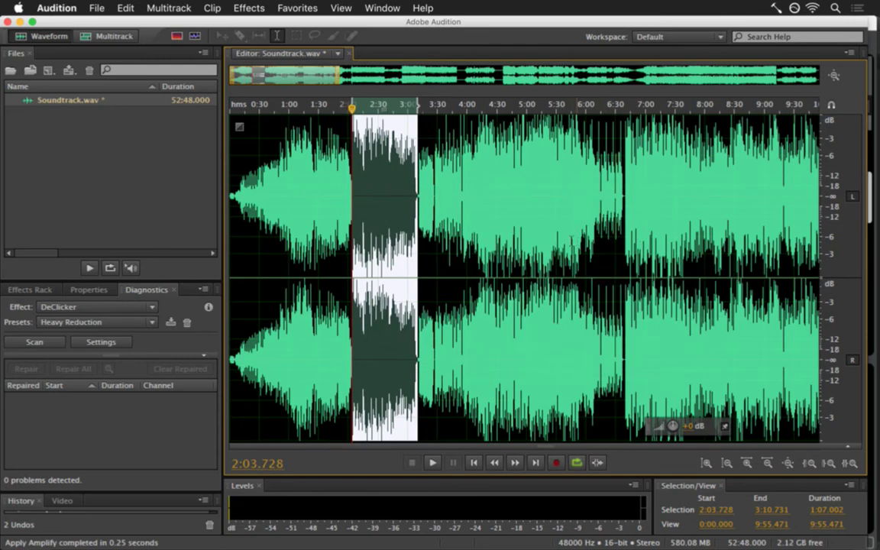
Examine the short section between about 3:12 and 3:26 and play the waveform from 3:11.6.
click(432, 180)
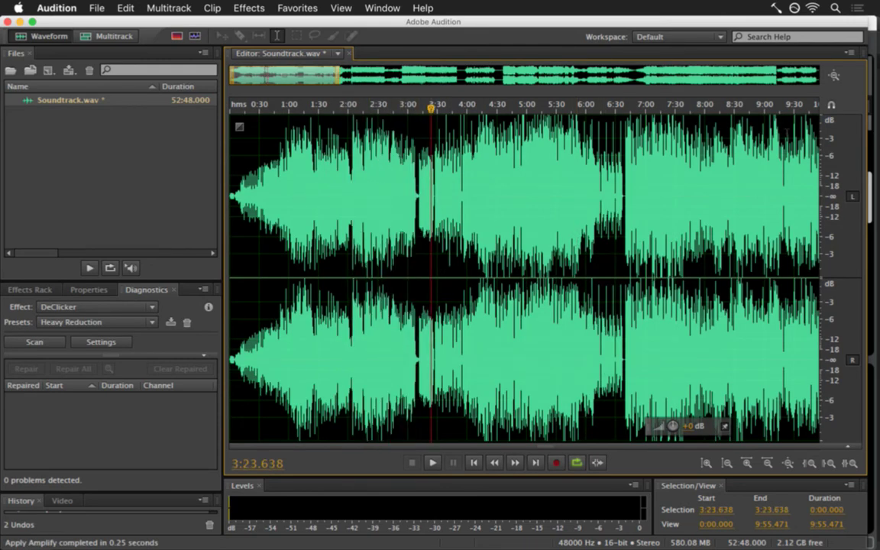
drag(233, 80, 259, 80)
drag(338, 82, 284, 80)
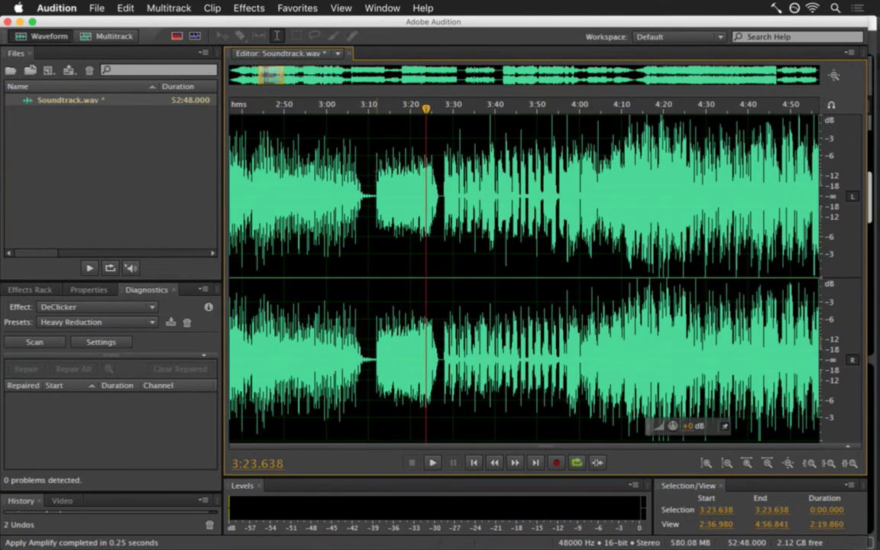
drag(377, 248, 437, 248)
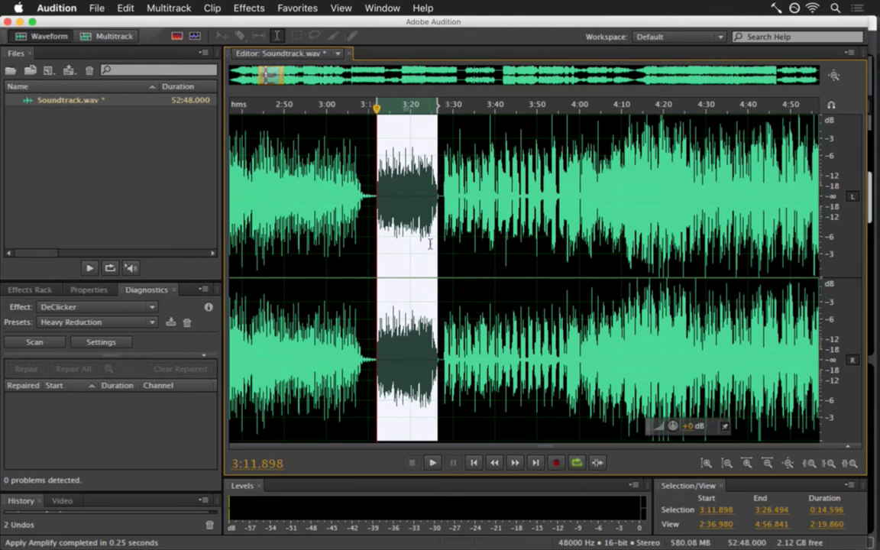
click(370, 200)
click(375, 197)
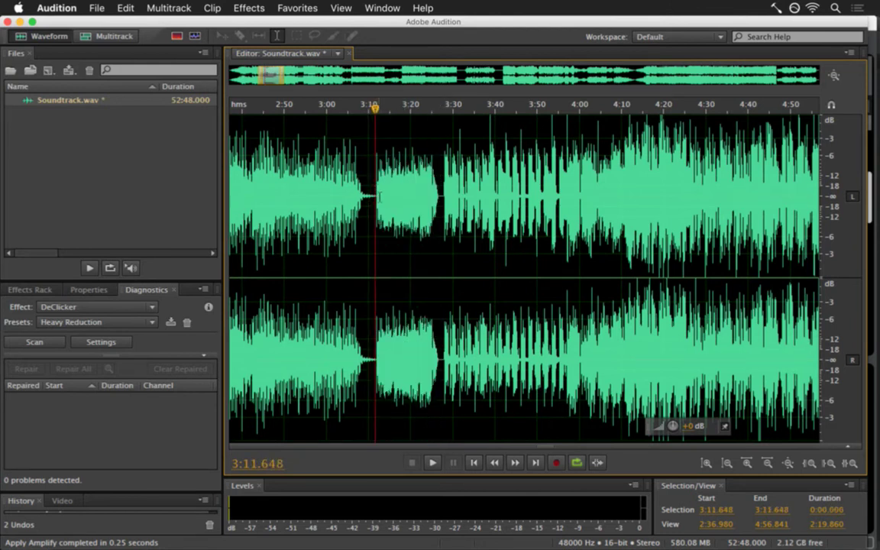
key(space)
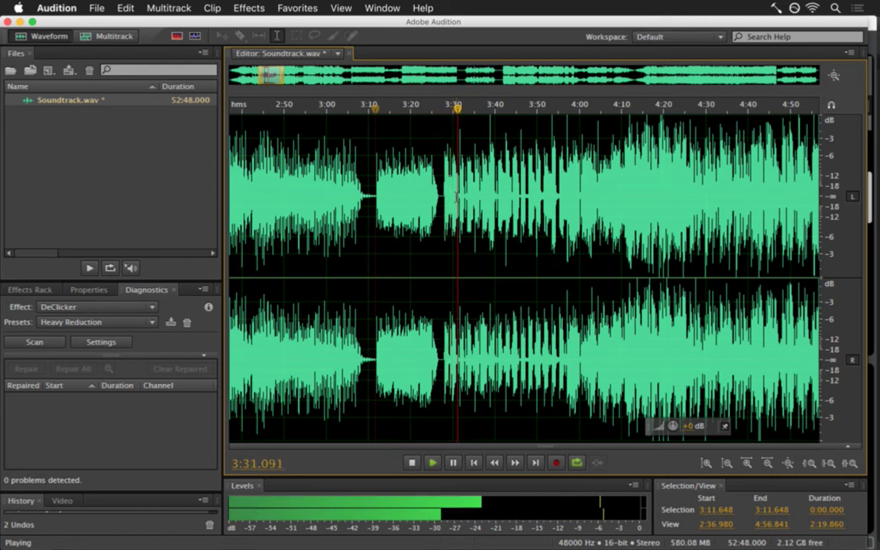
Compare the passage from about 3:29 to 3:39 with the audio at 3:56 and 4:22.
drag(449, 197, 491, 199)
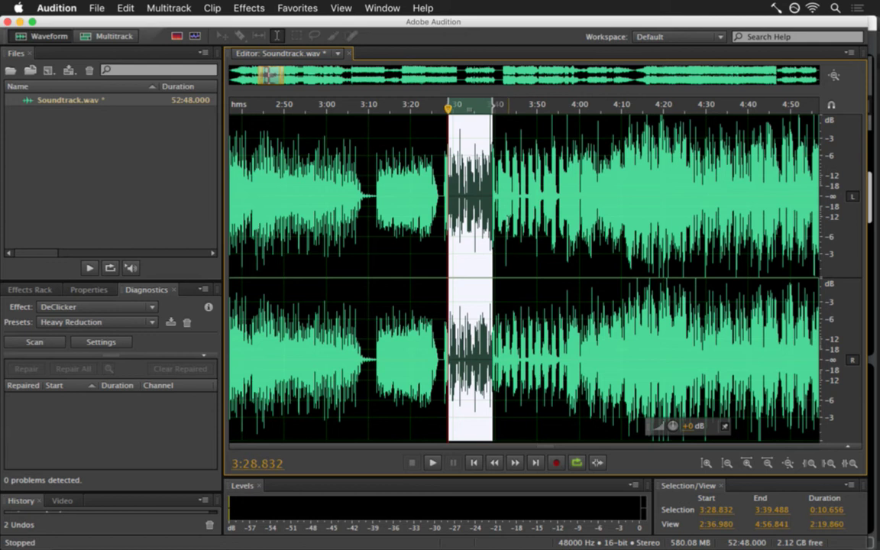
drag(402, 190, 465, 187)
click(565, 190)
key(space)
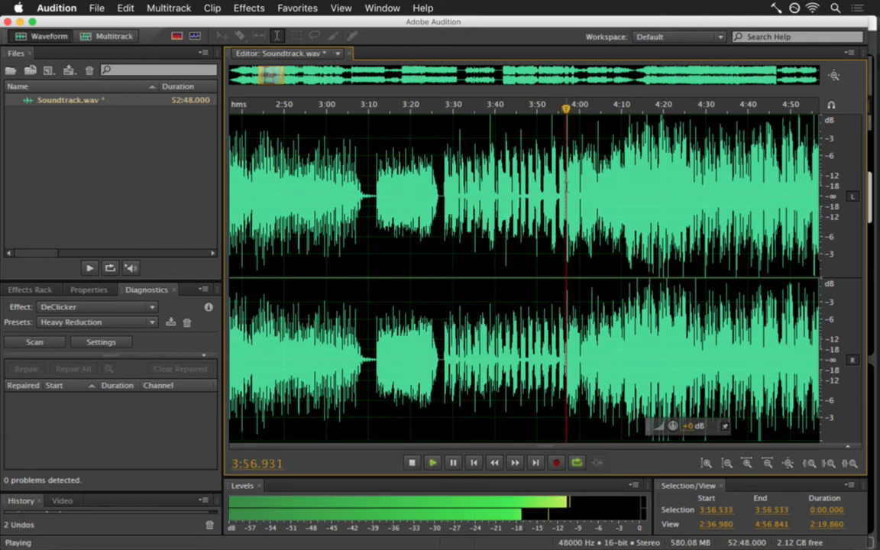
click(674, 171)
key(space)
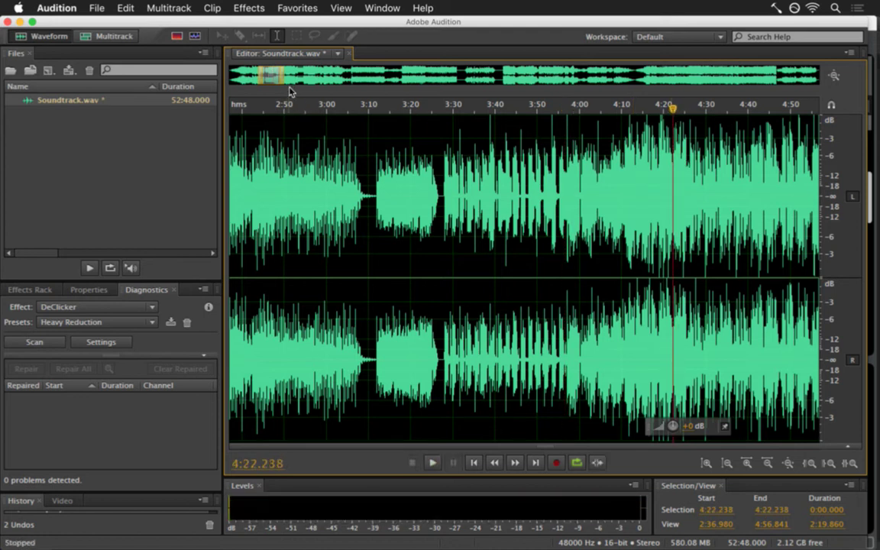
Play short samples of the loud middle part from about 4:45 and 5:12 to check its levels.
drag(284, 84, 307, 81)
click(508, 168)
key(space)
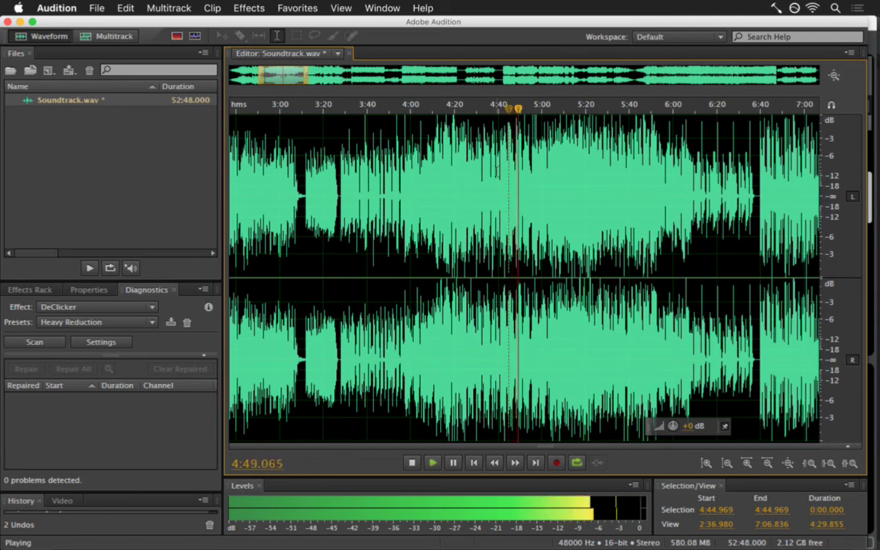
key(space)
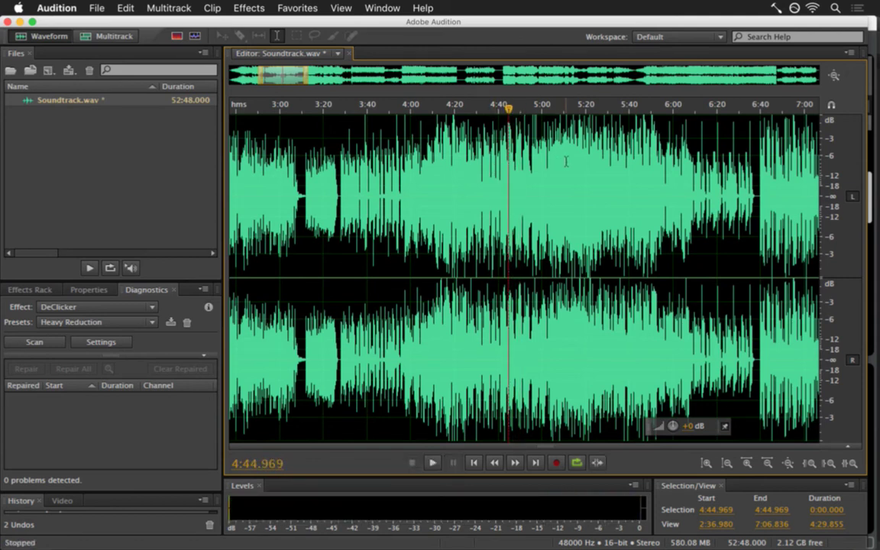
click(567, 160)
key(space)
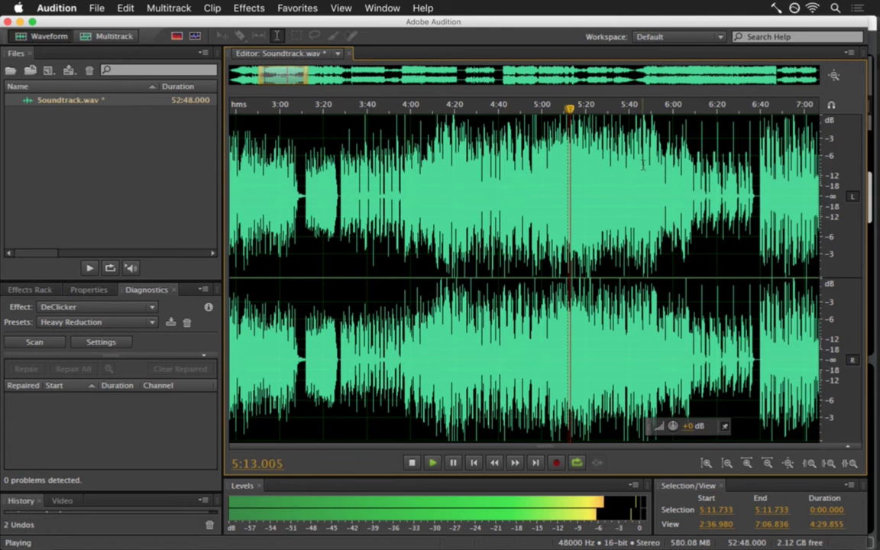
key(space)
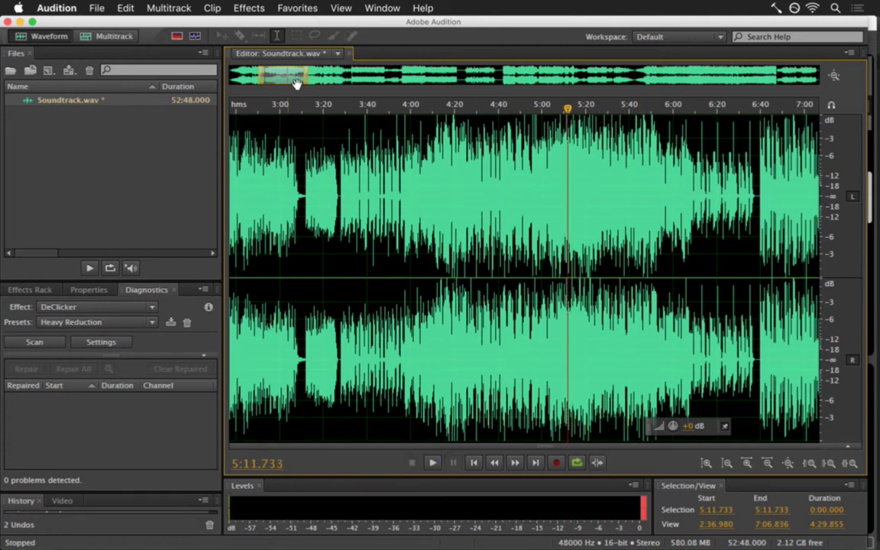
Compare the track's quiet opening, loud middle and ending by playing from about 3:47, 5:09 and 6:03.
drag(306, 79, 536, 76)
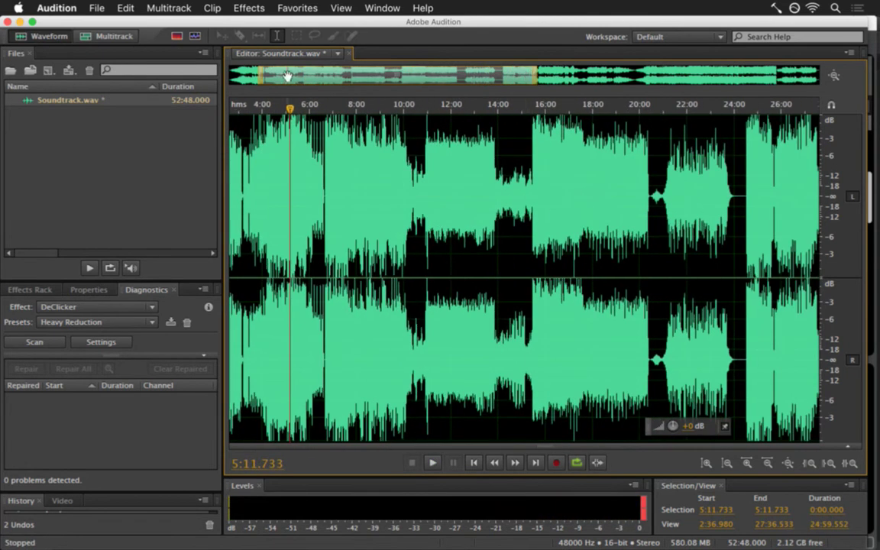
drag(295, 81, 259, 84)
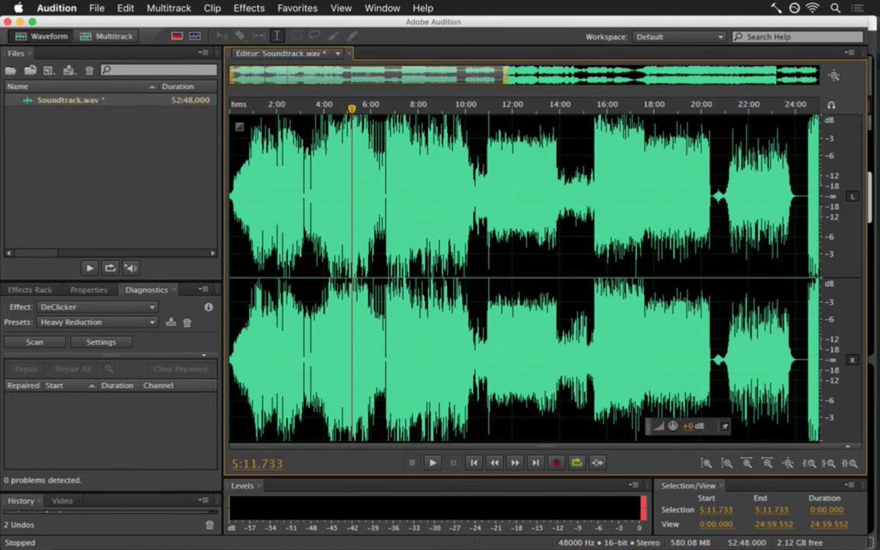
click(318, 183)
key(space)
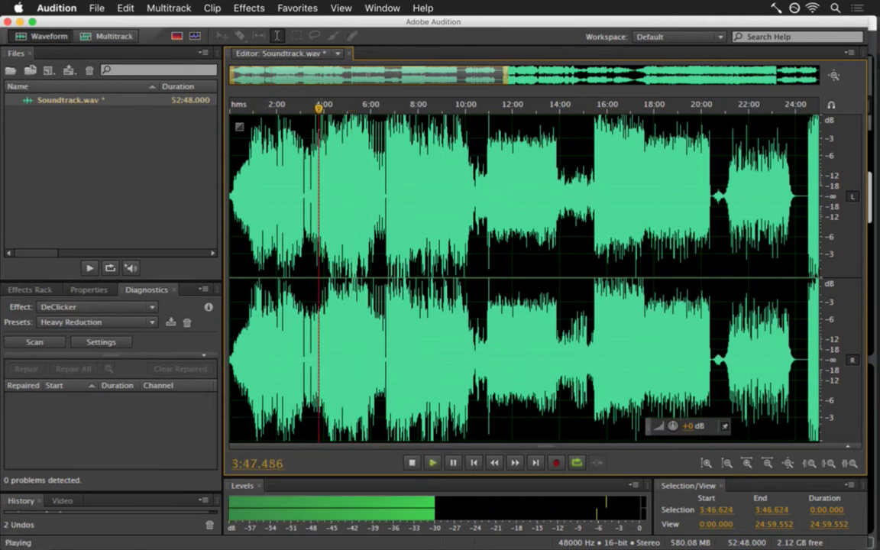
key(space)
click(350, 134)
key(space)
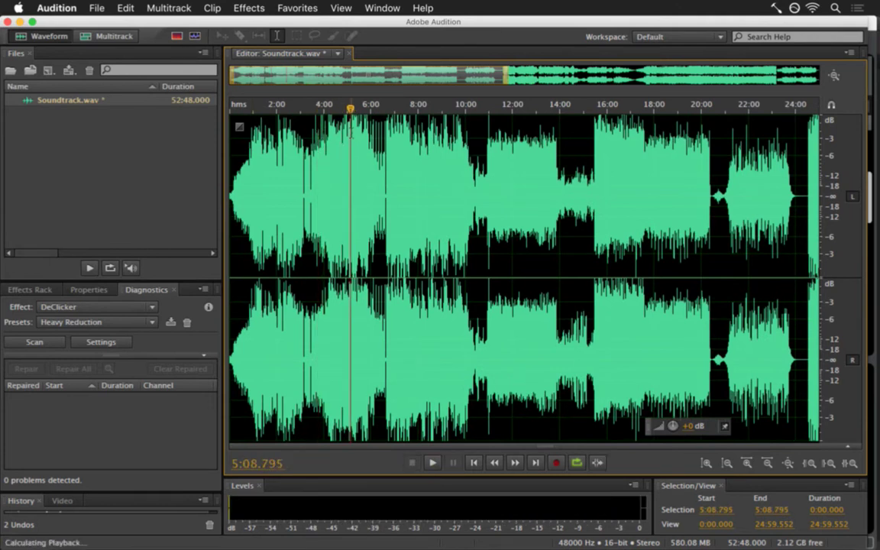
key(space)
click(372, 135)
key(space)
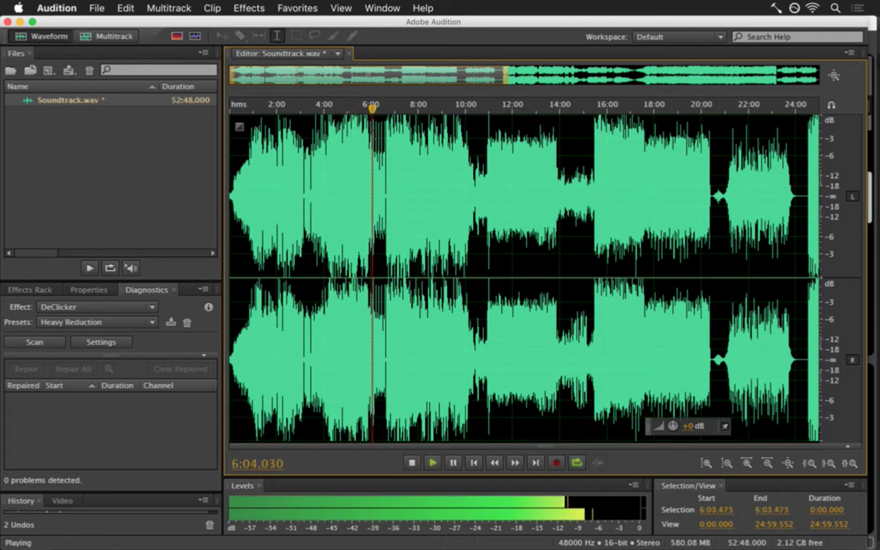
Listen to the transition into the following track, playing from about 6:38 and again from 6:26.
click(386, 184)
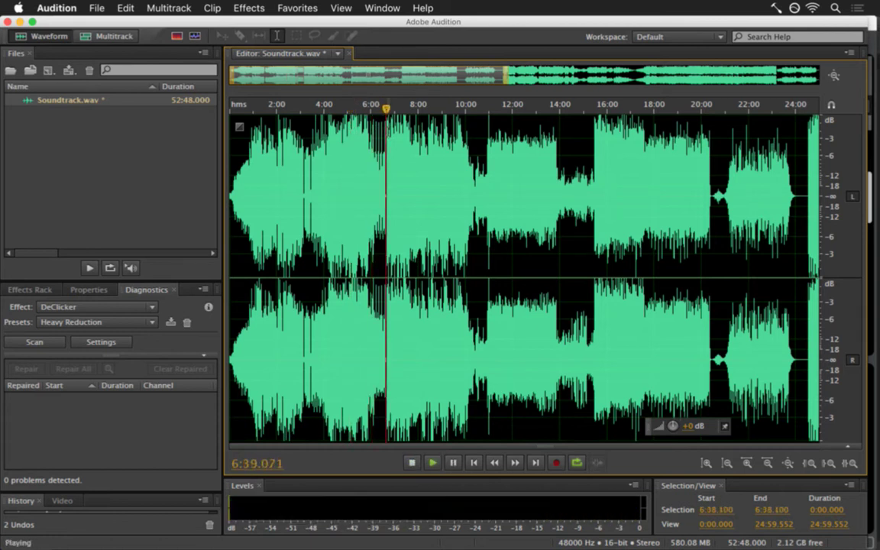
key(space)
click(381, 133)
key(space)
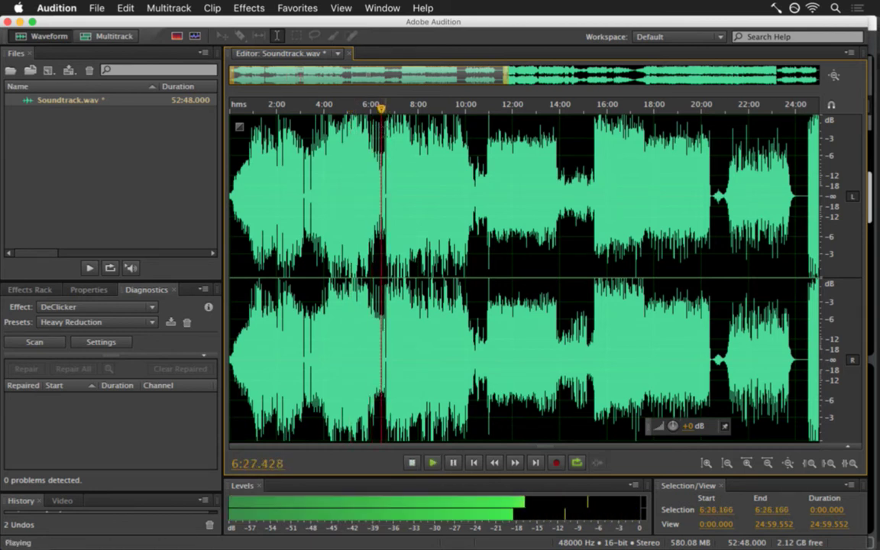
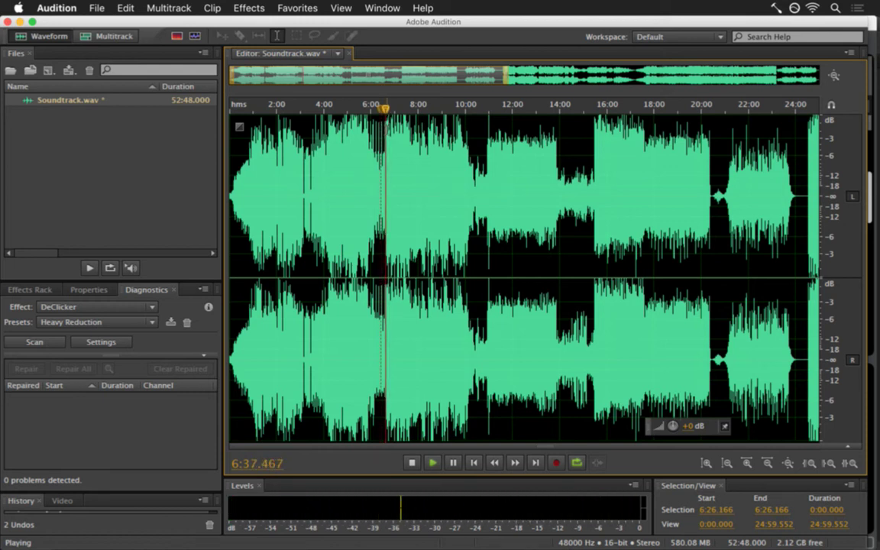
key(space)
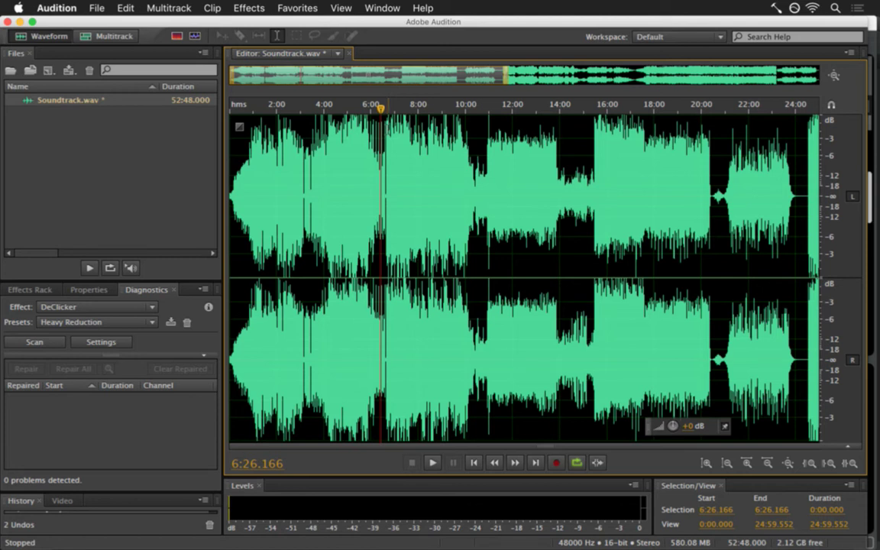
Check the arrangement in Ableton Live against Adobe Audition's waveform, playing Soundtrack.wav from about 3:14, and return to Audition.
key(super+Tab)
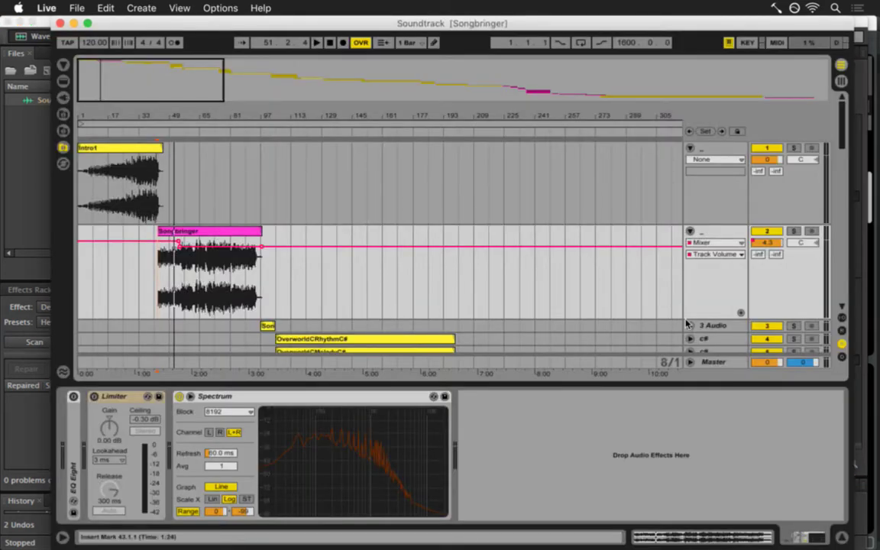
key(super+Tab)
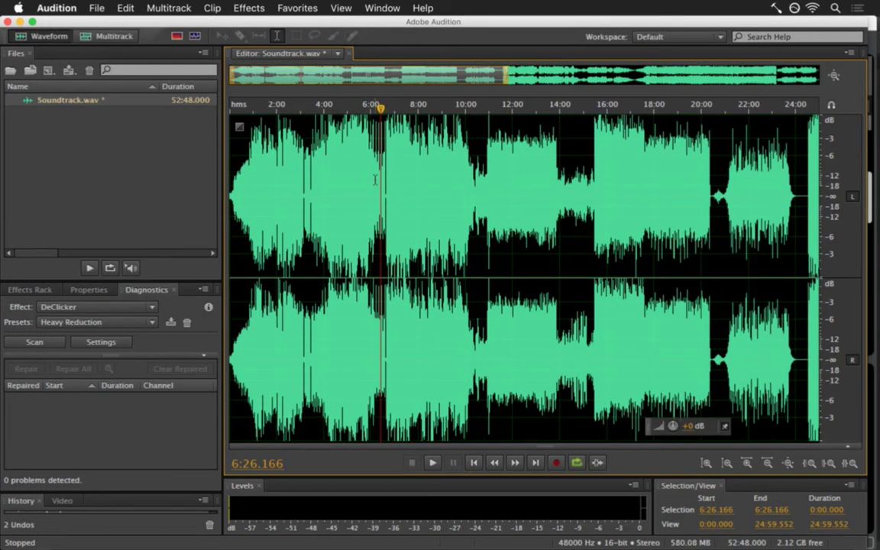
click(306, 153)
key(space)
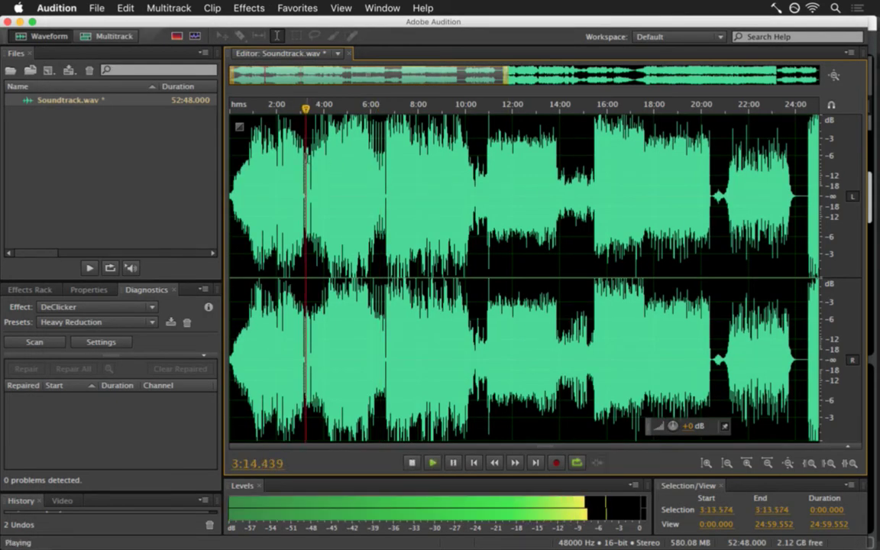
key(space)
key(super+Tab)
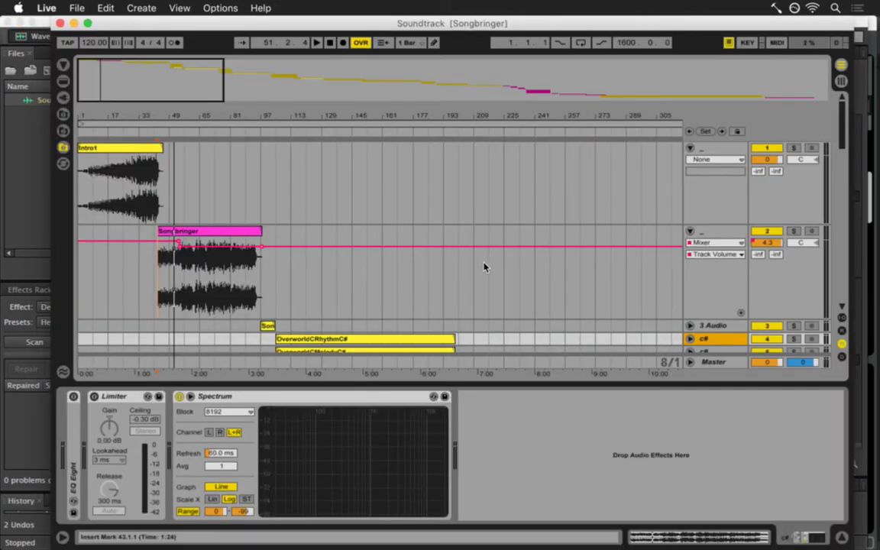
key(super+Tab)
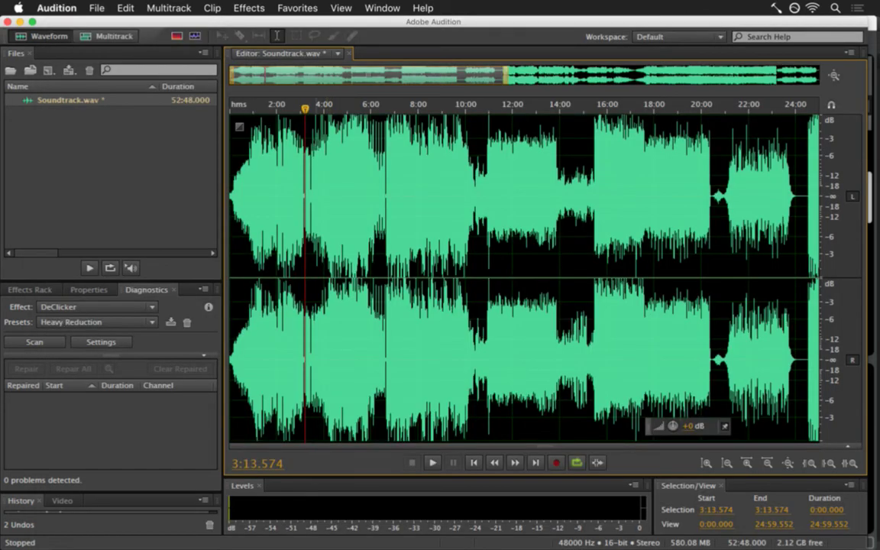
Amplify the short section following Songbringer, from about 3:11.0 to 3:27.8, by 4.5 dB.
drag(507, 81, 322, 81)
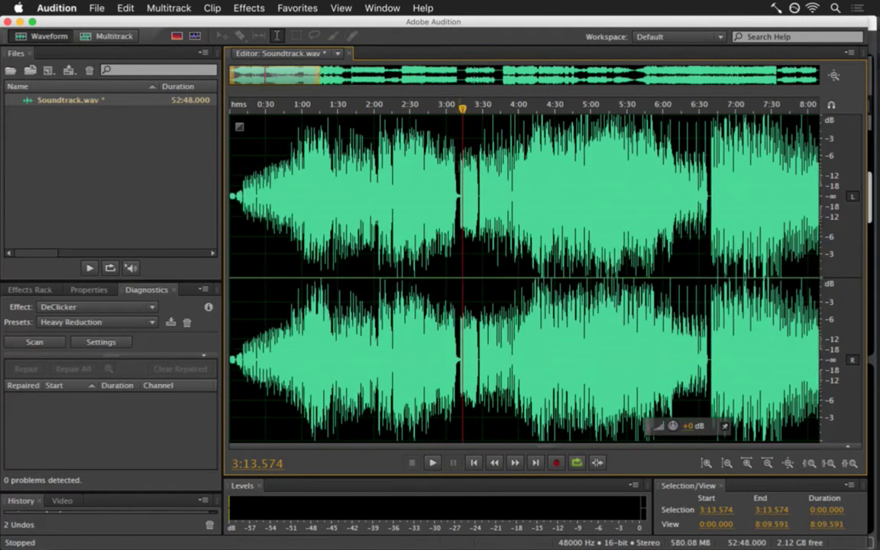
drag(459, 165, 478, 165)
key(space)
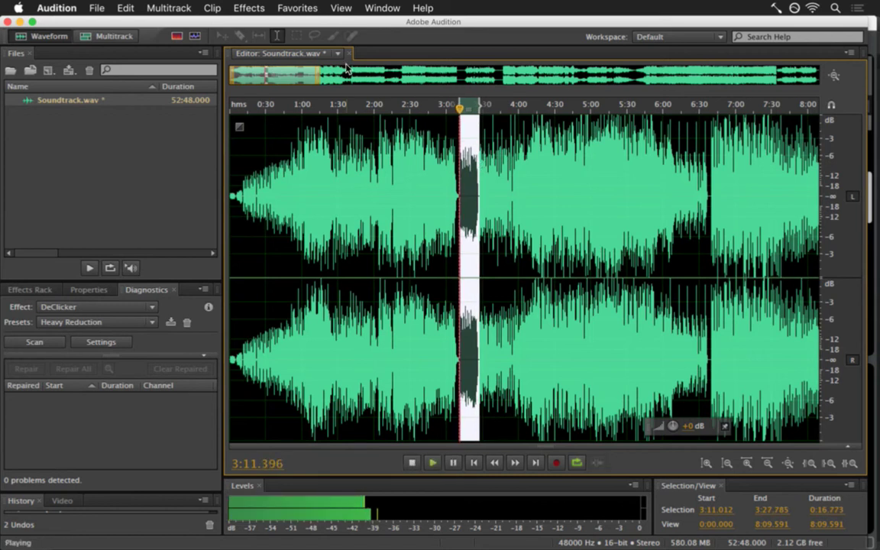
click(249, 8)
mouse_move(353, 165)
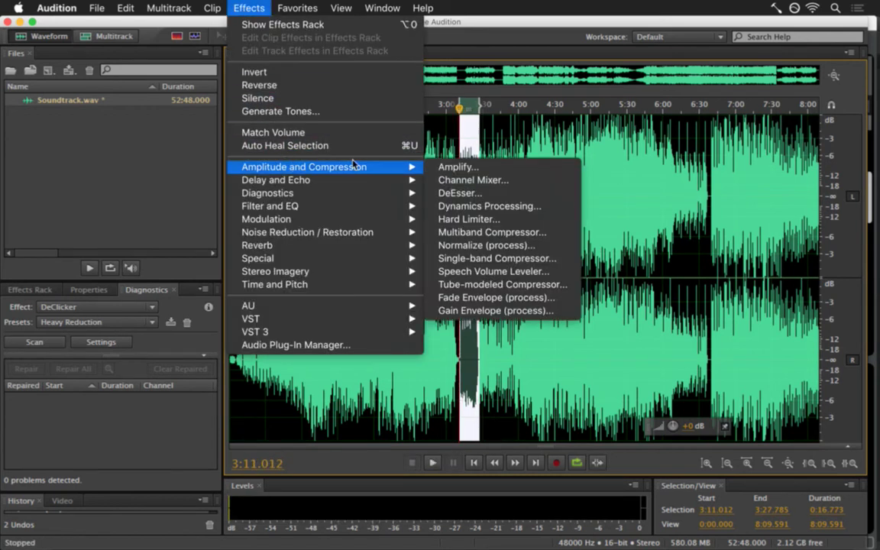
click(455, 166)
click(598, 261)
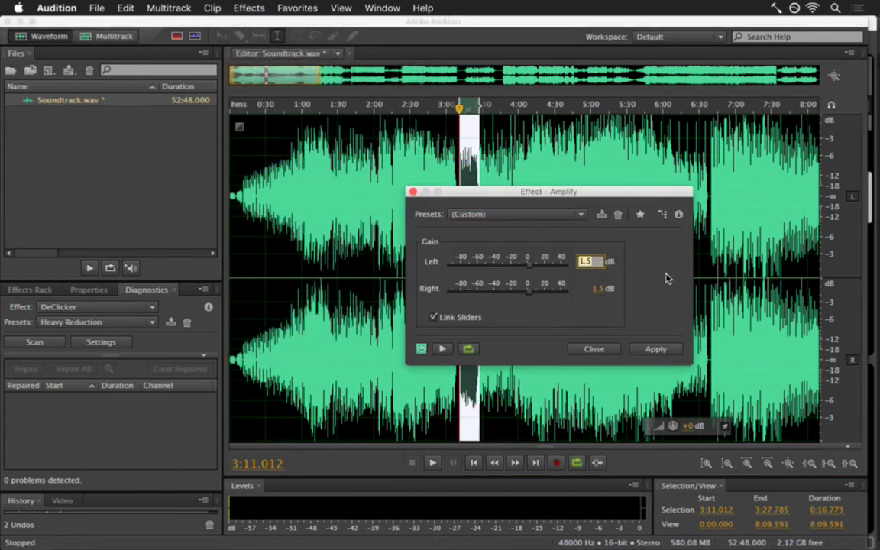
text(4.5)
key(Return)
key(Return)
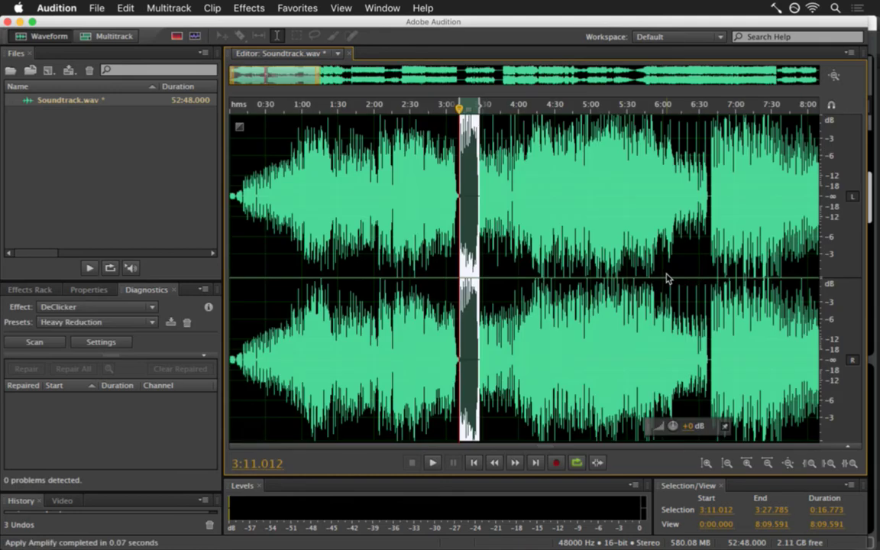
Undo the 4.5 dB amplification and reapply Amplify to the same selected section with a revised gain.
key(super+z)
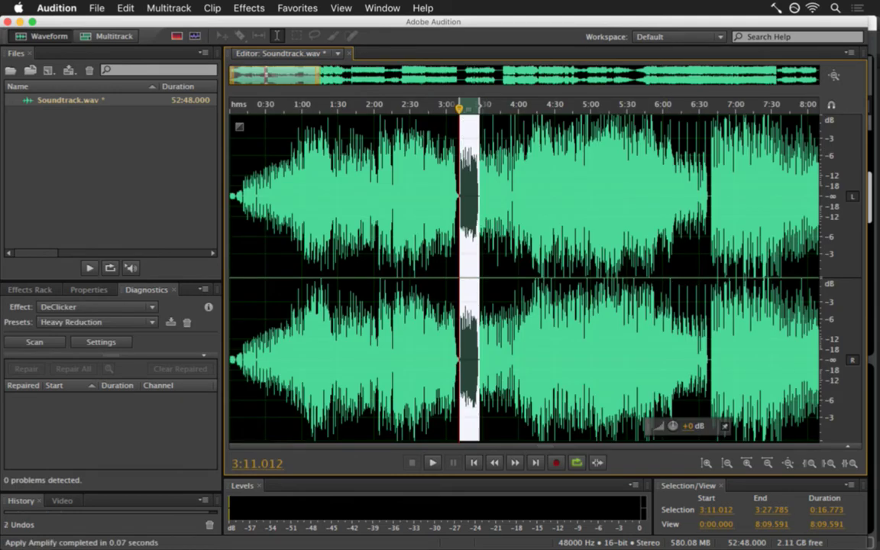
click(248, 8)
mouse_move(314, 165)
click(462, 165)
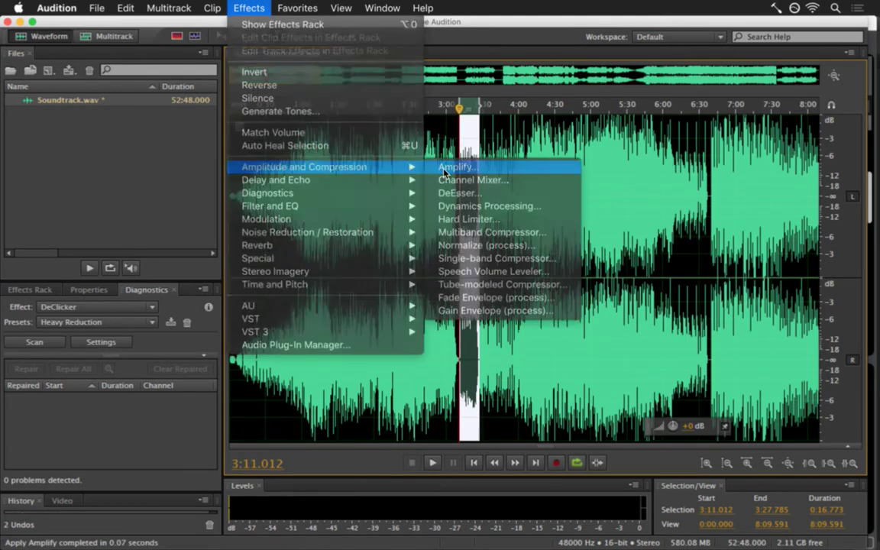
click(600, 261)
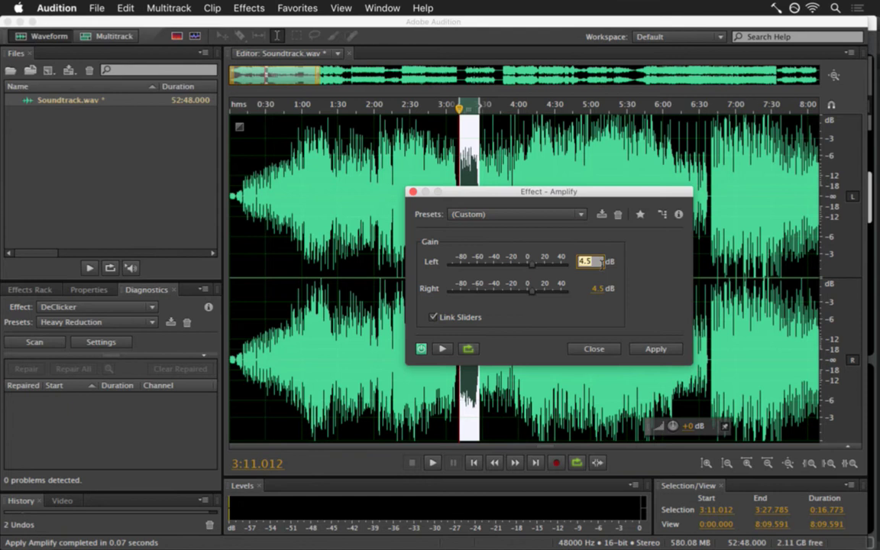
key(Return)
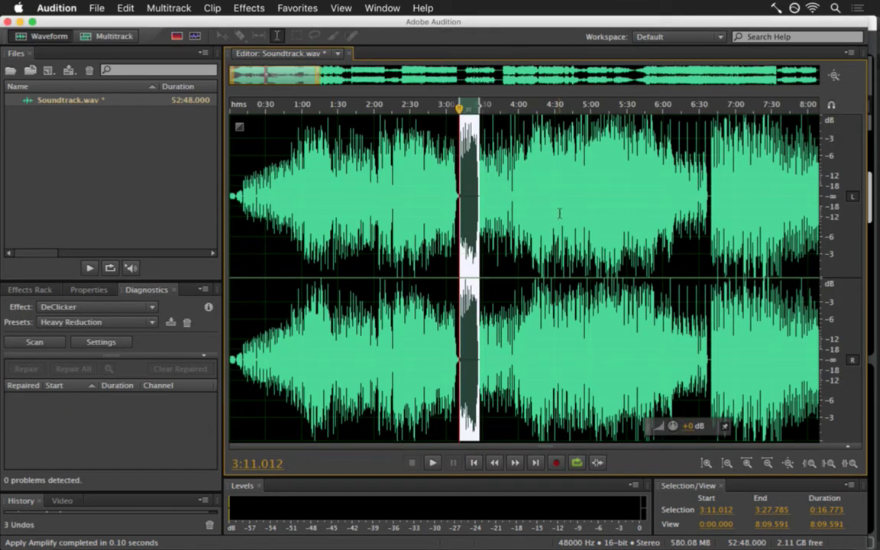
Switch to Ableton Live, set the 3 Audio track's volume to 3.5 dB, and save the set.
key(super+Tab)
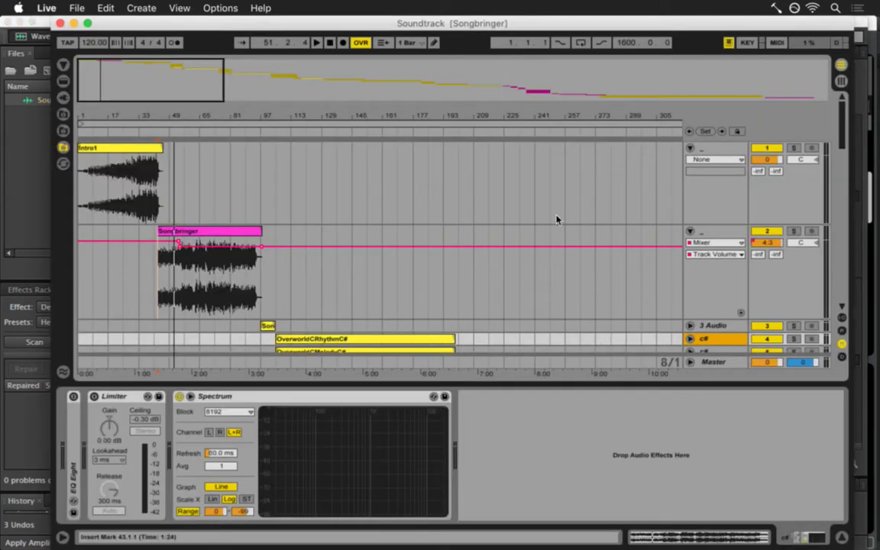
click(714, 327)
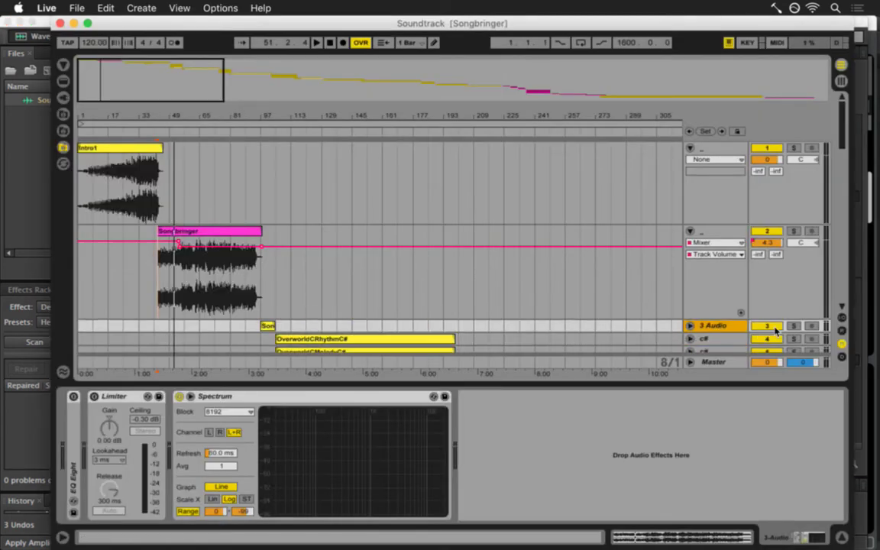
click(689, 325)
click(766, 296)
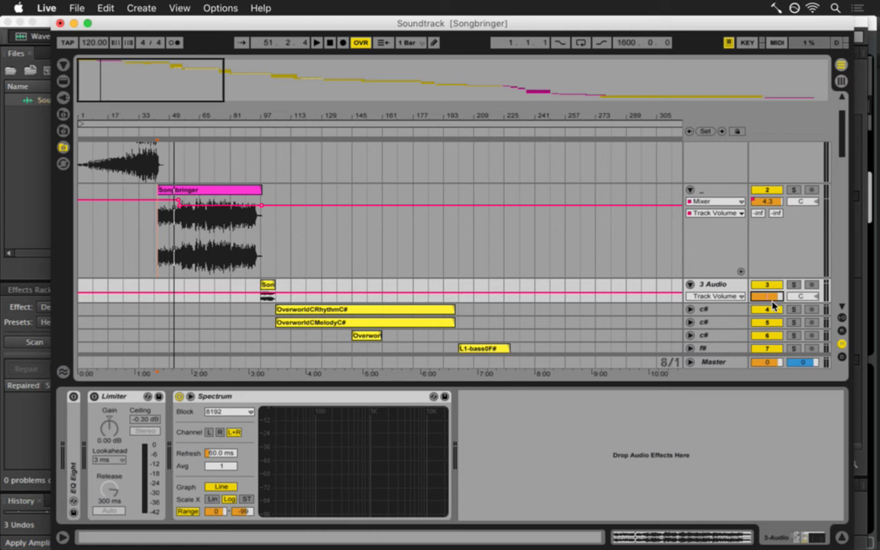
key(super+s)
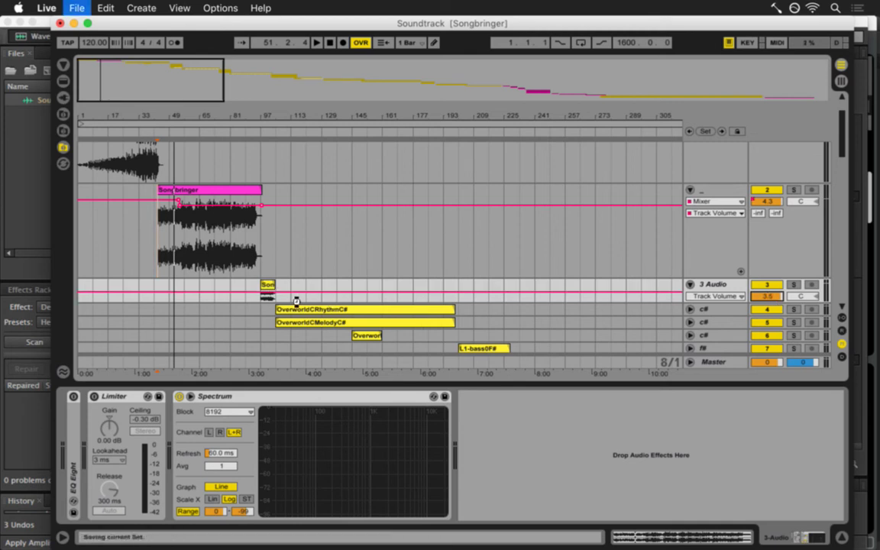
Show only automated parameters, set 3 Audio's automation display to None, then fold that track and unfold c# track 4.
click(726, 297)
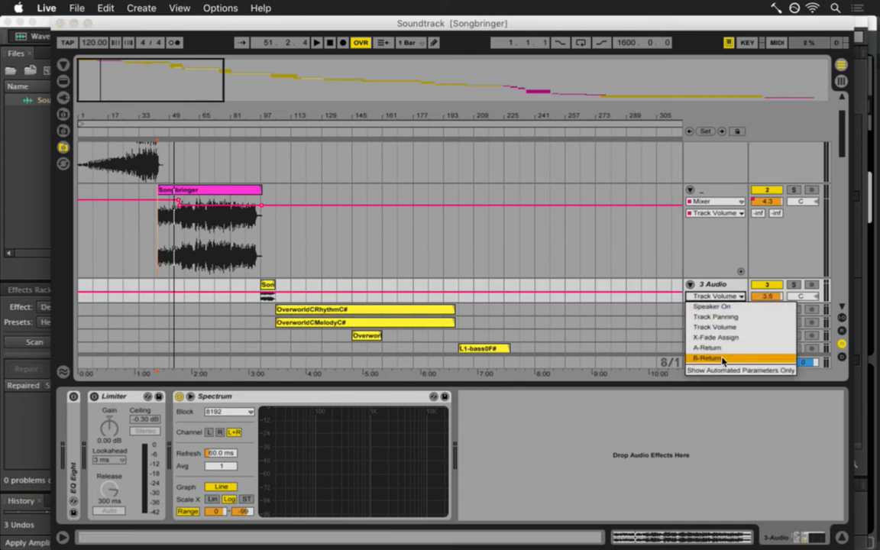
click(723, 370)
click(717, 296)
click(714, 308)
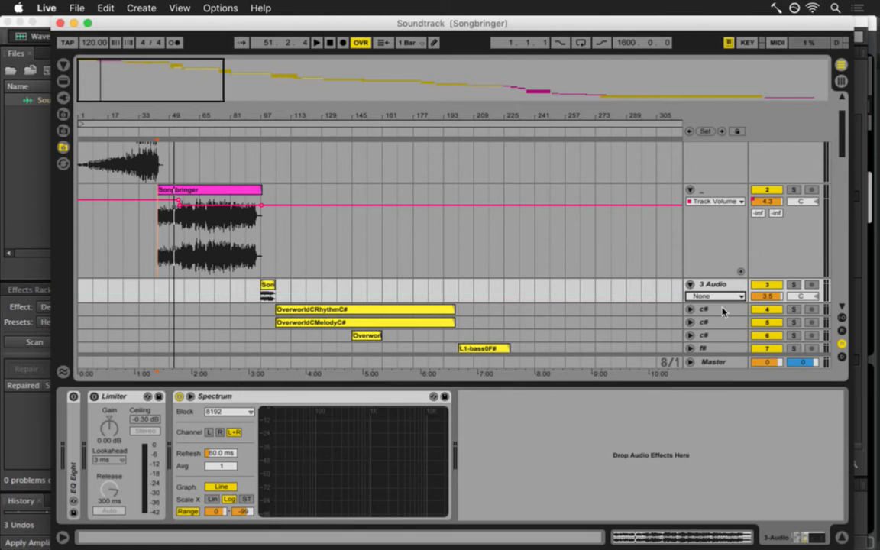
scroll(707, 253, up, 2)
scroll(707, 253, down, 3)
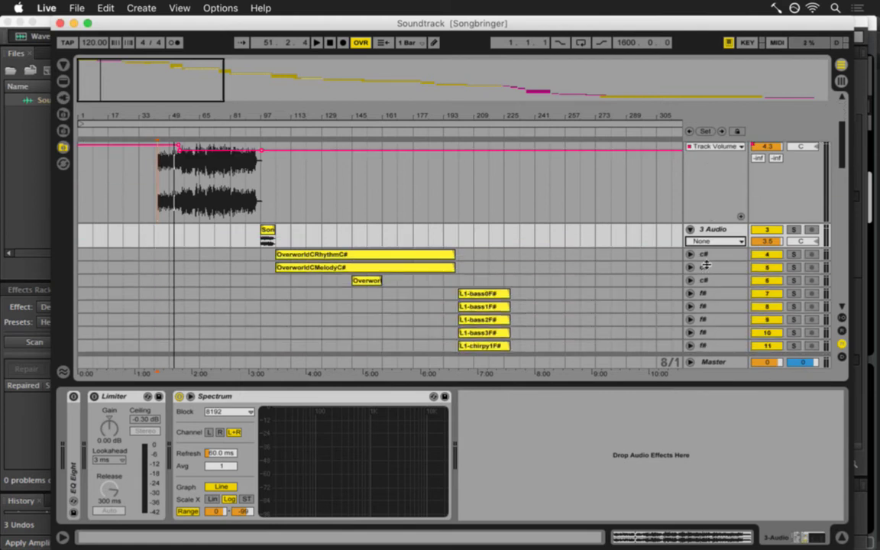
click(689, 242)
click(690, 243)
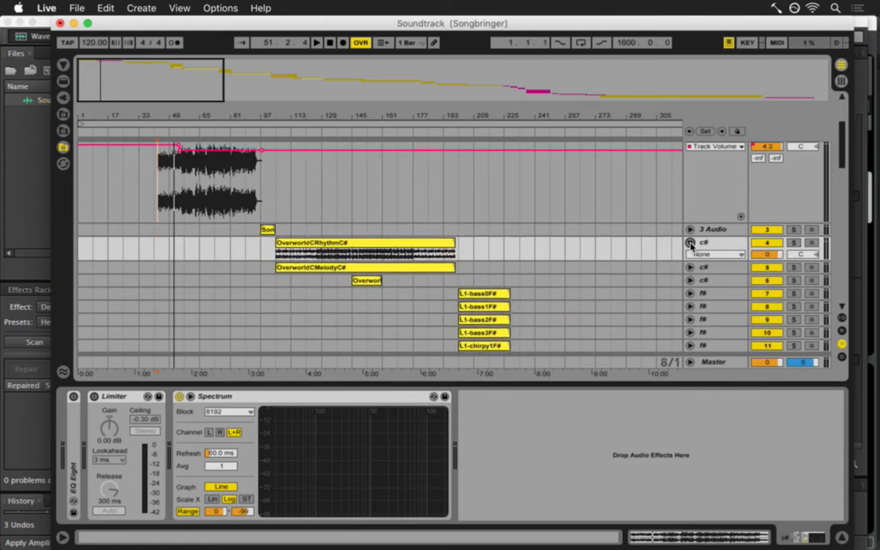
Move the short clip on the 3 Audio track to bar 201, after the Overworld clips.
click(341, 243)
scroll(307, 200, up, 3)
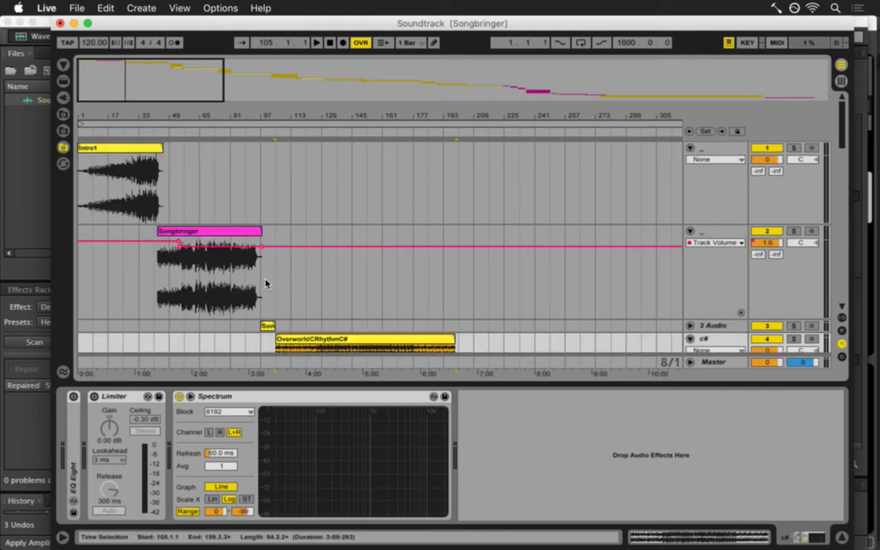
scroll(273, 255, down, 3)
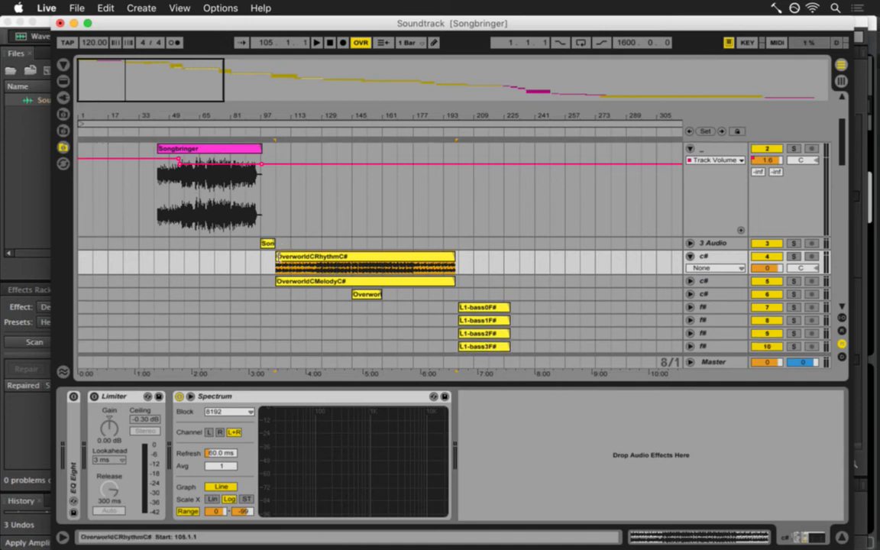
drag(269, 244, 466, 244)
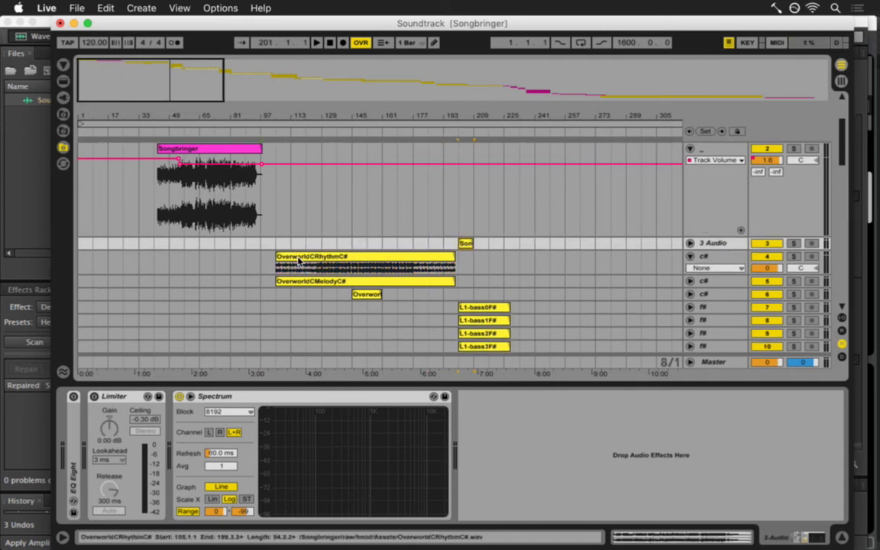
Select the Overworld clips on tracks 4 to 6 and move them together to start at about bar 93.4, overlapping Songbringer's end.
click(298, 261)
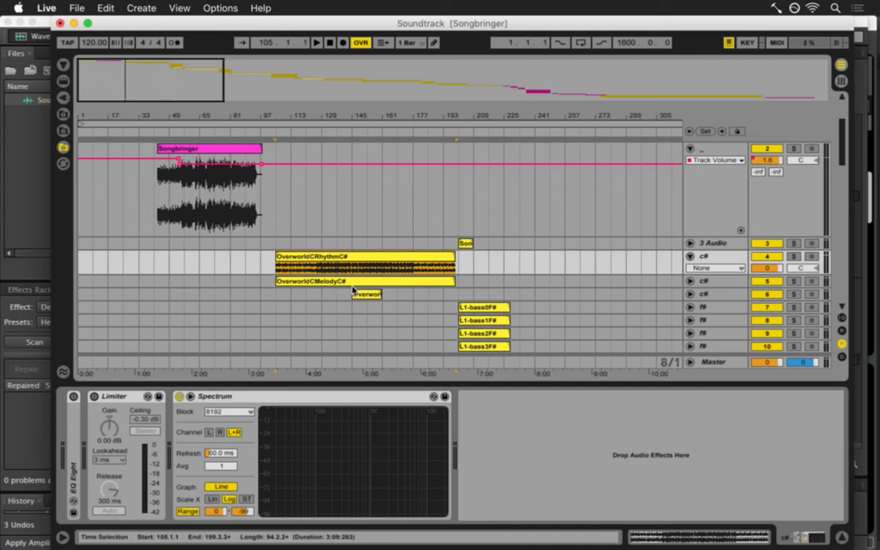
shift+click(452, 295)
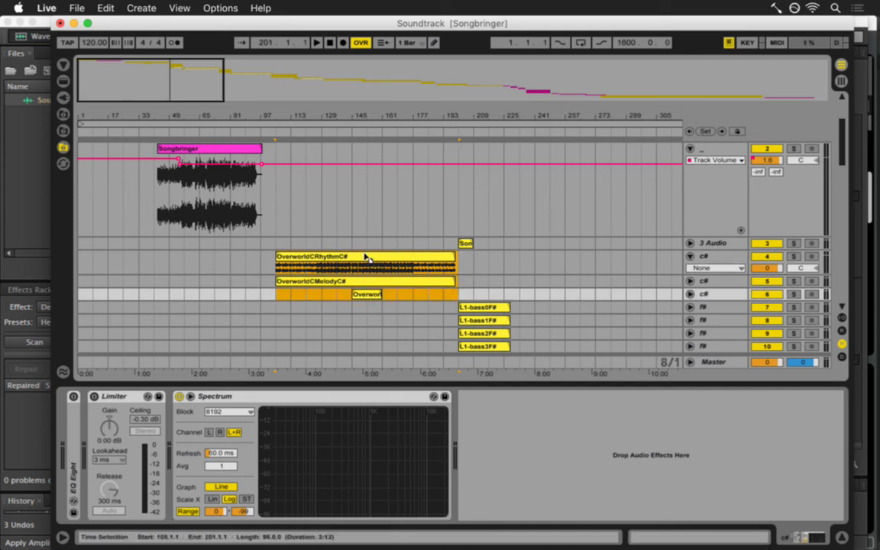
mouse_move(365, 257)
mouse_down()
mouse_move(342, 257)
mouse_move(353, 259)
mouse_up()
drag(256, 118, 254, 120)
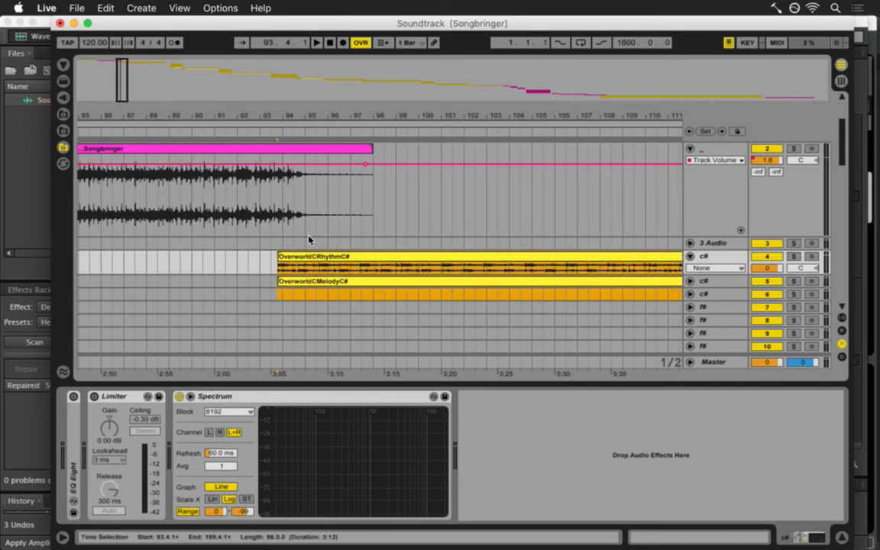
Try starting the Overworld clips at bar 94.3.1, listen to the transition from bar 93.1.1, and undo the move.
drag(285, 255, 302, 257)
click(262, 258)
key(space)
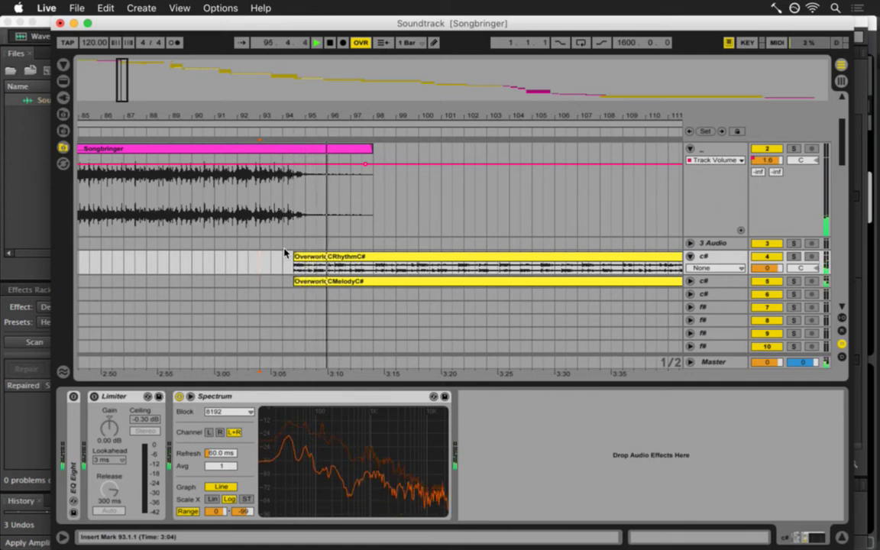
drag(284, 123, 290, 132)
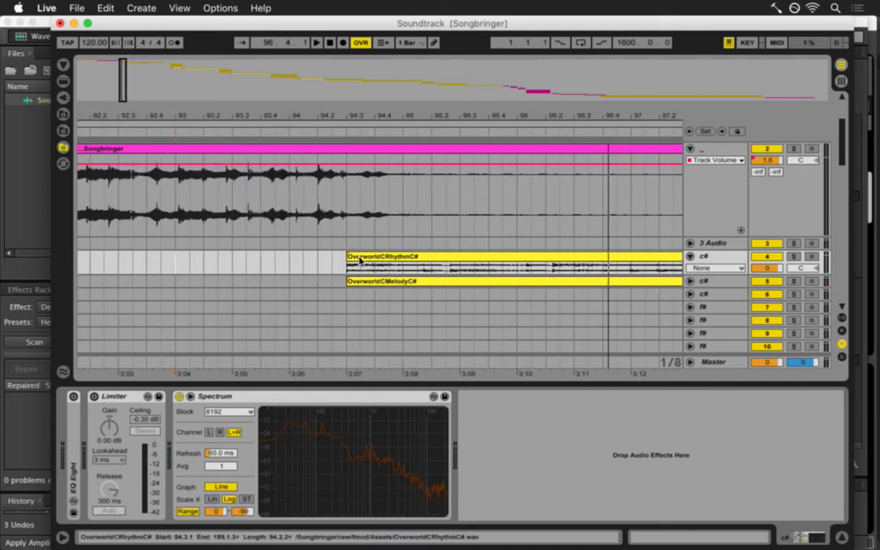
key(super+z)
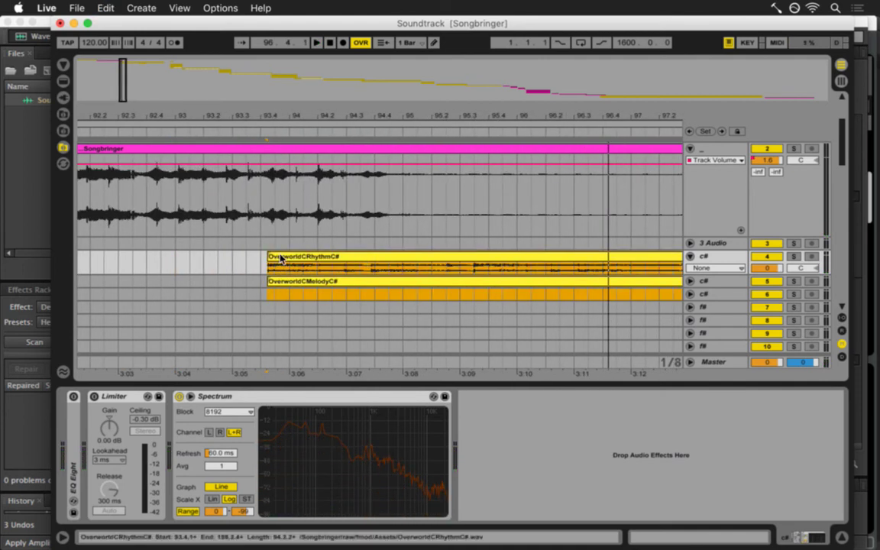
Try starting the Overworld clips at about 3:07.2, listening to the transition from bars 94.3.3 and 93.1.1.
drag(280, 257, 375, 257)
click(360, 203)
key(space)
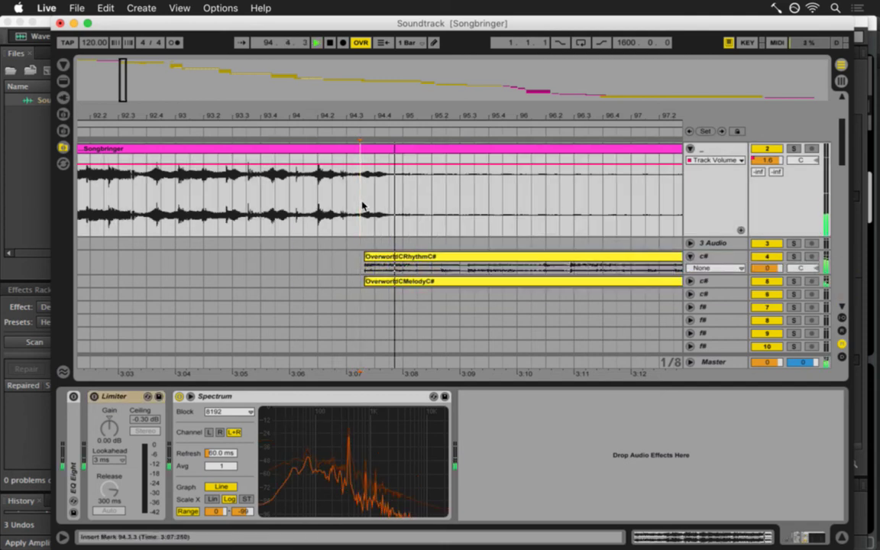
click(189, 194)
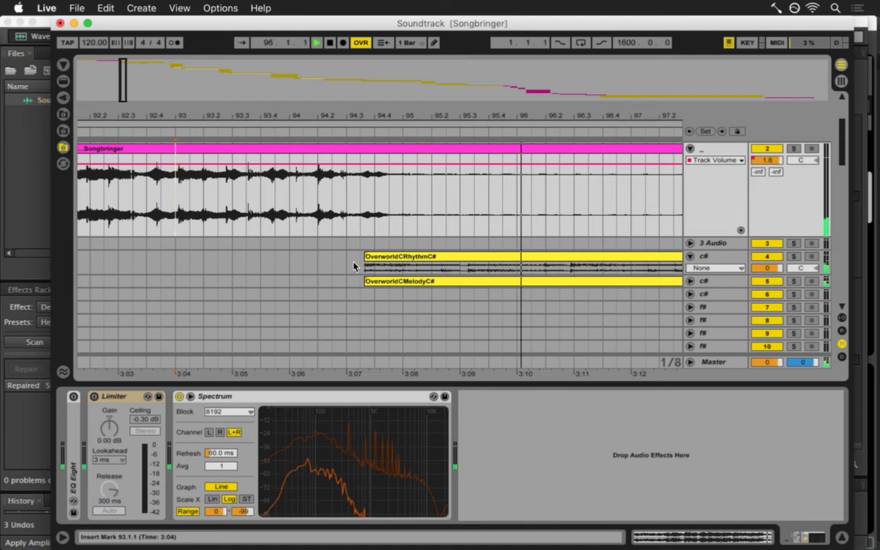
key(space)
Try starting the Overworld clips just before bar 95, listen from bar 93.1.3, and undo both moves.
drag(362, 261, 418, 252)
click(205, 192)
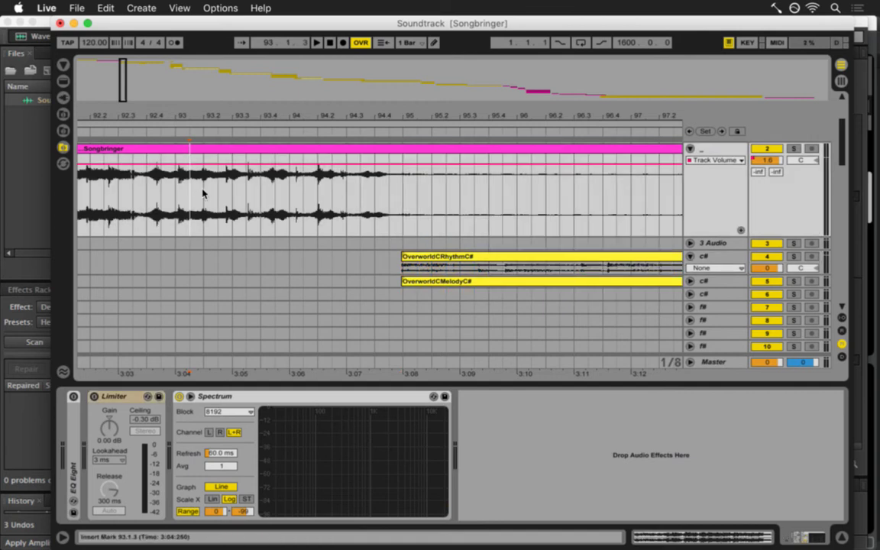
key(space)
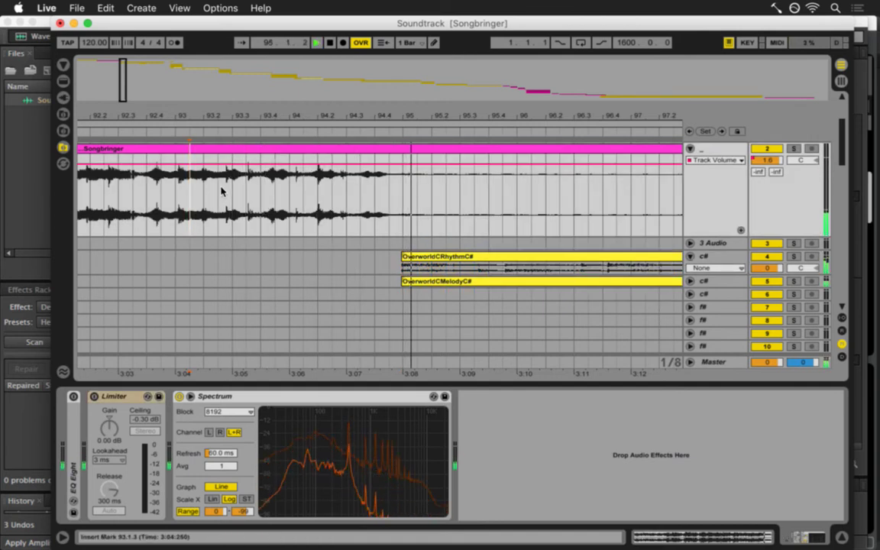
key(space)
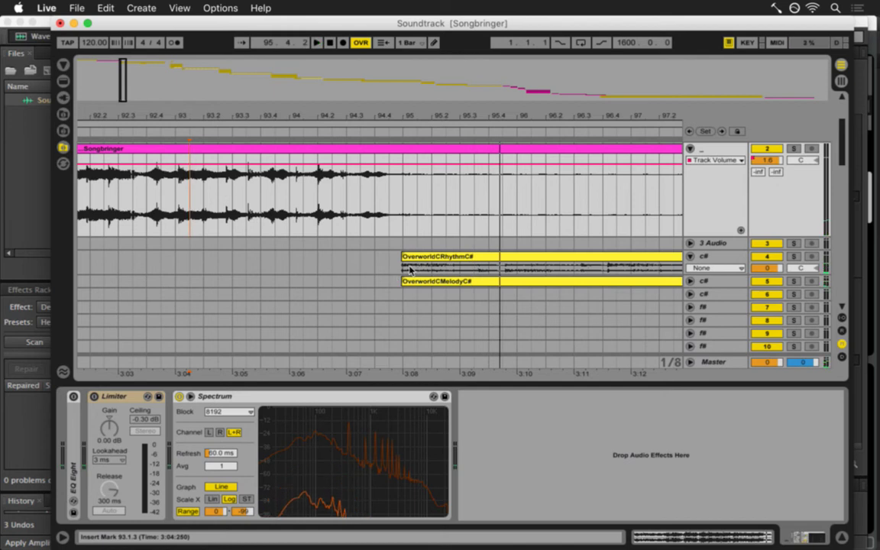
key(super+z)
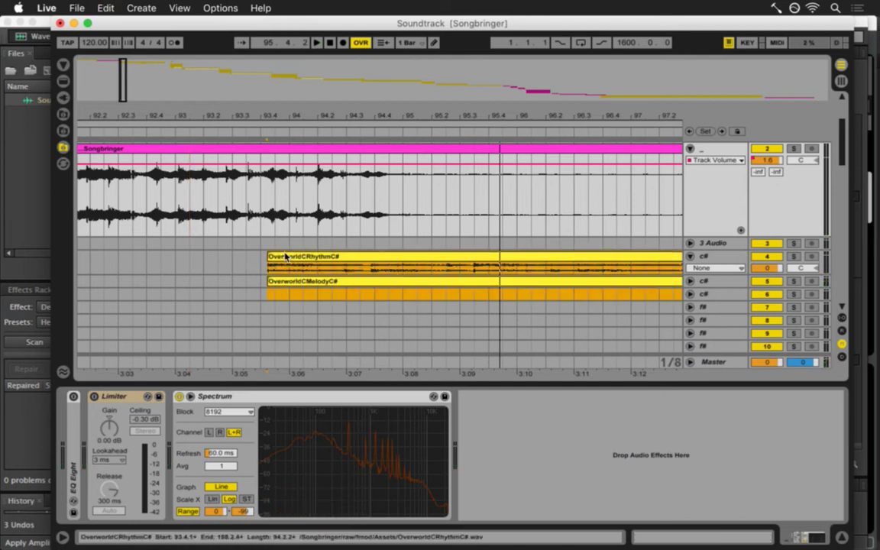
Try starting the Overworld clips at about bar 94.4.4, listen to the transition from bar 93.2.3, and undo the move.
drag(285, 256, 414, 254)
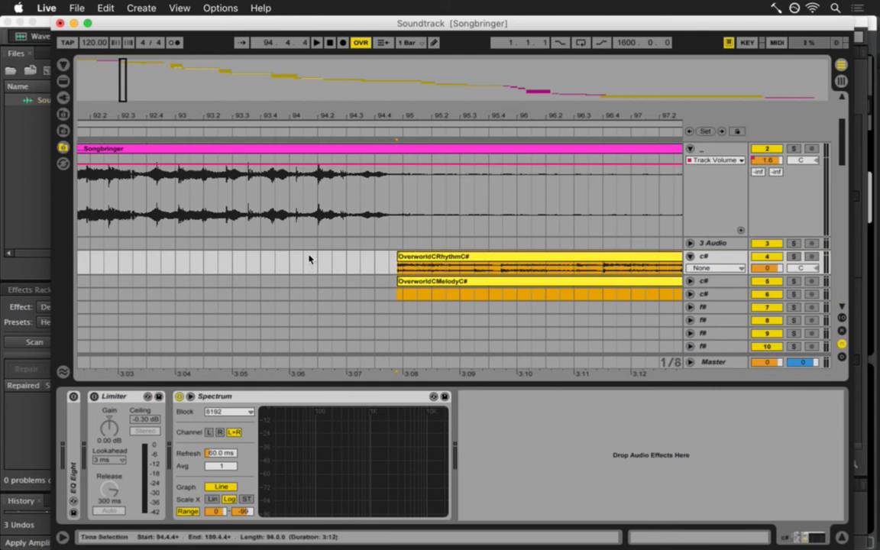
click(221, 261)
key(space)
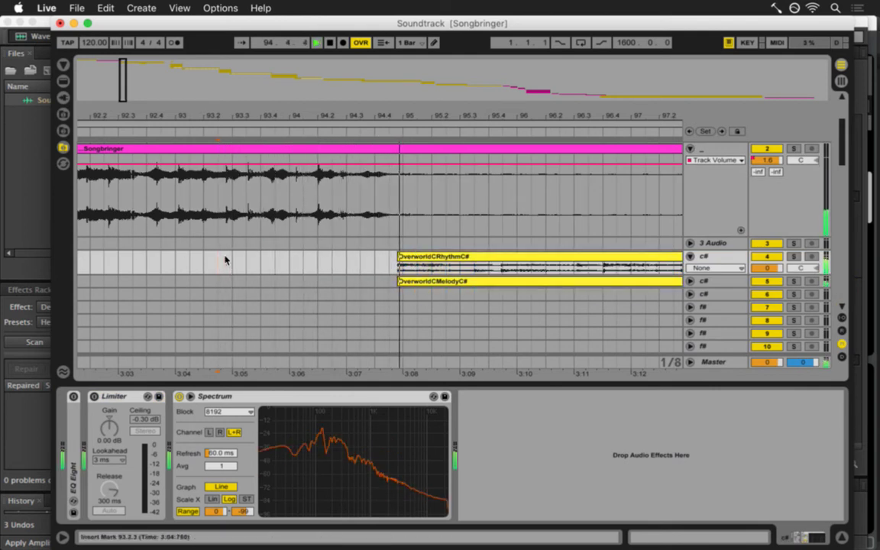
key(space)
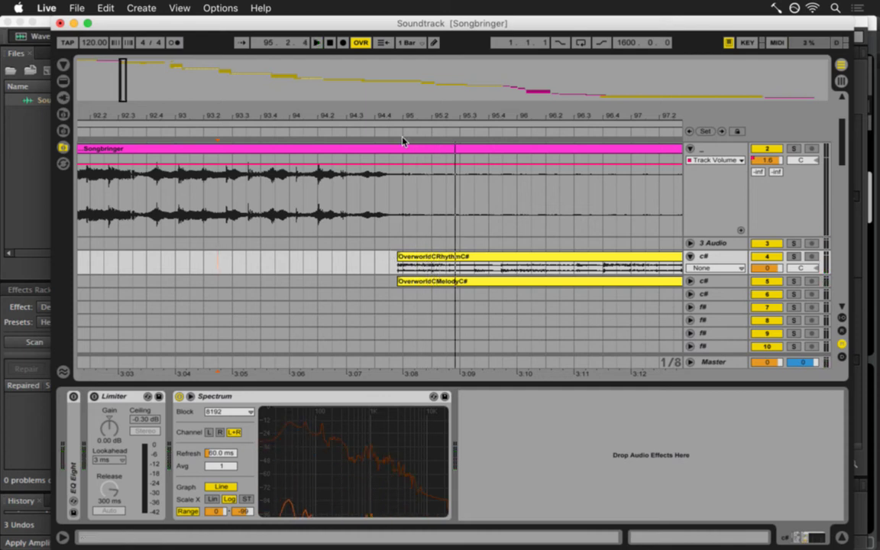
key(super+z)
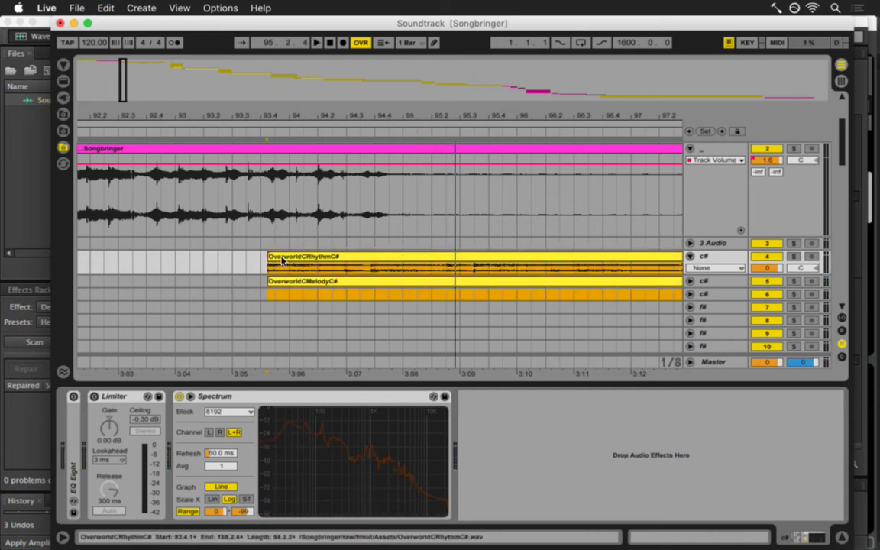
Move the Overworld clips to start at about 3:07.8, check the transition by playing from bar 93.3.1, and save the set.
drag(284, 257, 413, 254)
click(234, 263)
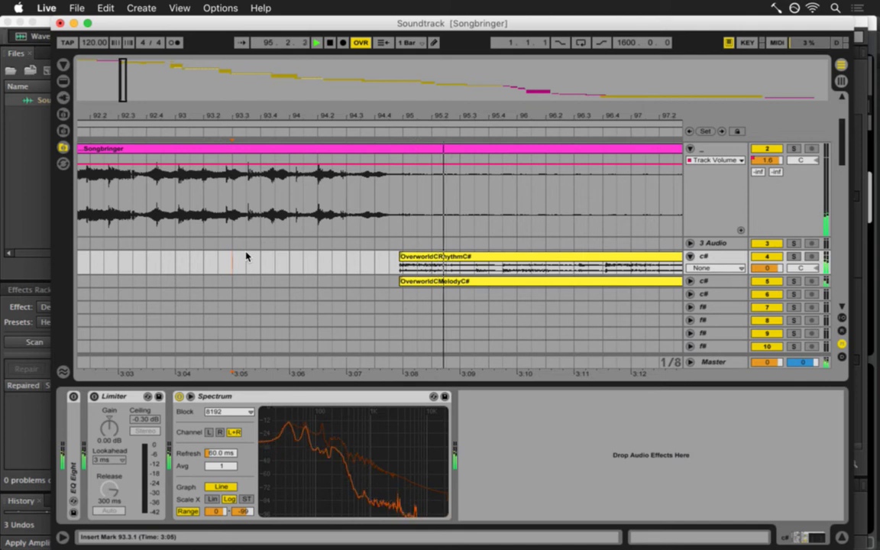
mouse_move(381, 117)
mouse_down()
mouse_move(349, 113)
mouse_move(353, 123)
mouse_move(372, 119)
mouse_move(373, 102)
mouse_up()
click(360, 163)
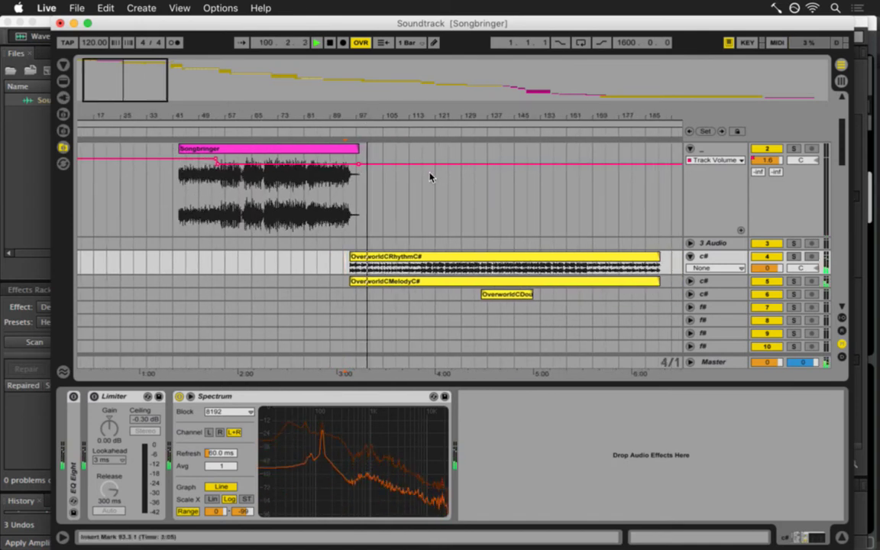
key(super+s)
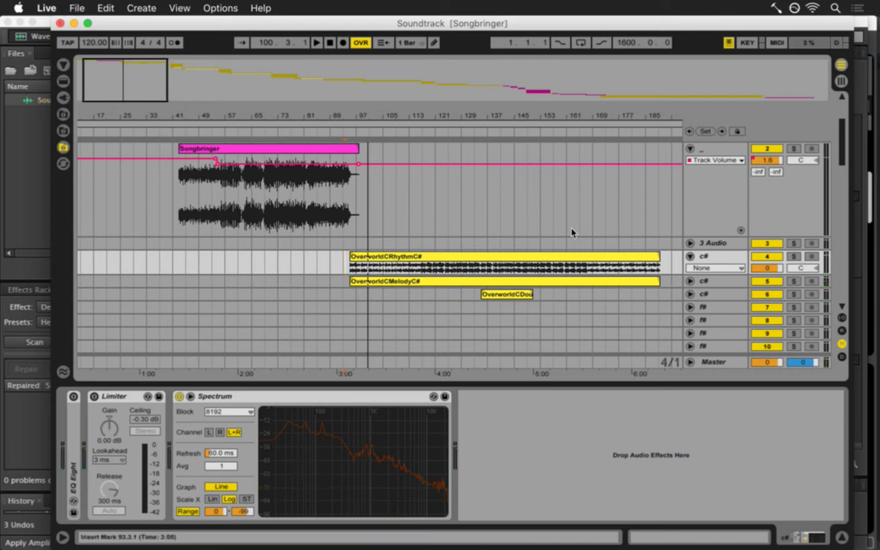
Switch to Adobe Audition, inspect the Soundtrack.wav waveform between about 2:01 and 3:01, and briefly play from about 4:15.
click(726, 257)
key(super+Tab)
key(super+Tab)
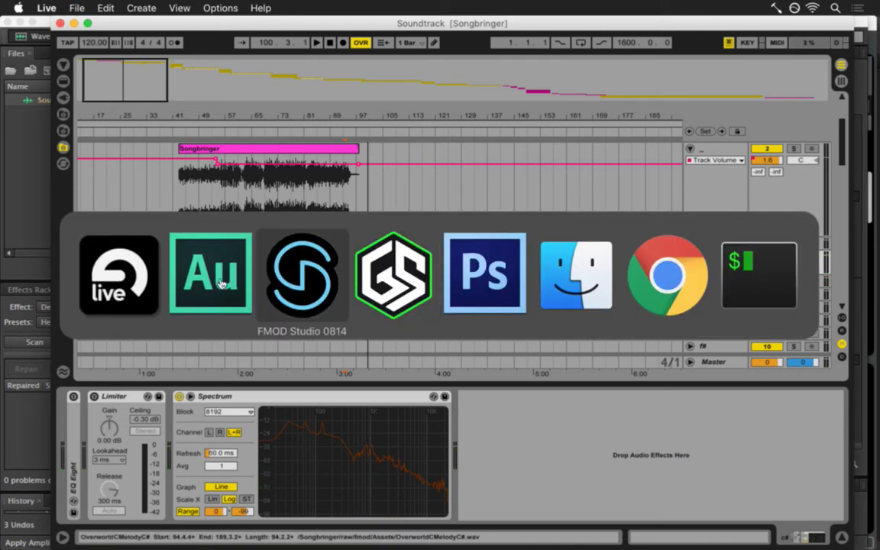
click(192, 282)
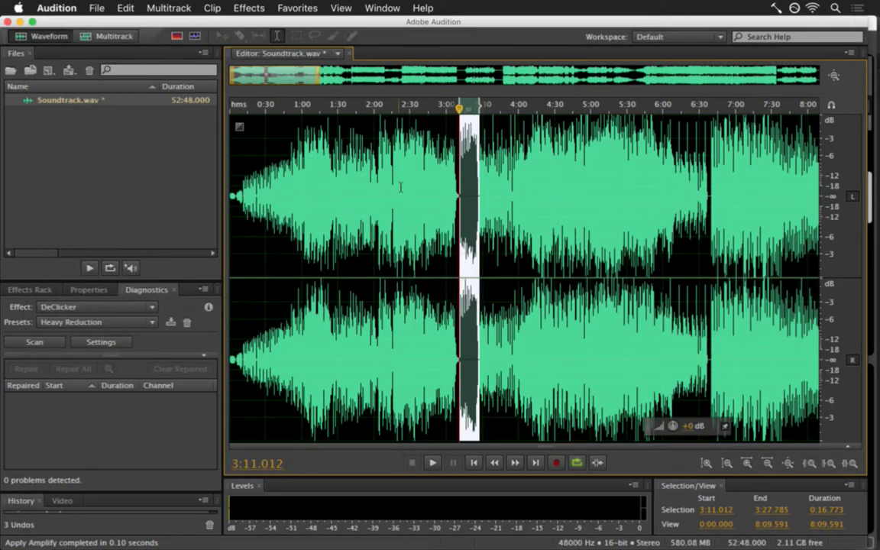
drag(376, 164, 447, 164)
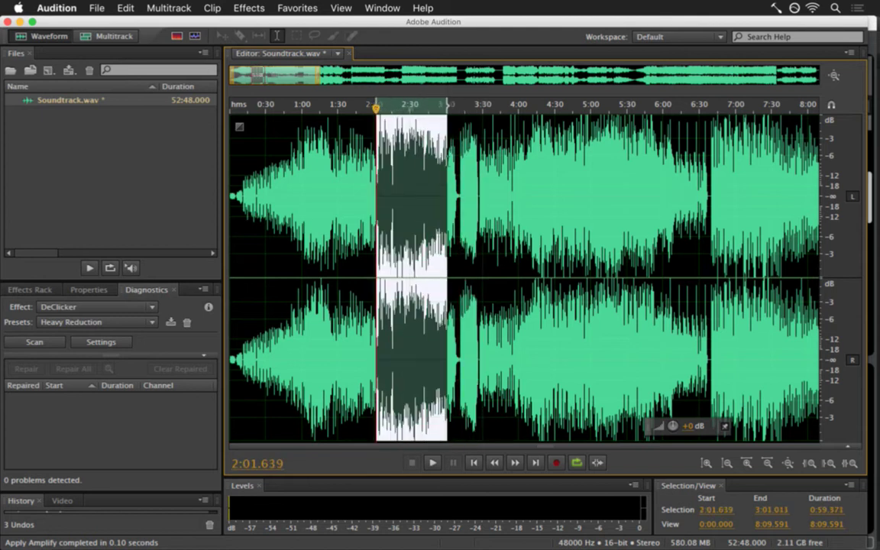
click(458, 161)
click(537, 191)
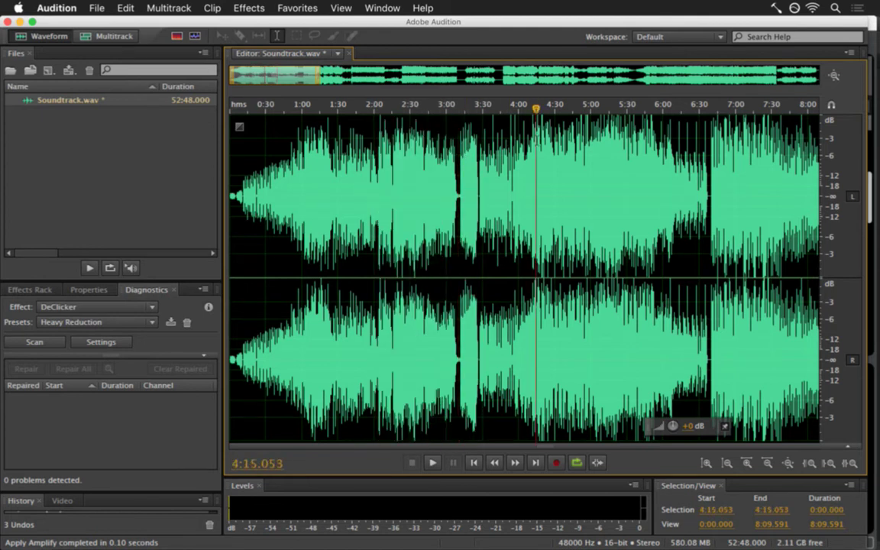
key(space)
key(space)
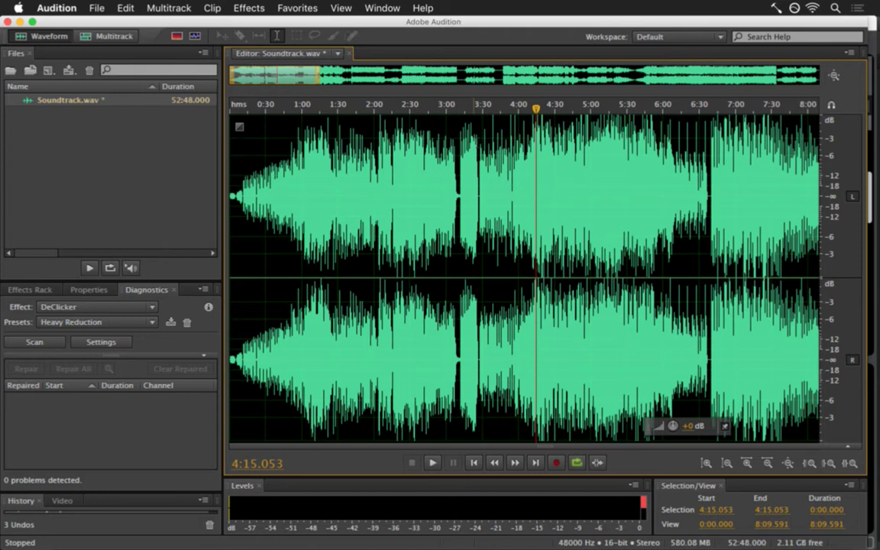
Spot-check Soundtrack.wav by listening from about 5:36, 6:14 and 6:34, ending with playback stopped.
drag(481, 191, 663, 191)
click(634, 190)
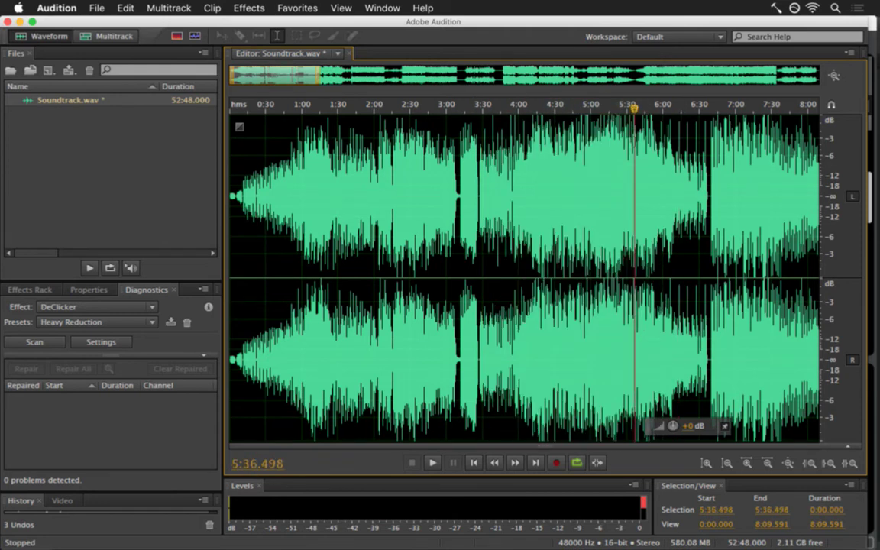
key(space)
click(681, 145)
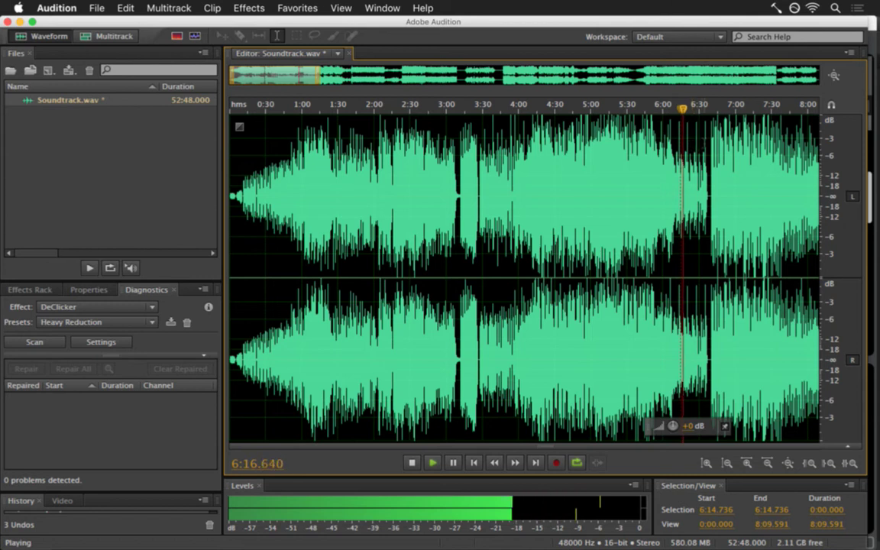
click(705, 153)
key(space)
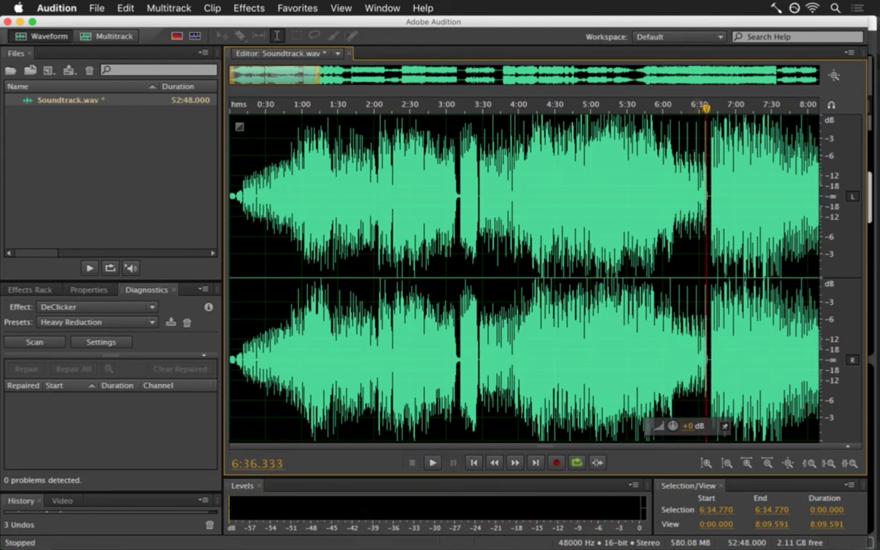
Compare the Overworld clips in Live with the waveform range from about 3:36 to 5:51 in Audition, ending in Live.
key(super+Tab)
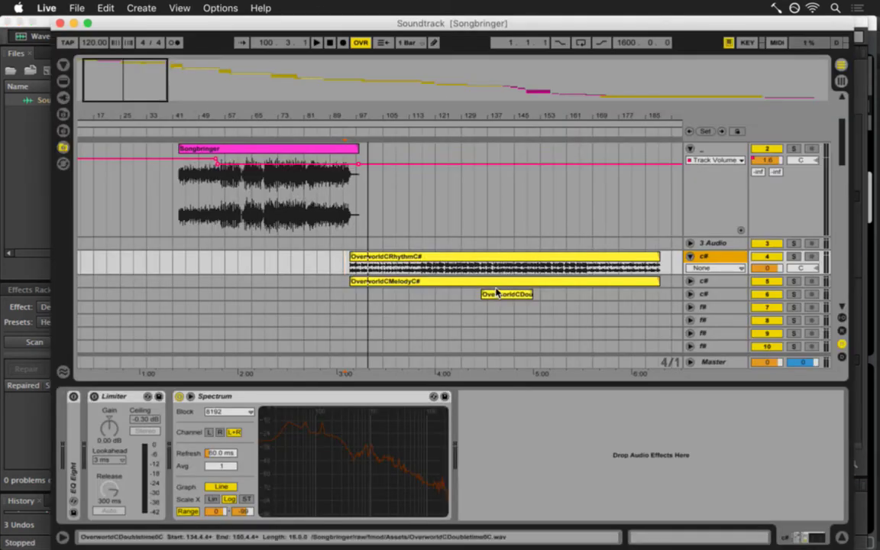
key(super+Tab)
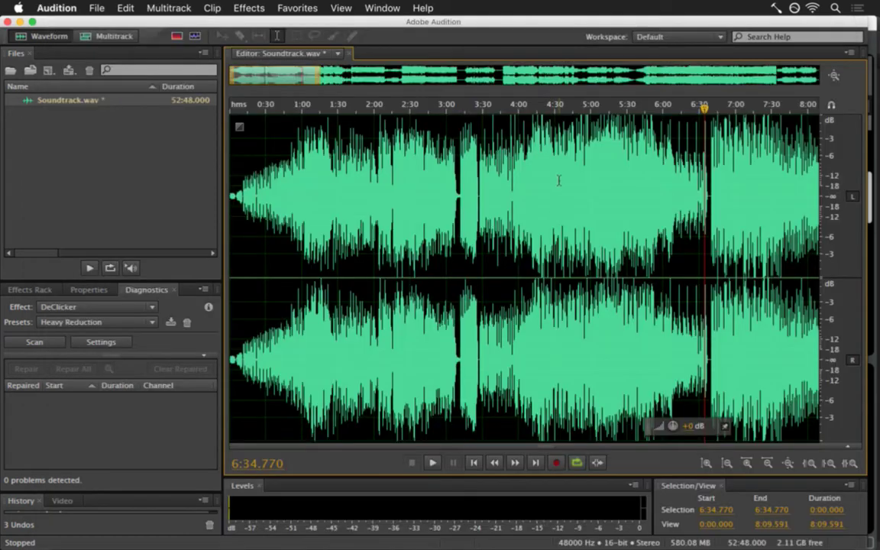
drag(489, 164, 653, 162)
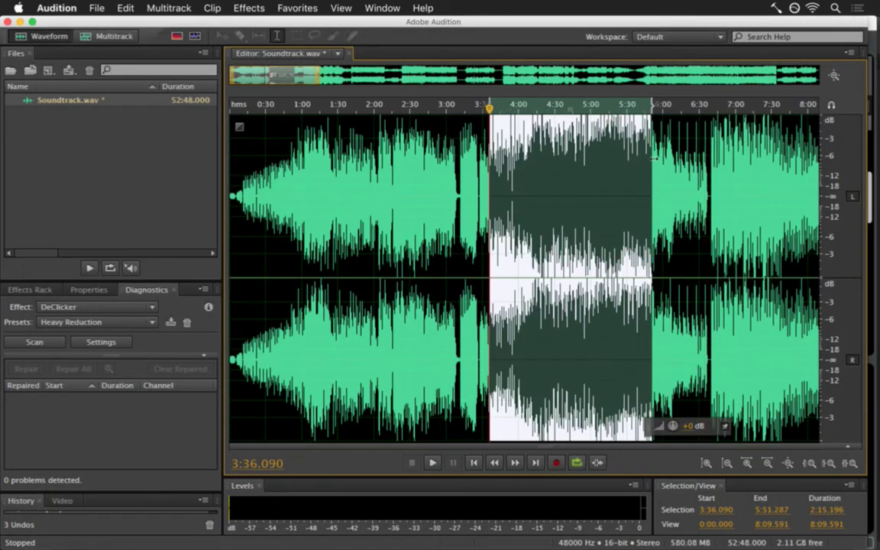
key(super+Tab)
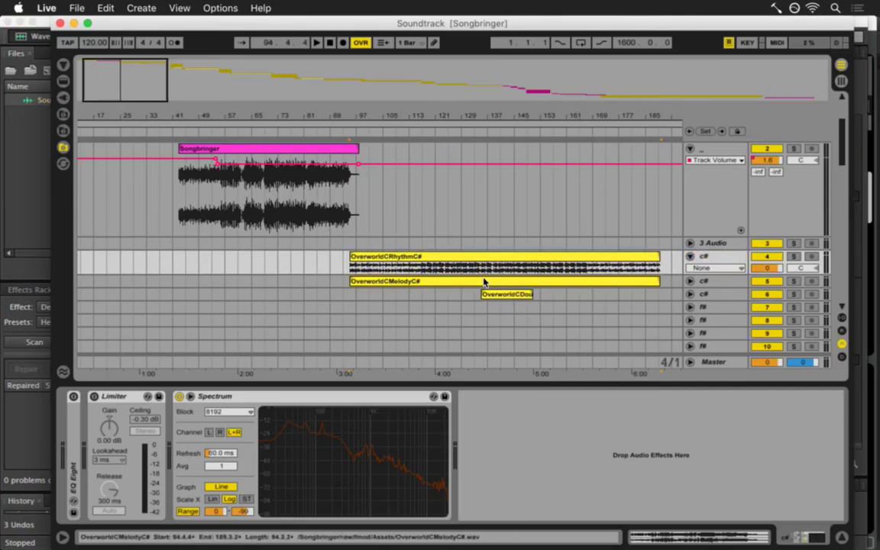
Unfold tracks 5 and 6 to show the waveforms of the Overworld melody and double-time clips.
click(485, 281)
click(690, 281)
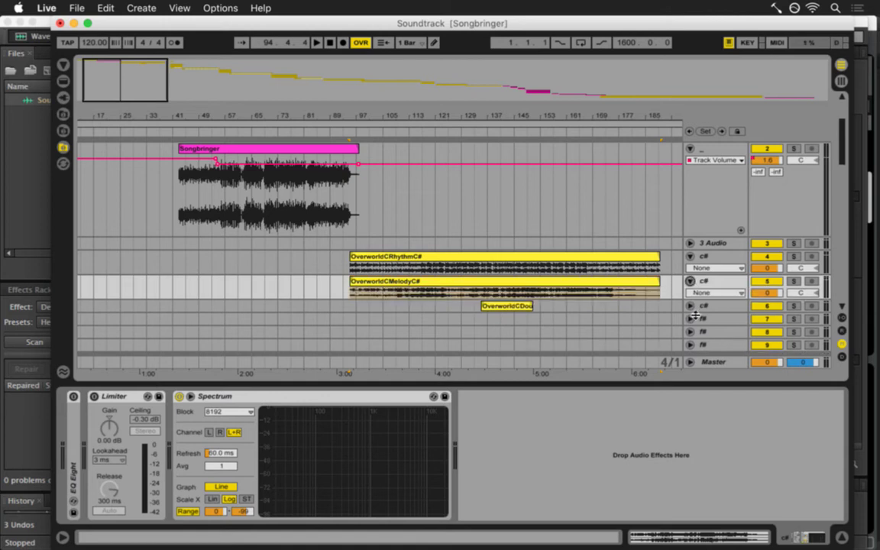
click(691, 305)
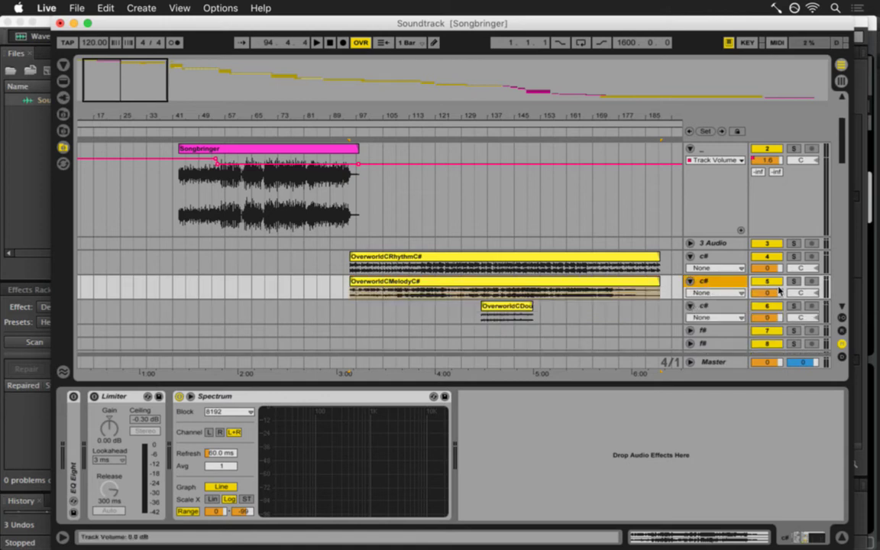
Play the Overworld clips briefly from bar 94.4.4 and check tracks 4 and 5 levels in the Session View mixer.
key(Tab)
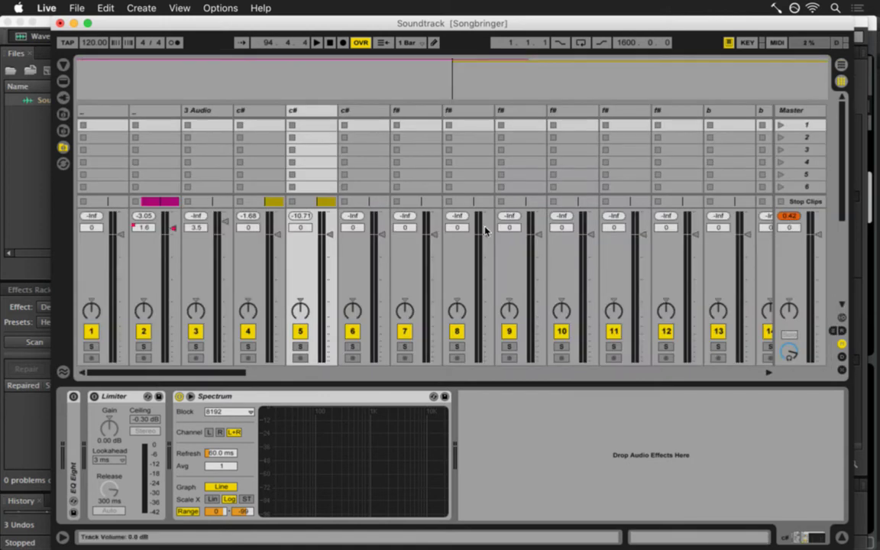
click(257, 112)
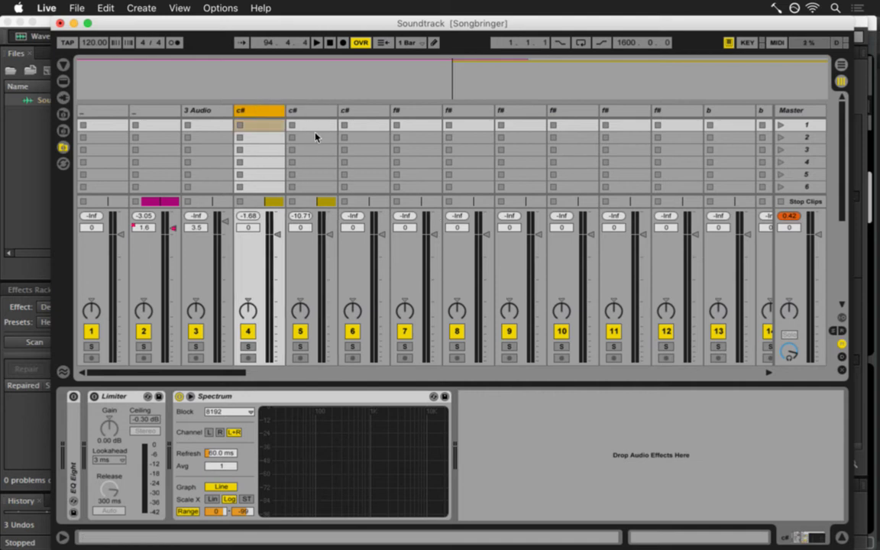
key(Tab)
click(331, 290)
key(space)
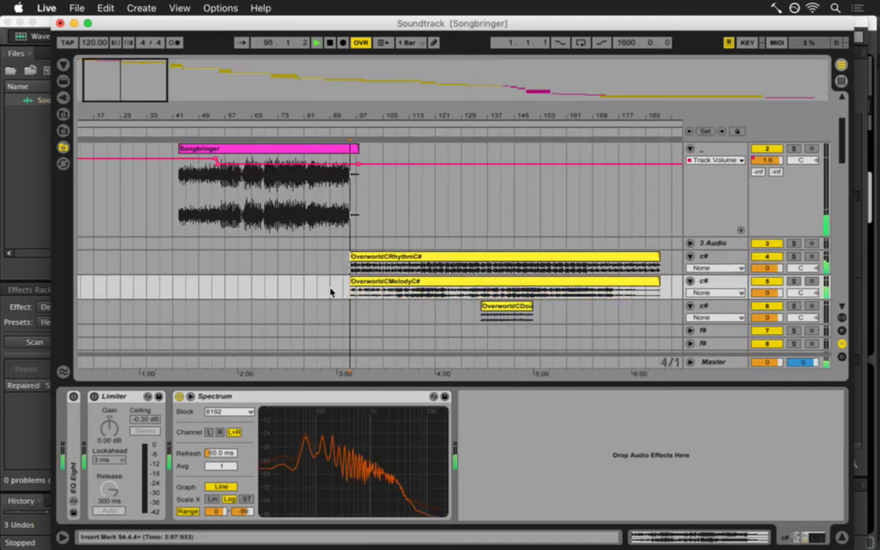
key(Tab)
key(space)
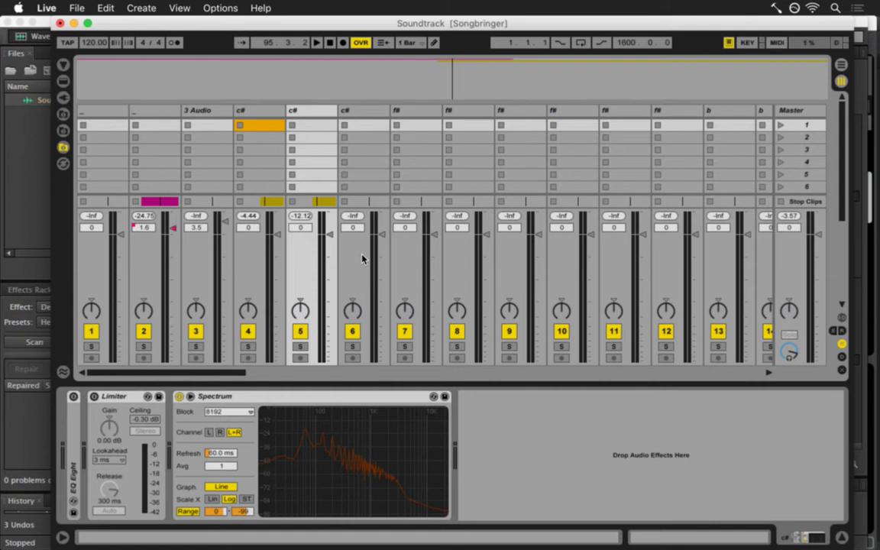
Rename track 4 as "overw mel" and track 5 as "over har" while the Overworld clips play.
click(281, 124)
key(space)
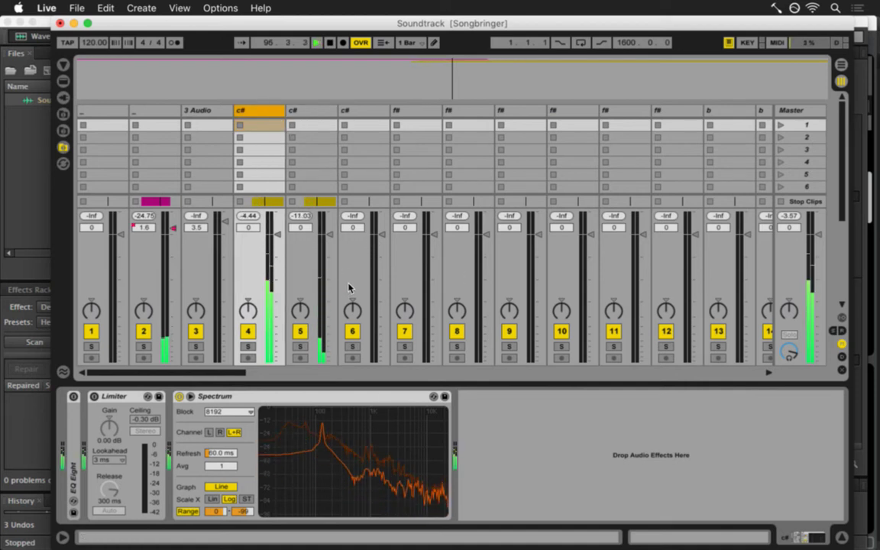
key(super+r)
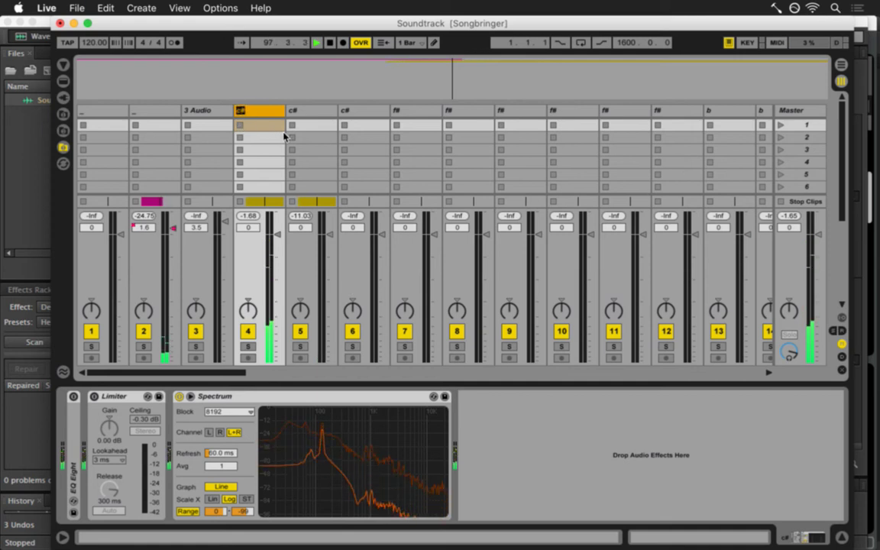
key(Right)
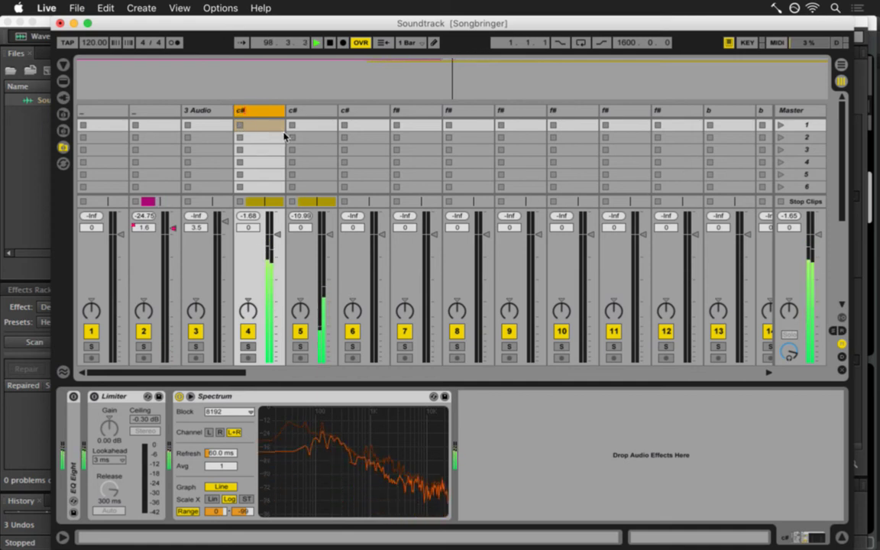
key(BackSpace)
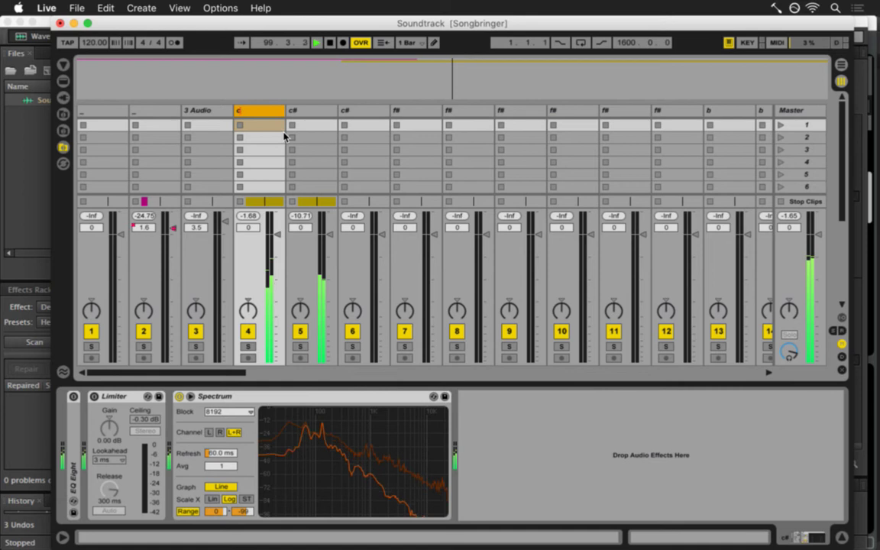
text(overw c#)
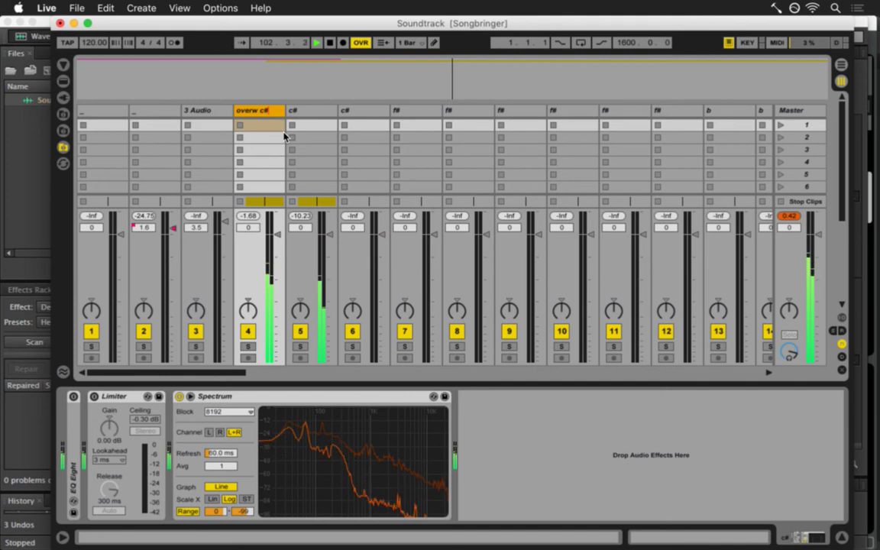
key(BackSpace)
key(BackSpace)
key(BackSpace)
text(m)
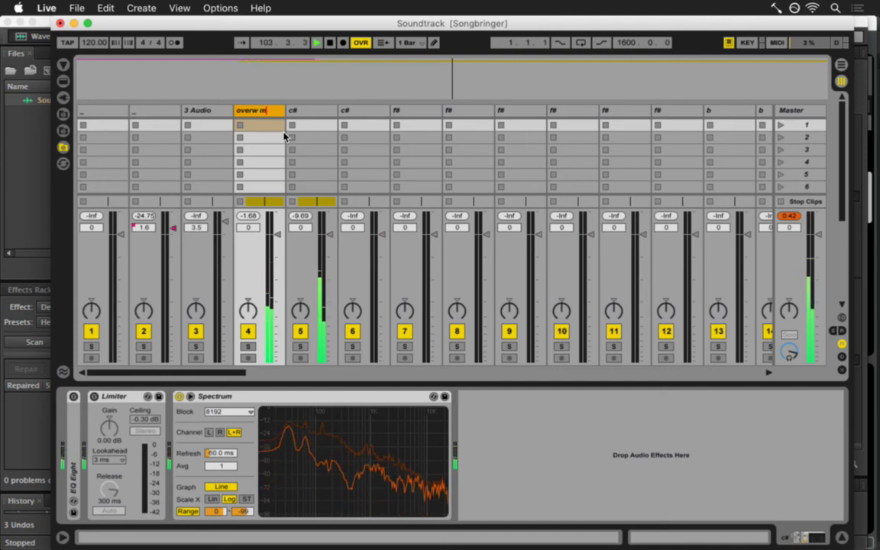
text(el)
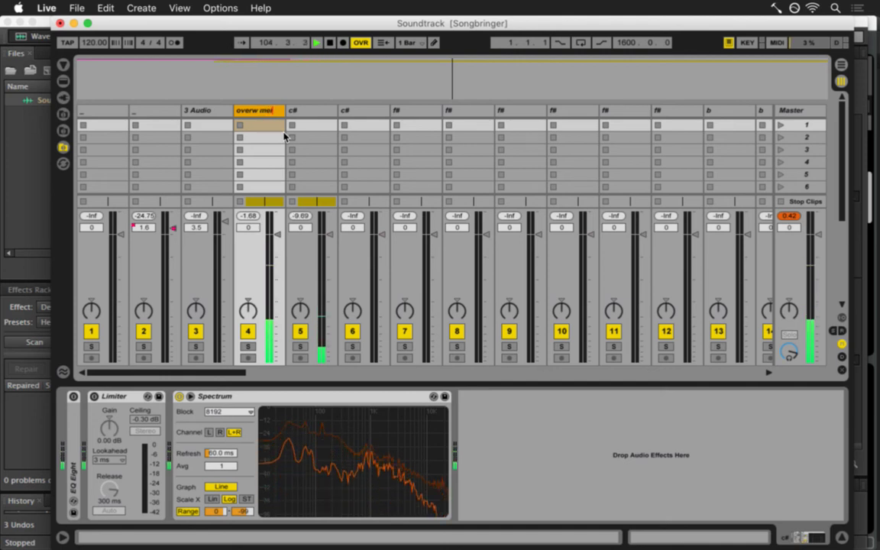
click(321, 113)
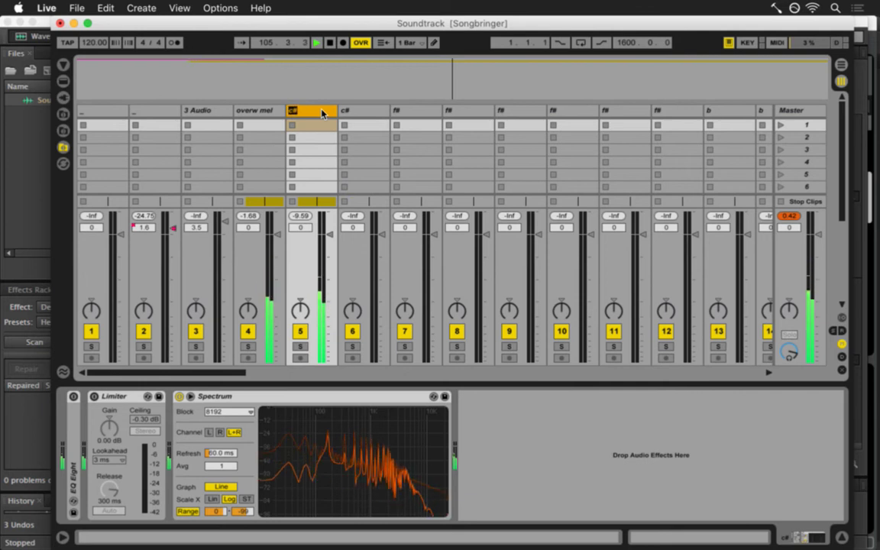
text(over har)
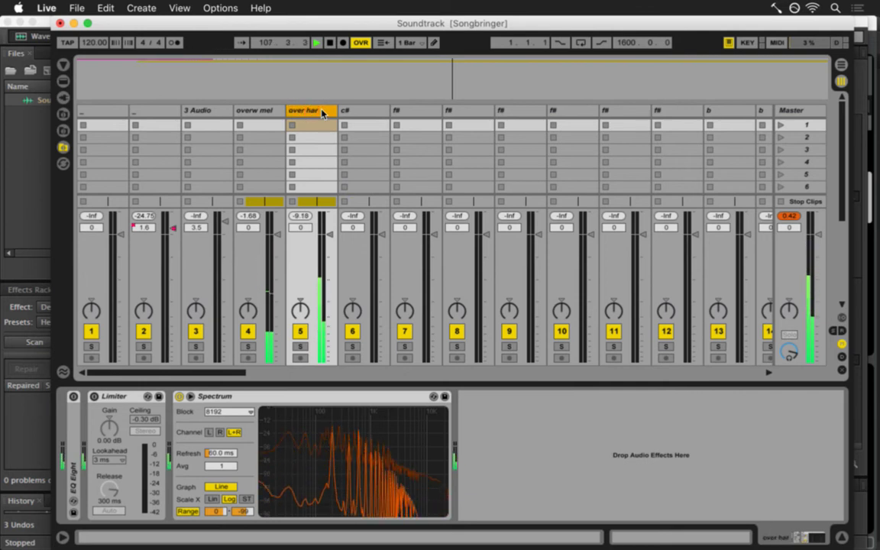
Rename the double-time clip's track 6 as "overw double".
click(366, 111)
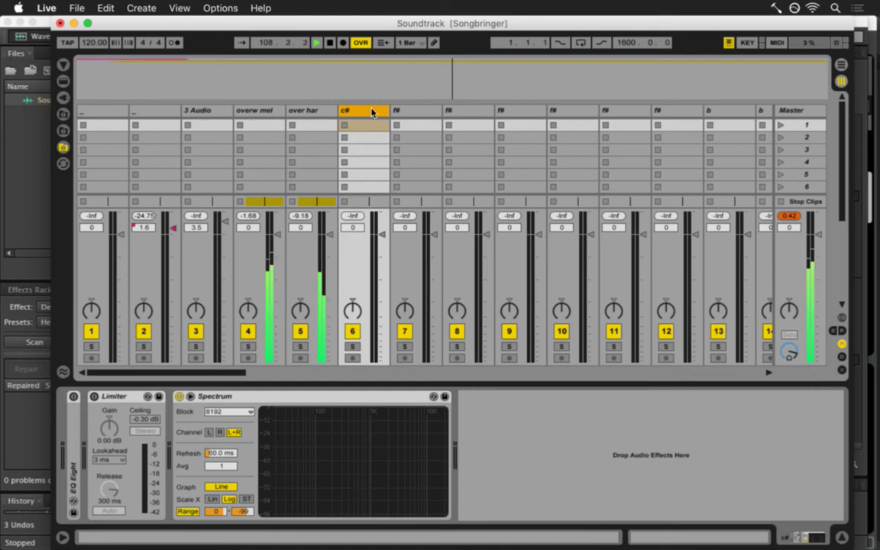
key(Tab)
key(Tab)
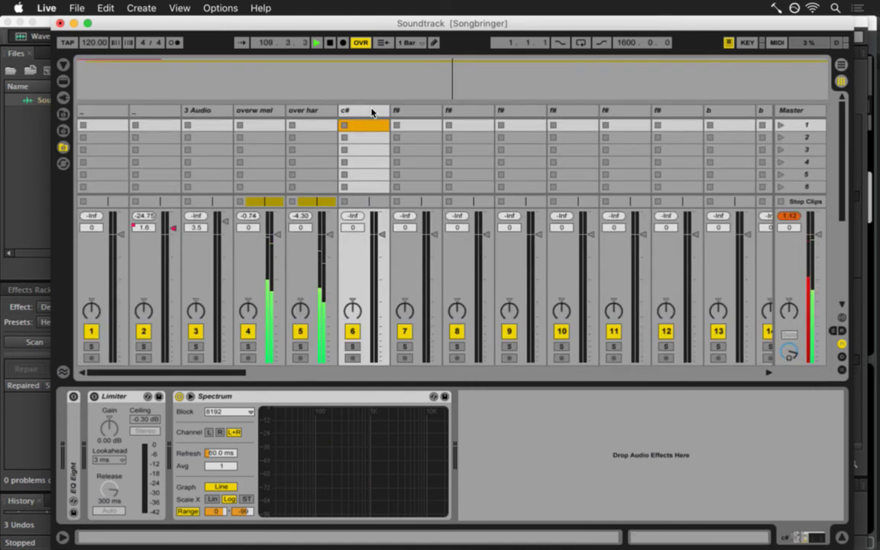
key(super+r)
text(ov)
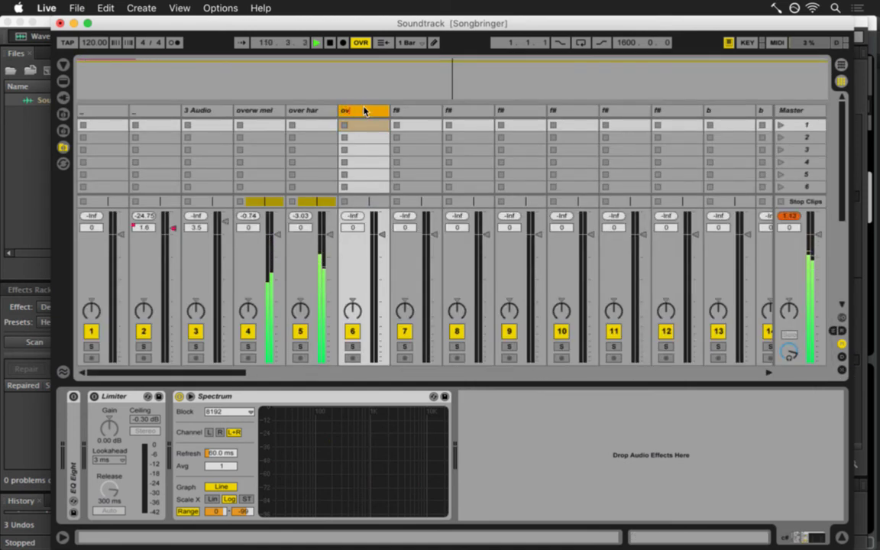
text(erw)
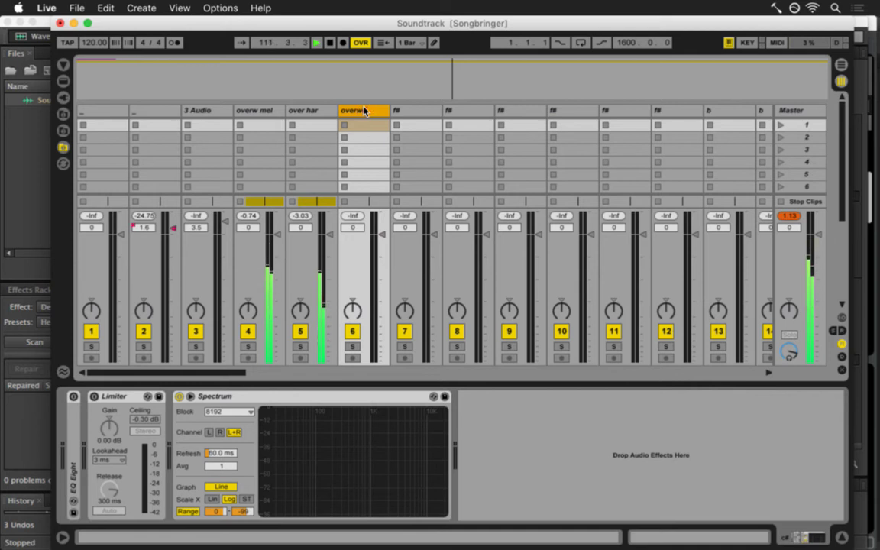
text( double)
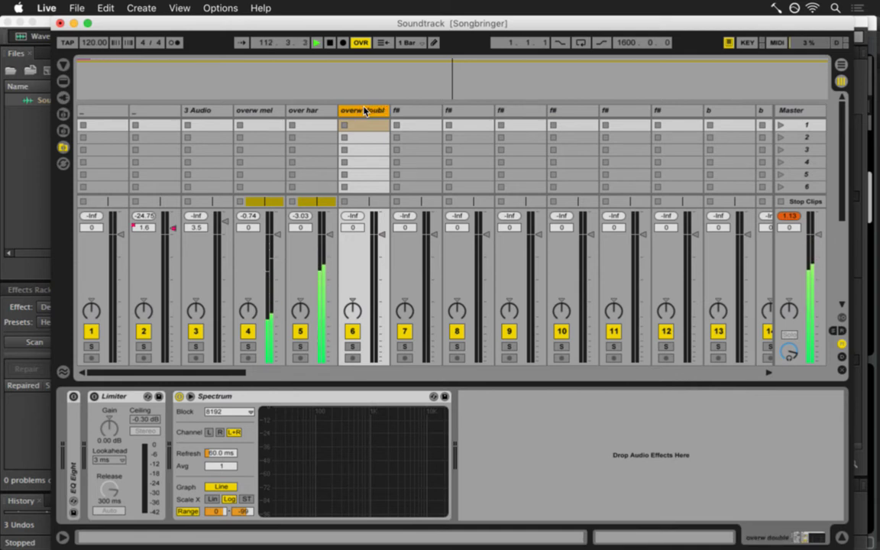
key(Return)
key(Tab)
key(Tab)
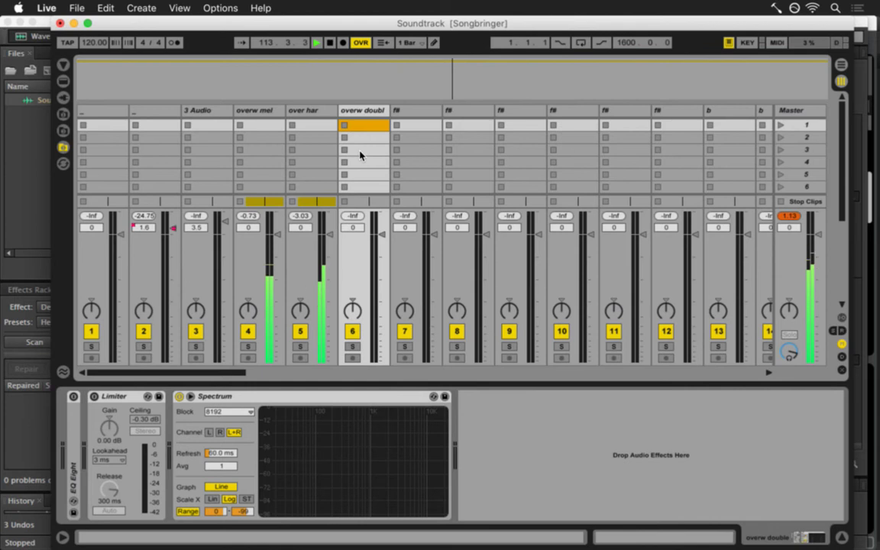
Stop playback, shorten track 6's name to "overw dbl", and return to the Arrangement View.
key(space)
click(371, 112)
key(super+r)
key(Right)
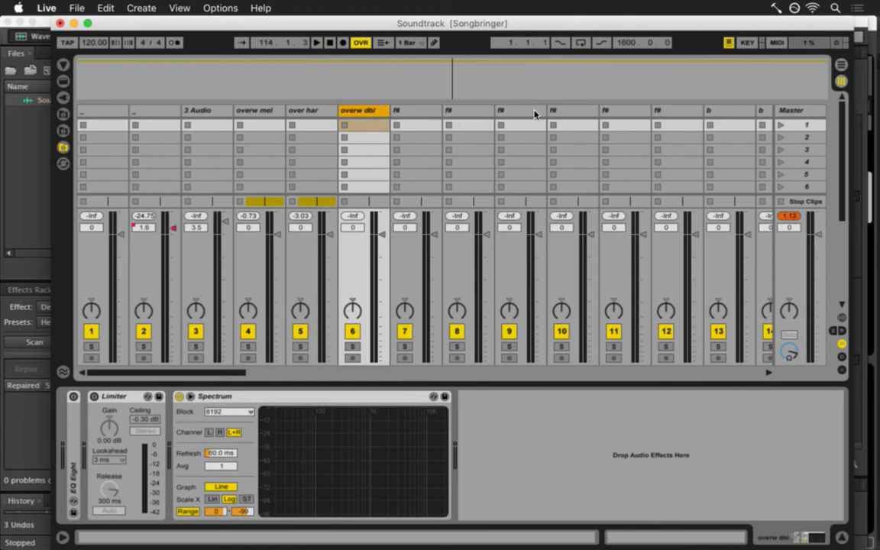
key(super+Tab)
key(super+Tab)
key(Tab)
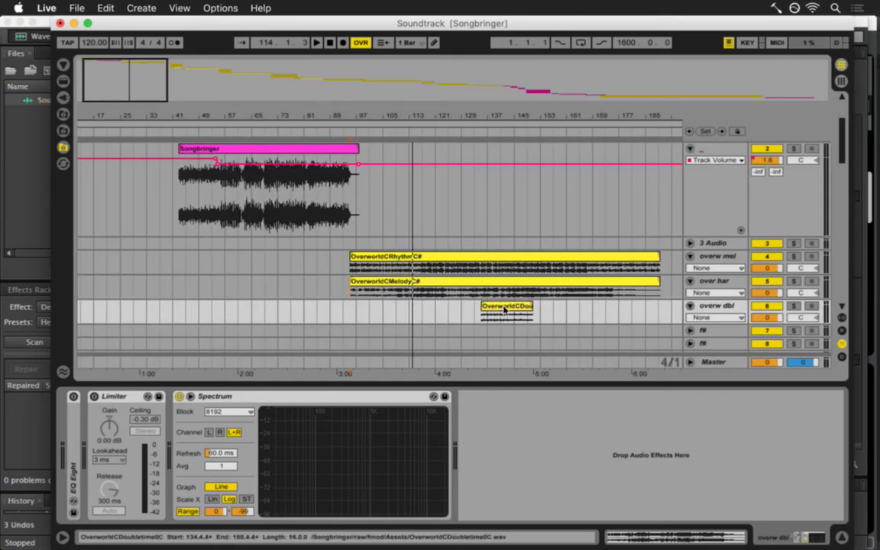
Move the OverworldCDoubletime0C clip on the overw dbl track so its start aligns exactly with the Rhythm and Melody clips just before bar 95.
drag(504, 305, 380, 309)
drag(365, 114, 371, 92)
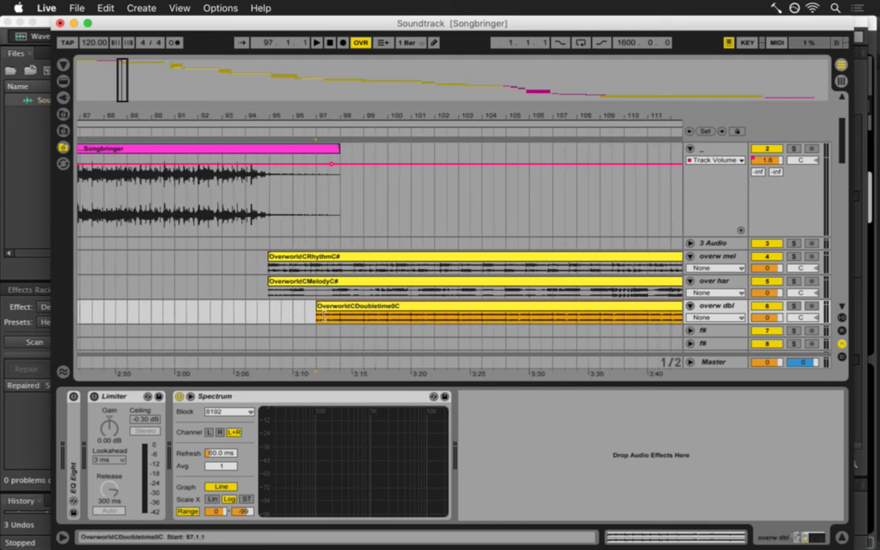
drag(330, 306, 285, 307)
drag(261, 115, 291, 253)
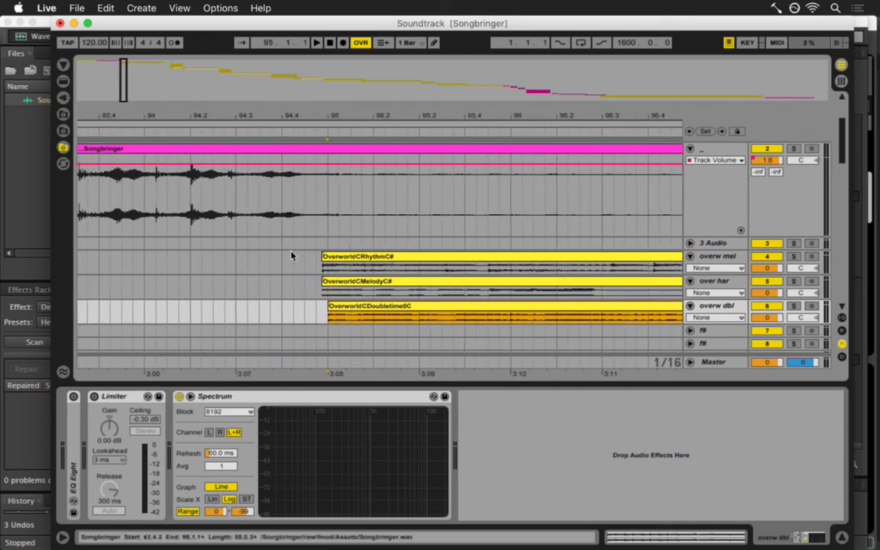
drag(323, 116, 324, 117)
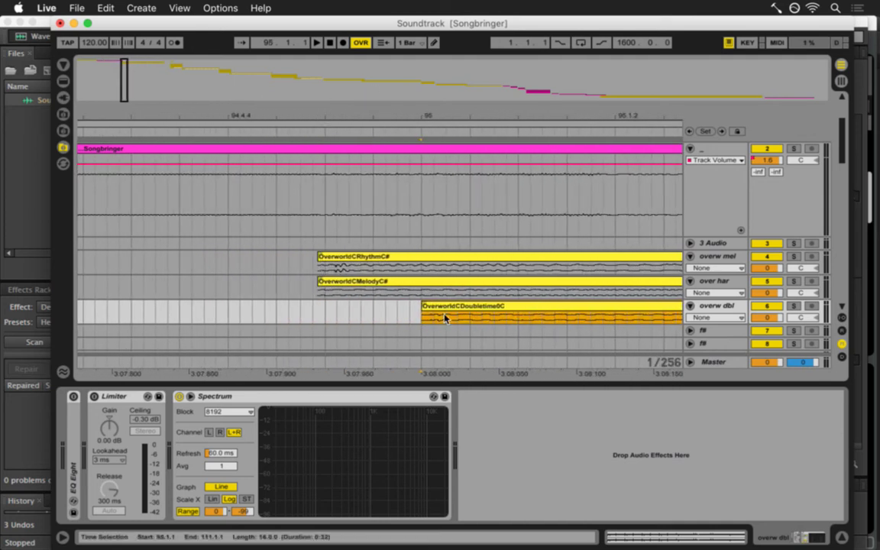
drag(407, 305, 343, 308)
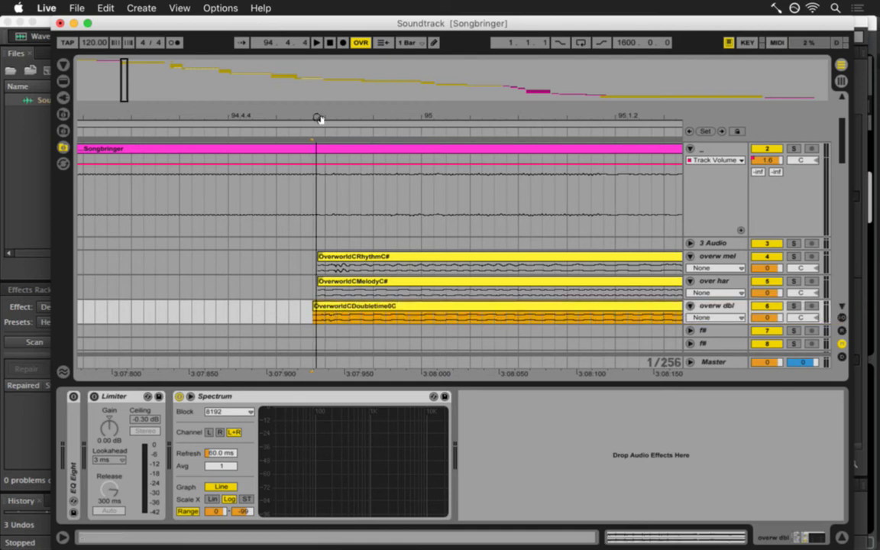
drag(320, 120, 317, 119)
drag(279, 307, 355, 309)
drag(341, 120, 342, 121)
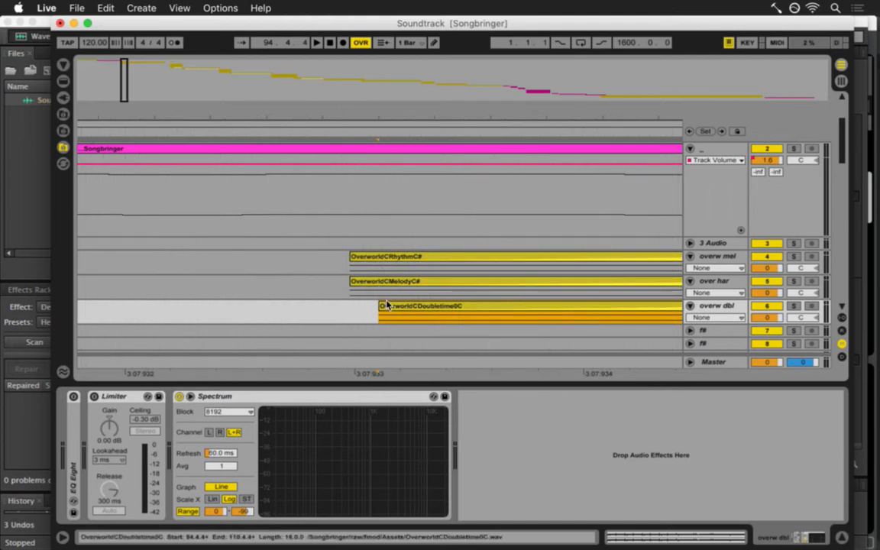
drag(381, 308, 351, 314)
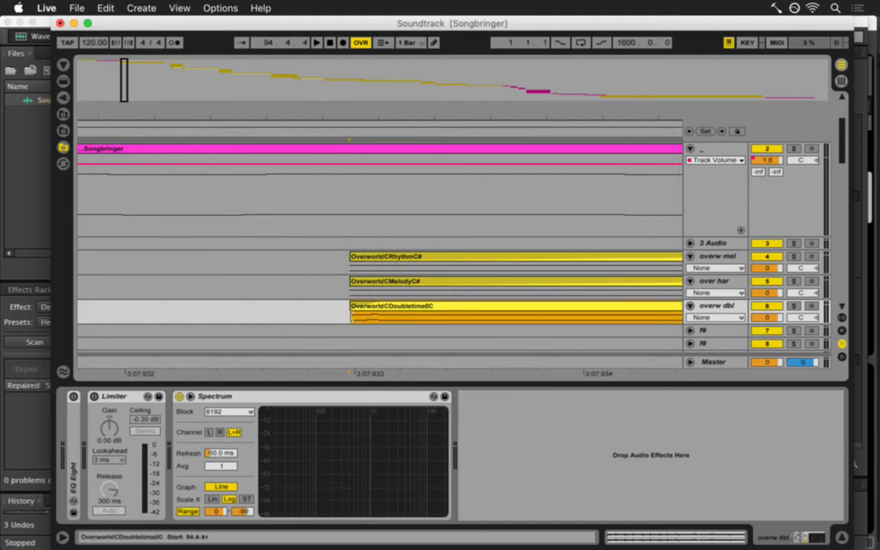
Extend the looped OverworldCDoubletime0C clip on the overw dbl track so it ends at bar 175.
drag(377, 113, 375, 112)
drag(112, 113, 168, 113)
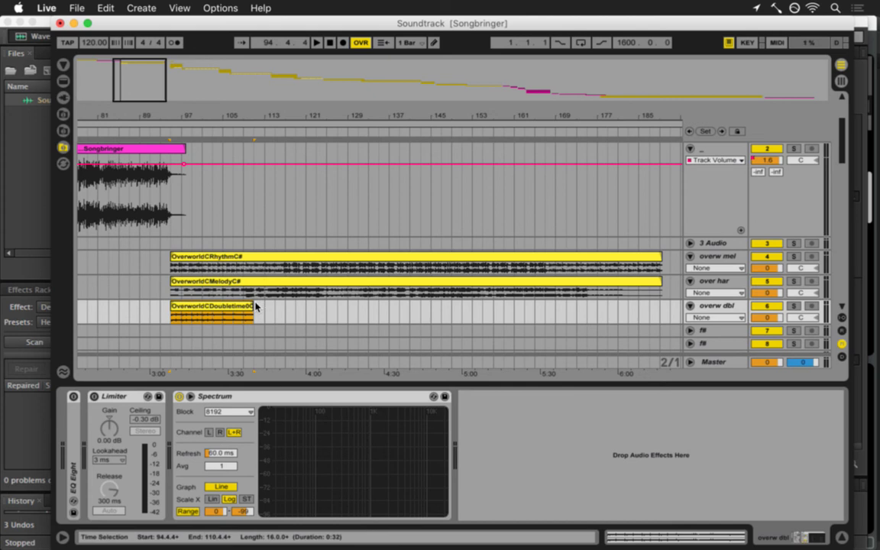
drag(253, 306, 594, 316)
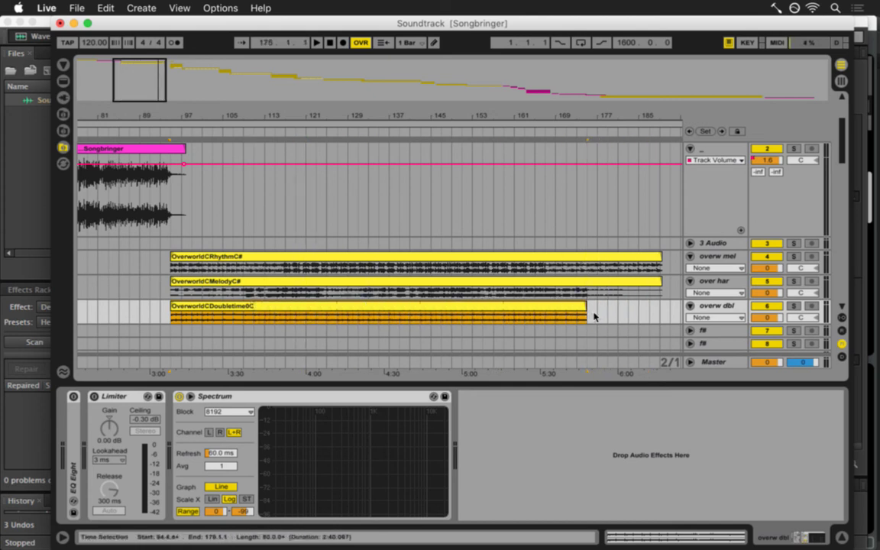
Play the three Overworld clips together from bar 95 to hear their combined levels.
click(172, 319)
key(space)
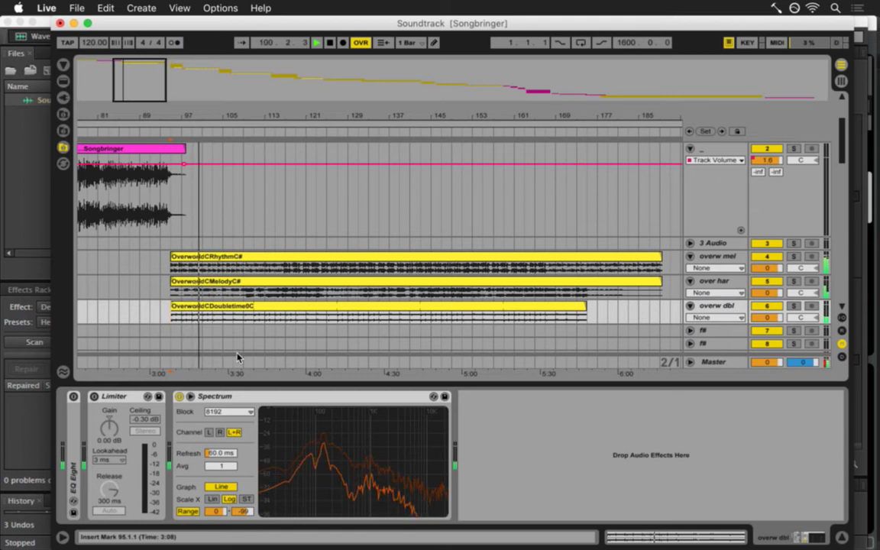
key(space)
Solo the overw dbl track, listen to it from bar 127, and show the browser with the Songbringer assets.
click(794, 306)
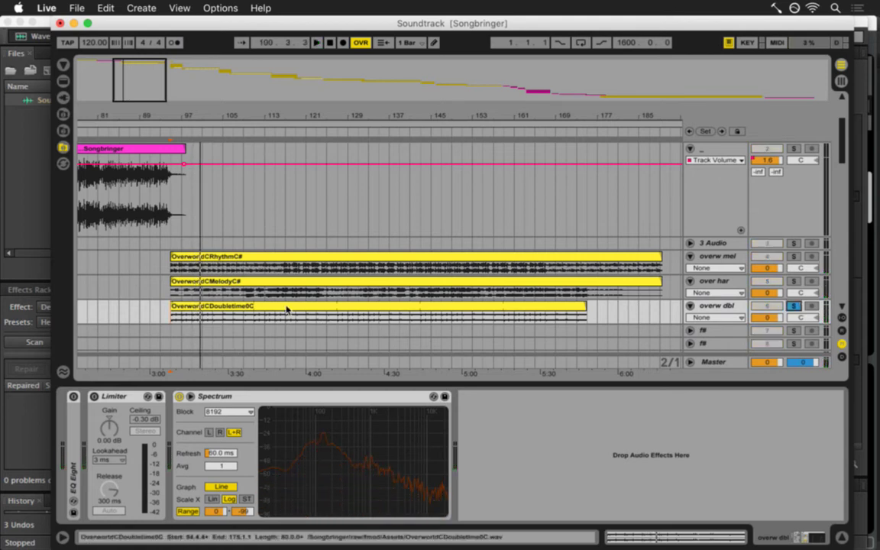
click(338, 317)
key(space)
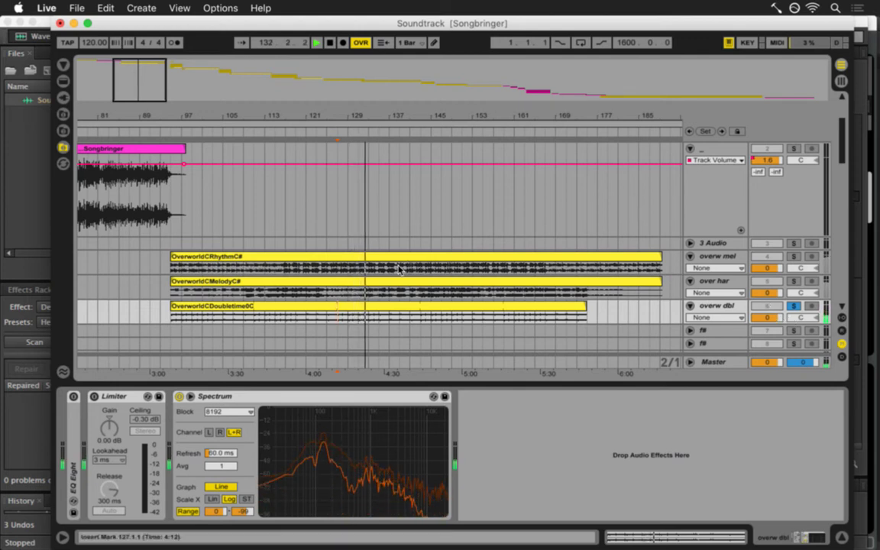
click(64, 66)
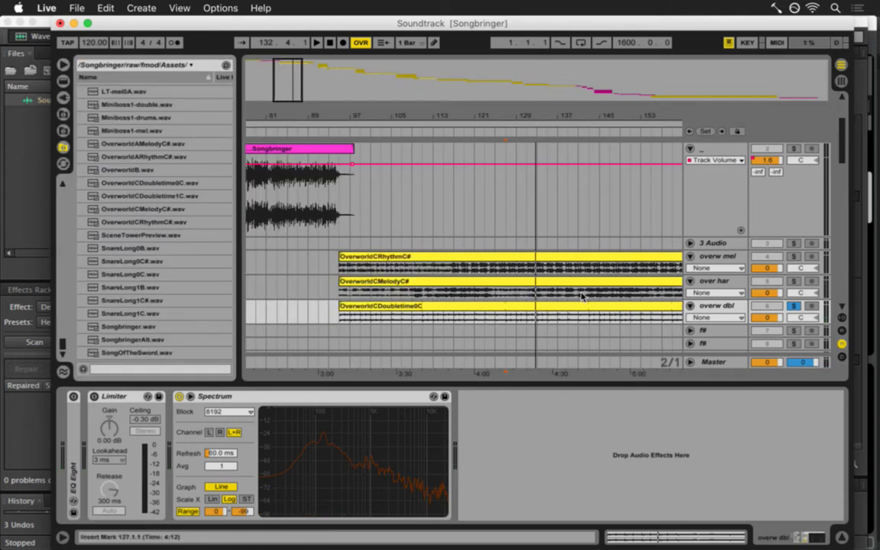
Add over har to the soloed overw dbl track and listen to both from bar 127.
click(794, 282)
click(515, 314)
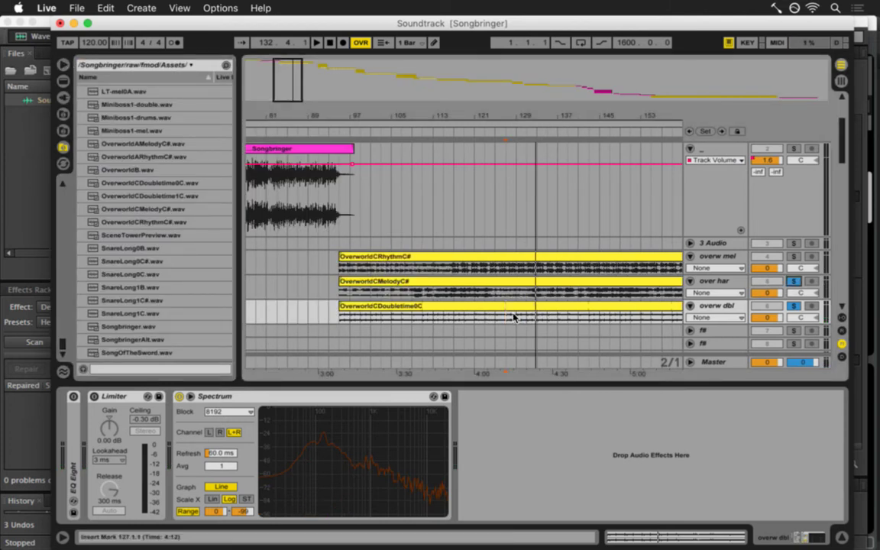
key(space)
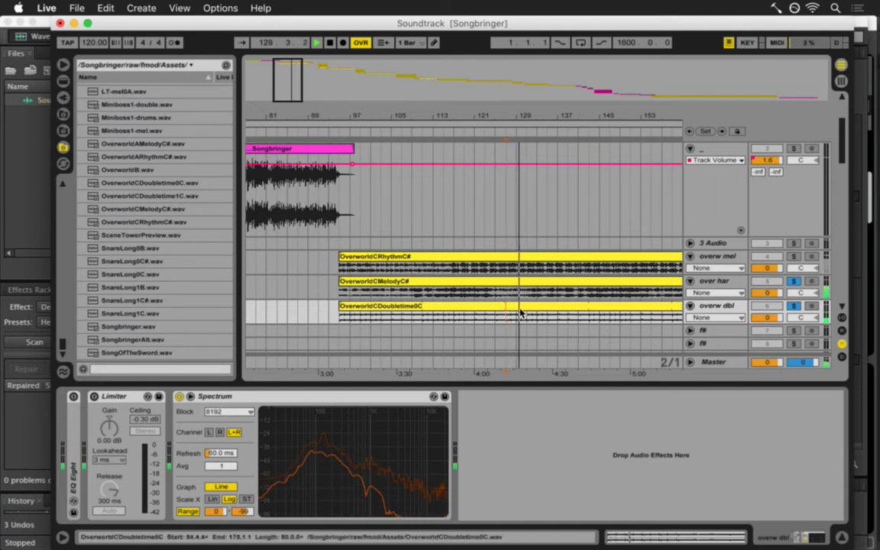
key(space)
Switch the solo to the overw mel track and play it from bar 127.
click(798, 257)
key(space)
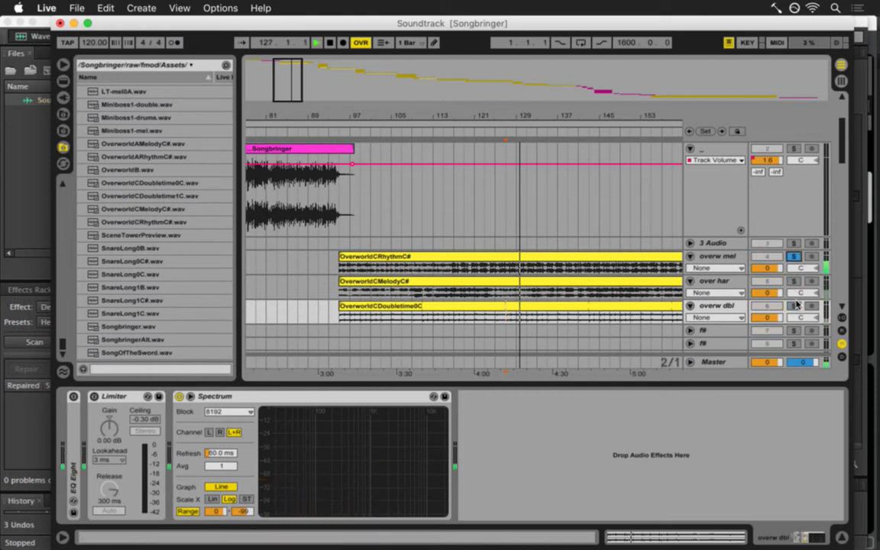
Solo the overw dbl track and rename the OverworldCRhythmC# track overw har and the OverworldCMelodyC# track overw mel.
click(796, 306)
click(721, 257)
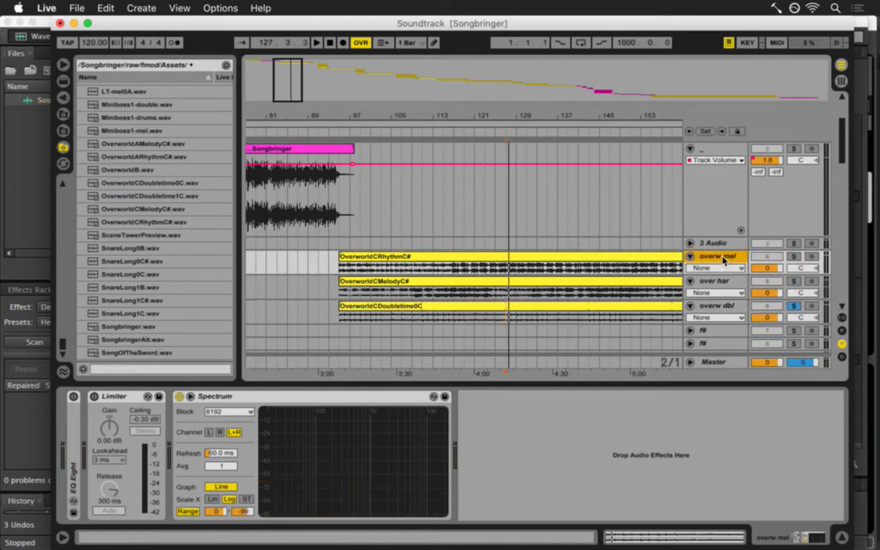
key(super+r)
text(har)
click(738, 282)
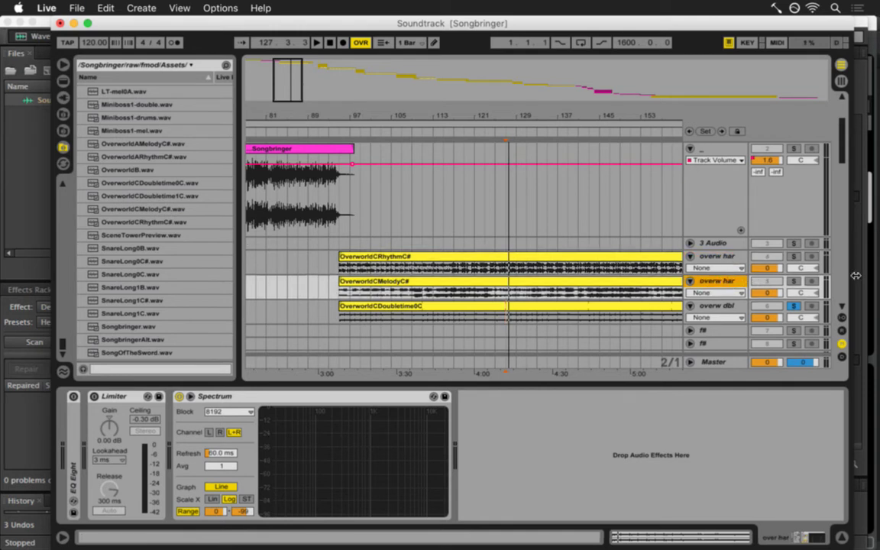
text(overw mel)
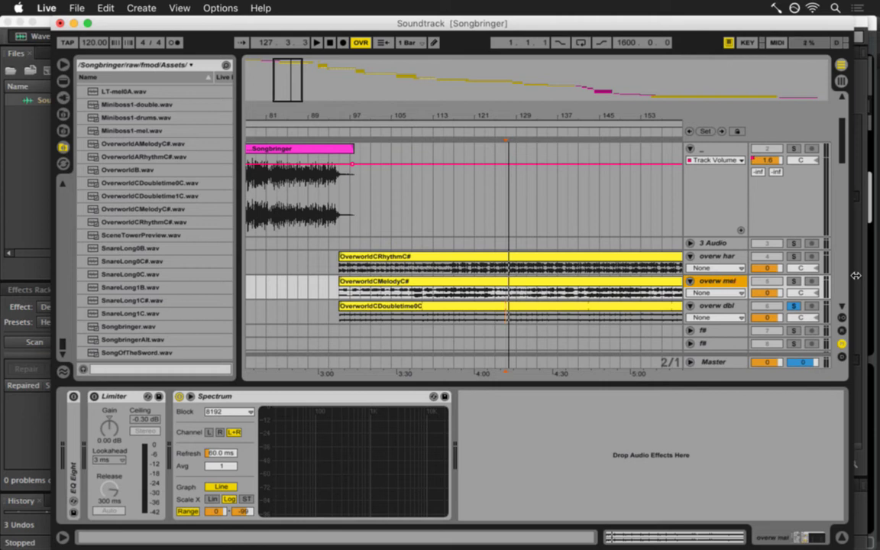
Play the overw mel and overw dbl tracks soloed together to compare them.
key(space)
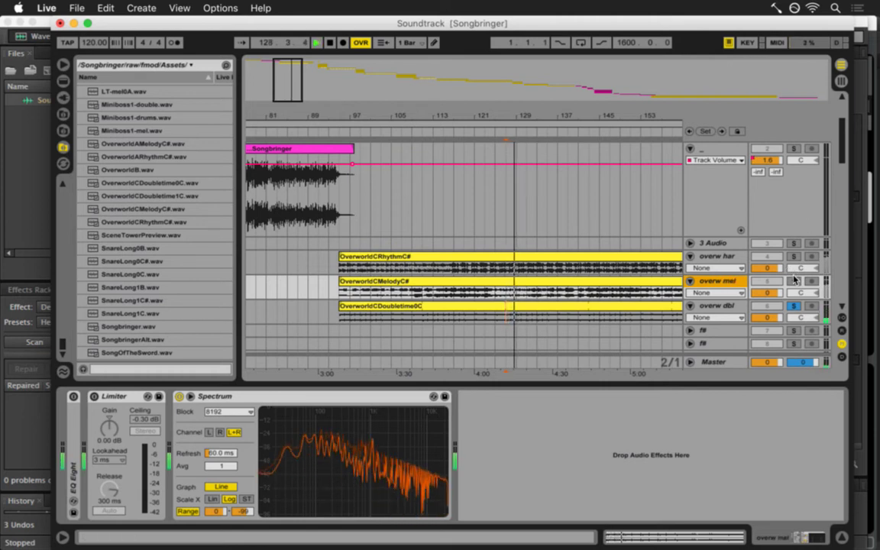
click(793, 281)
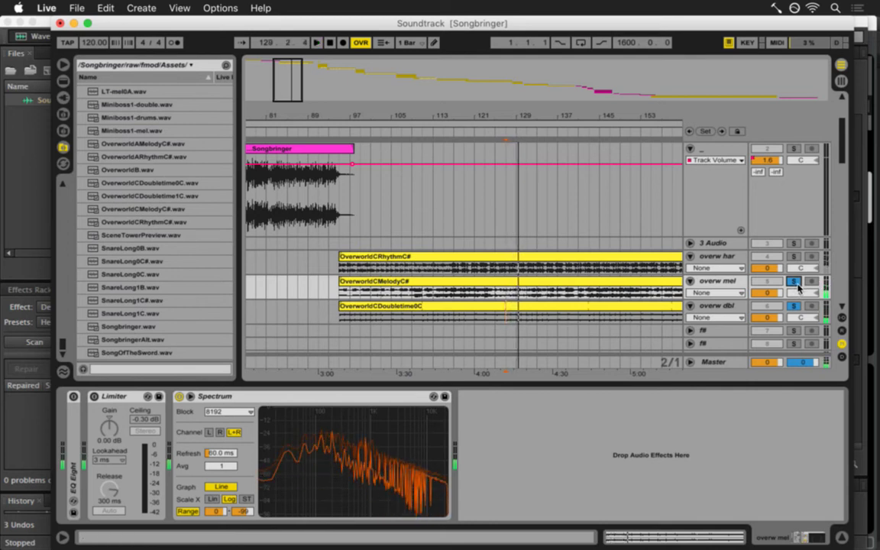
key(space)
Turn off solo on overw mel and move the overw har track below it.
click(795, 282)
drag(716, 256, 721, 293)
click(767, 282)
Solo overw har together with overw dbl and play the two tracks from bar 127.
key(space)
click(792, 282)
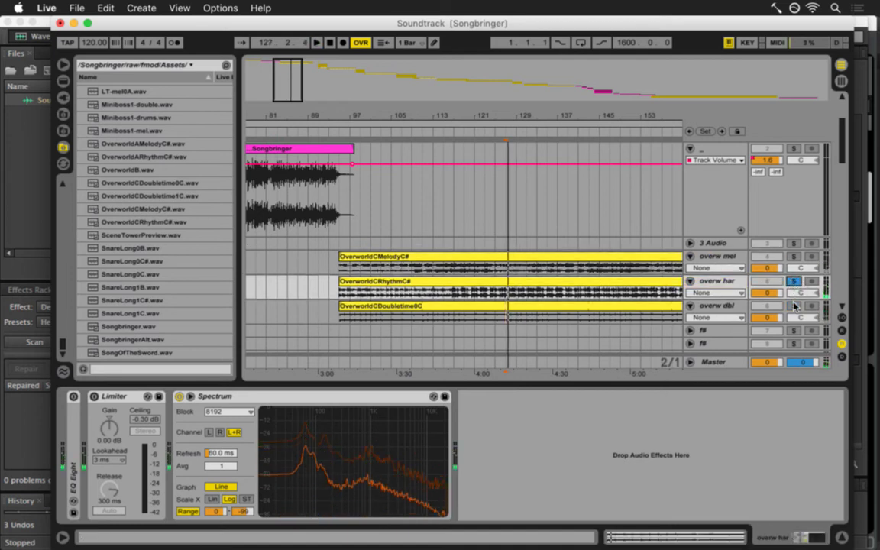
click(794, 306)
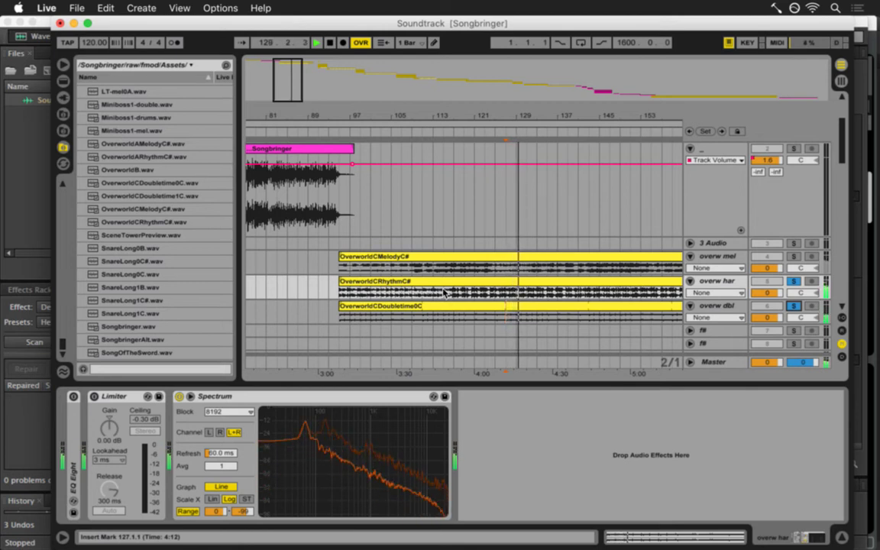
key(space)
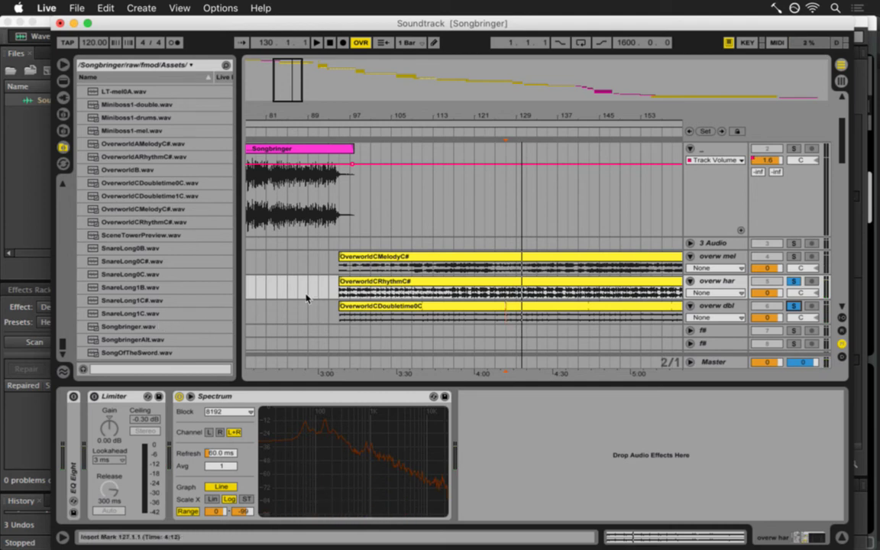
Replace the OverworldCDoubletime0C clip on overw dbl with OverworldCDoubletime1C.wav and play it alongside the rhythm clip.
click(351, 307)
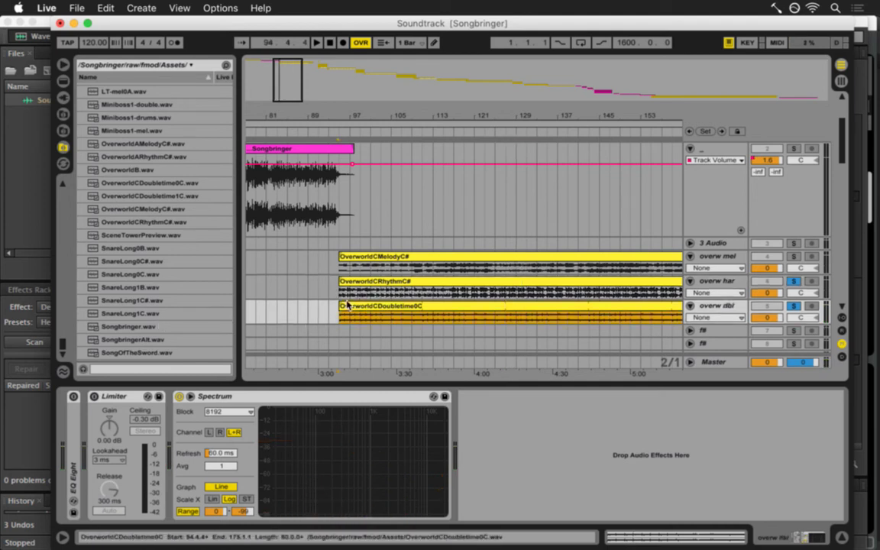
key(Delete)
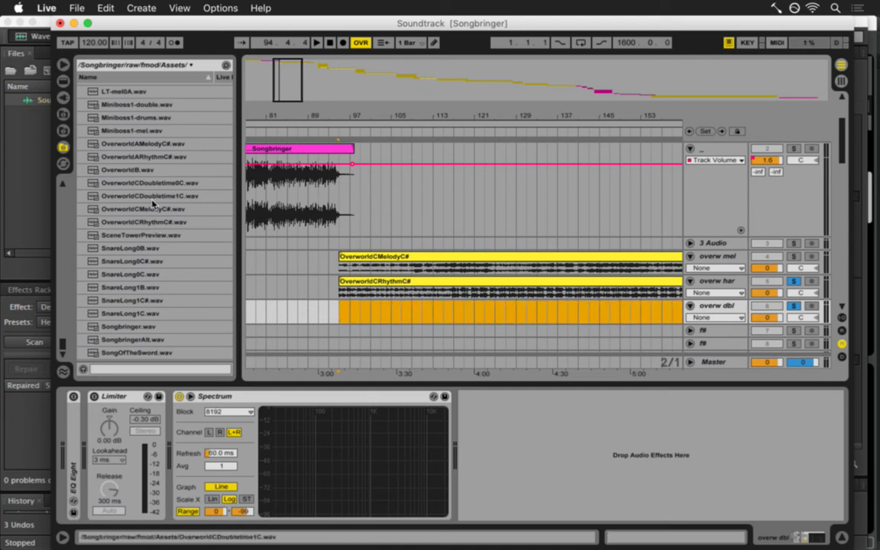
click(137, 196)
drag(137, 195, 353, 311)
key(space)
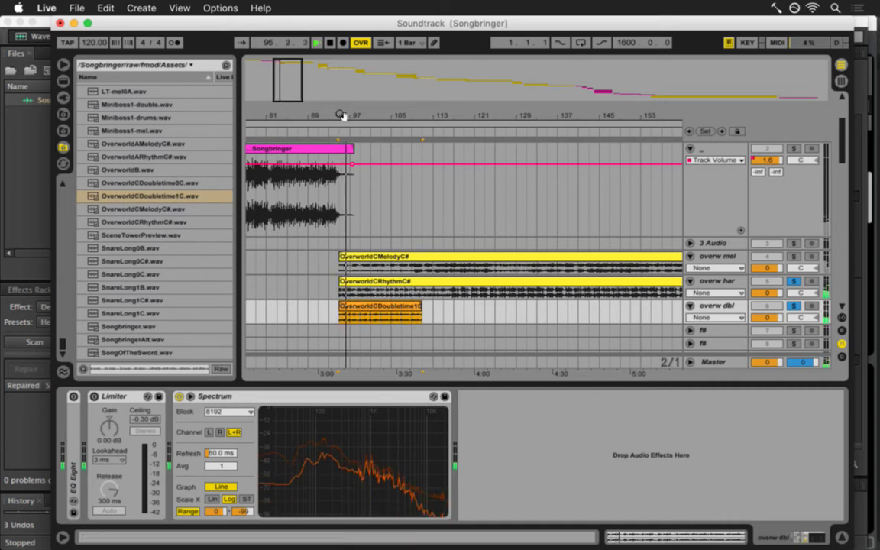
key(space)
drag(341, 115, 347, 116)
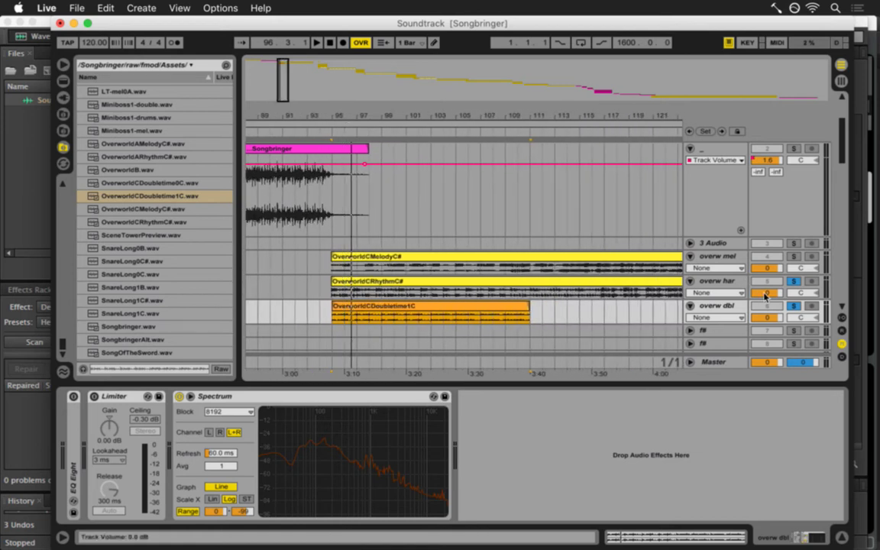
Turn off the track solos and delete the OverworldCDoubletime1C clip from overw dbl.
click(794, 307)
click(398, 307)
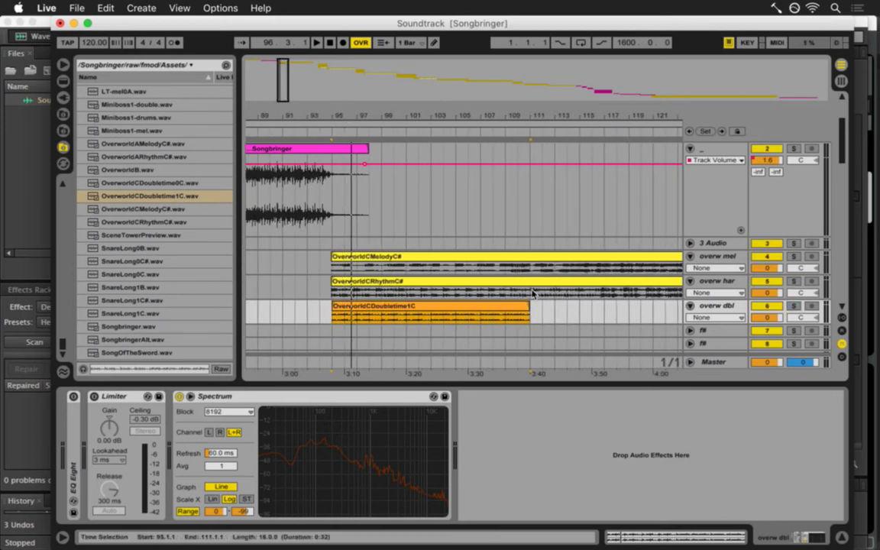
key(Delete)
Copy the OverworldCRhythmC# clip onto the overw dbl track at the same start and play it.
drag(451, 114, 450, 116)
drag(402, 281, 403, 306)
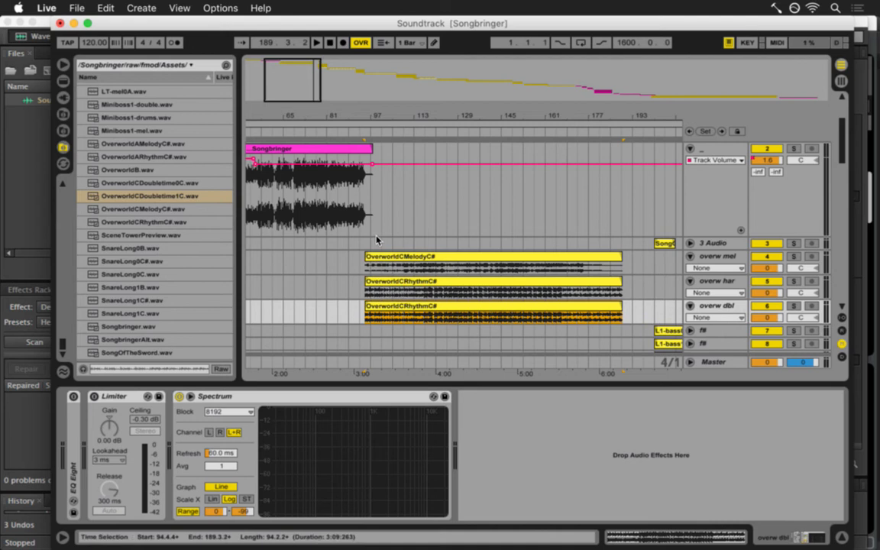
key(space)
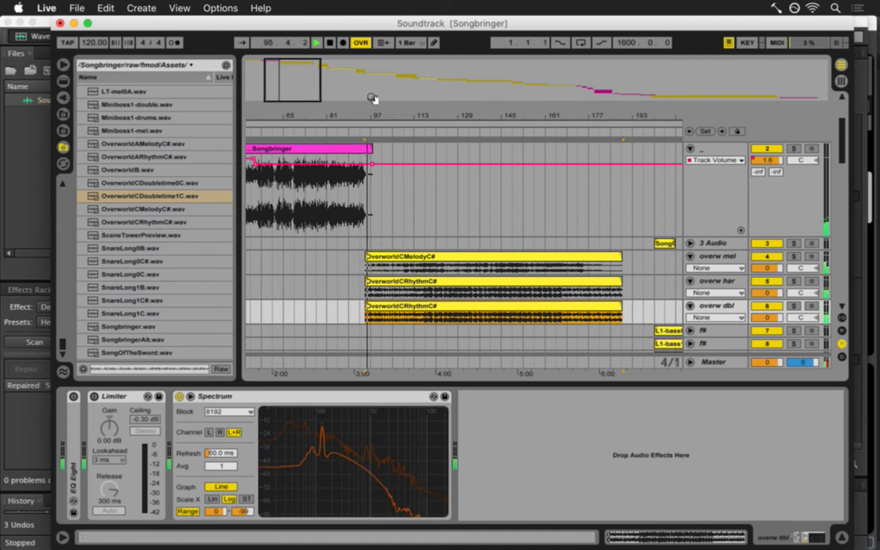
drag(371, 113, 369, 116)
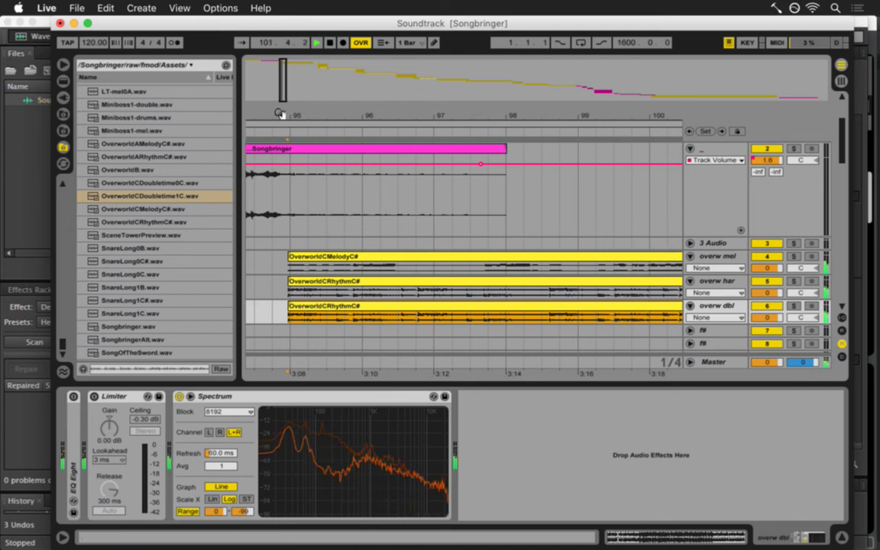
Shift the copied rhythm clip on overw dbl to start at about 95.3 and play the delayed doubling.
drag(280, 113, 281, 142)
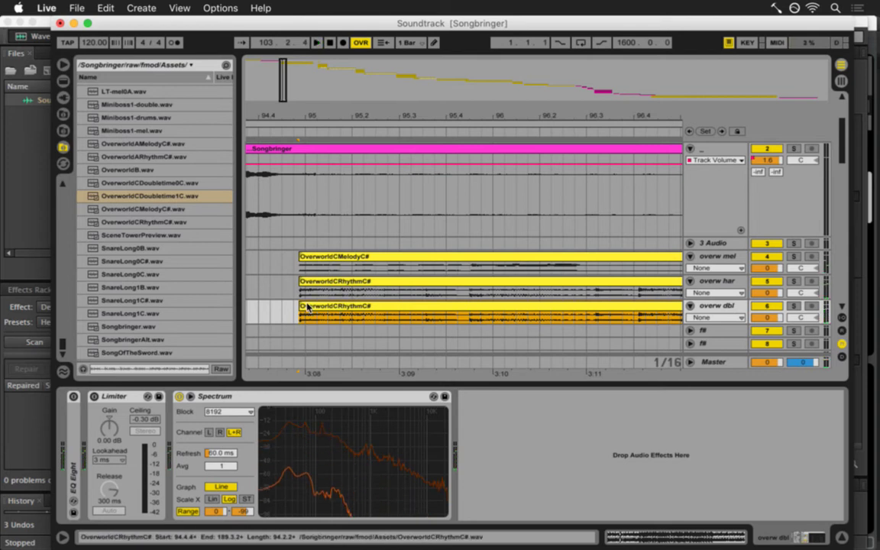
drag(308, 307, 431, 309)
key(space)
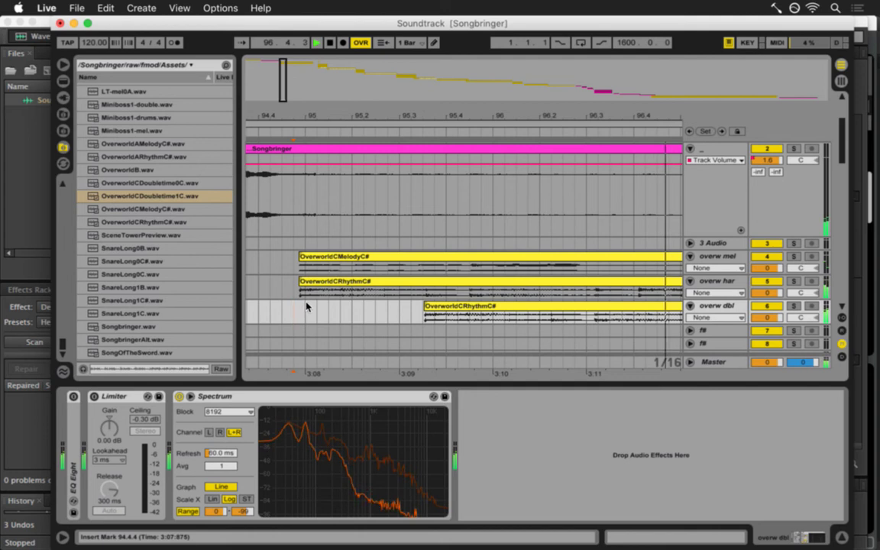
key(space)
Move the copied rhythm clip earlier to start at about 95.1.4 and play it from 94.4.4.
click(419, 307)
drag(418, 307, 338, 307)
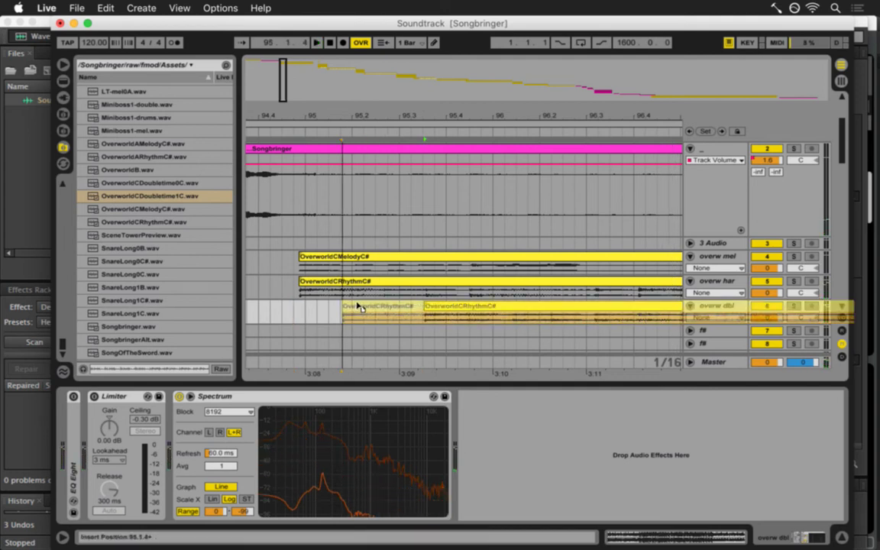
click(319, 304)
key(space)
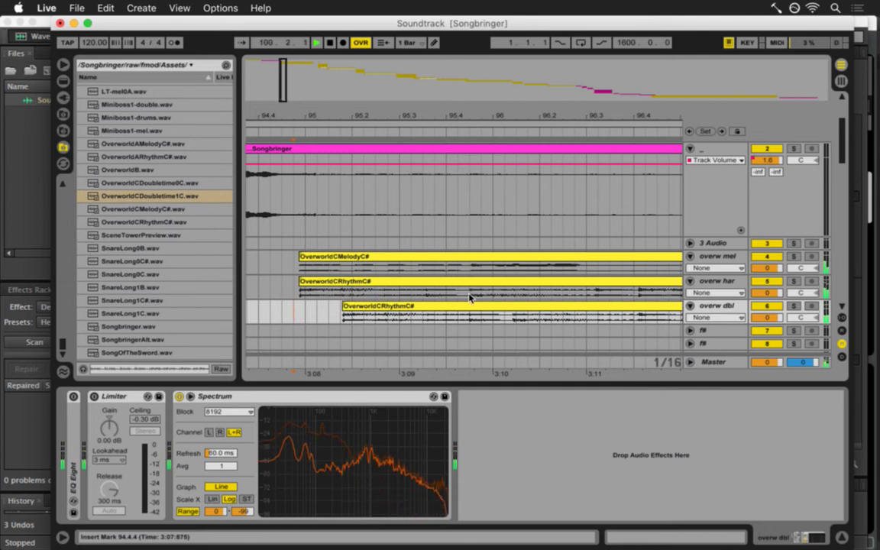
Delete the offset OverworldCRhythmC# copy from the overw dbl track.
click(443, 310)
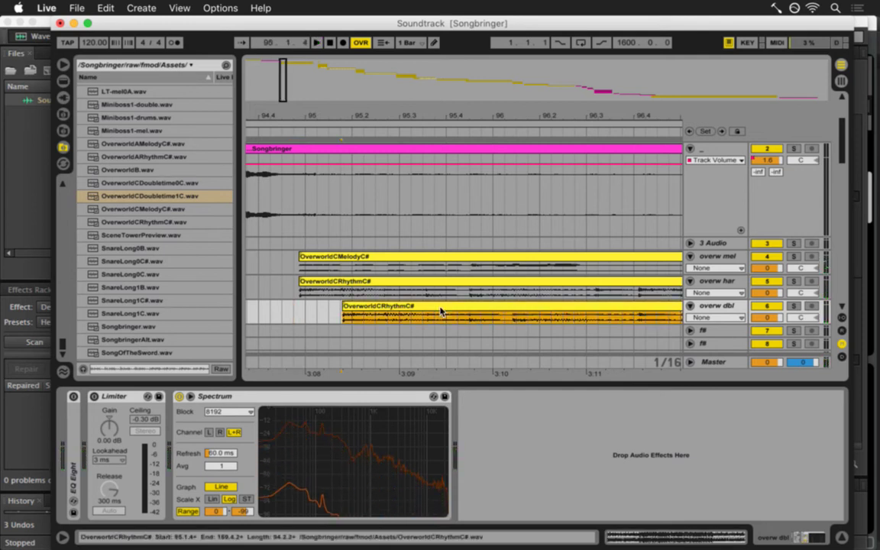
key(Delete)
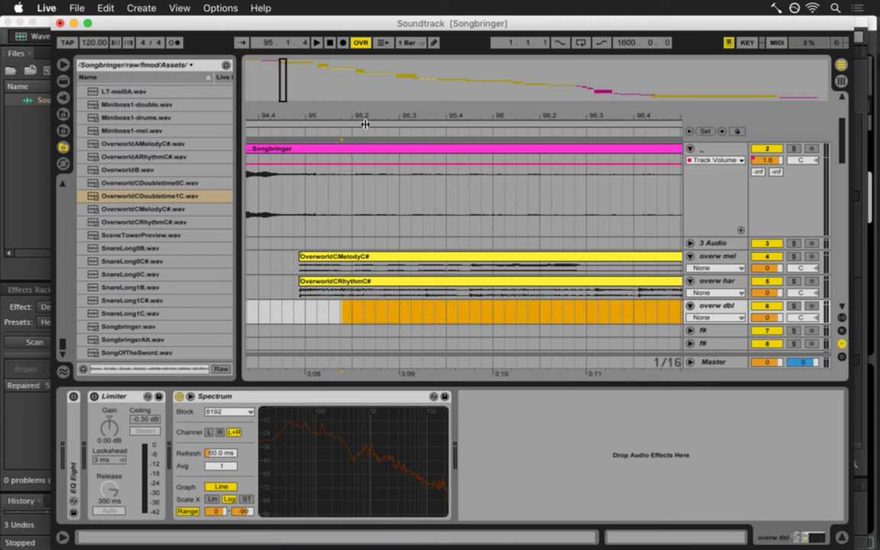
drag(363, 120, 339, 111)
click(439, 291)
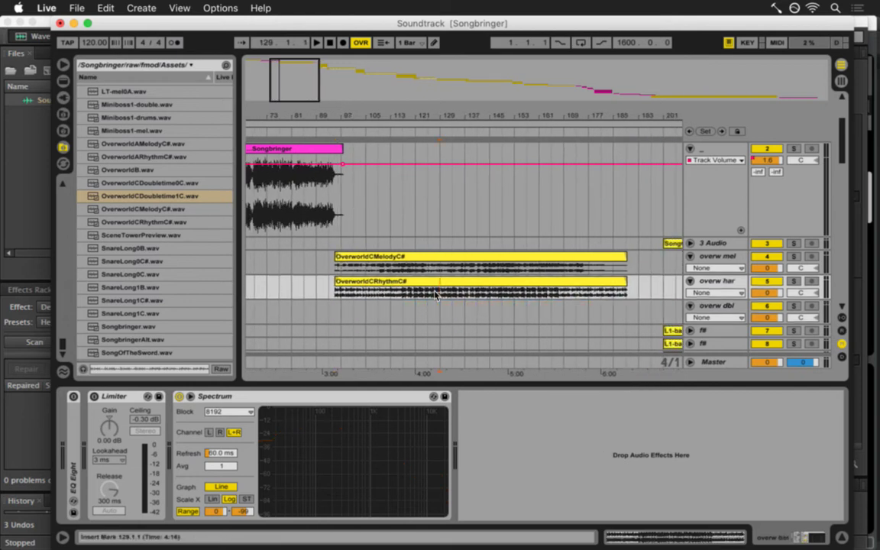
Save the set and enlarge the arrangement view by hiding the browser and folding the Songbringer track.
key(super+s)
click(70, 65)
click(64, 66)
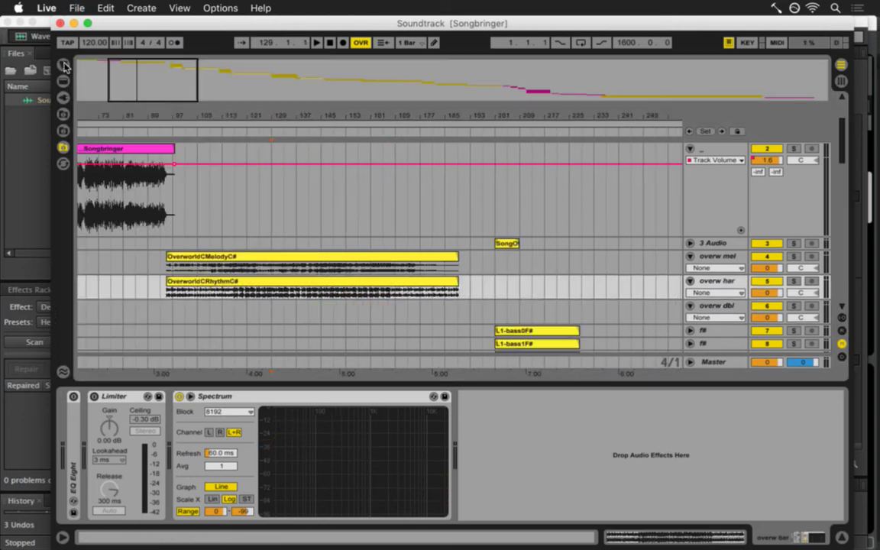
drag(452, 114, 395, 112)
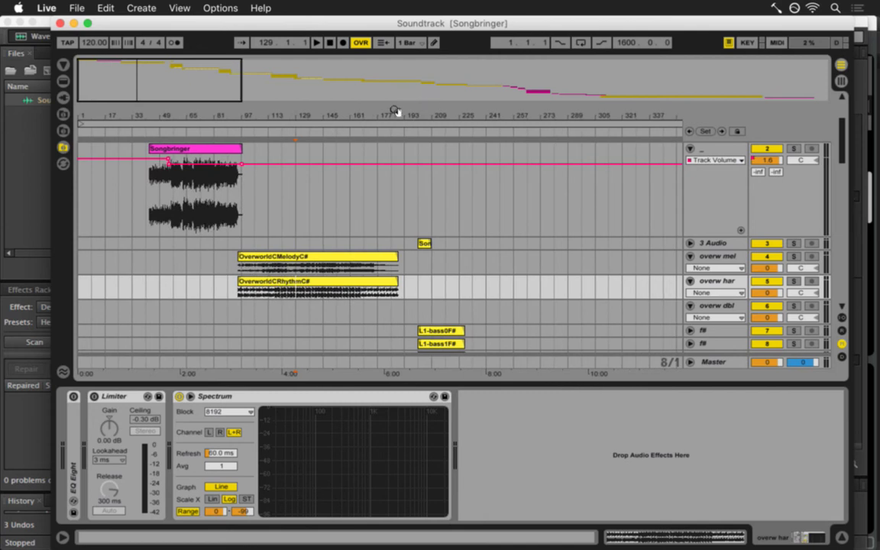
click(689, 148)
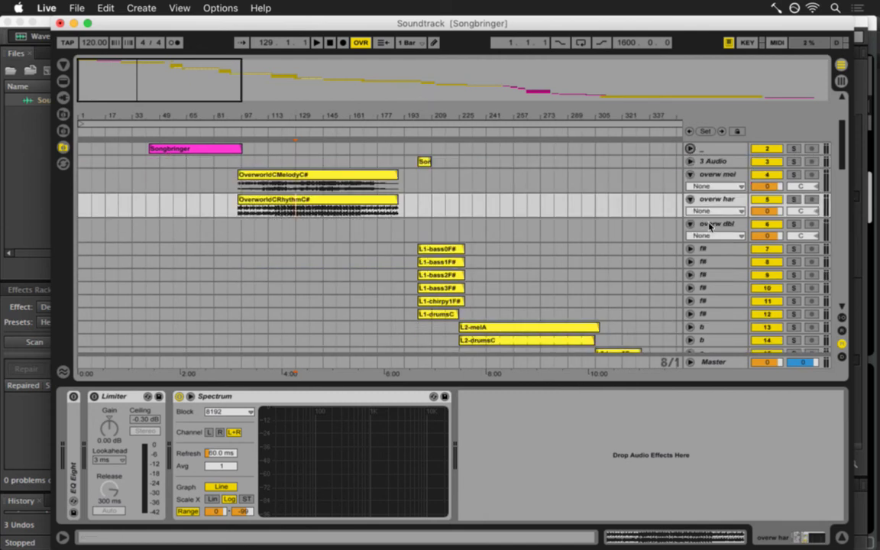
Play the arrangement around the end of the overworld melody and rhythm clips.
click(417, 225)
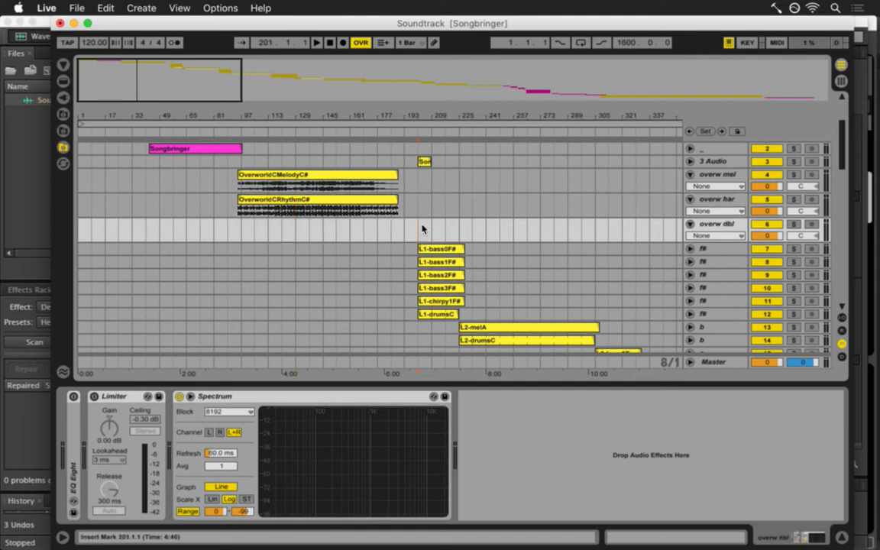
key(space)
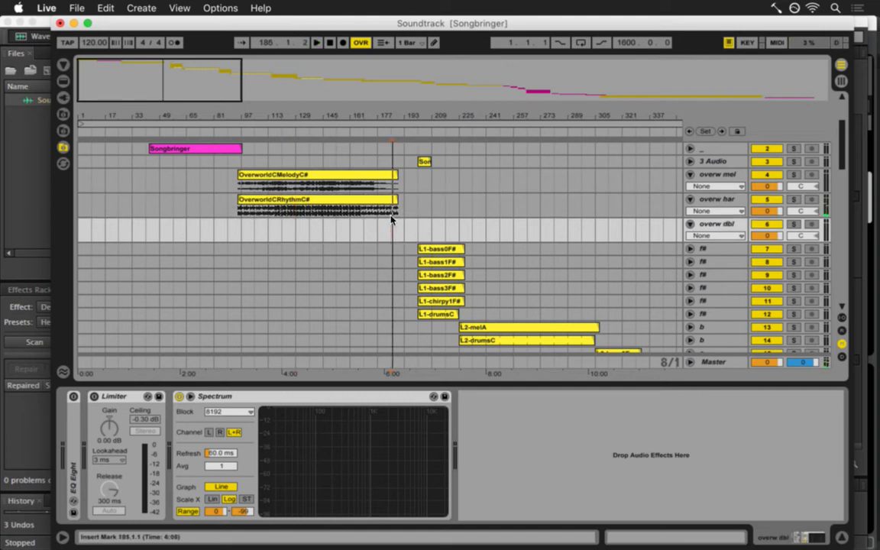
Play the overworld clips from their start in the Session View mixer and lower the overw har volume to -1.2 dB.
click(239, 215)
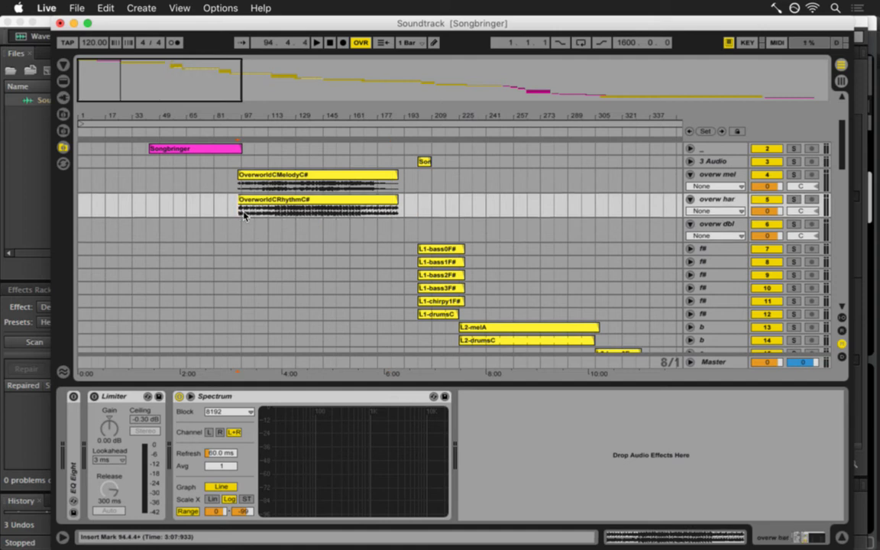
key(Tab)
key(space)
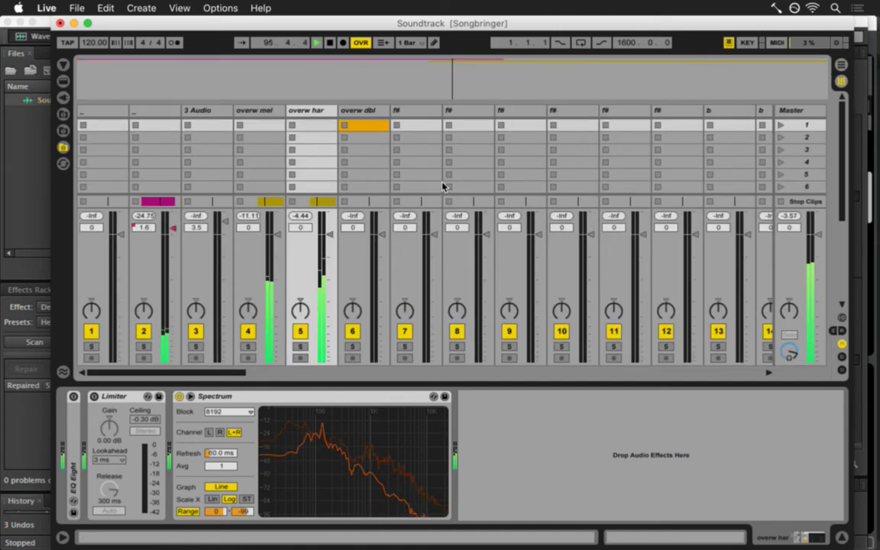
click(300, 215)
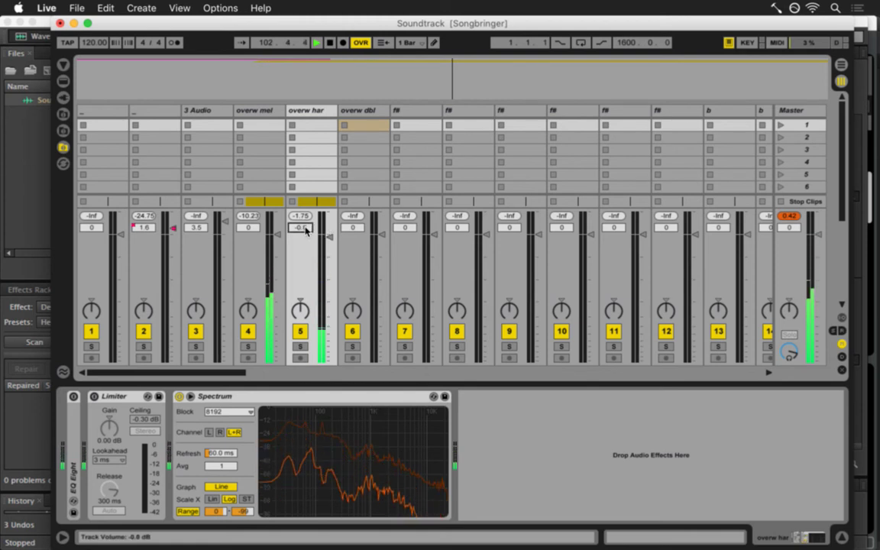
drag(306, 232, 305, 232)
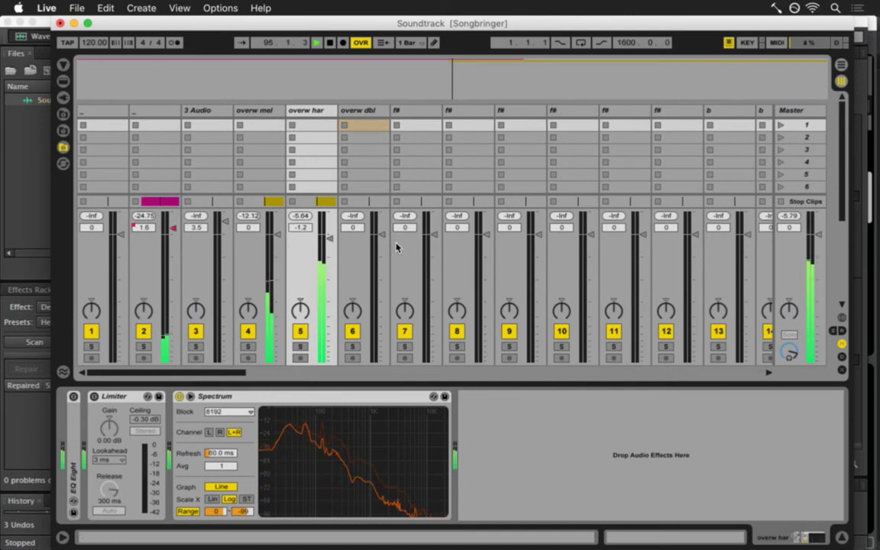
Play the overworld section from bar 121, reset the overw har peak level and set its volume to -1.6 dB.
key(Tab)
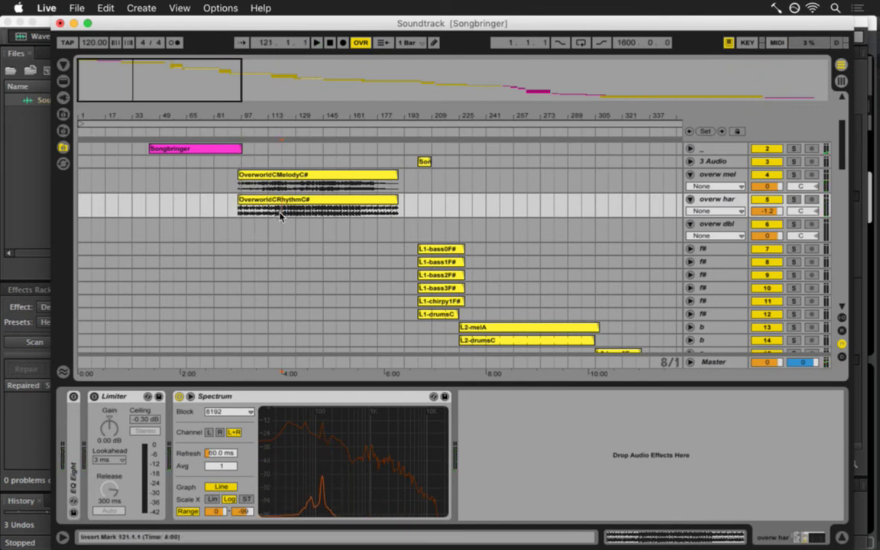
key(Tab)
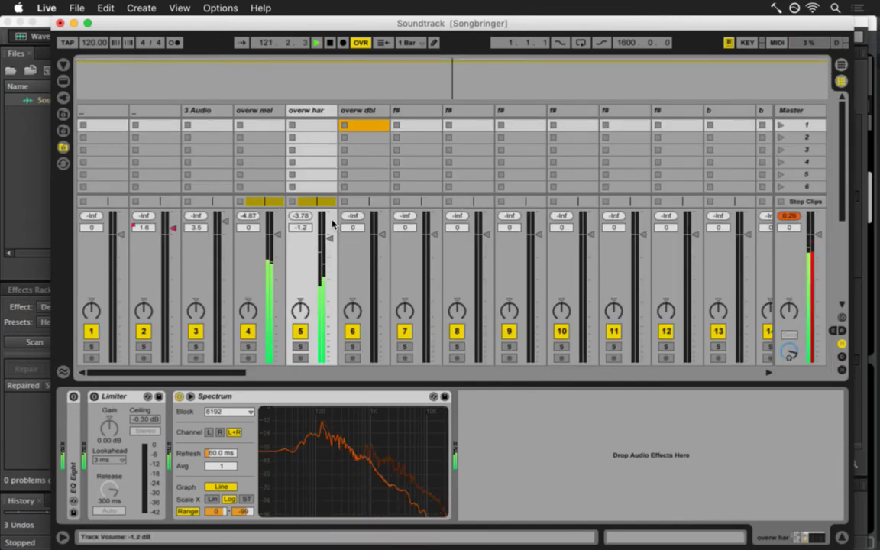
click(302, 216)
click(304, 218)
drag(306, 229, 306, 231)
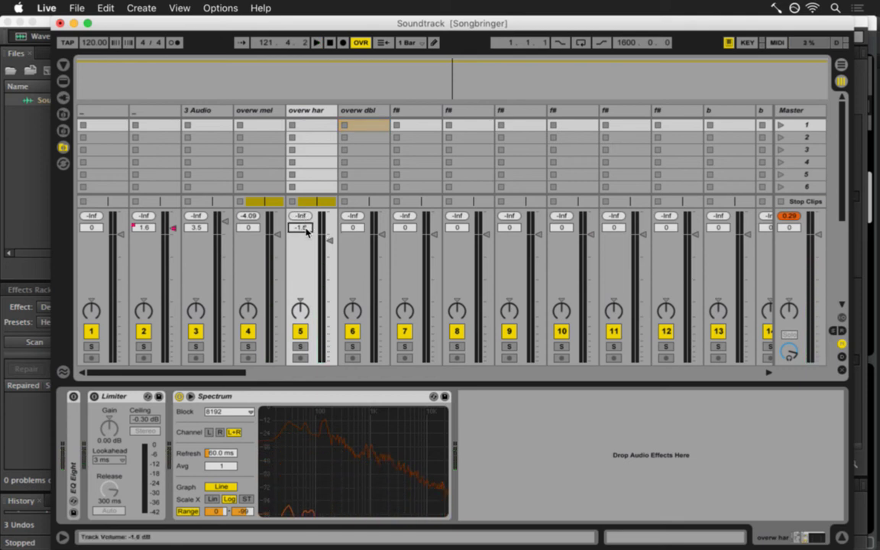
Play the overworld section on from bar 121, lower the overw har volume to -2.2 dB and reset the master peak level.
key(space)
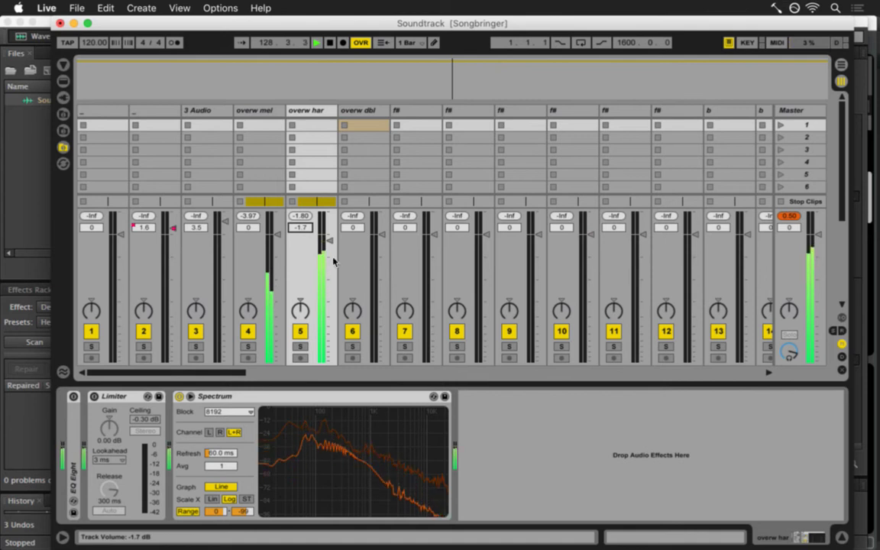
scroll(304, 231, down, 2)
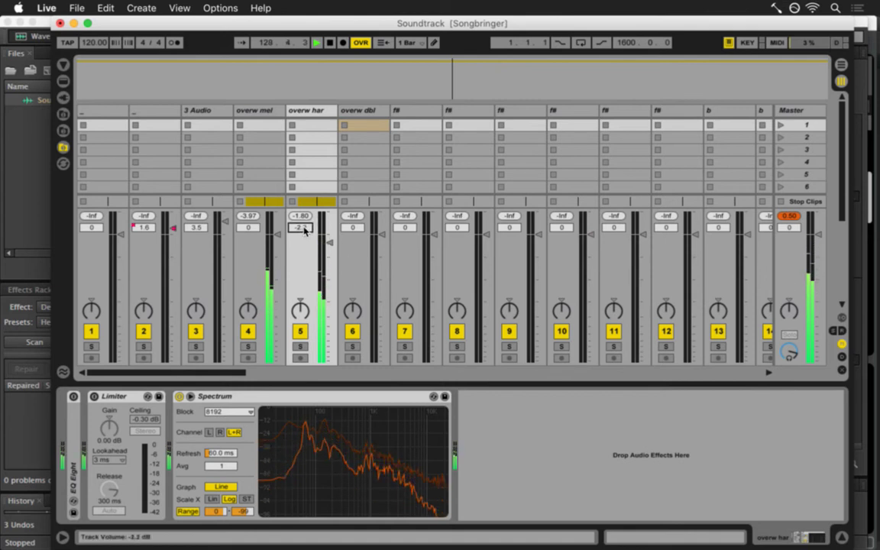
click(789, 218)
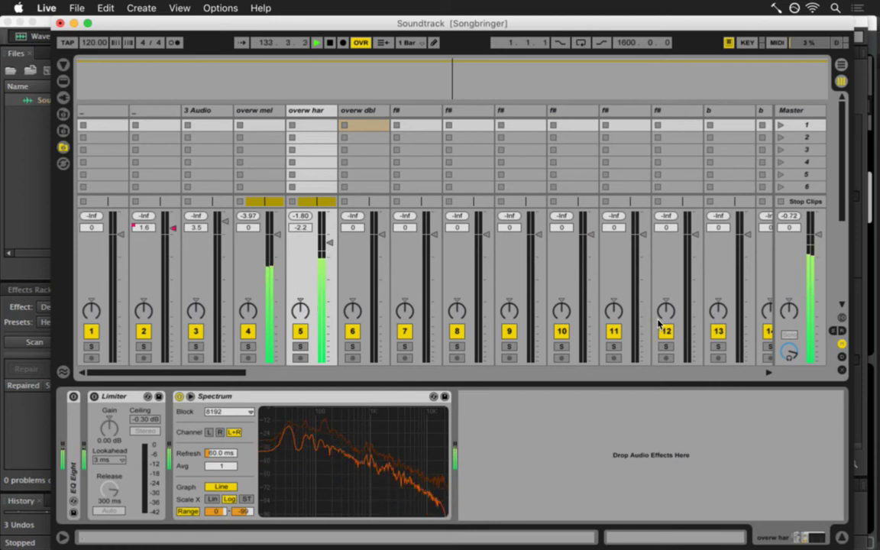
key(Tab)
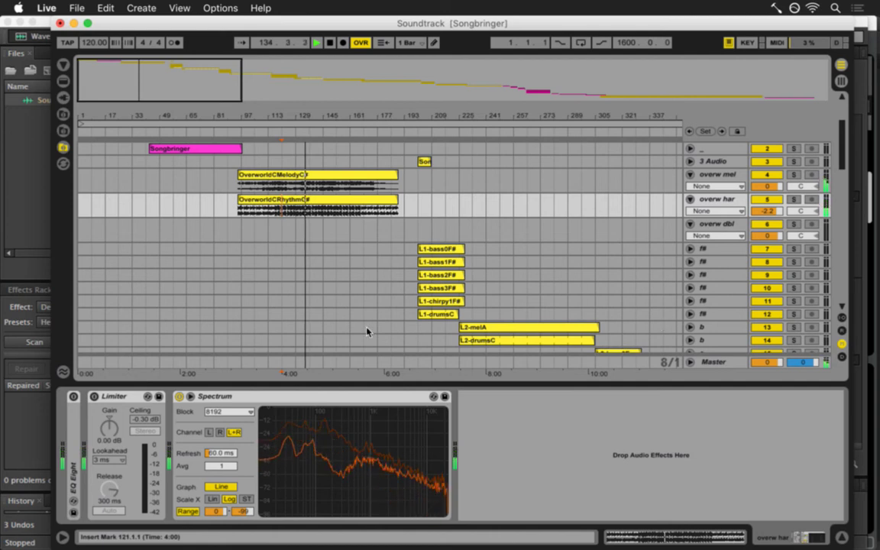
key(Tab)
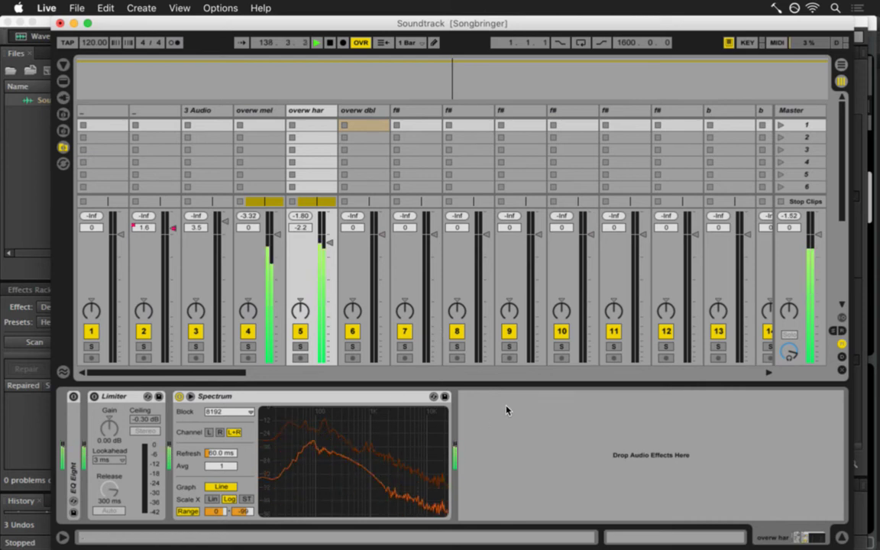
click(788, 216)
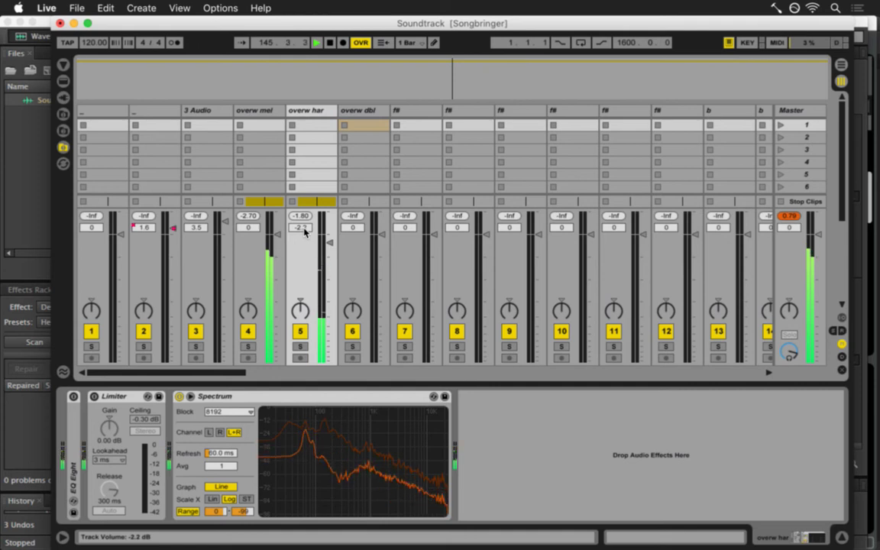
Reset the overw har volume to 0 dB and enable its Limiter with a -0.10 dB ceiling and -2.20 dB gain.
key(space)
key(Tab)
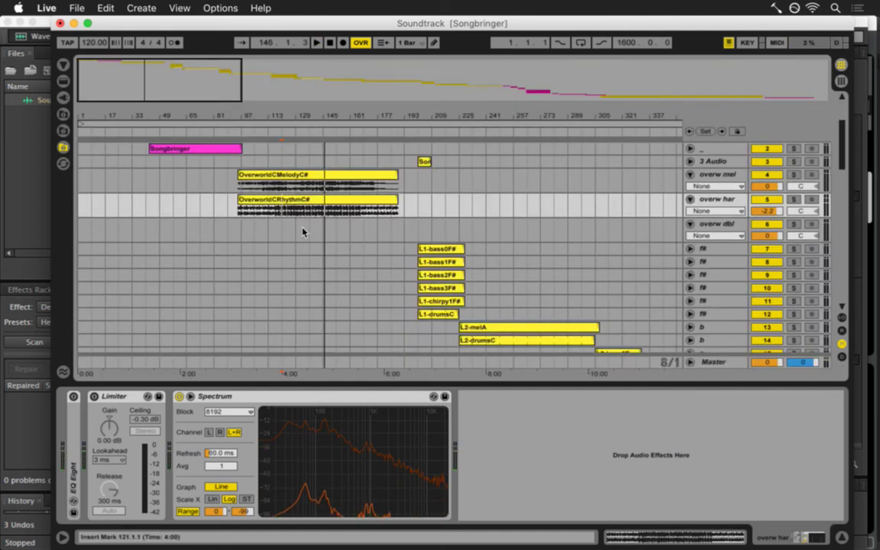
click(321, 212)
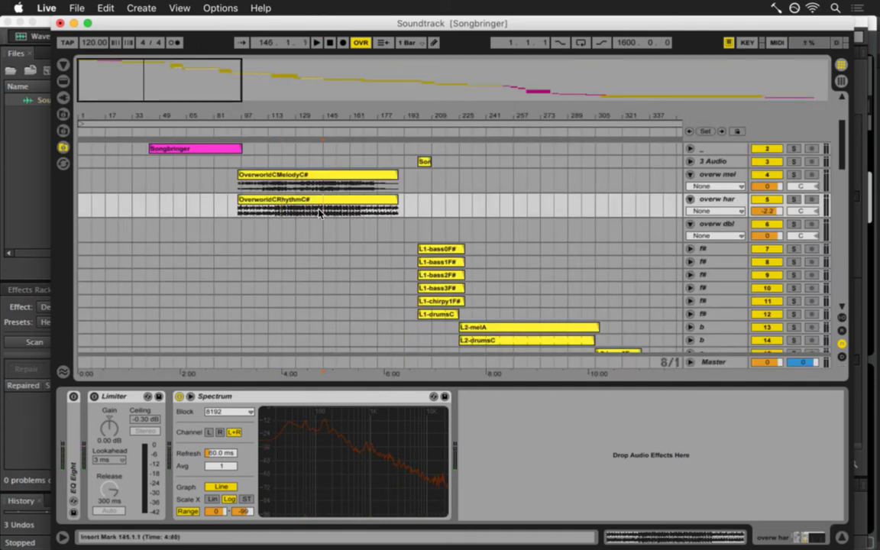
key(Tab)
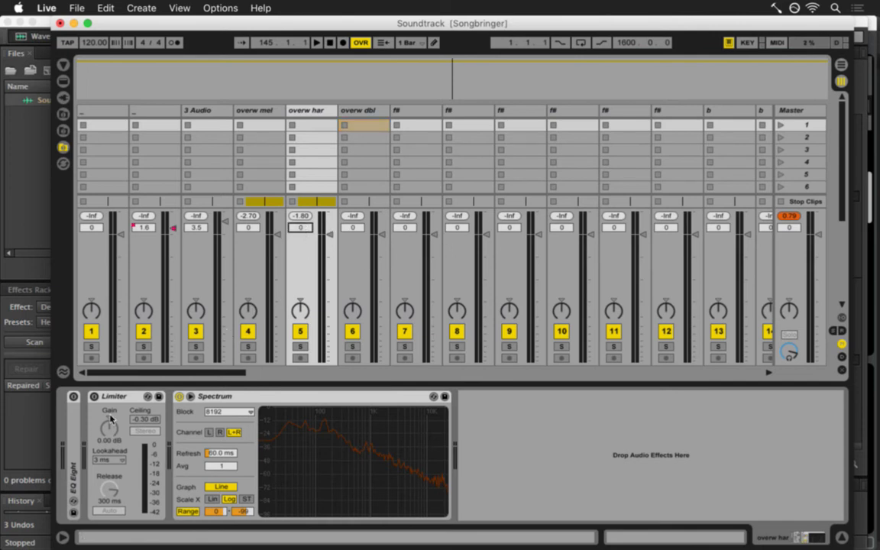
click(94, 396)
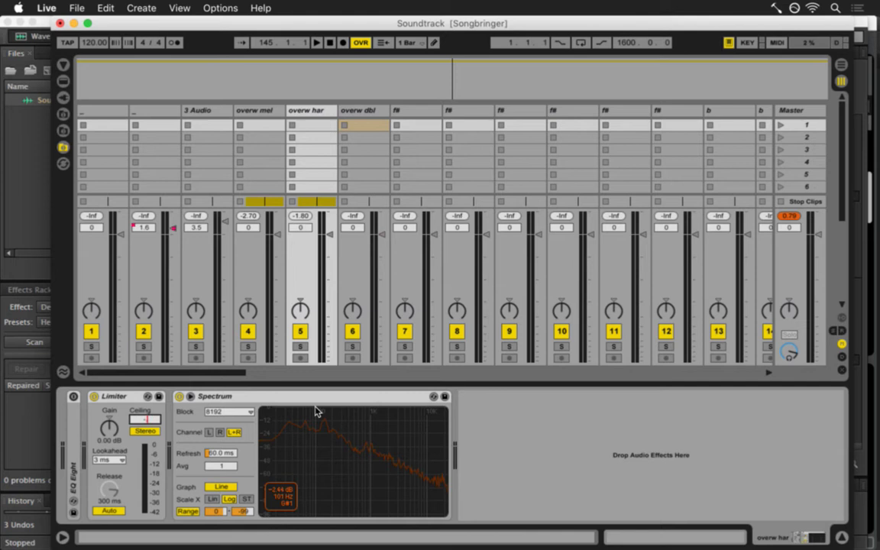
key(Return)
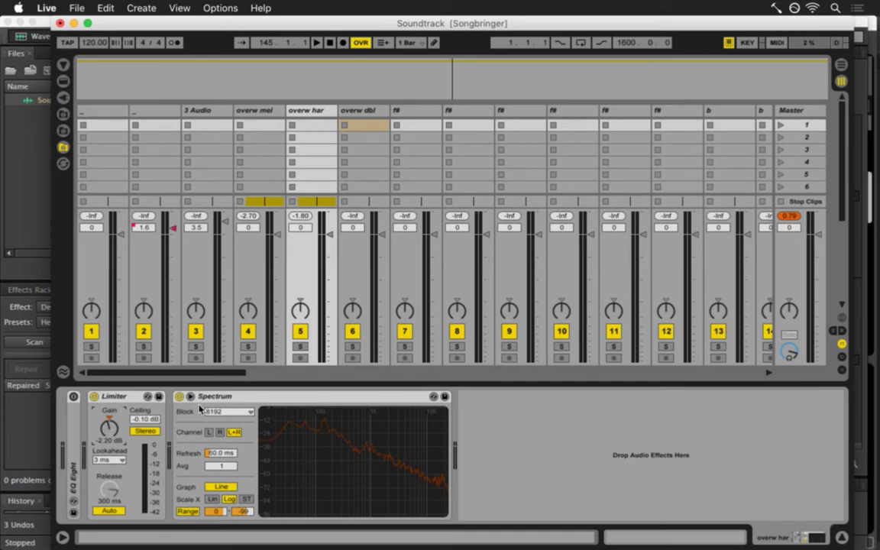
click(313, 111)
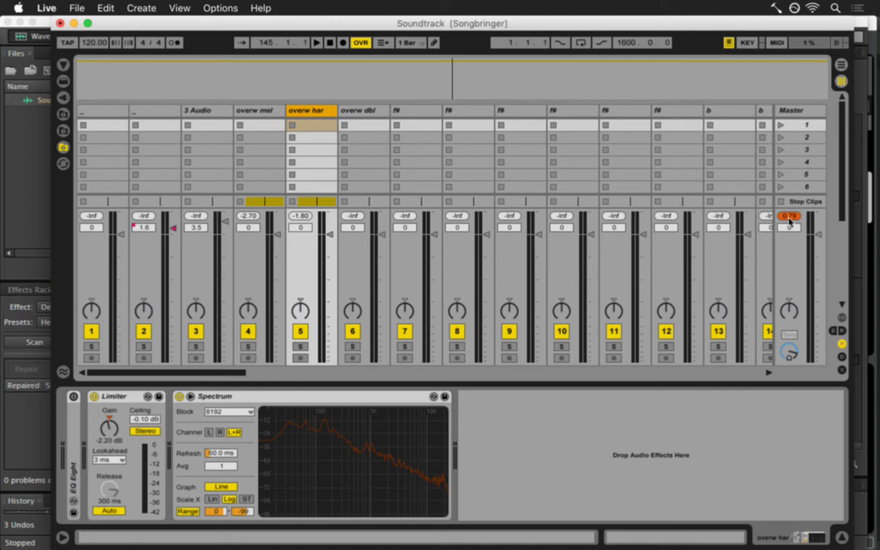
Save the set and play the overworld section from bar 145 in the mixer, resetting the master peak level.
click(789, 217)
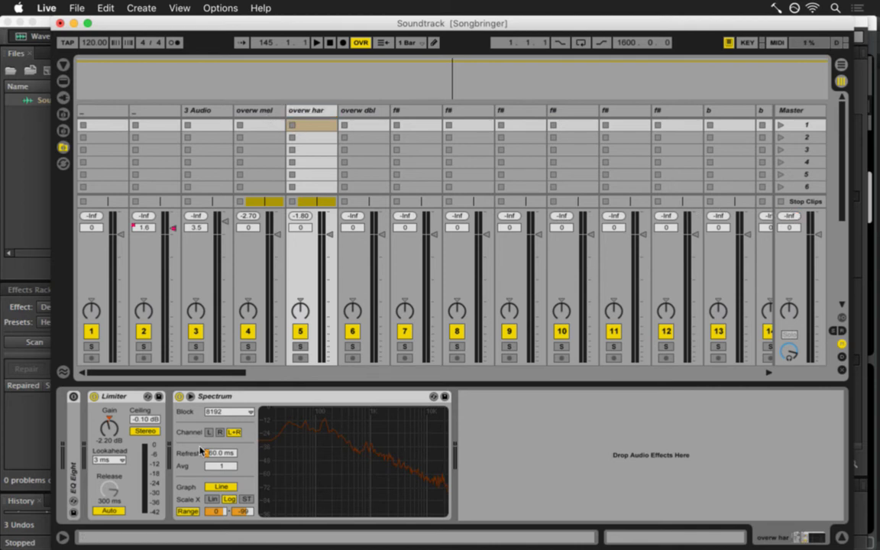
key(super+s)
key(Tab)
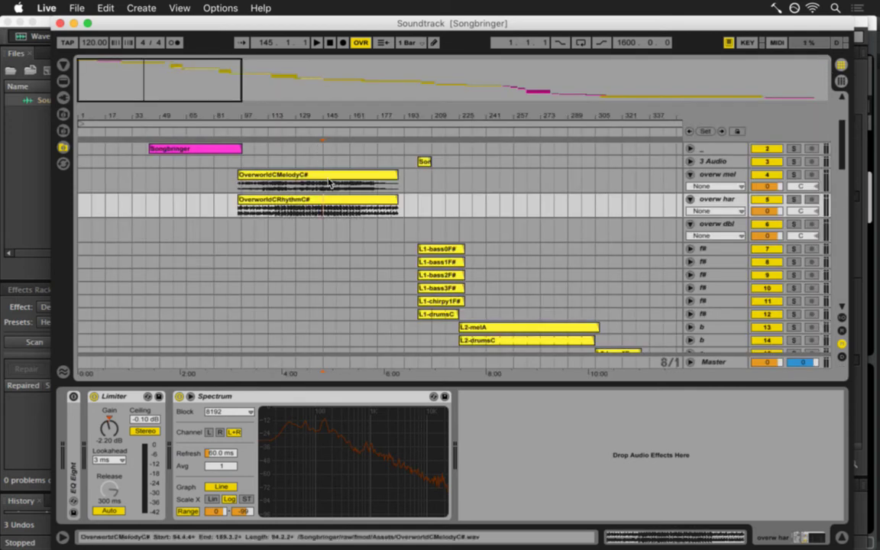
key(space)
key(Tab)
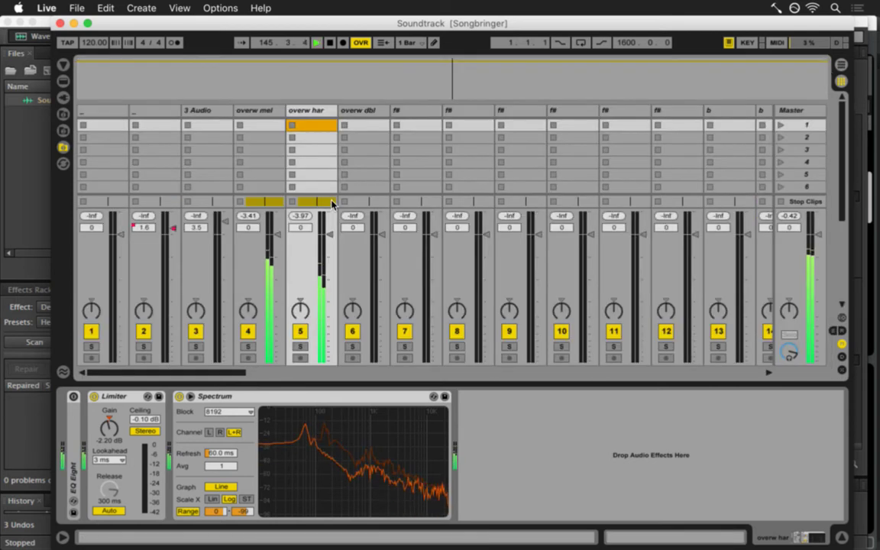
click(794, 219)
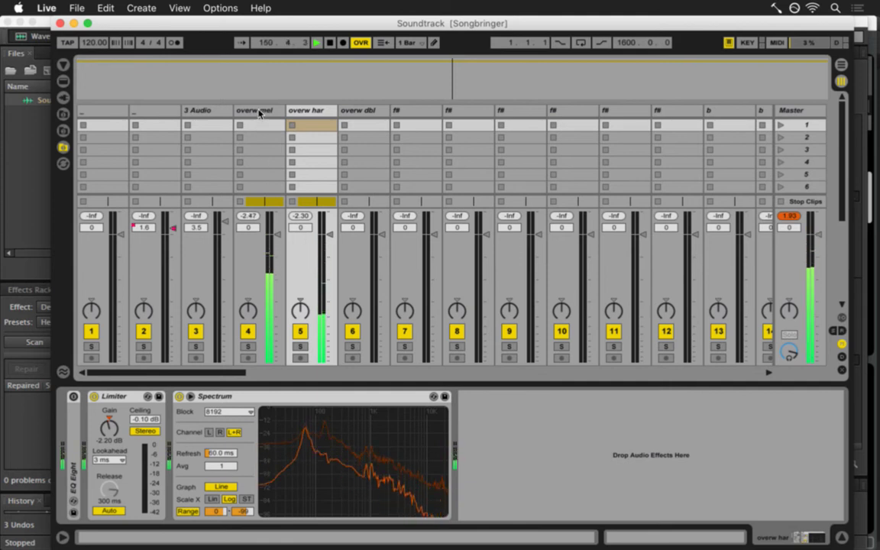
Set the overw har volume to -2.2 dB during playback from bar 145 and clear the master peak level.
click(303, 227)
key(Down)
key(Down)
key(Down)
key(Down)
key(Down)
drag(303, 229, 303, 228)
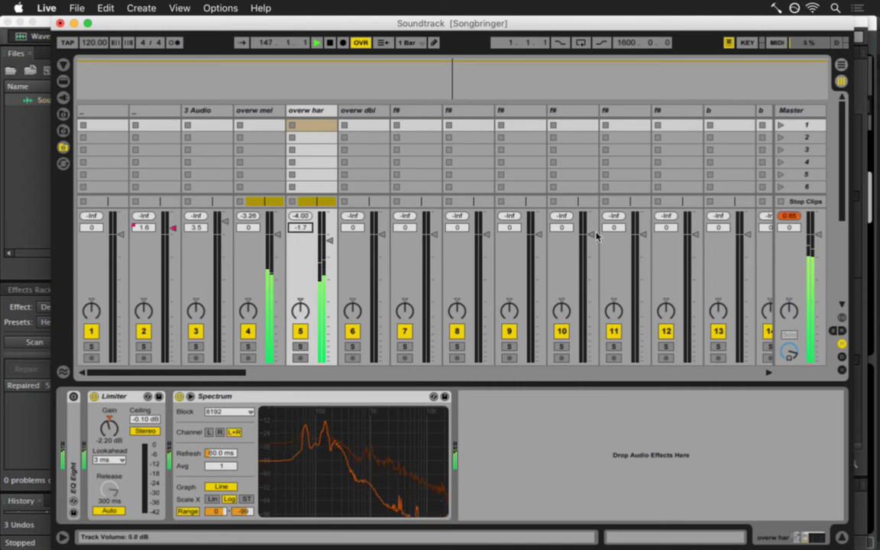
drag(306, 227, 305, 231)
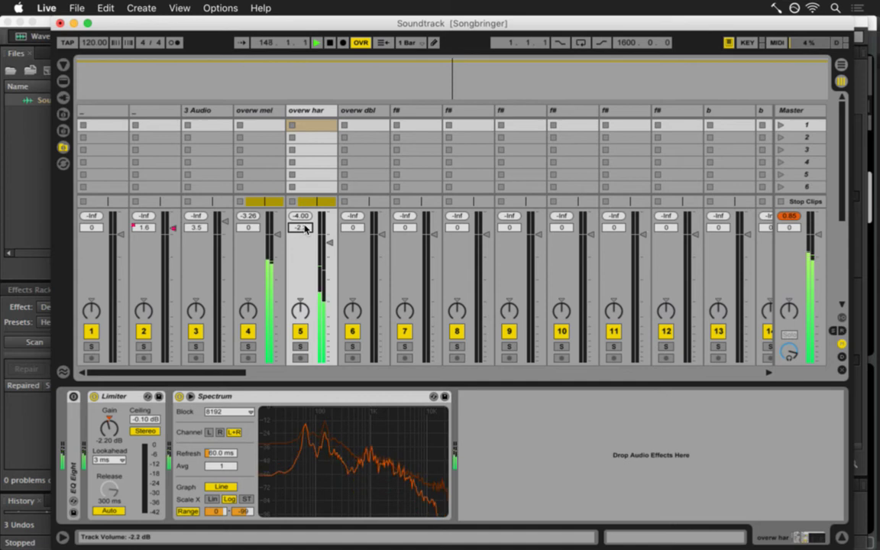
click(783, 217)
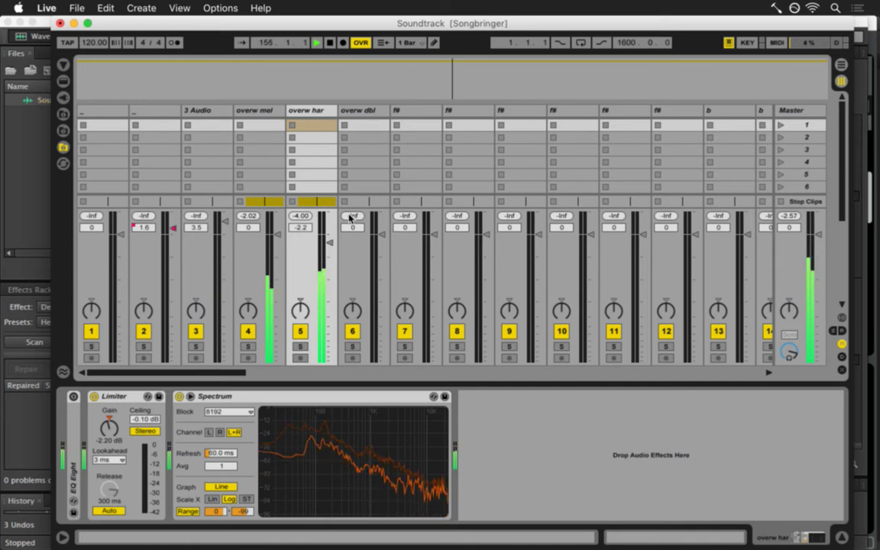
Place the arrangement's insert marker at bar 185 near the end of the rhythm clip, stop playback and save the set.
key(Tab)
click(393, 208)
key(space)
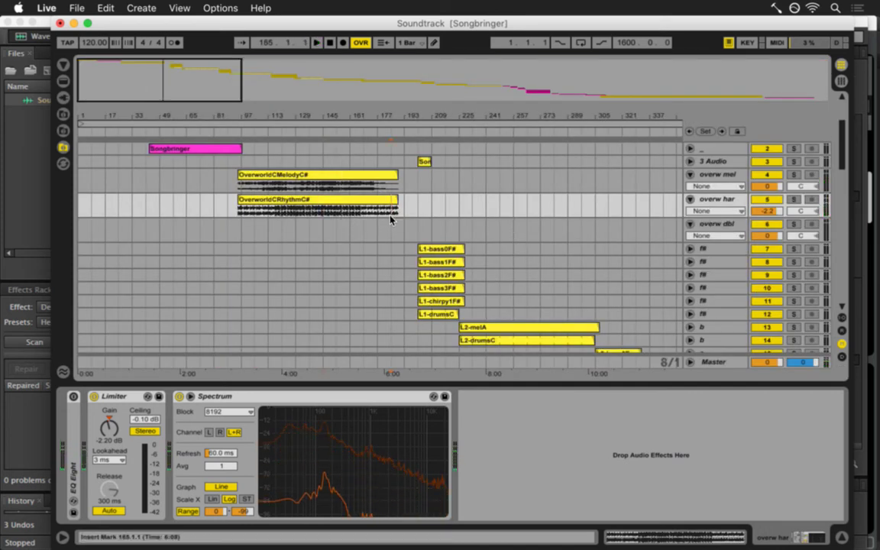
key(super+s)
Switch to Adobe Audition, play Soundtrack.wav around 6:41 to check the passage after the overworld music, and return to Live.
key(super+Tab)
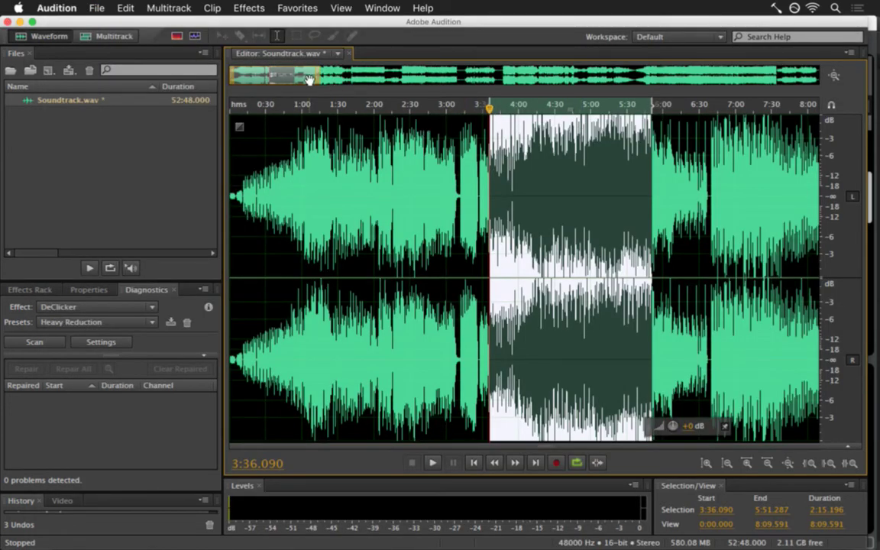
drag(320, 81, 395, 88)
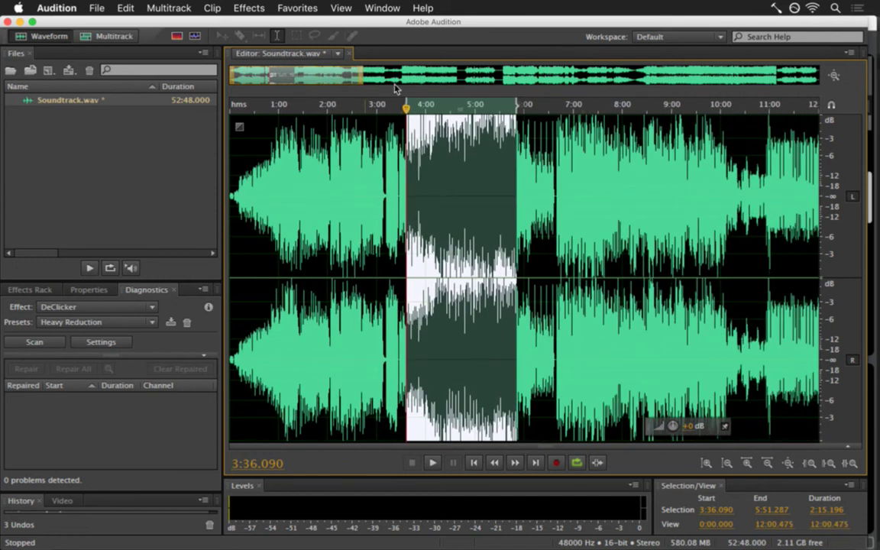
click(548, 172)
key(space)
click(558, 162)
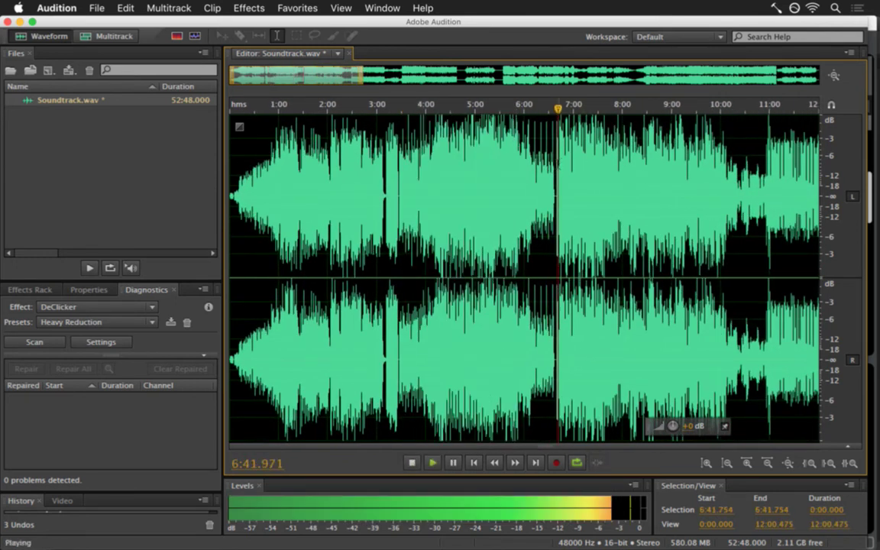
drag(318, 79, 328, 80)
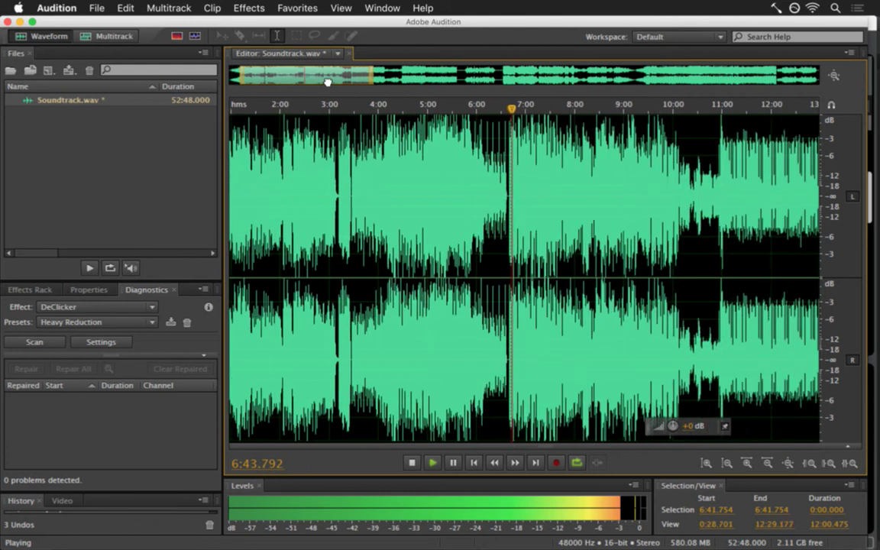
key(space)
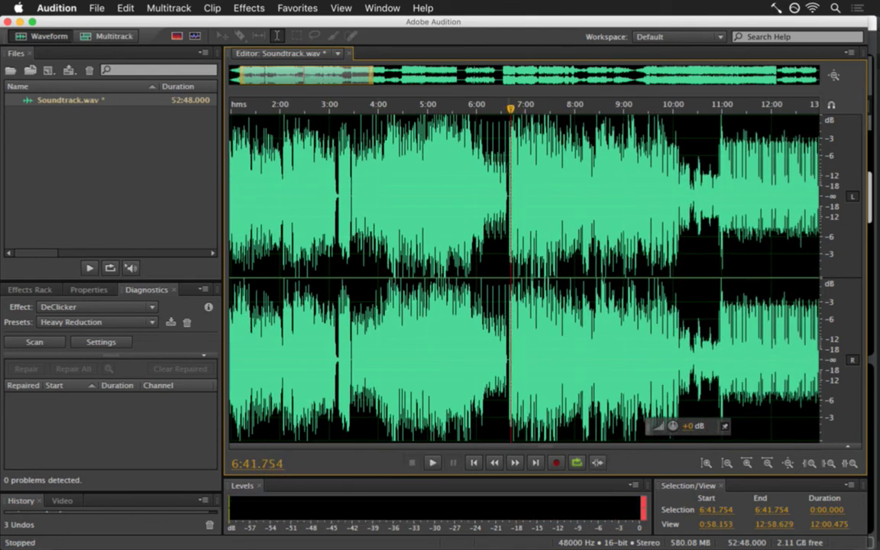
click(504, 167)
key(super+Tab)
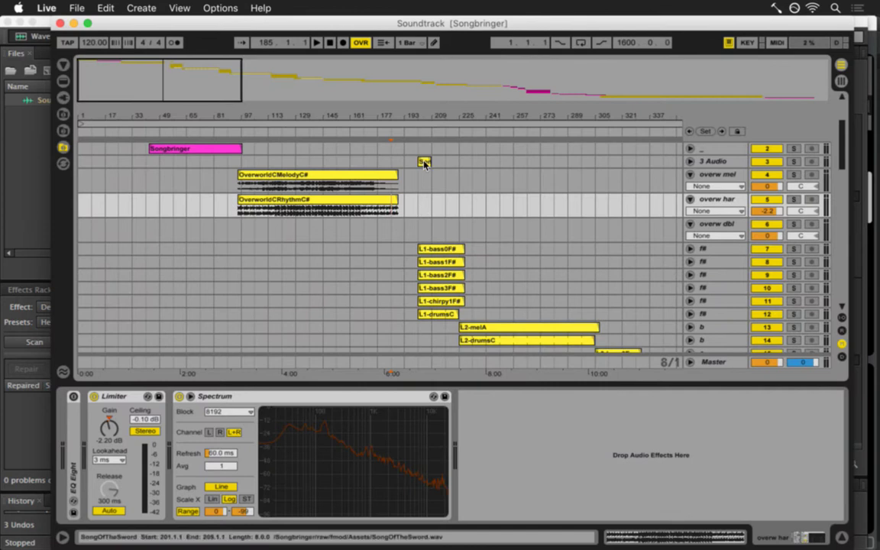
drag(422, 161, 399, 229)
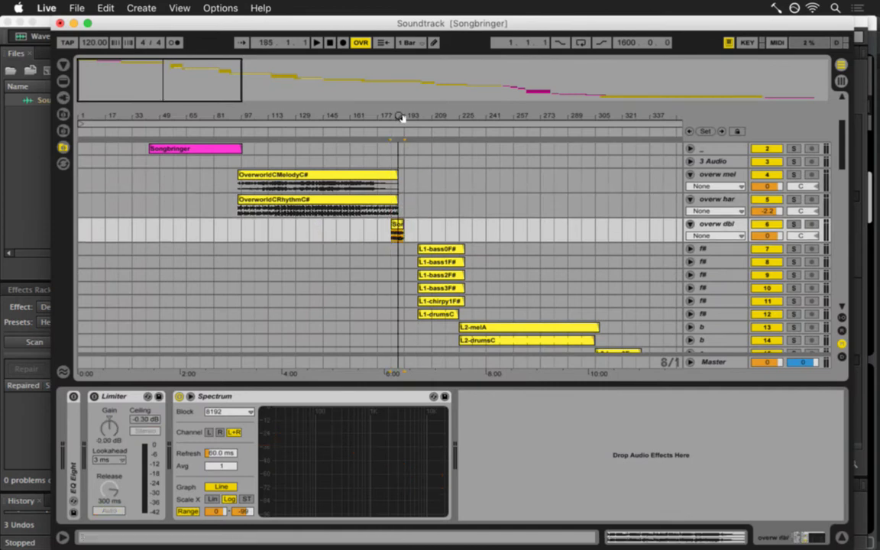
drag(403, 118, 246, 114)
scroll(217, 163, up, 5)
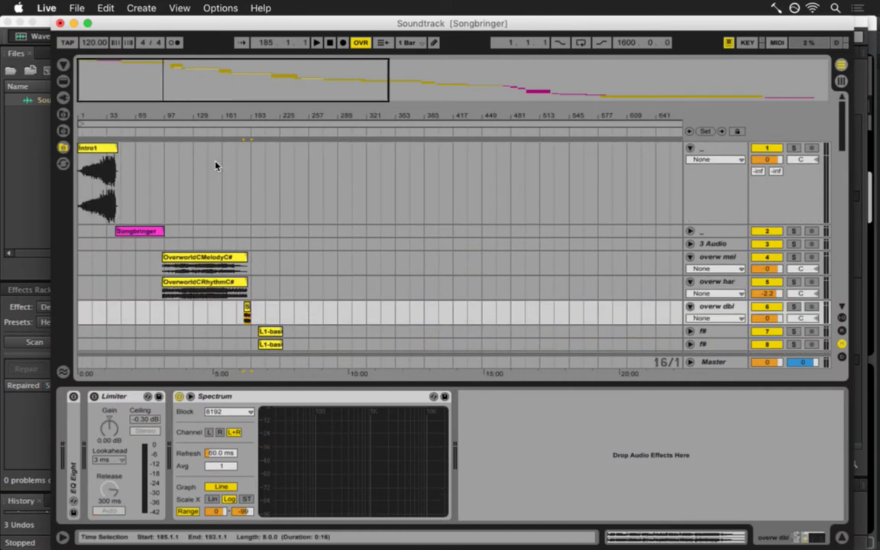
scroll(216, 166, down, 2)
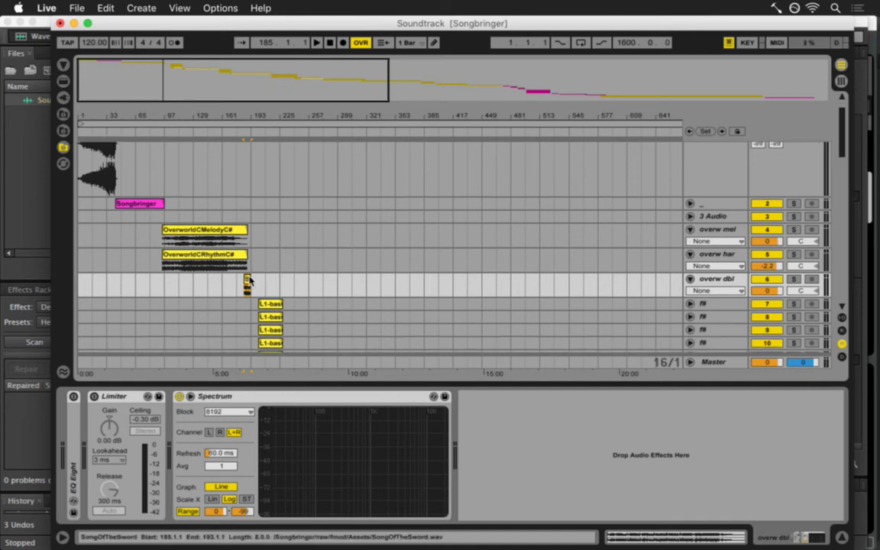
key(super+z)
Move the 3 Audio track directly below overw dbl and rename it songofsword.
click(715, 218)
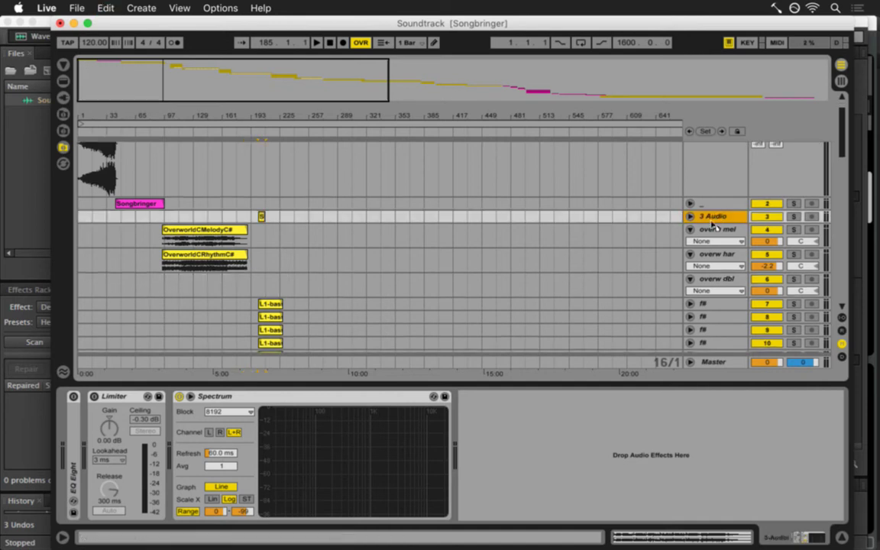
drag(714, 223, 711, 288)
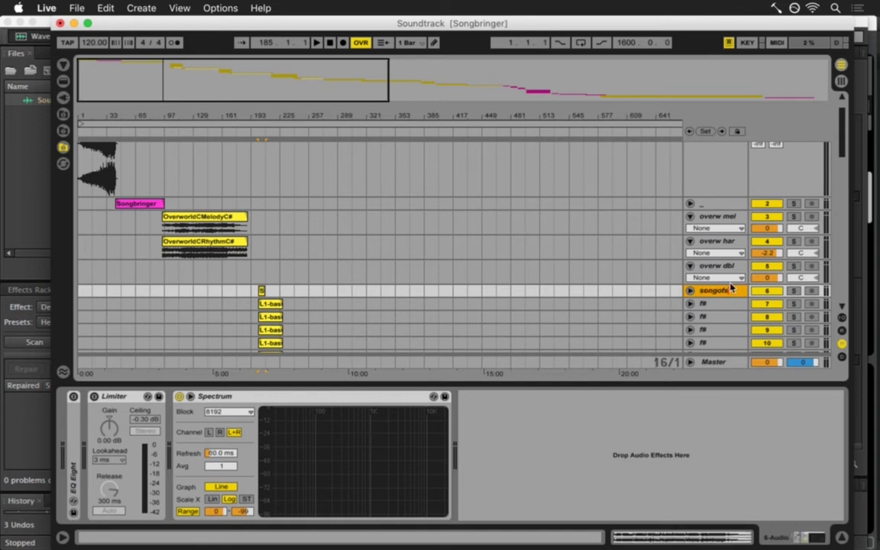
key(Return)
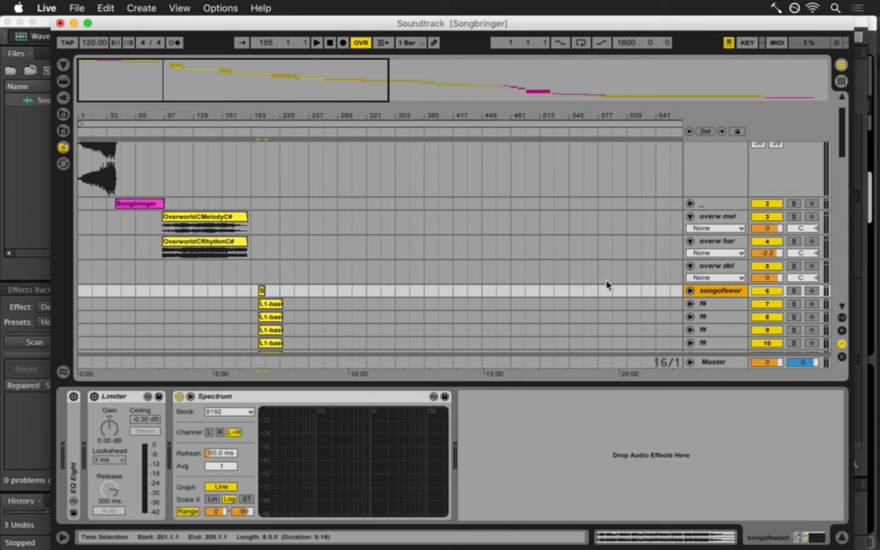
Recolour the SongOfTheSword clip magenta and move it to start at bar 189, near the end of the overworld clips.
right_click(260, 291)
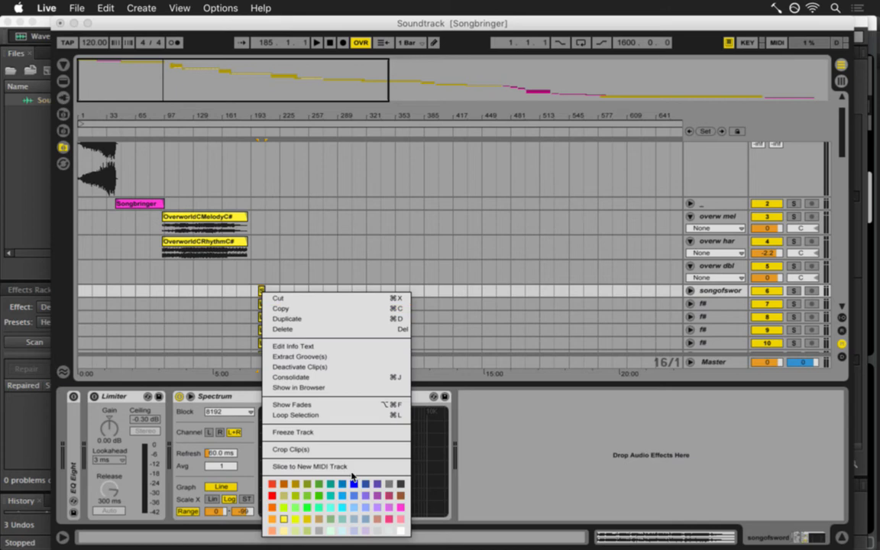
click(399, 507)
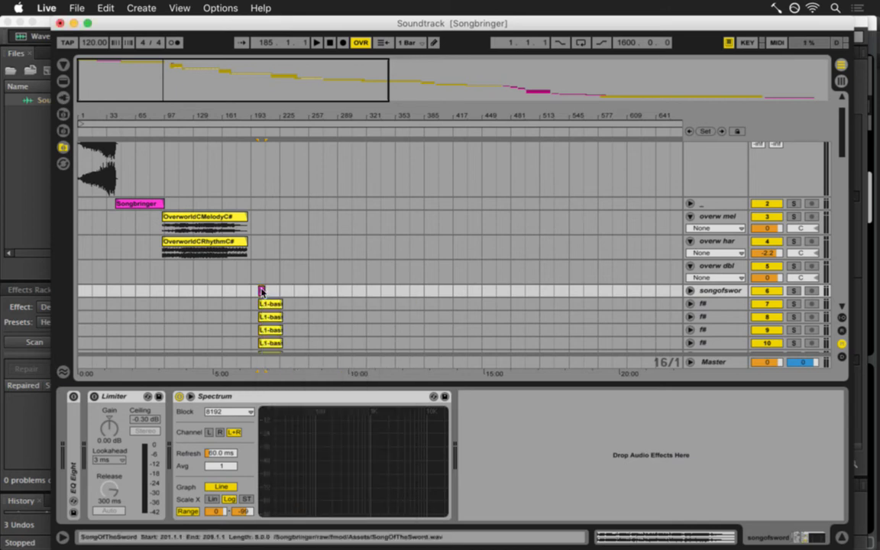
drag(261, 291, 247, 291)
drag(246, 112, 248, 118)
drag(244, 292, 296, 286)
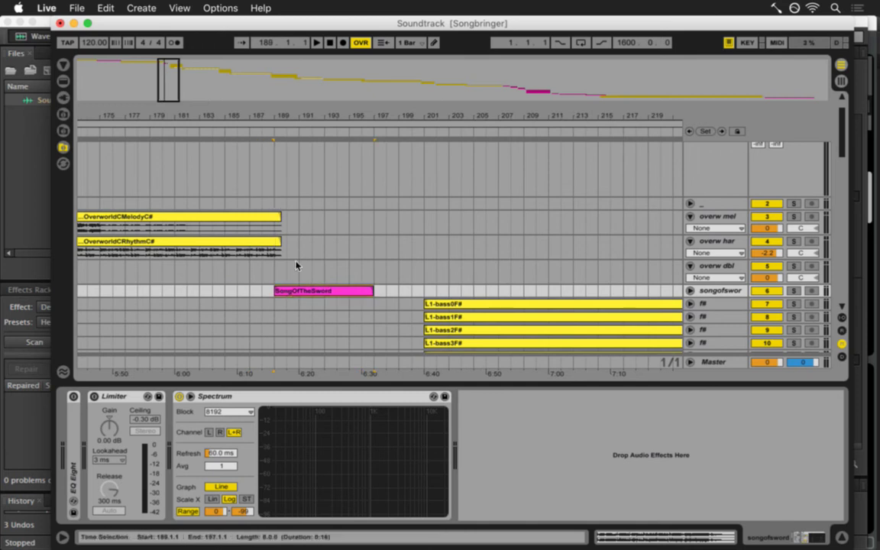
Expand the songofsword track and play the SongOfTheSword clip from its start at bar 189.
click(690, 291)
drag(279, 112, 279, 111)
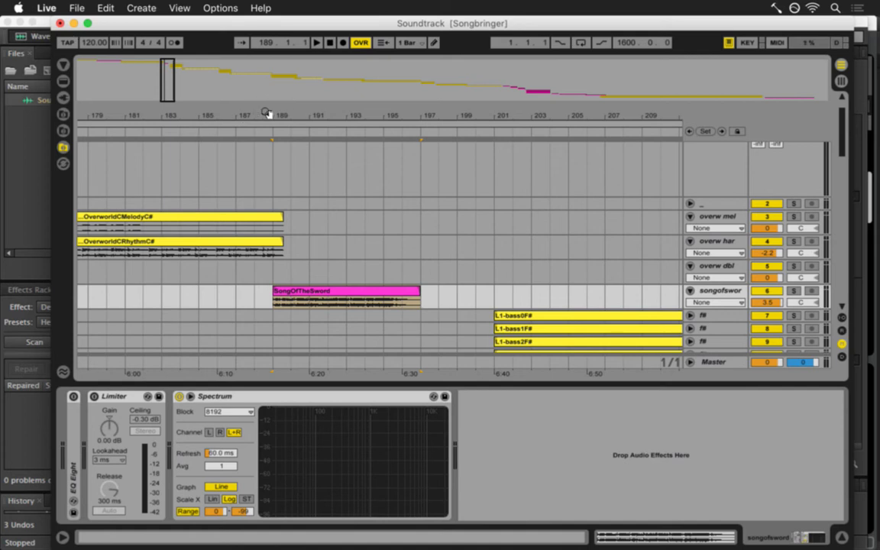
drag(265, 112, 267, 126)
click(287, 302)
key(space)
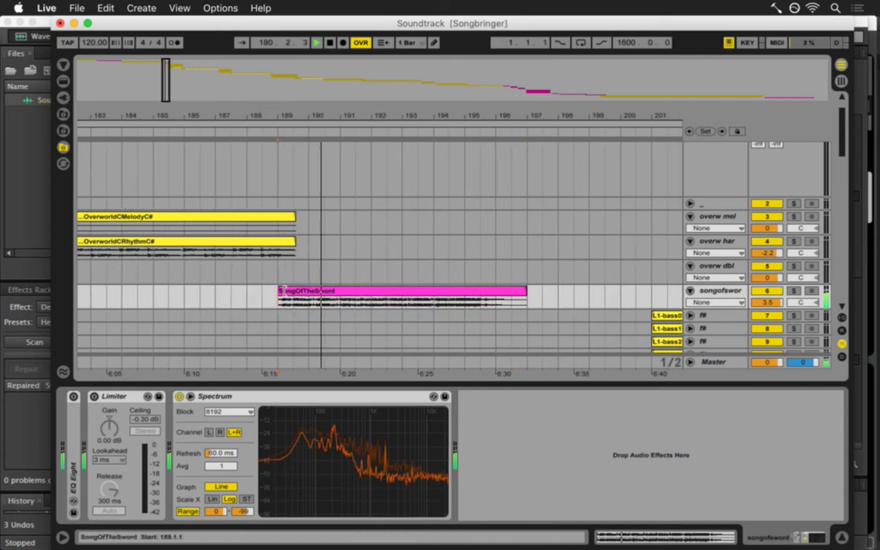
key(space)
Play the arrangement from bar 186 to check the transition from the overworld clips into SongOfTheSword.
click(183, 256)
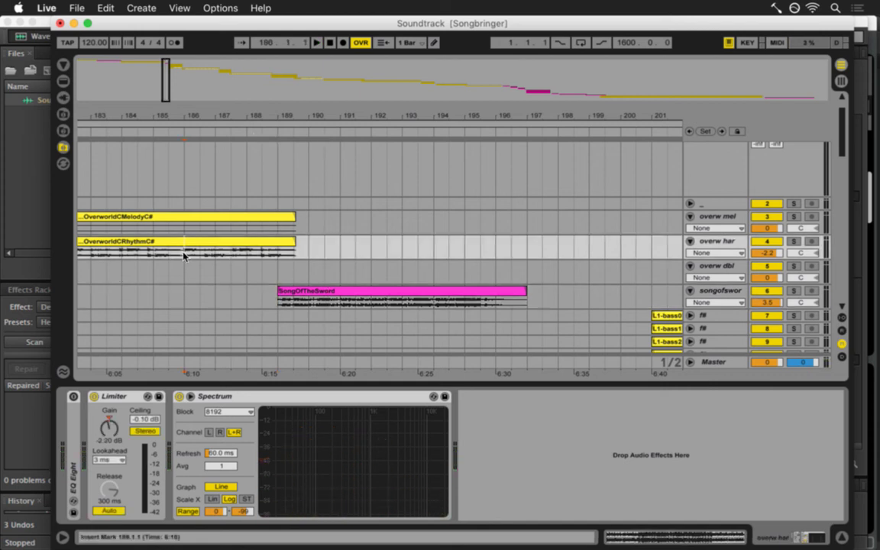
key(space)
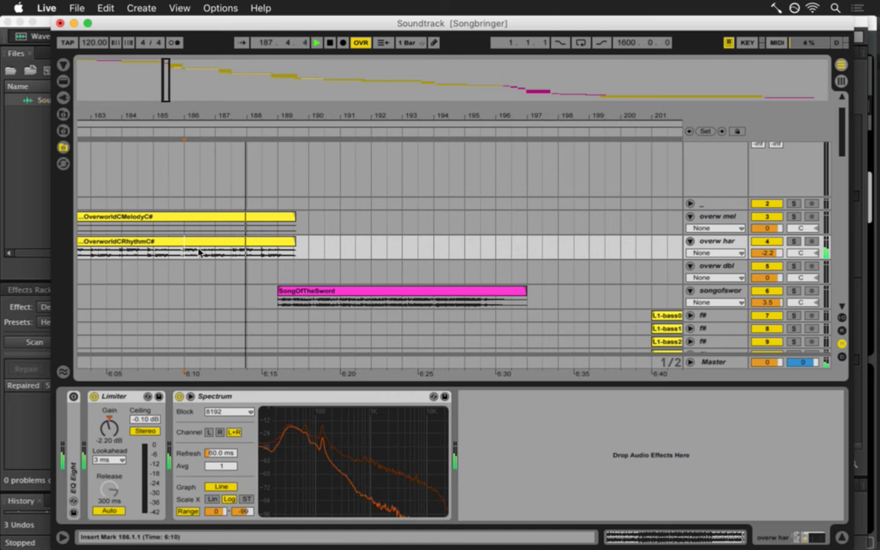
drag(260, 110, 255, 104)
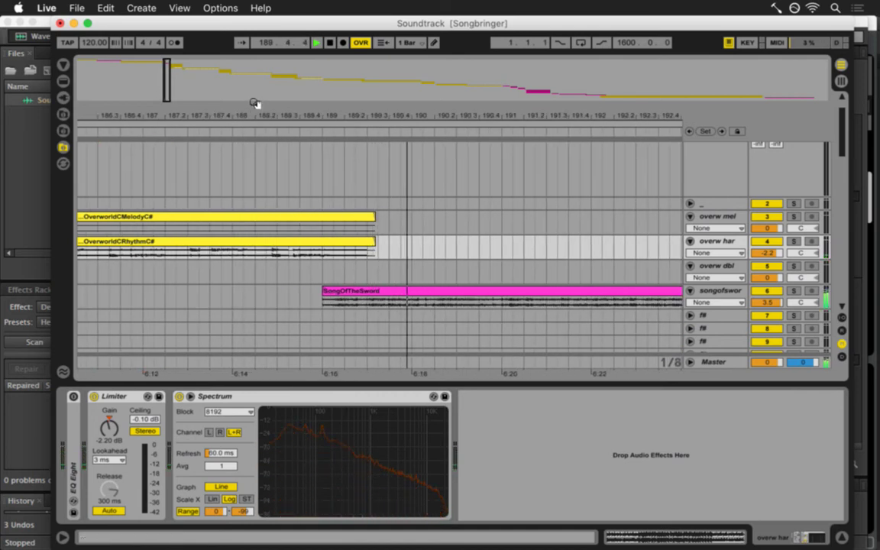
key(space)
Move the SongOfTheSword clip to start at 189.3.1, play through the transition to its end and save the set.
drag(337, 290, 372, 284)
click(276, 259)
key(space)
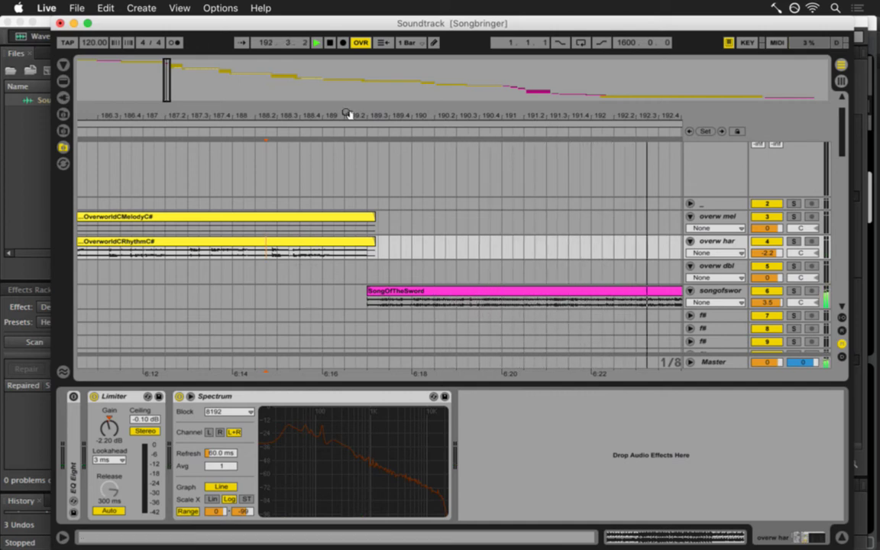
drag(348, 114, 349, 114)
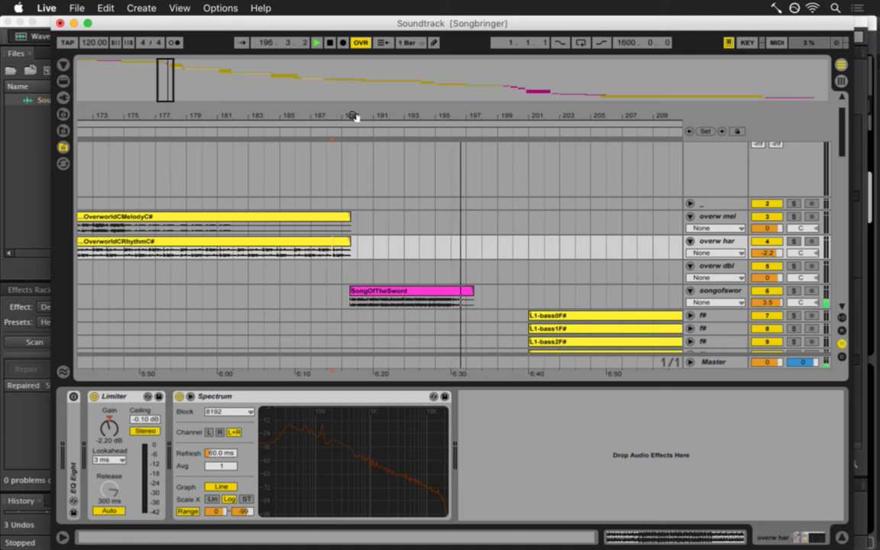
key(space)
click(333, 248)
key(super+s)
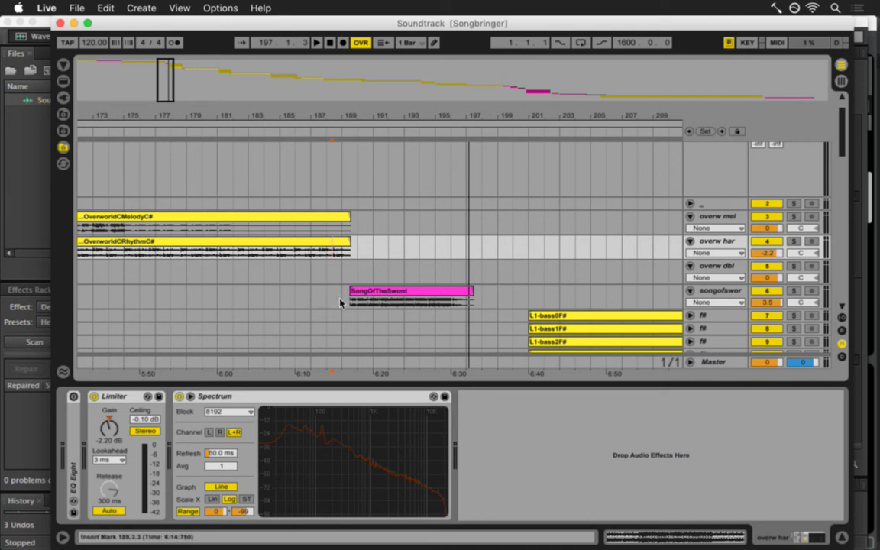
drag(351, 303, 308, 303)
drag(232, 304, 172, 306)
drag(475, 299, 655, 300)
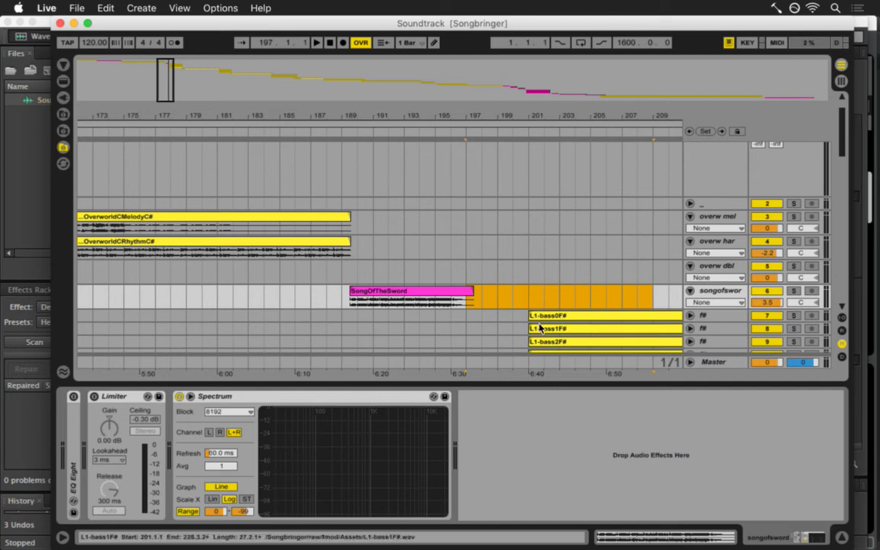
click(514, 317)
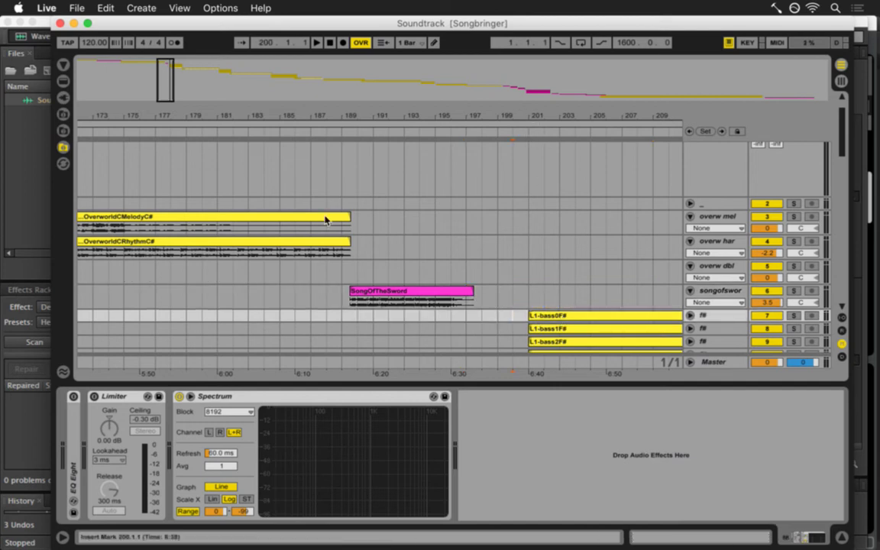
click(312, 253)
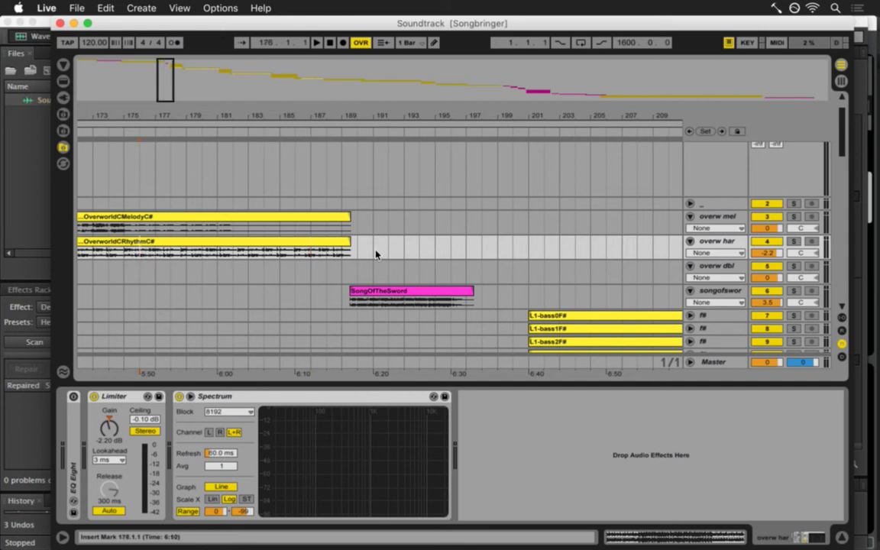
drag(349, 299, 358, 306)
drag(479, 304, 511, 304)
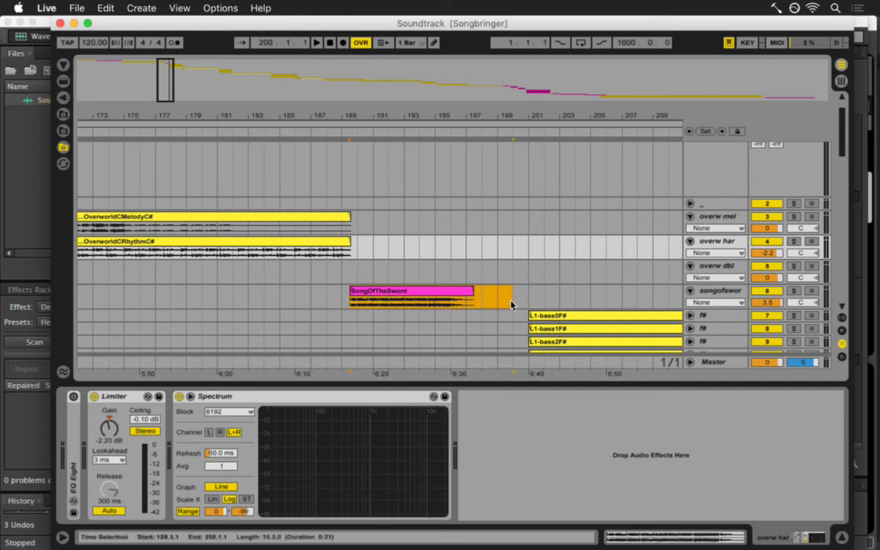
drag(584, 302, 591, 302)
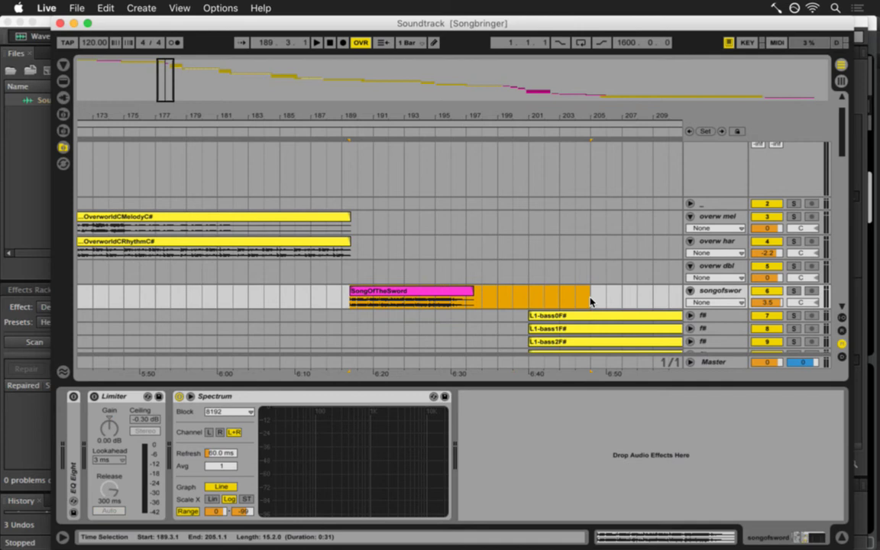
click(578, 302)
Try moving the six L1 clips, from L1-bass0F# down to L1-drumsC, to start at bar 196 together.
drag(525, 315, 564, 305)
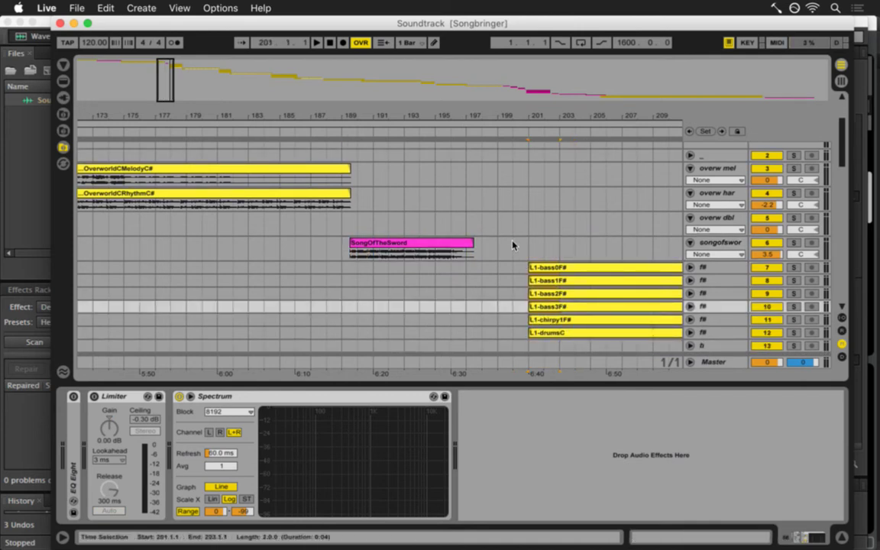
click(608, 267)
shift+click(584, 334)
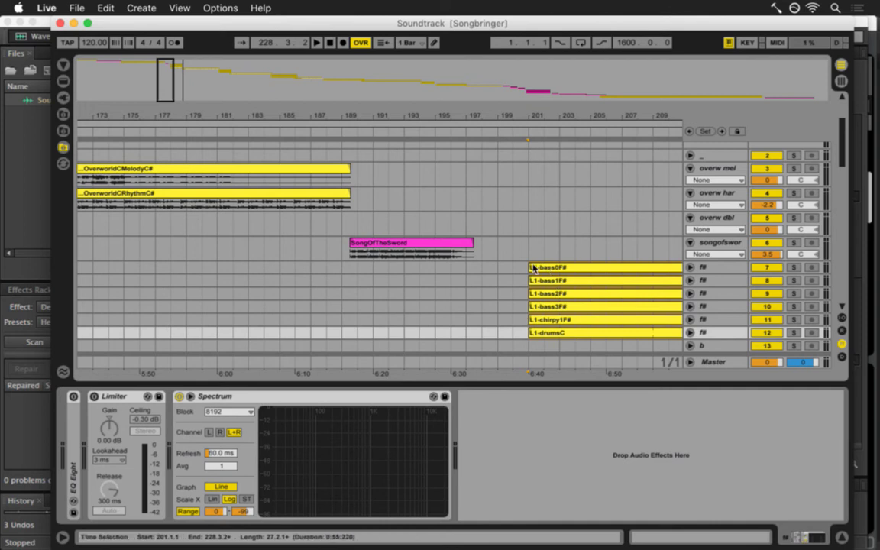
drag(537, 267, 471, 267)
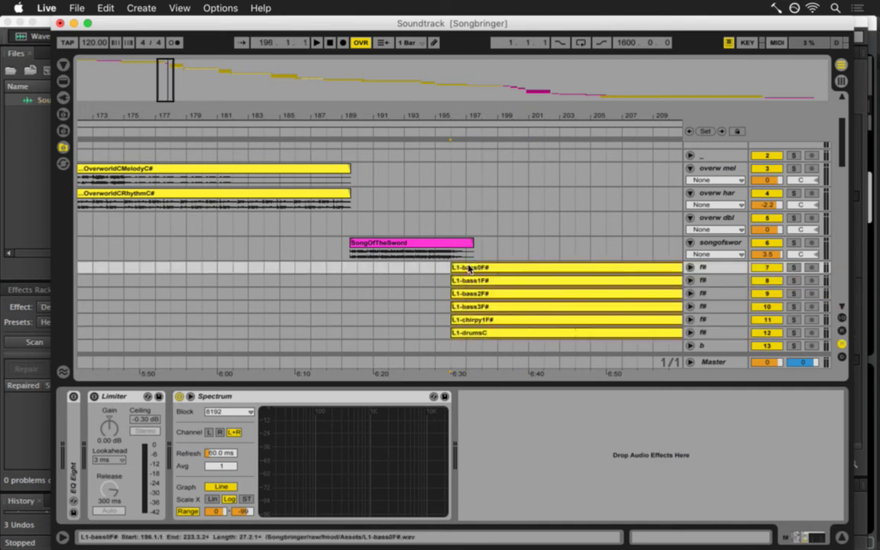
Play the overlap between SongOfTheSword and the L1 clips from bar 194, and undo the L1 clips' move.
click(426, 267)
key(space)
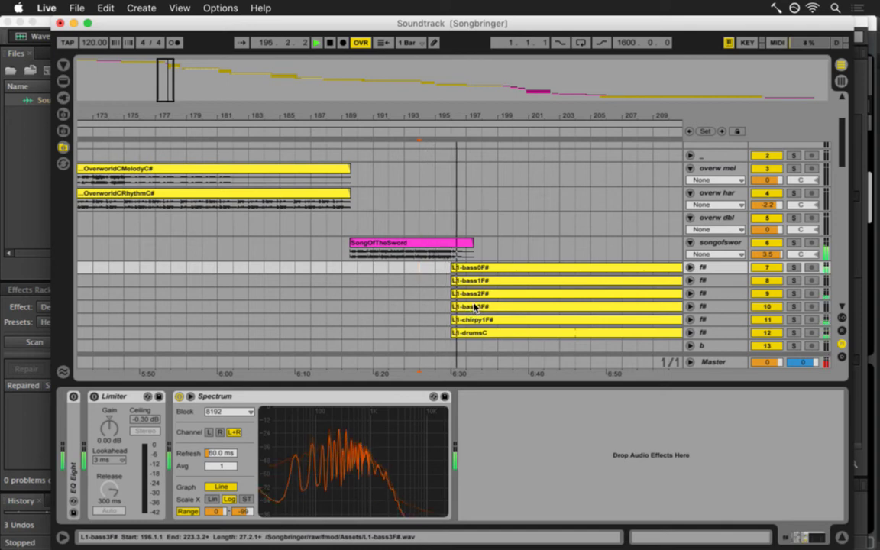
drag(487, 113, 451, 113)
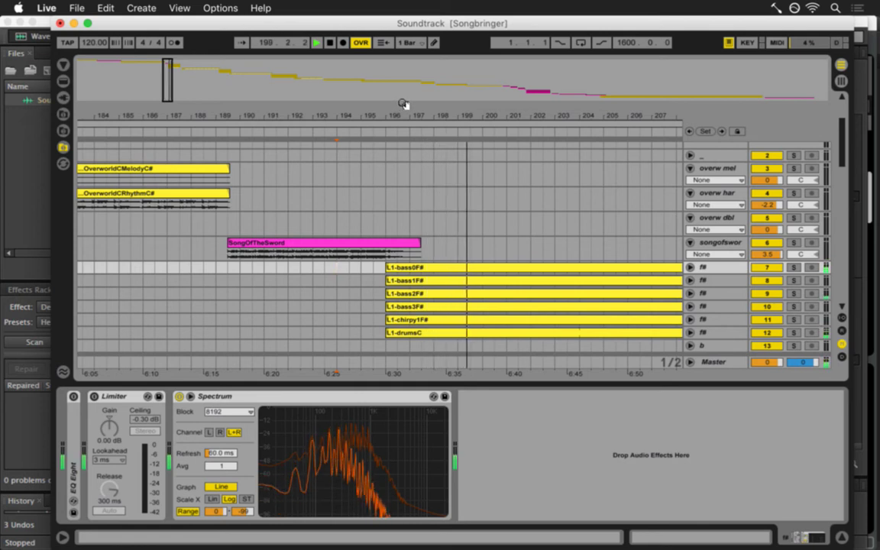
key(space)
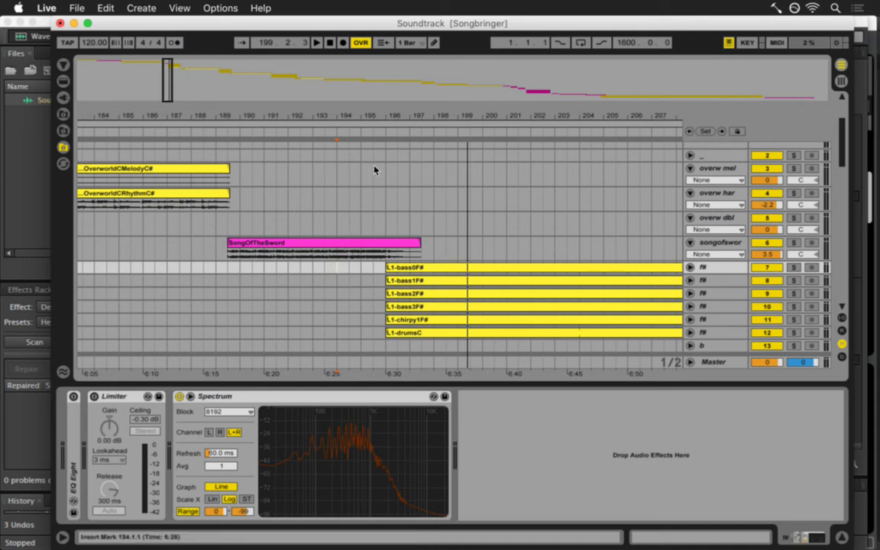
click(382, 225)
key(super+z)
drag(395, 117, 381, 114)
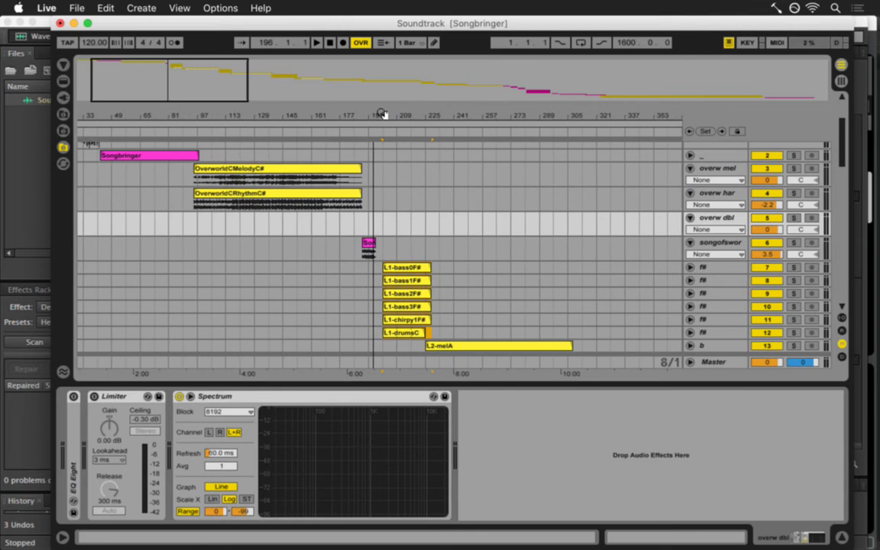
click(375, 280)
scroll(394, 296, down, 6)
scroll(395, 297, up, 5)
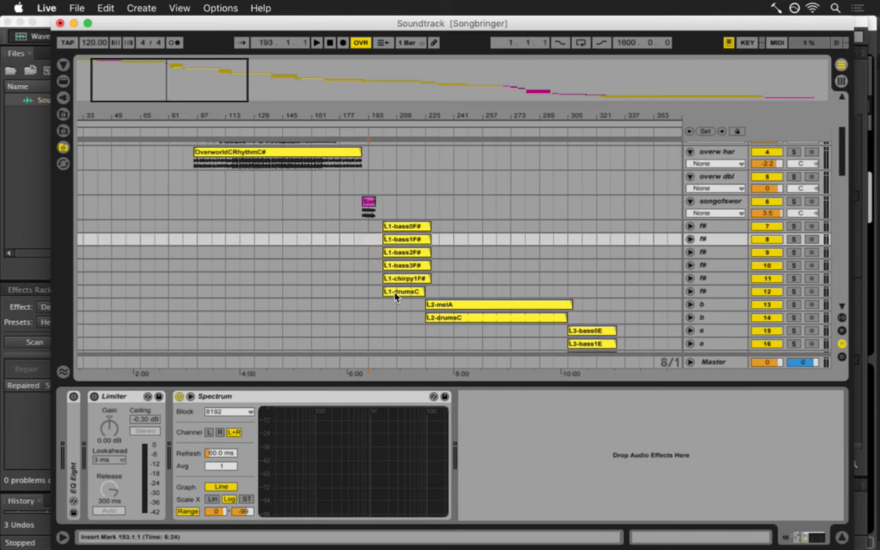
scroll(395, 297, down, 1)
scroll(374, 229, up, 2)
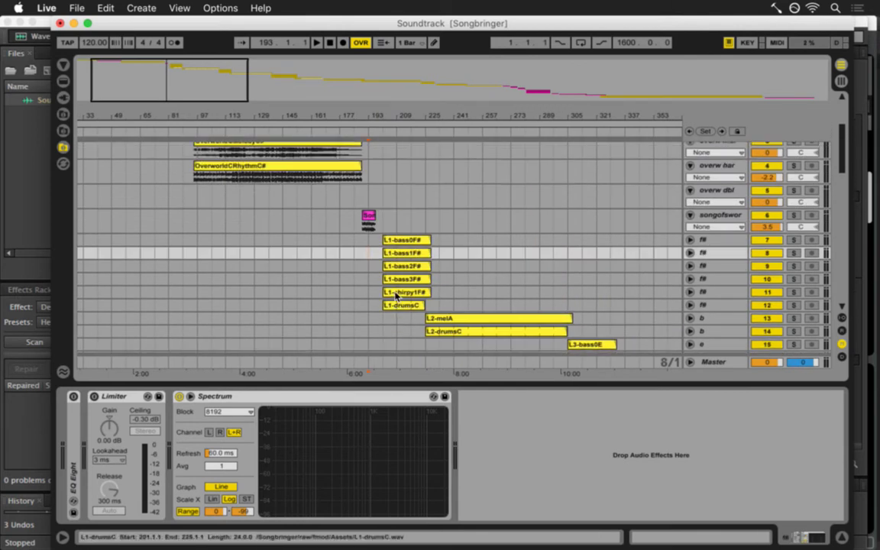
click(370, 218)
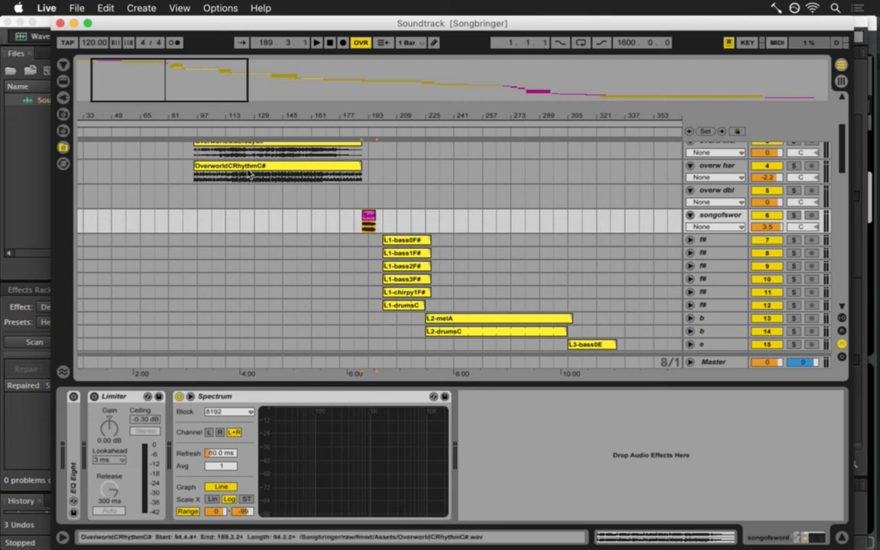
click(76, 7)
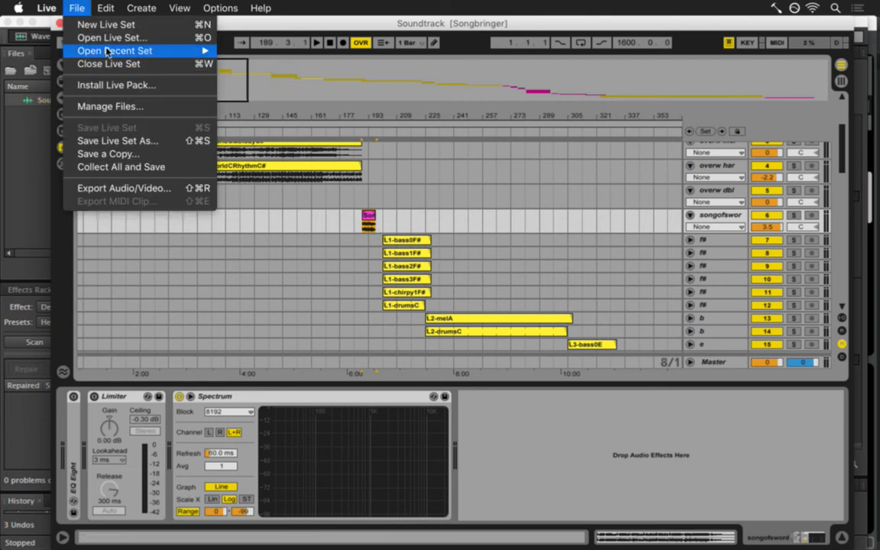
mouse_move(107, 51)
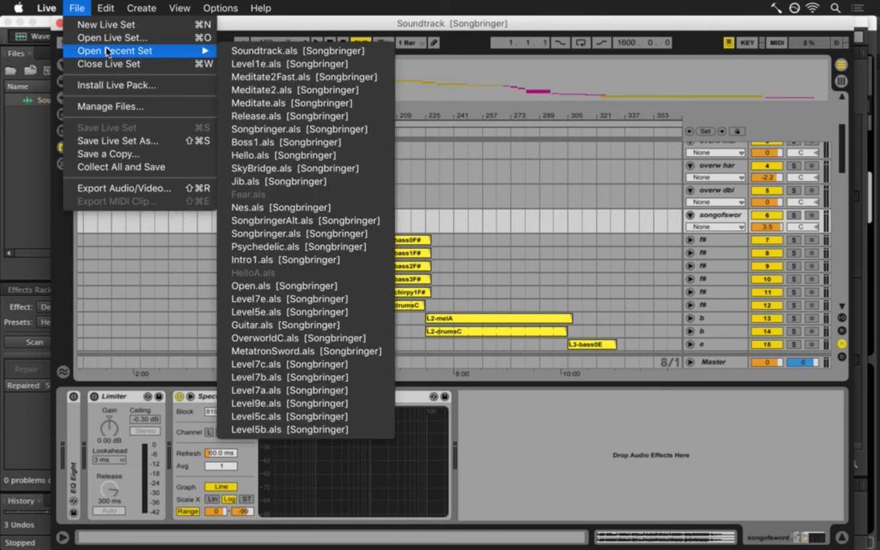
Switch to Adobe Audition, play Soundtrack.wav from about 3:16 for reference, and return to Live.
key(super+Tab)
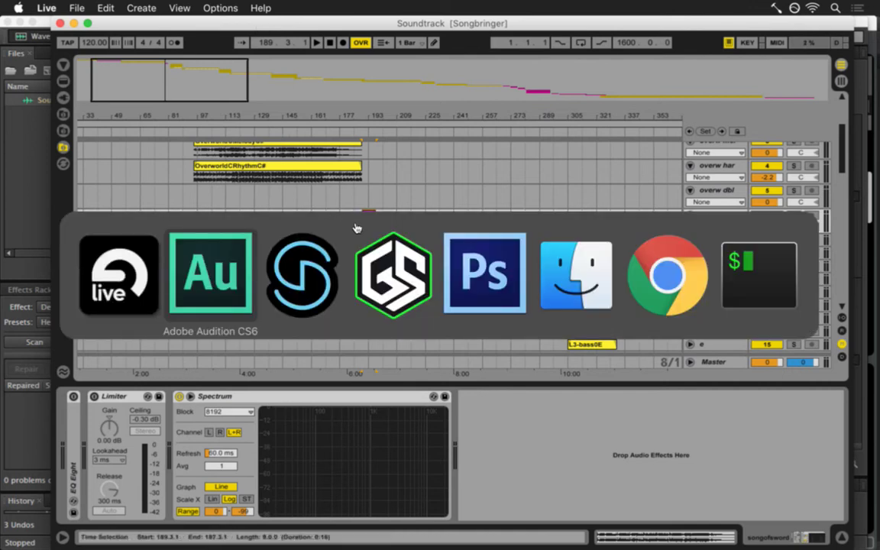
click(201, 282)
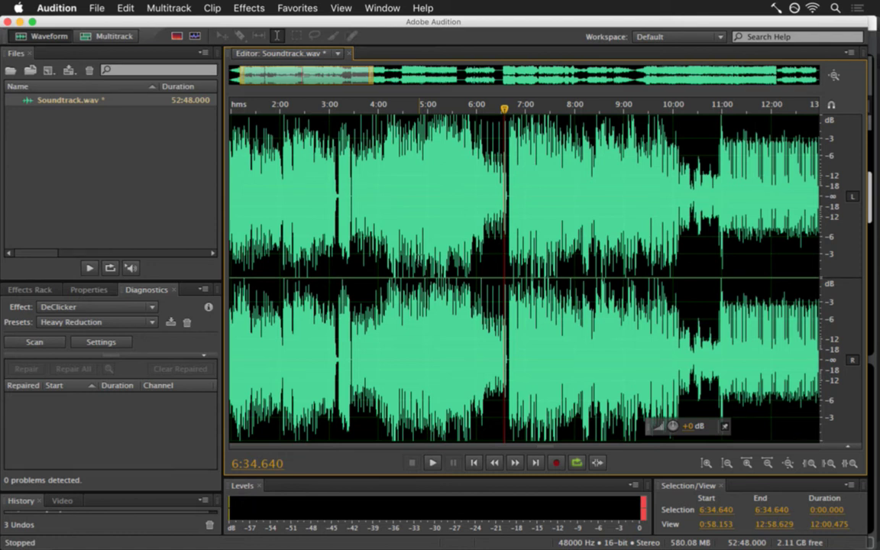
drag(370, 75, 437, 74)
click(403, 152)
key(space)
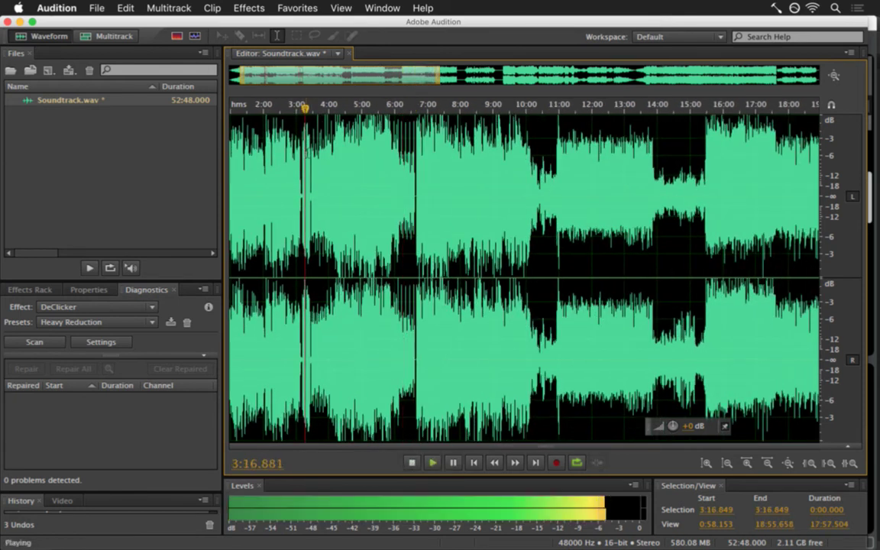
key(space)
key(super+Tab)
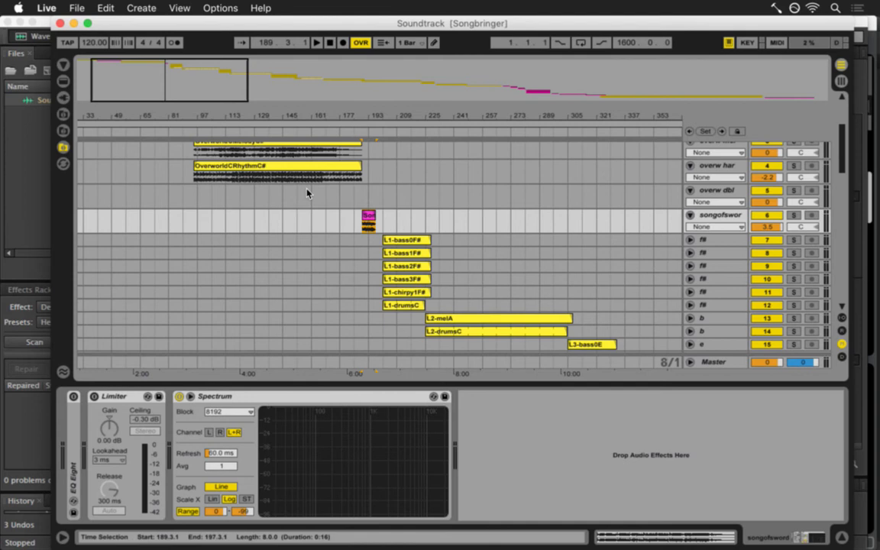
Open the SongOfTheSword.als set from the Songbringer folder.
click(368, 216)
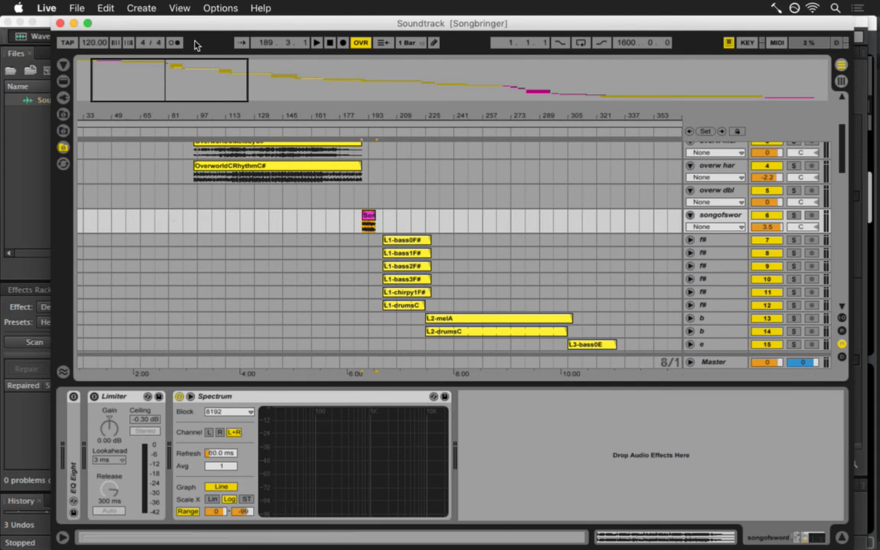
click(76, 8)
click(85, 38)
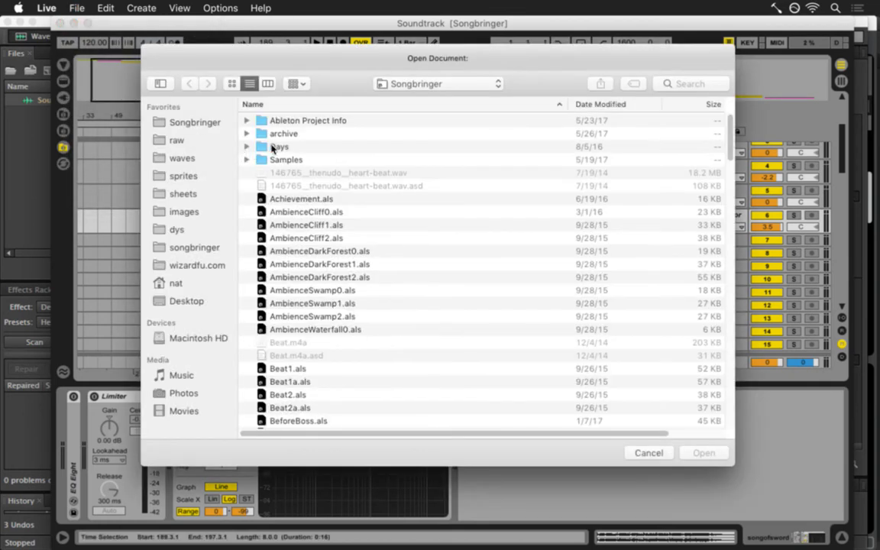
scroll(309, 324, down, 10)
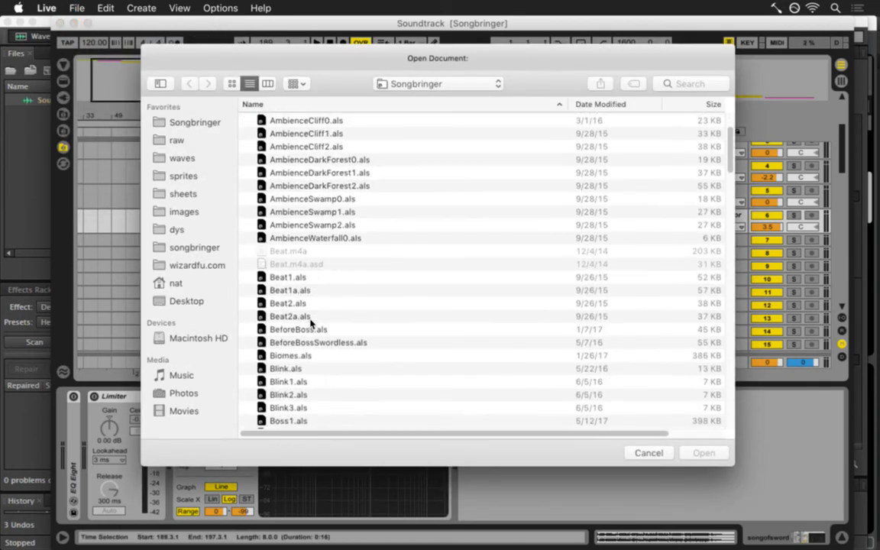
scroll(309, 325, down, 15)
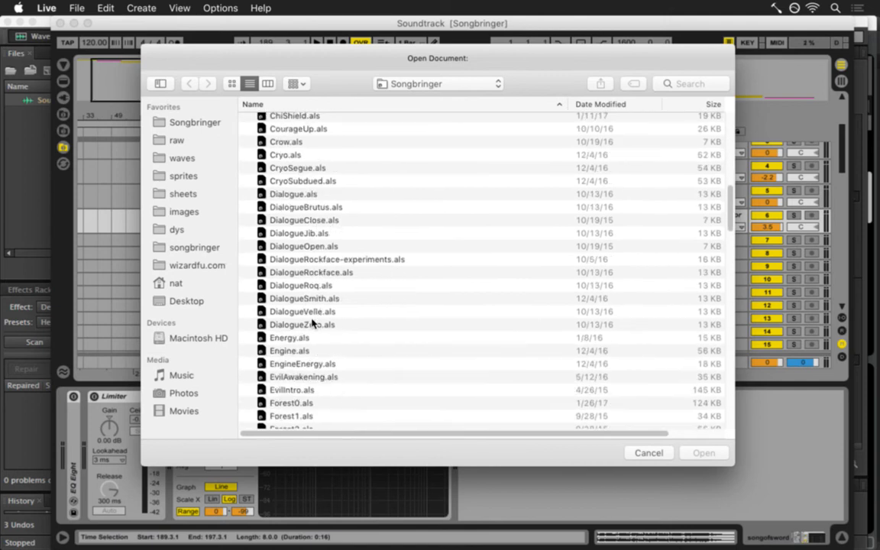
drag(735, 244, 722, 387)
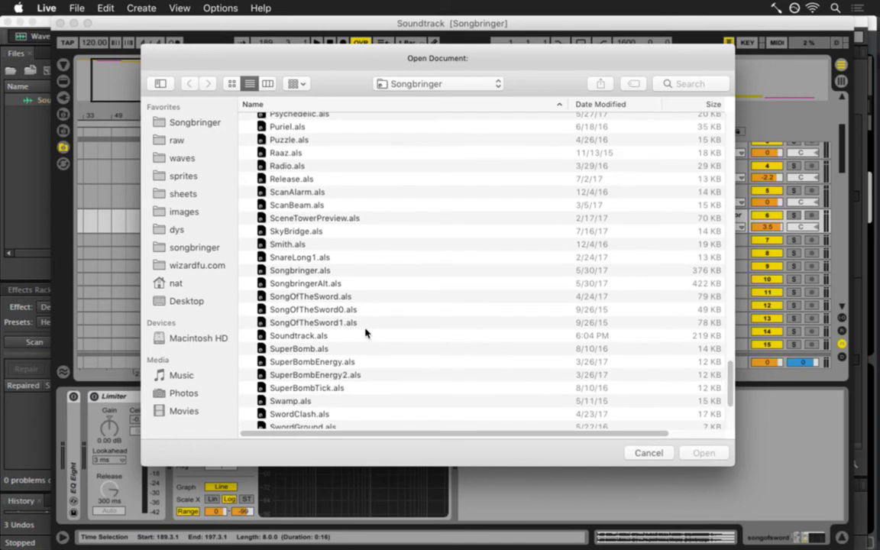
click(366, 302)
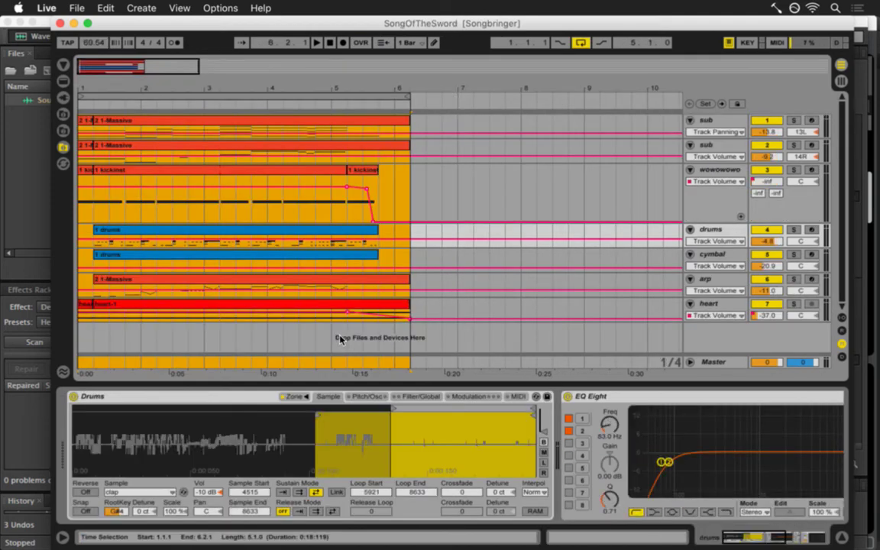
Play the SongOfTheSword set from bar 1 and stop in bar 3.
click(87, 207)
key(space)
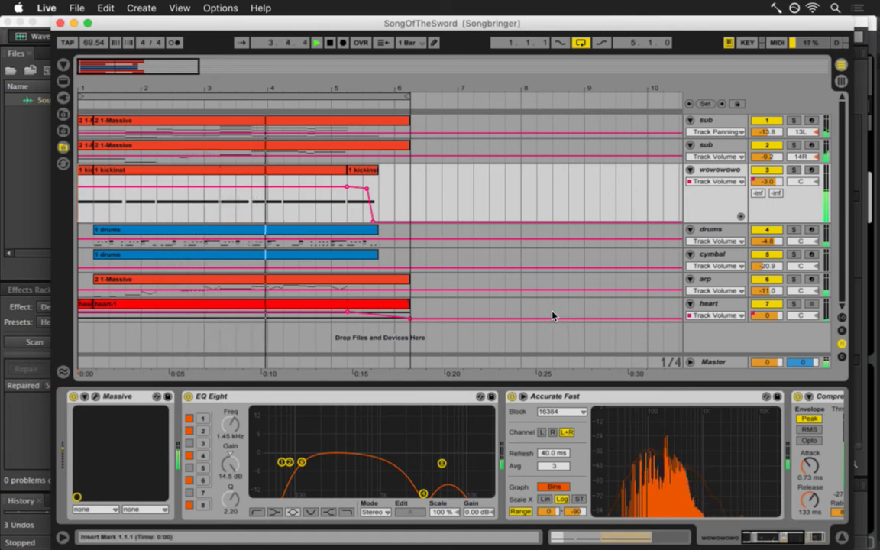
key(super+Tab)
click(98, 278)
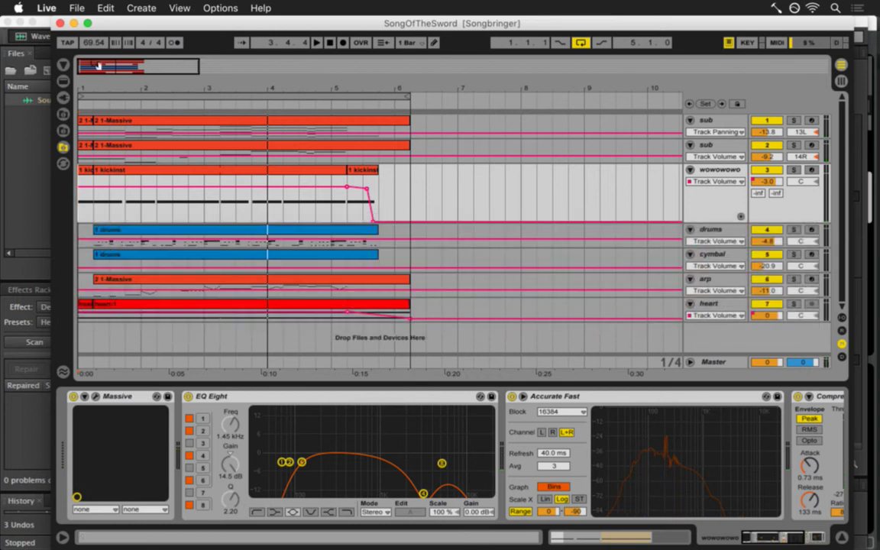
Reopen the recent Soundtrack.als set from the Songbringer project.
click(74, 7)
click(278, 25)
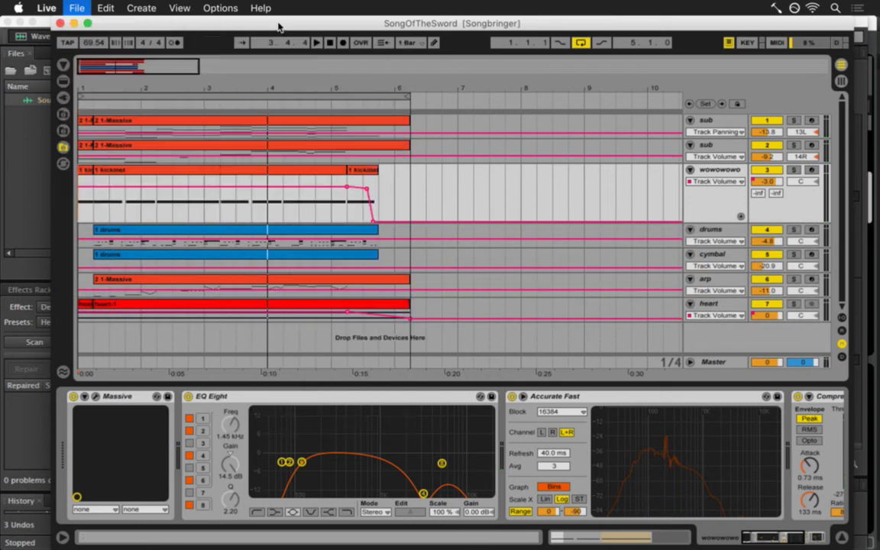
click(76, 7)
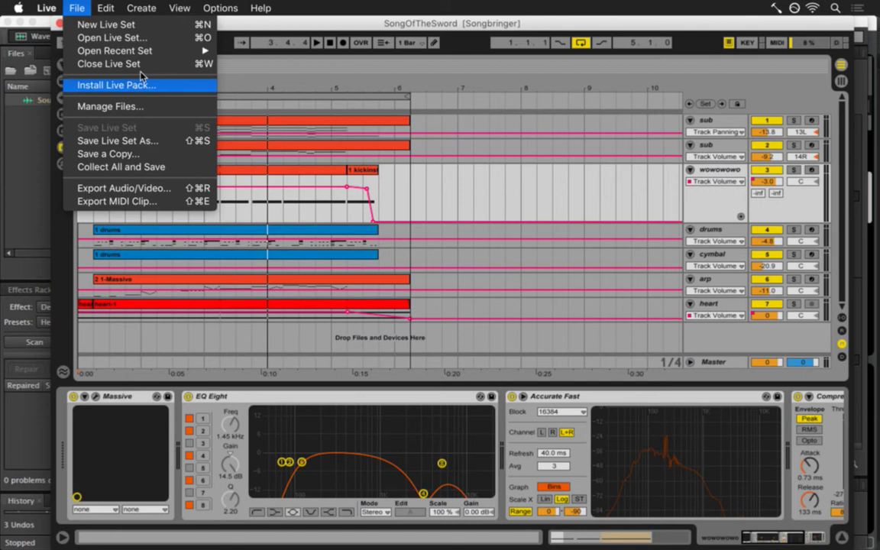
mouse_move(152, 51)
click(335, 63)
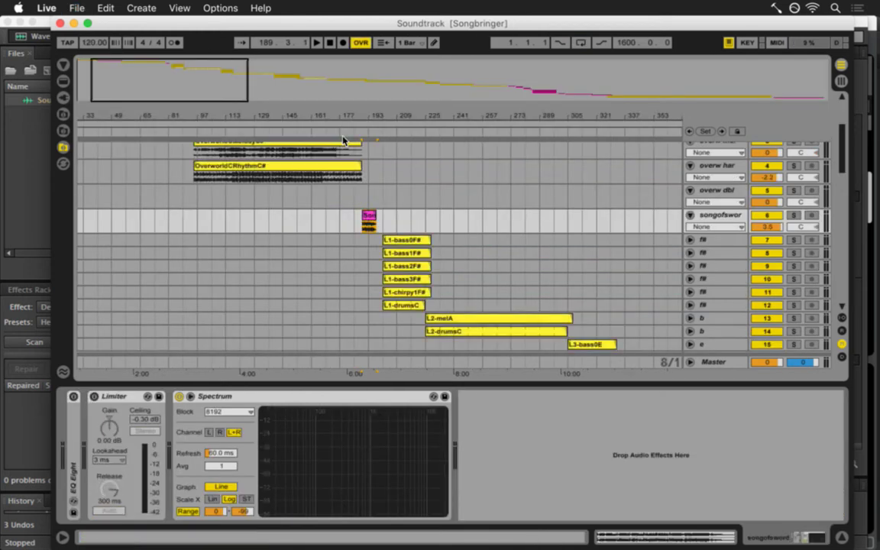
Play the SongOfTheSword clip from 189.3.1 and show its clip settings.
key(space)
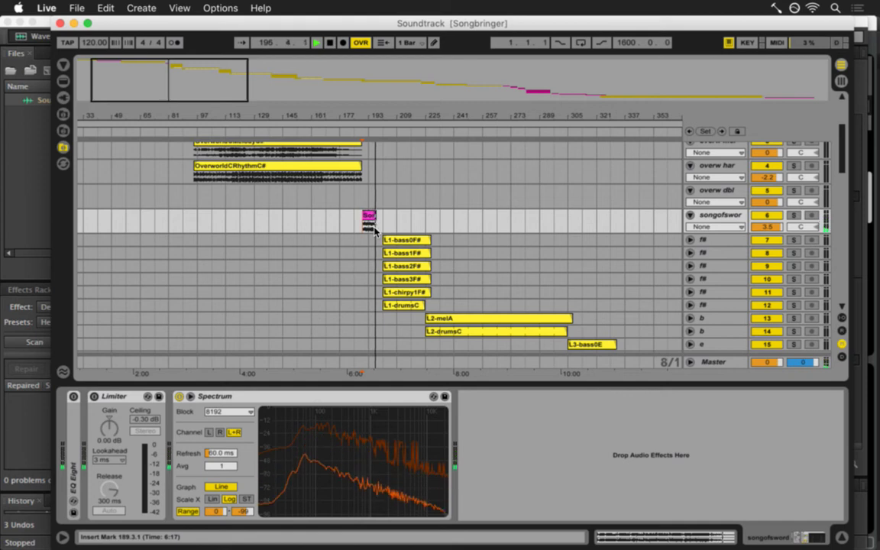
click(373, 227)
key(space)
key(shift+Tab)
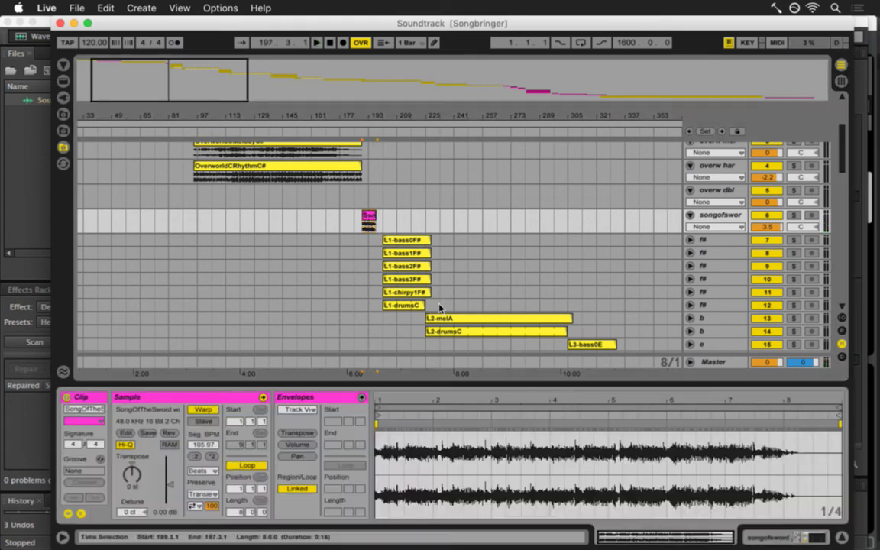
Turn off Warp on the SongOfTheSword clip and play it from 189.3.1.
click(204, 410)
click(374, 231)
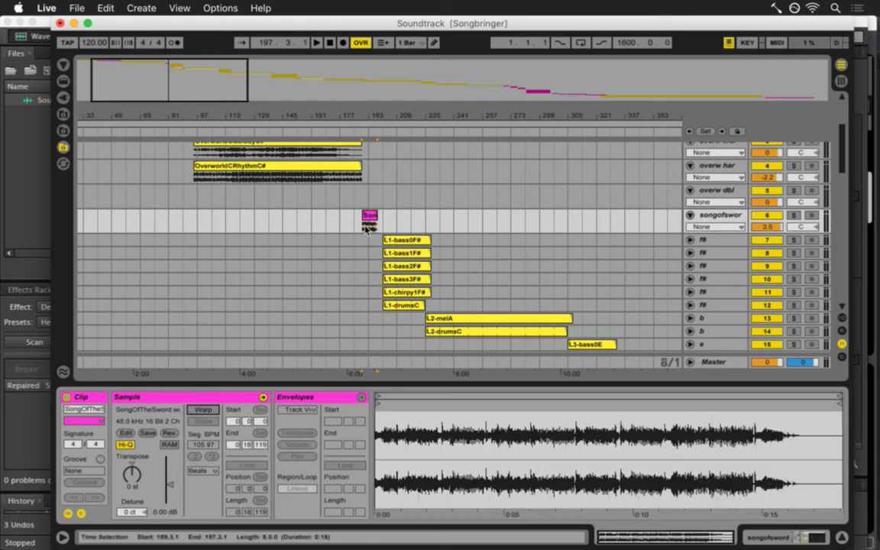
key(space)
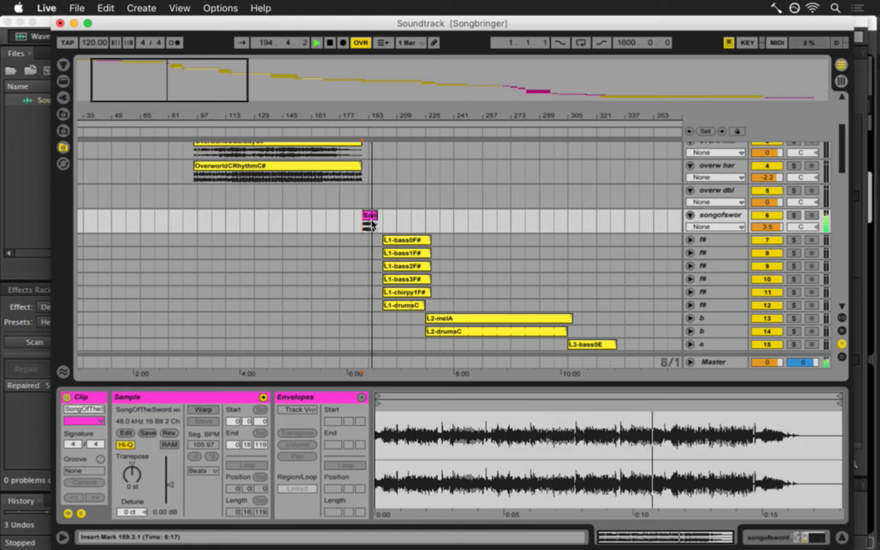
key(space)
Try switching Warp back on and off again for the SongOfTheSword clip, and undo the toggles.
drag(369, 118, 355, 260)
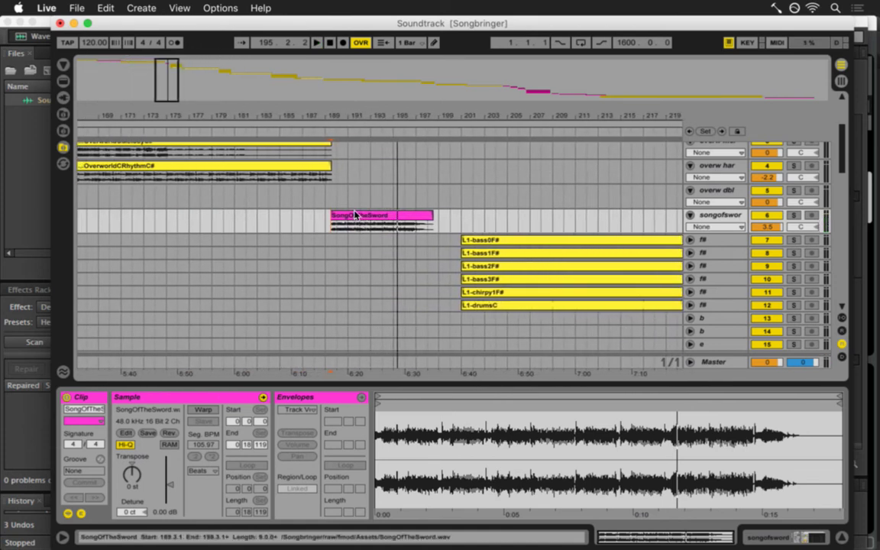
click(377, 217)
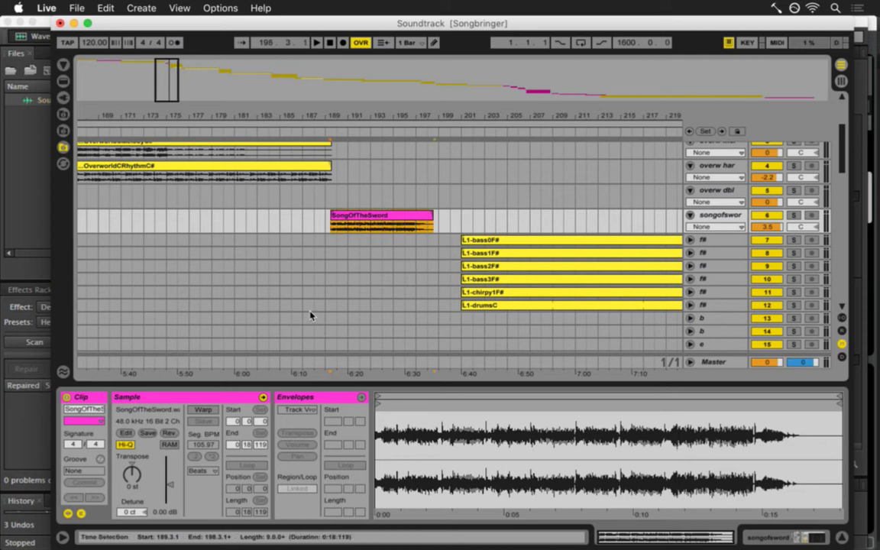
click(205, 409)
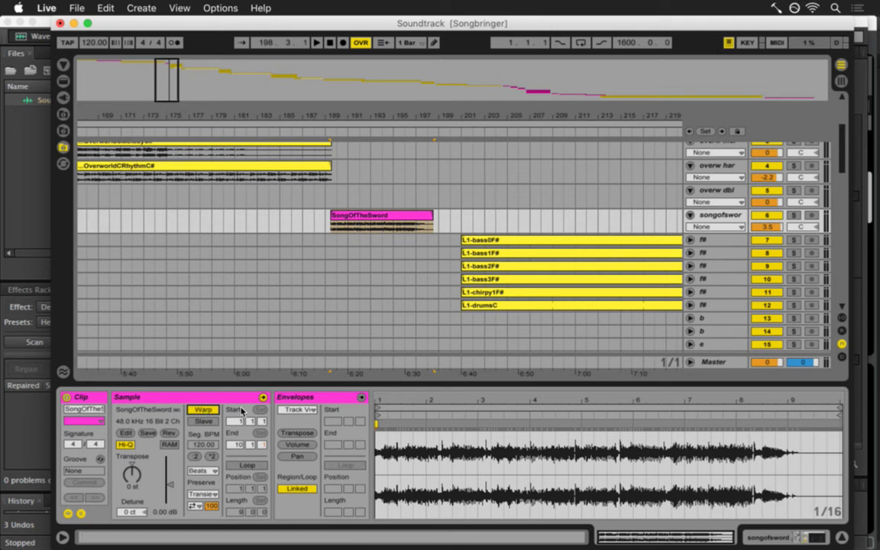
click(210, 410)
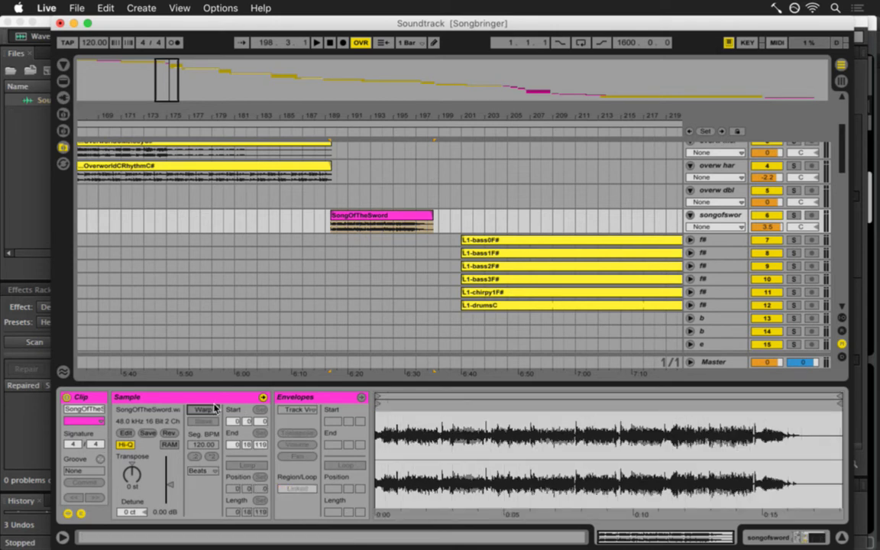
key(super+z)
key(super+z)
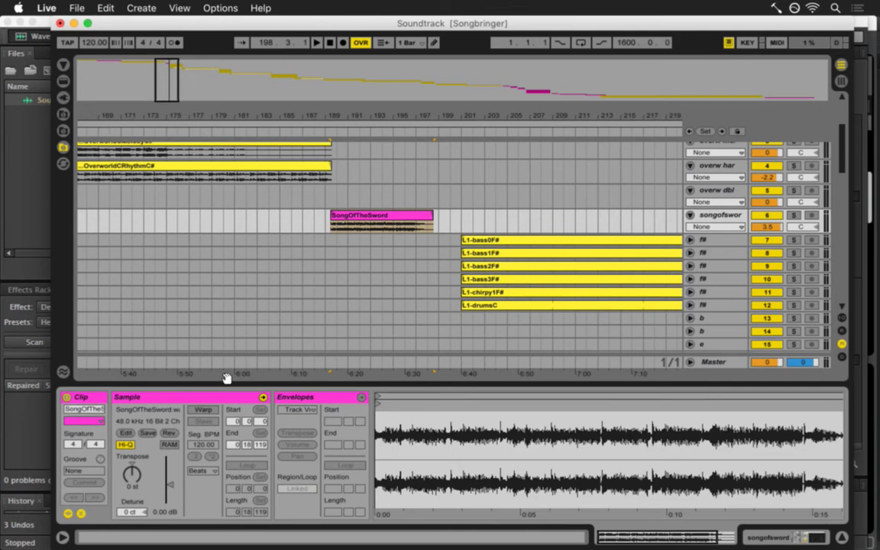
Turn on Warp for the SongOfTheSword clip, play it from 189.3.1, and undo the warp changes.
click(369, 219)
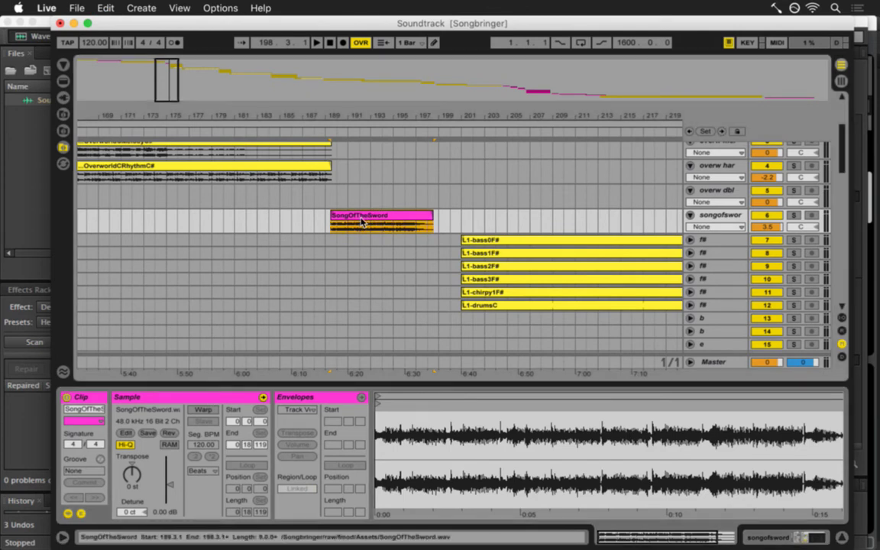
click(320, 219)
click(357, 220)
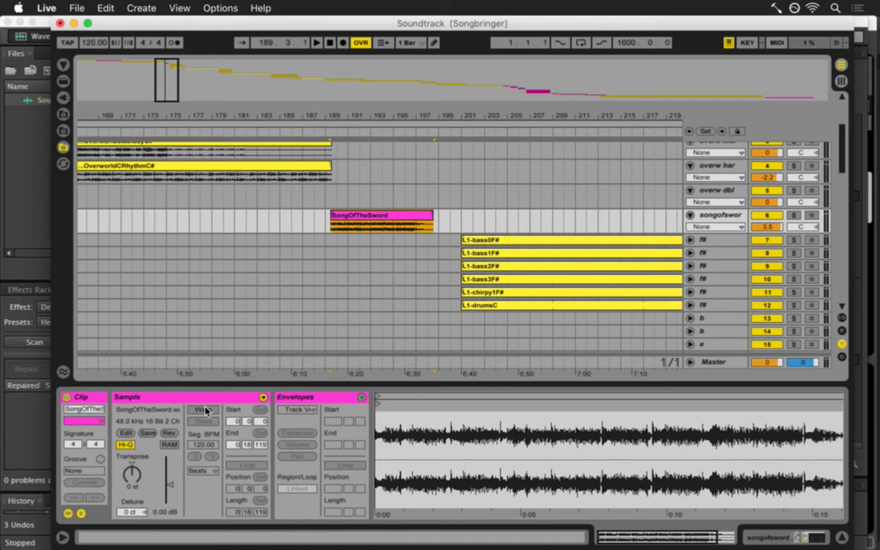
click(202, 409)
click(331, 229)
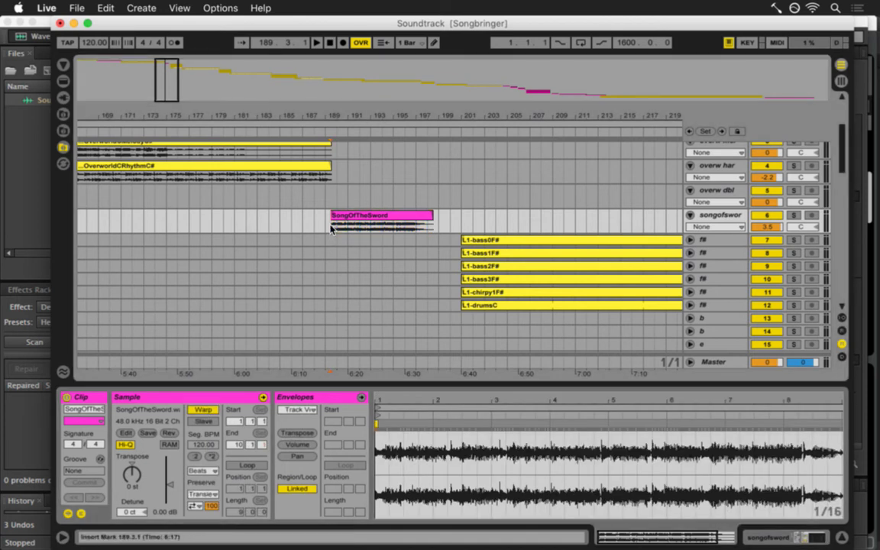
key(space)
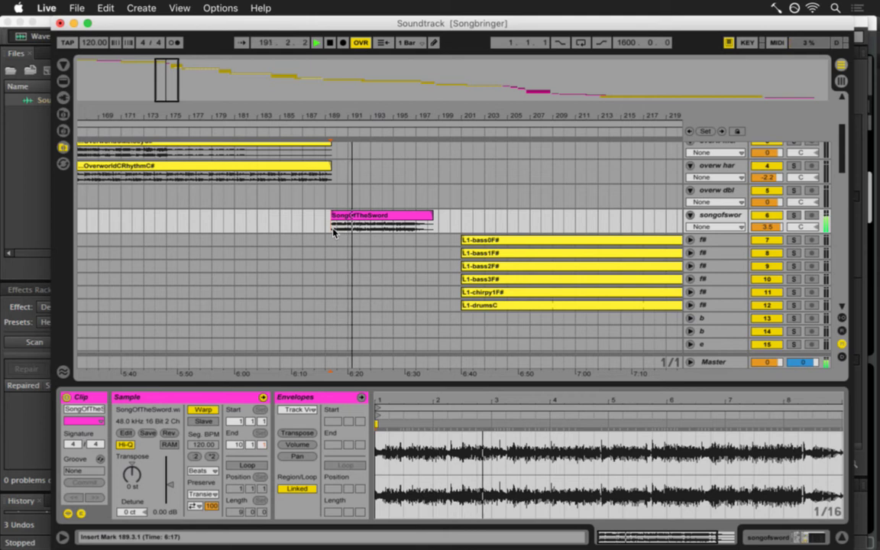
key(super+z)
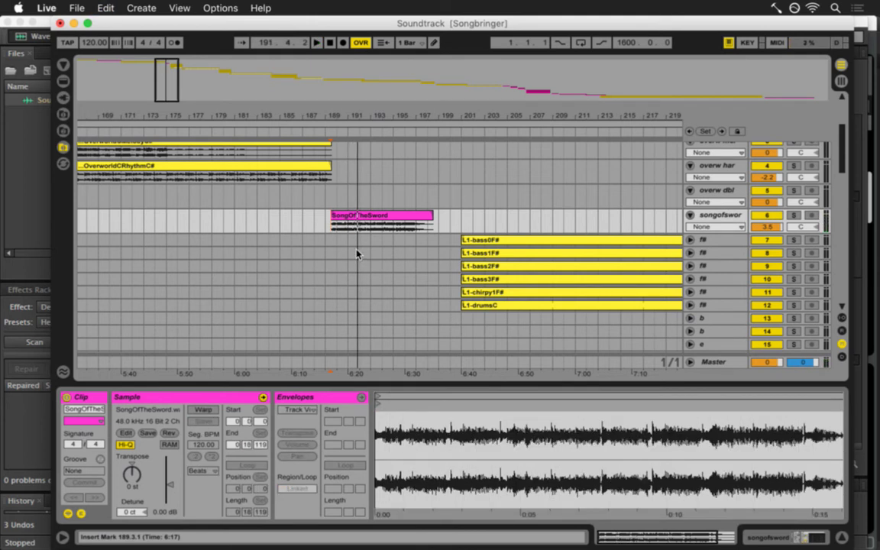
key(super+z)
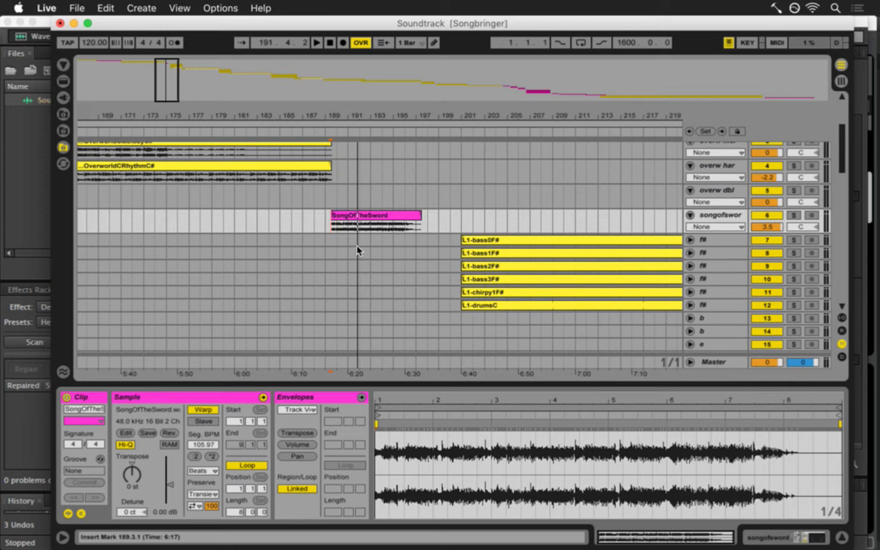
Play the SongOfTheSword clip from 189.3.1 to bar 194 with its original warping.
key(space)
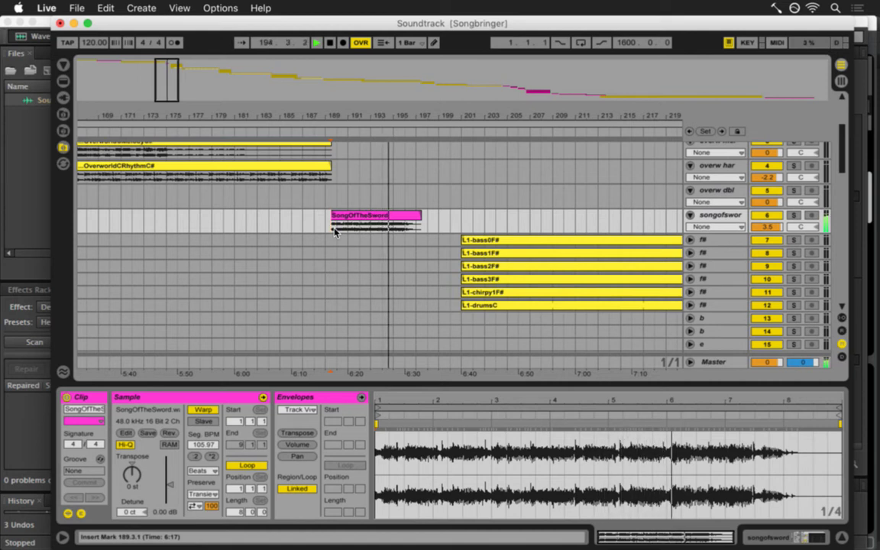
key(space)
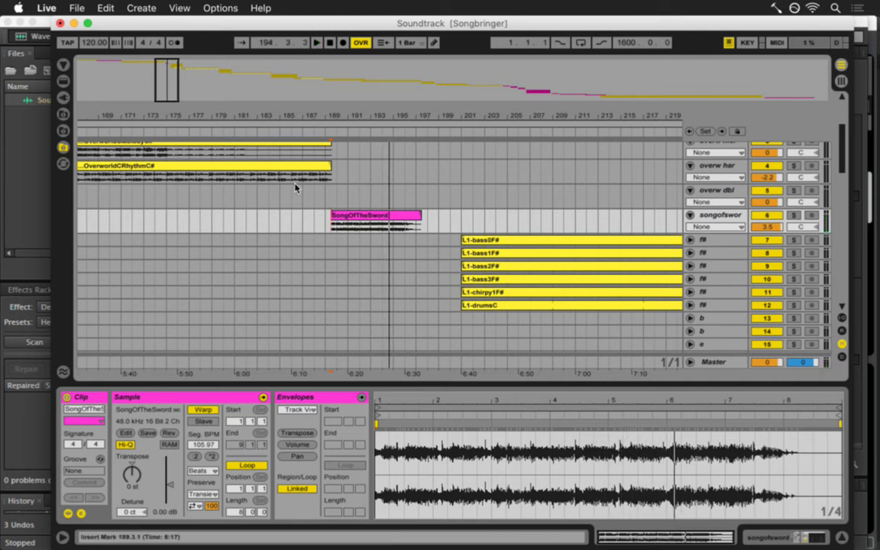
click(349, 223)
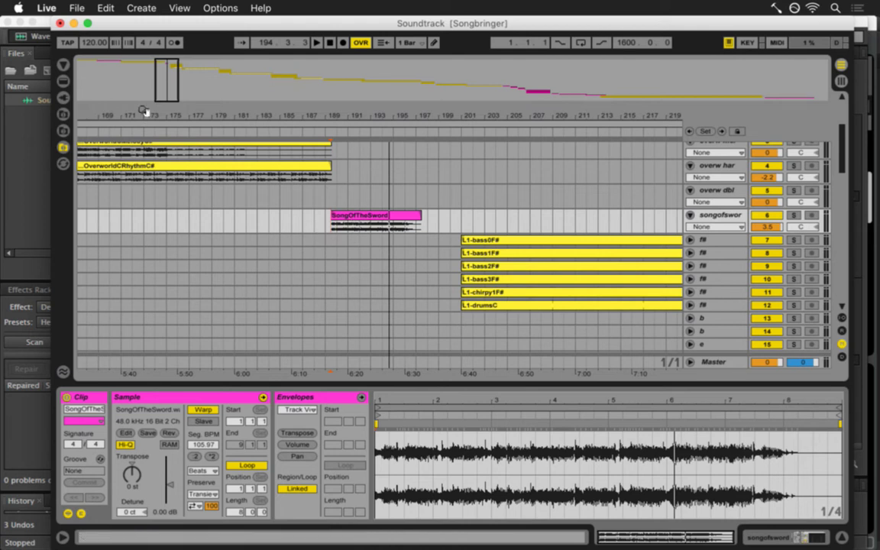
Open SongOfTheSword0.als from the Songbringer folder without saving the changes to Soundtrack.
click(79, 9)
mouse_move(91, 41)
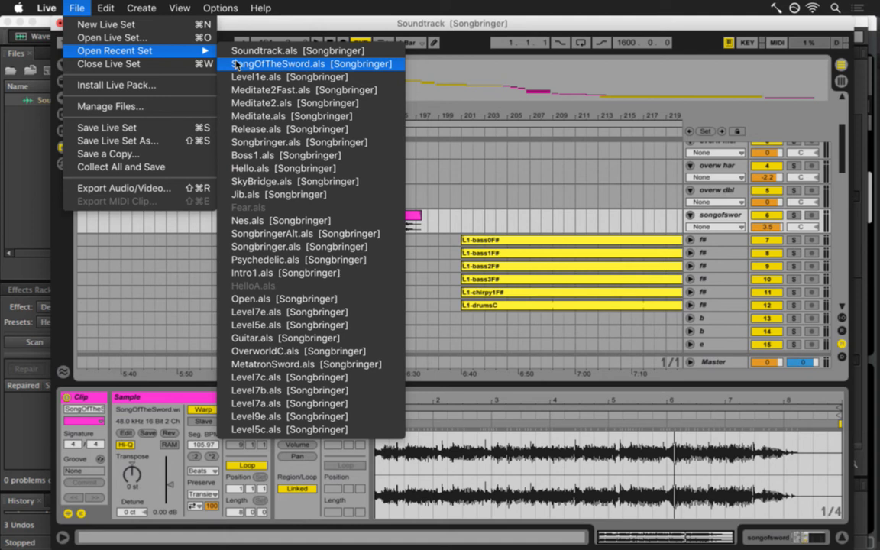
click(107, 37)
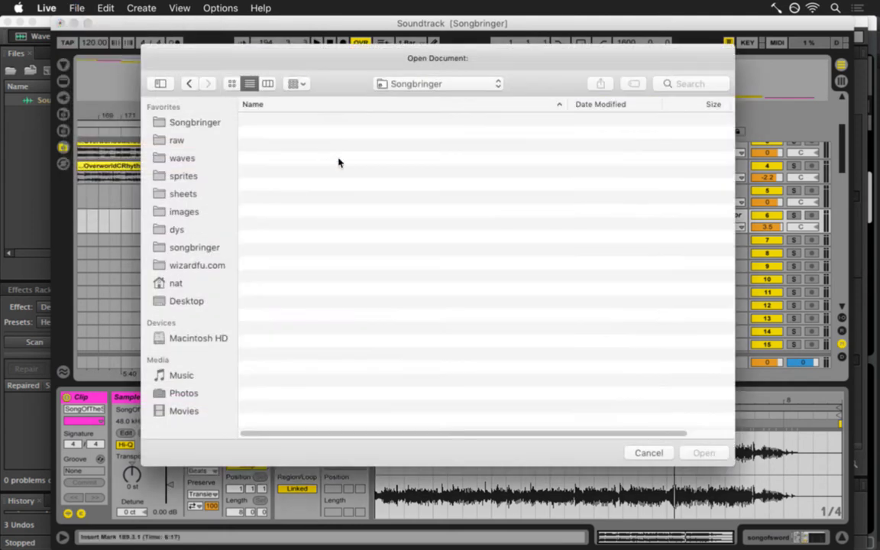
drag(729, 160, 726, 399)
click(483, 309)
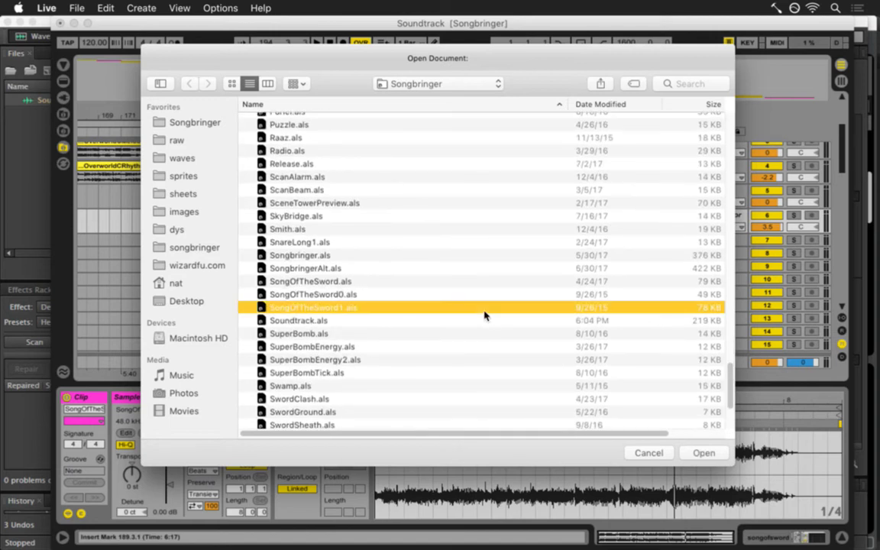
click(493, 298)
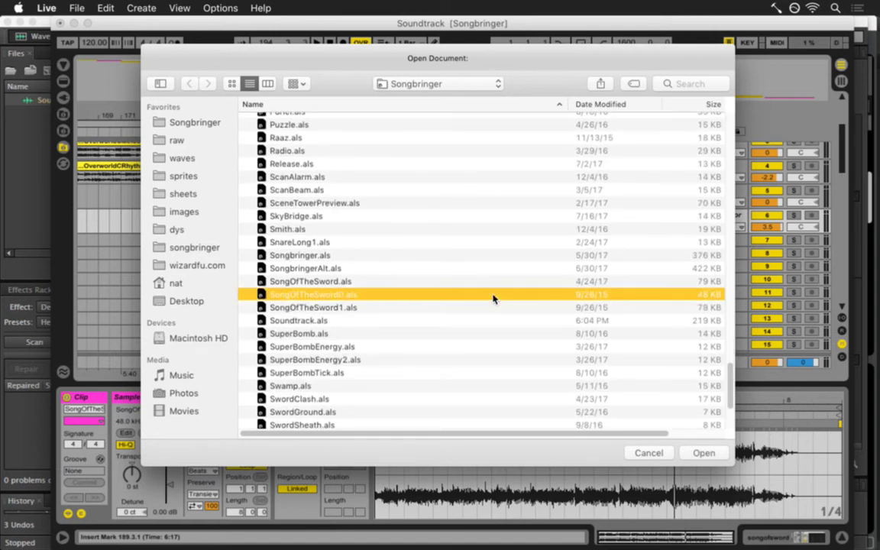
double_click(369, 297)
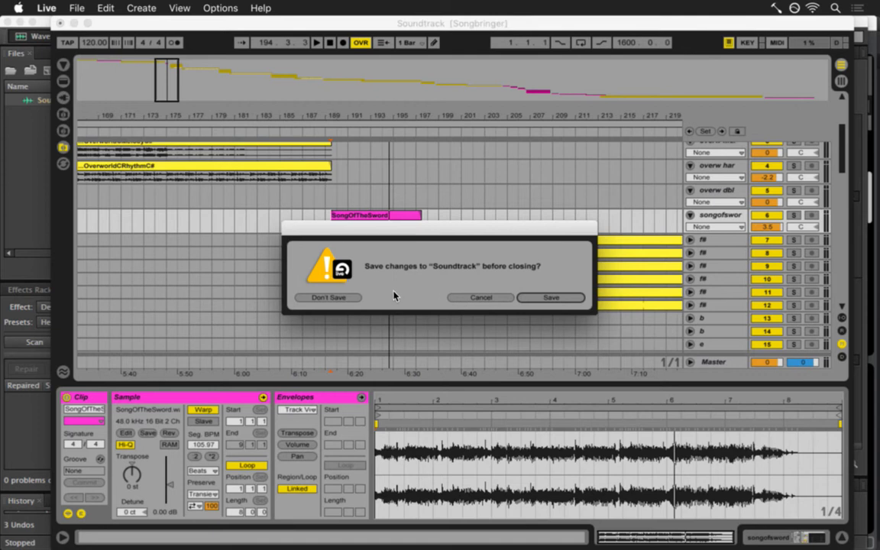
click(351, 298)
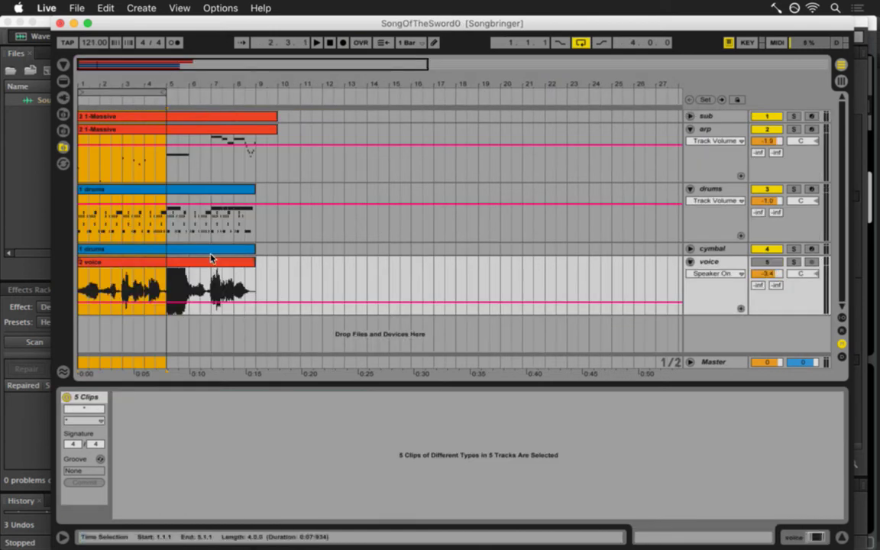
Play the SongOfTheSword0 arrangement from bar 1.
click(90, 205)
key(space)
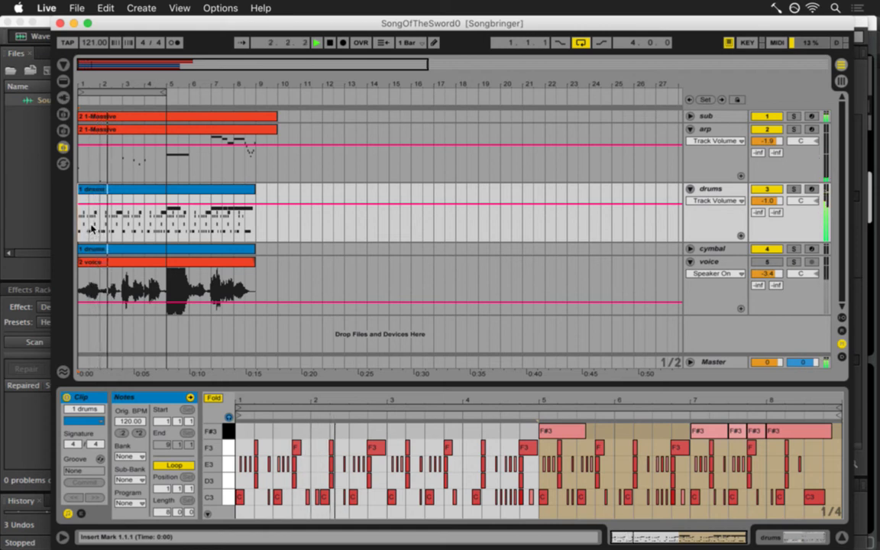
key(space)
Move the four-bar loop to start at bar 5 and play that section, ending with the arp clip's notes open at 8.3.1.
click(165, 206)
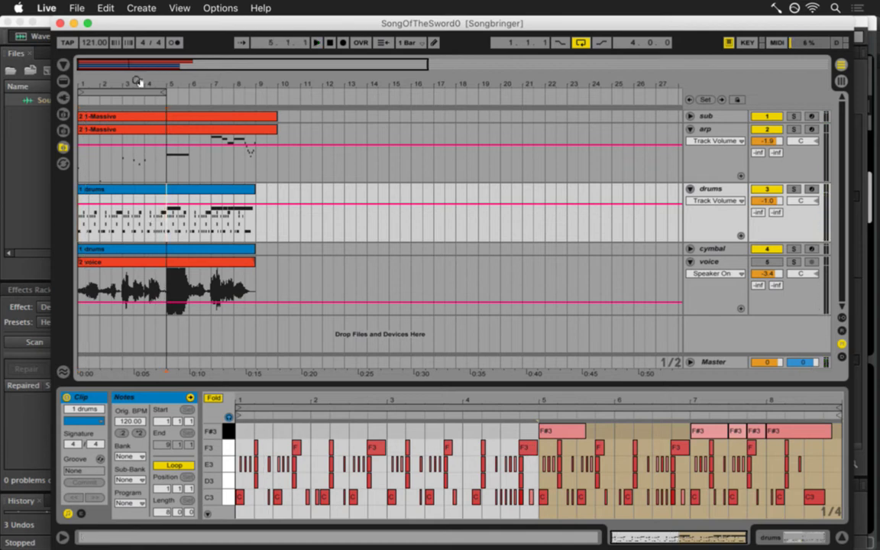
drag(99, 98, 187, 97)
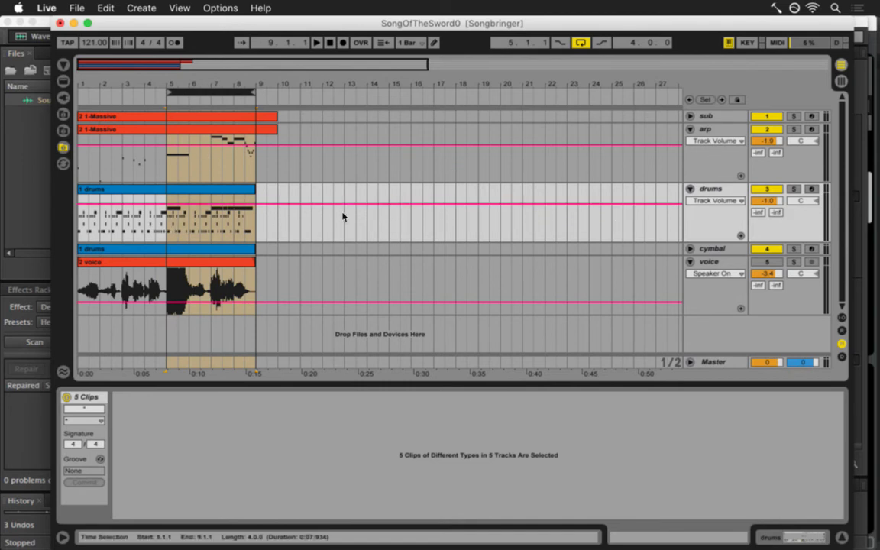
key(space)
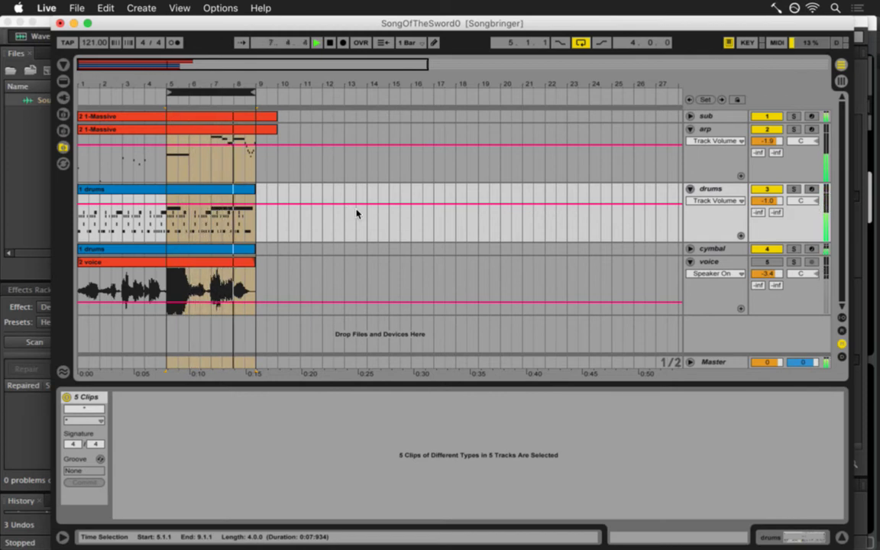
key(space)
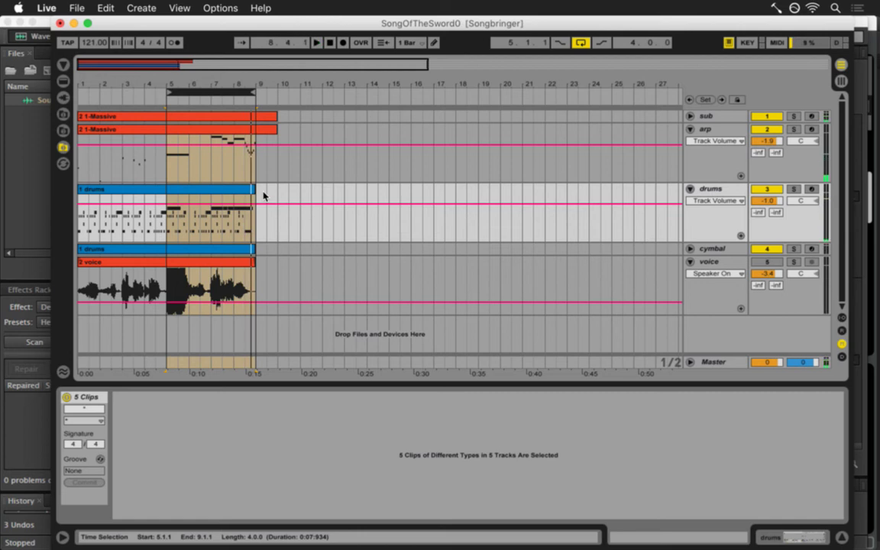
click(245, 163)
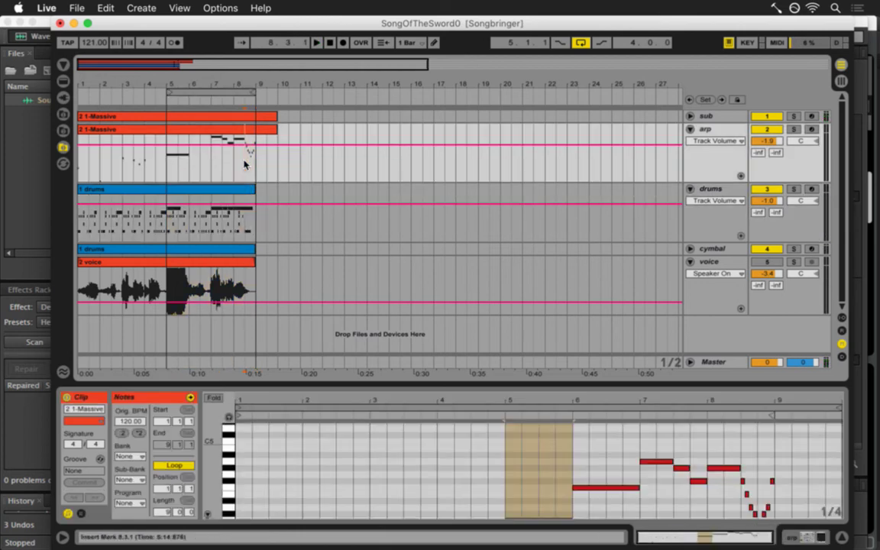
Briefly replay the looped section, then open SongOfTheSword1.als from the Songbringer folder.
key(space)
key(space)
click(77, 8)
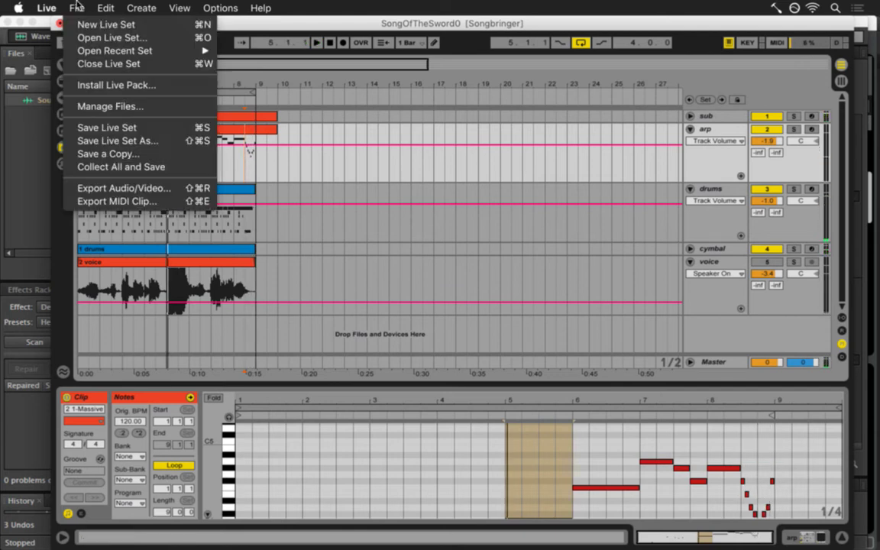
mouse_move(113, 52)
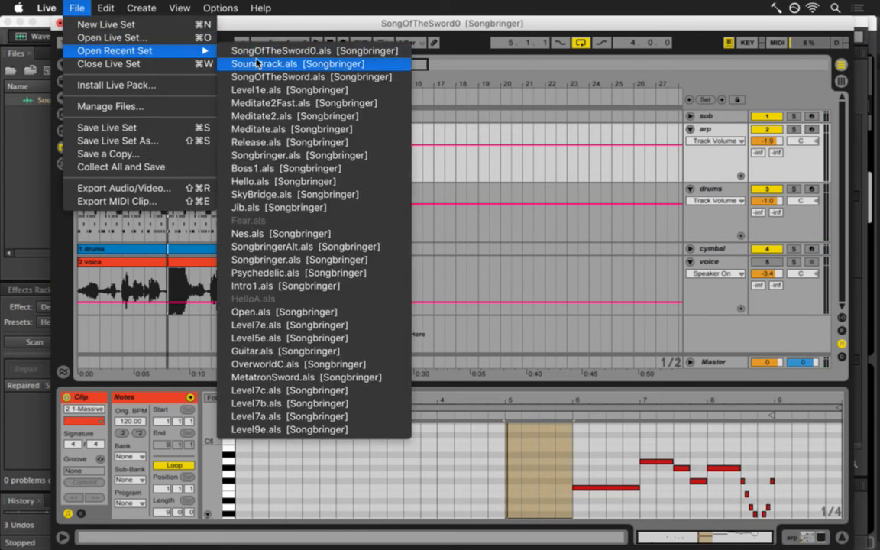
click(102, 38)
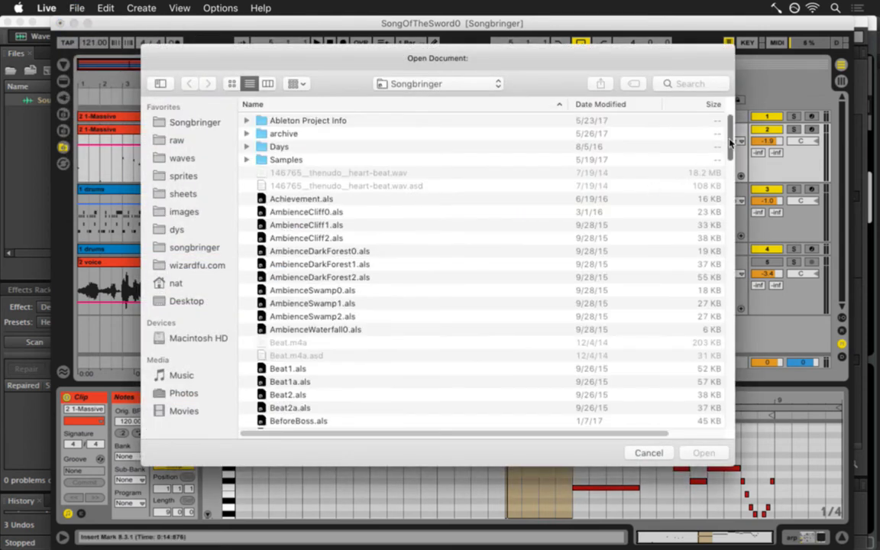
scroll(726, 392, down, 20)
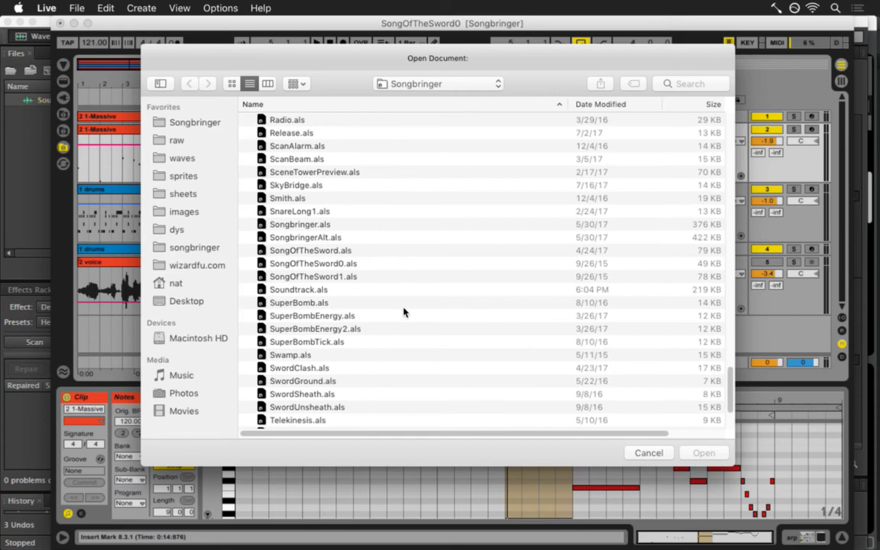
double_click(336, 278)
click(344, 298)
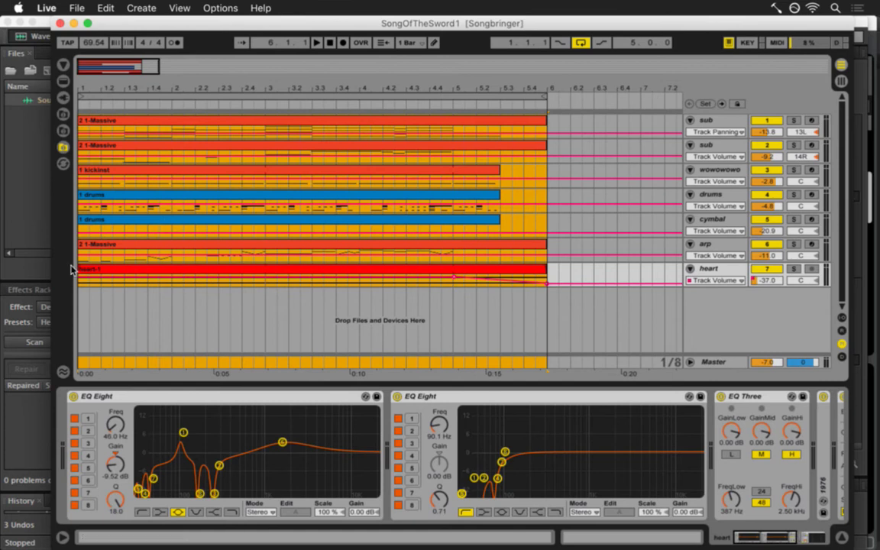
Play the SongOfTheSword1 arrangement from bar 1 into bar 5.
click(80, 284)
key(space)
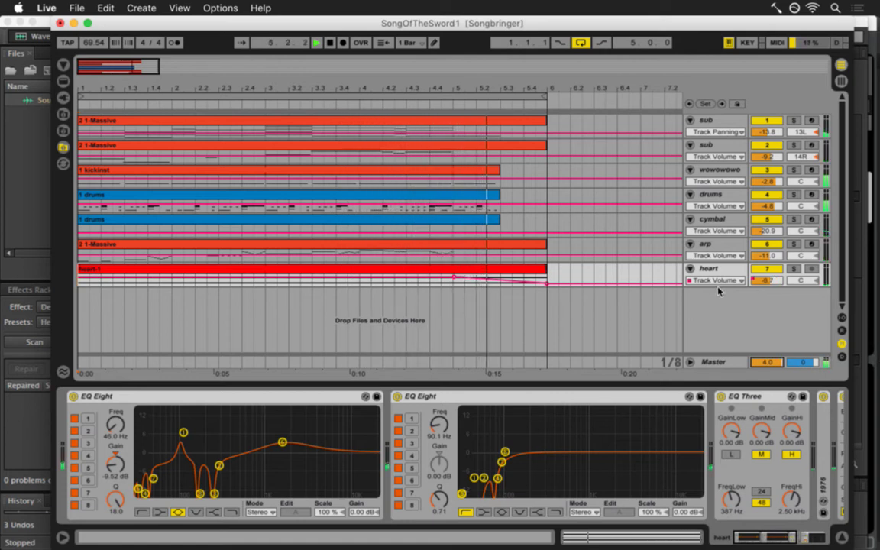
key(space)
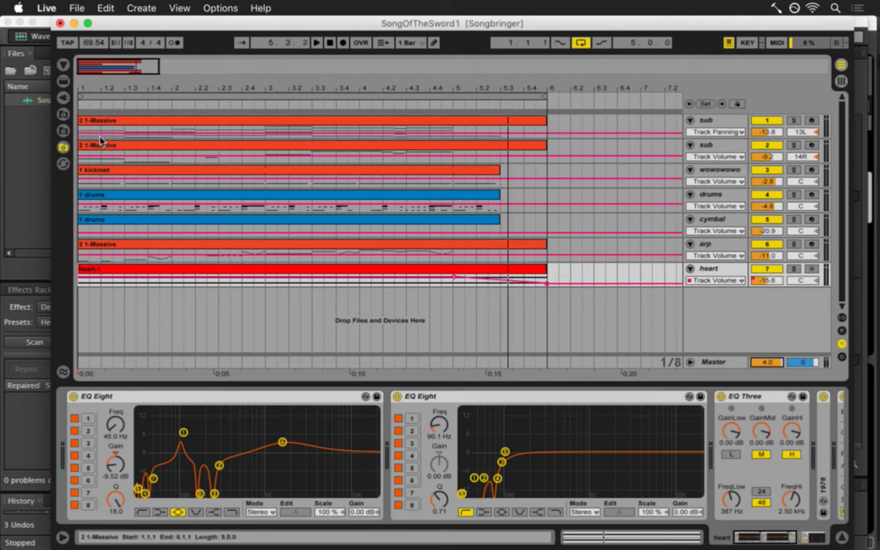
Open the recent set SongOfTheSword.als and place the insert marker at 6.2.1 on the wowowowo track.
click(76, 7)
mouse_move(137, 50)
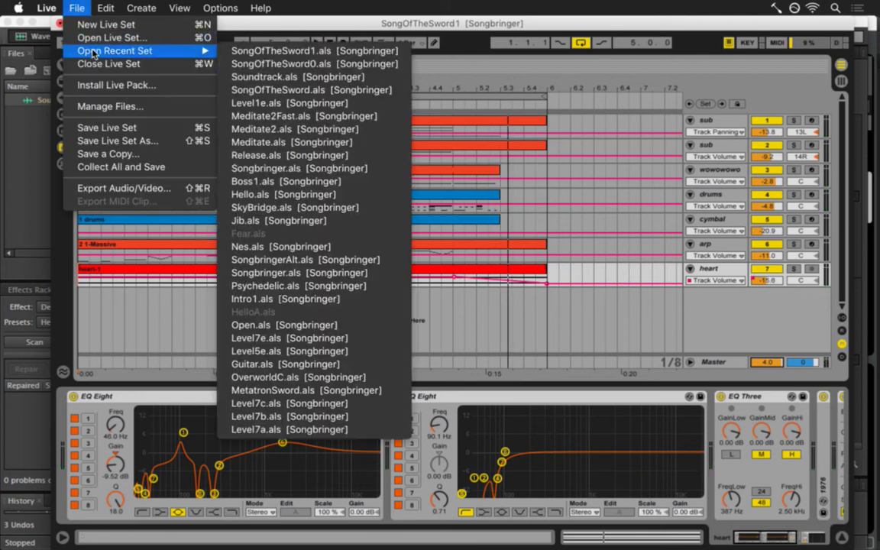
click(263, 89)
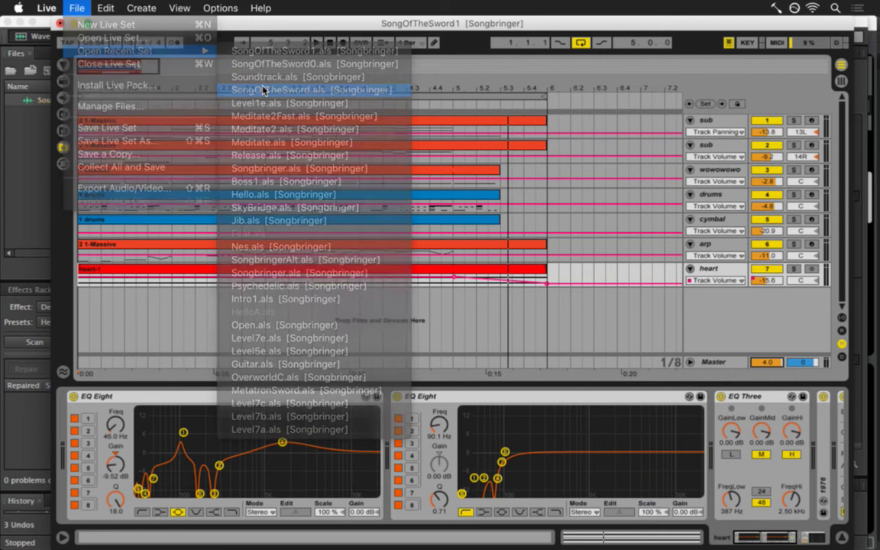
click(334, 301)
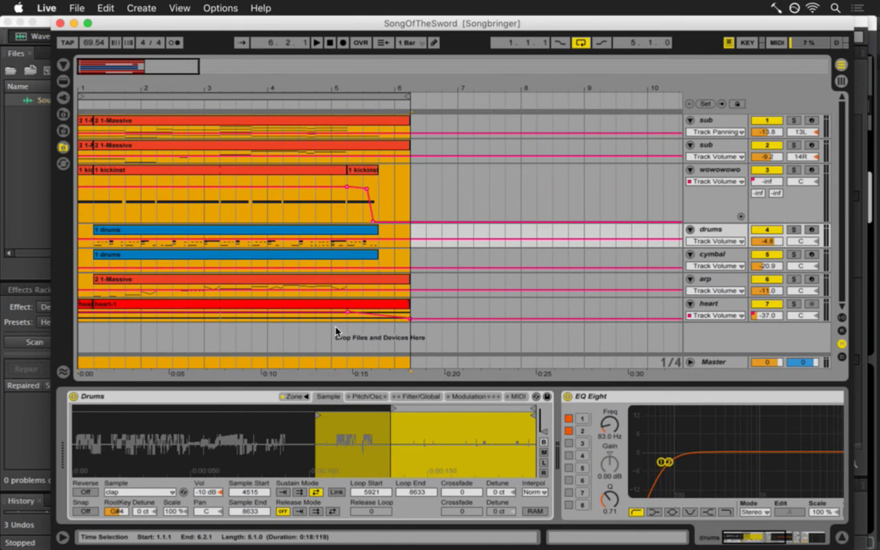
click(408, 197)
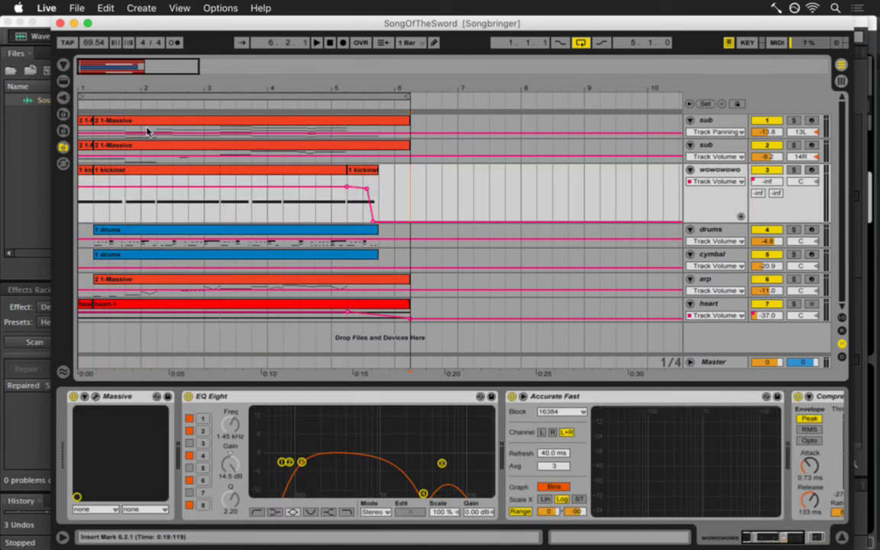
Save the live set under the new name SongOfTheSwords in the Songbringer folder.
click(76, 8)
mouse_move(98, 53)
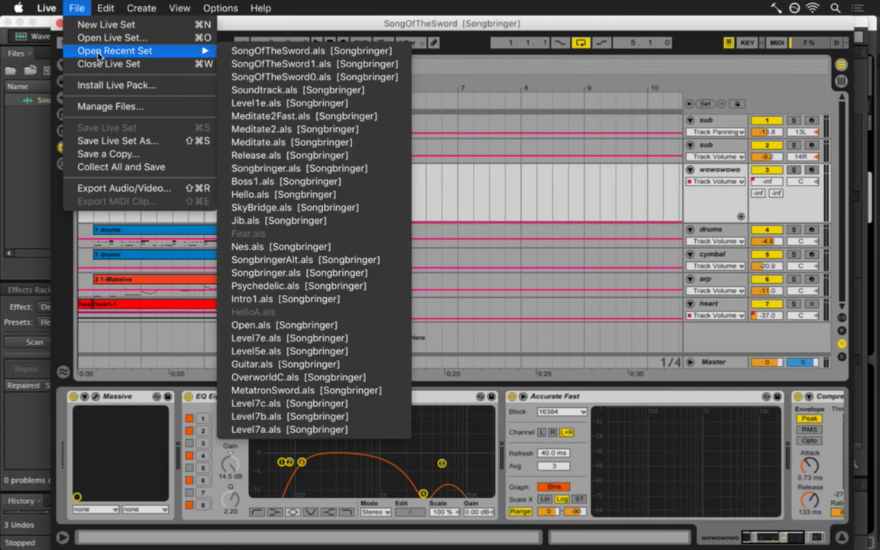
click(99, 141)
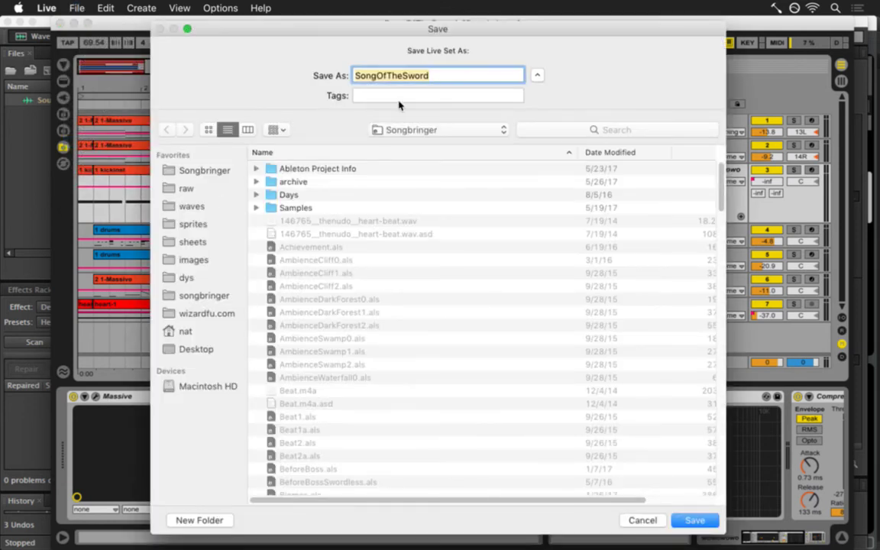
click(436, 80)
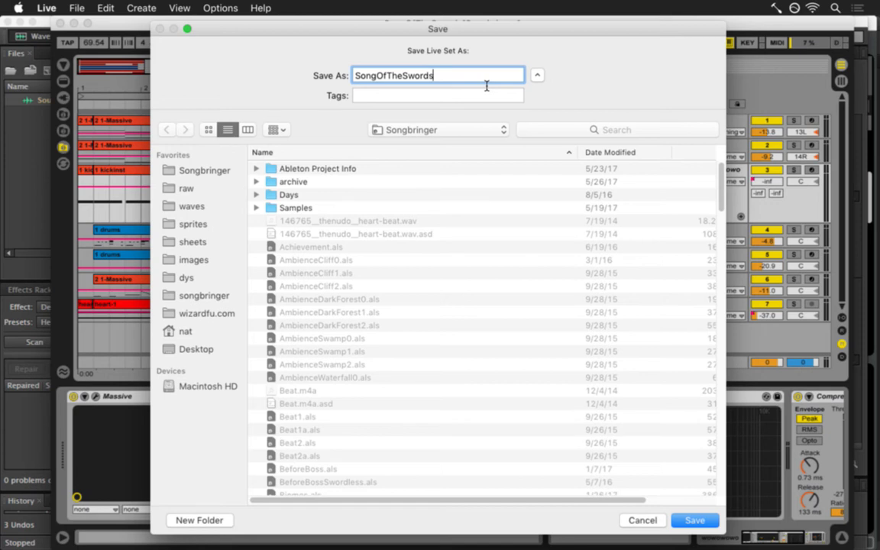
key(Return)
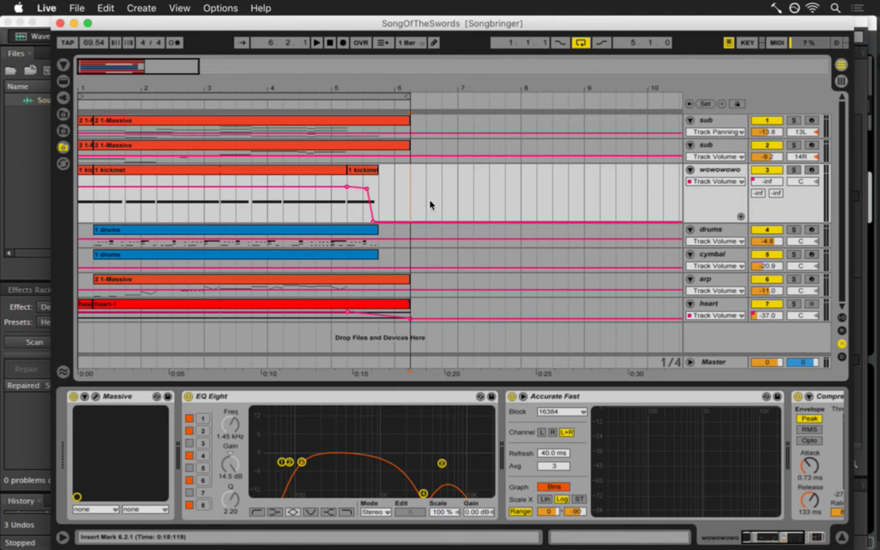
Set the insert marker at 1.1.1 and play the opening of the arrangement twice.
click(81, 213)
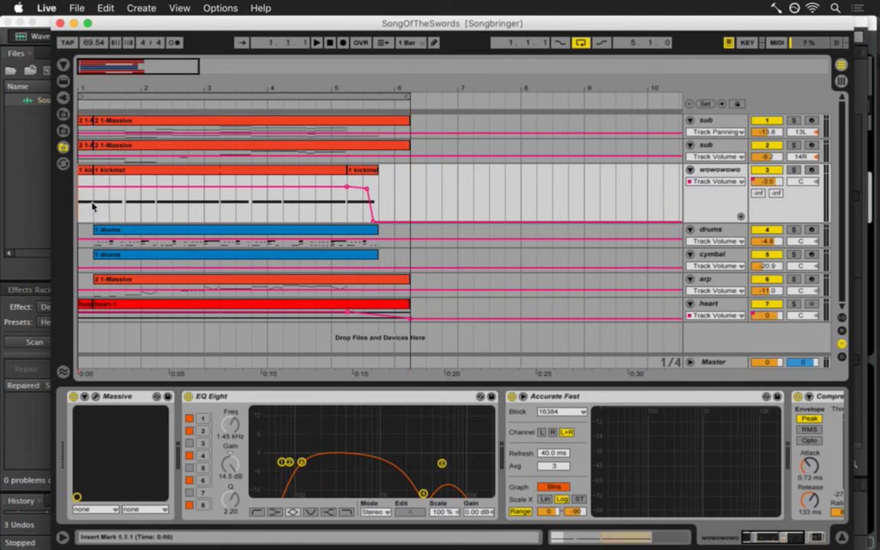
drag(92, 205, 75, 204)
click(76, 210)
key(space)
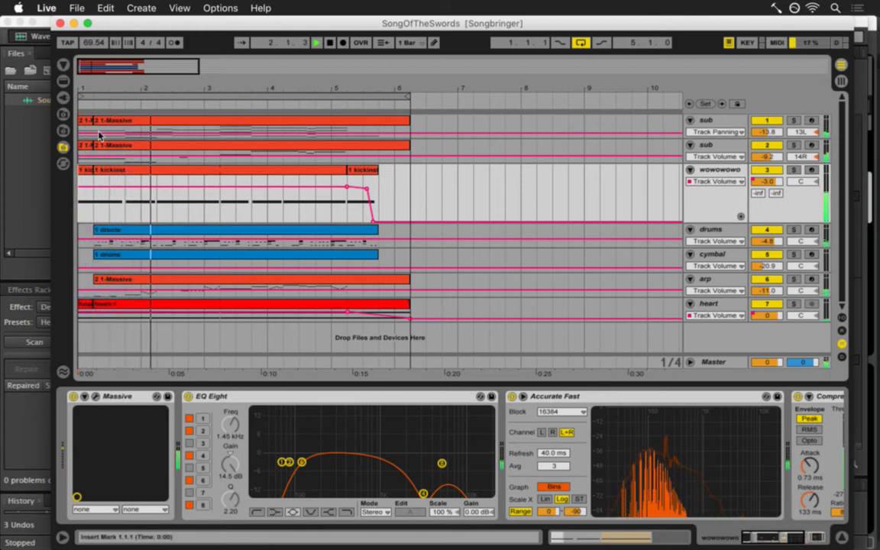
key(space)
key(space)
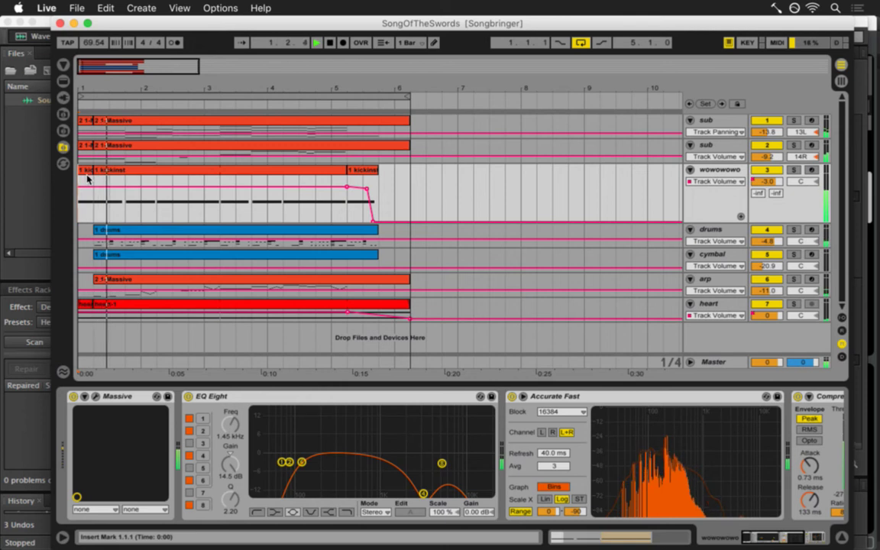
key(space)
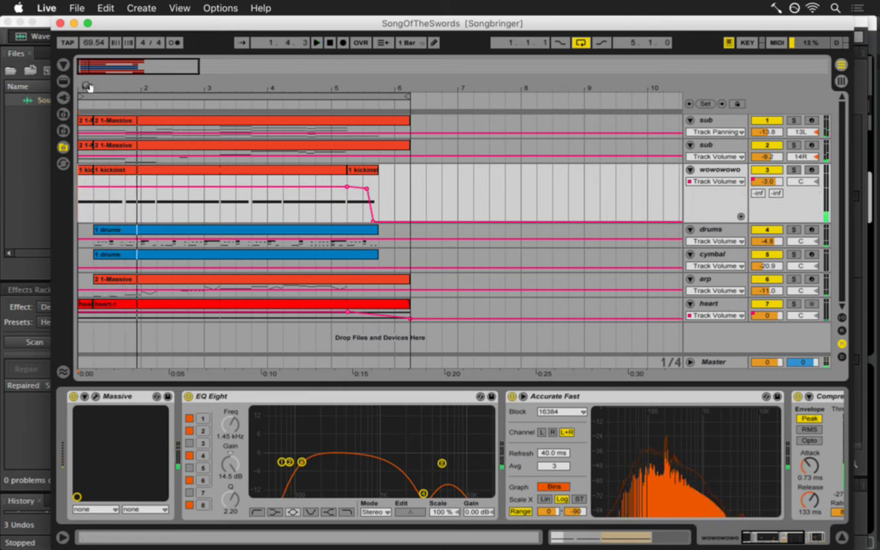
Set the displayed automation to None on both sub tracks and on the drums, cymbal and arp tracks.
drag(88, 87, 87, 87)
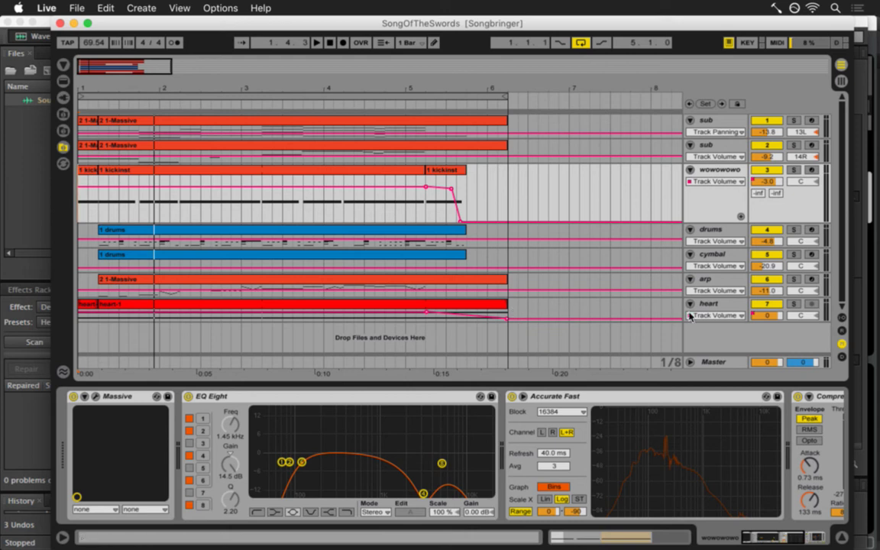
click(716, 131)
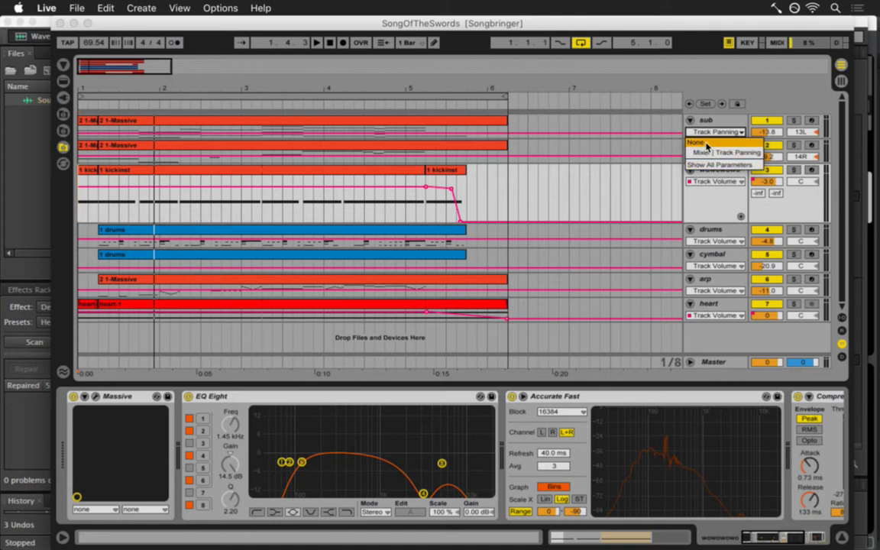
click(697, 142)
click(714, 156)
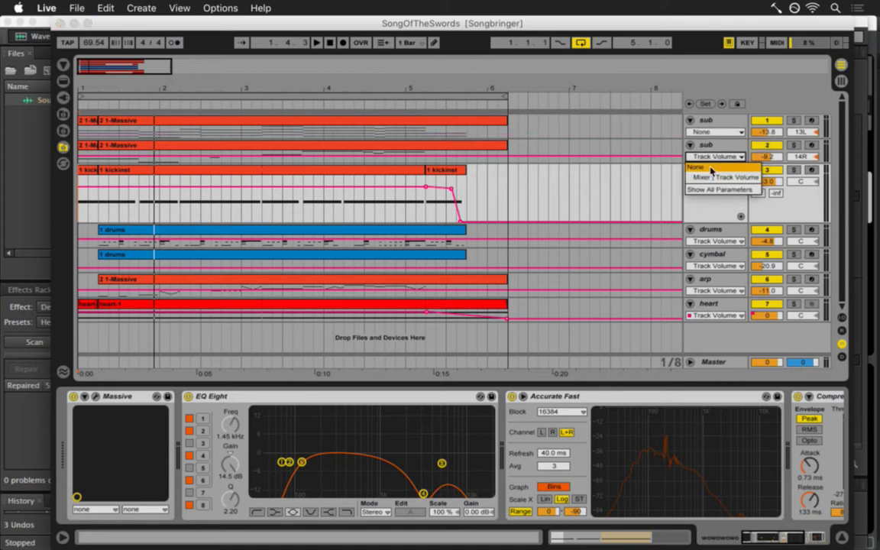
click(710, 168)
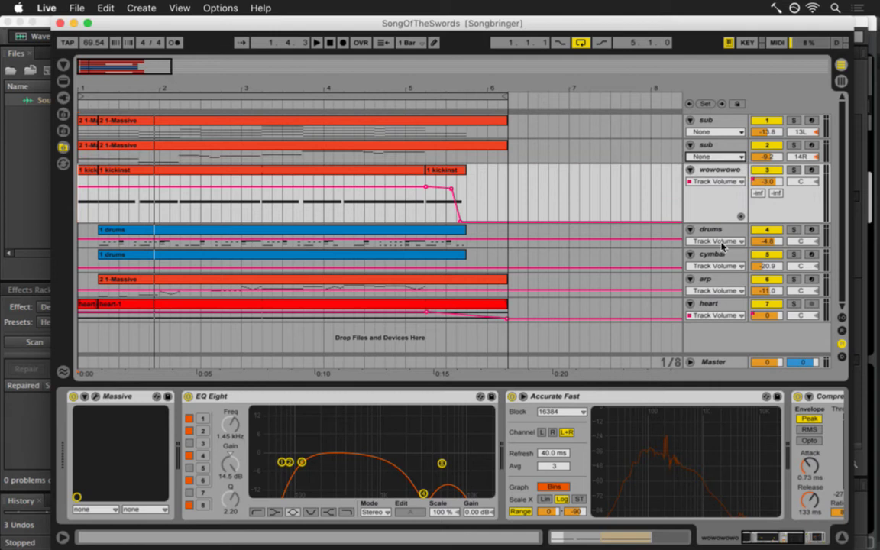
click(722, 243)
click(710, 253)
click(715, 265)
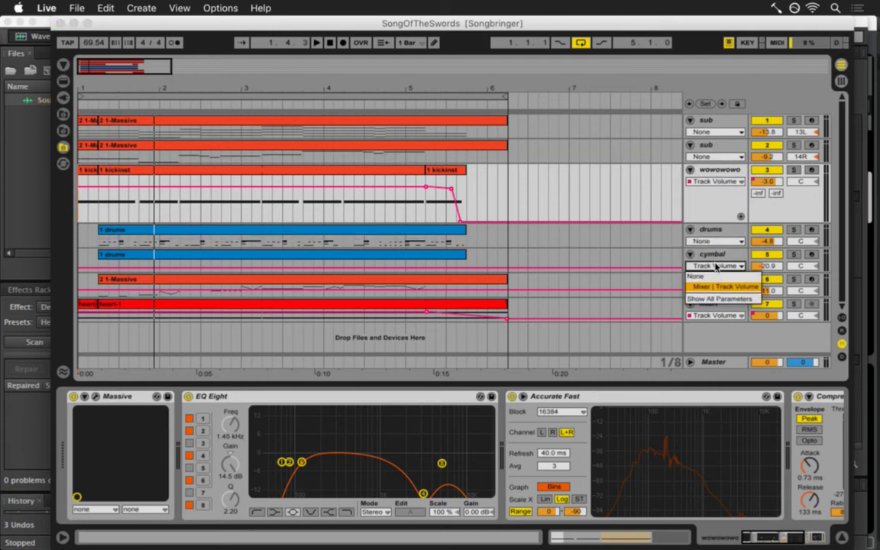
click(696, 276)
click(716, 290)
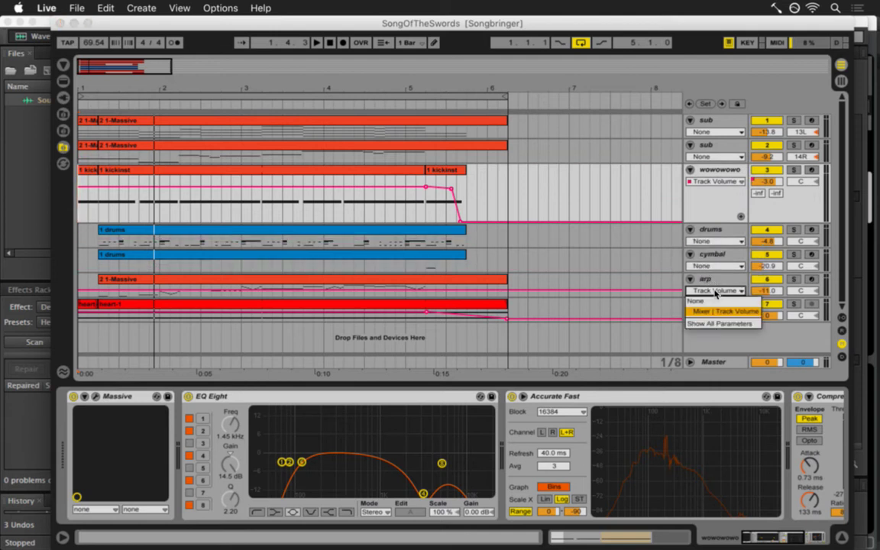
click(718, 301)
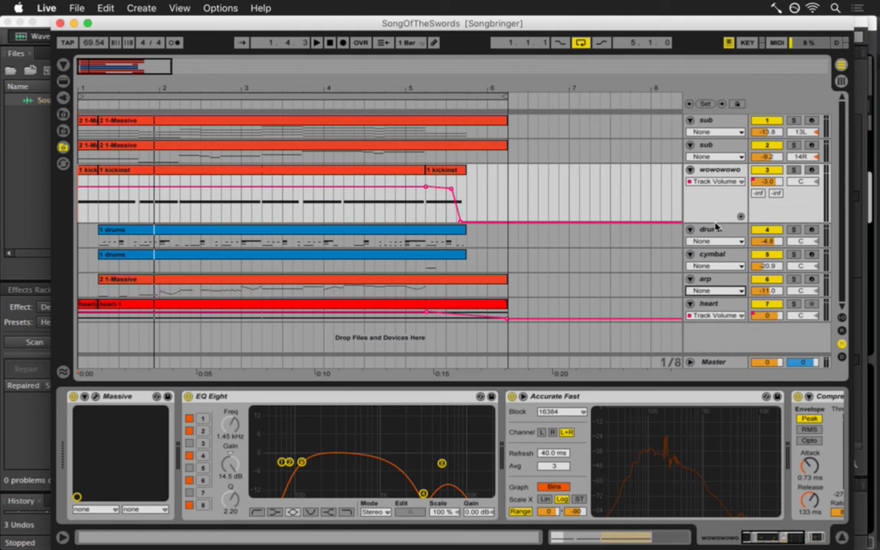
Reduce the wowowowo track's height and enlarge the two sub tracks, drums and cymbal so their notes are easier to see.
drag(704, 227, 709, 201)
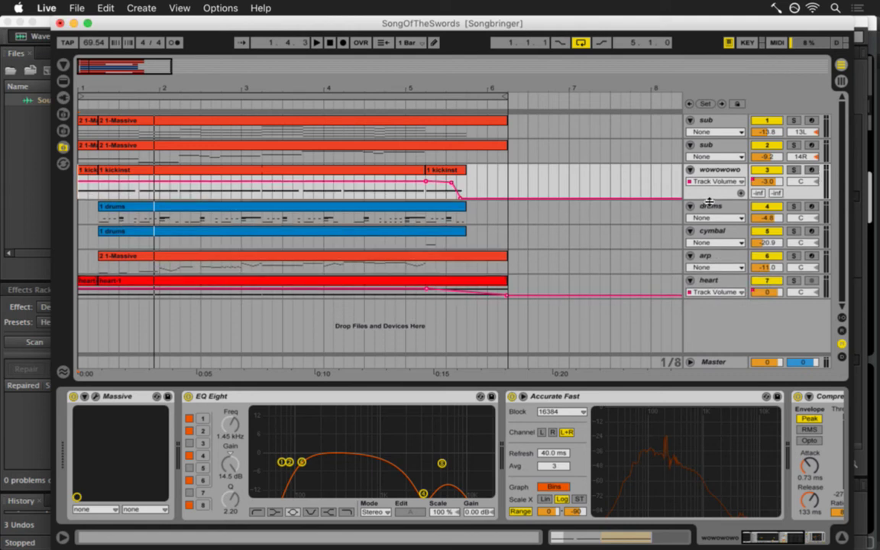
mouse_move(716, 167)
mouse_down()
mouse_move(717, 179)
mouse_move(718, 154)
mouse_up()
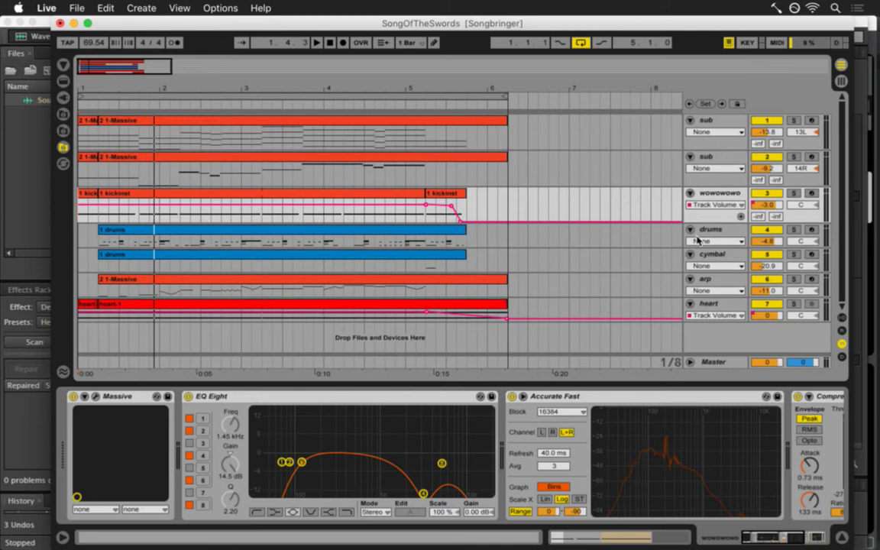
drag(703, 252, 701, 263)
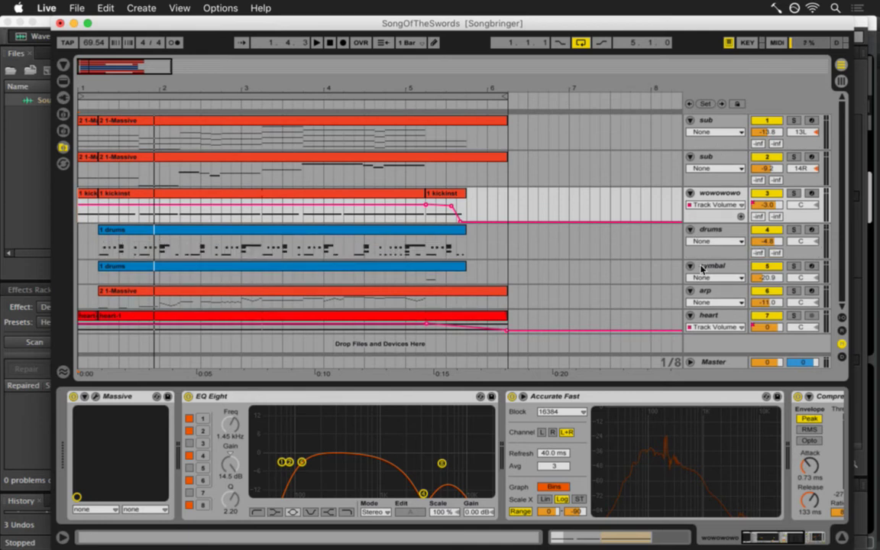
drag(706, 292, 707, 303)
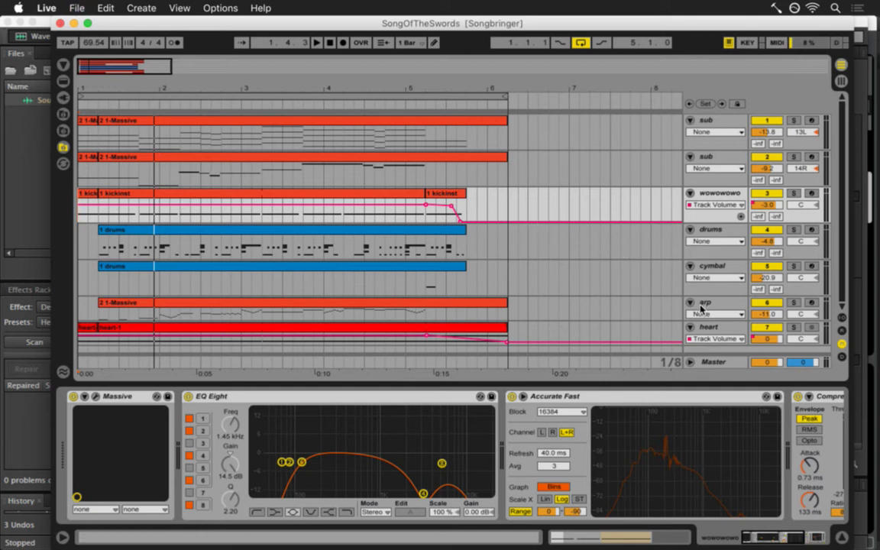
Solo the heart track and play it from bar 1 with the system volume raised, then stop playback and unsolo it.
click(712, 330)
click(795, 328)
key(space)
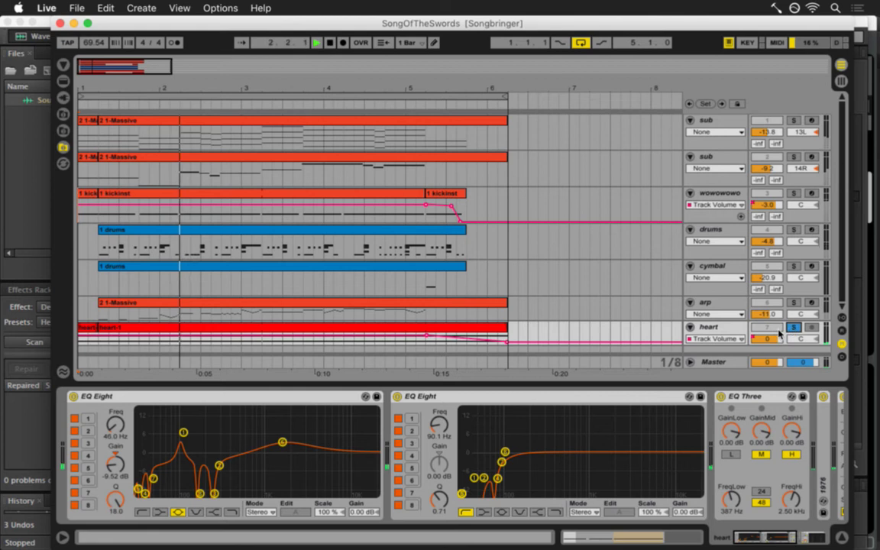
key(XF86AudioRaiseVolume)
key(XF86AudioRaiseVolume)
key(XF86AudioRaiseVolume)
key(XF86AudioRaiseVolume)
key(XF86AudioRaiseVolume)
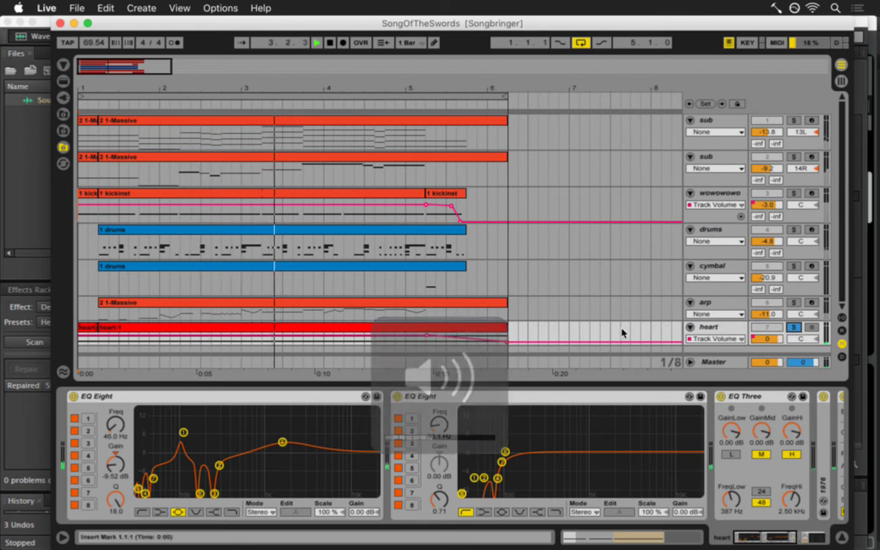
key(space)
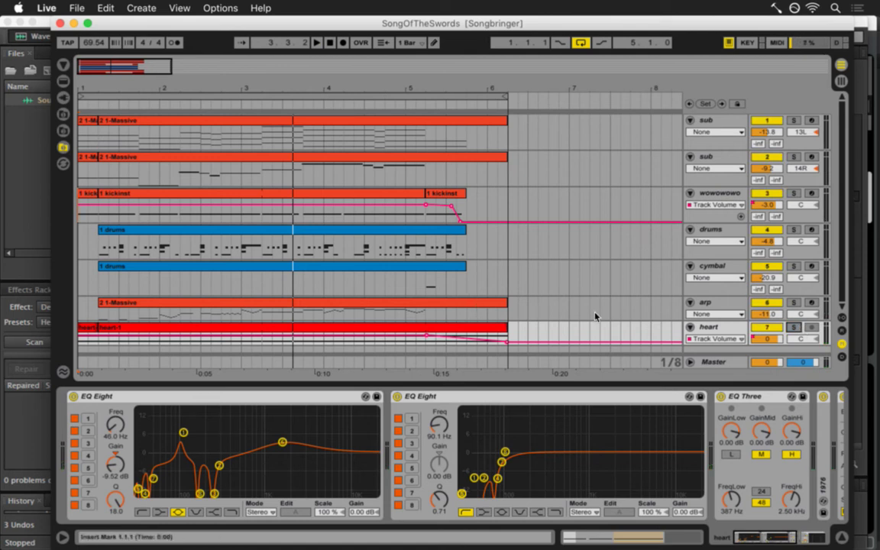
Rename the heart track heartnoise and select the arp track.
click(723, 348)
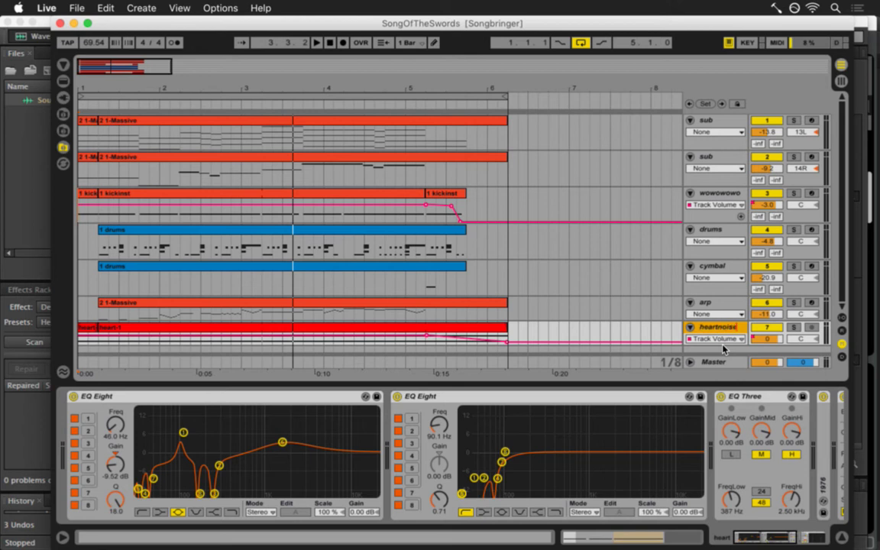
key(Return)
click(710, 303)
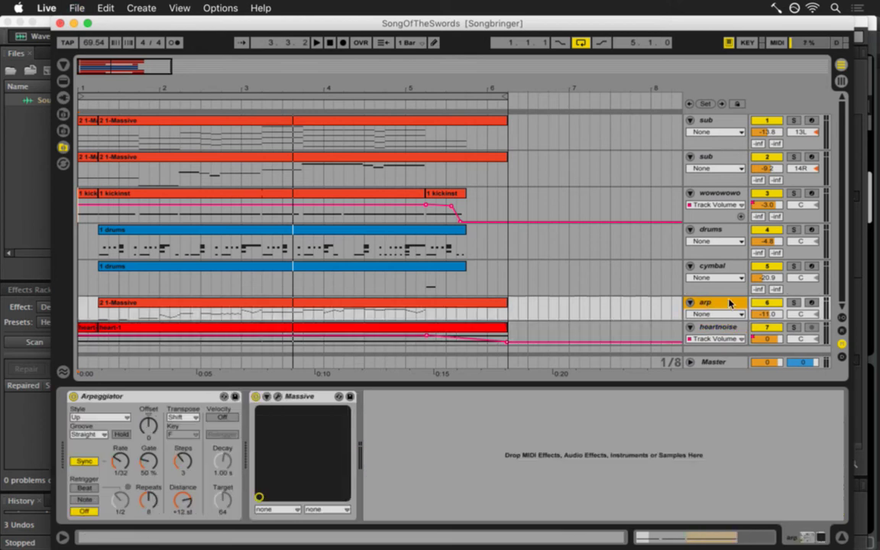
Solo the arp track and listen to it from the start and from 1.2.1.
click(794, 303)
key(space)
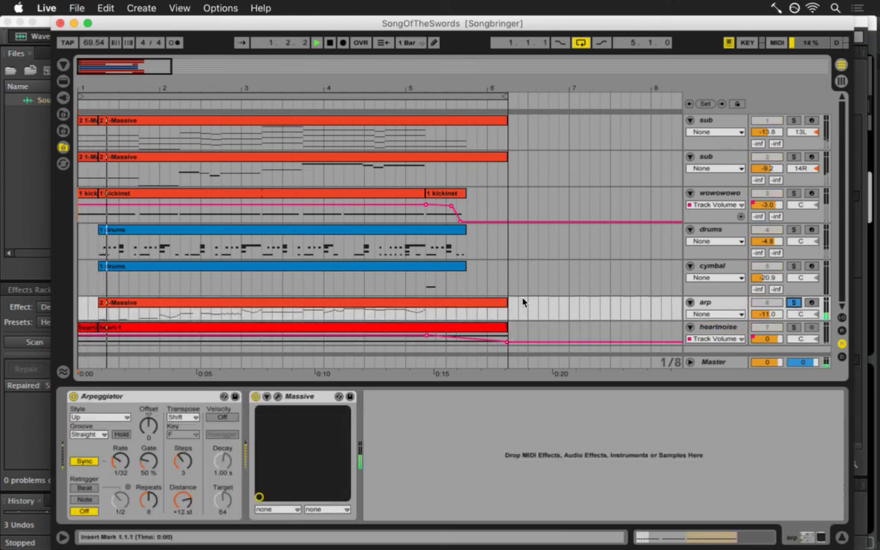
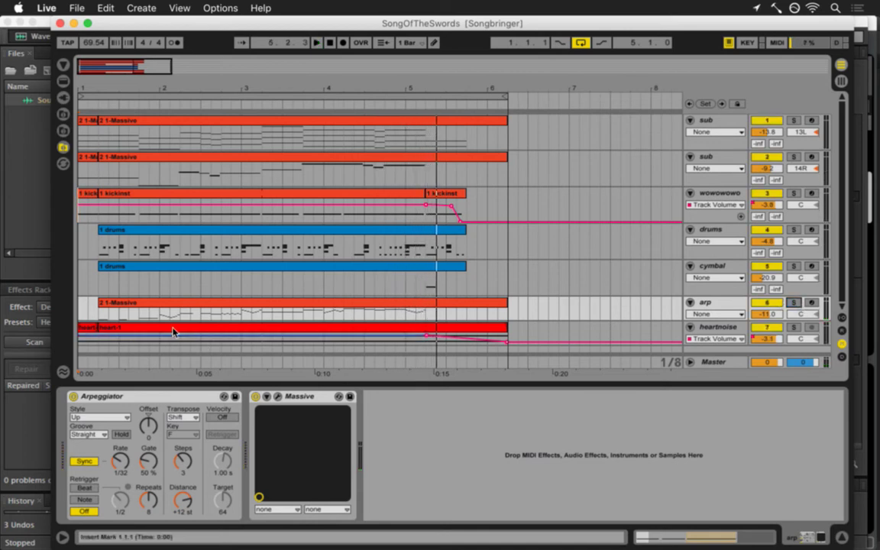
click(100, 314)
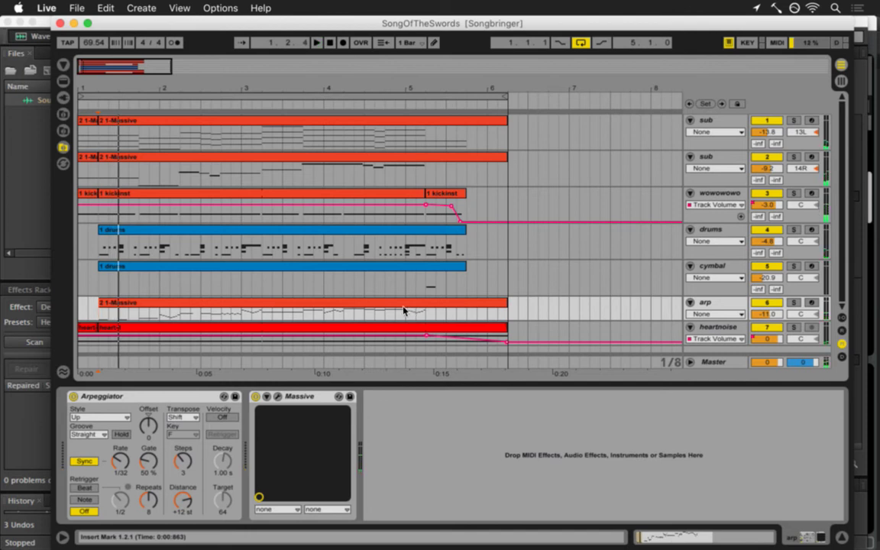
click(796, 304)
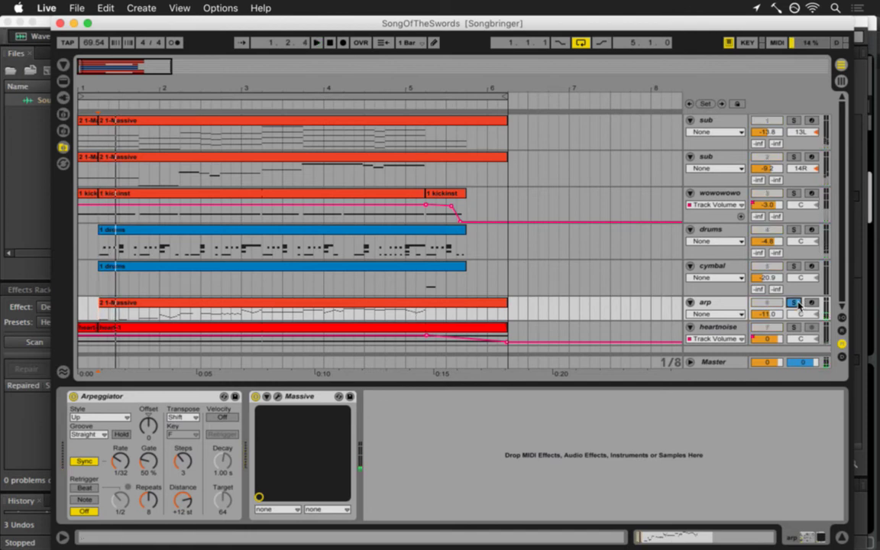
Solo the cymbal track and play its hit from 5.1.3, then unsolo it and reduce the track's height.
click(794, 264)
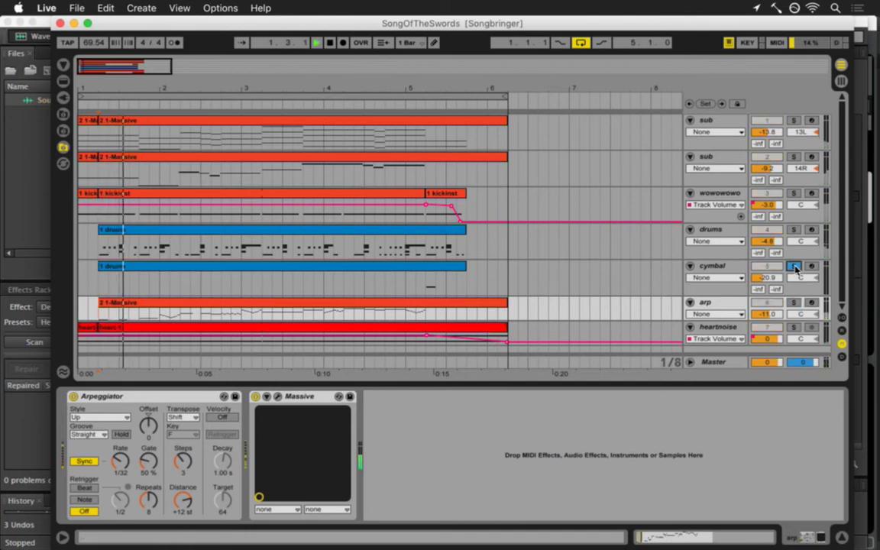
click(428, 287)
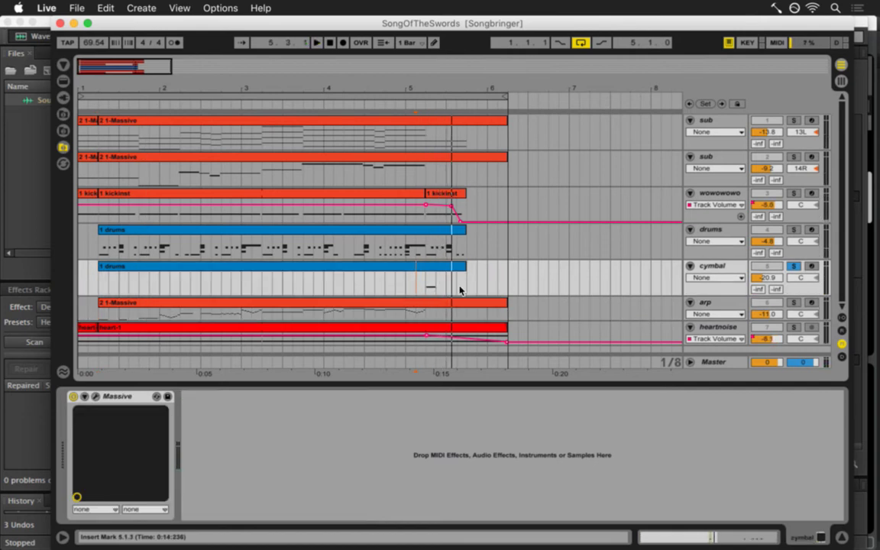
click(100, 249)
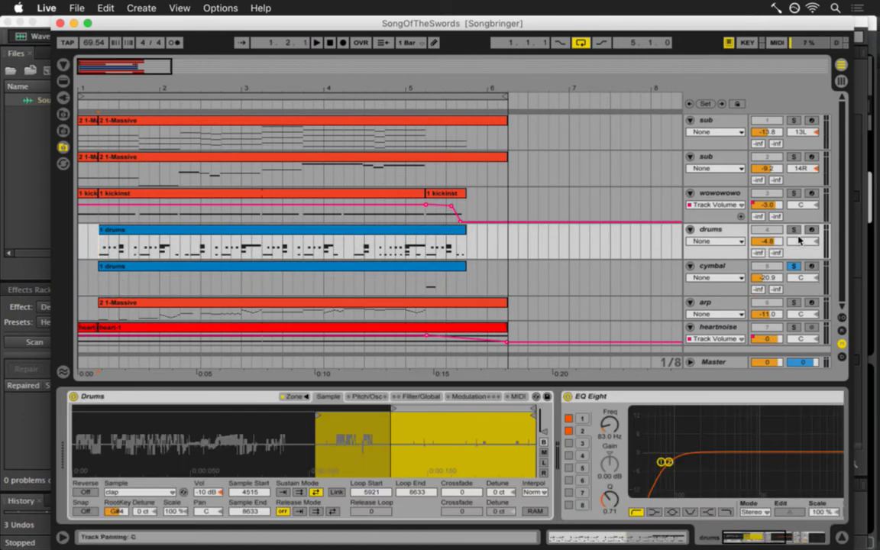
drag(698, 300, 700, 281)
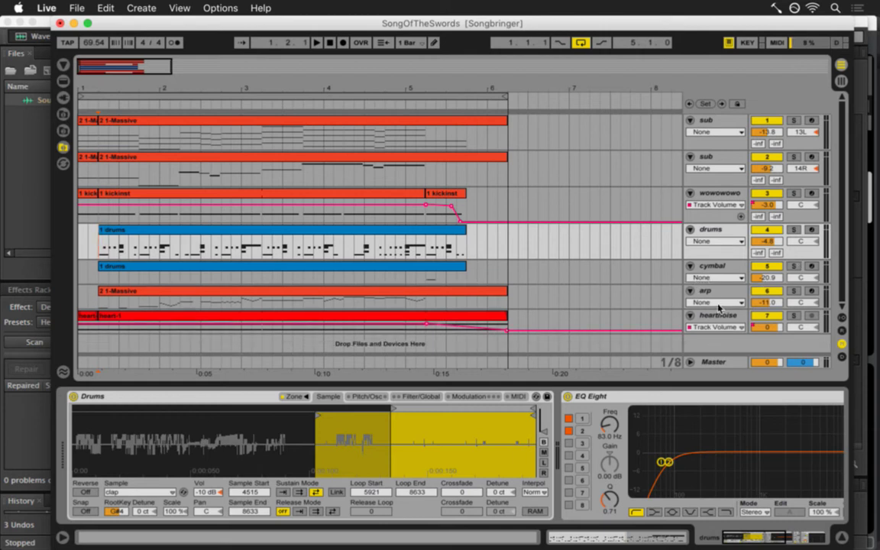
Play the wowowowo track soloed from 1.2.1, setting its Accurate Fast spectrum graph to Line, then unsolo it.
click(720, 198)
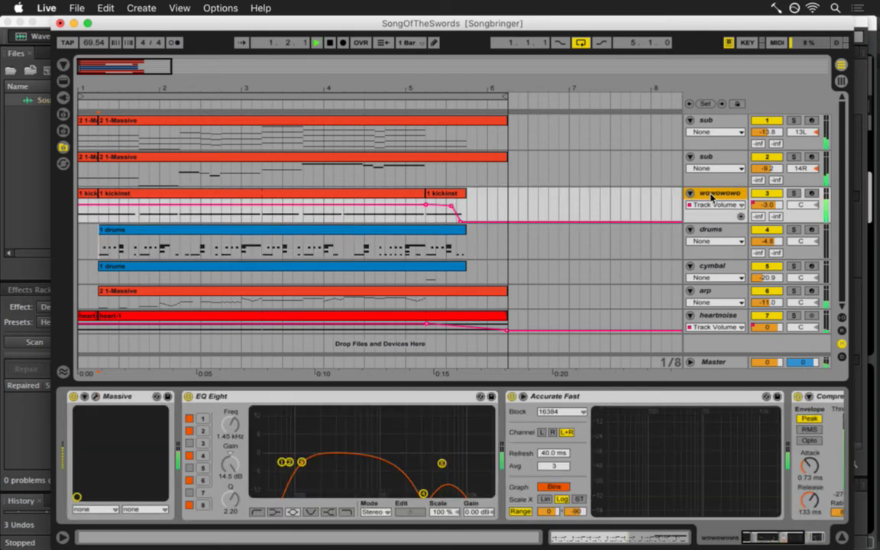
key(space)
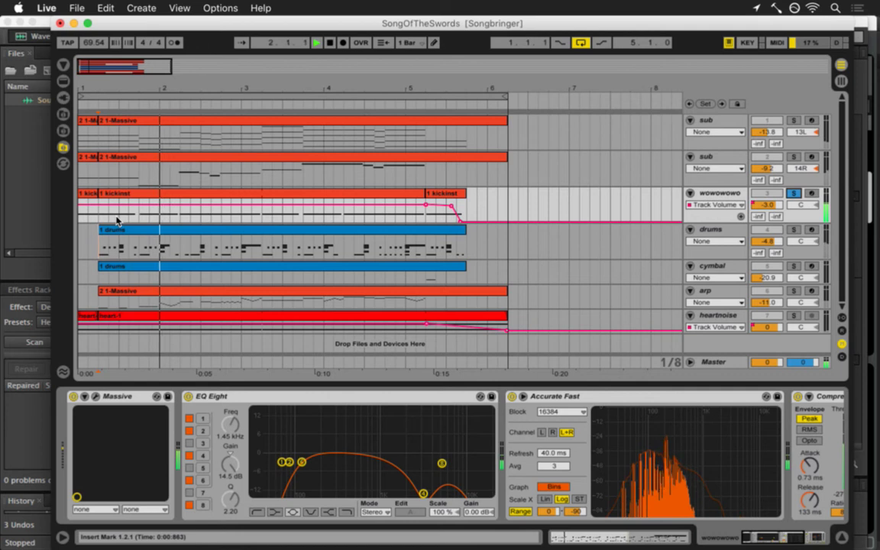
click(560, 488)
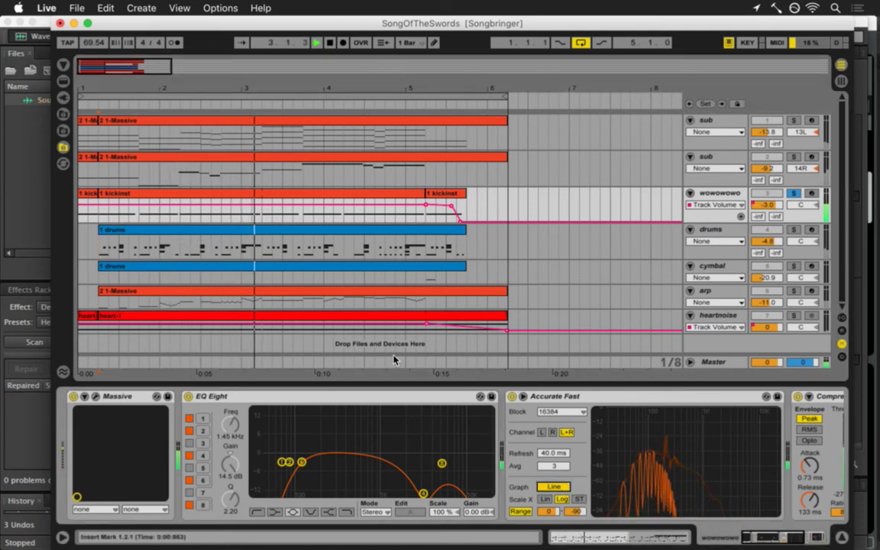
click(793, 194)
key(space)
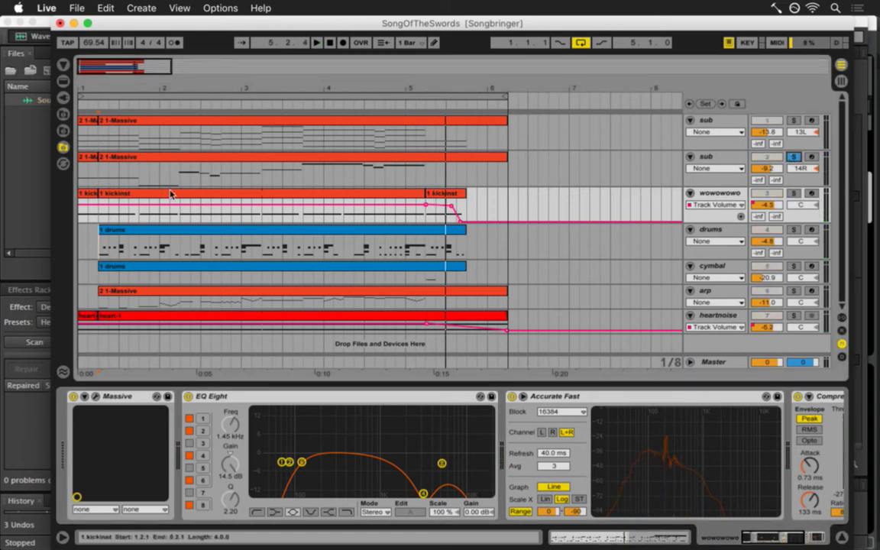
Listen to the lower and upper sub tracks soloed in turn from 1.2.1, then unsolo them and save the set.
click(101, 175)
key(space)
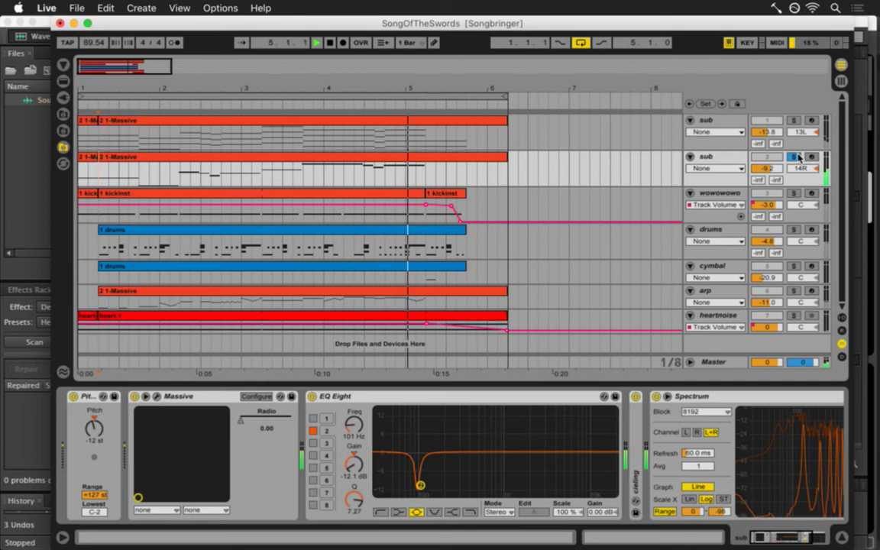
click(794, 121)
key(space)
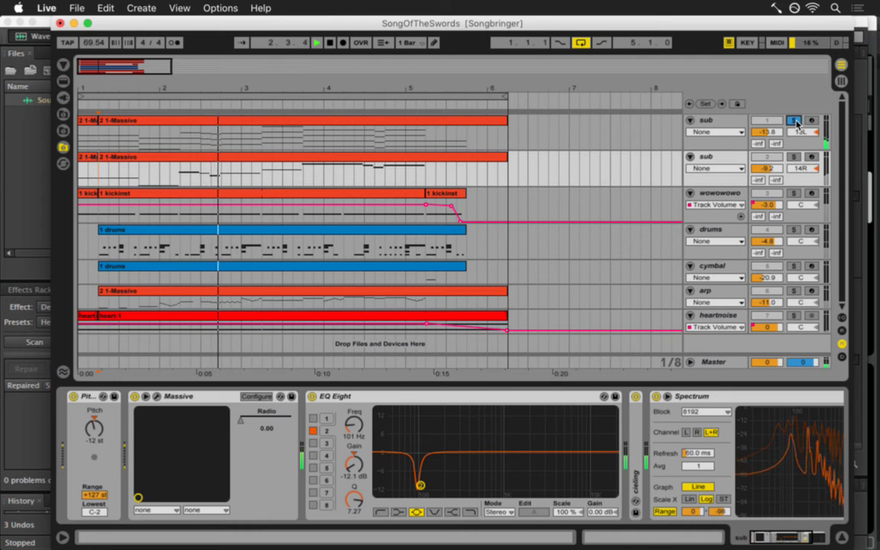
click(795, 122)
key(space)
key(super+s)
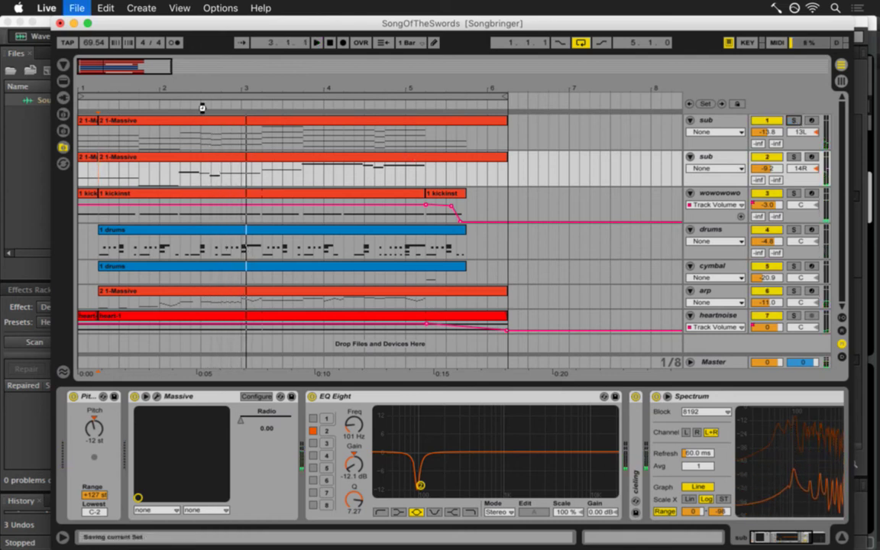
Copy the clips and automation of all seven tracks from 1.2.1 onward to a second section starting at 5.4.1.
drag(207, 94, 209, 91)
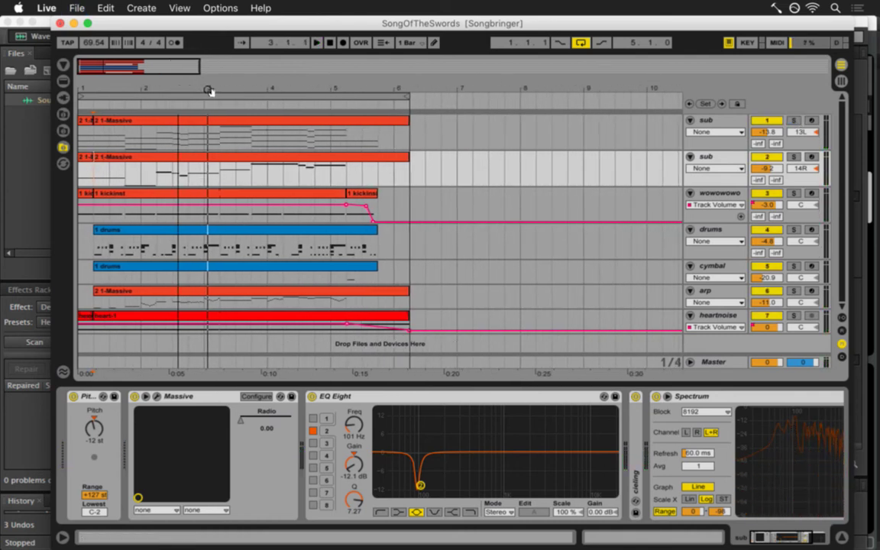
click(439, 128)
drag(431, 131, 137, 344)
click(100, 325)
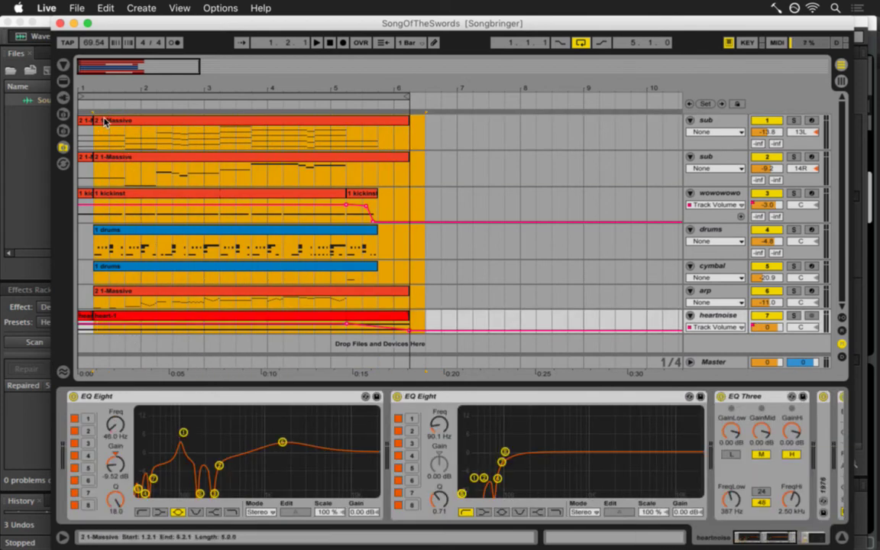
drag(106, 122, 391, 145)
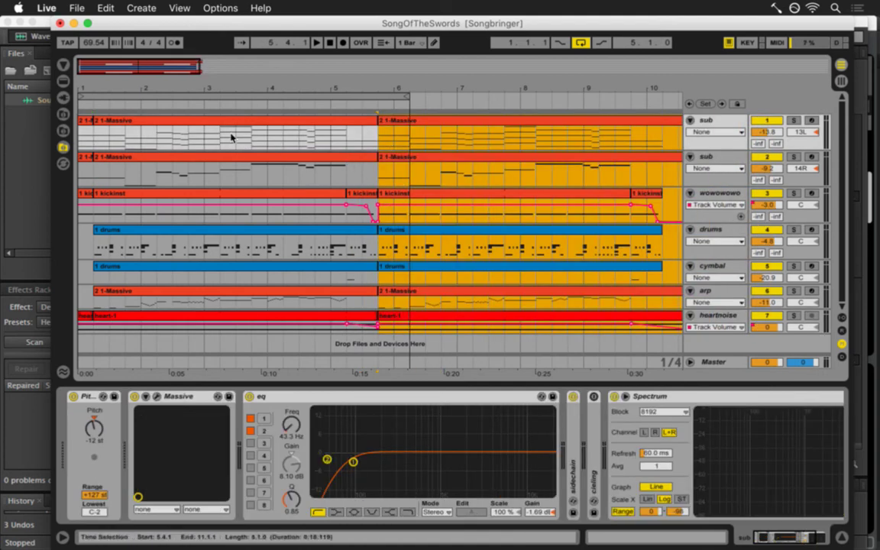
click(161, 122)
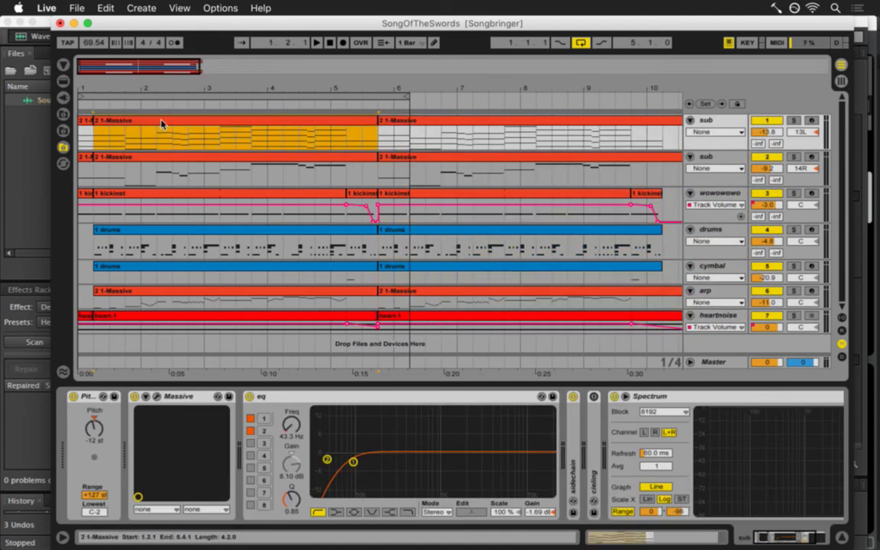
key(Delete)
click(85, 121)
key(Delete)
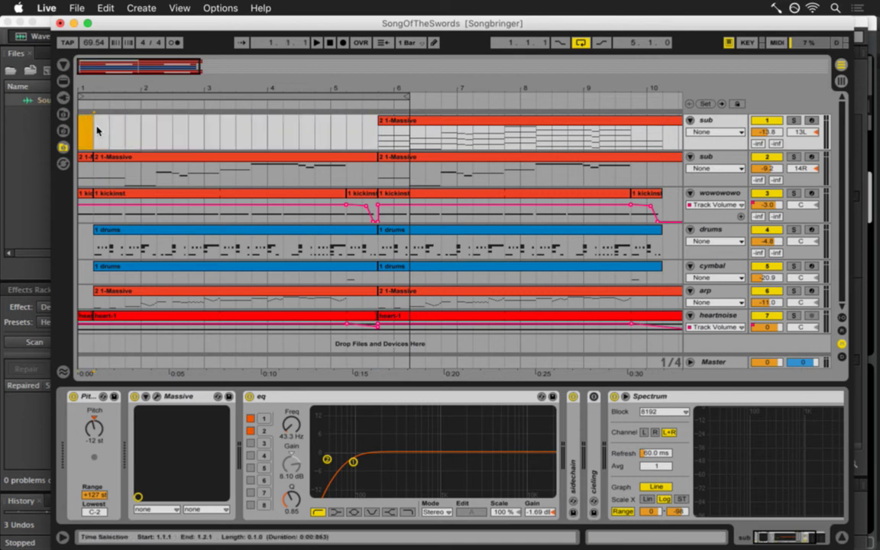
key(super+z)
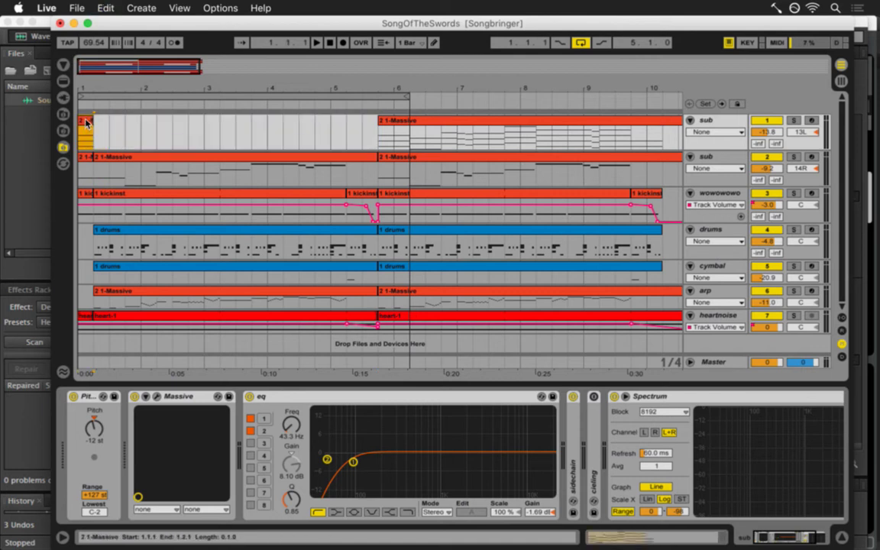
key(super+z)
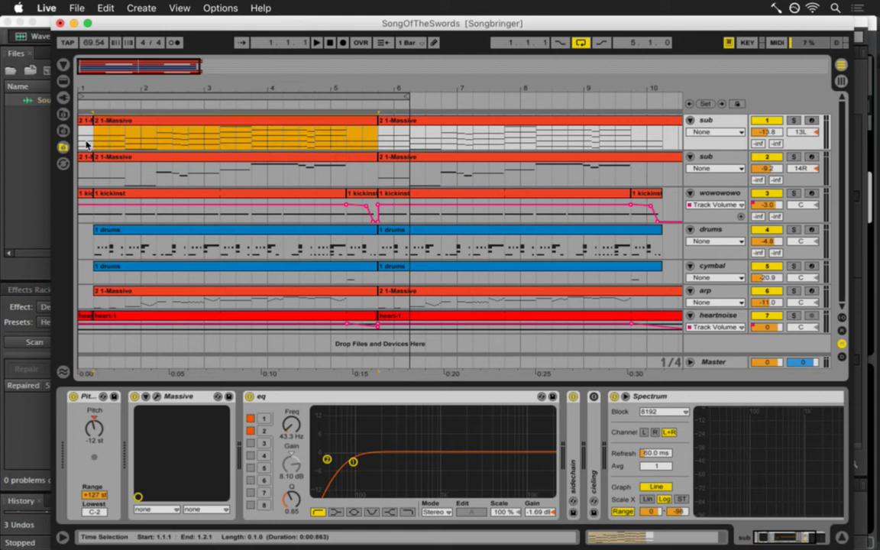
Delete the upper sub track's 1.2.1 to 5.4.1 clip and move the one-beat opening section of all tracks to 5.3.1.
click(86, 143)
click(116, 127)
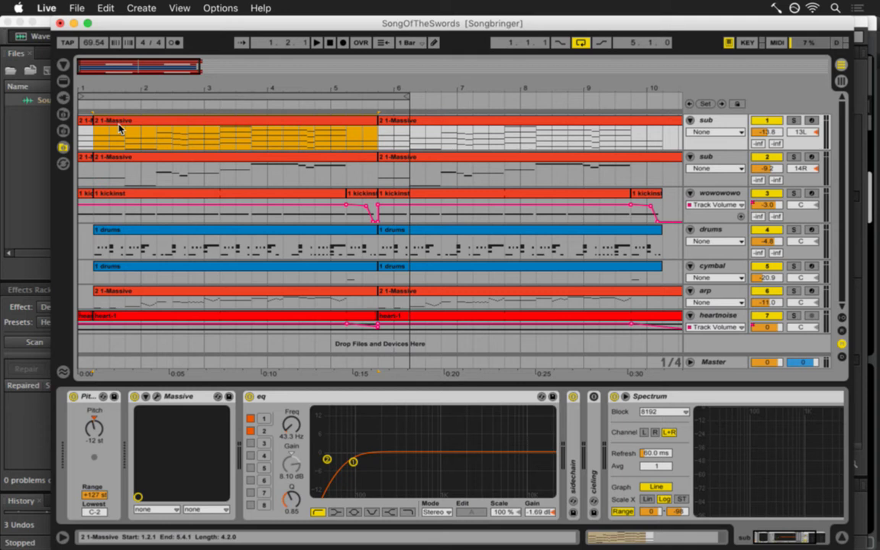
click(119, 128)
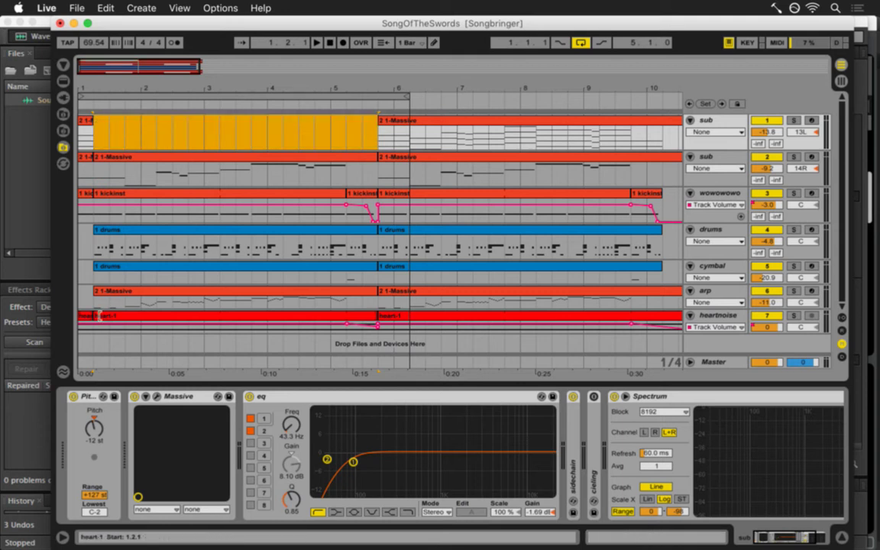
drag(91, 334, 367, 133)
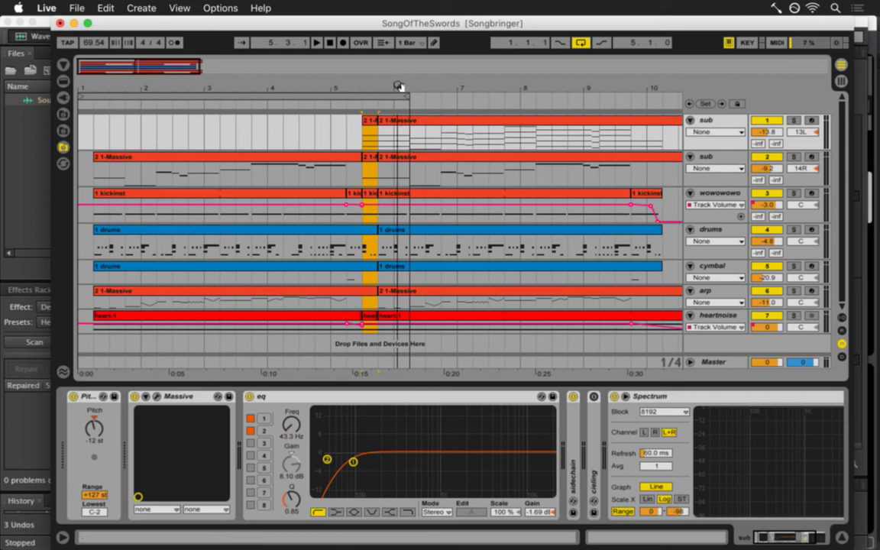
Set the arrangement loop to span ten bars, from 1.1.1 to 11.1.1.
mouse_move(398, 86)
mouse_down()
mouse_move(163, 106)
mouse_move(298, 109)
mouse_up()
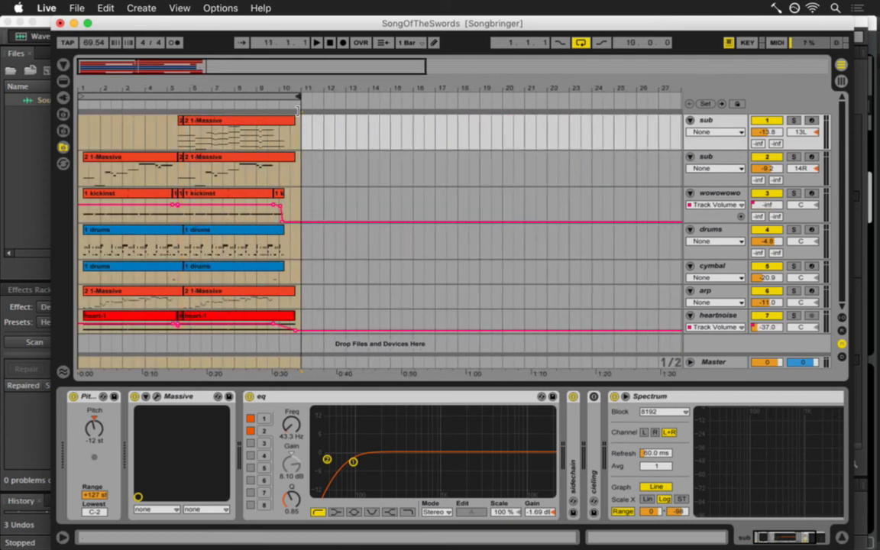
drag(246, 90, 169, 90)
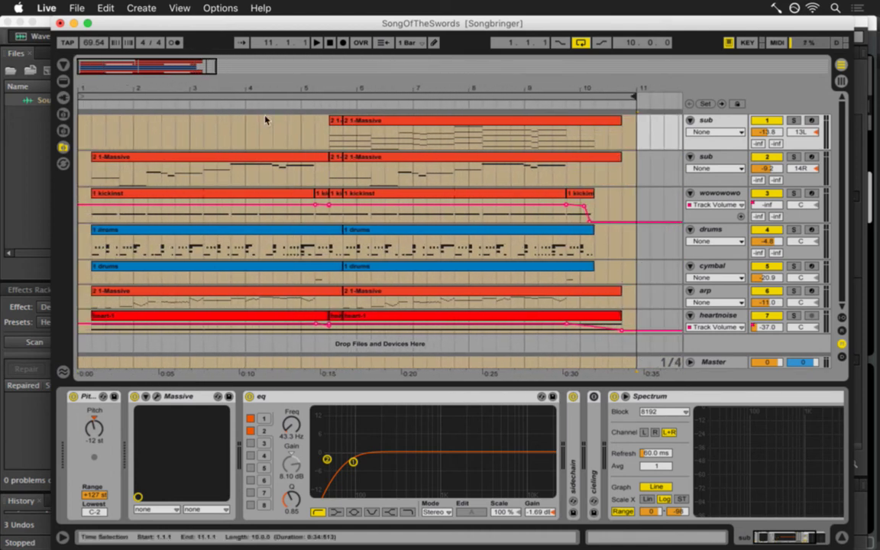
Extend the lower sub track's first clip back to 1.1.1 and play the opening from there.
click(88, 176)
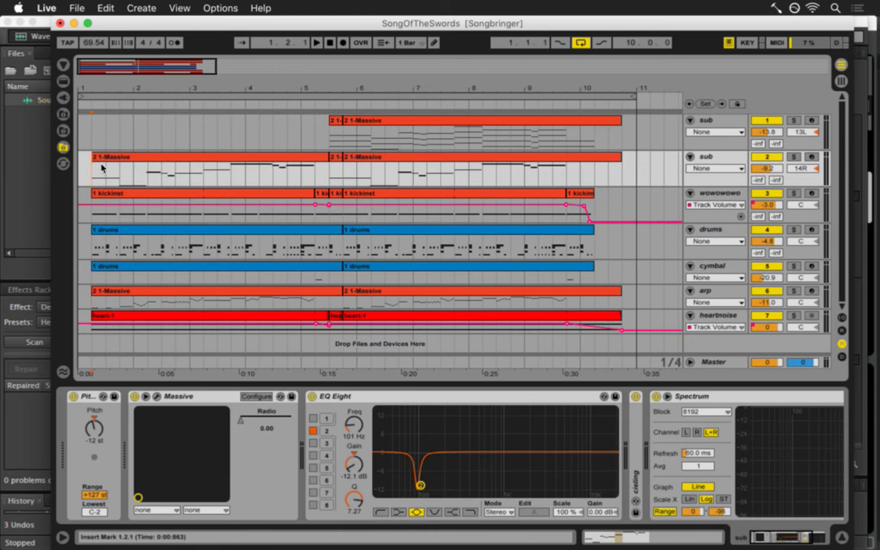
drag(93, 160, 78, 162)
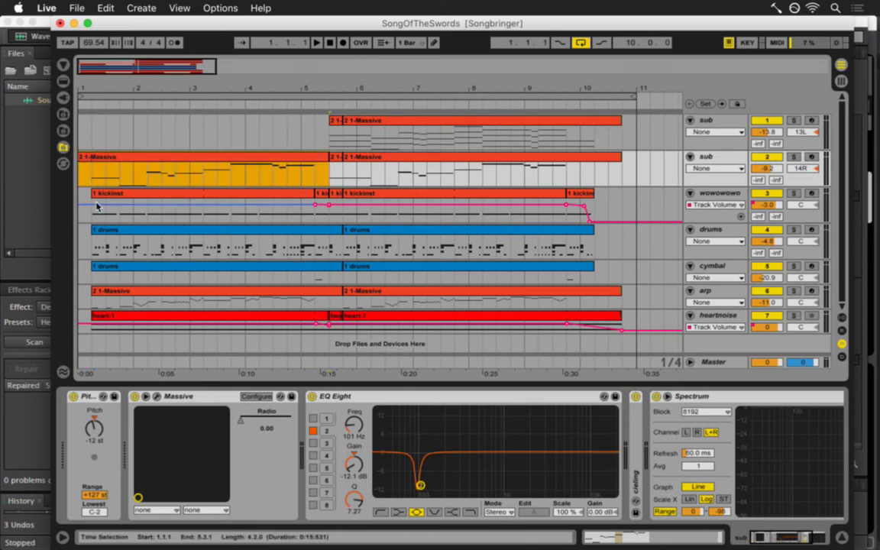
click(80, 175)
key(space)
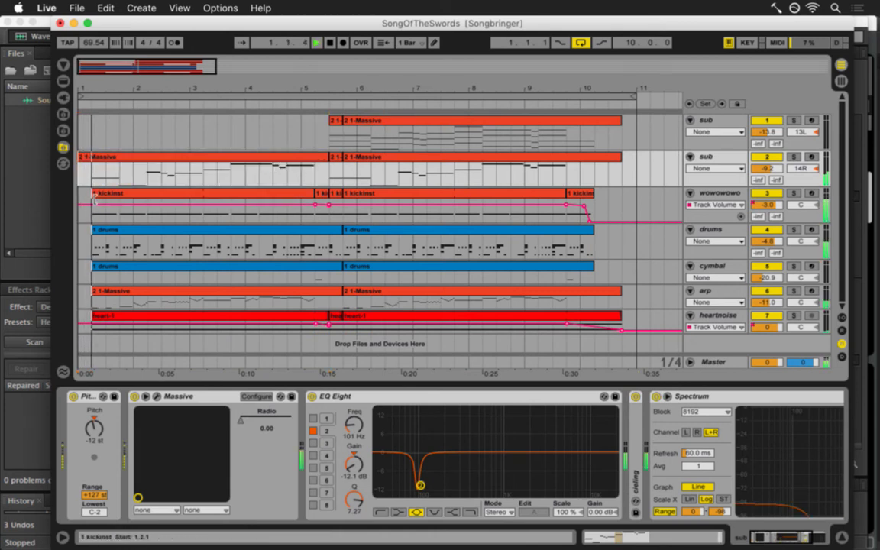
key(space)
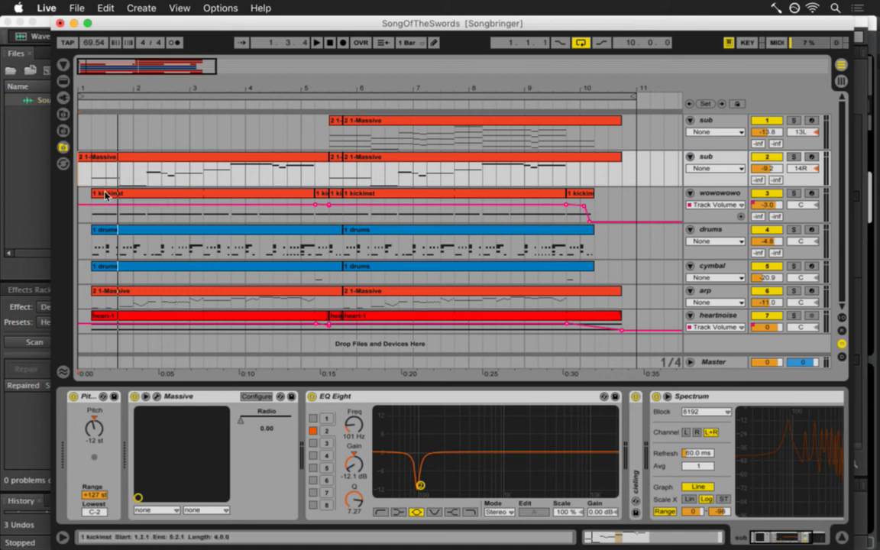
Reshape the wowowowo volume automation into a gradual fade-in from -inf at 1.2.1, rising to full level at 5.3.1, and play it.
click(315, 206)
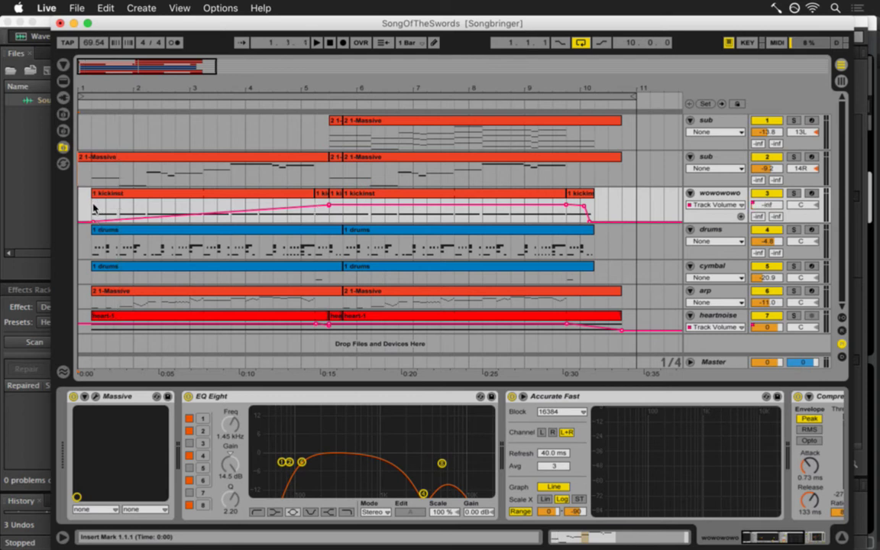
key(space)
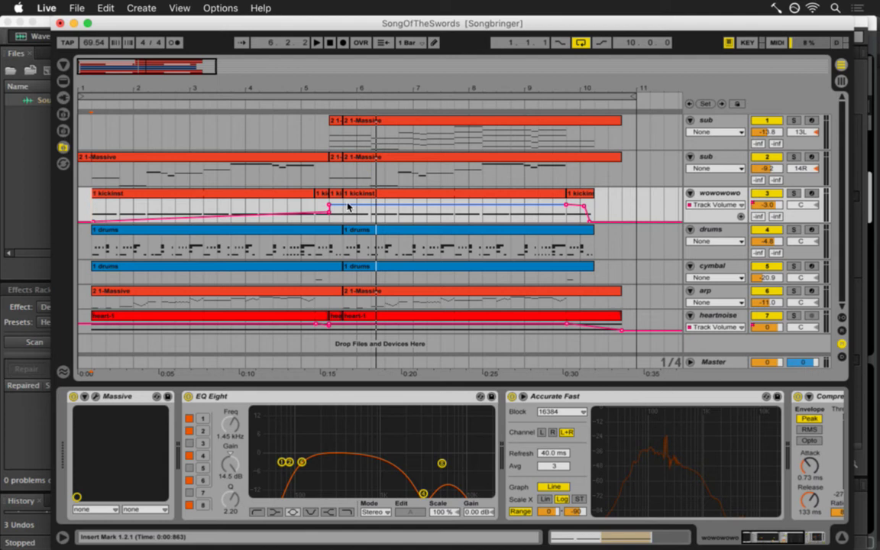
Solo the drums track and play it from 1.2.1.
click(331, 252)
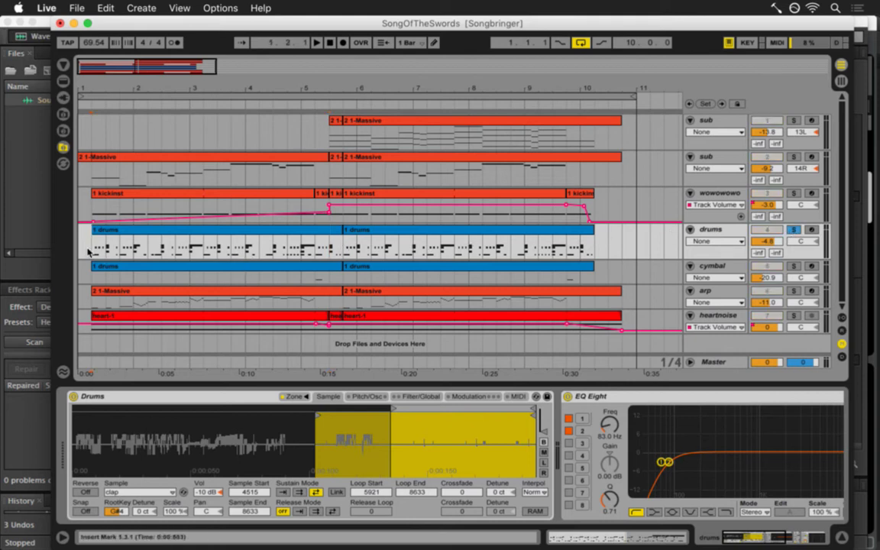
key(space)
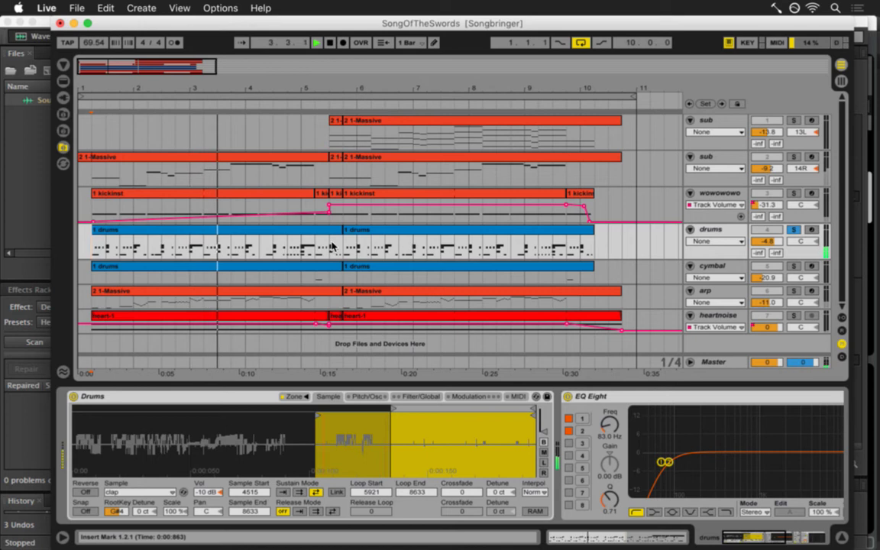
Play the soloed drums track around the section change, from 5.3.1 and from 5.2.1.
key(space)
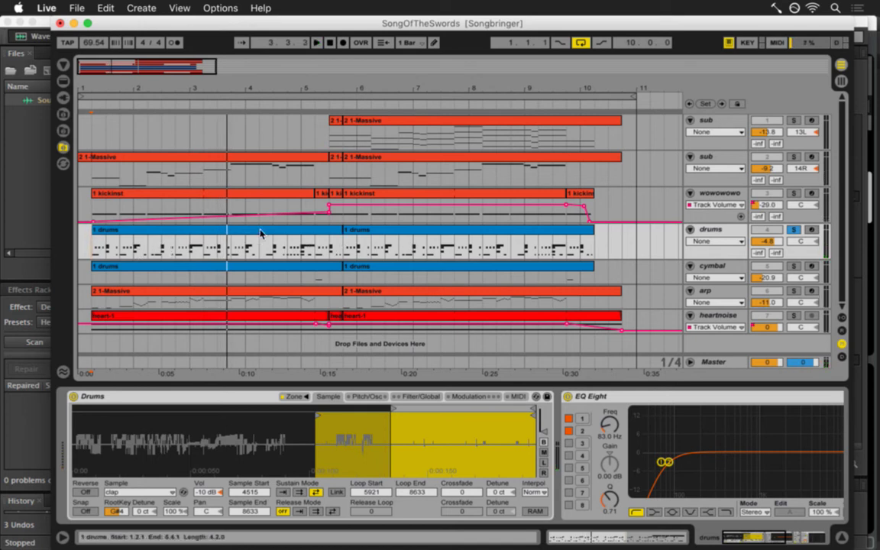
key(space)
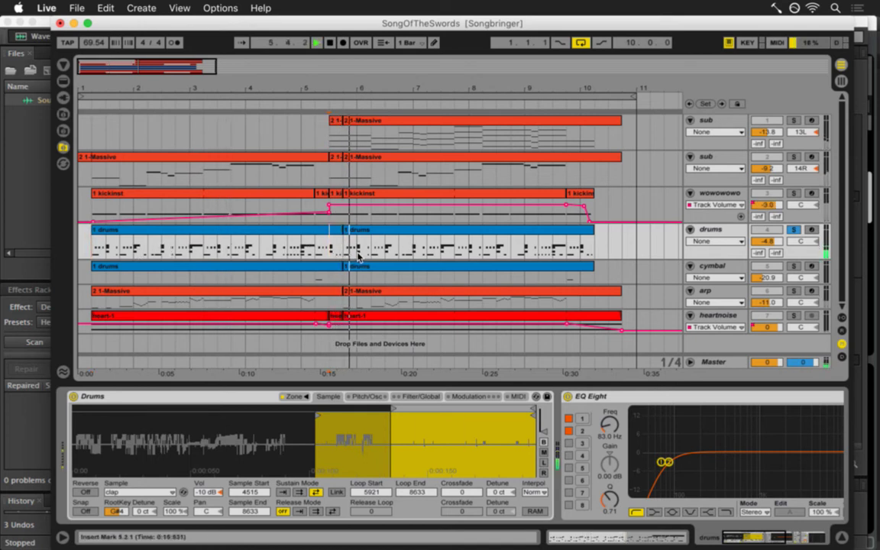
key(space)
click(318, 246)
key(space)
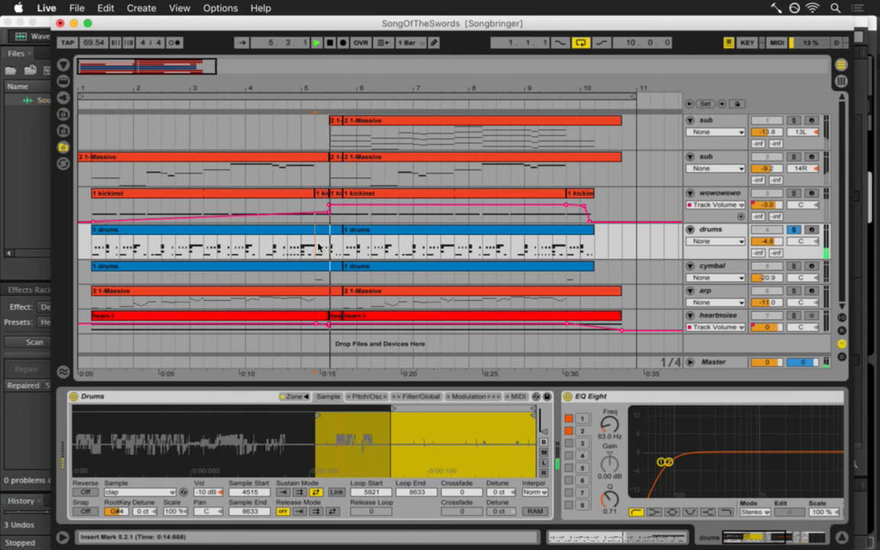
key(space)
Open the first drums clip, examine its full note range and envelopes, and play the drums from 5.3.1.
click(336, 235)
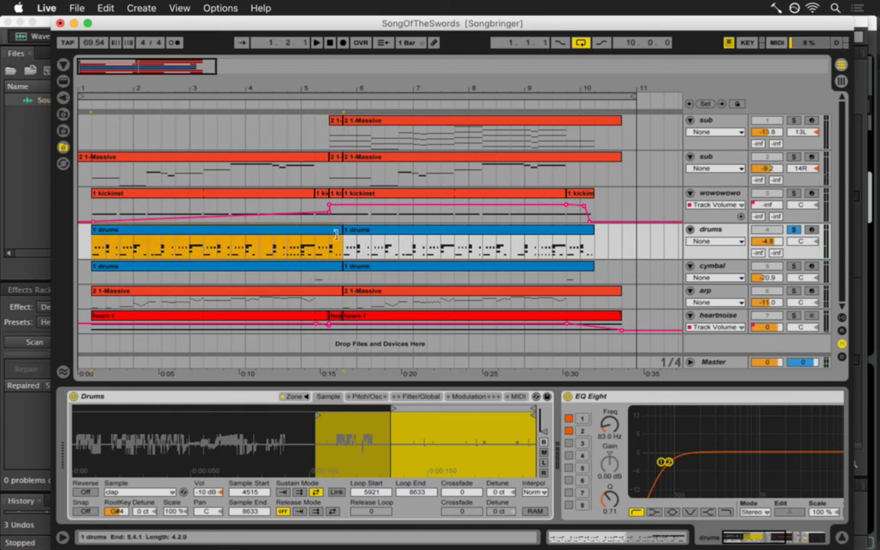
double_click(336, 235)
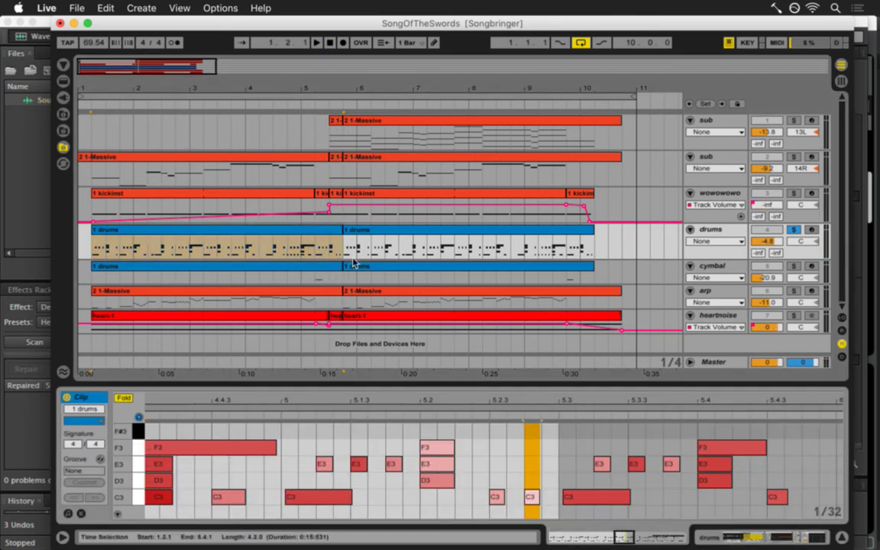
drag(406, 402, 525, 394)
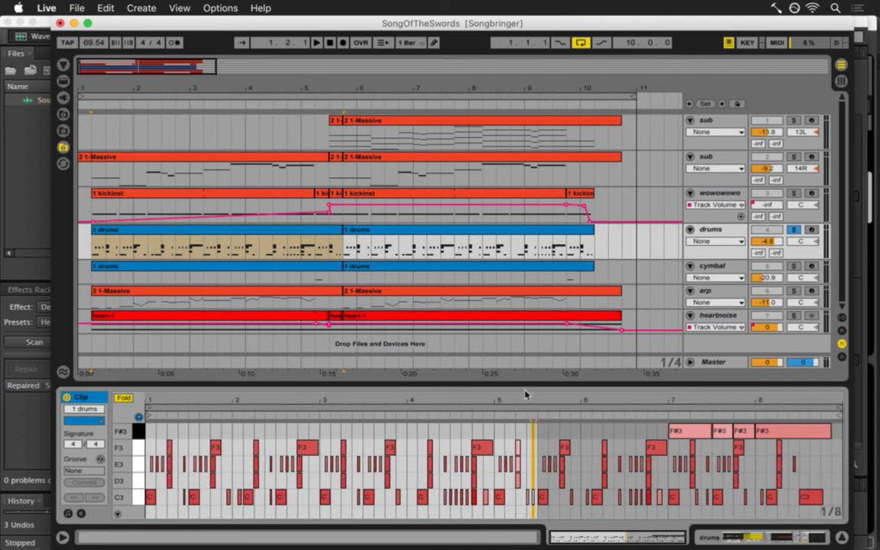
click(82, 514)
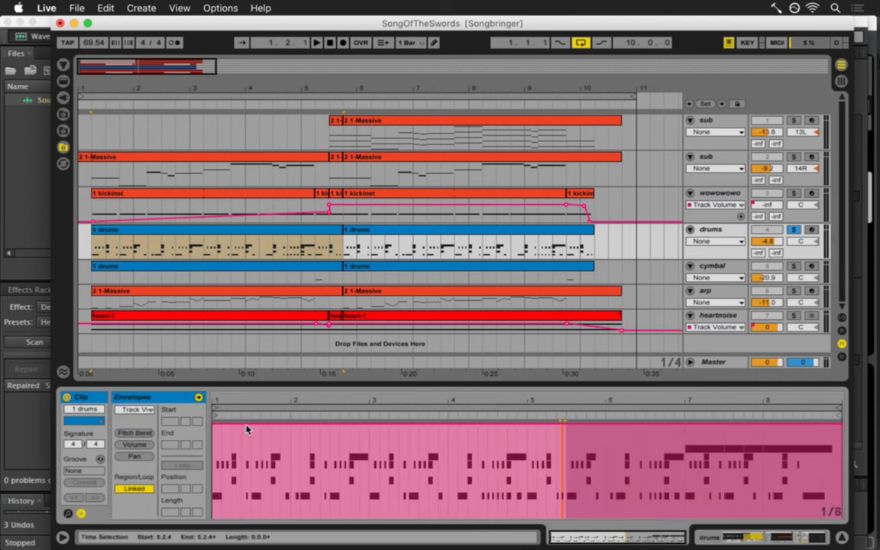
click(332, 248)
key(space)
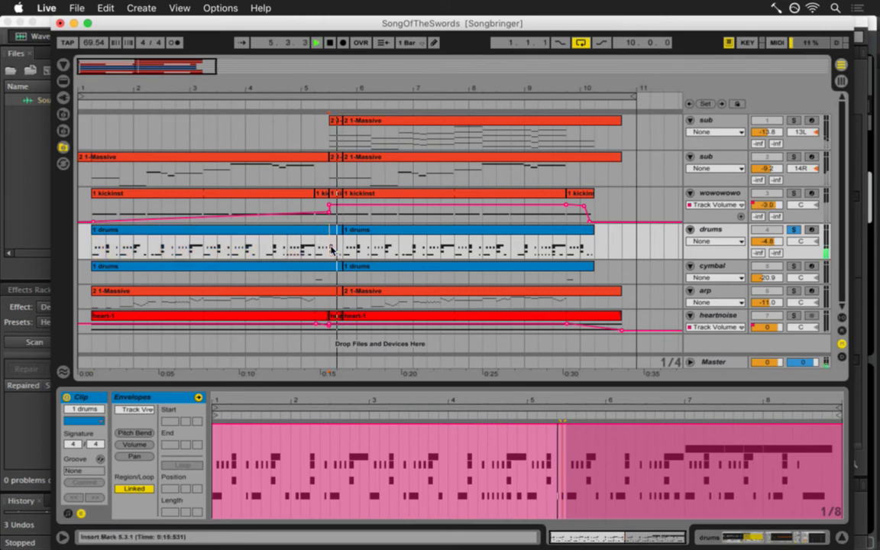
key(space)
click(81, 514)
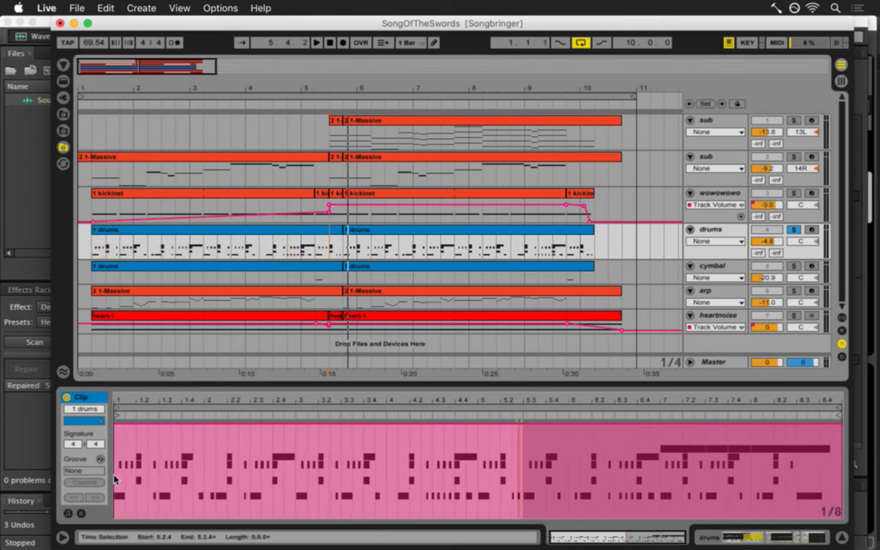
click(68, 514)
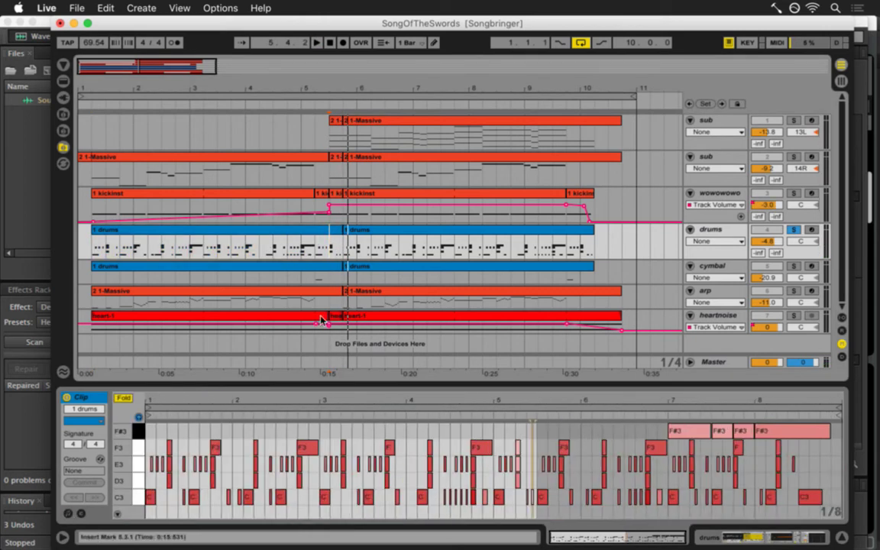
Select the first drums clip's last notes, from 5.2.1 to 5.2.4 in the clip, and play the drums from 5.3.1.
click(336, 233)
key(shift+Tab)
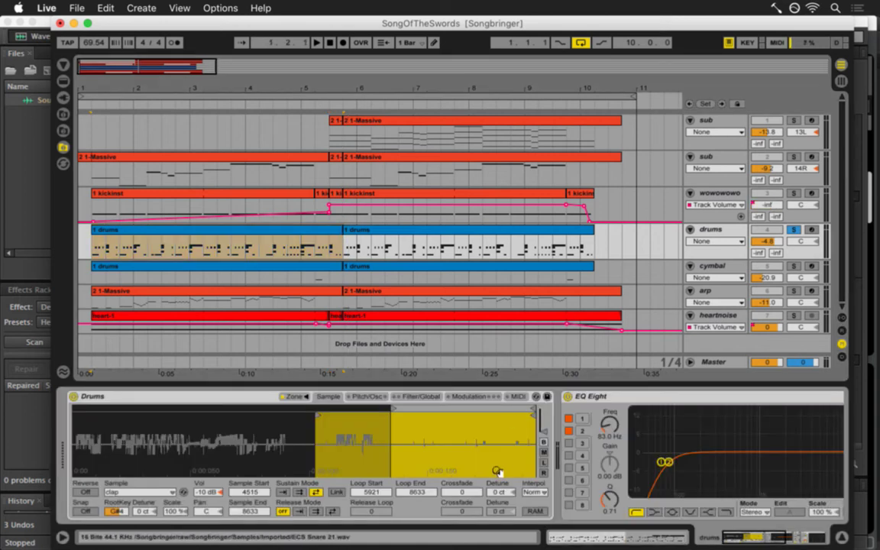
key(shift+Tab)
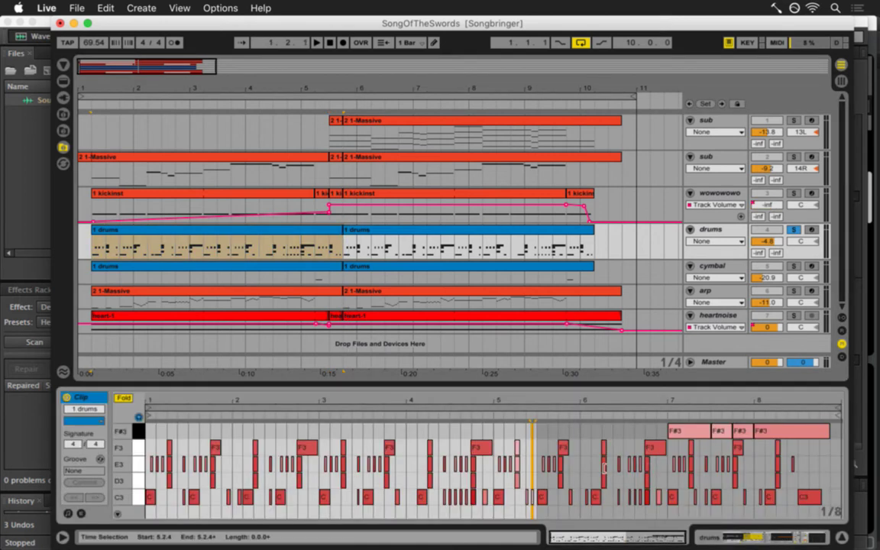
drag(527, 398, 517, 510)
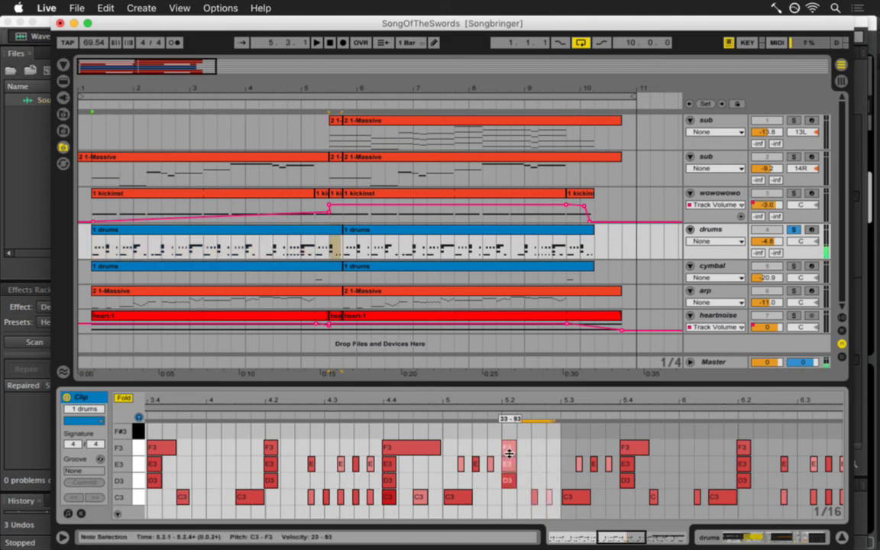
key(space)
click(330, 252)
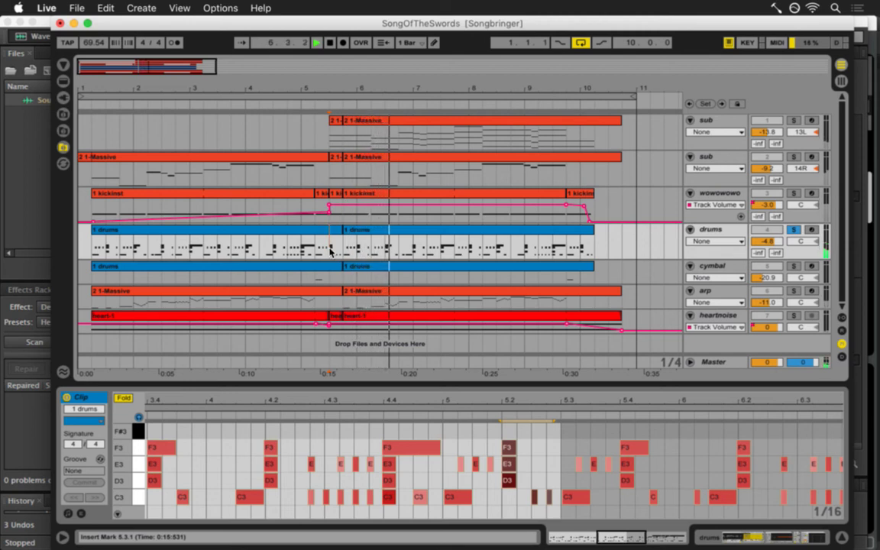
key(space)
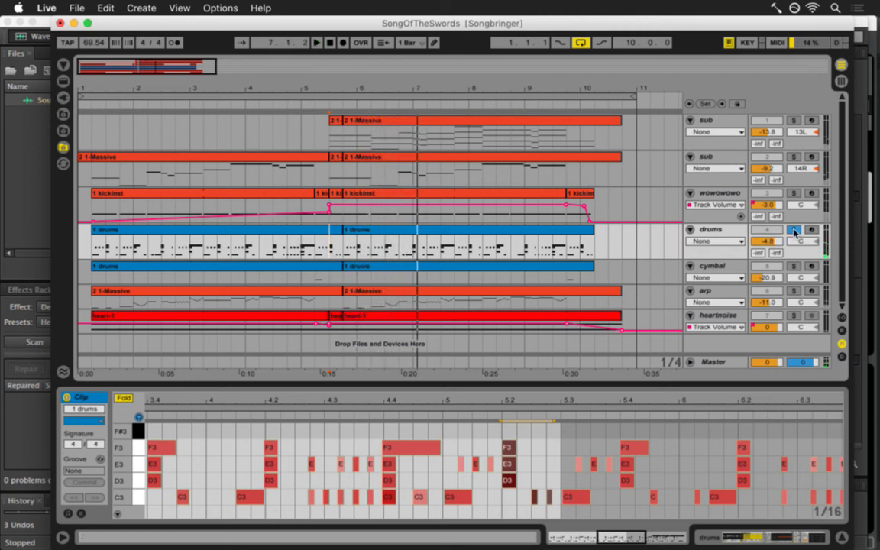
Play the soloed drums track from 1.2.1 in the arrangement.
click(92, 253)
key(space)
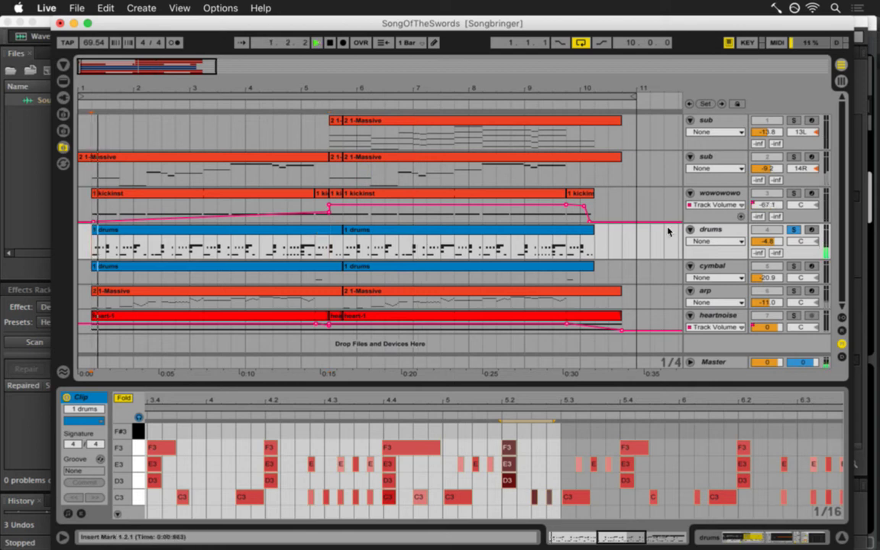
click(793, 231)
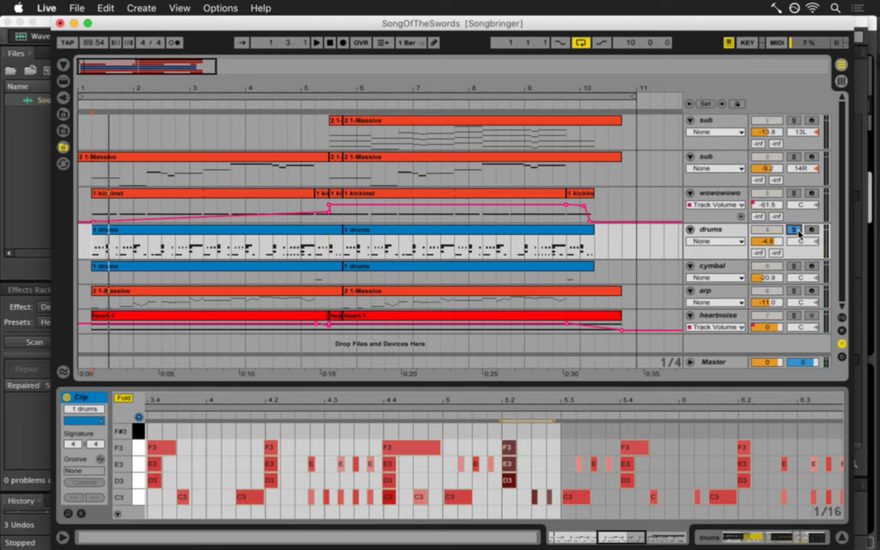
click(194, 239)
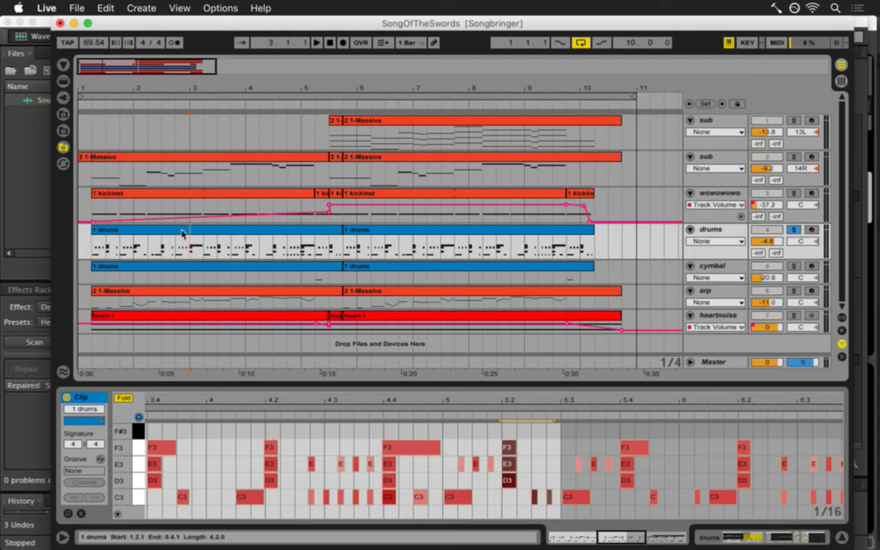
Show the first drums clip's notes in full and play them from 1.2.1 in the clip.
click(182, 230)
key(shift+Tab)
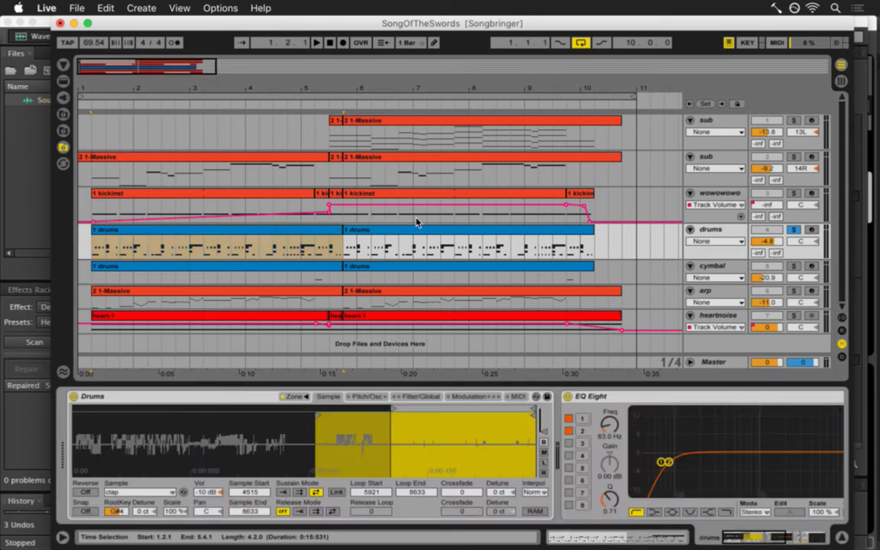
key(shift+Tab)
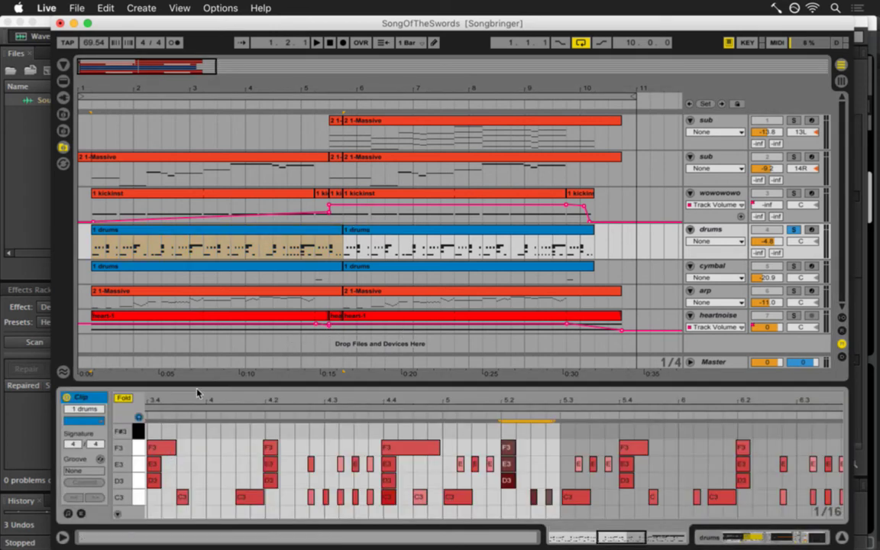
drag(197, 398, 169, 403)
click(168, 500)
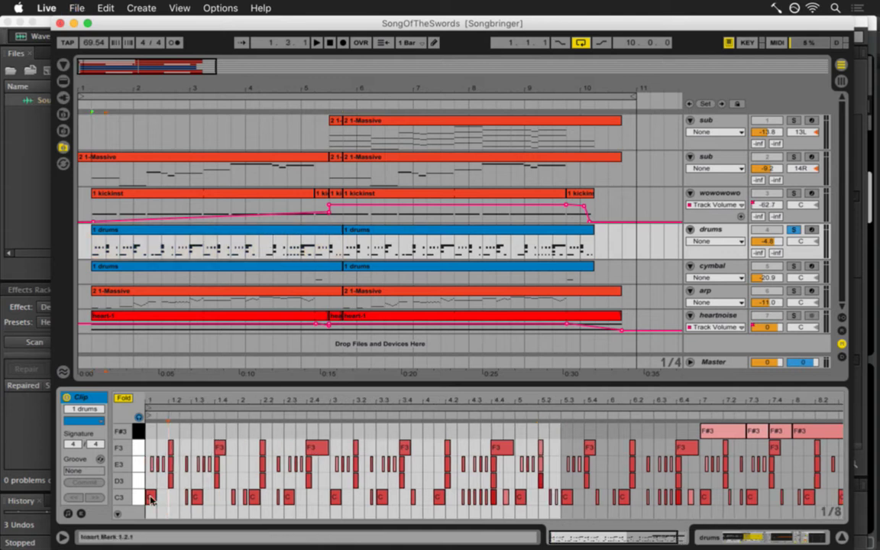
key(space)
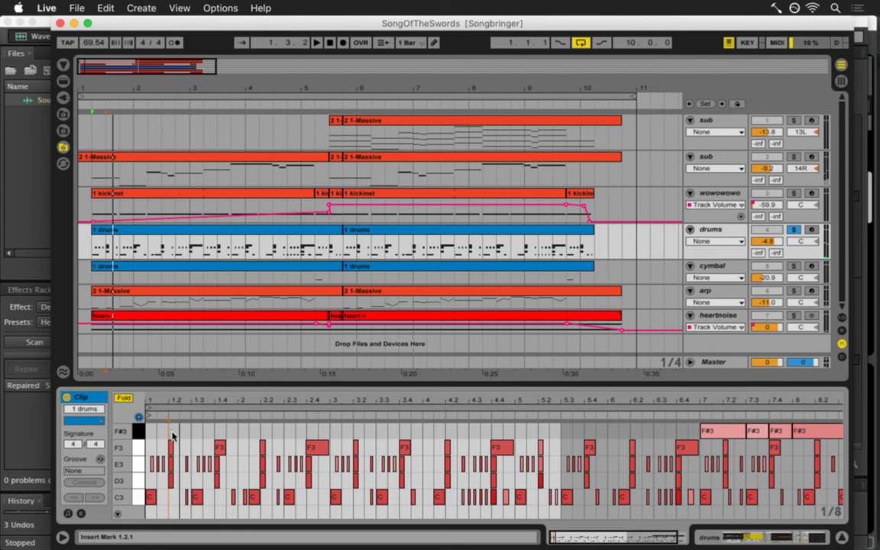
key(space)
Delete the stacked D3, E3 and F3 hits in the first drums clip, from 1.2.1 to 5.2.3, keeping the separate E3 and C3 notes.
drag(172, 436, 166, 489)
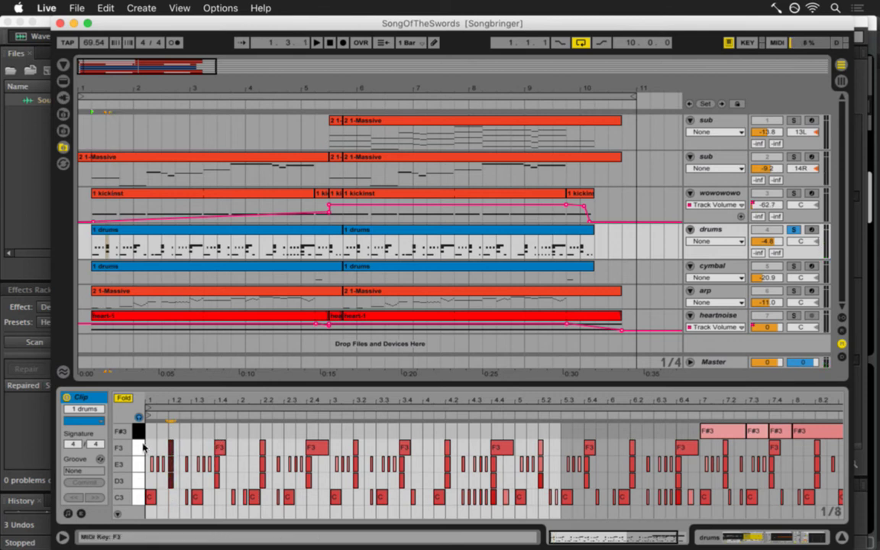
drag(228, 435, 217, 497)
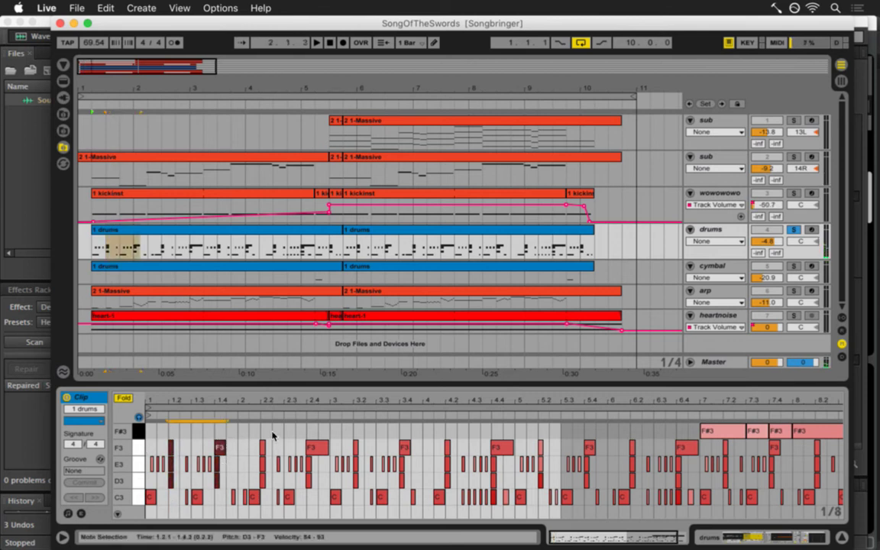
drag(272, 435, 258, 481)
drag(325, 432, 306, 483)
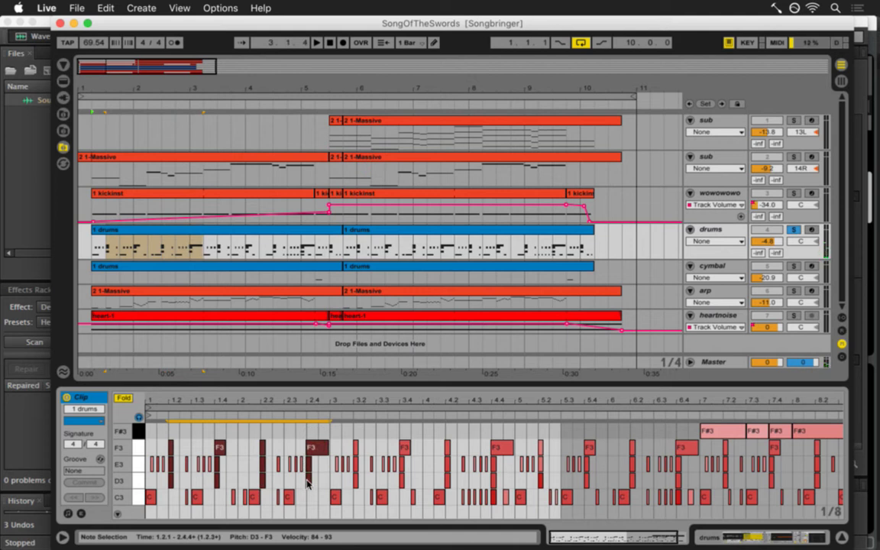
drag(360, 433, 360, 489)
drag(412, 440, 404, 479)
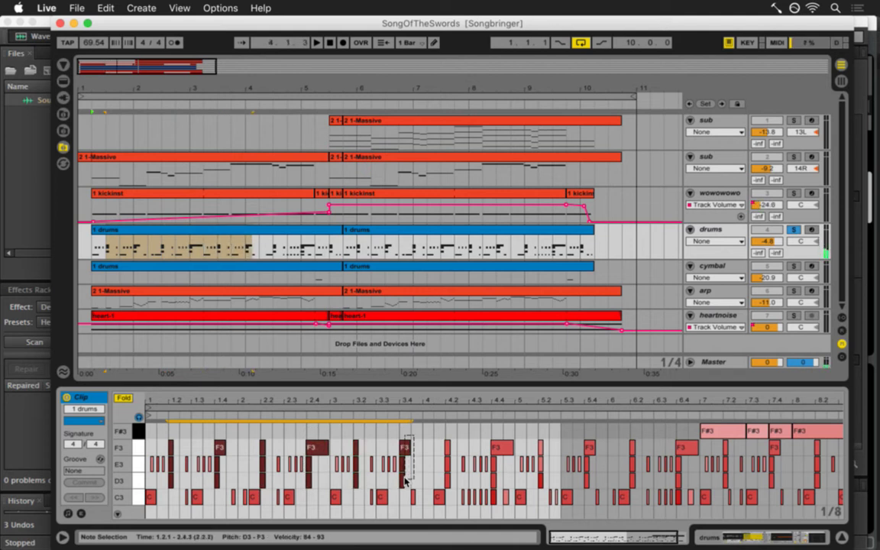
drag(450, 452, 449, 481)
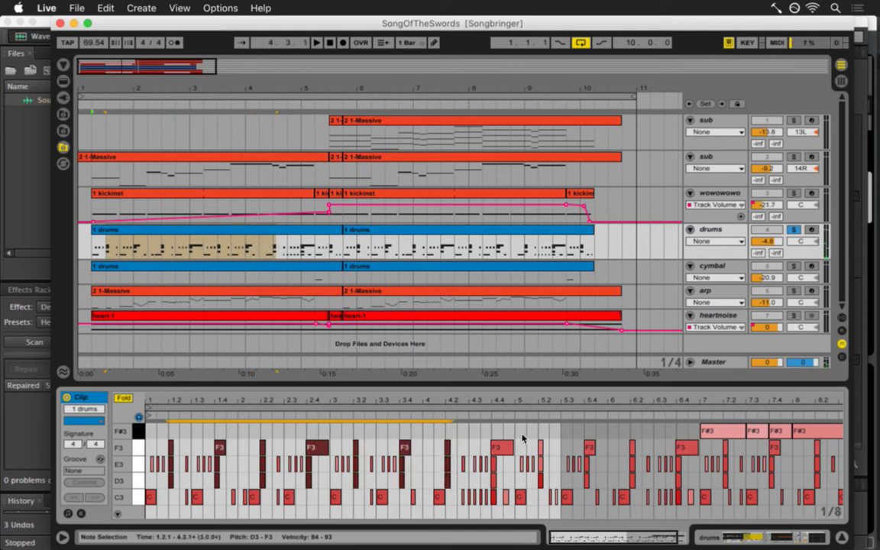
drag(519, 435, 501, 483)
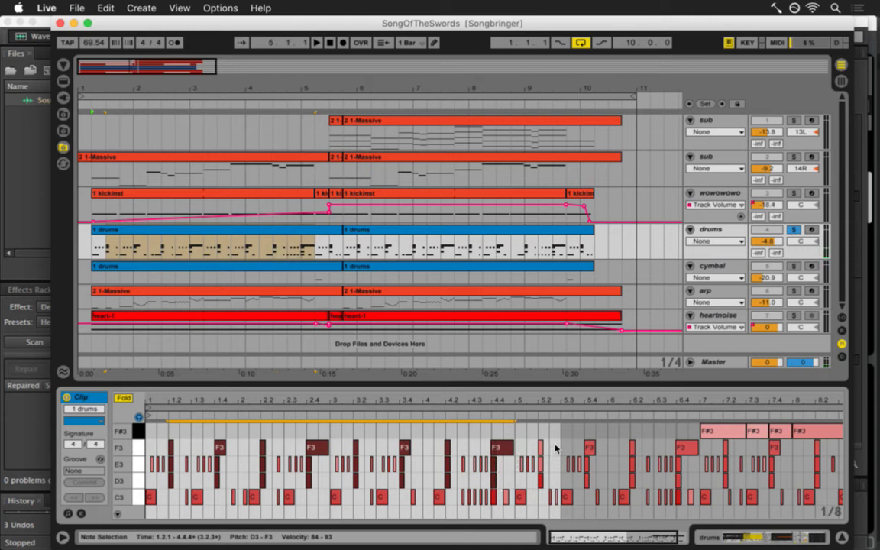
drag(555, 448, 539, 484)
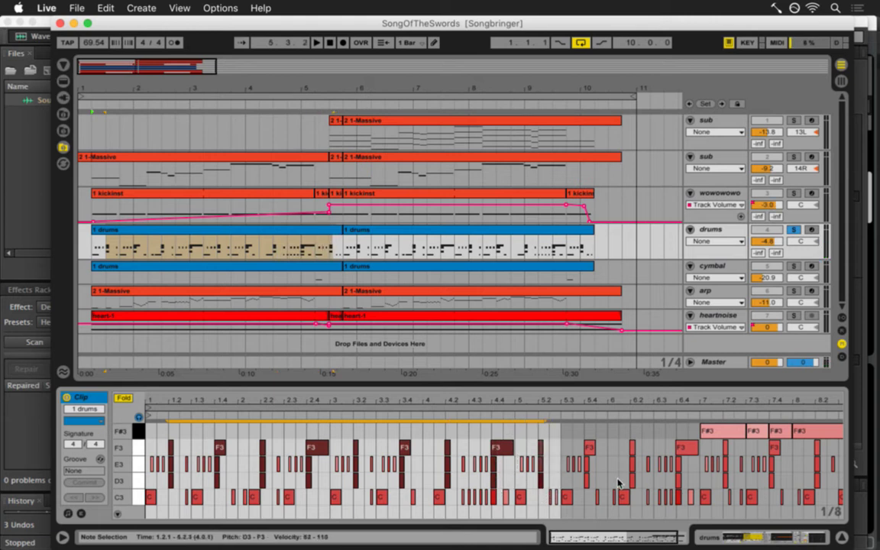
key(Delete)
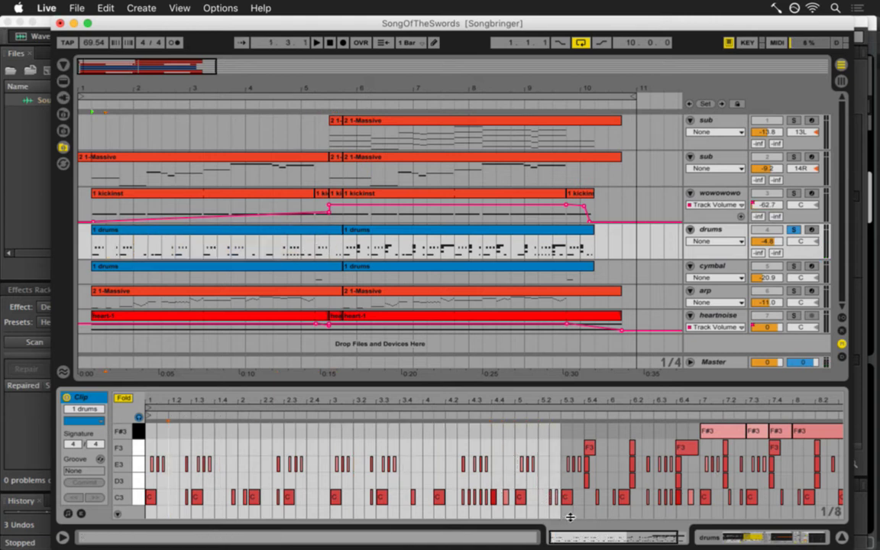
Delete all the leftover notes beyond the end of the first drums clip.
drag(802, 399, 802, 392)
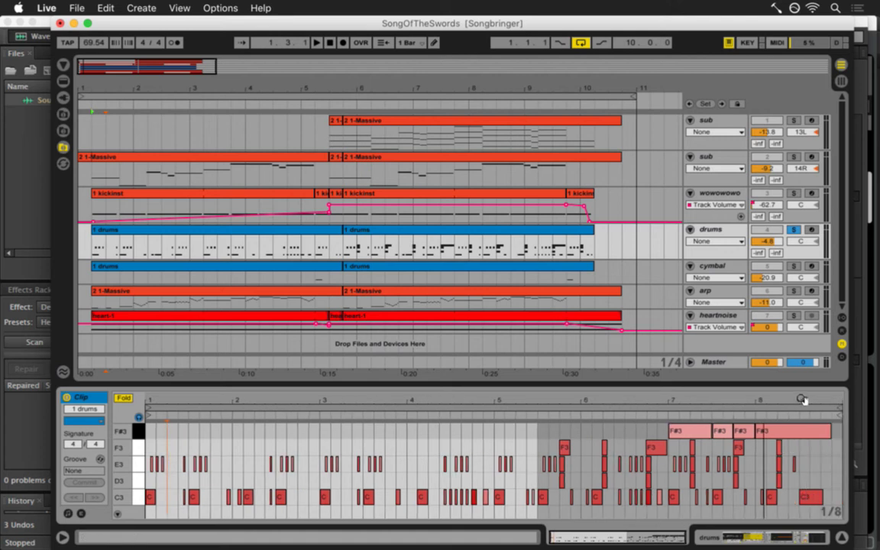
mouse_move(711, 520)
mouse_down()
mouse_move(682, 438)
mouse_move(698, 482)
mouse_move(700, 526)
mouse_up()
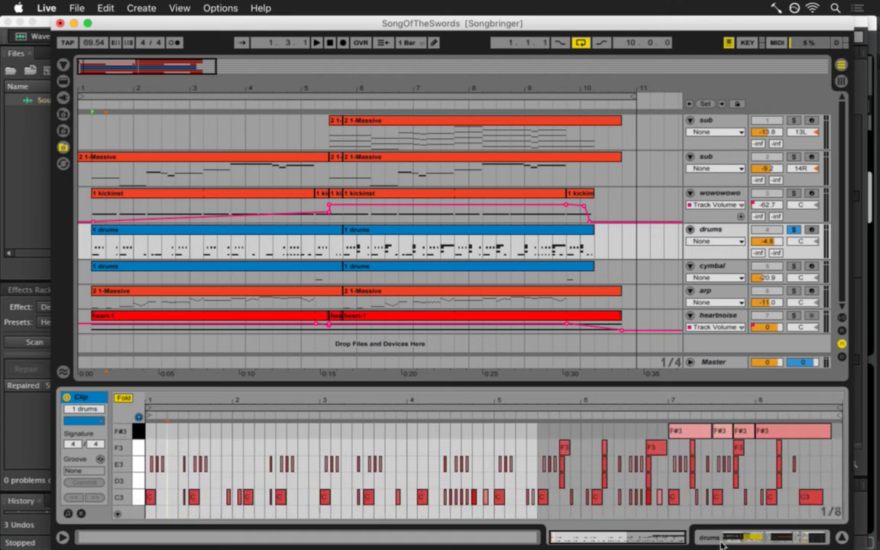
drag(831, 496, 557, 430)
key(Delete)
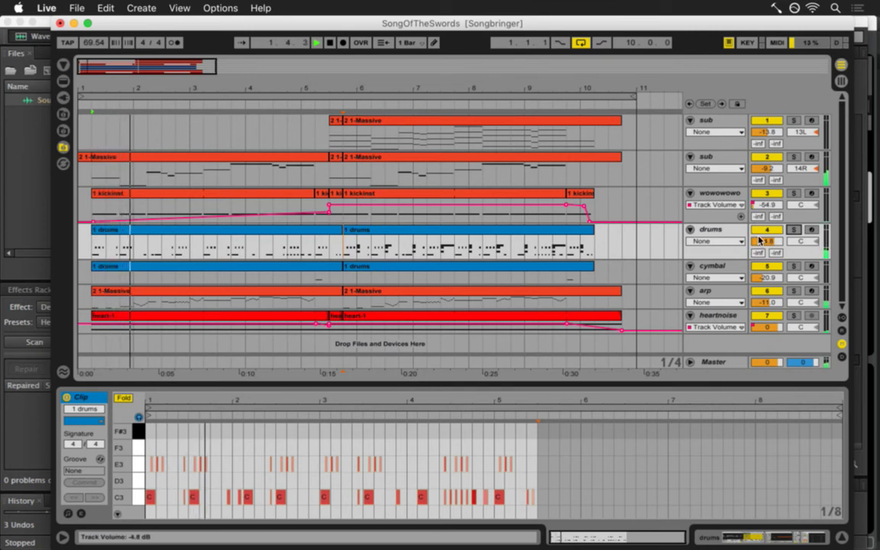
In the first arp clip, delete the fast run from 1.4.1 to 2.1.1 and the rapid G3 and A3 notes from 2.3.1.
click(283, 294)
key(space)
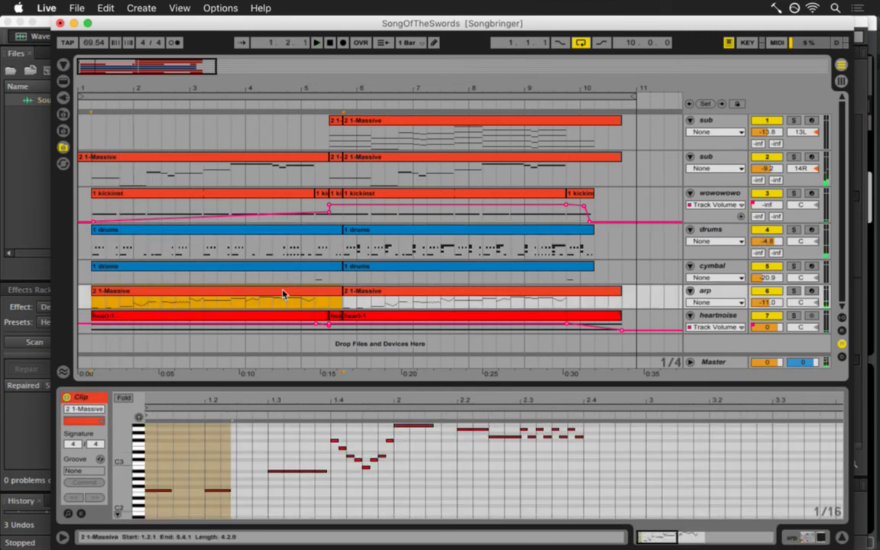
drag(285, 397, 197, 411)
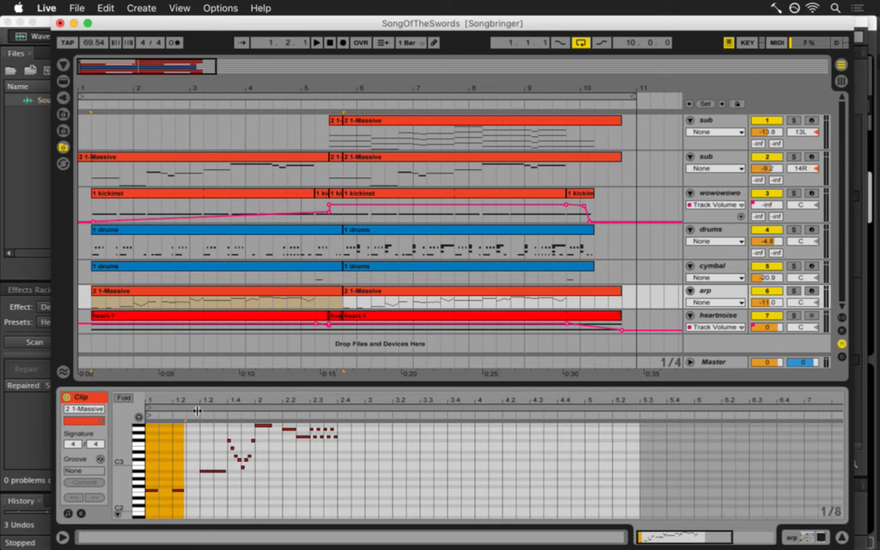
key(space)
drag(197, 484, 337, 420)
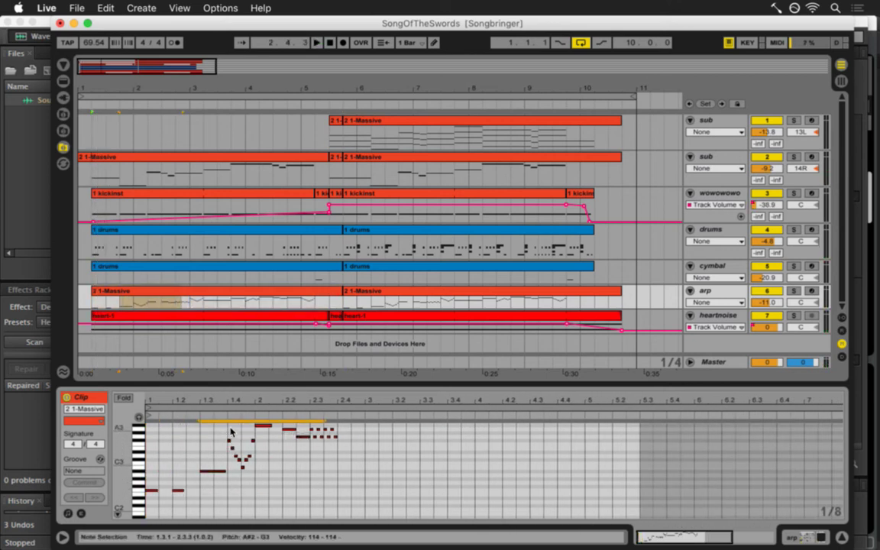
drag(229, 428, 257, 475)
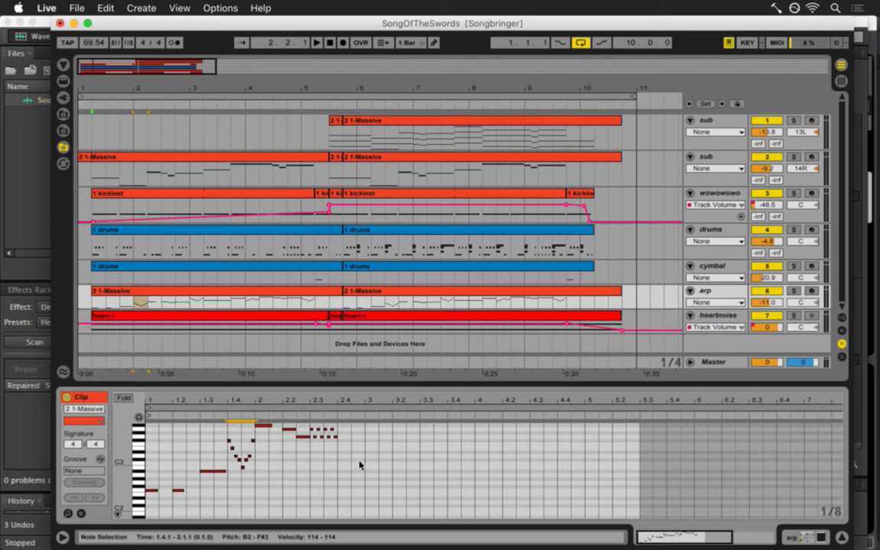
key(Delete)
drag(359, 455, 313, 429)
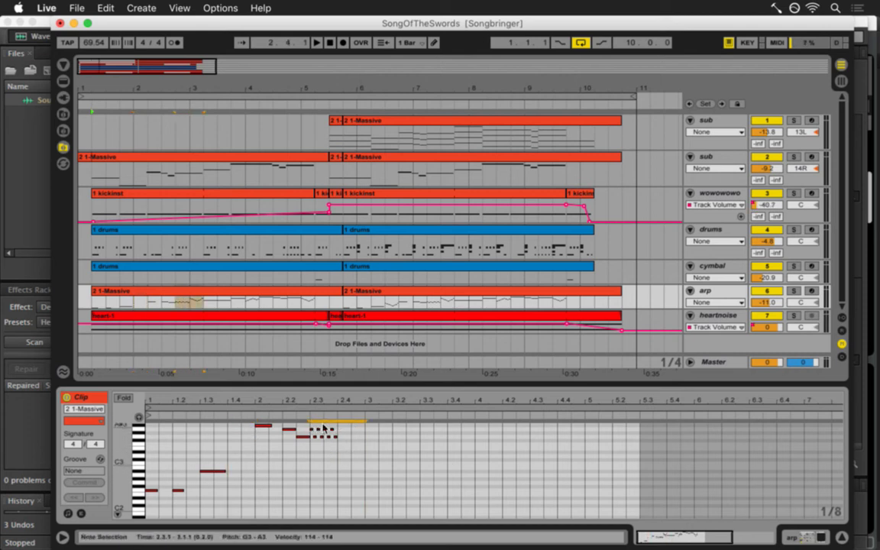
key(Delete)
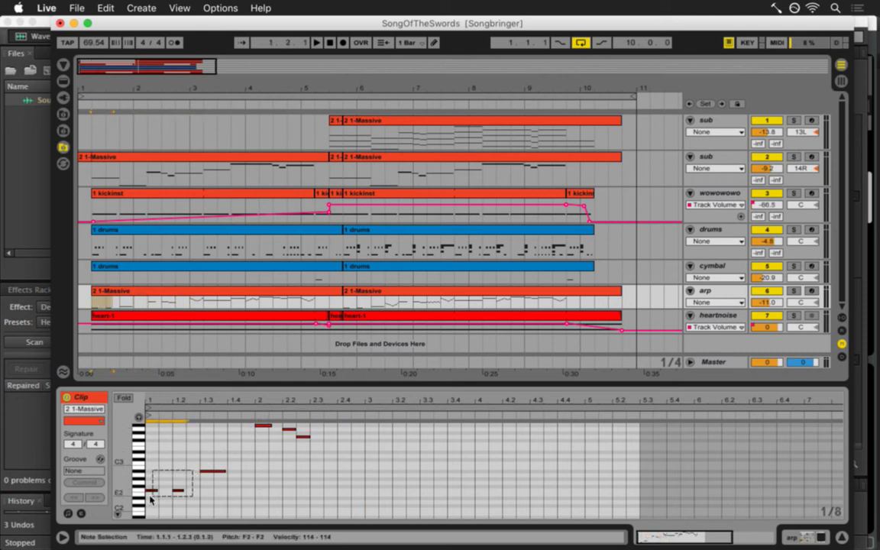
Duplicate the two opening F2 notes of the first arp clip into its bars 2, 3 and 4.
drag(191, 481, 146, 497)
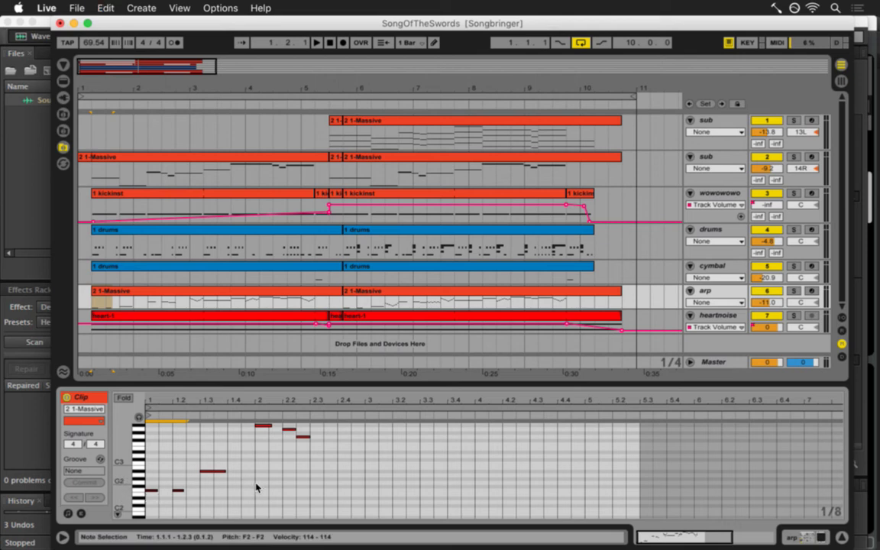
key(super+d)
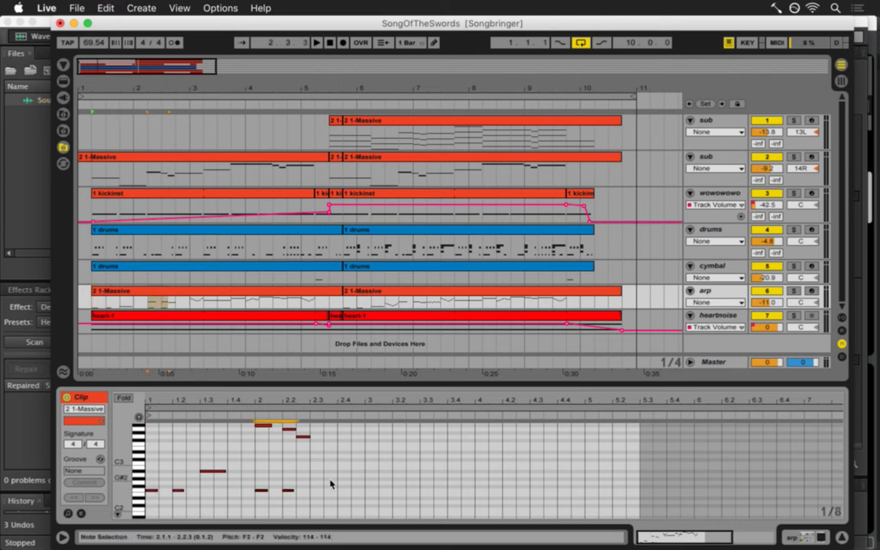
key(super+d)
key(super+d)
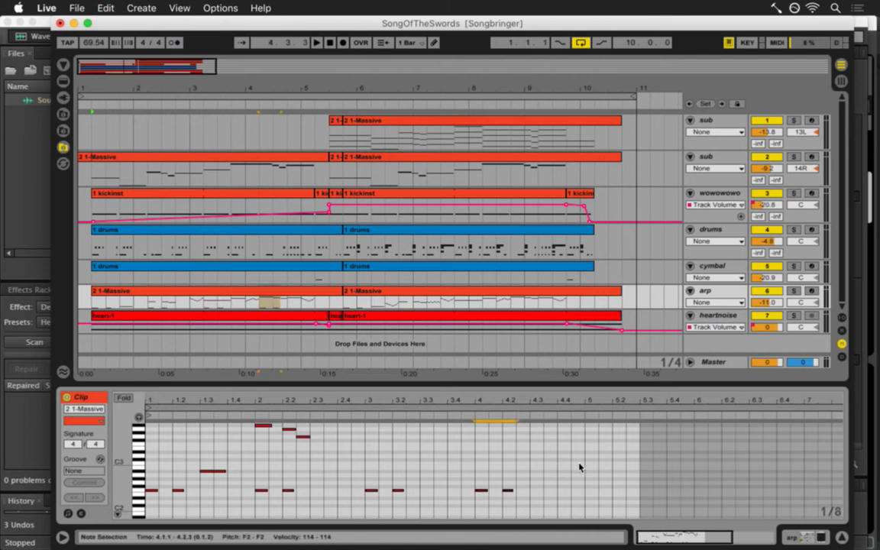
Play the arrangement from 1.2.1 and look over the high and low notes of the first arp clip.
key(space)
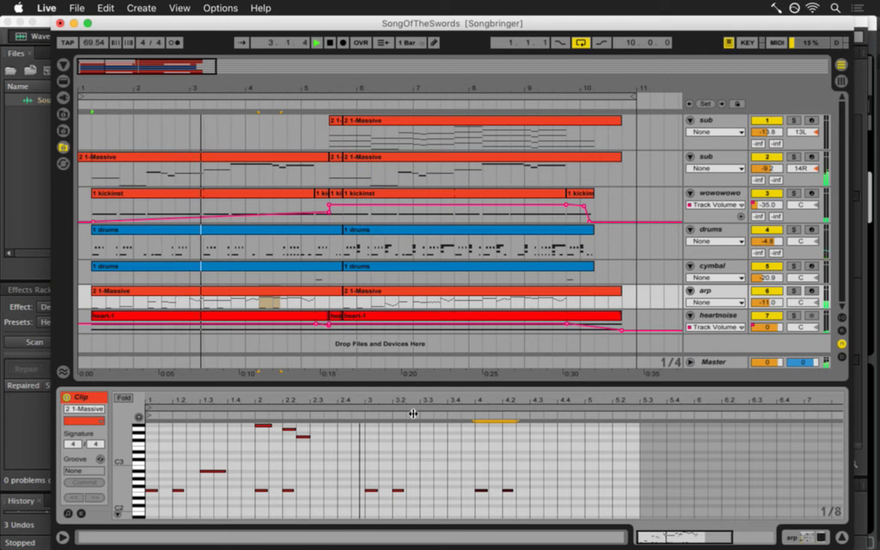
scroll(349, 477, up, 5)
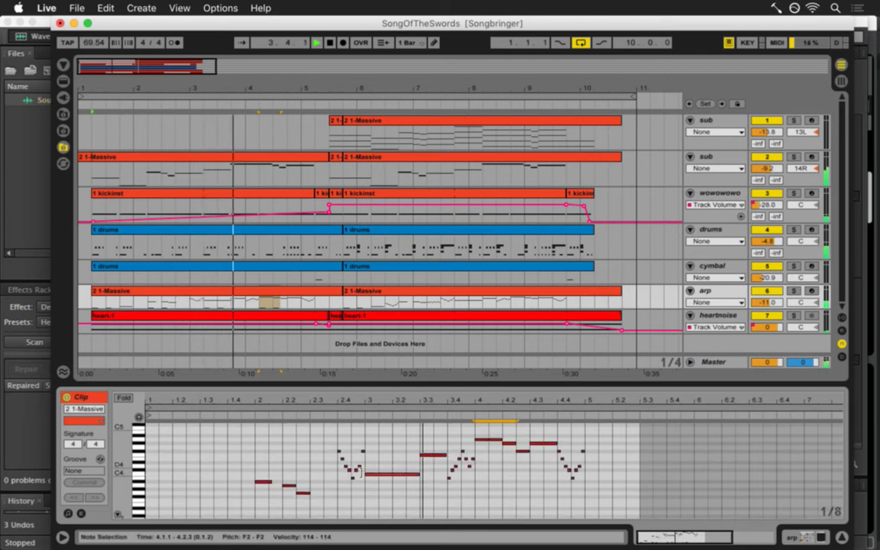
scroll(365, 464, down, 5)
scroll(365, 463, up, 5)
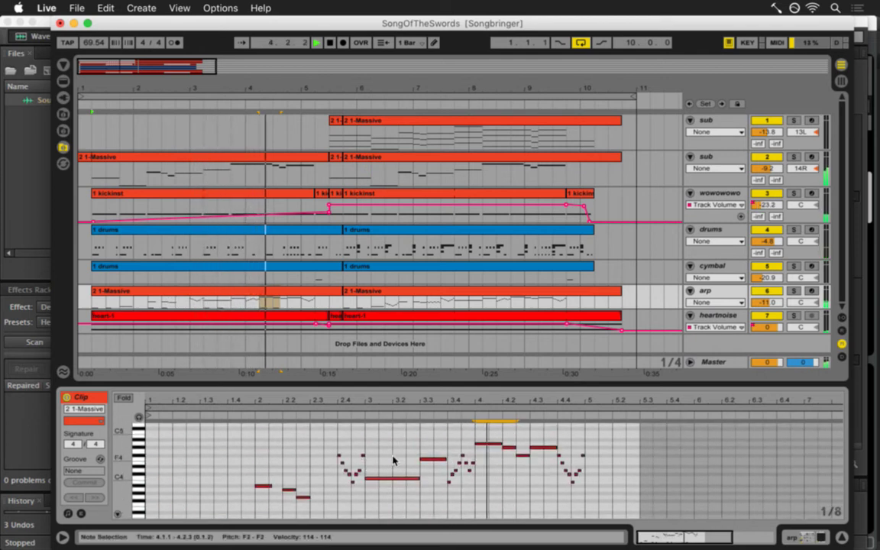
scroll(410, 459, down, 6)
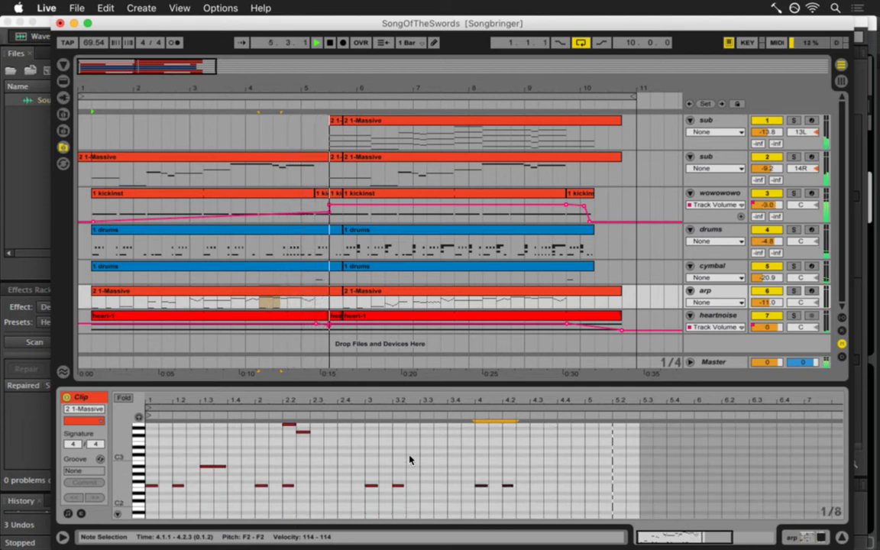
key(space)
Delete the fast V-shaped and rising runs starting at 2.4.1, 3.4.1 and 4.4.1 in the first arp clip.
scroll(306, 469, up, 2)
scroll(305, 467, up, 5)
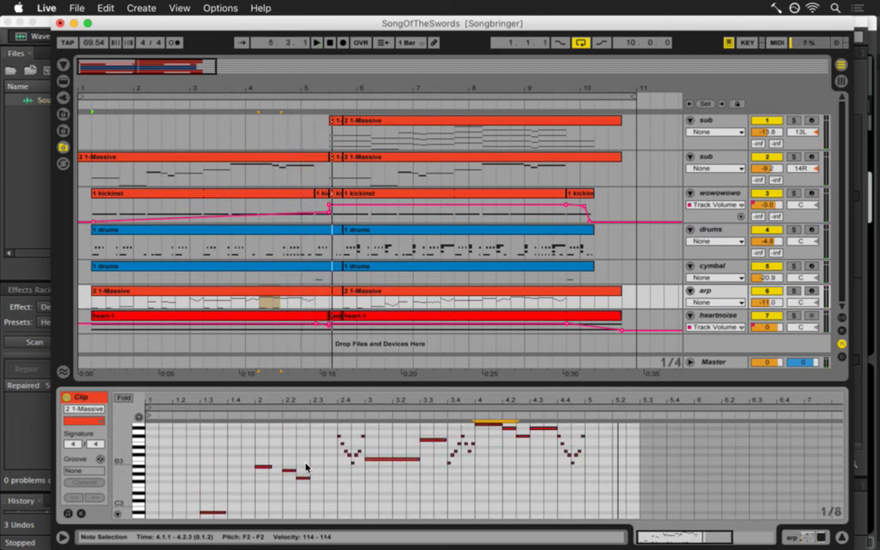
drag(331, 439, 365, 505)
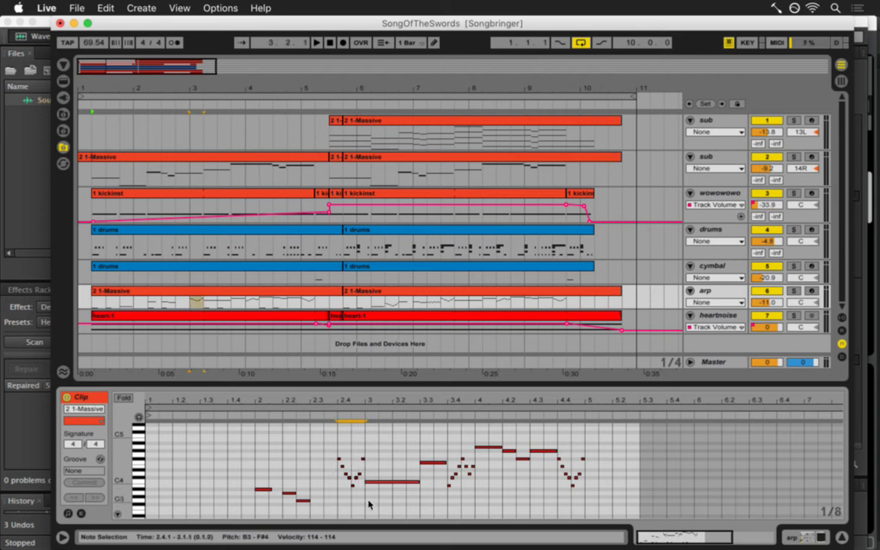
key(Delete)
drag(452, 451, 449, 490)
key(Delete)
key(Delete)
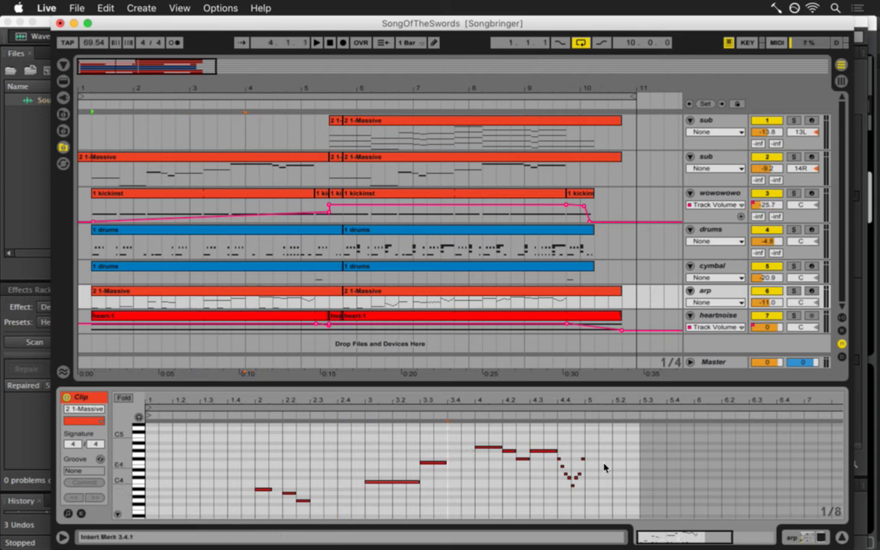
drag(596, 449, 570, 485)
key(Delete)
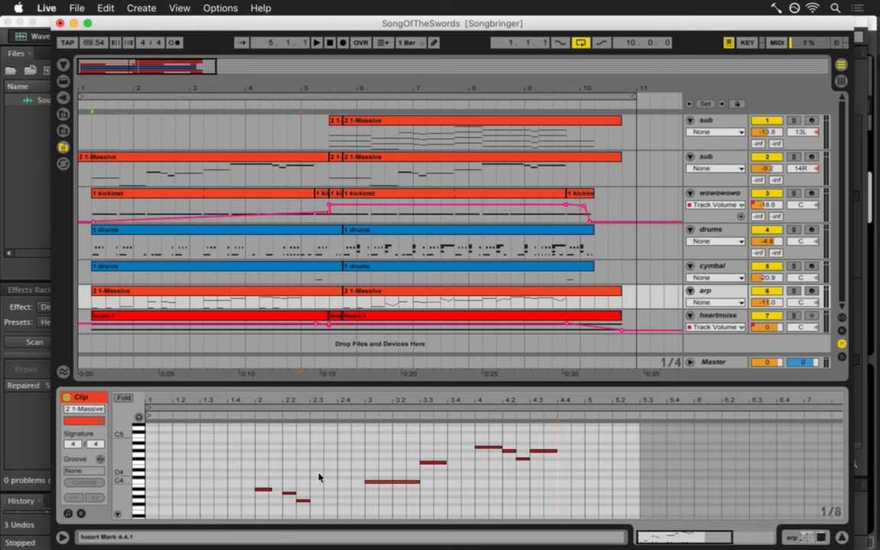
Copy the arp clip's A#2 note at 1.3.1 to 2.3.1 as C3, and duplicate both notes to 3.3.1 and 4.3.1.
scroll(299, 452, down, 3)
scroll(324, 458, up, 2)
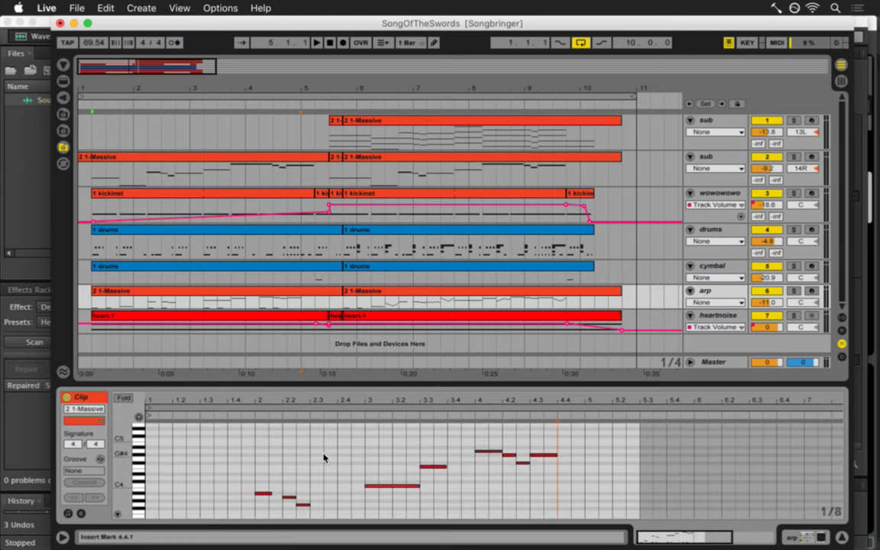
scroll(323, 457, down, 5)
scroll(324, 458, up, 3)
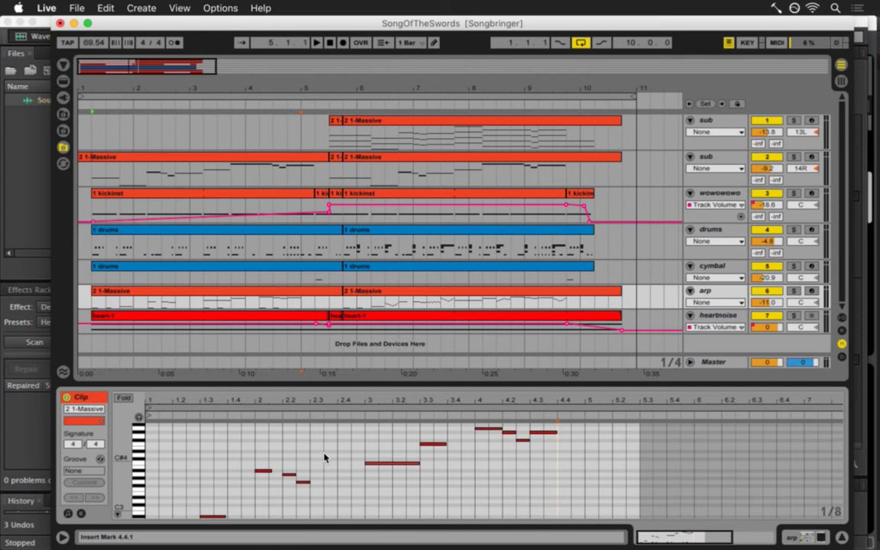
scroll(323, 458, down, 4)
scroll(324, 458, up, 4)
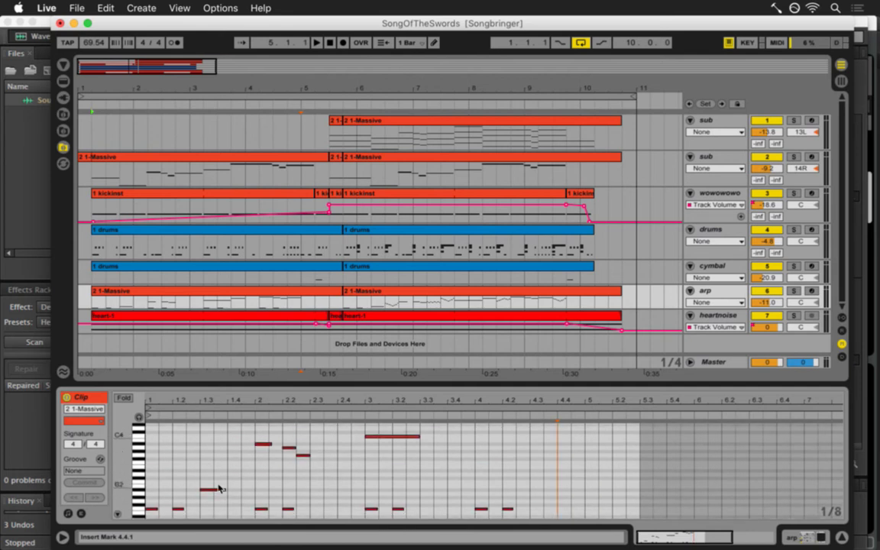
click(213, 489)
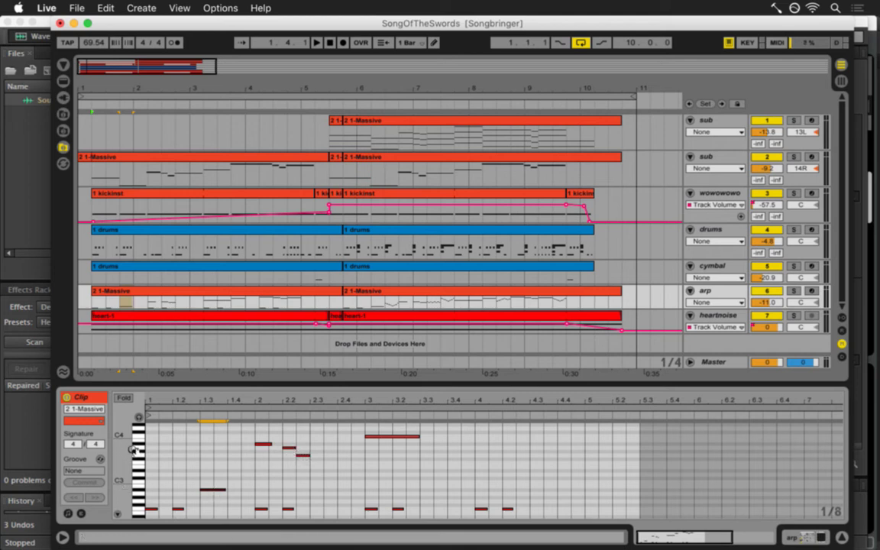
drag(117, 452, 125, 454)
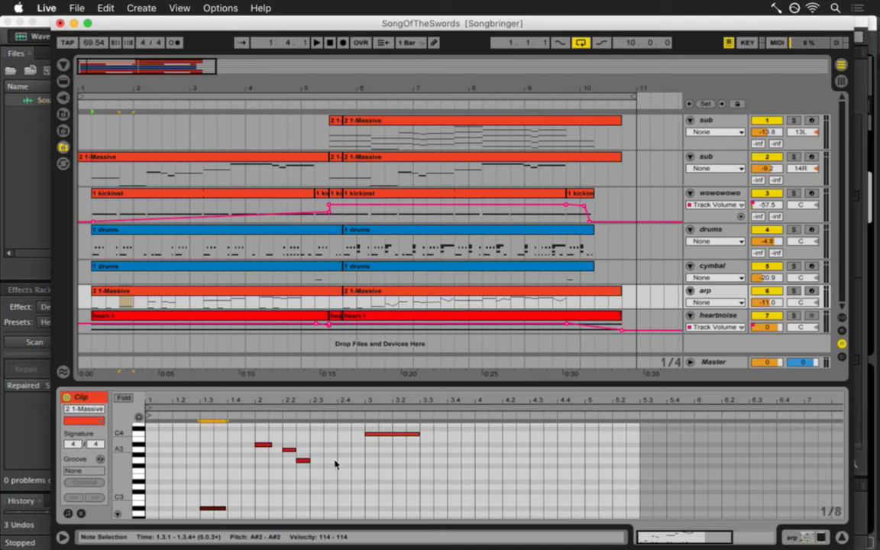
scroll(183, 480, down, 2)
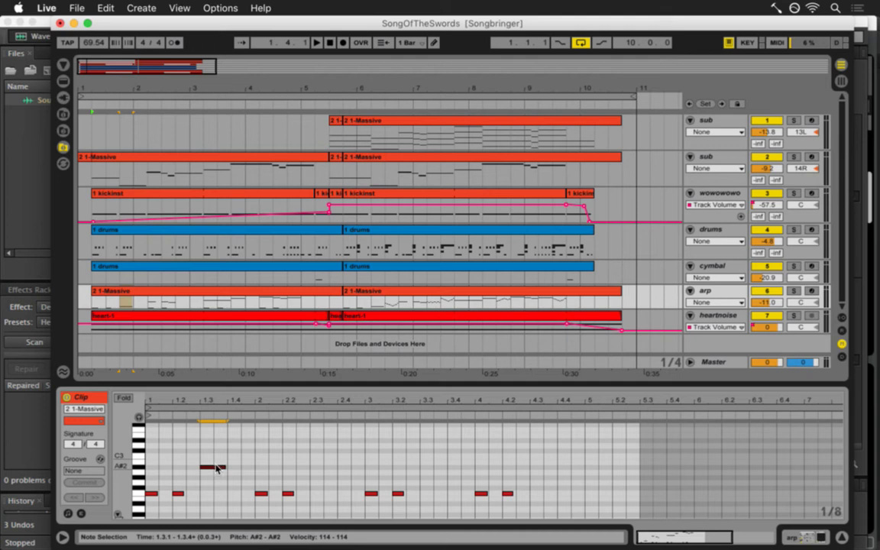
drag(216, 468, 329, 459)
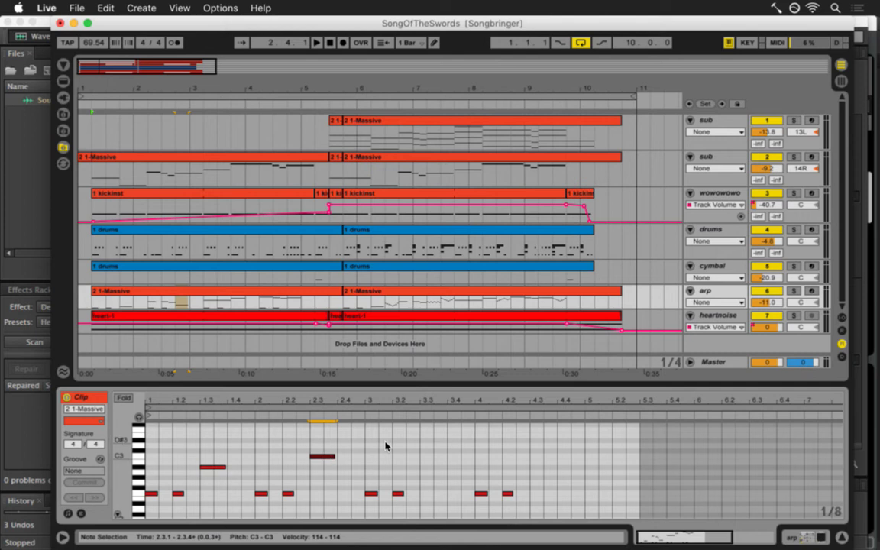
drag(386, 446, 149, 468)
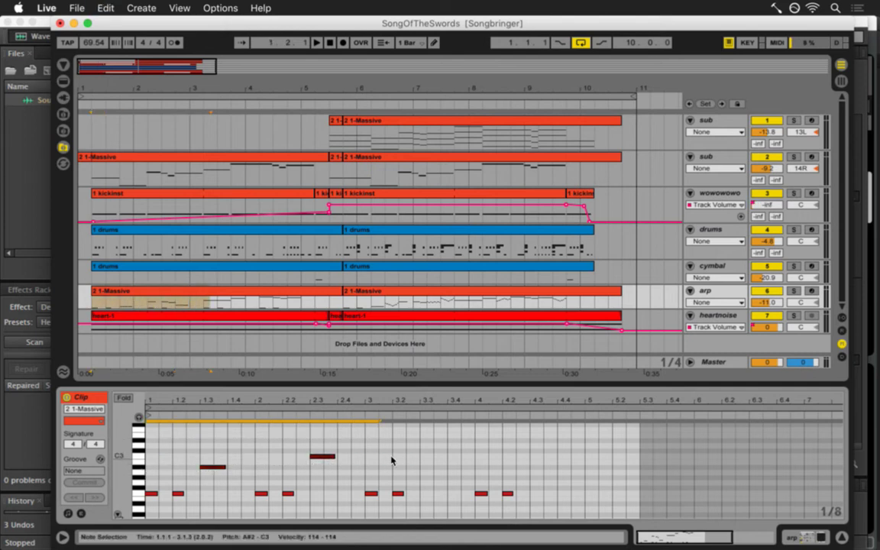
key(super+d)
Try the first arp clip without the short G3 note at 2.2.3, playing it from 1.2.1.
key(space)
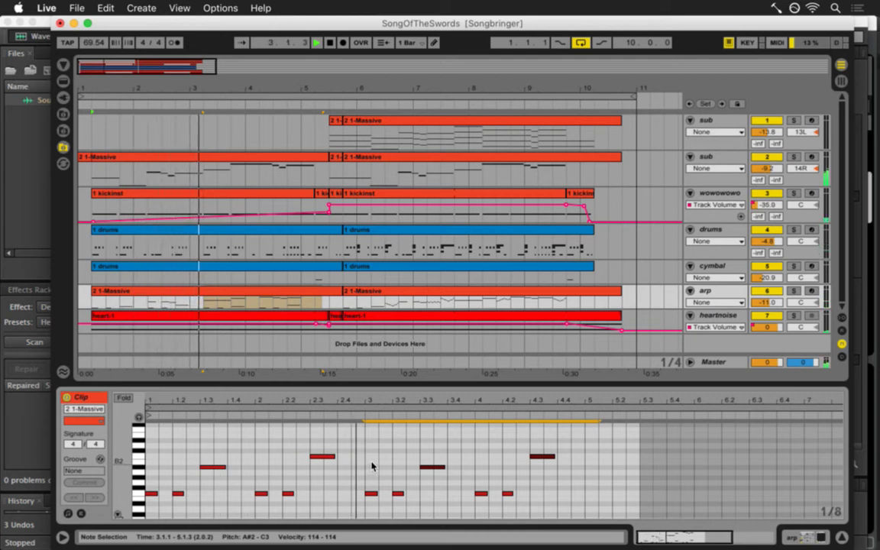
scroll(265, 456, up, 4)
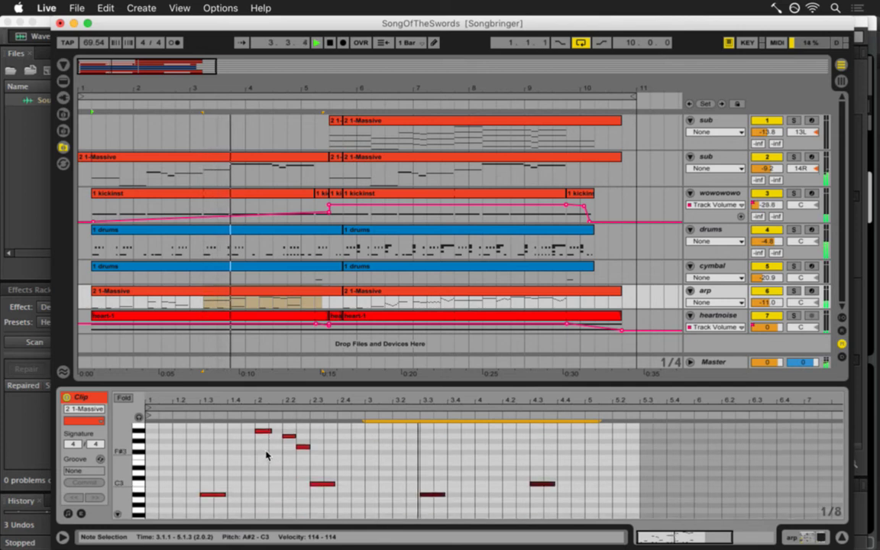
drag(321, 440, 306, 454)
key(Delete)
key(space)
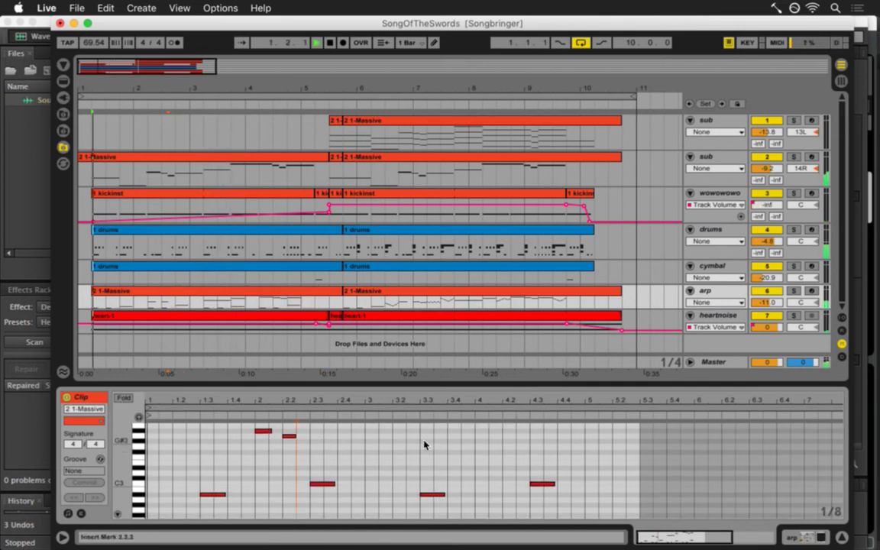
Put the G3 note back at 2.2.3 in the first arp clip, shorten it to about a sixteenth, and play the arrangement.
drag(124, 463, 124, 458)
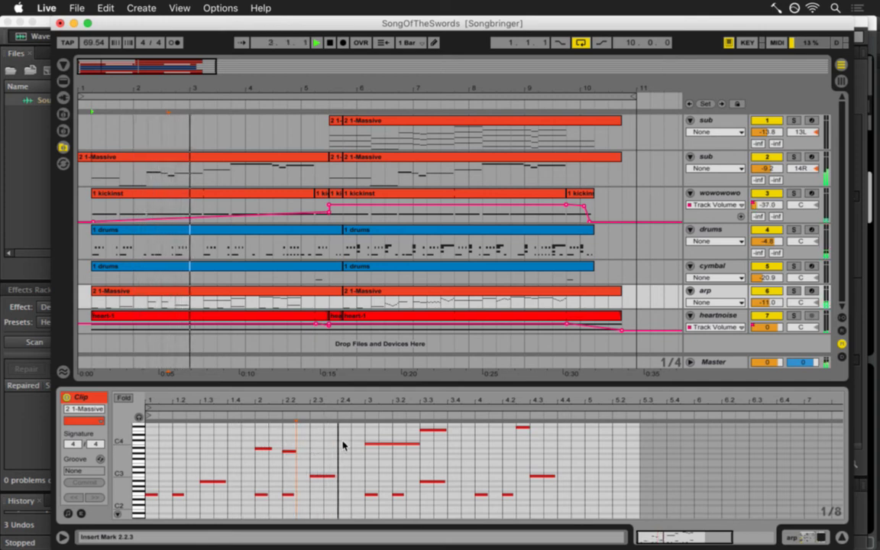
double_click(306, 457)
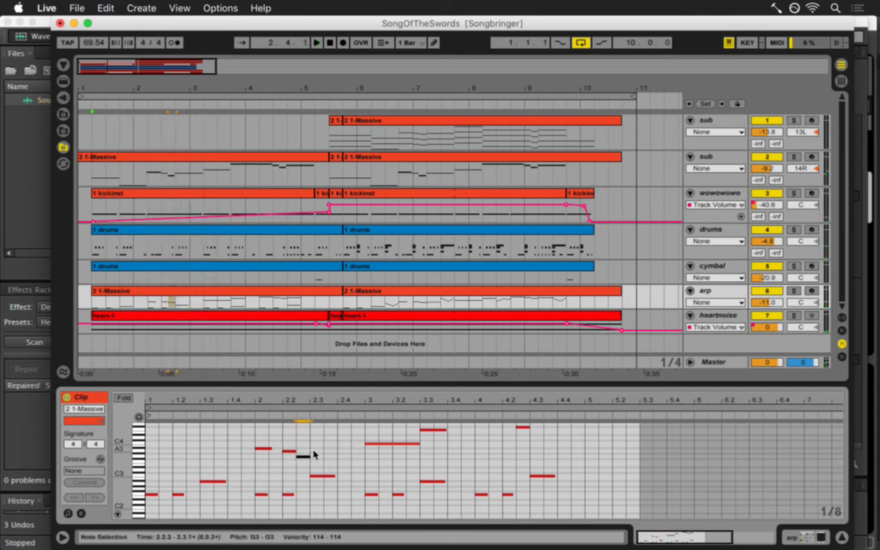
drag(307, 402, 303, 456)
key(space)
key(minus)
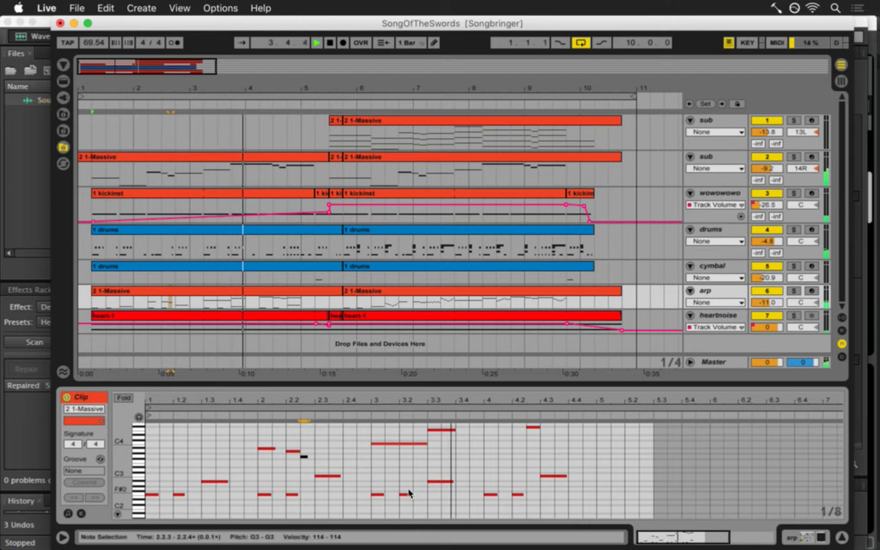
Extend the arp clip's F4 note at 3.3.1 to the start of bar 4, and copy the short G3 note to 2.3.1 as F3.
scroll(450, 477, up, 3)
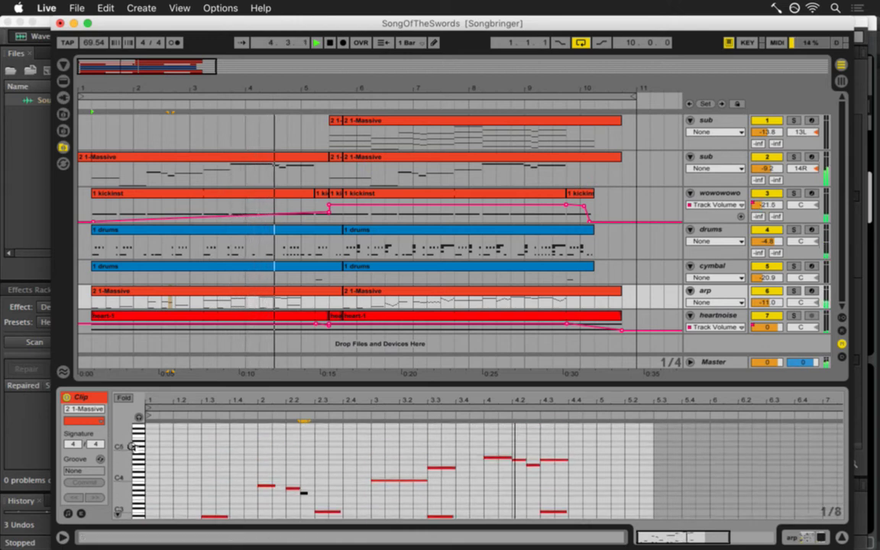
drag(455, 469, 480, 472)
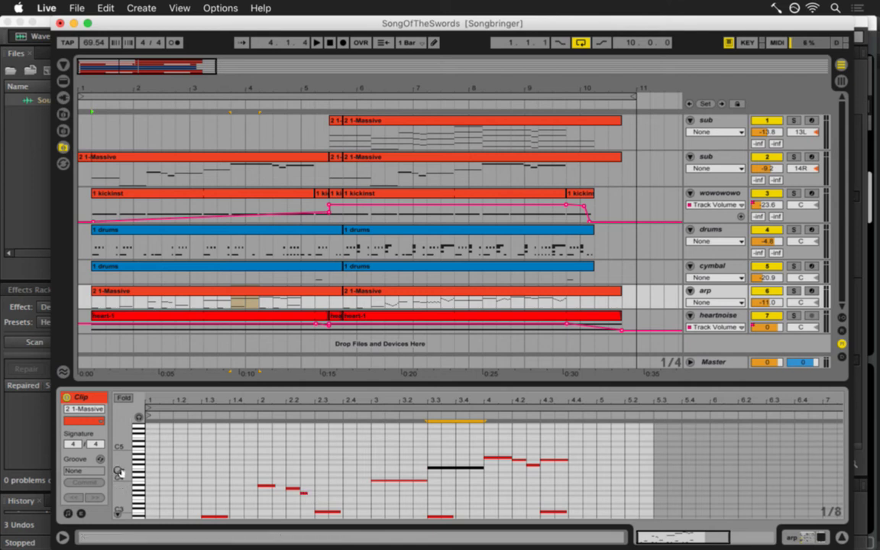
drag(120, 474, 120, 426)
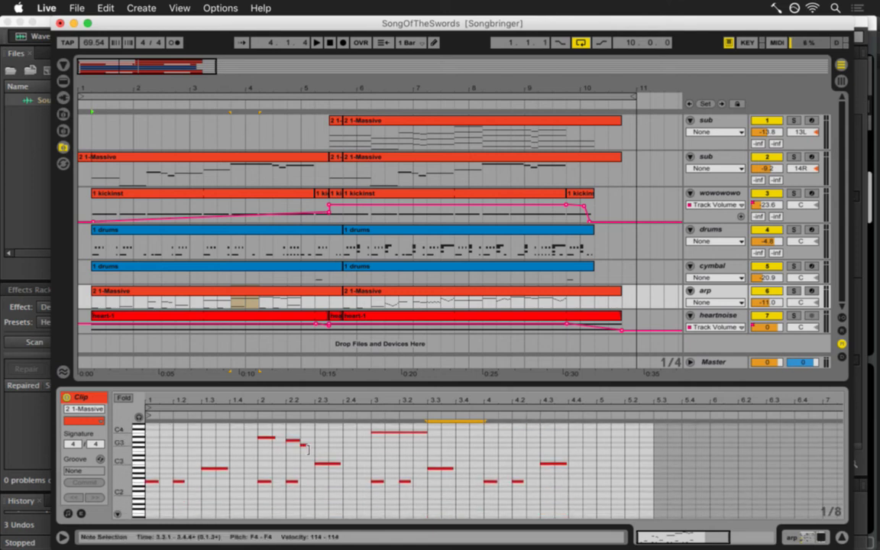
drag(305, 447, 313, 453)
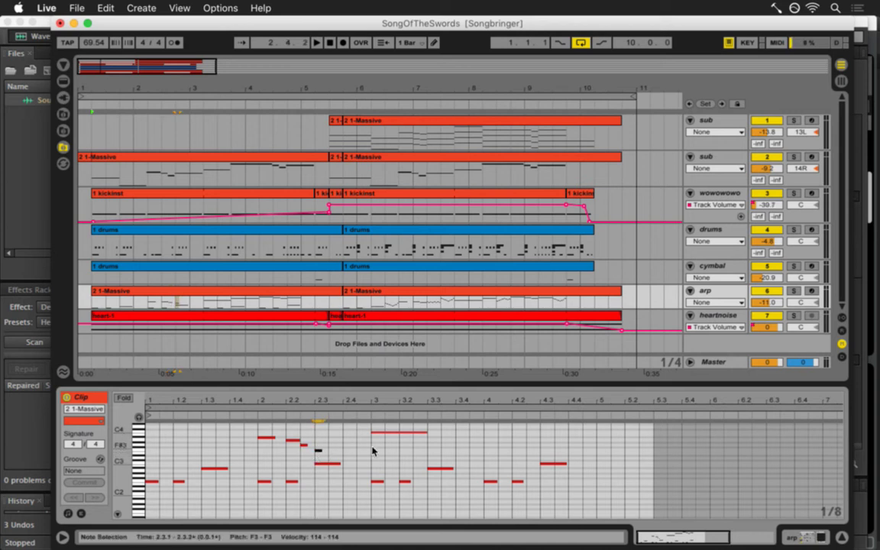
Delete the F3 note at 2.3.1 in the arp clip, extend the C3 note's start back to the short G3 note's end, and play it.
key(Delete)
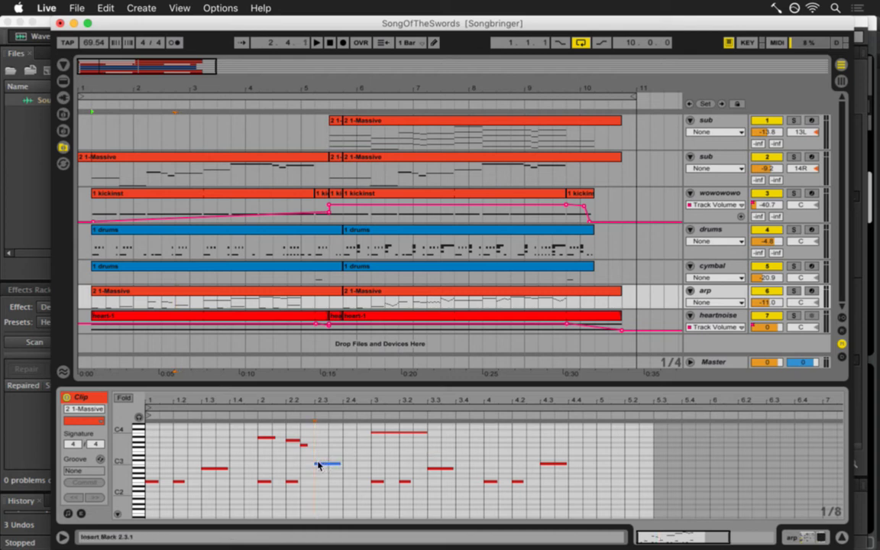
click(316, 464)
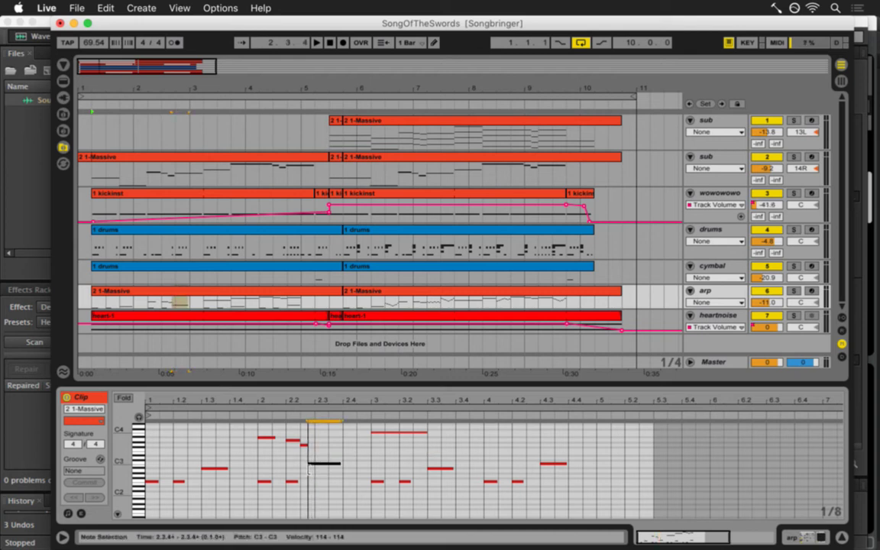
key(space)
drag(324, 398, 324, 403)
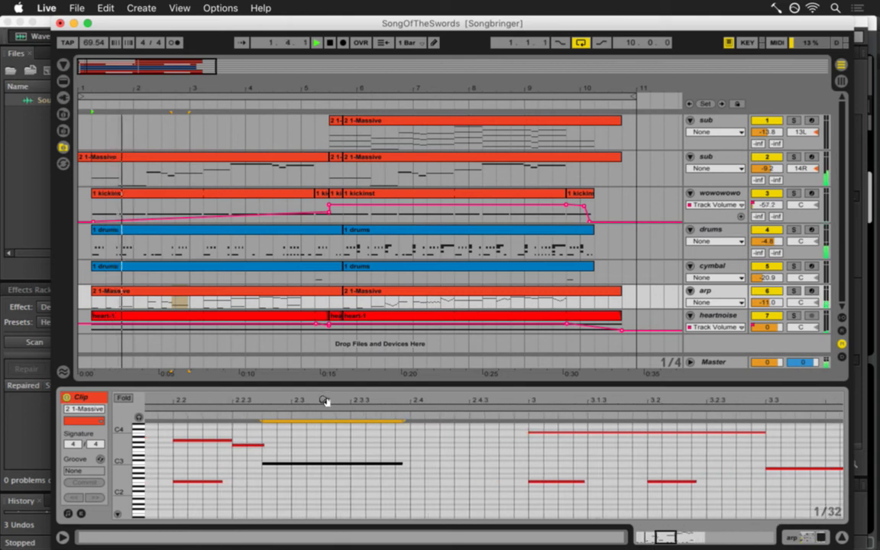
click(264, 464)
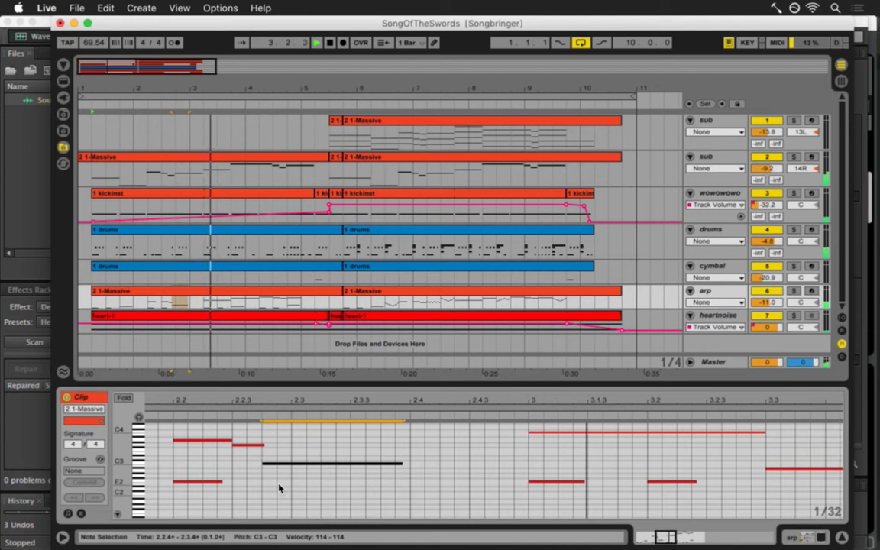
drag(298, 401, 297, 391)
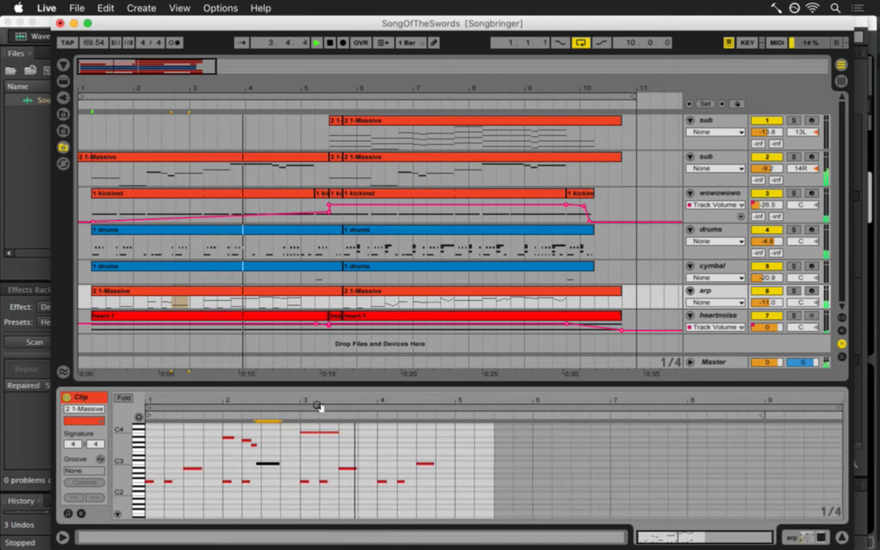
scroll(122, 453, up, 3)
scroll(122, 454, down, 3)
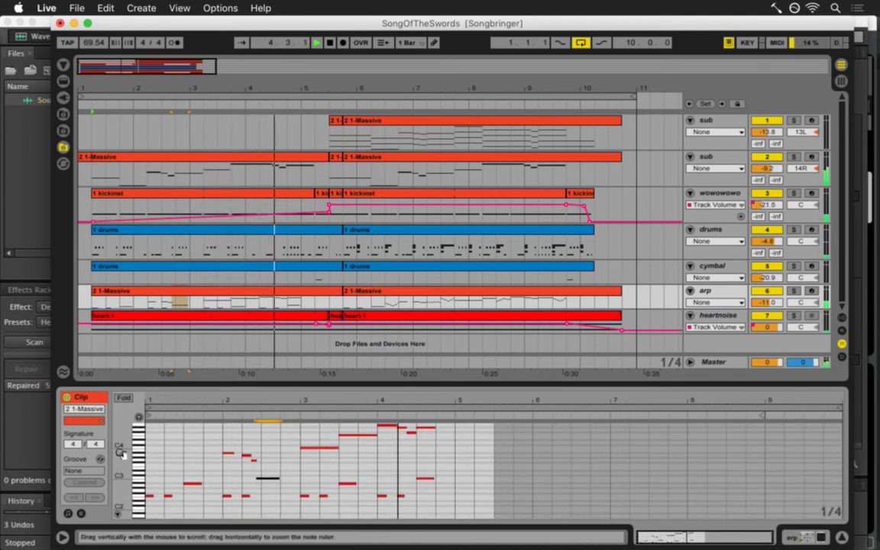
key(space)
Try copying the arp clip's 3.3.1 note to 5.1.1 as C4 with the G#4 note extended to 5.1.1, and play it.
click(413, 457)
scroll(413, 457, up, 2)
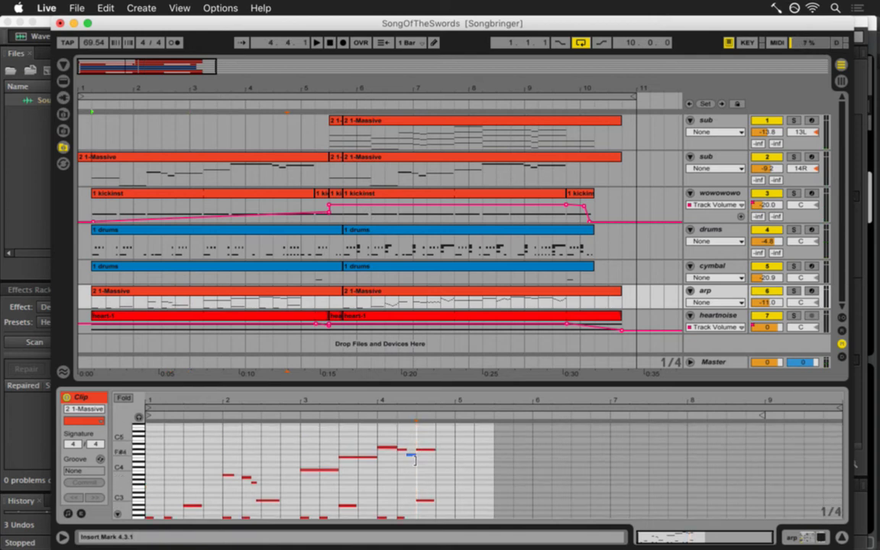
drag(352, 458, 465, 460)
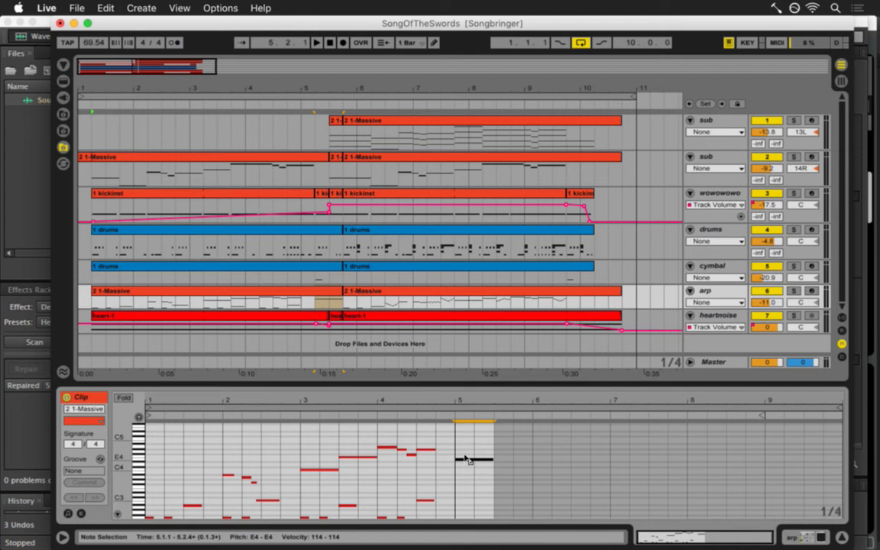
drag(122, 471, 302, 467)
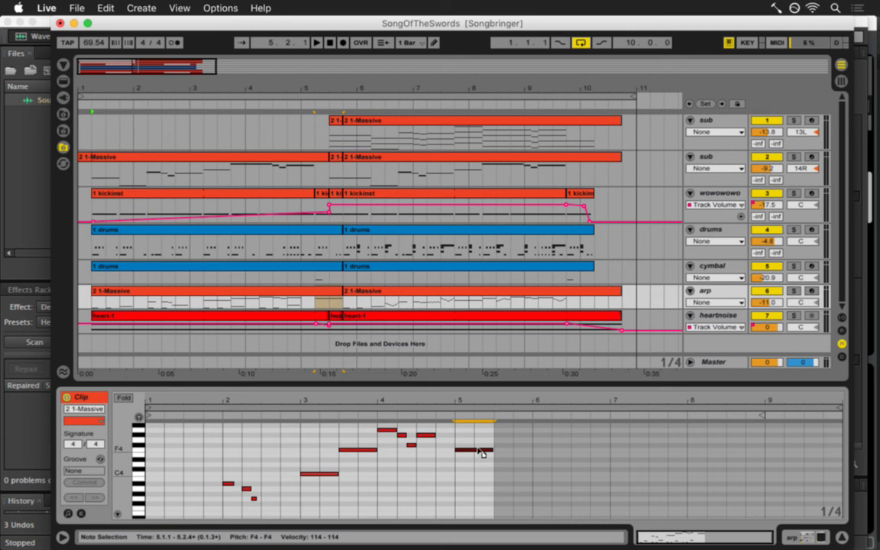
drag(481, 452, 484, 472)
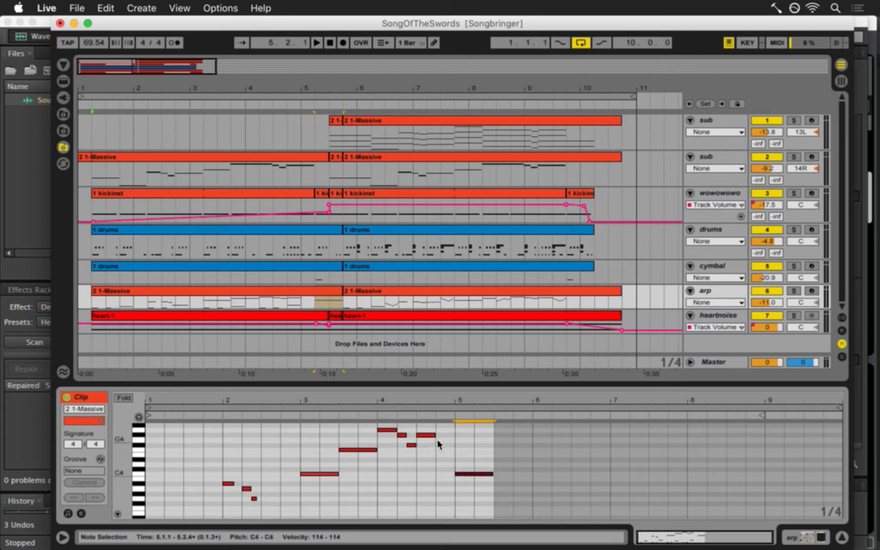
drag(436, 436, 454, 435)
key(space)
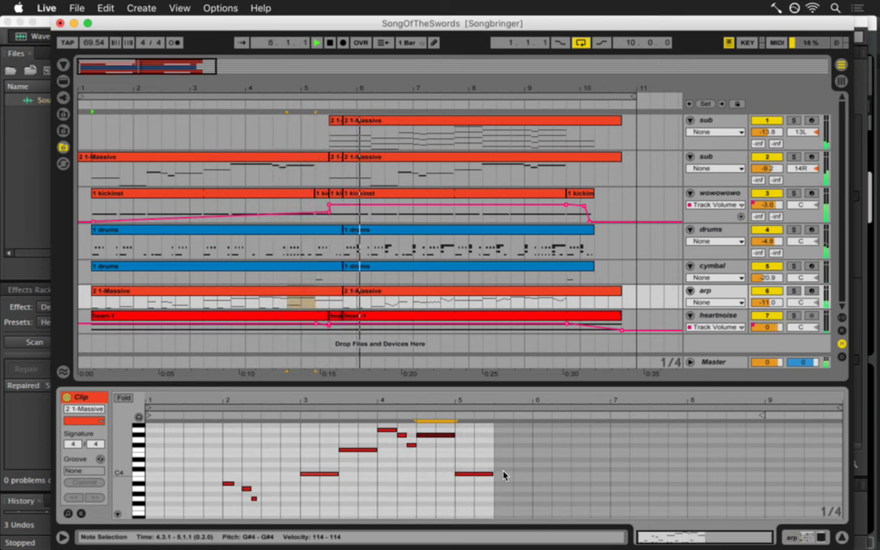
Delete the G#4 note at 4.3.1 and the C4 note at 5.1.1 from the arp clip.
drag(123, 473, 128, 479)
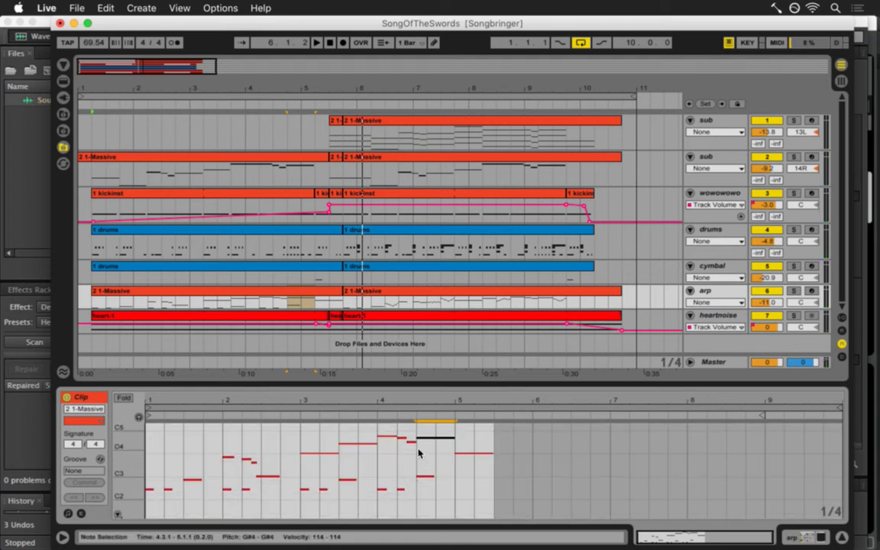
drag(468, 429, 424, 471)
click(574, 462)
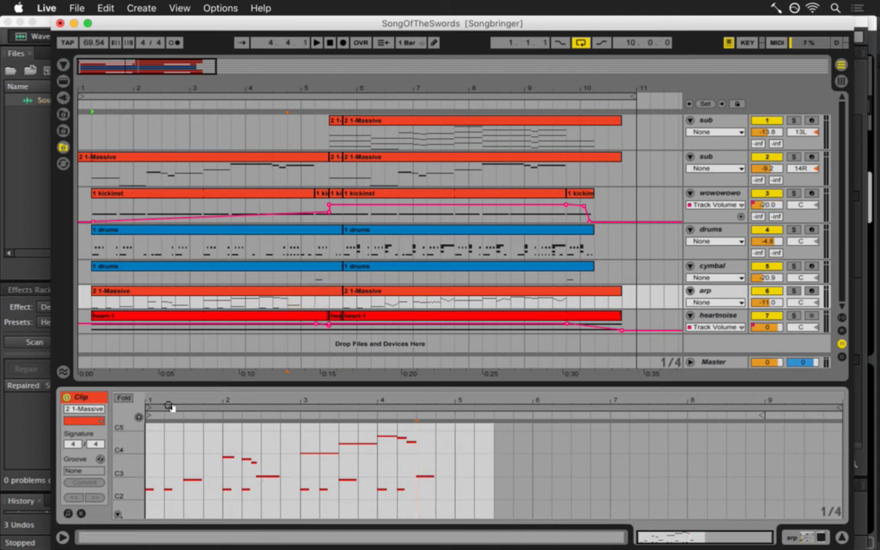
Duplicate the arp clip's four bar 2 melody notes, between C3 and A#3, into bar 4.
click(281, 468)
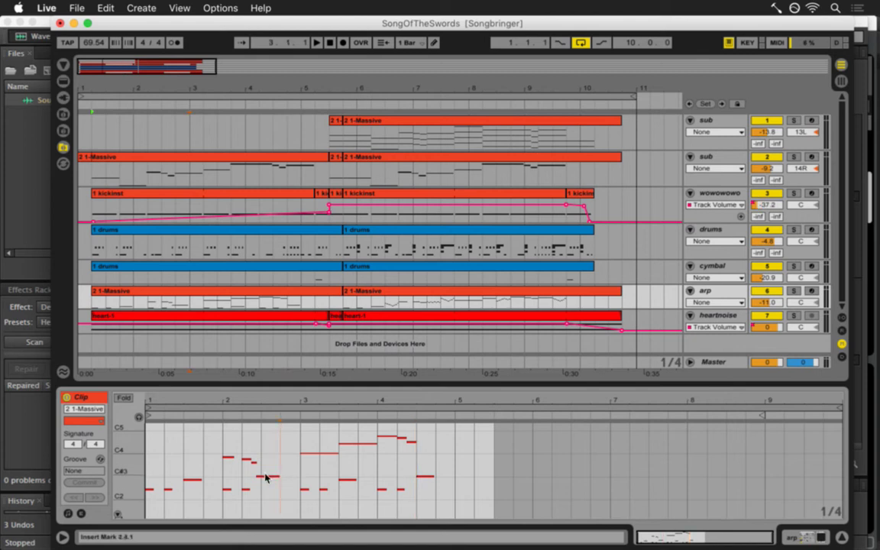
drag(274, 474, 143, 477)
drag(277, 448, 151, 478)
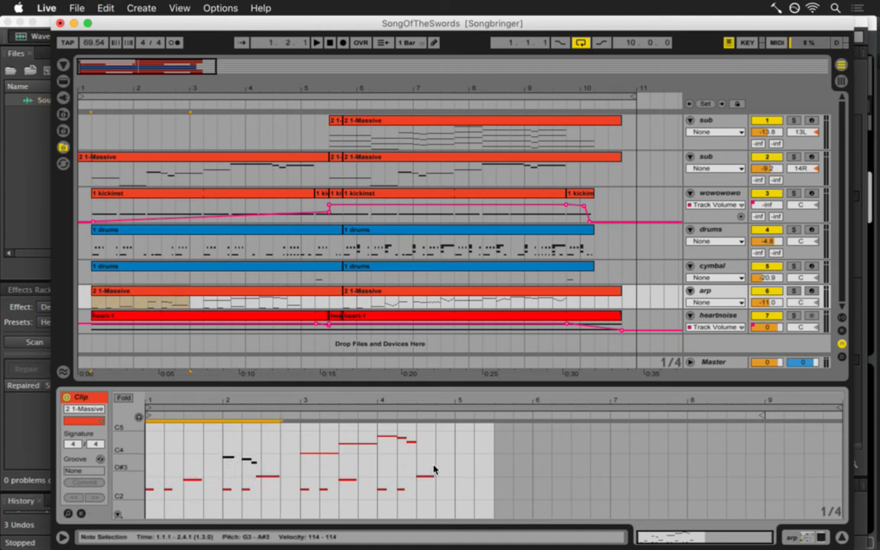
drag(271, 444, 141, 478)
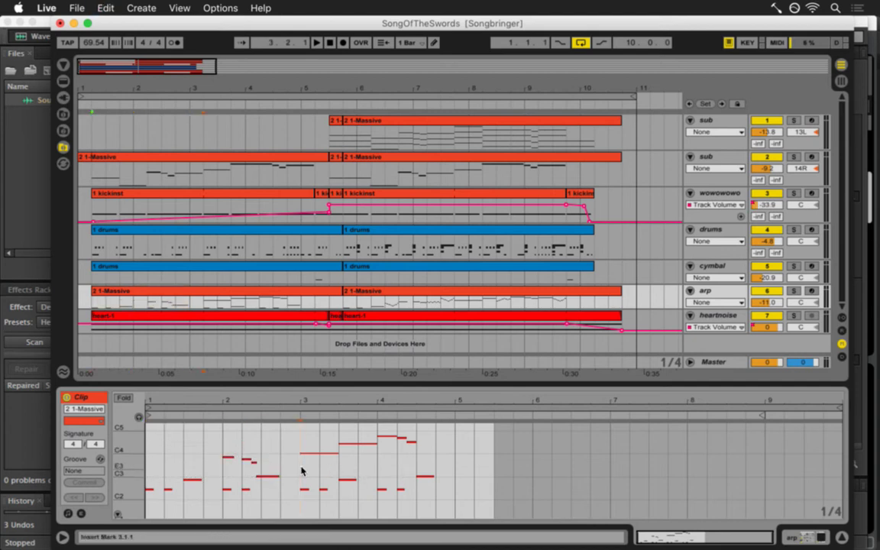
key(super+d)
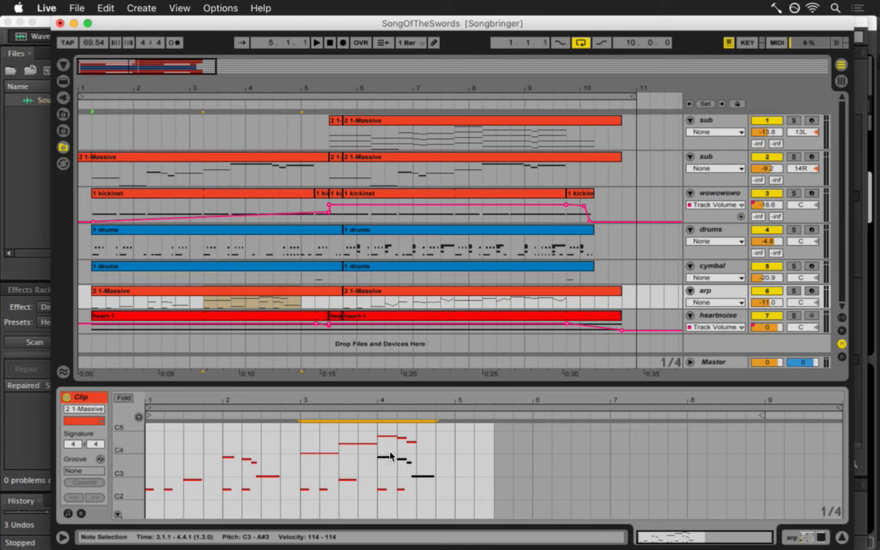
Copy the arp clip's bar 1 notes, F2 to A#2, to 5.1.1.
drag(214, 463, 147, 504)
key(super+c)
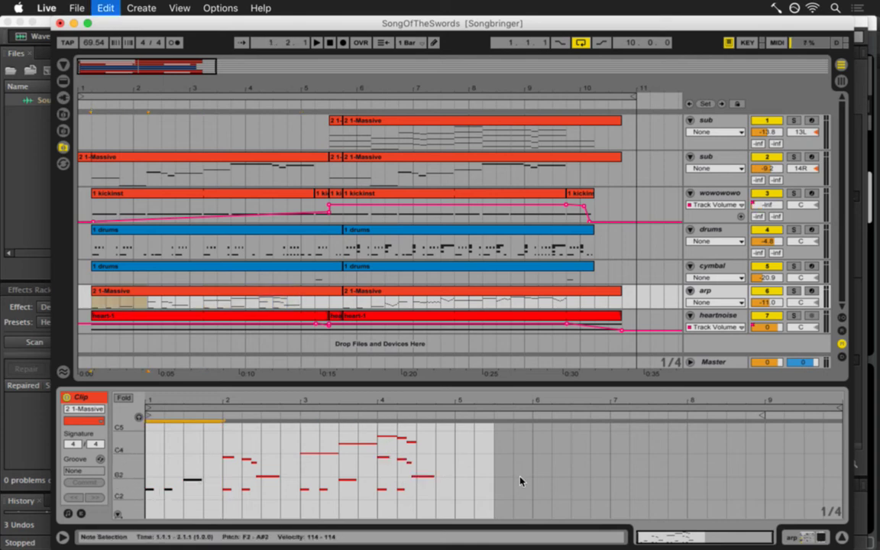
click(459, 501)
key(super+v)
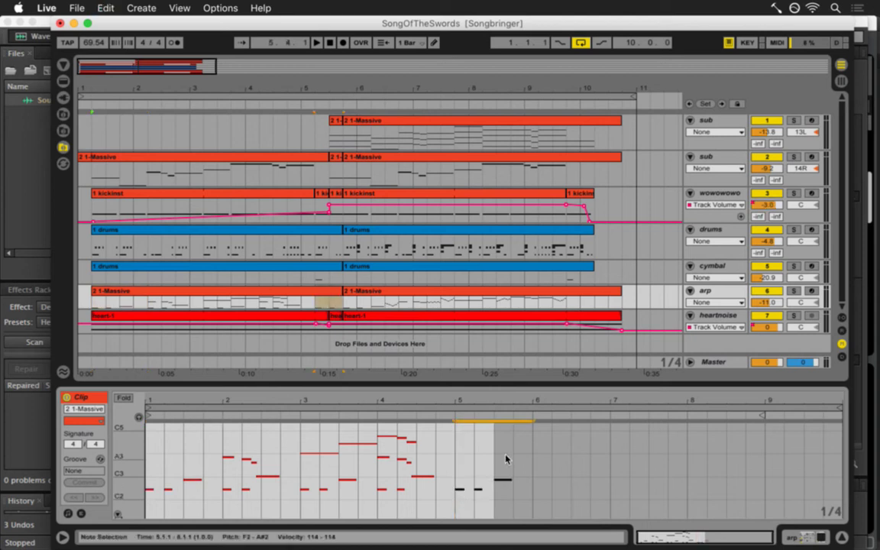
Play the transition between the two arp clips, and consolidate the arp track from 1.2.1 to 6.1.1 into one clip.
click(343, 303)
key(space)
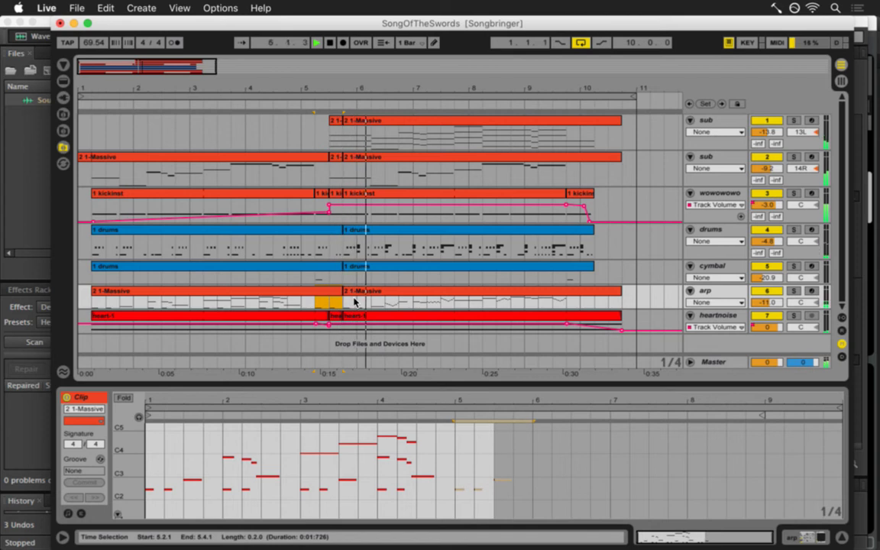
key(space)
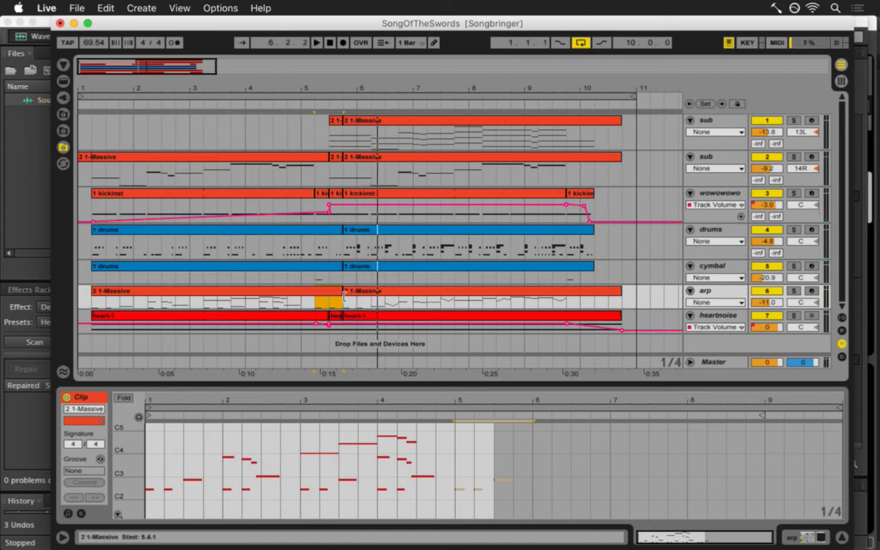
drag(354, 302, 102, 304)
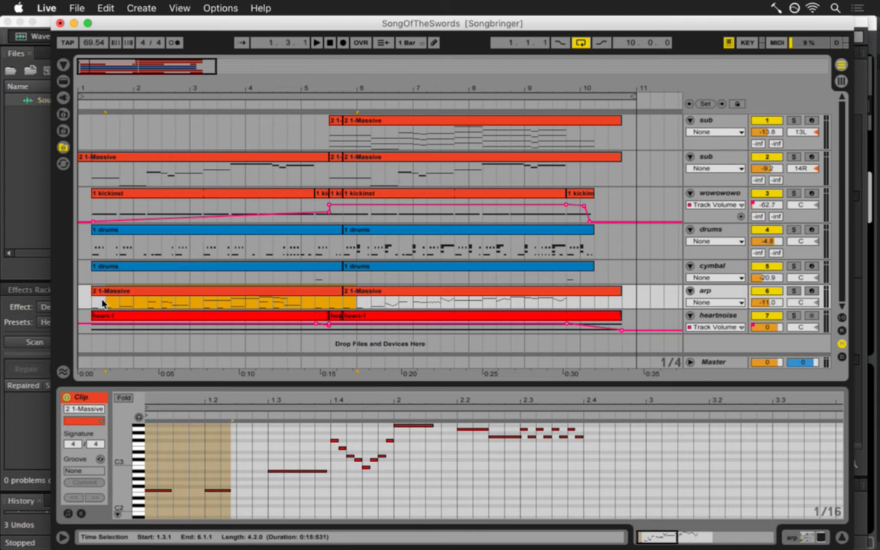
right_click(183, 292)
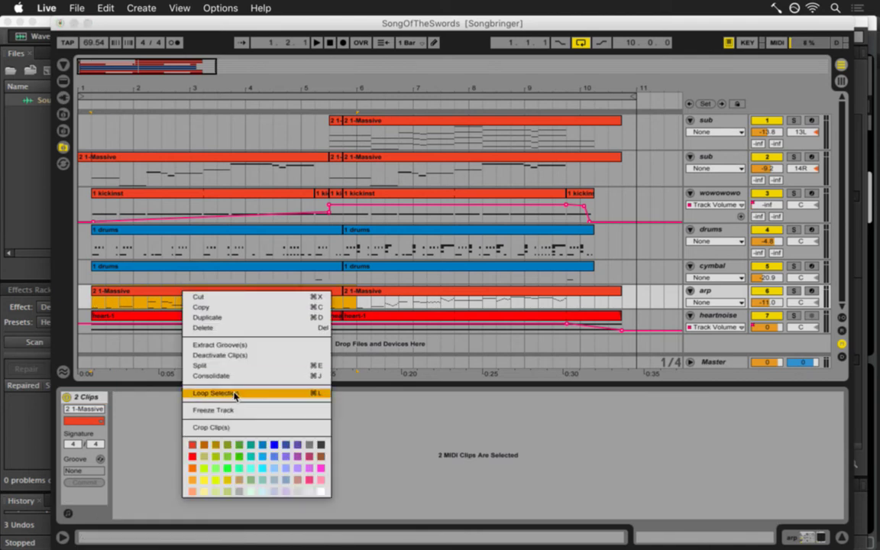
click(205, 365)
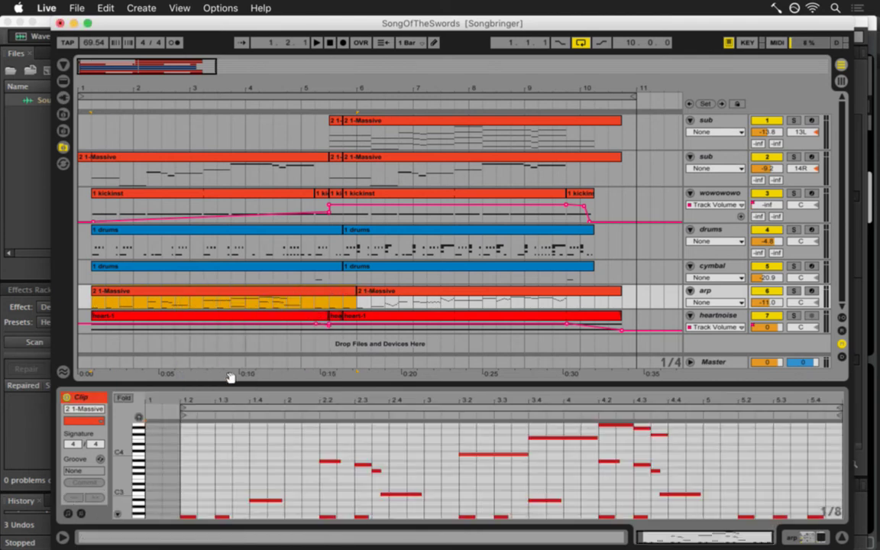
Copy the consolidated arp clip's F2 note at 5.2.1 to 5.1.1, and delete the three upper notes, F#4 to A4, from 4.2.1 to 4.4.1.
click(522, 398)
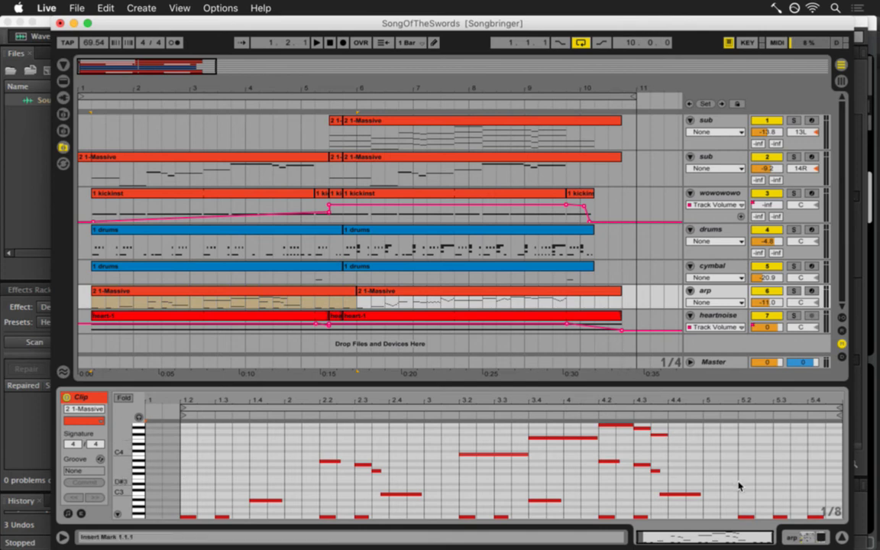
drag(748, 519, 712, 517)
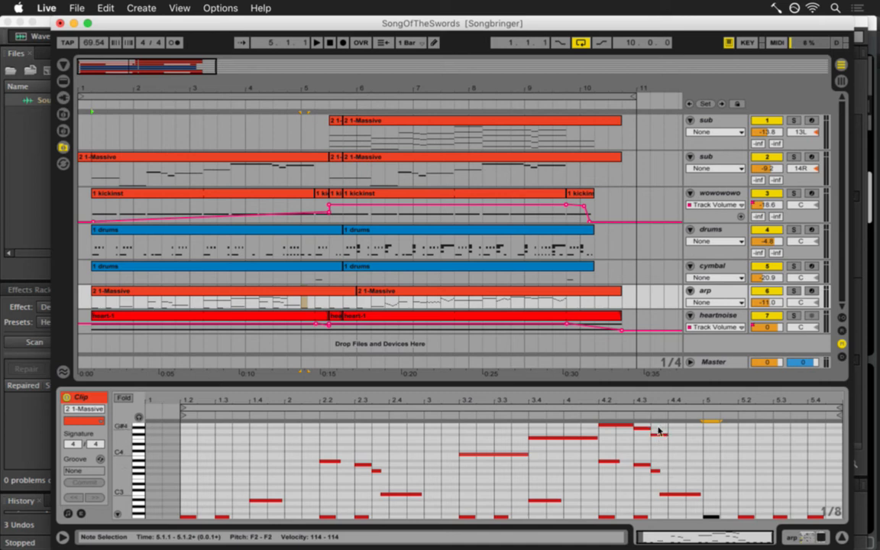
scroll(658, 435, up, 3)
drag(613, 439, 668, 469)
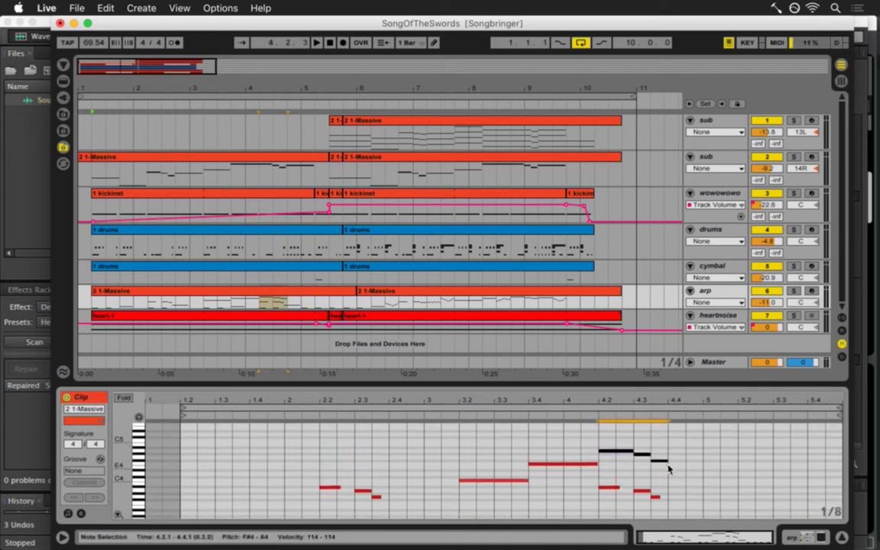
key(Delete)
scroll(654, 452, down, 5)
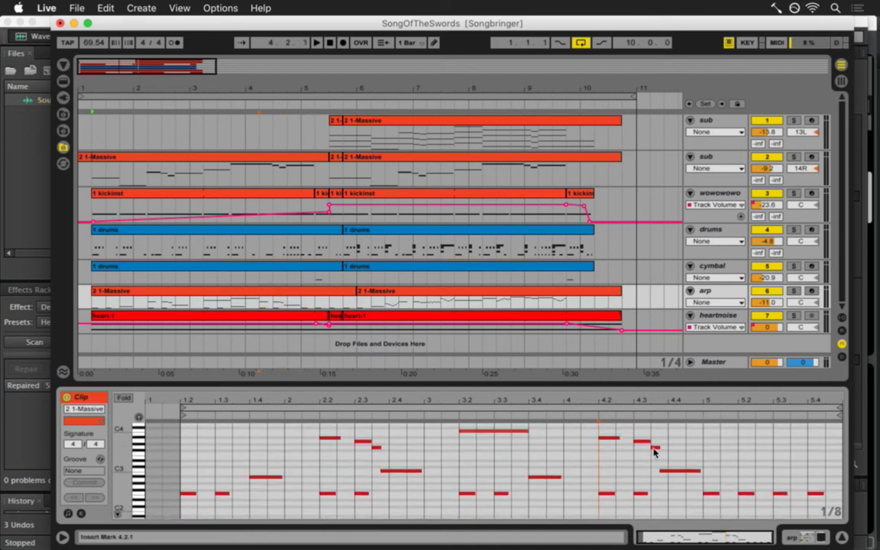
Play the arrangement to check the edited arp melody through the transition into the second section.
key(space)
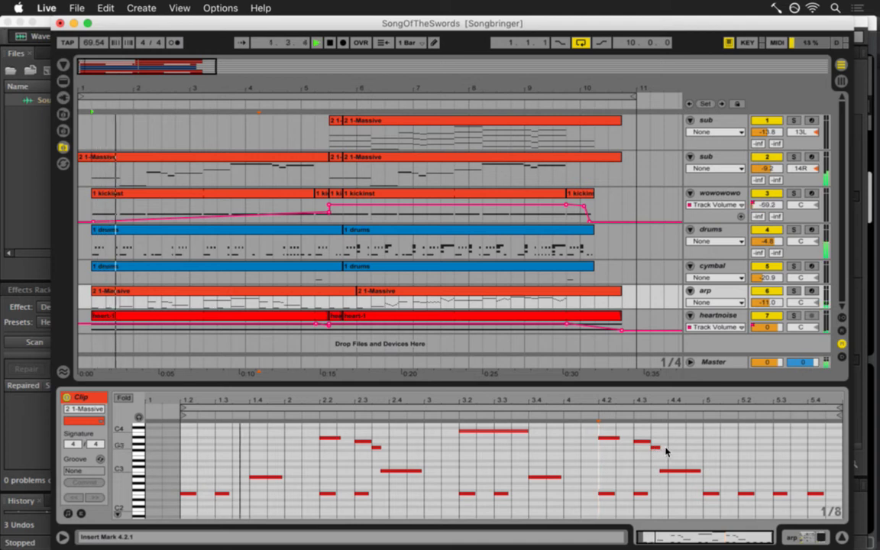
click(245, 306)
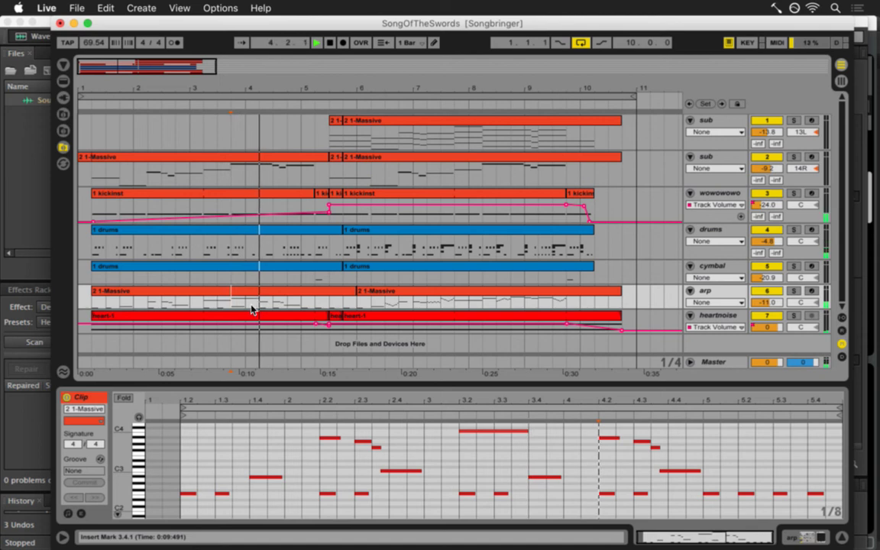
click(202, 303)
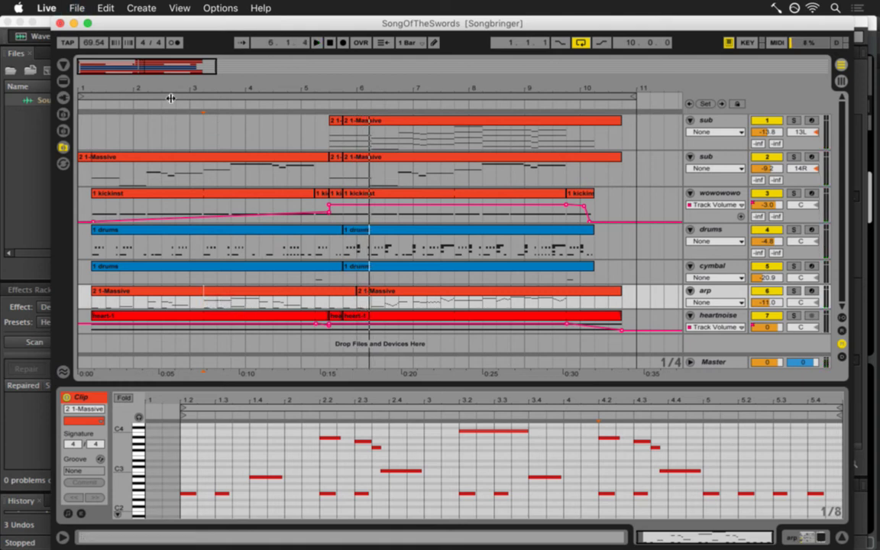
Open the recent set Soundtrack.als and select the songofswor track's clip from 189.3.1 to 197.3.1.
click(76, 7)
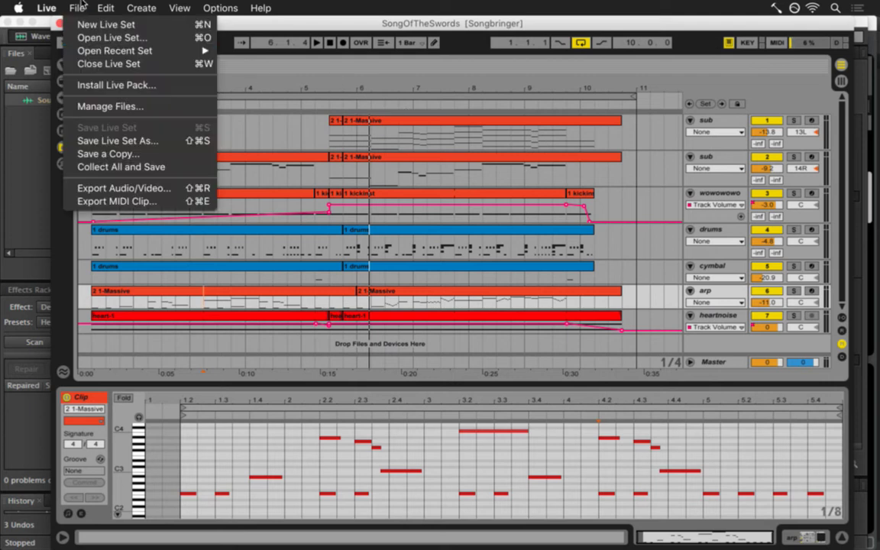
mouse_move(107, 51)
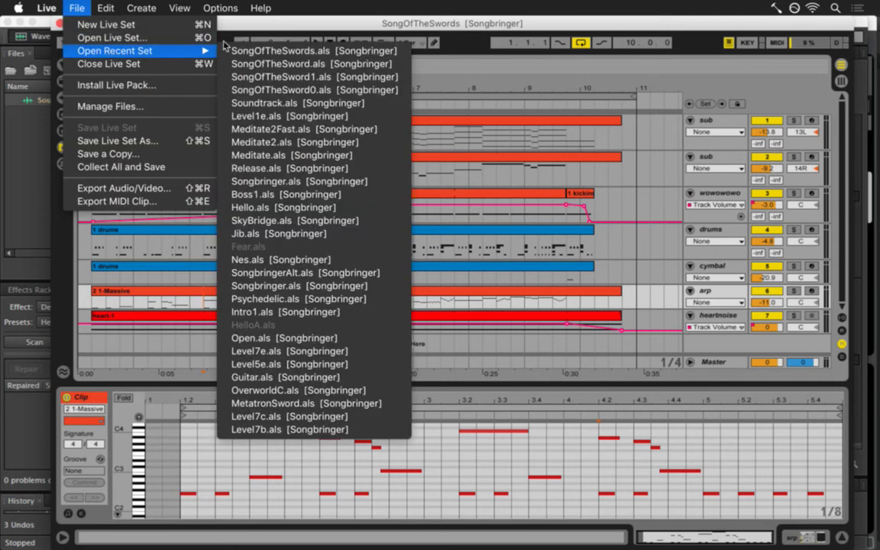
click(229, 103)
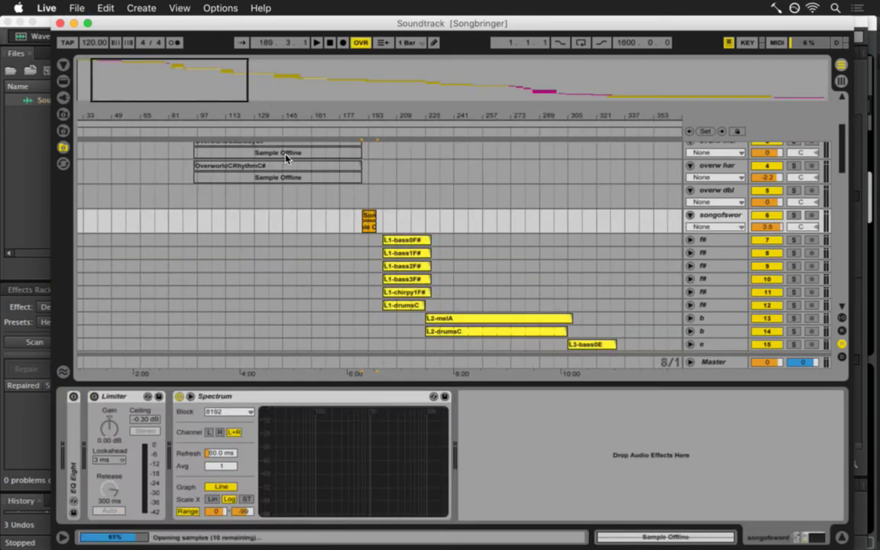
click(368, 226)
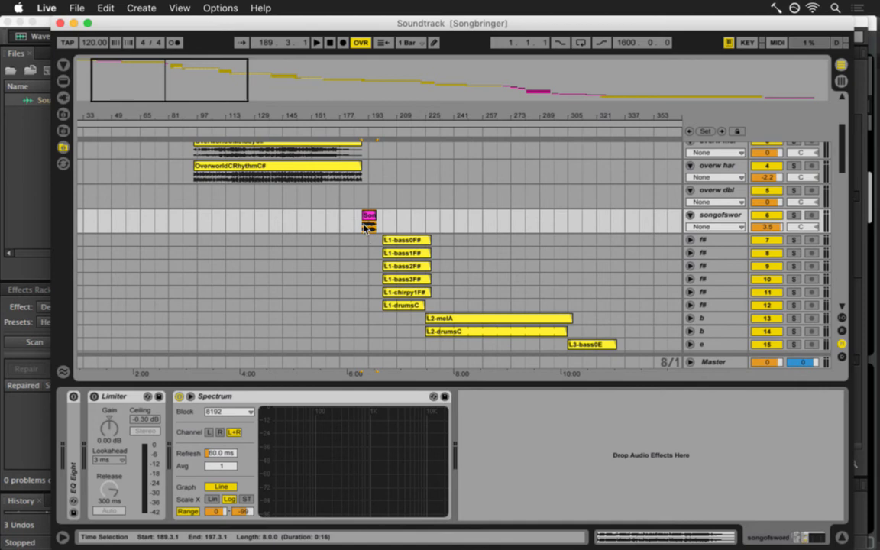
Play the beginning of the SongOfTheSword clip on the songofswor track, starting around bar 189.
click(371, 236)
key(space)
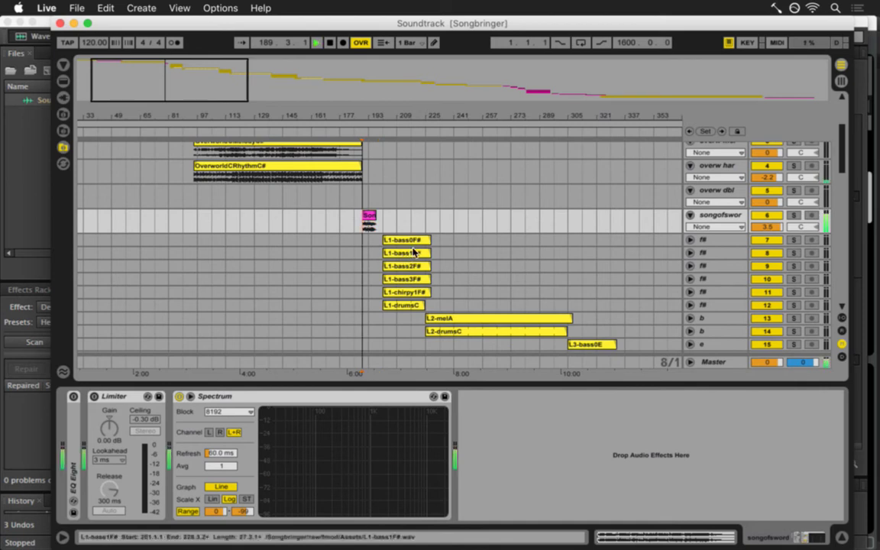
mouse_move(370, 117)
mouse_down()
mouse_move(371, 141)
mouse_move(371, 119)
mouse_up()
click(297, 206)
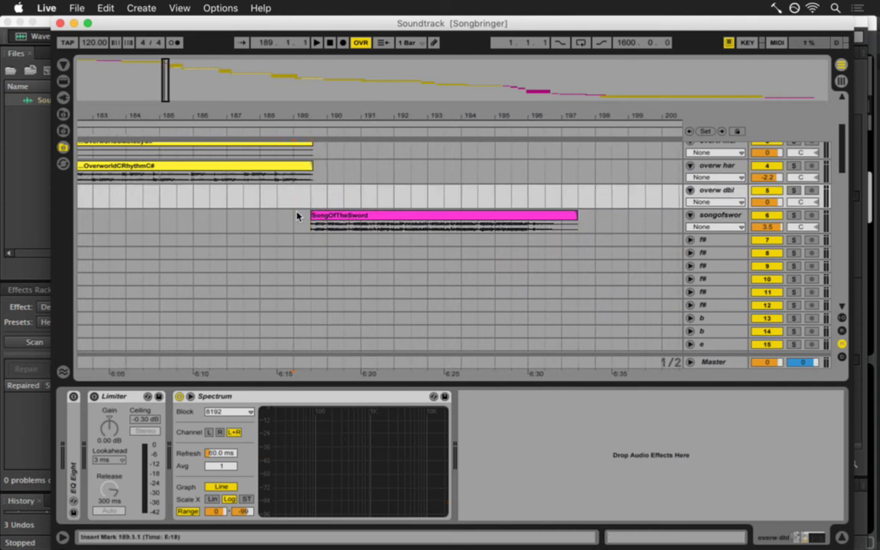
click(297, 213)
key(space)
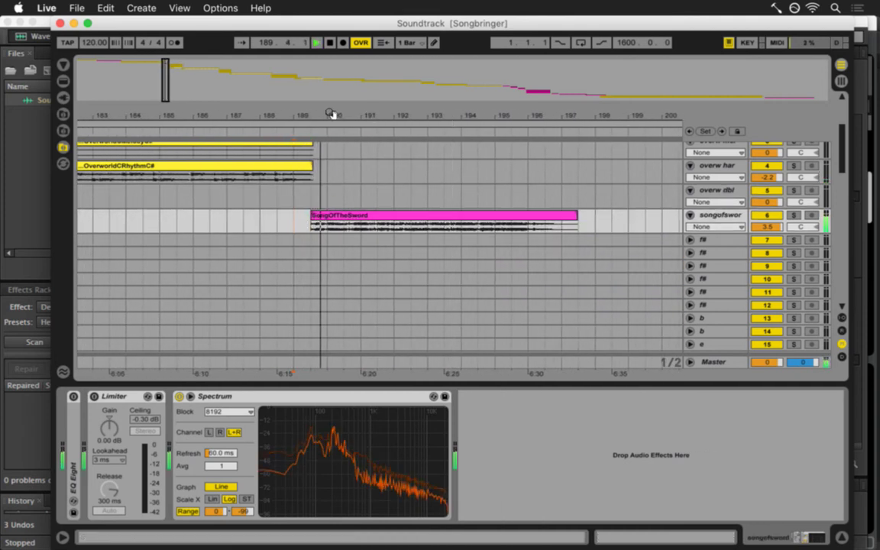
key(space)
drag(320, 114, 320, 105)
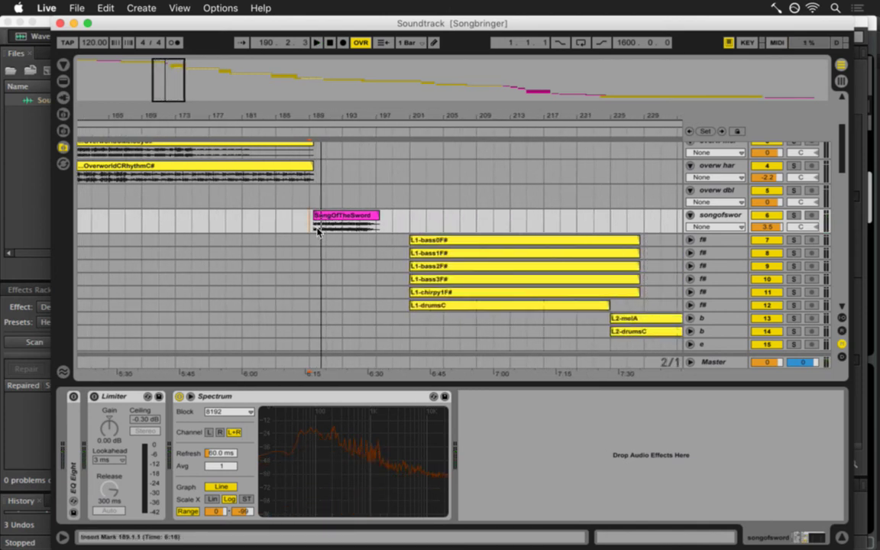
Open the recent set SongOfTheSwords.als.
click(77, 8)
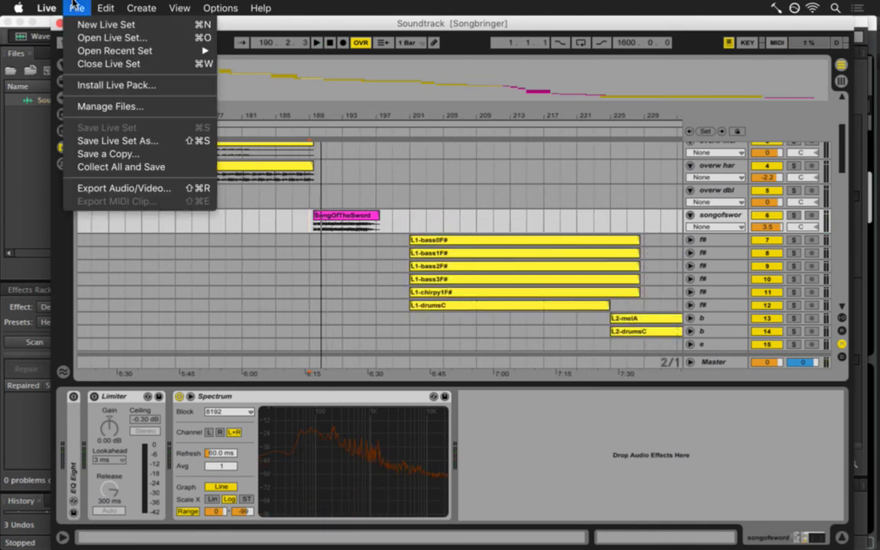
mouse_move(200, 51)
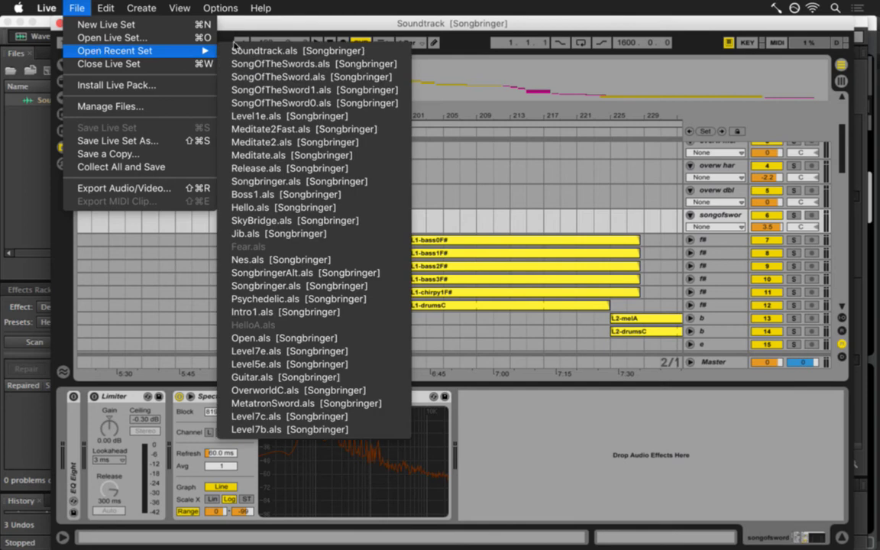
click(274, 64)
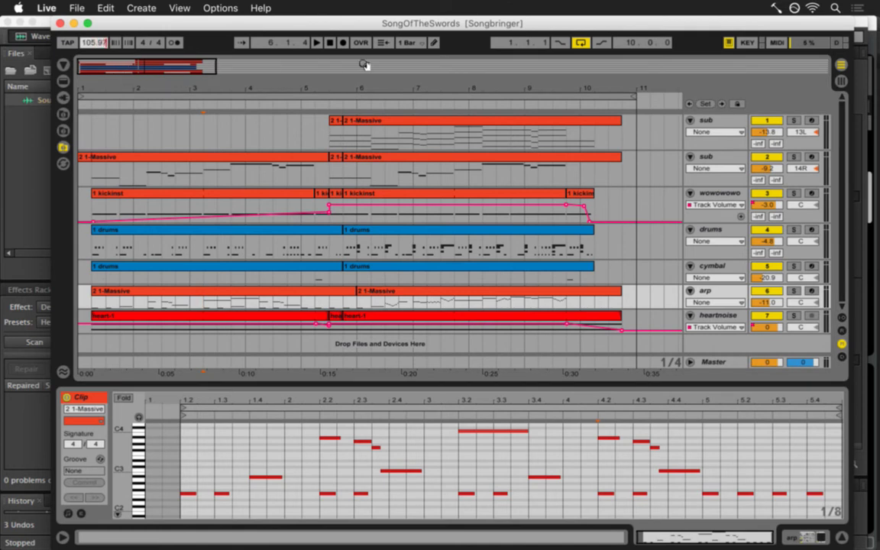
Try a tempo of 105.97 BPM on the second section by playing it, and undo the tempo change.
key(Return)
click(337, 145)
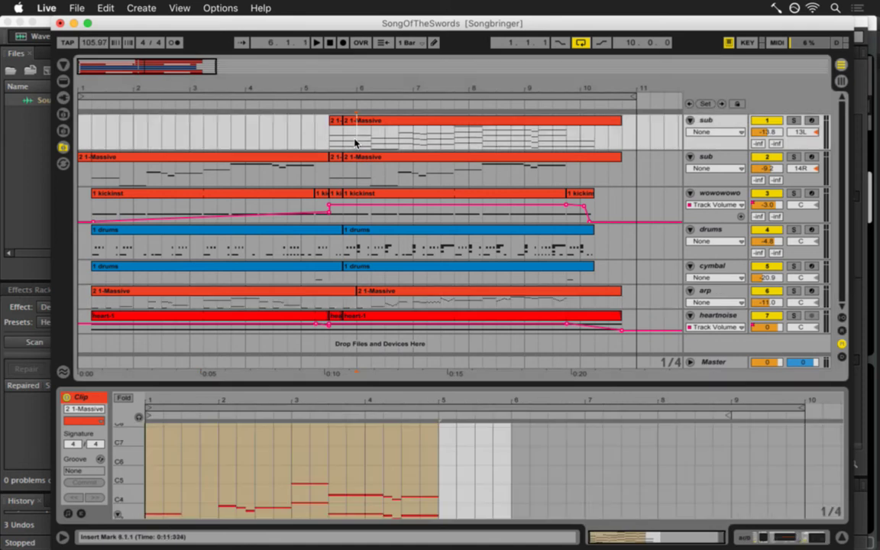
key(space)
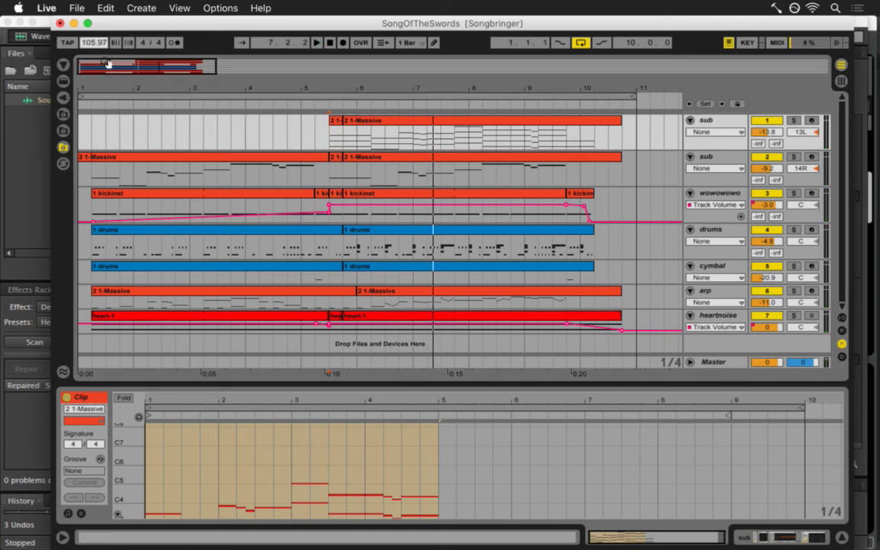
key(super+z)
Open the list of recent sets.
click(77, 9)
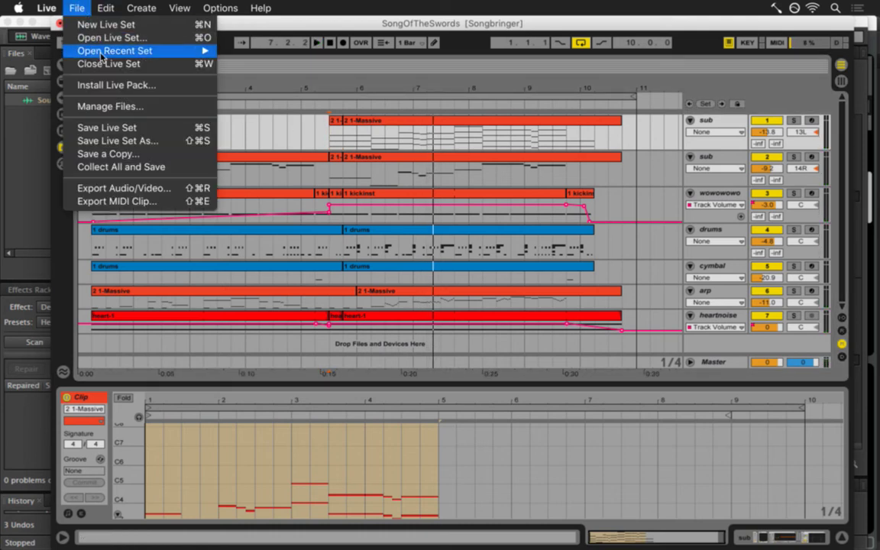
Open the recent Soundtrack set, discarding the unsaved changes to SongOfTheSwords.
mouse_move(179, 51)
click(232, 63)
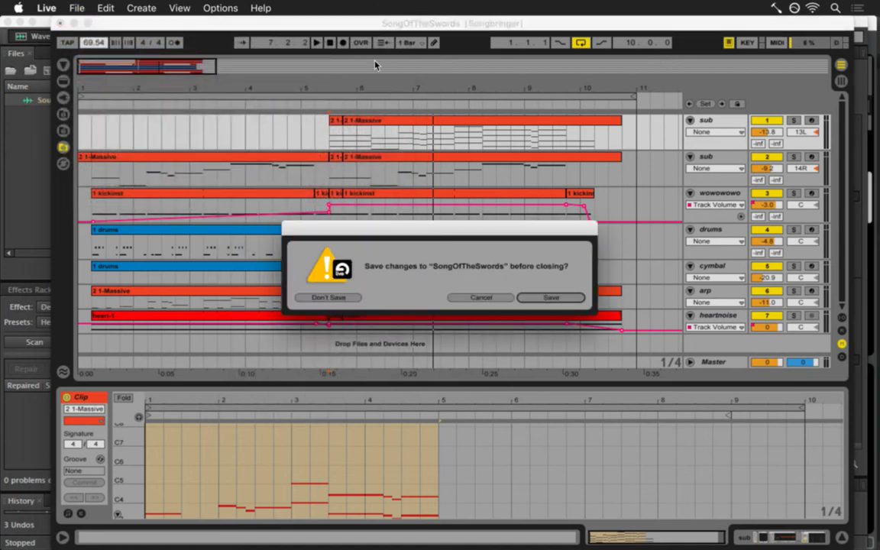
click(336, 298)
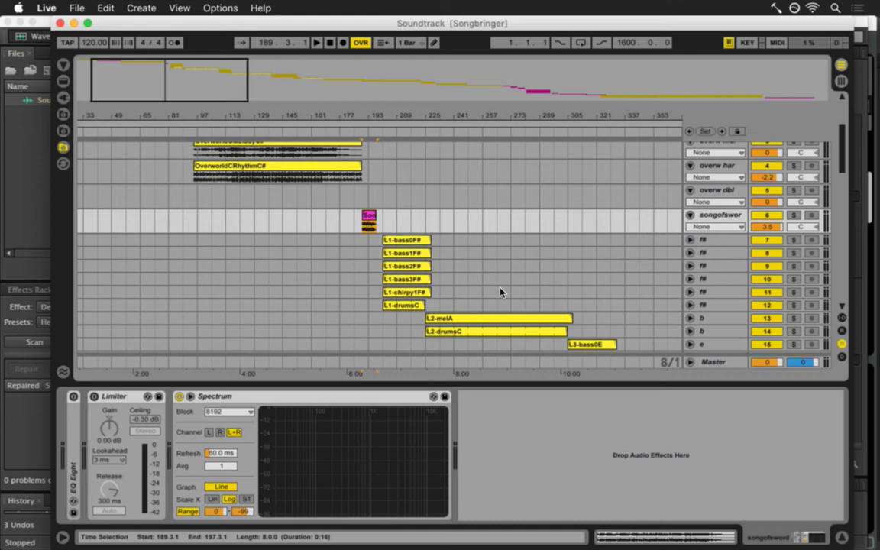
Switch to Adobe Audition and listen to Soundtrack.wav from about 6:40 and from about 7:12.
click(20, 186)
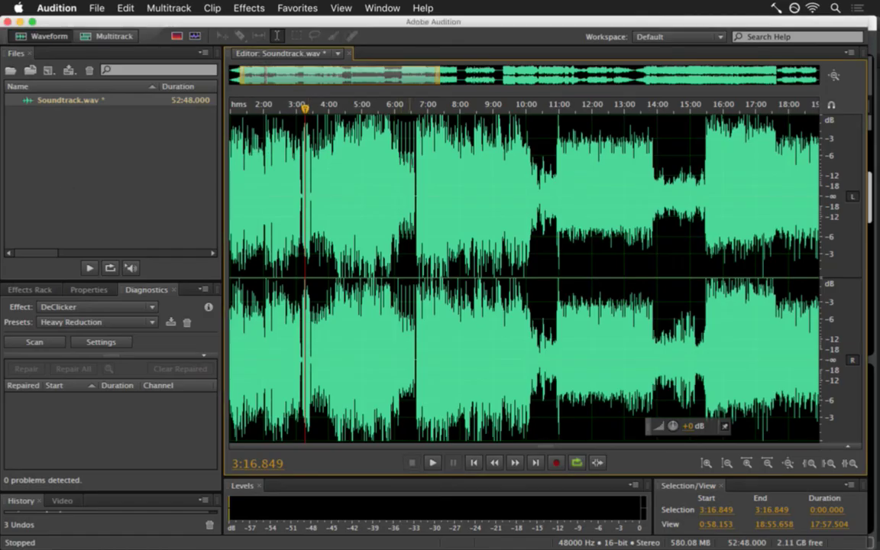
click(416, 158)
key(space)
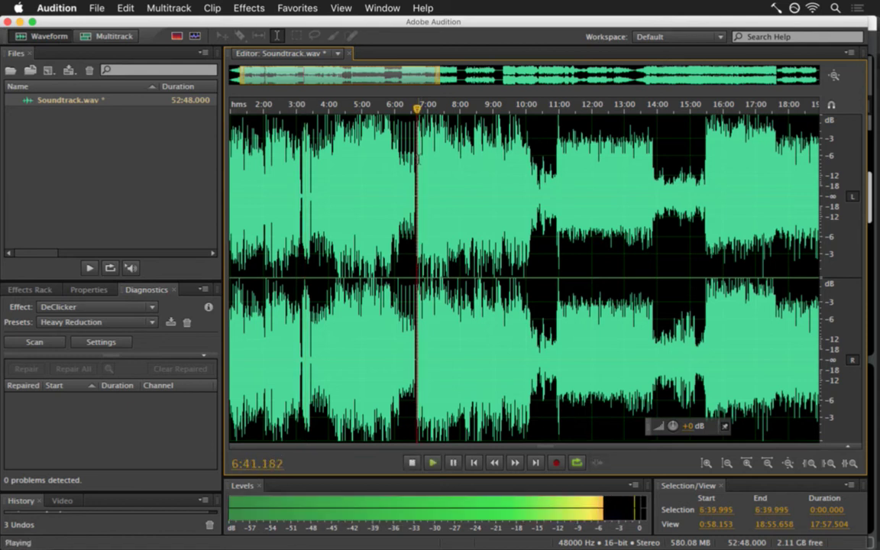
click(433, 156)
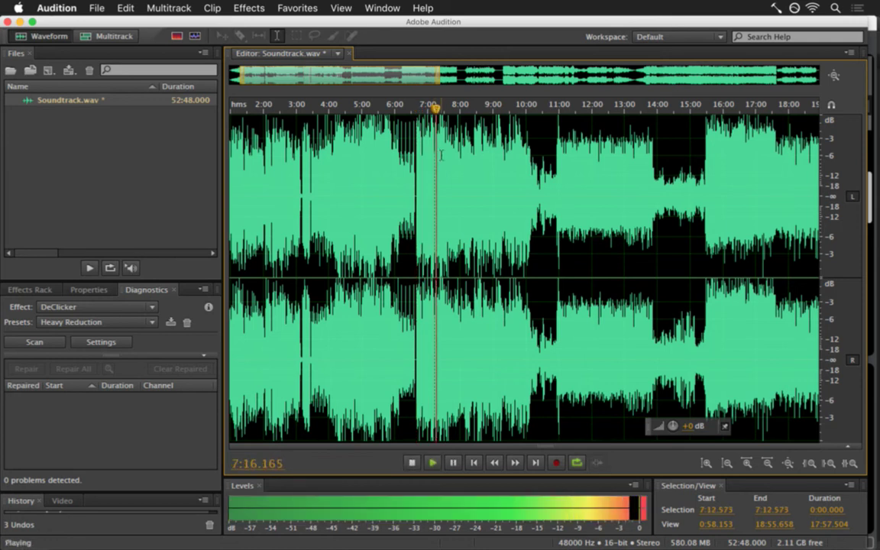
key(space)
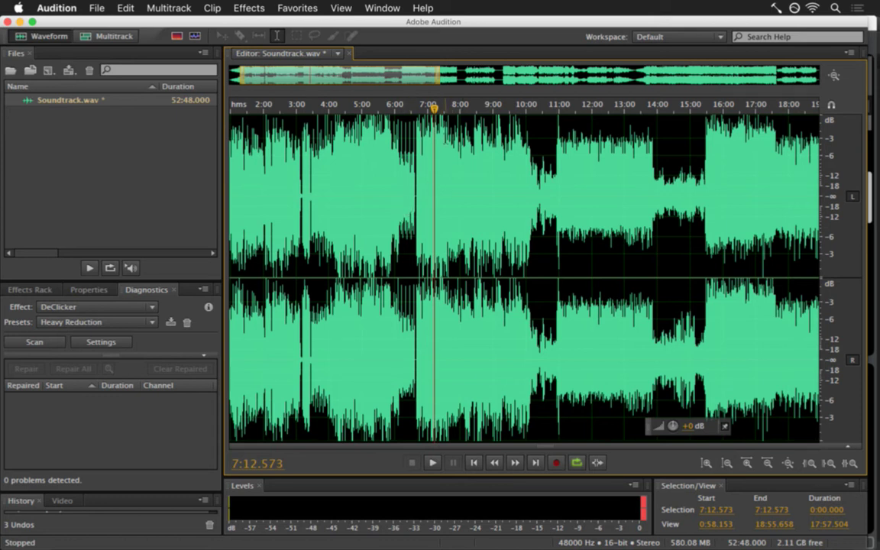
Listen to short passages of Soundtrack.wav from about 7:31 and from about 6:59.
click(444, 141)
key(space)
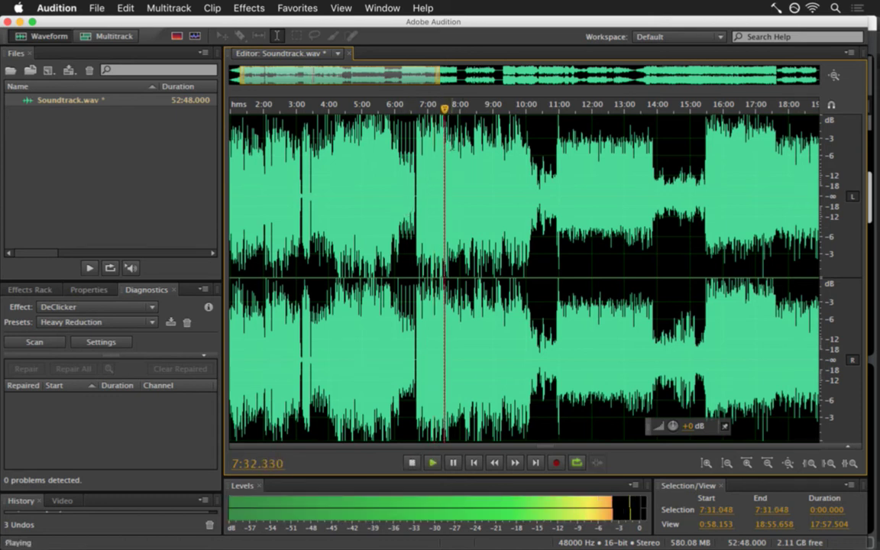
key(space)
click(427, 140)
key(space)
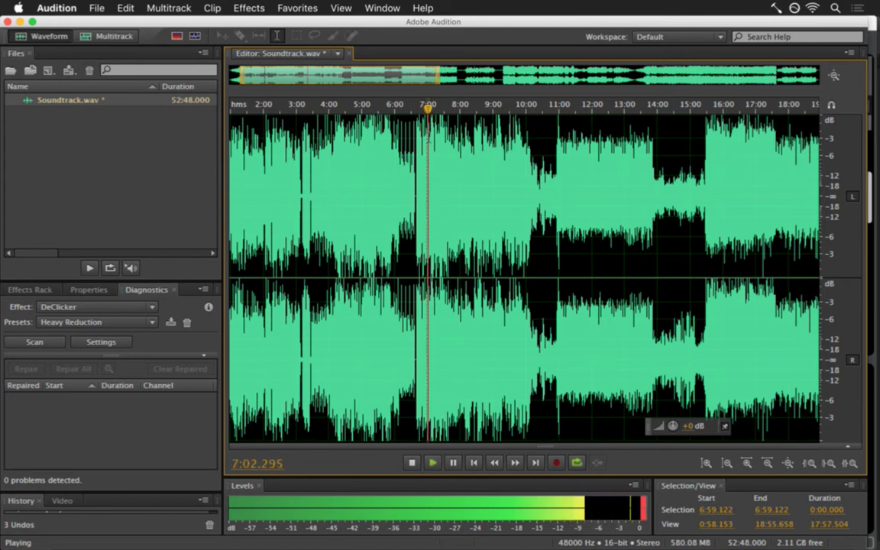
key(space)
Switch to Ableton Live and show the clip details of L1-bass0F# on track 7.
key(super+Tab)
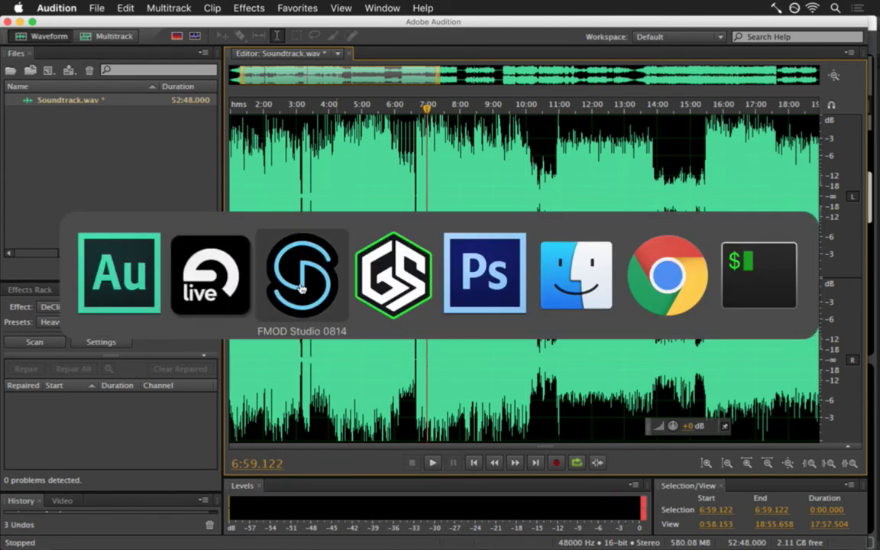
click(225, 296)
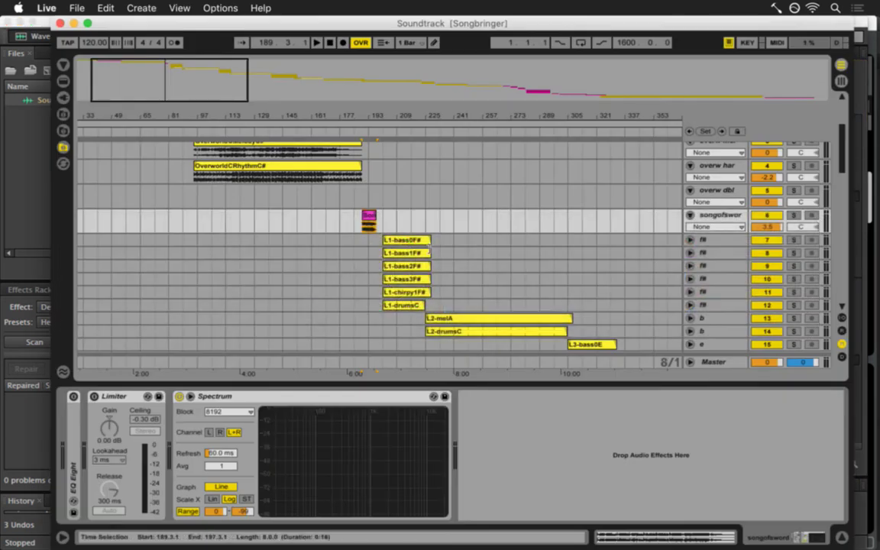
click(411, 239)
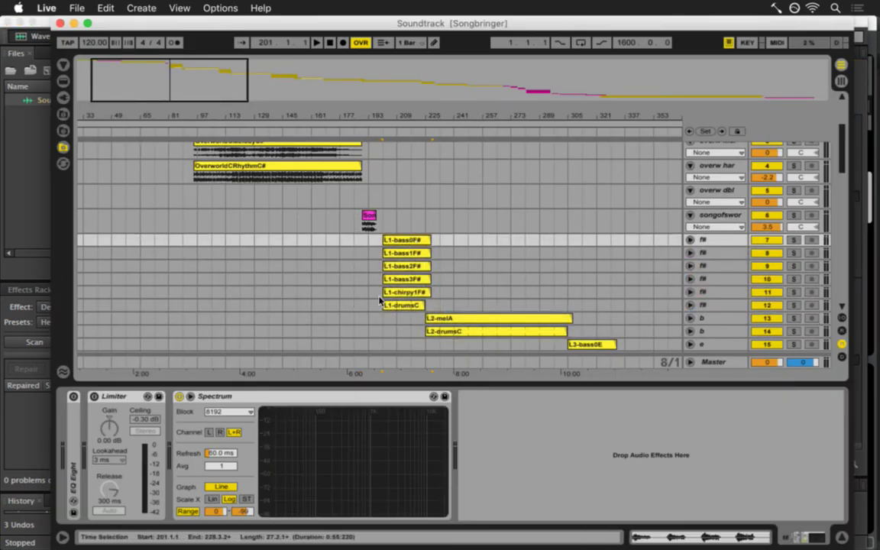
key(shift+Tab)
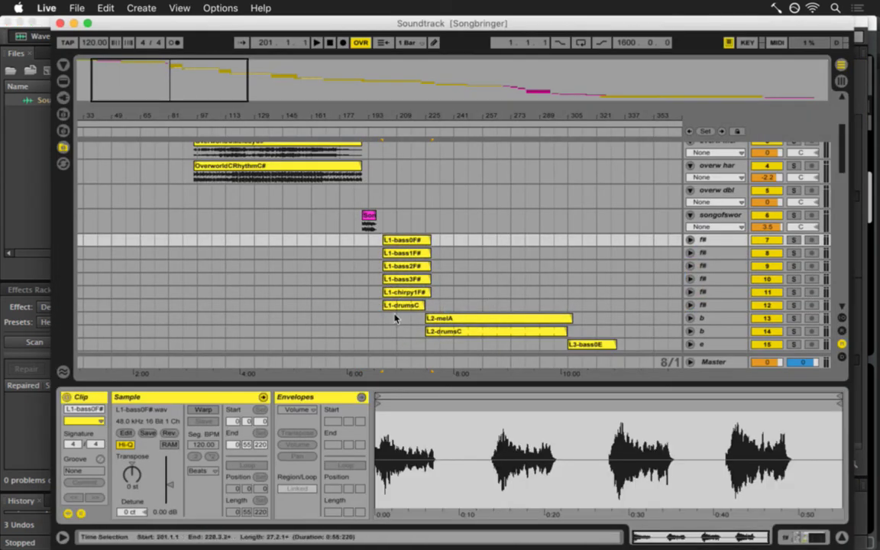
Play the L1 section of the arrangement from bar 201 with the timeline zoomed in on its clips.
click(384, 252)
key(space)
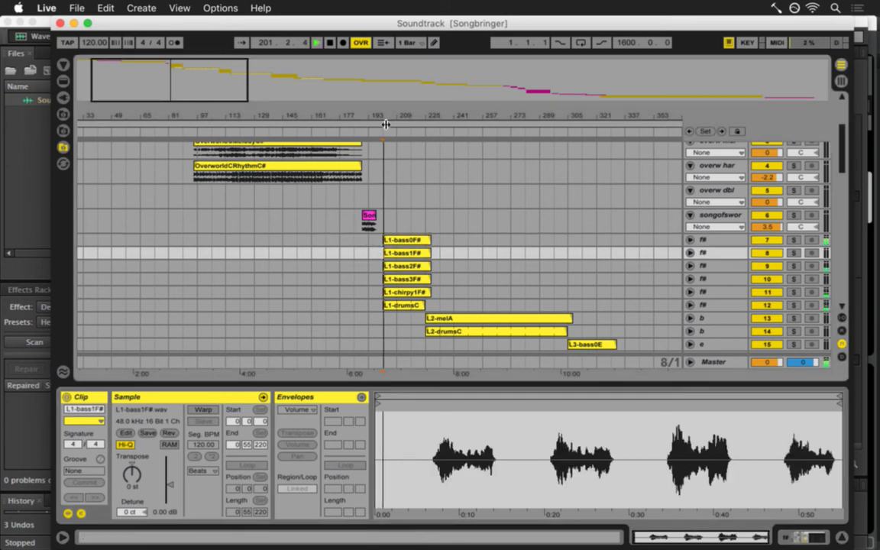
drag(388, 118, 382, 219)
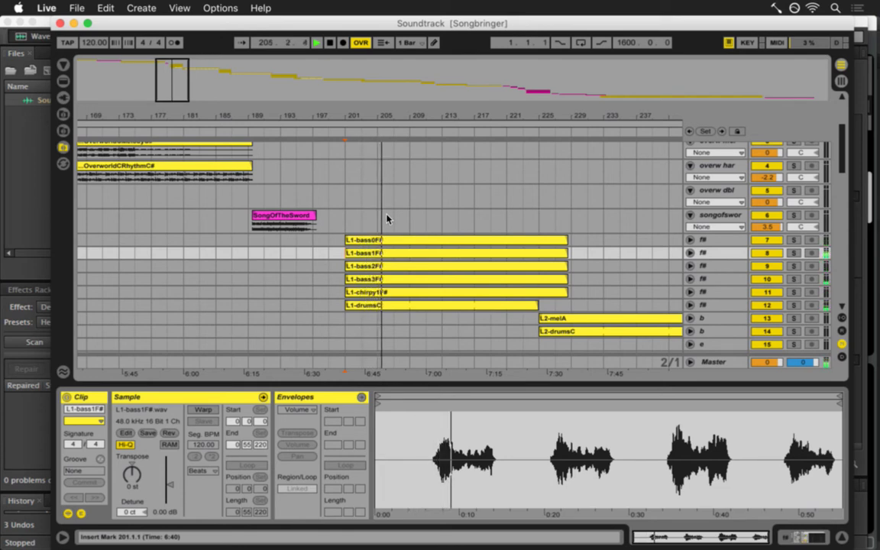
key(space)
Examine the sample settings of the L1-drumsC clip on track 12 and reset the stopped transport to the start.
click(470, 308)
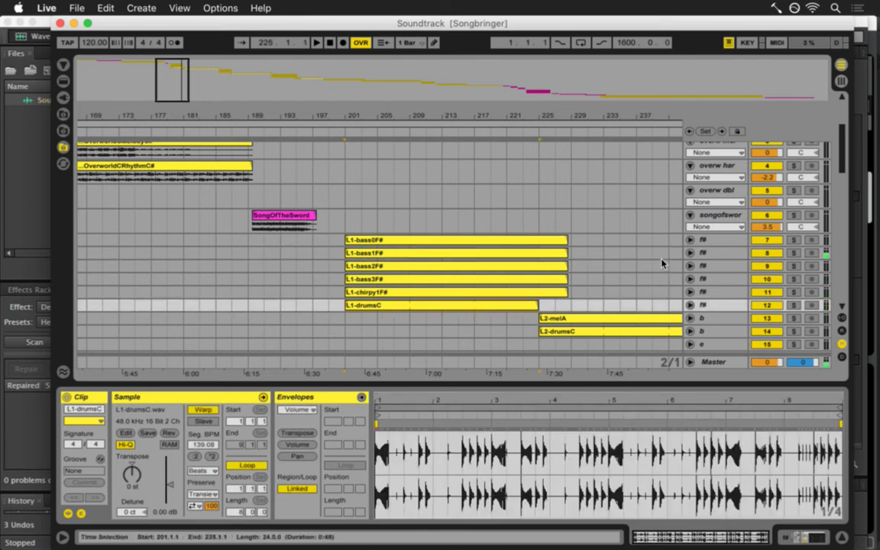
click(329, 44)
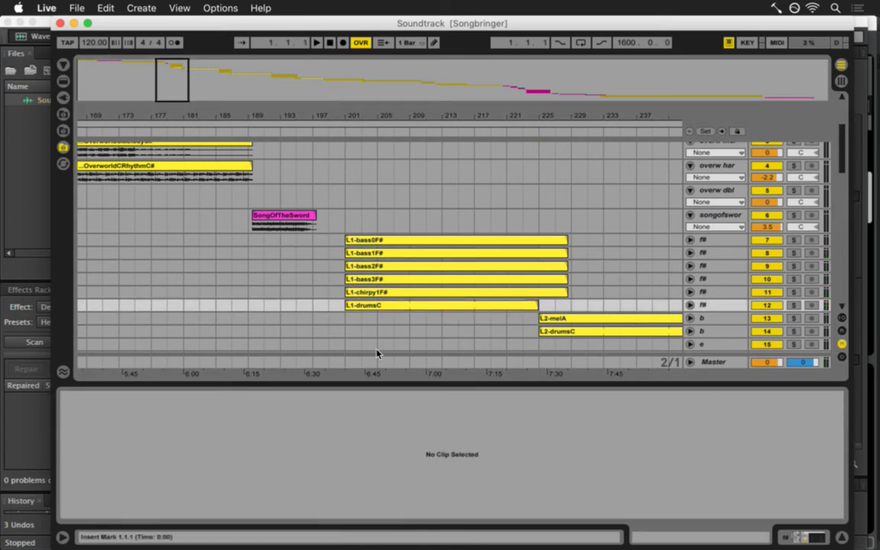
click(382, 305)
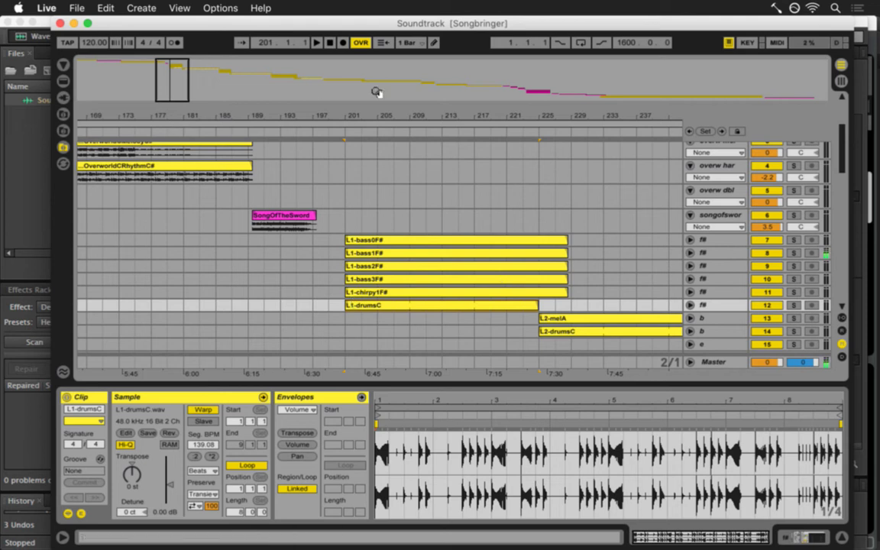
click(330, 43)
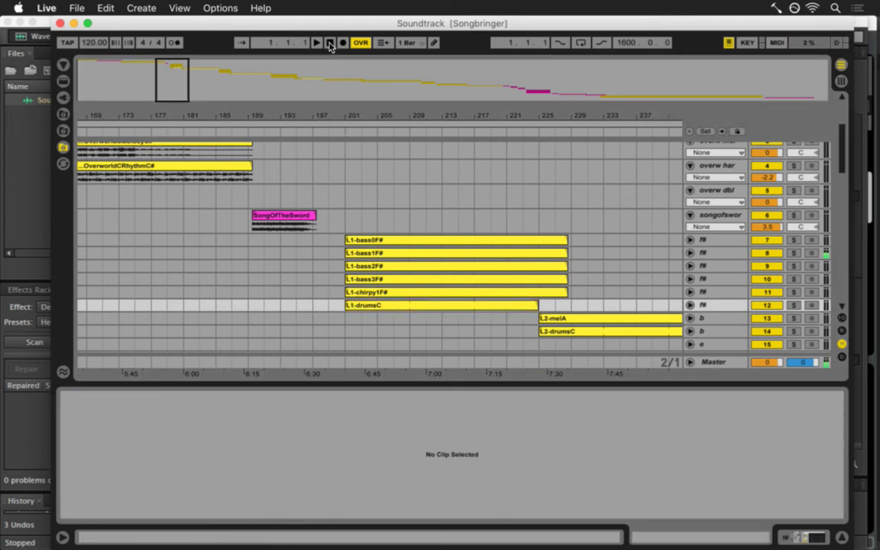
Replay Soundtrack.wav briefly from 6:59 in Adobe Audition for comparison and return to Ableton Live.
click(15, 142)
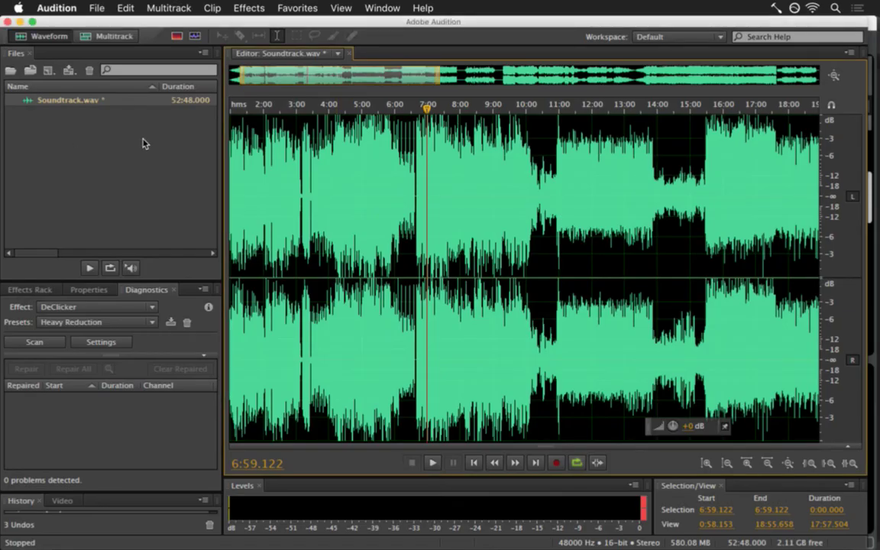
key(space)
key(space)
key(super+Tab)
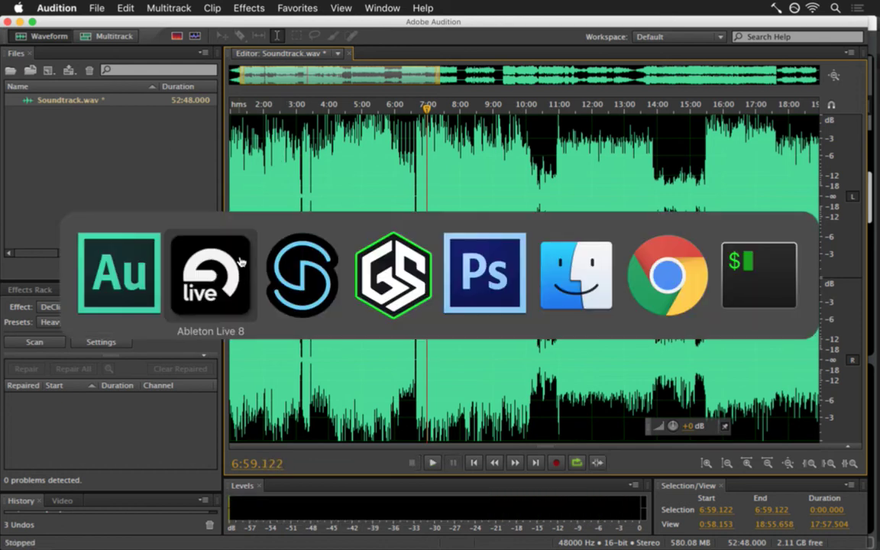
click(242, 284)
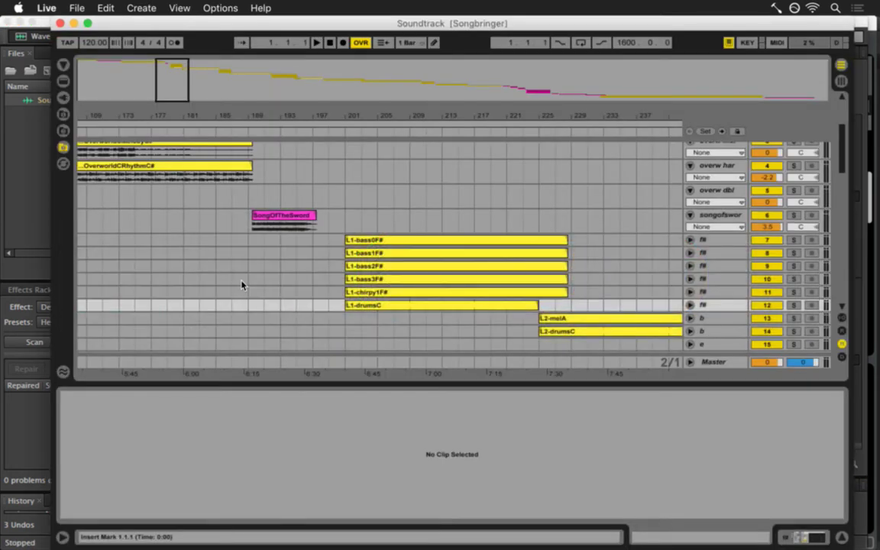
Unfold track 8, select its L1-bass1F# clip and mute the track.
click(355, 305)
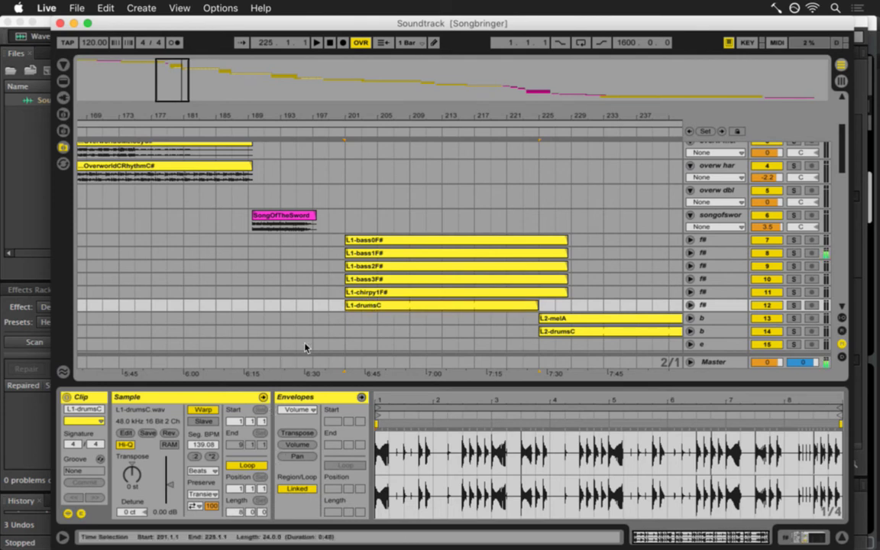
click(692, 253)
click(691, 253)
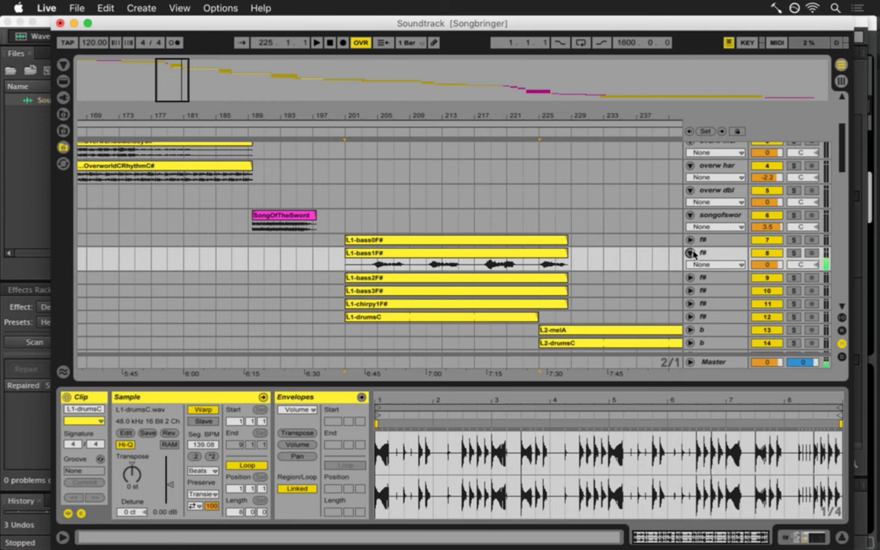
click(494, 256)
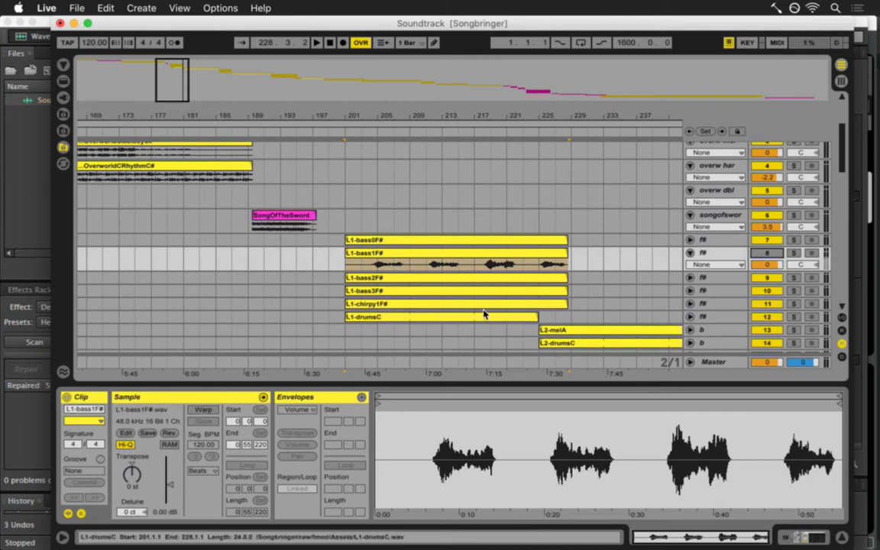
Turn off warping for the L1-drumsC clip and unfold track 12 to show its waveform.
click(391, 320)
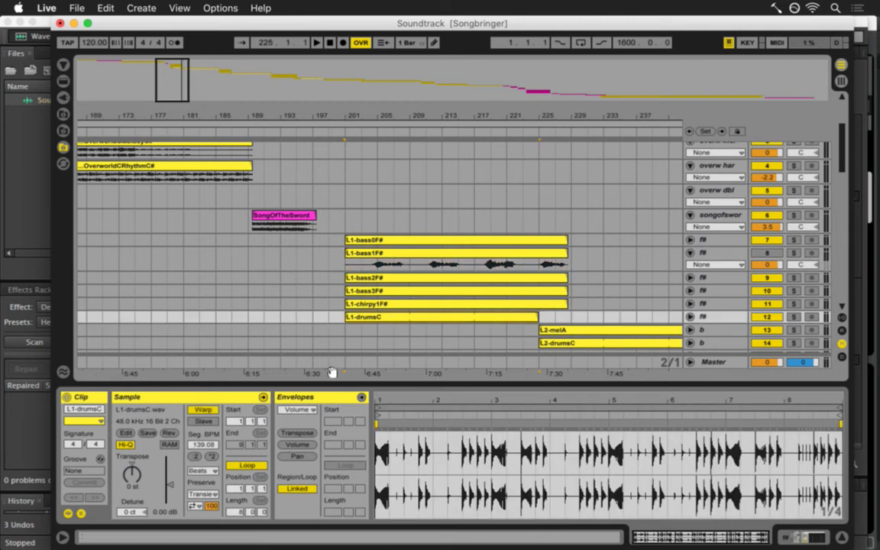
click(203, 410)
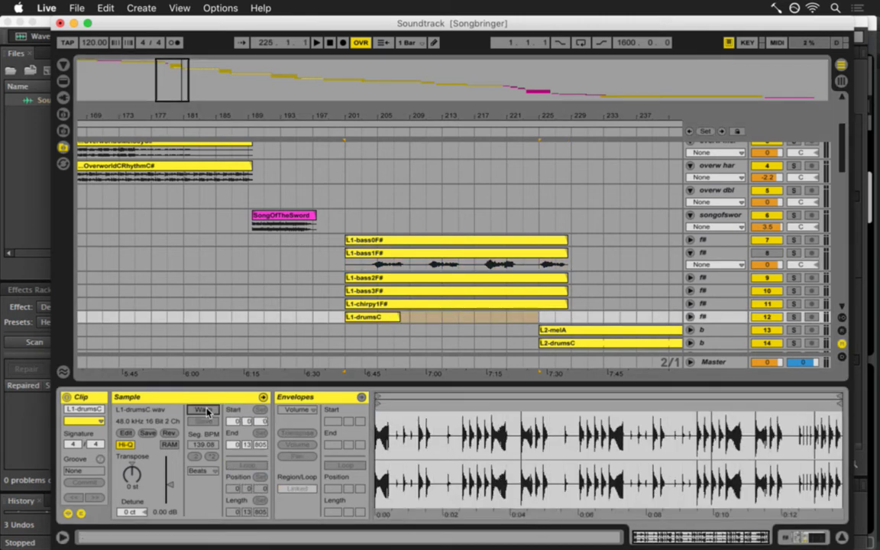
click(404, 317)
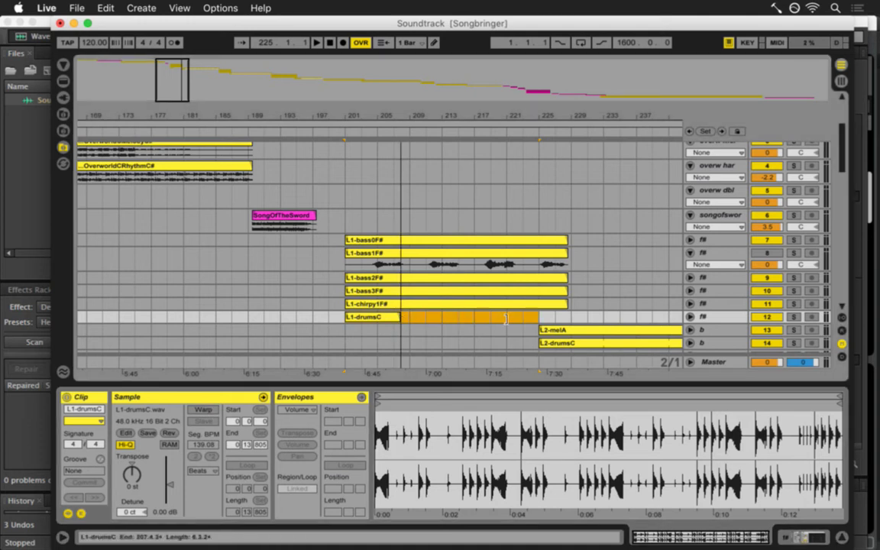
click(691, 316)
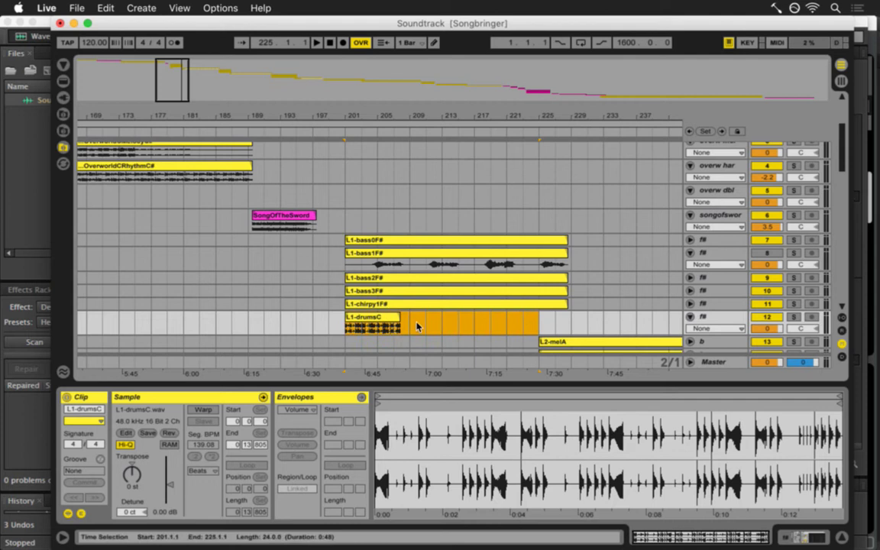
Listen to the unwarped L1-drumsC clip together with the other L1 clips from bar 201.
click(378, 324)
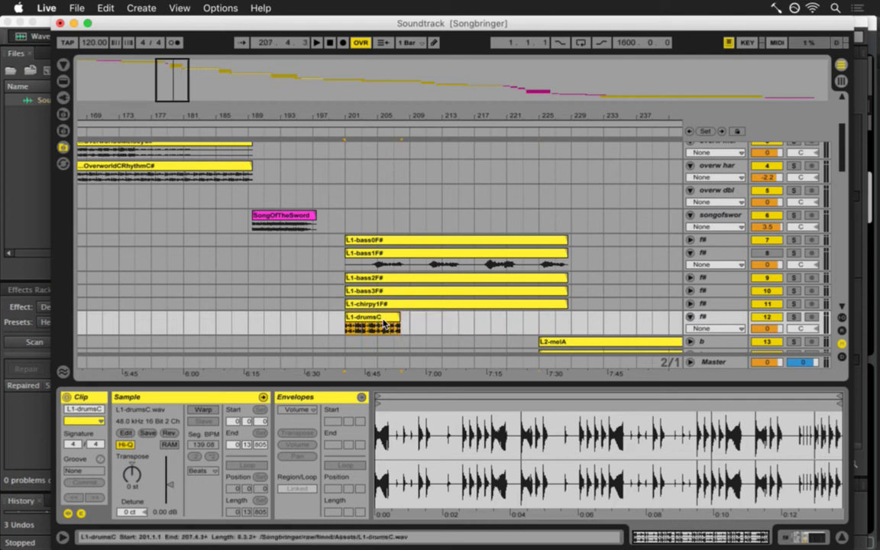
click(352, 329)
key(space)
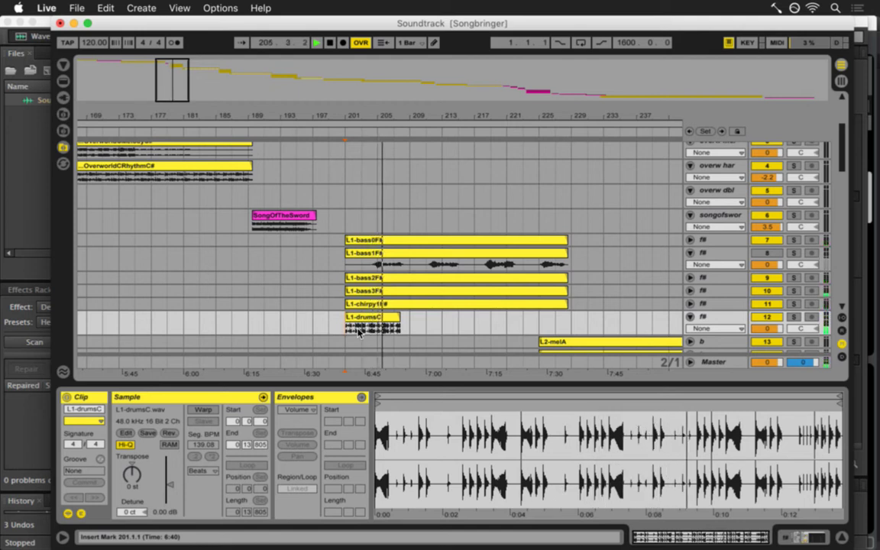
key(space)
Turn warping back on for the L1-drumsC clip and play the section from bar 201.
click(203, 410)
click(352, 343)
key(space)
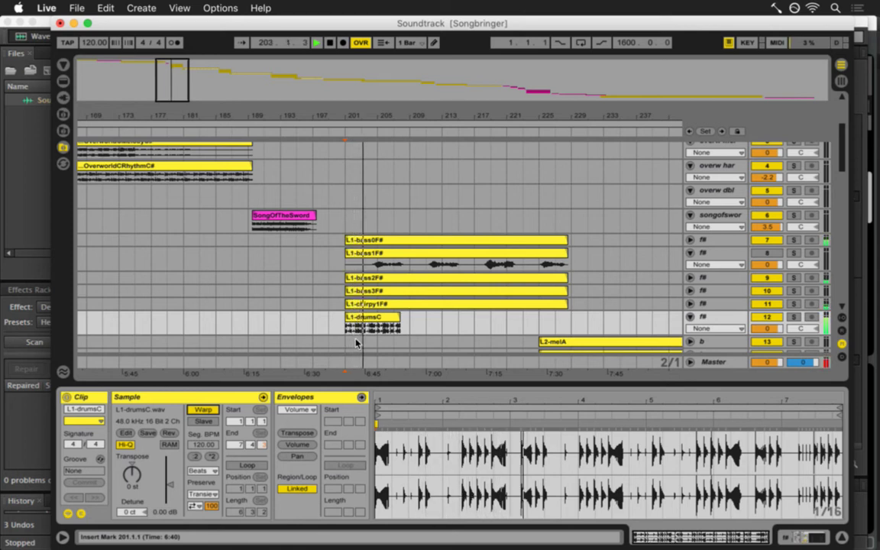
Enable looping on the L1-drumsC clip and extend it to the end of the L1-bass clips at about bar 228.
click(394, 324)
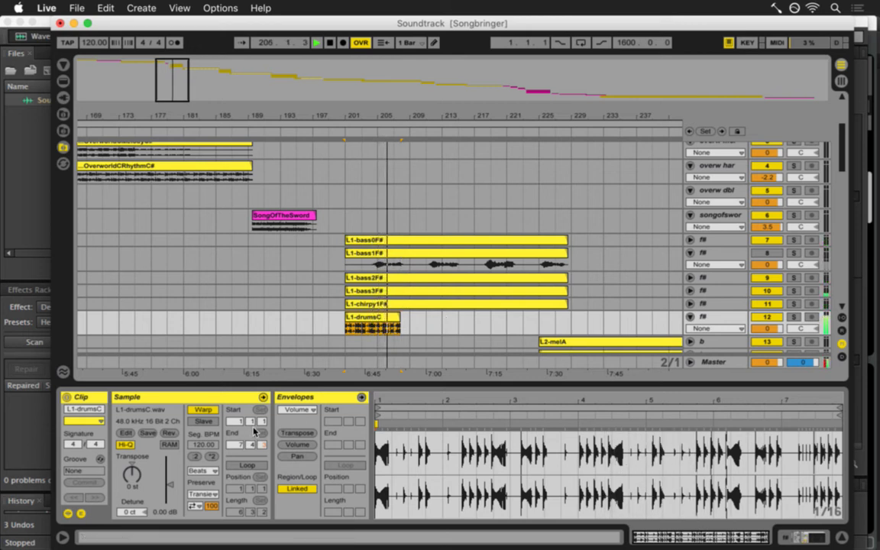
click(244, 465)
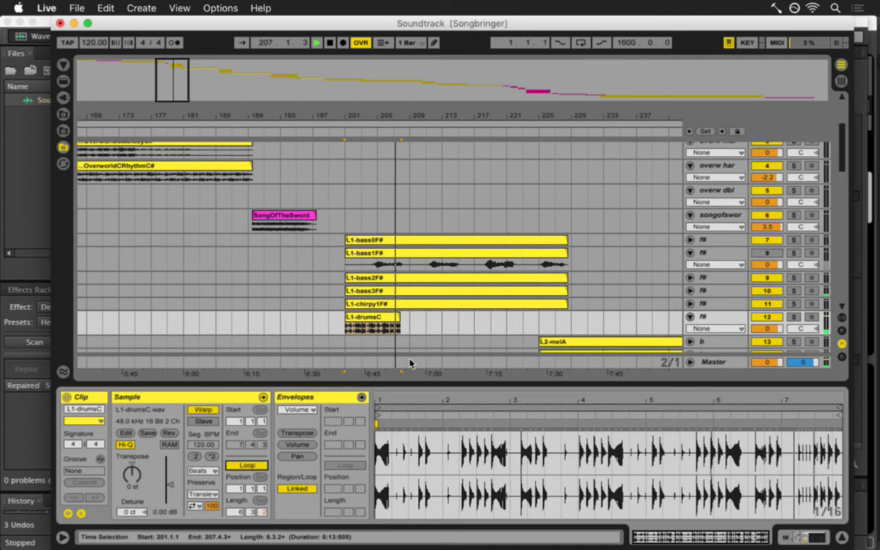
drag(400, 319, 568, 329)
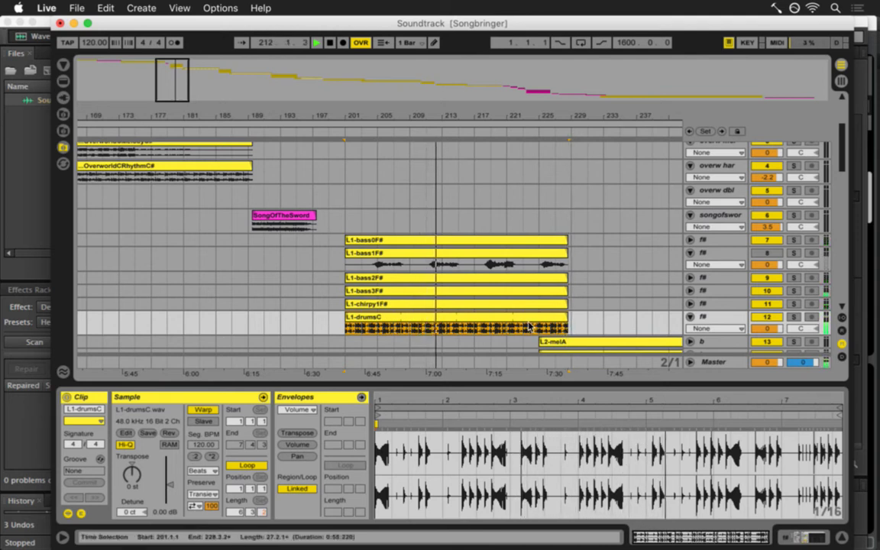
Reactivate track 8 and play the L1 section from bar 201.
click(763, 254)
key(space)
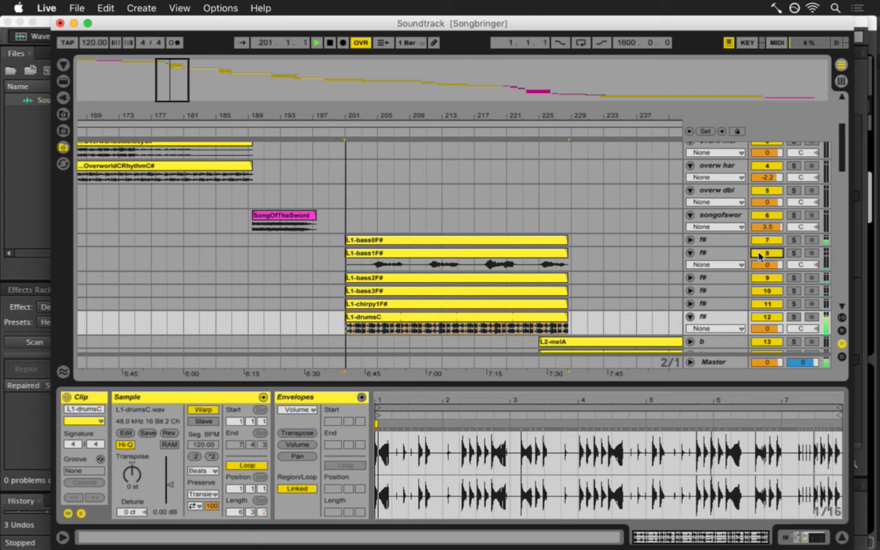
Collapse tracks 8 and 12 in the arrangement, stop playback and save the Soundtrack set.
click(691, 253)
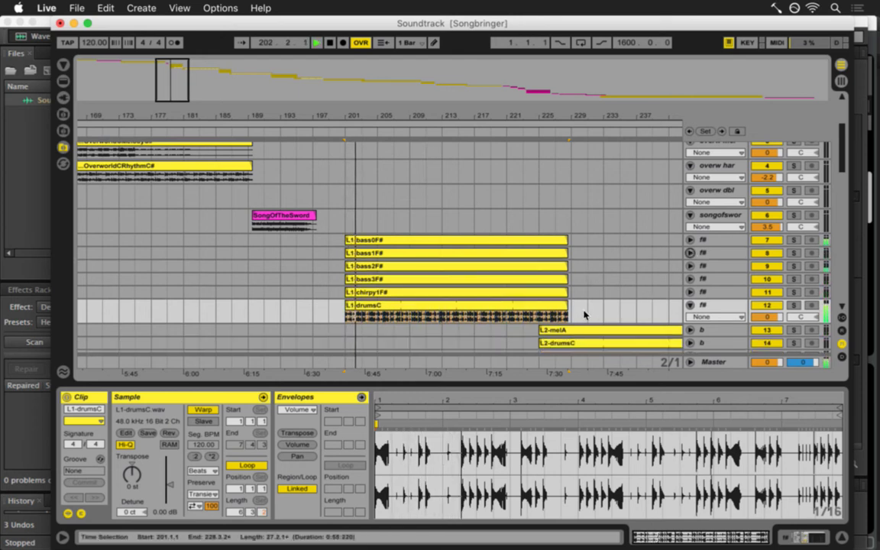
click(690, 305)
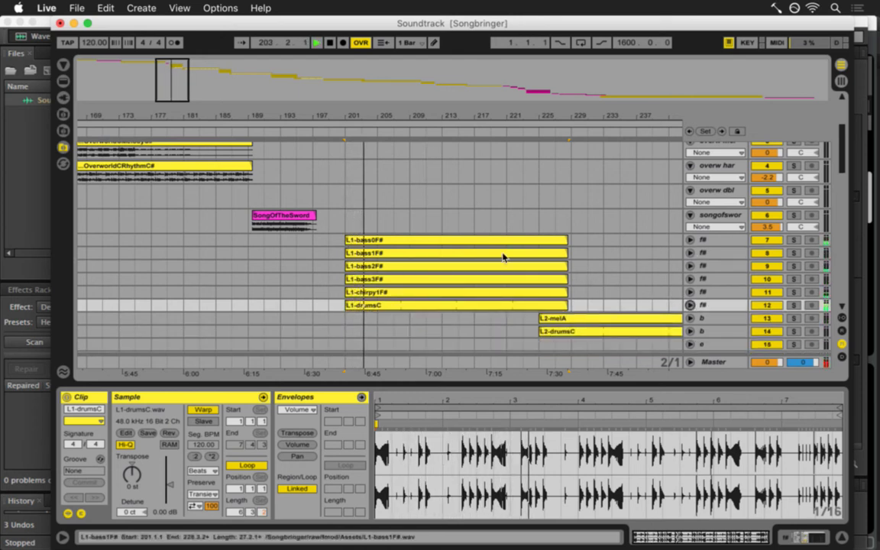
key(space)
key(super+s)
Switch to Adobe Audition and listen to Soundtrack.wav from about 6:50 and from about 7:03.
key(super+Tab)
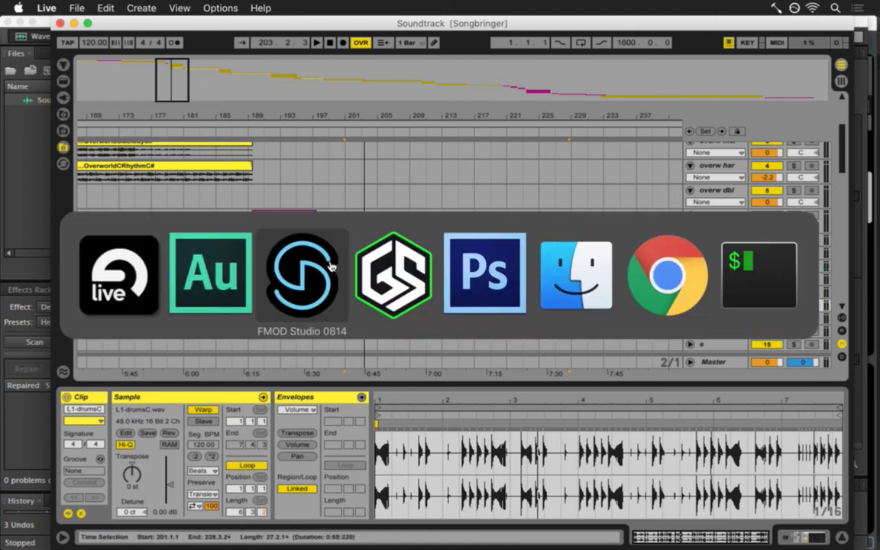
click(226, 281)
click(422, 171)
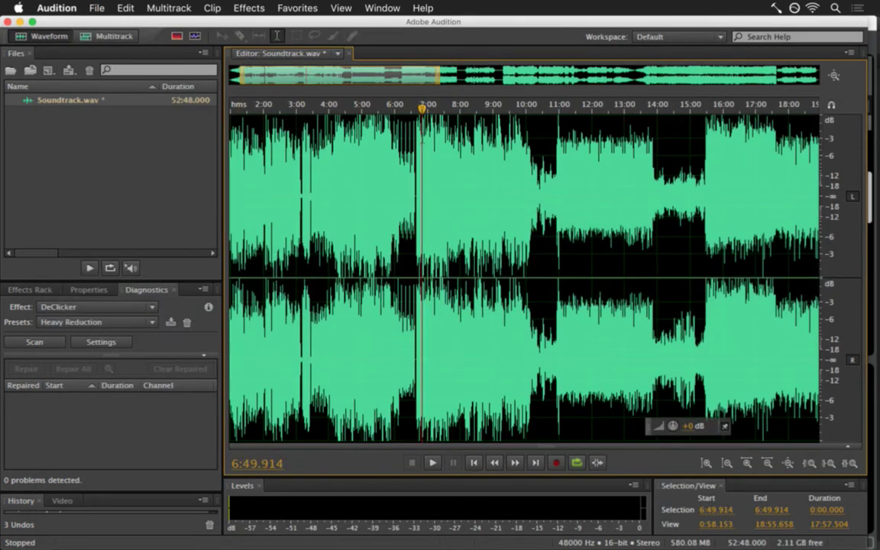
key(space)
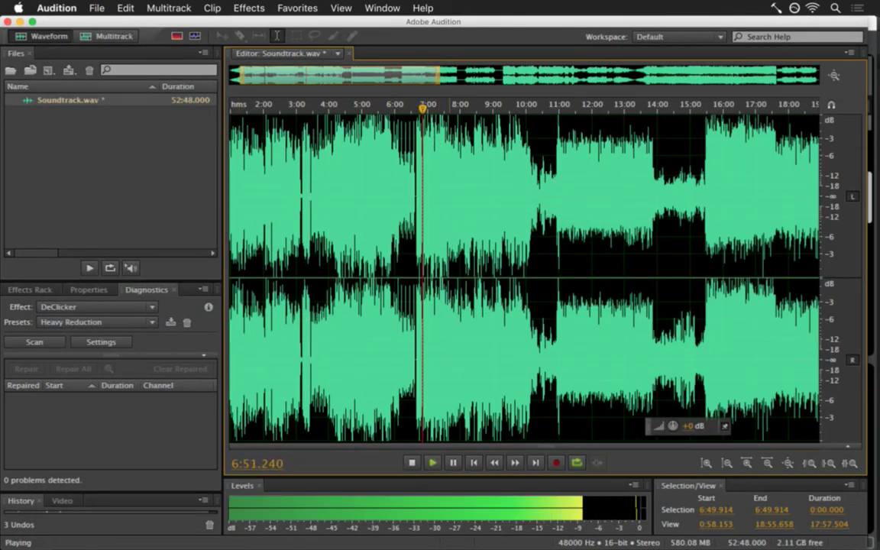
click(447, 171)
click(429, 143)
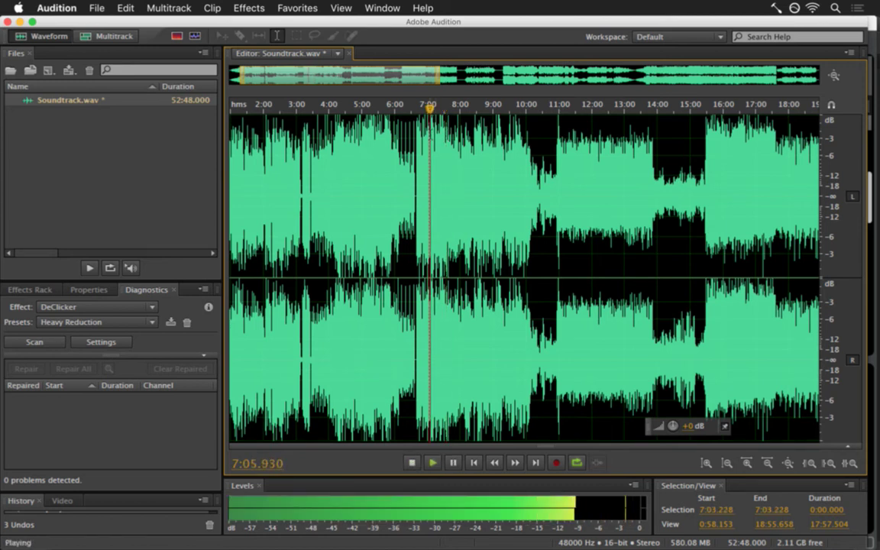
key(space)
Select the L1 section of Soundtrack.wav from about 6:41 to 7:38 and play it.
key(super+Tab)
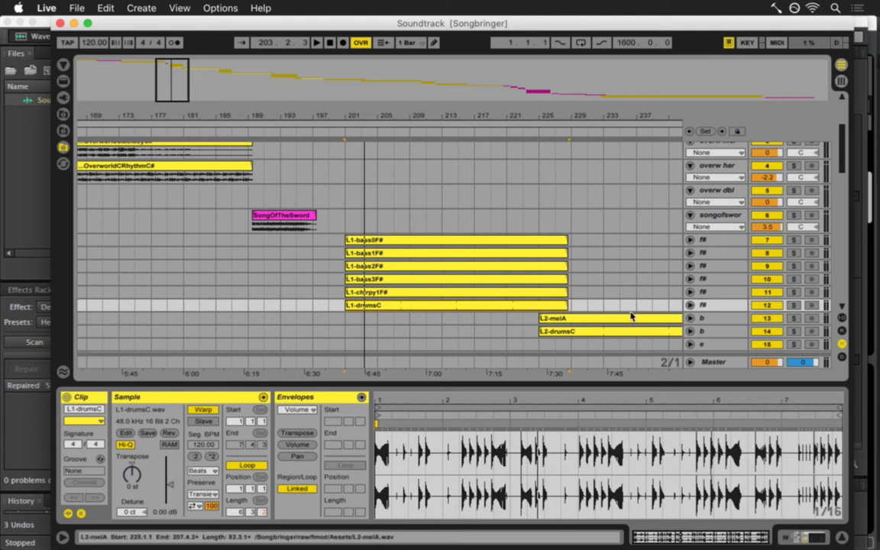
key(super+Tab)
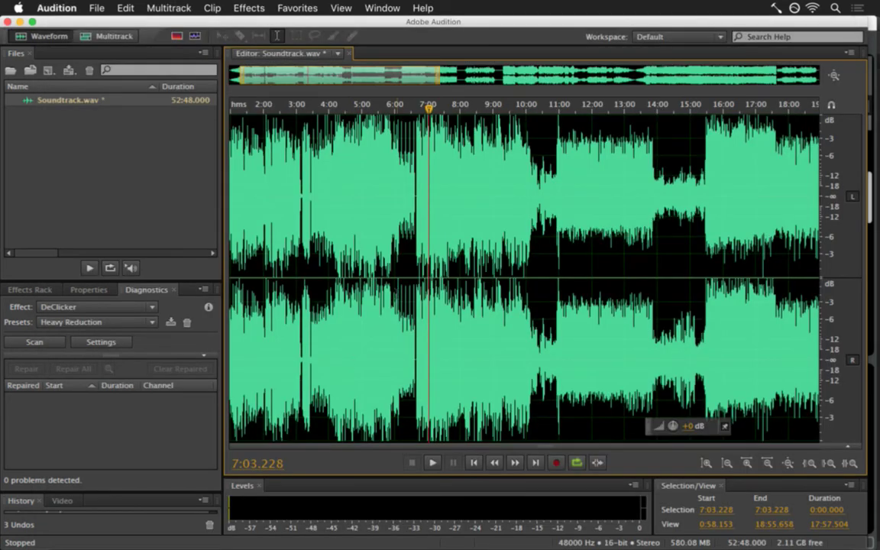
drag(441, 161, 449, 162)
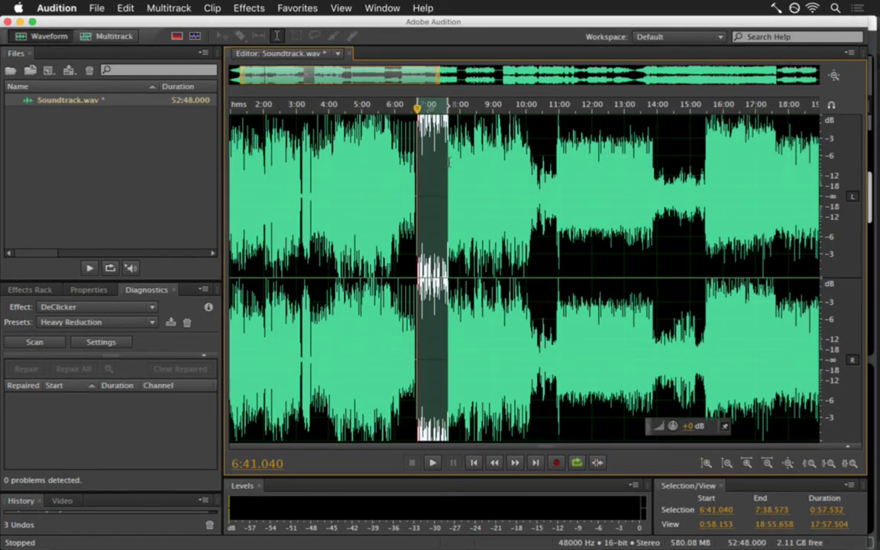
key(space)
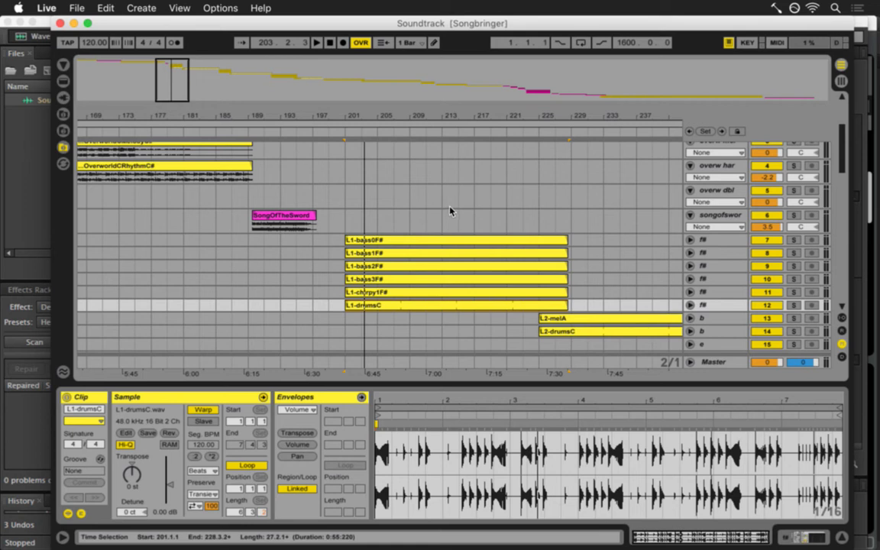
Lower the volume of tracks 7 to 12 together to -0.5 dB in Live's session mixer and return to the arrangement.
click(722, 239)
key(Tab)
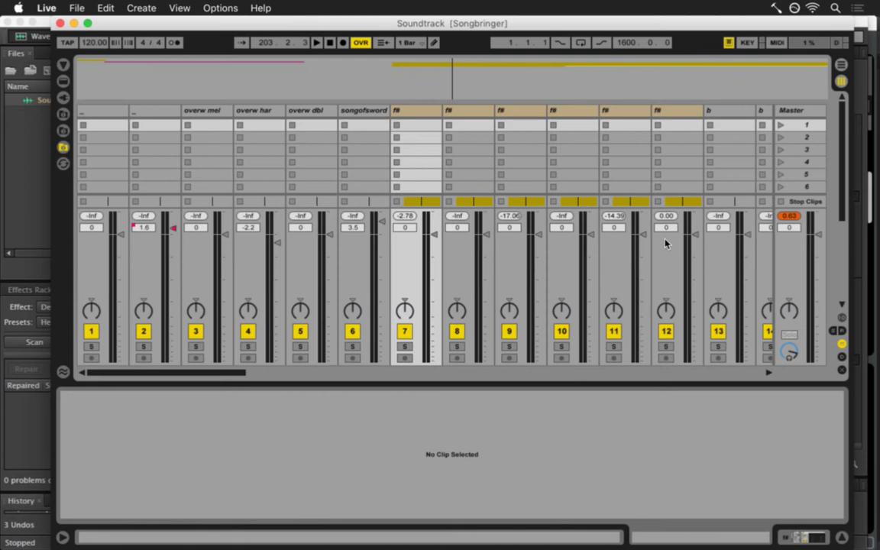
click(419, 113)
shift+click(680, 115)
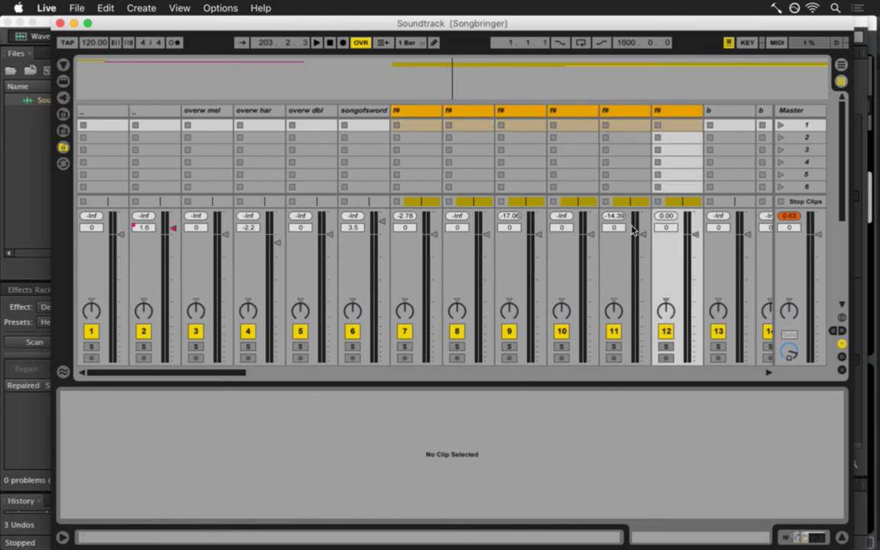
drag(696, 236, 693, 238)
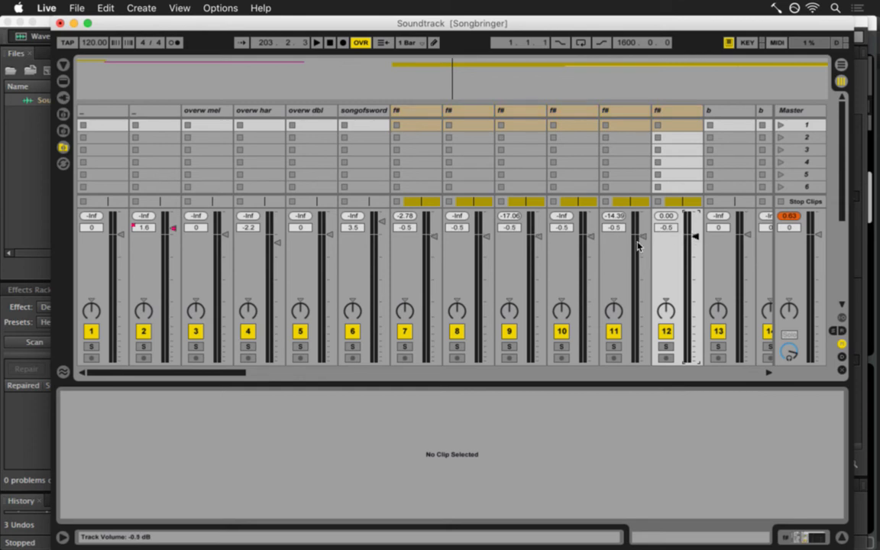
key(Tab)
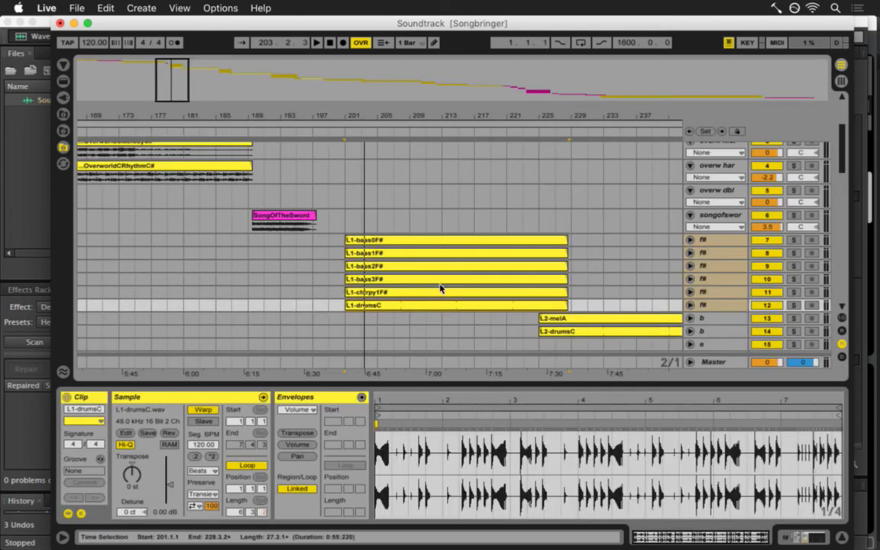
Play the L1 section from bar 201 to check its level, stop playback and save the set.
click(347, 278)
key(space)
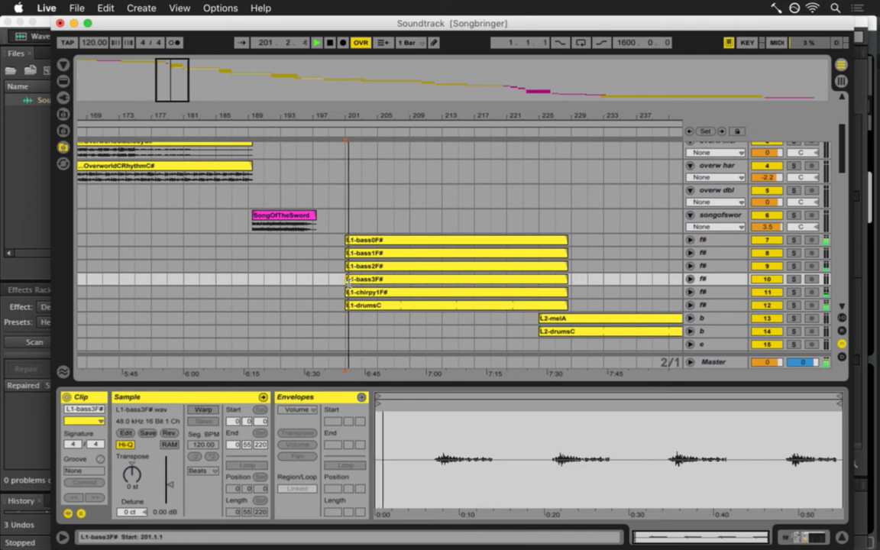
key(space)
key(super+s)
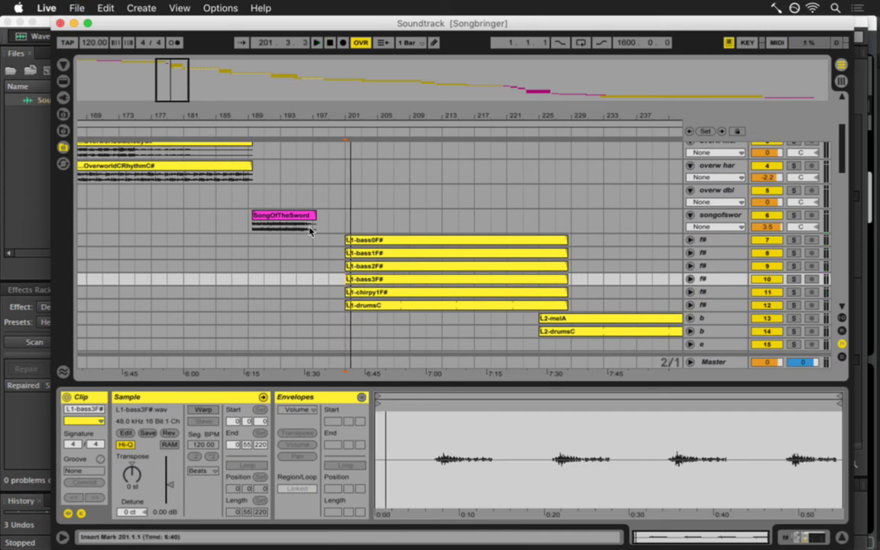
Select bars 197 to 205 on the four L1-bass tracks and inspect the L2-melA clip.
drag(346, 251, 359, 280)
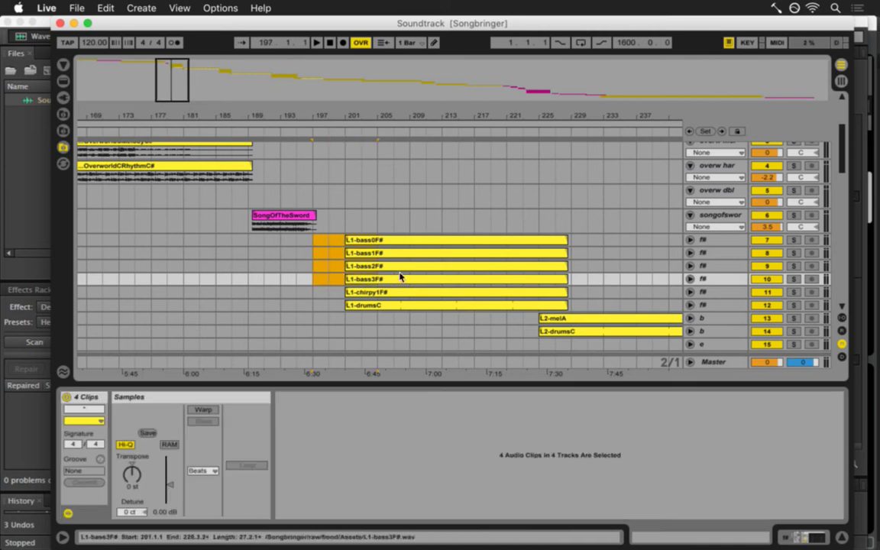
drag(438, 115, 438, 114)
click(385, 317)
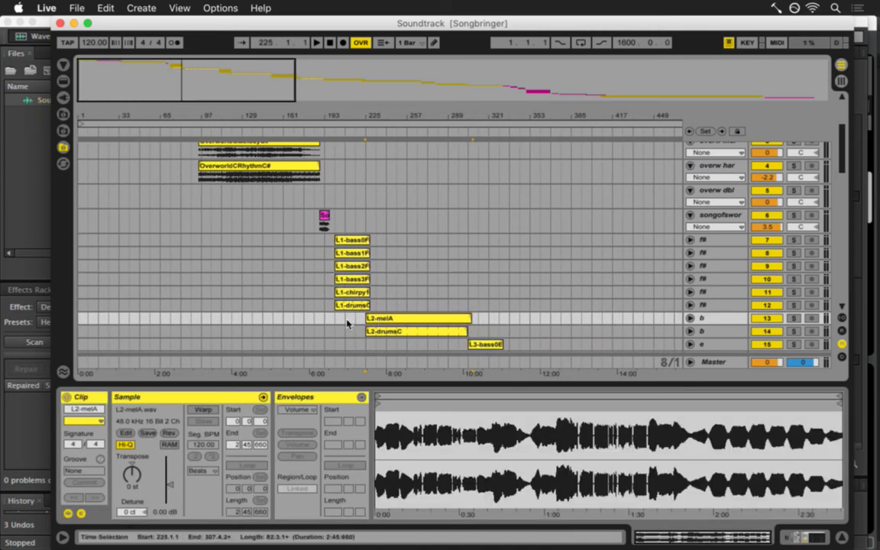
key(super+Tab)
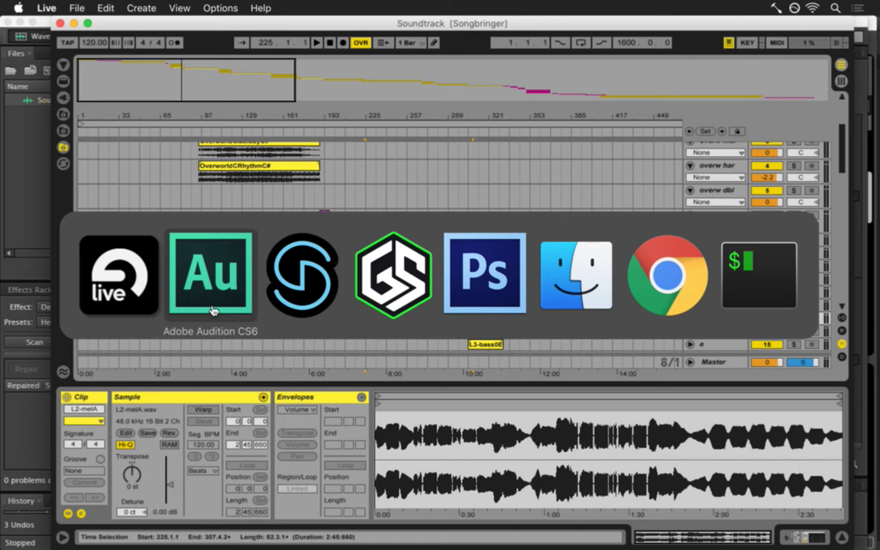
key(Escape)
Look through the clips of the whole arrangement down to the boss tracks and inspect the ItemRoom-bass0A clip.
scroll(393, 296, down, 10)
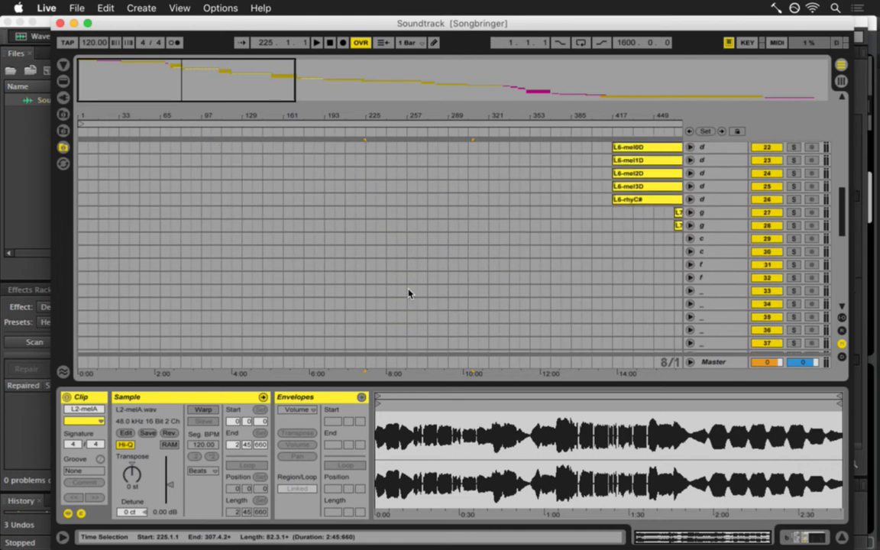
scroll(471, 258, up, 12)
scroll(489, 255, down, 5)
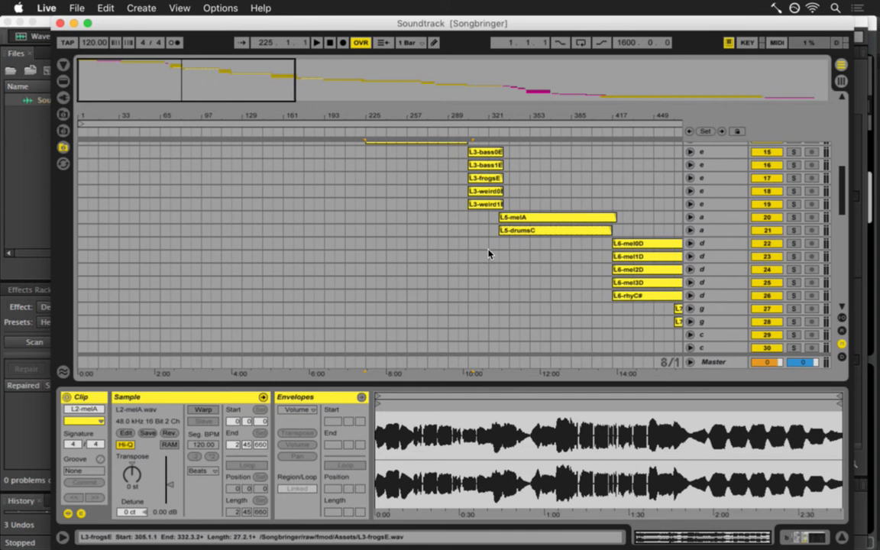
drag(493, 112, 492, 77)
scroll(309, 279, down, 1)
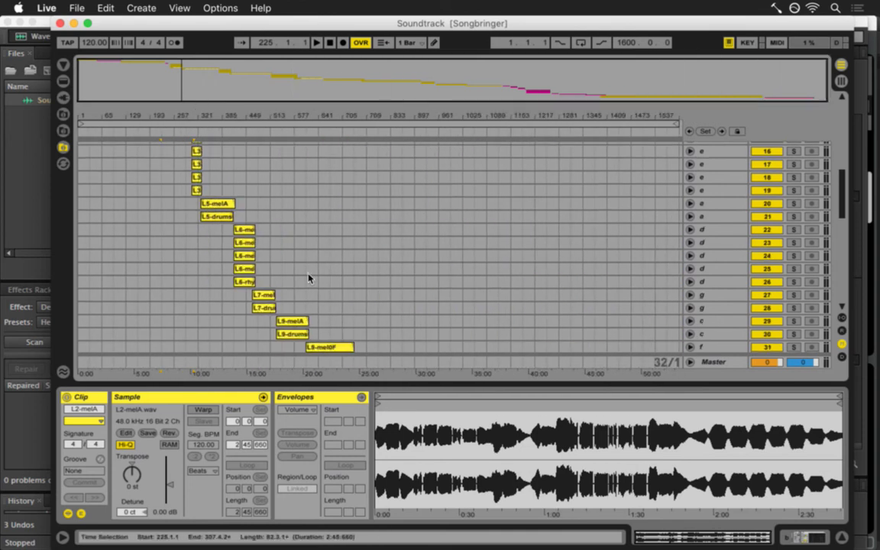
scroll(313, 276, down, 5)
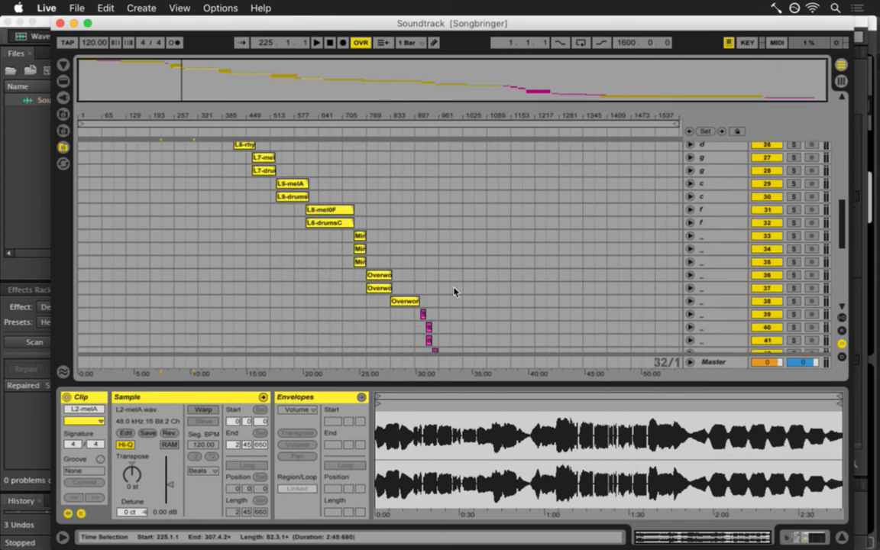
scroll(456, 291, down, 2)
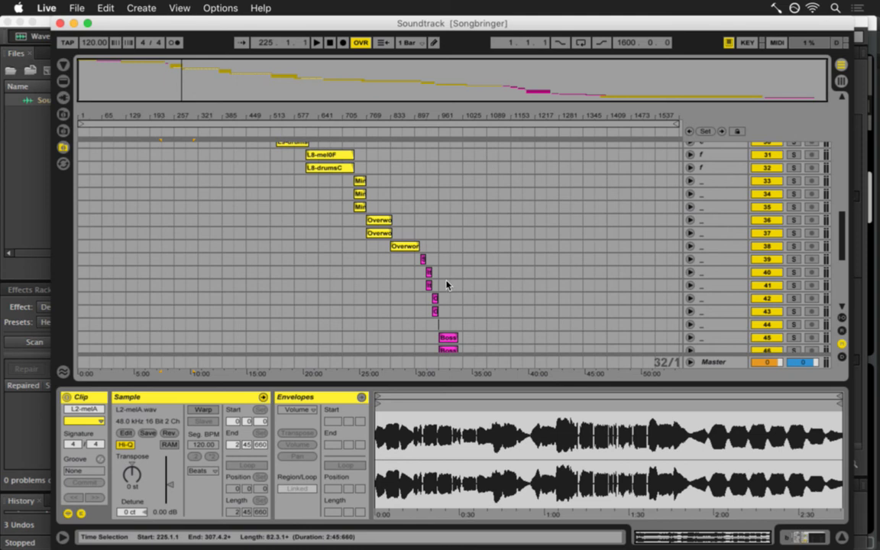
click(430, 272)
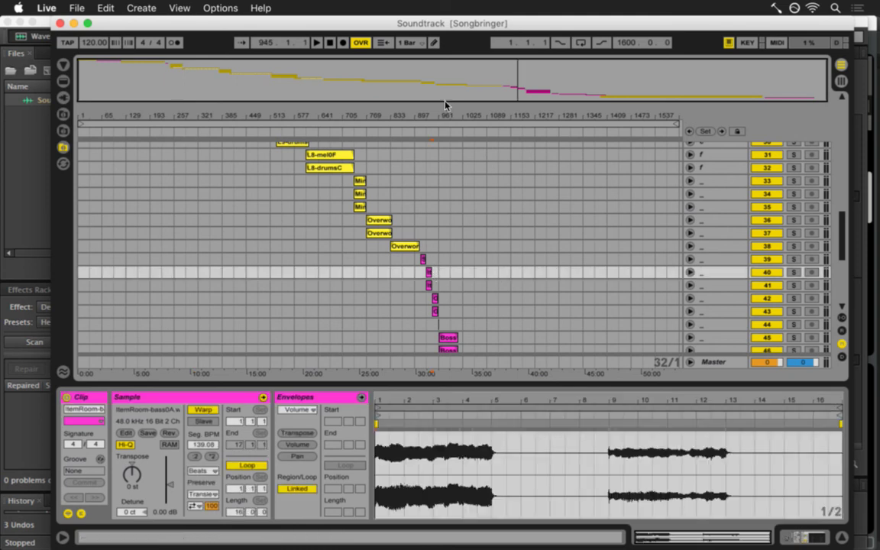
Examine the item room, goal and boss clips around bars 901 to 1005, and return to the L1 and L2 clips.
mouse_move(442, 114)
mouse_down()
mouse_move(443, 122)
mouse_move(449, 113)
mouse_up()
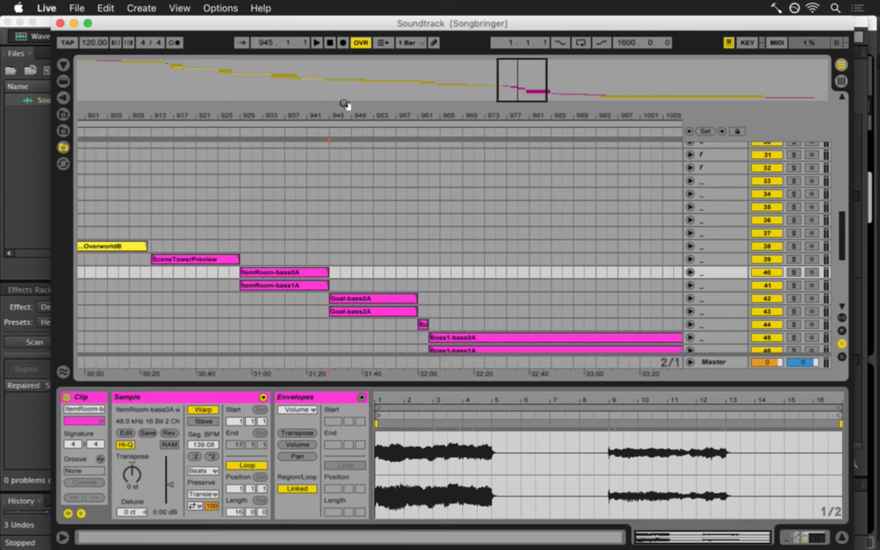
drag(346, 108, 349, 118)
scroll(230, 201, up, 6)
scroll(255, 226, up, 8)
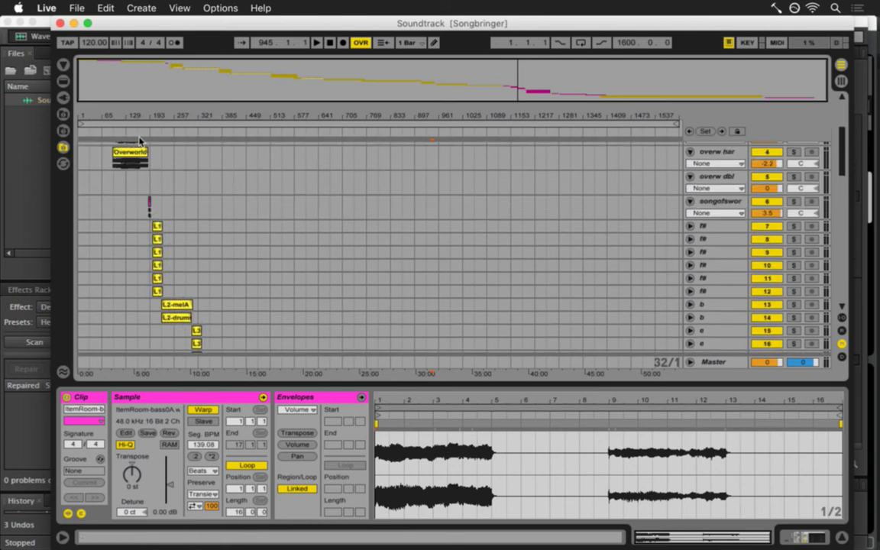
drag(160, 115, 372, 121)
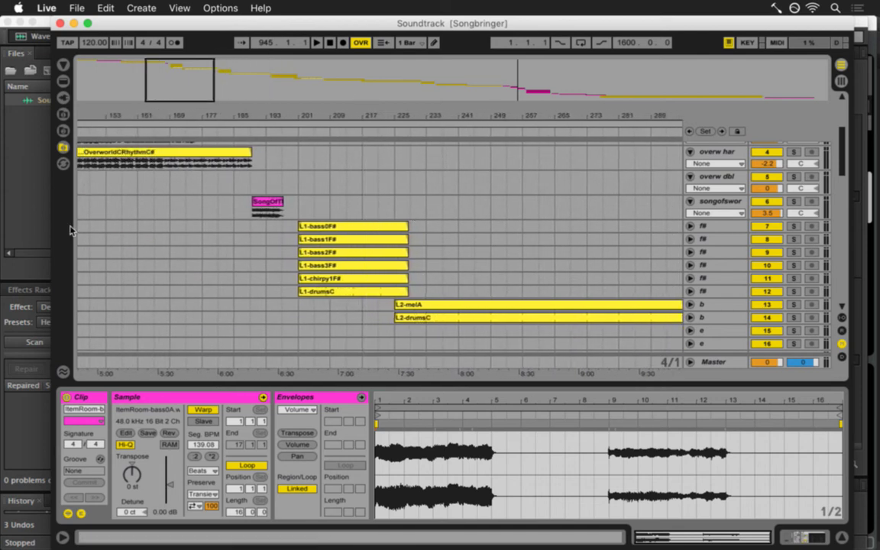
Switch to Adobe Audition and listen to Soundtrack.wav from about 6:40 and from about 7:50.
click(24, 156)
click(466, 157)
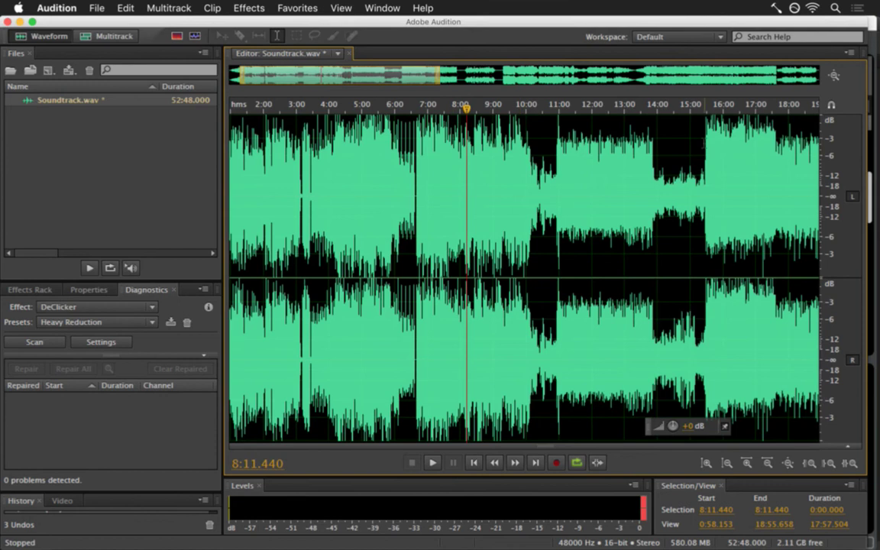
drag(757, 145, 704, 146)
drag(712, 148, 602, 154)
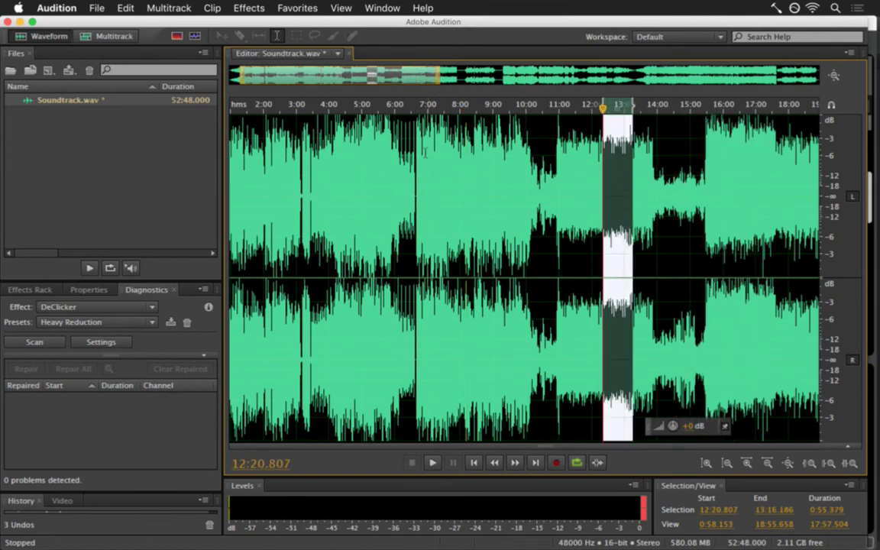
click(416, 142)
key(space)
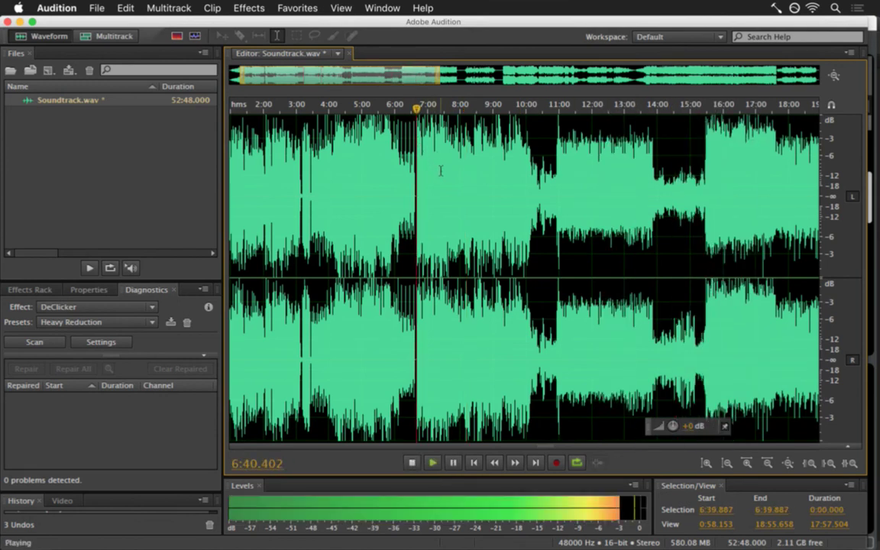
click(456, 149)
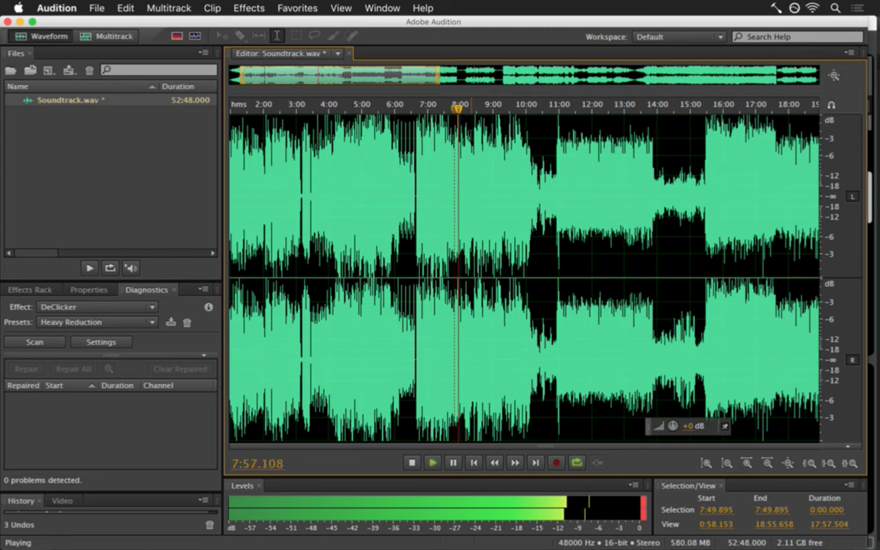
key(space)
Switch back to Live and inspect the L2-melA and L2-drumsC clips up to the start of the L3 clips.
key(super+Tab)
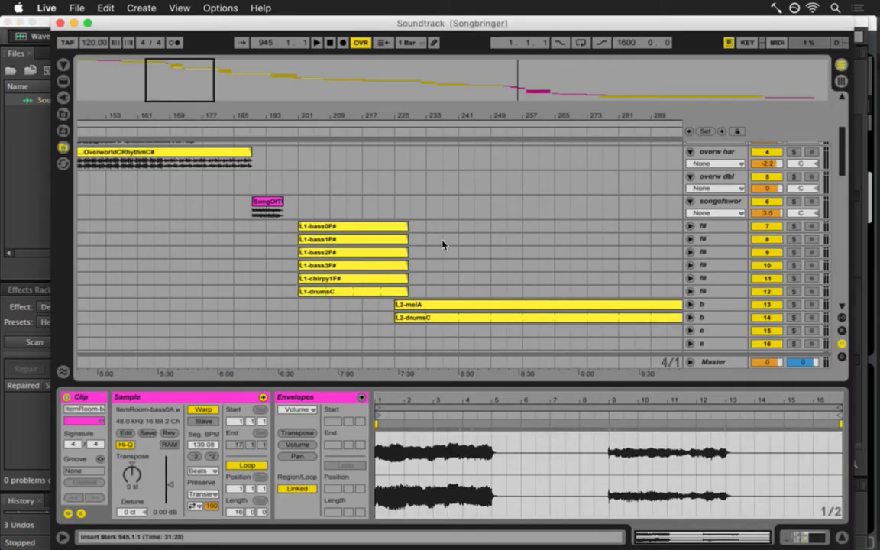
click(423, 305)
click(430, 316)
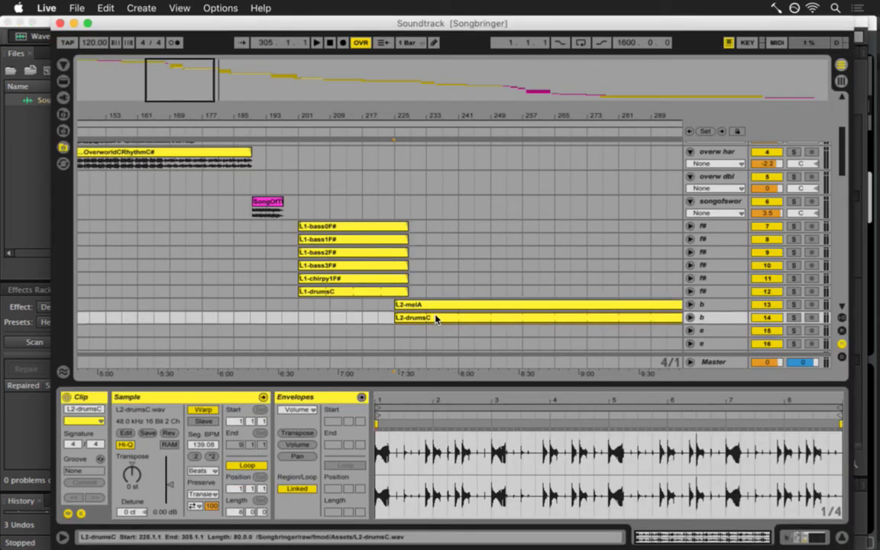
scroll(458, 283, right, 5)
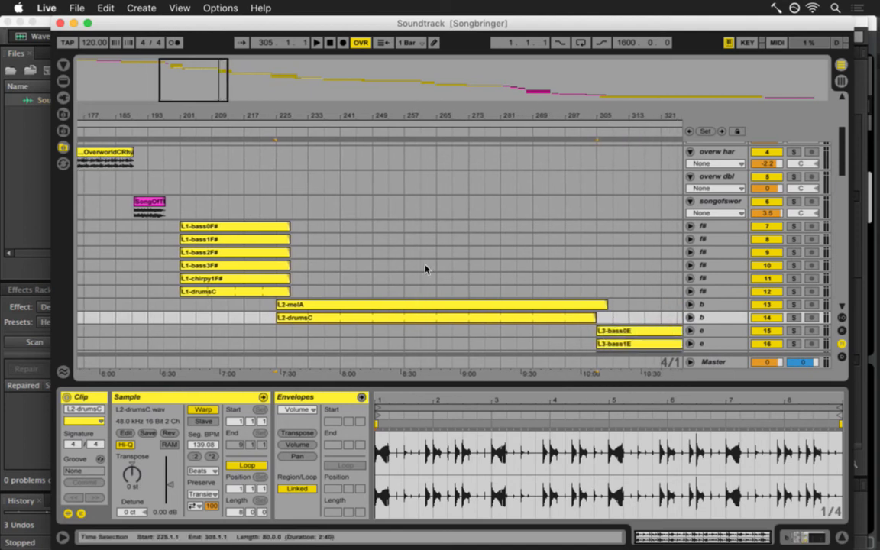
Re-warp the L2-drumsC clip at 120 BPM with looping on, and extend it to the end of the L2-melA clip.
click(202, 409)
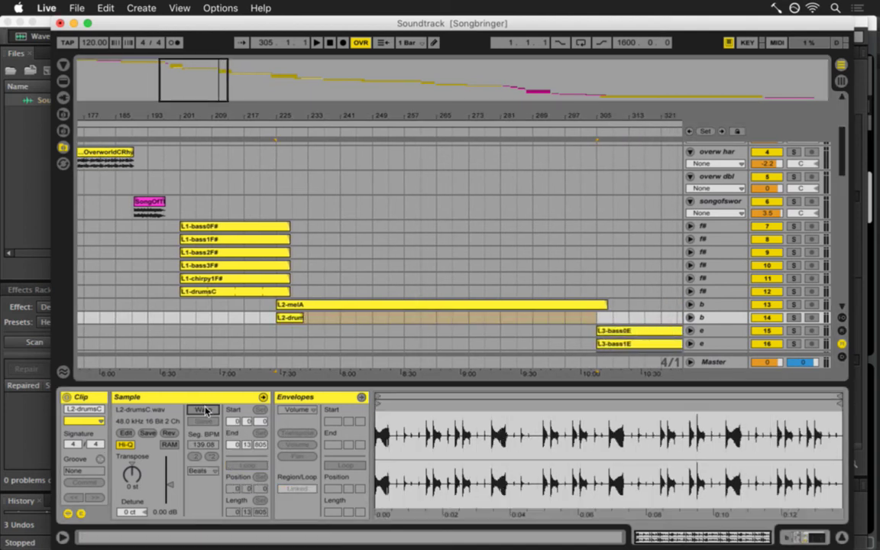
click(203, 409)
click(250, 465)
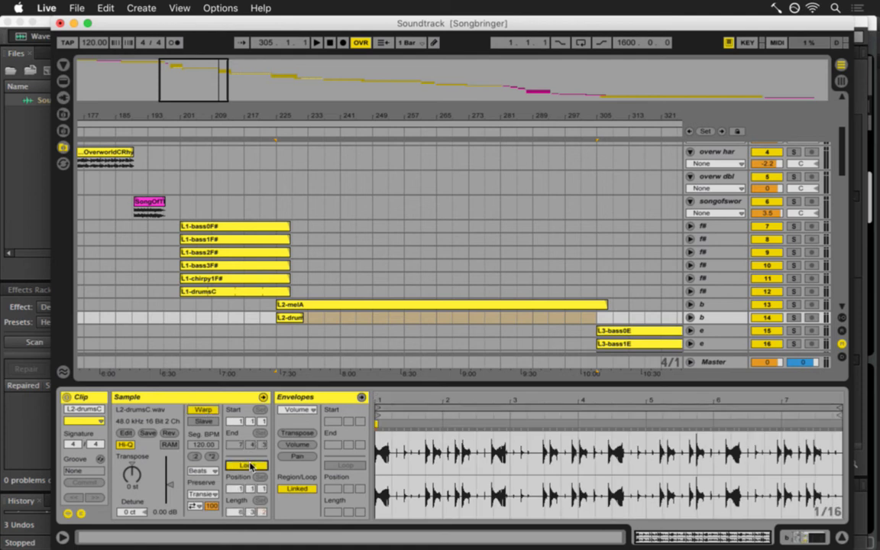
drag(303, 318, 607, 320)
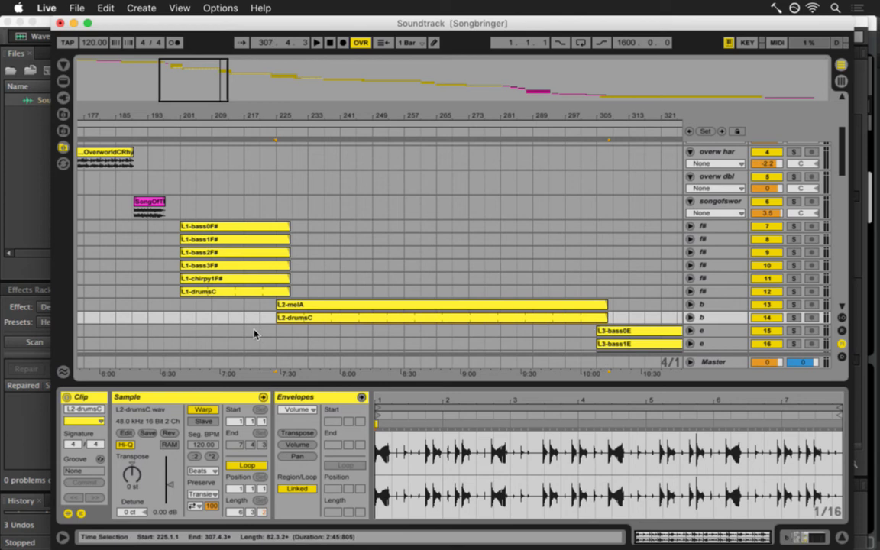
Solo the L2-melA and L2-drumsC tracks and play them from bar 225.
click(793, 303)
super+click(792, 317)
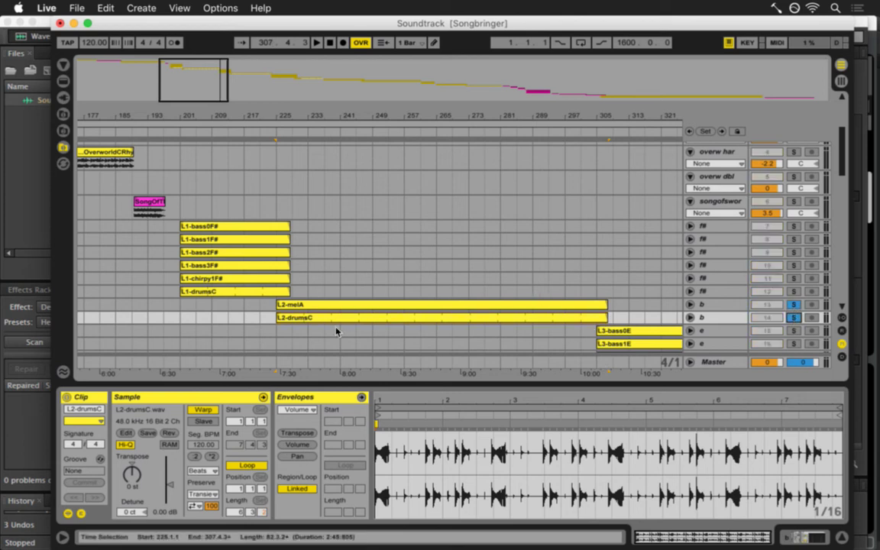
click(277, 325)
key(space)
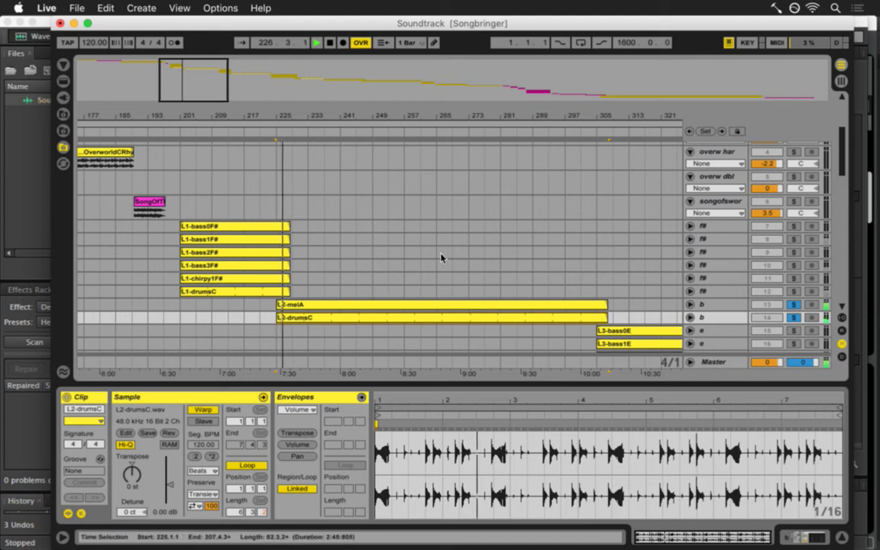
scroll(594, 113, right, 5)
scroll(594, 113, right, 2)
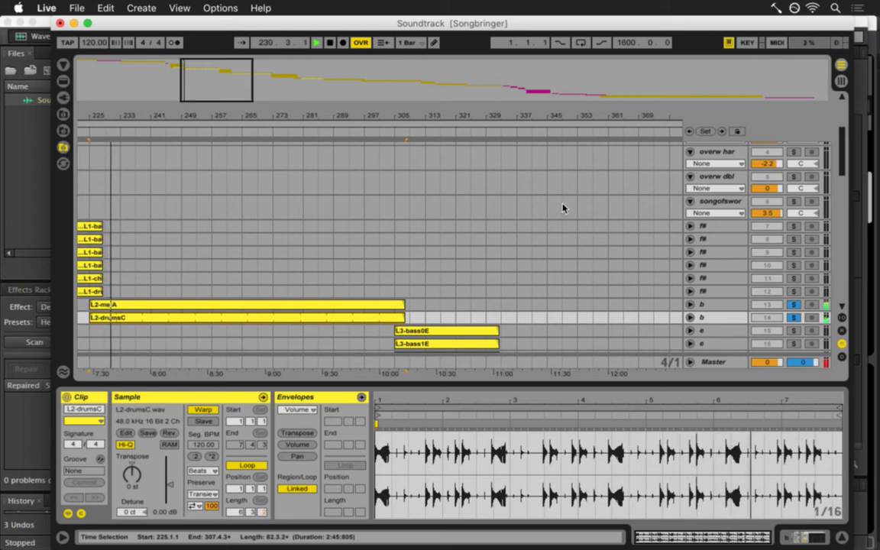
In Session View, clear the master peak reading during playback and show the device chain of the L2-drumsC track.
key(Tab)
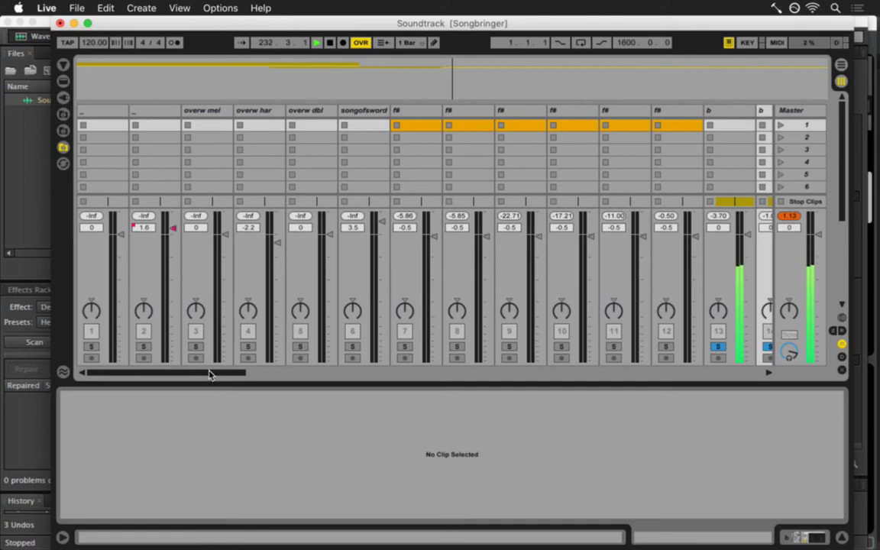
drag(210, 374, 274, 373)
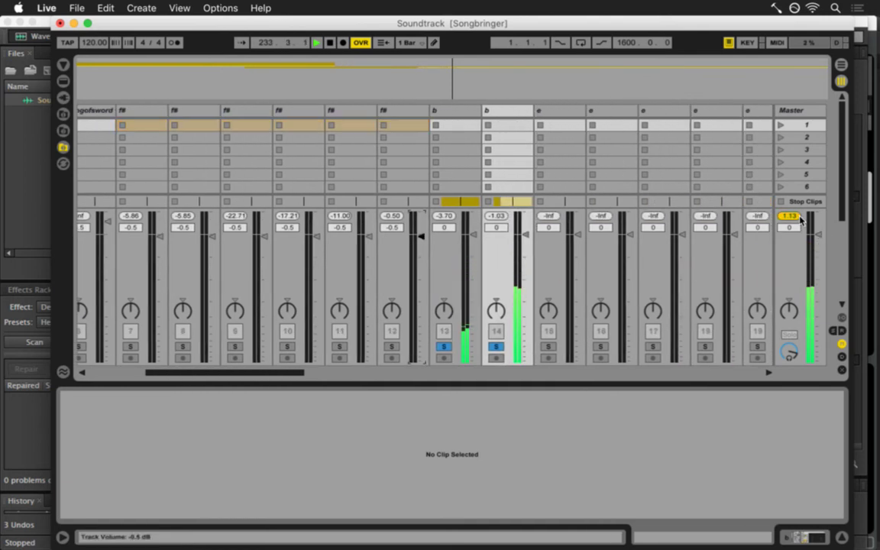
click(798, 217)
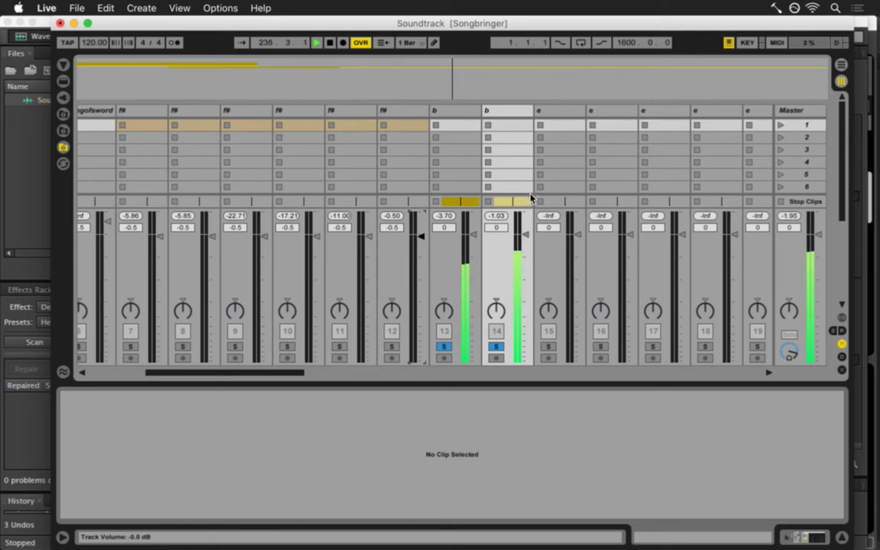
click(508, 110)
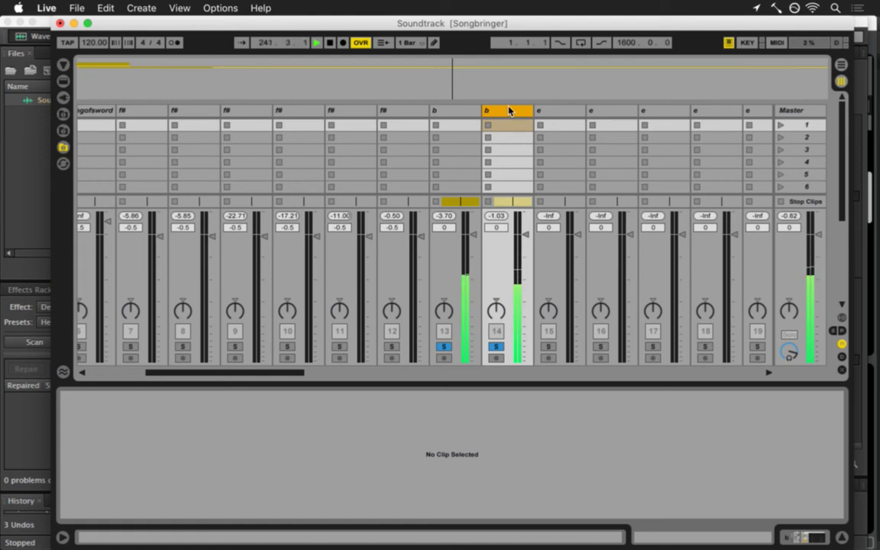
click(510, 252)
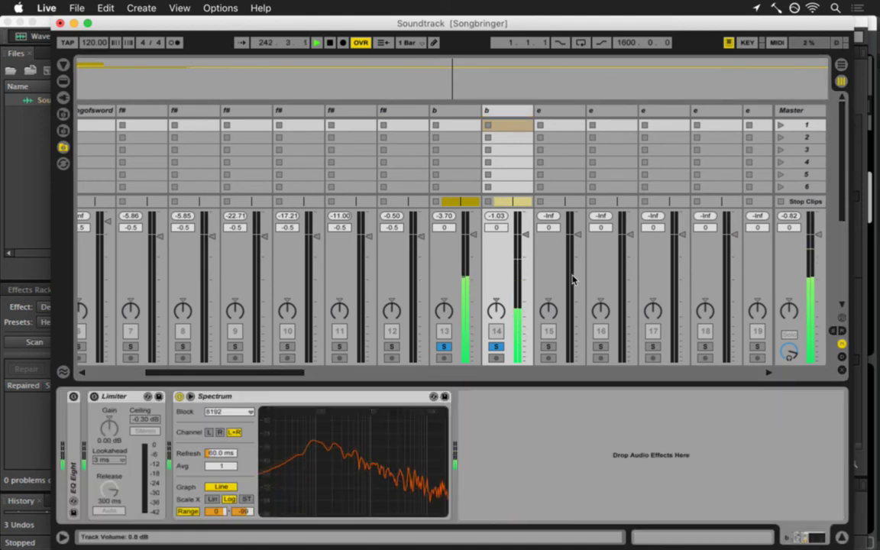
Try the Limiter on the L2-drumsC track with its gain lowered to -1.00 dB, restoring 0 dB and switching it off again.
click(93, 396)
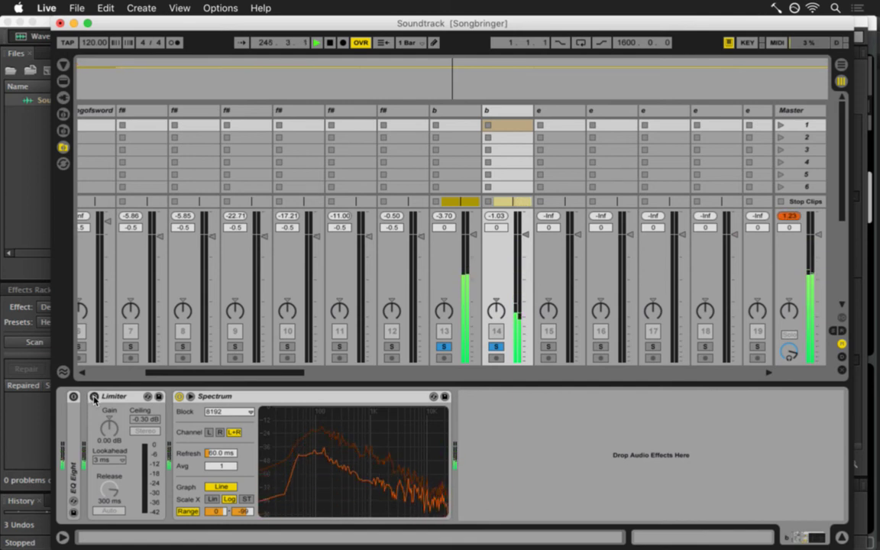
click(93, 396)
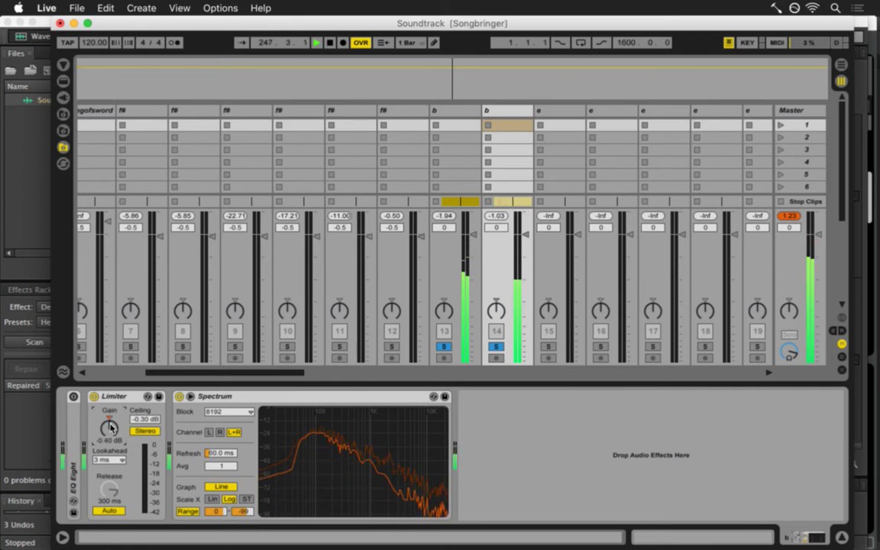
drag(110, 428, 110, 430)
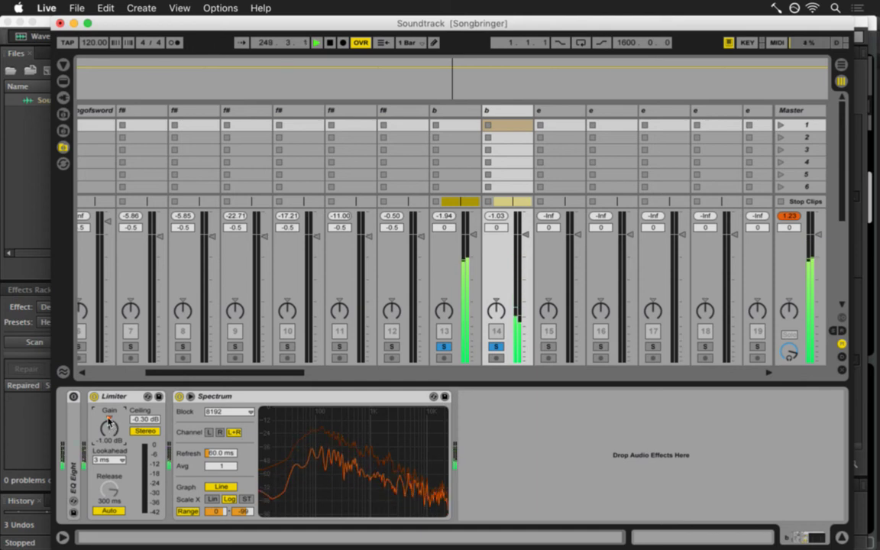
mouse_move(300, 428)
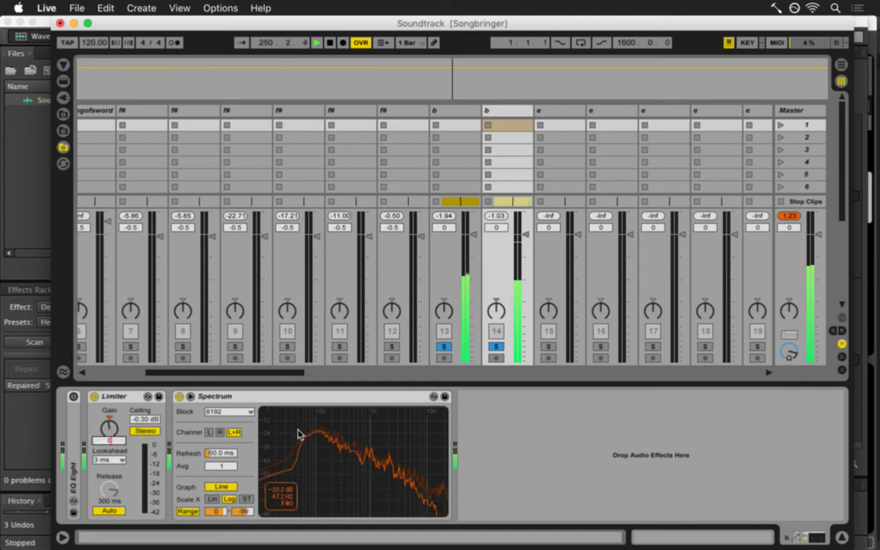
key(Return)
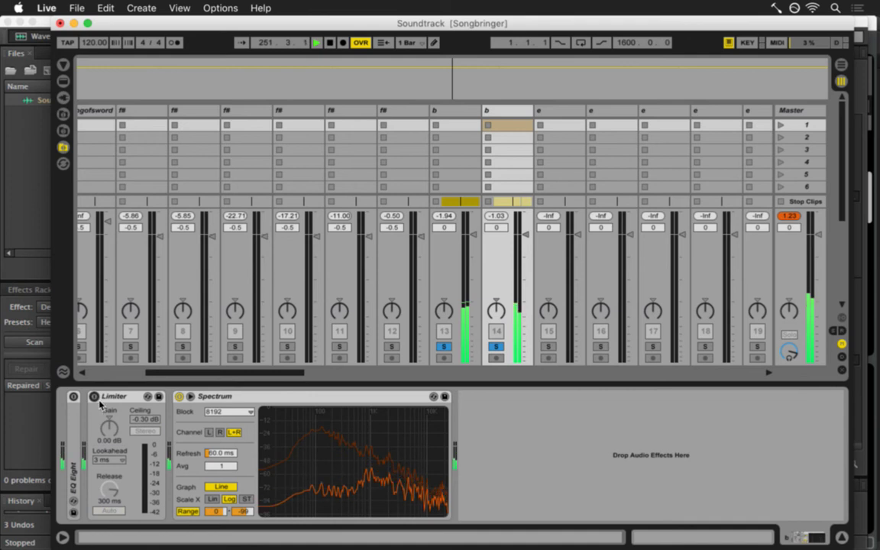
Save the set and switch to Adobe Audition to listen to Soundtrack.wav from about 7:50 and from about 7:59.
key(super+s)
key(super+Tab)
key(space)
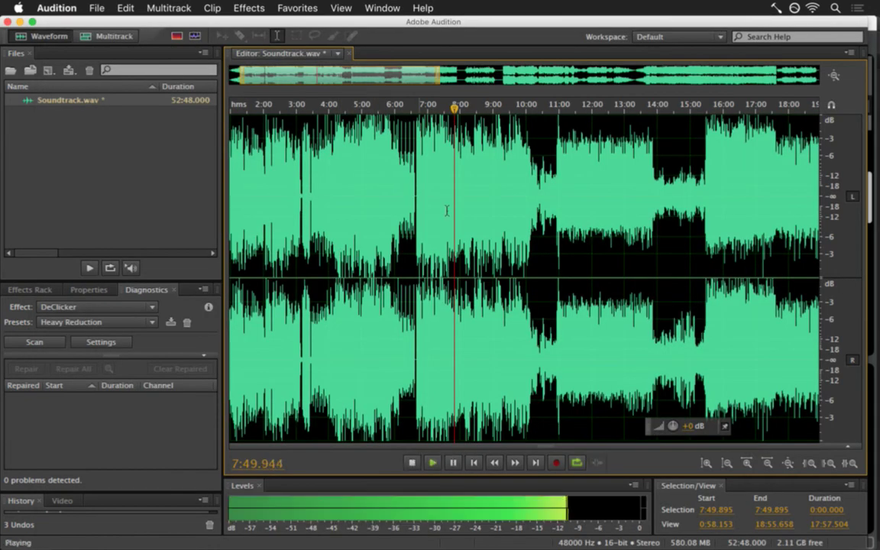
key(space)
key(super+Tab)
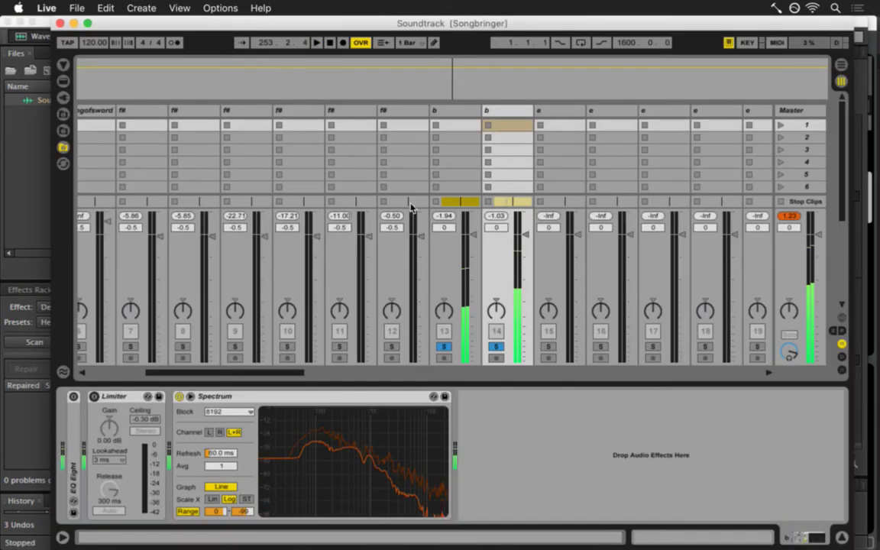
click(23, 171)
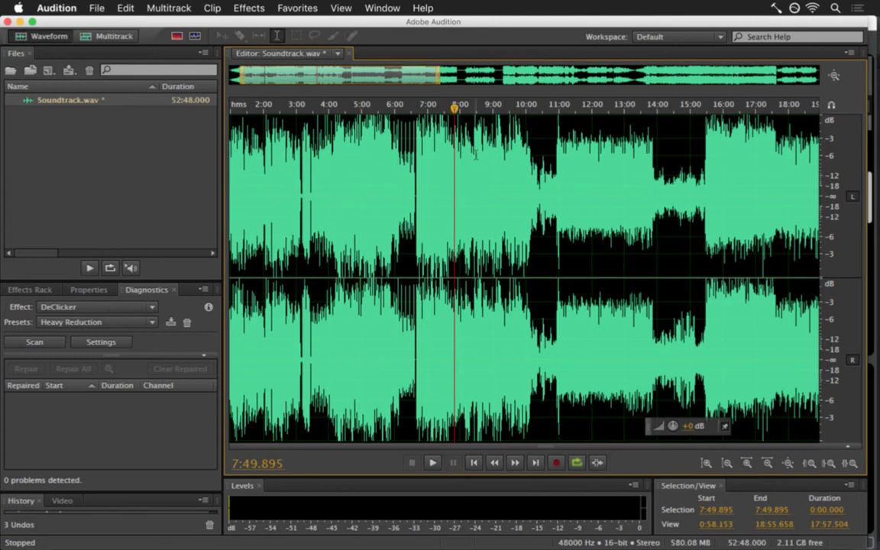
click(460, 146)
key(space)
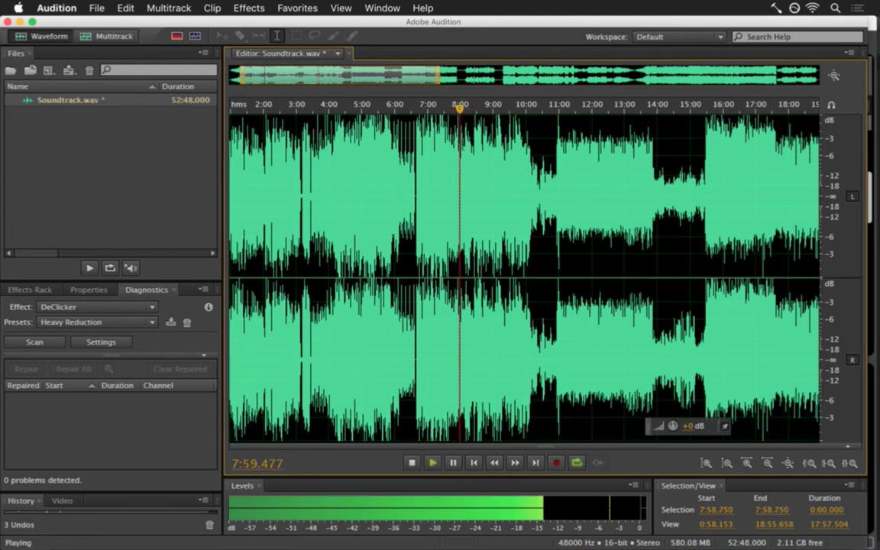
key(space)
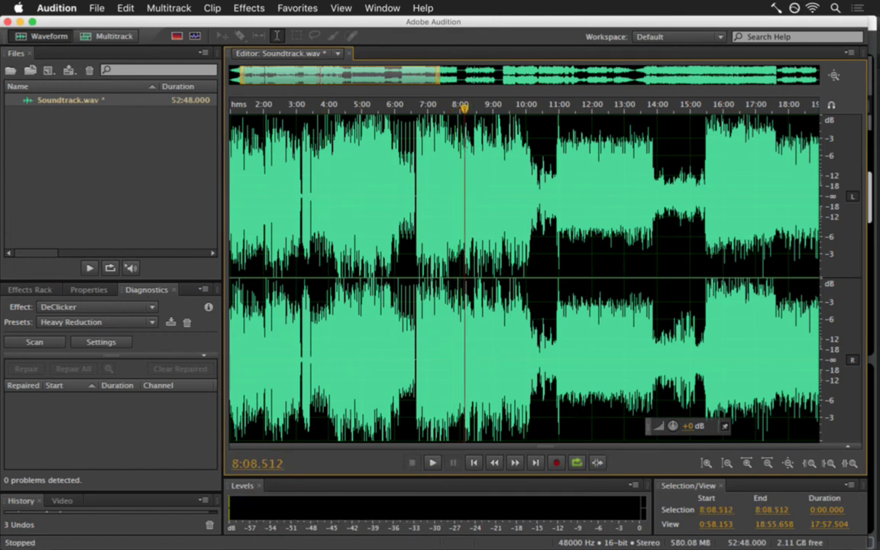
Switch back to Live, clear the master peak reading and rename track 13 as l2.
key(super+Tab)
click(791, 217)
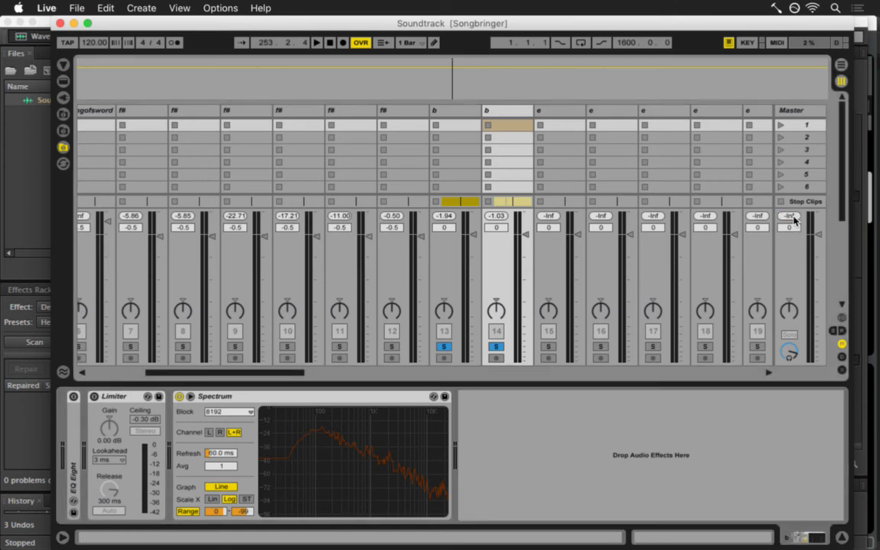
click(452, 111)
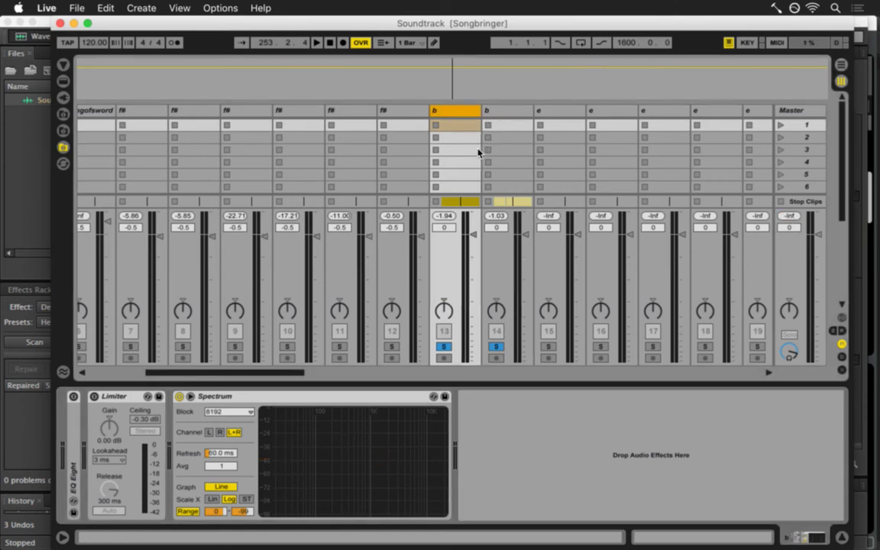
key(super+r)
text(lev2)
key(Return)
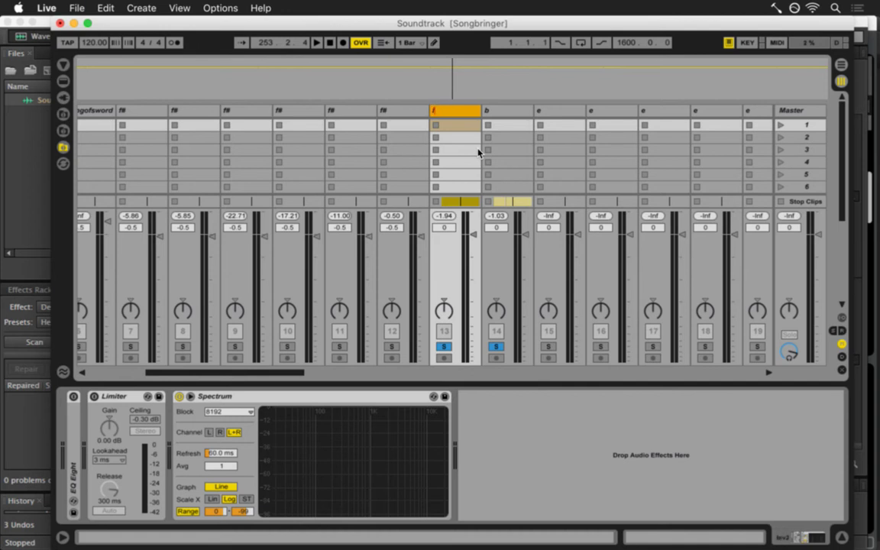
text(2)
Rename track 14 as l2 and save the set.
click(504, 114)
key(super+r)
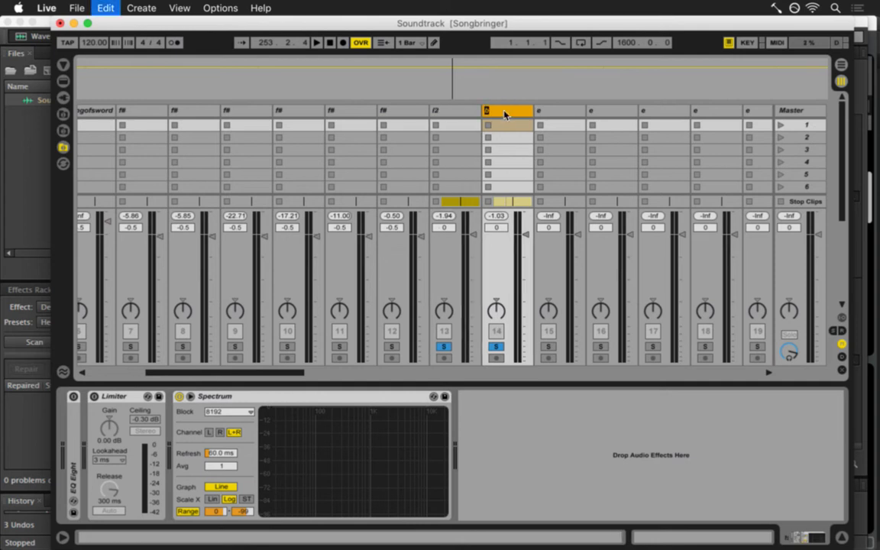
text(l2)
key(Return)
key(super+s)
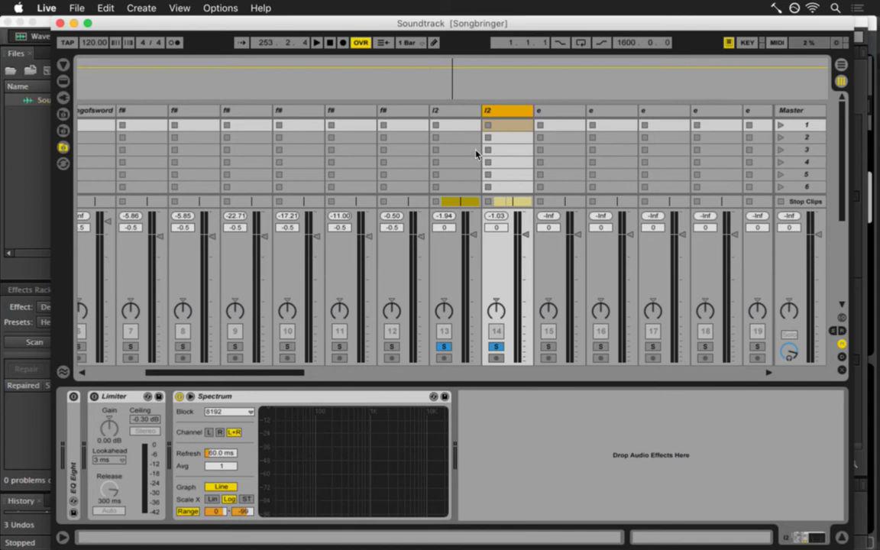
Return to the arrangement, recolour the L2-melA and L2-drumsC clips magenta and save the set.
click(156, 114)
shift+click(395, 113)
key(Tab)
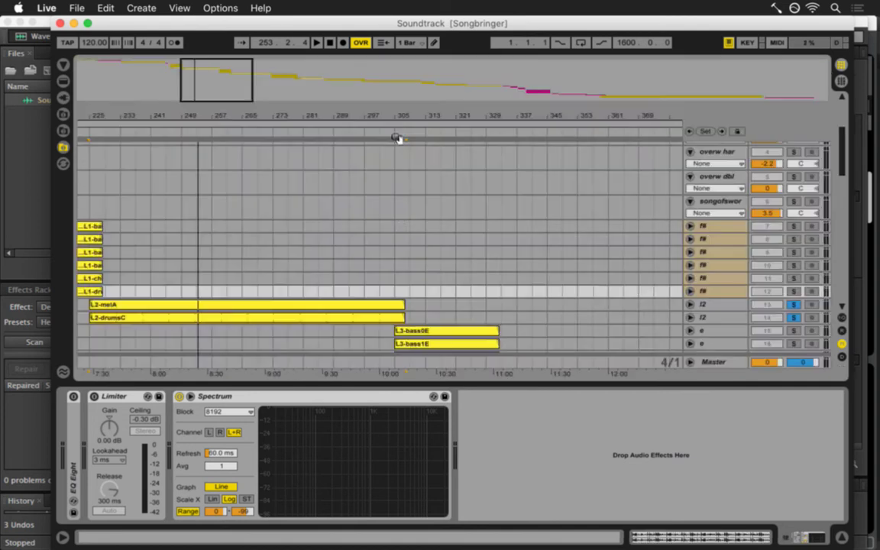
drag(235, 139, 369, 120)
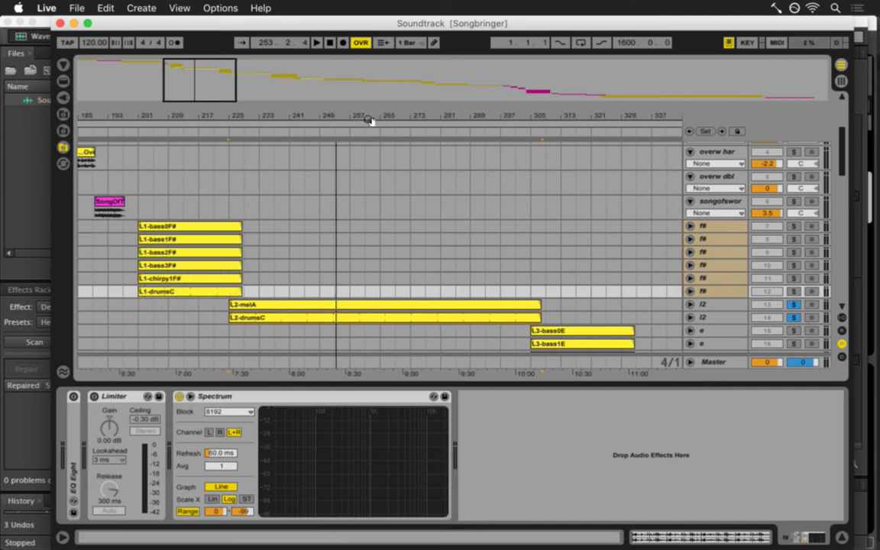
right_click(335, 320)
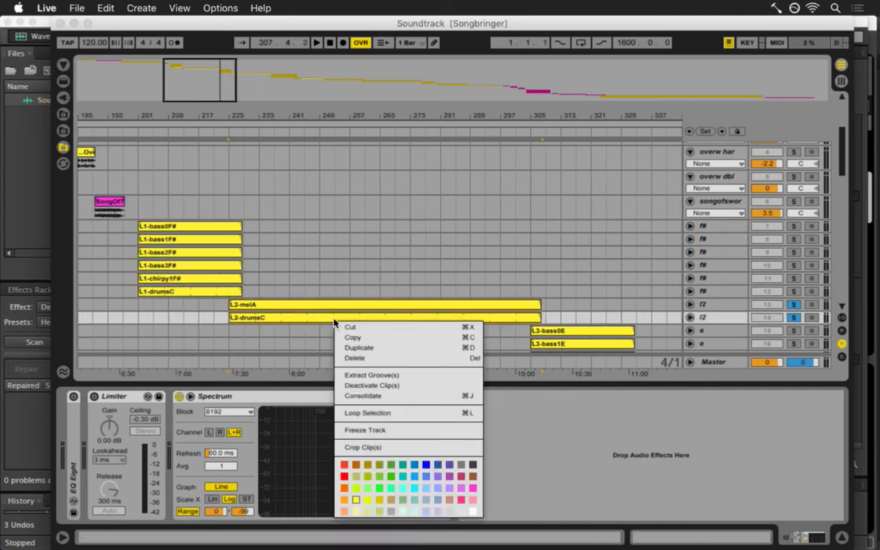
click(478, 484)
key(super+s)
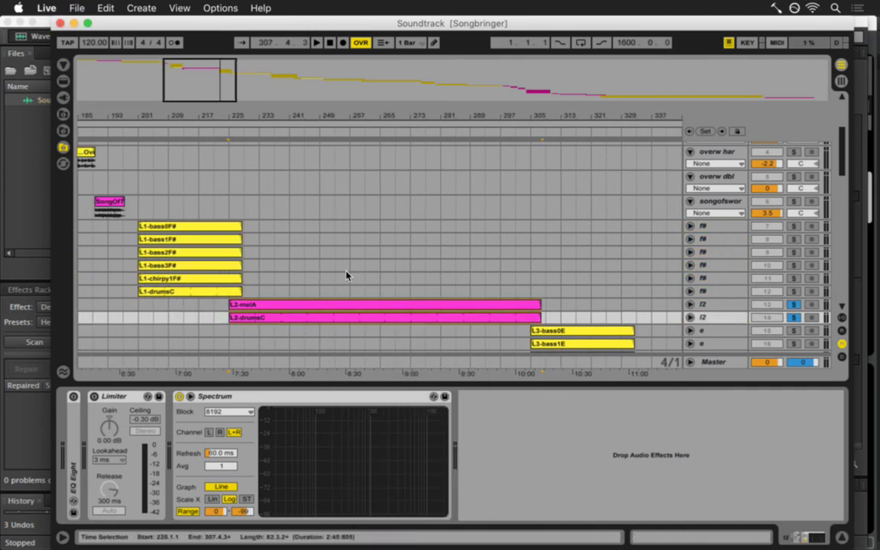
Look at the l2 tracks in Session View and switch to Adobe Audition to listen to Soundtrack.wav from about 8:36 and 9:10.
key(Tab)
click(143, 110)
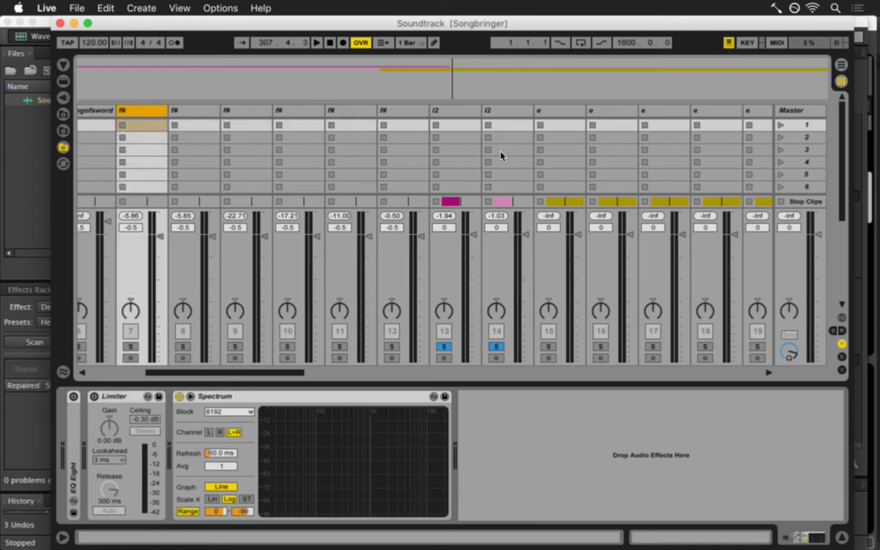
key(super+Tab)
key(super+Tab)
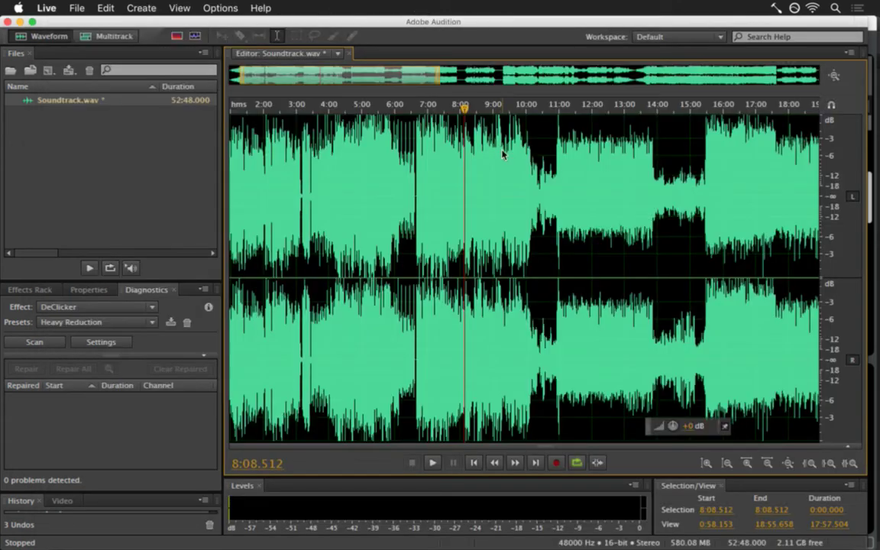
click(454, 115)
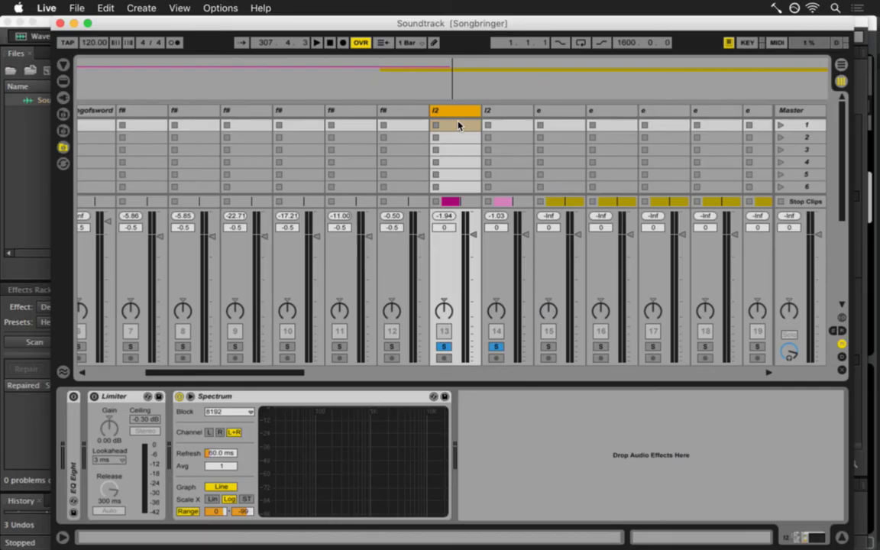
key(super+Tab)
click(480, 147)
key(space)
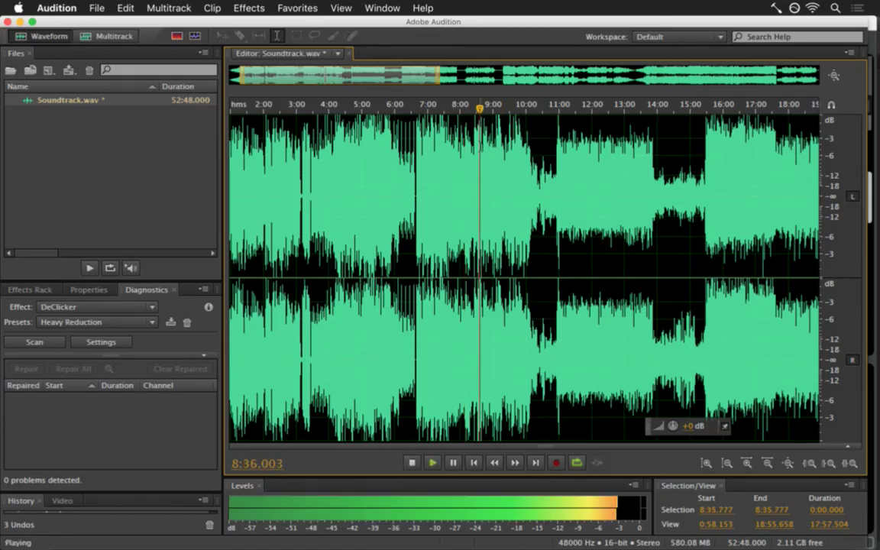
click(498, 144)
click(508, 140)
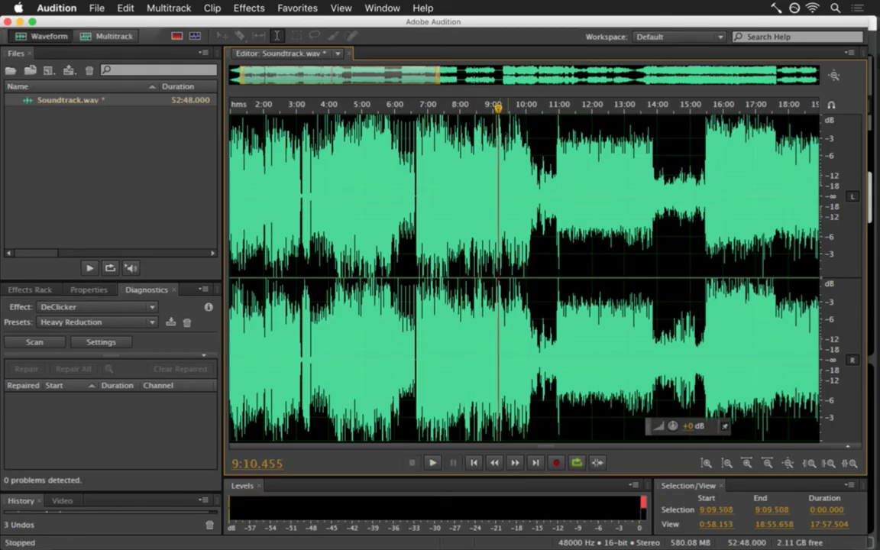
Listen to Soundtrack.wav from about 9:45 and 10:10, and select the quiet passage from about 10:07.5 to 10:54.4.
click(518, 137)
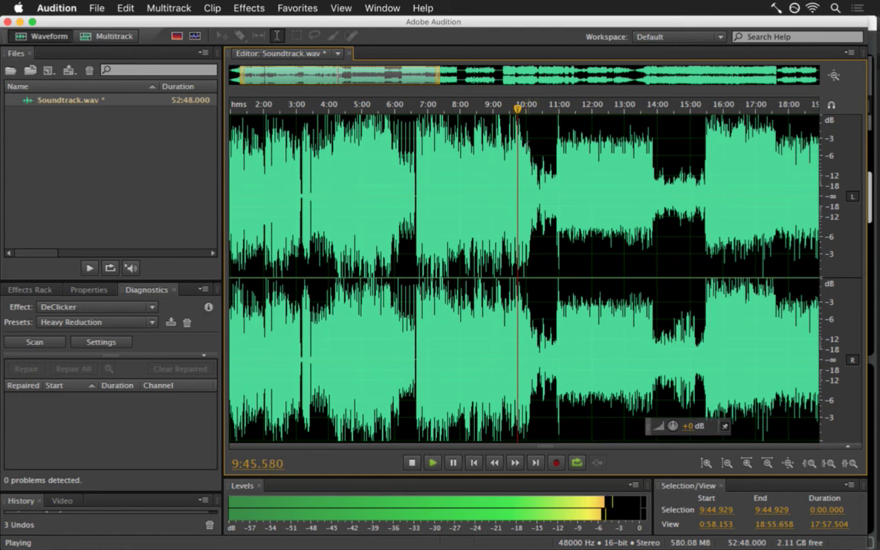
key(space)
click(530, 143)
key(space)
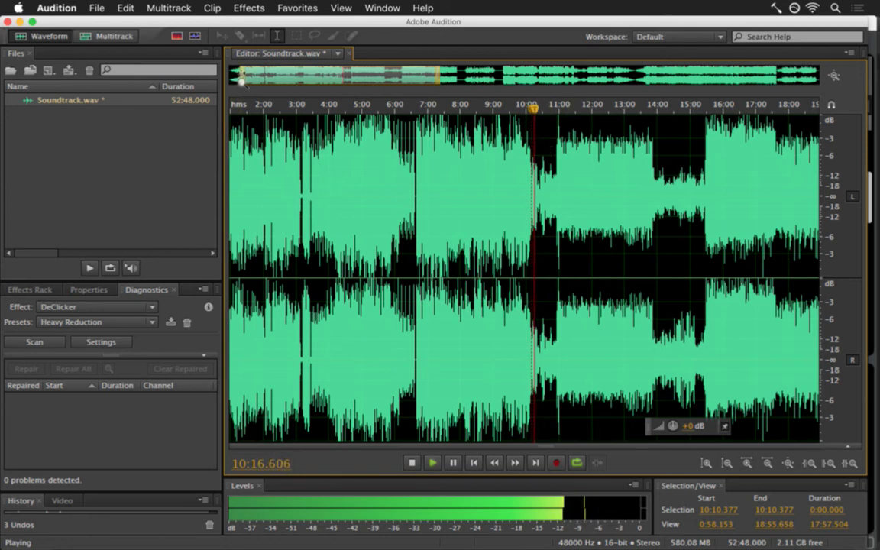
drag(233, 74, 316, 74)
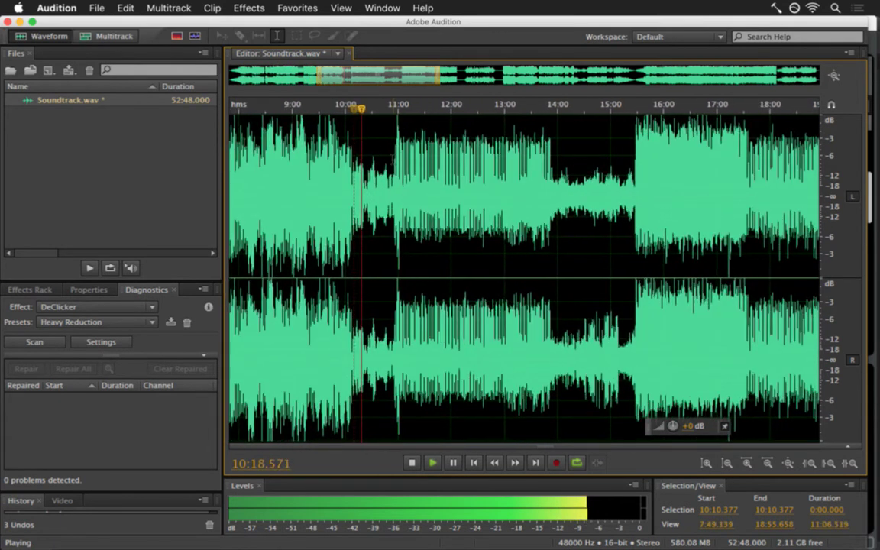
drag(393, 183, 352, 183)
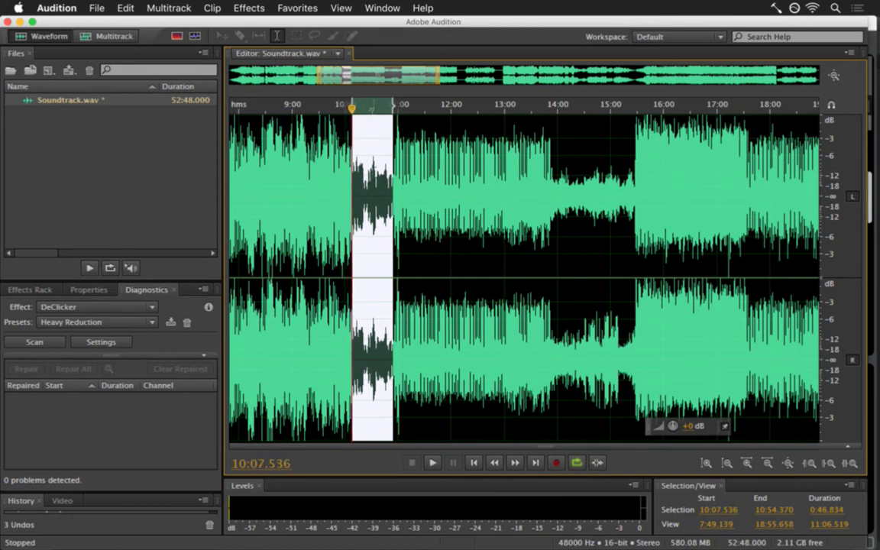
Try amplifying the selected quiet passage by 8 dB on both channels, and undo it.
click(250, 8)
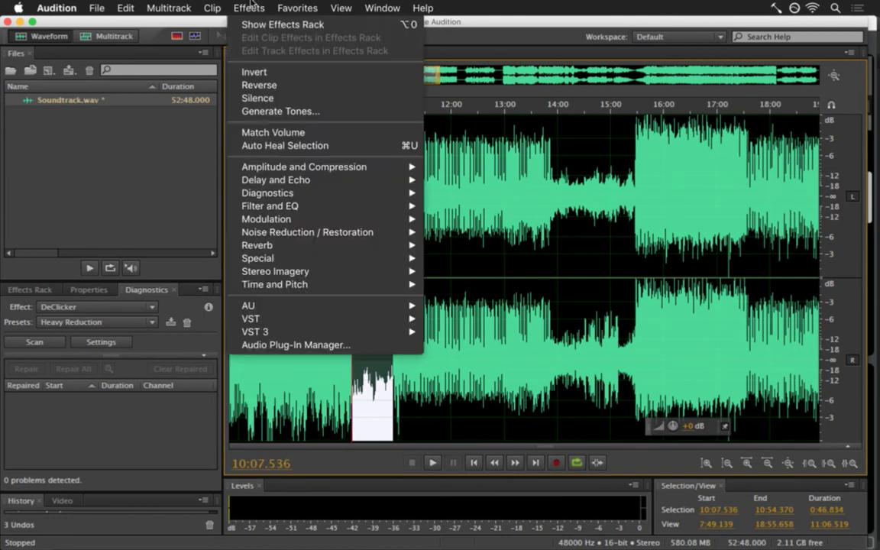
mouse_move(313, 167)
click(473, 168)
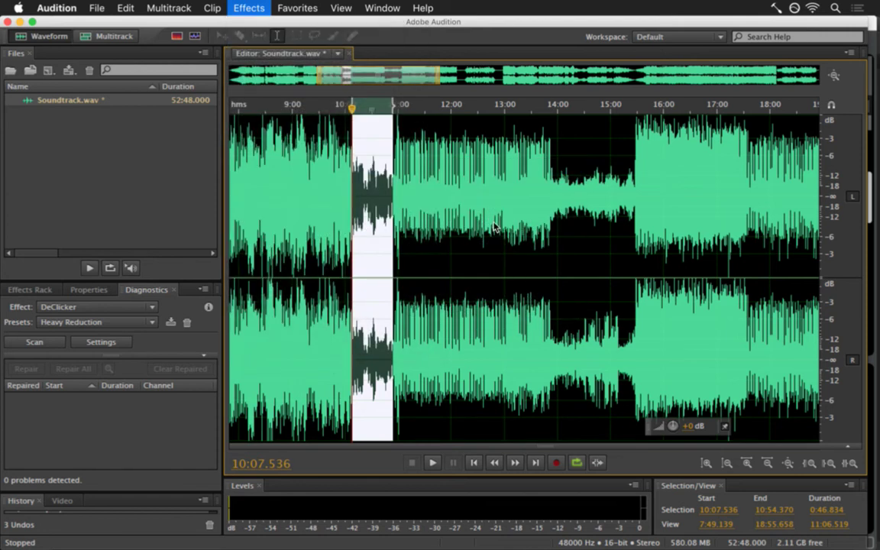
click(593, 261)
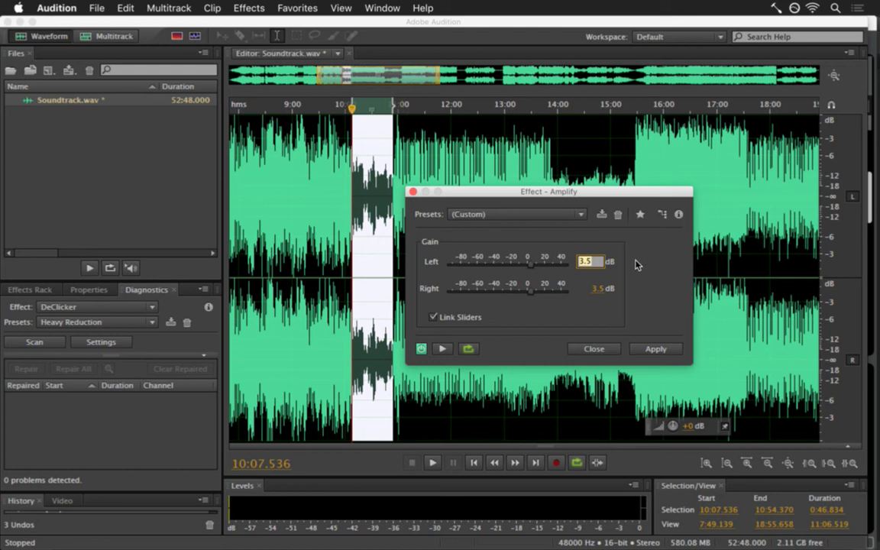
text(8)
key(Return)
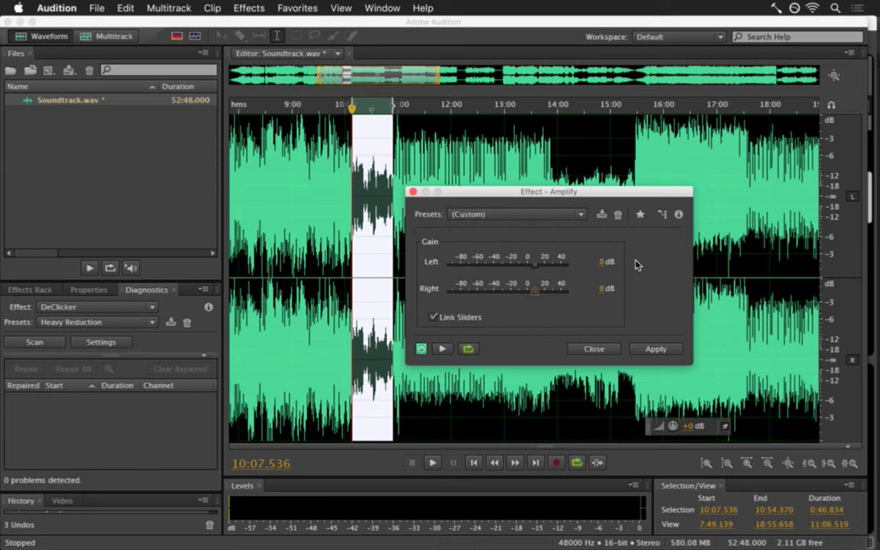
key(Return)
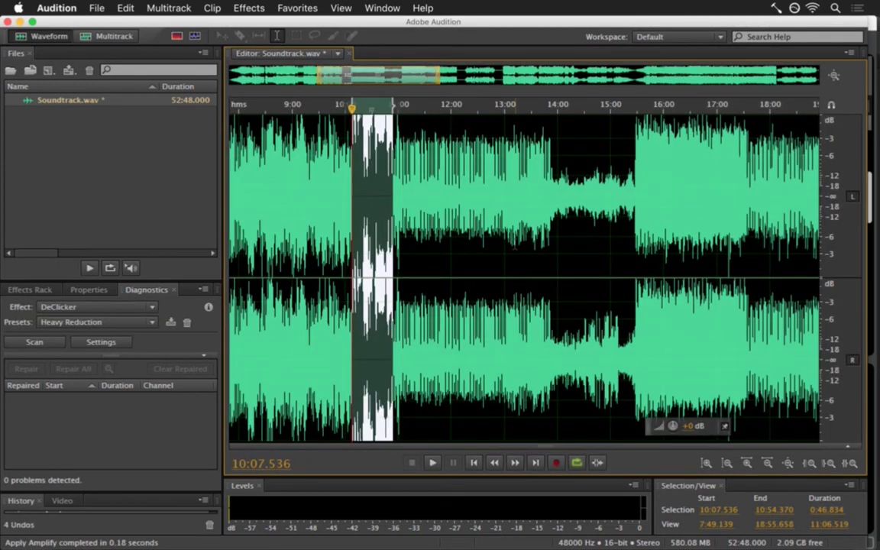
key(super+z)
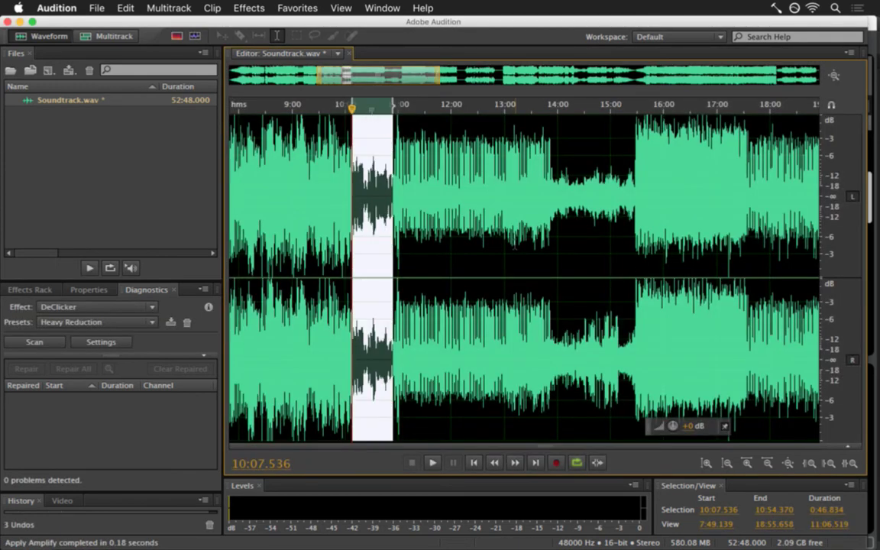
Try amplifying the same quiet passage by 7 dB on both channels, and undo it.
click(249, 7)
mouse_move(343, 167)
click(458, 167)
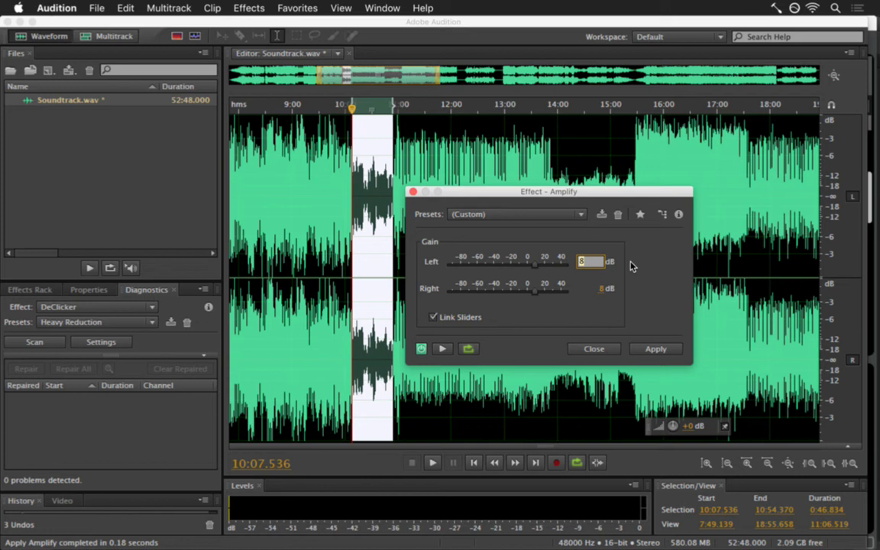
text(2)
key(Return)
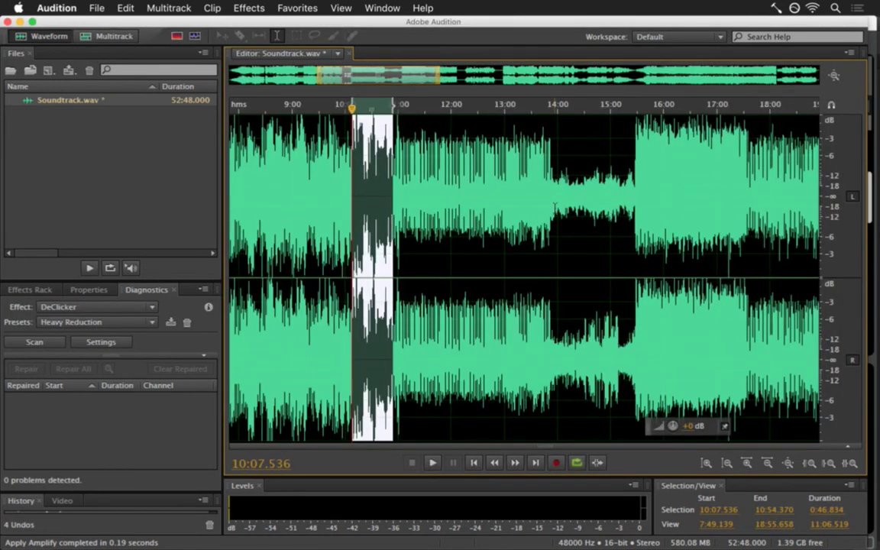
key(super+z)
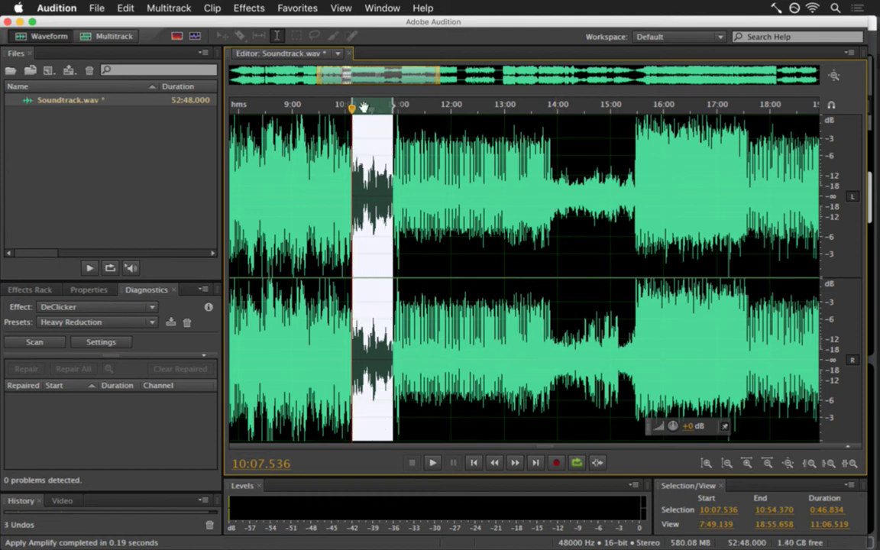
Amplify the selected passage from about 10:07.5 to 10:54.4 by 6 dB on both channels.
click(249, 8)
mouse_move(306, 166)
click(464, 168)
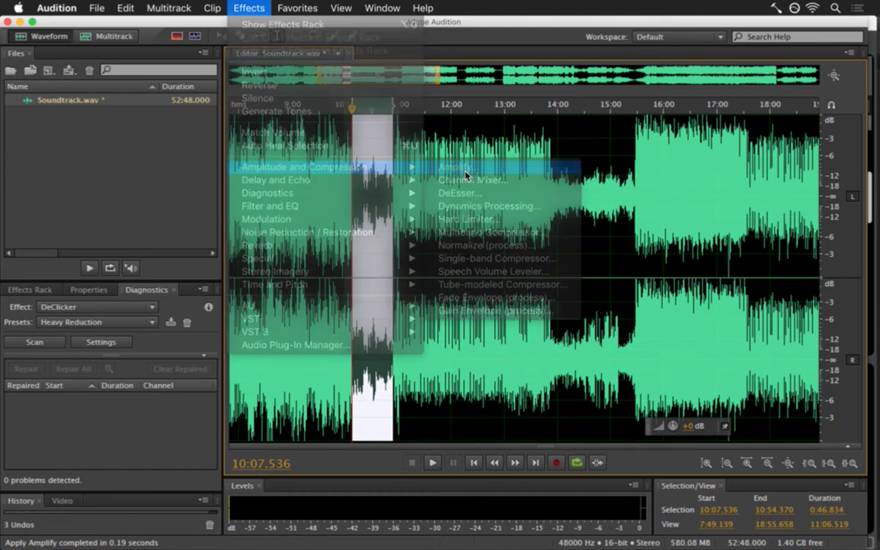
click(589, 261)
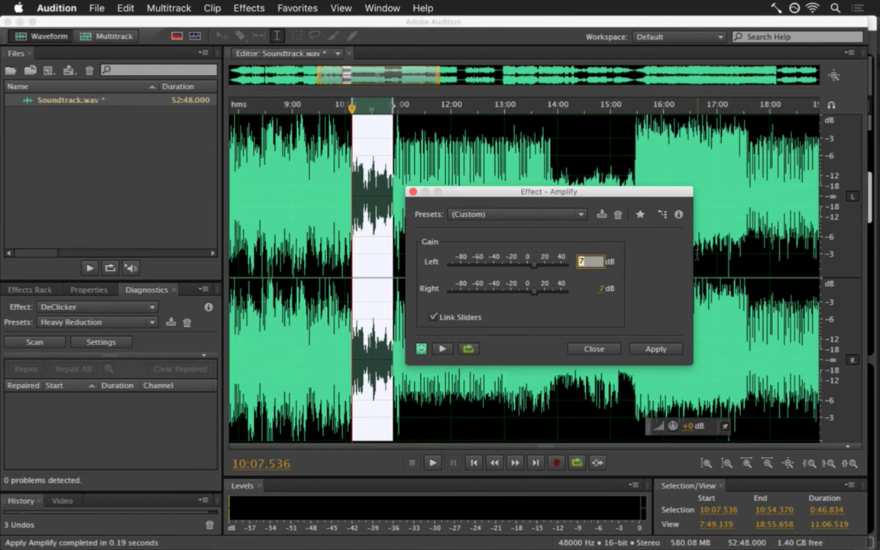
text(6)
key(Return)
key(Return)
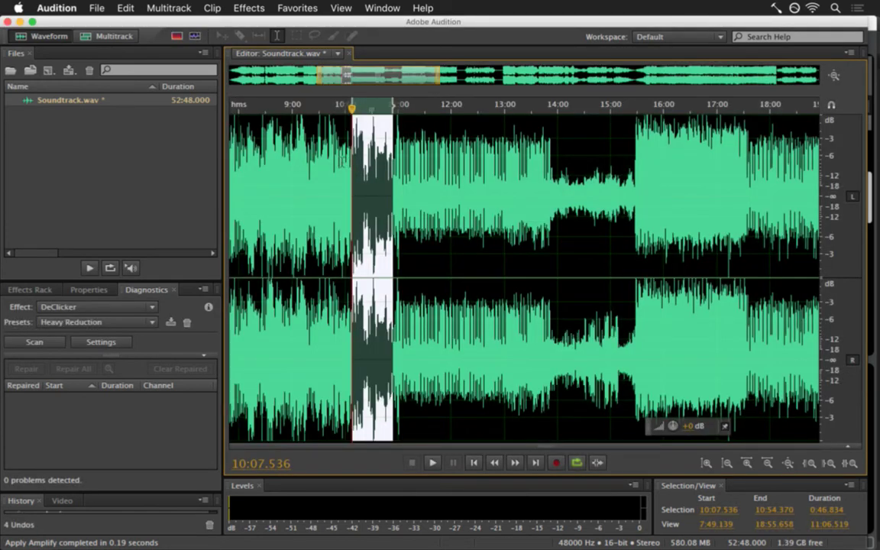
Listen to the transition into the amplified passage from about 10:02, and select the stretch from about 9:56 to 10:22.
click(341, 156)
click(348, 165)
key(space)
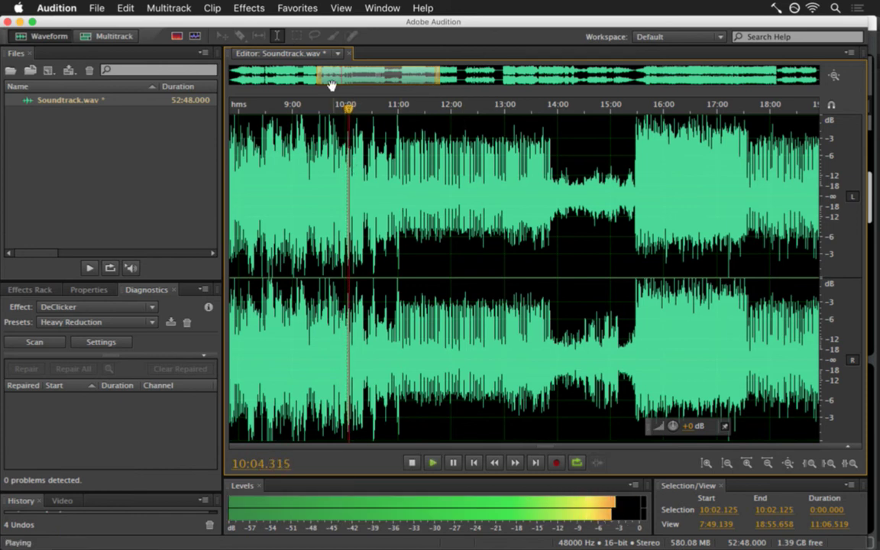
drag(317, 82, 364, 82)
drag(419, 80, 369, 81)
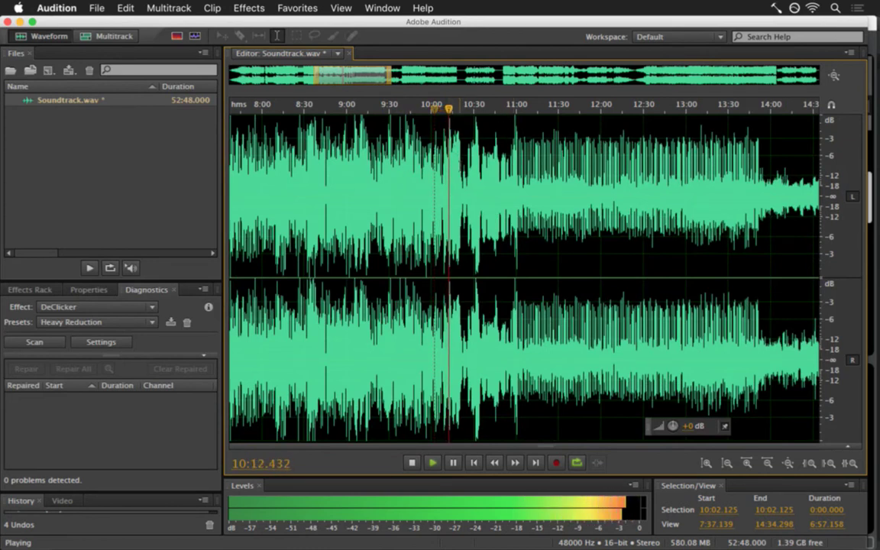
key(space)
key(super+Tab)
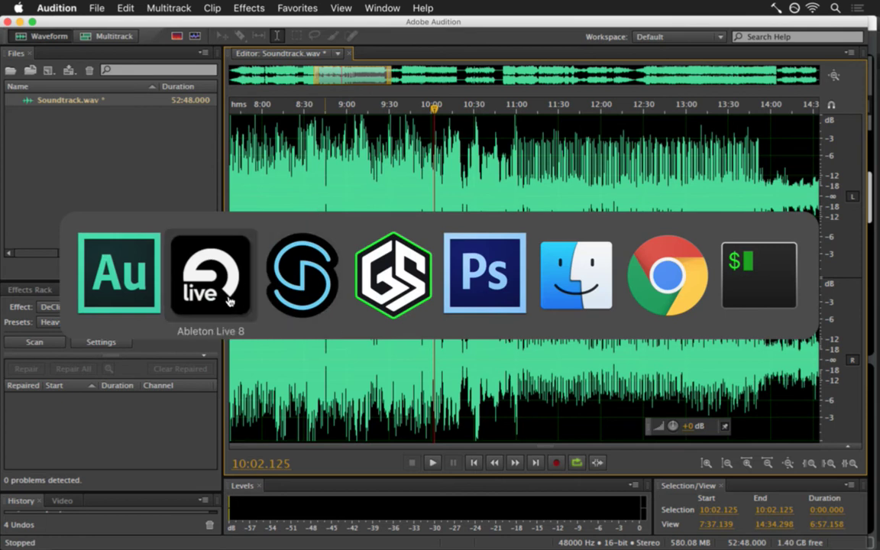
click(147, 303)
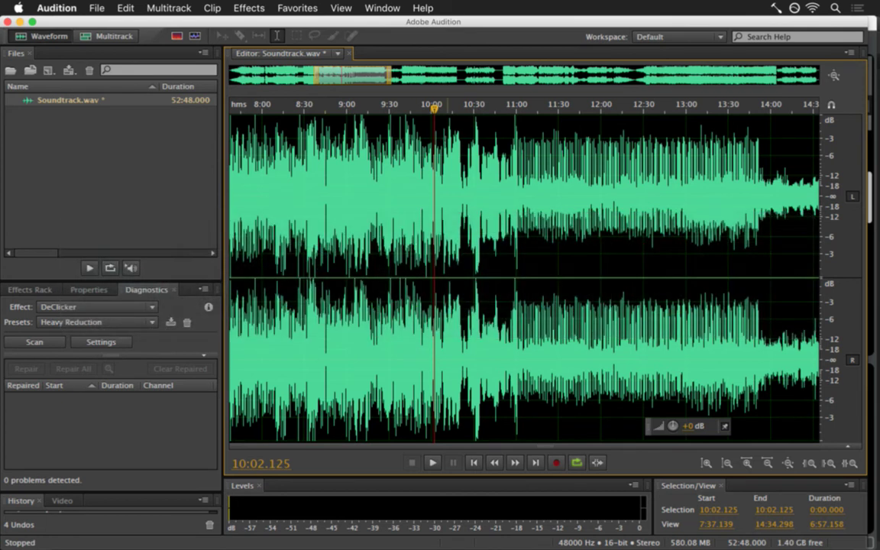
drag(426, 130, 461, 130)
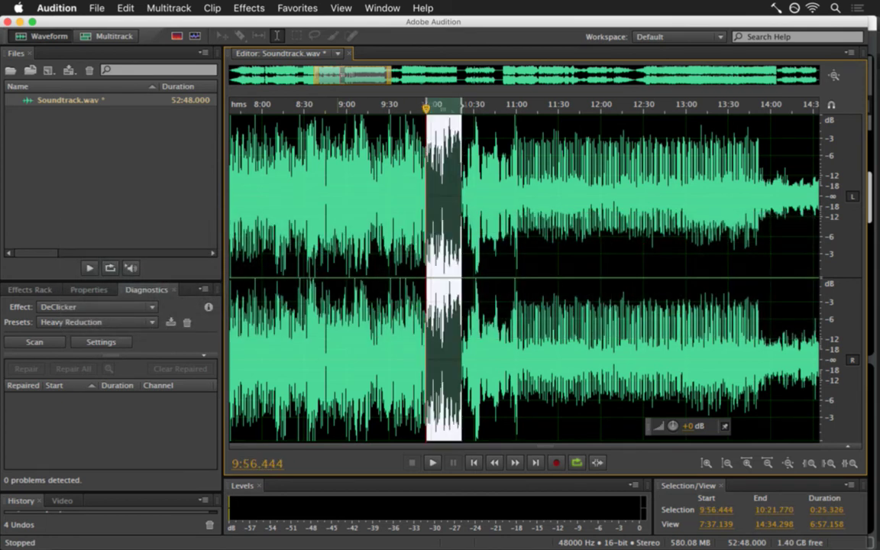
Switch to Ableton Live, select the L3-bass0E clip in the arrangement and turn off solo on both l2 tracks.
key(super+Tab)
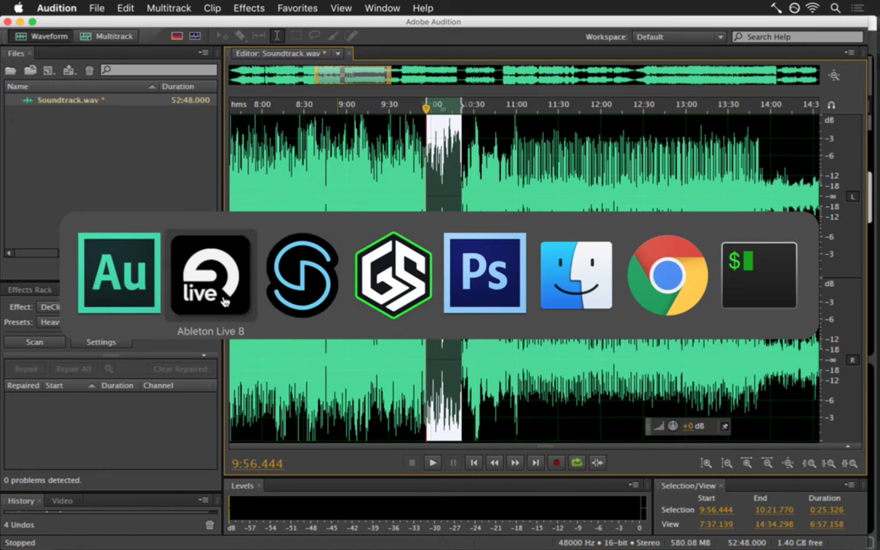
click(222, 299)
key(Tab)
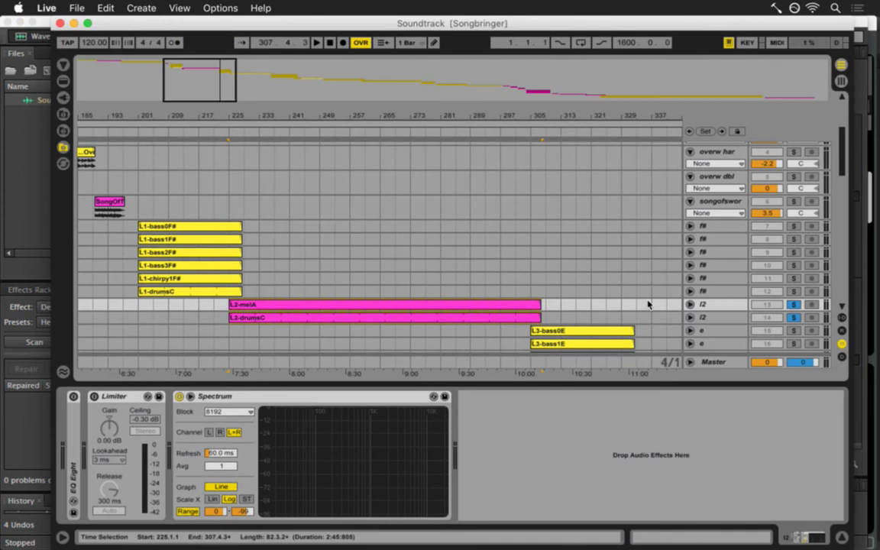
scroll(647, 304, down, 5)
click(606, 252)
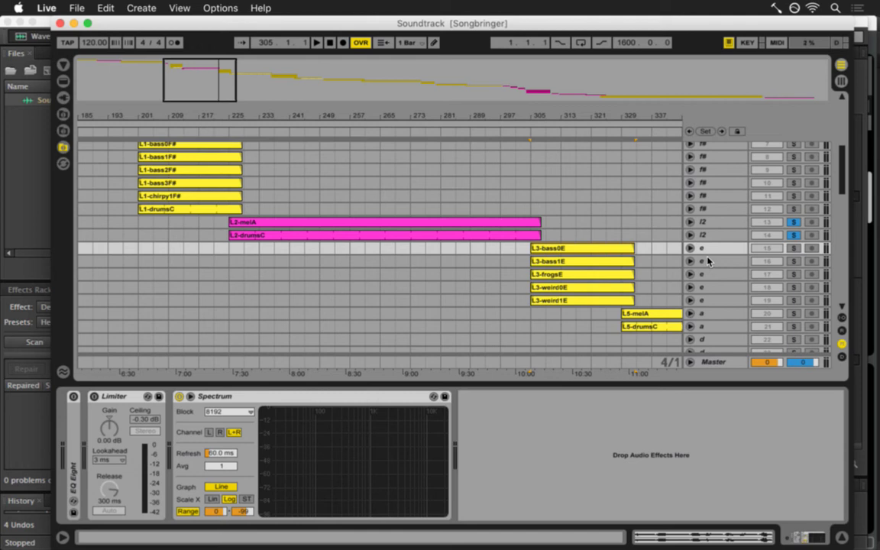
click(789, 236)
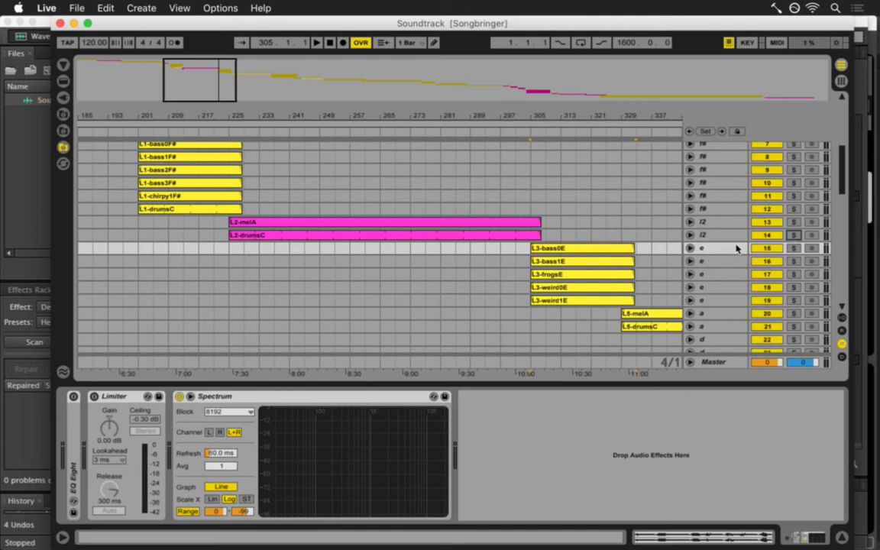
Select the five e tracks, 15 to 19, in Session View and play briefly from bar 305 to check their levels.
click(718, 248)
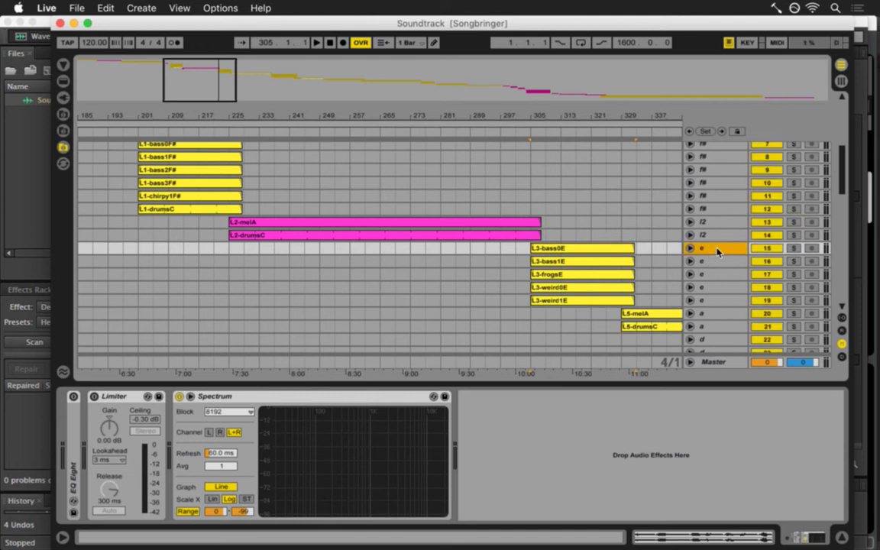
shift+click(716, 301)
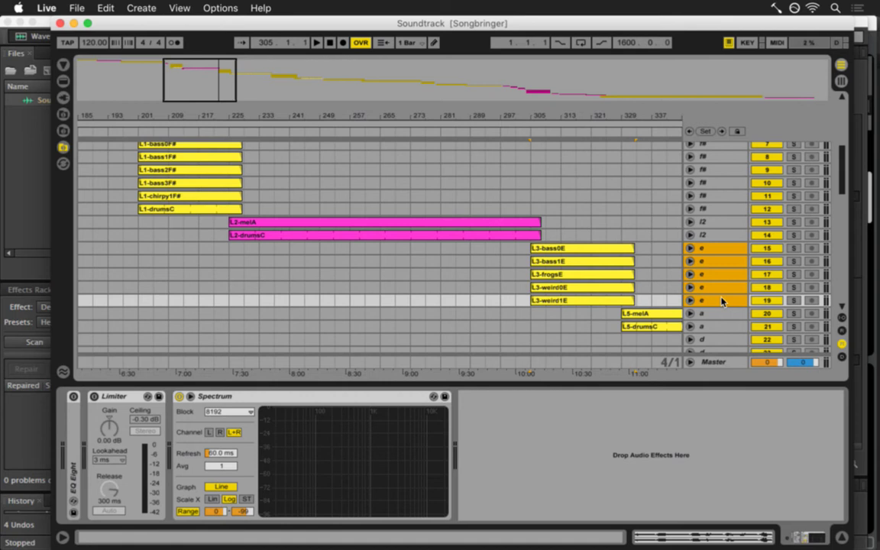
key(Tab)
click(556, 111)
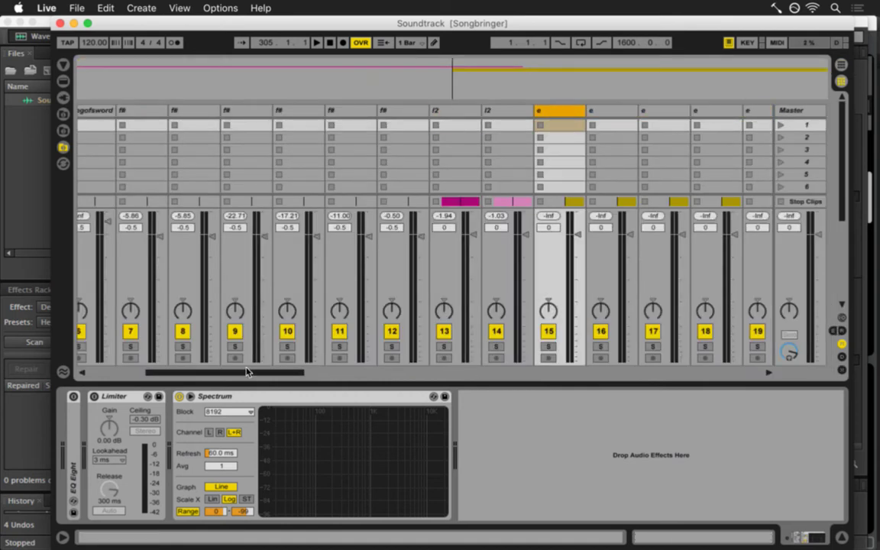
drag(246, 372, 298, 372)
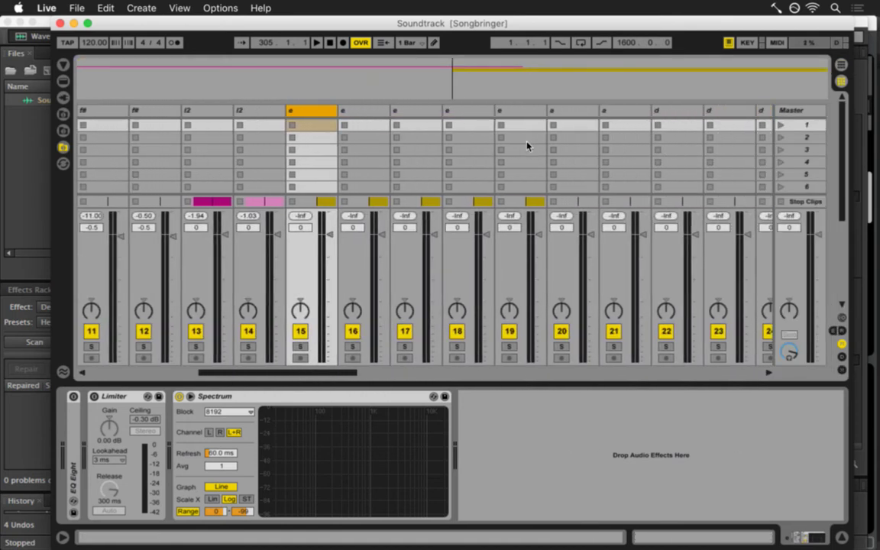
shift+click(515, 112)
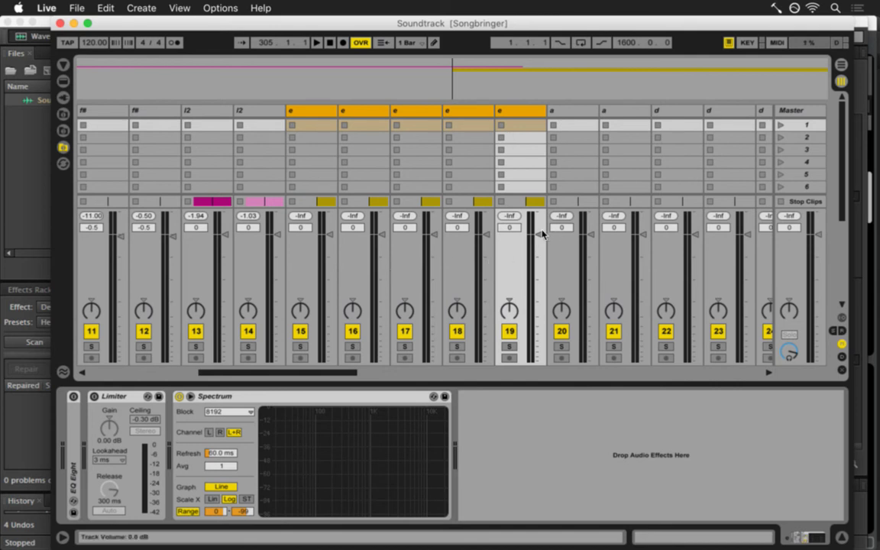
key(space)
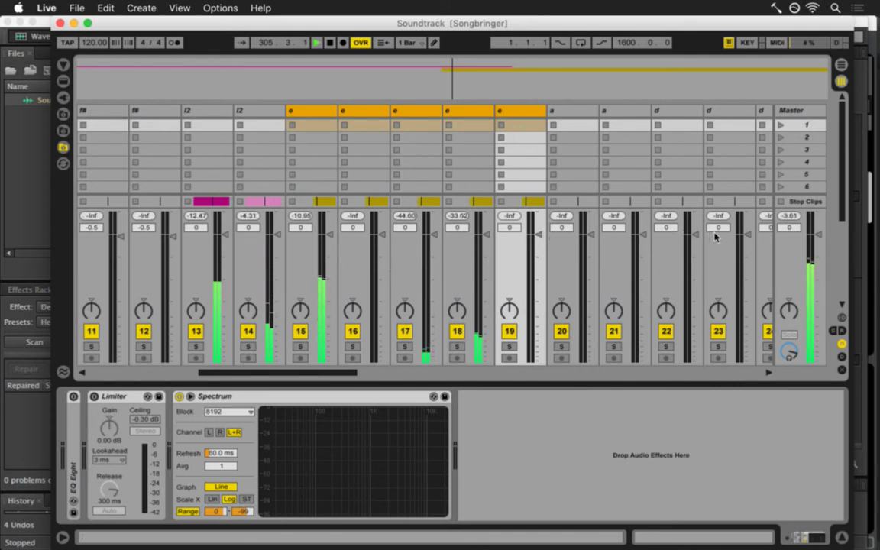
key(Tab)
key(space)
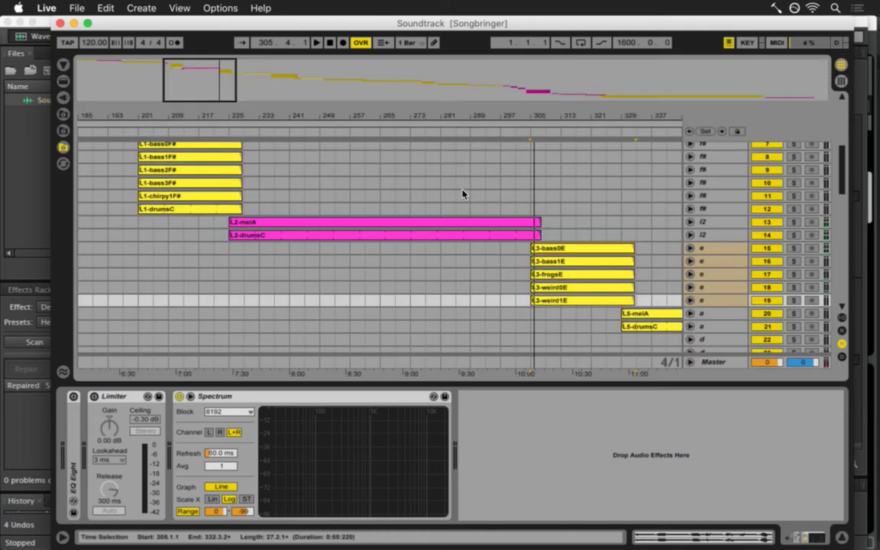
Play the L3 clips in the arrangement from about bar 309, just past the end of the L2 clips.
click(547, 166)
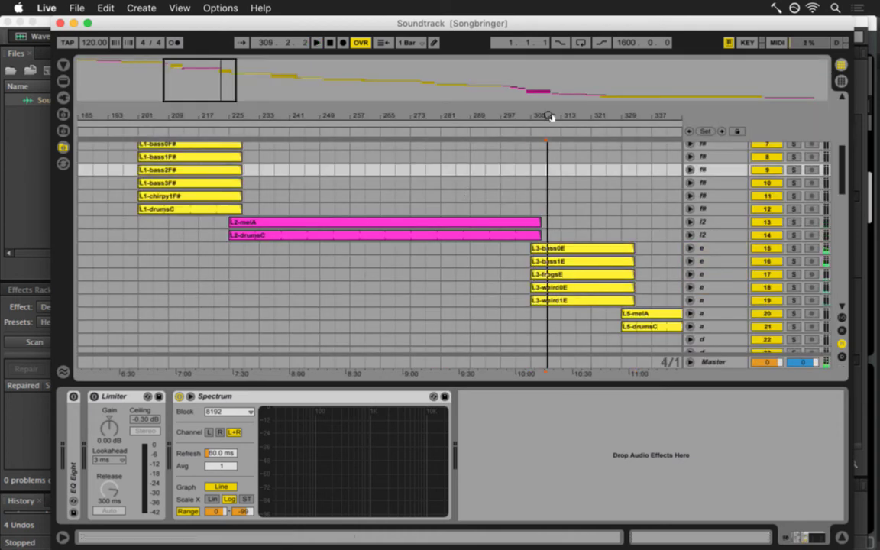
scroll(549, 116, right, 5)
drag(550, 116, 526, 119)
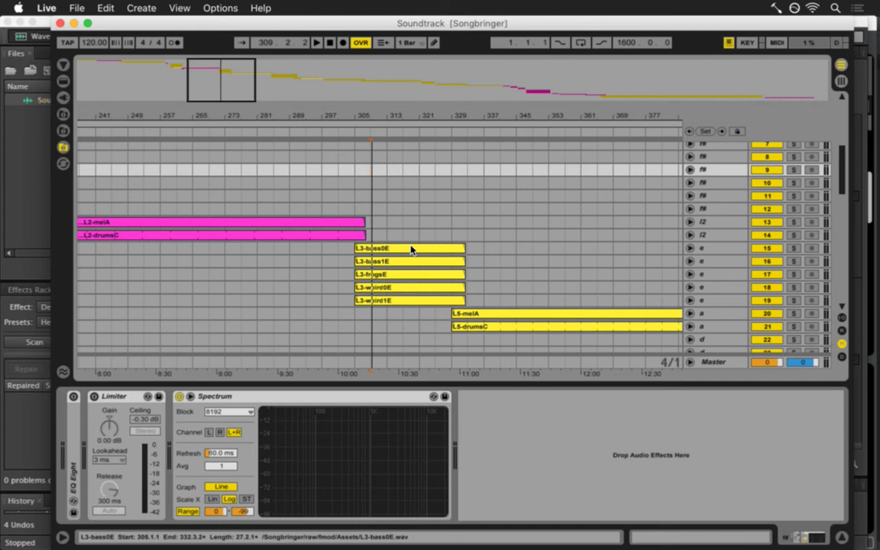
key(space)
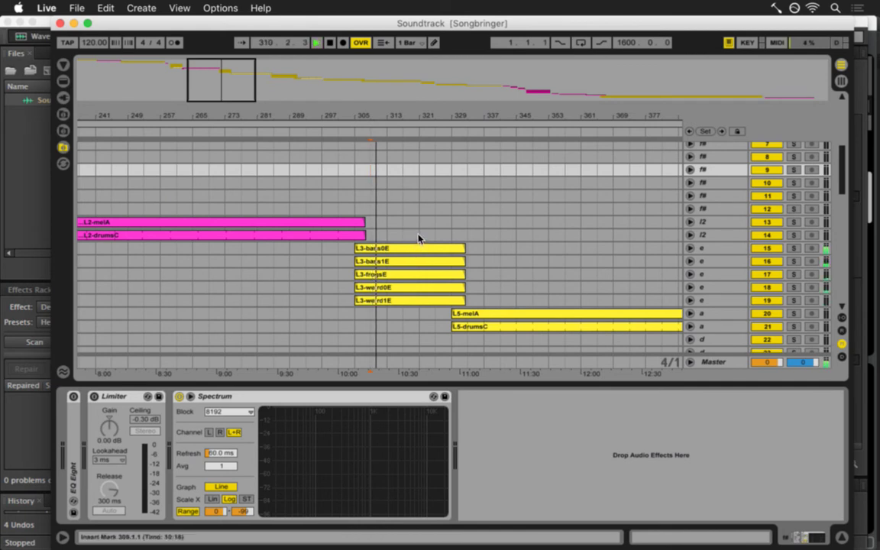
Stop playback and select the five e tracks, 15 to 19, together in Session View.
key(space)
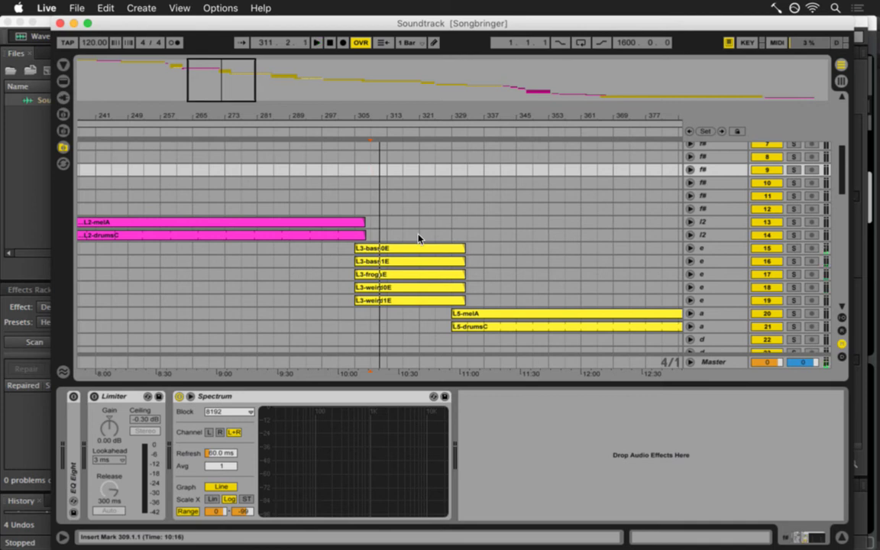
key(Tab)
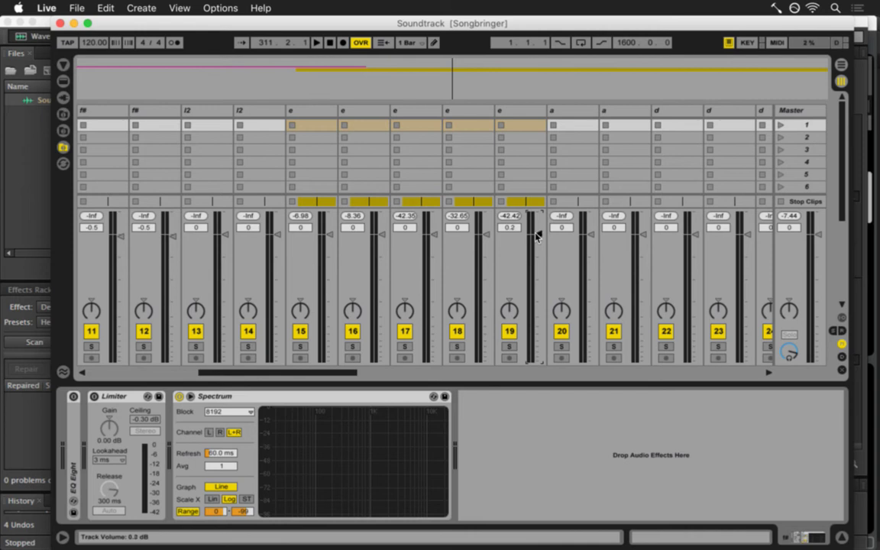
drag(536, 234, 536, 230)
key(super+z)
click(524, 113)
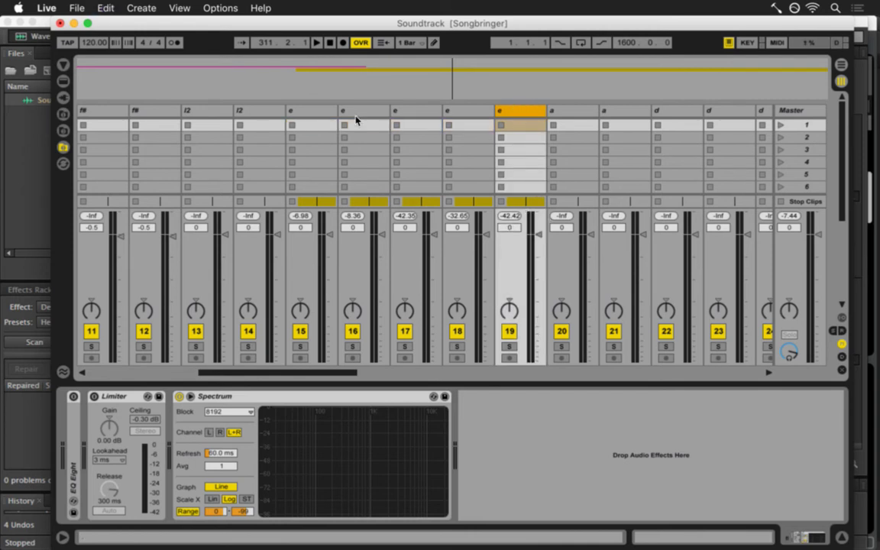
shift+click(309, 113)
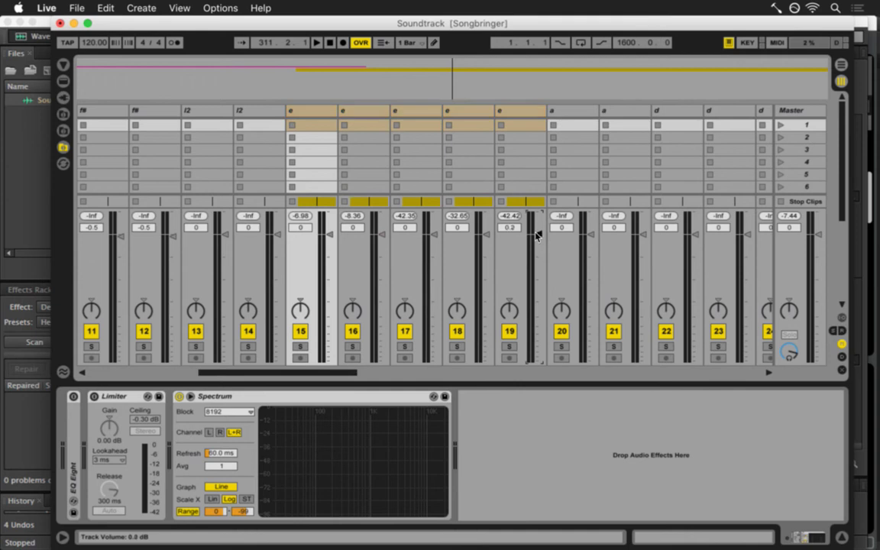
Try a volume of 2.6 dB on the five selected e tracks and play from bar 309 to check their levels.
drag(536, 236, 536, 235)
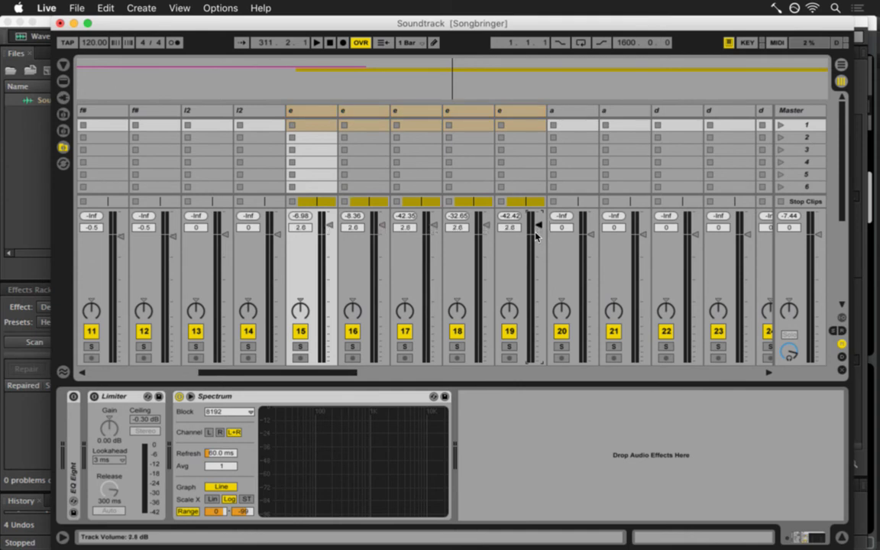
key(Tab)
key(space)
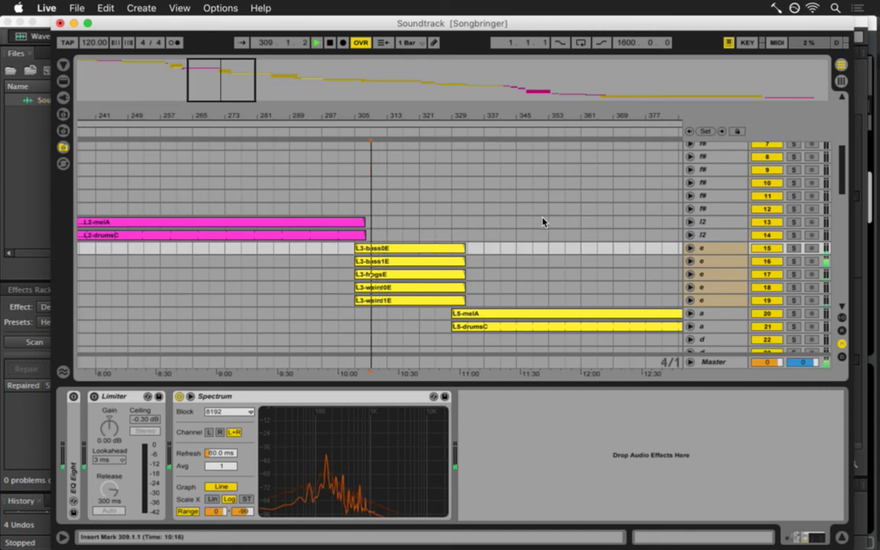
key(Tab)
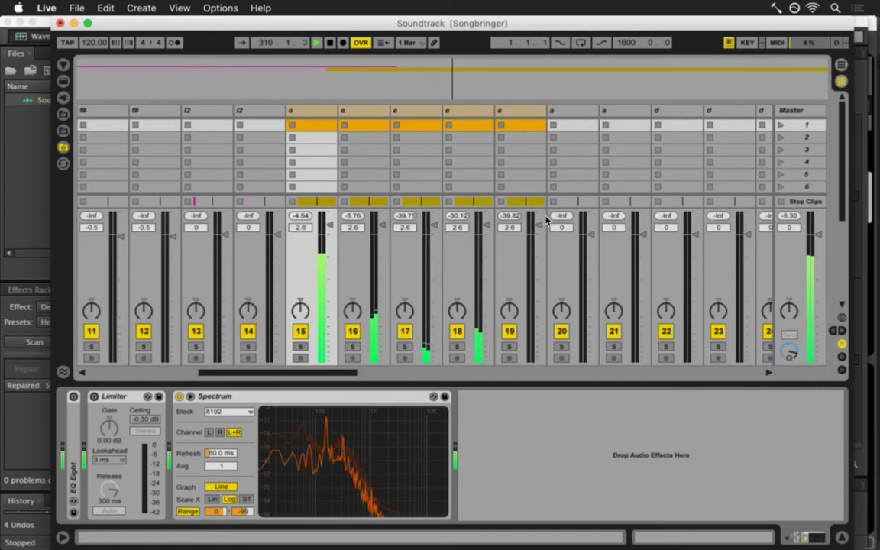
key(space)
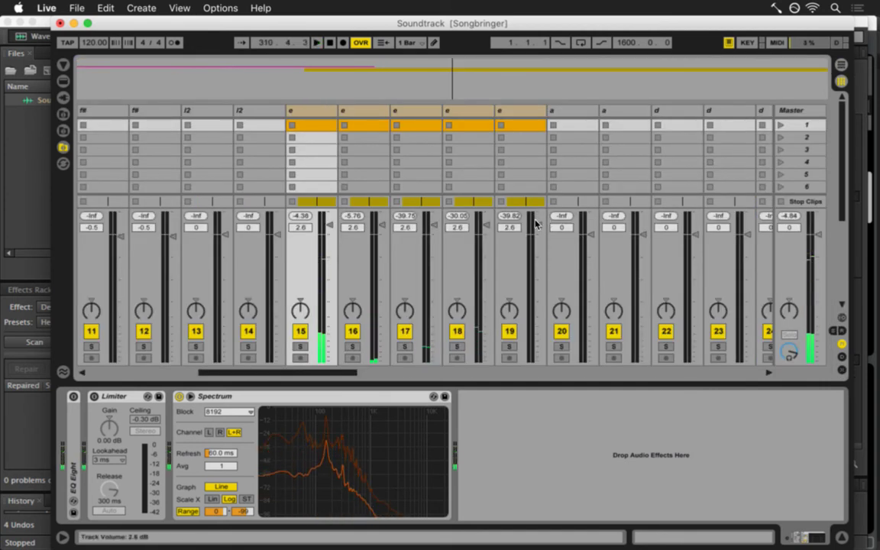
Undo the volume change on the e tracks and play the L3 clips again for comparison.
key(super+z)
key(space)
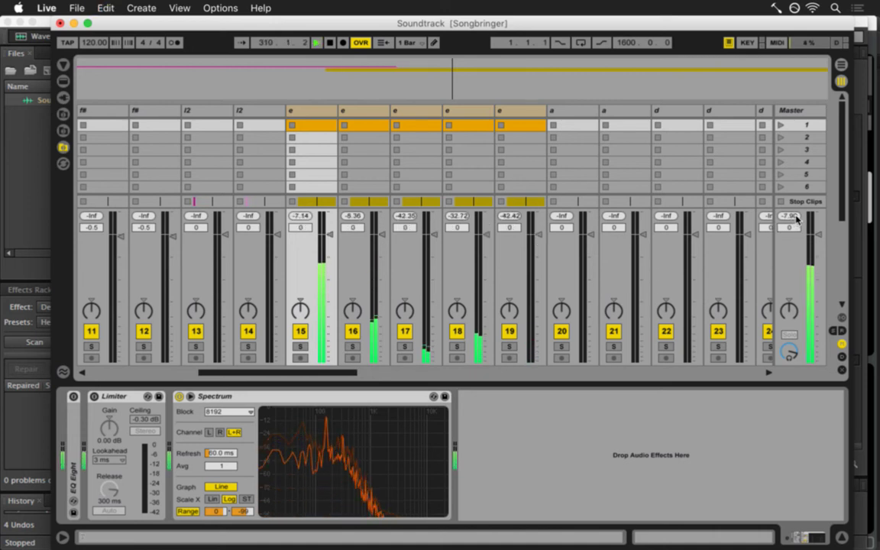
key(space)
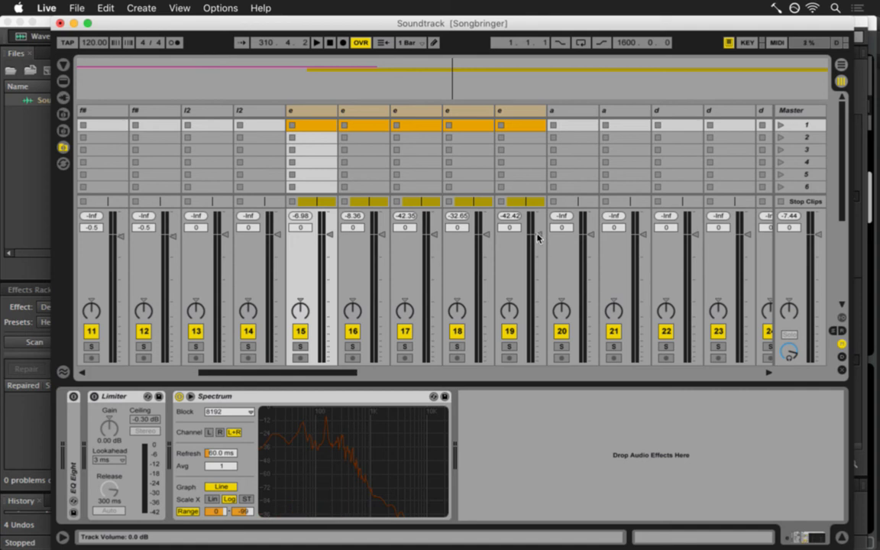
Raise the five e tracks' volume to 5.0 dB during playback from bar 309, and listen to the transition into the L5 clips.
drag(538, 233, 538, 220)
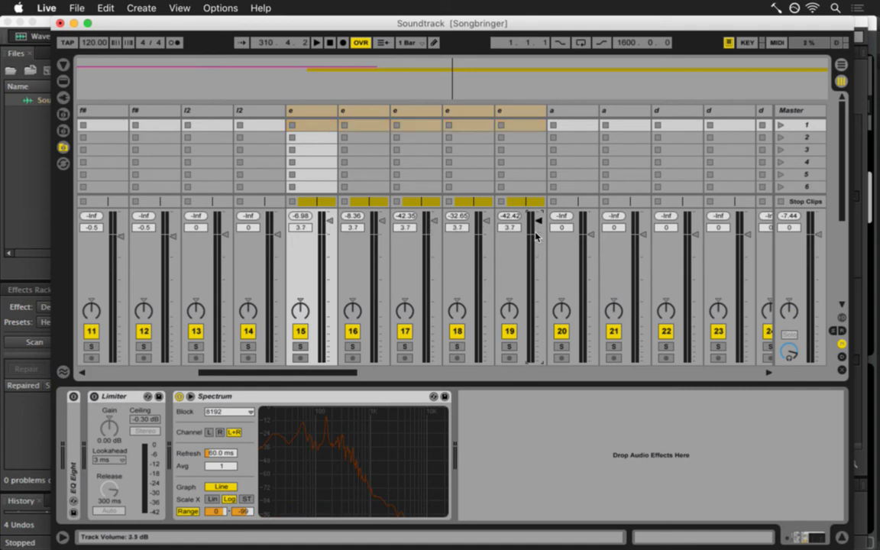
key(space)
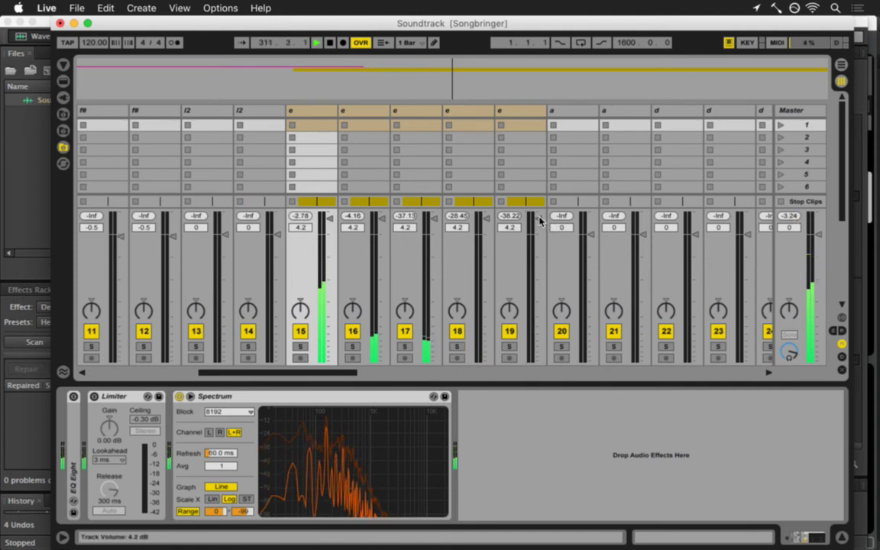
drag(540, 221, 536, 212)
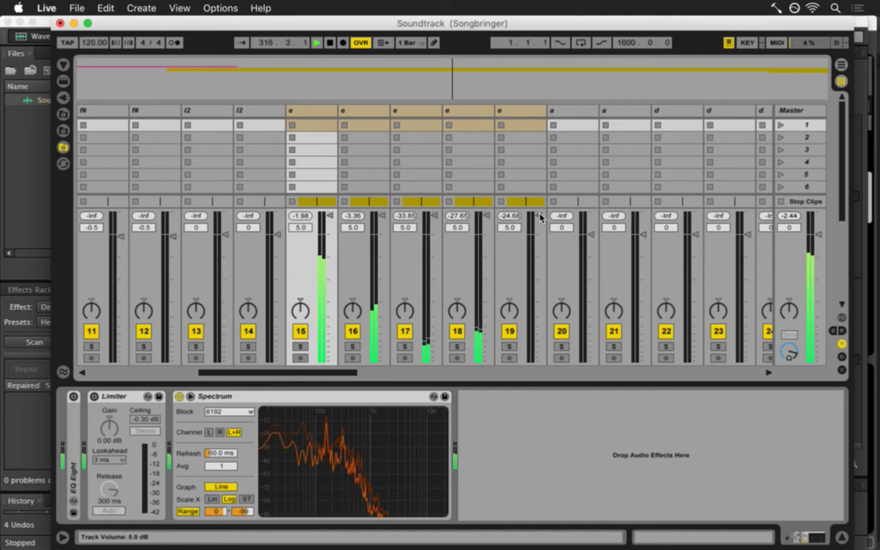
key(Tab)
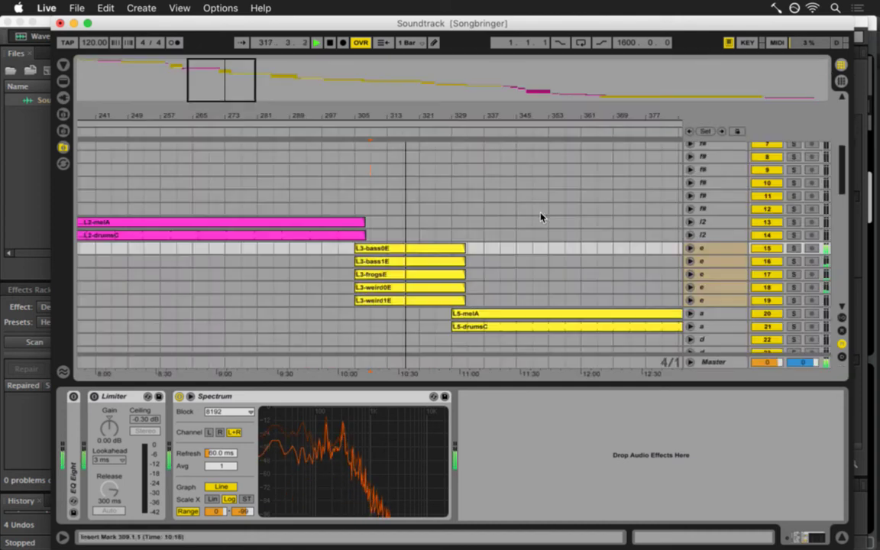
click(456, 140)
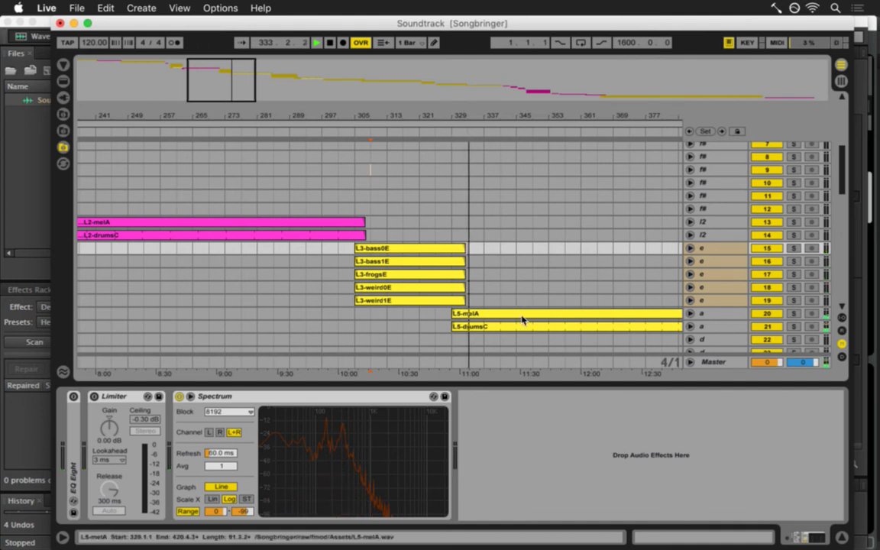
Stop playback, re-warp the L5-drumsC clip at a segment tempo of 120.00 BPM with its envelopes hidden, and loop it.
click(495, 327)
key(space)
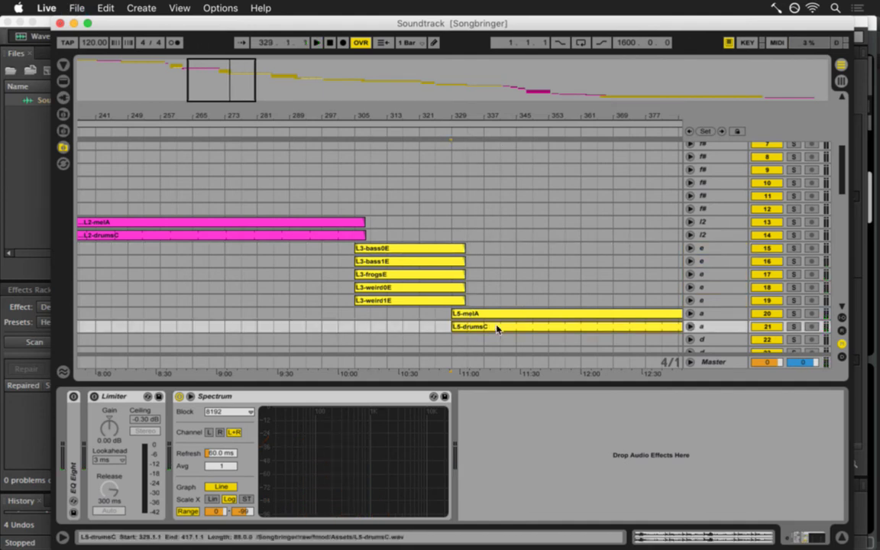
key(shift+Tab)
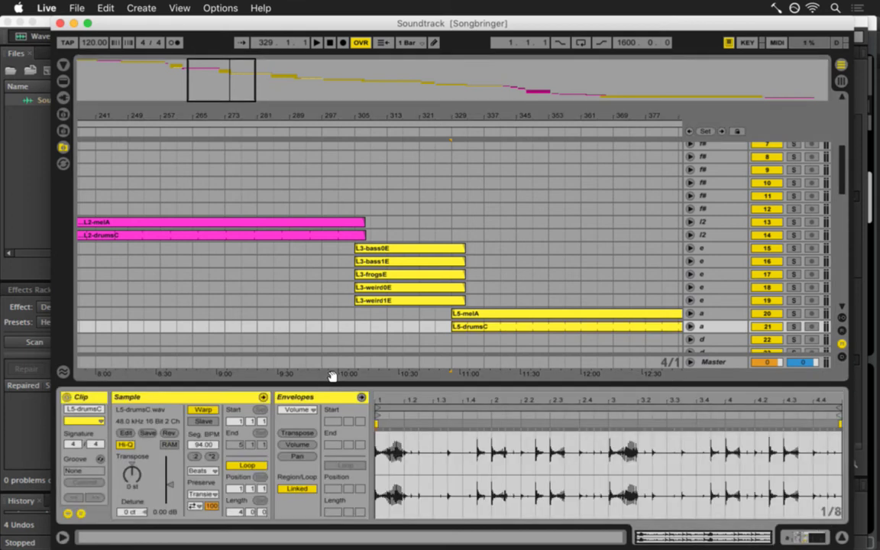
click(204, 411)
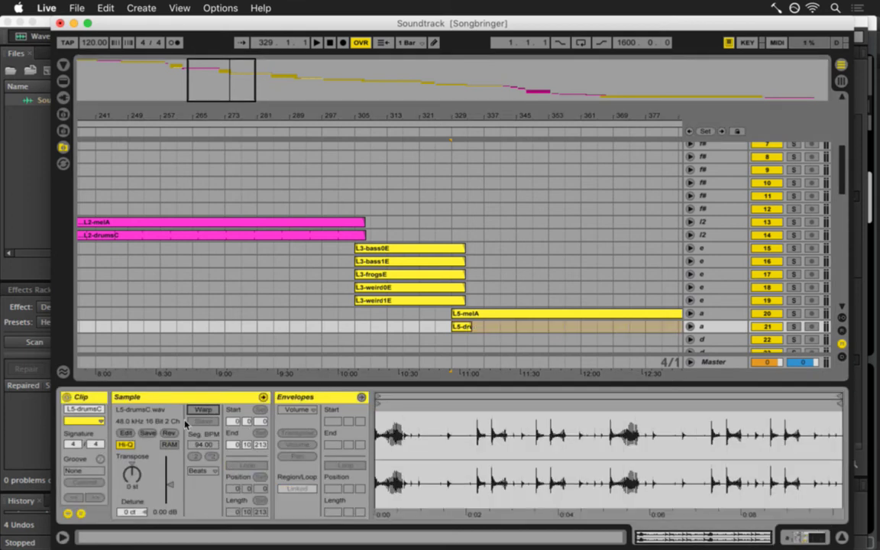
click(81, 514)
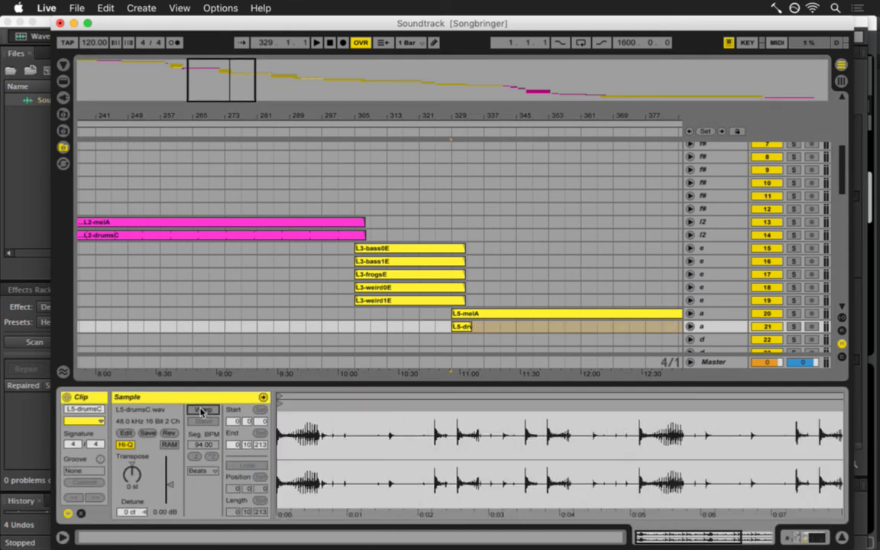
click(202, 410)
click(237, 465)
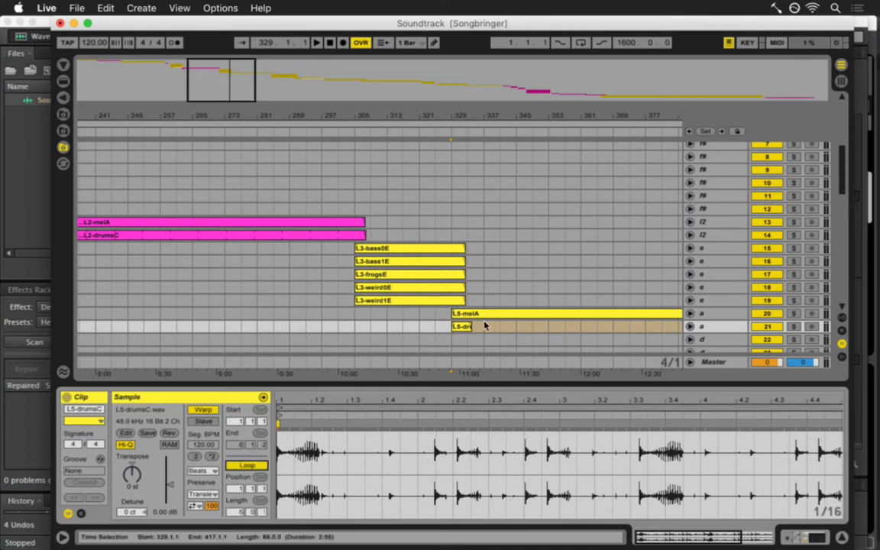
Extend the L5-drumsC clip to bar 421, level with the end of L5-melA.
drag(471, 329, 677, 328)
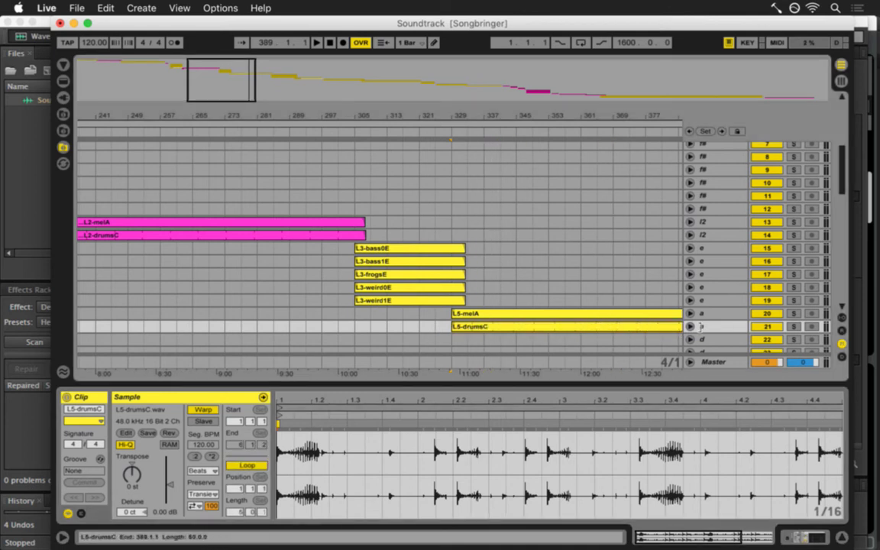
drag(640, 117, 479, 115)
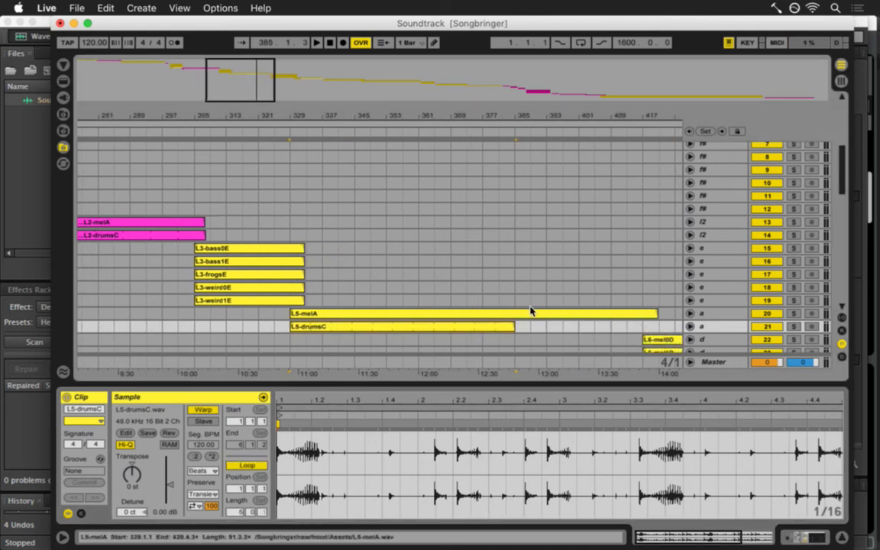
drag(515, 327, 594, 328)
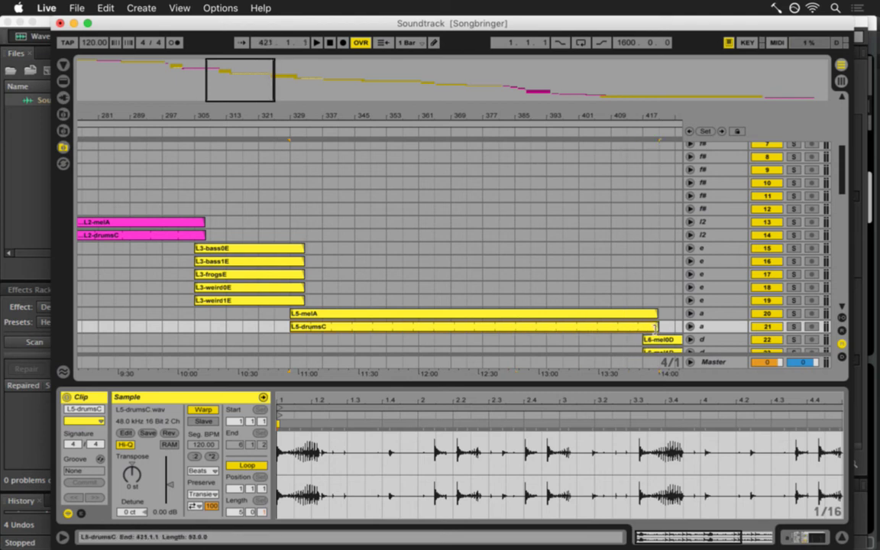
Recolour the L5-melA and L5-drumsC clips magenta and save the set.
shift+click(578, 314)
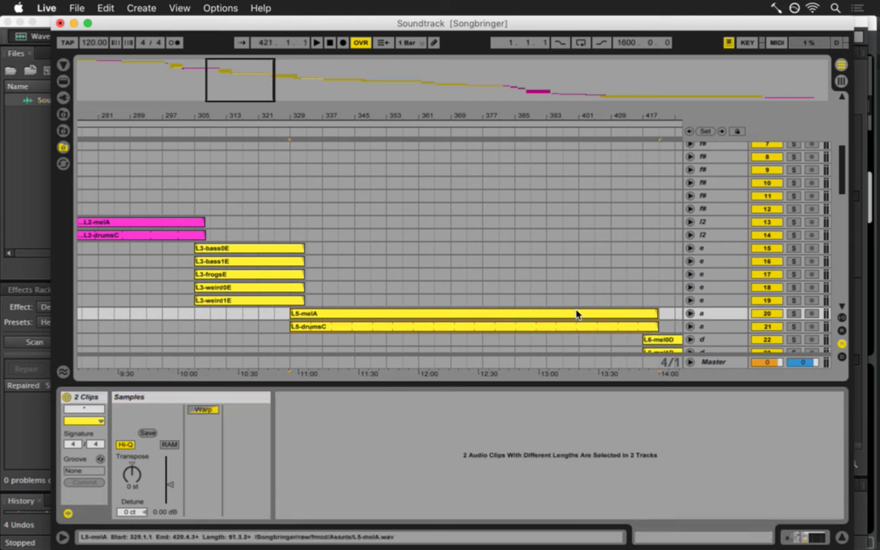
right_click(367, 313)
click(504, 479)
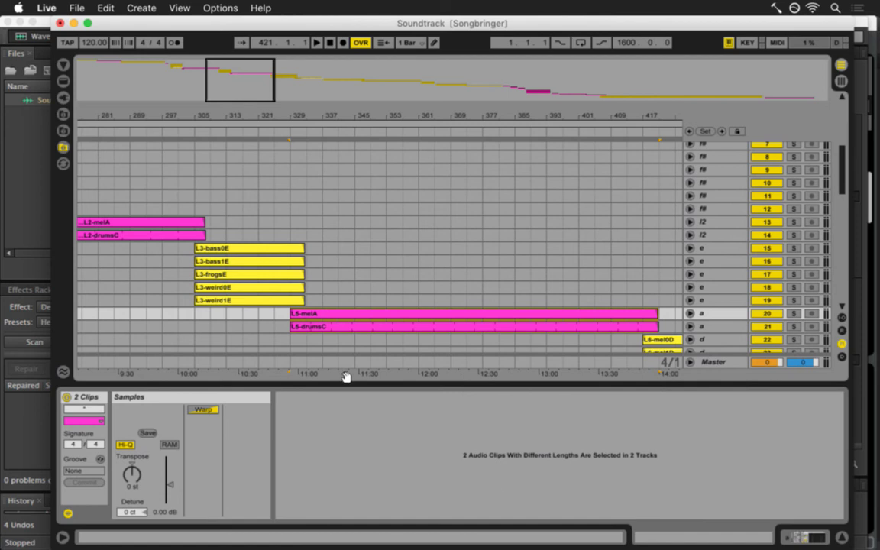
key(super+s)
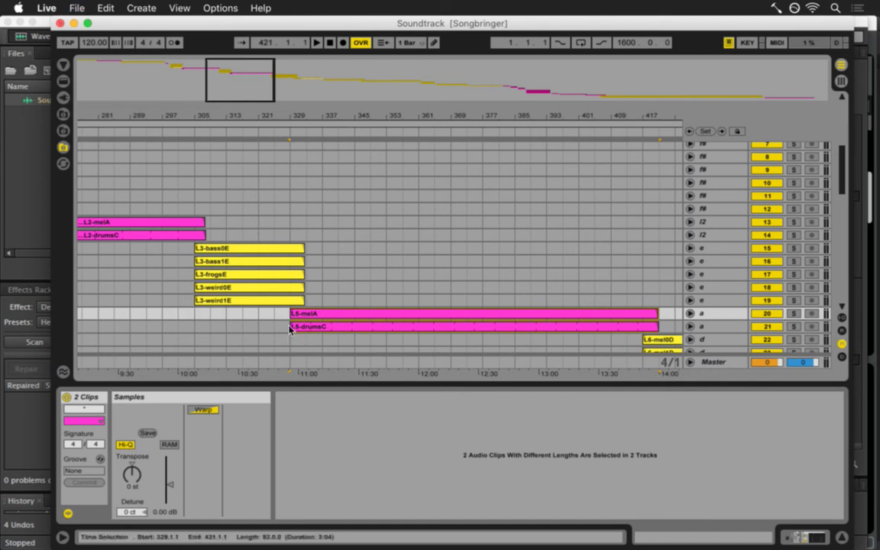
Play from the start of the L5 clips at bar 329 and check the track levels in Session View.
click(289, 328)
key(space)
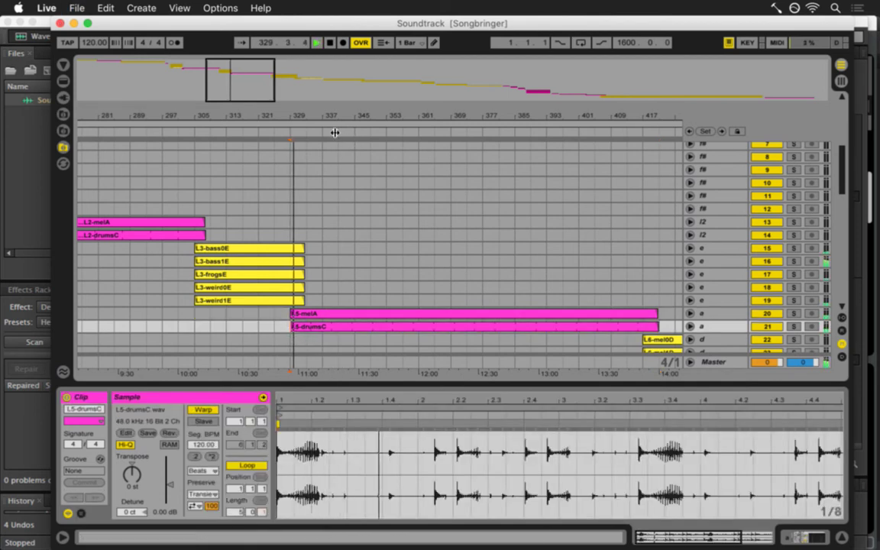
key(Tab)
Switch to Audition and listen to Soundtrack.wav at several points from about 10:28 to 11:03, comparing the levels.
key(super+Tab)
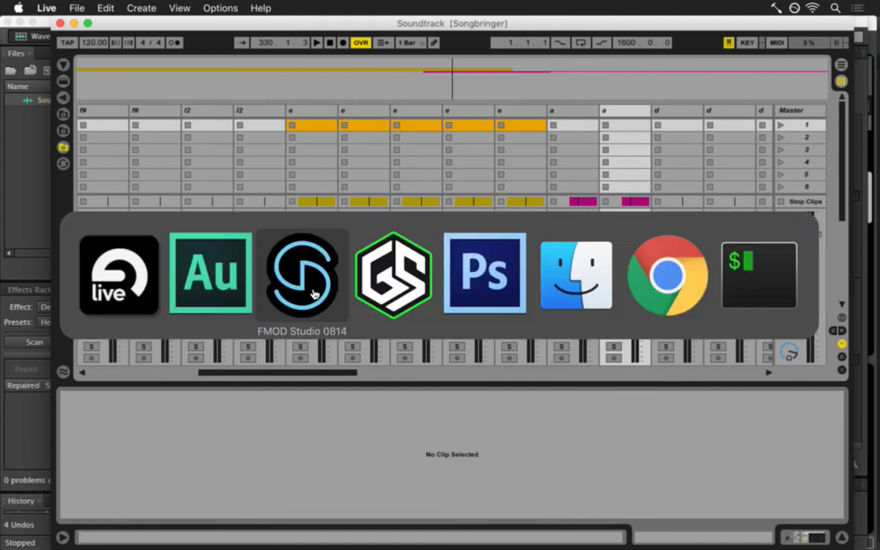
click(222, 271)
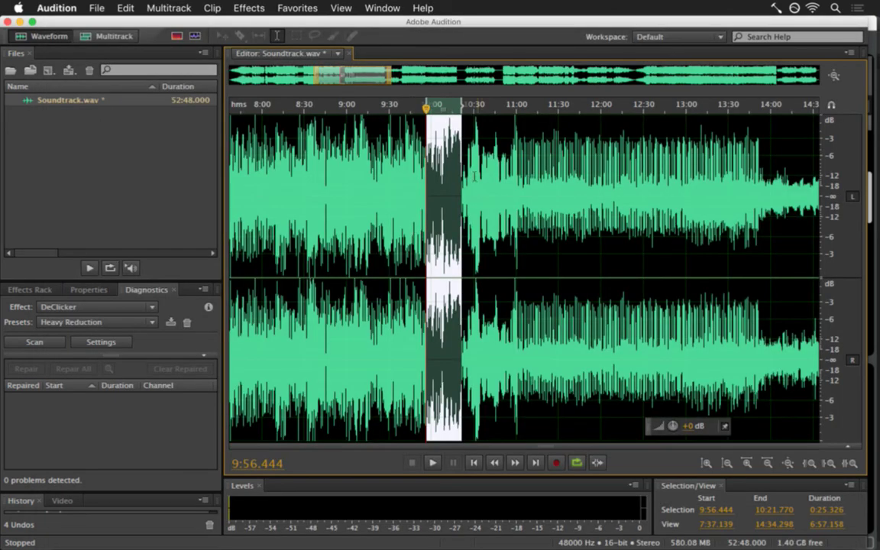
click(473, 177)
key(space)
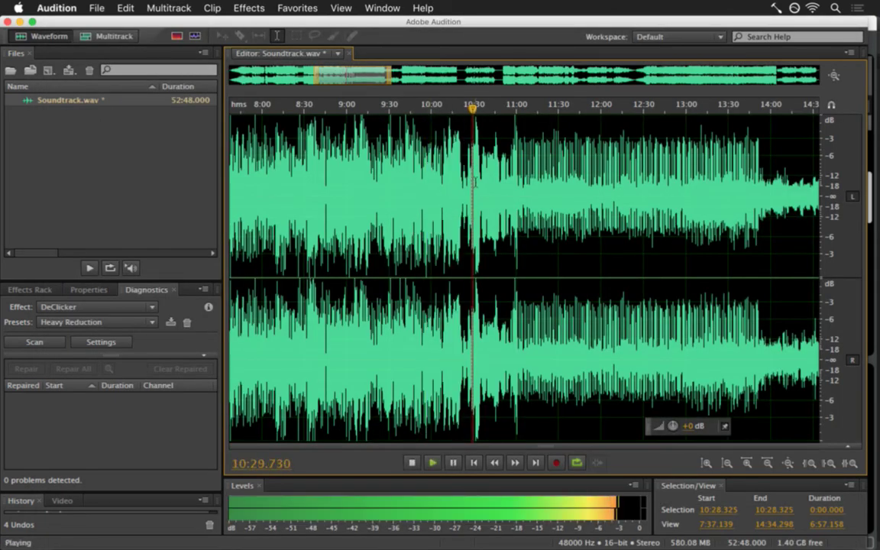
key(space)
click(490, 180)
key(space)
key(space)
click(521, 177)
key(space)
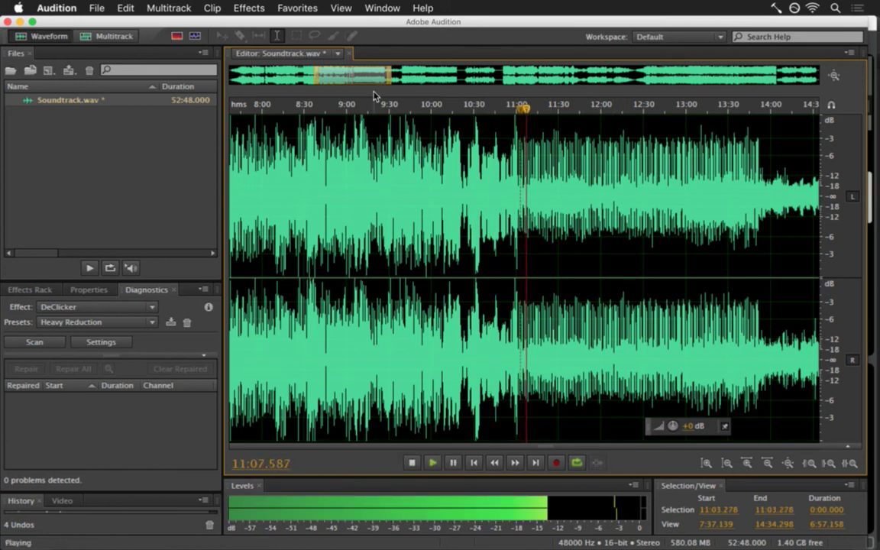
drag(339, 82, 360, 82)
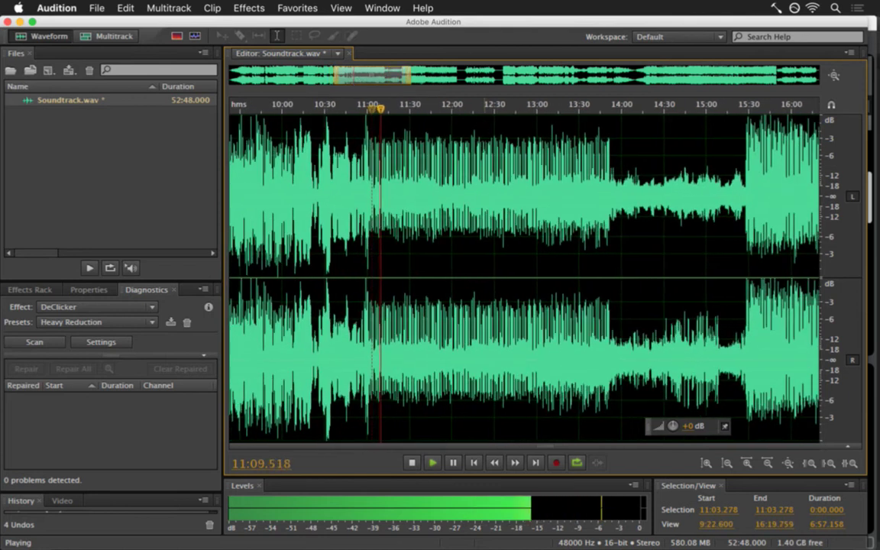
key(space)
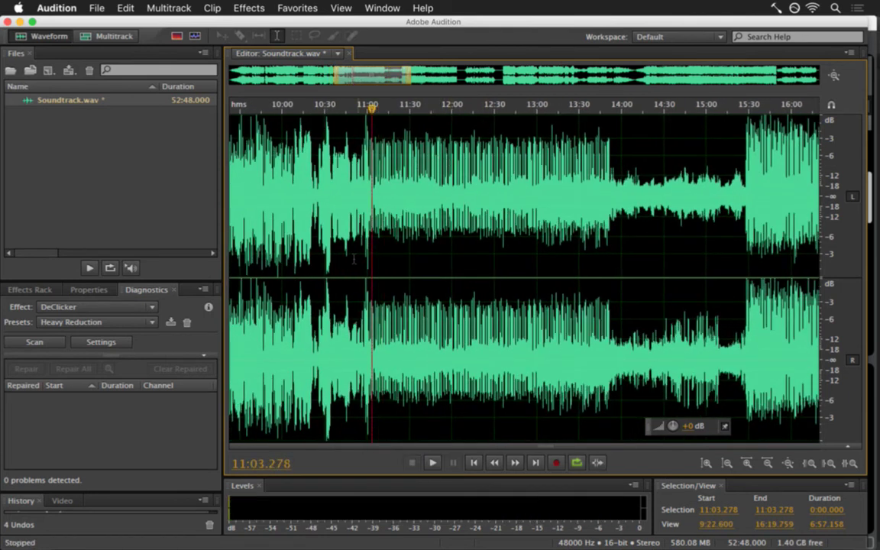
Switch to Live and play the L5 clips from bar 337 with tracks 20 and 21 in view in the Session View mixer.
key(super+Tab)
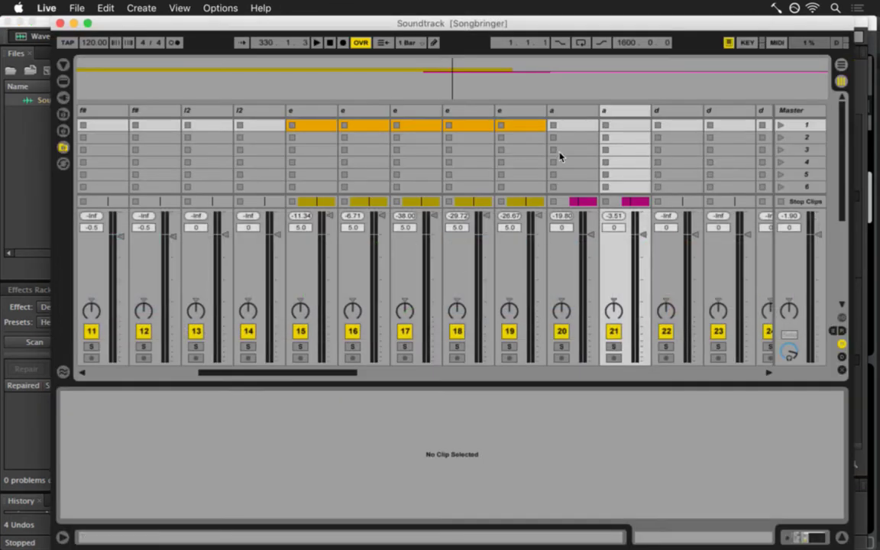
drag(321, 372, 346, 372)
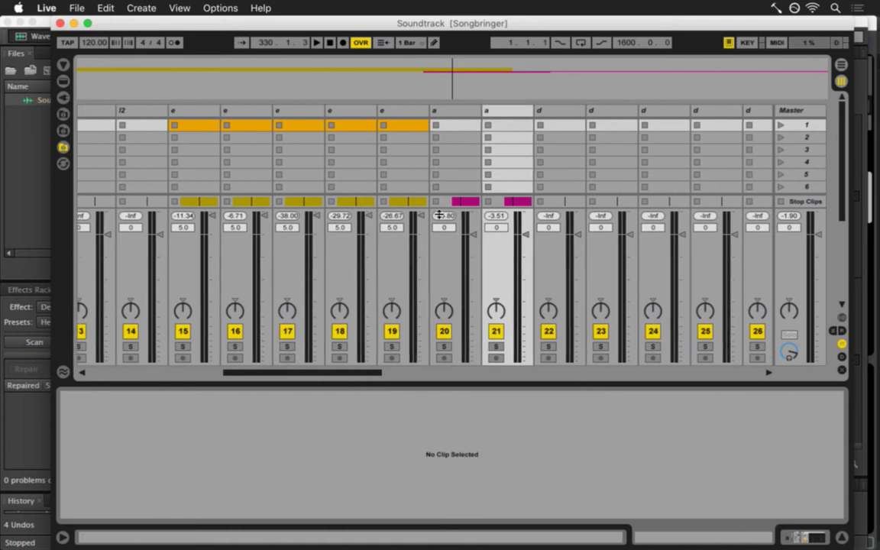
super+click(470, 114)
click(462, 118)
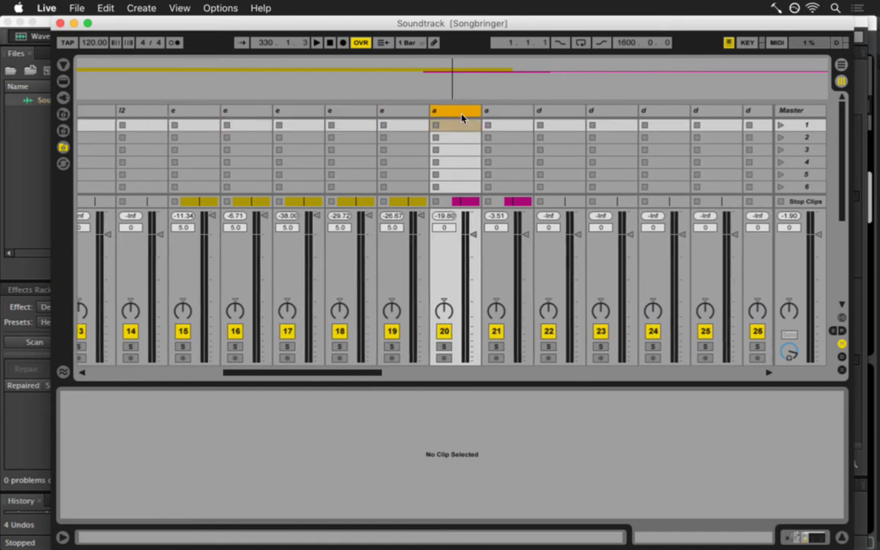
key(Tab)
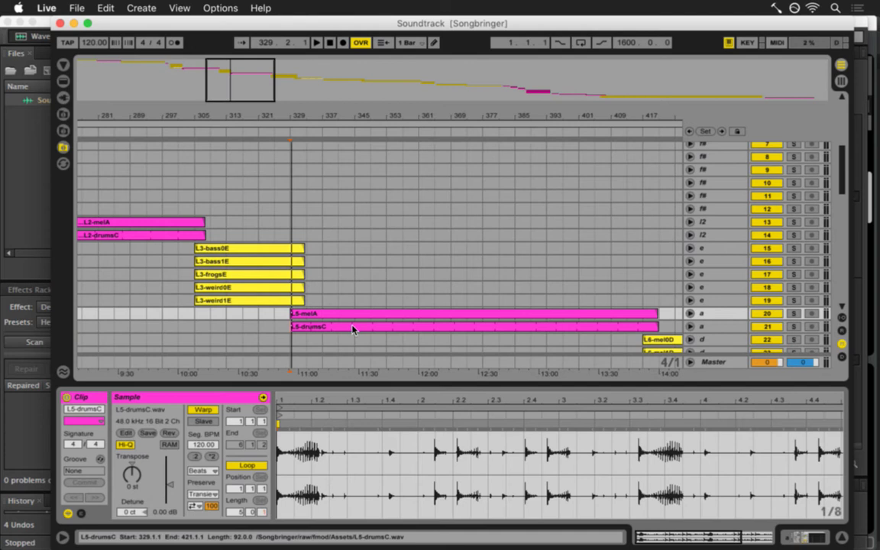
click(323, 169)
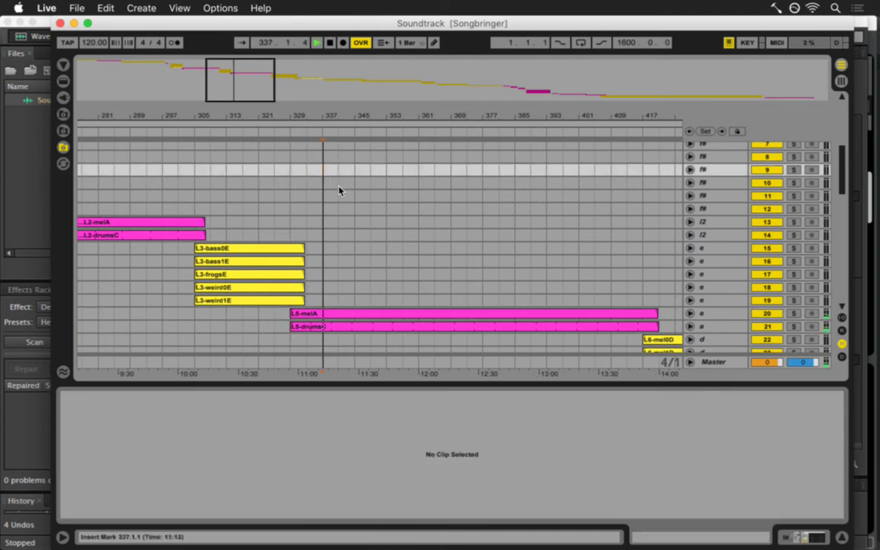
key(space)
click(716, 315)
key(Tab)
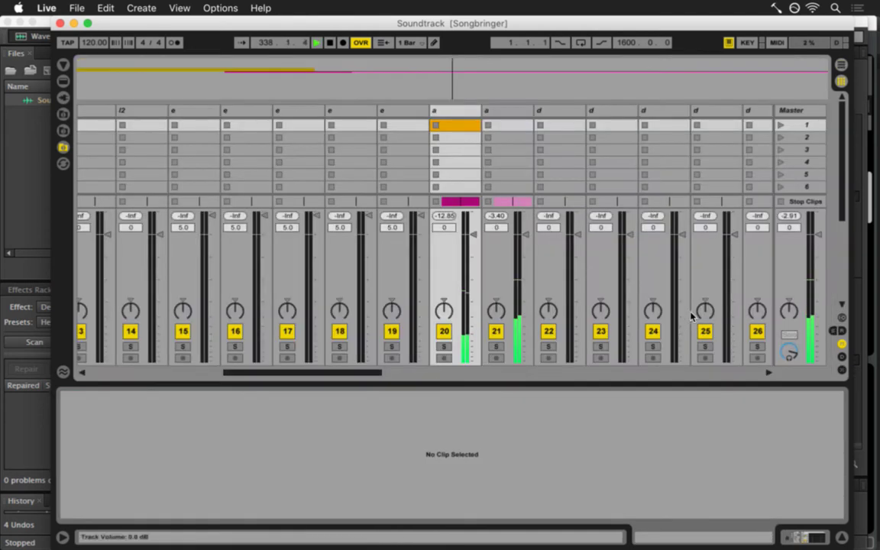
Raise the volume of tracks 20 and 21 together to 2.6 dB and reset the master peak reading.
click(499, 112)
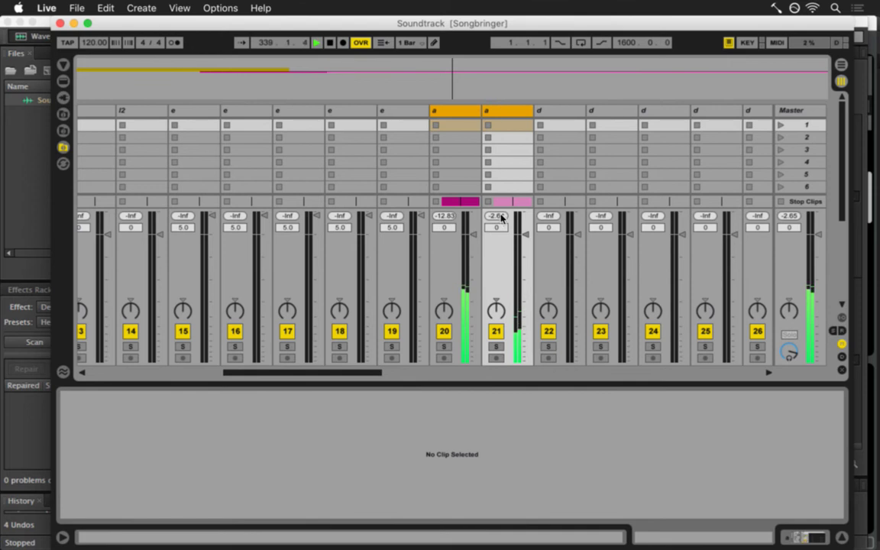
drag(524, 234, 524, 222)
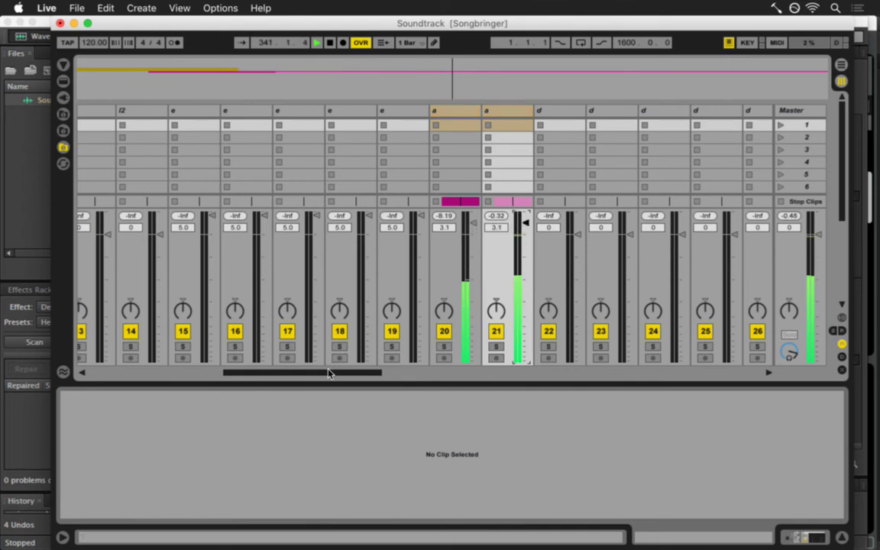
drag(329, 373, 338, 373)
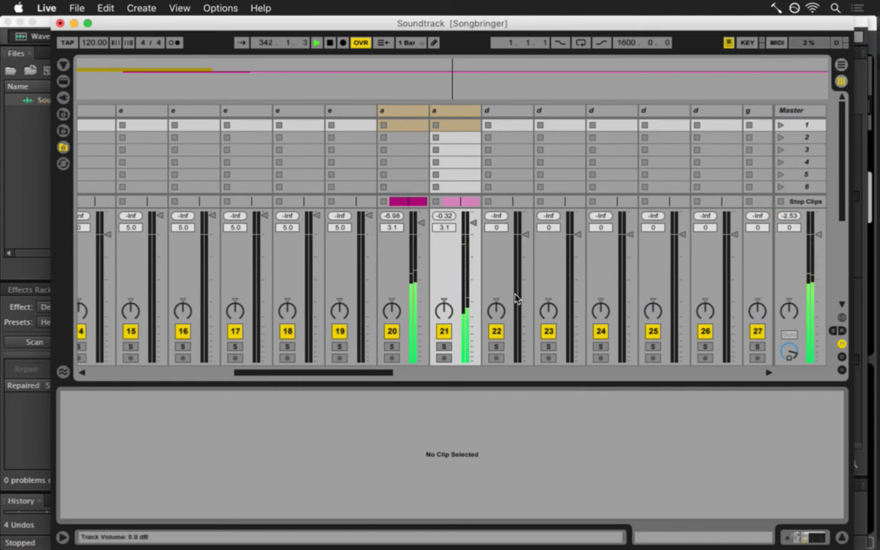
drag(474, 223, 475, 225)
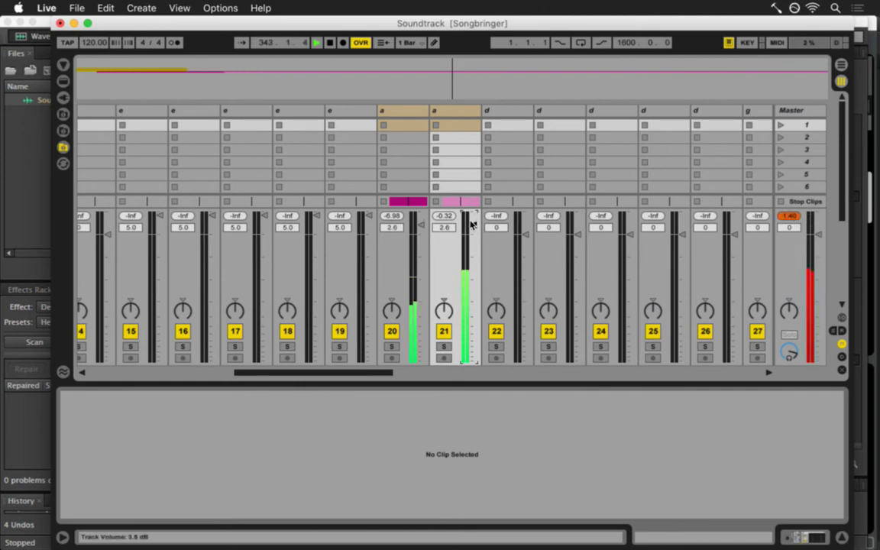
click(788, 217)
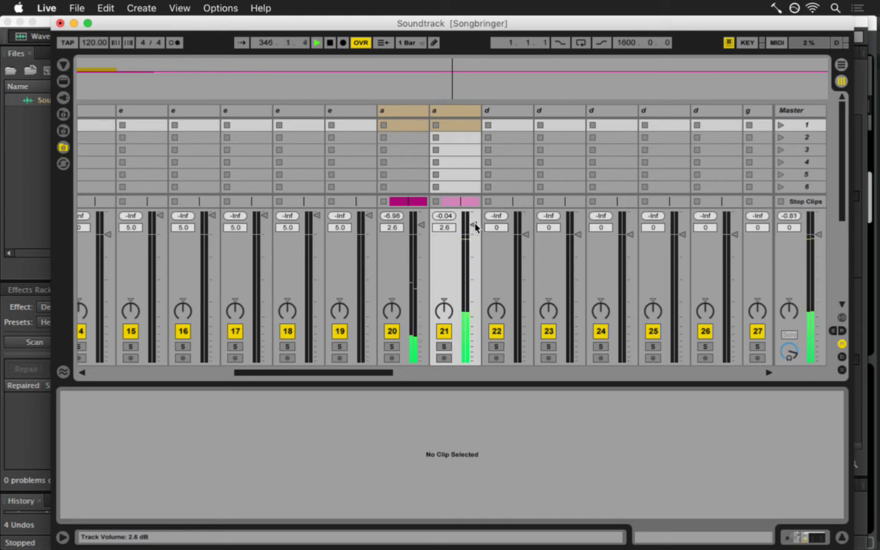
Solo tracks 20 and 21 together for a short playback check from bar 337, and clear both solos.
click(444, 347)
key(space)
click(392, 346)
click(443, 347)
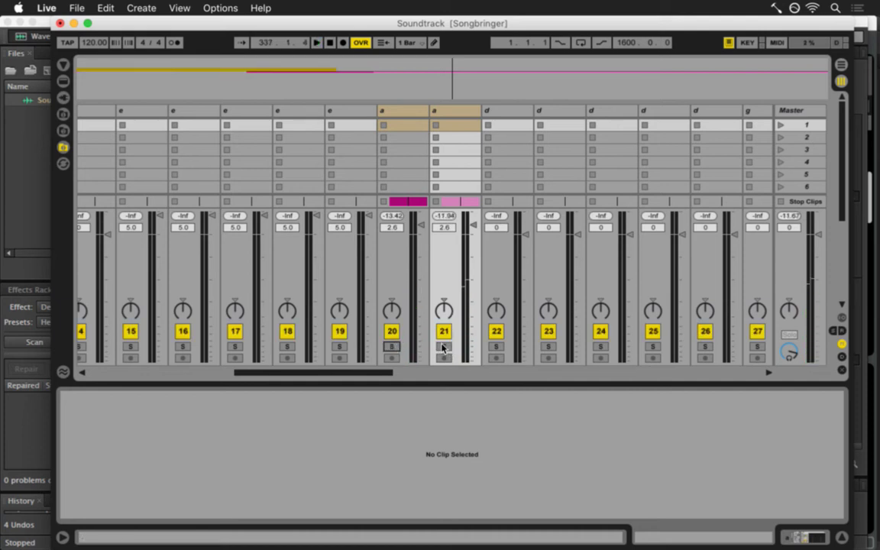
key(space)
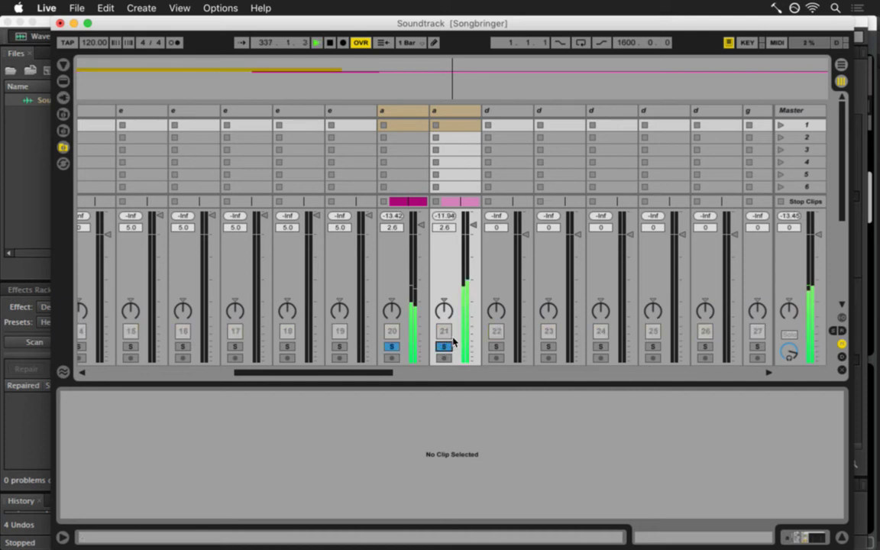
key(space)
click(392, 350)
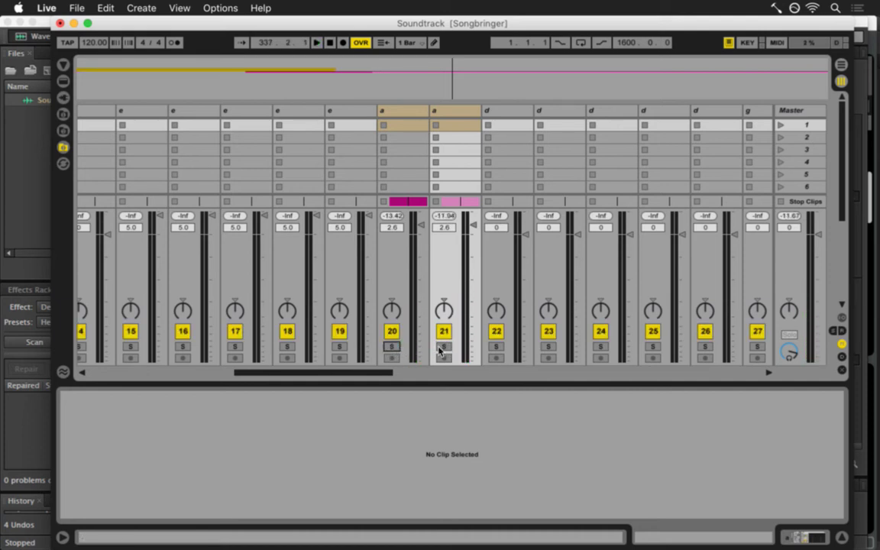
click(440, 349)
click(394, 348)
Select and solo only track 21, and play from bar 337 to check its peak level.
click(459, 116)
click(448, 110)
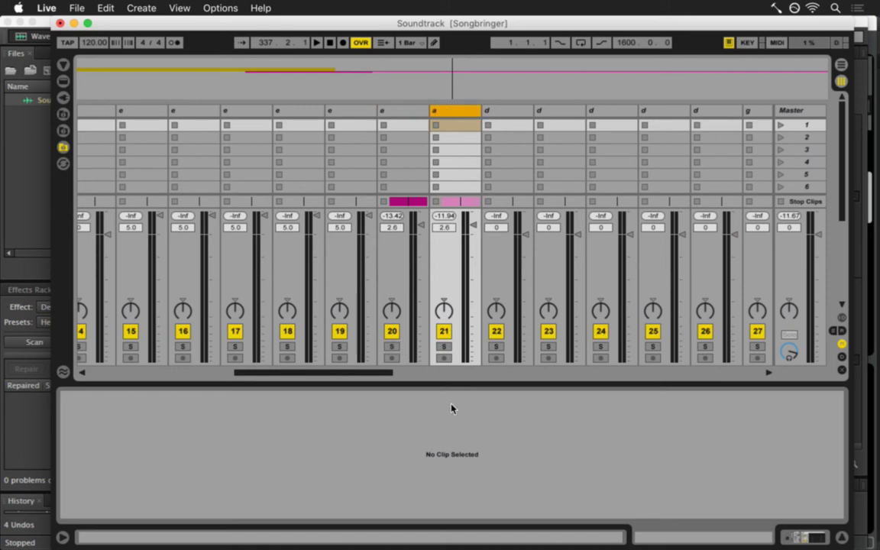
click(446, 346)
click(444, 347)
key(space)
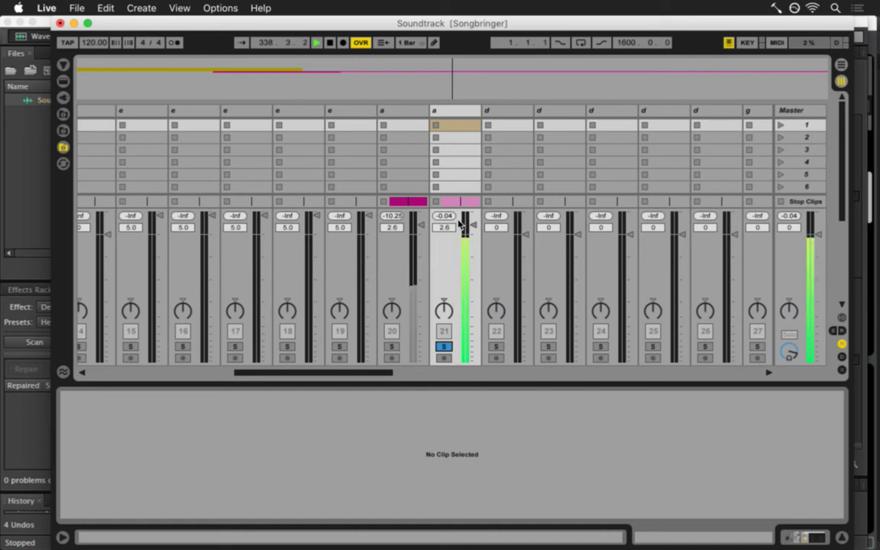
click(445, 110)
key(space)
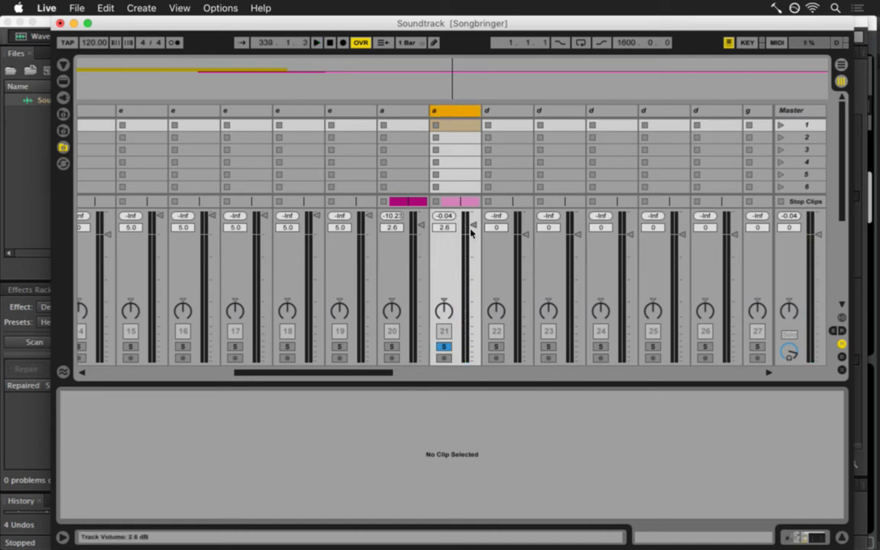
Turn on the Limiter on track 21 with a gain of 2.30 dB and test it in playback.
key(shift+Tab)
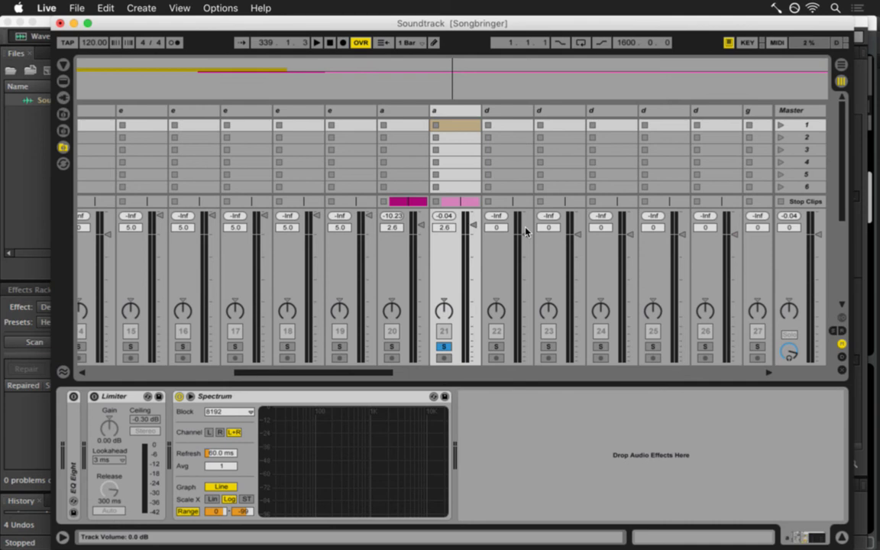
click(94, 396)
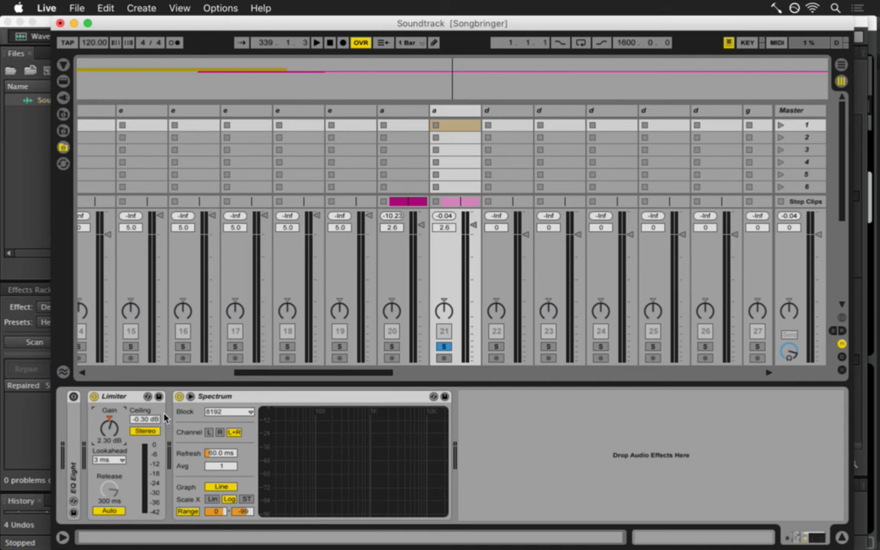
key(space)
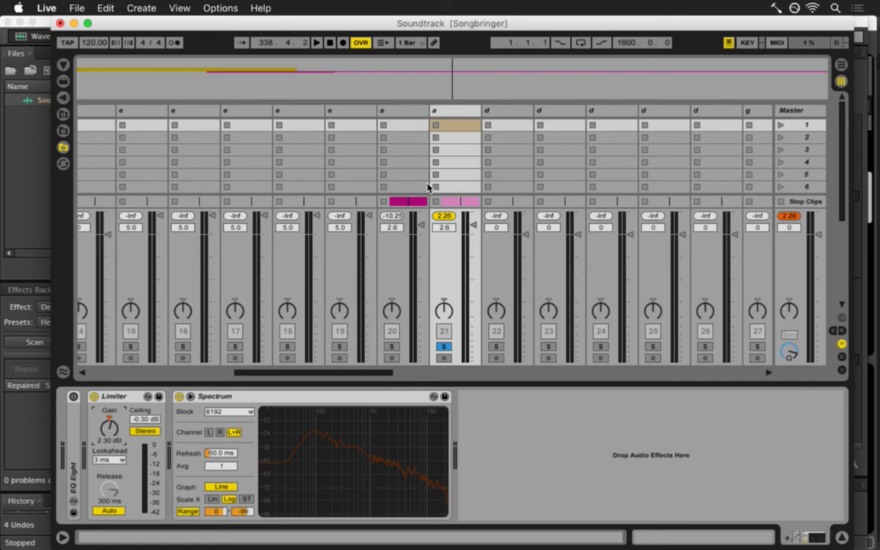
Reset track 21's volume to 0 dB and lower its Limiter ceiling to -0.56 dB during playback.
click(447, 228)
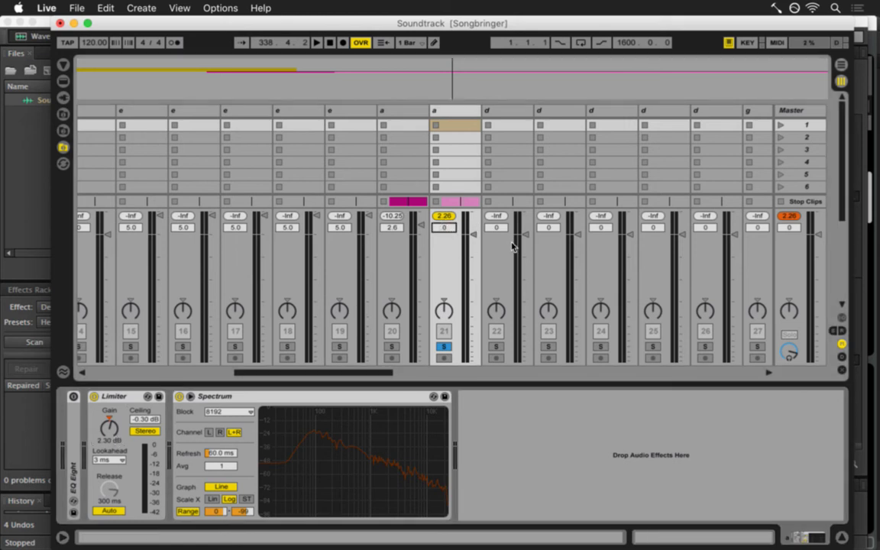
key(space)
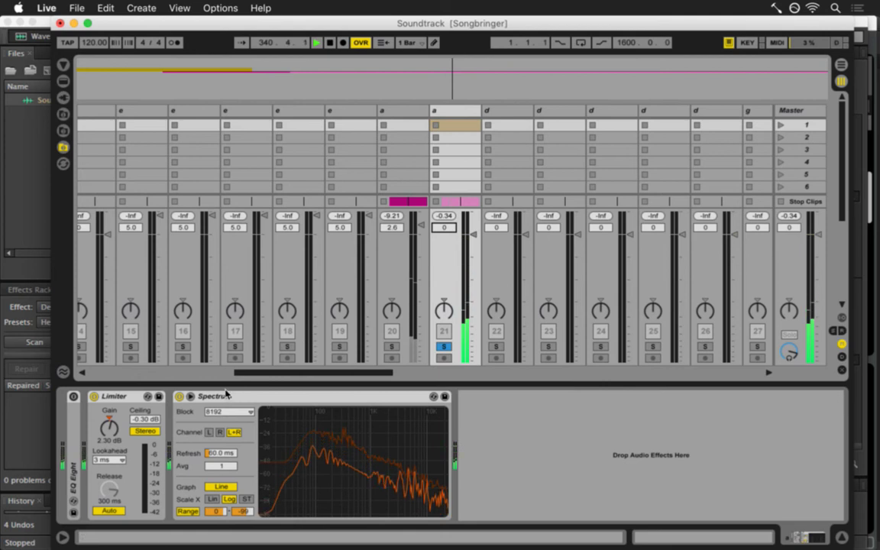
drag(145, 418, 145, 419)
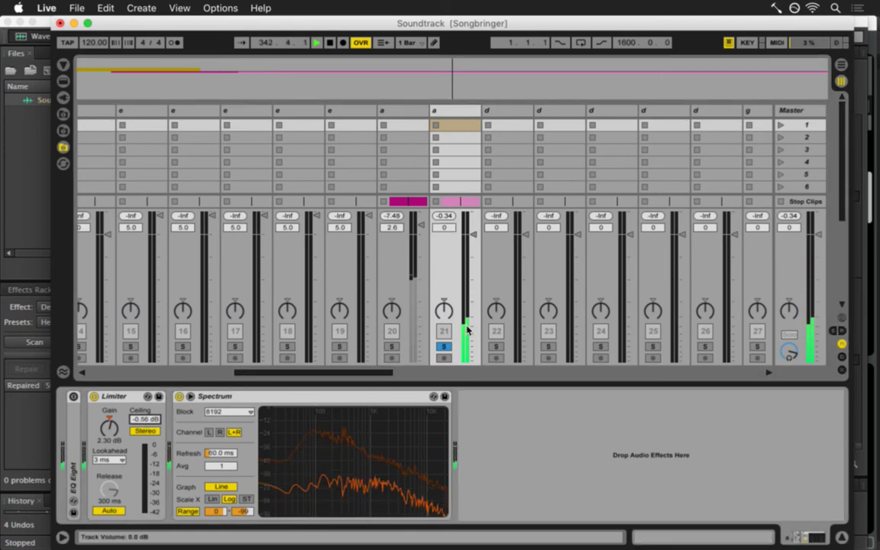
Unsolo track 21 and reset the master peak reading to check the level of the full mix.
click(443, 346)
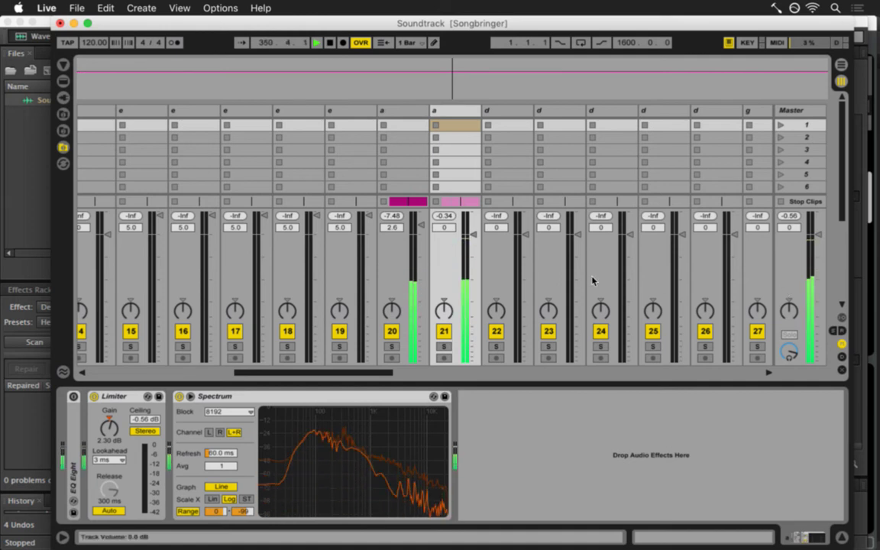
key(Tab)
key(Tab)
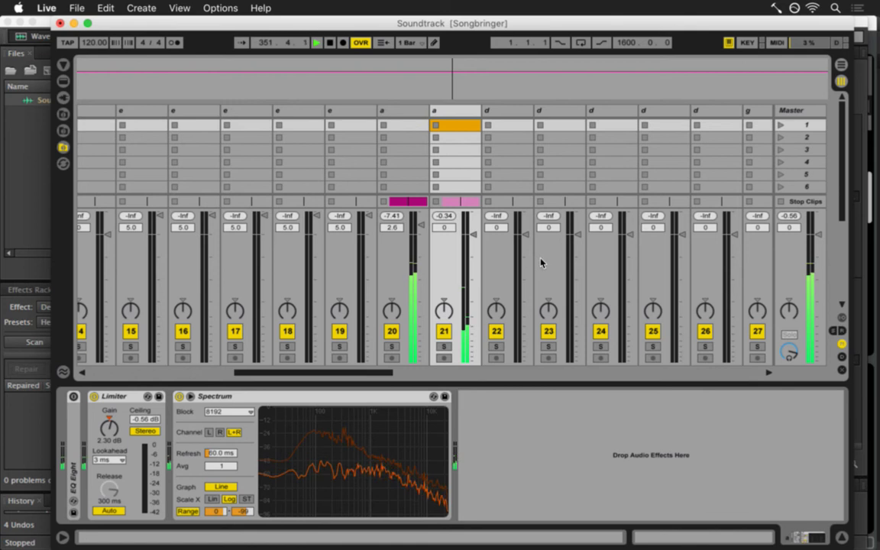
click(790, 217)
click(795, 217)
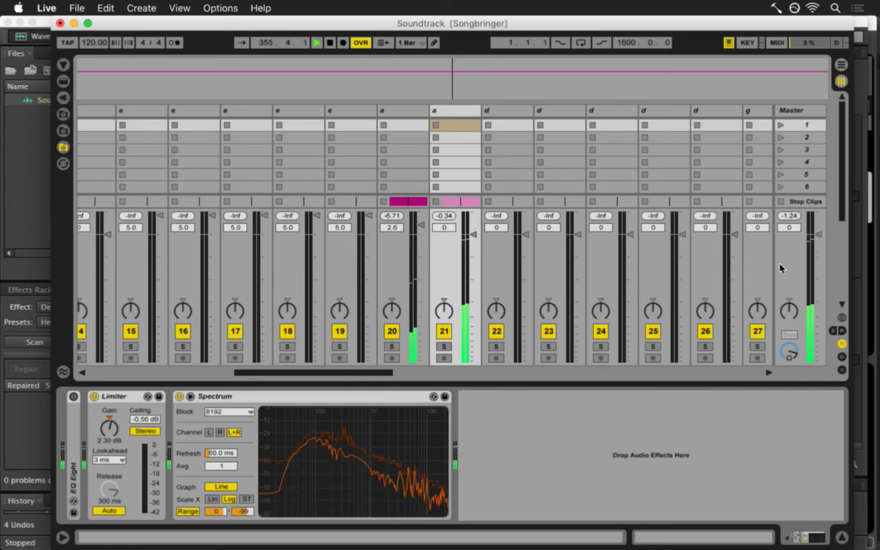
Unfold and enlarge the L5-melA track in the Arrangement View, and play from bar 393 in its louder section.
key(Tab)
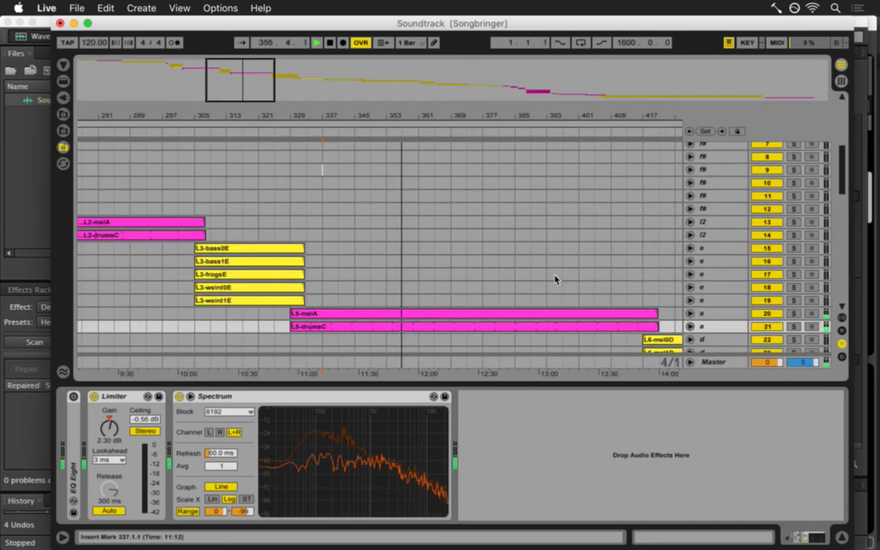
click(690, 314)
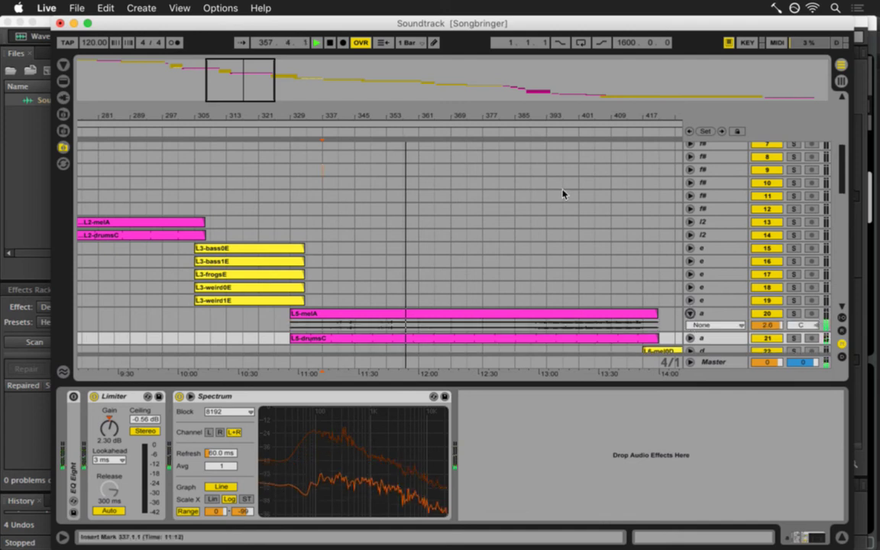
drag(703, 333, 708, 361)
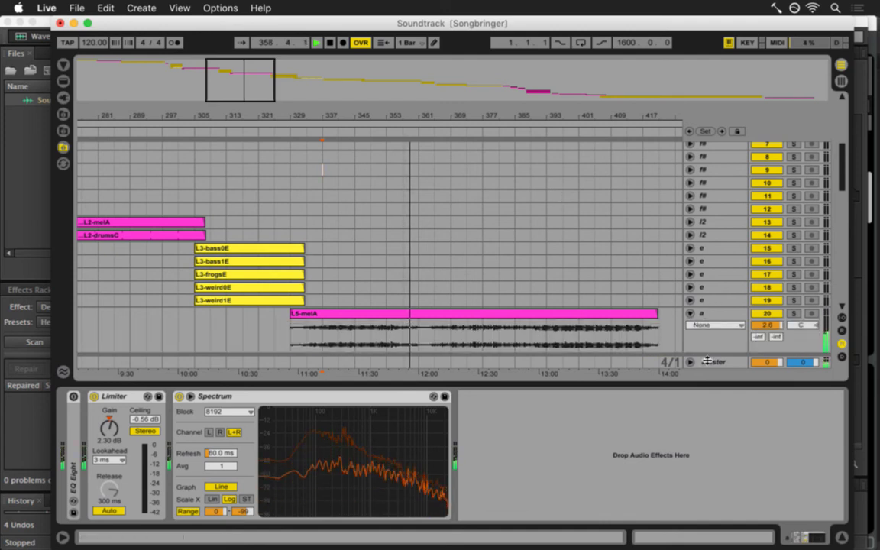
drag(485, 115, 421, 178)
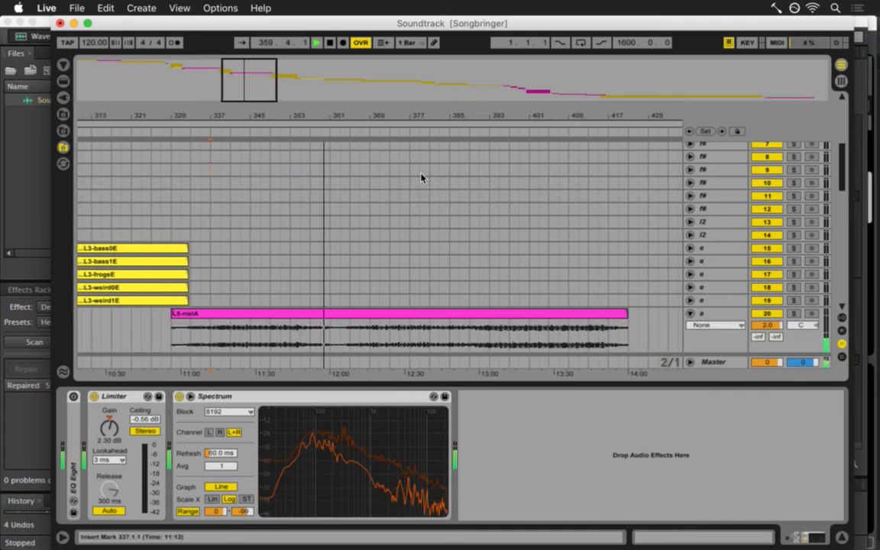
click(490, 330)
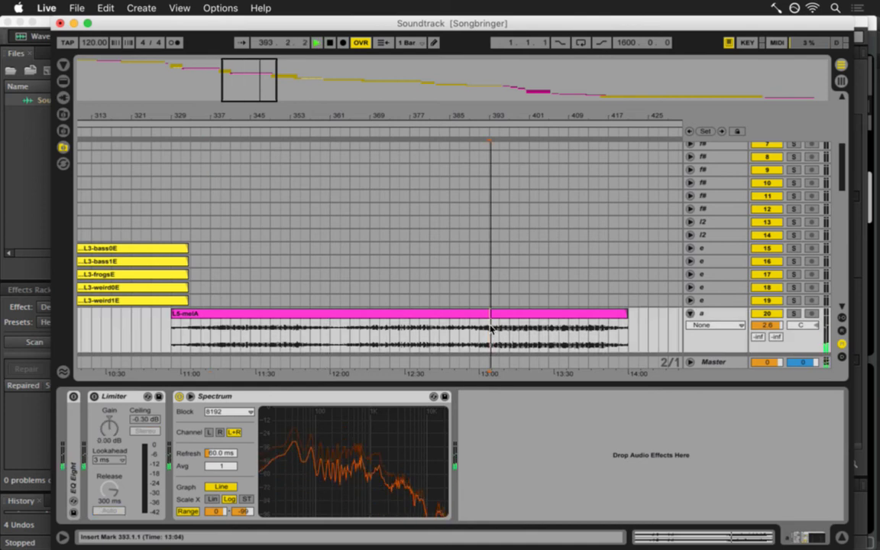
Check the master and track 21 peaks from bar 393 in Session View, soloing track 21 briefly, and leave it selected with playback stopped.
key(Tab)
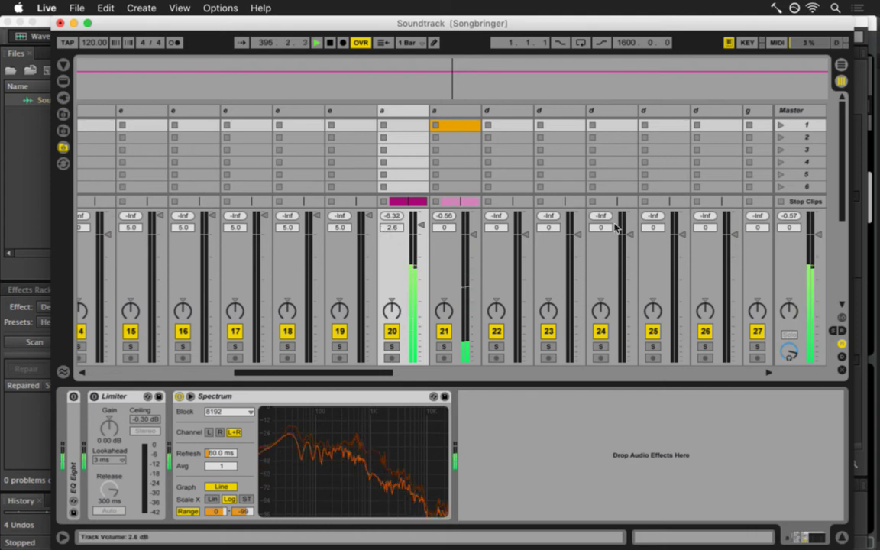
click(788, 216)
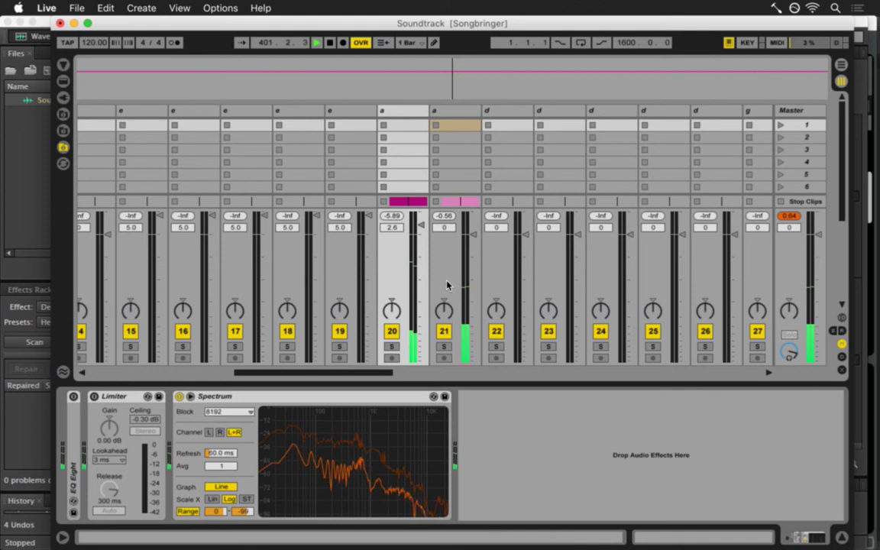
click(443, 346)
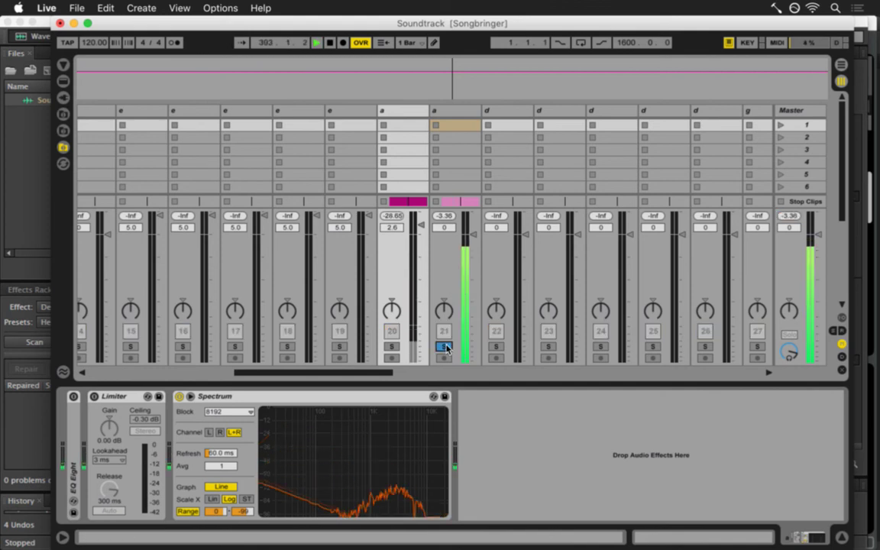
key(space)
click(444, 347)
click(451, 253)
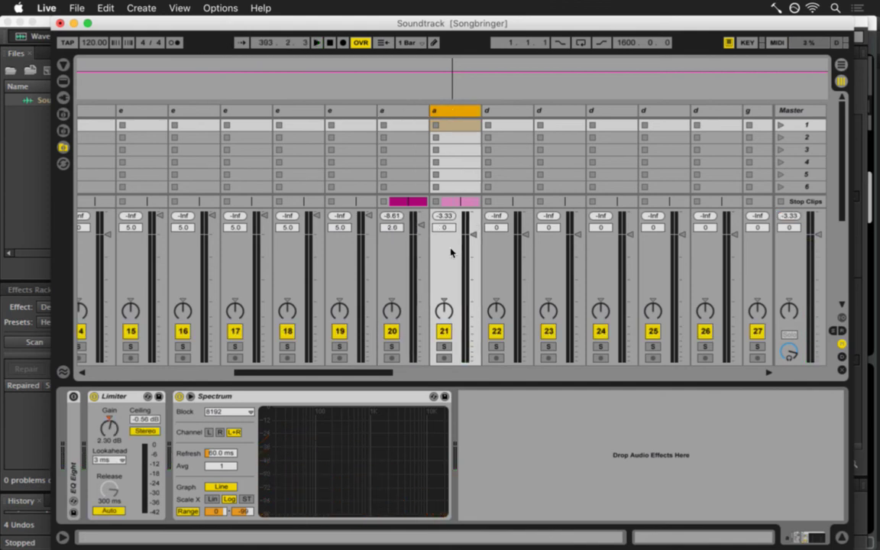
Try a Limiter ceiling of -1.12 dB on track 21 and play the mix from bar 393.
drag(144, 419, 144, 422)
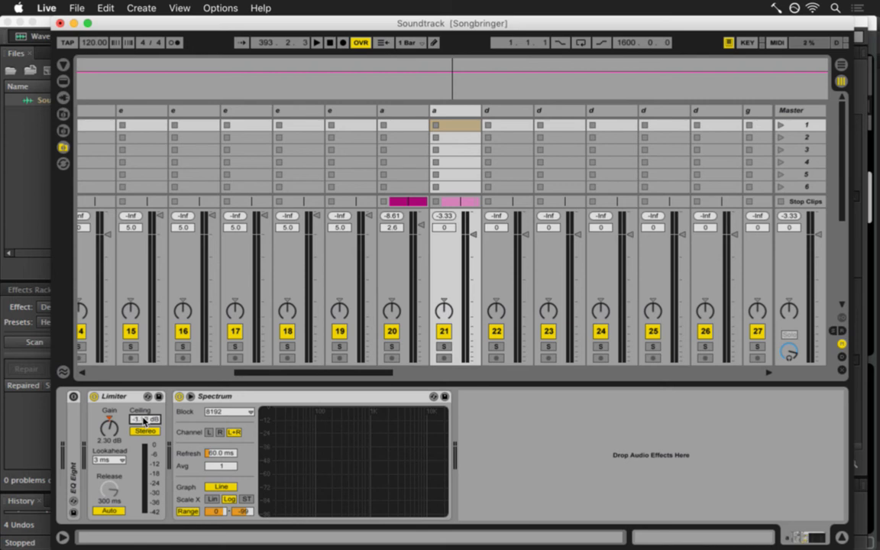
key(Tab)
key(Tab)
key(space)
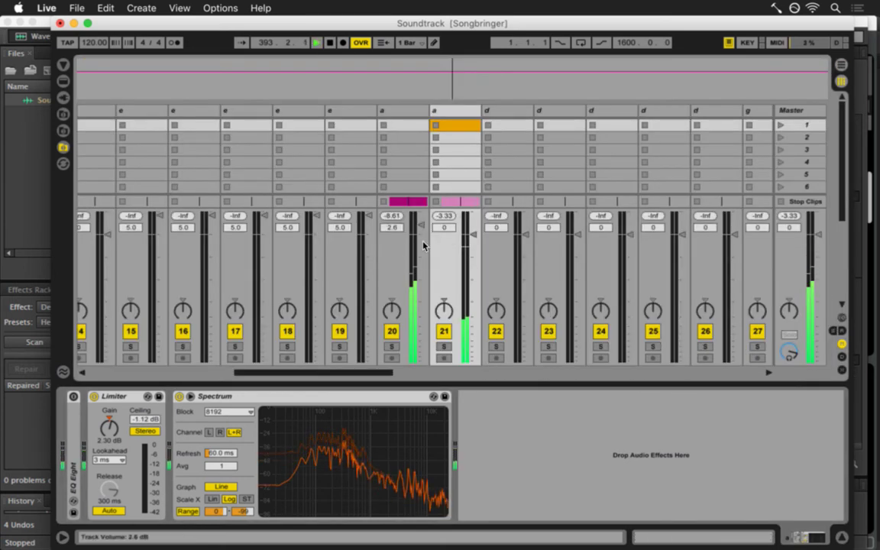
Set track 21's Limiter ceiling to -0.80 dB during playback and reset the master peak reading to recheck the mix.
click(145, 421)
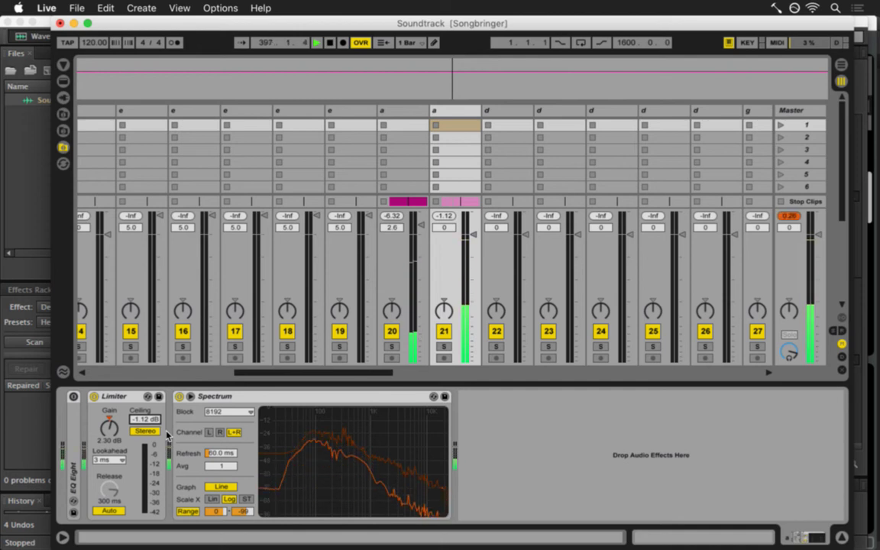
text(-0.8)
key(Return)
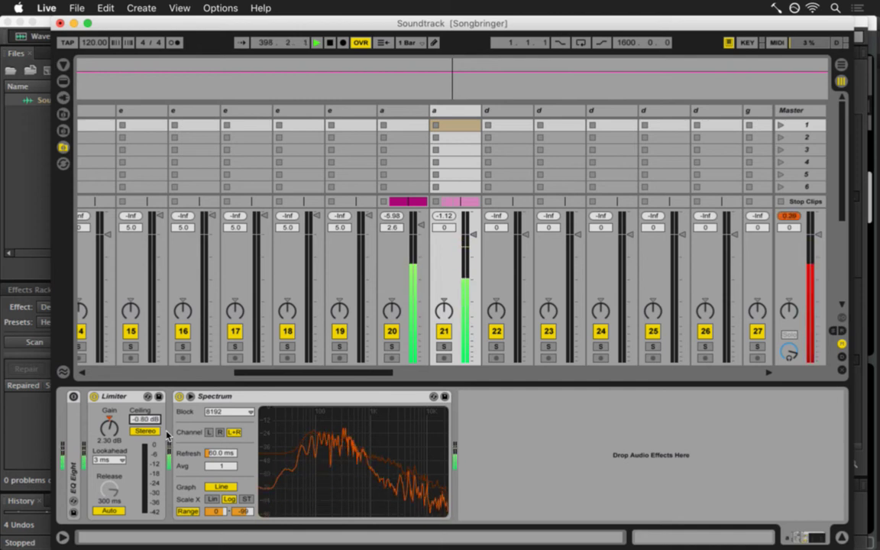
click(793, 216)
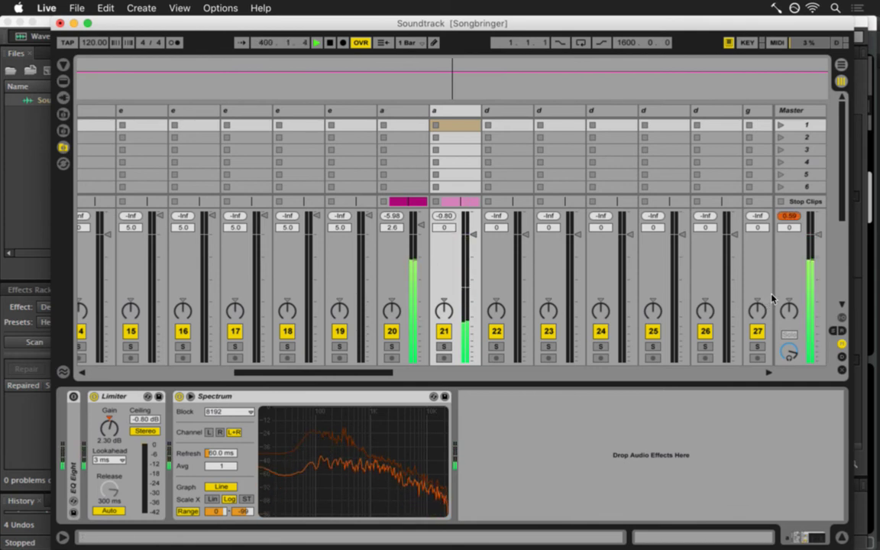
click(789, 217)
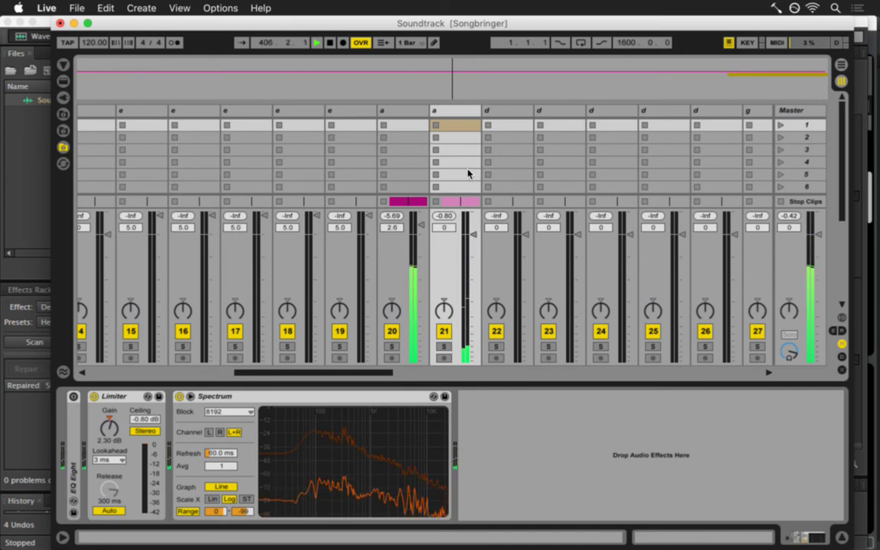
Return to the Arrangement View with playback stopped, show a wider range of bars, and save the set.
key(Tab)
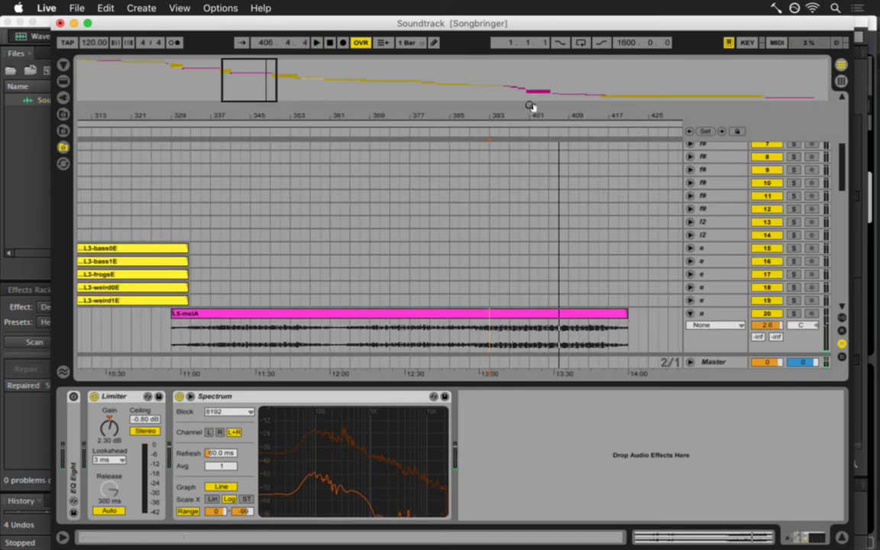
drag(530, 106, 485, 111)
key(super+s)
Switch to Audition and play Soundtrack.wav from about 15:00 in the quiet section and from about 15:27 where the loud section starts.
key(super+Tab)
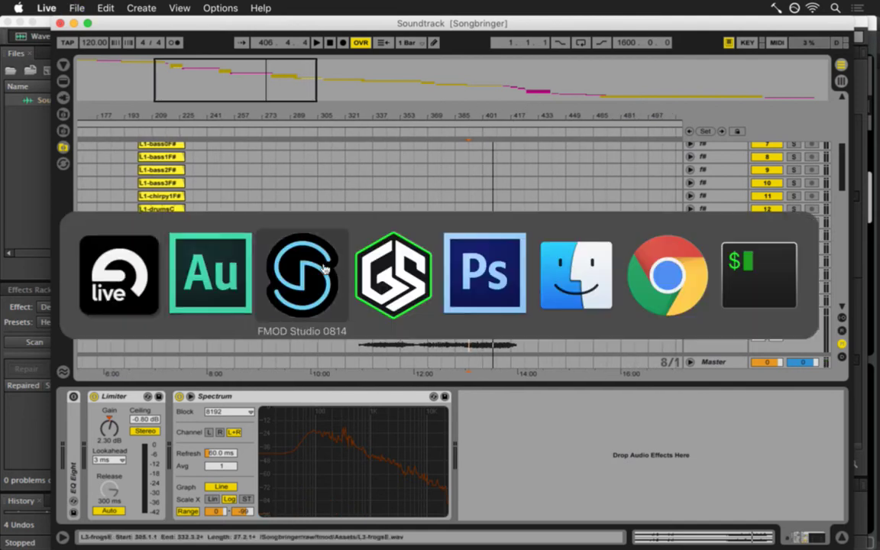
click(216, 277)
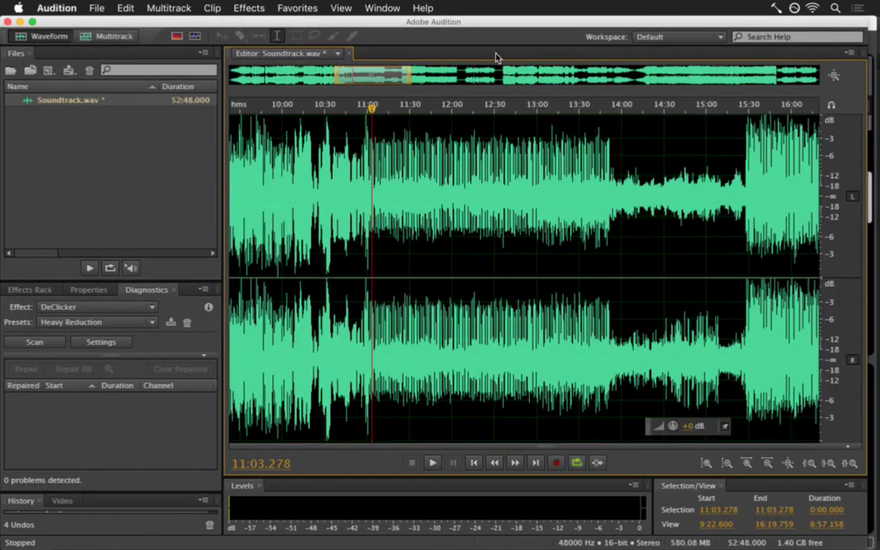
drag(364, 81, 400, 81)
click(436, 196)
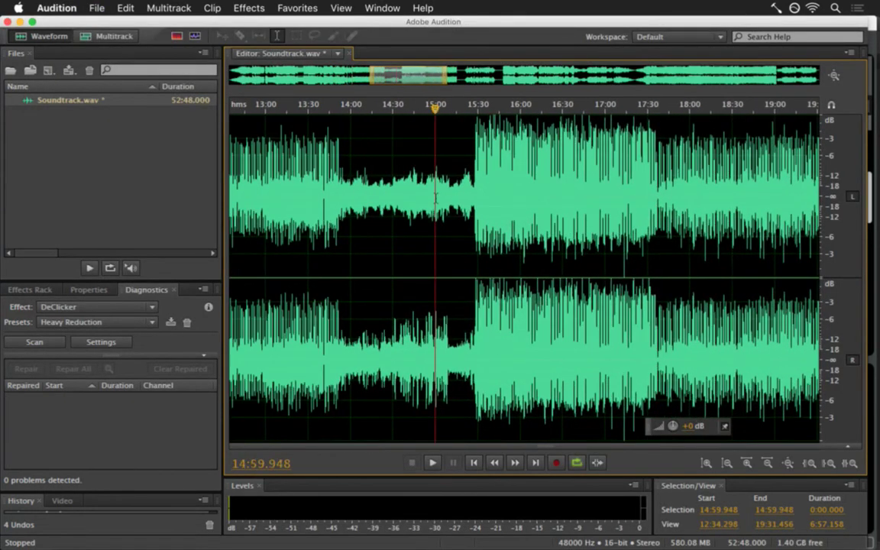
key(space)
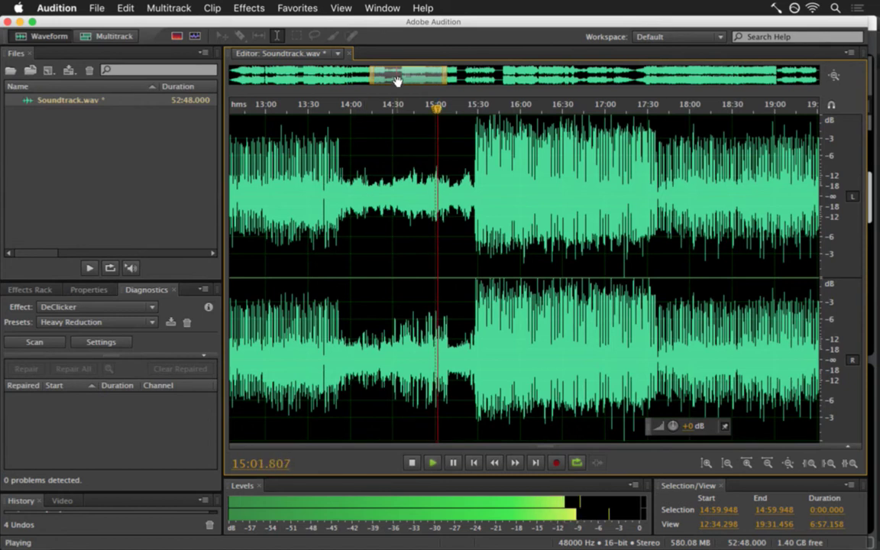
click(475, 176)
key(space)
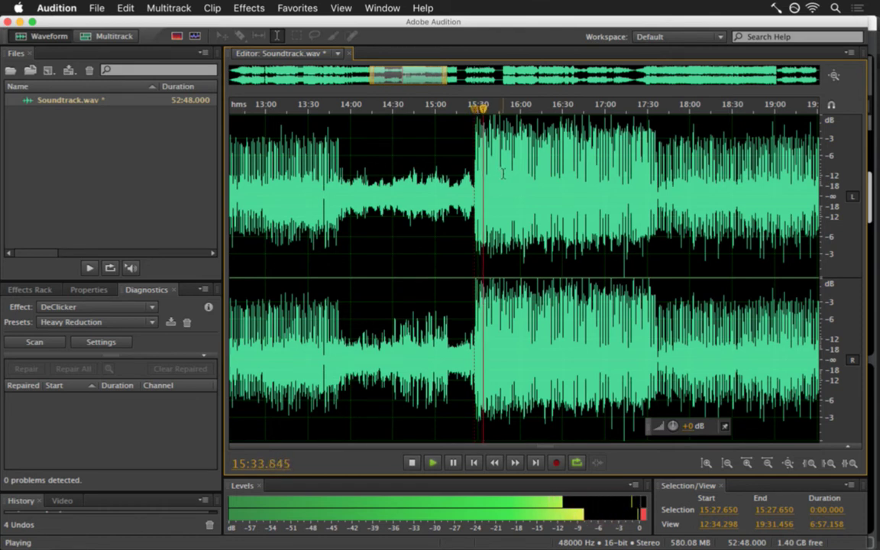
key(space)
Switch to Ableton Live, unfold track 26, show the L6-rhyC# clip's sample waveform, and place the insert mark at the clip's start.
key(super+Tab)
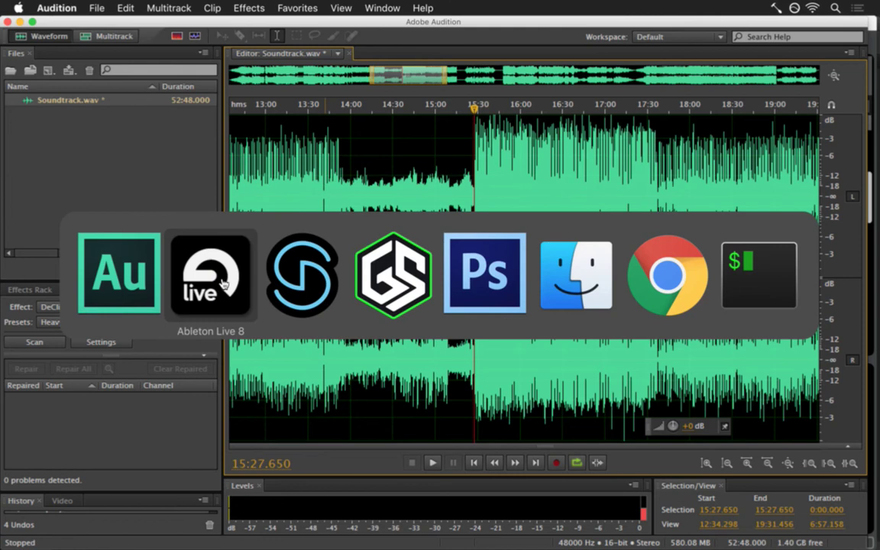
click(223, 293)
scroll(451, 290, down, 6)
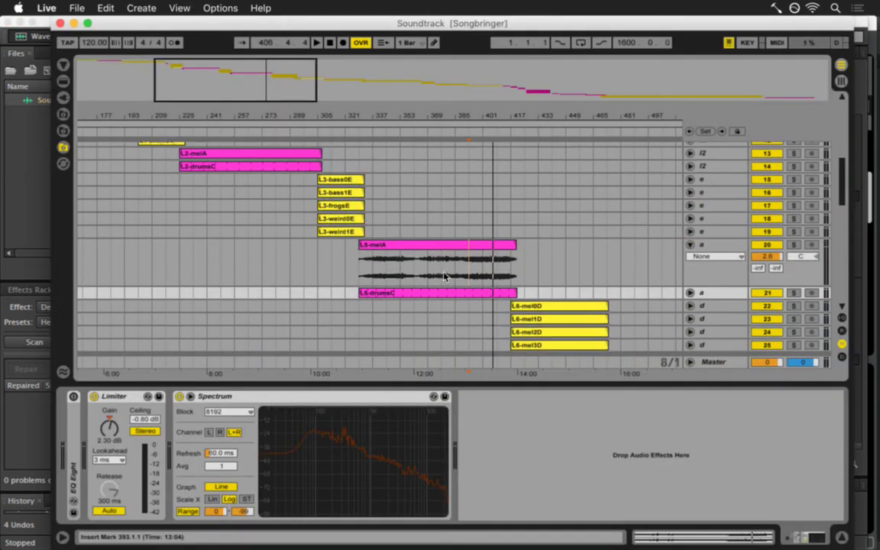
scroll(443, 276, down, 1)
click(704, 315)
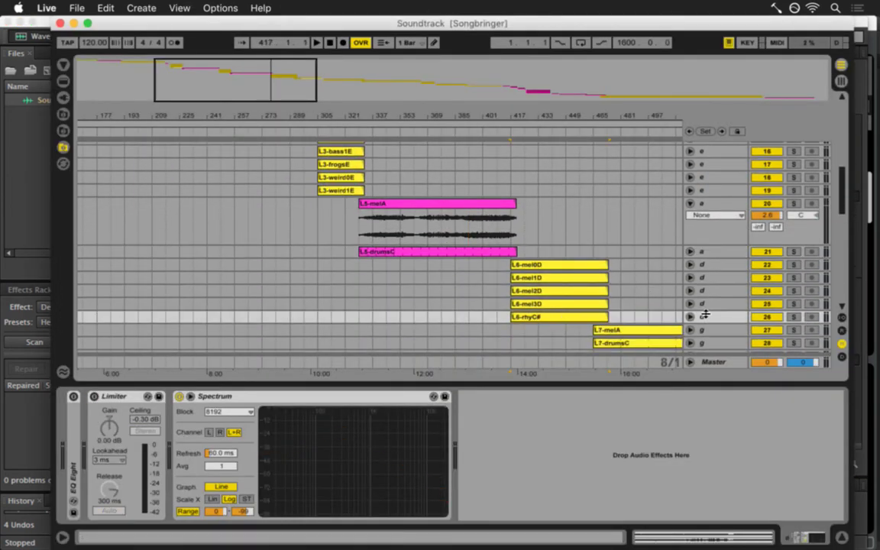
click(690, 317)
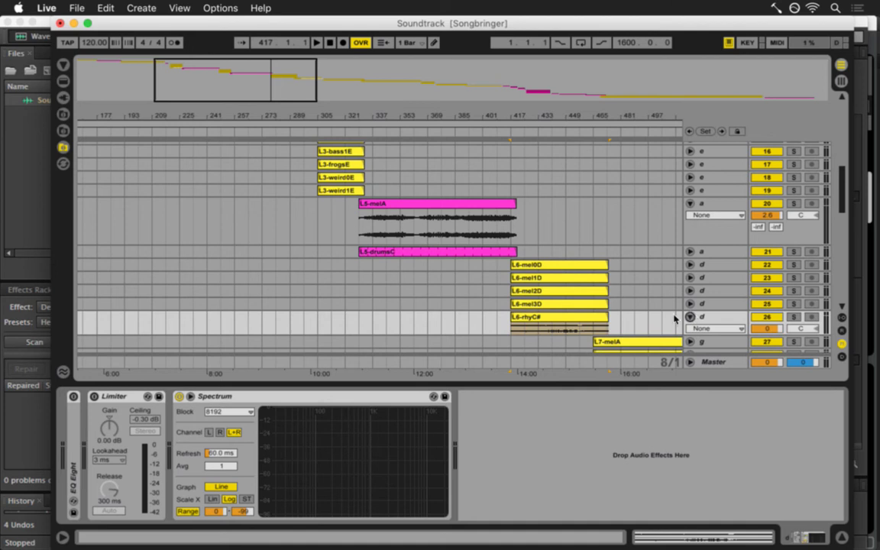
key(shift+Tab)
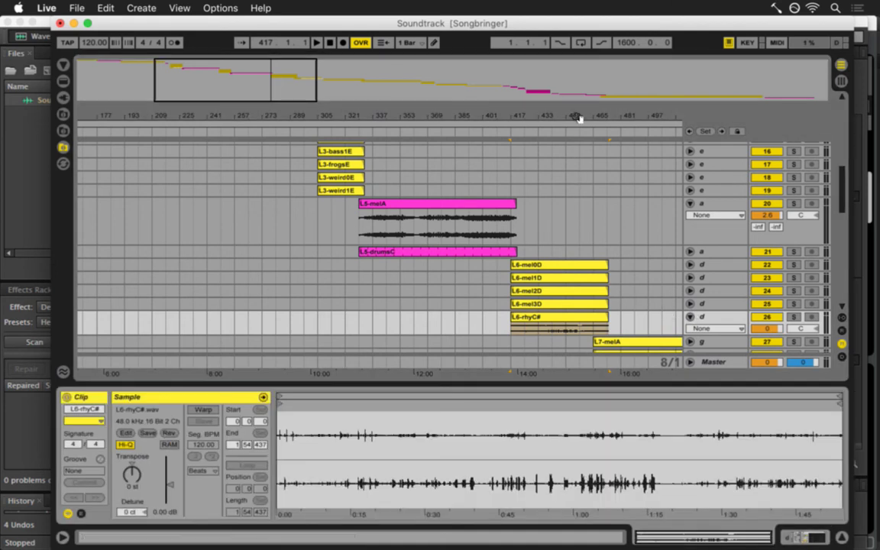
drag(577, 117, 456, 117)
click(391, 327)
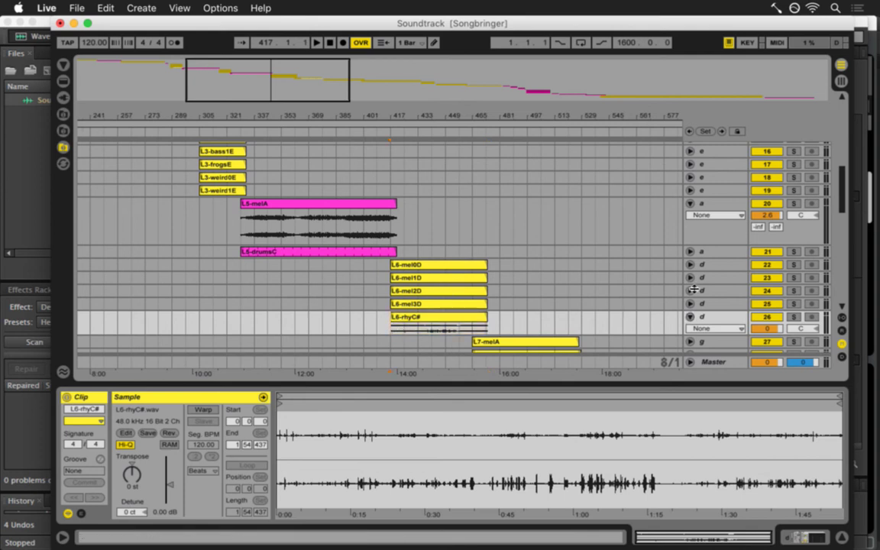
Play the overlap of the L6 and L7 clips from bars 472 and 465, and unfold the L7-drumsC track.
scroll(628, 281, down, 4)
click(492, 309)
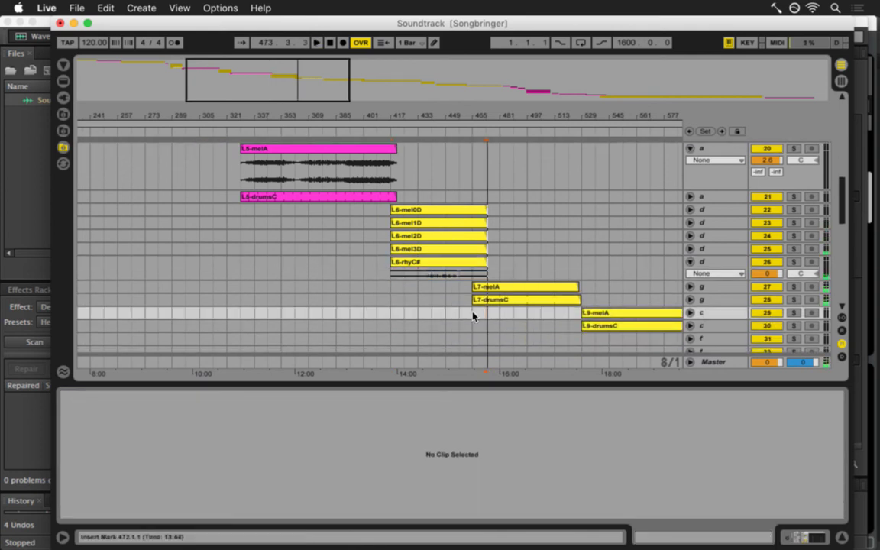
click(473, 316)
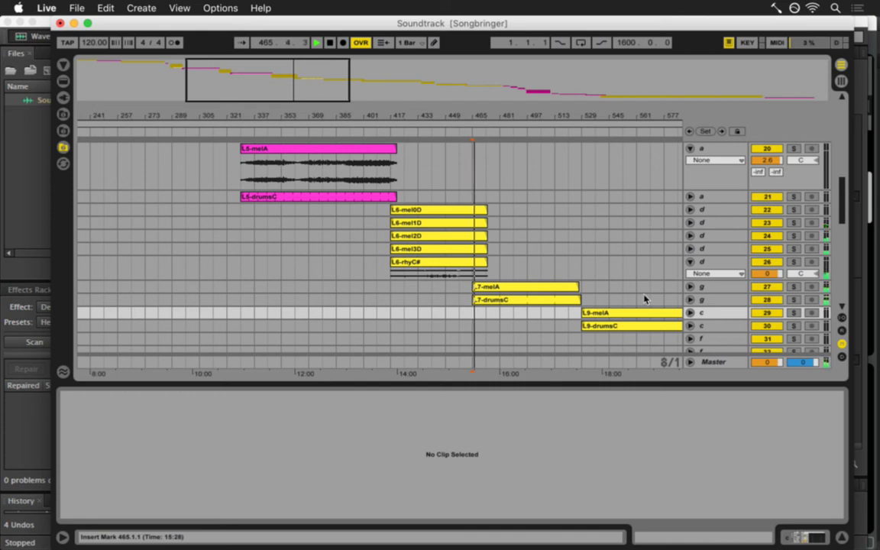
click(690, 300)
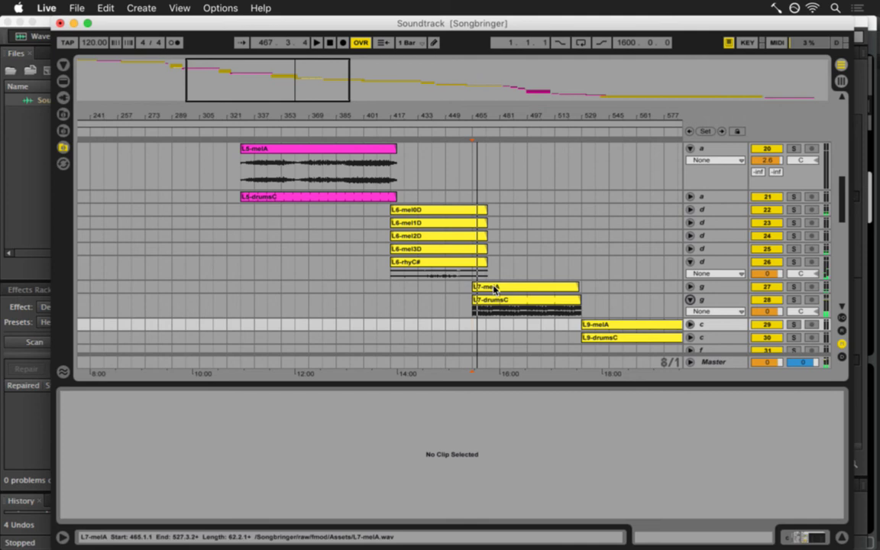
Play the L6 section from bars 417 and 425, and examine the L6-rhyC# and L6-mel3D waveforms.
click(393, 273)
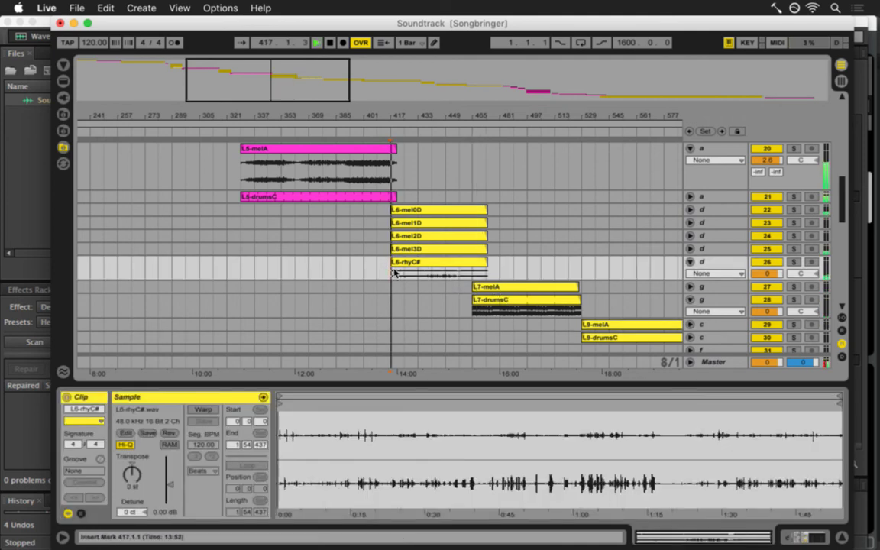
click(398, 272)
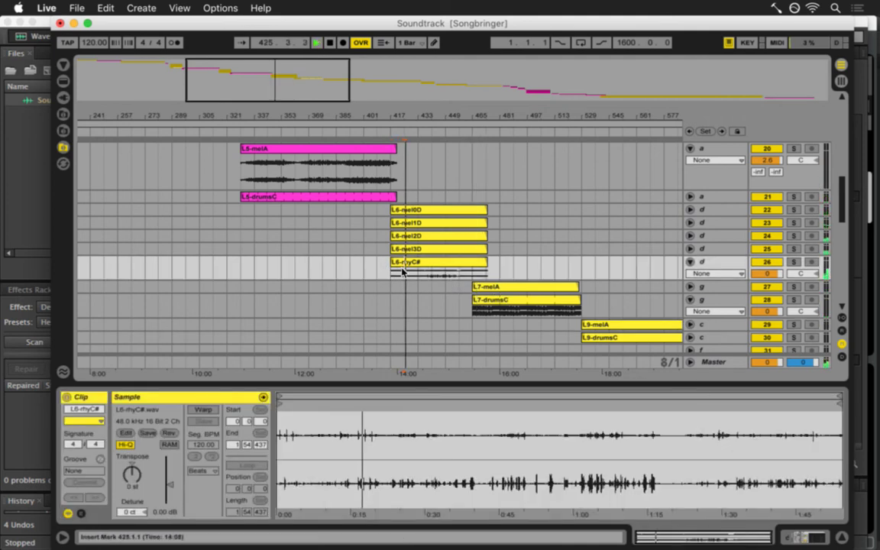
click(417, 262)
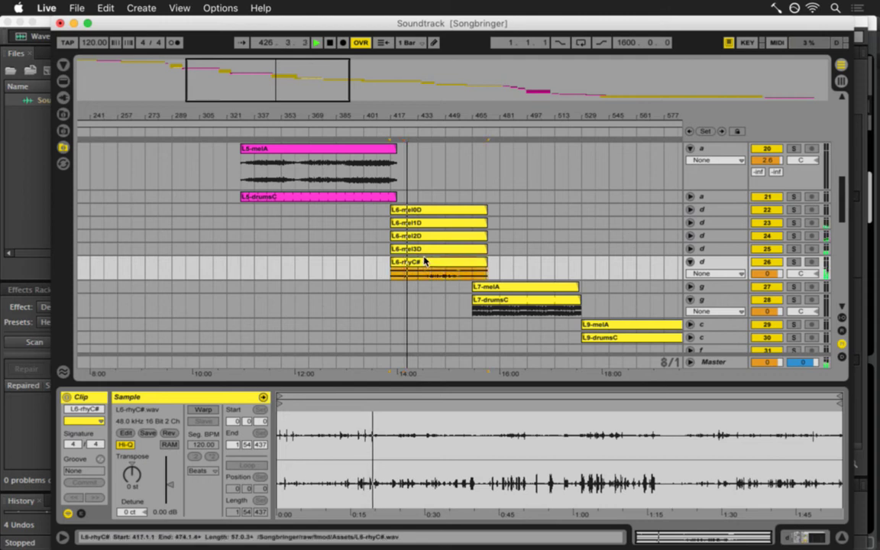
click(413, 249)
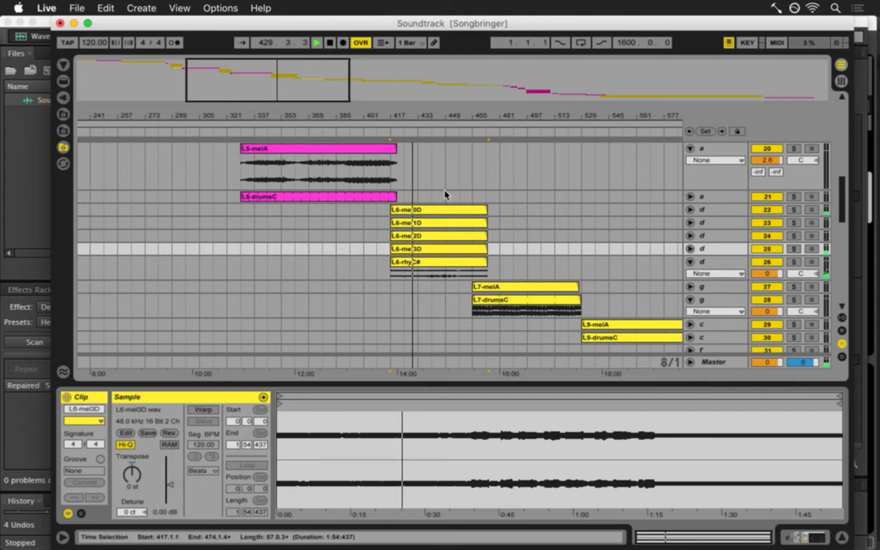
Switch to Audition, play the loud section from about 15:54 and 15:28, and stop with the playhead at about 14:44 in the quiet section.
key(super+Tab)
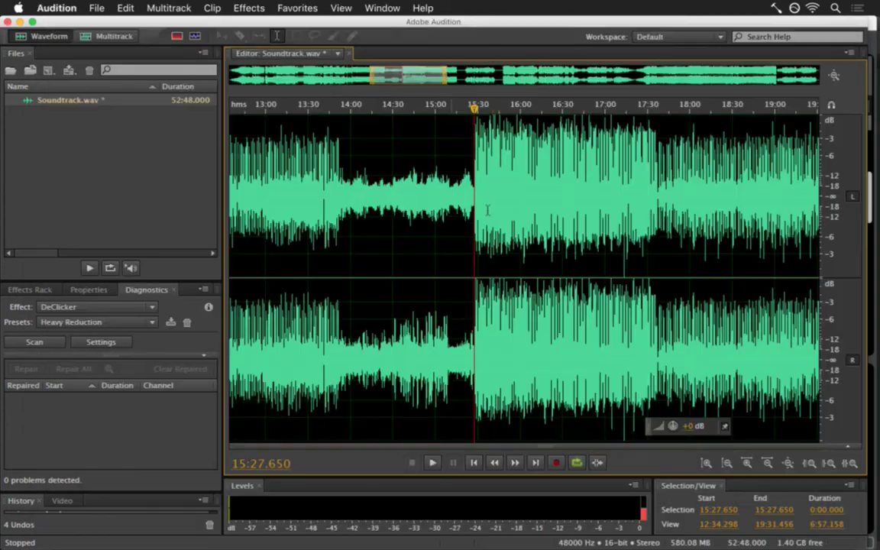
click(490, 182)
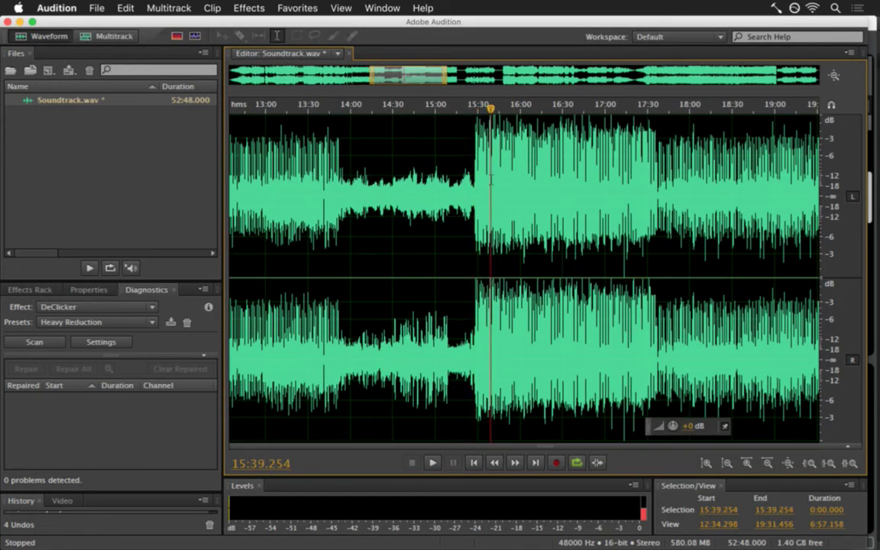
click(512, 174)
key(space)
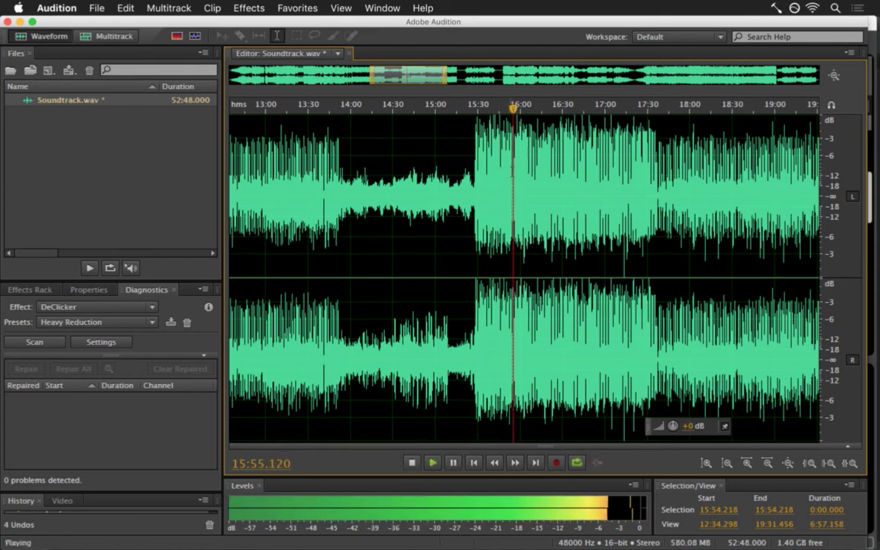
key(space)
click(476, 175)
key(space)
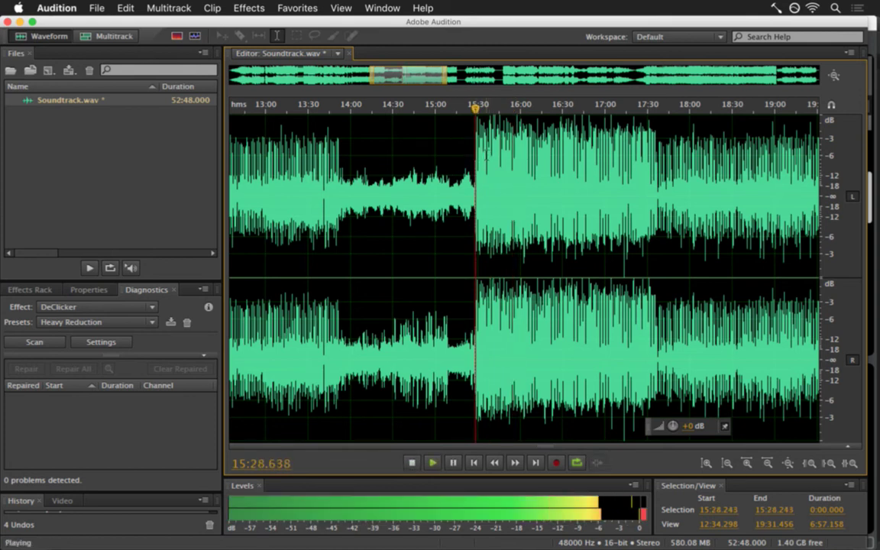
click(413, 176)
key(space)
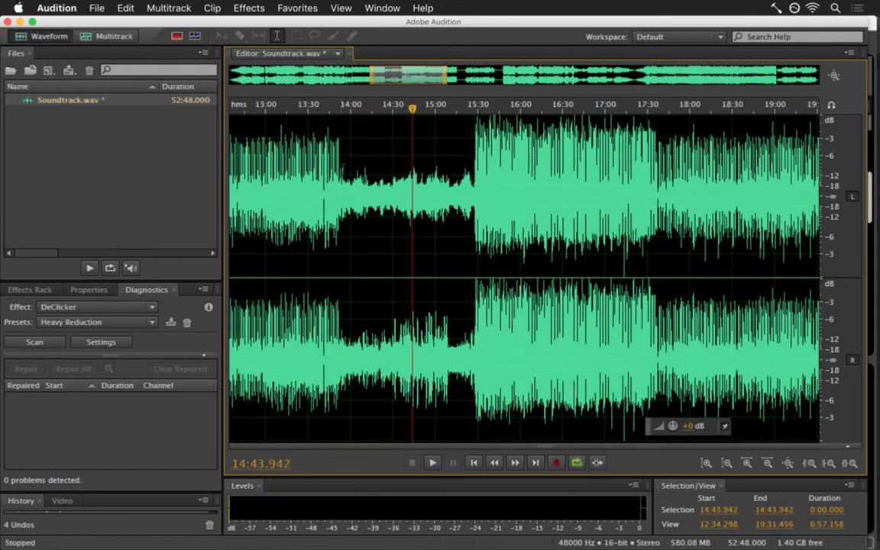
Widen the waveform view back to about 2:16, compare levels near 7:21, 9:41 and 11:16, and return to Ableton Live.
drag(372, 80, 257, 77)
click(403, 161)
key(space)
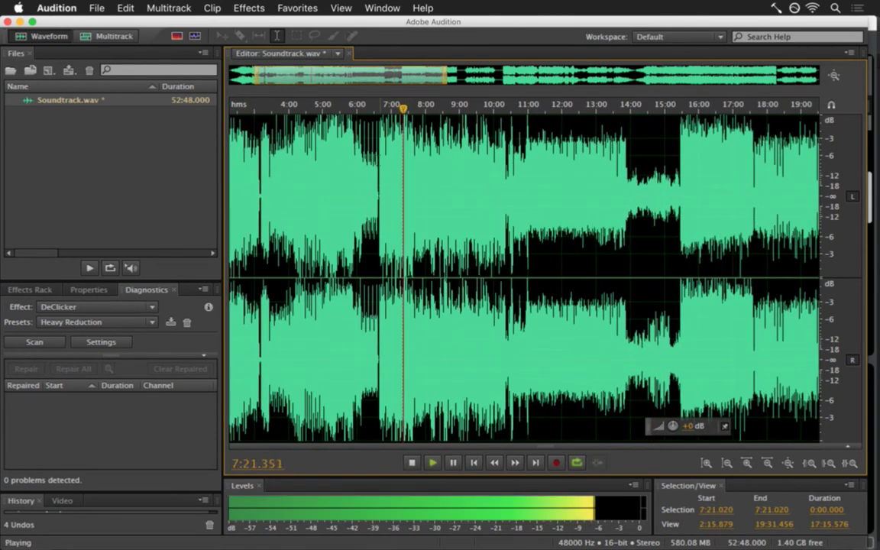
click(365, 161)
click(483, 163)
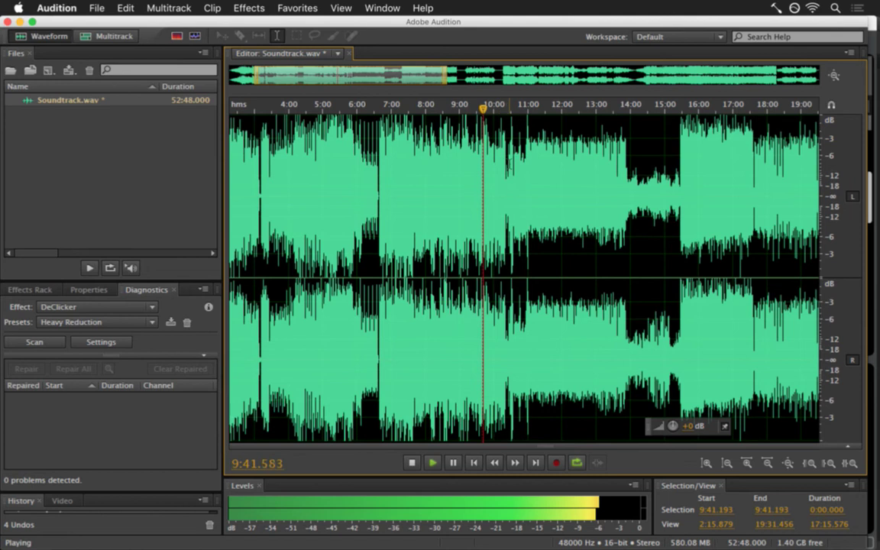
click(507, 163)
key(space)
click(536, 162)
key(space)
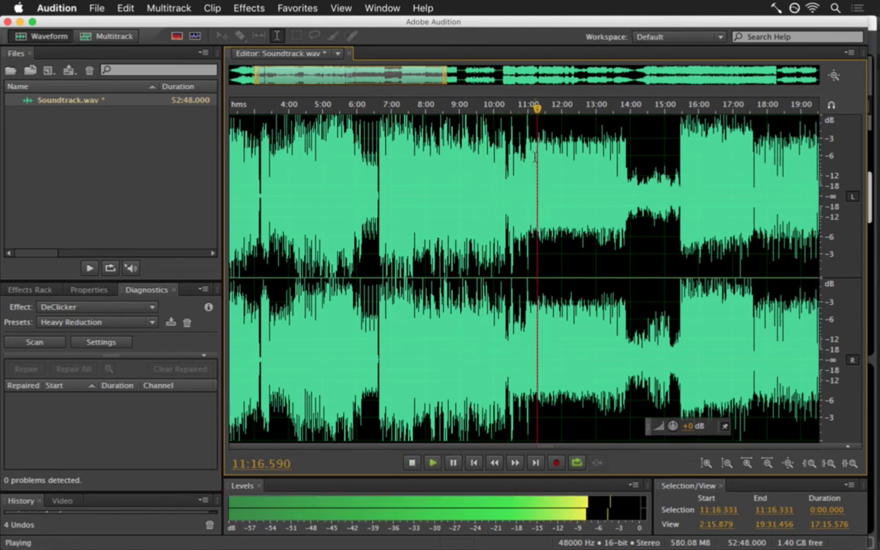
key(space)
key(super+Tab)
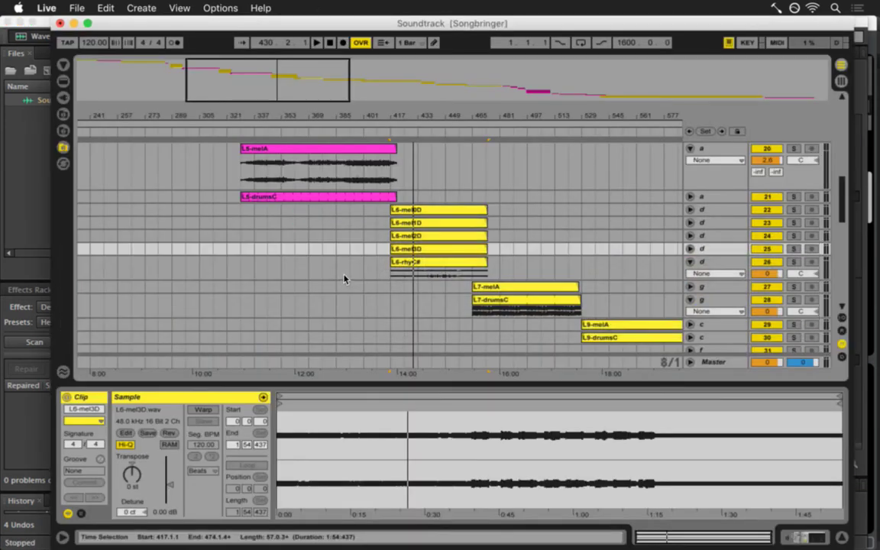
scroll(375, 233, up, 3)
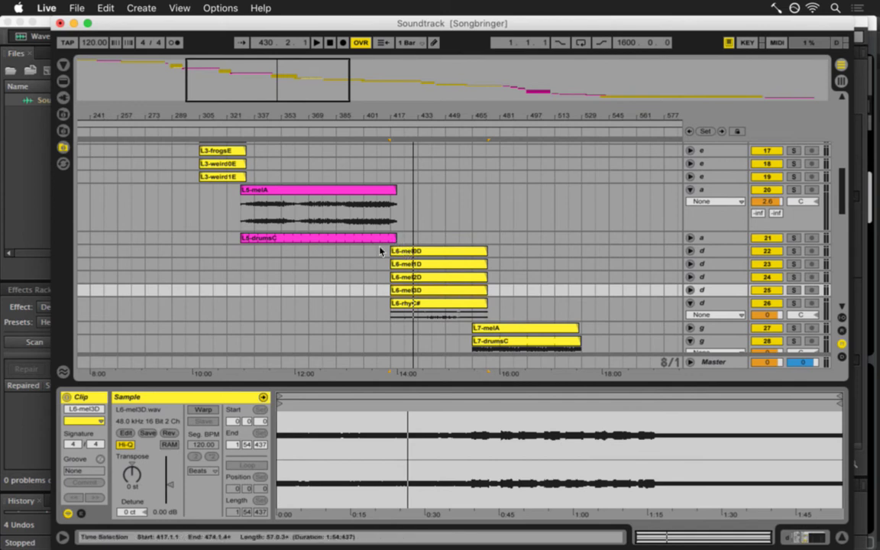
Look over the arrangement from the opening tracks down to the Boss1 clips, examining the order and placement of the level clips.
scroll(382, 250, up, 4)
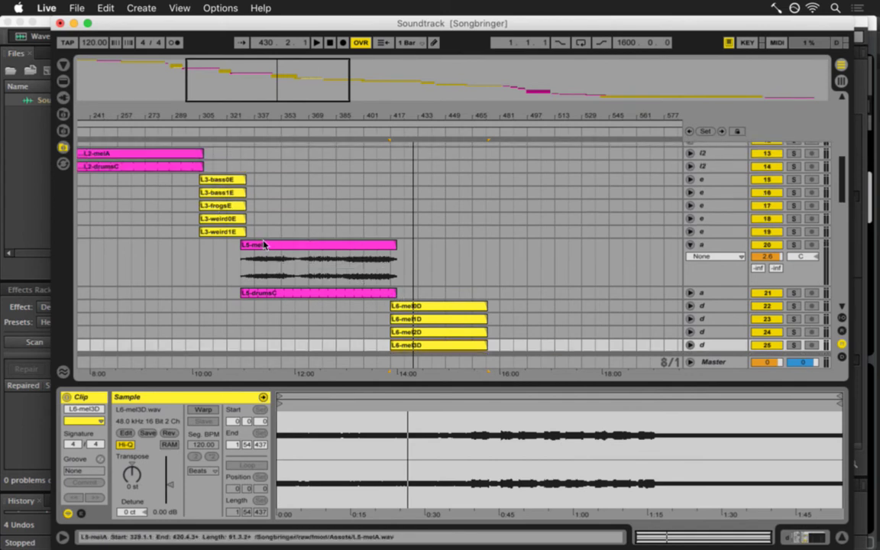
scroll(397, 295, down, 2)
scroll(400, 294, down, 5)
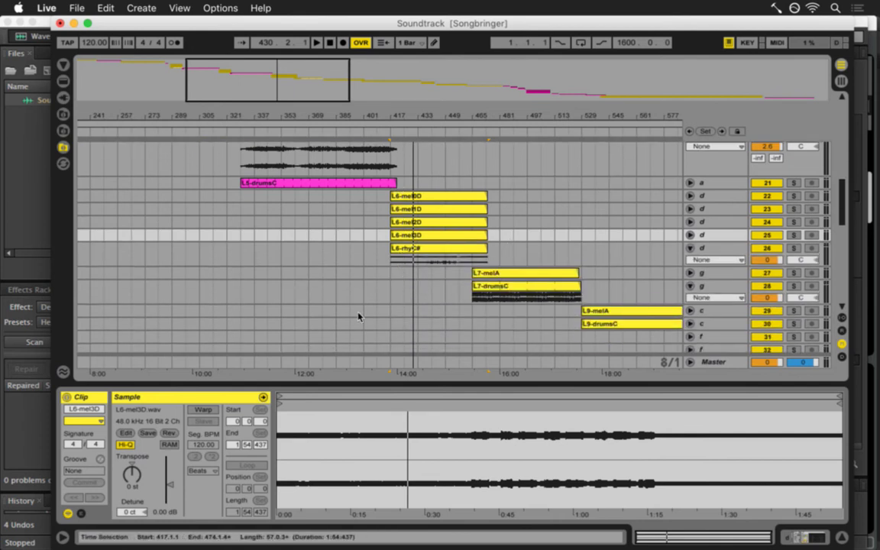
scroll(516, 162, down, 3)
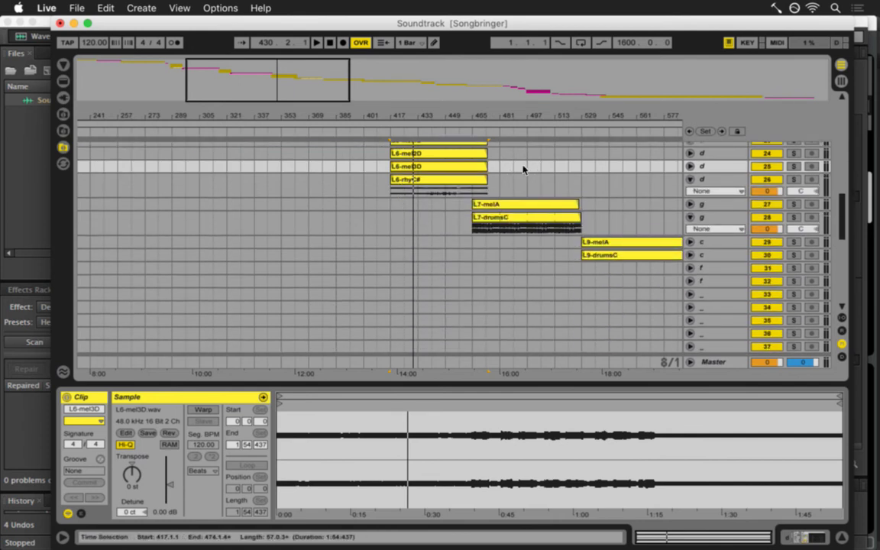
drag(564, 117, 276, 119)
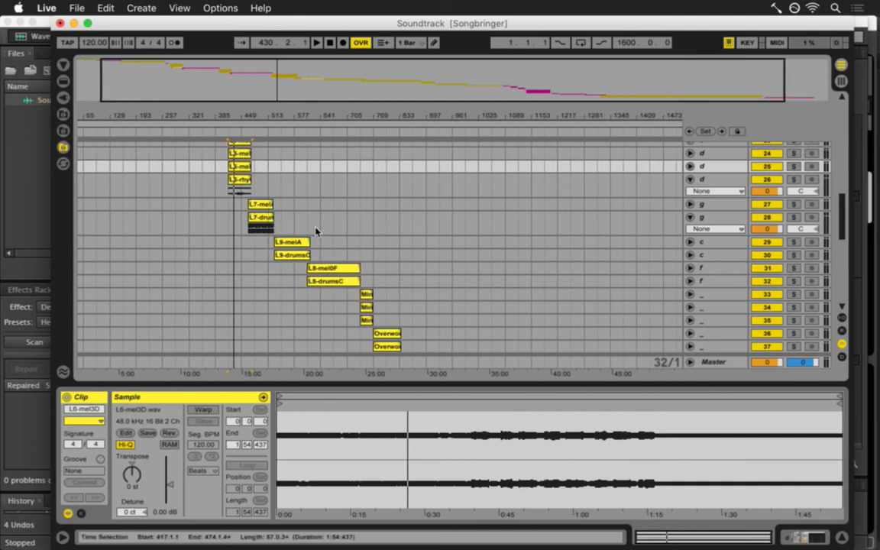
scroll(314, 224, up, 3)
scroll(313, 224, down, 2)
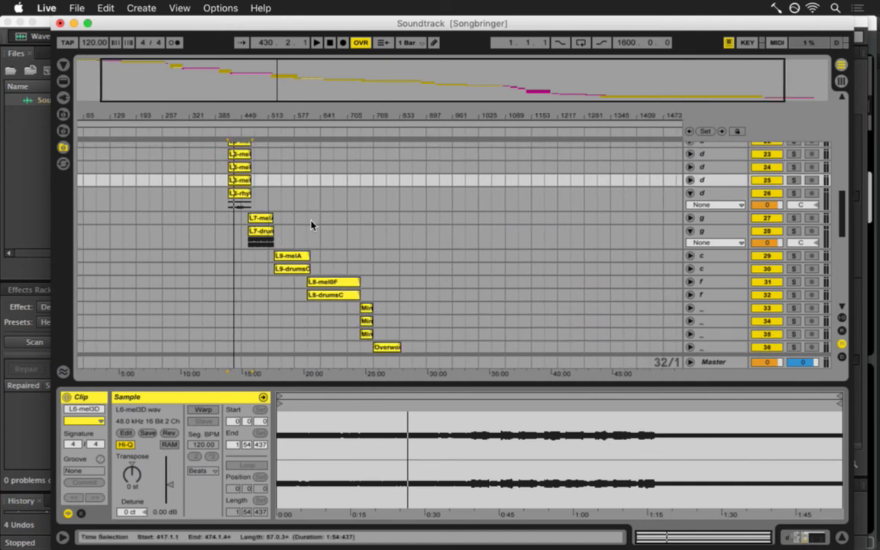
scroll(312, 224, down, 2)
scroll(311, 224, down, 2)
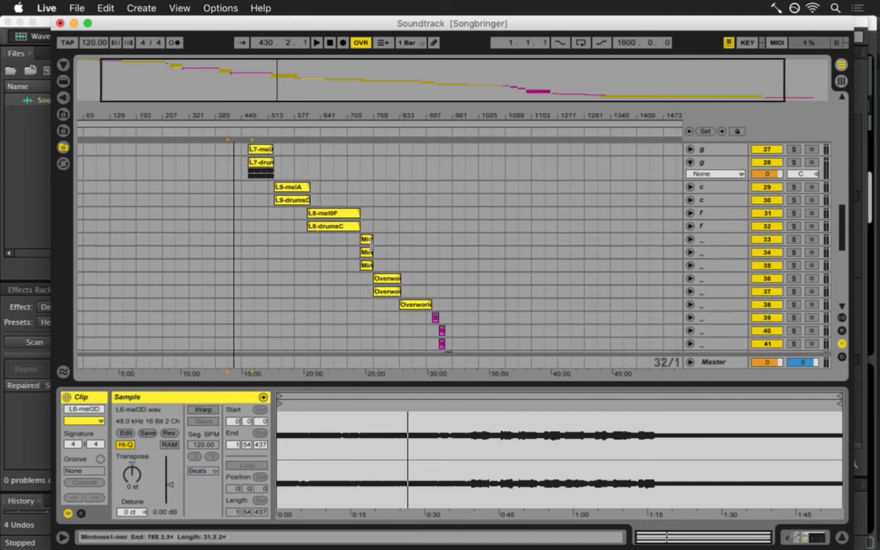
scroll(296, 184, up, 3)
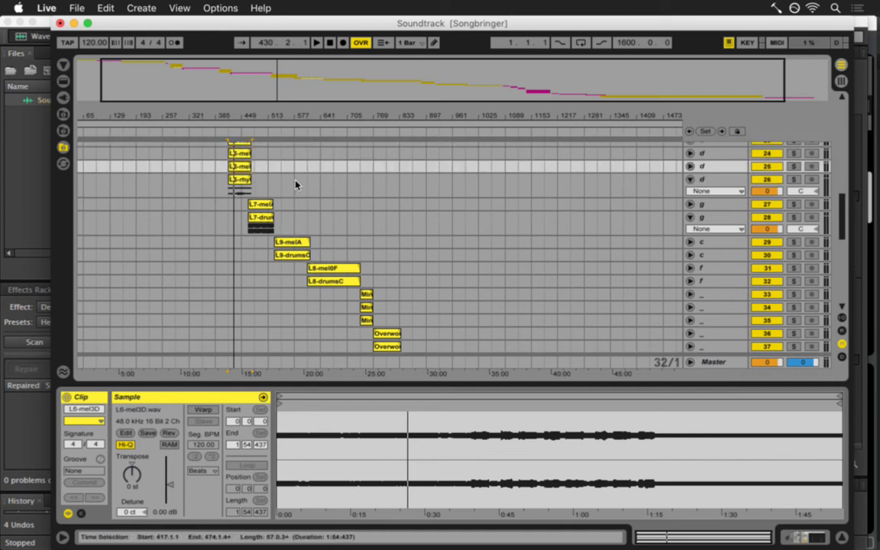
scroll(298, 185, up, 1)
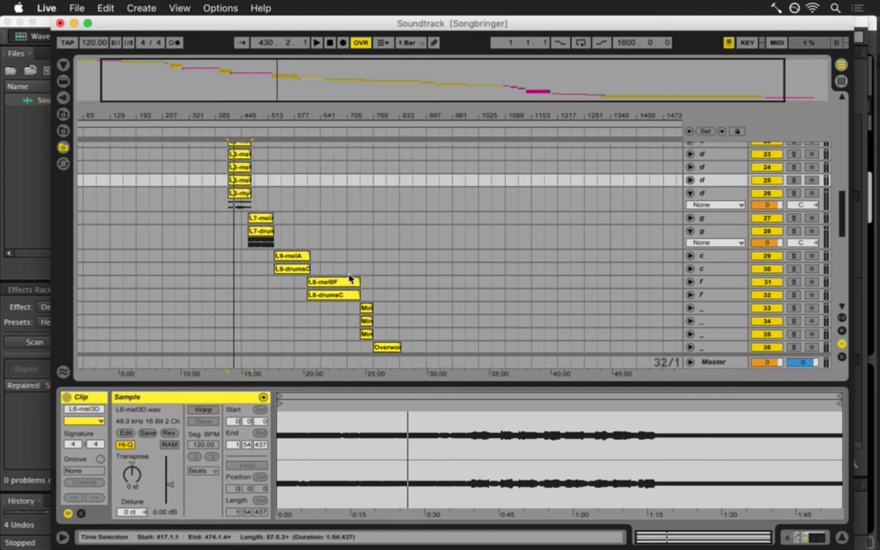
scroll(365, 285, down, 15)
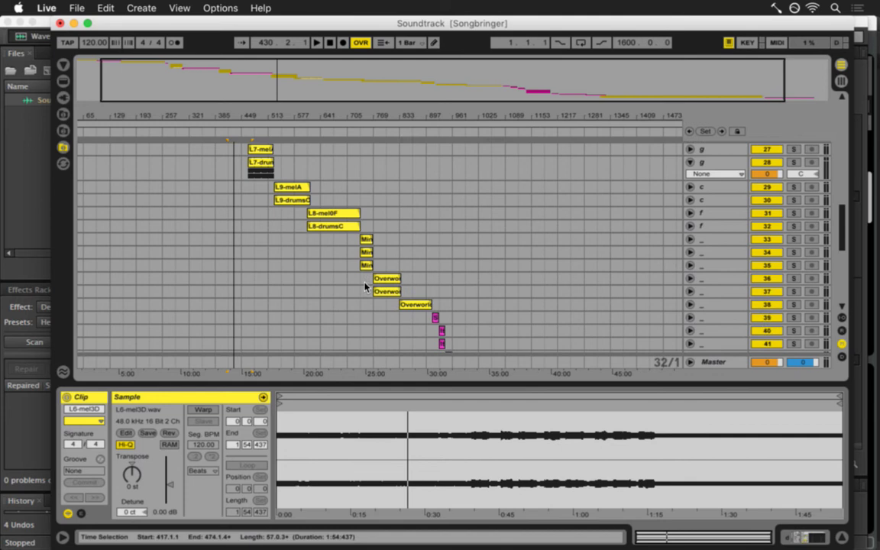
scroll(416, 197, up, 15)
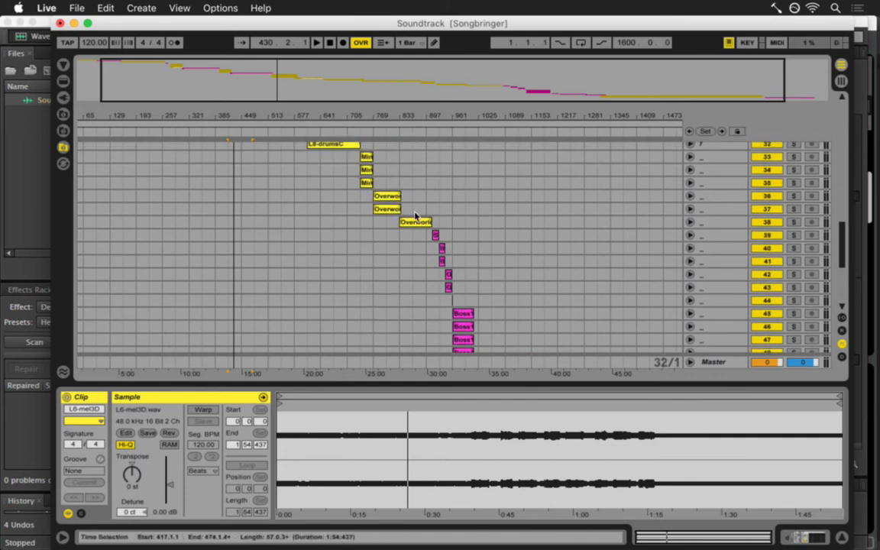
scroll(326, 208, up, 15)
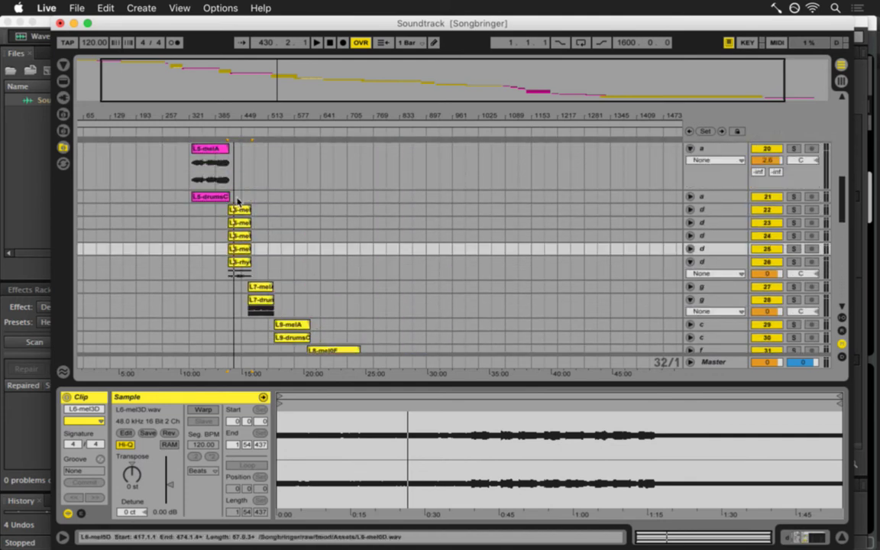
scroll(152, 189, up, 8)
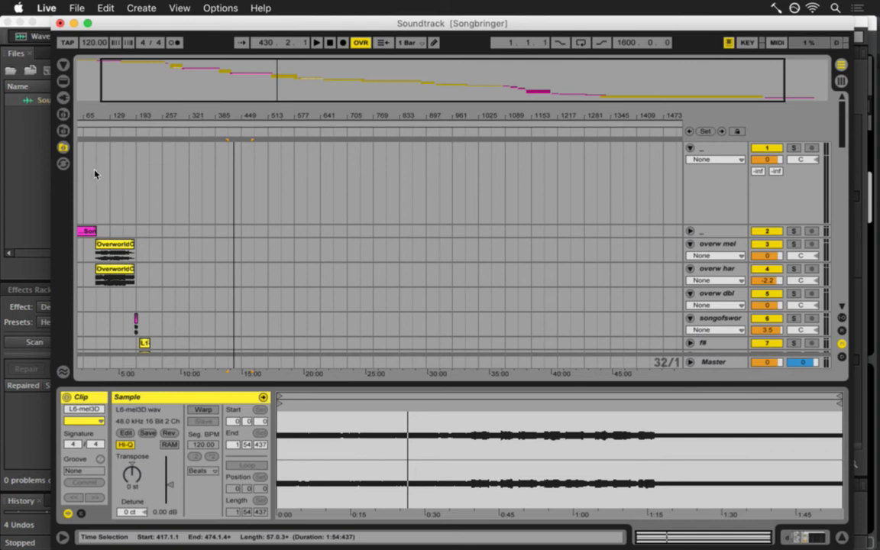
scroll(176, 190, down, 15)
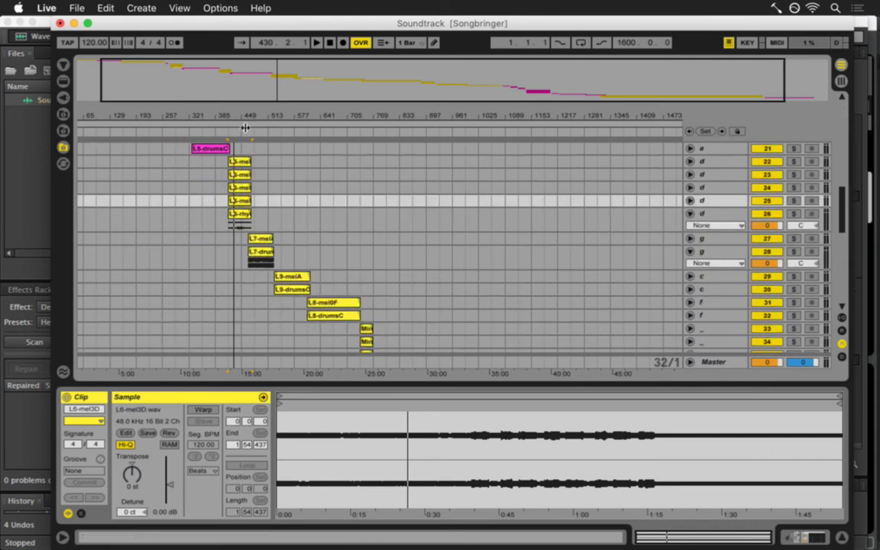
Play the L6 clips from bar 445 and check their track levels in the mixer.
drag(244, 127, 287, 218)
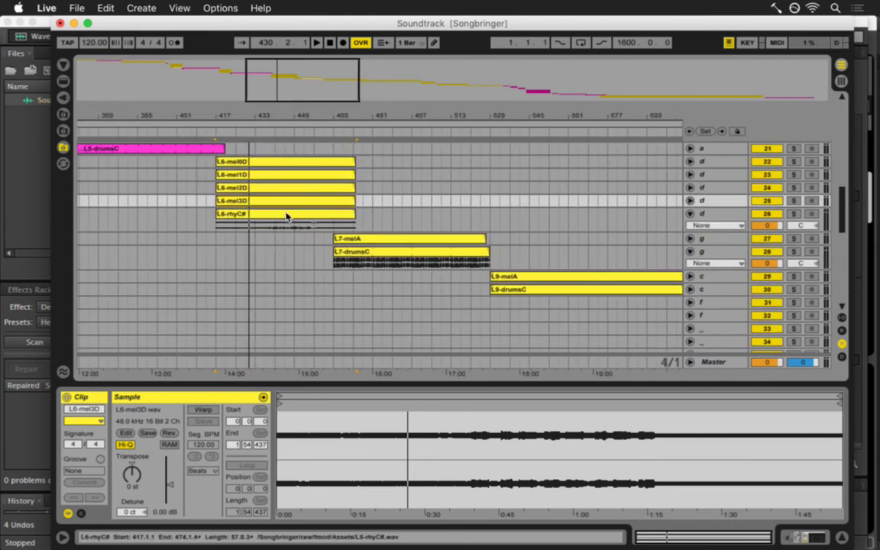
key(Tab)
key(space)
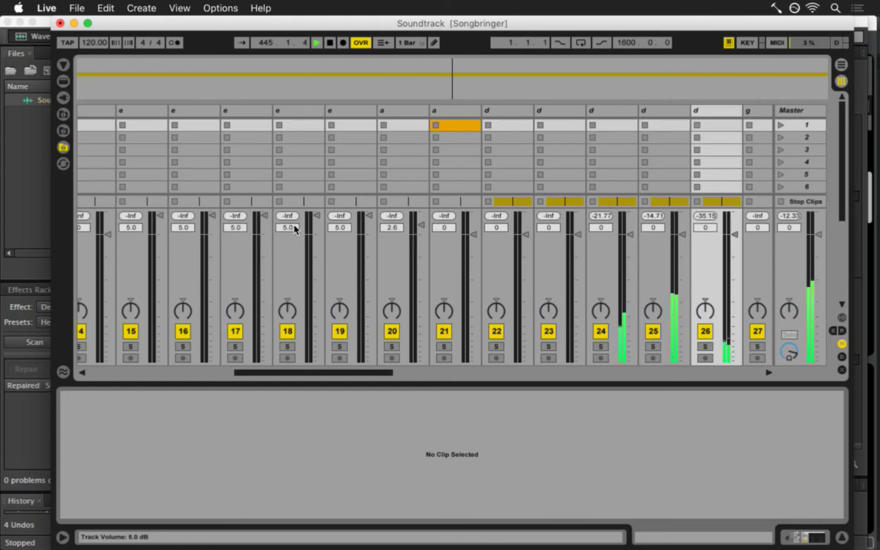
key(Tab)
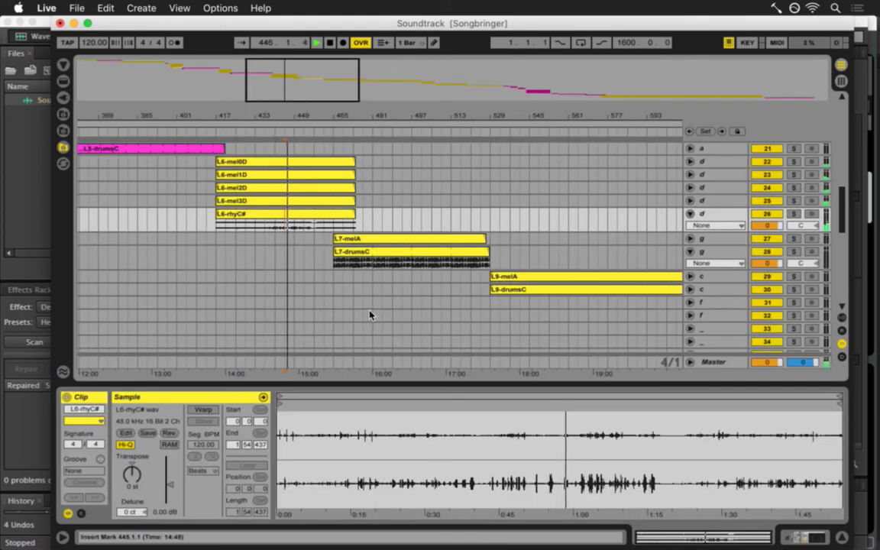
Stop playback, switch to Audition to examine the quiet section from about 13:58 to 15:26, and return to Ableton Live.
key(super+Tab)
key(Escape)
key(super+Tab)
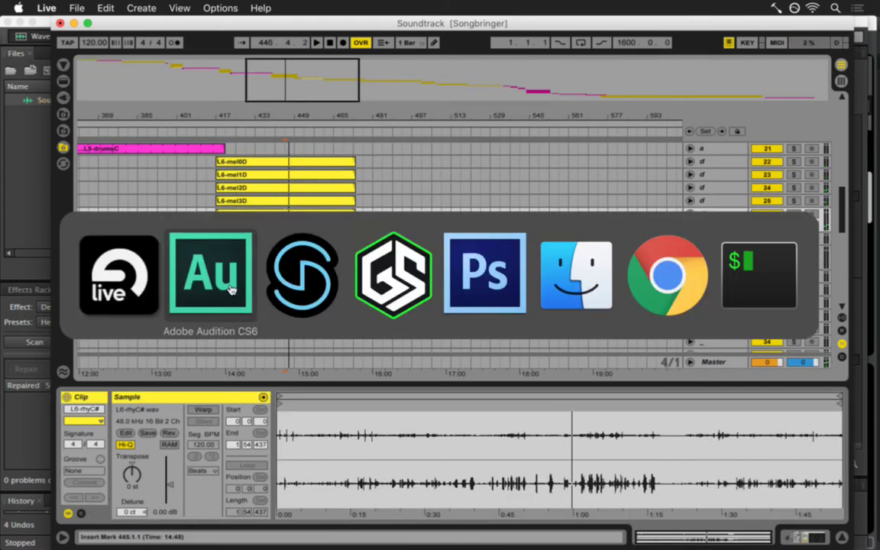
key(space)
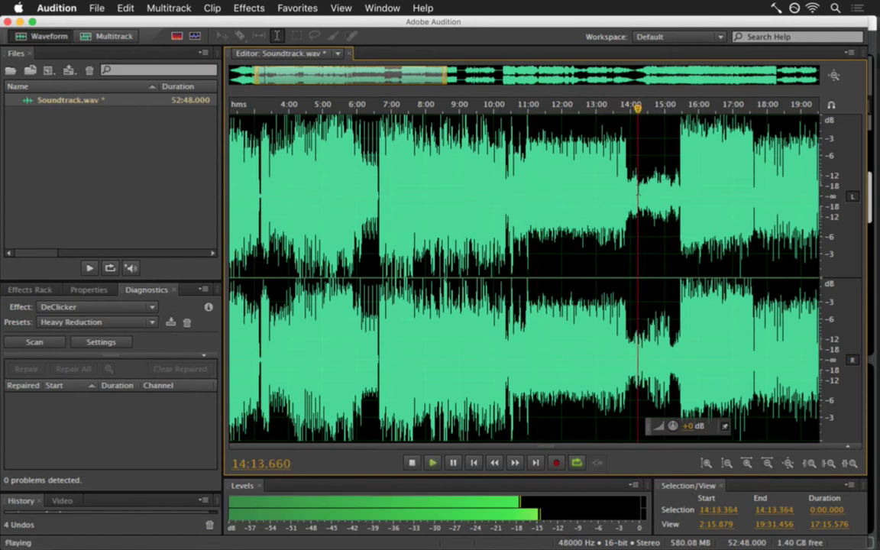
key(space)
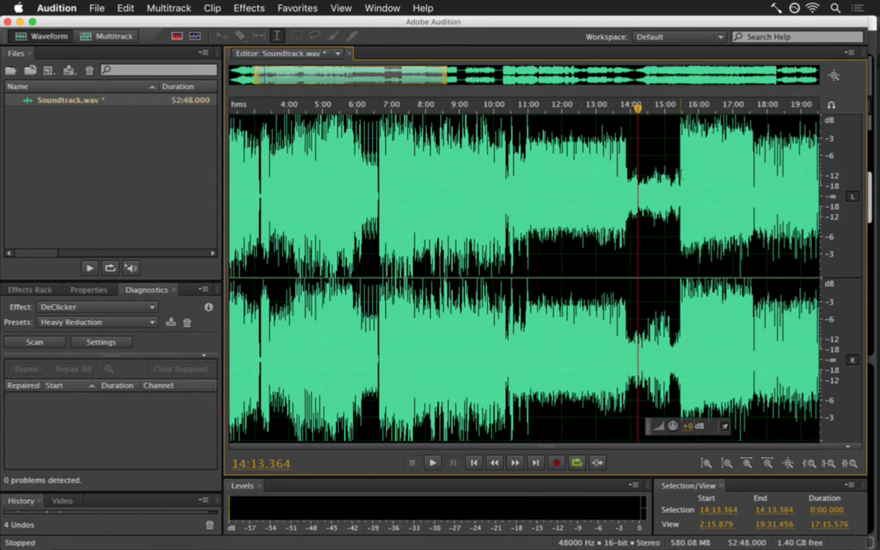
drag(679, 169, 629, 169)
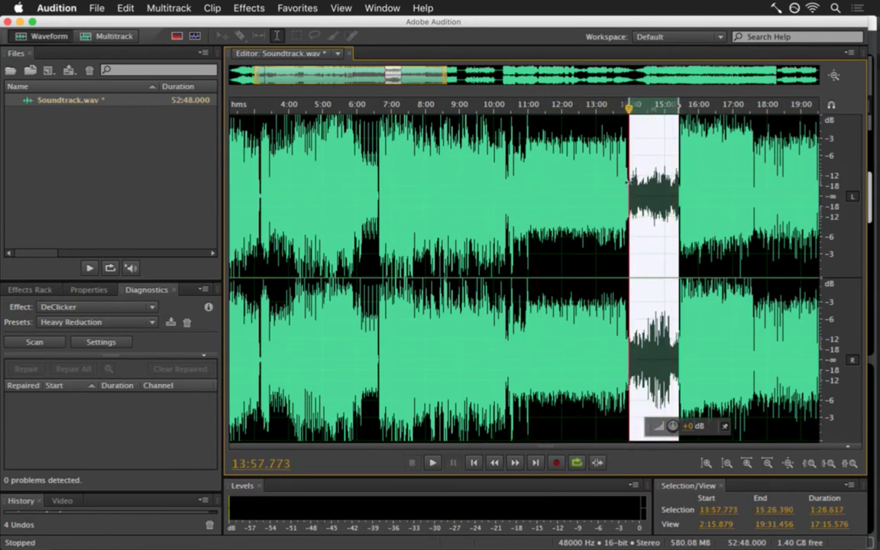
click(613, 170)
key(super+Tab)
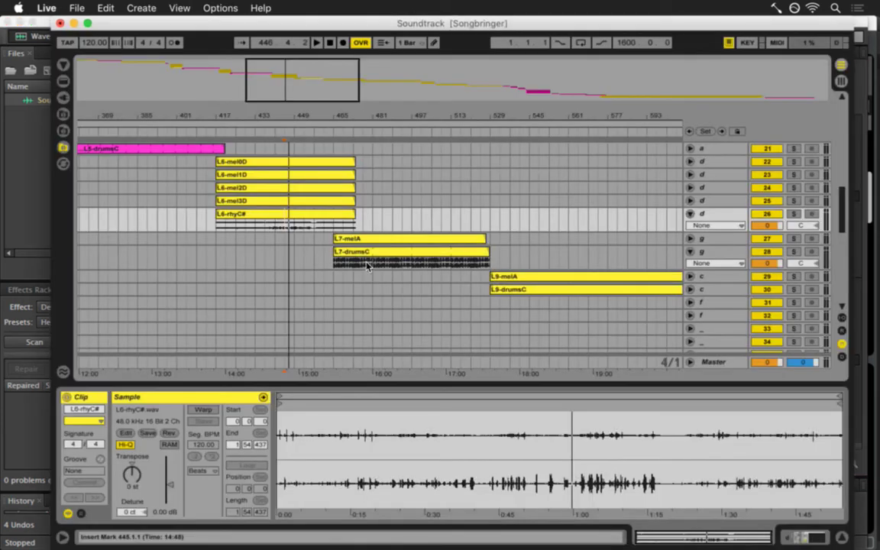
Play the L6 section from bar 425 and compare the levels of tracks 22 to 26 in the mixer.
click(272, 163)
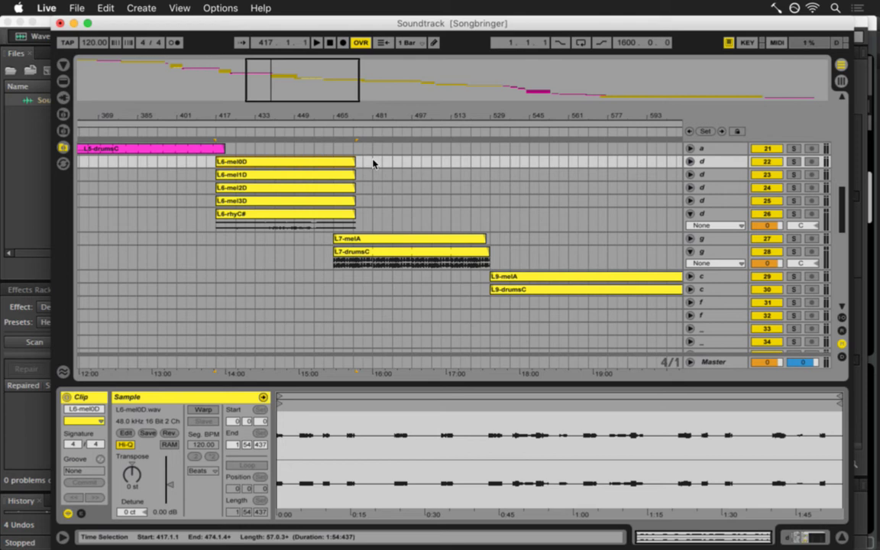
click(237, 152)
key(space)
key(Tab)
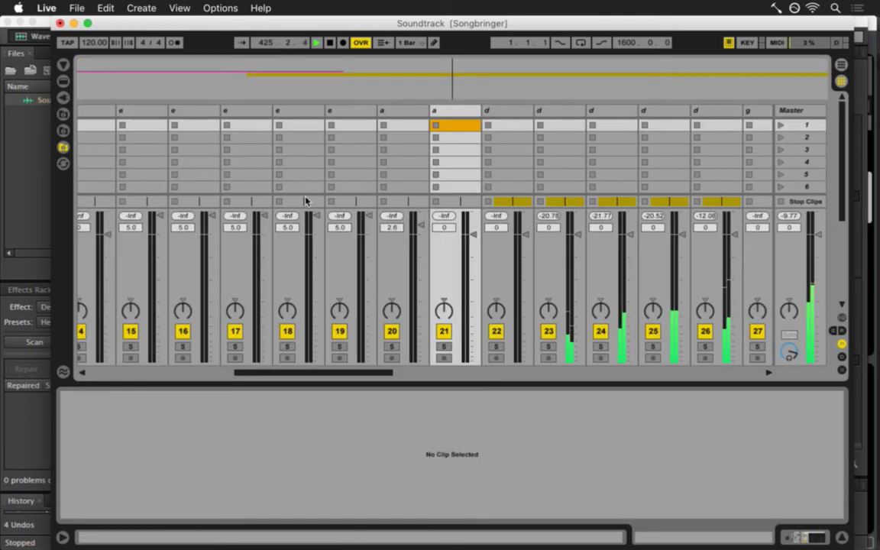
drag(374, 374, 442, 374)
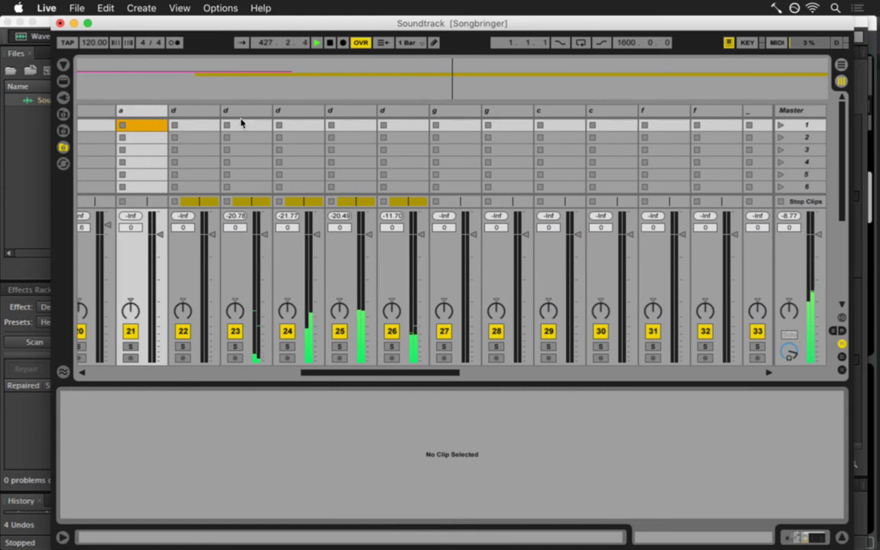
key(Tab)
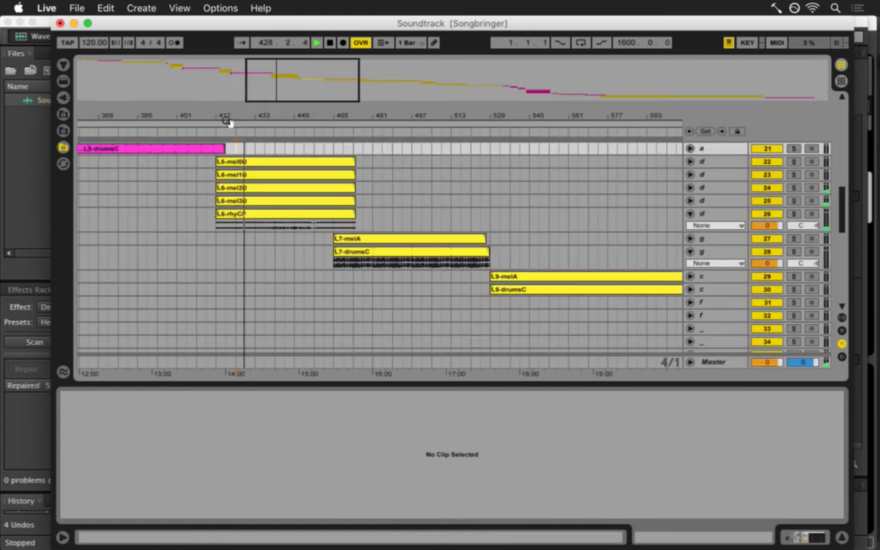
Match the L6 clips and the neighbouring L5-drumsC track in the arrangement to their mixer channels during playback.
click(250, 162)
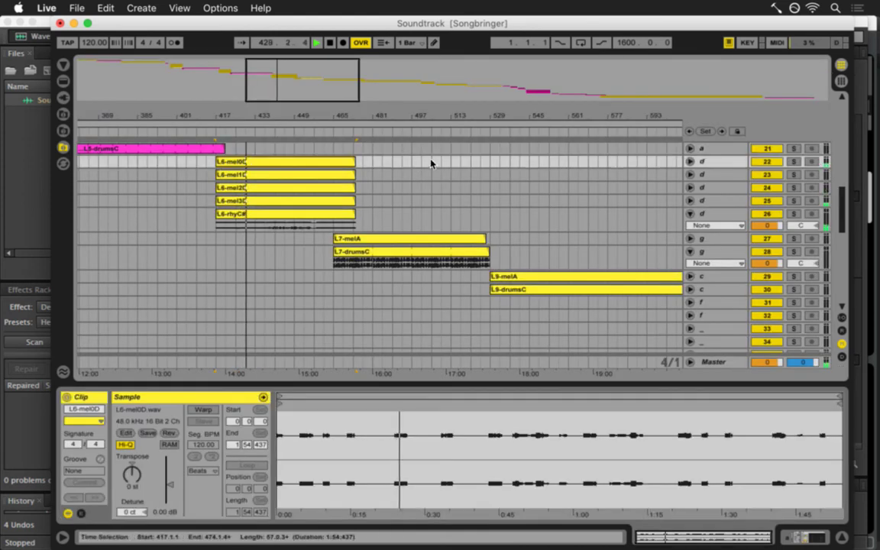
key(Tab)
key(Tab)
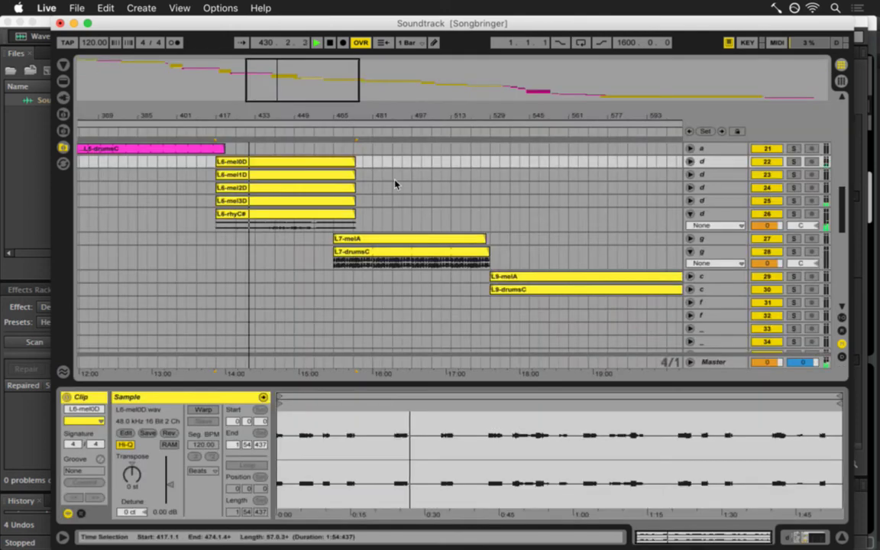
click(716, 216)
key(Tab)
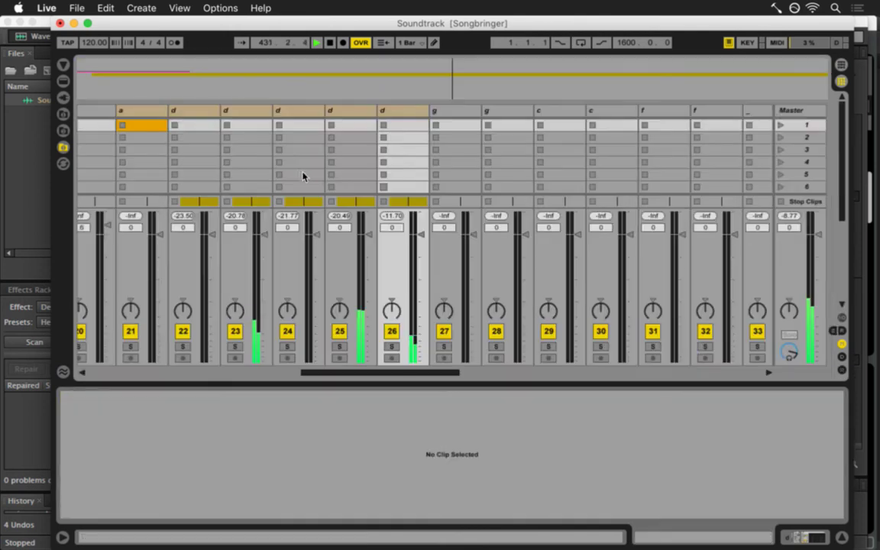
click(142, 112)
key(Tab)
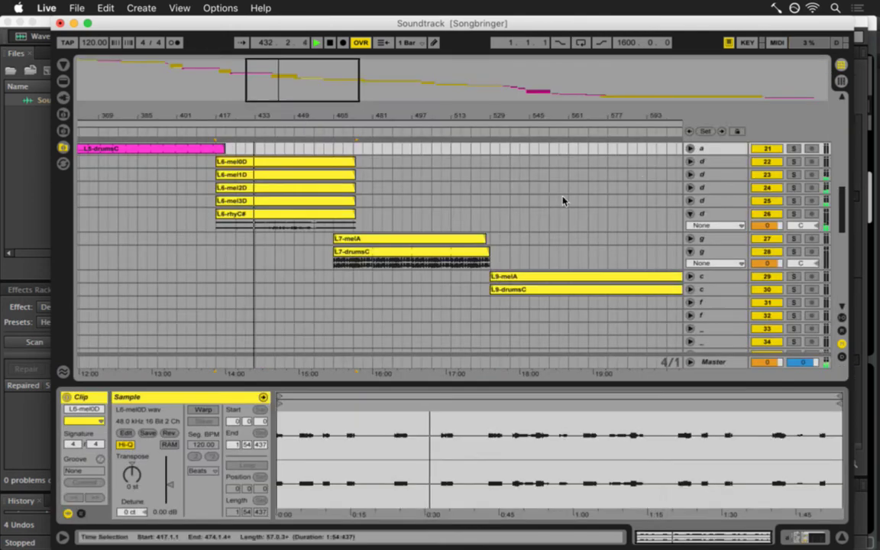
Select the four L6 melody tracks, 22 to 25, in the mixer and set their volume to 6.0 dB together.
click(711, 162)
key(Tab)
click(186, 112)
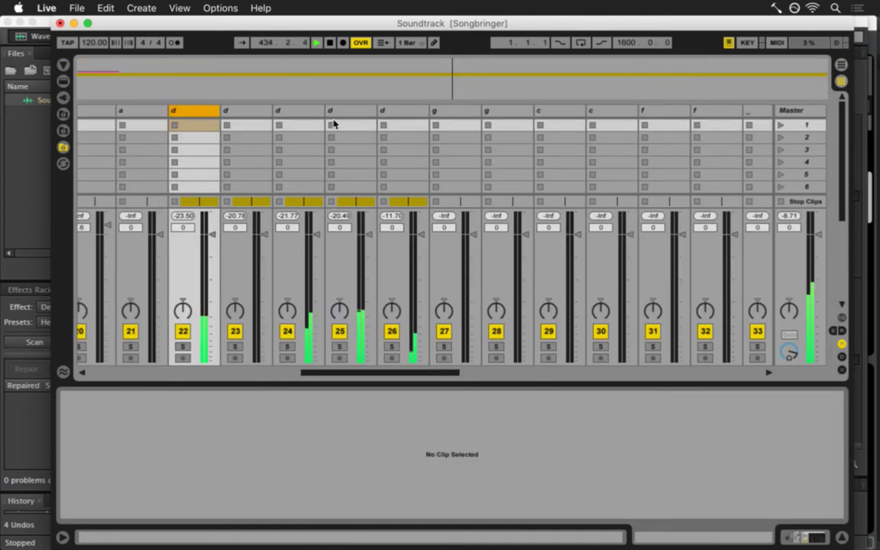
shift+click(389, 112)
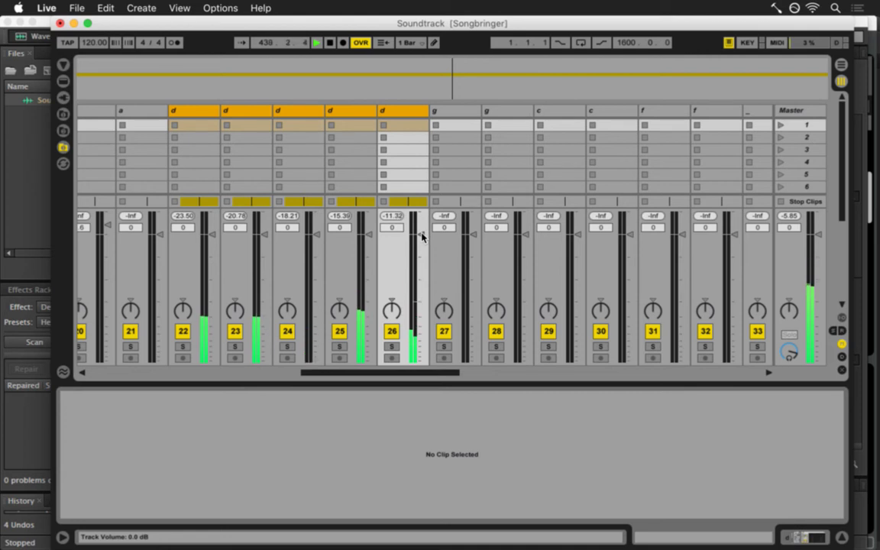
click(347, 113)
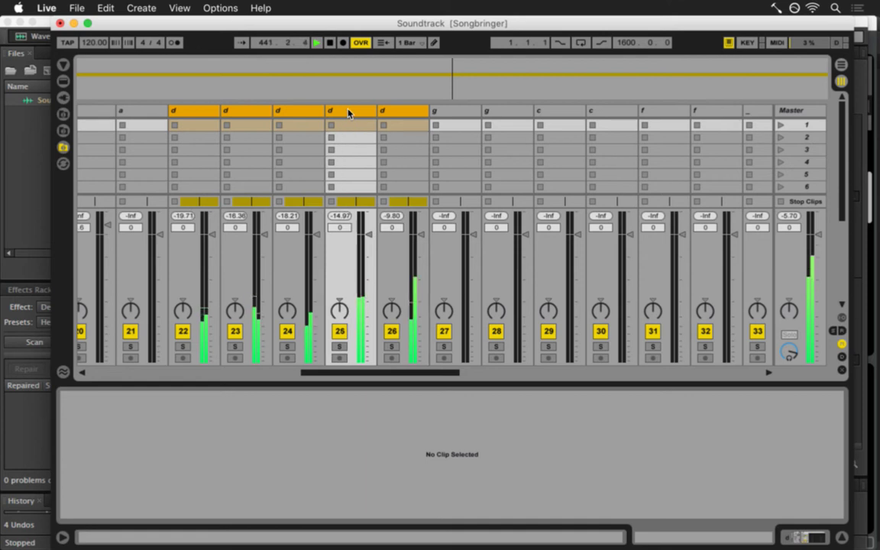
shift+click(194, 112)
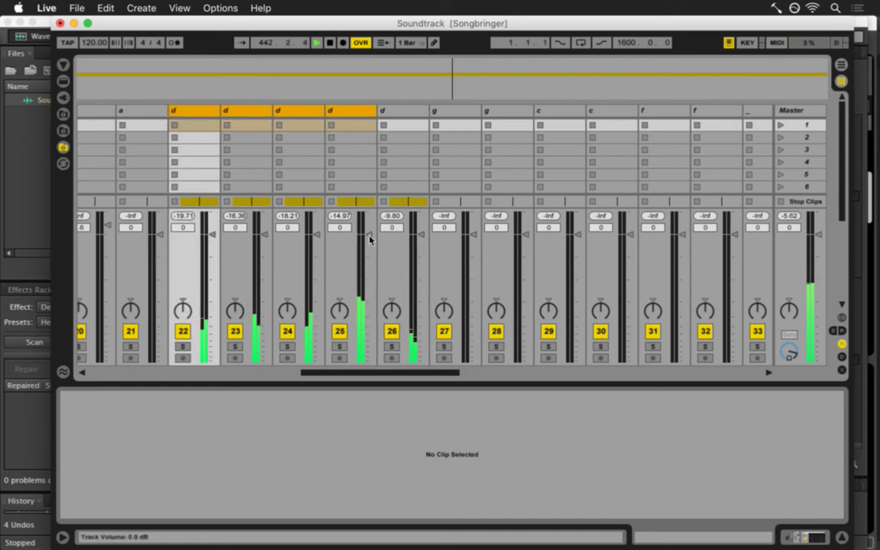
drag(370, 239, 366, 236)
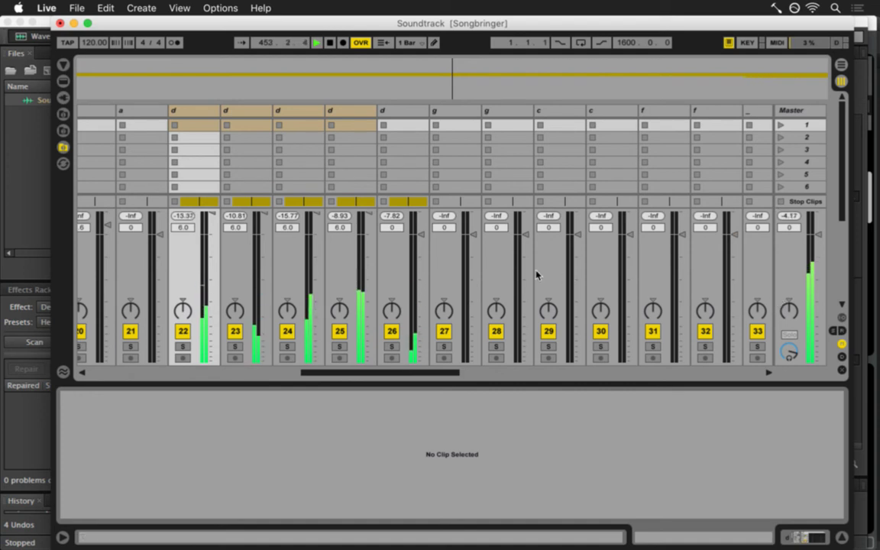
Enable the Limiter on L6-rhyC# track 26 with a -9.00 dB ceiling and replay the section from bar 449 to check its level.
click(394, 114)
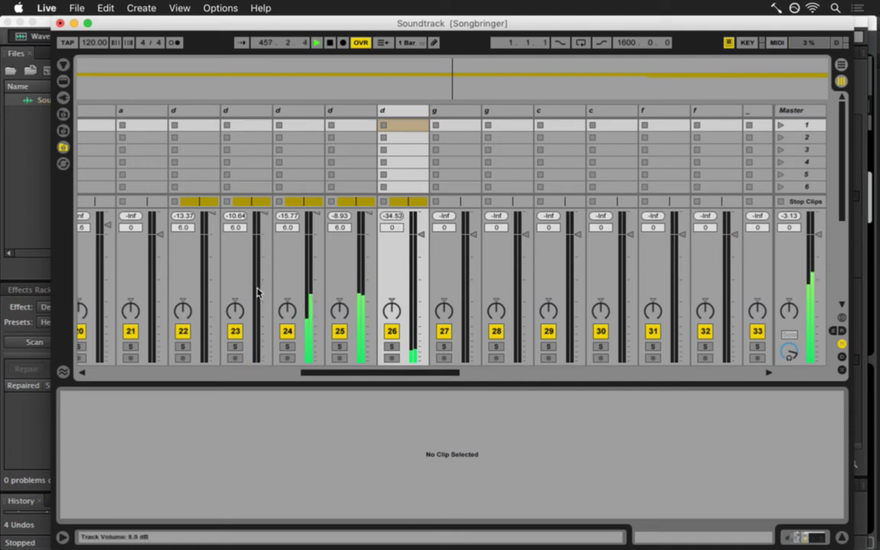
key(shift+Tab)
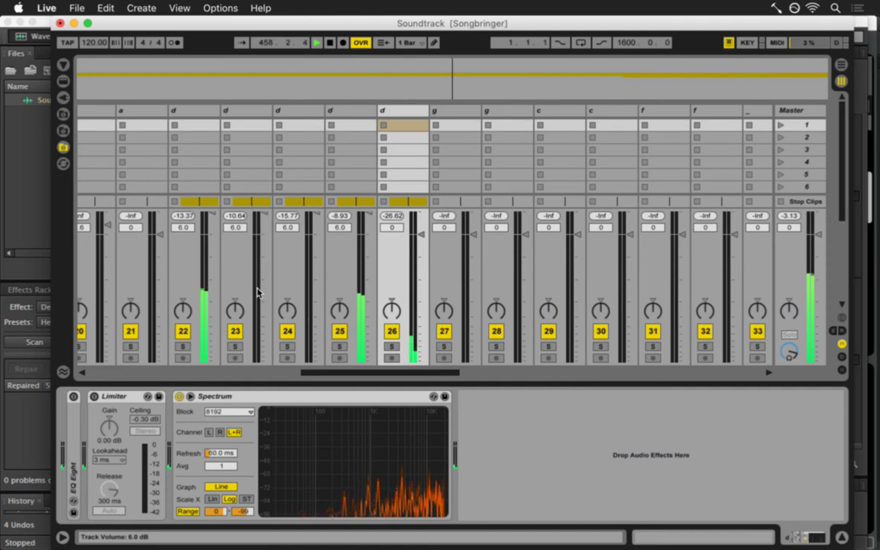
click(94, 396)
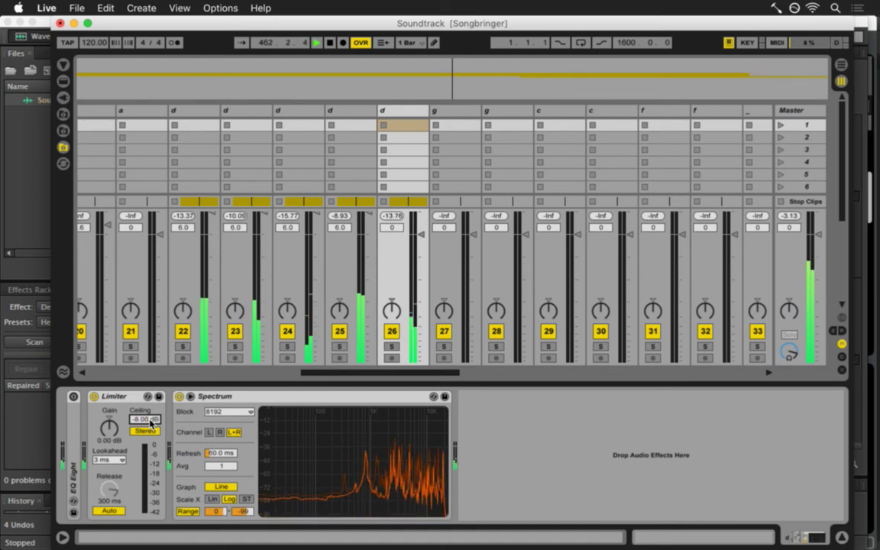
key(Return)
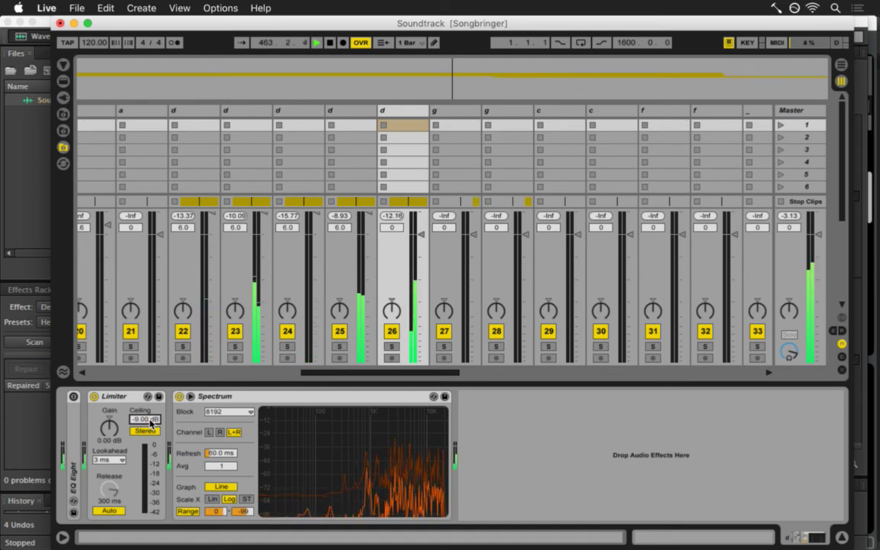
key(Tab)
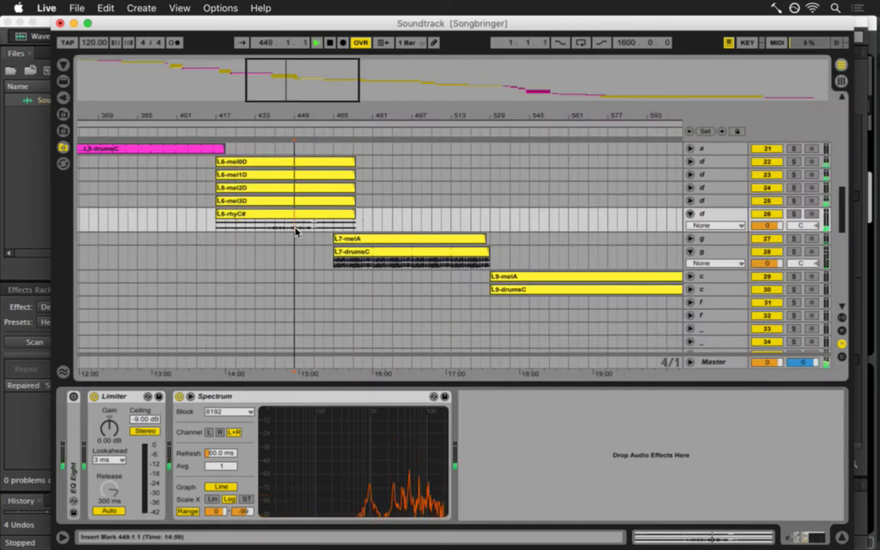
key(Tab)
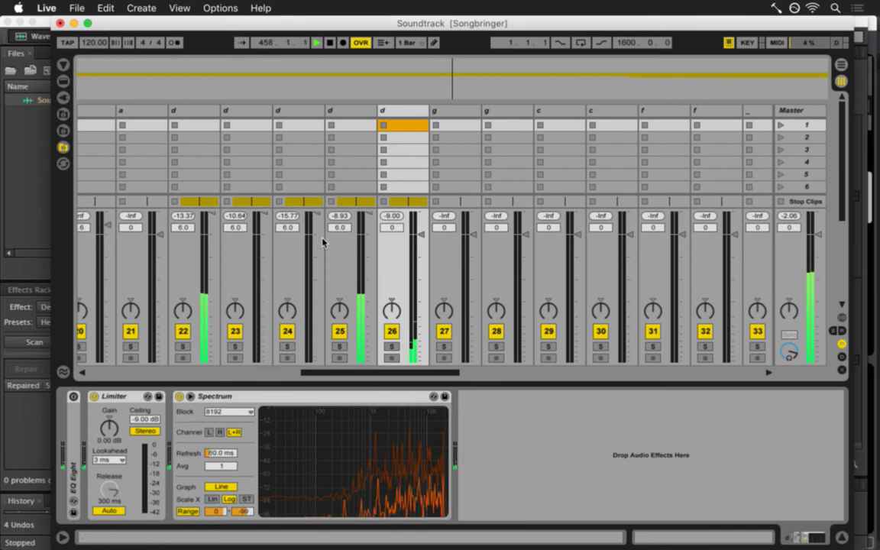
Set track 22's volume to 4.4 dB and track 23's to 5.0 dB, stop playback and save the set.
click(196, 112)
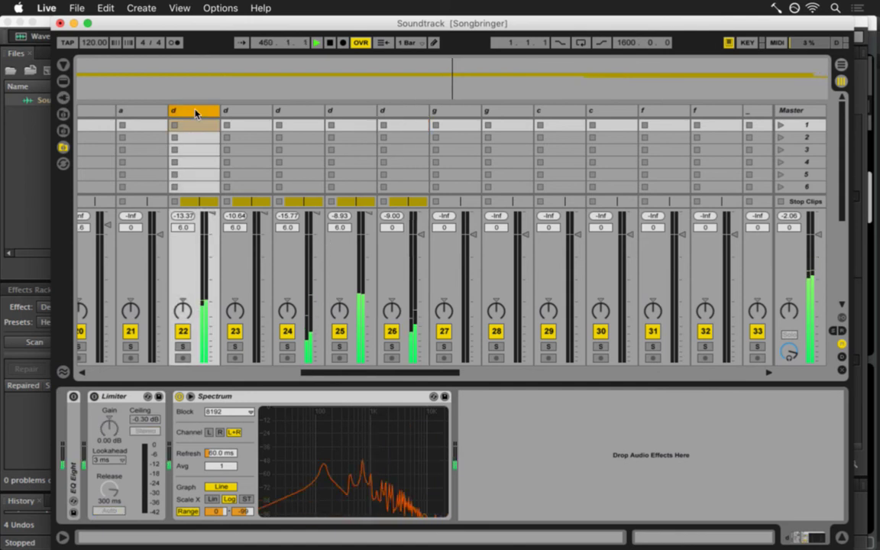
drag(213, 215, 211, 216)
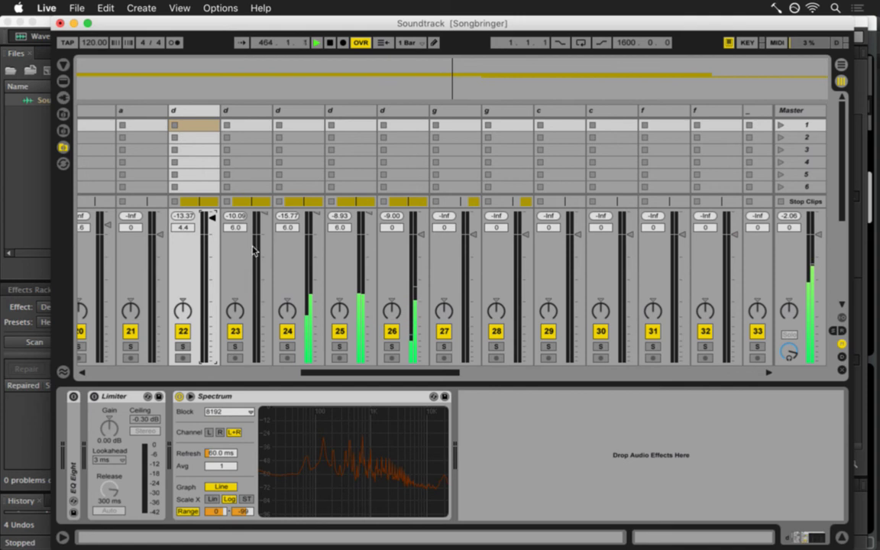
click(247, 113)
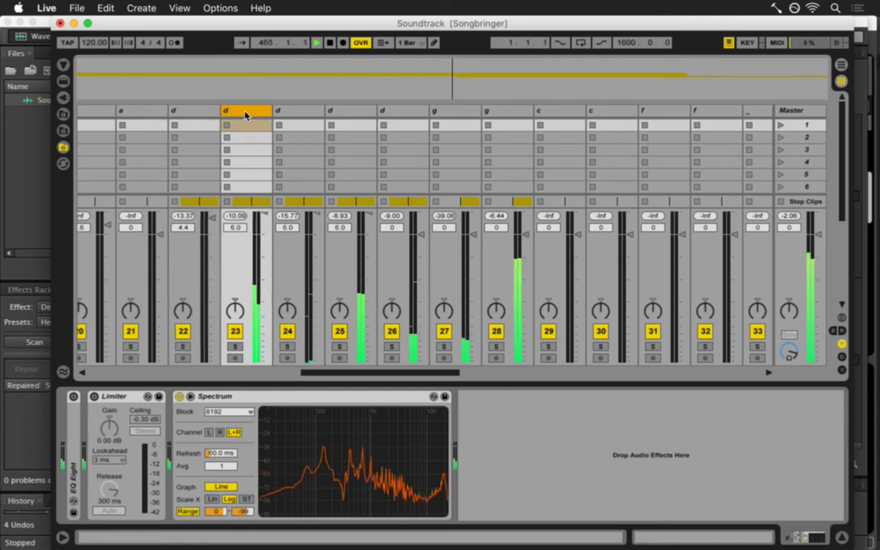
drag(265, 213, 265, 216)
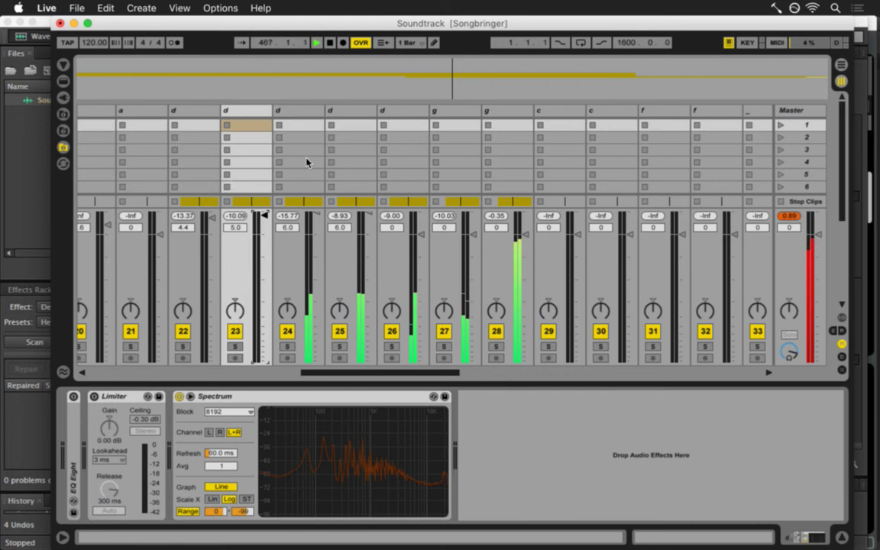
key(space)
key(super+s)
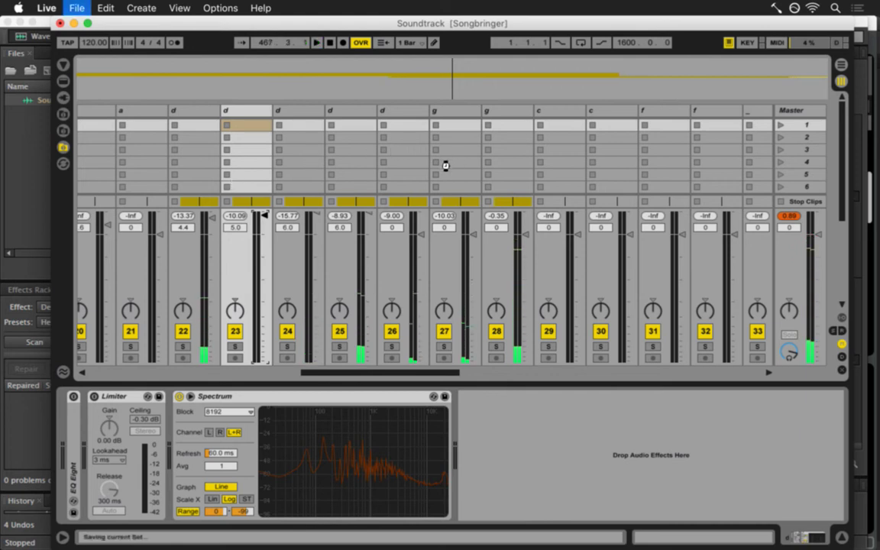
Colour the L7-melA and L7-drumsC clips magenta in the arrangement.
key(Tab)
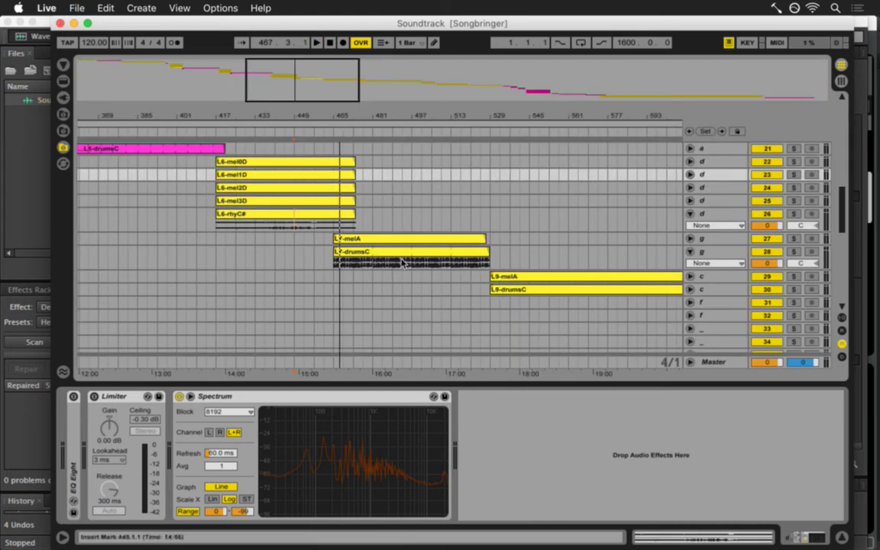
click(371, 240)
shift+click(382, 261)
right_click(393, 257)
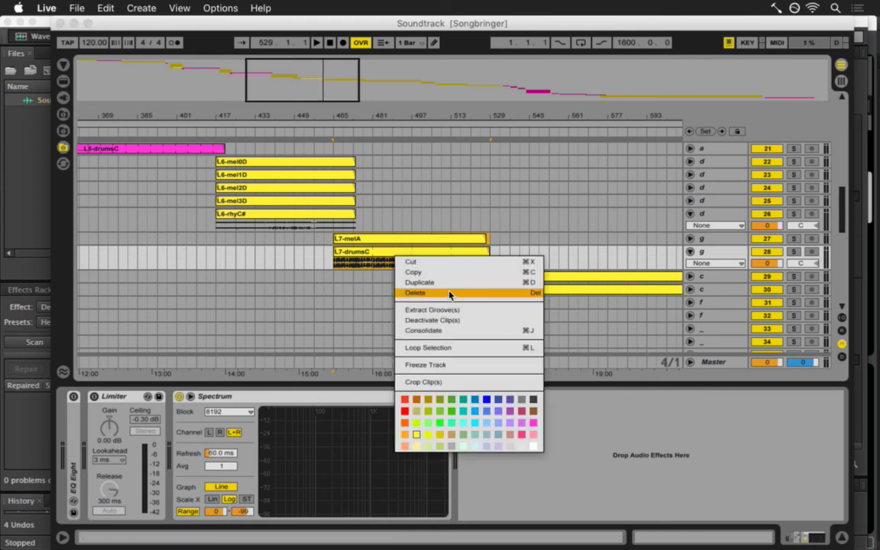
click(531, 426)
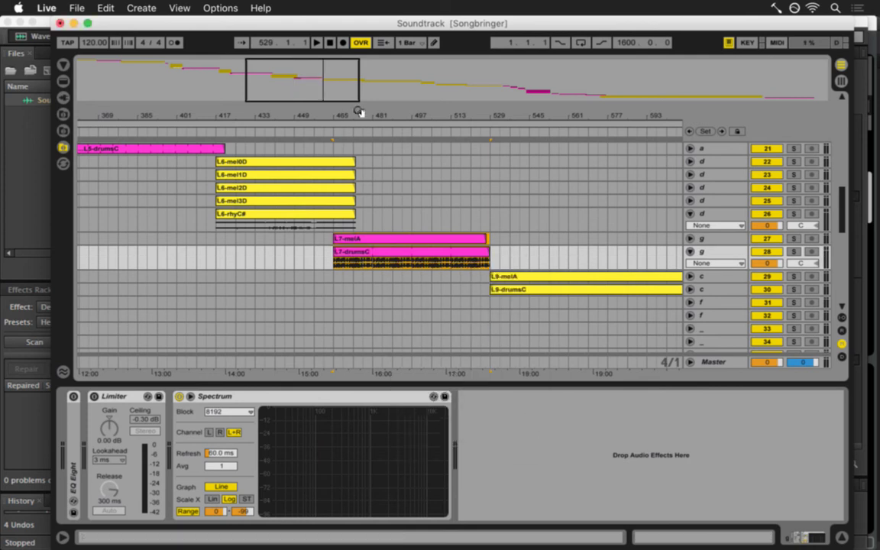
Reset L7-drumsC's warping to a 120.00 segment BPM, turn on looping and extend the clip to end level with L7-melA.
drag(358, 111, 345, 157)
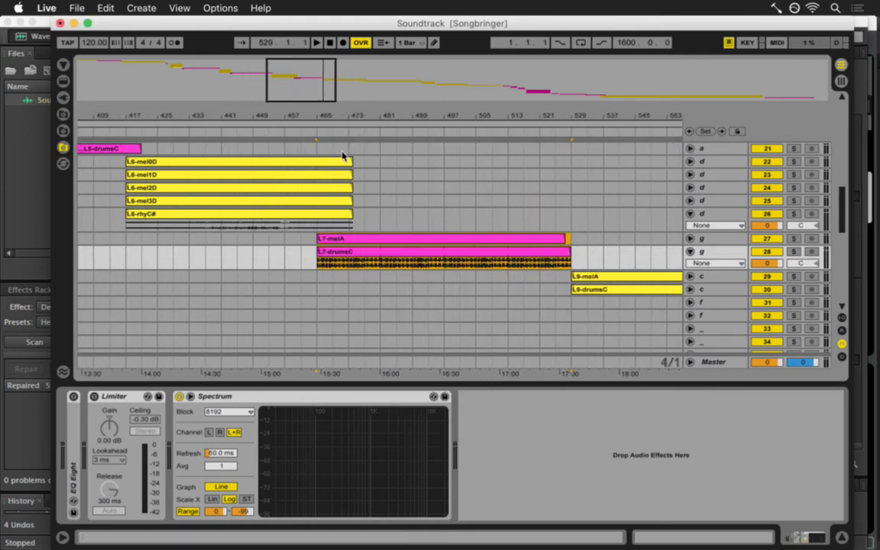
double_click(355, 253)
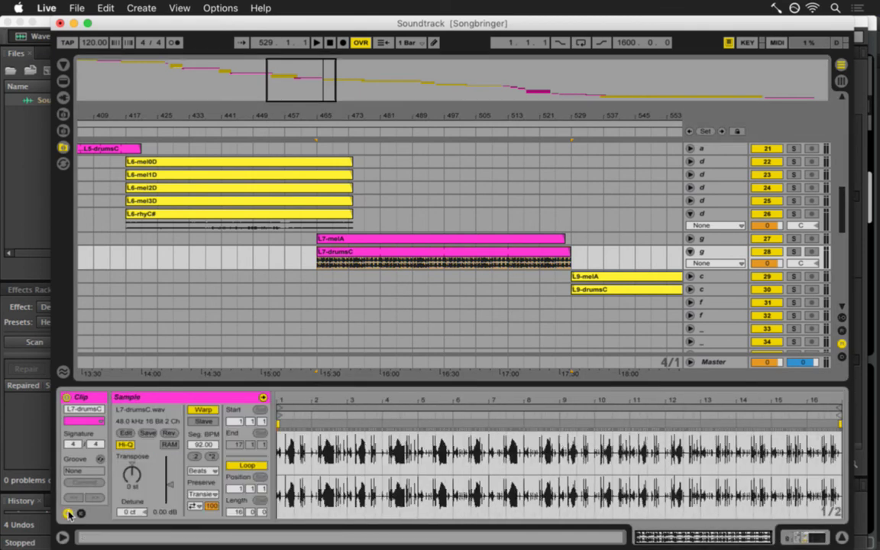
key(Tab)
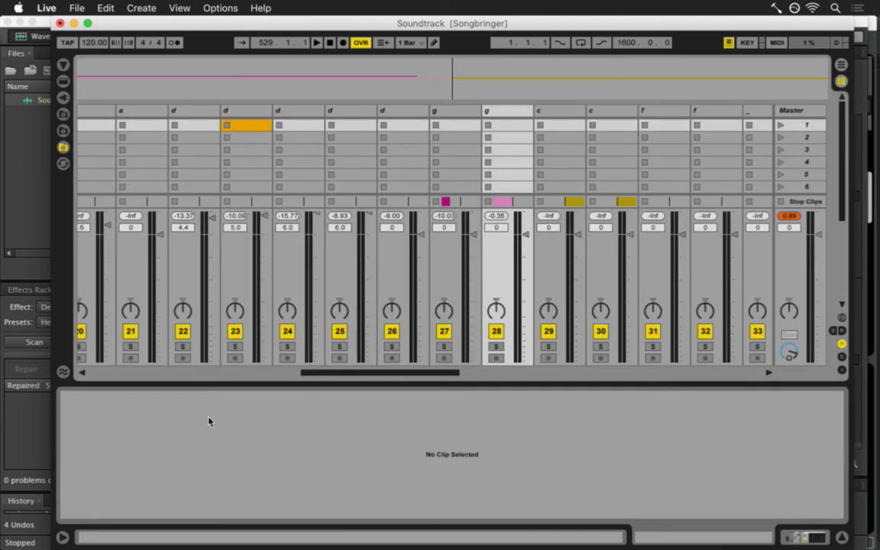
key(Tab)
key(shift+Tab)
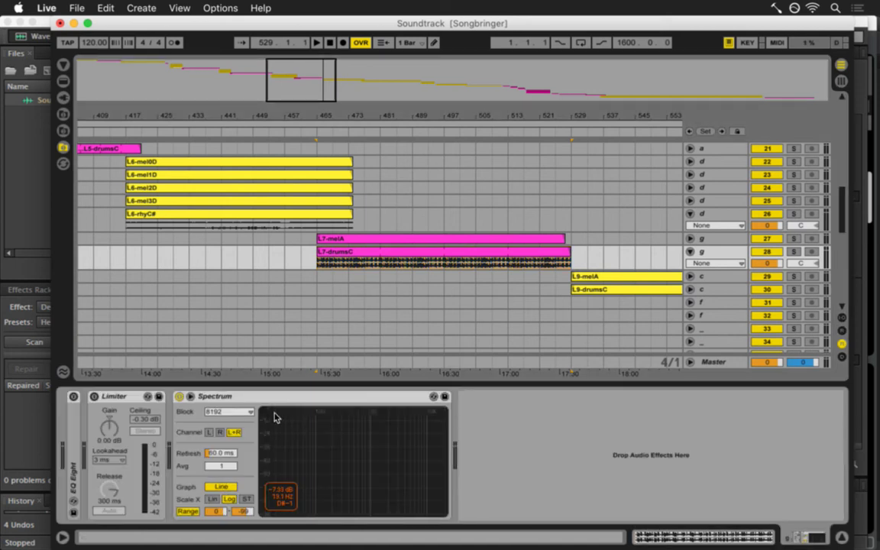
key(shift+Tab)
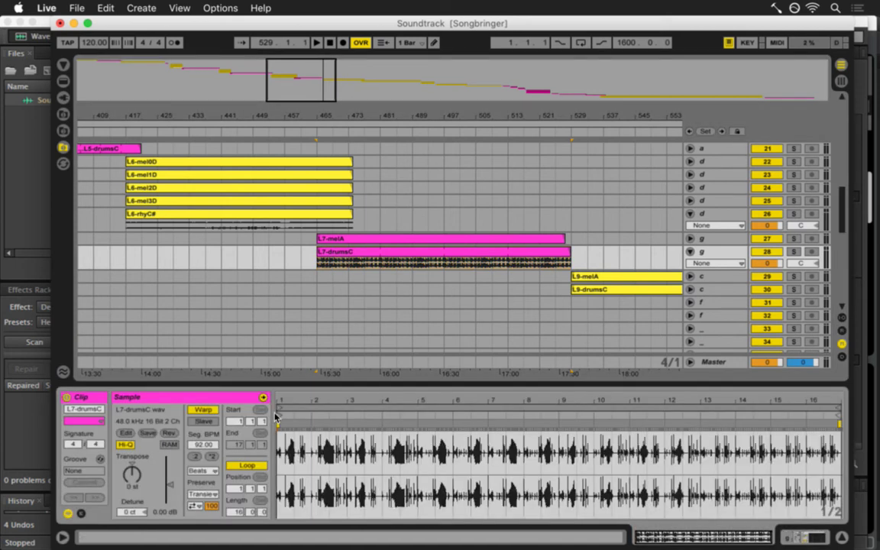
click(201, 410)
click(202, 410)
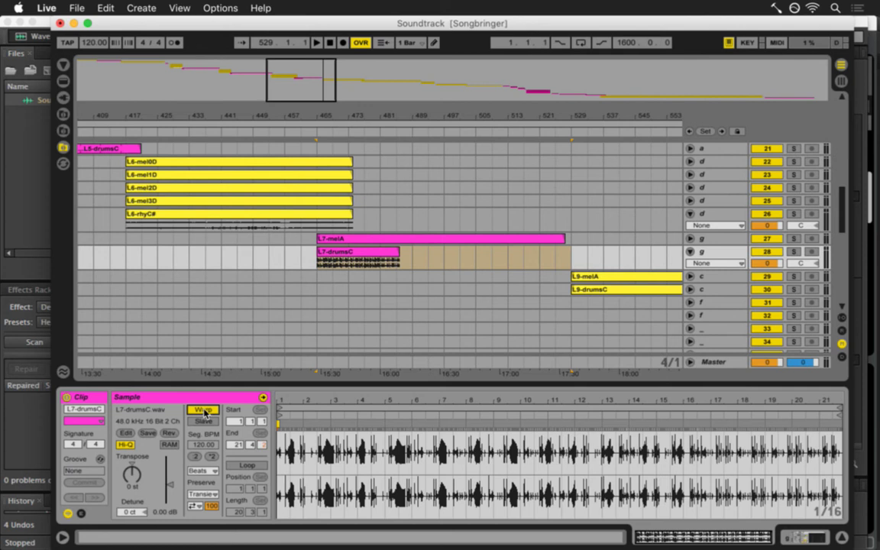
click(232, 464)
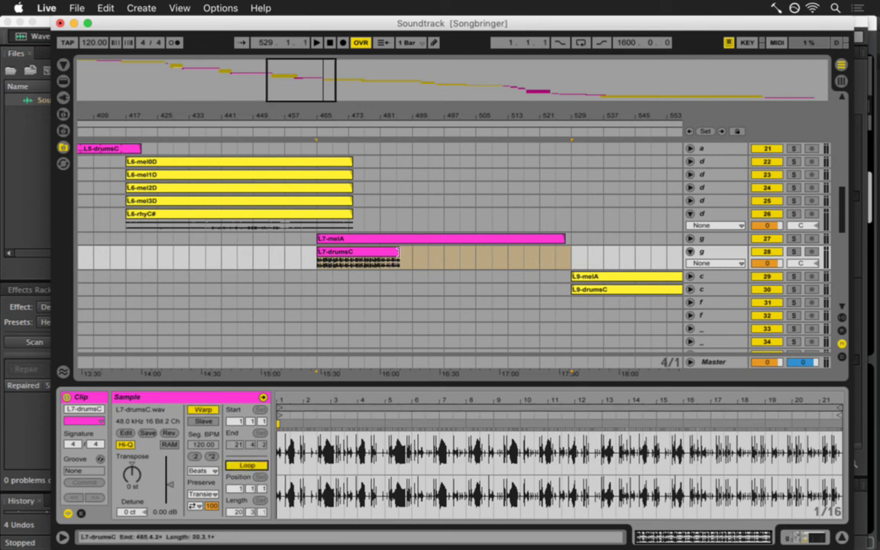
drag(398, 253, 565, 259)
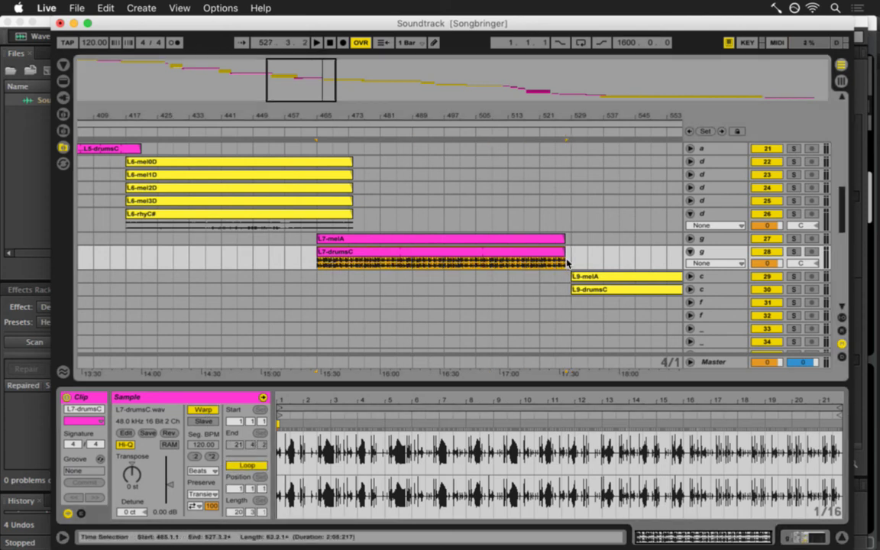
Move both L7 clips together to start at bar 469, play them from bar 477 and save the set.
shift+click(337, 239)
drag(337, 239, 367, 243)
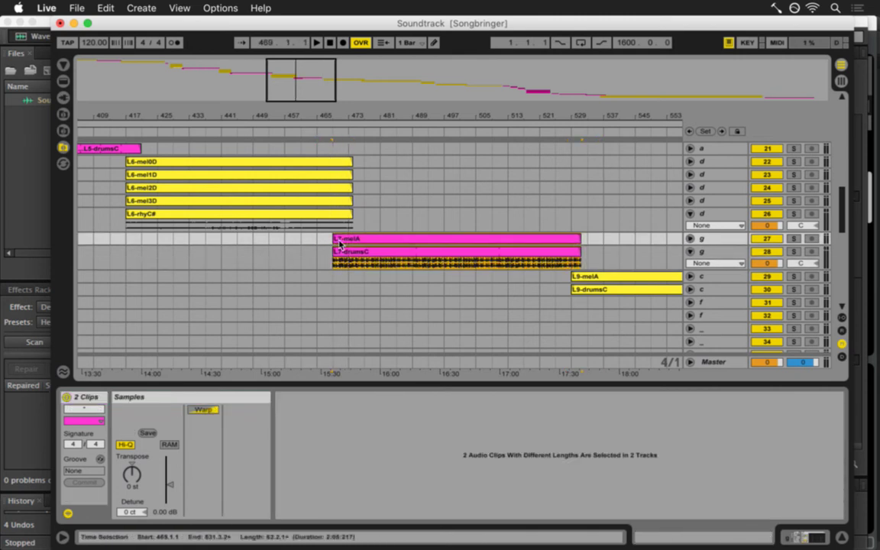
click(373, 263)
key(space)
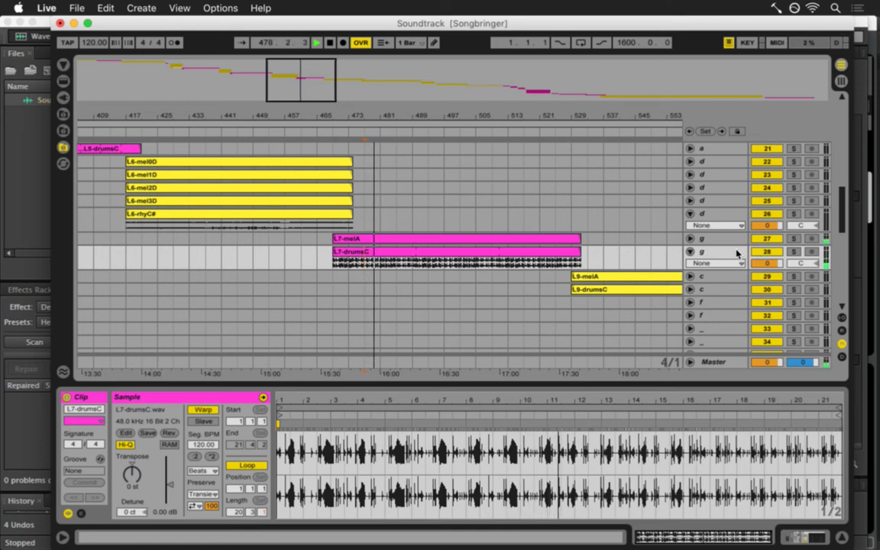
key(Tab)
key(Tab)
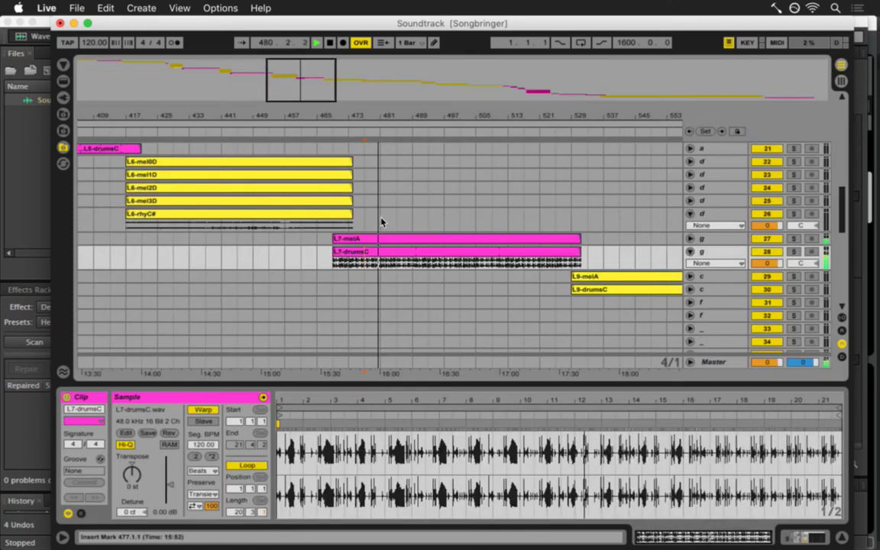
key(super+s)
Switch to Audition and play Soundtrack.wav from about 12:58, 15:59 and 17:12 to compare the section levels.
key(super+Tab)
click(213, 285)
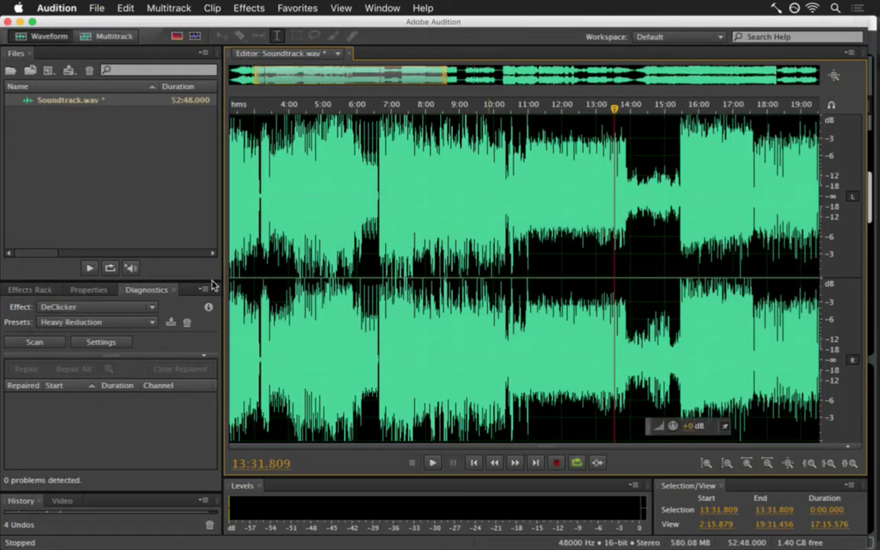
click(594, 168)
key(space)
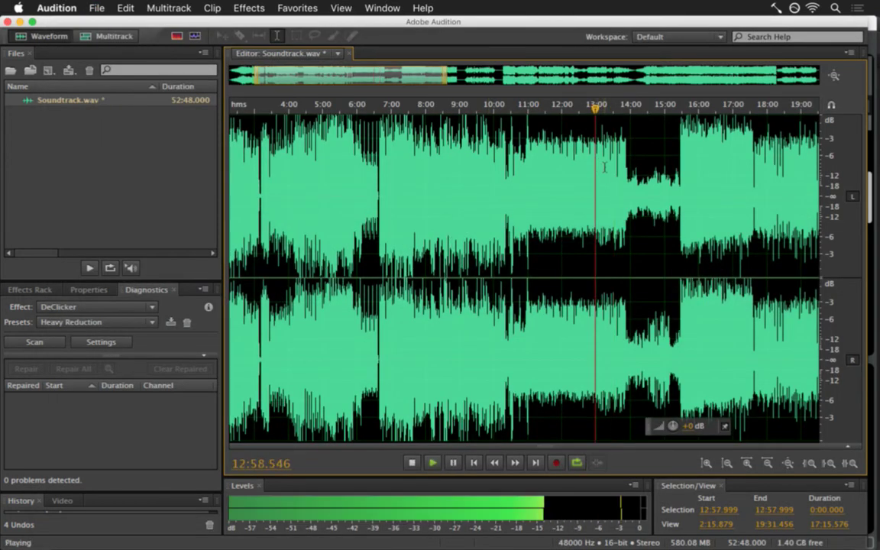
key(space)
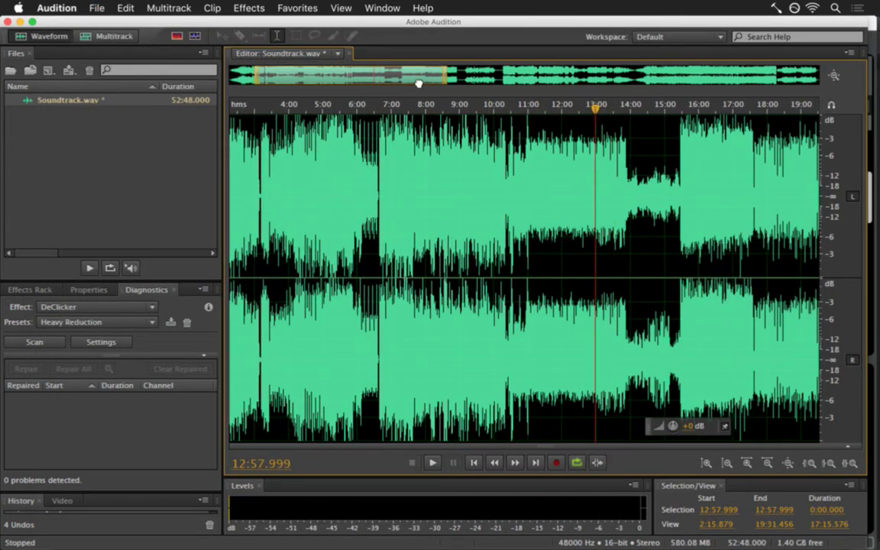
drag(419, 83, 520, 84)
click(384, 166)
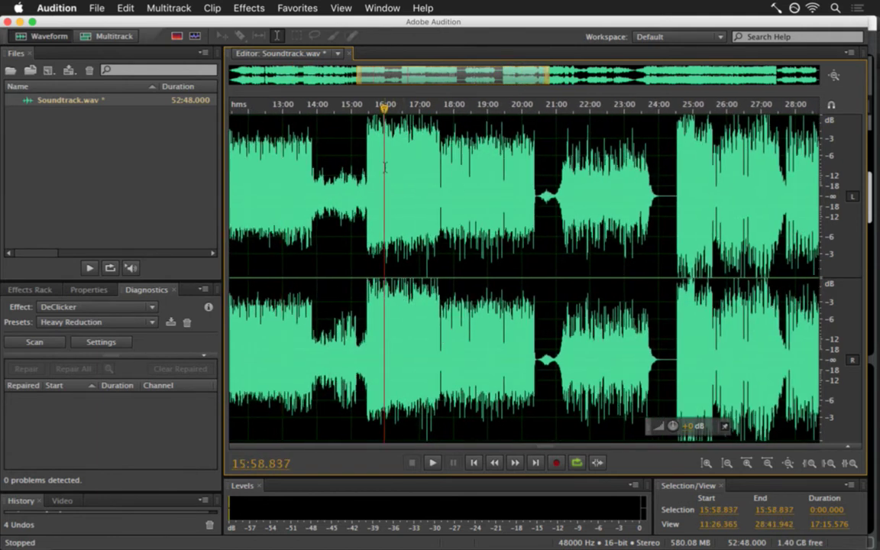
key(space)
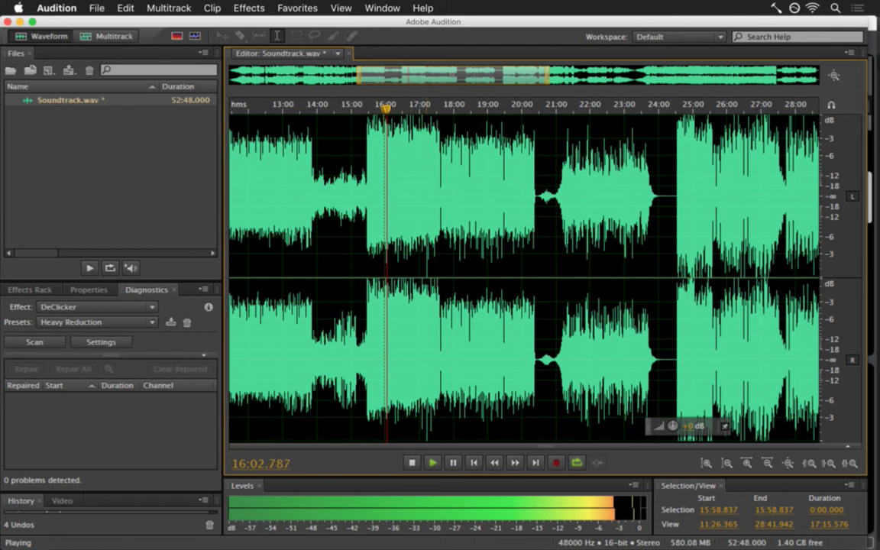
click(427, 216)
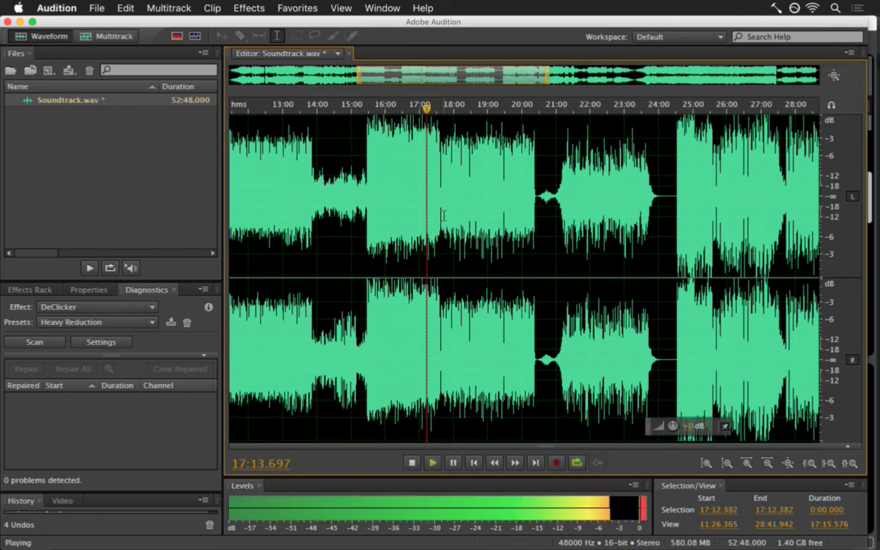
key(space)
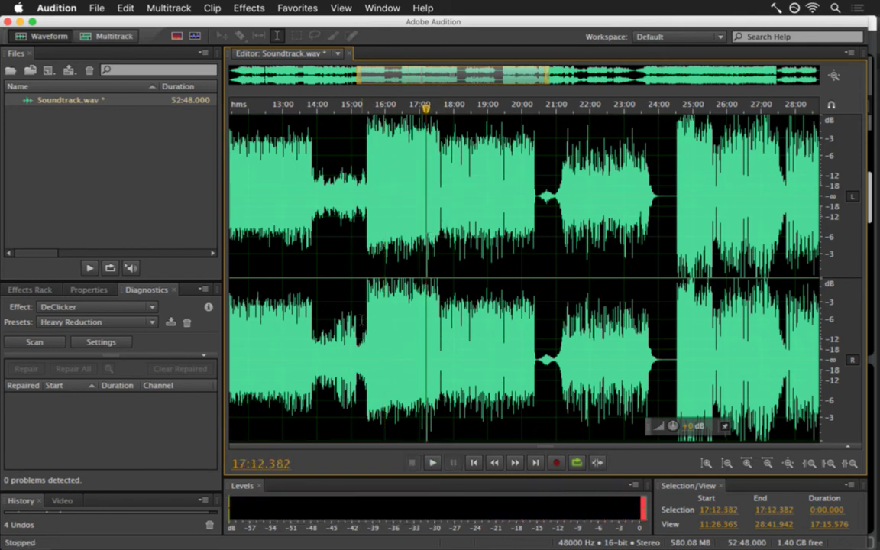
Select the L7 section from about 15:25 to 17:40, compare it with the earlier waveform back to 0:00, and return to Ableton Live.
drag(365, 328, 442, 334)
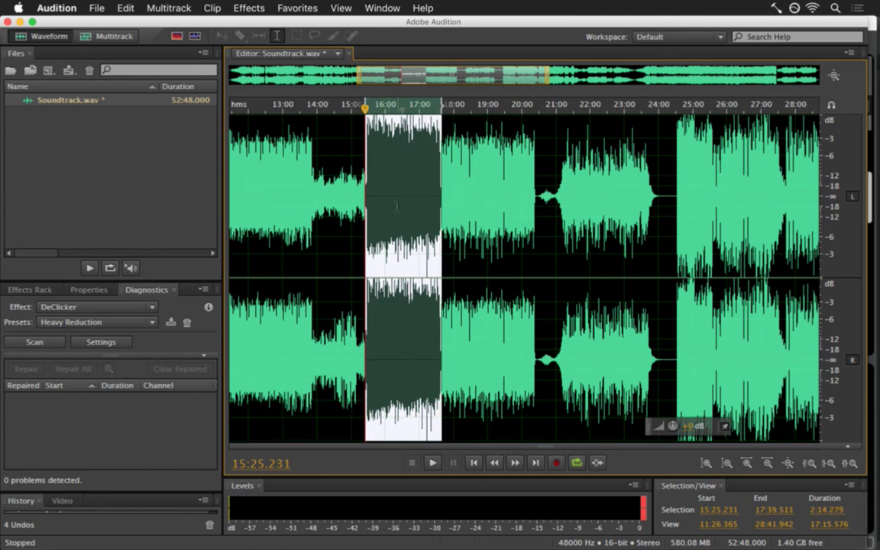
drag(360, 77, 224, 73)
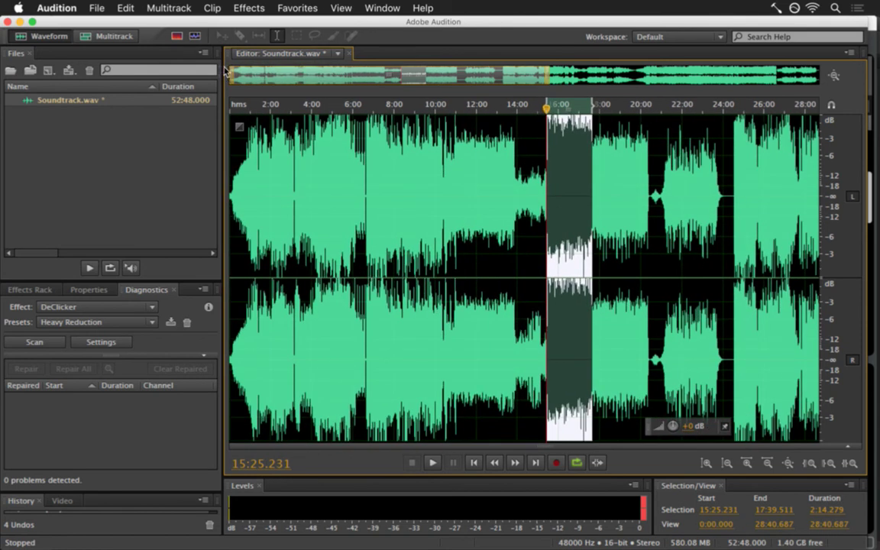
key(super+Tab)
click(340, 264)
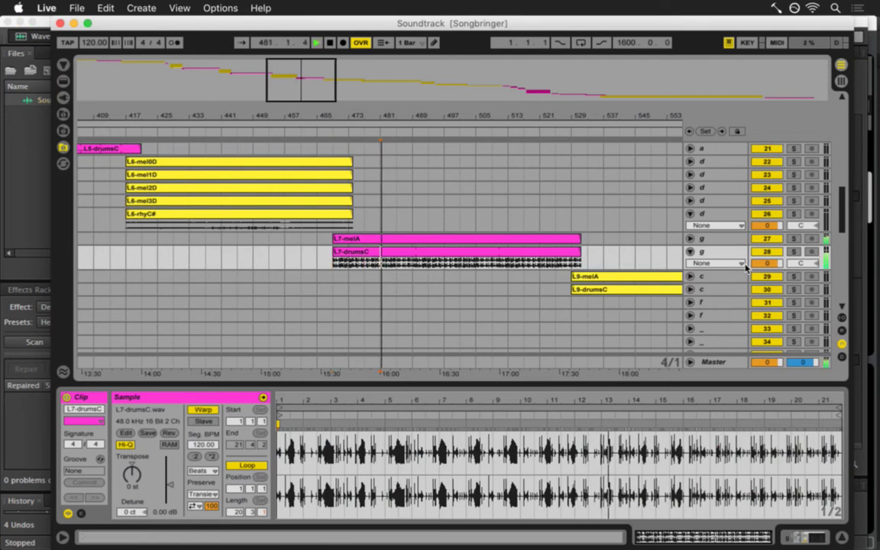
Show the mixer with the device chain of L7 tracks 27 and 28, and reset track 28's peak level reading during playback.
key(shift+Tab)
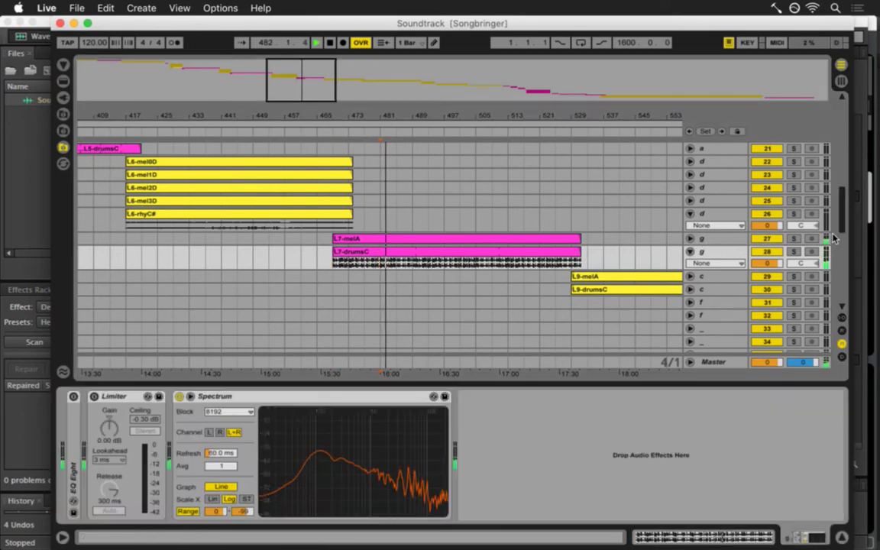
key(Tab)
click(497, 110)
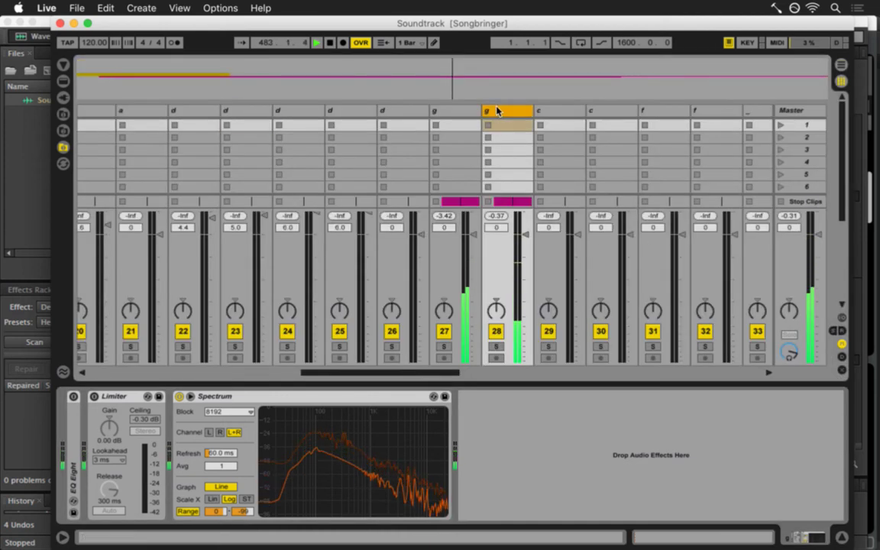
shift+click(448, 110)
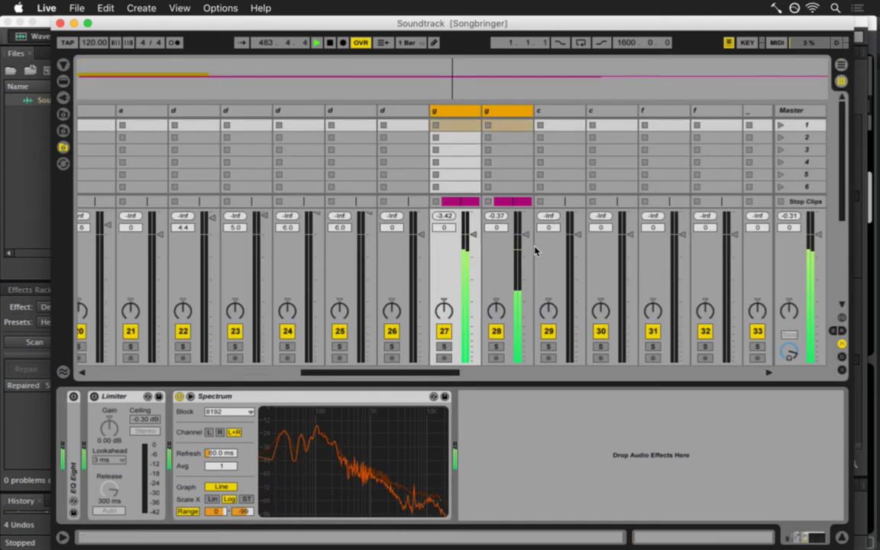
click(497, 216)
Turn on the Limiter on L7 drums track 28 and set its ceiling to -0.94 dB.
click(500, 110)
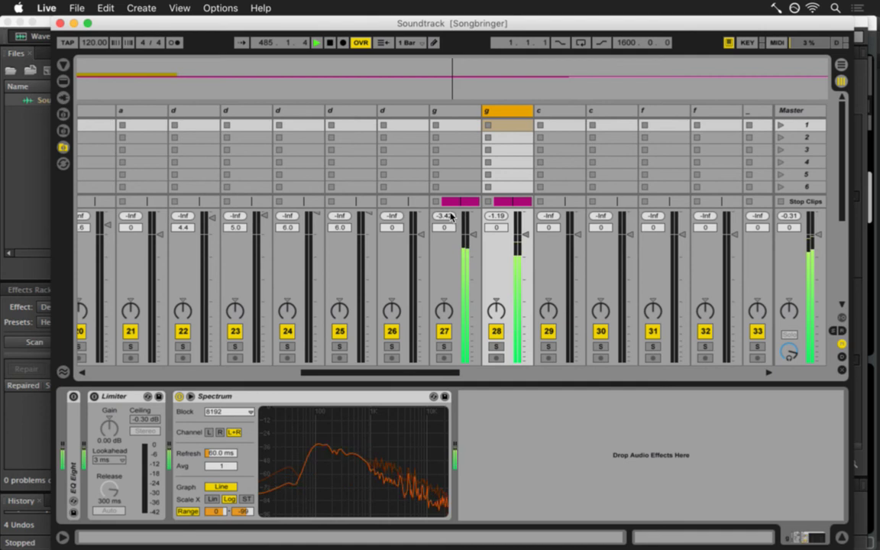
click(148, 419)
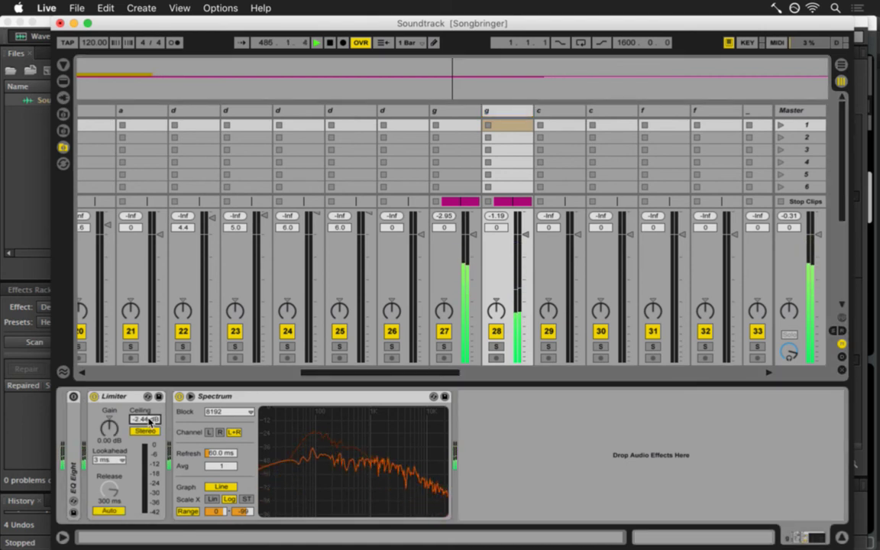
key(Up)
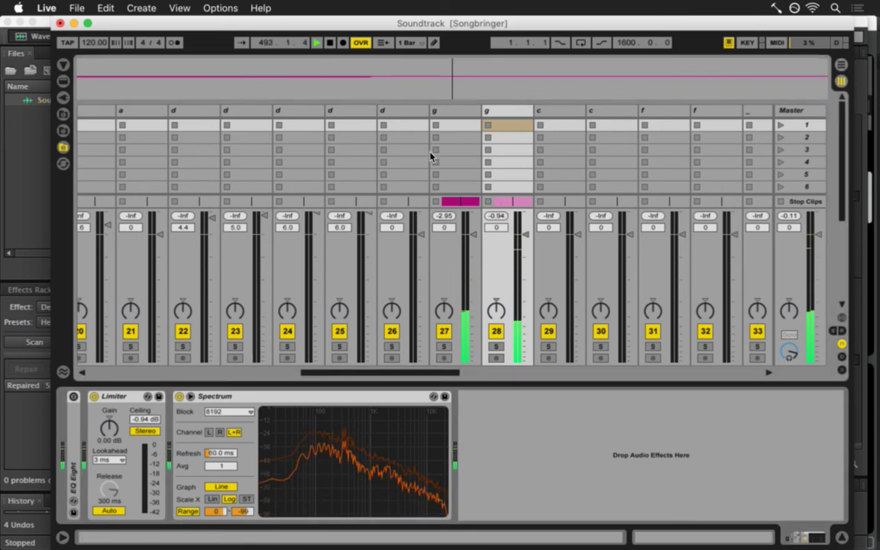
Set track 28's Limiter gain to 1.40 dB and its ceiling to -2.25 dB, and select track 27.
click(448, 111)
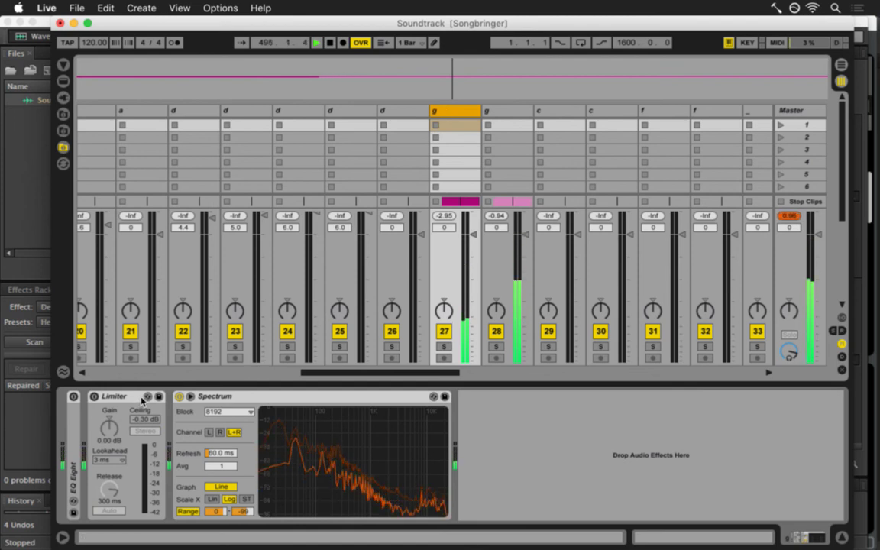
click(500, 111)
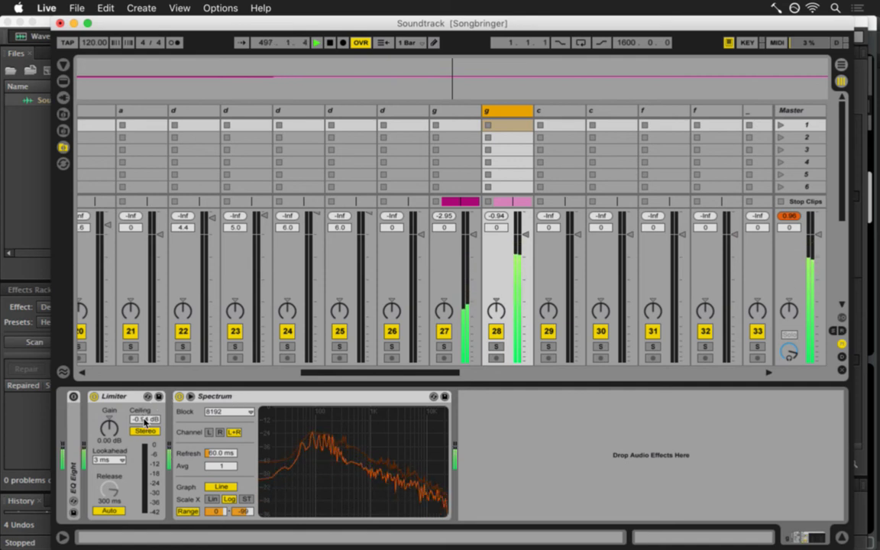
drag(144, 413, 145, 422)
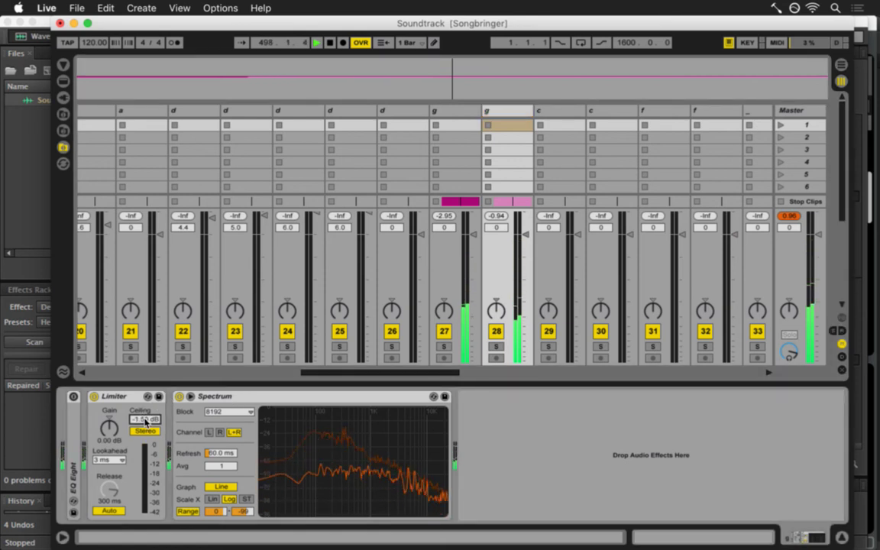
drag(111, 431, 112, 428)
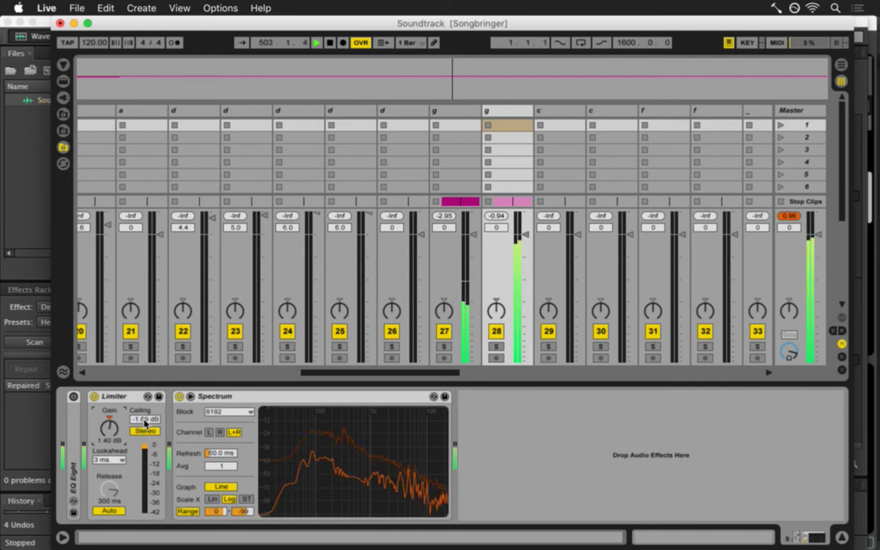
click(145, 422)
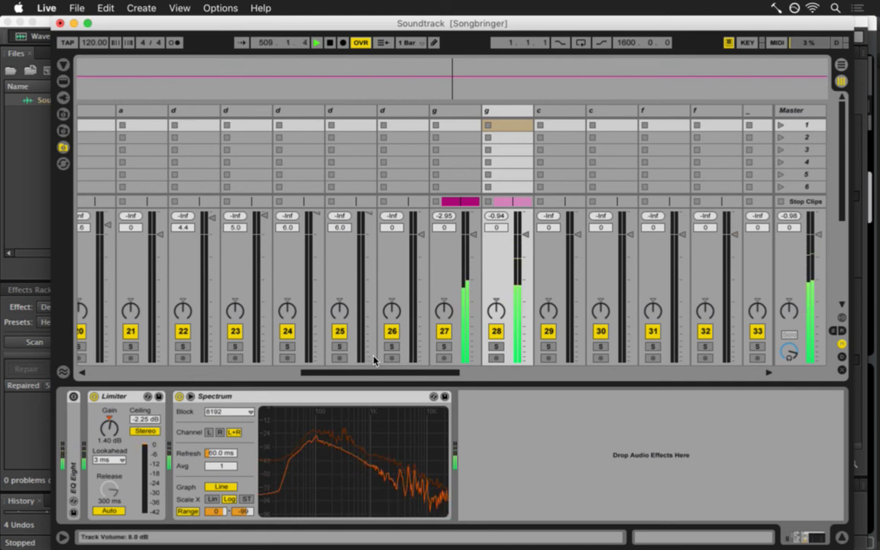
click(455, 111)
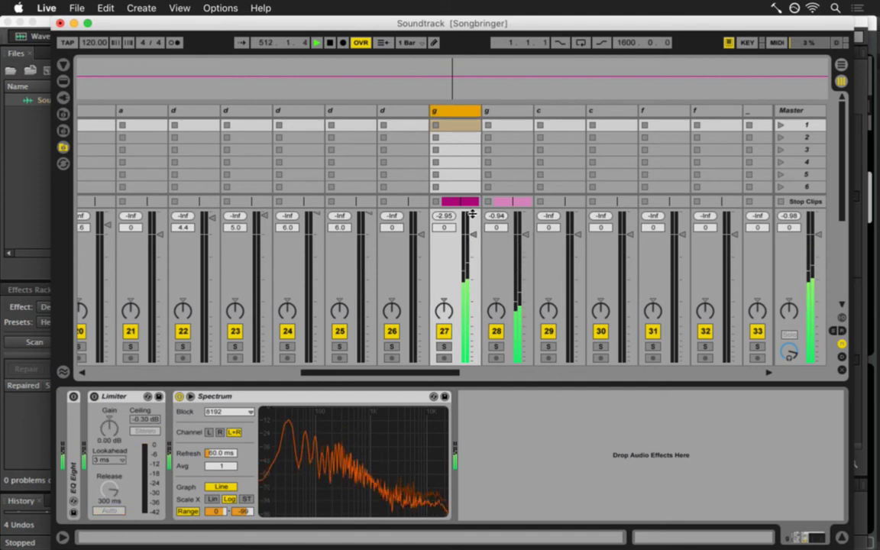
Unfold track 27 to show its waveform, play the L7 section from bar 525 and reset the master peak level.
key(Tab)
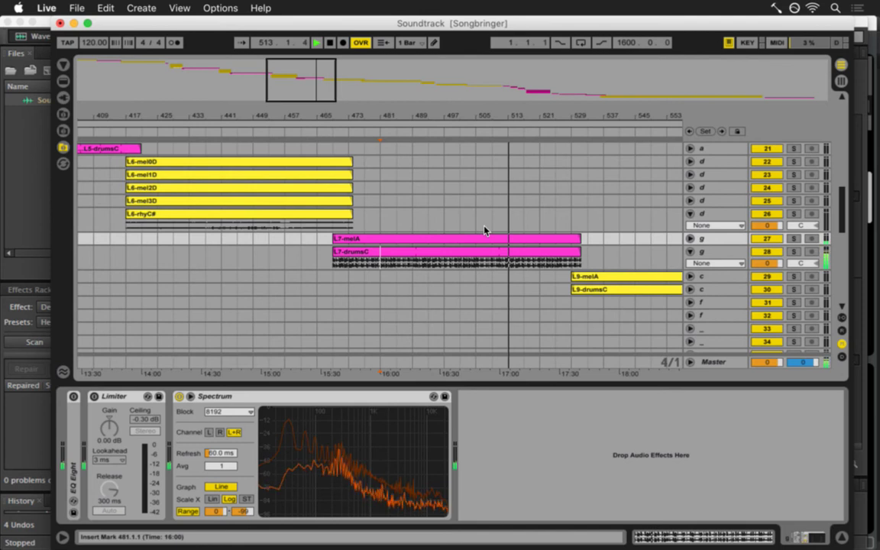
click(691, 239)
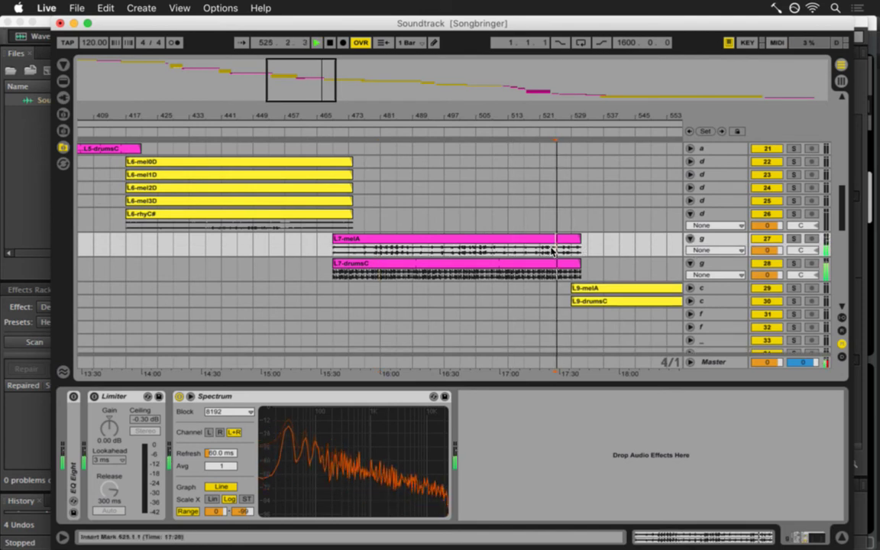
key(Tab)
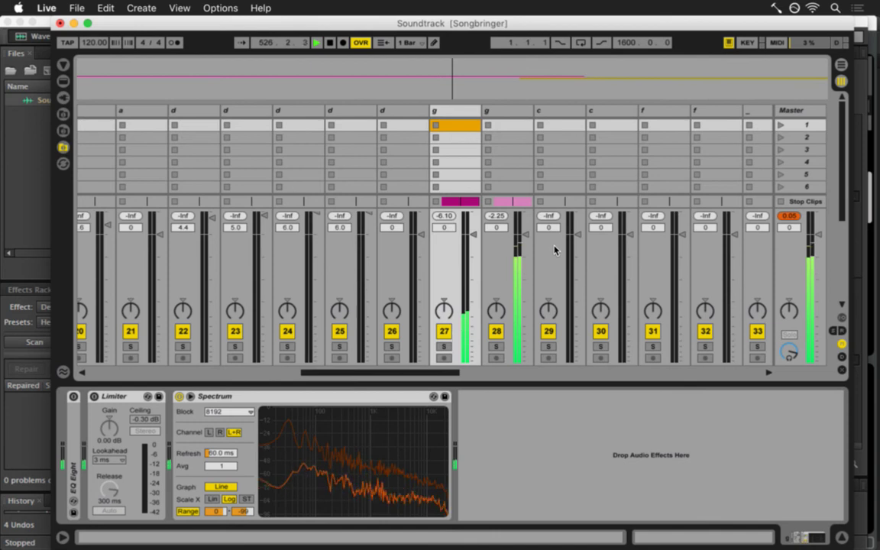
click(797, 217)
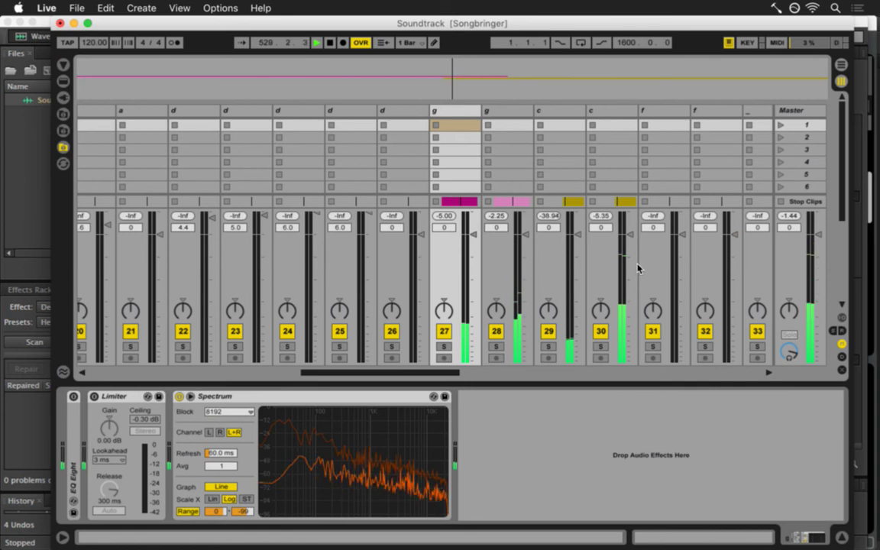
Save the set, stop playback at the start of the L9 section and fold the L7 tracks 27 and 28.
key(Tab)
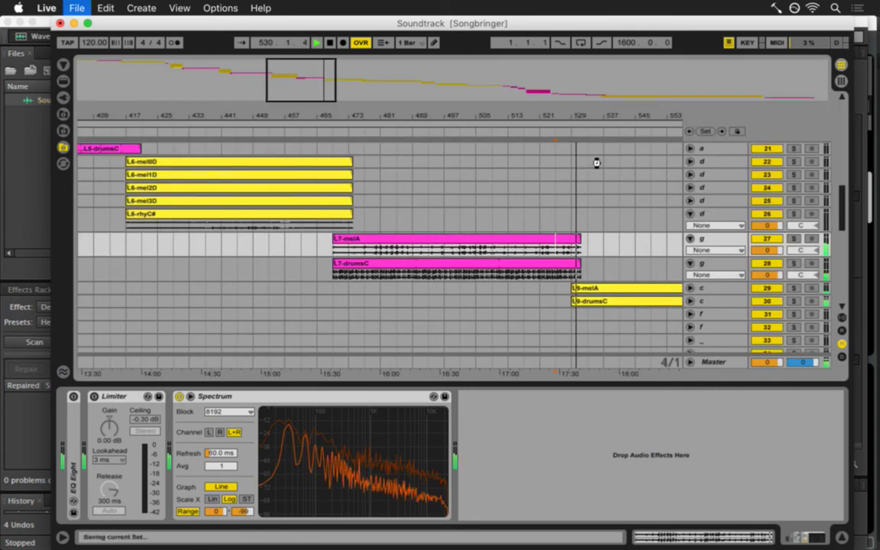
key(space)
drag(599, 118, 419, 114)
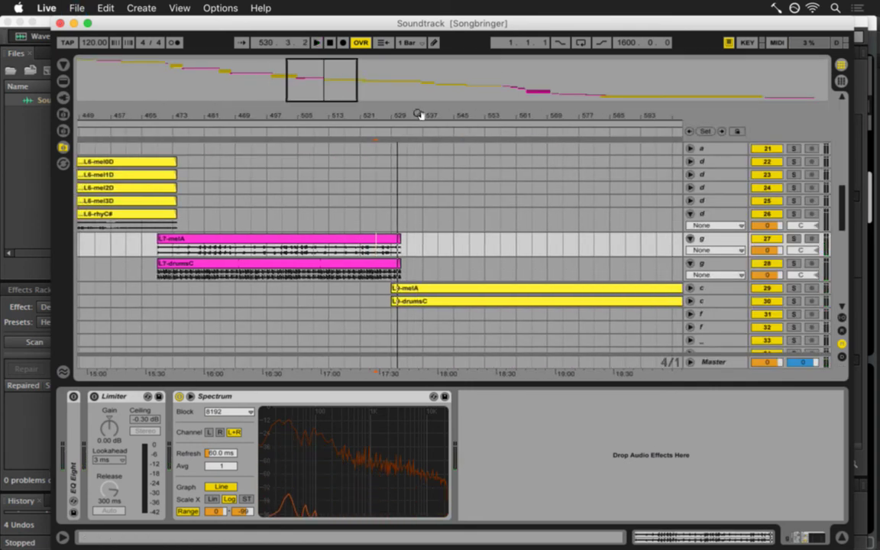
click(412, 289)
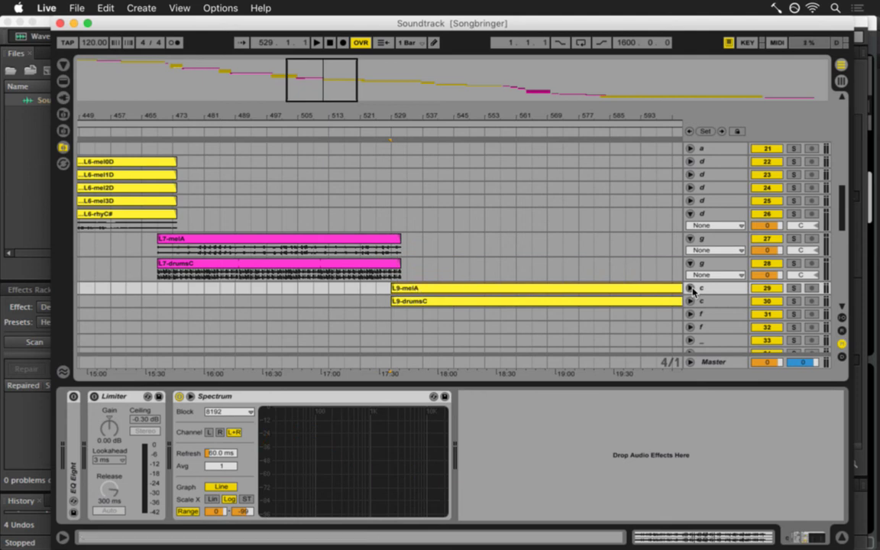
click(689, 262)
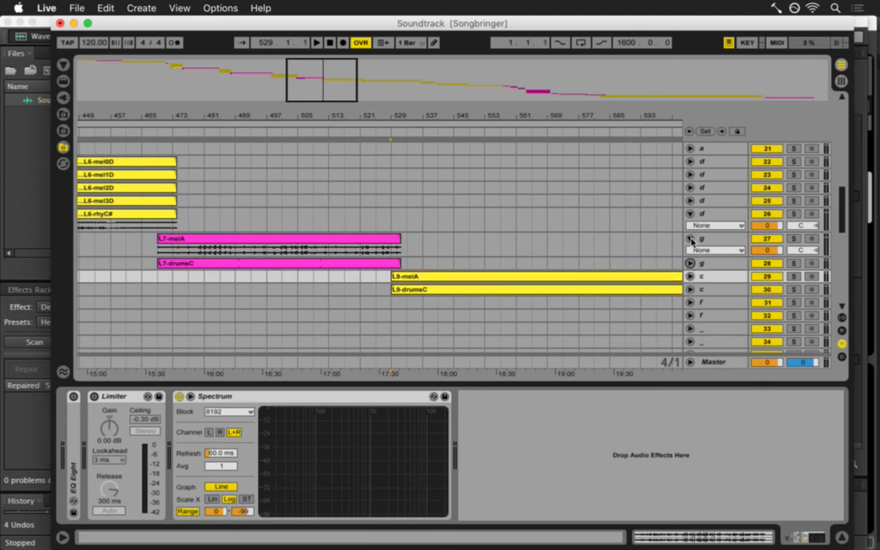
click(689, 237)
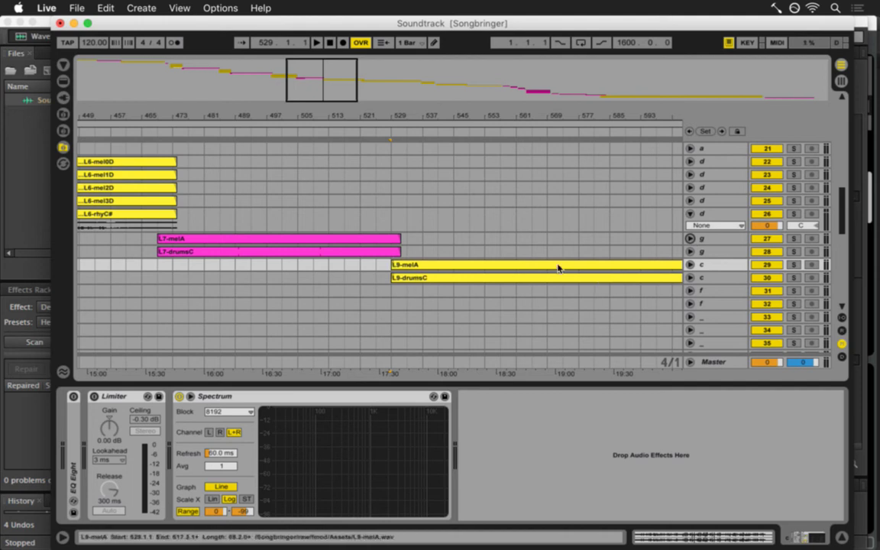
Play the L9 section briefly from bar 537 and stop.
click(416, 253)
key(space)
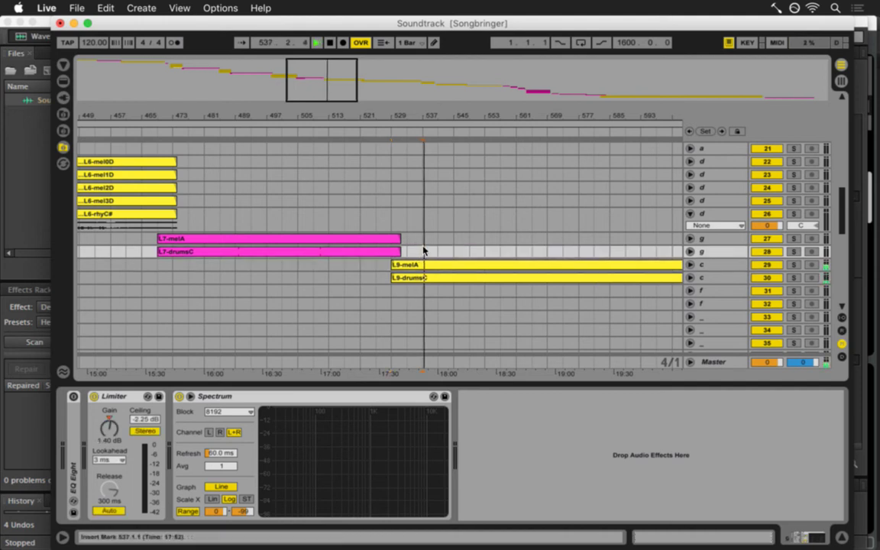
key(space)
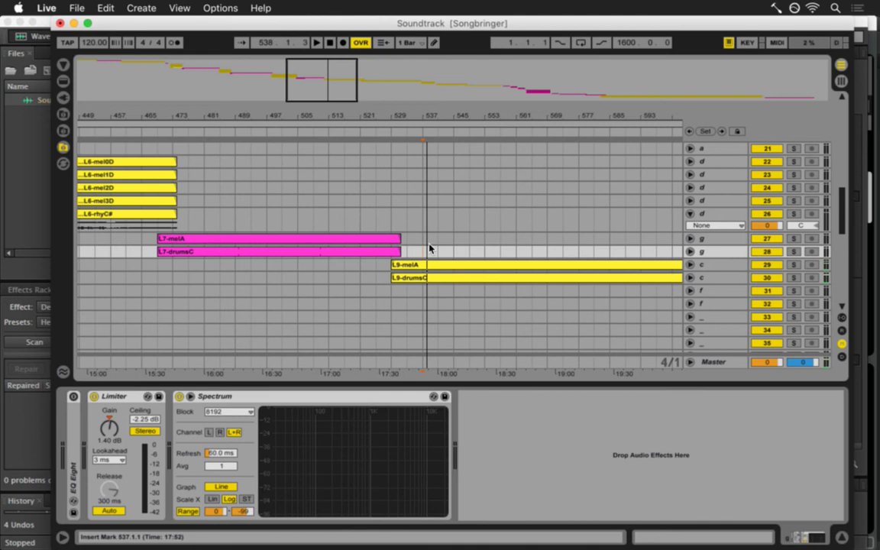
Switch to Adobe Audition, play Soundtrack.wav from about 17:52 and select the passage from about 17:53 to 20:21.
key(super+Tab)
click(597, 158)
key(space)
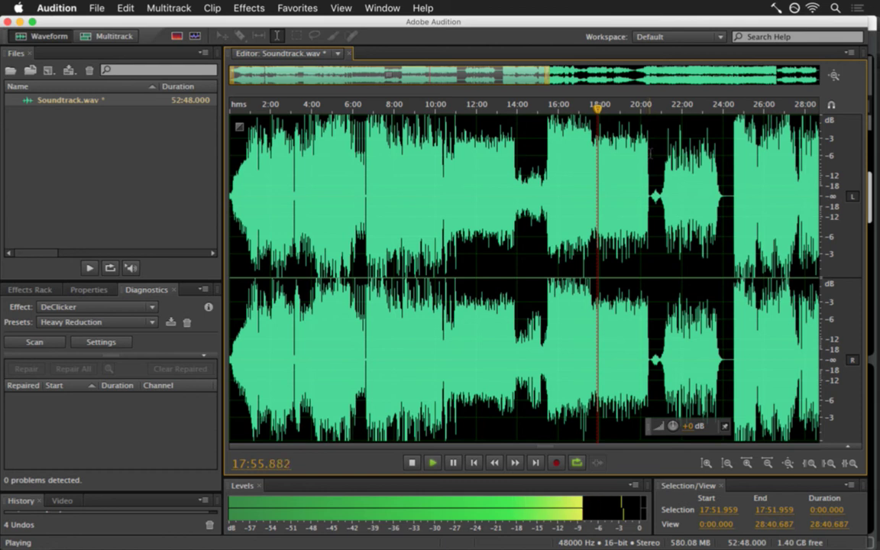
drag(647, 229, 598, 229)
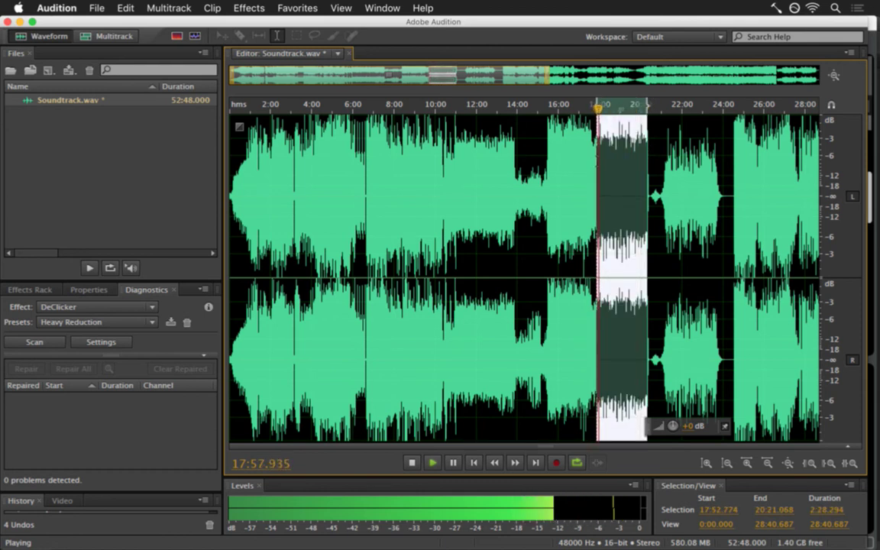
key(space)
Switch back to Ableton Live, unfold tracks 29 and 30, and open the L9-melA clip's details.
key(super+Tab)
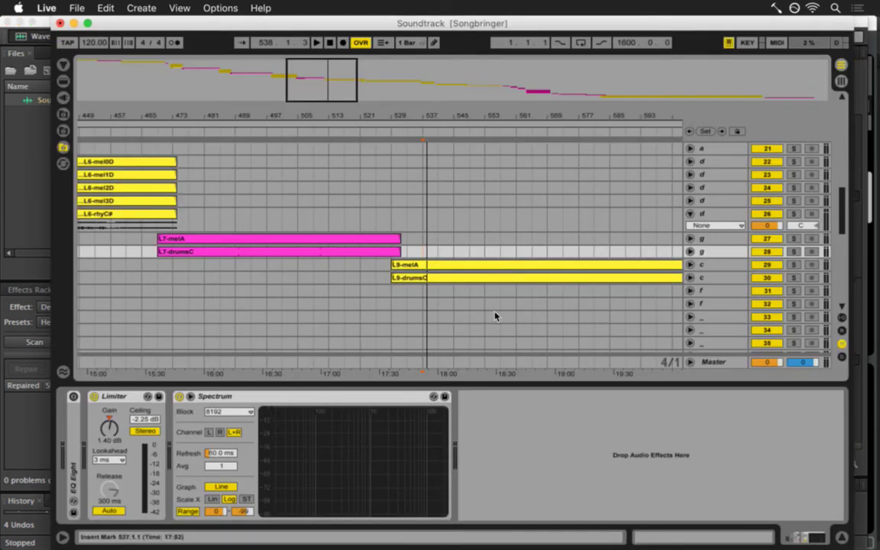
click(691, 265)
click(690, 289)
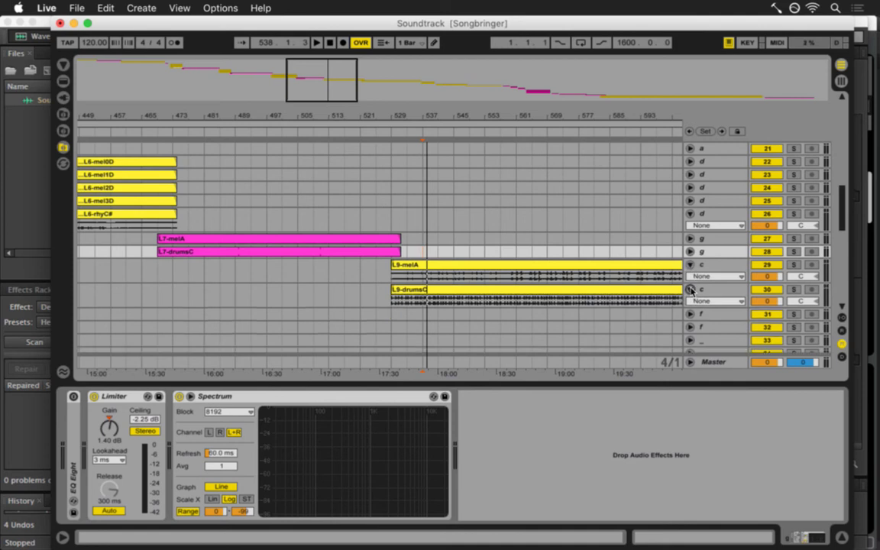
click(449, 269)
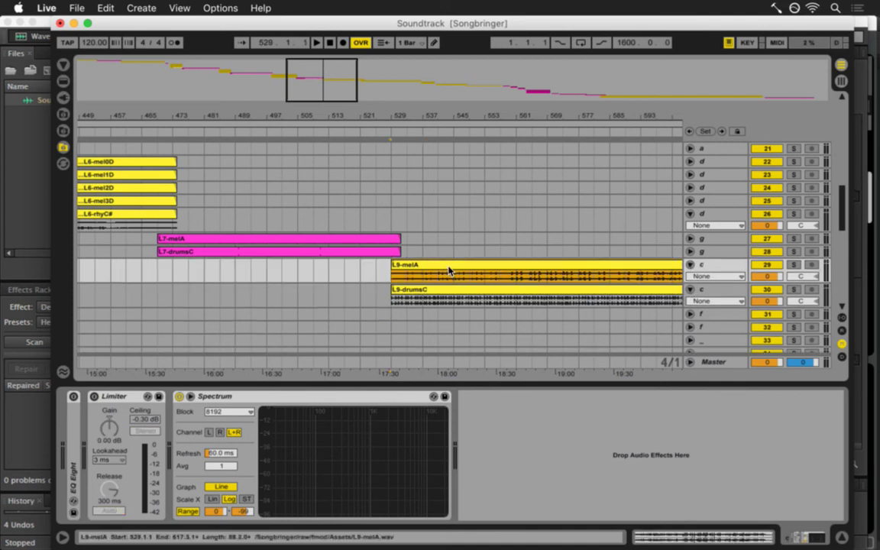
double_click(449, 269)
Play the L9 clips from bar 537 while viewing the mixer levels of tracks 29 and 30.
key(Tab)
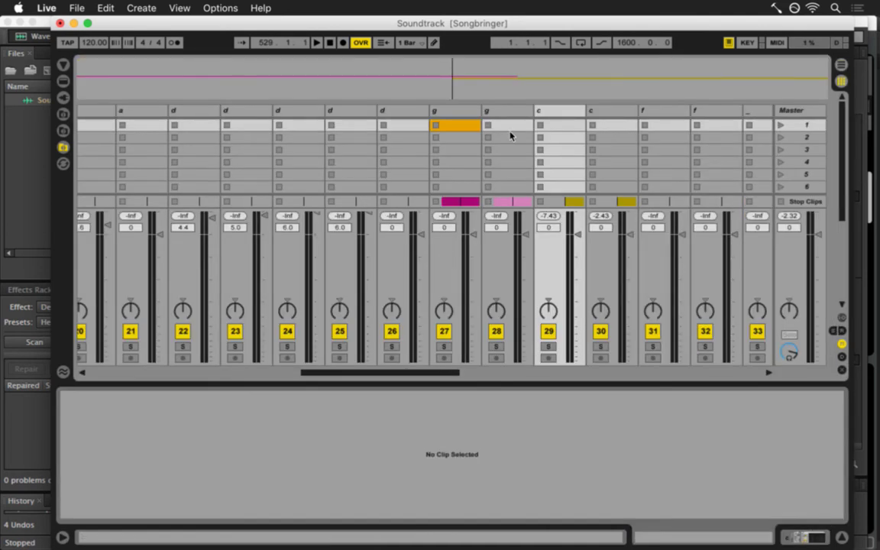
drag(448, 372, 490, 372)
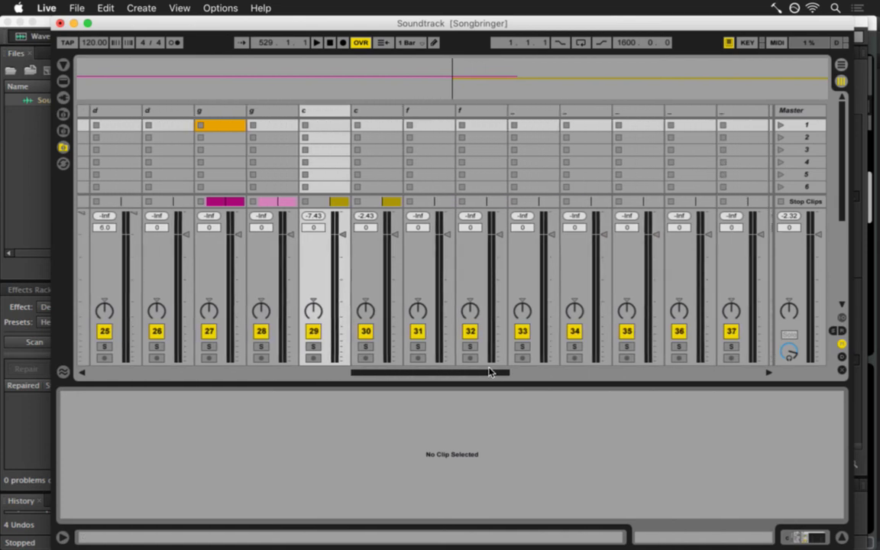
key(Tab)
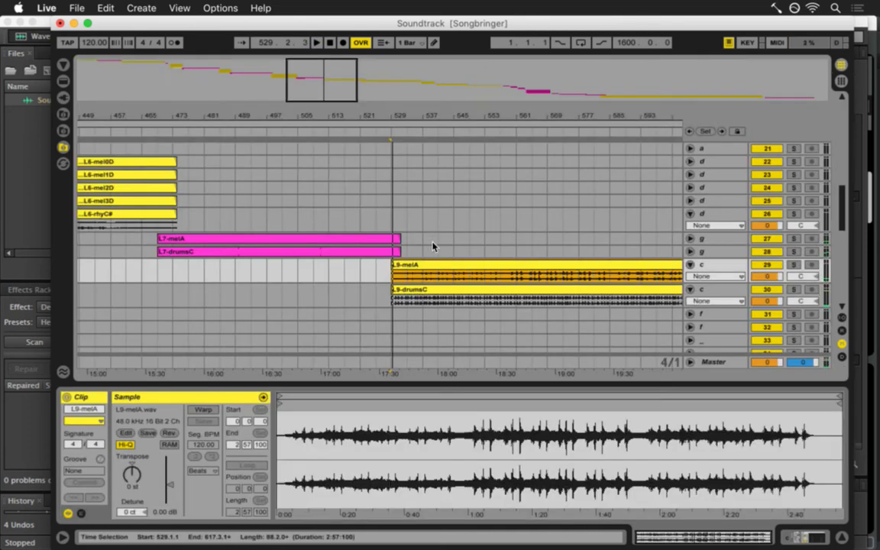
click(422, 253)
key(space)
key(Tab)
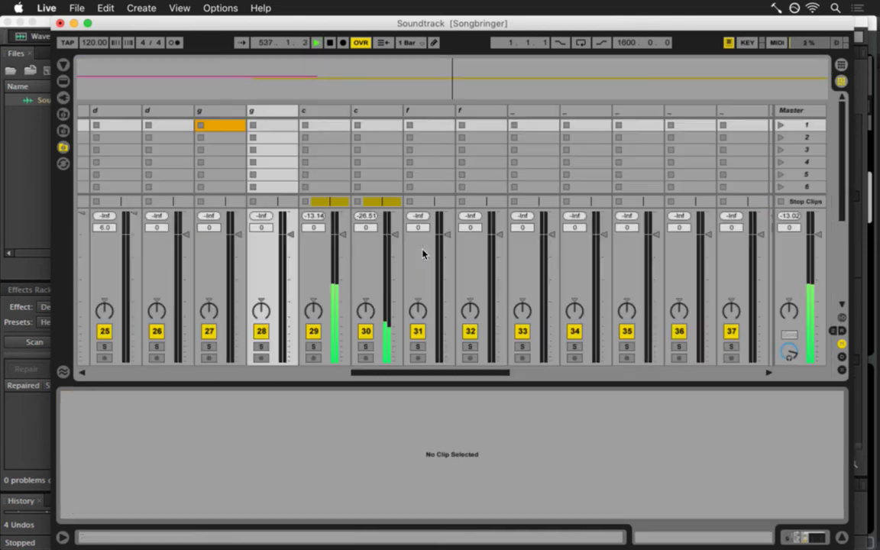
Solo track 29 and then track 30 to audition the L9 melody and drums separately, and stop playback.
click(330, 112)
shift+click(358, 113)
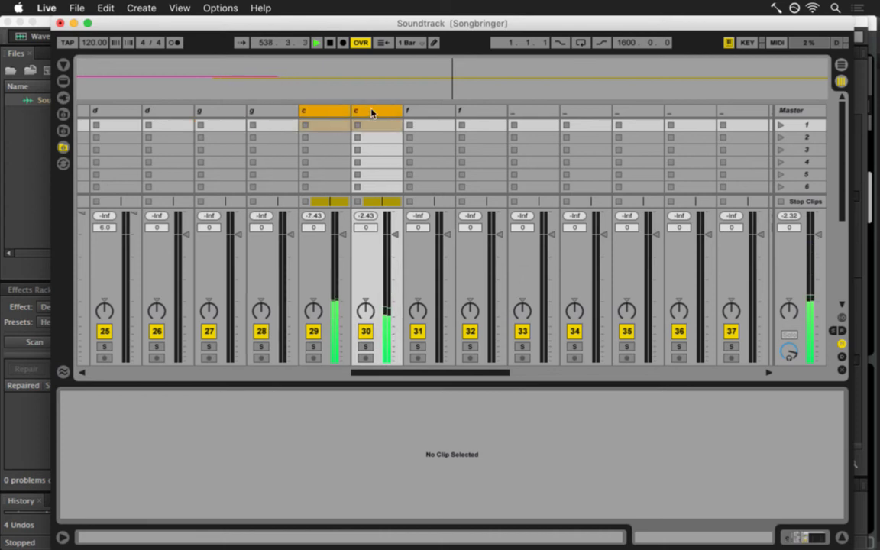
click(326, 114)
click(313, 346)
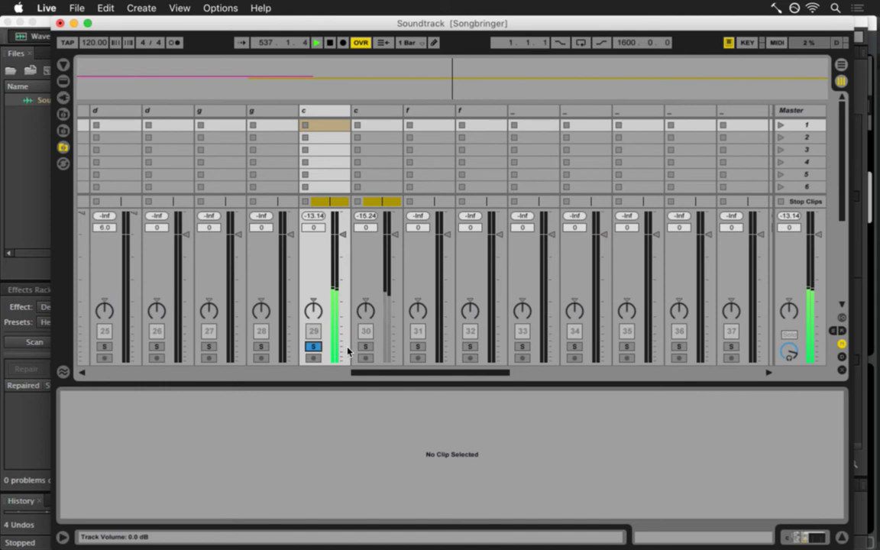
click(313, 346)
click(365, 346)
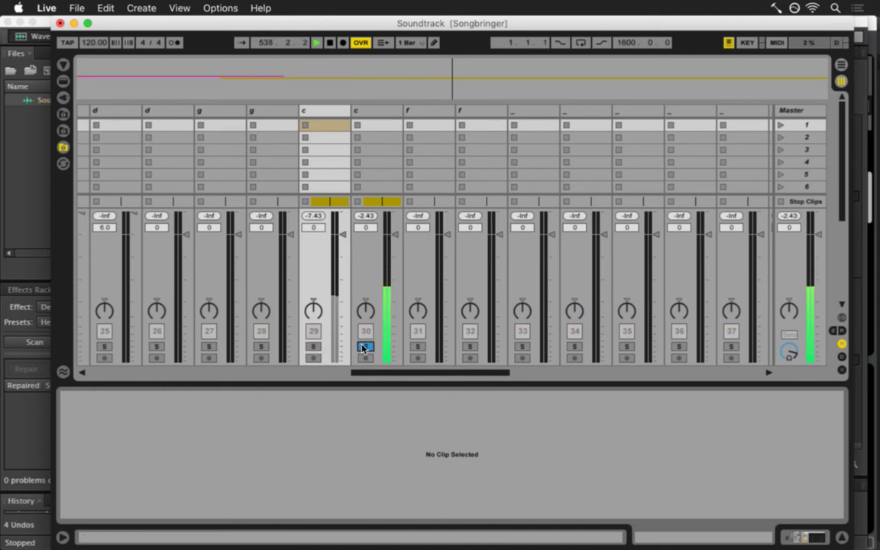
key(space)
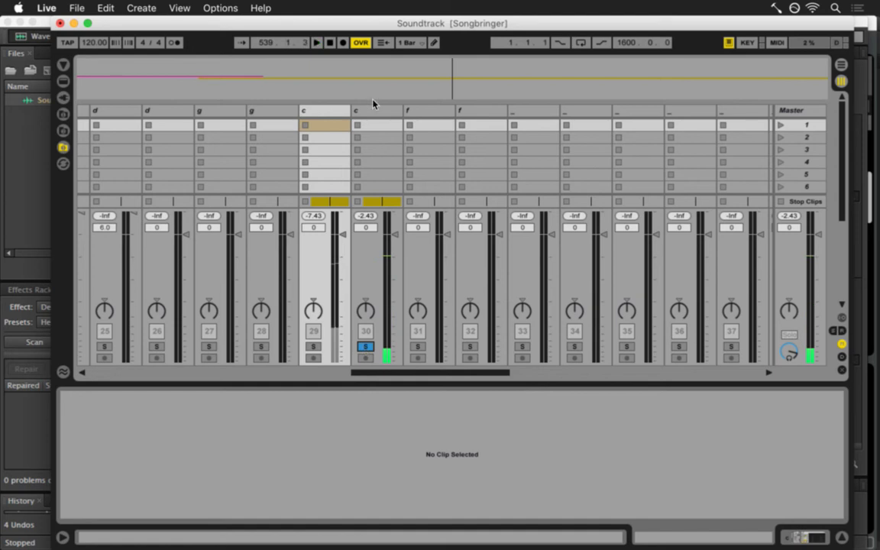
Enable the Limiter on track 30 with a -0.75 dB ceiling and 1.10 dB gain, and start playback.
click(357, 128)
click(358, 369)
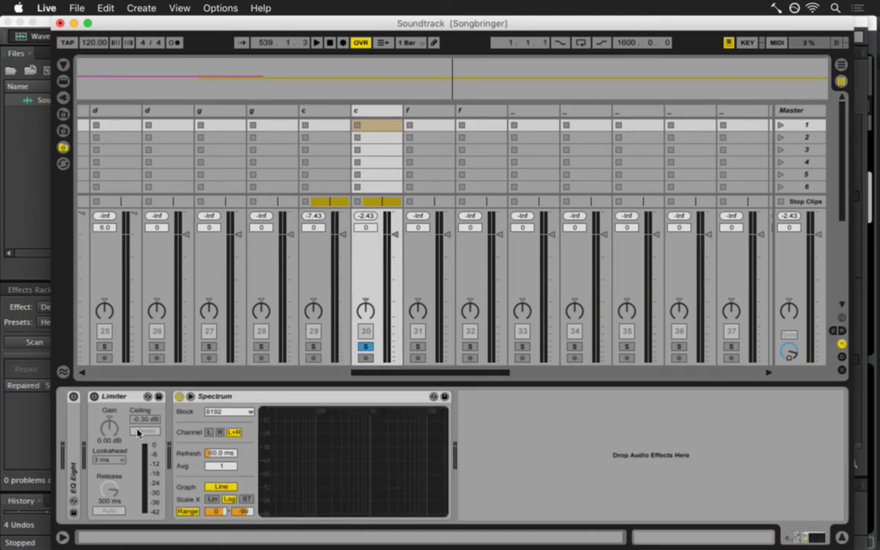
click(94, 397)
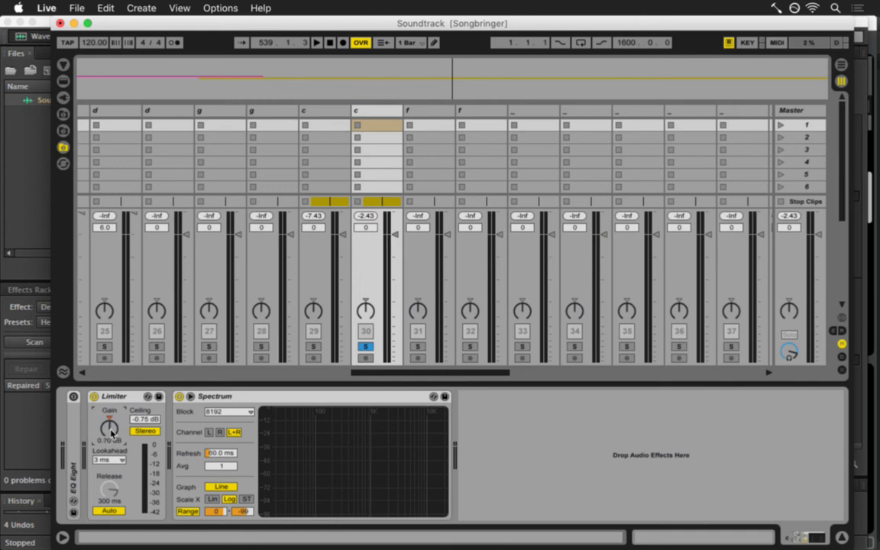
key(space)
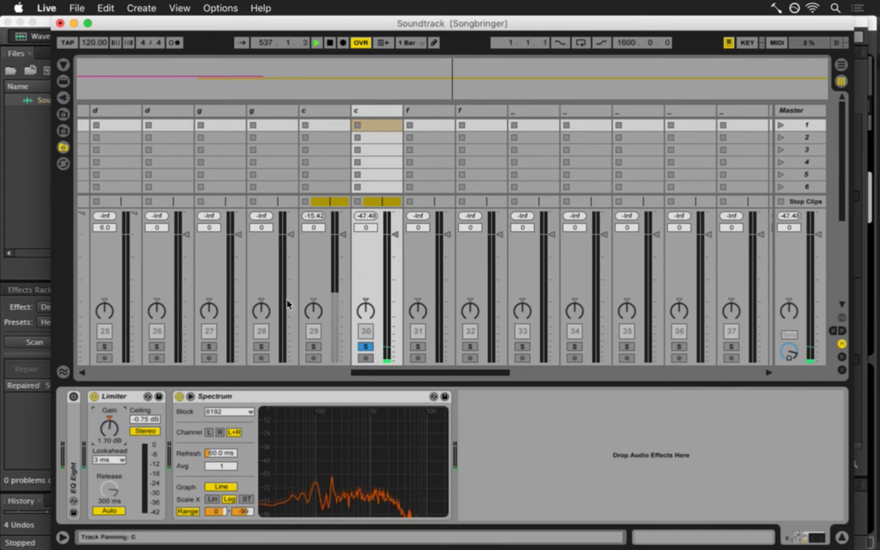
Solo track 29 together with track 30, replay the section and set track 29's volume to 0.8 dB.
click(321, 119)
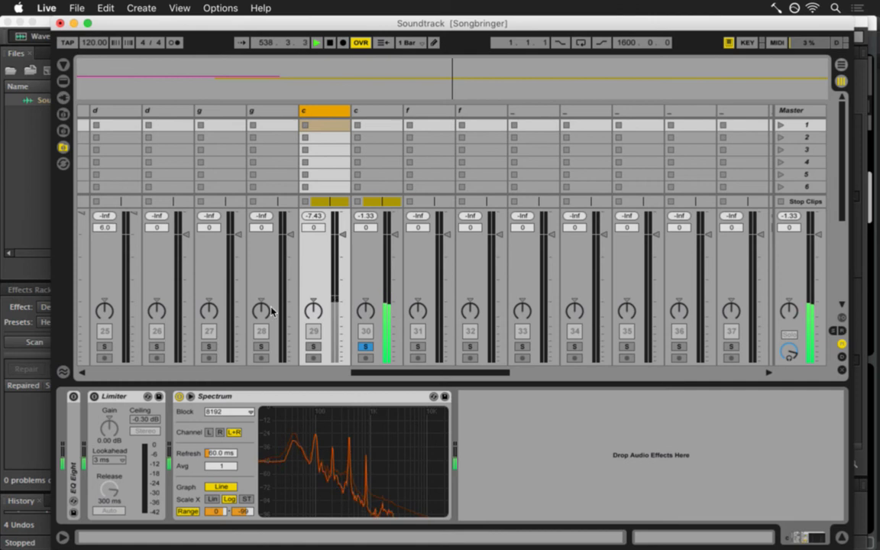
click(313, 346)
key(space)
key(space)
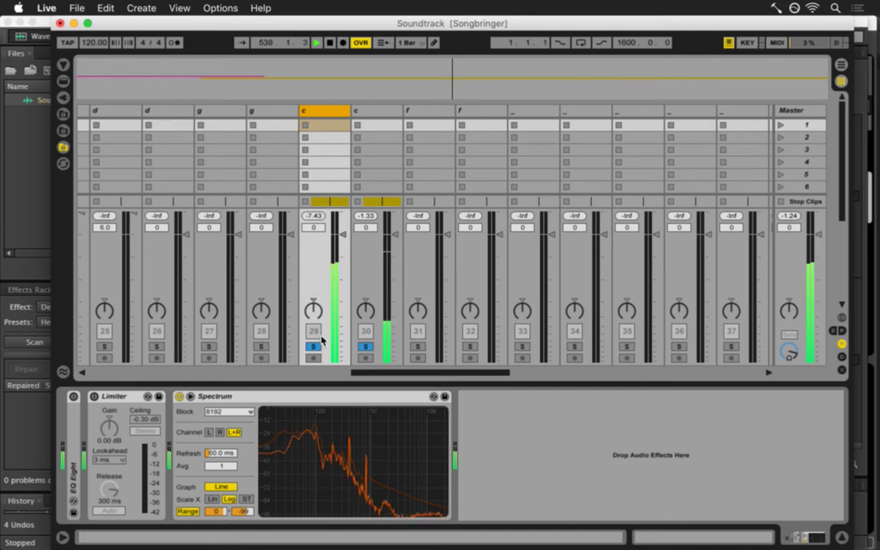
drag(318, 228, 319, 229)
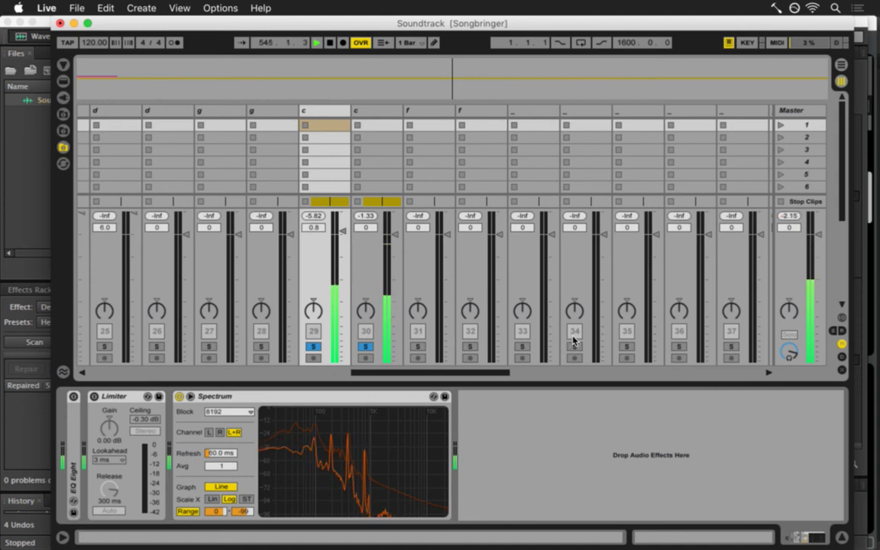
Raise track 30's Limiter gain to 2.60 dB and set its ceiling to -0.94 dB during playback.
click(373, 109)
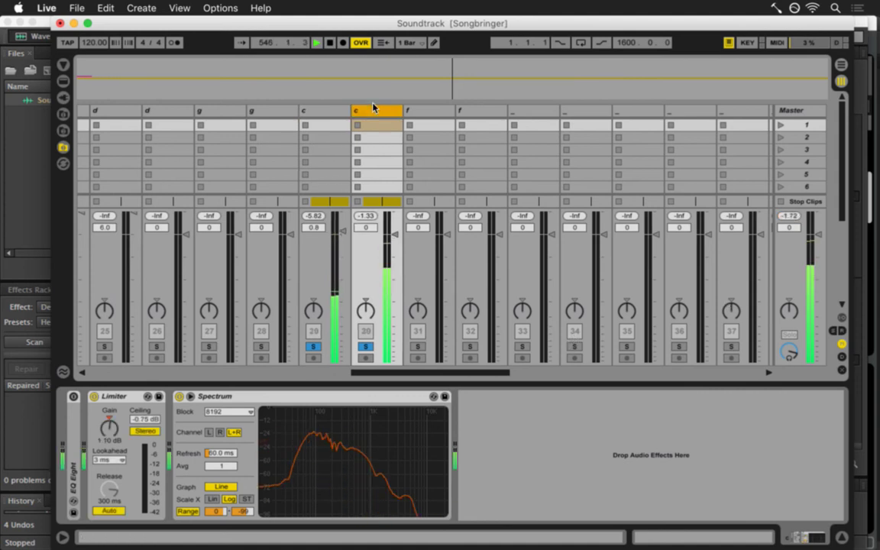
click(111, 428)
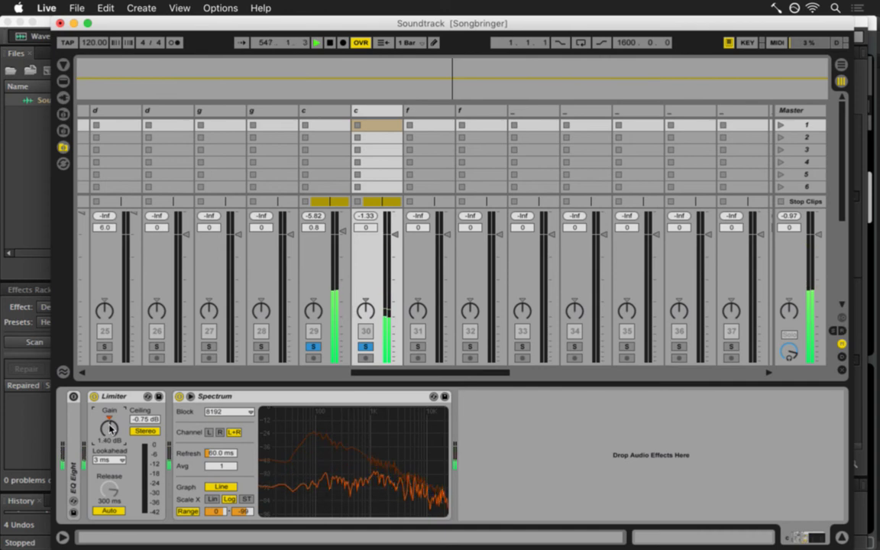
drag(109, 429, 109, 427)
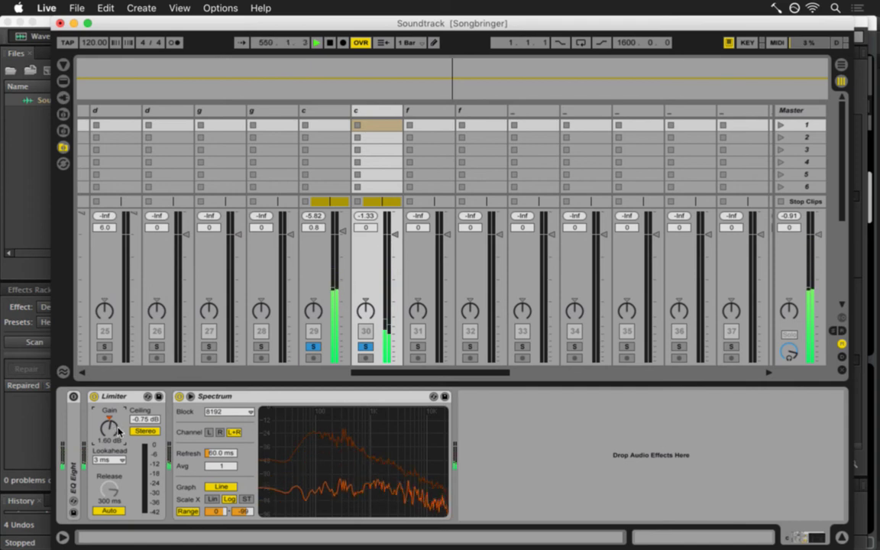
drag(111, 428, 111, 427)
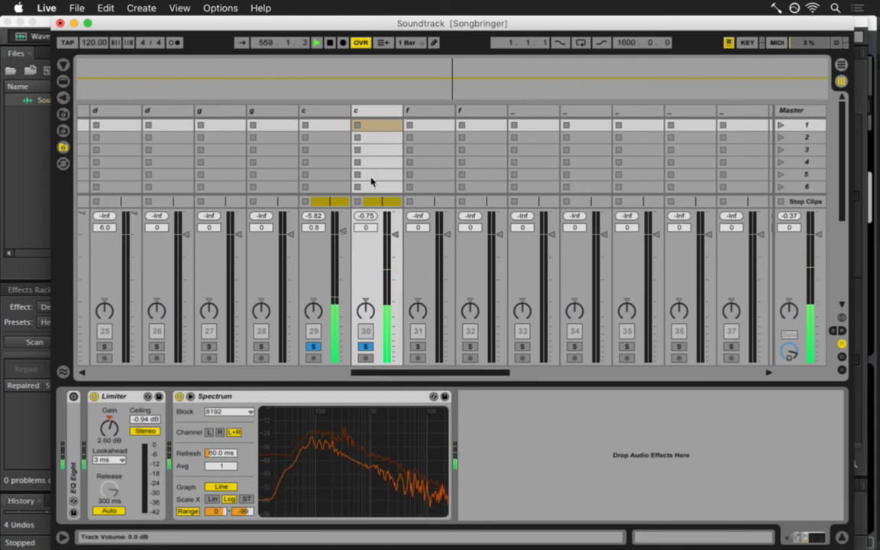
Replay the L9 melody and drums from bars 577 and 573 and check the levels of tracks 29 and 30.
click(328, 112)
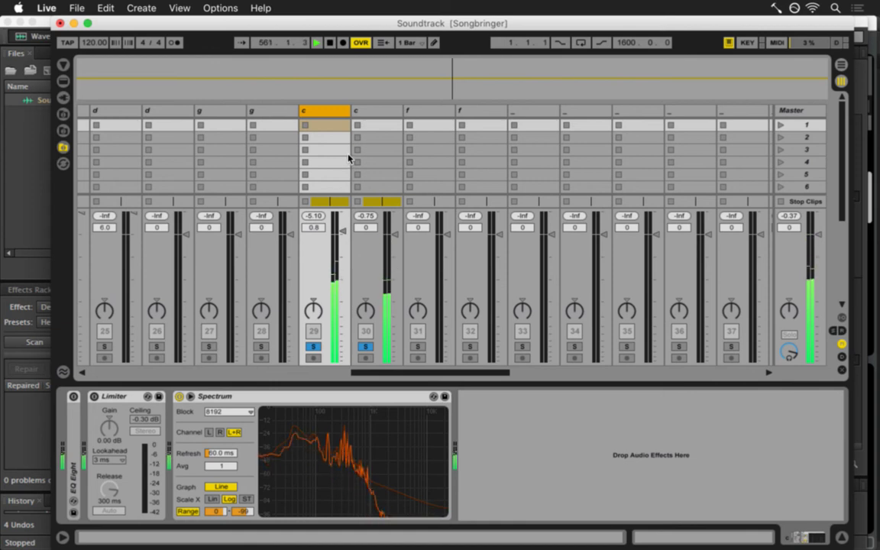
key(Tab)
drag(537, 117, 440, 118)
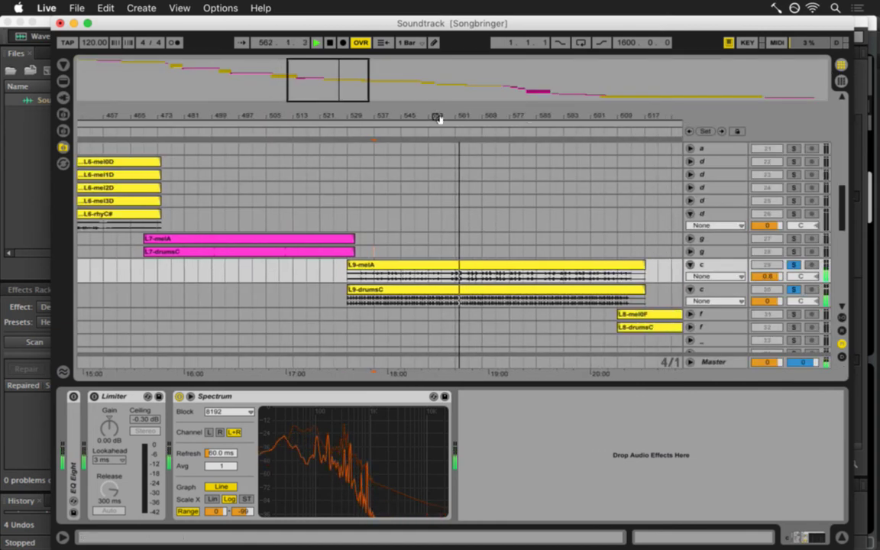
click(510, 271)
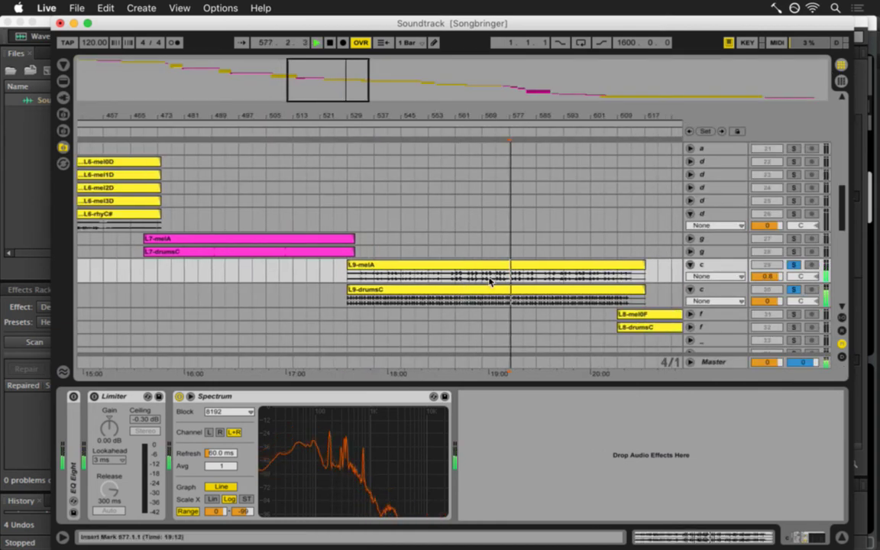
click(488, 280)
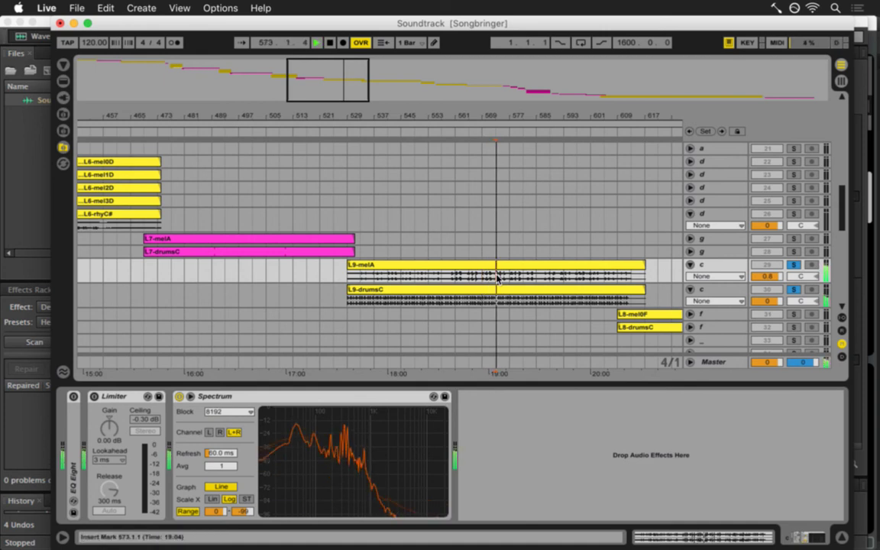
key(Tab)
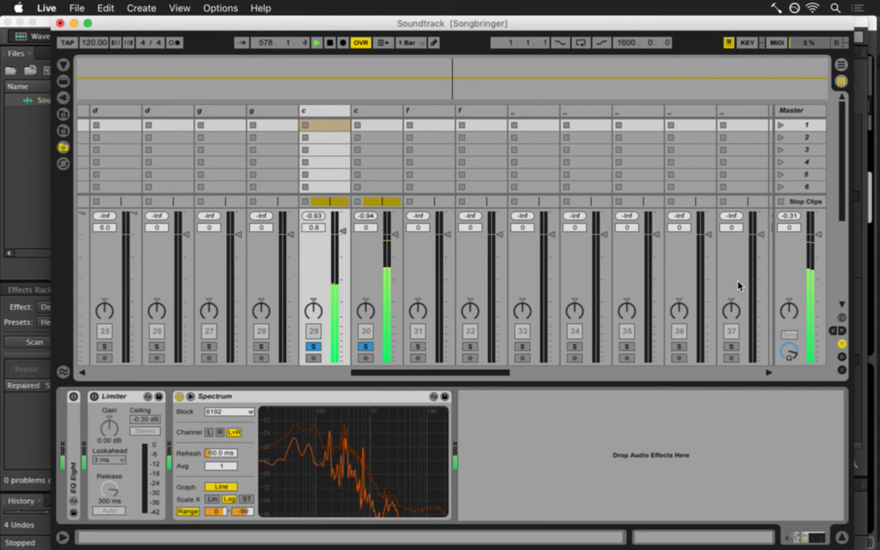
key(Tab)
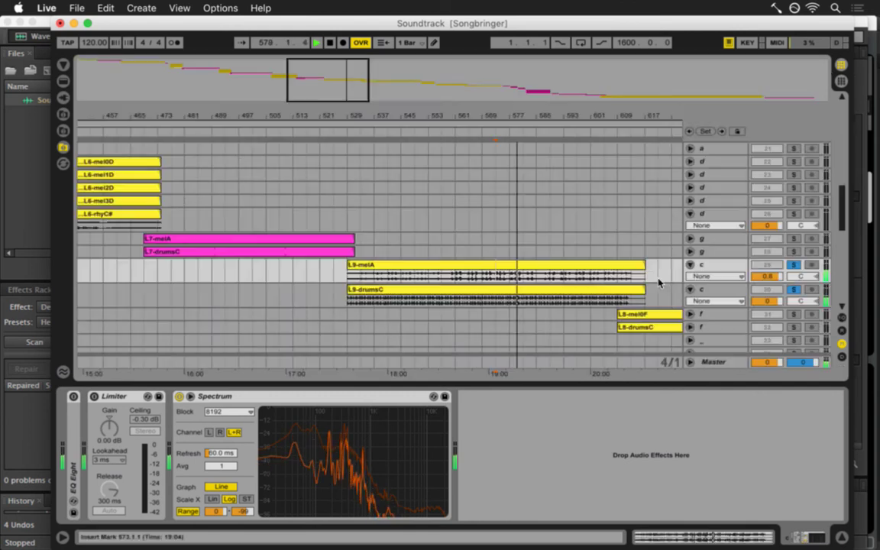
Save the set, stop playback, and collapse and unsolo the two L9 tracks.
key(super+s)
scroll(608, 113, right, 5)
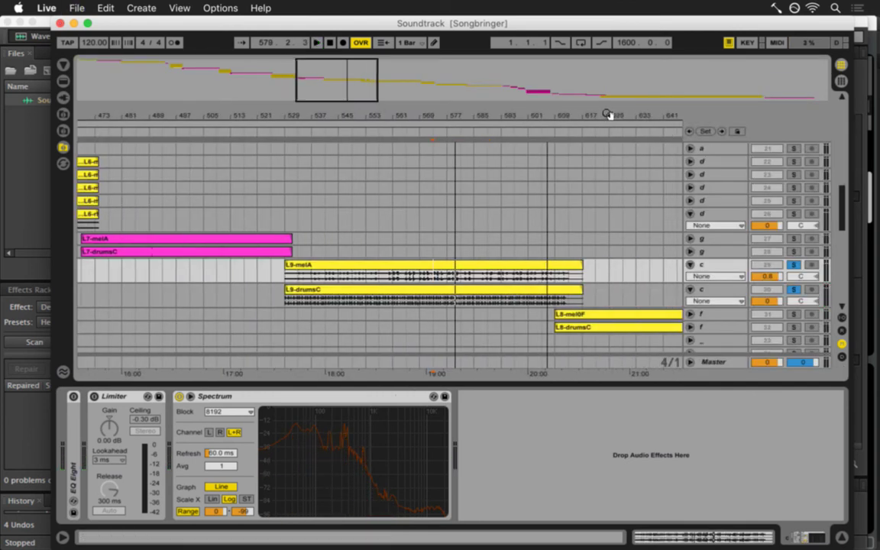
key(space)
click(442, 329)
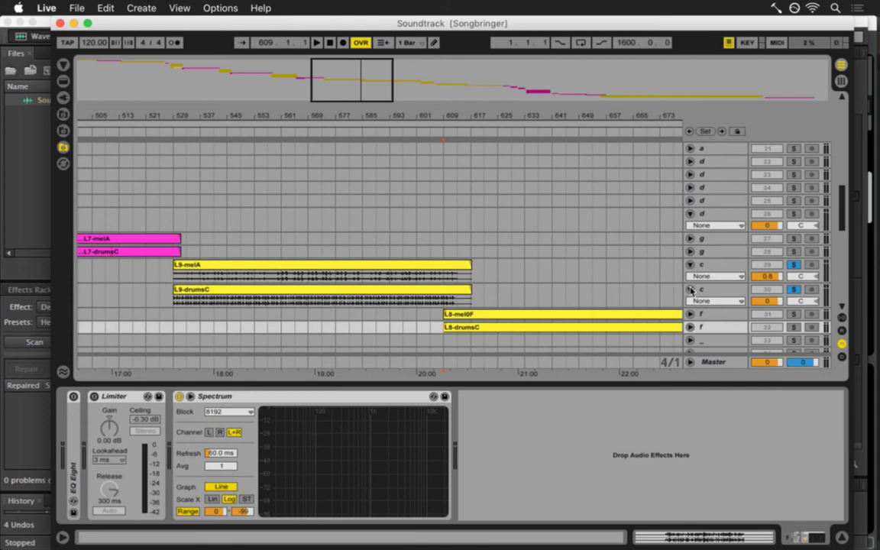
click(690, 289)
click(690, 264)
click(793, 265)
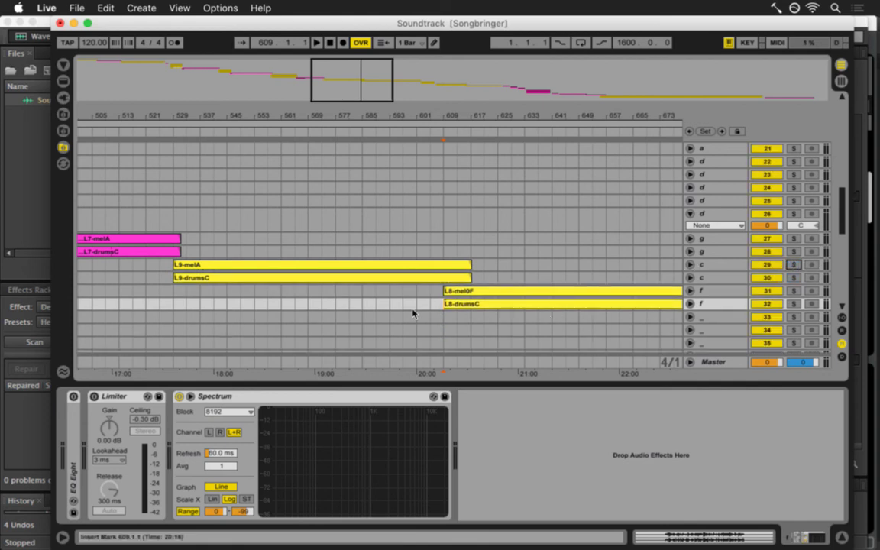
Start the L8 section at bar 609 briefly and unfold tracks 31 and 32 to show their waveforms.
key(space)
key(space)
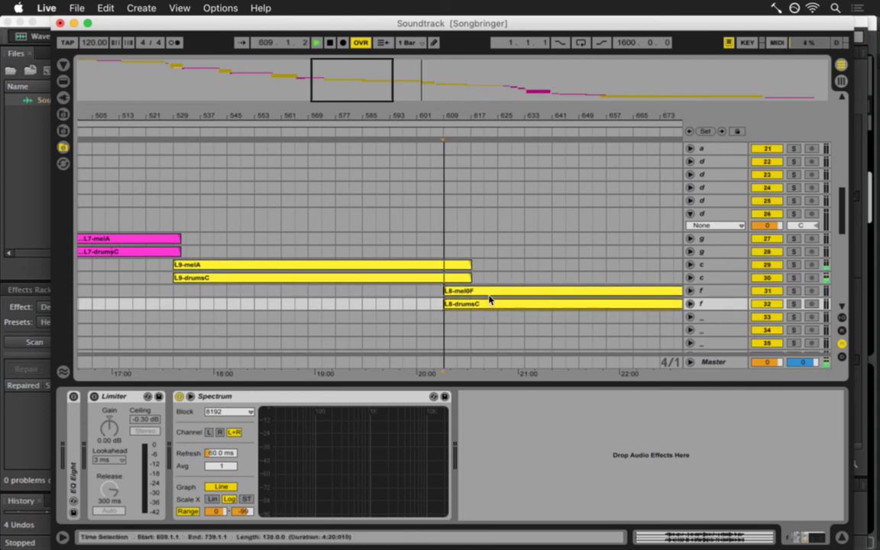
click(689, 303)
click(690, 291)
click(485, 302)
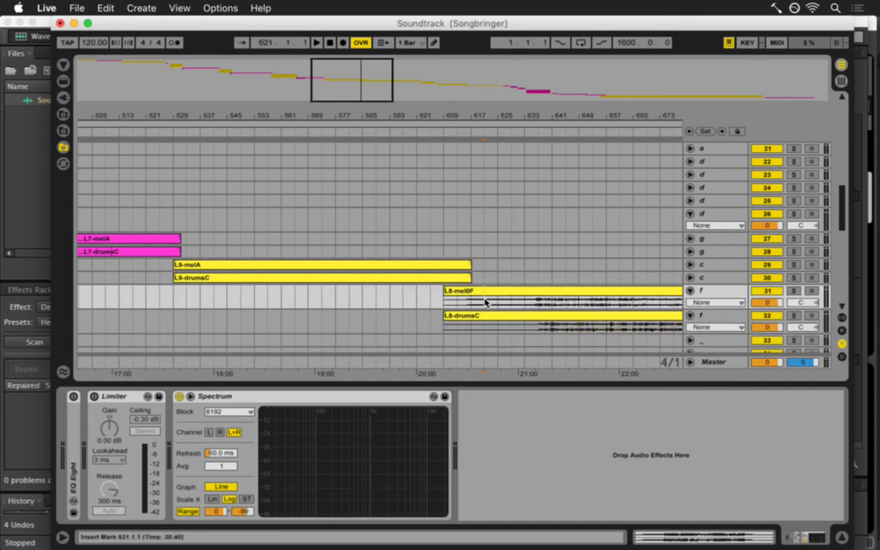
Recolor the L8-mel0F and L8-drumsC clips magenta.
click(492, 292)
shift+click(493, 314)
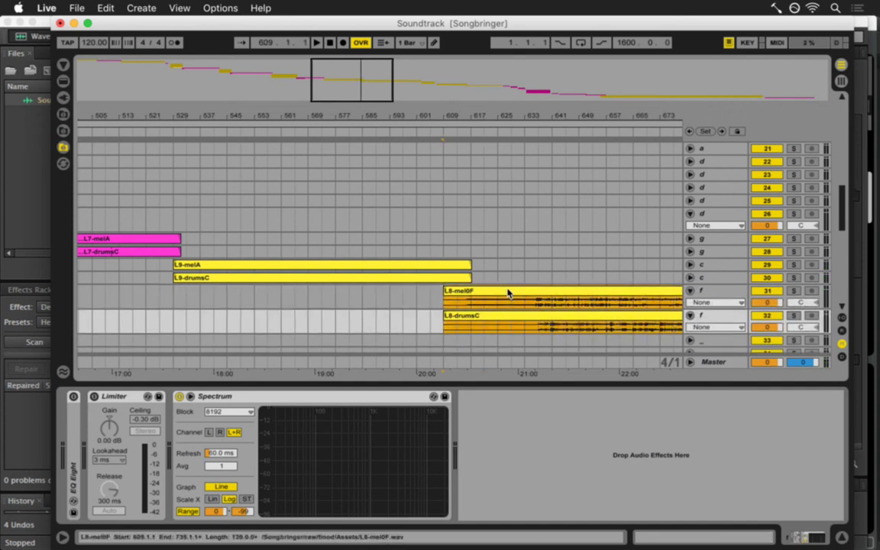
right_click(507, 292)
click(646, 457)
Play the L8 section from bar 609 into its drum part, view the whole section and stop playback.
key(space)
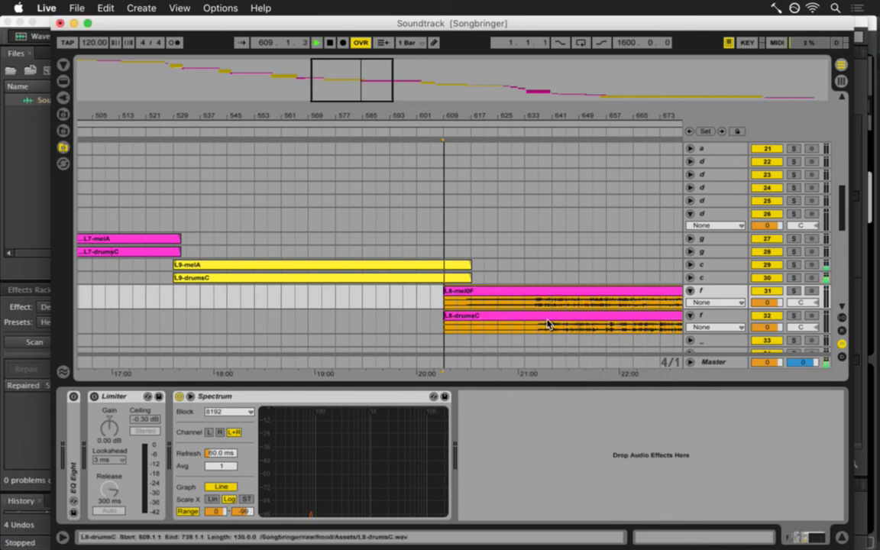
click(474, 304)
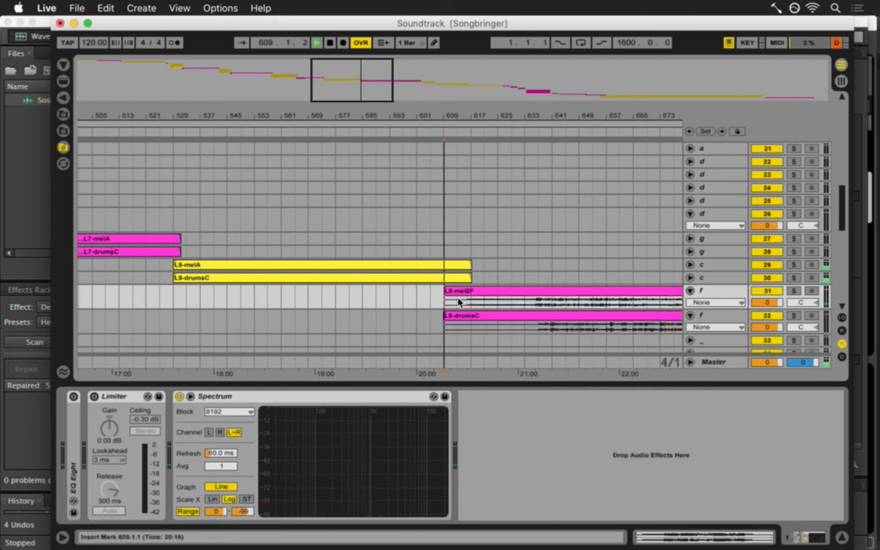
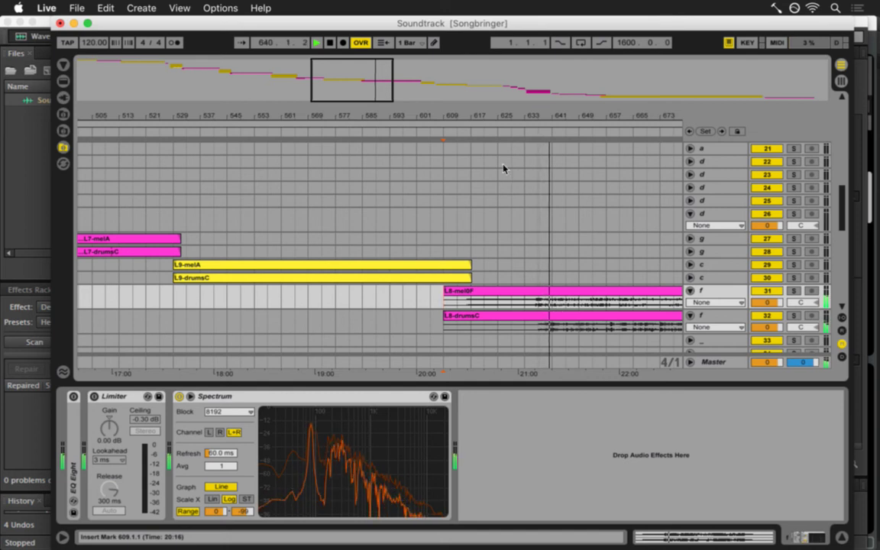
drag(503, 113, 392, 105)
key(space)
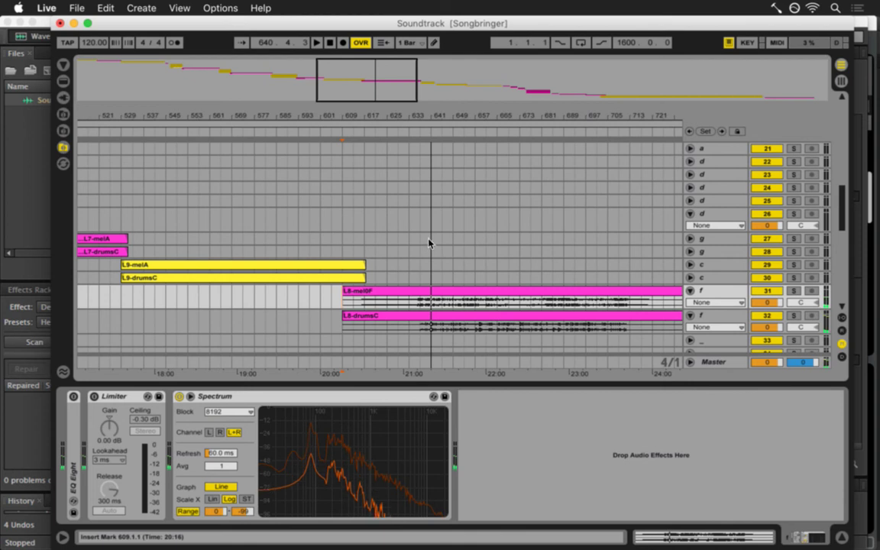
Switch to Audition and play Soundtrack.wav from about 21:11 to hear the rendered level of the L8 section.
key(super+Tab)
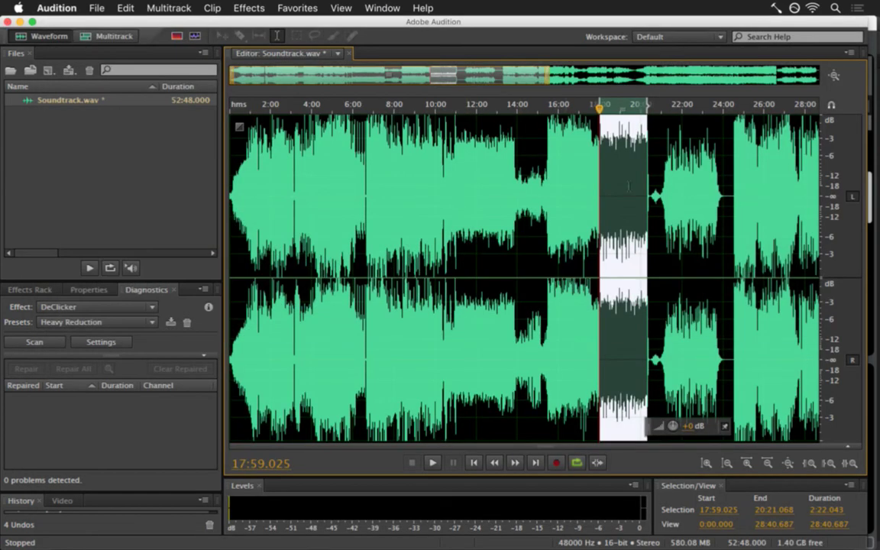
click(665, 184)
key(space)
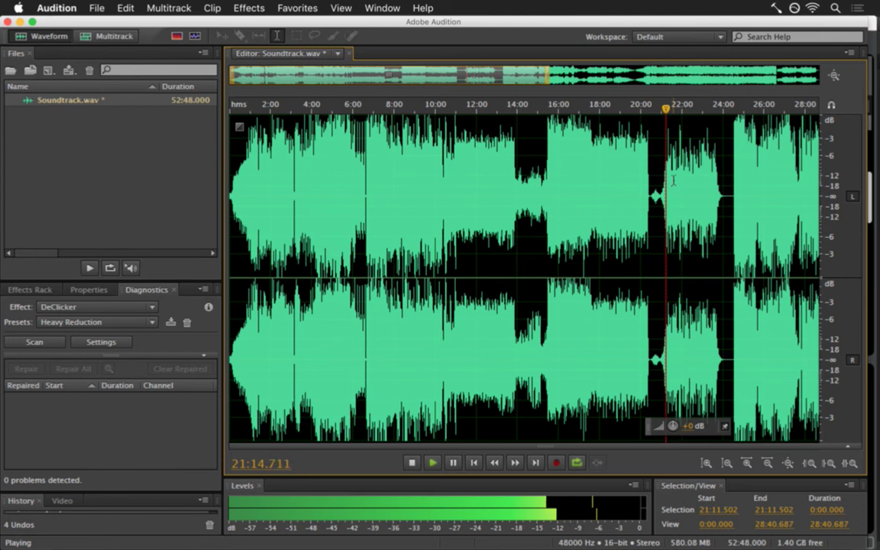
key(space)
Switch back to Live and briefly replay the start of the L8 section from bar 609.
key(super+Tab)
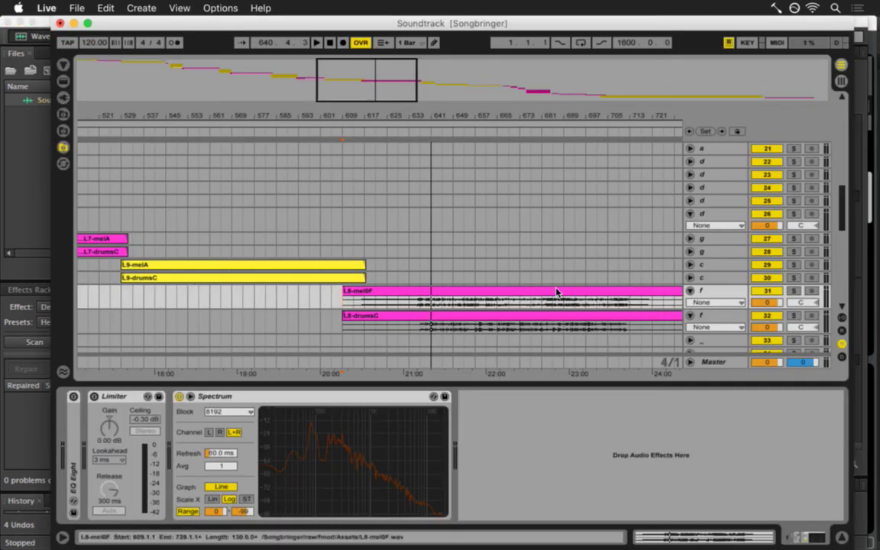
click(426, 292)
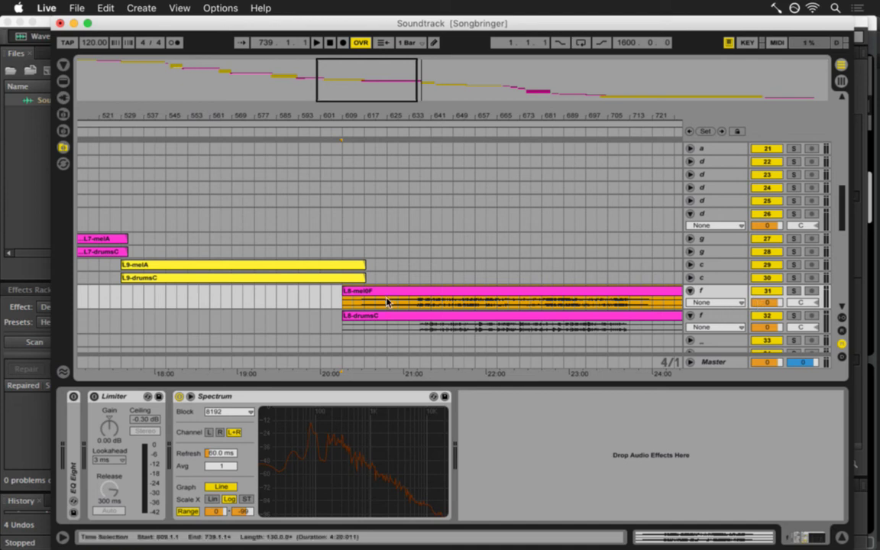
click(345, 305)
key(space)
key(space)
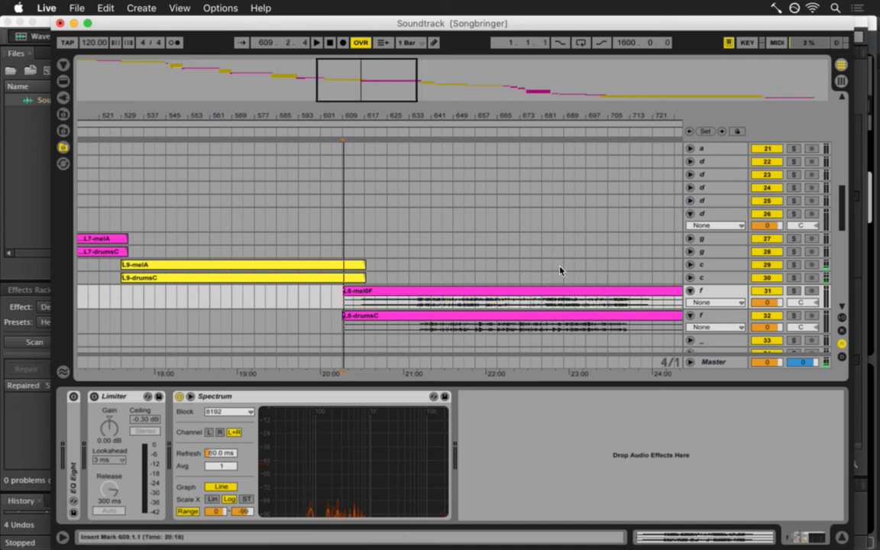
Show the mixer's Track Volume automation on track 31.
click(712, 303)
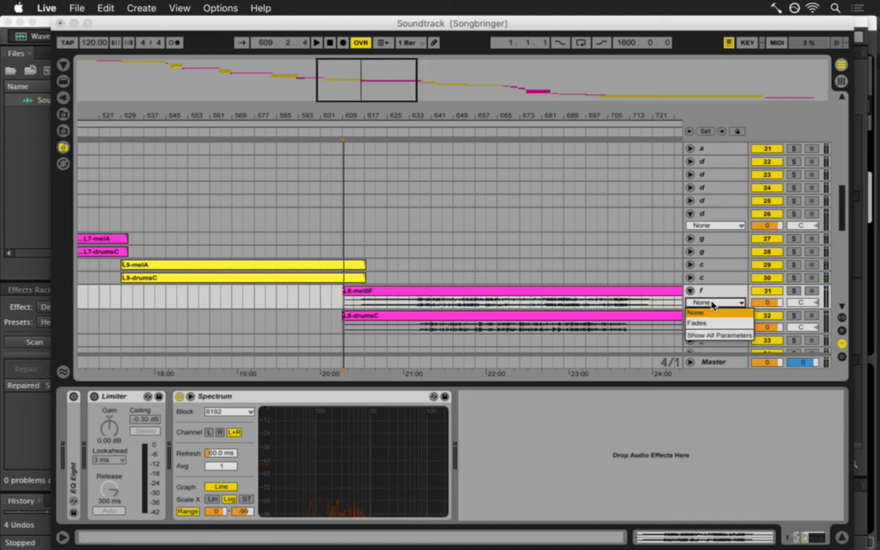
click(710, 335)
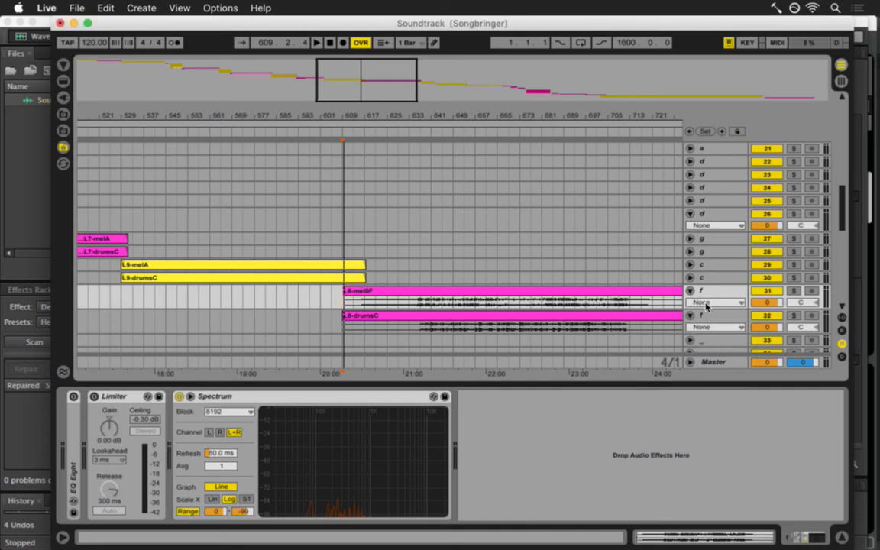
click(714, 303)
click(714, 365)
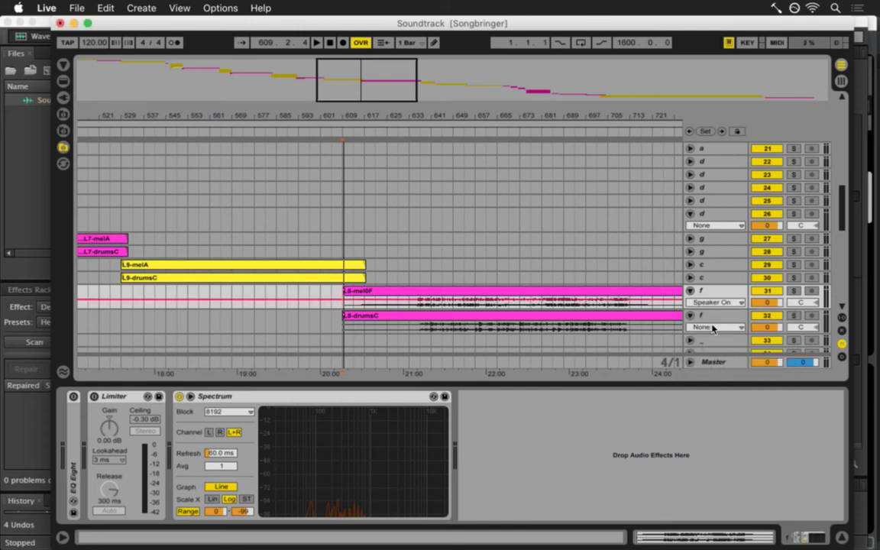
click(714, 302)
click(691, 330)
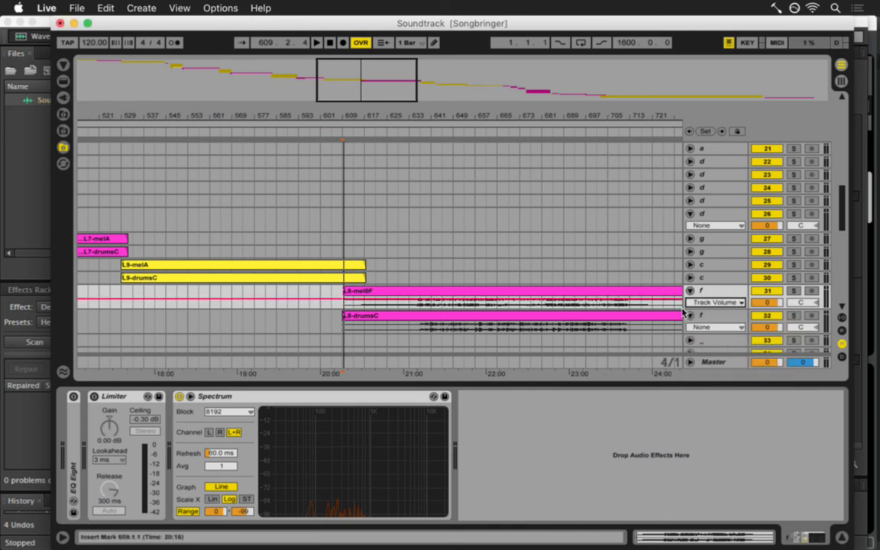
Enlarge tracks 31 and 32 so the L8 waveforms can be read in detail.
drag(698, 311, 711, 359)
scroll(616, 268, down, 1)
scroll(616, 267, down, 3)
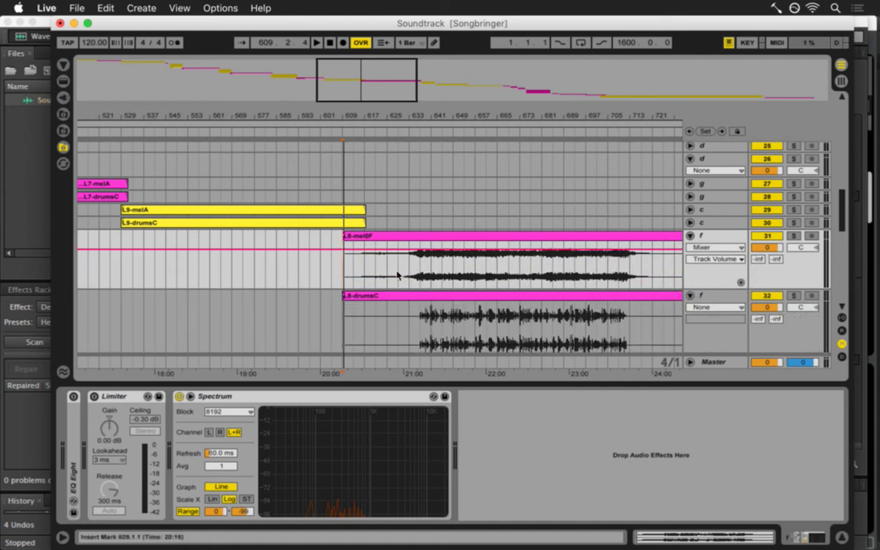
drag(388, 116, 389, 118)
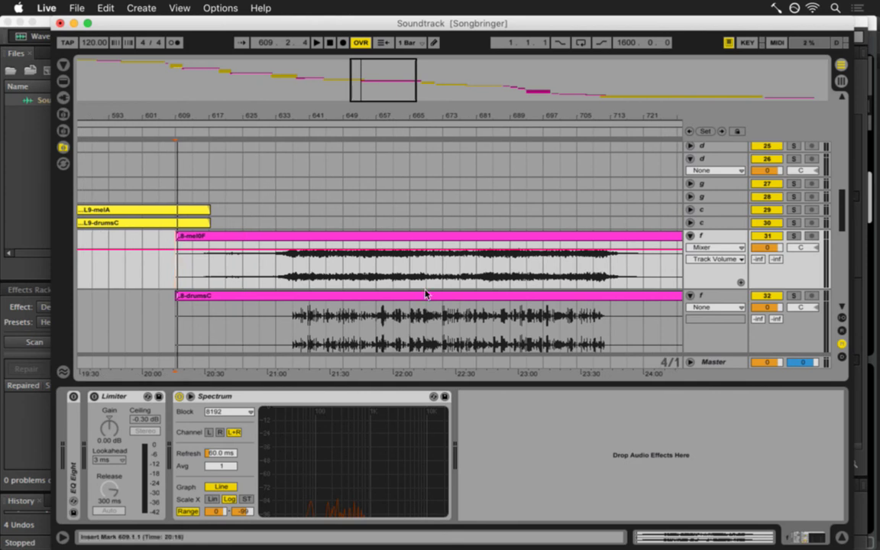
Automate track 31's volume to ramp down from a raised level at the L8 clip's start to 1.0 dB near bar 635.
click(289, 252)
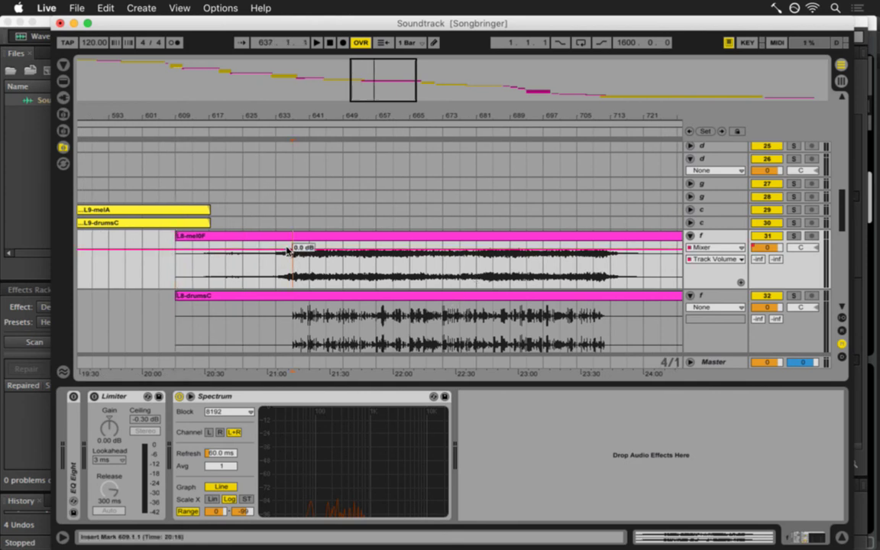
drag(289, 250, 286, 251)
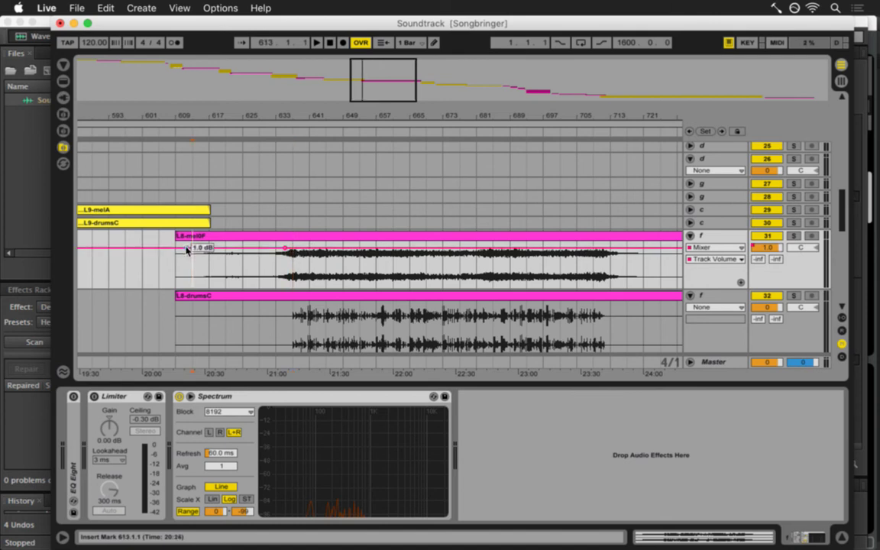
drag(187, 249, 175, 244)
Play the L8 section and enable the Limiter on track 31 with 4.10 dB gain.
key(space)
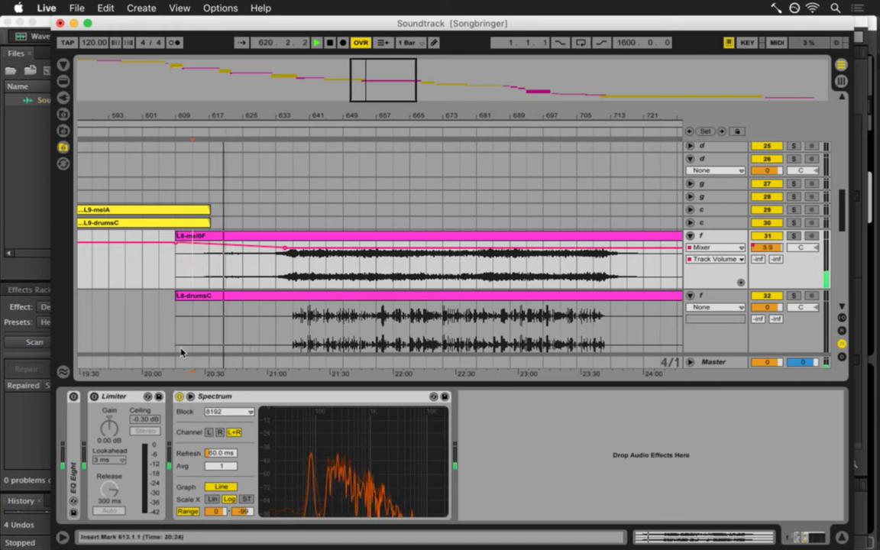
click(94, 396)
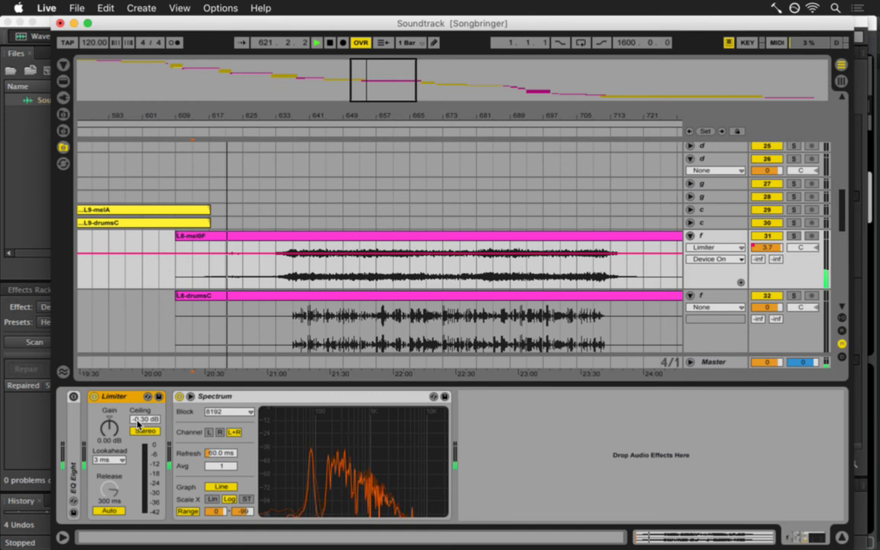
drag(109, 429, 106, 428)
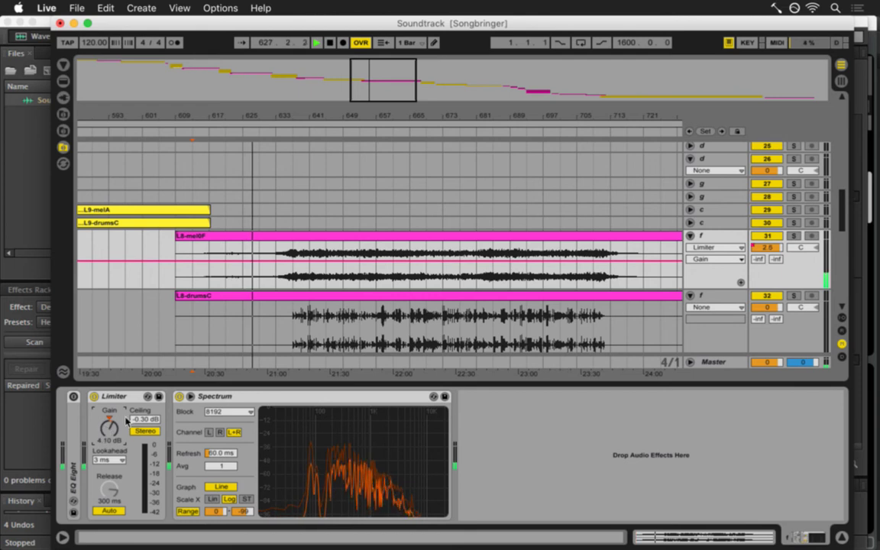
Compare the levels of tracks 31 and 32 in the mixer while the L8 section plays.
click(289, 309)
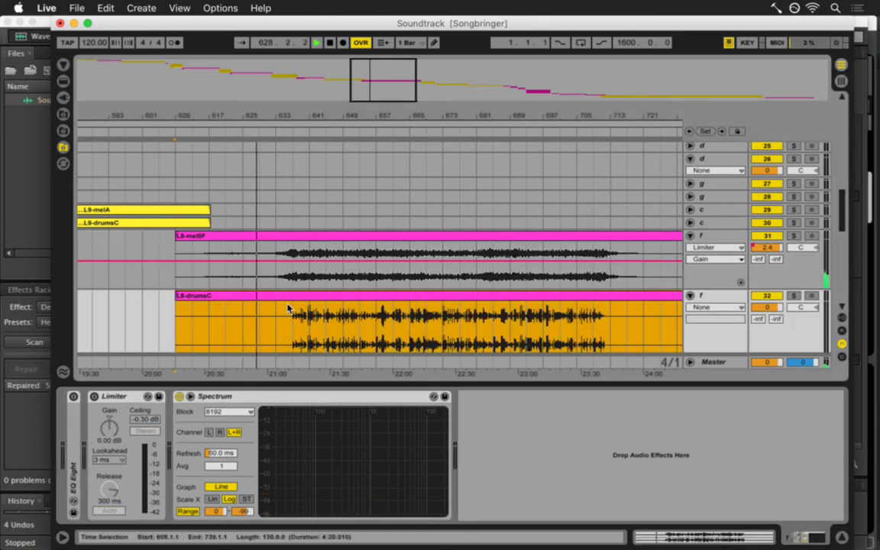
click(119, 398)
click(643, 308)
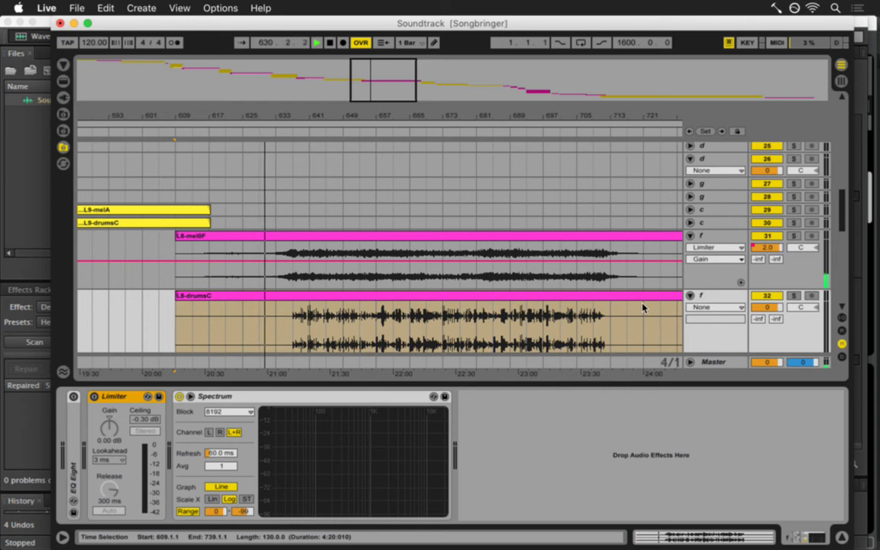
key(shift+Tab)
key(Tab)
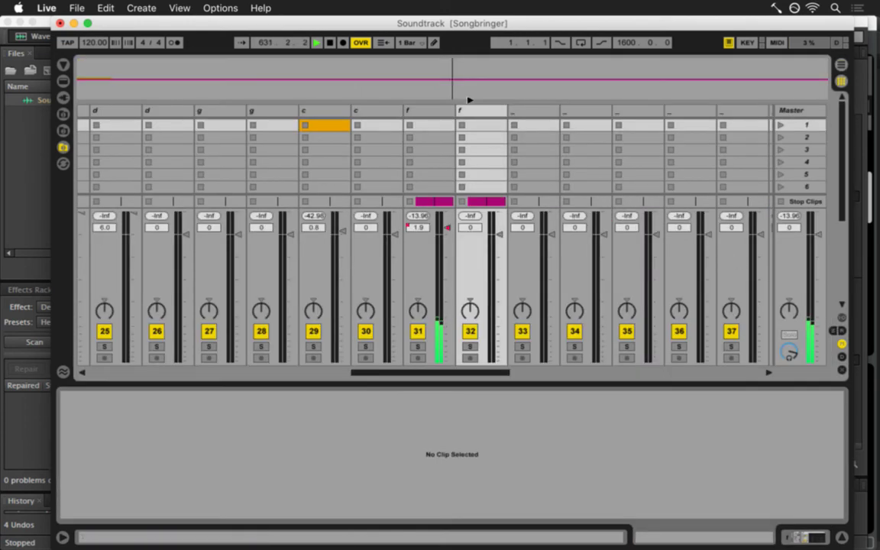
click(474, 114)
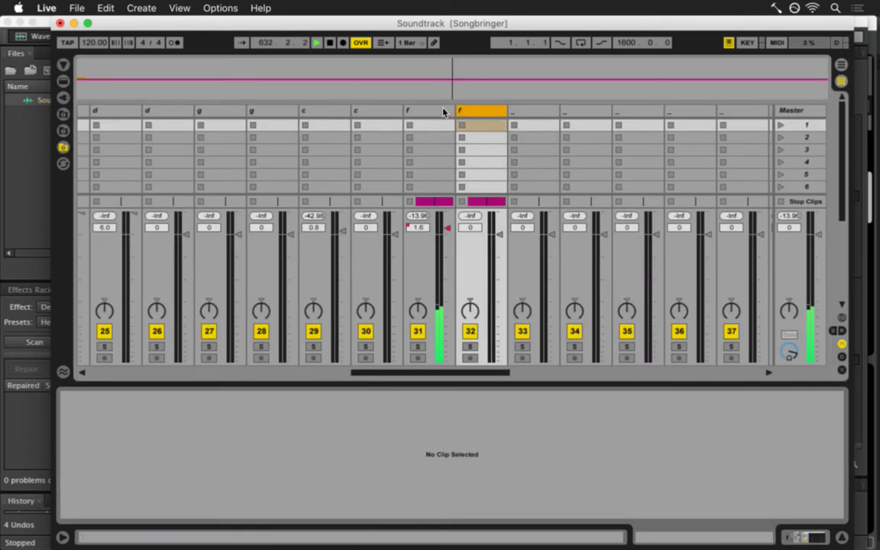
click(443, 112)
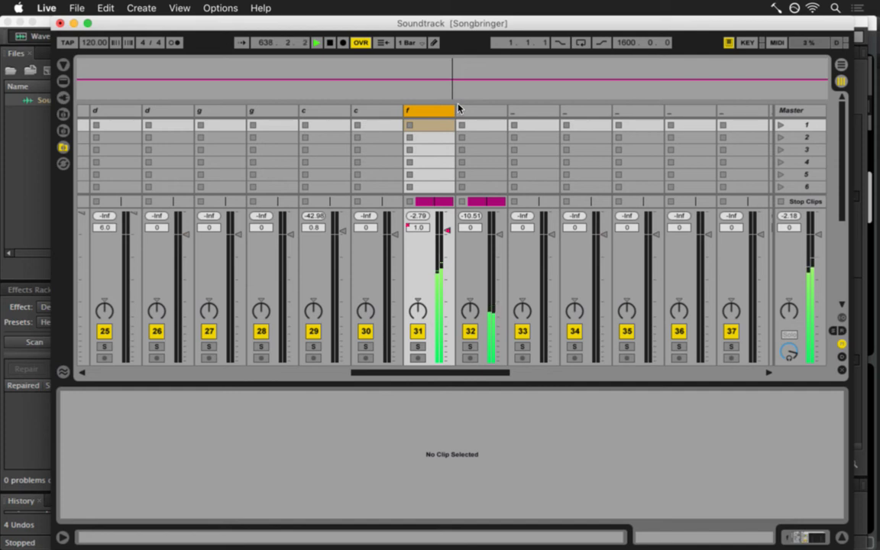
Enable the Limiter on track 32 with 2.20 dB gain.
click(483, 110)
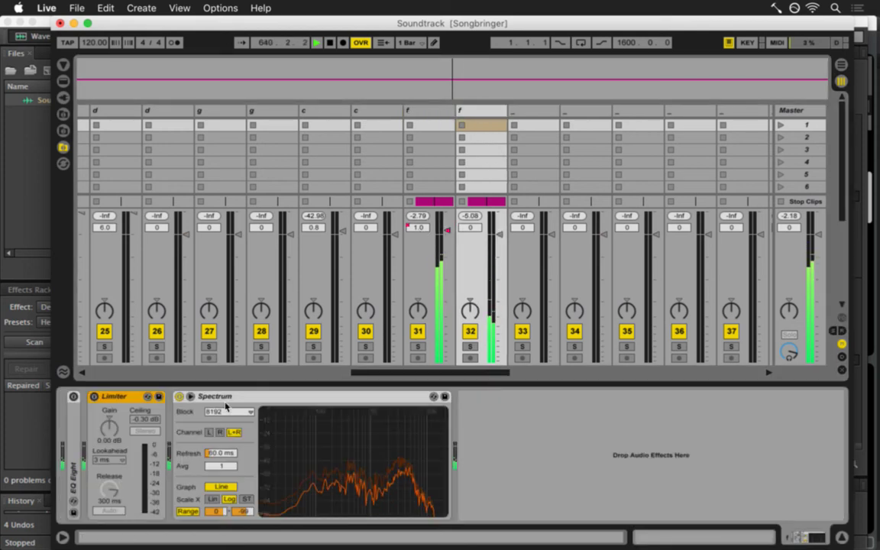
click(94, 397)
drag(111, 442, 111, 429)
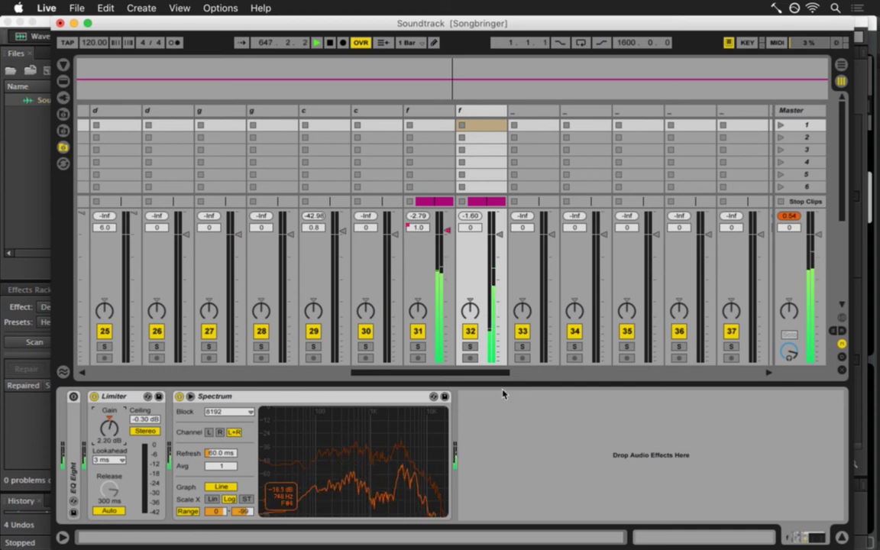
Reset the master peak level to recheck it during playback and save the set.
click(788, 215)
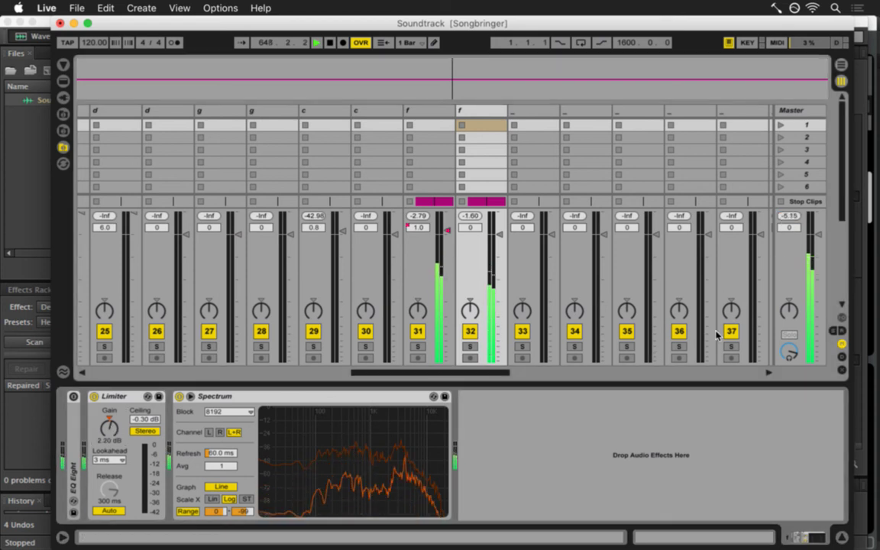
key(super+s)
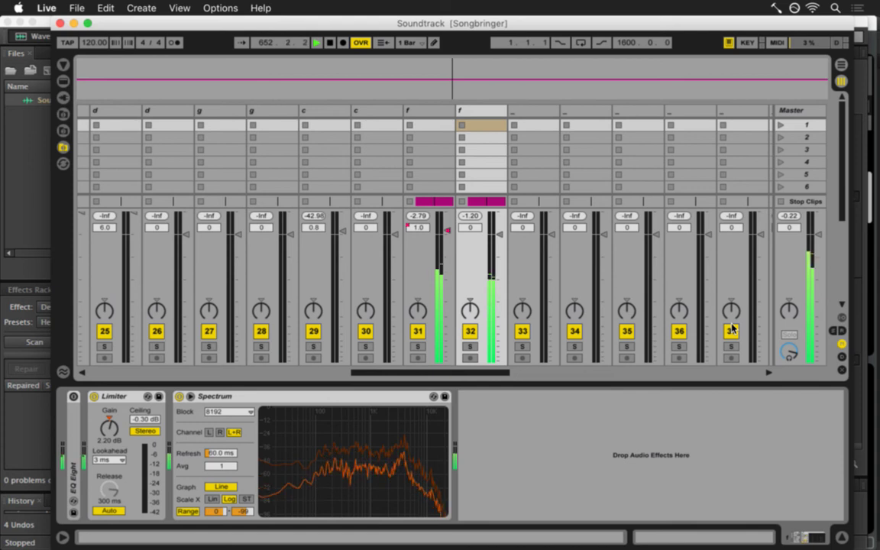
key(space)
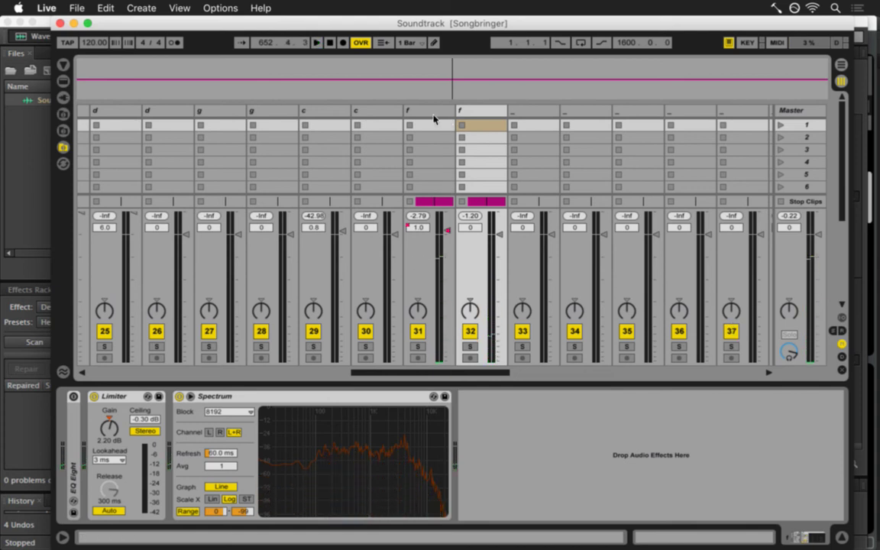
Return to the arrangement and restrict the automation choosers to automated parameters only.
click(475, 111)
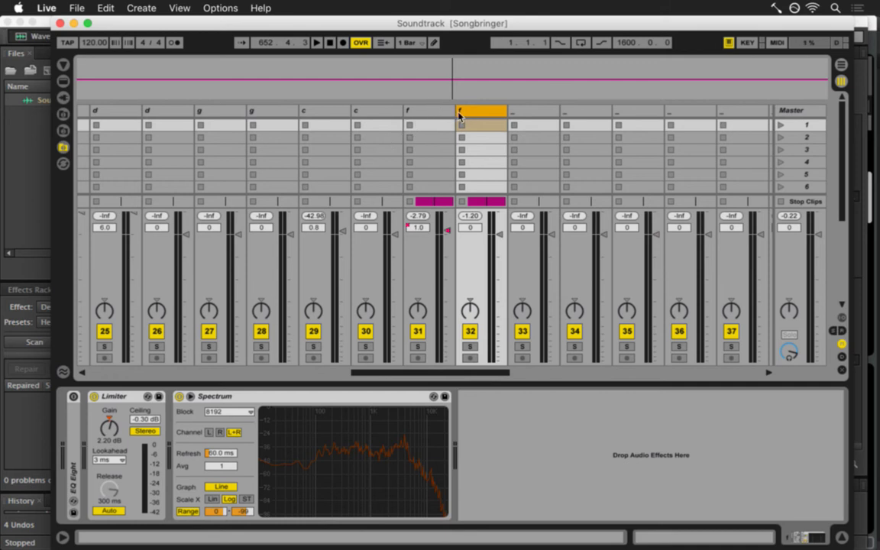
key(Tab)
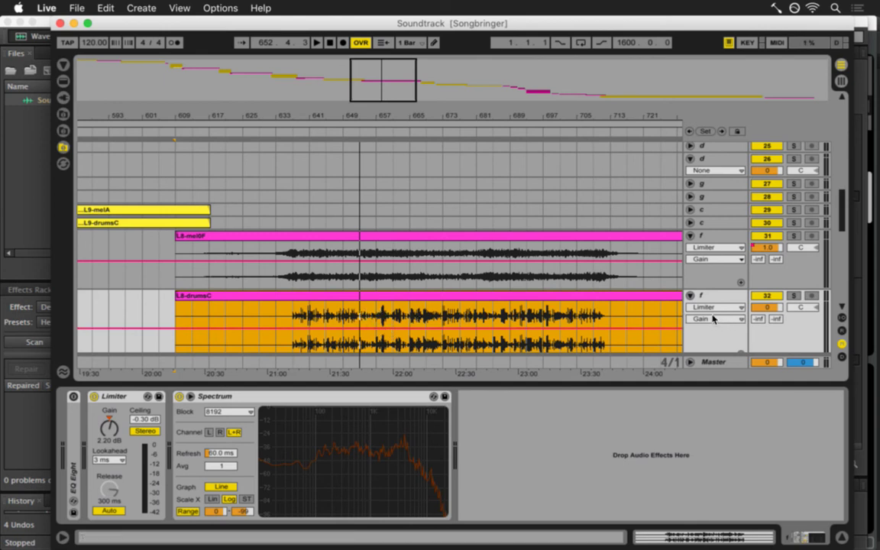
scroll(713, 319, down, 2)
click(709, 281)
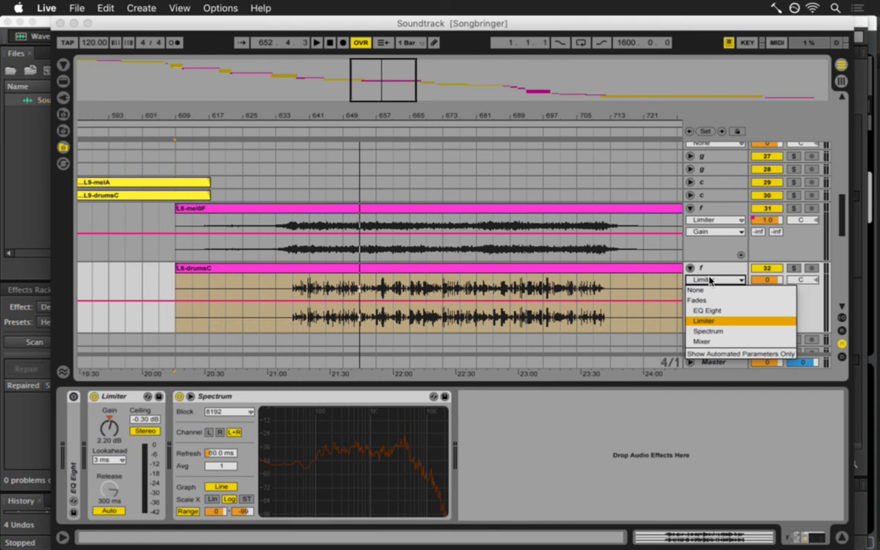
click(709, 354)
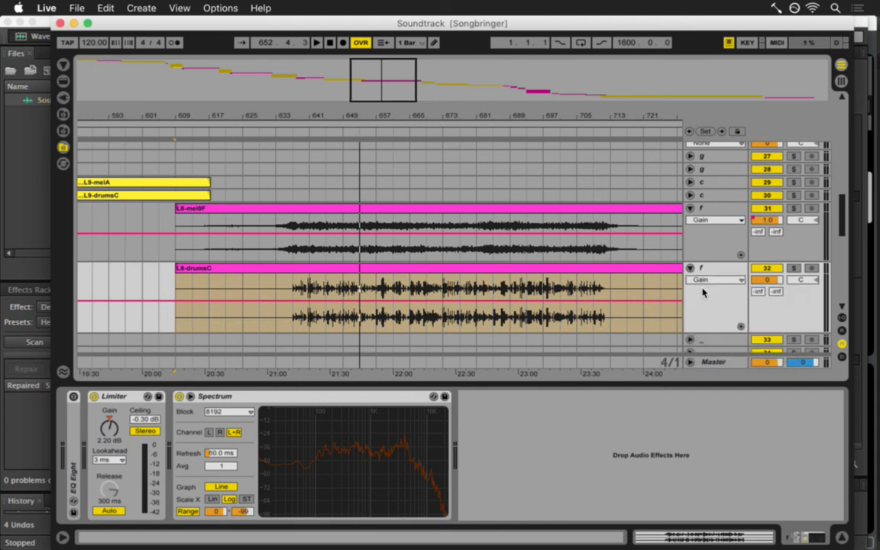
Hide the automation envelope on track 32 and show the Track Volume automation on track 31.
click(714, 280)
click(711, 291)
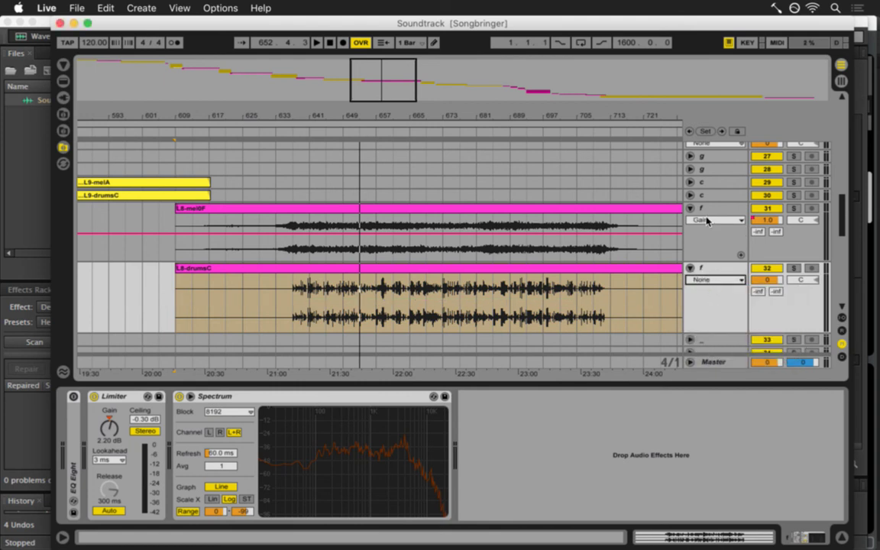
click(706, 221)
click(713, 264)
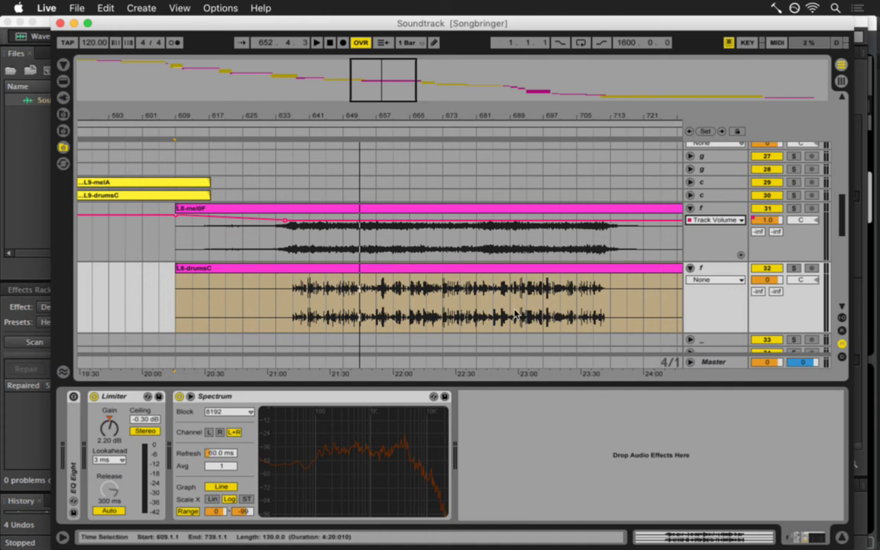
Play the L8 section from bar 653 and check the master peak and track 31's level in the mixer.
click(367, 307)
key(space)
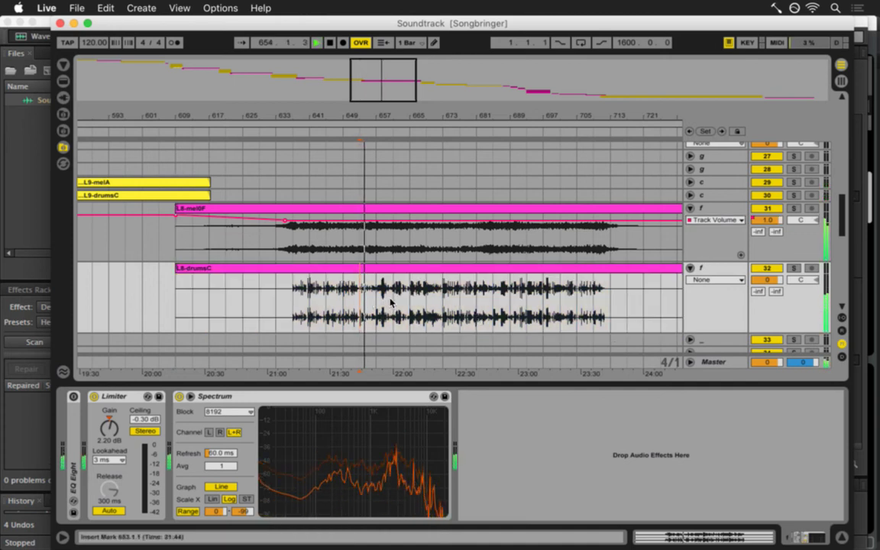
key(Tab)
click(788, 216)
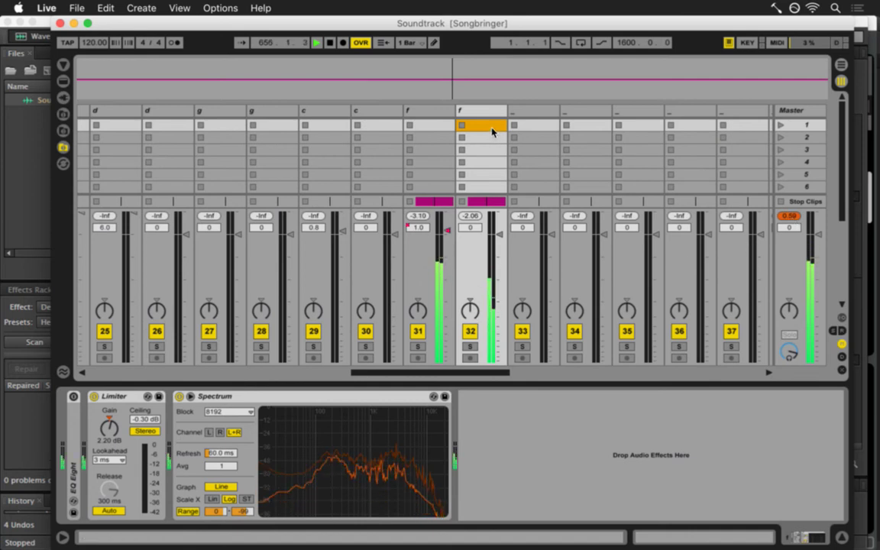
click(422, 112)
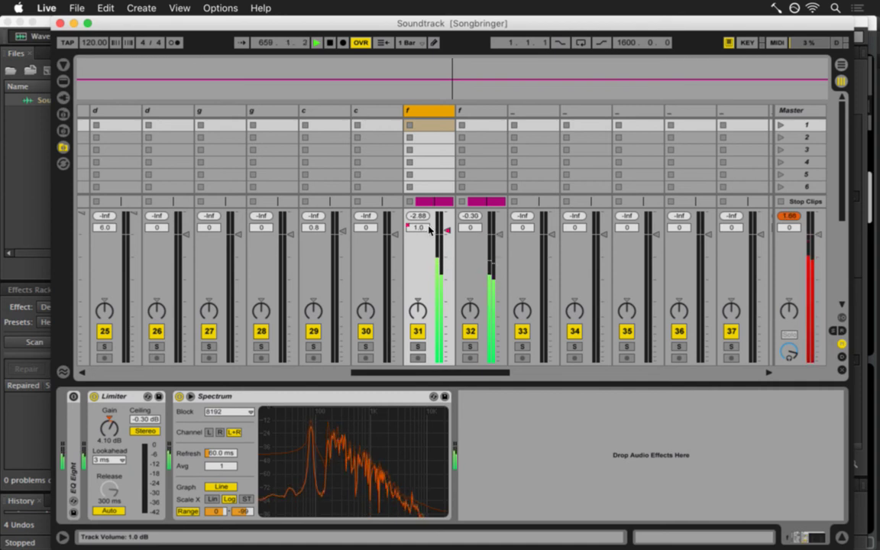
key(shift+Tab)
key(shift+Tab)
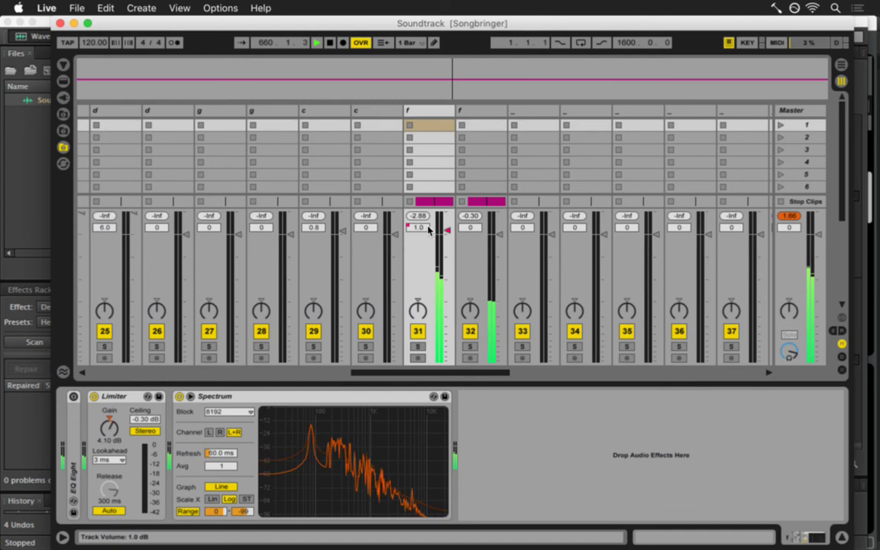
Lower the end point of track 31's volume automation ramp near bar 635 to 0.0 dB.
click(427, 111)
key(Tab)
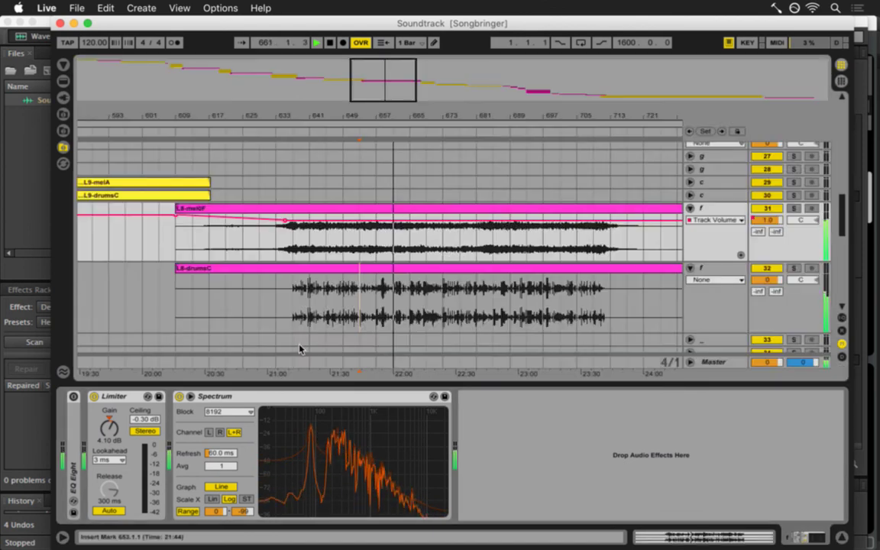
mouse_move(286, 222)
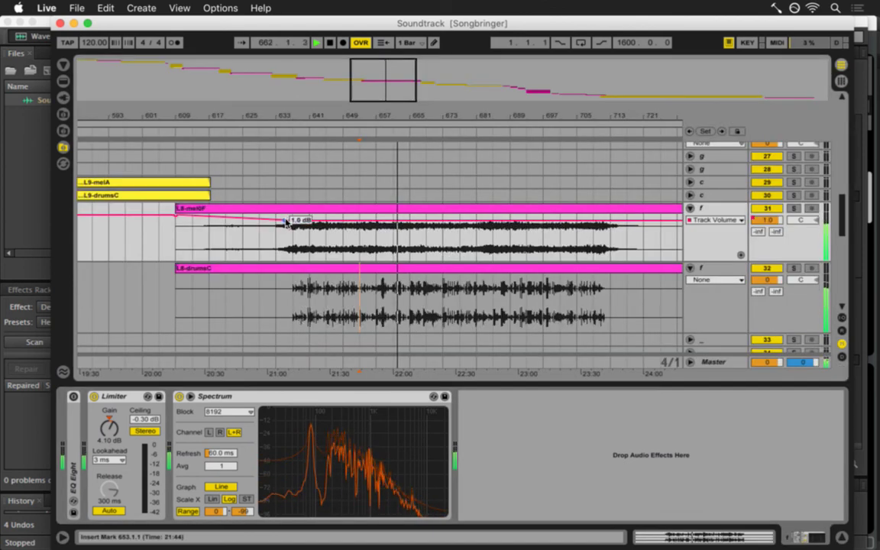
drag(286, 221, 287, 222)
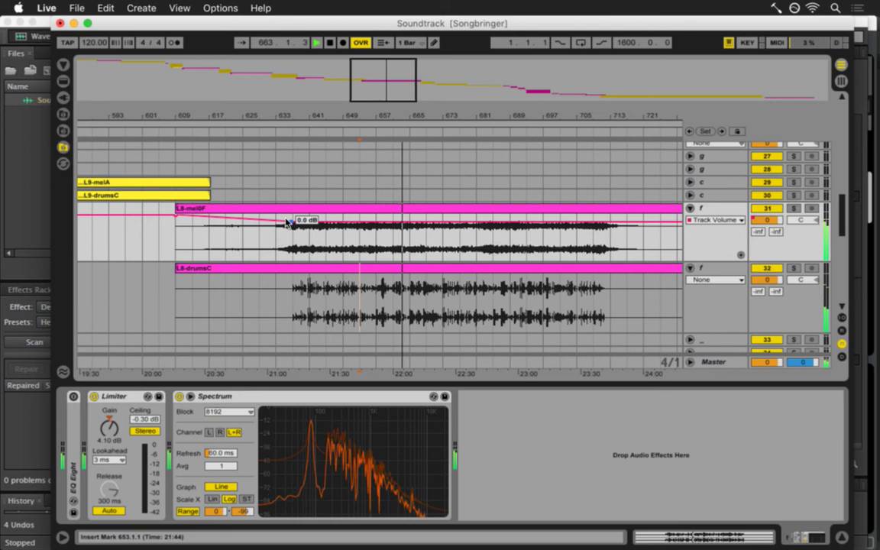
Recheck the master peak, set track 32's Limiter ceiling to -0.94 dB, and save the set.
key(Tab)
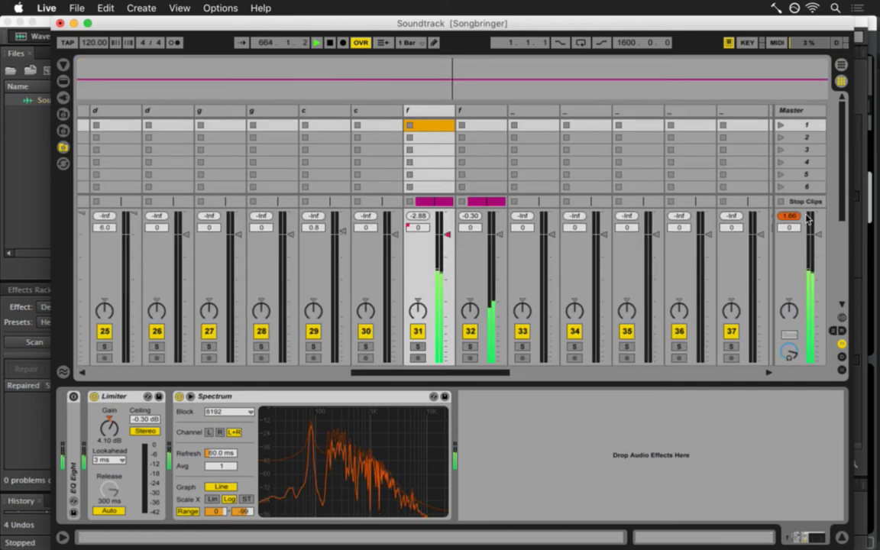
click(789, 216)
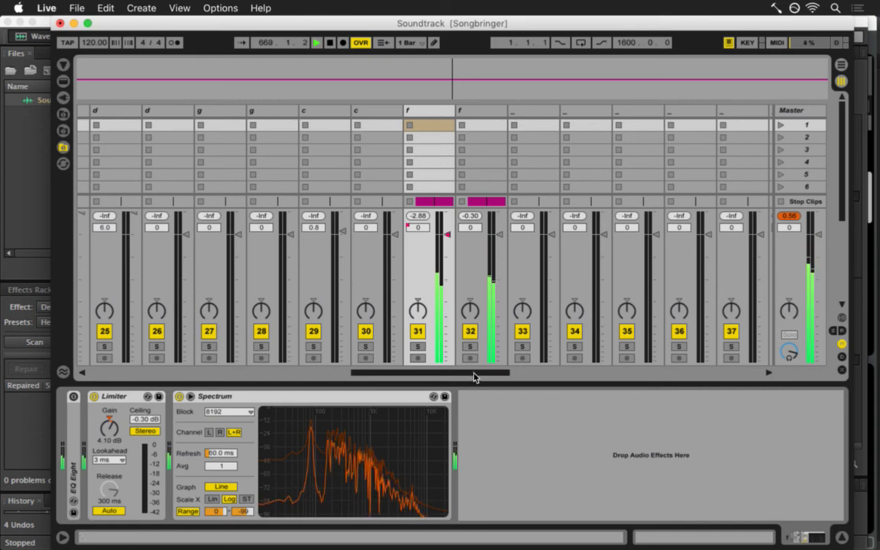
click(485, 115)
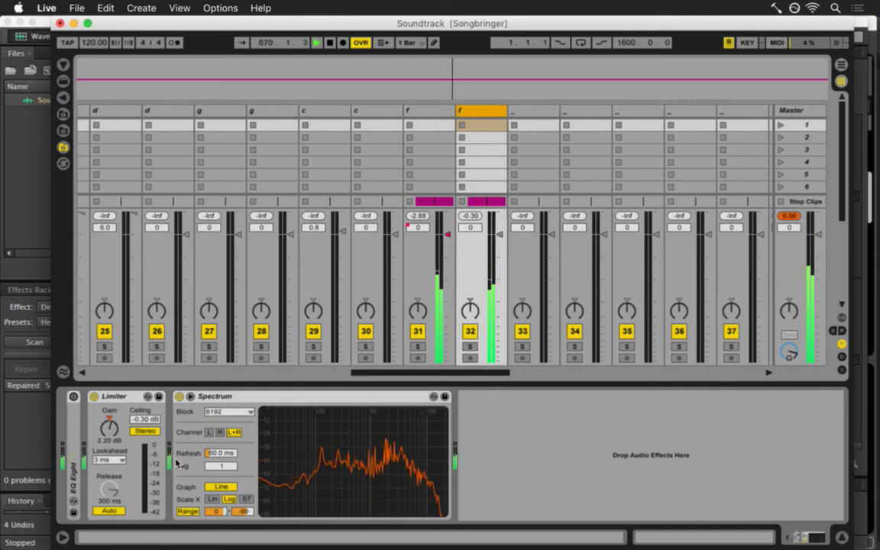
drag(152, 420, 151, 424)
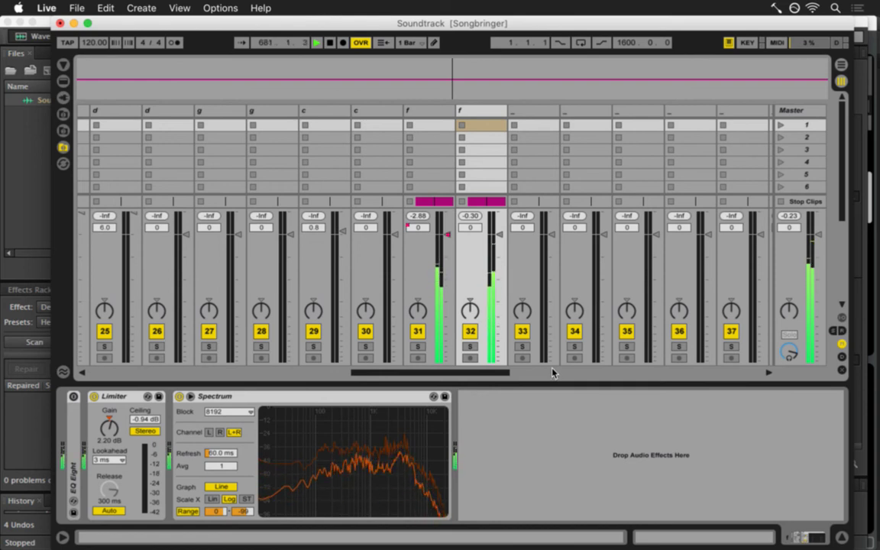
key(space)
key(super+s)
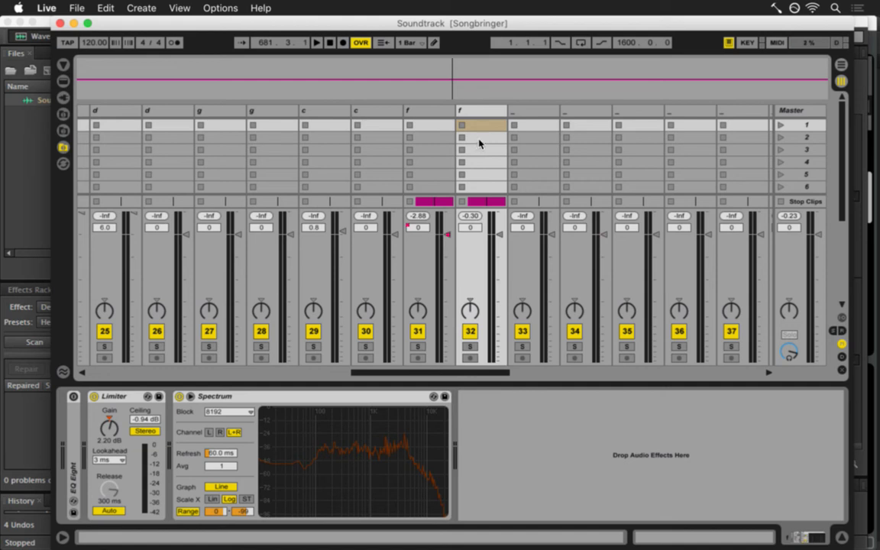
Play the L8 section from bar 681 towards its end and examine the Miniboss1 clips that follow.
click(477, 110)
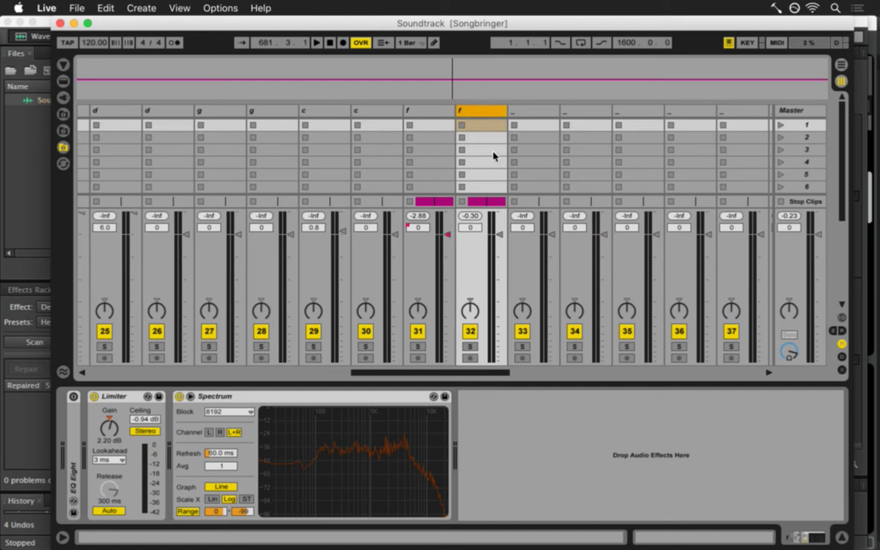
key(Tab)
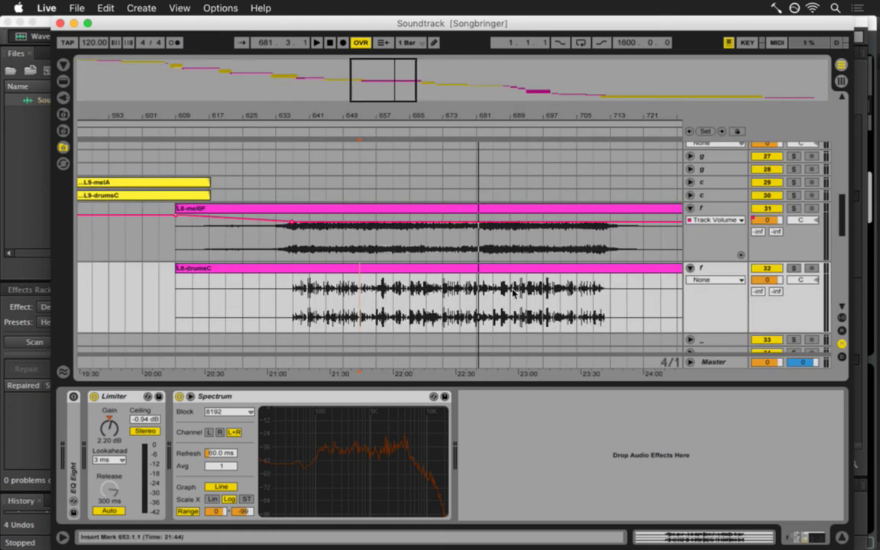
click(480, 296)
key(space)
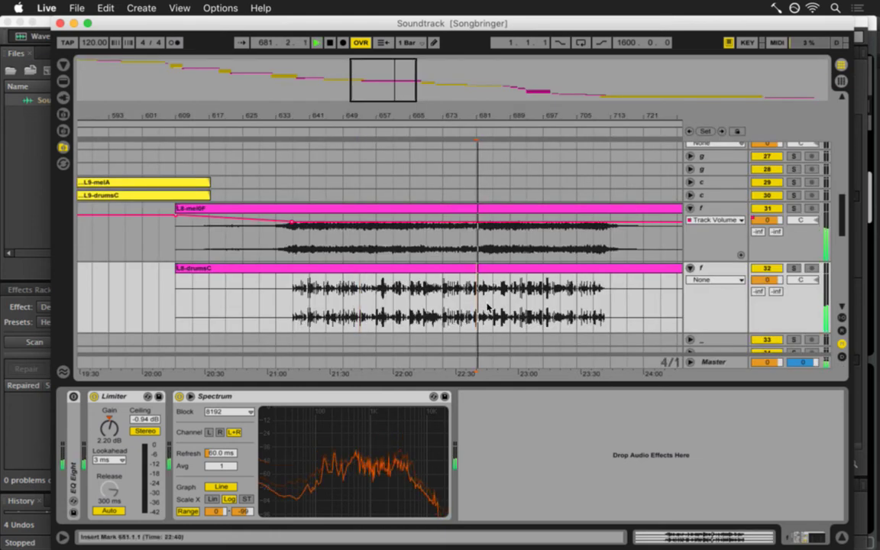
key(space)
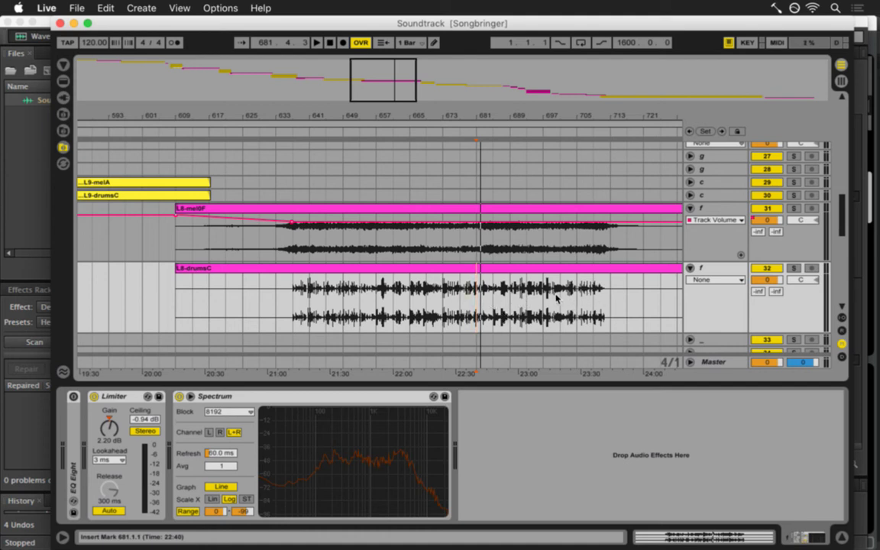
key(space)
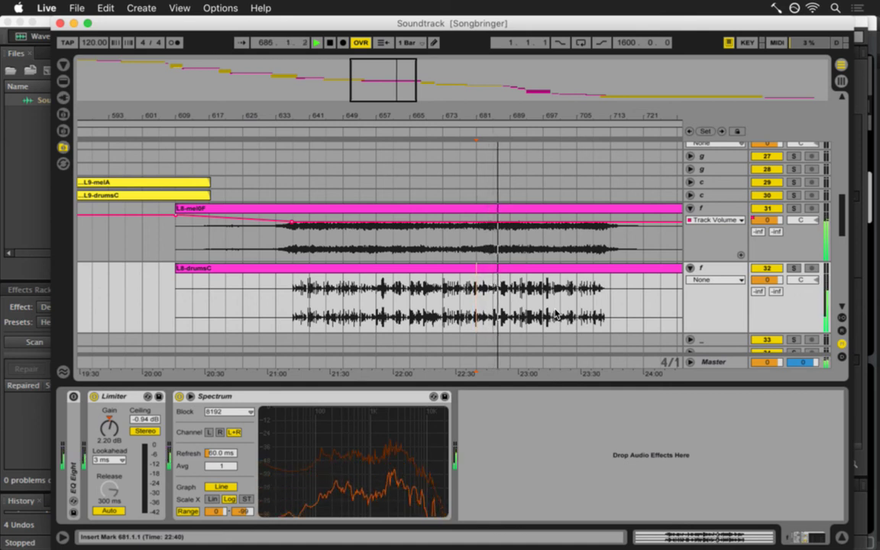
drag(532, 113, 531, 113)
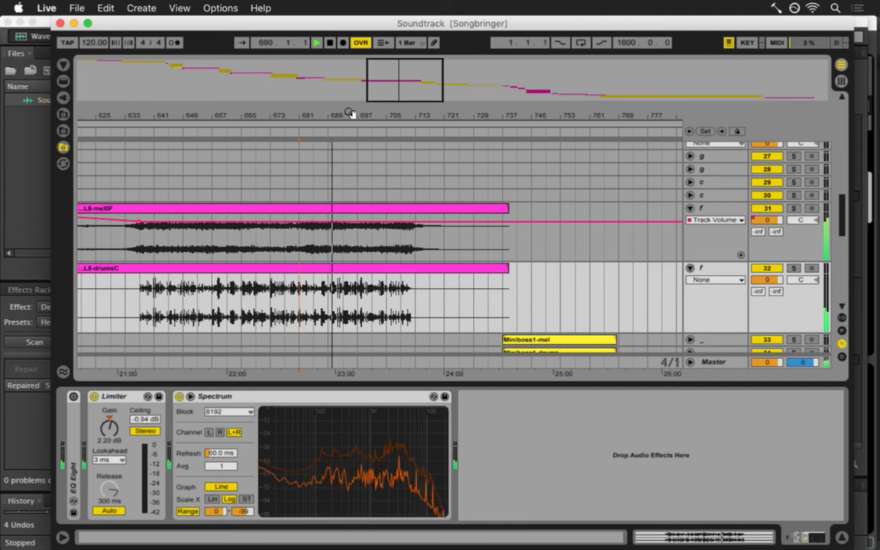
scroll(434, 215, down, 3)
scroll(435, 214, up, 1)
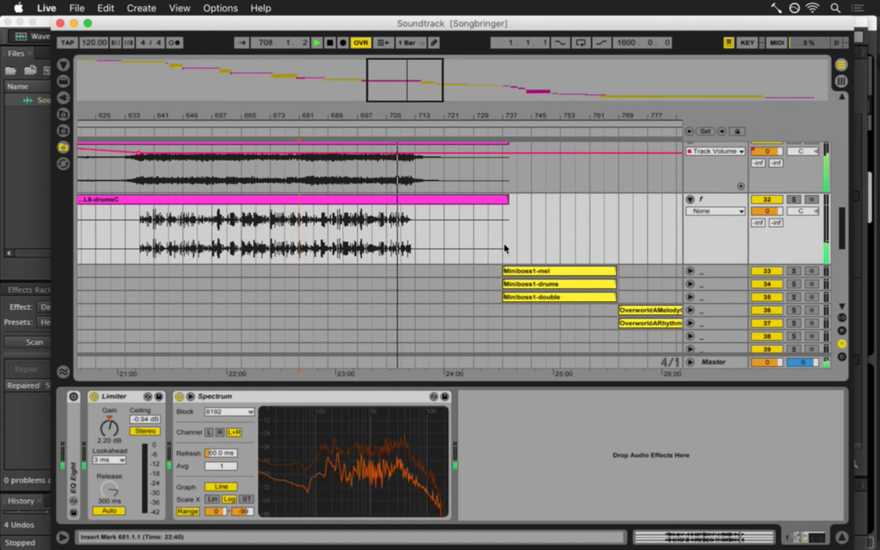
Stop the L8 playback and inspect the three Miniboss1 clips that start at bar 737.
scroll(515, 233, up, 3)
scroll(527, 222, down, 3)
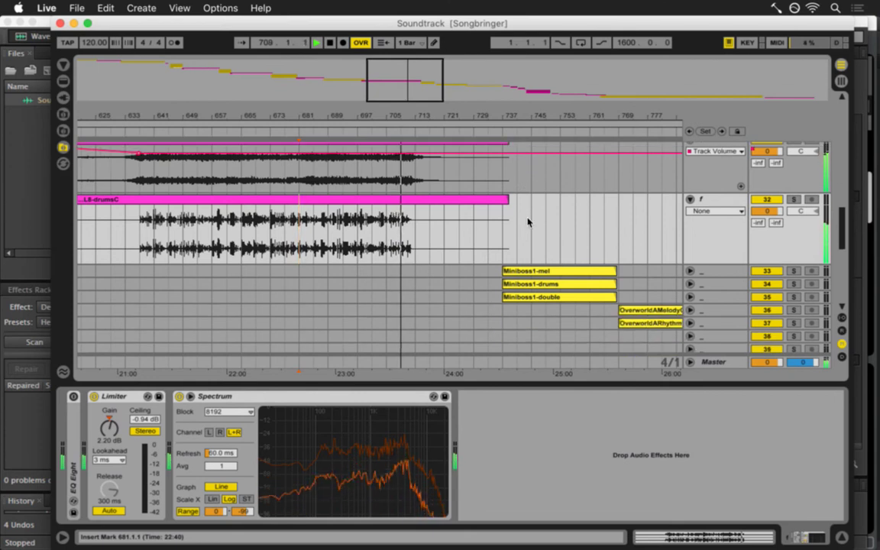
key(space)
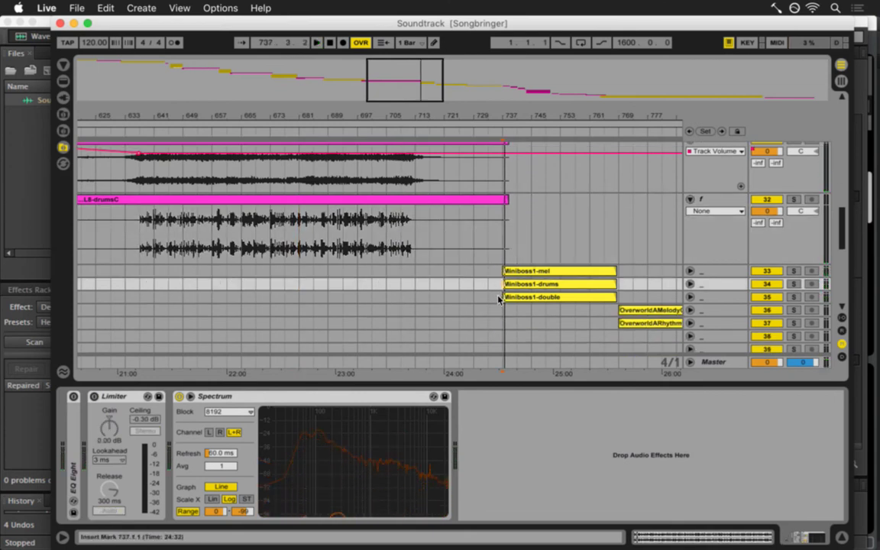
key(super+Tab)
click(553, 274)
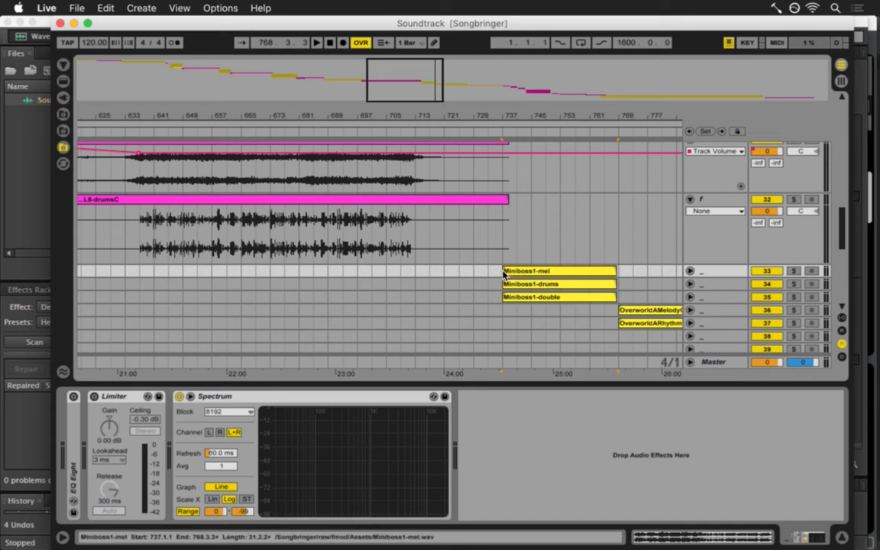
Switch to Audition, play the rendered soundtrack around 25:03, 26:47 and 25:24 to compare the sections' loudness, and return to Live.
key(super+Tab)
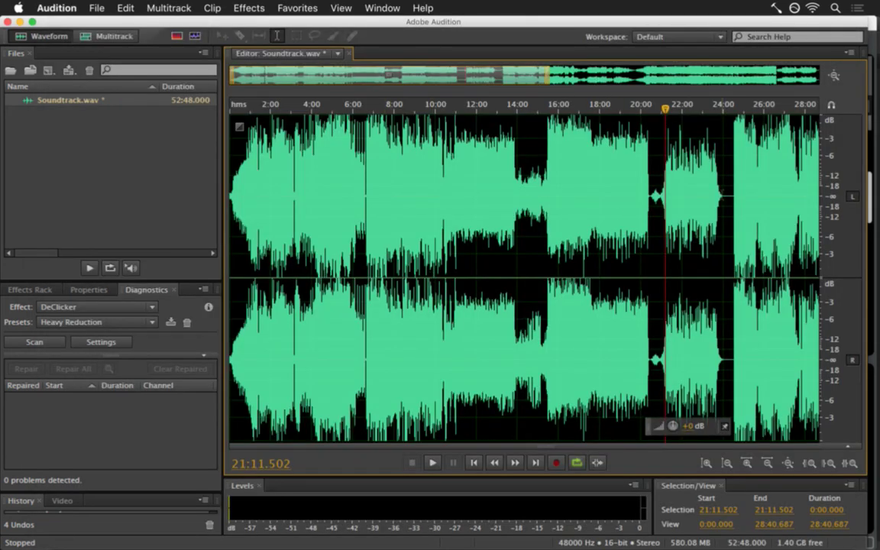
click(745, 191)
key(space)
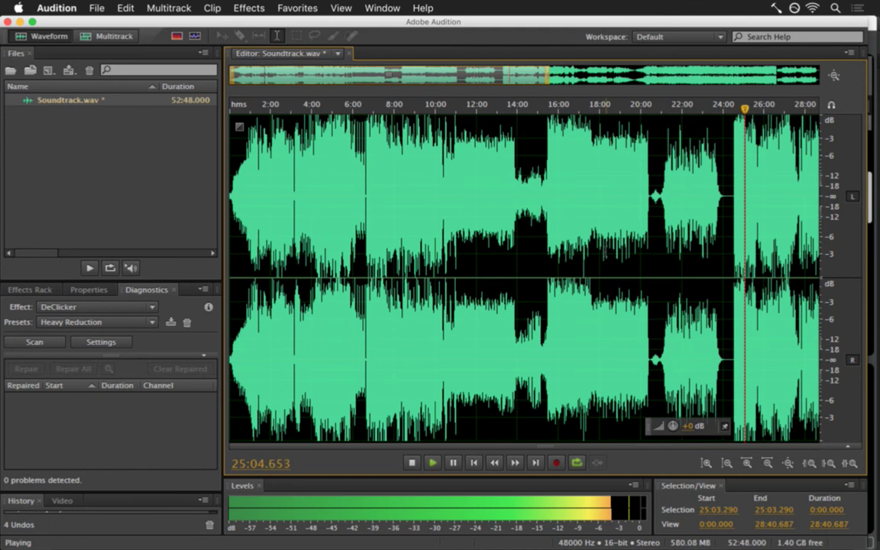
drag(523, 76, 701, 79)
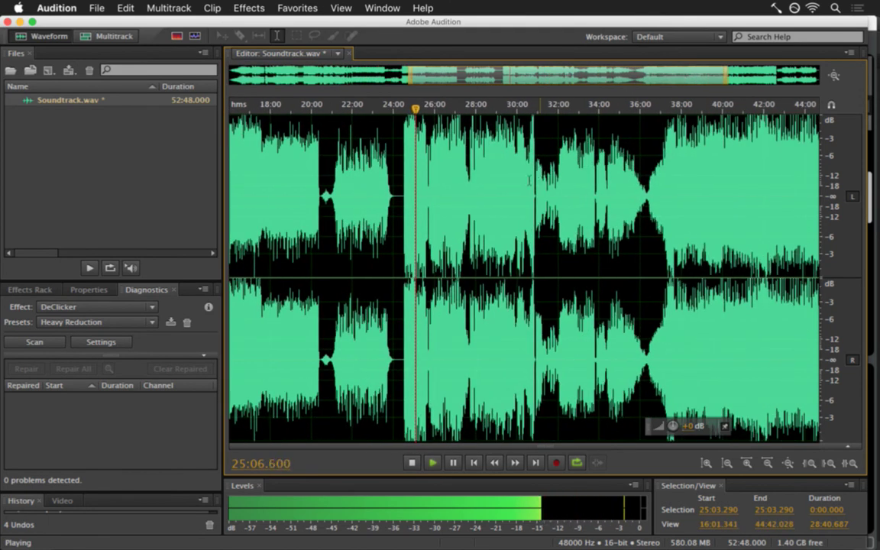
click(451, 150)
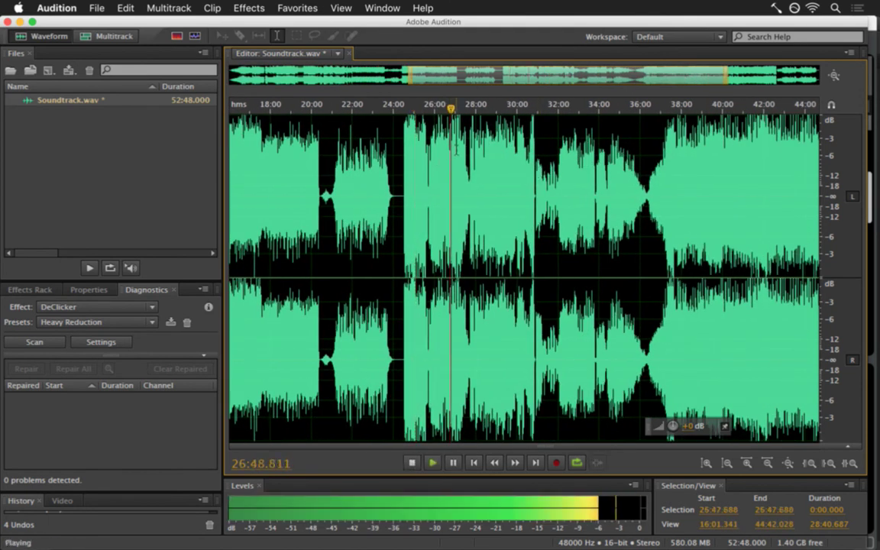
click(428, 145)
click(423, 142)
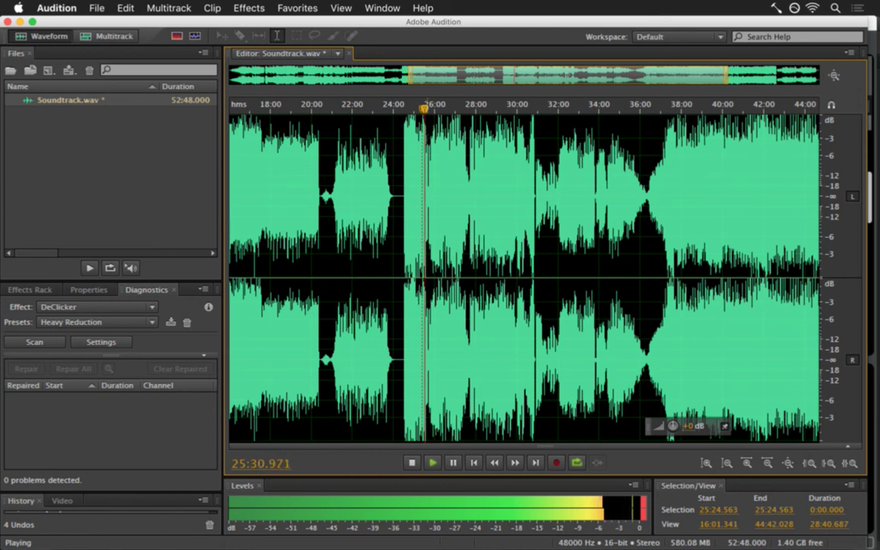
key(space)
key(super+Tab)
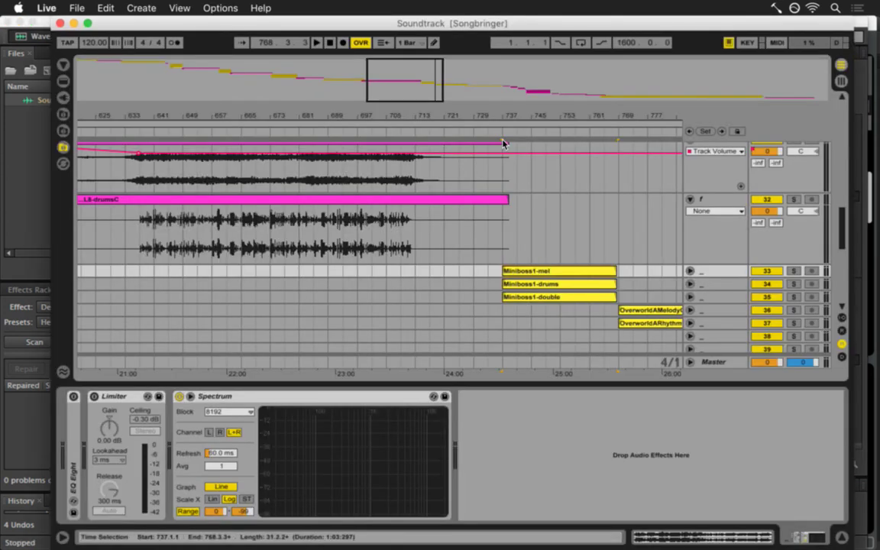
Colour the three Miniboss1 clips on tracks 33 to 35 red and save the set.
drag(502, 119, 504, 120)
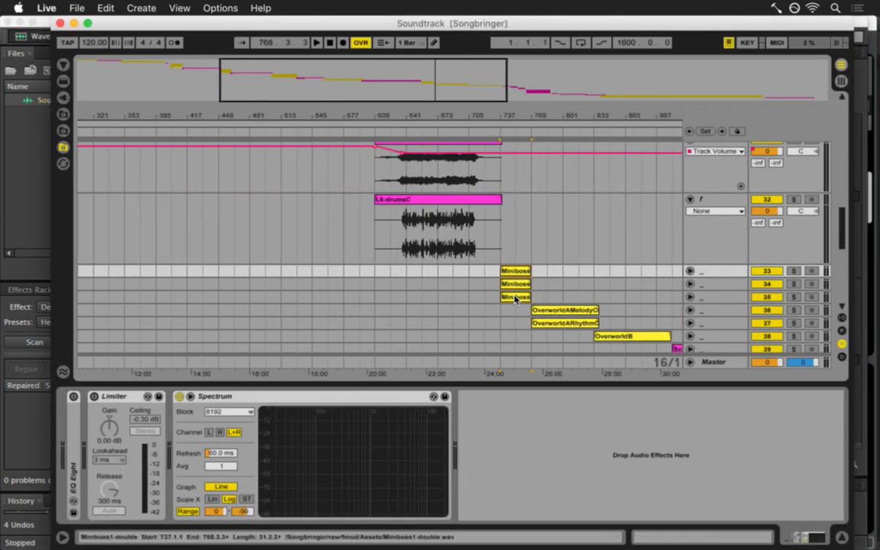
click(515, 297)
right_click(521, 302)
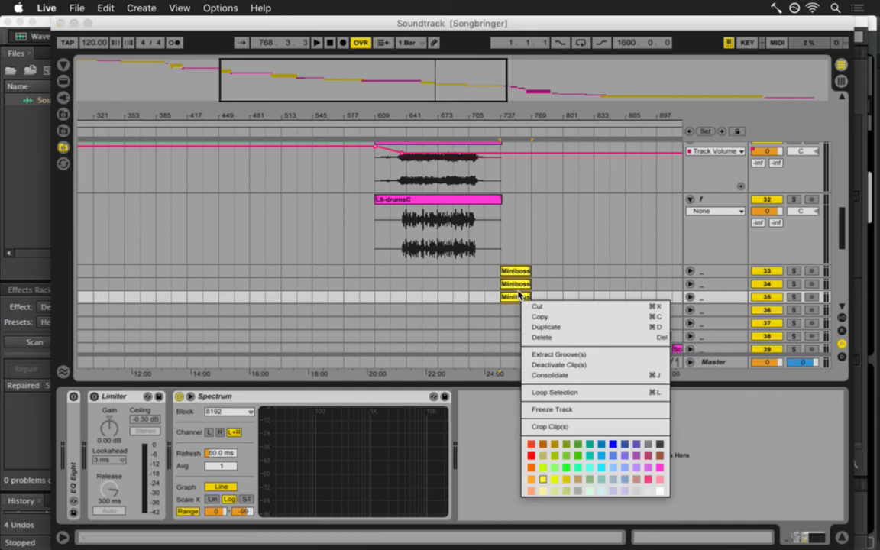
click(532, 456)
scroll(459, 298, up, 5)
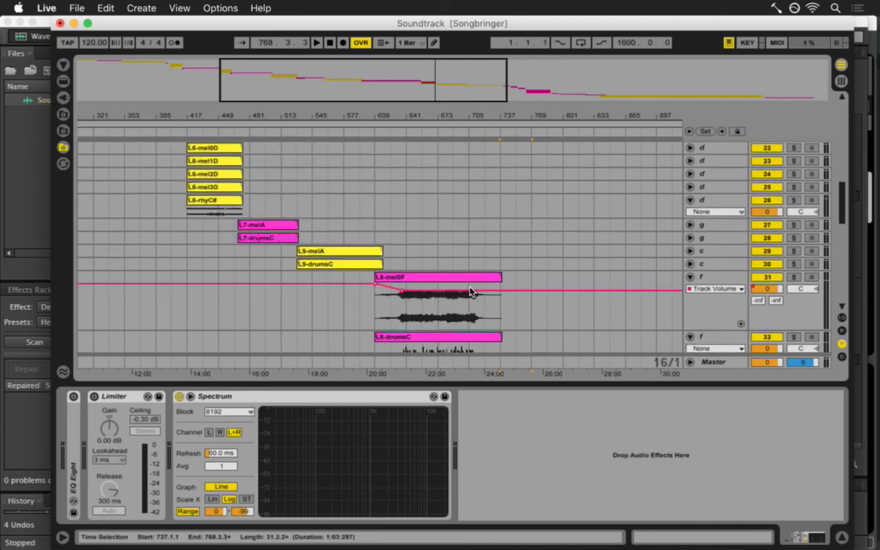
scroll(382, 267, up, 2)
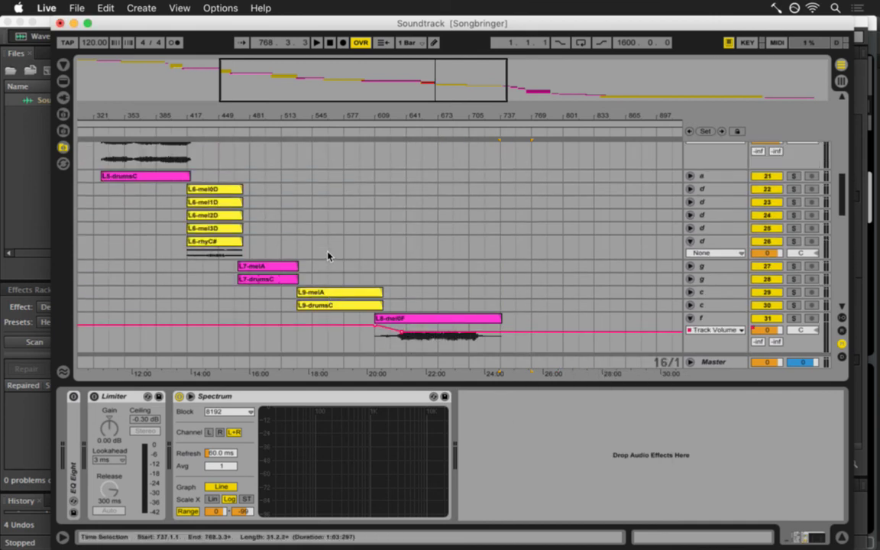
scroll(326, 251, down, 2)
click(330, 255)
scroll(330, 255, down, 5)
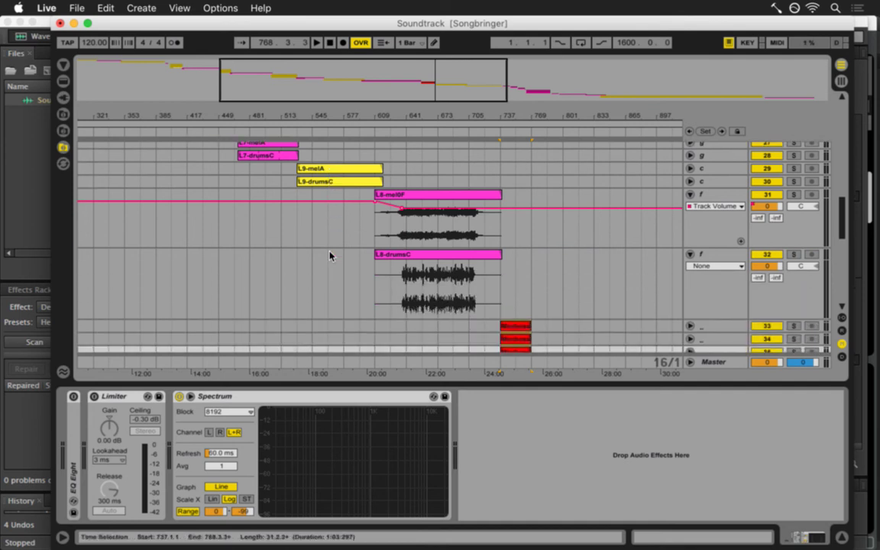
scroll(330, 256, down, 3)
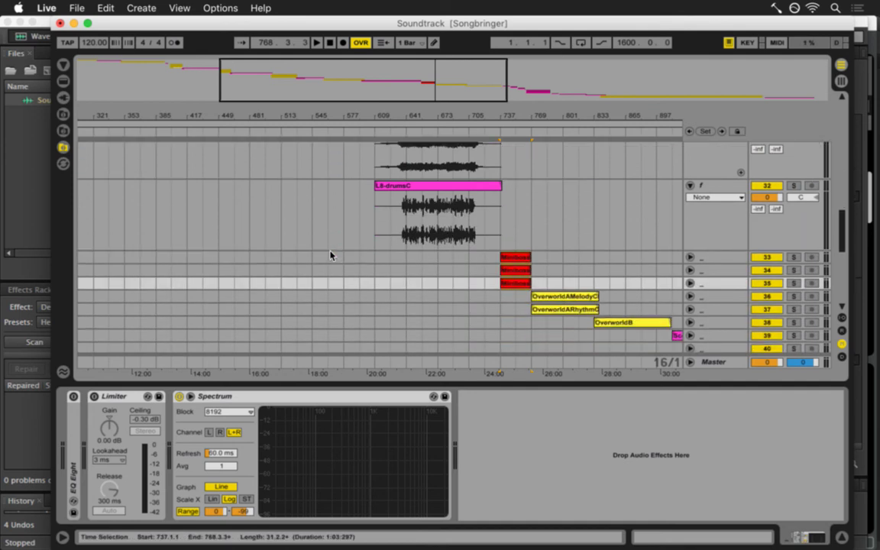
key(super+s)
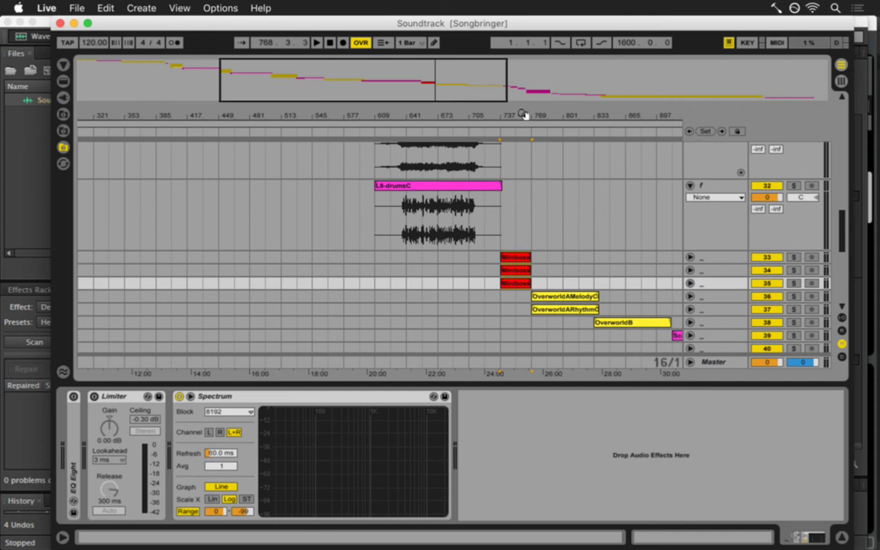
Select the Miniboss1 tracks 33 to 35 in the mixer and check their peak levels.
drag(524, 114, 517, 108)
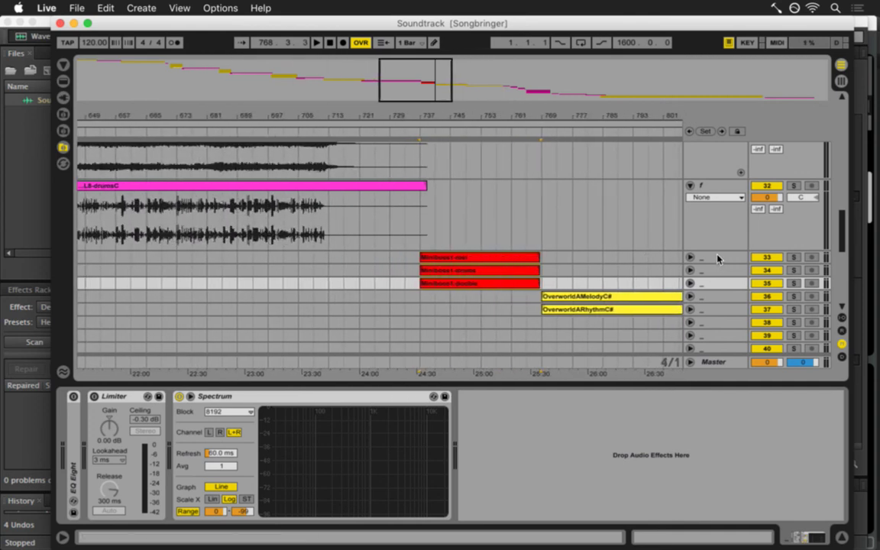
click(718, 259)
key(Tab)
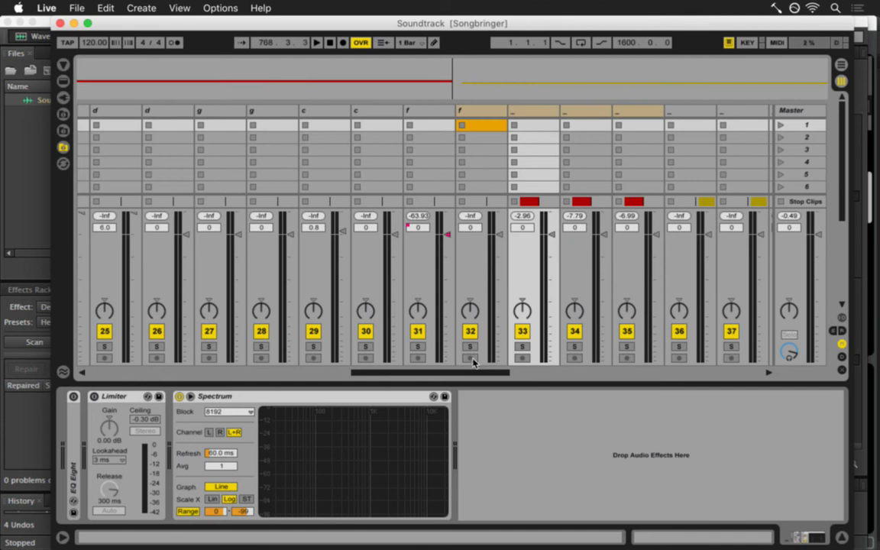
drag(460, 371, 483, 371)
click(531, 111)
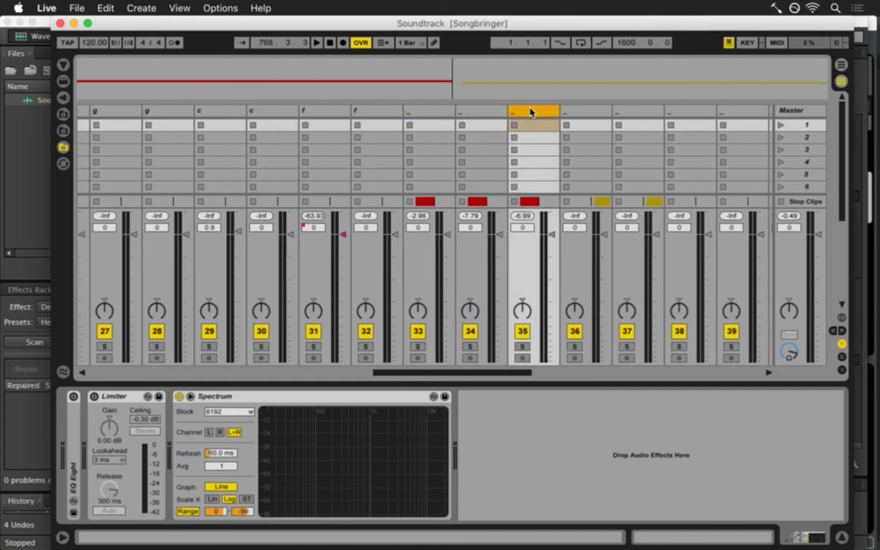
shift+click(445, 112)
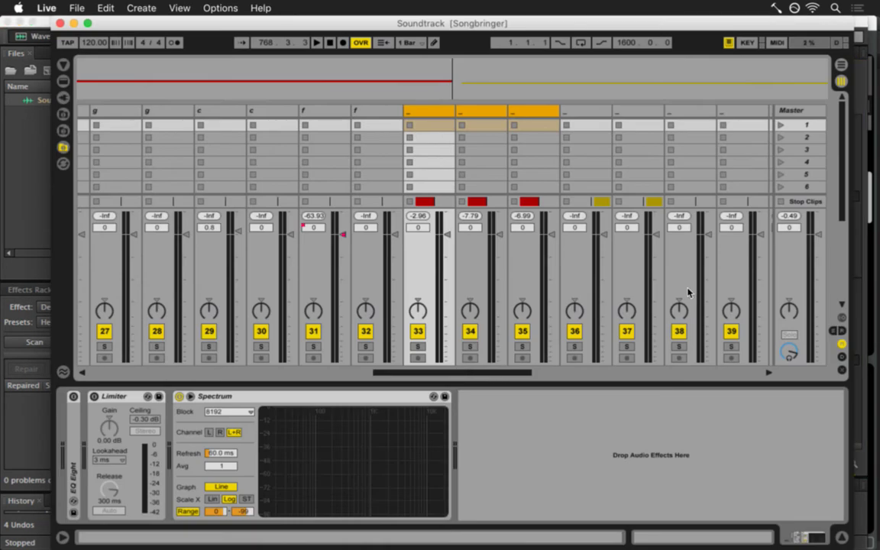
key(Tab)
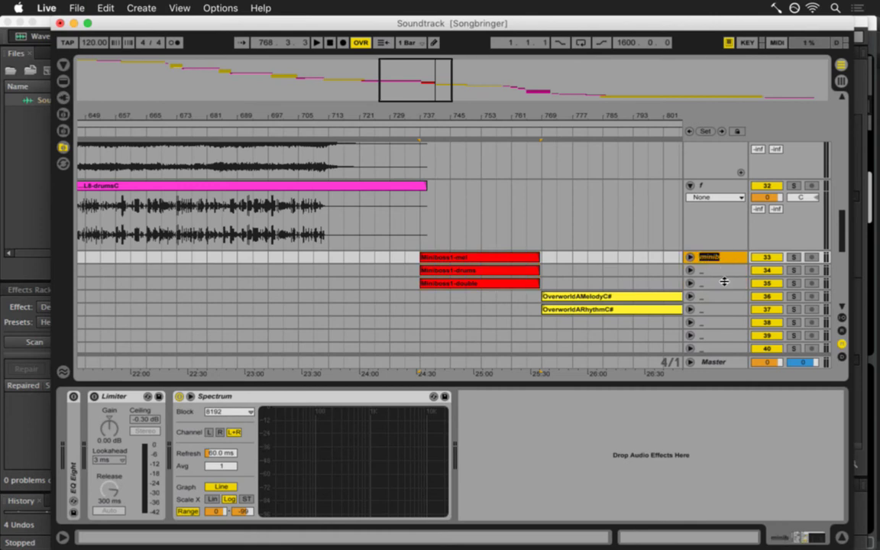
Name tracks 33, 34 and 35 "minib" and save the set.
click(712, 271)
key(super+r)
text(minib)
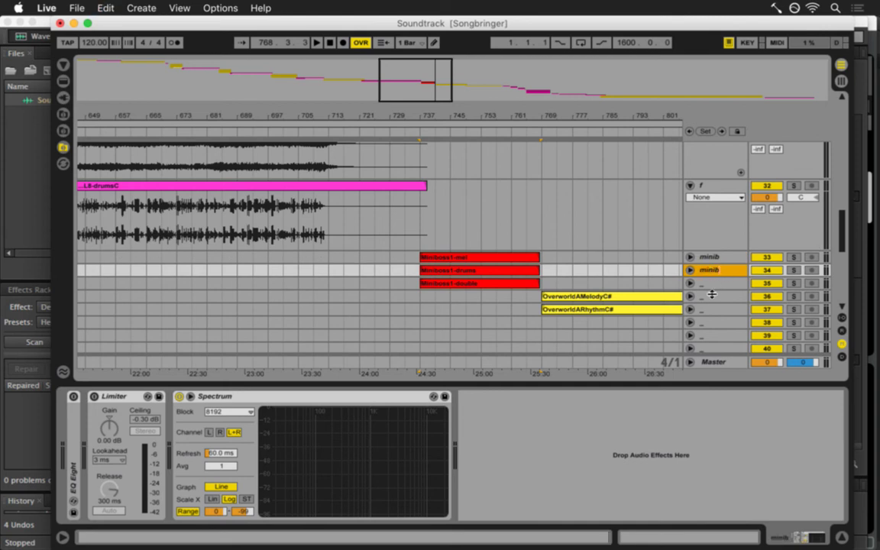
key(Tab)
text(minib)
key(super+s)
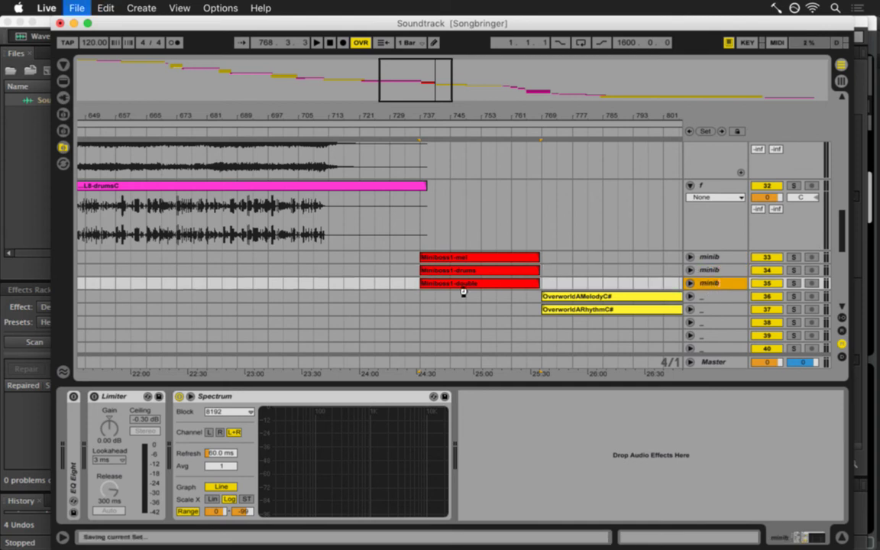
Play the Miniboss1 section from bar 737 and try lowering the volumes of tracks 33 to 35 together to -0.7 dB.
key(space)
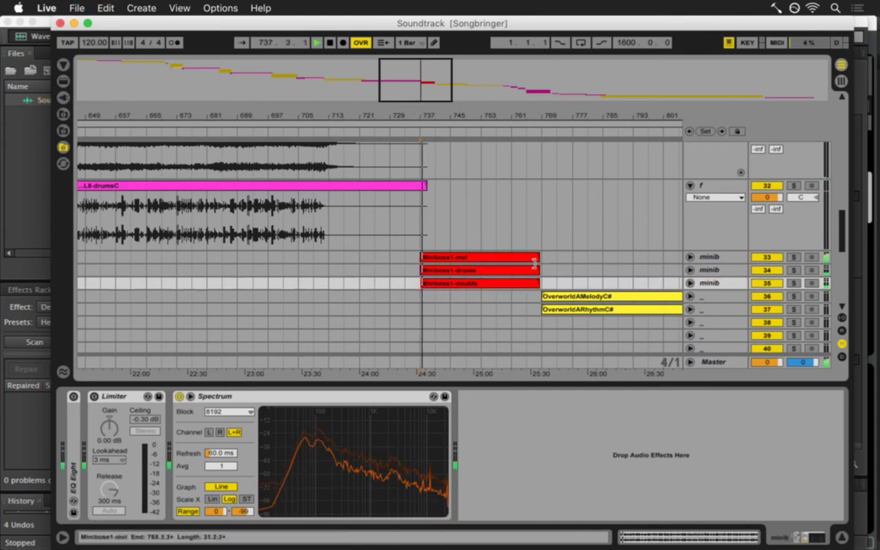
key(Tab)
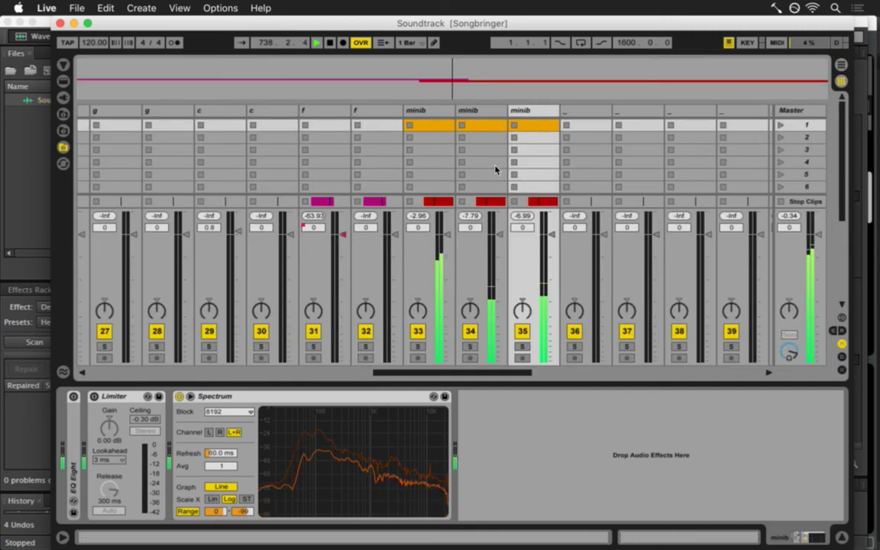
click(431, 113)
shift+click(534, 112)
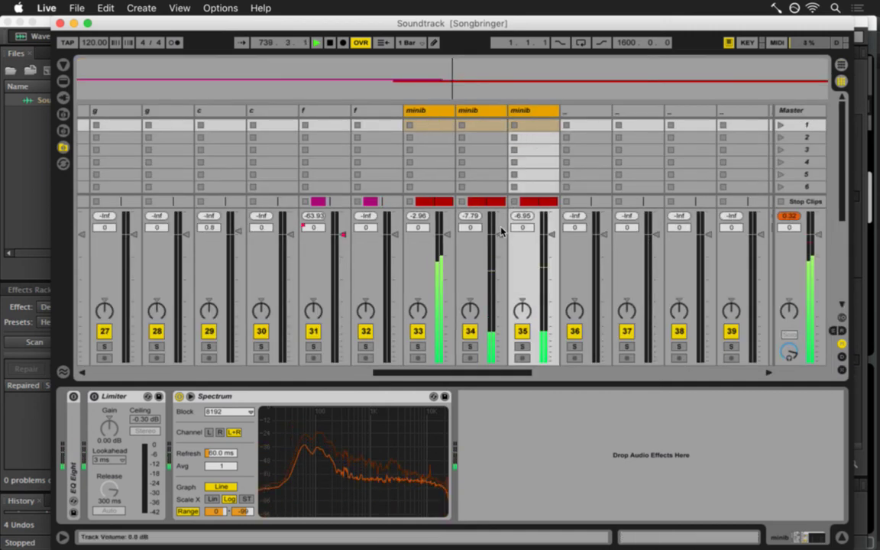
drag(547, 234, 551, 238)
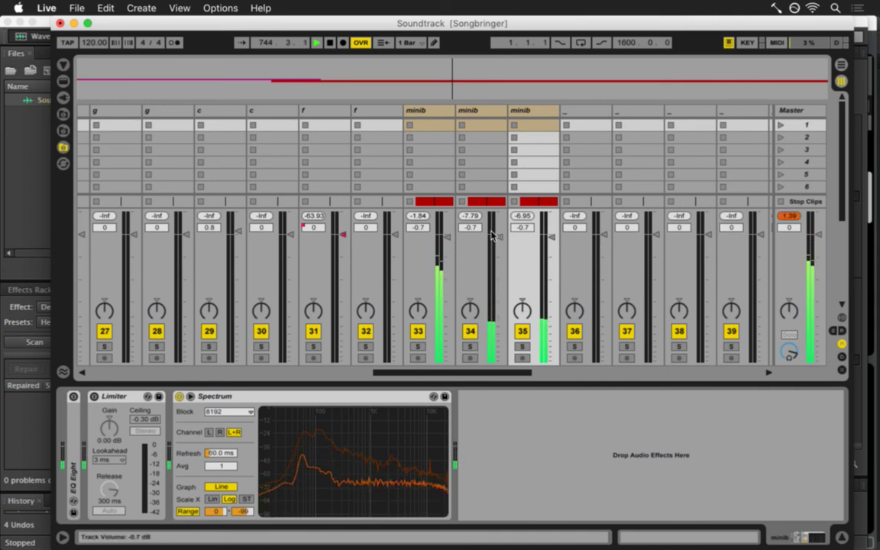
Solo track 33 briefly to hear the Miniboss1 melody alone, restore the full mix and stop playback.
click(424, 110)
click(418, 346)
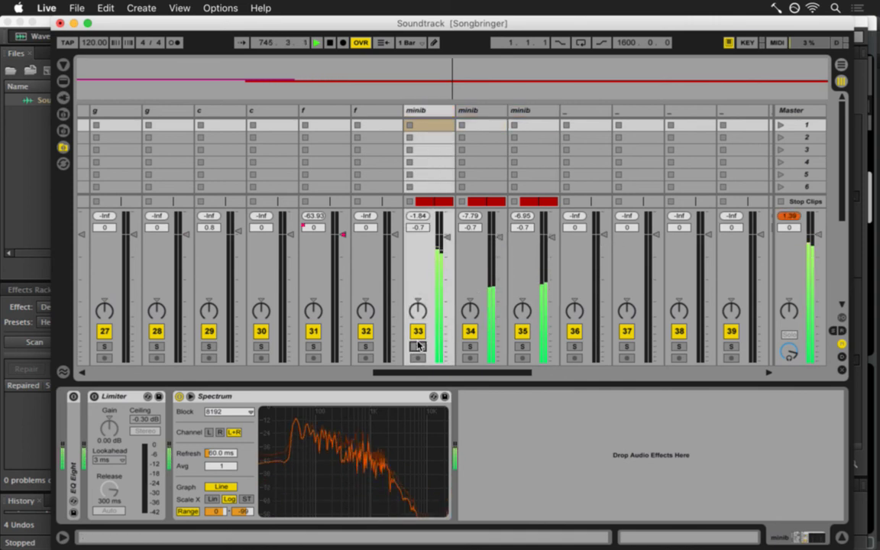
click(417, 346)
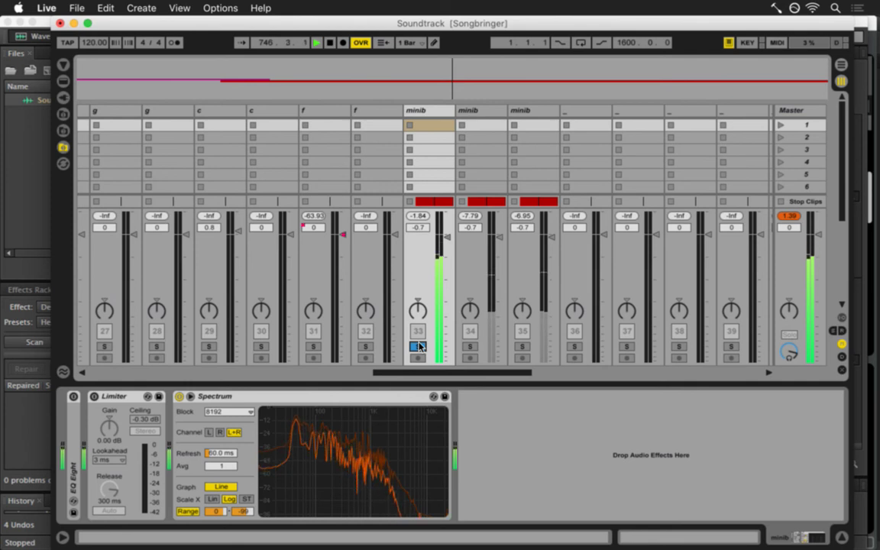
click(418, 346)
key(space)
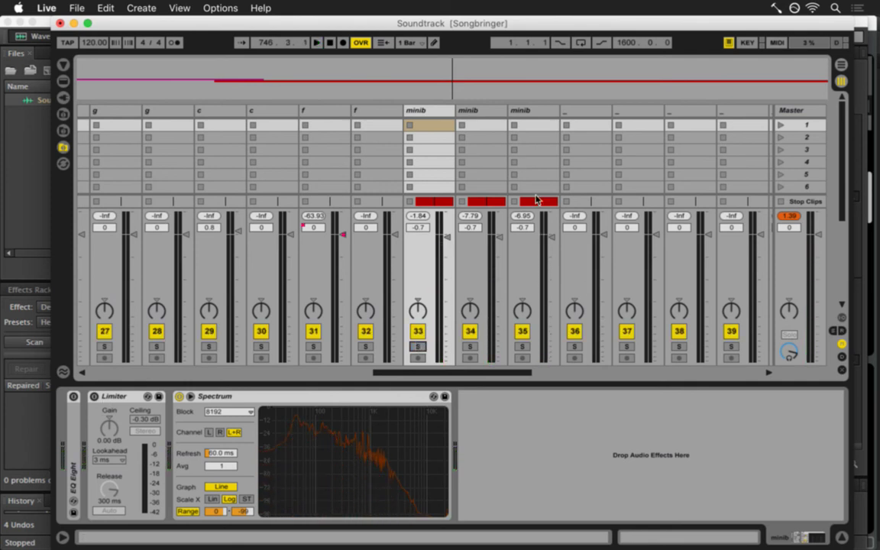
Reset the volumes of tracks 33 to 35 to 0 dB.
click(528, 110)
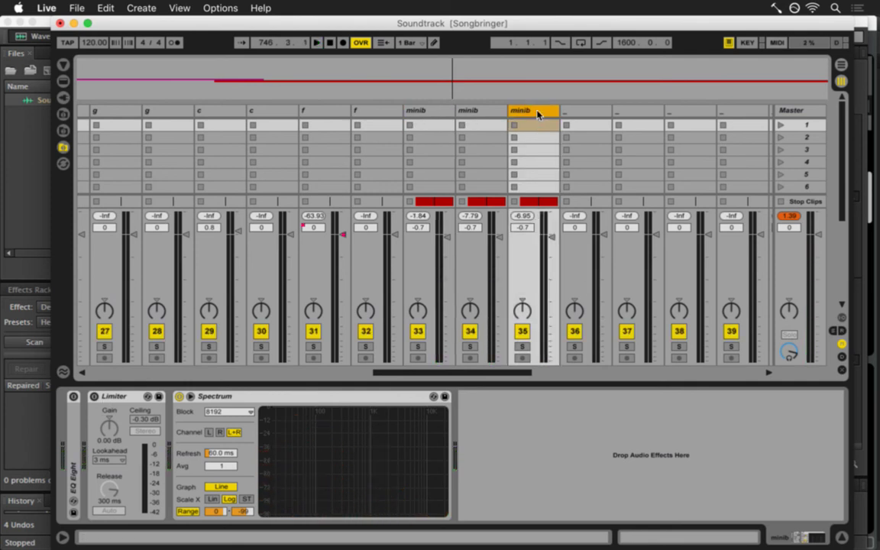
shift+click(432, 112)
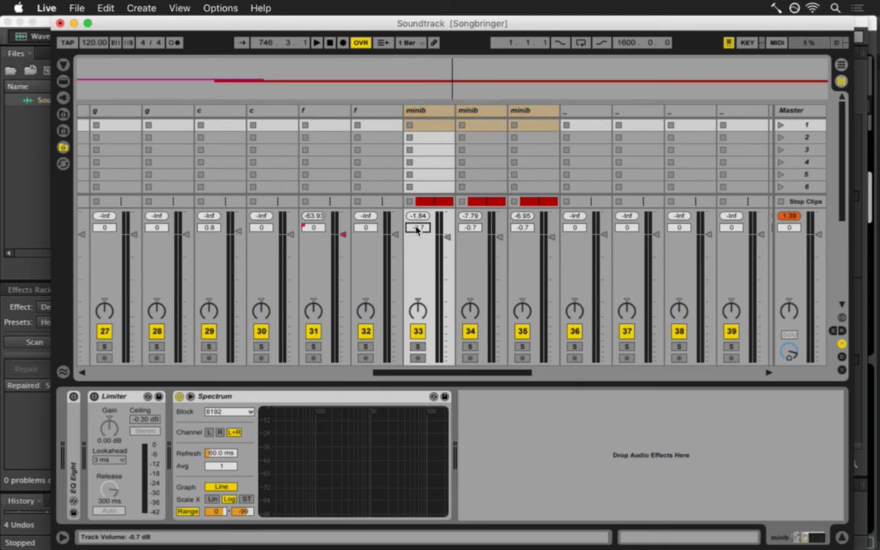
click(471, 227)
text(0)
key(Return)
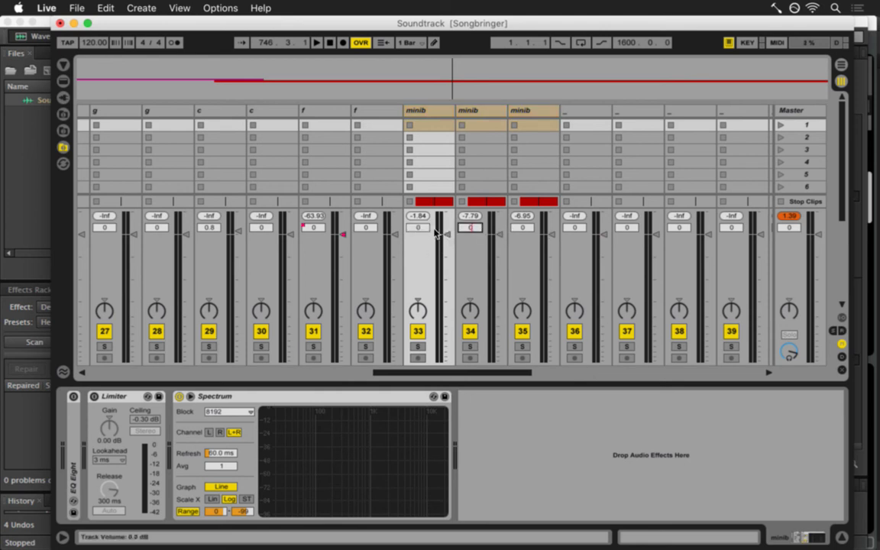
Turn on track 33's limiter with a ceiling of -1.12 dB and play the Miniboss1 section from bar 737.
click(426, 113)
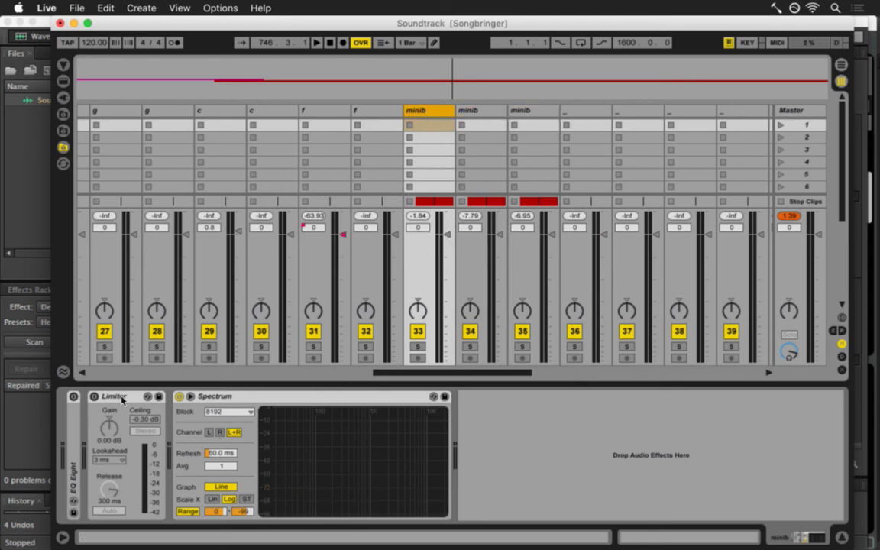
click(93, 397)
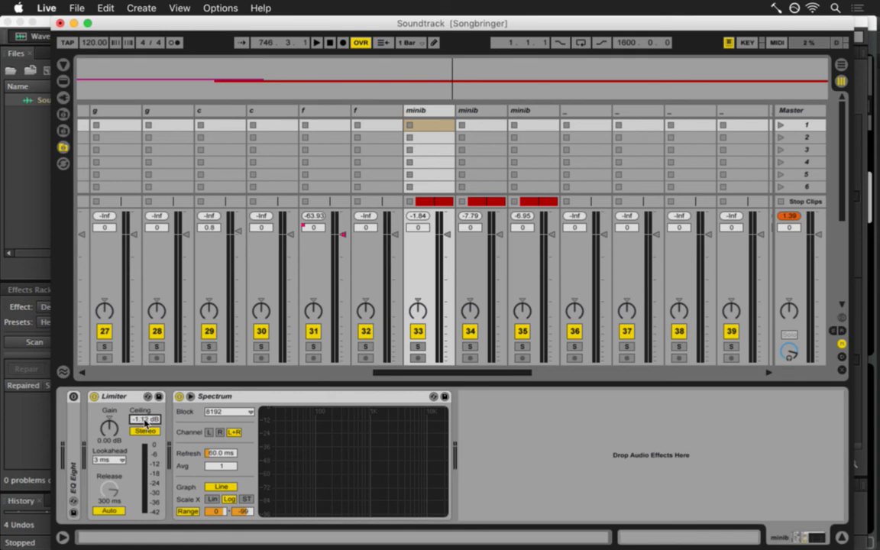
key(space)
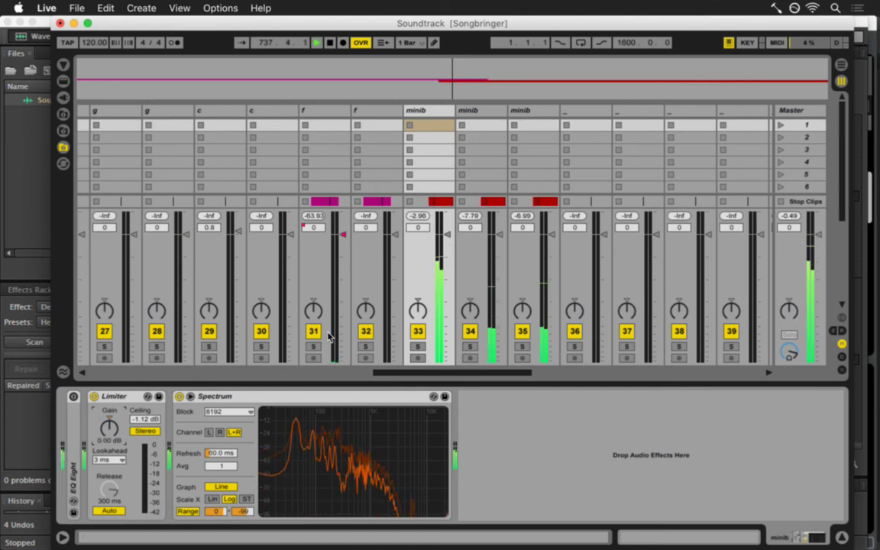
Solo track 33 and track 34 in turn, and try track 34's limiter with a gain of 1.70 dB.
click(418, 346)
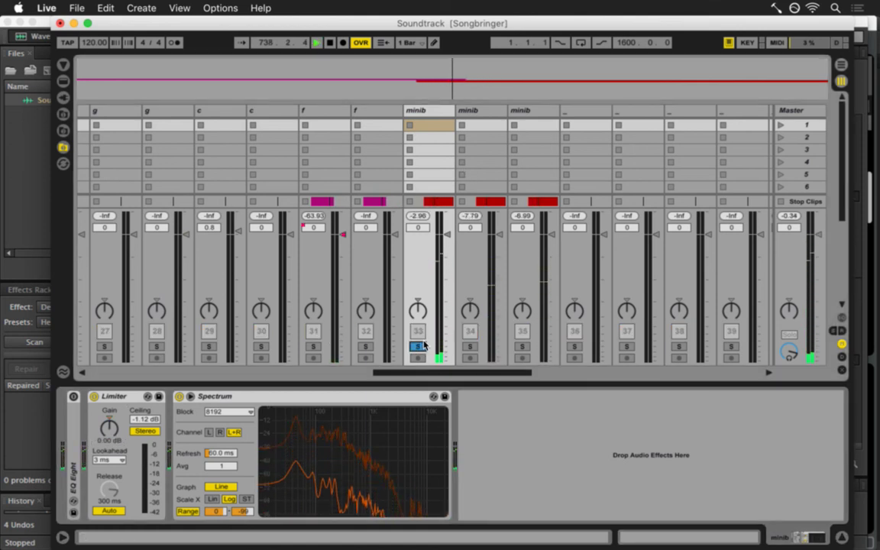
click(469, 346)
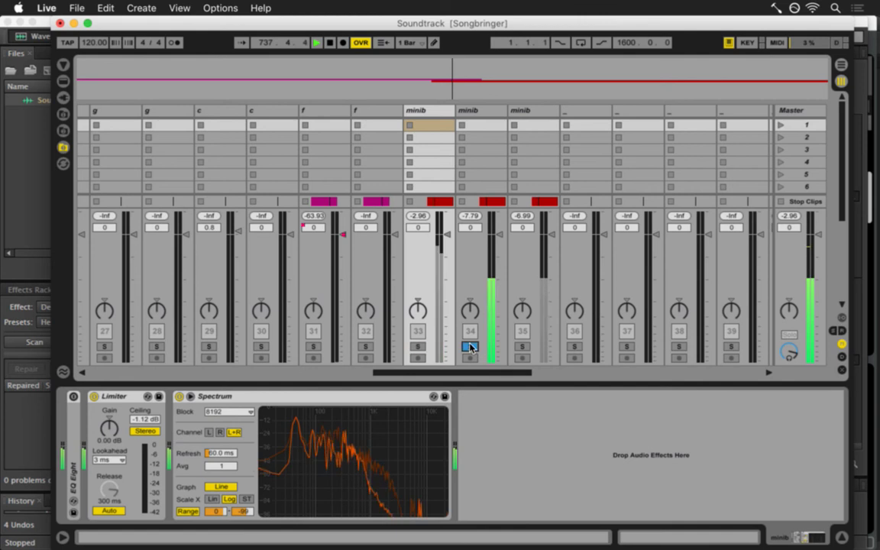
click(473, 111)
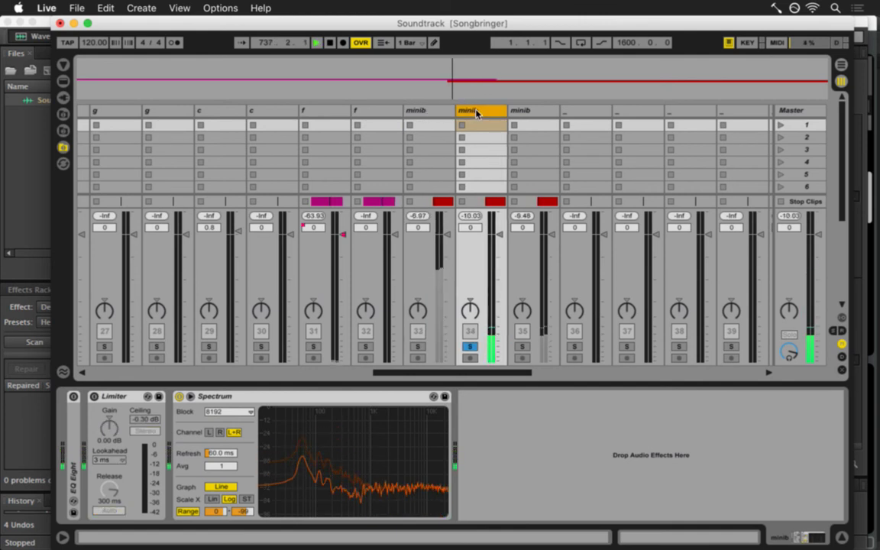
click(94, 396)
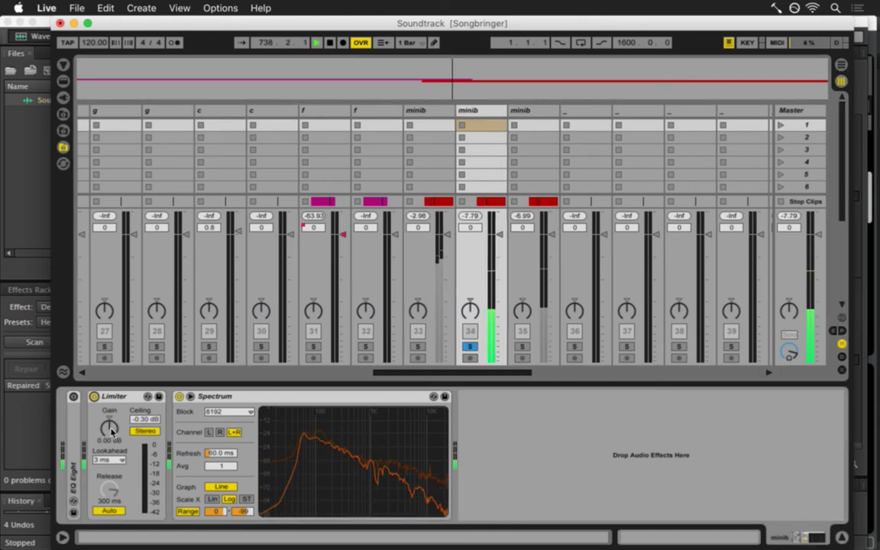
drag(111, 426, 112, 429)
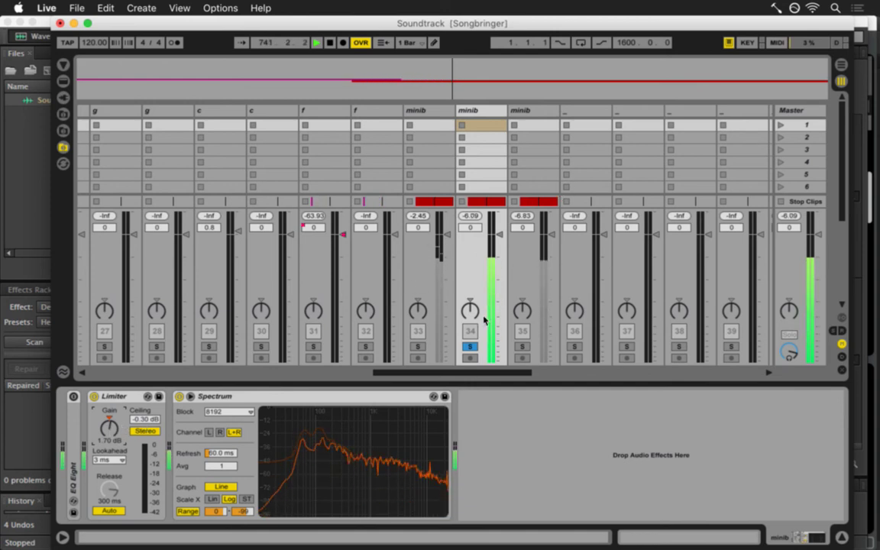
Solo track 35 to hear the Miniboss1 double part alone, checking its clip in the arrangement.
click(521, 346)
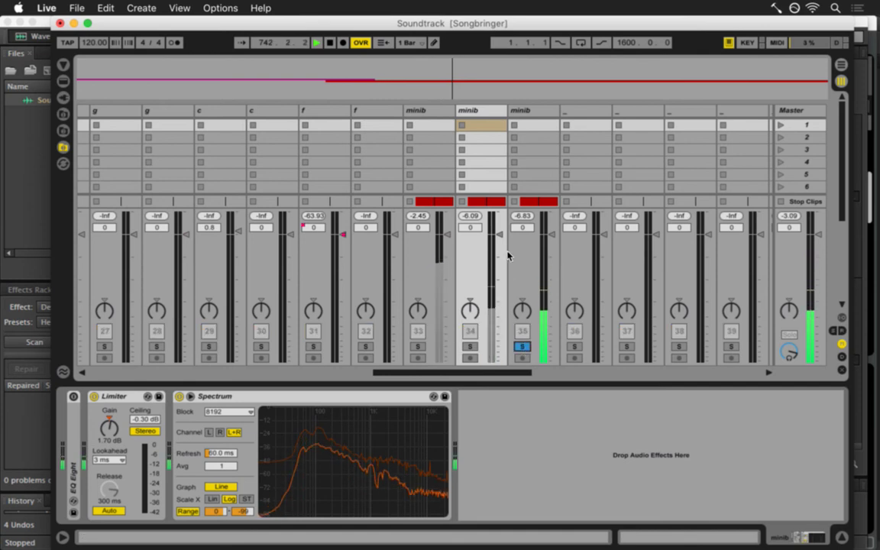
click(509, 116)
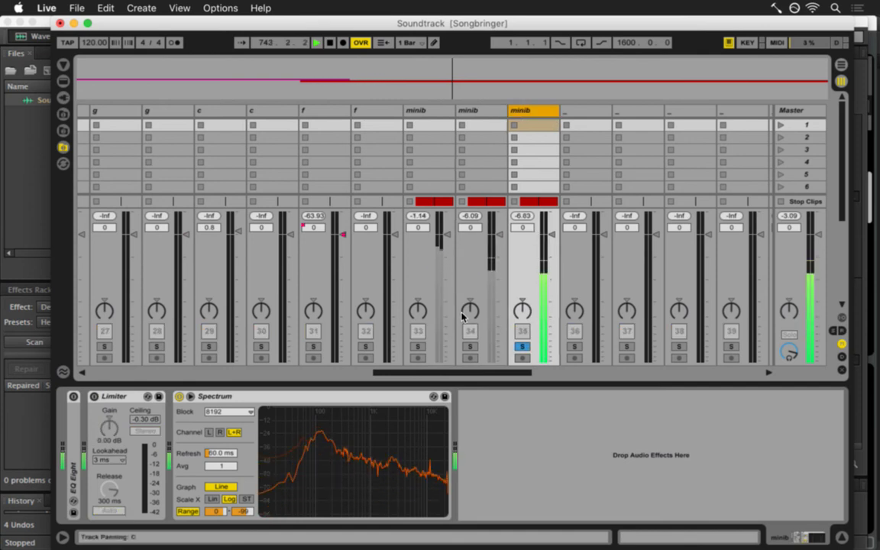
key(Tab)
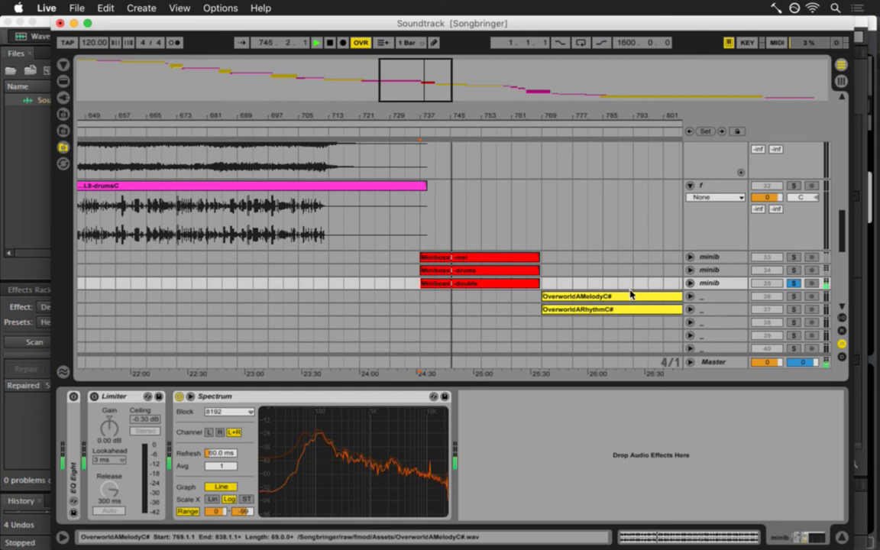
key(Tab)
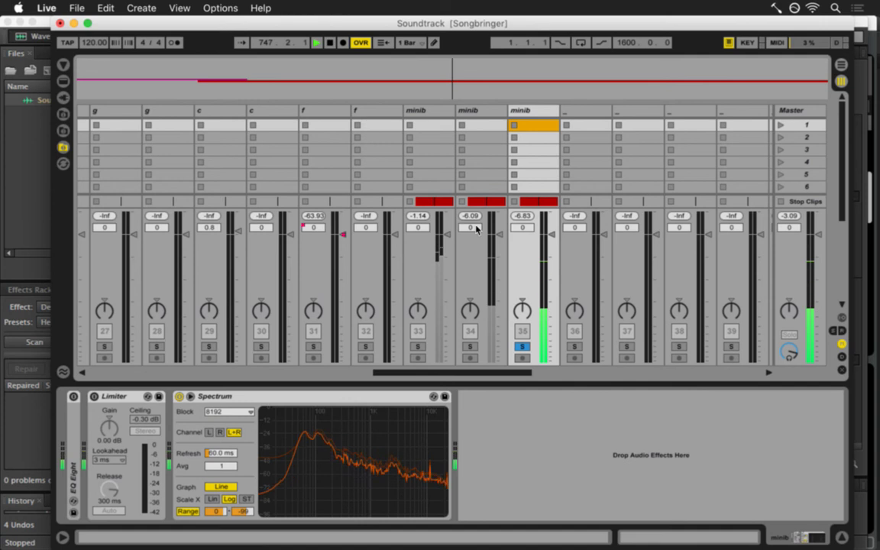
Turn off track 34's limiter and unsolo track 35 to restore the full mix.
click(472, 112)
click(109, 441)
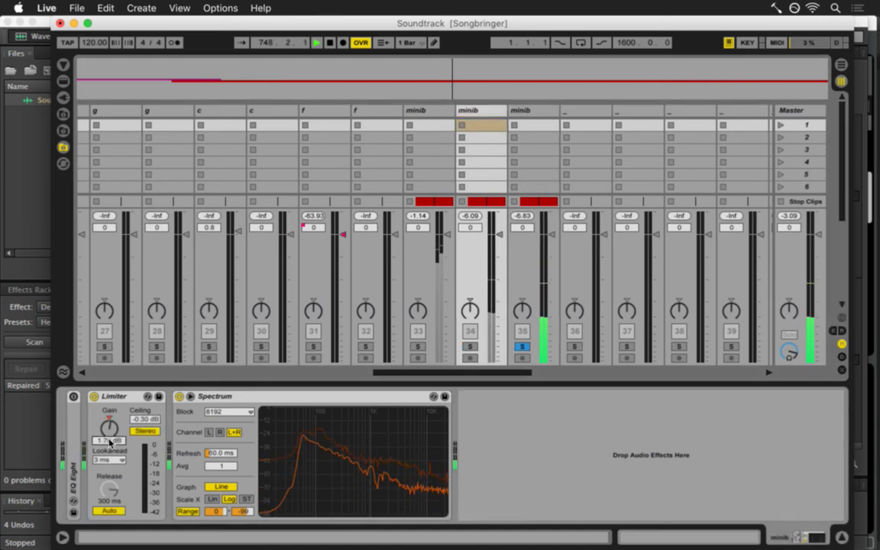
click(93, 397)
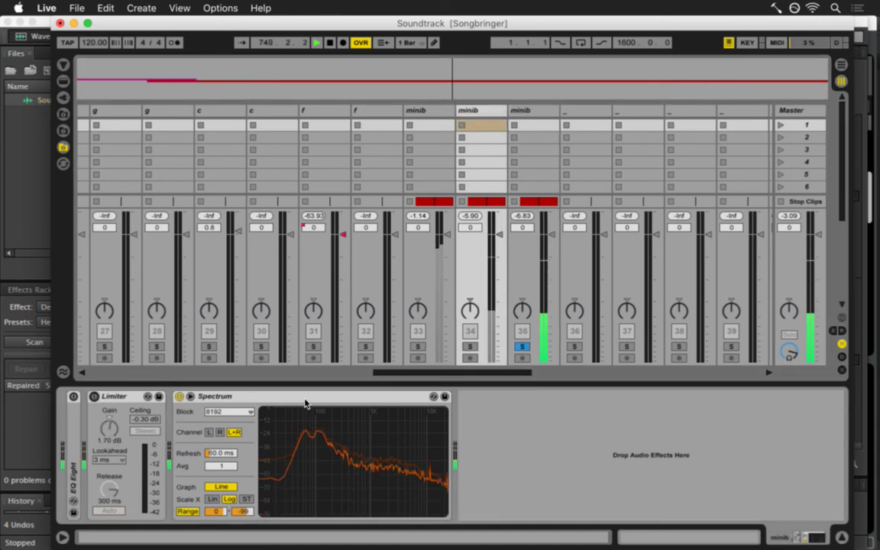
click(521, 346)
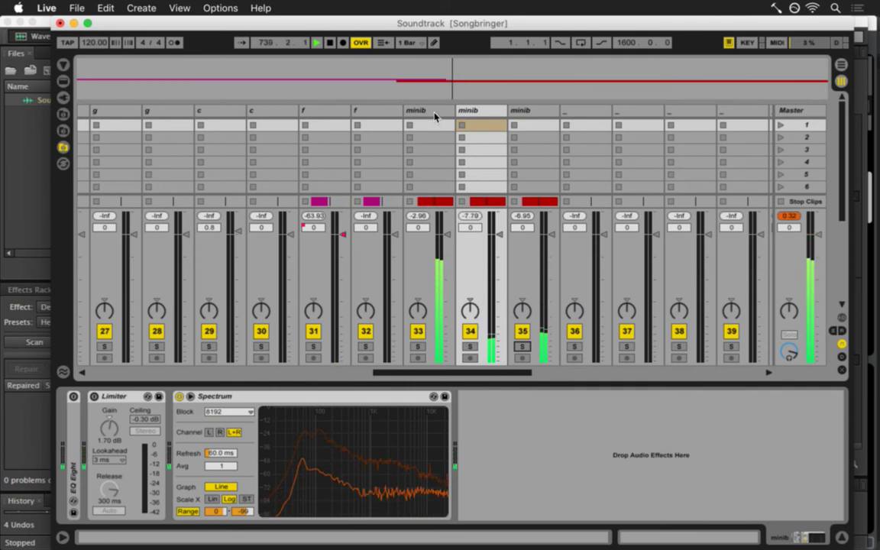
Turn on track 35's limiter with a ceiling of -2.06 dB and reset the master peak display.
click(518, 112)
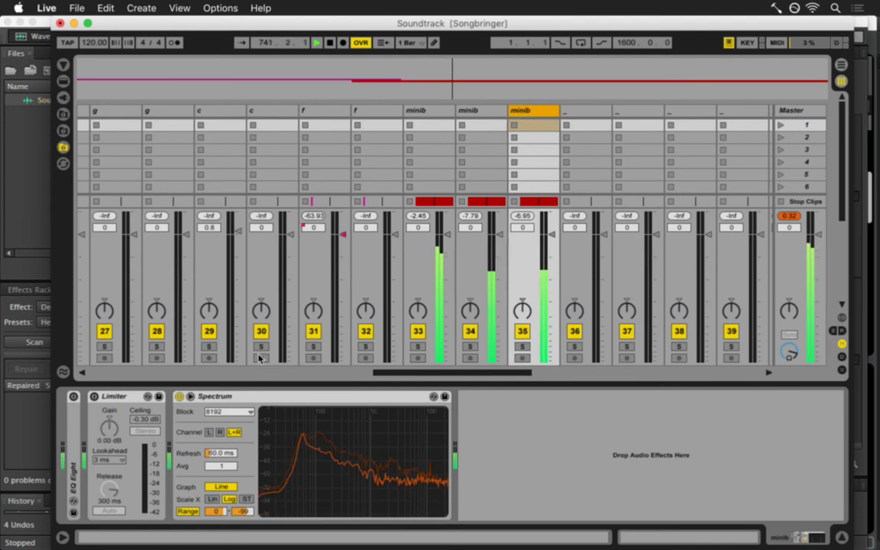
click(94, 396)
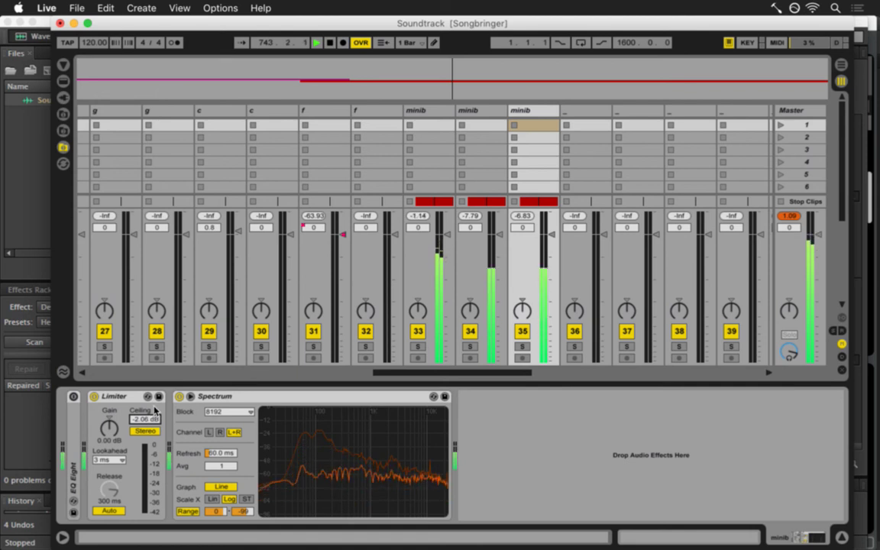
click(797, 217)
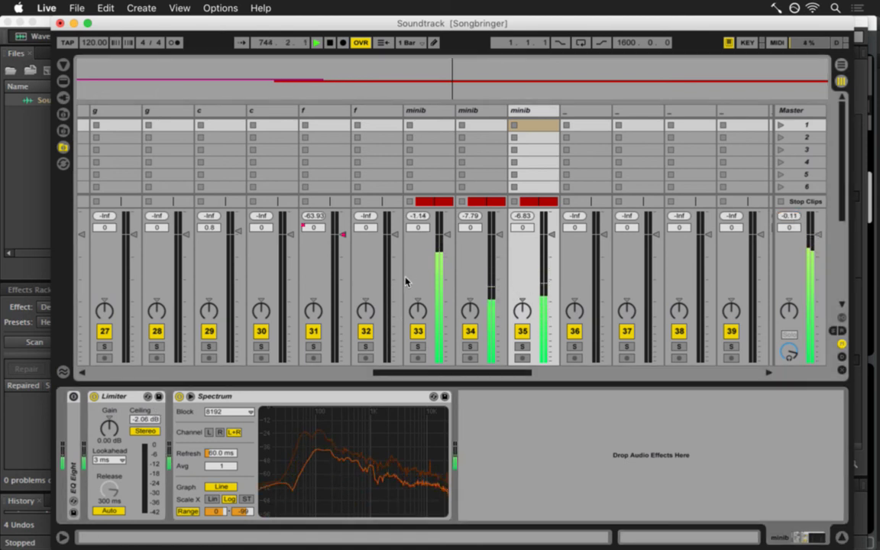
Set track 33's limiter to a ceiling of -1.50 dB and a gain of -0.30 dB, resetting the master peak display.
click(431, 111)
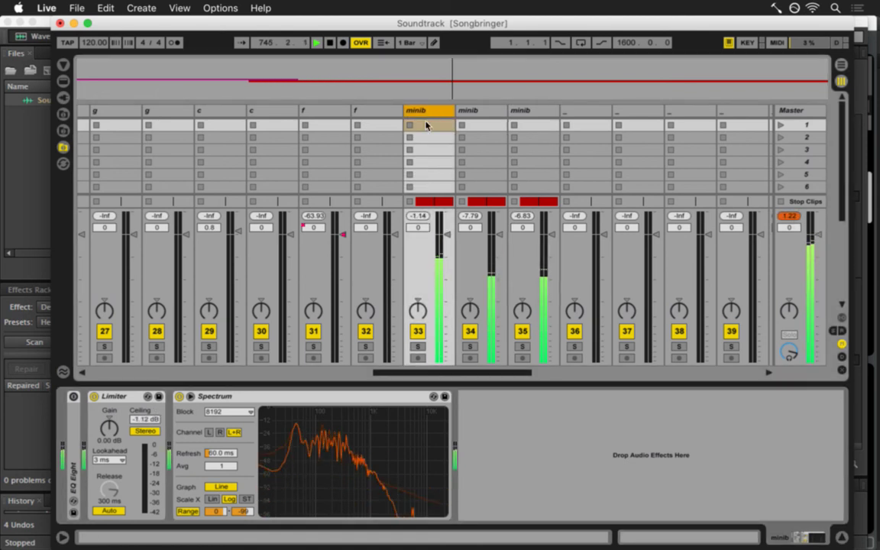
click(141, 420)
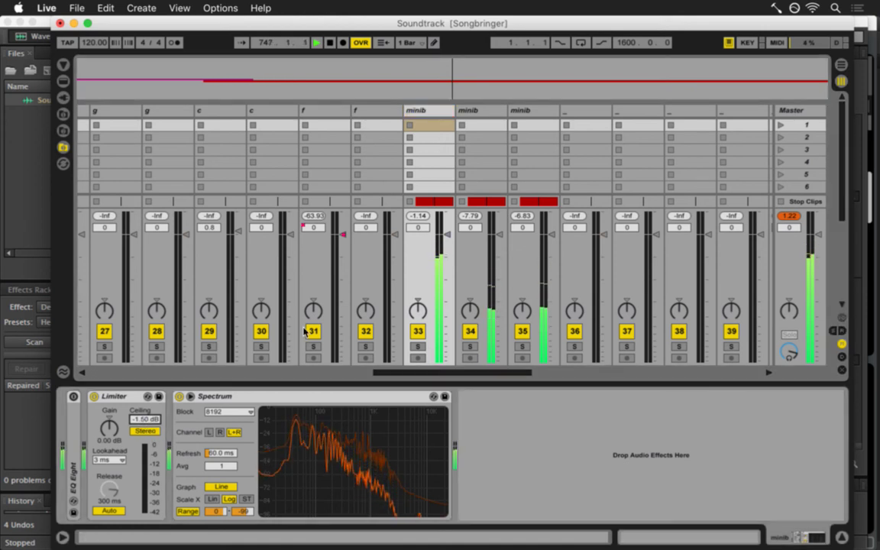
click(791, 218)
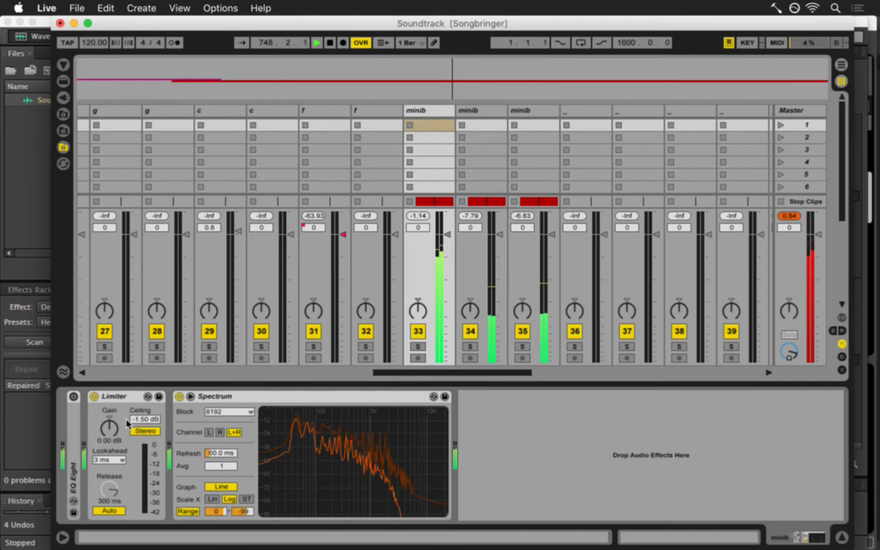
click(110, 431)
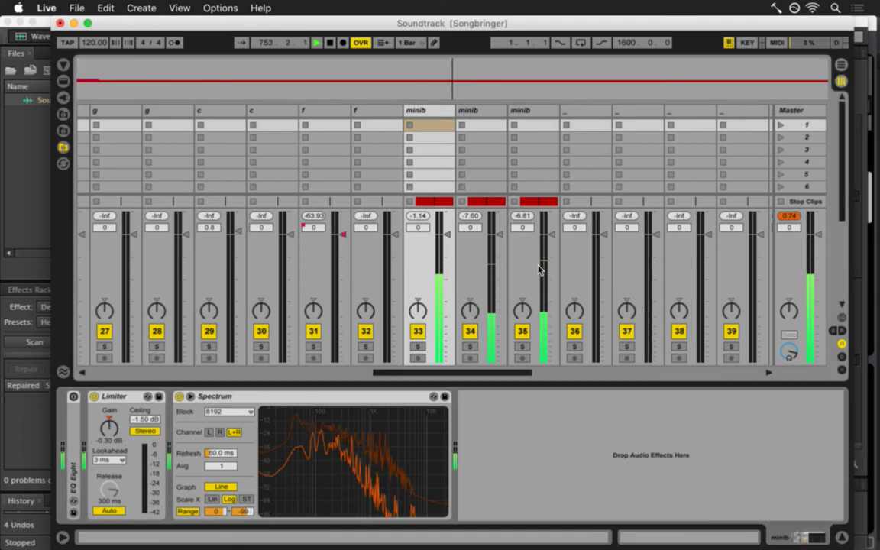
Stop playback, lower the volumes of tracks 33 to 35 together to -0.8 dB and replay the Miniboss1 section.
key(space)
shift+click(534, 111)
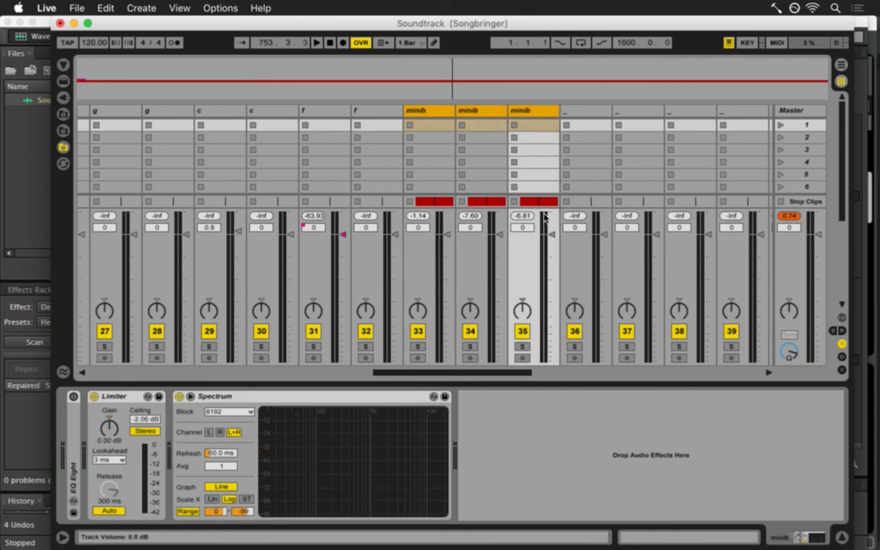
key(space)
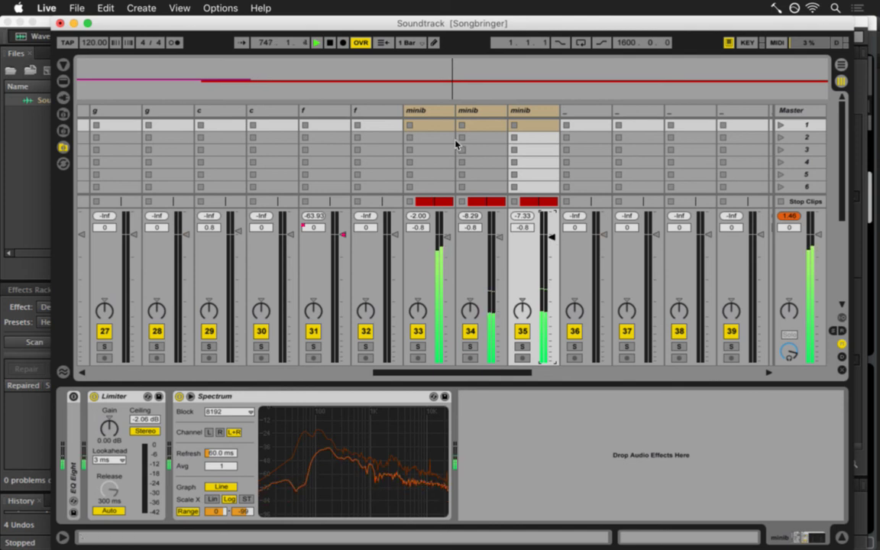
Lower the ceiling of track 35's limiter to about -2.6 dB.
click(472, 110)
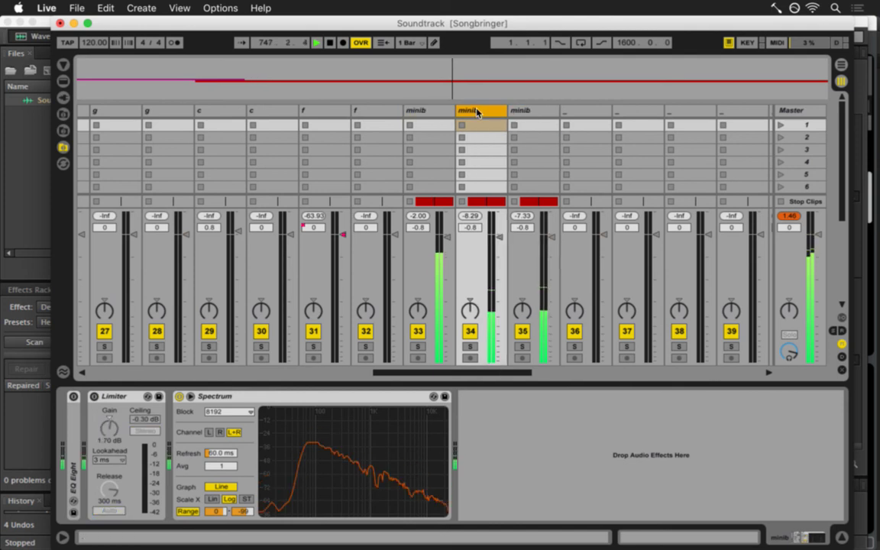
click(541, 112)
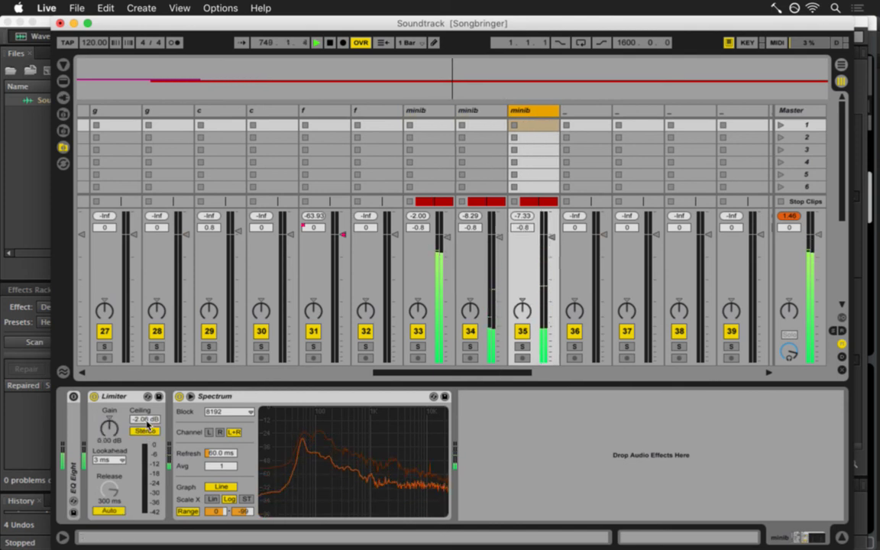
drag(147, 420, 148, 420)
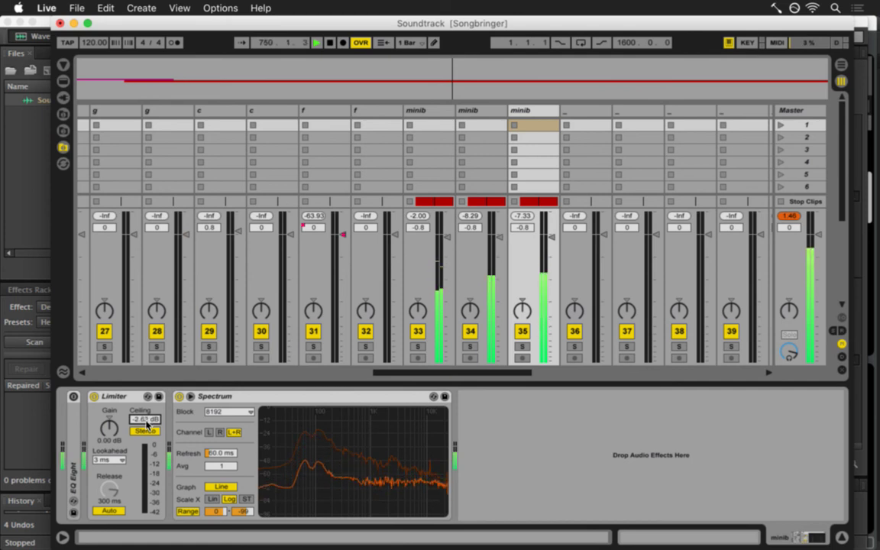
Turn on track 34's limiter with a gain of 0 dB and a ceiling of -2.25 dB.
click(483, 113)
click(95, 396)
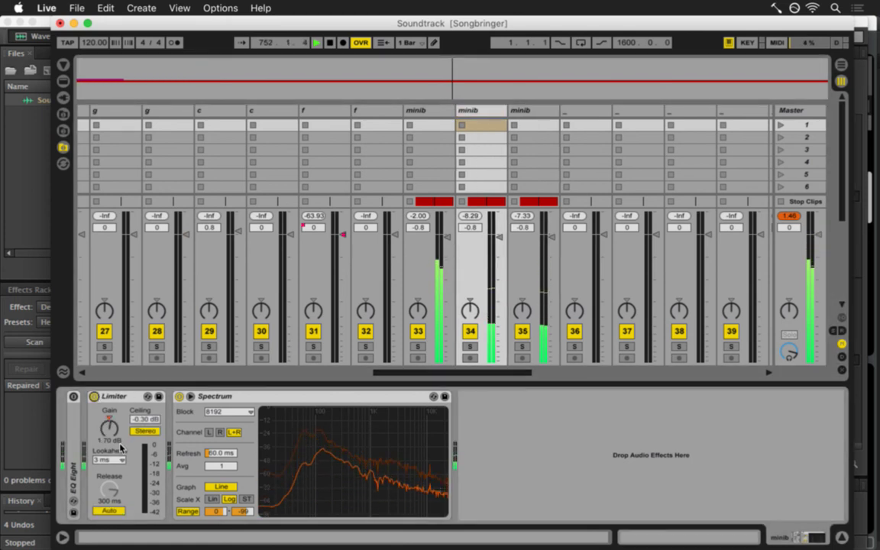
mouse_move(373, 455)
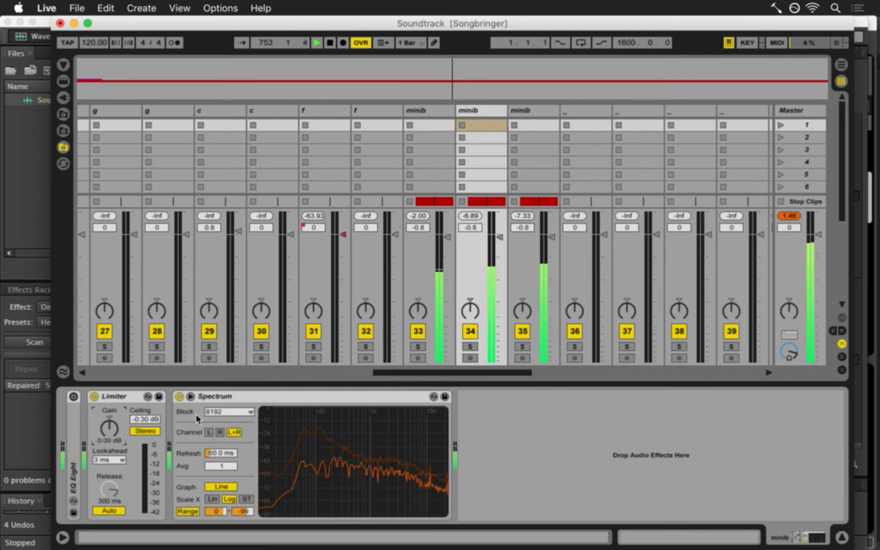
drag(150, 418, 149, 420)
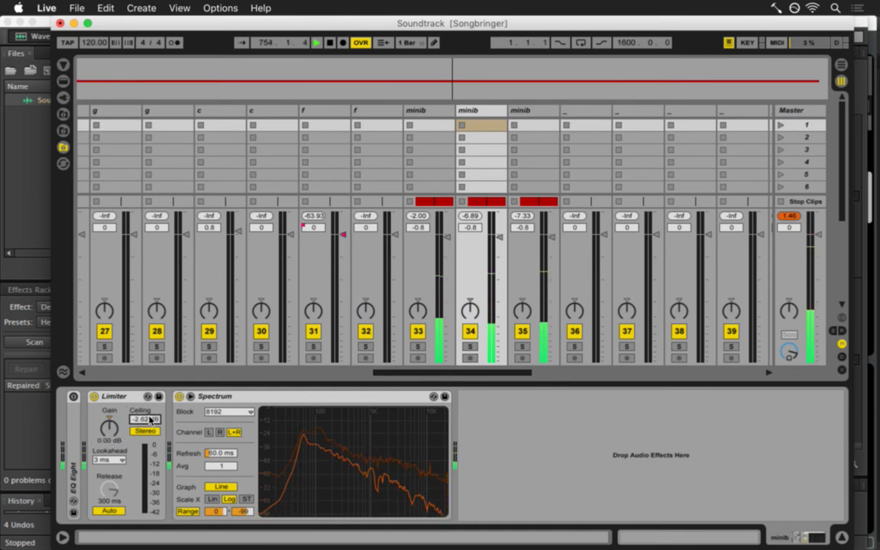
drag(149, 420, 151, 414)
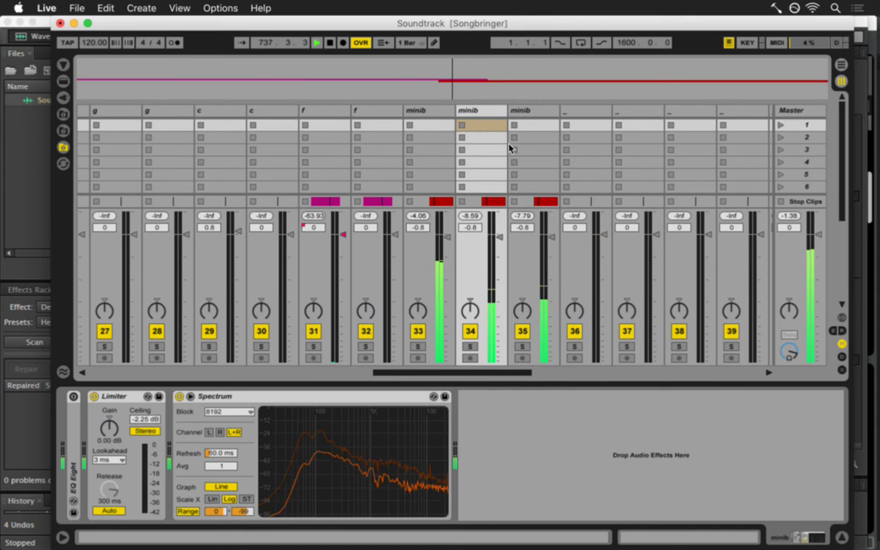
Check the Miniboss1-double waveform on track 35 in the arrangement, return to the mixer and reset the master peak display.
key(Tab)
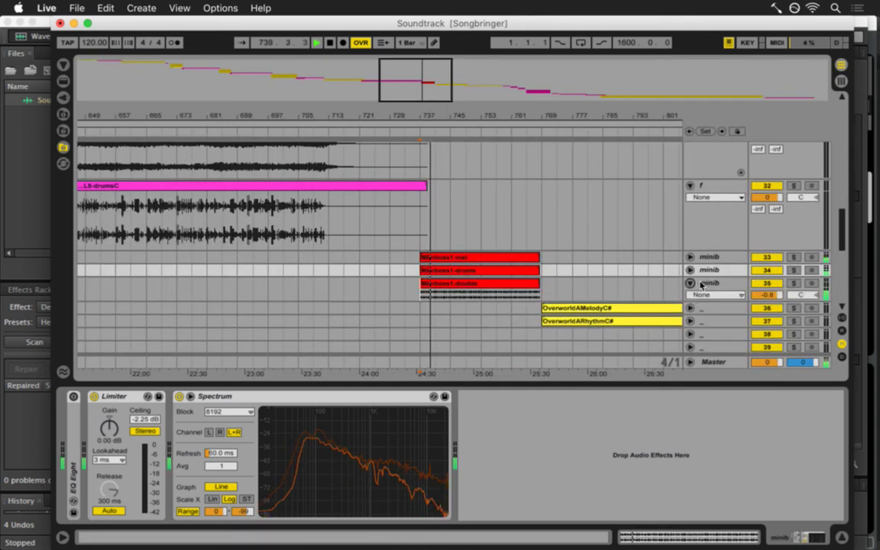
key(Tab)
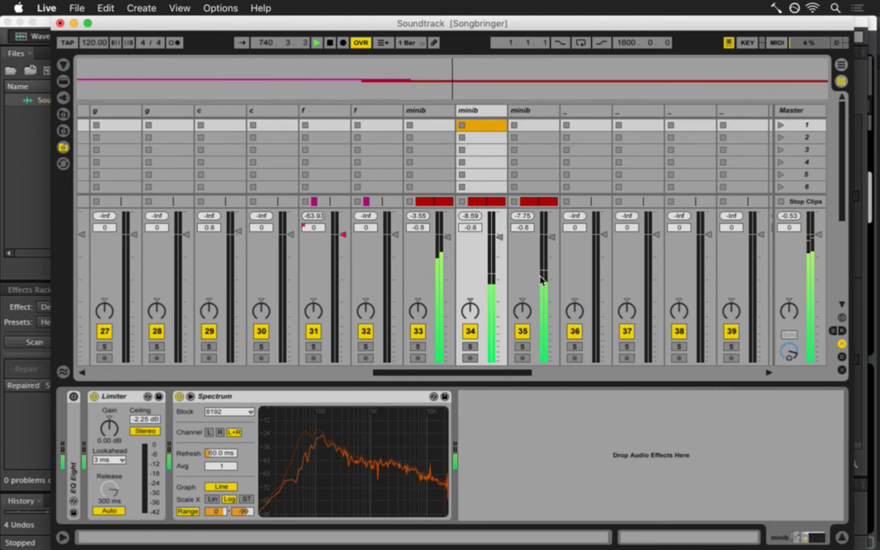
click(789, 216)
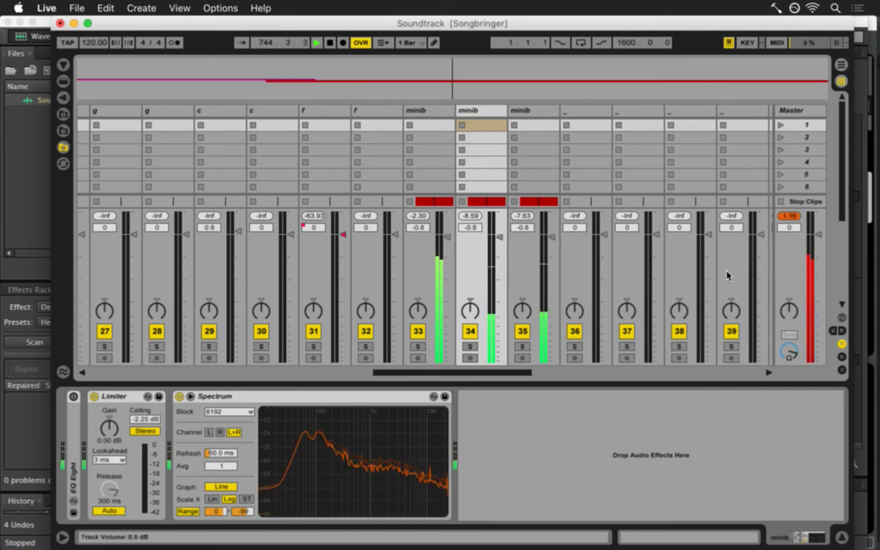
Lower the ceiling of track 33's limiter to -2.81 dB, reset the master peak display and replay the Miniboss1 section.
click(426, 111)
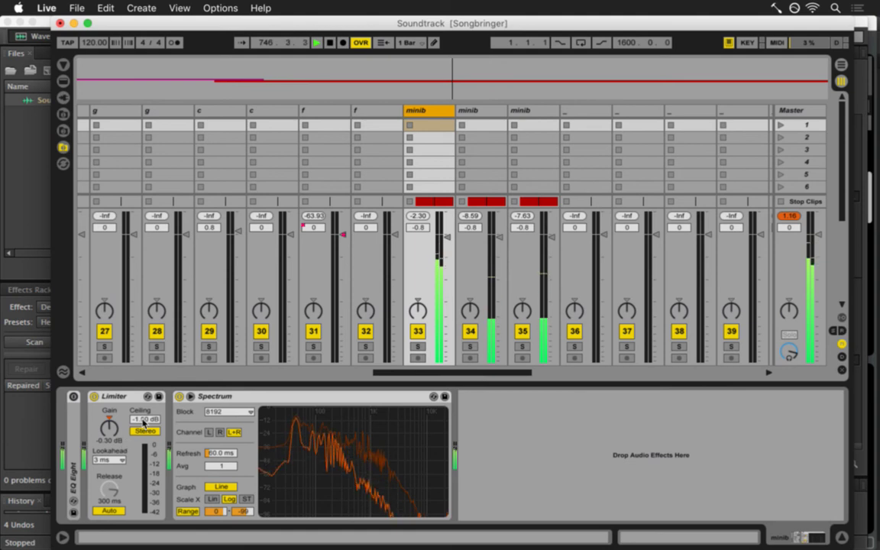
drag(143, 422, 143, 424)
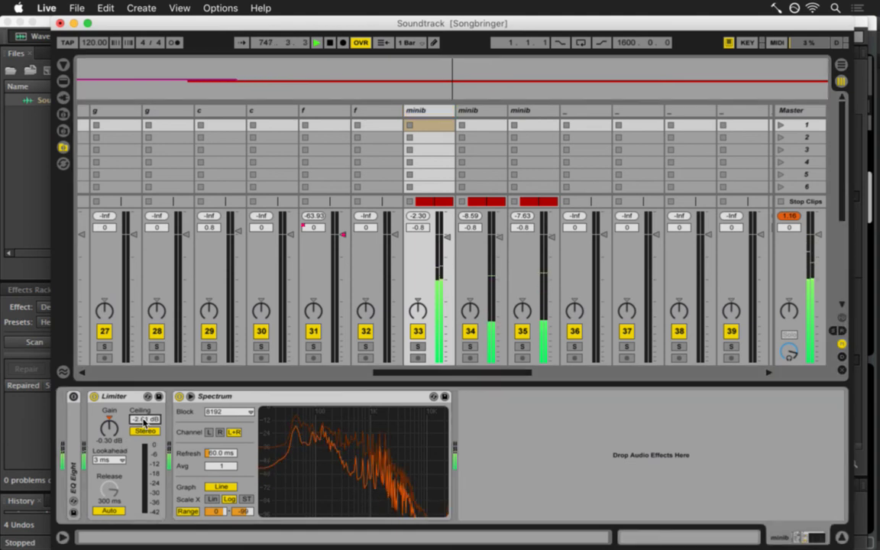
click(796, 216)
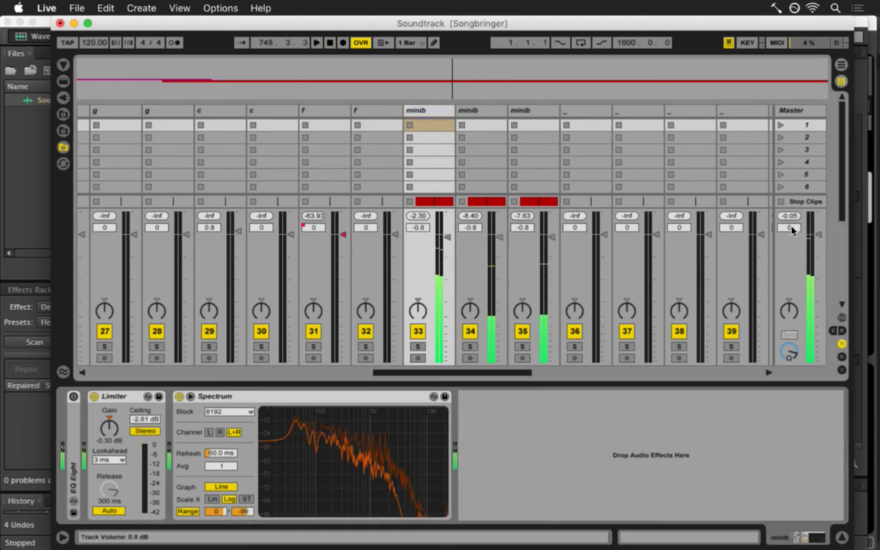
key(space)
key(space)
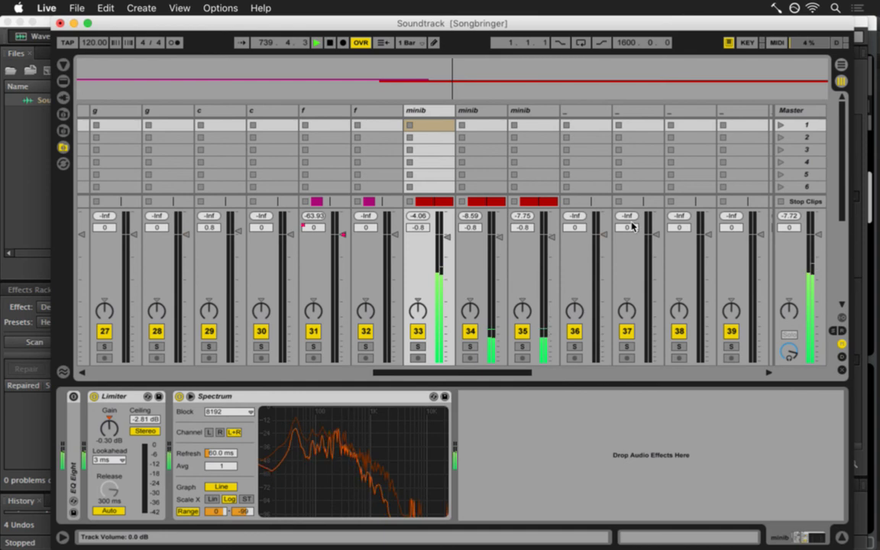
Lower track 35's volume to -2.3 dB during playback, resetting the master peak display.
click(517, 123)
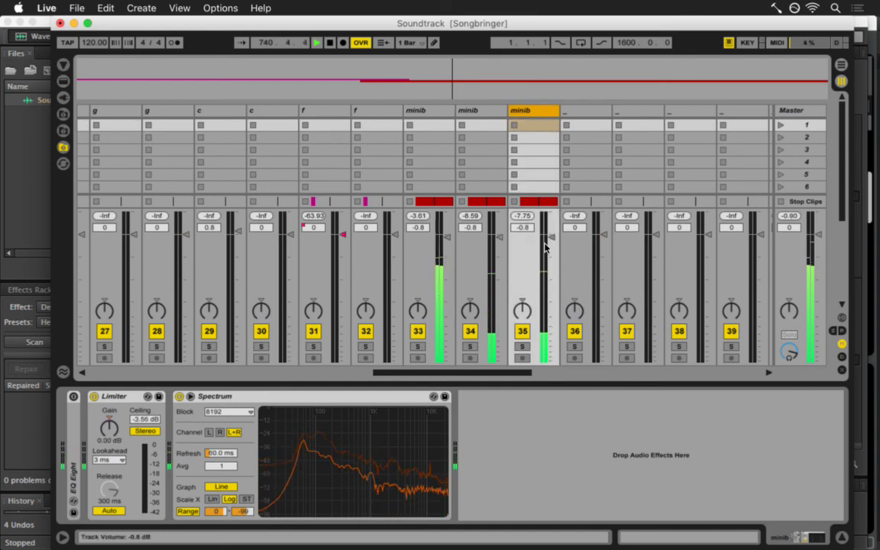
drag(550, 236, 549, 239)
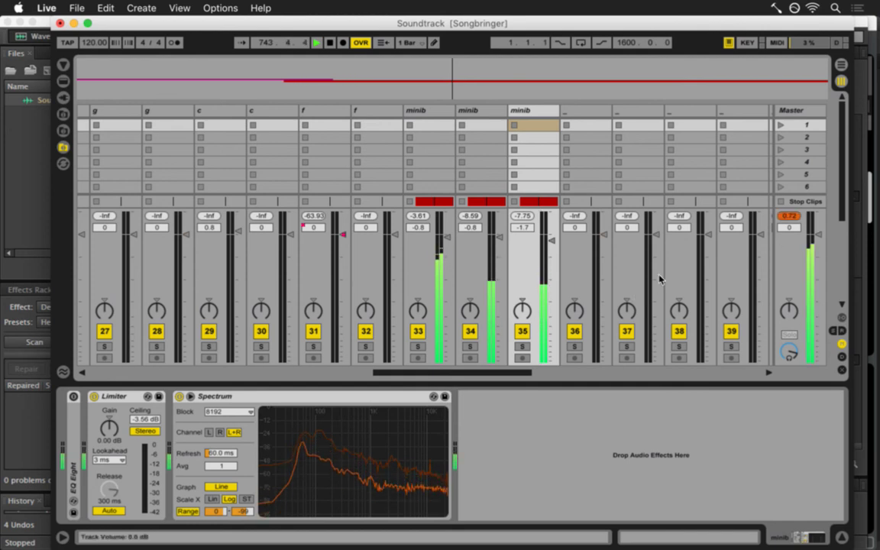
click(789, 217)
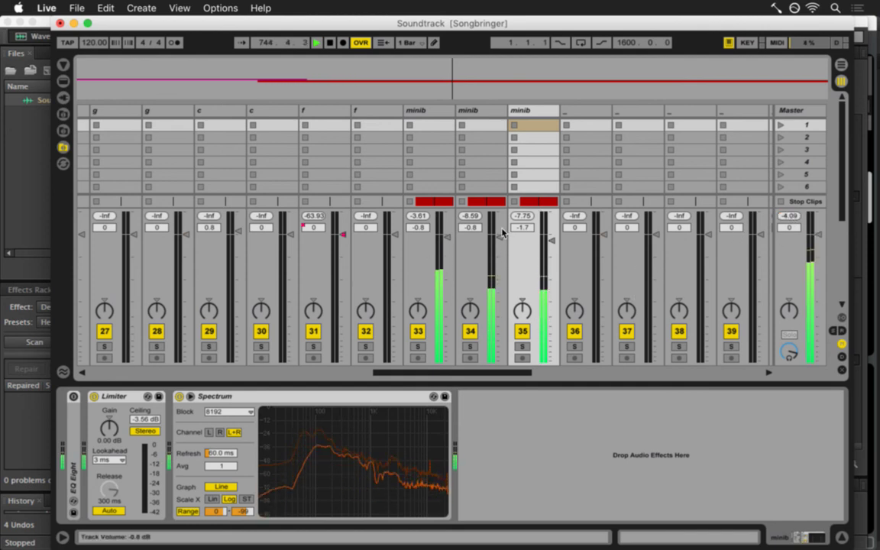
drag(552, 240, 550, 241)
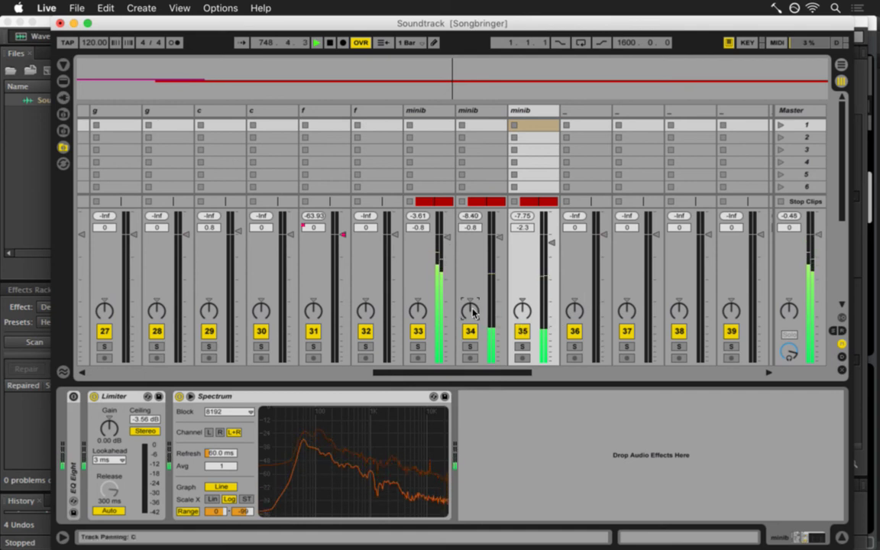
Pan track 34 slightly left and track 35 to 3R, then select track 33 and reset the master peak display.
drag(473, 310, 473, 313)
click(519, 310)
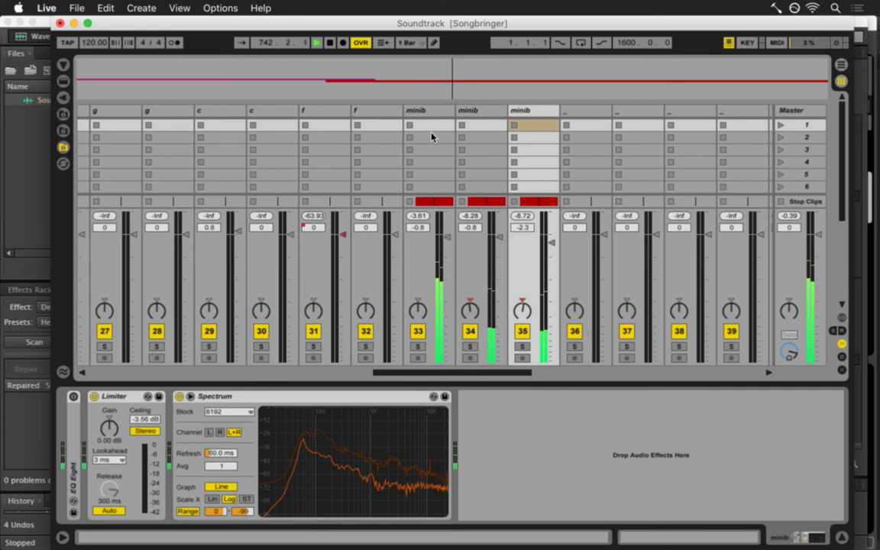
click(438, 112)
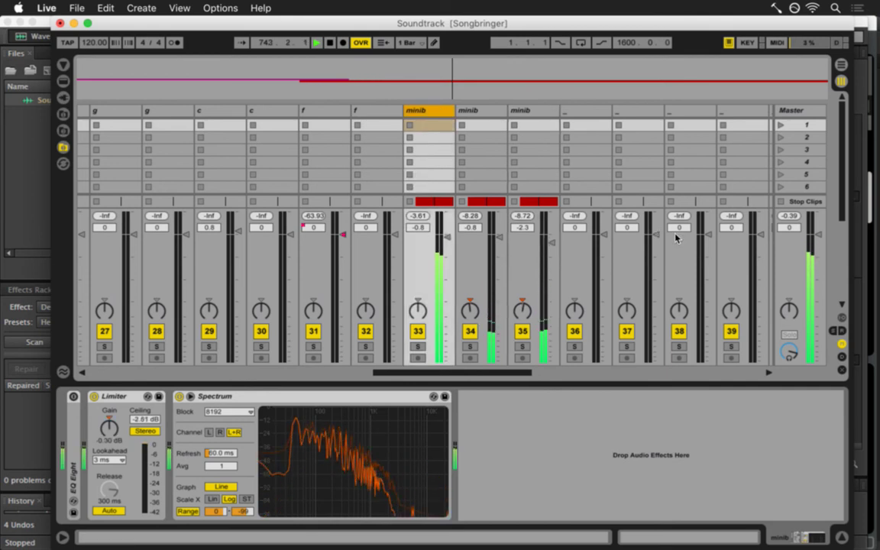
click(789, 217)
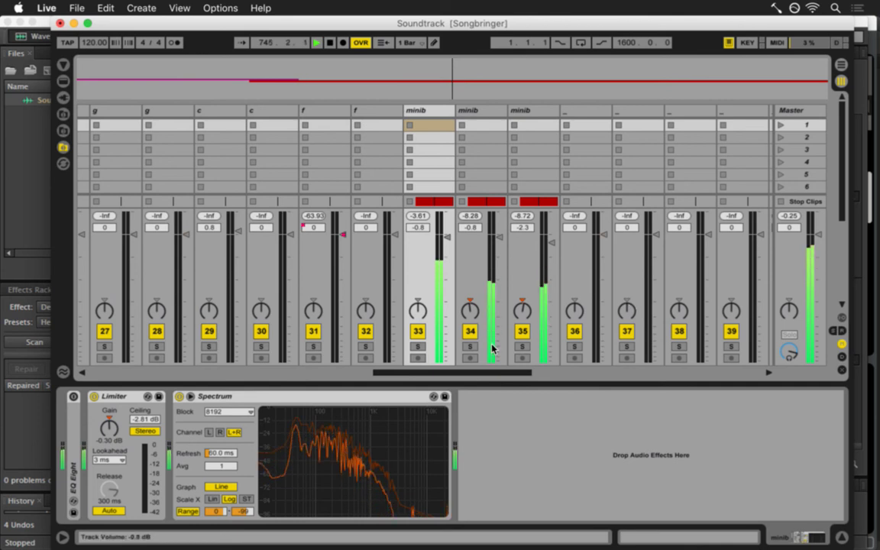
Move the insert marker near the end of the Miniboss1-double clip in the arrangement and monitor the levels in the mixer.
drag(466, 374, 496, 375)
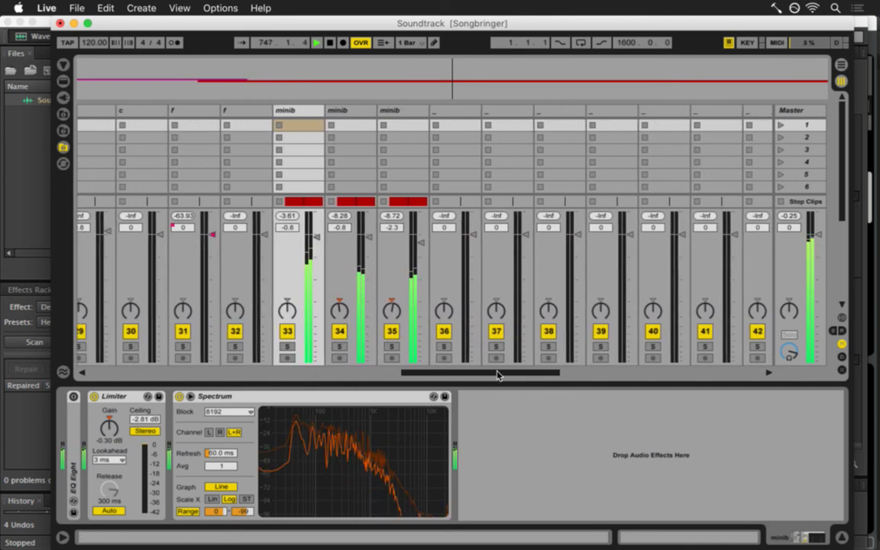
key(Tab)
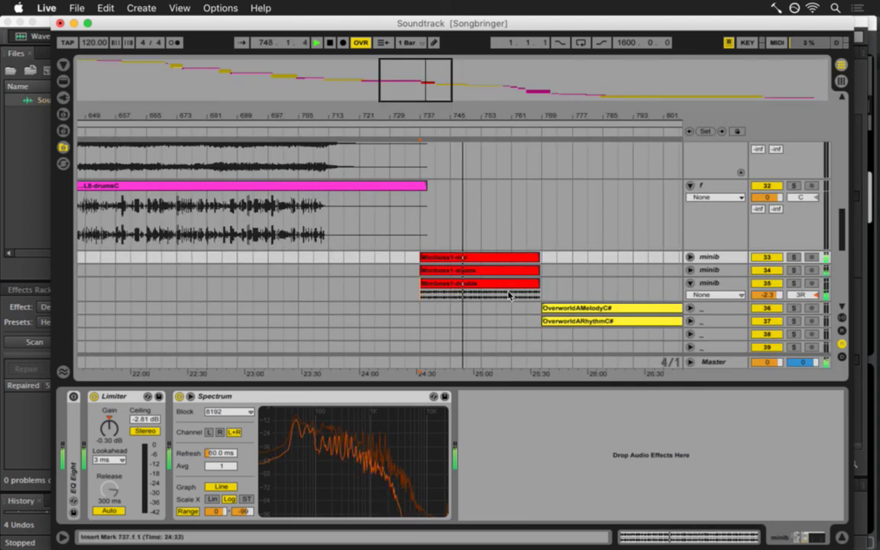
click(507, 296)
key(Tab)
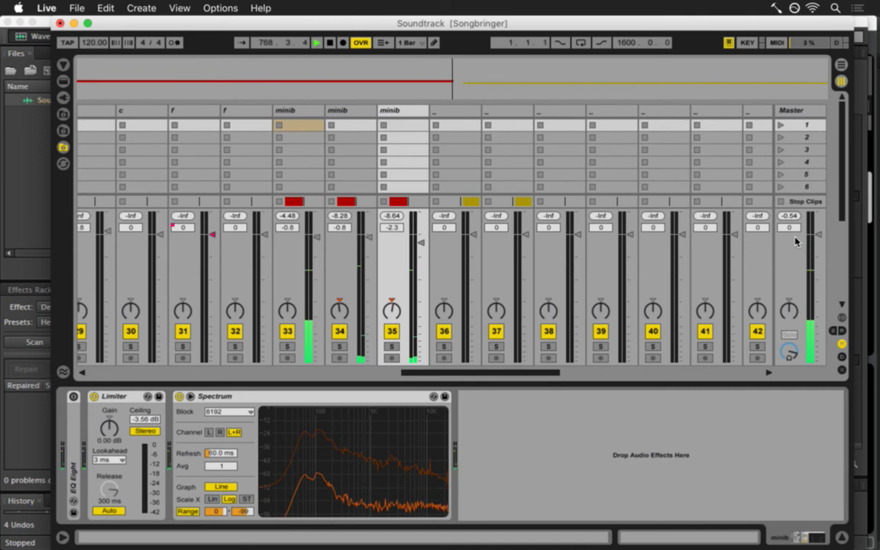
Select the OverworldAMelodyC# clip on track 36 and show its channel in the mixer.
key(Tab)
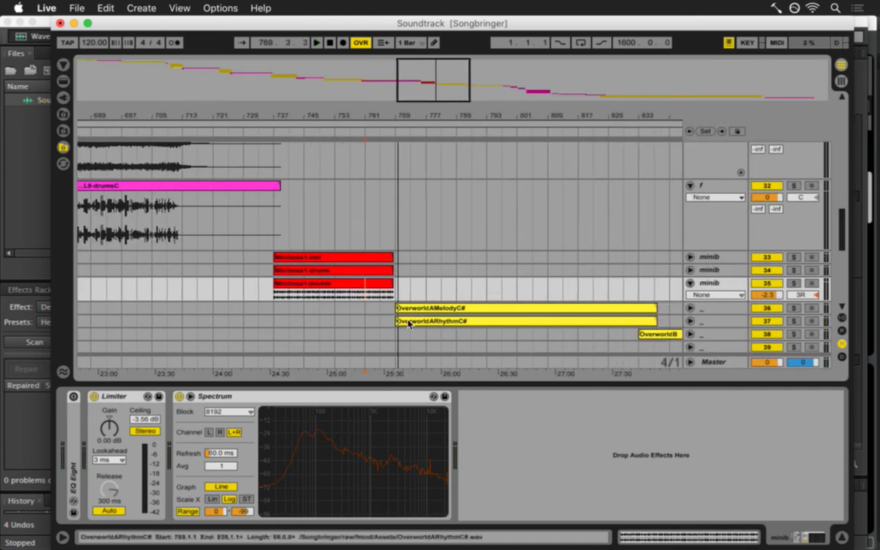
click(440, 310)
key(Tab)
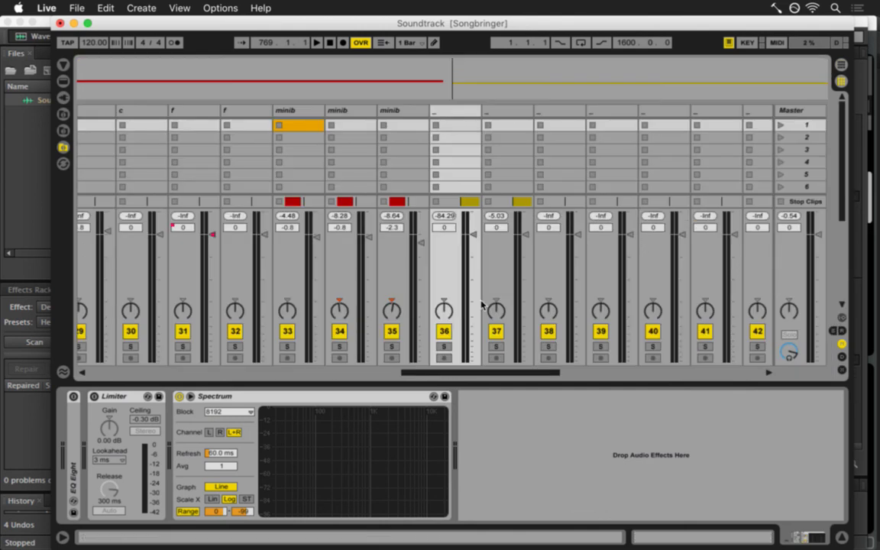
Switch to Adobe Audition and spot-check Soundtrack.wav by playing from about 32:53, 31:09 and 28:21.
key(Tab)
key(super+Tab)
click(403, 291)
key(super+Tab)
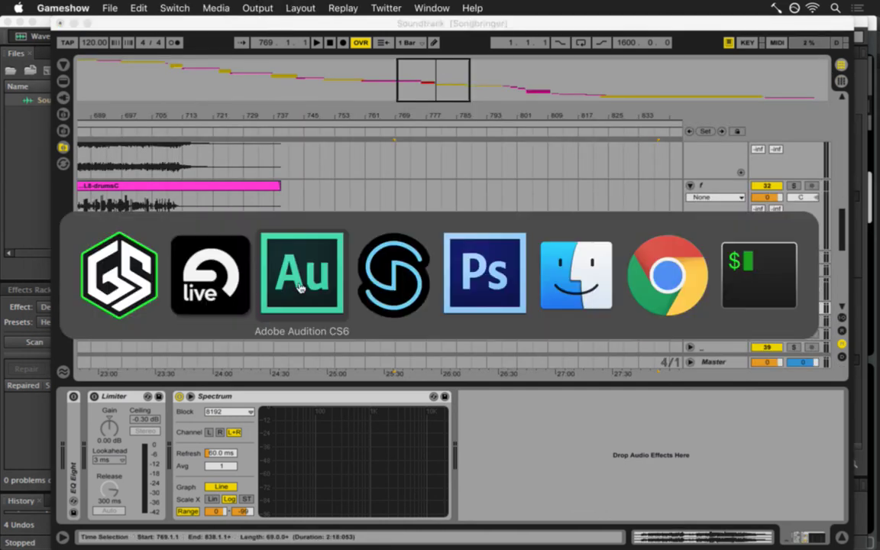
click(299, 286)
key(space)
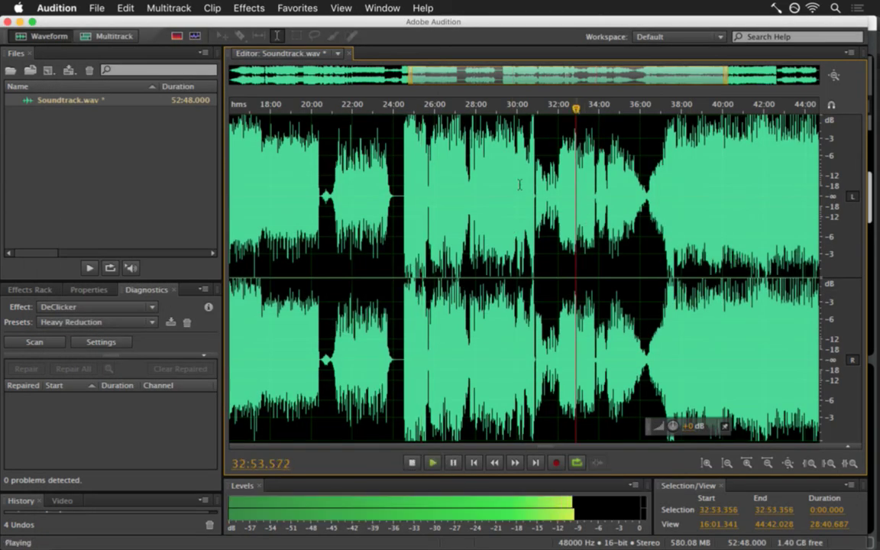
key(space)
click(541, 184)
key(space)
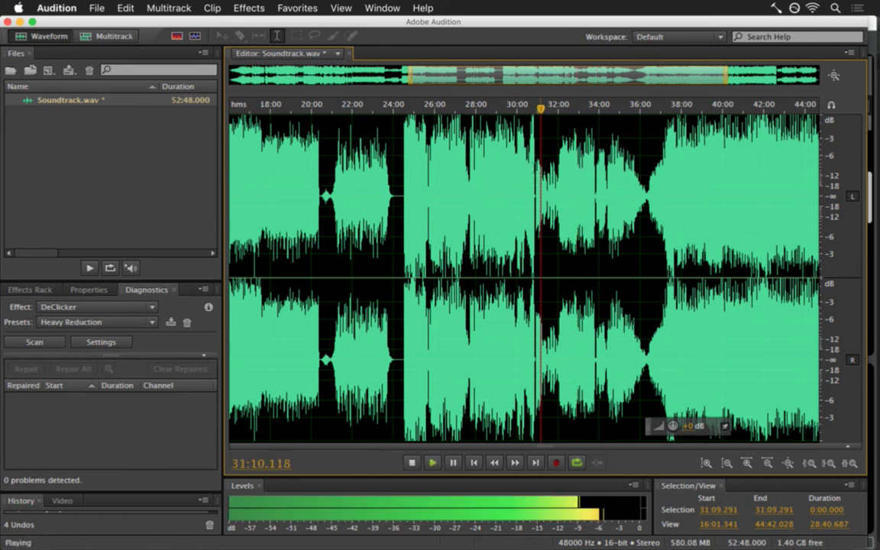
key(space)
click(482, 157)
key(space)
key(space)
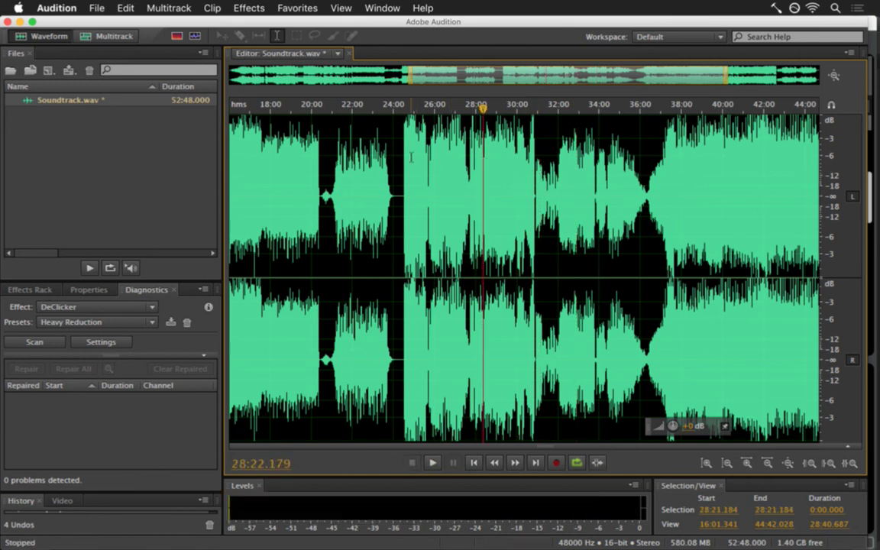
Compare the loudness of Soundtrack.wav by playing passages between about 23:37 and 27:00, ending at 25:48.
click(411, 156)
key(space)
click(432, 157)
key(space)
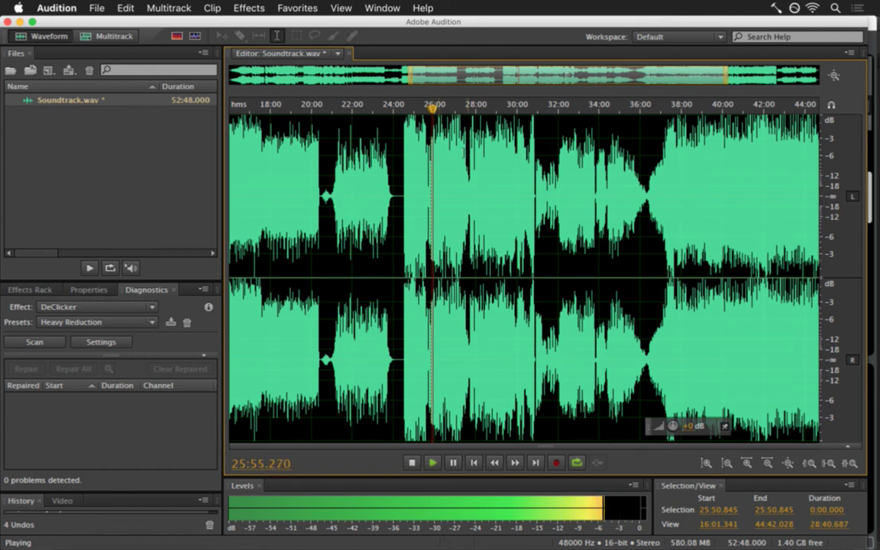
click(454, 149)
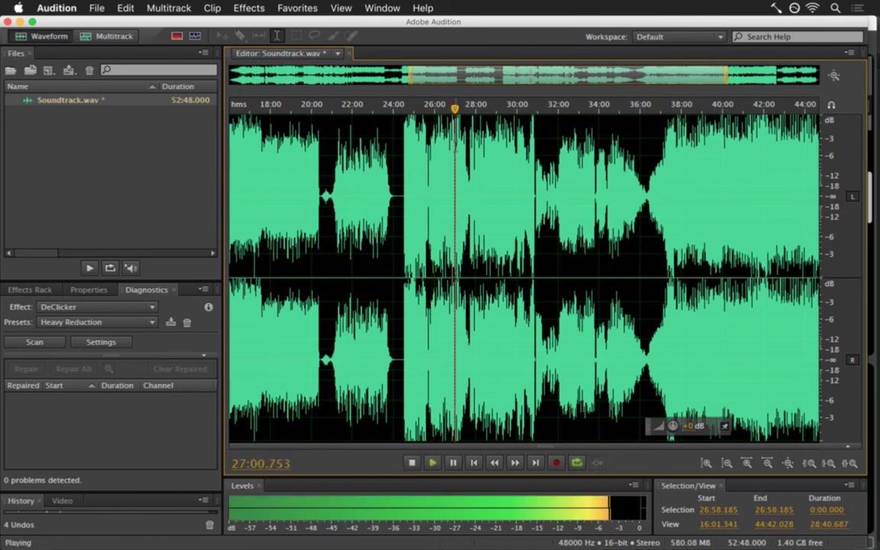
click(386, 175)
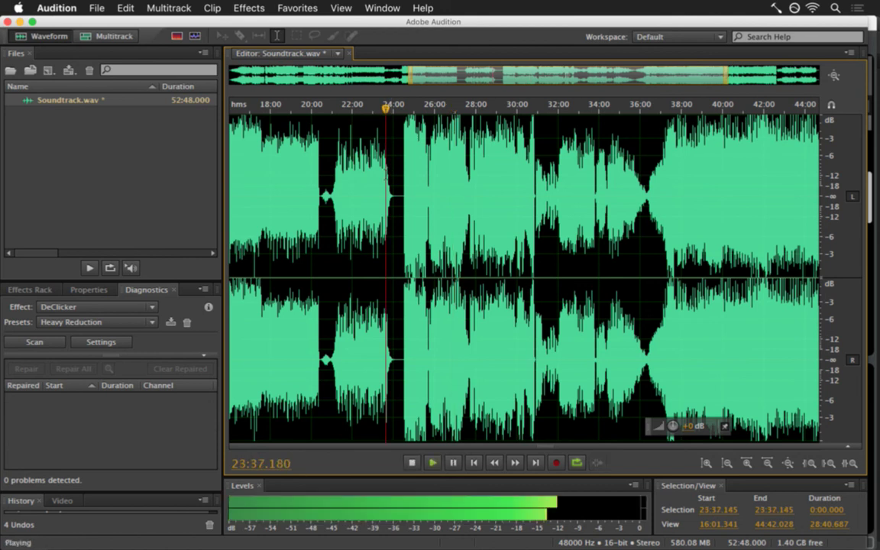
key(space)
click(430, 157)
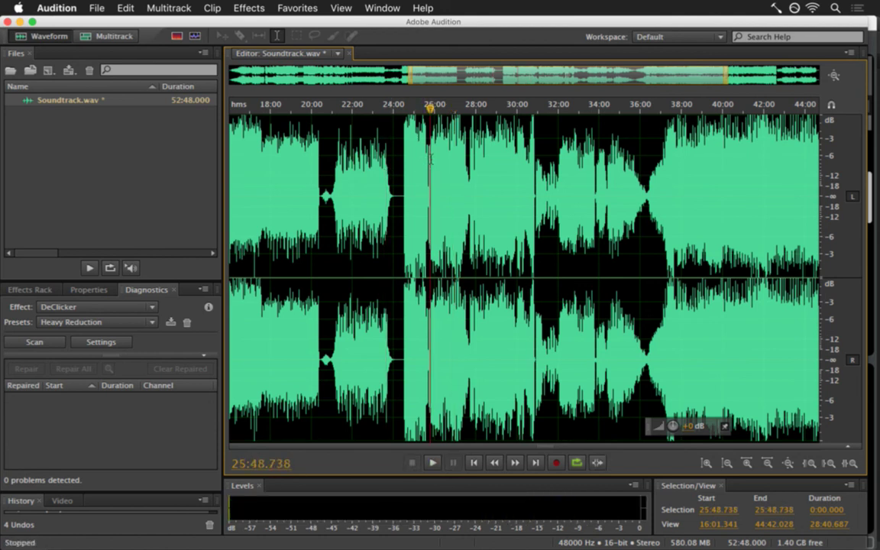
key(space)
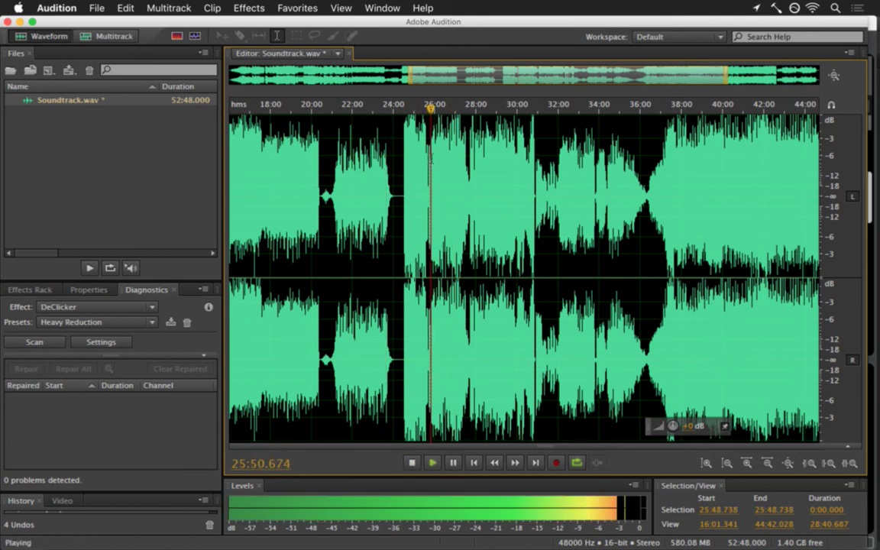
key(space)
Switch back to Ableton Live, check the Miniboss1 and L8-drumsC clips in the arrangement and reselect the OverworldAMelodyC# clip.
key(super+Tab)
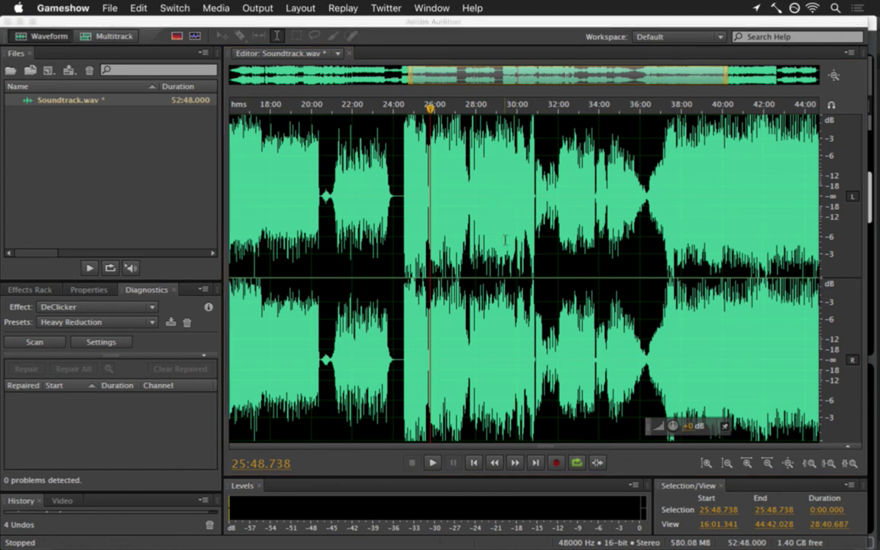
key(super+Tab)
click(287, 299)
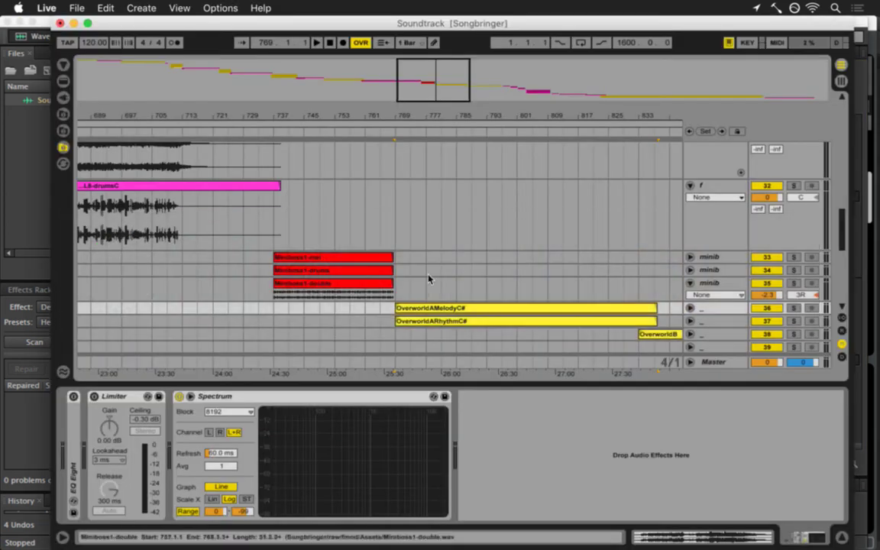
click(344, 260)
drag(331, 117, 331, 117)
click(276, 196)
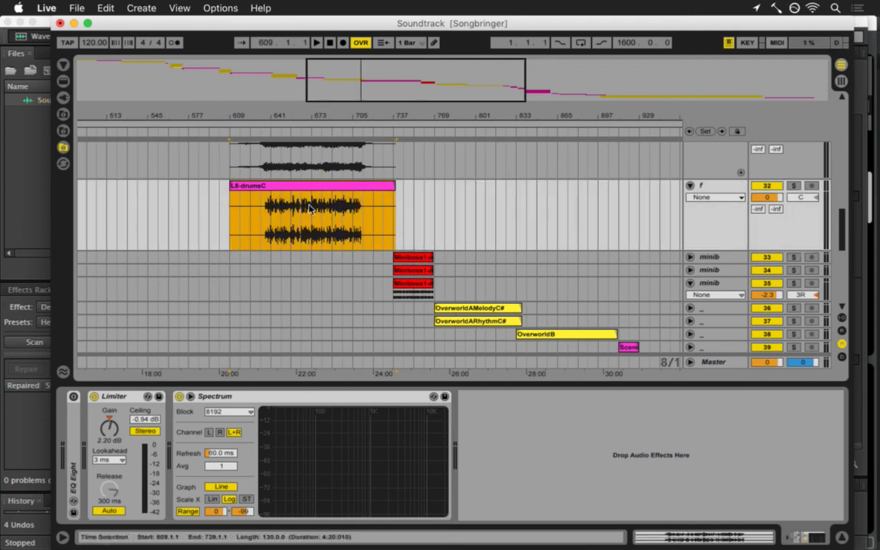
click(465, 308)
Review the arrangement of the earlier sections from L2 through L8 and Miniboss1 up to the Overworld clips.
scroll(389, 197, up, 3)
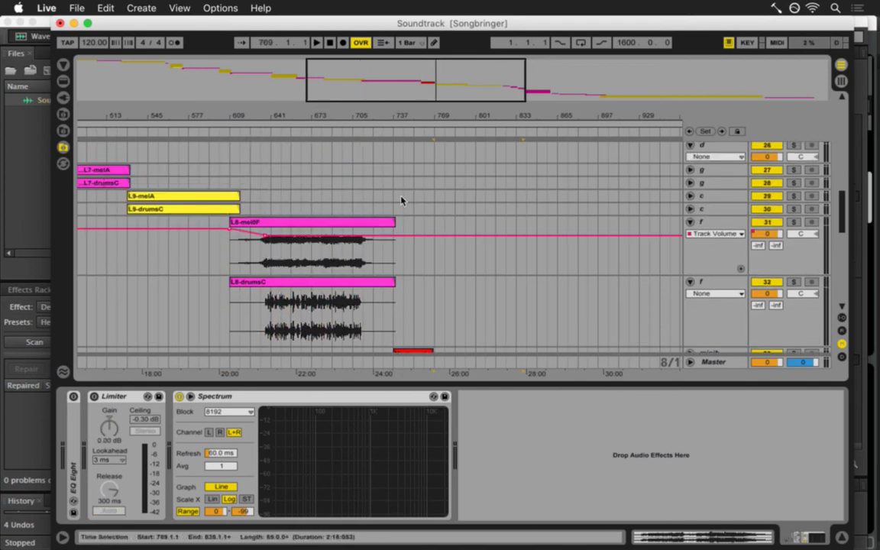
drag(177, 114, 176, 115)
scroll(117, 173, up, 5)
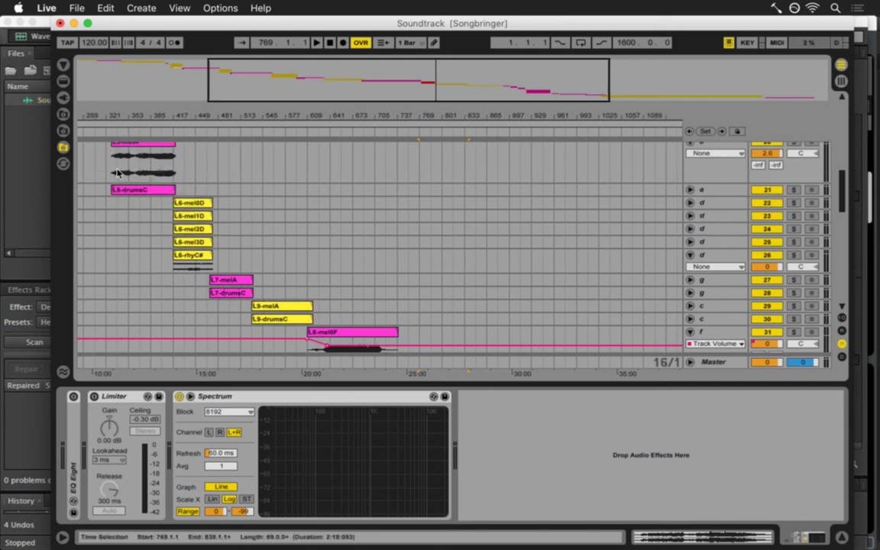
scroll(117, 172, up, 3)
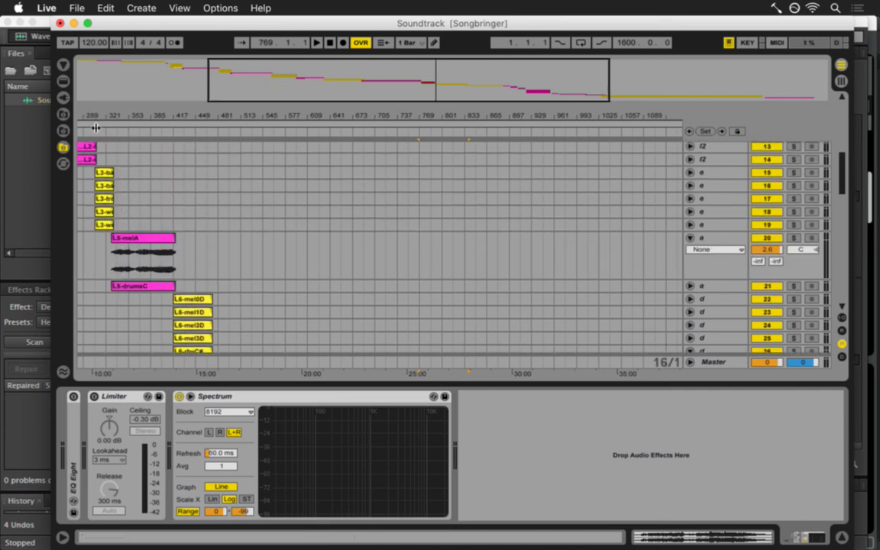
scroll(90, 117, left, 3)
scroll(90, 117, left, 3)
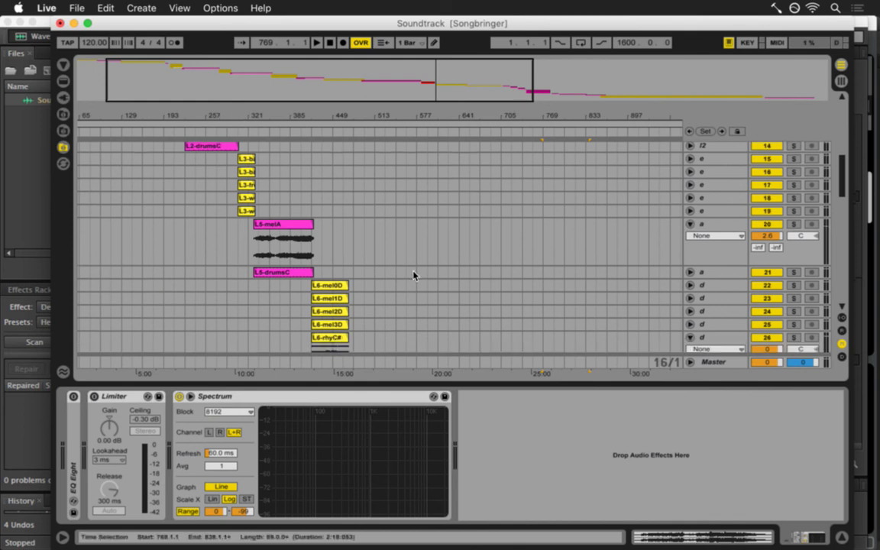
scroll(417, 274, down, 10)
scroll(416, 273, down, 5)
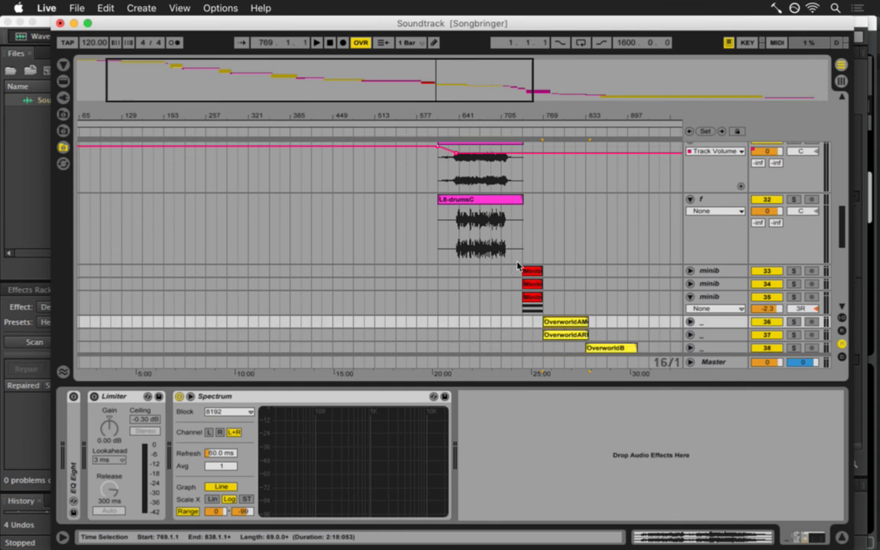
drag(629, 116, 501, 117)
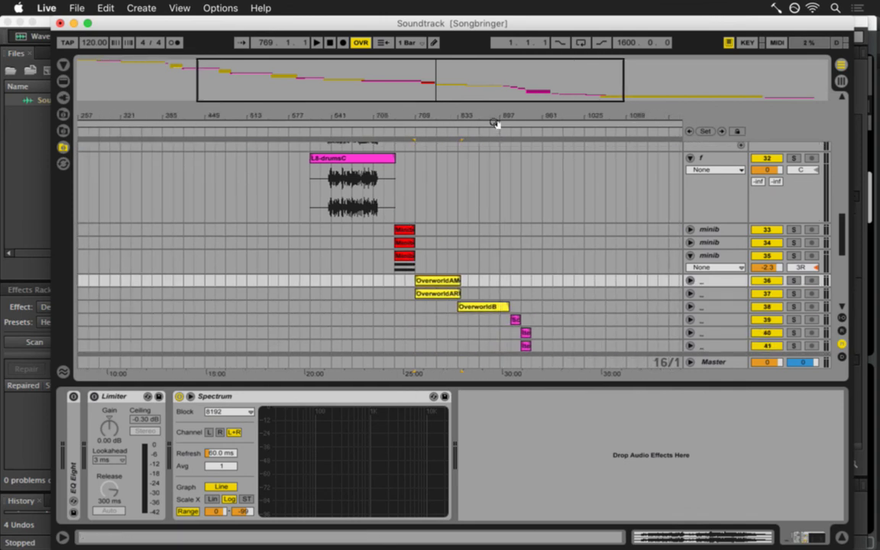
drag(423, 117, 423, 117)
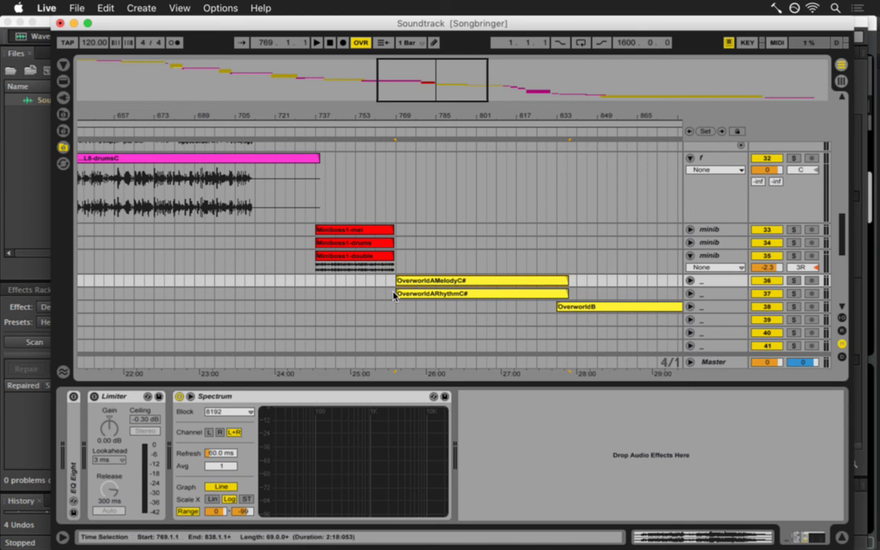
Switch to Adobe Audition and compare the loudness of Soundtrack.wav by playing from about 31:41, 27:48, 25:48 and 26:39.
key(super+Tab)
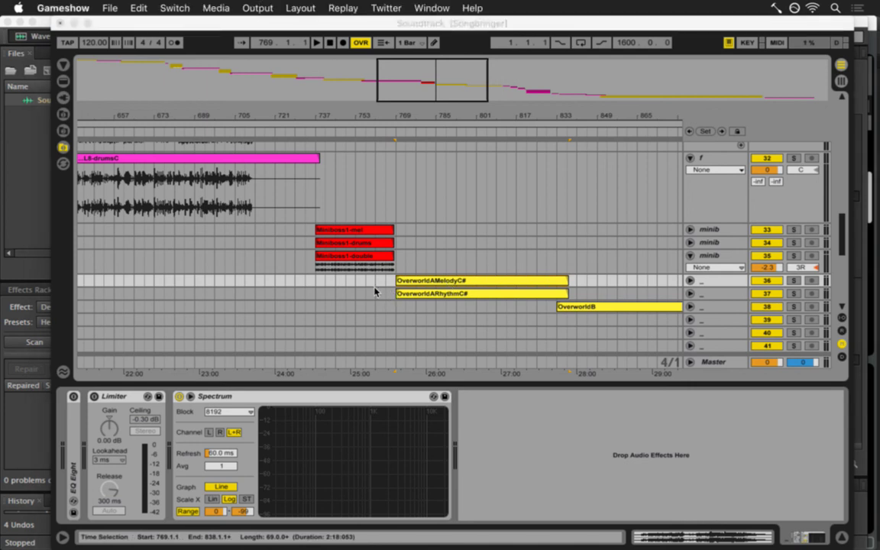
key(super+Tab)
key(super+Tab)
click(551, 167)
key(space)
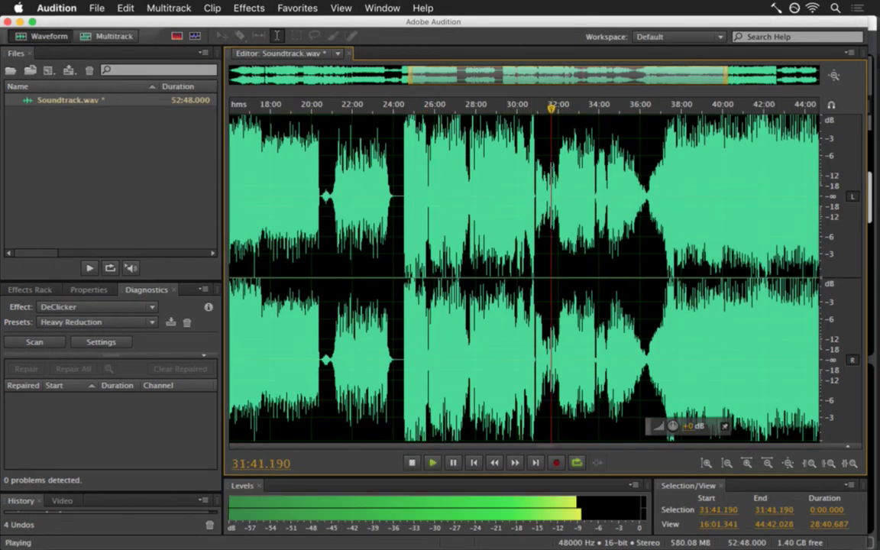
click(472, 168)
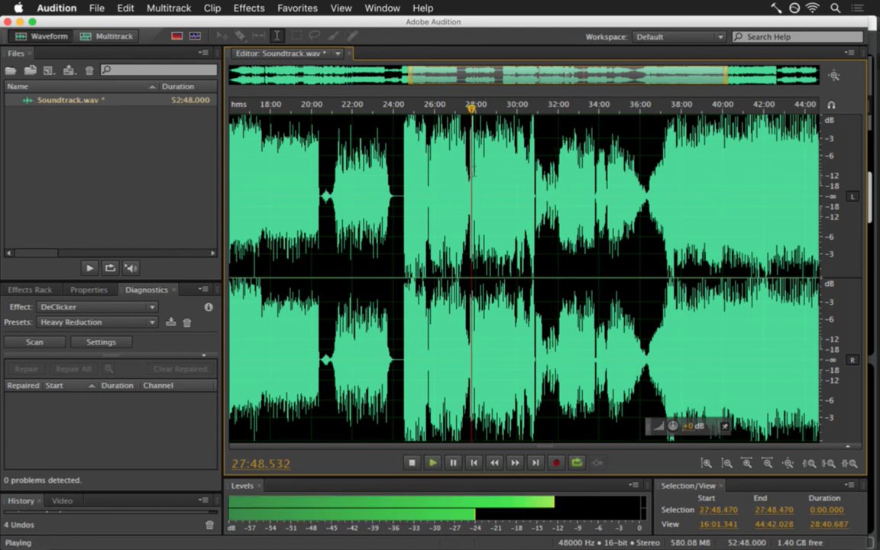
click(430, 160)
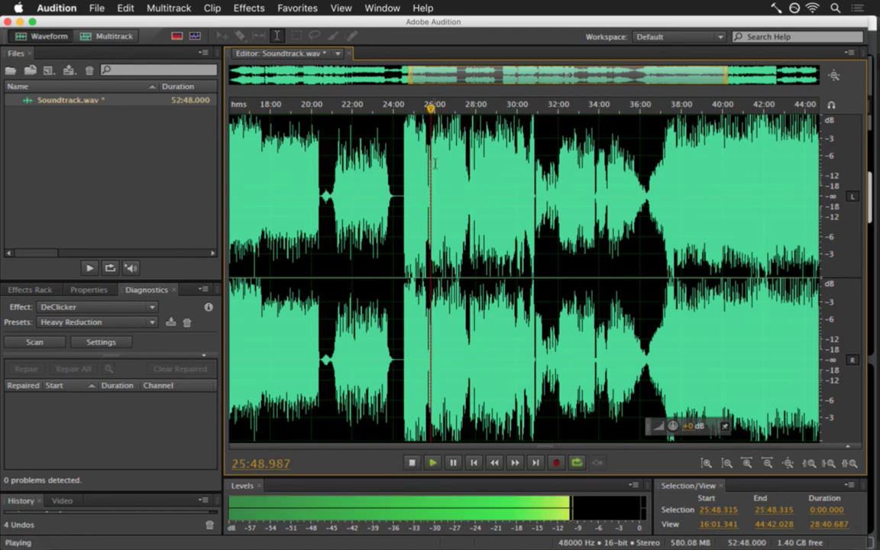
click(449, 159)
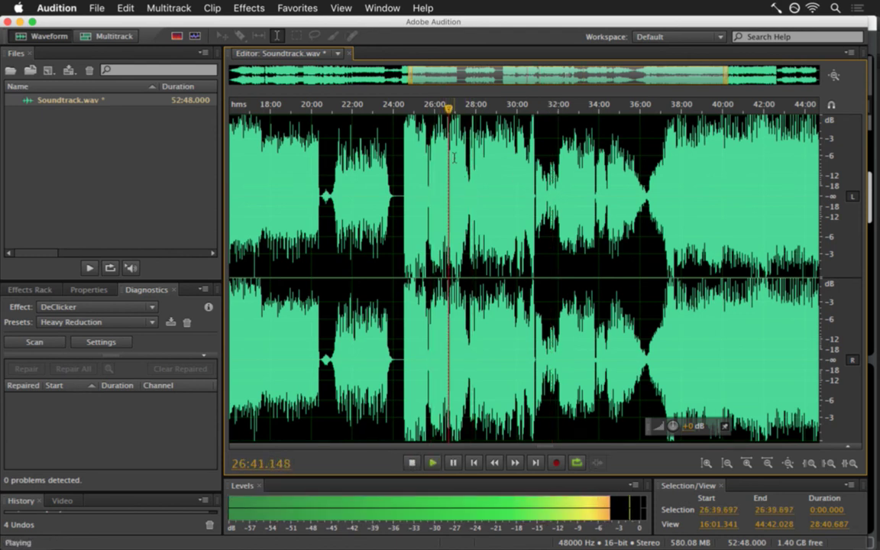
key(space)
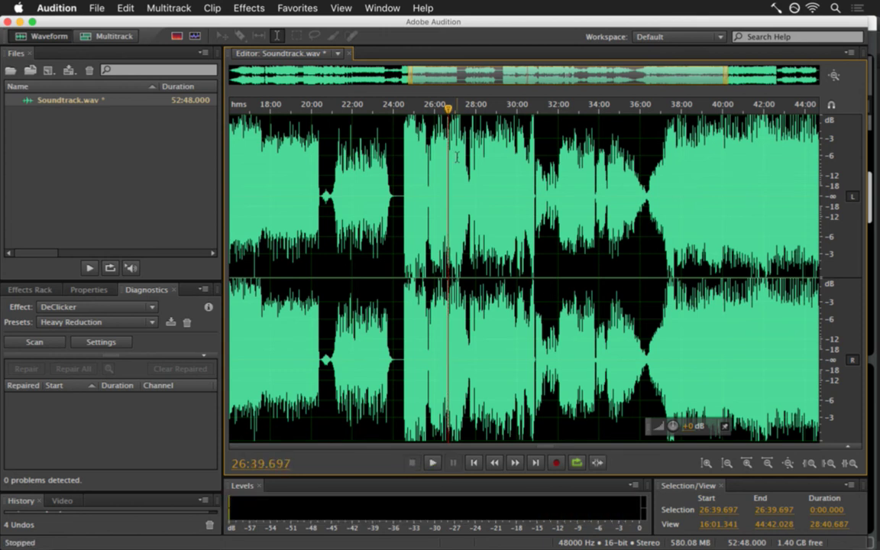
Switch back to Ableton Live, unfold the OverworldARhythmC# track and play the Overworld section in the mixer view.
key(super+Tab)
mouse_move(325, 292)
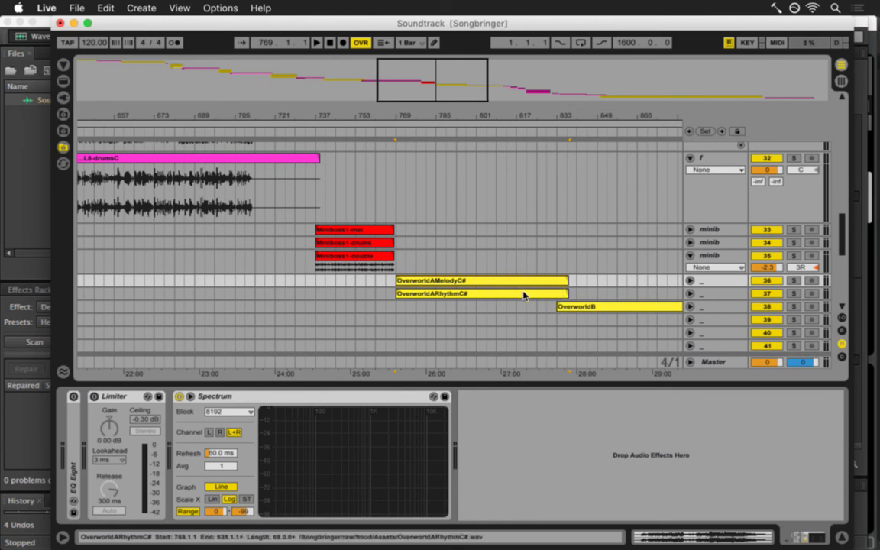
key(Tab)
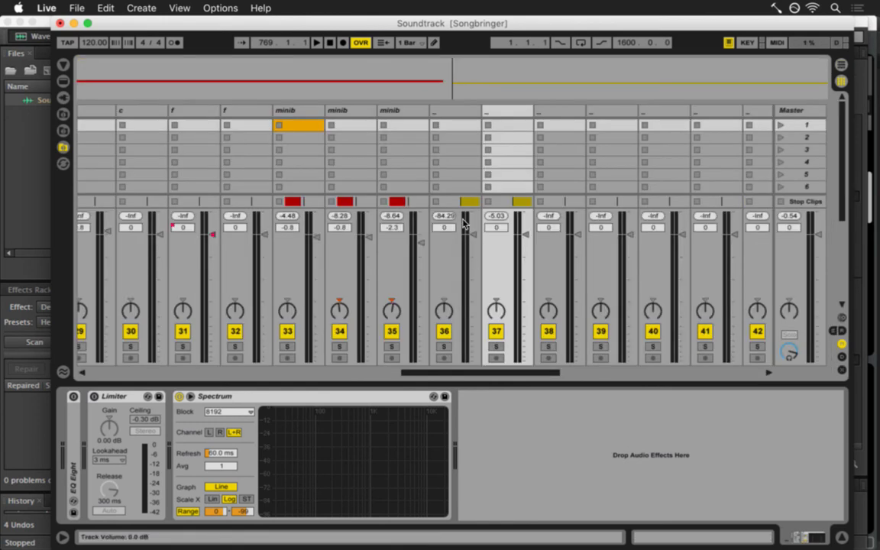
key(Tab)
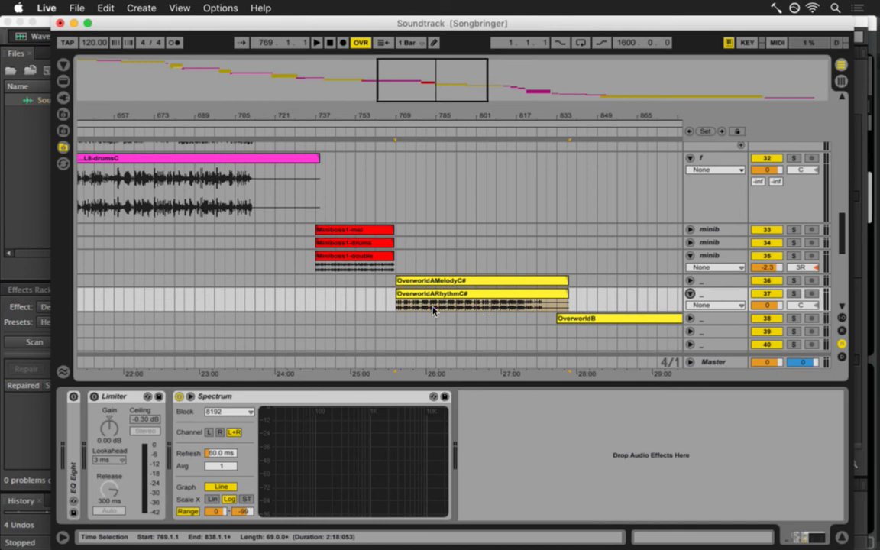
key(space)
key(Tab)
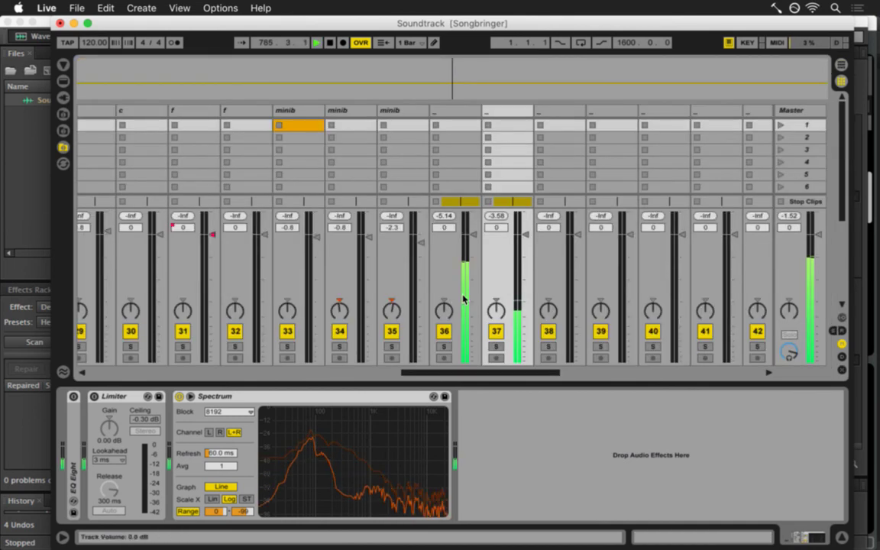
Rename tracks 36 and 37 to ovwb and save the set.
click(461, 111)
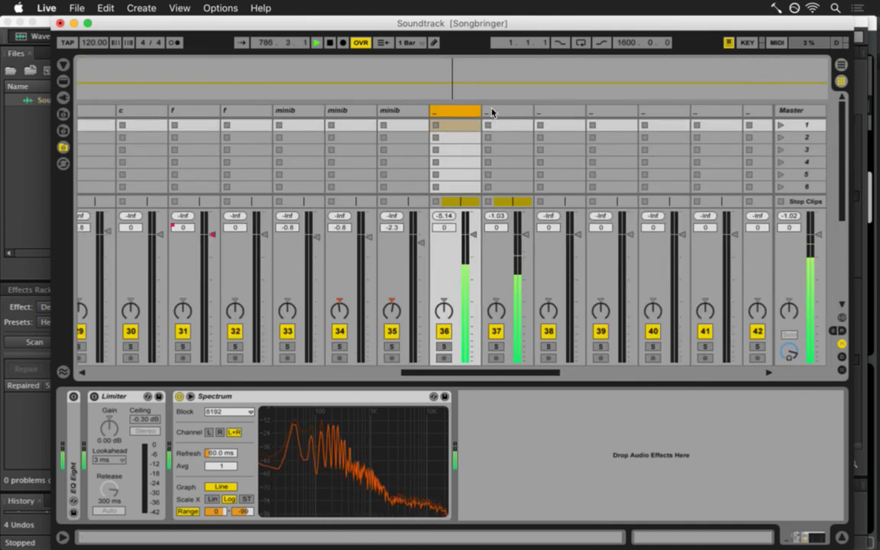
text(ovwE)
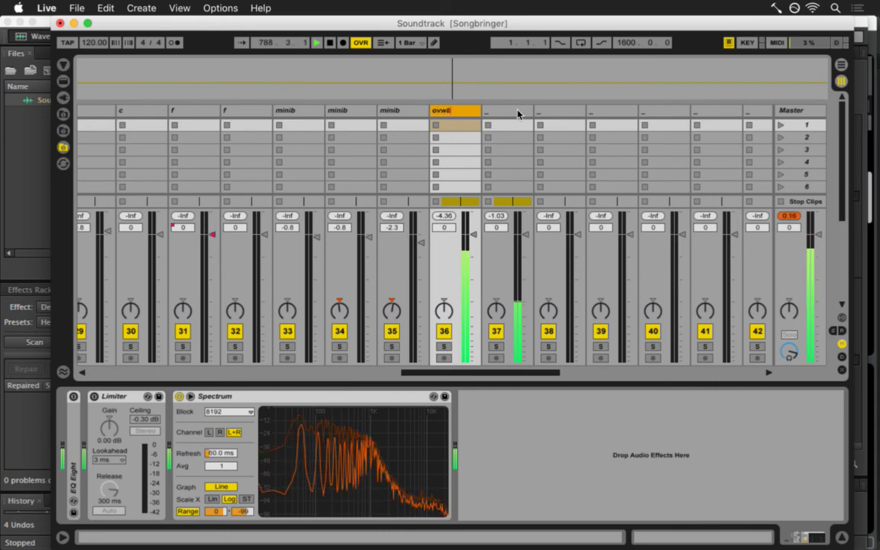
key(super+a)
key(super+c)
key(Return)
click(518, 114)
key(super+r)
key(super+v)
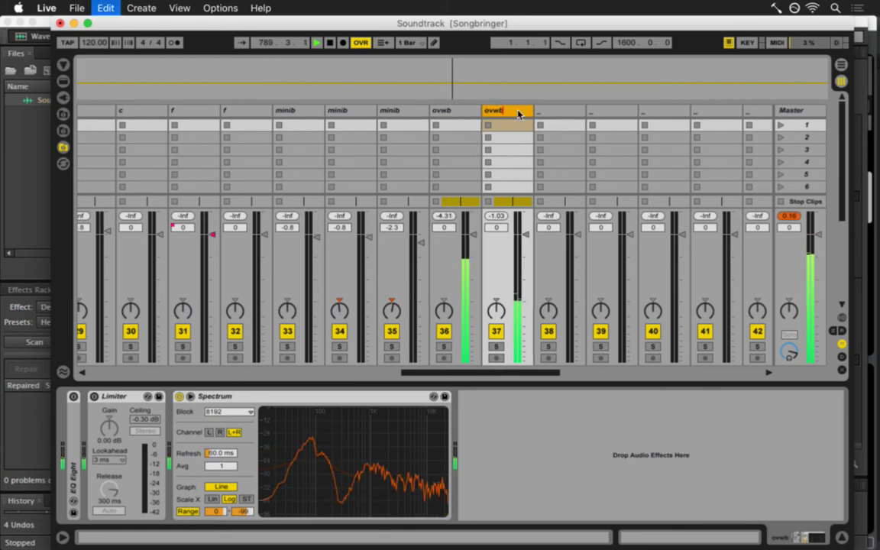
key(super+s)
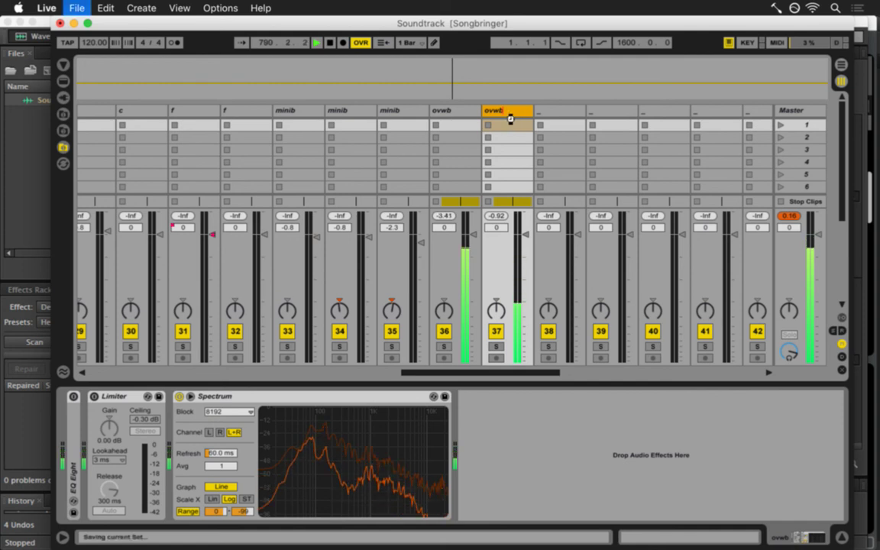
Lower the volume of both ovwb tracks to -0.7 dB and unfold the OverworldAMelodyC# waveform in the arrangement.
click(461, 200)
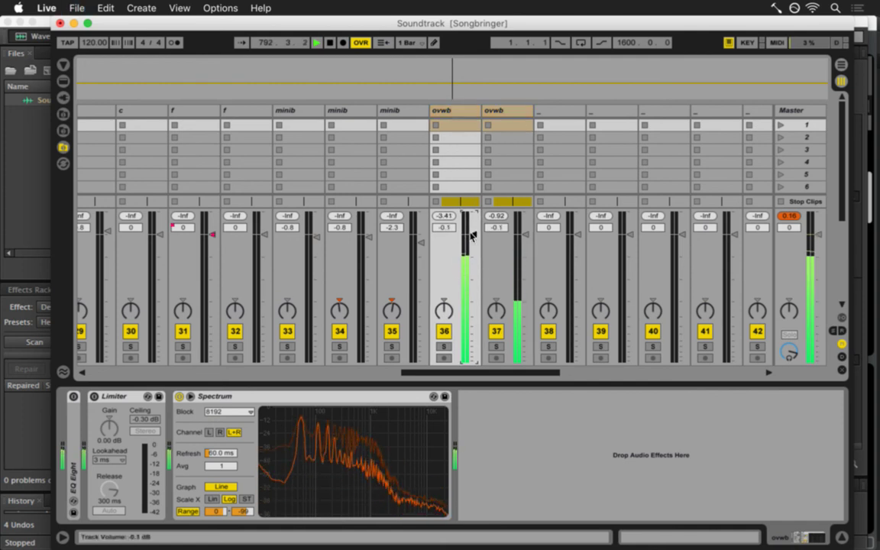
drag(470, 233, 471, 237)
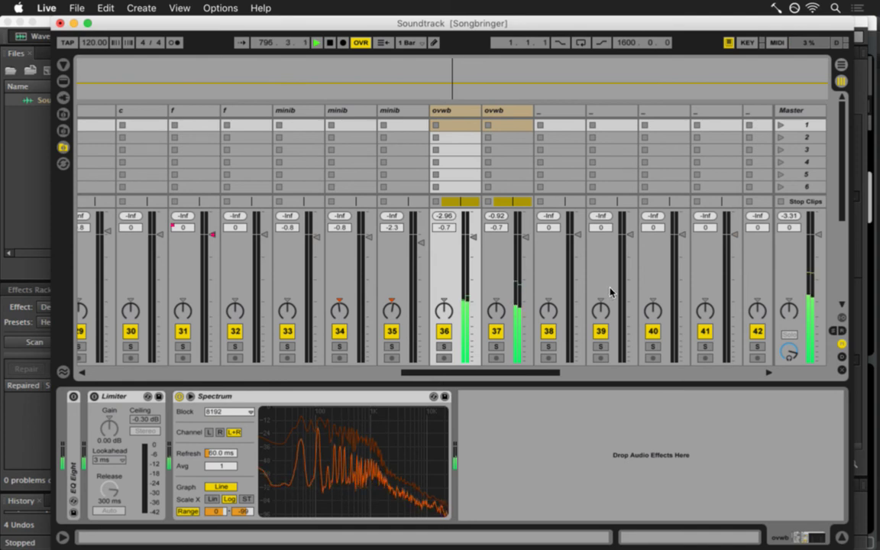
key(Tab)
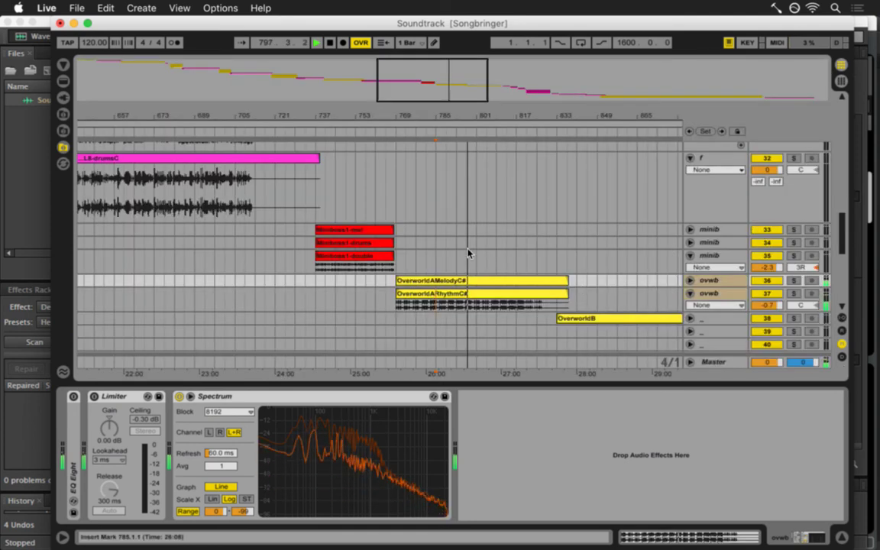
click(689, 280)
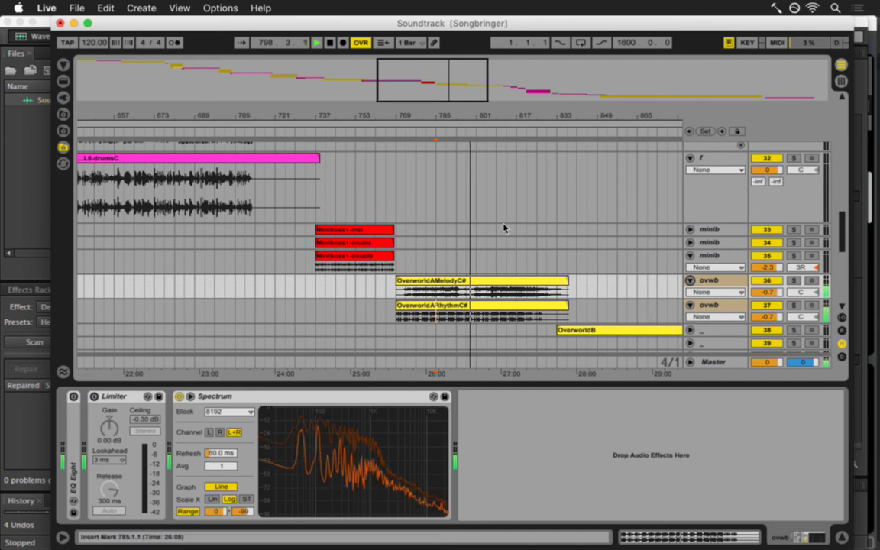
drag(477, 121, 447, 116)
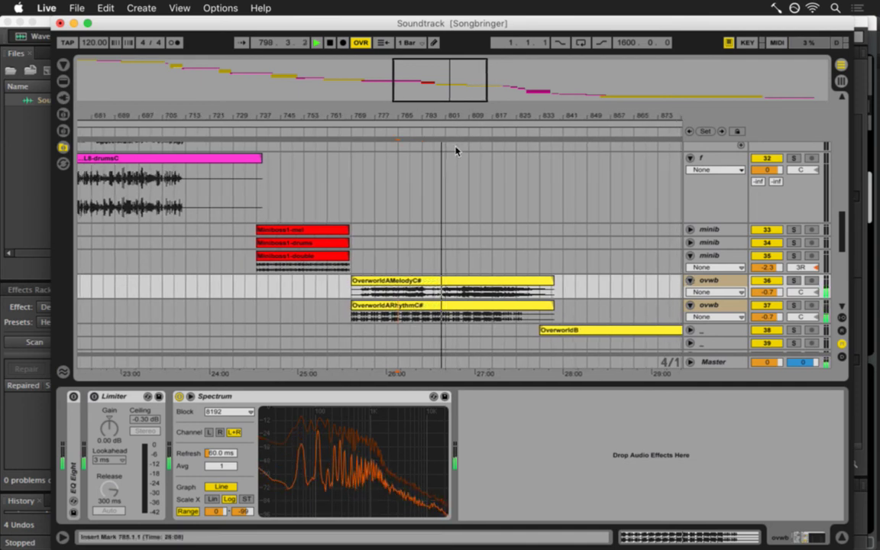
Monitor the Overworld section's levels during playback and reset the master peak indicator.
key(Tab)
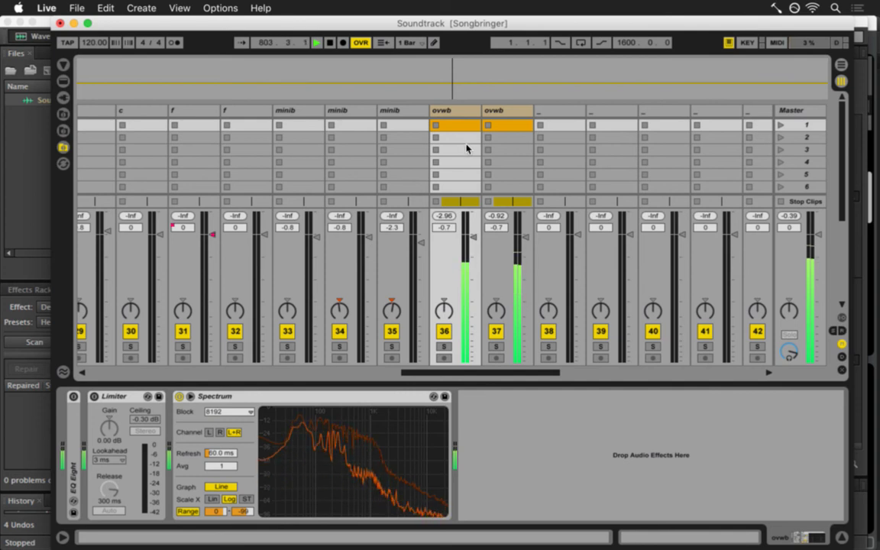
key(Tab)
key(Tab)
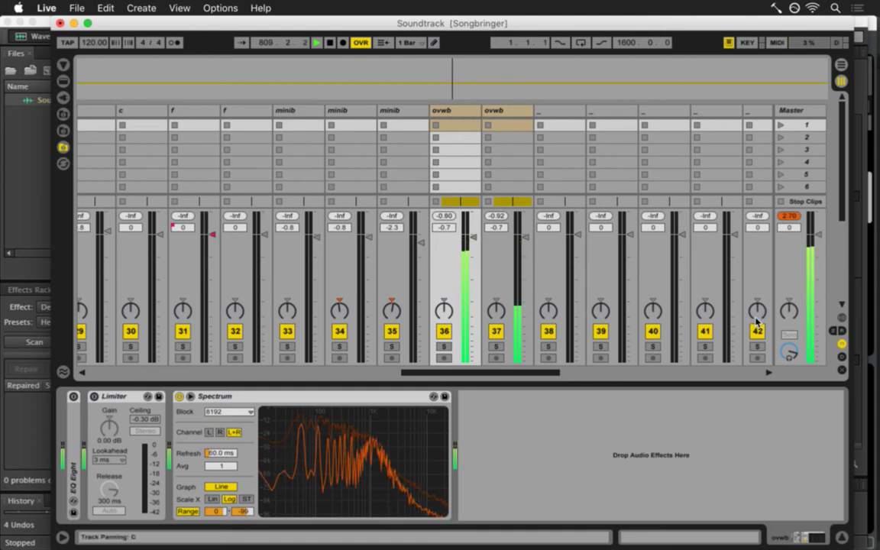
click(790, 216)
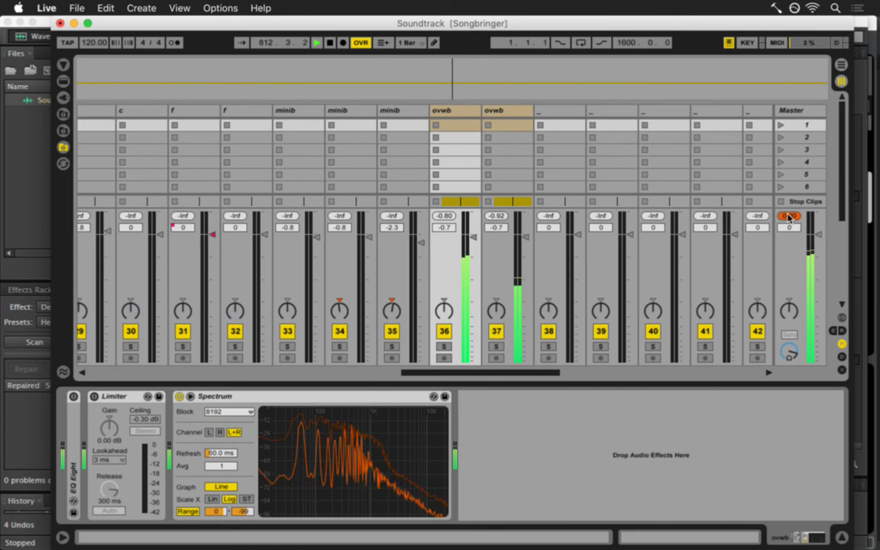
click(788, 217)
Turn on the limiters of both ovwb tracks and play the Overworld section from bar 809.
click(495, 112)
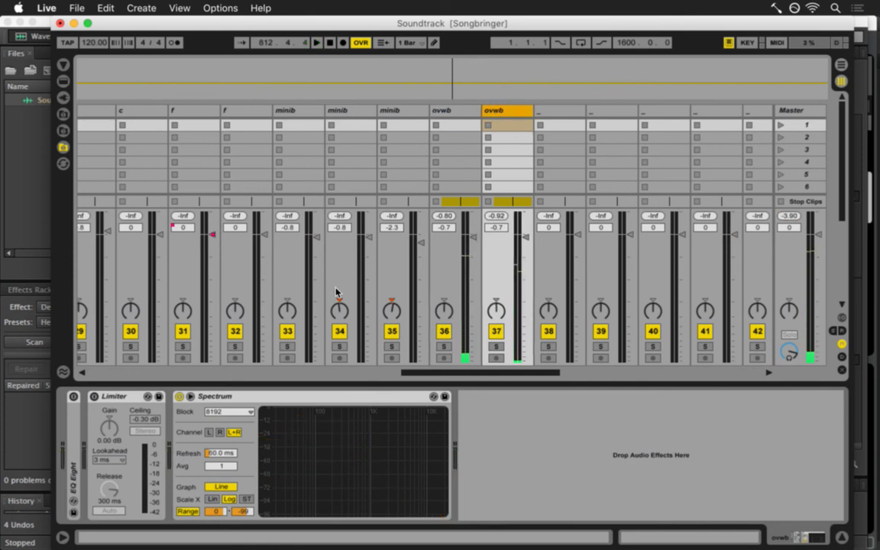
click(94, 397)
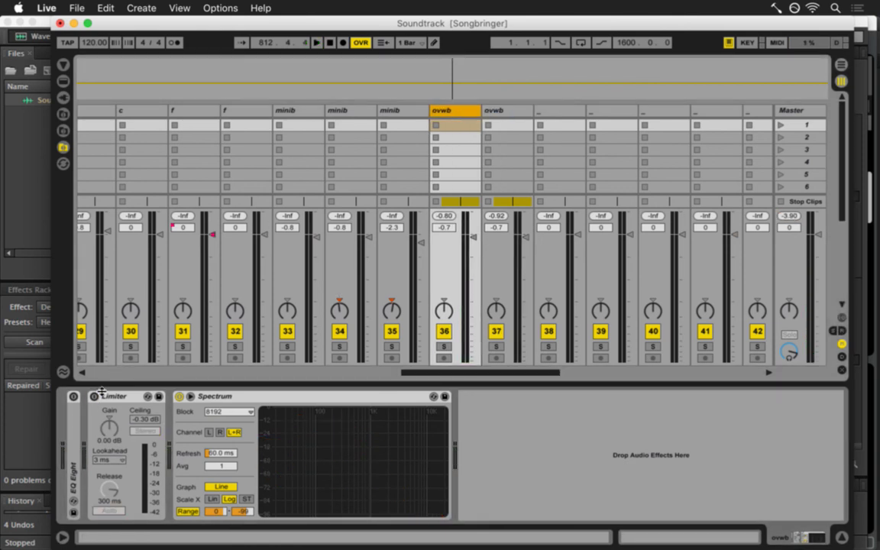
key(Tab)
key(space)
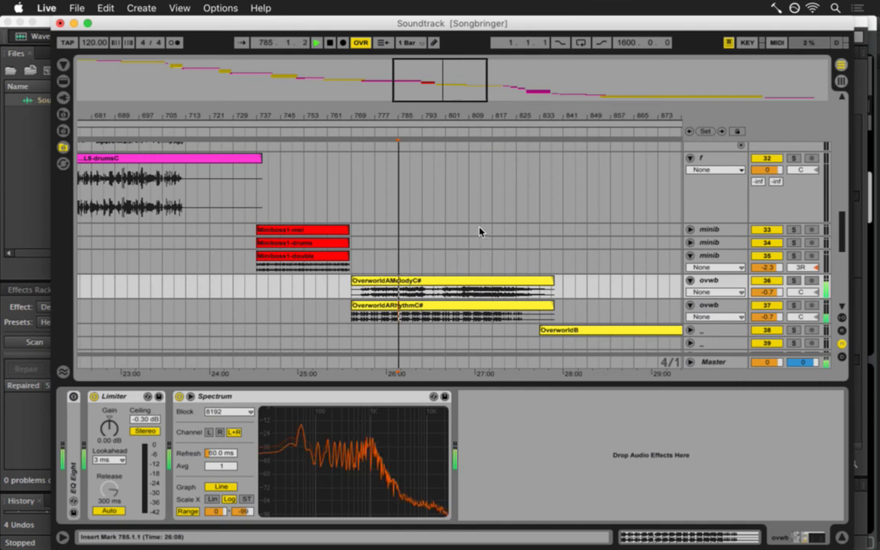
click(478, 313)
key(space)
click(475, 314)
key(space)
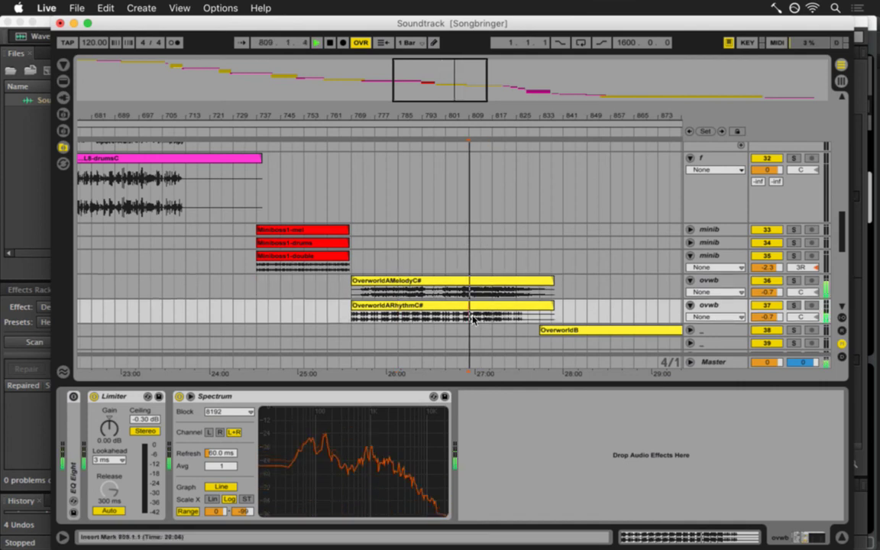
Set the limiter ceiling to -0.75 dB on both ovwb tracks.
key(Tab)
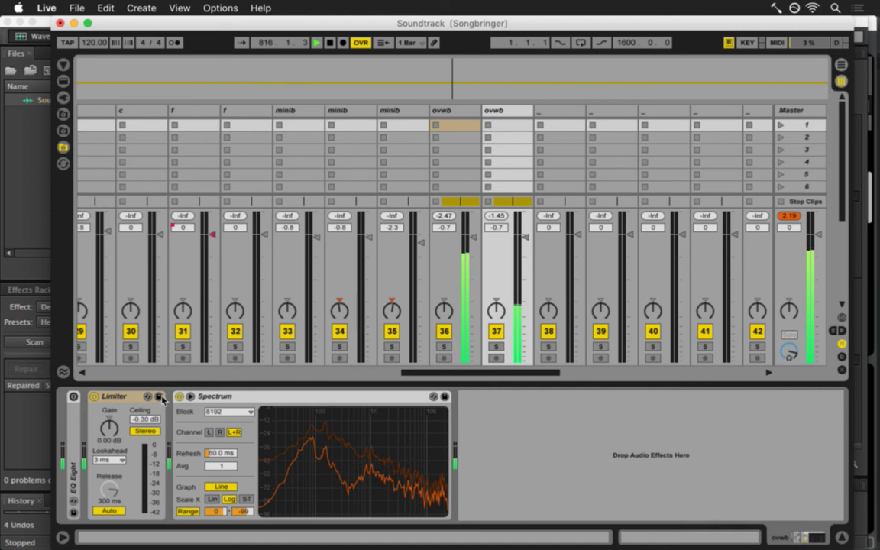
drag(149, 418, 150, 423)
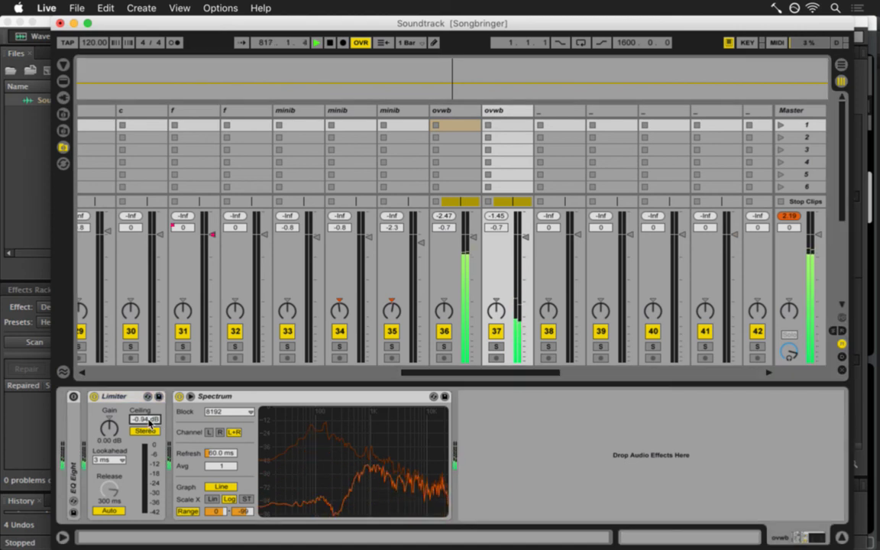
click(449, 110)
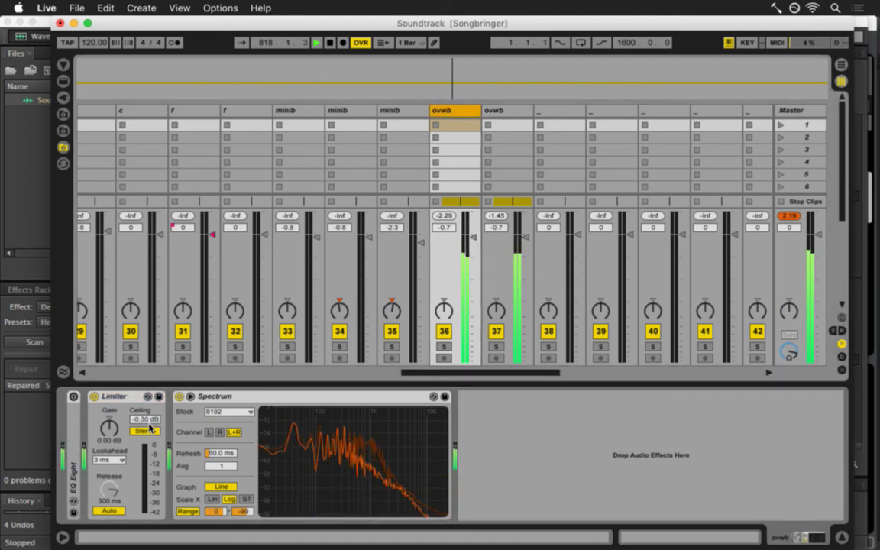
drag(152, 418, 151, 422)
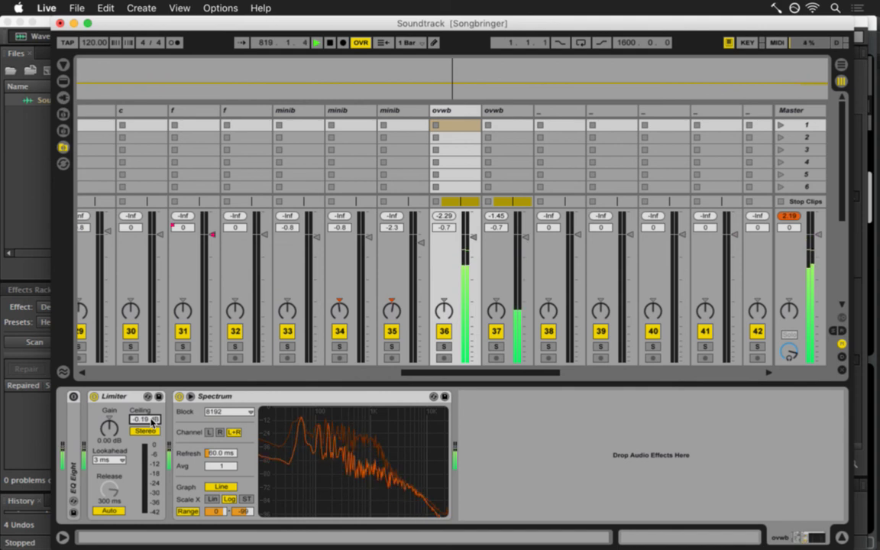
key(Tab)
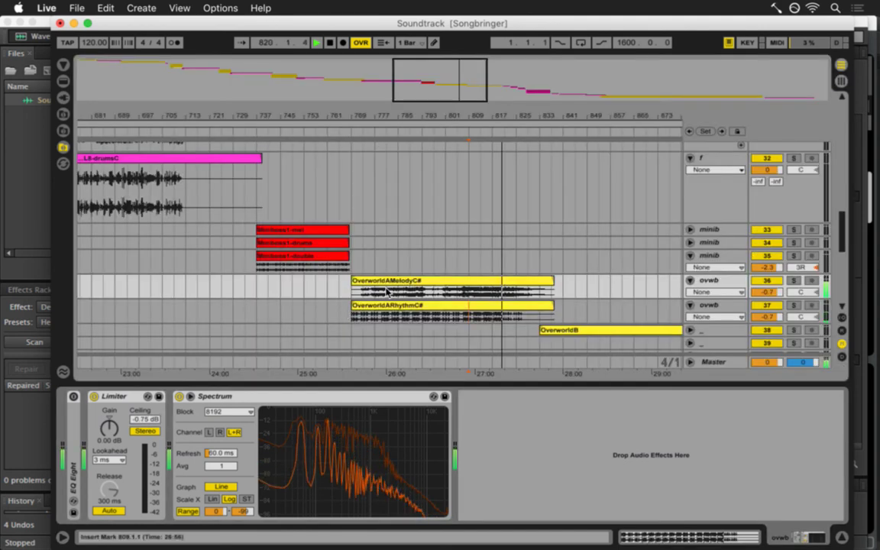
Replay the Overworld clips from about bar 813 and reset the master peak indicator to check the limited level.
click(486, 317)
key(space)
key(Tab)
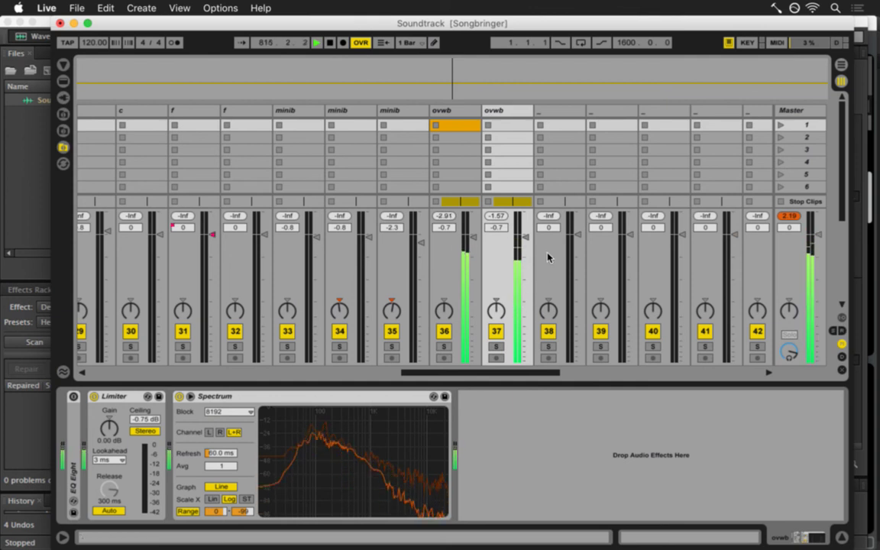
click(790, 217)
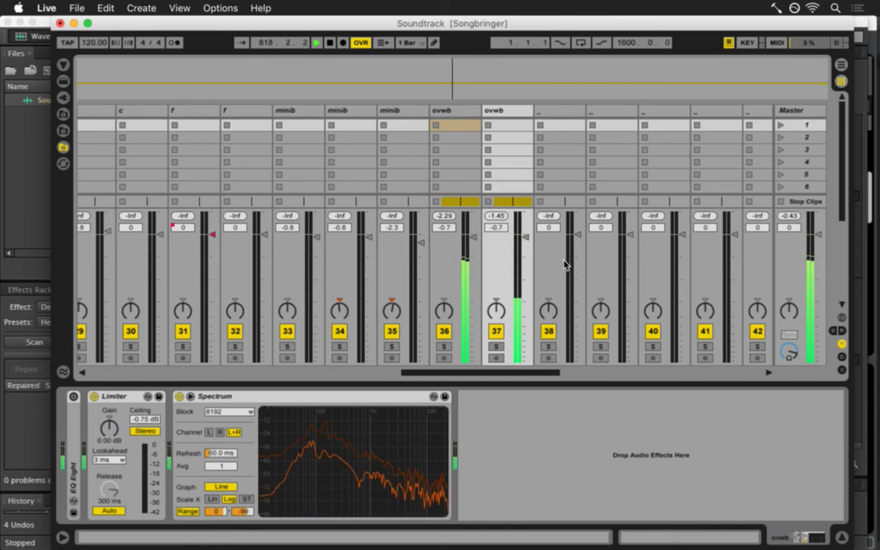
Return to the arrangement, stop playback and place the insert mark at the start of the OverworldB clip, bar 833.
key(Tab)
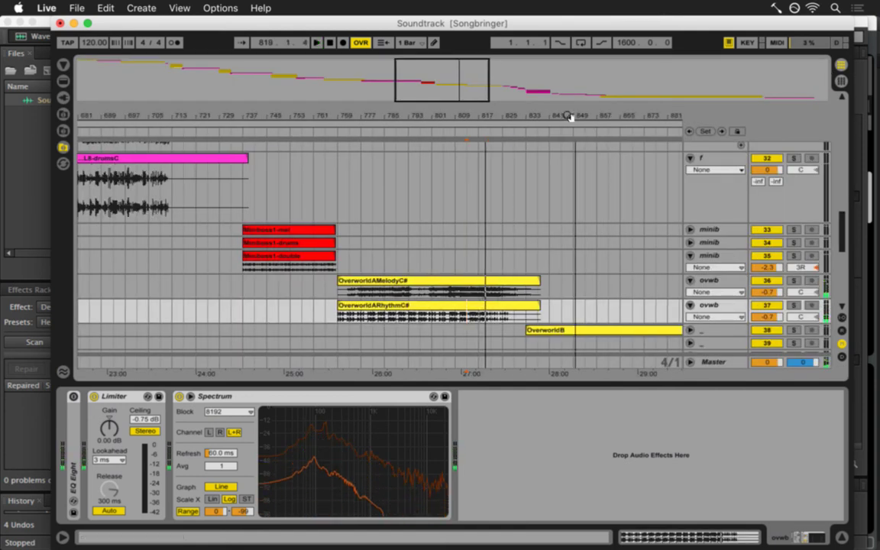
click(389, 332)
key(space)
Switch to Adobe Audition and listen to Soundtrack.wav from about 28:43, 30:32 and 30:17.
key(super+Tab)
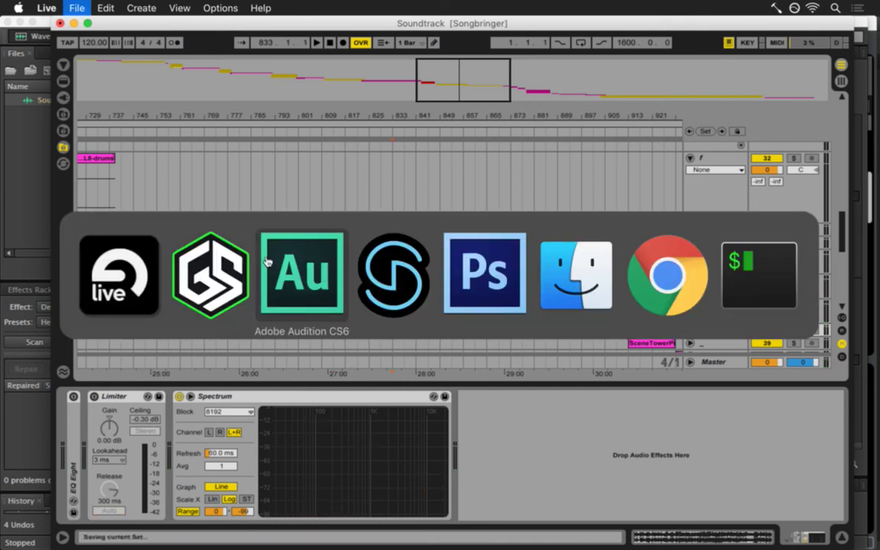
click(222, 275)
key(super+Tab)
key(Tab)
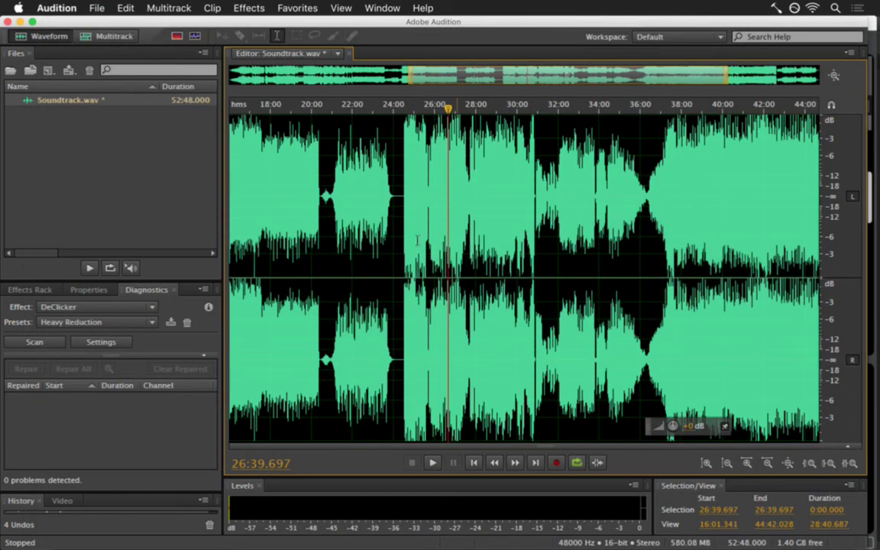
click(490, 172)
key(space)
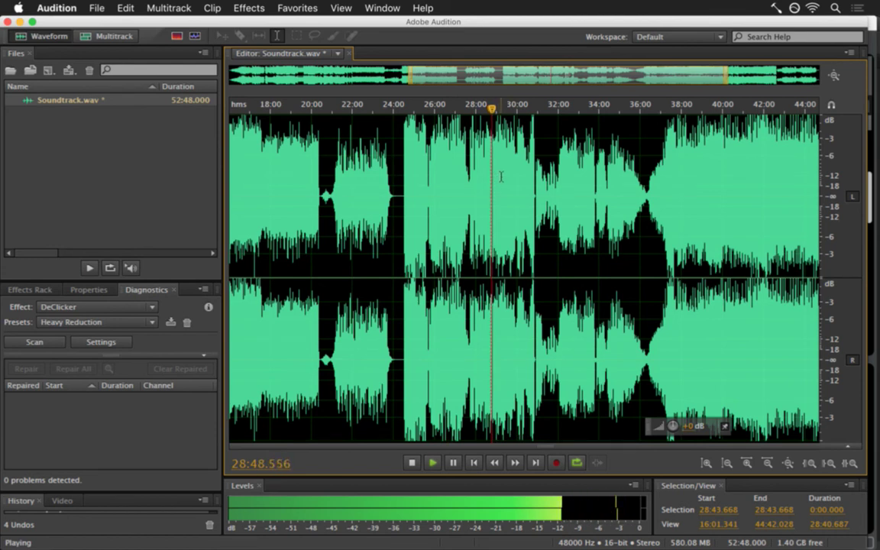
click(527, 159)
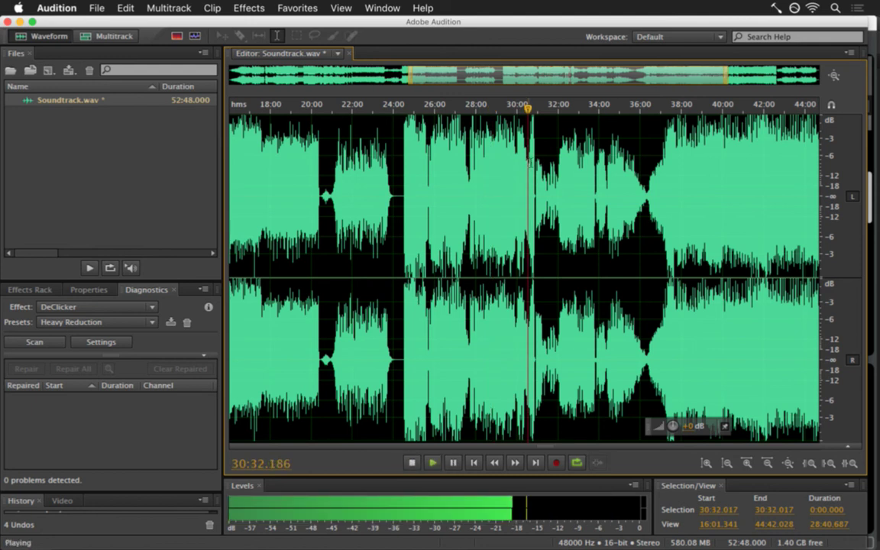
click(522, 159)
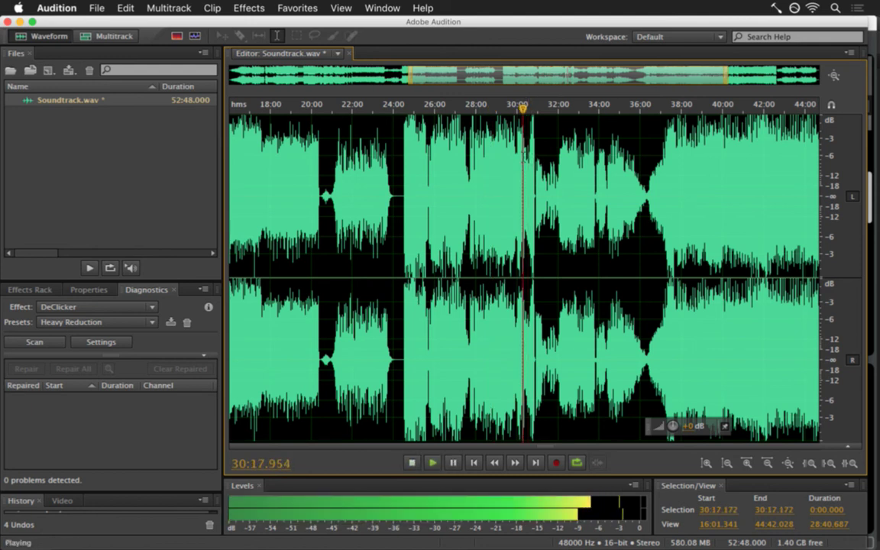
key(space)
Switch back to Ableton Live and recolour the OverworldB clip magenta.
key(super+Tab)
key(super+Tab)
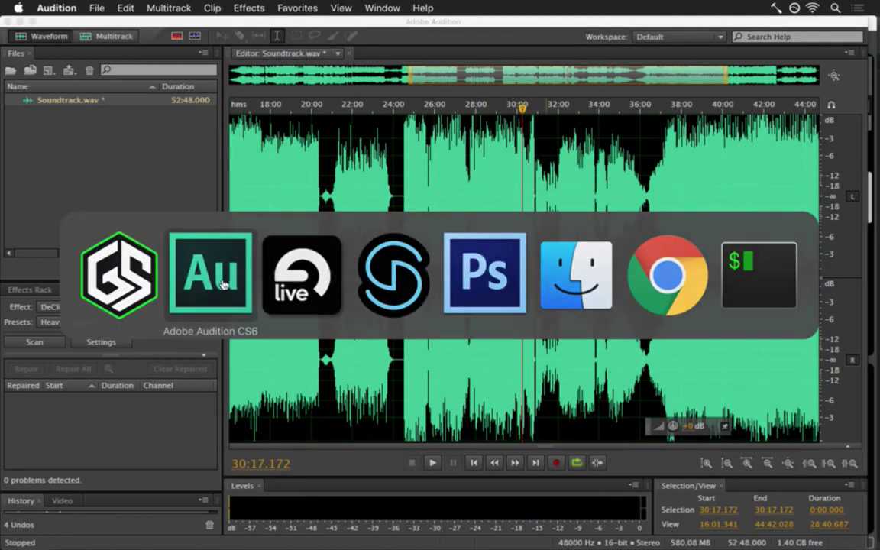
click(201, 256)
key(super+Tab)
key(super+Tab)
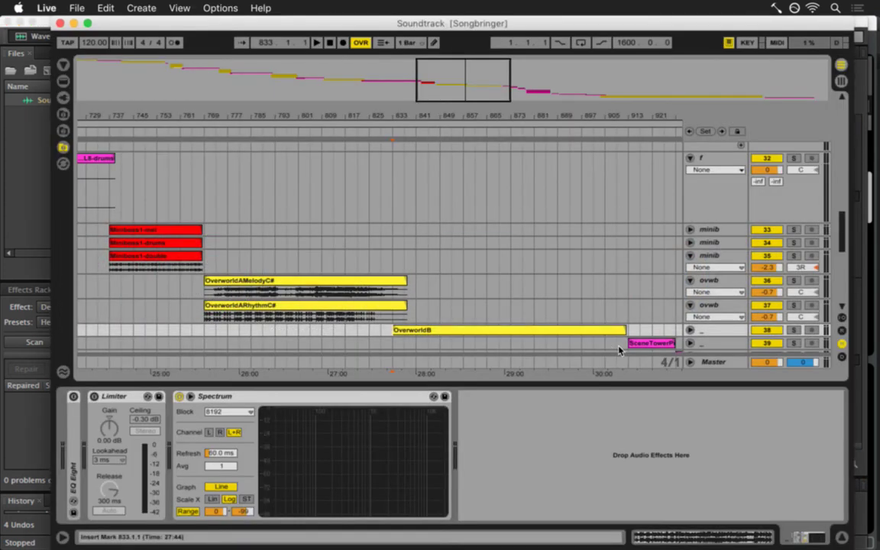
right_click(575, 331)
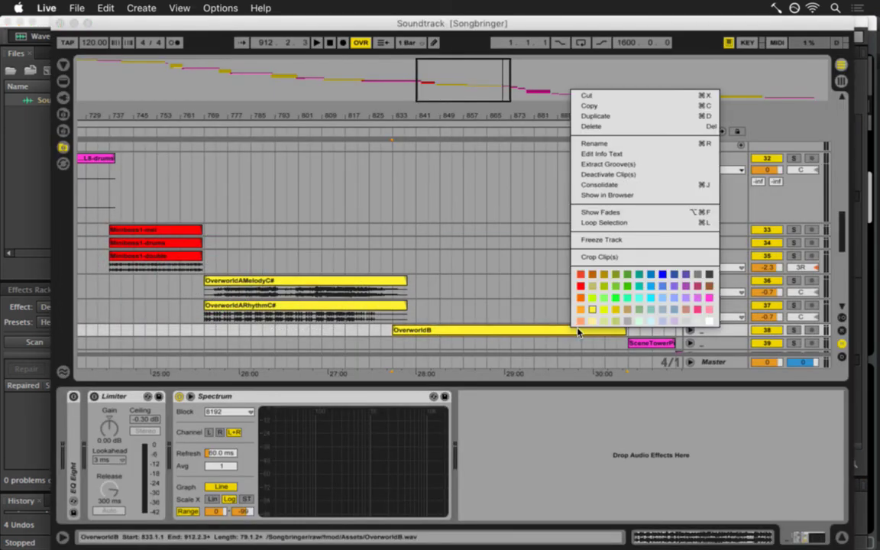
click(556, 311)
scroll(560, 304, down, 3)
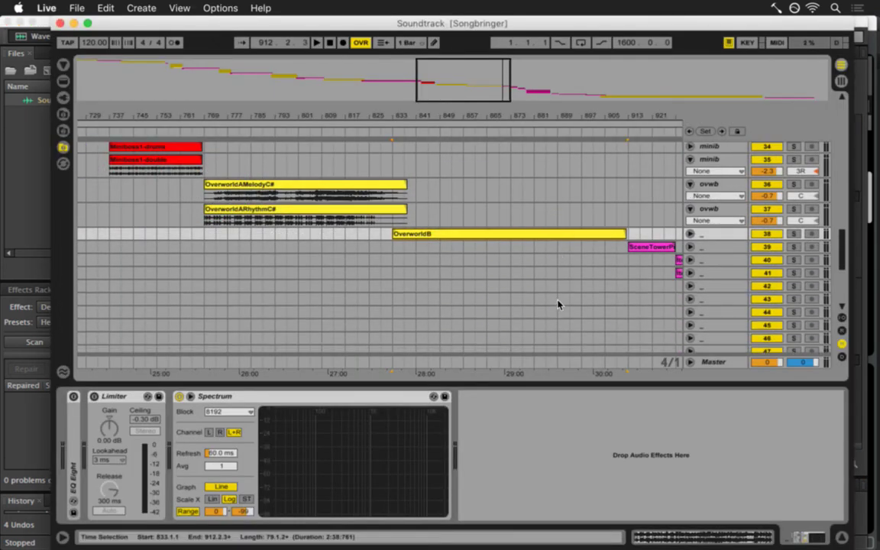
click(492, 231)
scroll(490, 231, up, 1)
right_click(480, 261)
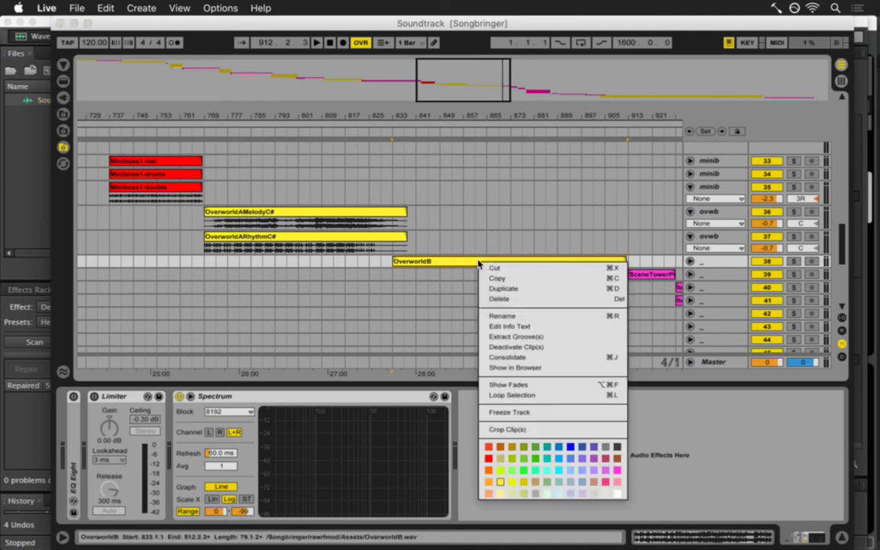
click(605, 469)
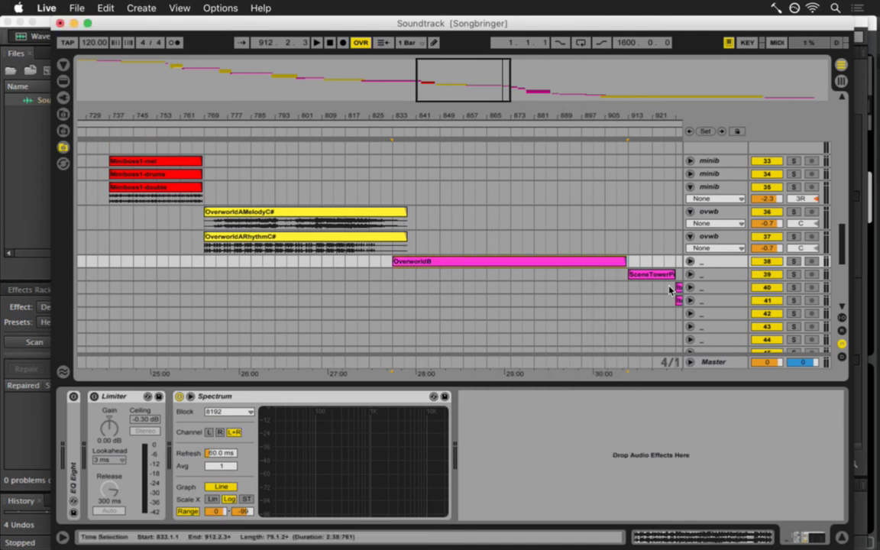
Unfold the OverworldB track, set its volume to -0.5 dB and save the set.
click(707, 263)
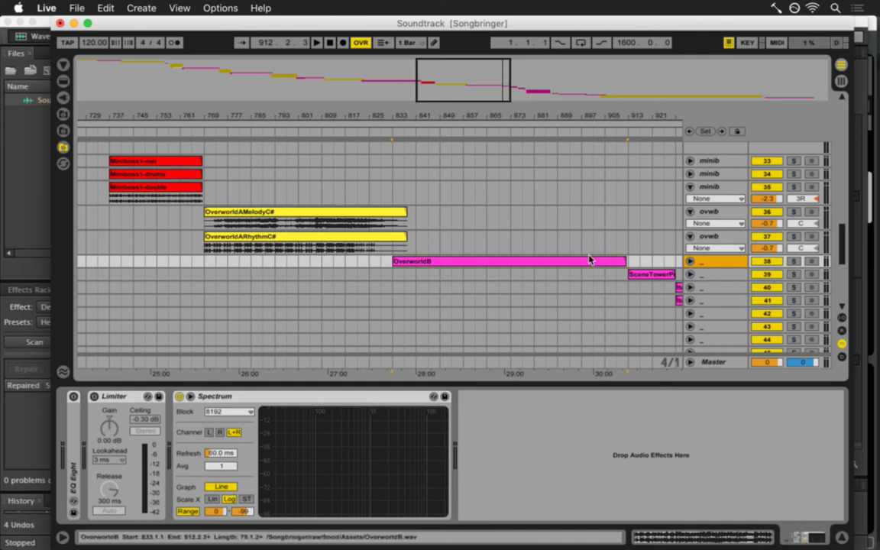
click(690, 261)
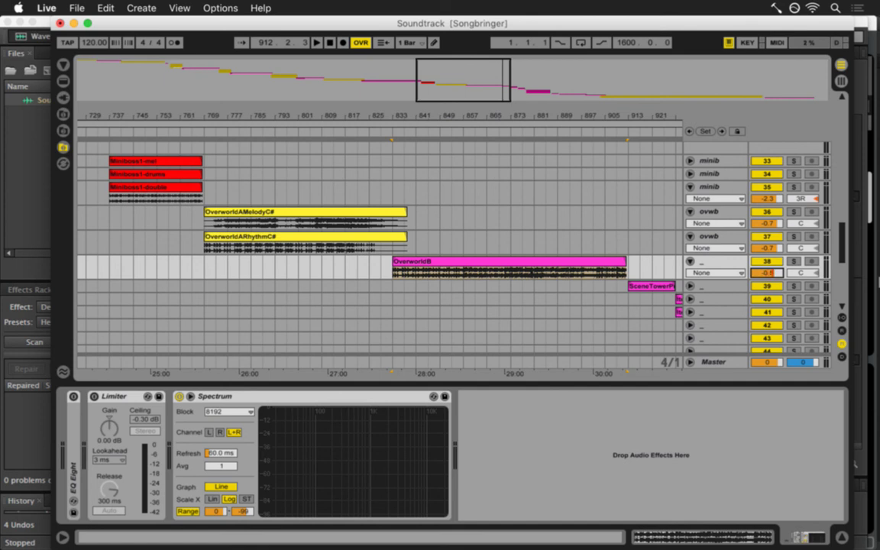
key(super+s)
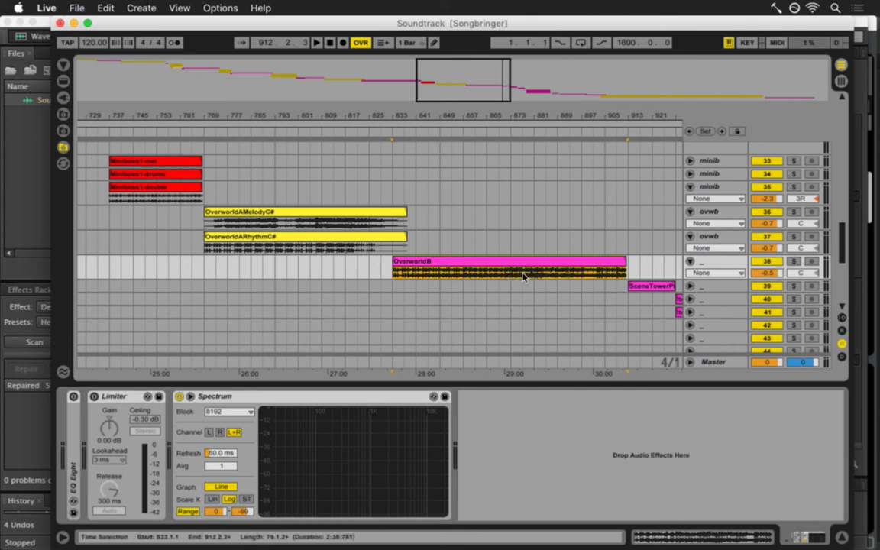
Play the OverworldB clip from bar 873 and check the levels of track 38 and the master in the mixer.
click(513, 277)
key(space)
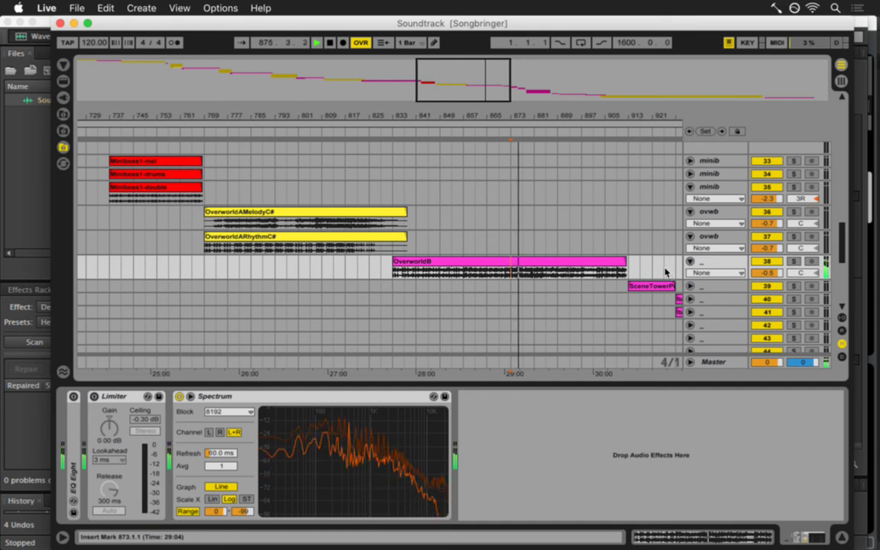
key(Tab)
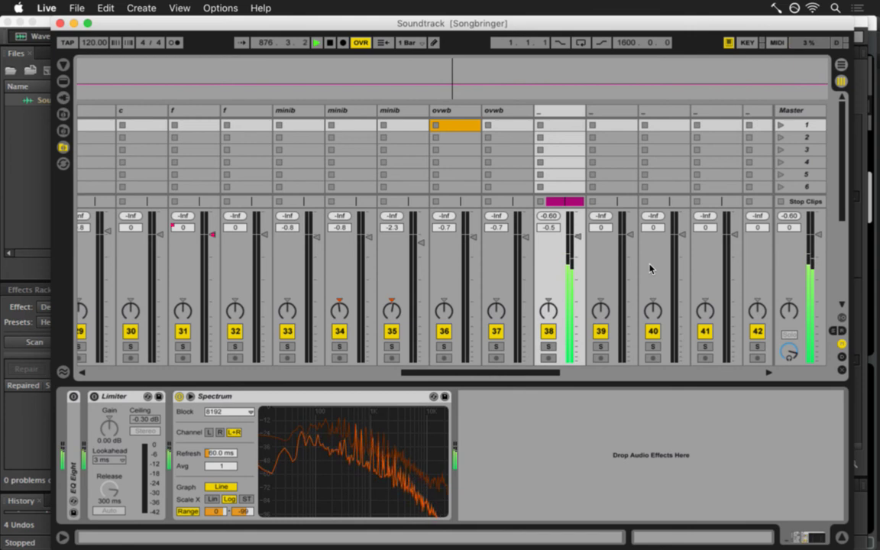
click(556, 117)
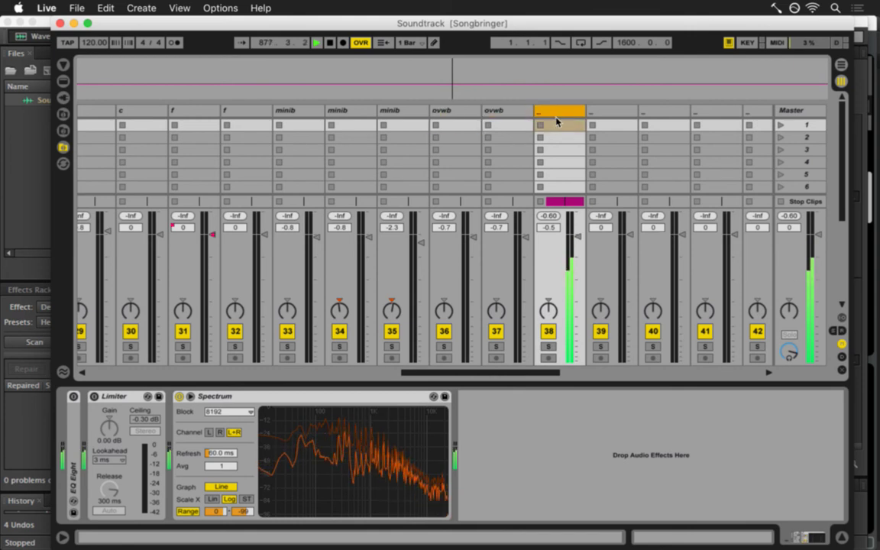
key(Tab)
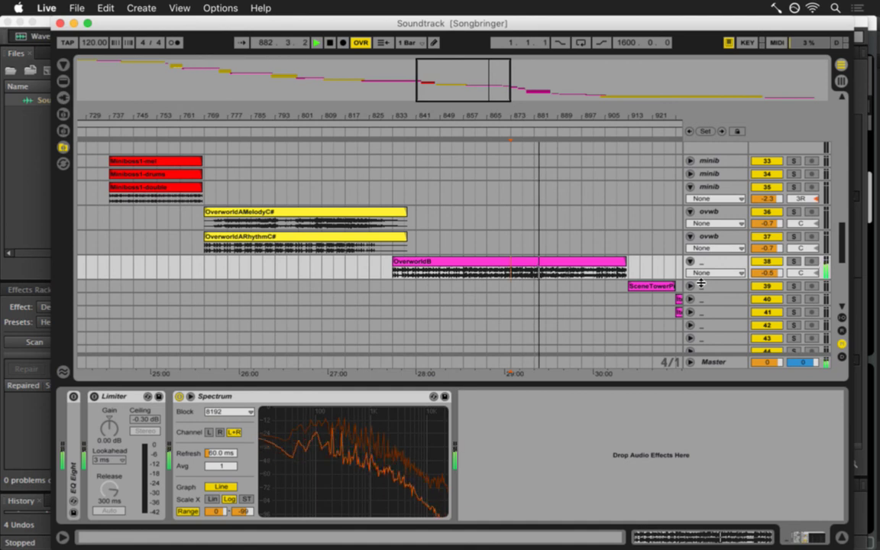
Stop playback and recolour the OverworldB clip red.
click(326, 218)
key(space)
click(437, 264)
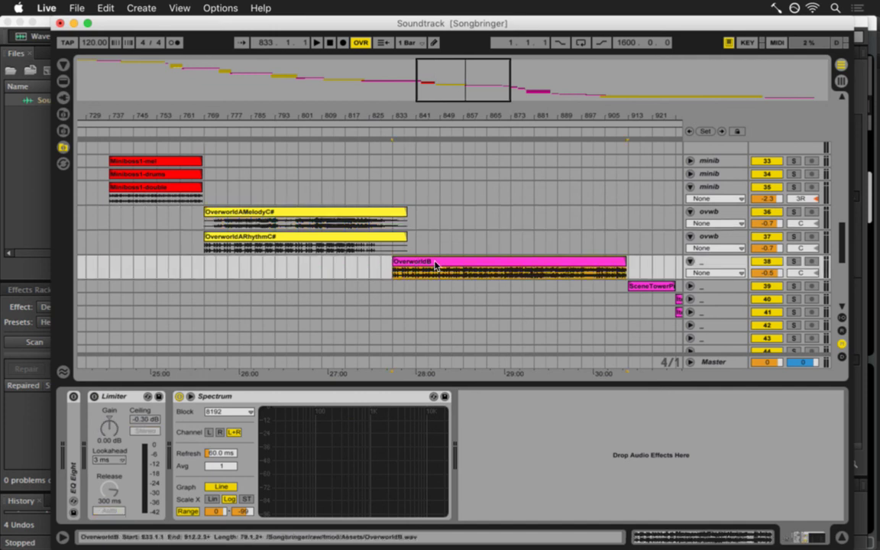
right_click(436, 264)
click(445, 460)
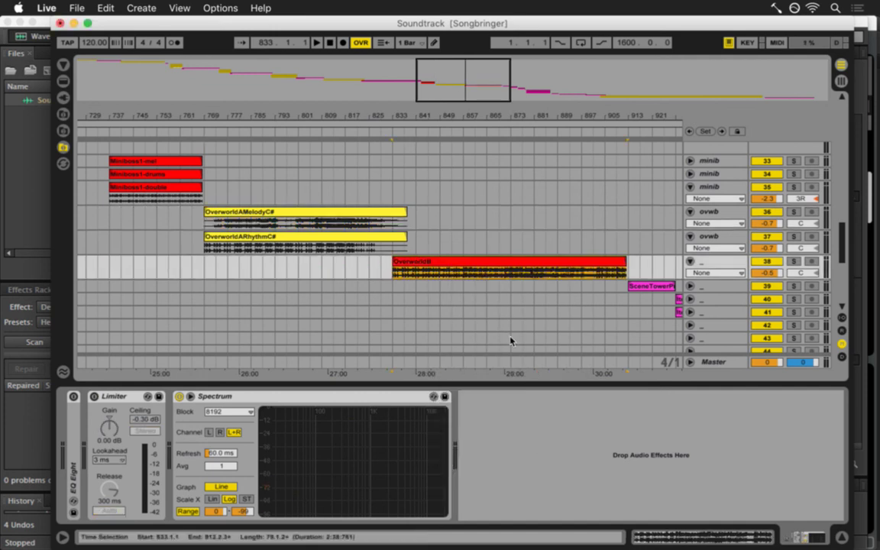
Play the clip on track 39 from bar 913 and recolour that clip red.
click(569, 114)
drag(569, 114, 493, 115)
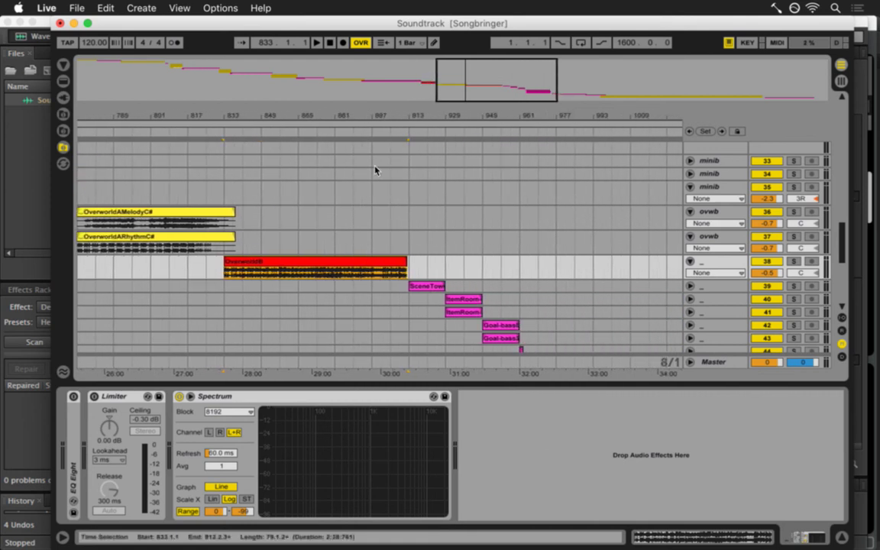
click(408, 288)
key(space)
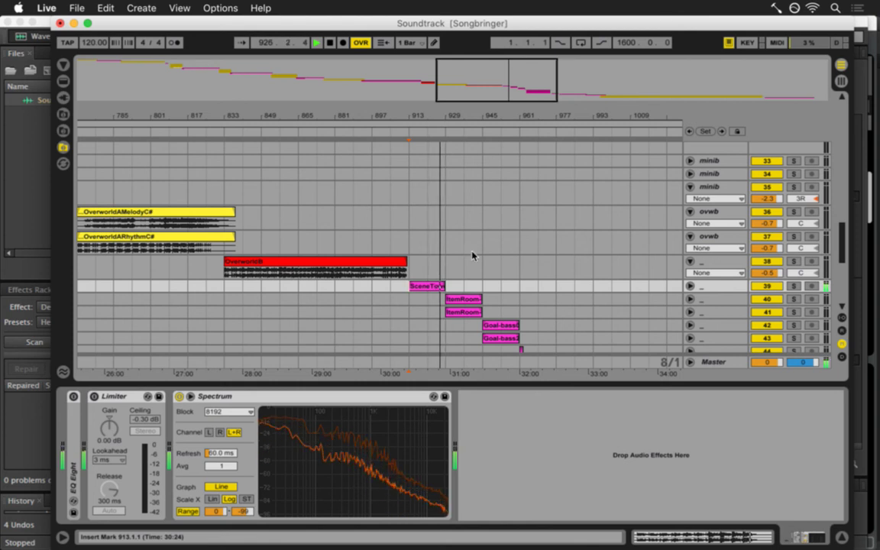
click(424, 287)
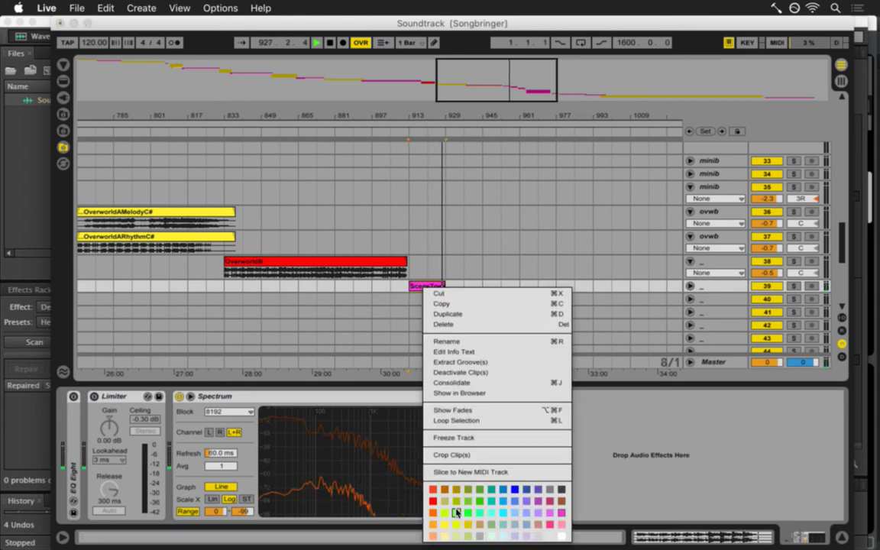
click(432, 489)
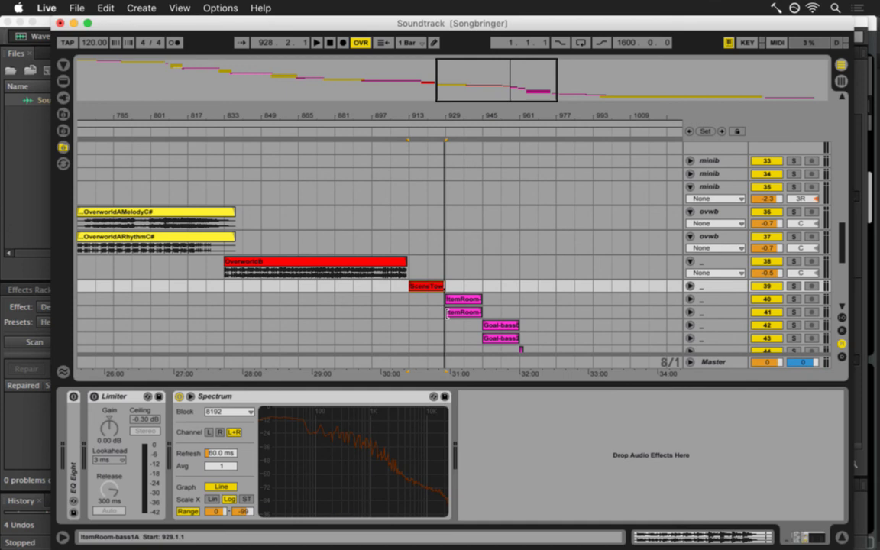
Switch to Adobe Audition and listen to Soundtrack.wav from about 31:00 and 30:42.
key(super+Tab)
click(537, 196)
key(space)
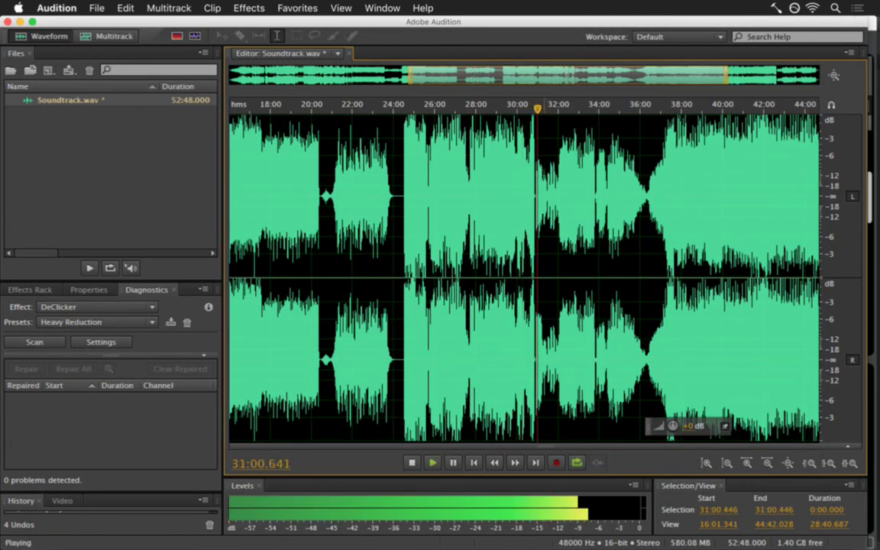
click(532, 183)
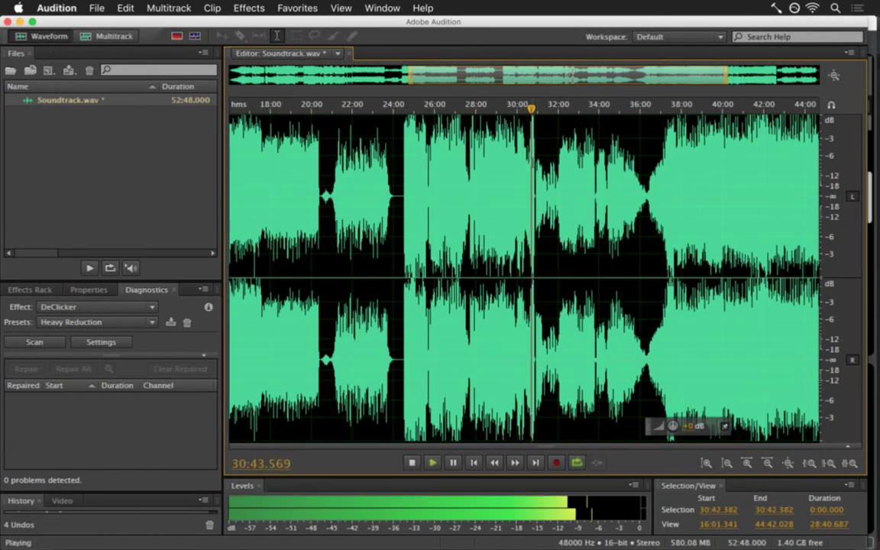
key(space)
Play the ItemRoom section from bar 929 in Ableton Live and compare it with Soundtrack.wav around 32:15 in Adobe Audition.
key(super+Tab)
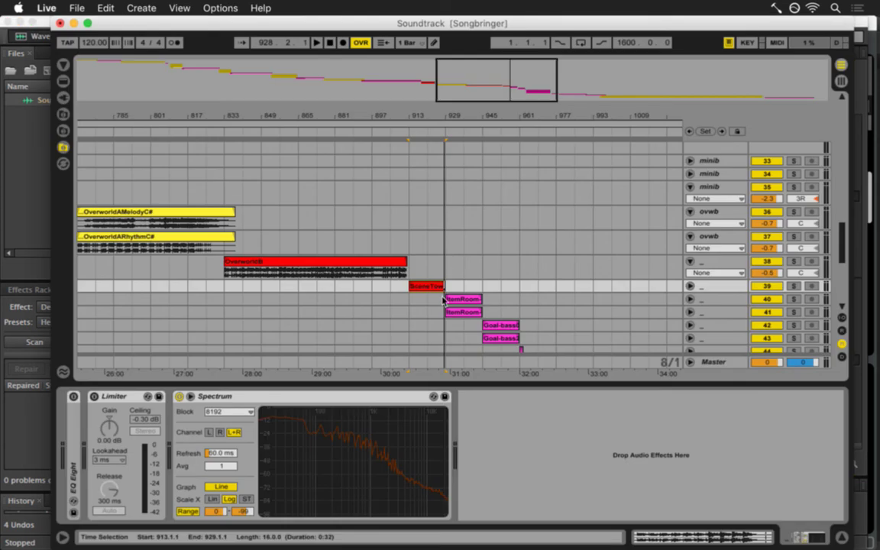
click(457, 299)
key(space)
key(super+Tab)
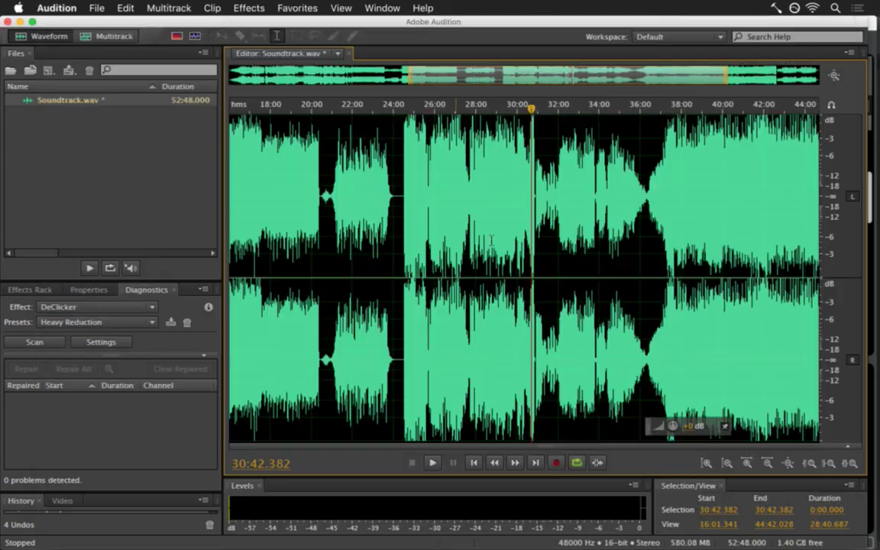
click(542, 194)
key(space)
click(556, 194)
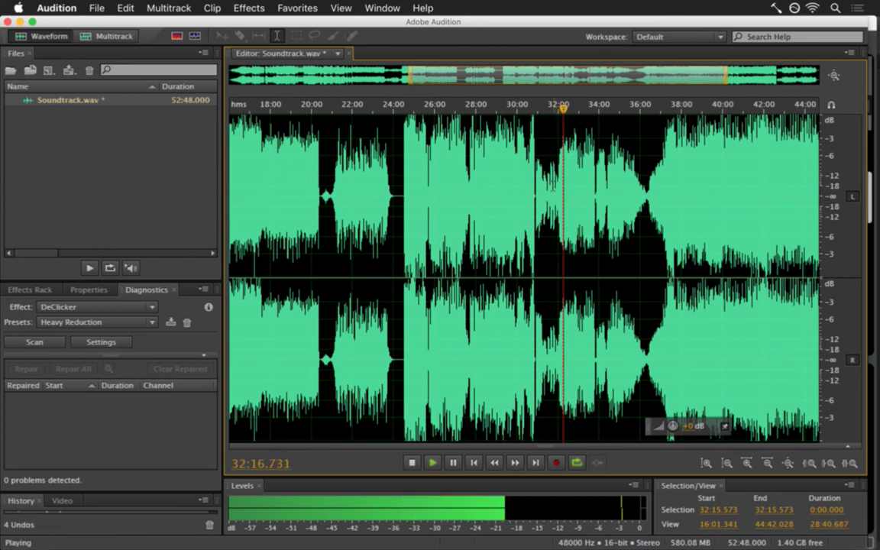
click(552, 187)
key(space)
Switch back to Ableton Live, briefly unfold track 39 to view its waveform, and rename that track after its clip.
key(super+Tab)
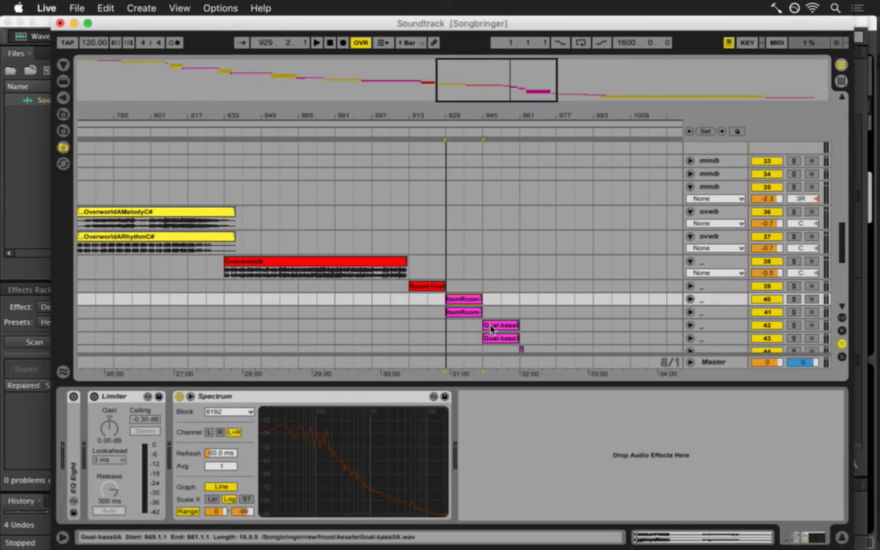
key(super+Tab)
key(super+Tab)
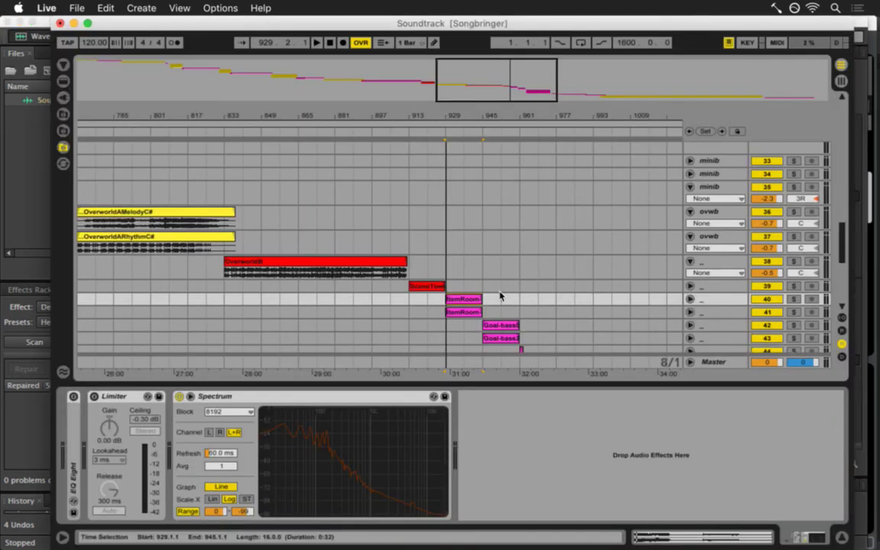
click(690, 287)
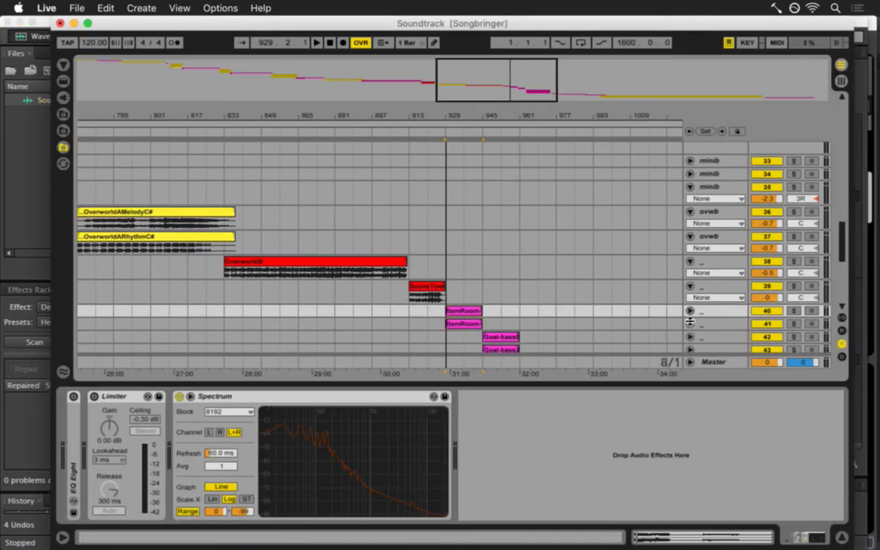
click(690, 288)
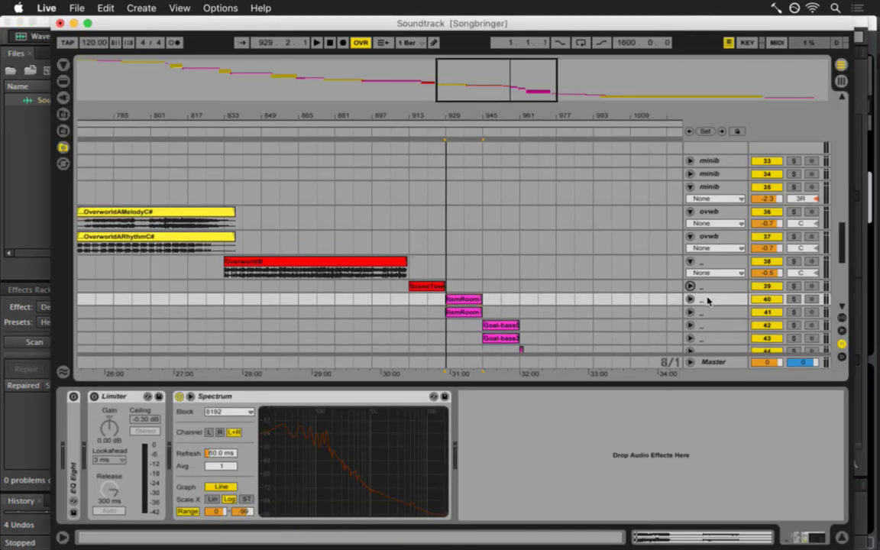
click(709, 287)
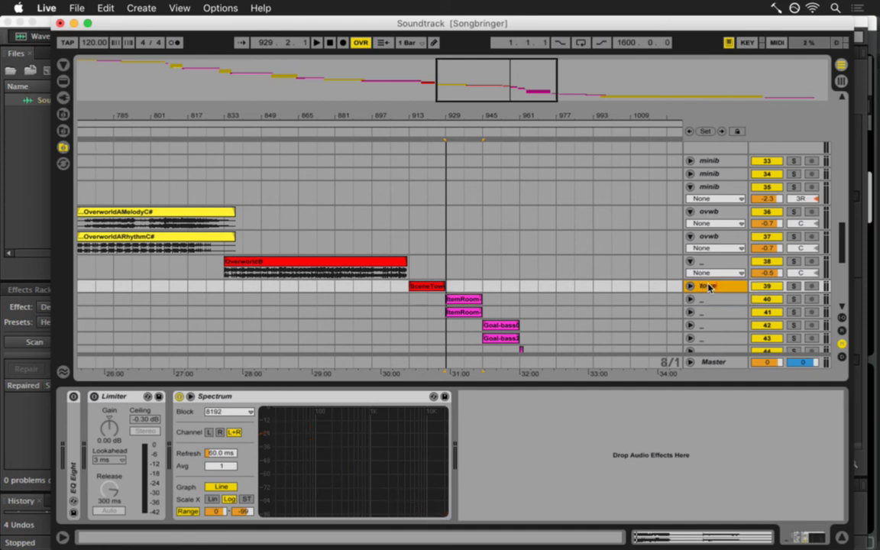
Finish naming track 39 "towerp" and play the ItemRoom section from bar 929.
key(Return)
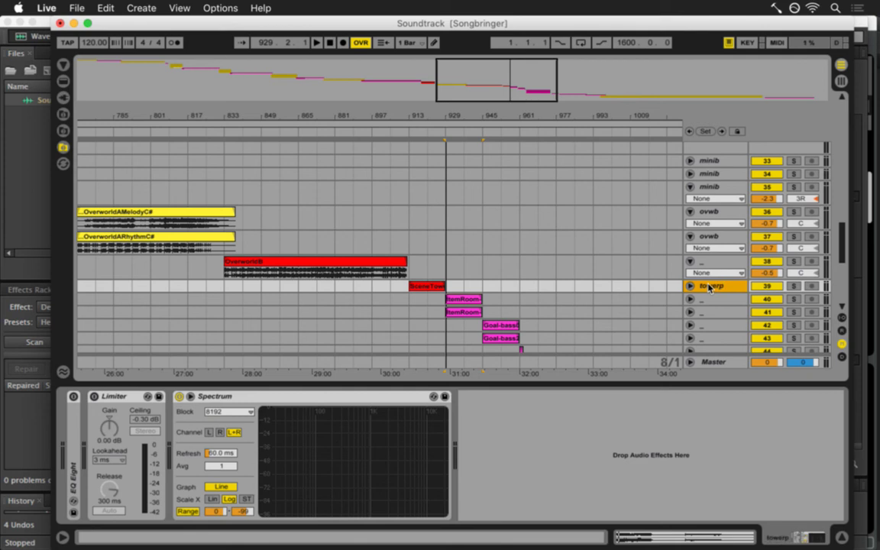
click(716, 299)
key(space)
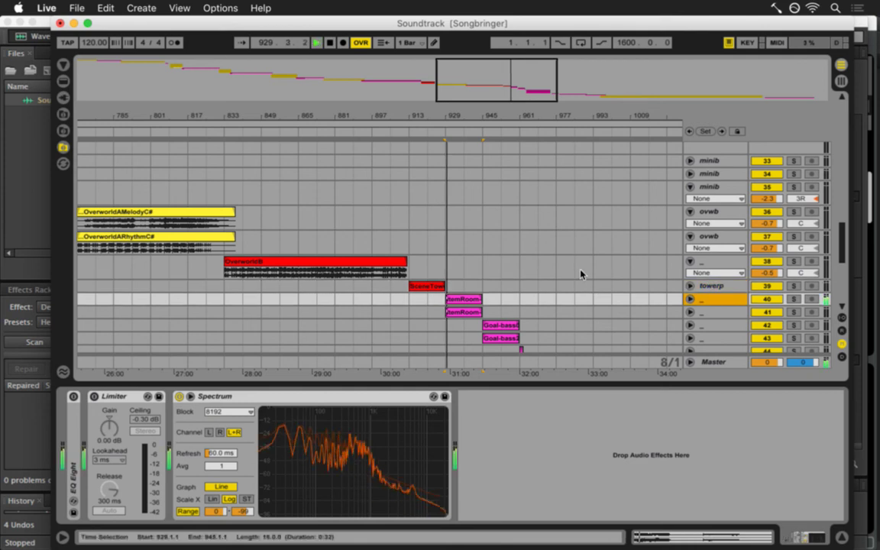
drag(455, 115, 450, 119)
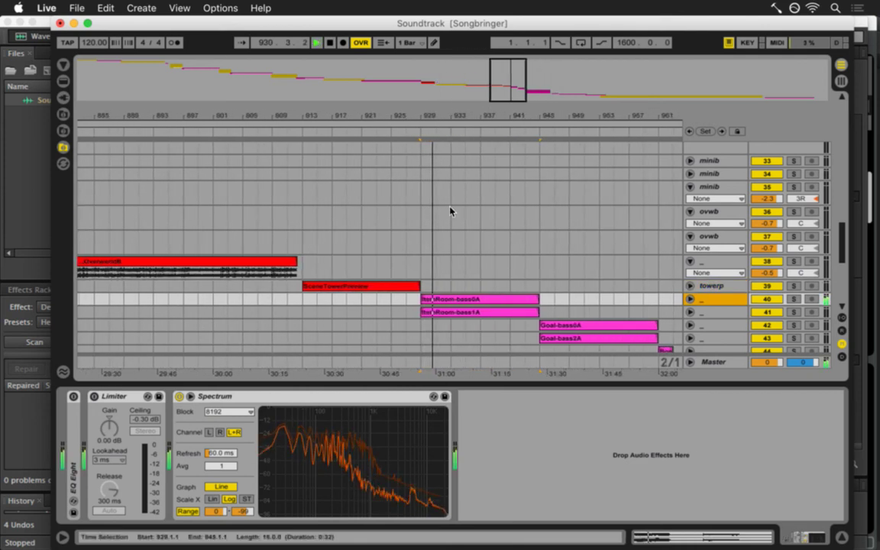
Stop playback, switch to Adobe Audition and listen to Soundtrack.wav from about 31:02.
key(super+Tab)
click(117, 275)
key(space)
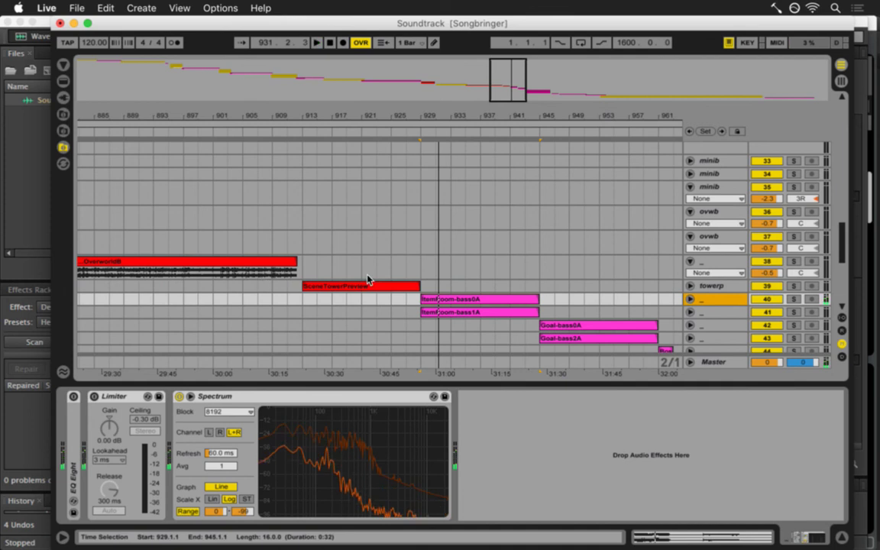
key(super+Tab)
key(super+Tab)
key(super+Tab)
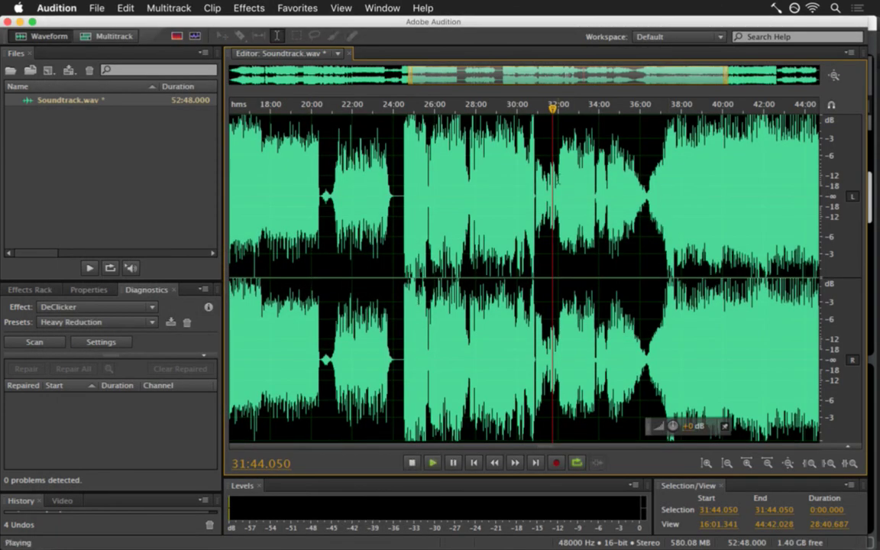
key(space)
click(538, 177)
key(space)
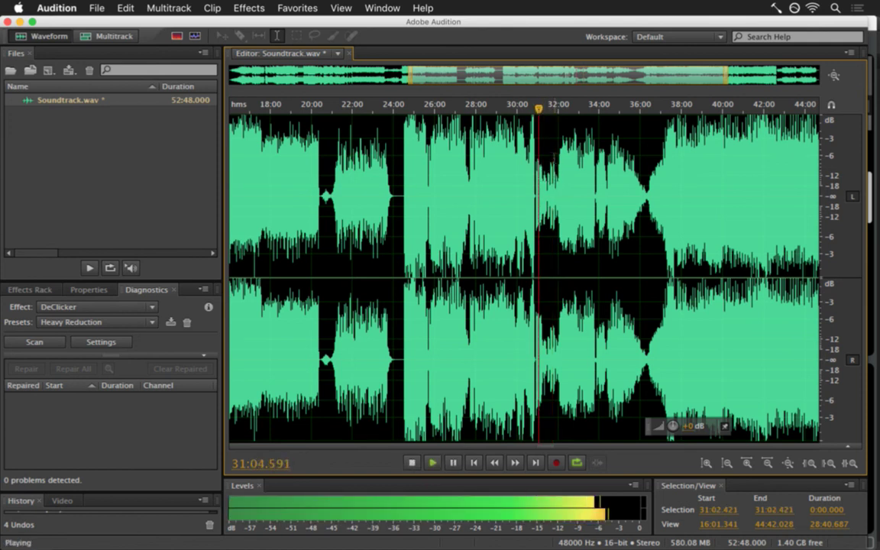
key(space)
key(Tab)
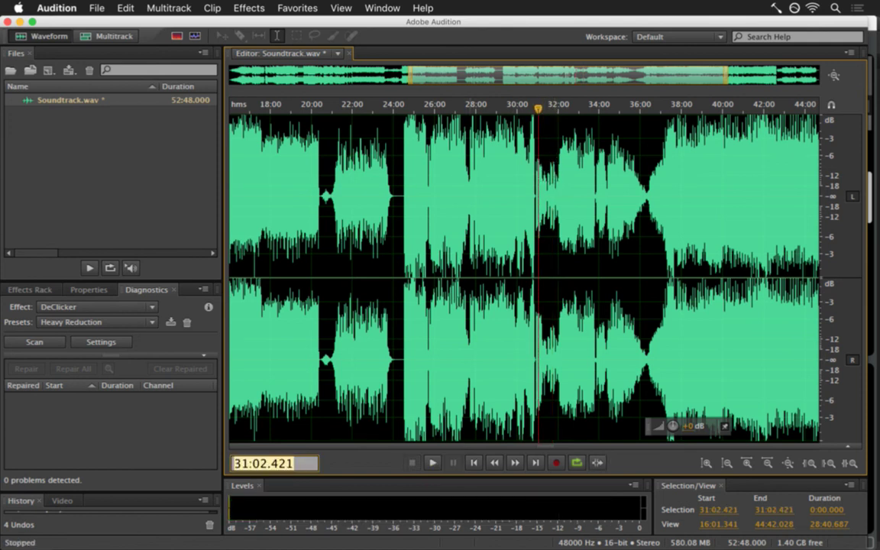
Switch back to Ableton Live, unfold tracks 40 and 41, and play the ItemRoom clips from bar 929.
key(super+Tab)
key(super+Tab)
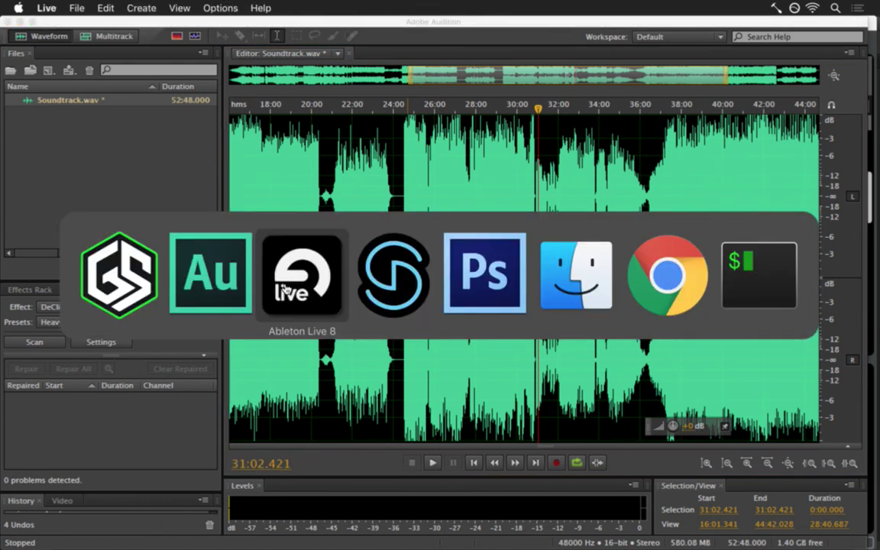
click(691, 299)
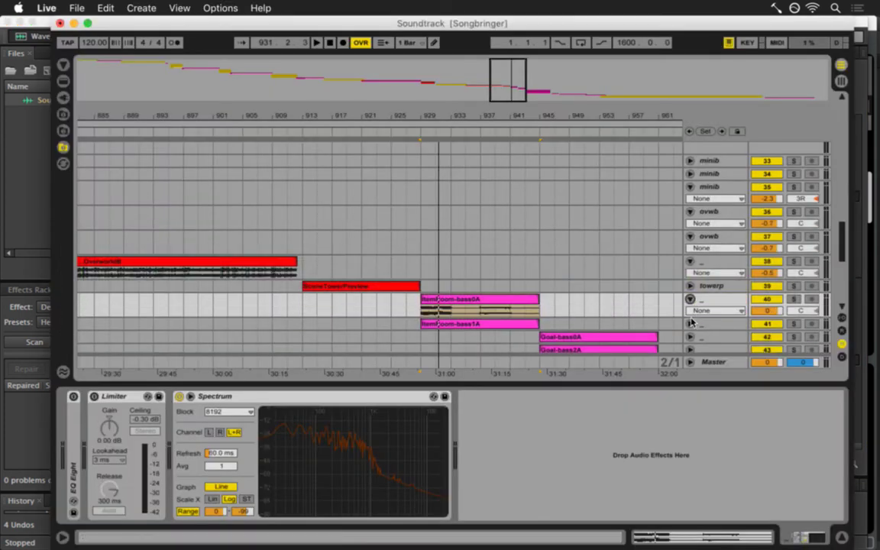
click(690, 324)
drag(526, 114, 529, 116)
click(244, 334)
key(space)
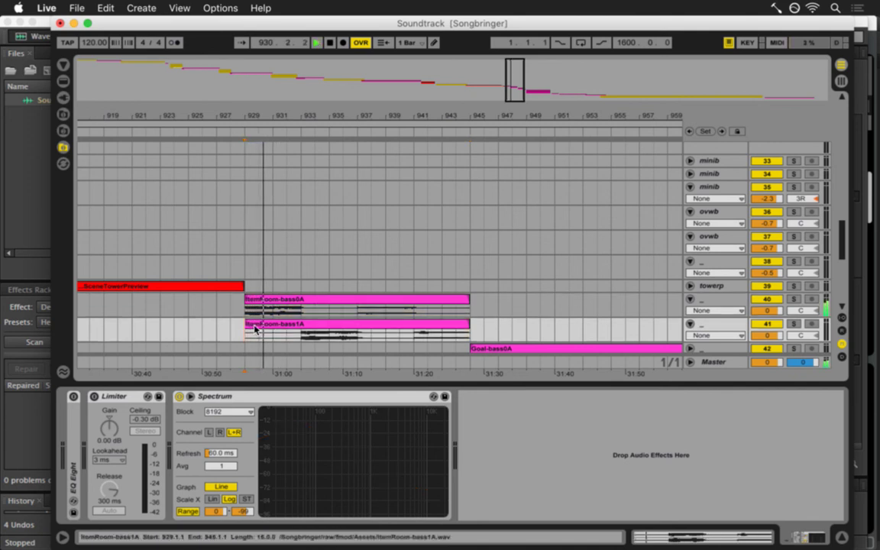
Select tracks 40 and 41 and check their levels in the mixer during playback.
click(733, 299)
shift+click(717, 324)
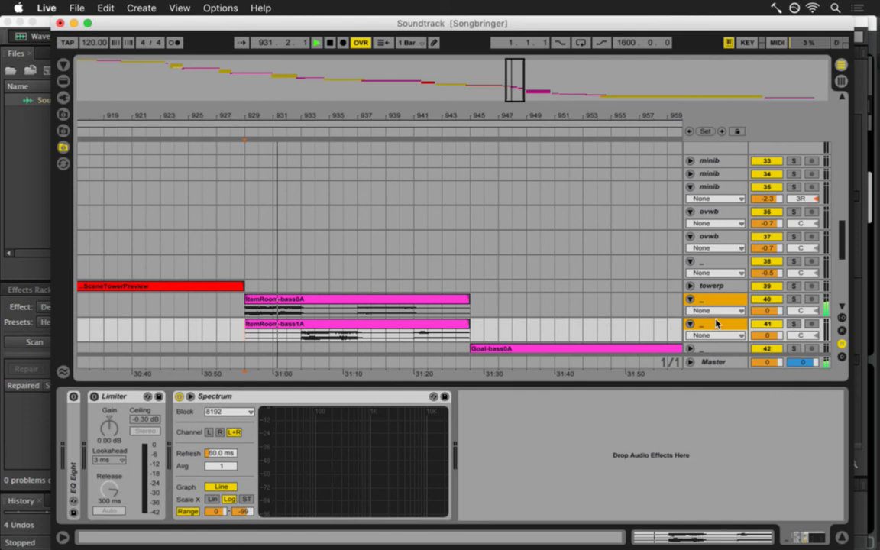
key(Tab)
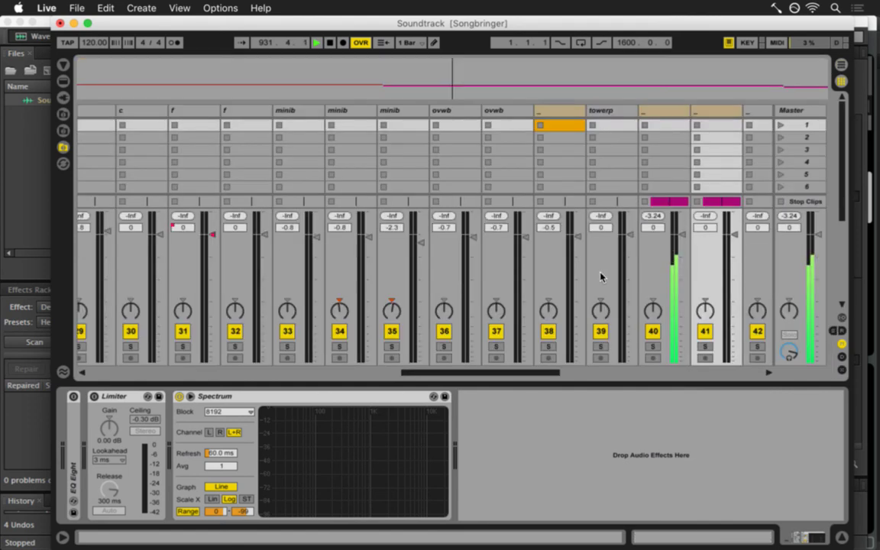
click(662, 108)
click(711, 115)
key(Tab)
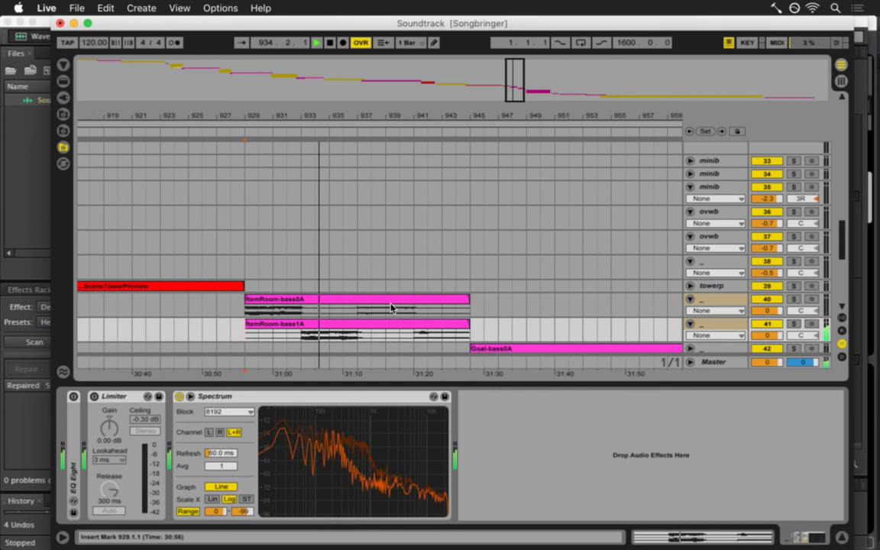
Switch Warp off and back on for the ItemRoom-bass1A and ItemRoom-bass0A clips to reset their segment tempo.
click(310, 324)
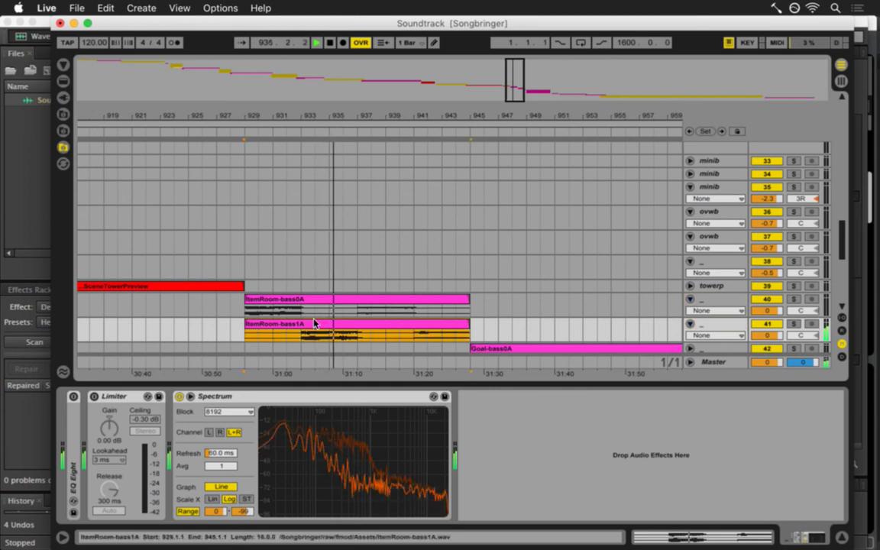
double_click(313, 324)
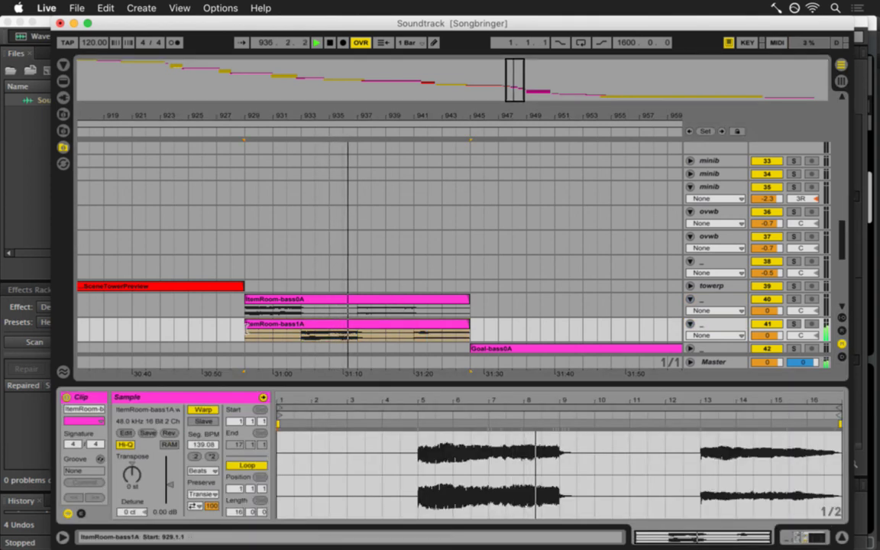
click(203, 411)
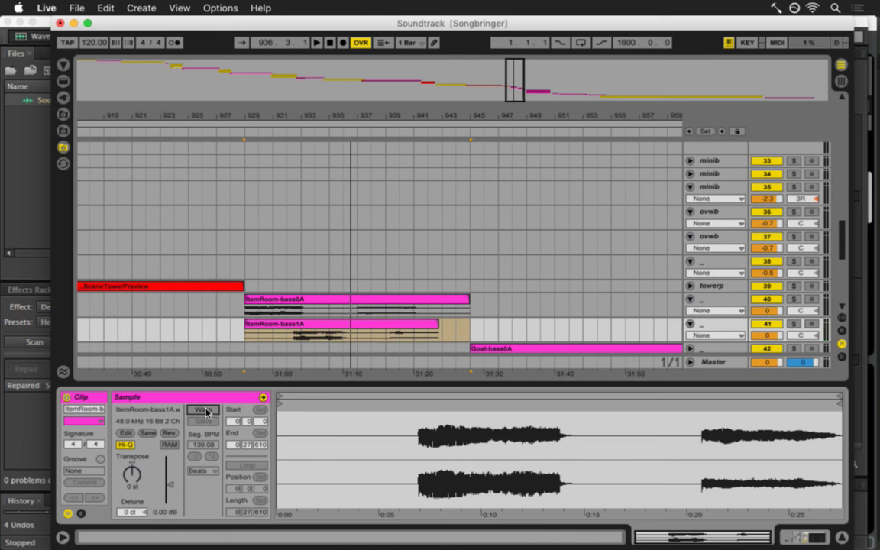
click(203, 411)
click(267, 299)
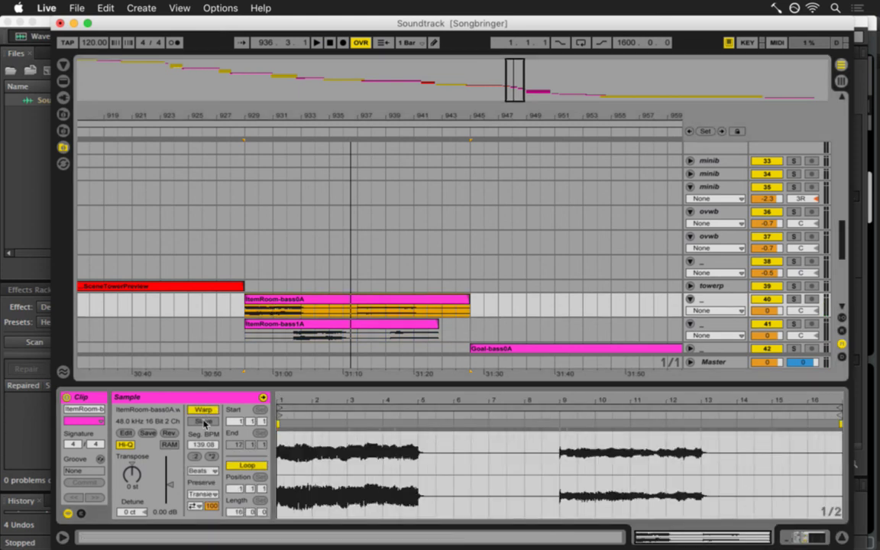
click(204, 410)
click(203, 410)
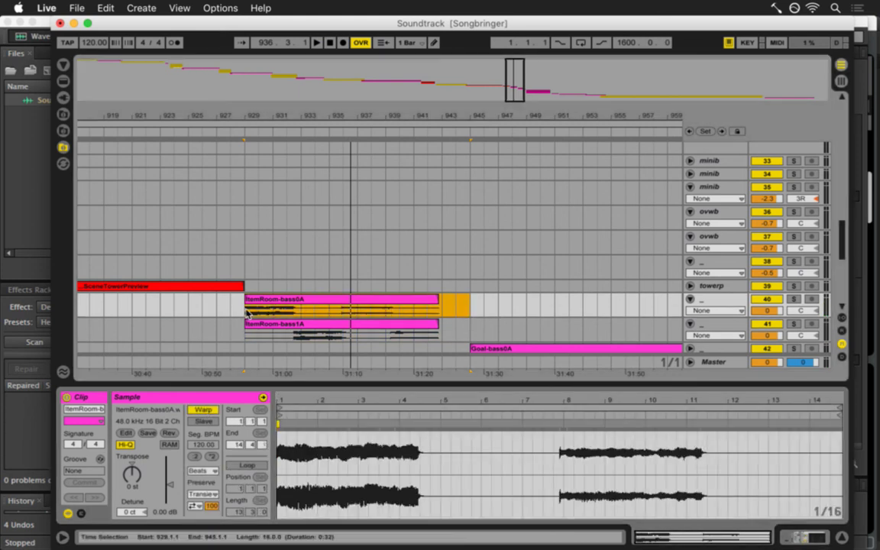
Play both re-warped ItemRoom clips from bar 929.
click(247, 313)
key(space)
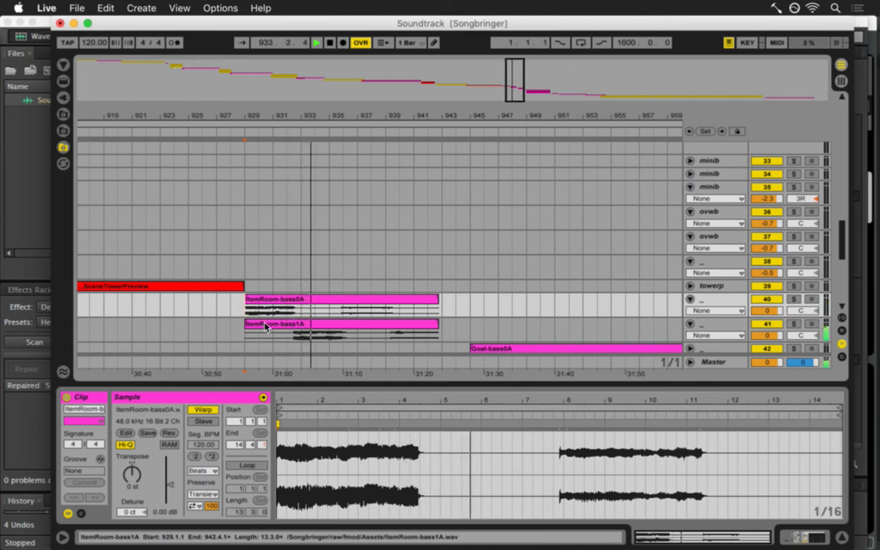
click(294, 301)
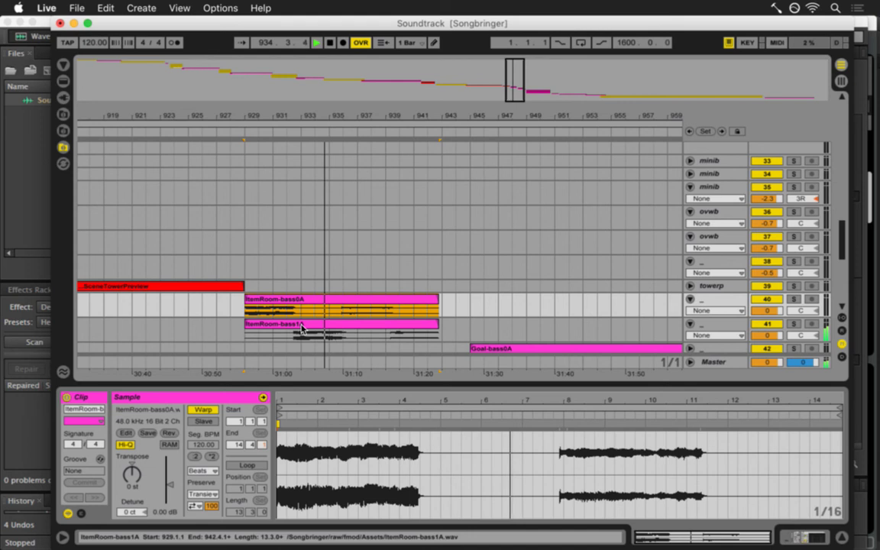
Rename tracks 40 and 41 to "item" in the mixer and select both.
key(Tab)
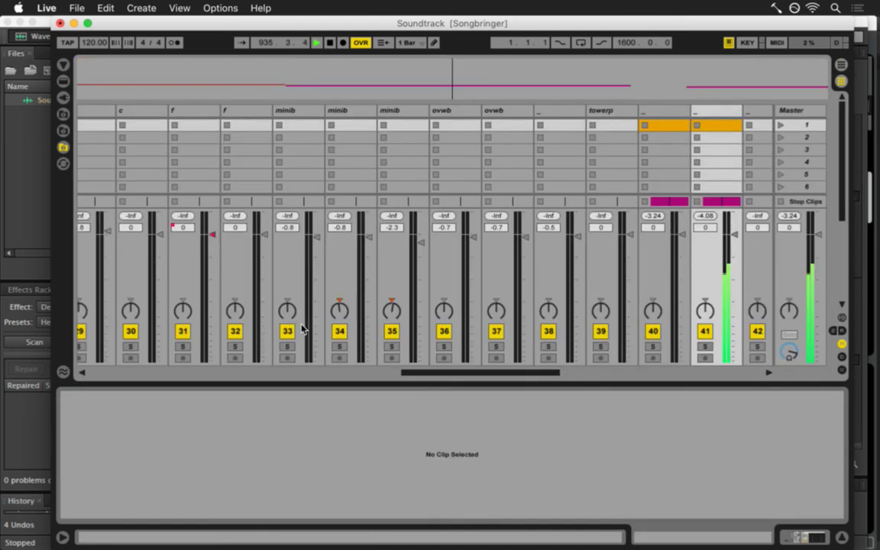
click(665, 111)
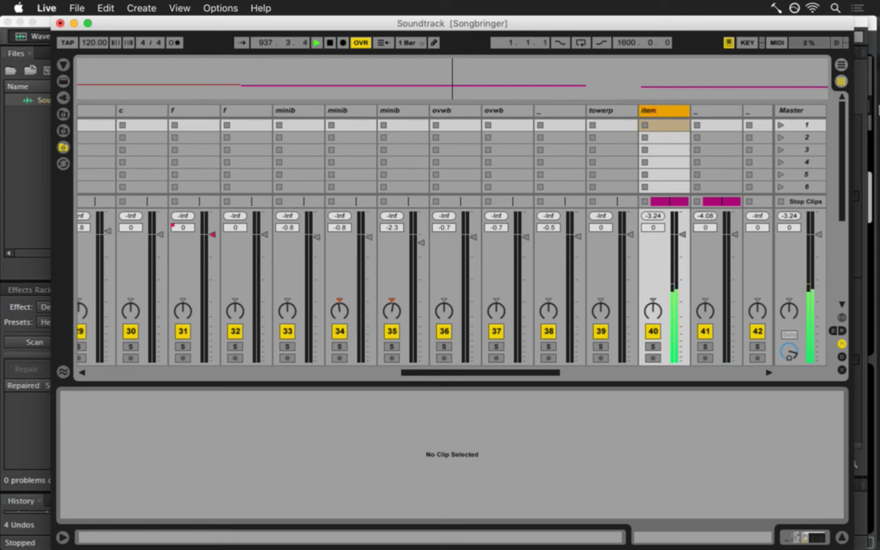
click(708, 111)
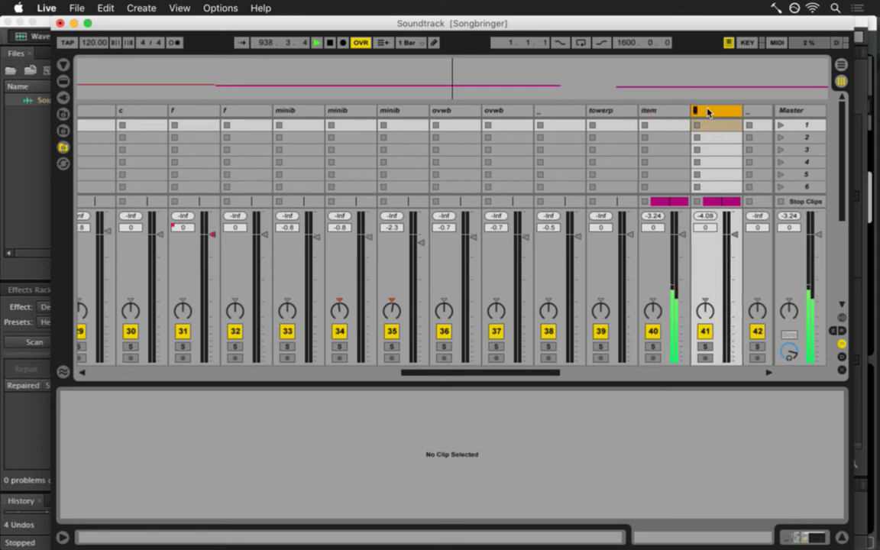
shift+click(664, 112)
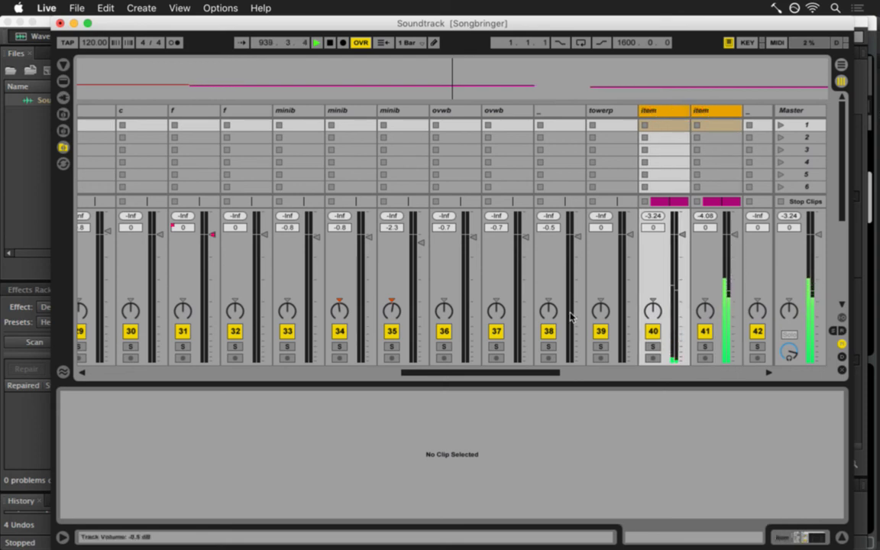
Raise the volume of both item tracks to 4.0 dB during playback and reset the master's peak reading.
click(669, 333)
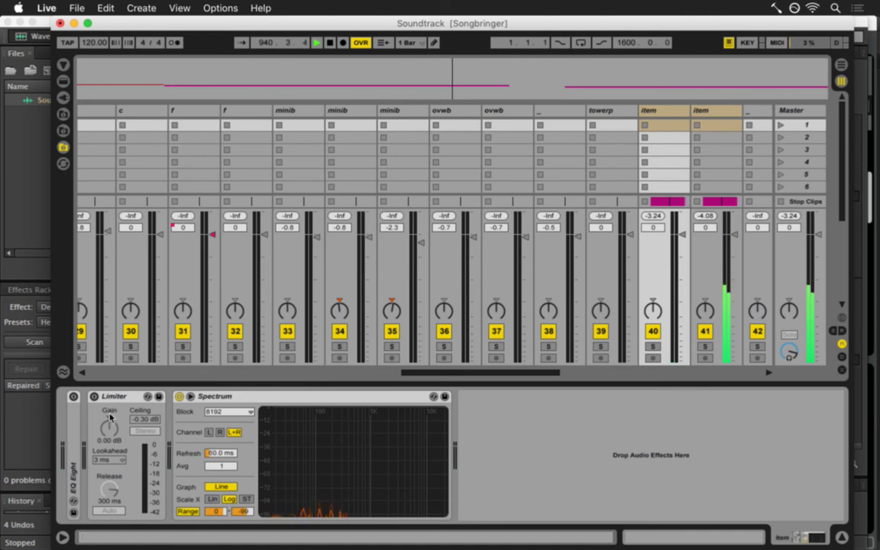
key(Tab)
key(Tab)
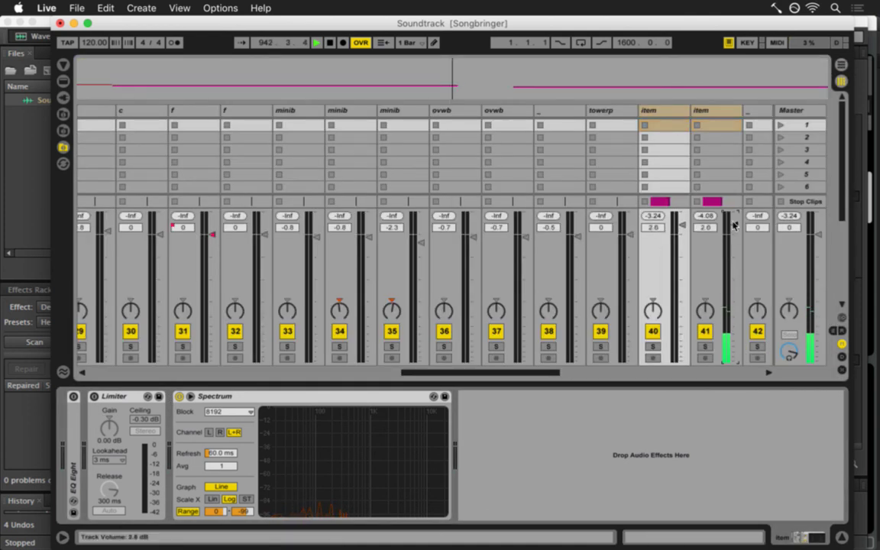
key(space)
key(space)
drag(733, 224, 731, 223)
click(792, 217)
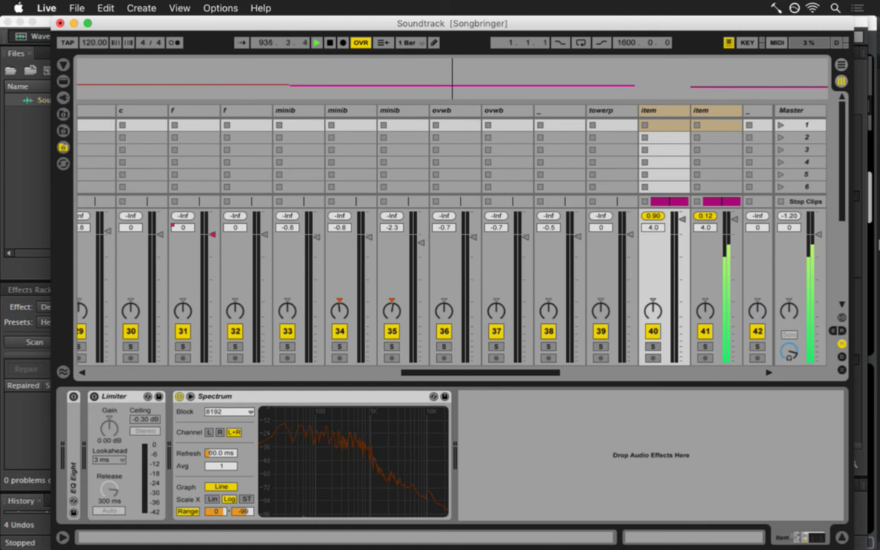
Save the Live set and bring the mixer channels following the item tracks into view.
drag(517, 374, 578, 376)
key(super+s)
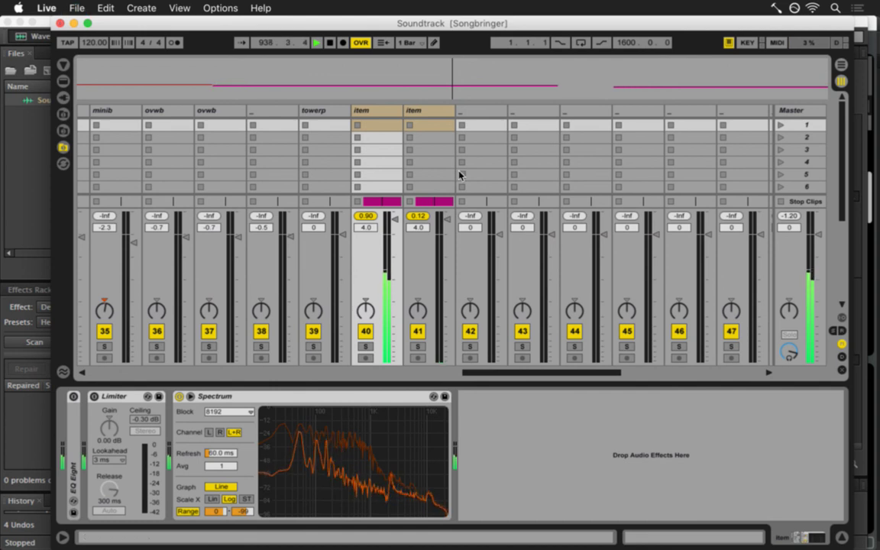
drag(505, 373, 521, 374)
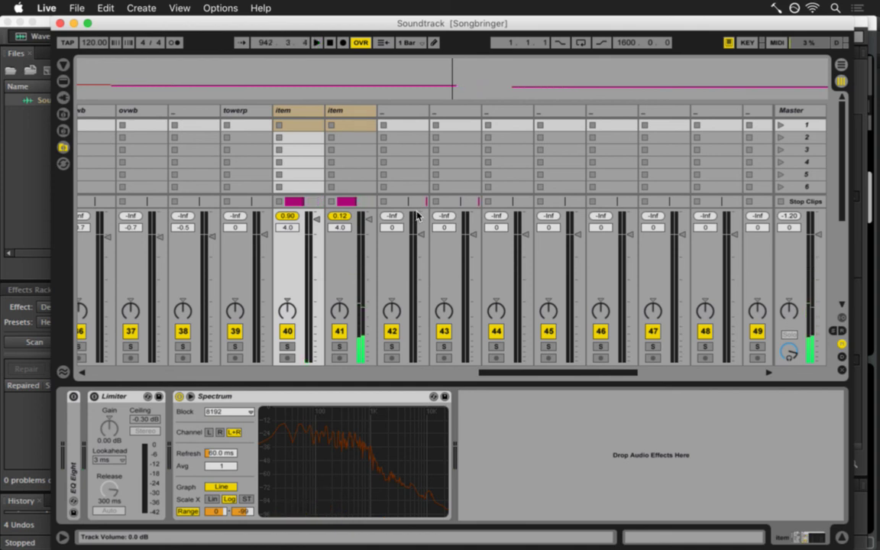
Switch to Adobe Audition and listen to Soundtrack.wav from about 32:07 and 32:45.
key(super+Tab)
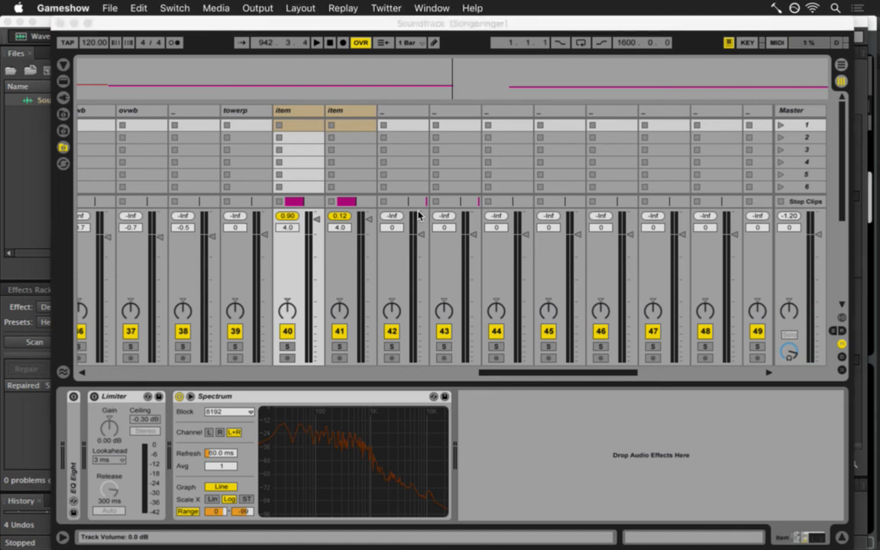
key(super+Tab)
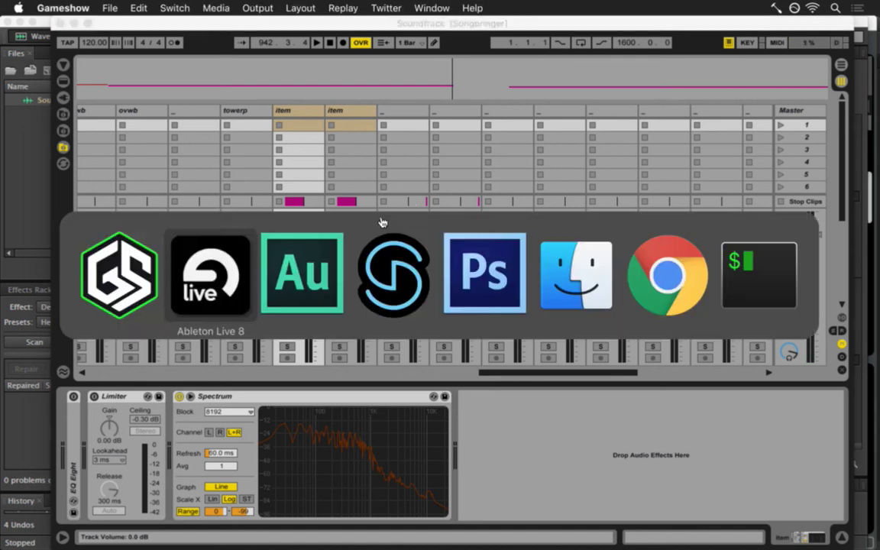
click(206, 300)
key(super+Tab)
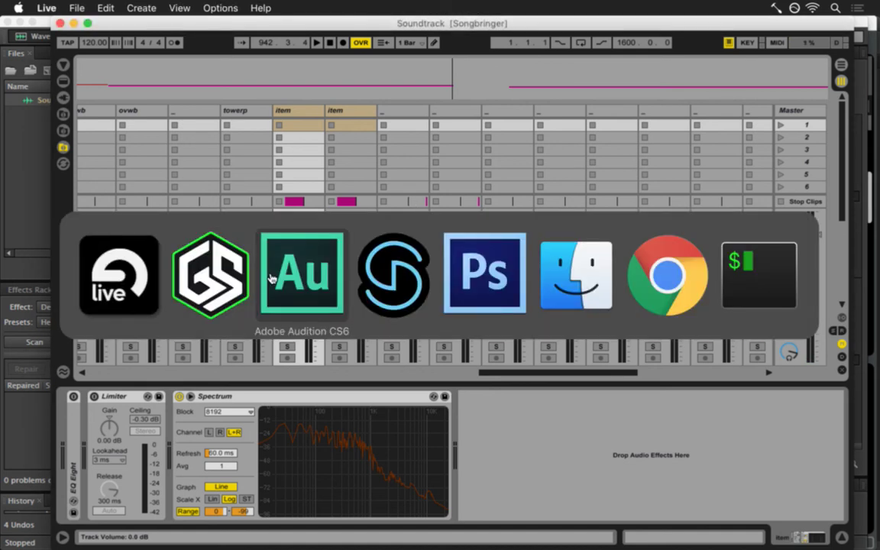
click(270, 279)
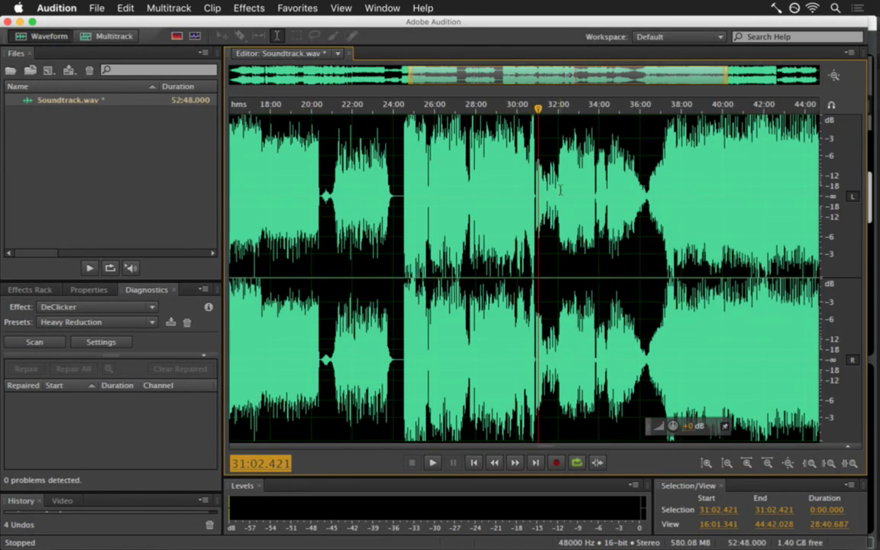
click(561, 190)
key(space)
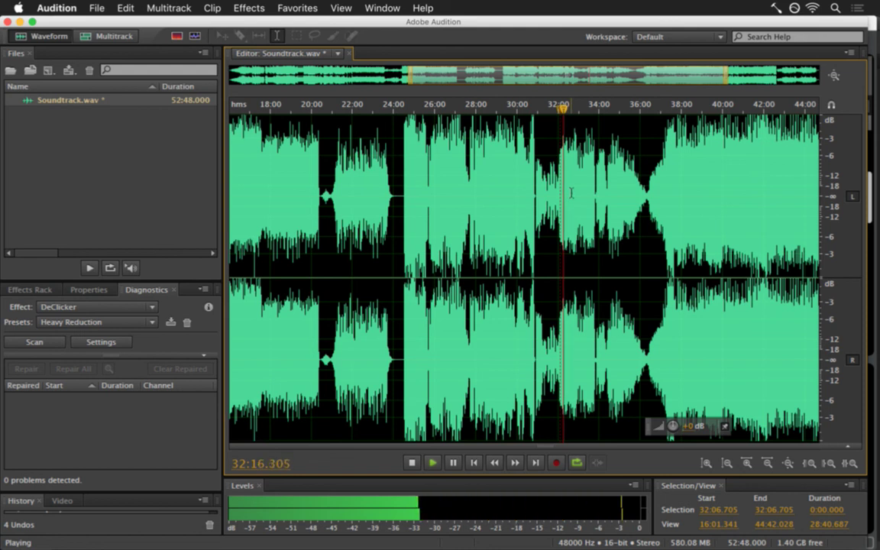
click(572, 187)
click(573, 178)
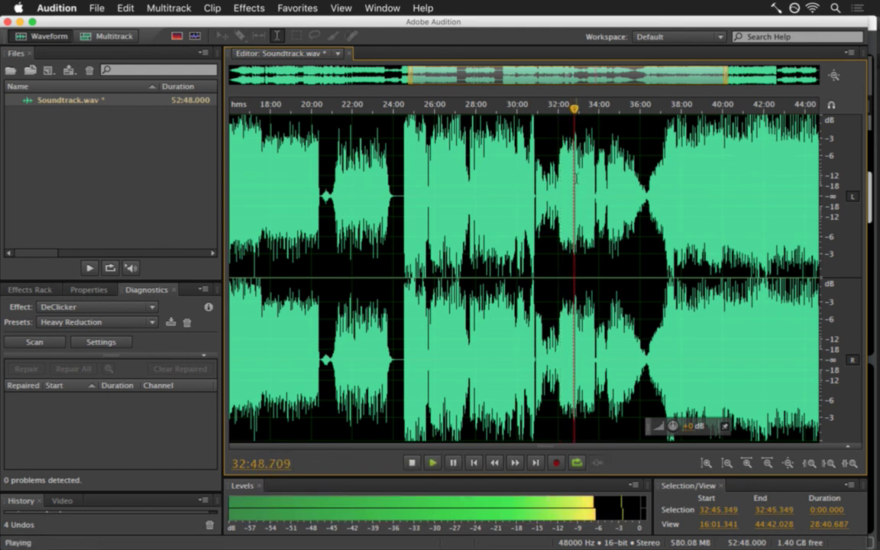
Listen to Soundtrack.wav from about 31:54 and then from about 31:50.
click(557, 187)
key(space)
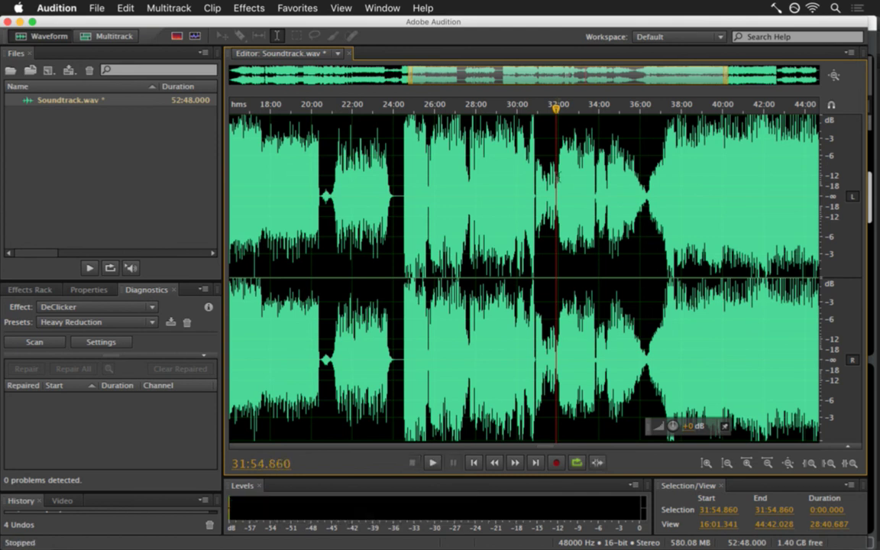
key(space)
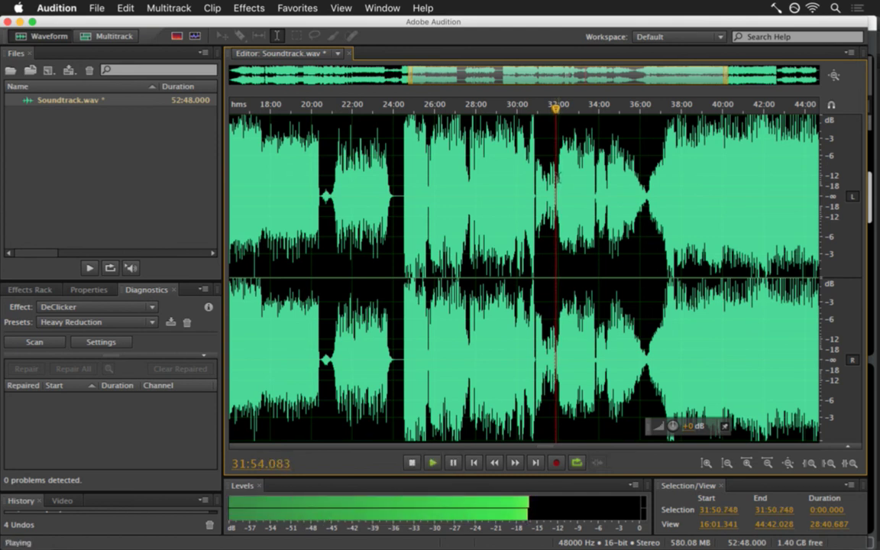
Switch to Ableton Live, recolor both ItemRoom clips on the item tracks red, and save the set.
key(super+Tab)
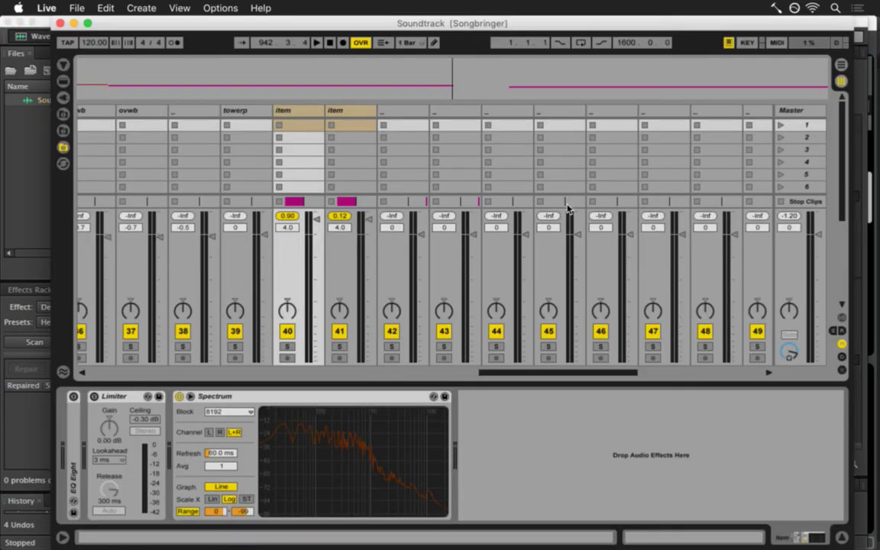
key(super+Tab)
key(super+shift+Tab)
key(Tab)
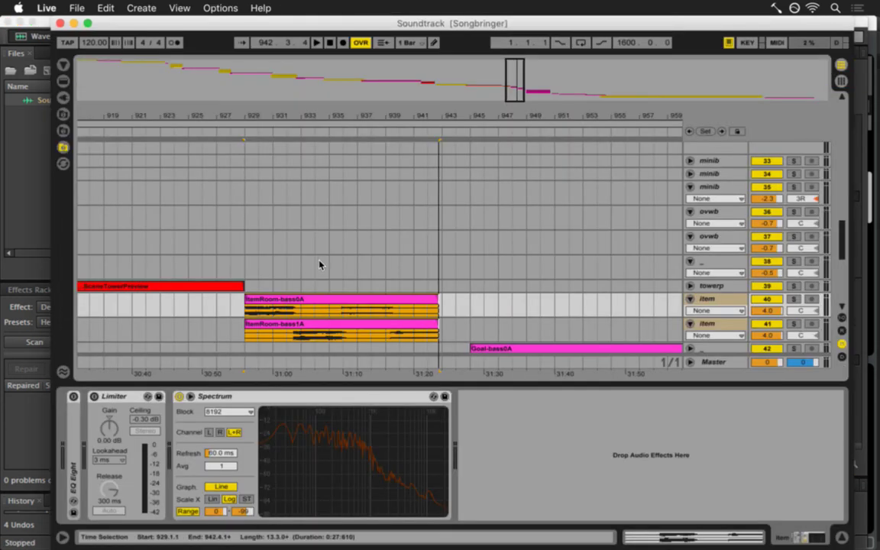
click(361, 312)
shift+click(373, 326)
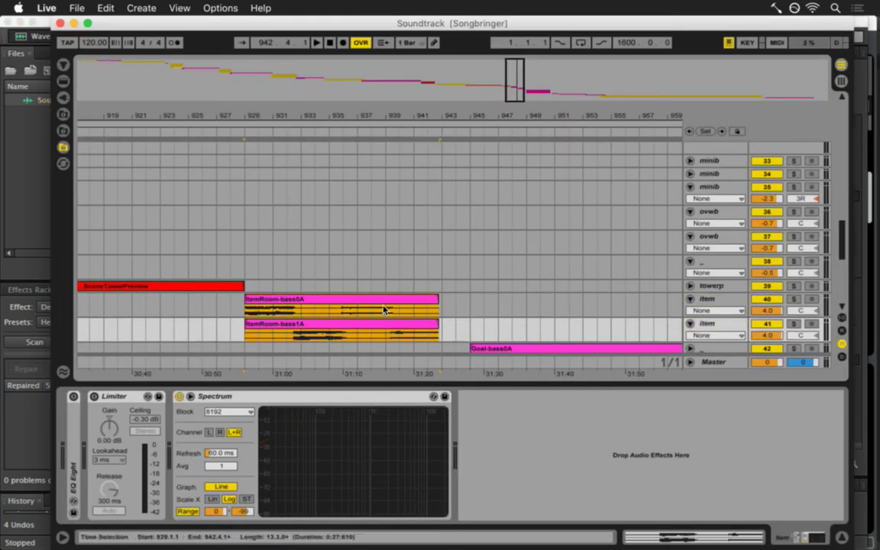
right_click(400, 299)
click(410, 455)
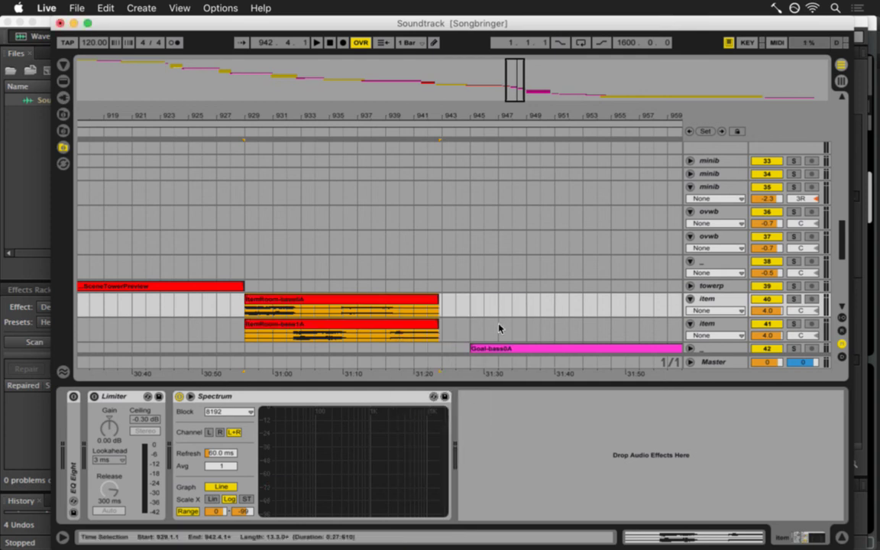
scroll(501, 330, down, 5)
key(super+s)
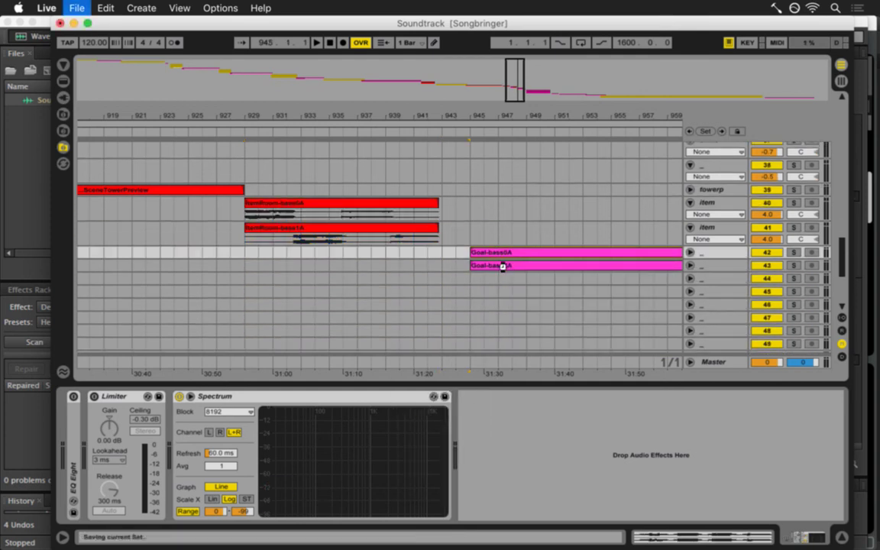
Play the Goal clips from bar 945 and check the levels of tracks 42 and 43 in the mixer.
key(space)
key(Tab)
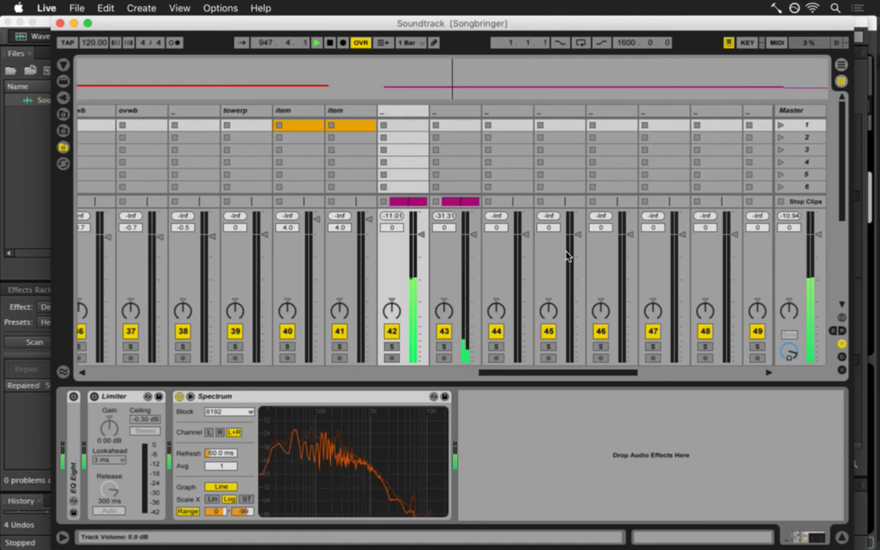
key(Tab)
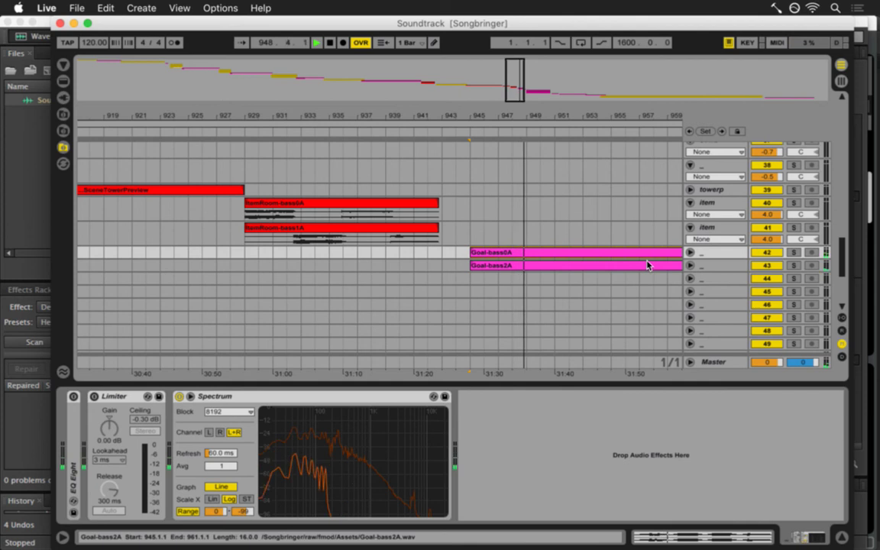
key(space)
key(super+Tab)
key(super+shift+Tab)
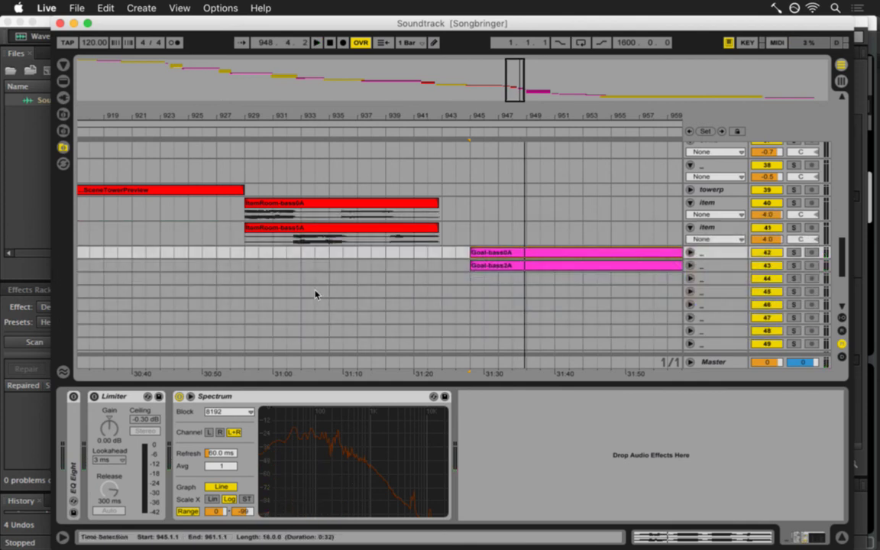
Unfold the two Goal tracks, 42 and 43, and move them directly below the Boss1-drumsB track.
click(689, 252)
click(691, 277)
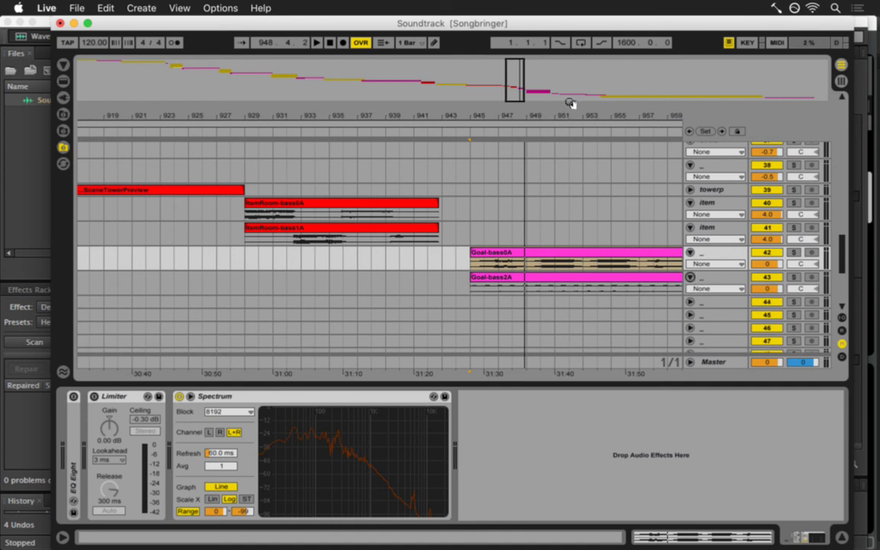
scroll(568, 112, right, 5)
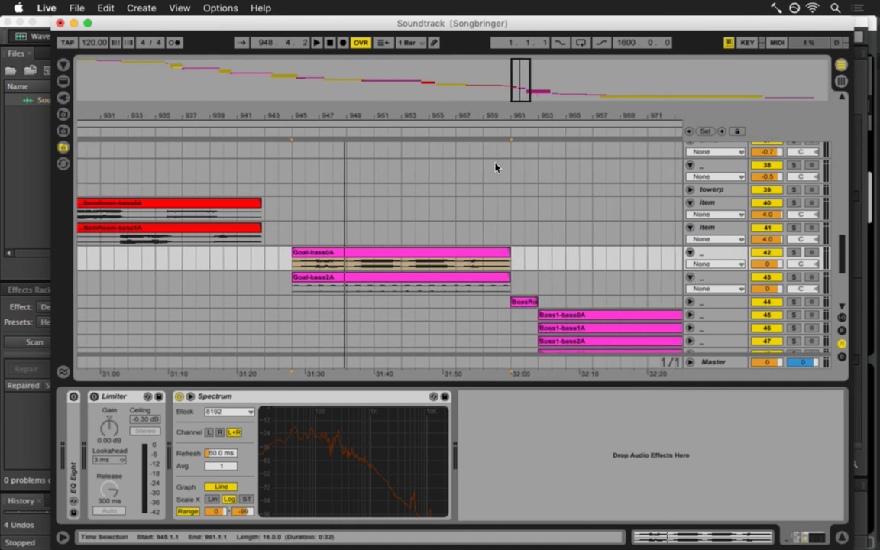
scroll(489, 165, down, 2)
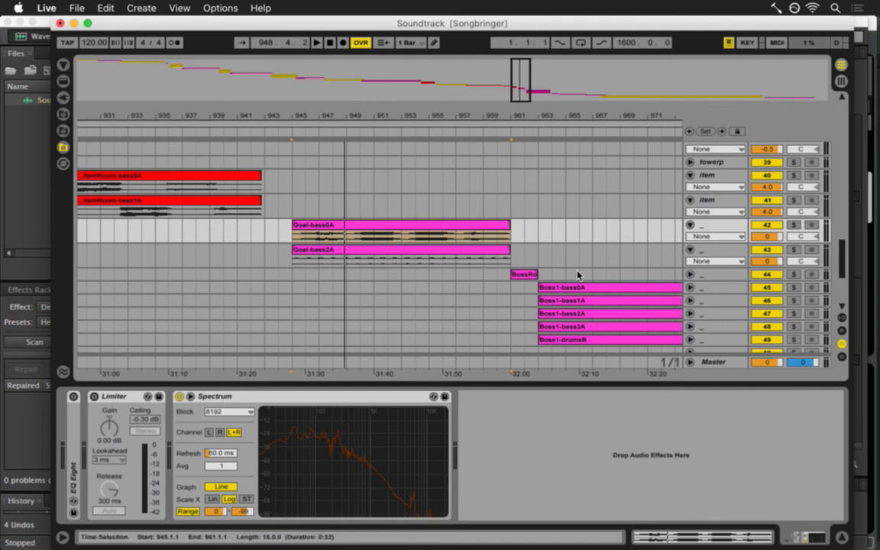
shift+click(710, 246)
drag(710, 246, 700, 351)
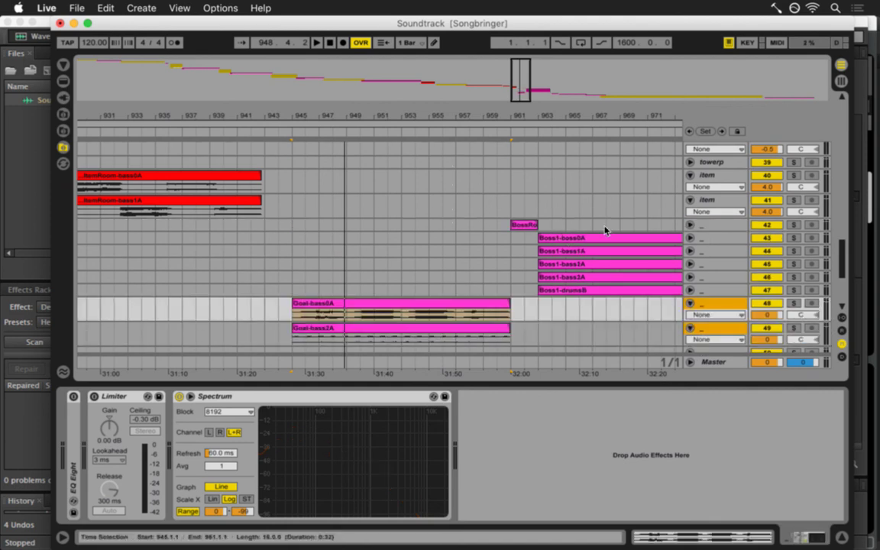
Play the moved Goal clips from bar 945 and check the levels of tracks 48 and 49 in the mixer.
drag(506, 225, 578, 290)
scroll(377, 212, down, 2)
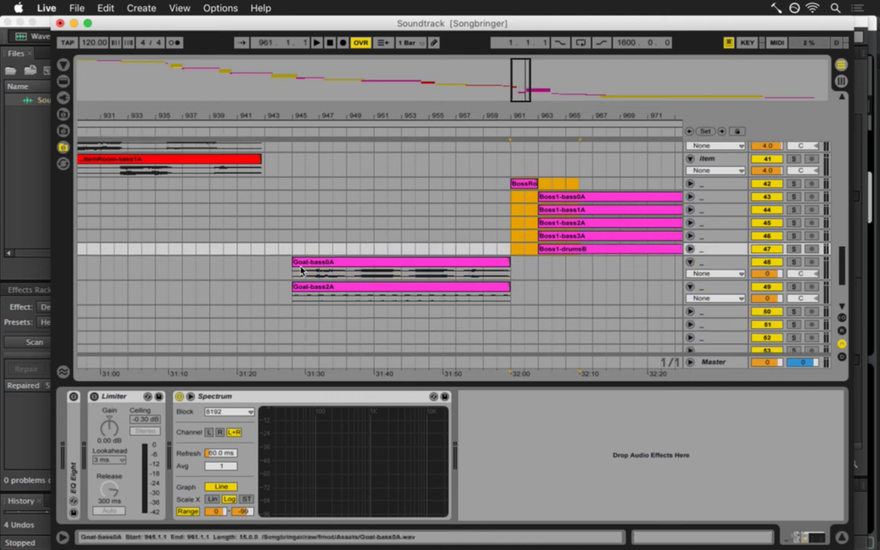
click(296, 277)
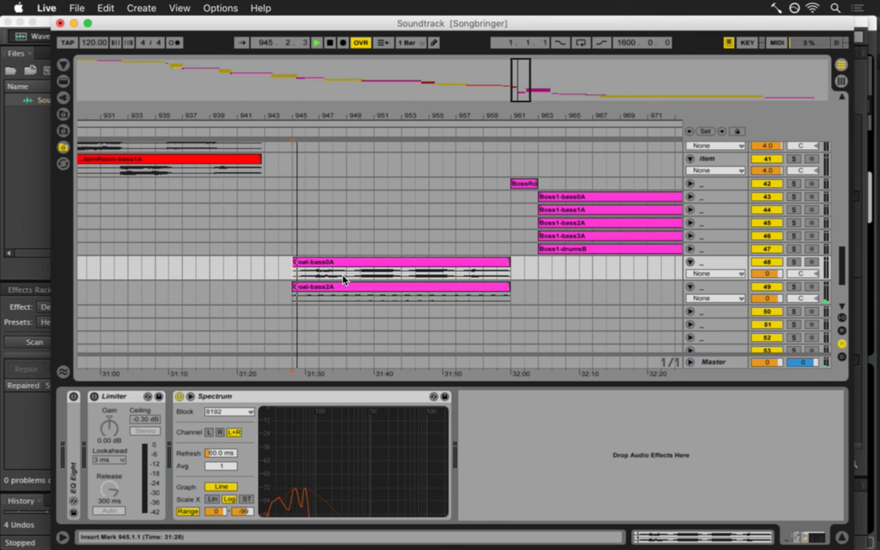
double_click(457, 288)
key(Tab)
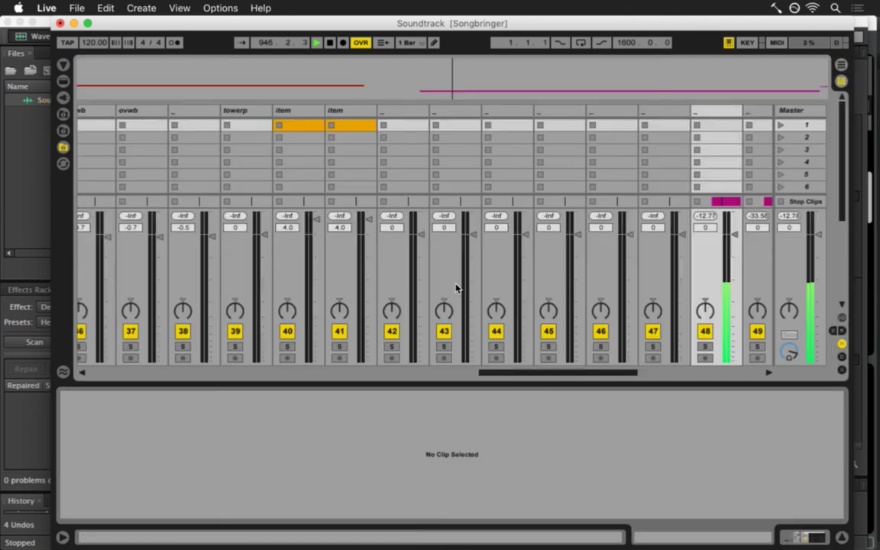
Name tracks 48 and 49 "goal" and raise both track volumes to 6.0 dB during playback.
key(Tab)
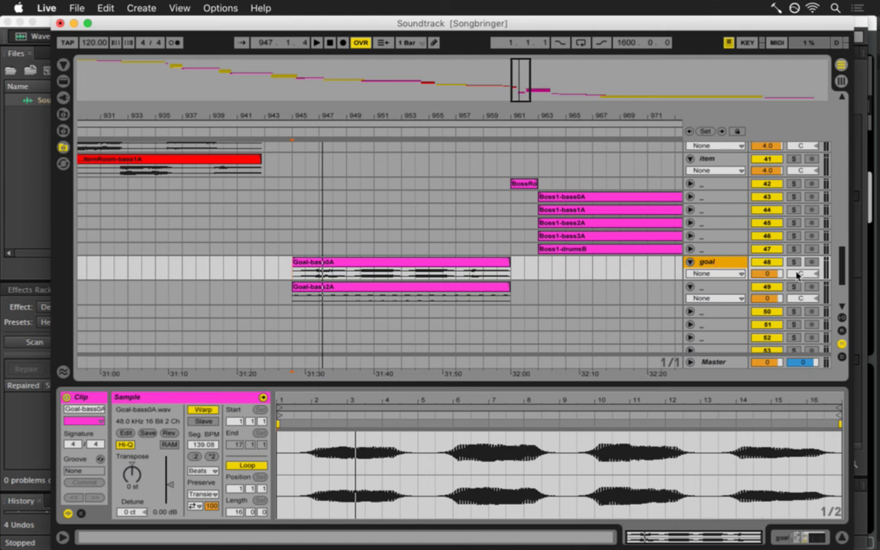
click(704, 288)
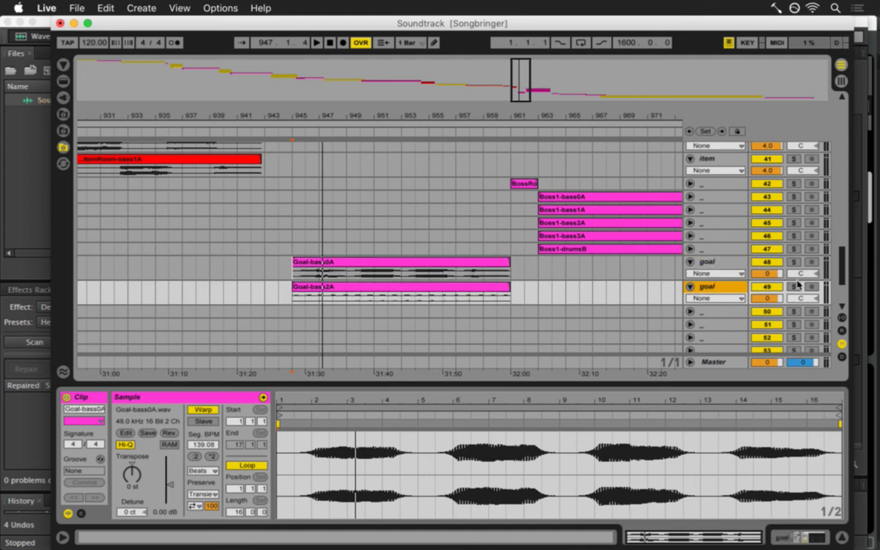
key(Tab)
scroll(459, 229, right, 5)
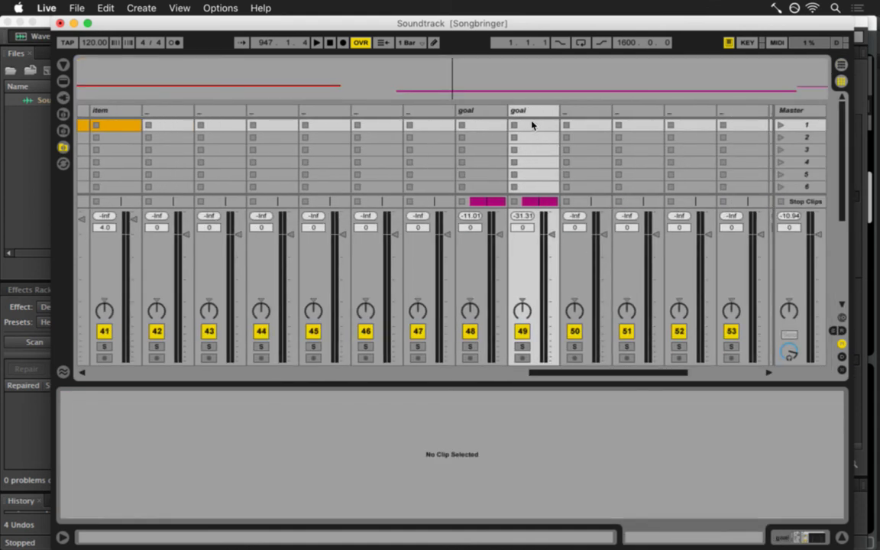
shift+click(493, 112)
key(space)
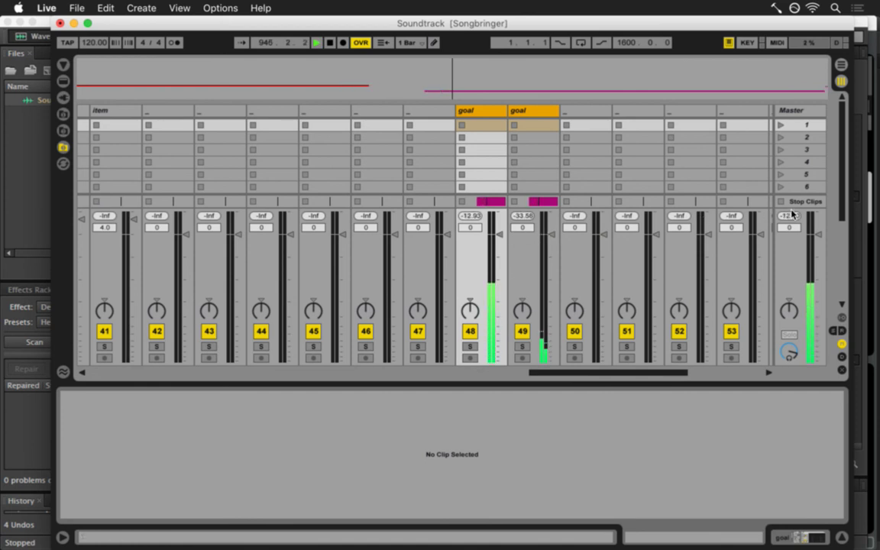
drag(549, 235, 543, 235)
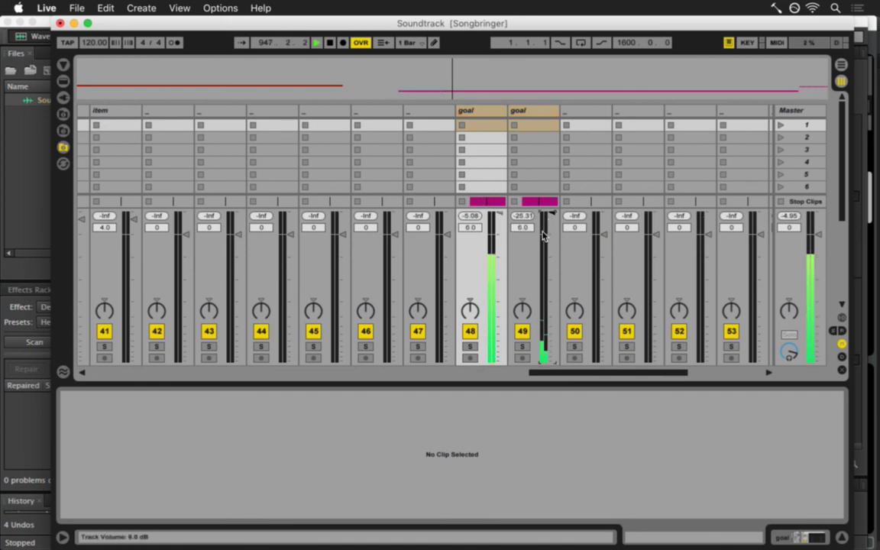
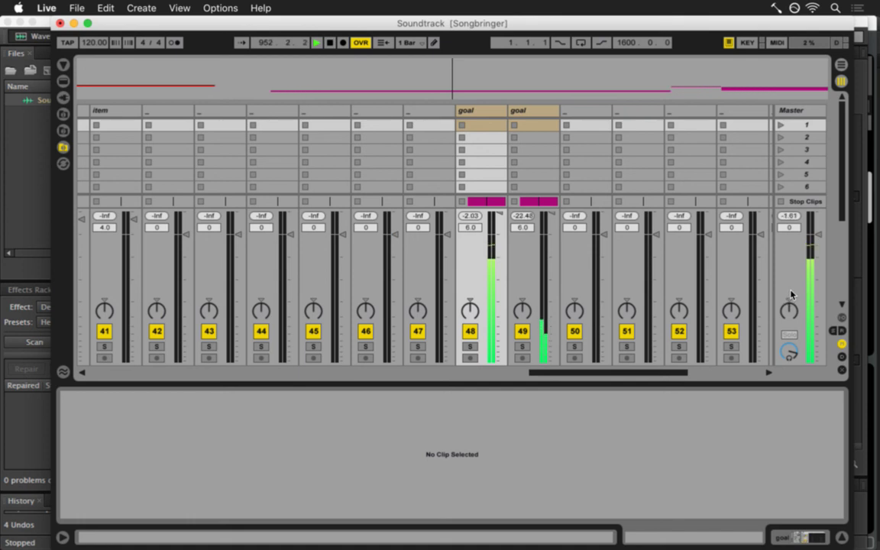
Set both Goal clips to a segment tempo of 120.00 BPM with looping off, and play them from bar 945.
key(Tab)
key(space)
click(463, 288)
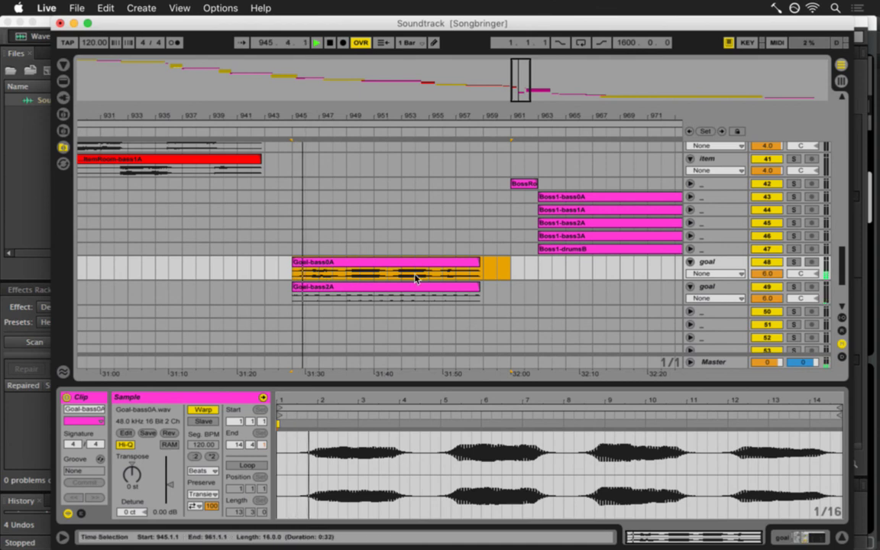
key(Tab)
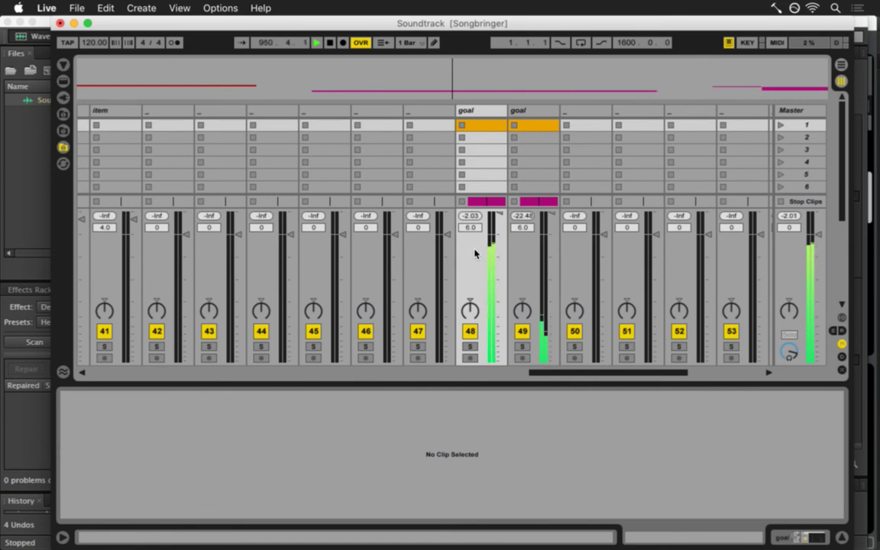
key(Tab)
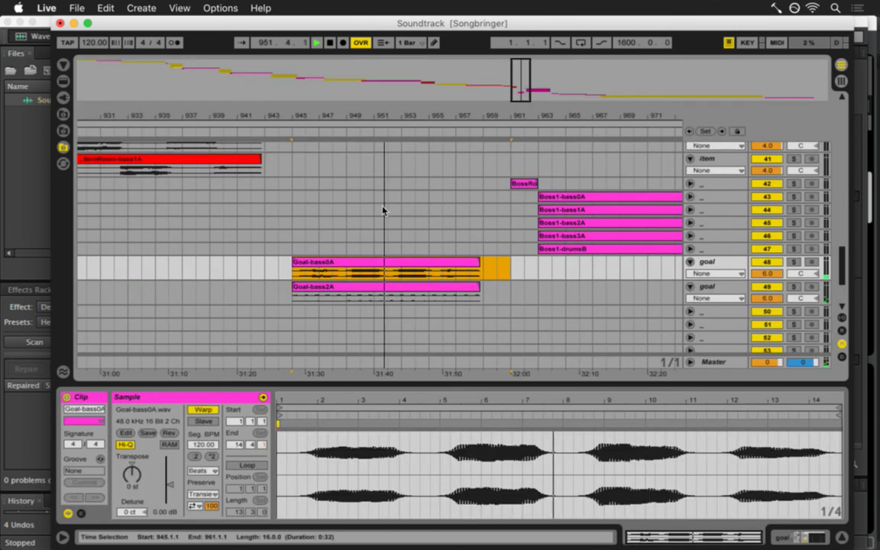
Colour the Goal-bass0A and Goal-bass2A clips red, save the set and stop playback.
drag(345, 119, 345, 119)
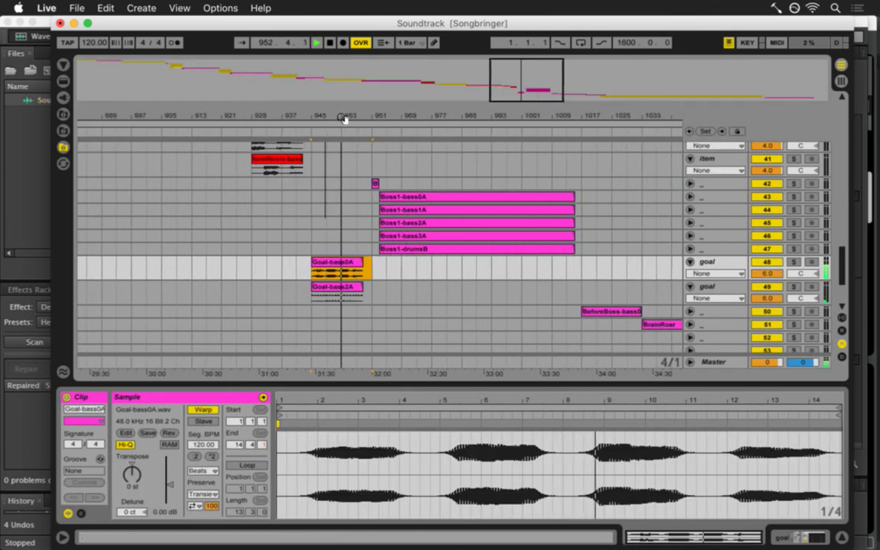
shift+click(339, 288)
right_click(337, 288)
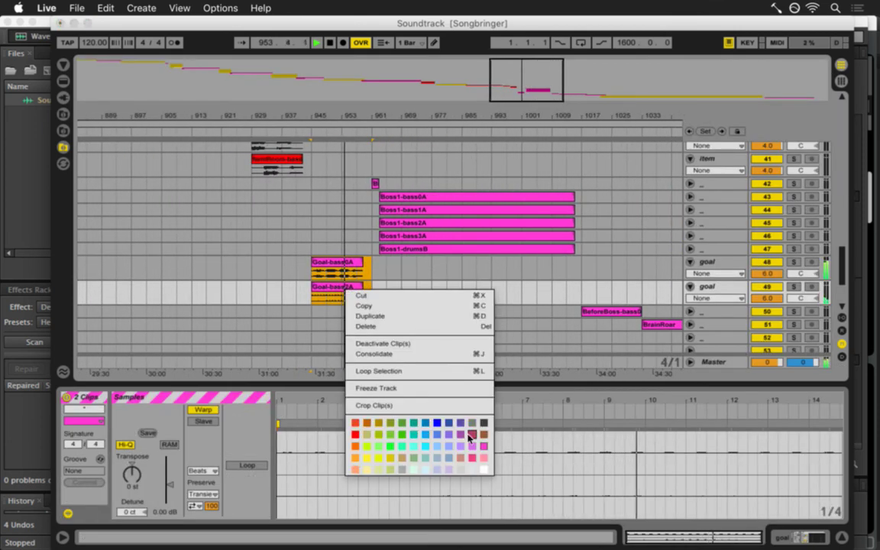
click(362, 425)
key(super+s)
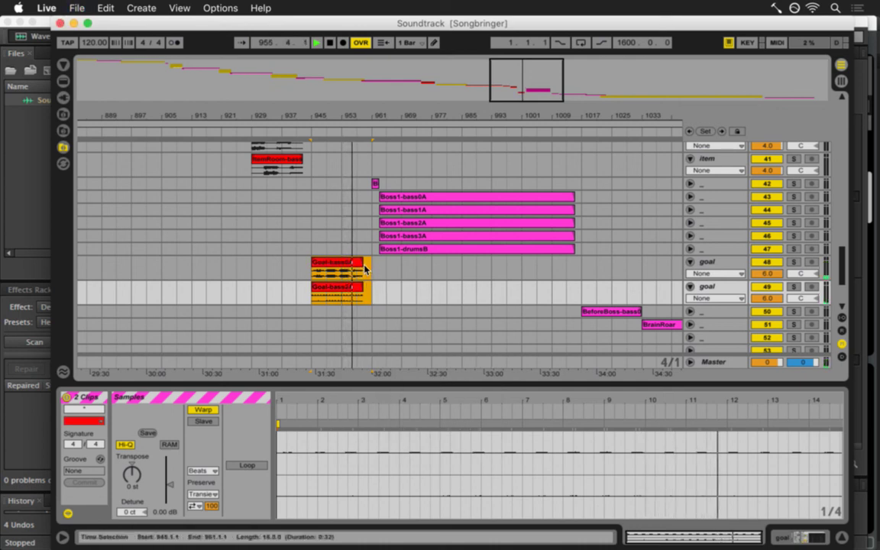
key(space)
Play the arrangement from bar 961, where the boss clips start.
click(372, 269)
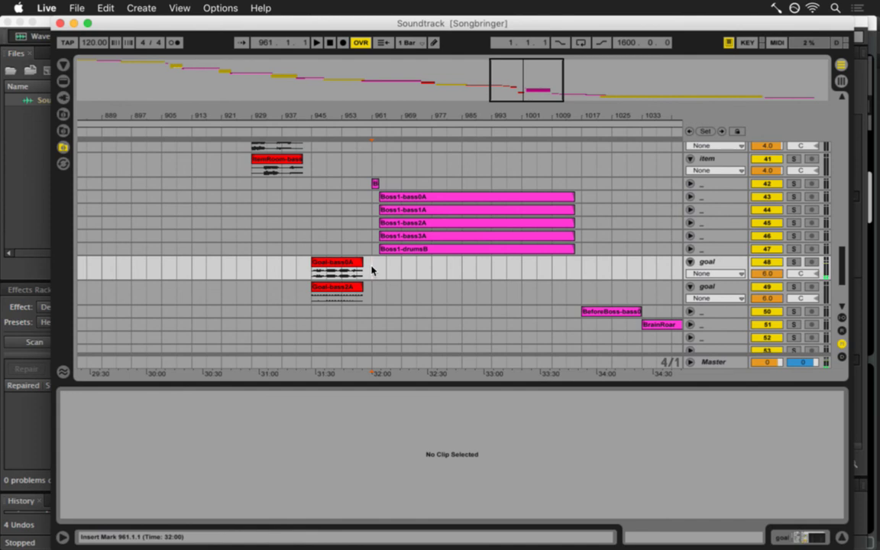
drag(393, 114, 393, 113)
scroll(393, 114, right, 3)
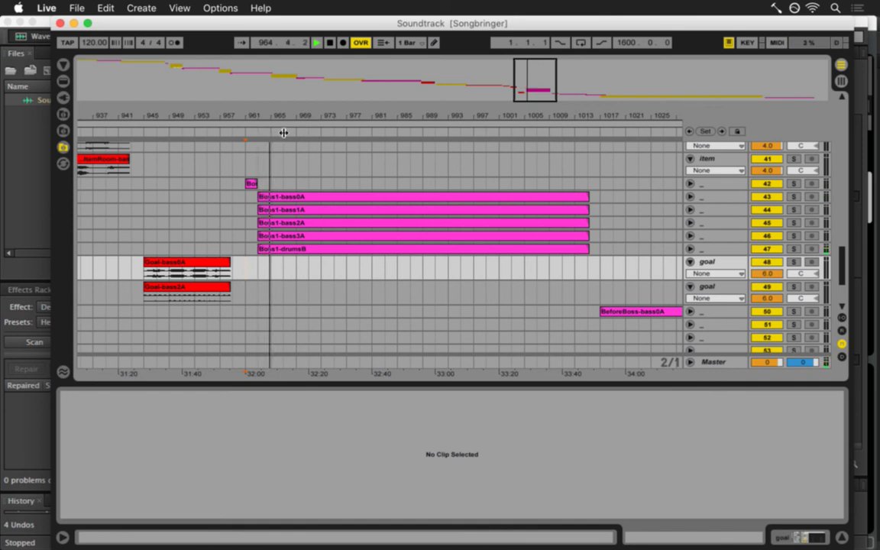
Fold the two goal tracks and unfold tracks 45 to 47 to show the boss clips' waveforms.
click(689, 261)
click(690, 249)
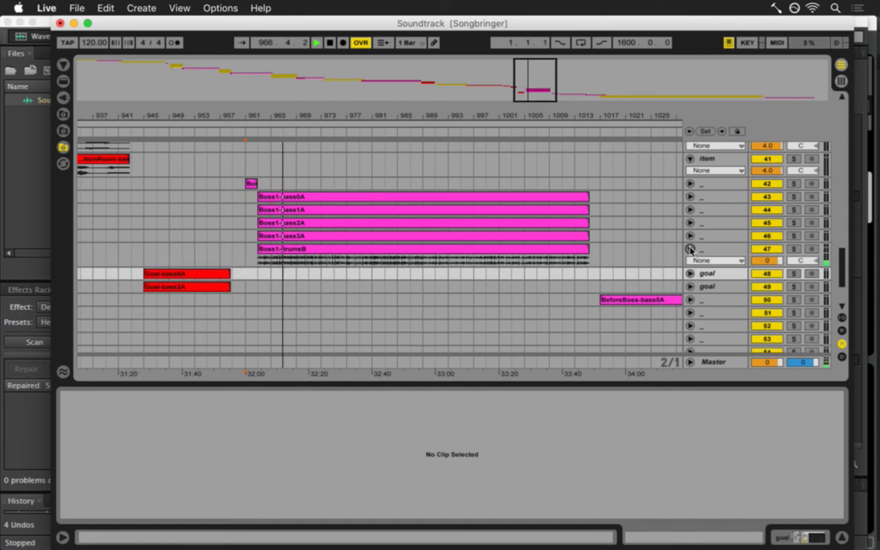
click(690, 236)
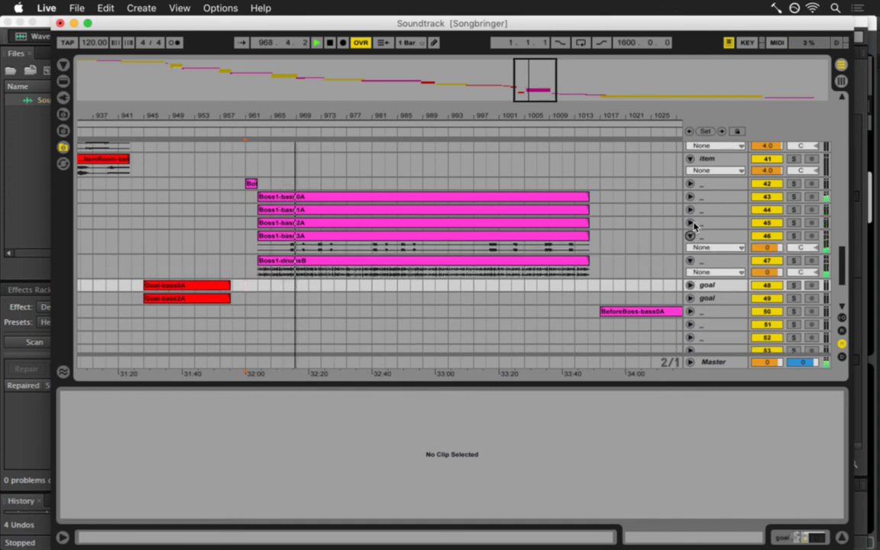
click(691, 222)
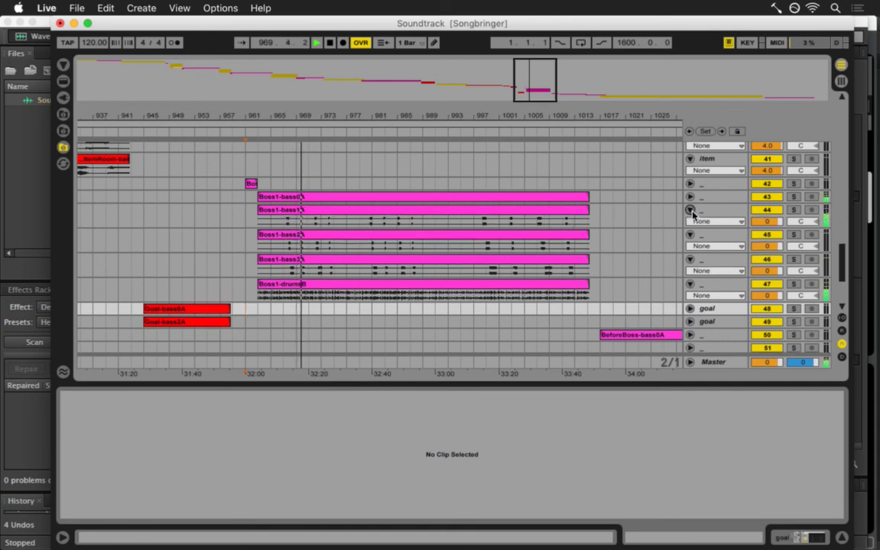
click(691, 210)
click(691, 210)
click(691, 197)
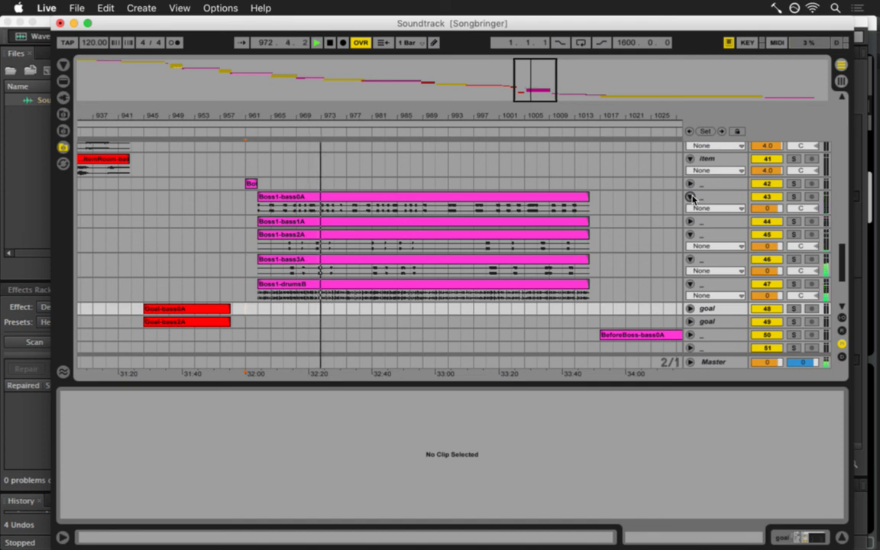
click(690, 197)
Switch to Adobe Audition and play Soundtrack.wav from about 33:09 and about 32:27.
key(super+Tab)
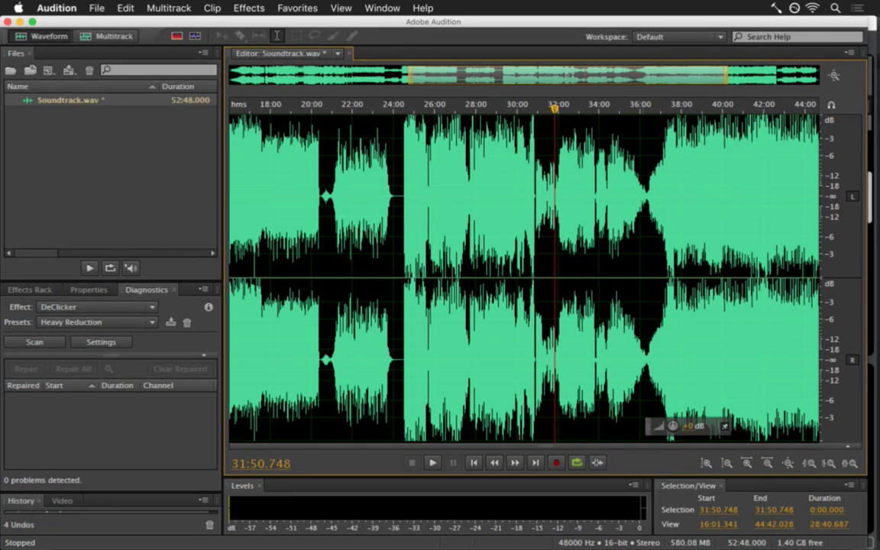
click(582, 190)
key(space)
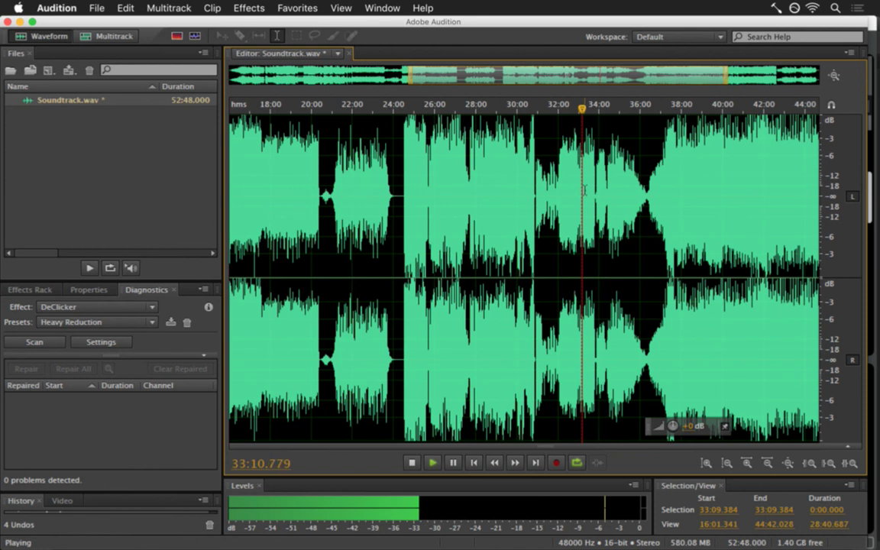
click(568, 179)
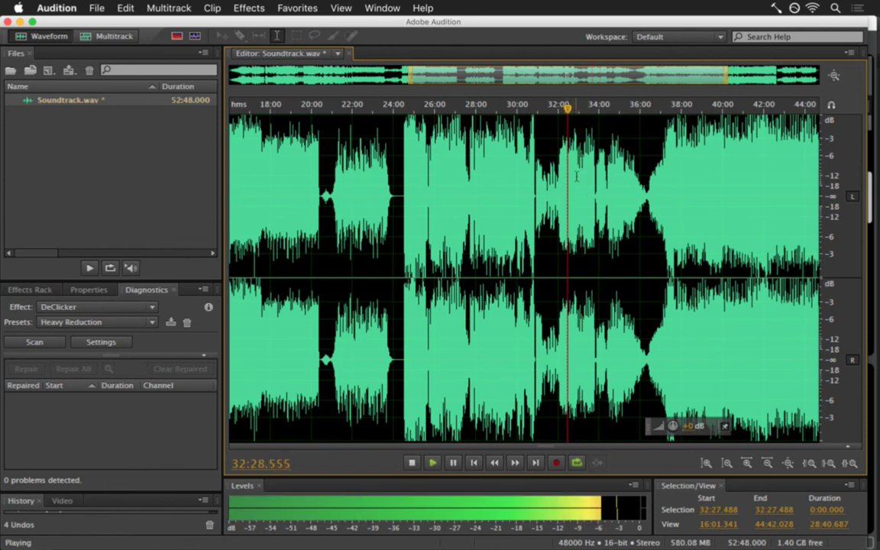
key(space)
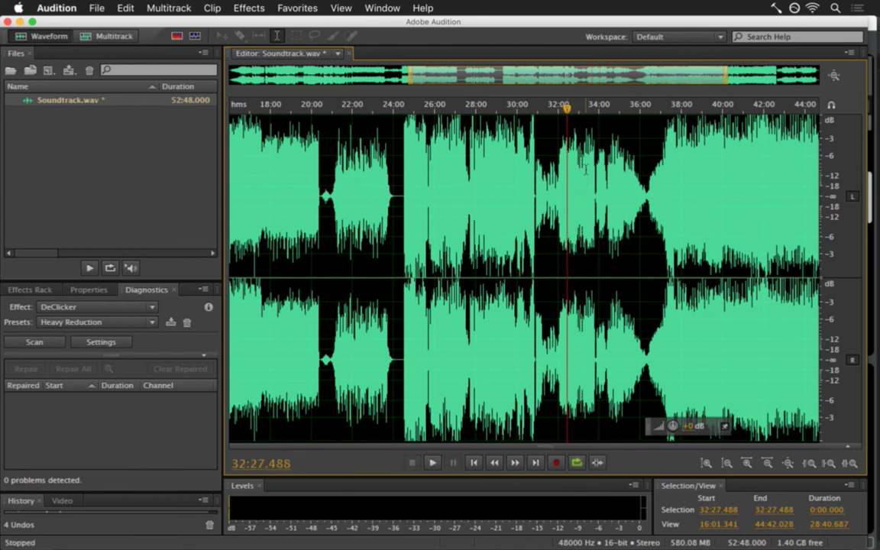
Return to Ableton Live and examine the waveforms of the Boss1 bass and drum clips one by one.
key(super+Tab)
click(454, 199)
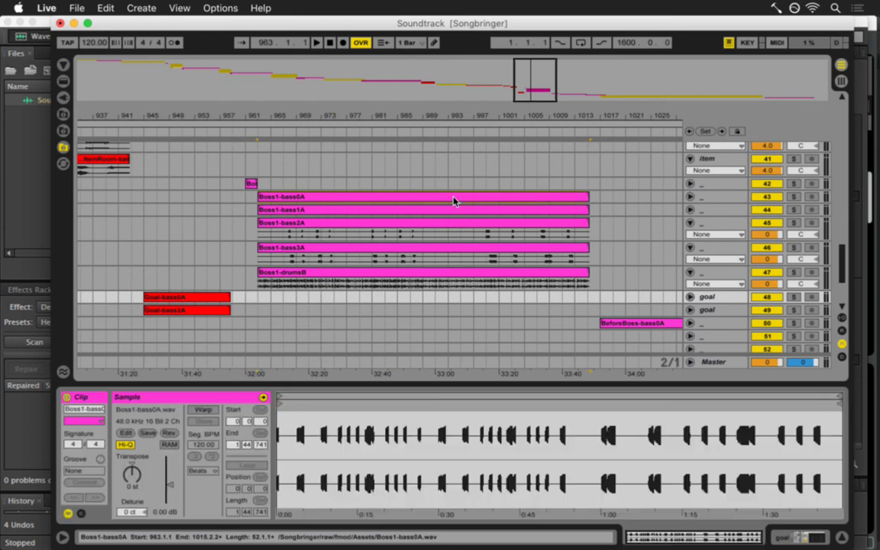
click(440, 210)
click(442, 230)
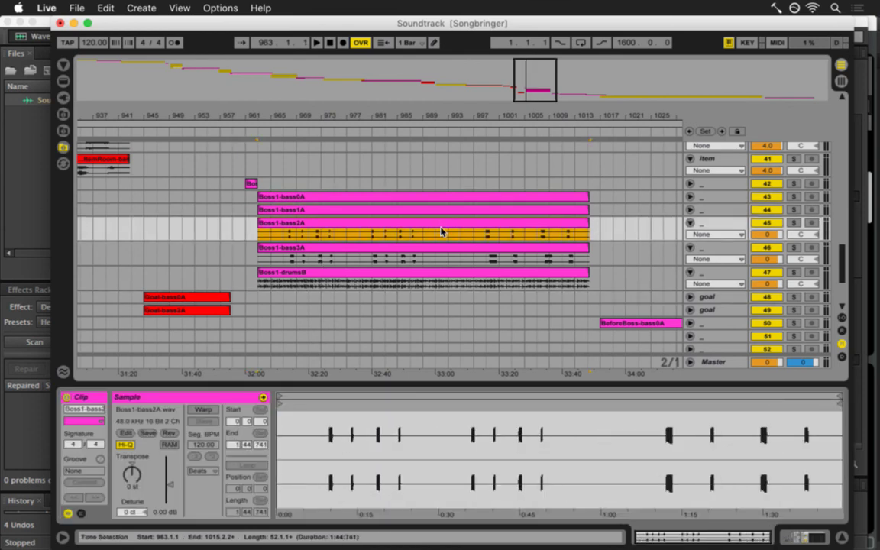
click(432, 258)
click(427, 280)
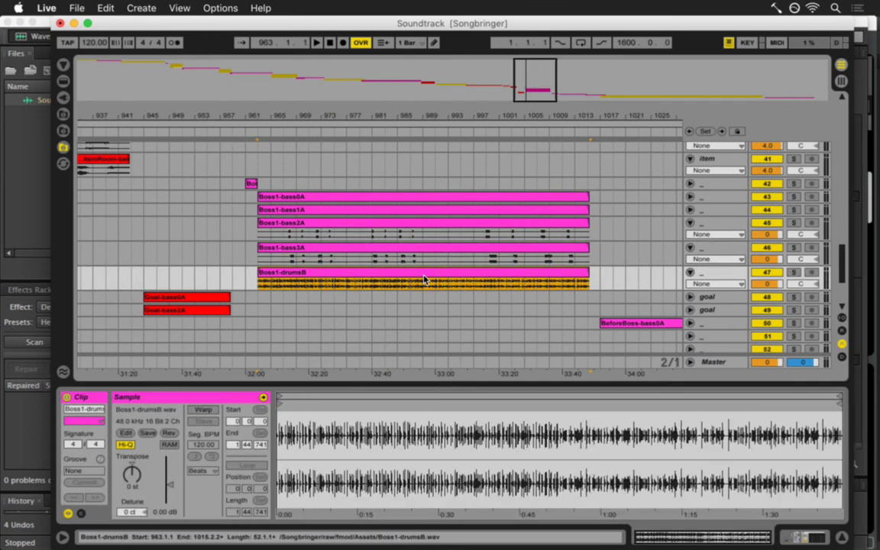
click(357, 246)
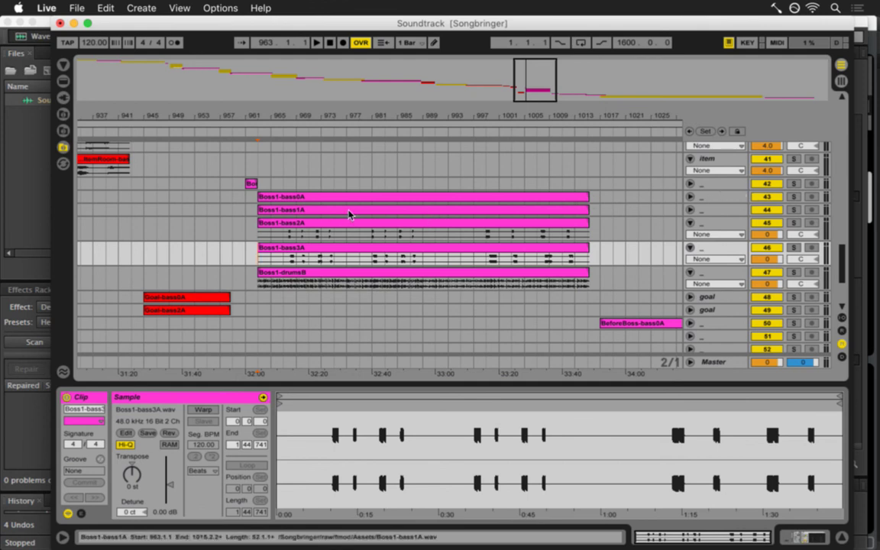
Switch to Adobe Audition, narrow the waveform view to start at about 24:31, and play the boss section from about 32:02.
key(Tab)
key(super+Tab)
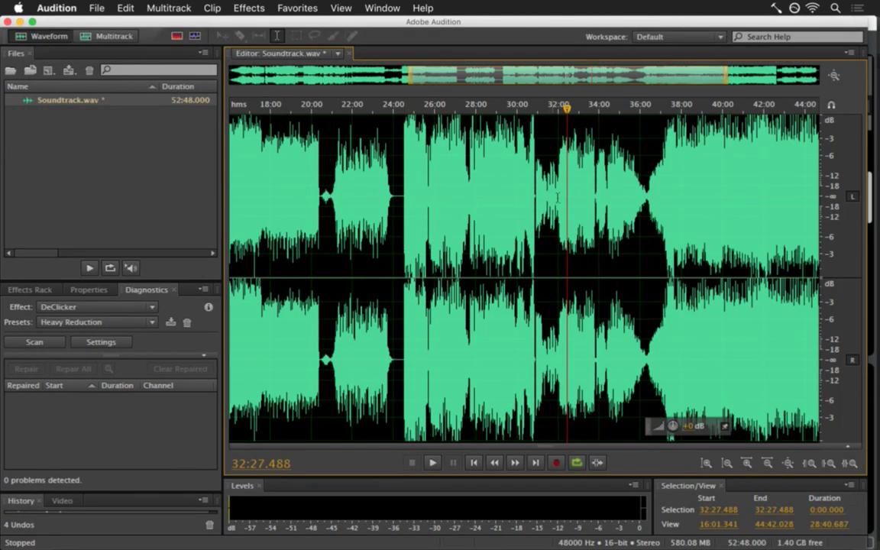
drag(411, 82, 504, 76)
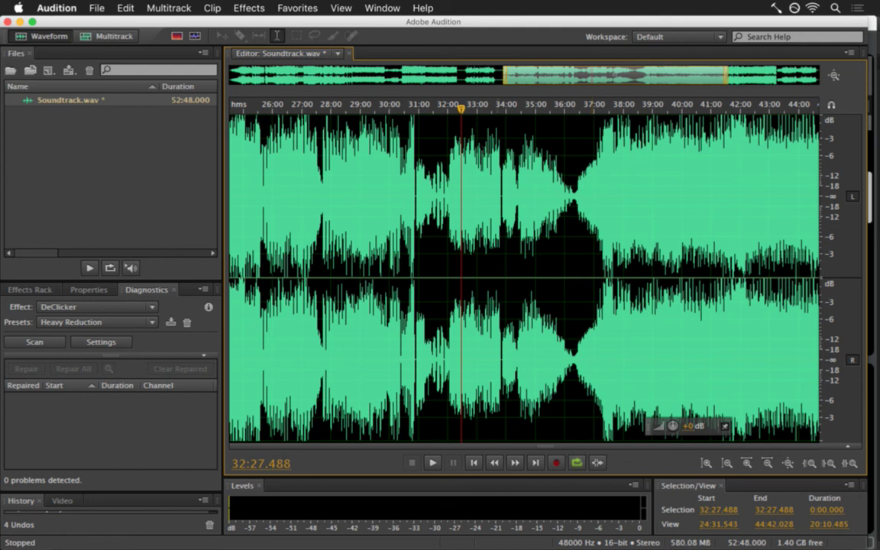
click(449, 183)
key(space)
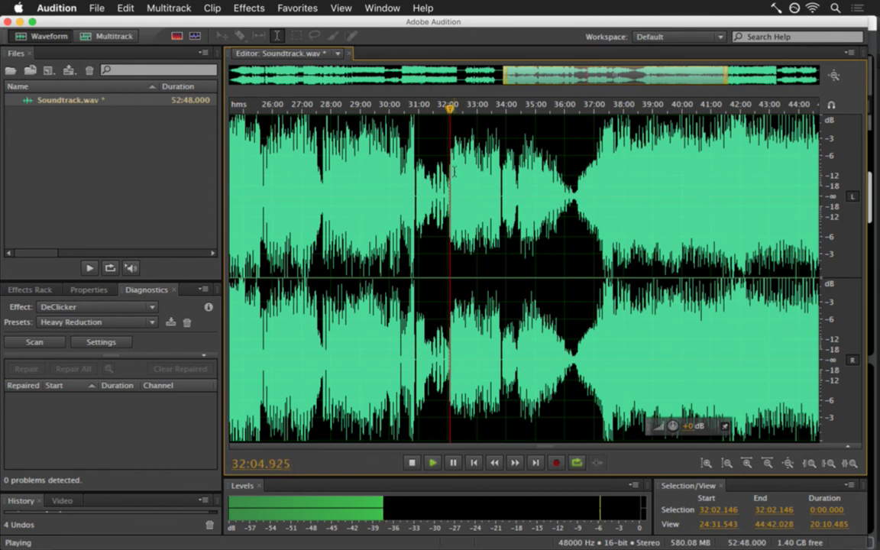
key(space)
Return to Ableton Live and play the boss section of the arrangement from bar 1001.
key(super+Tab)
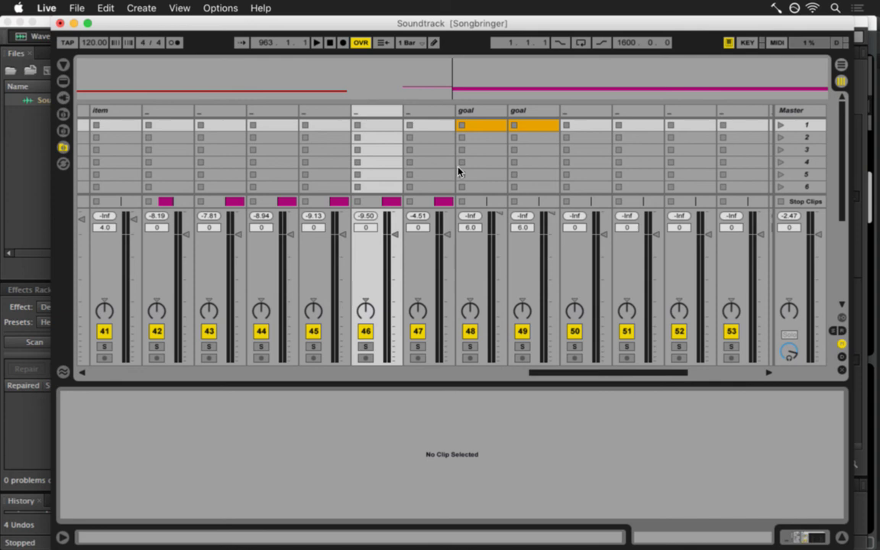
key(Tab)
click(497, 257)
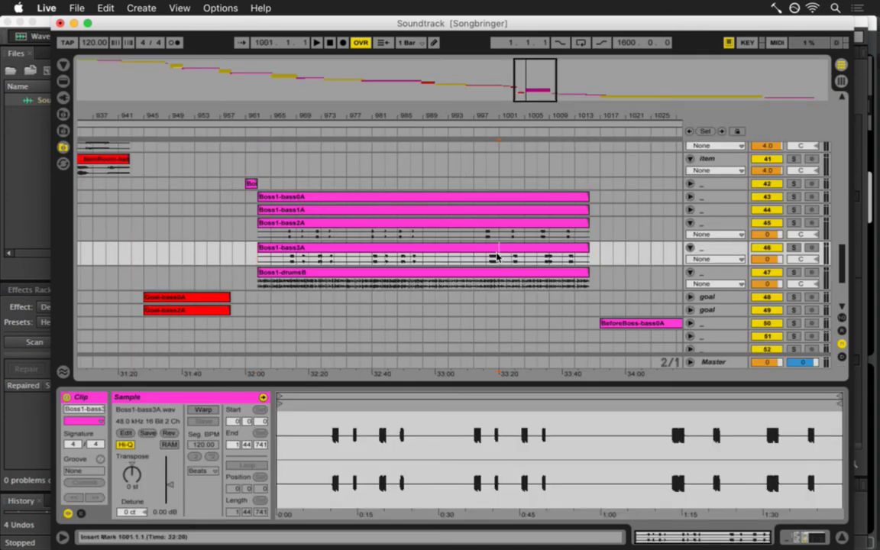
key(space)
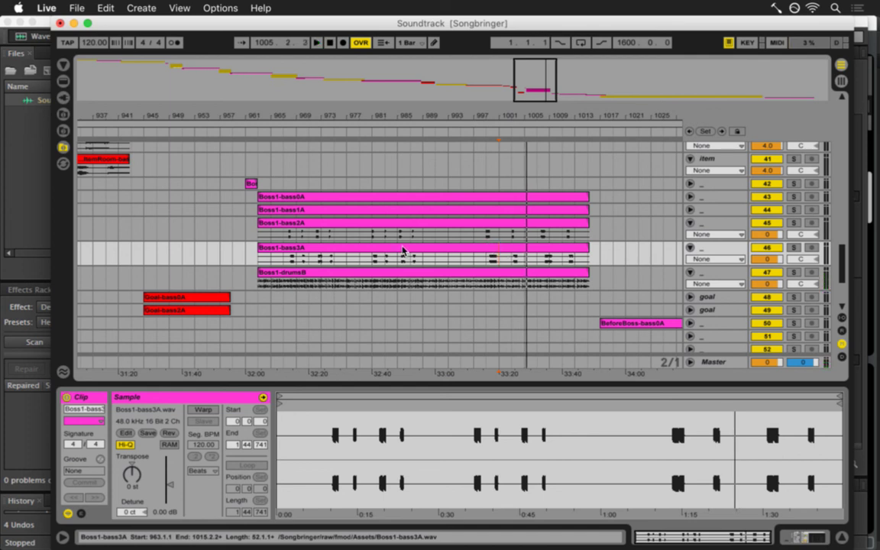
Unfold tracks 42 to 44 and place the insert mark at bar 961 on the boss roar track.
click(690, 209)
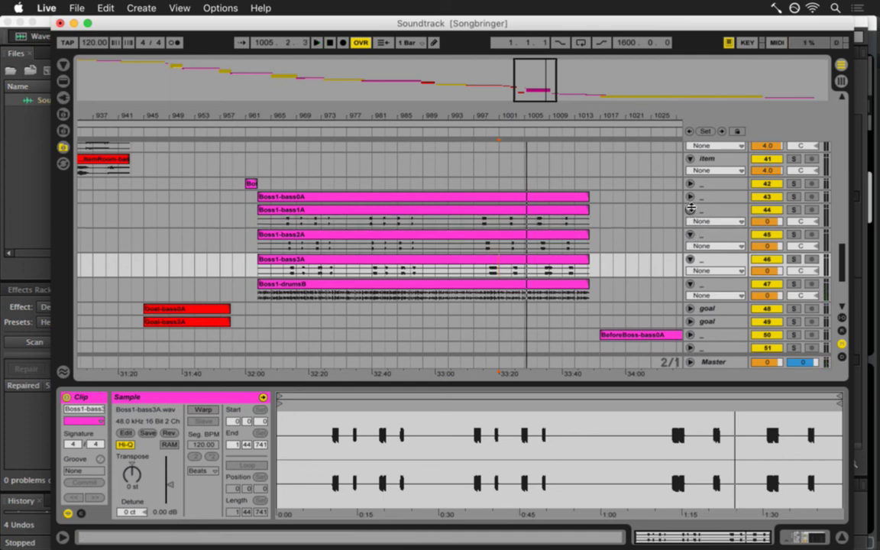
click(690, 196)
click(690, 184)
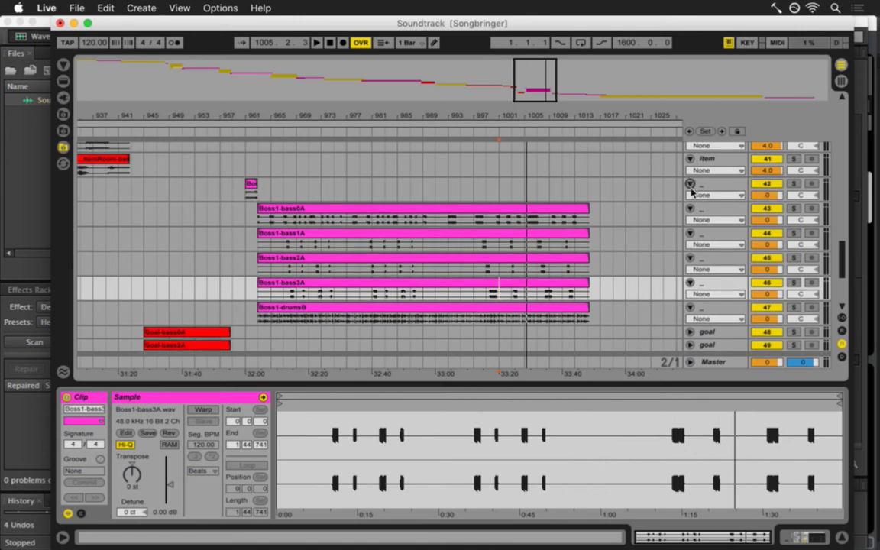
click(716, 183)
click(246, 196)
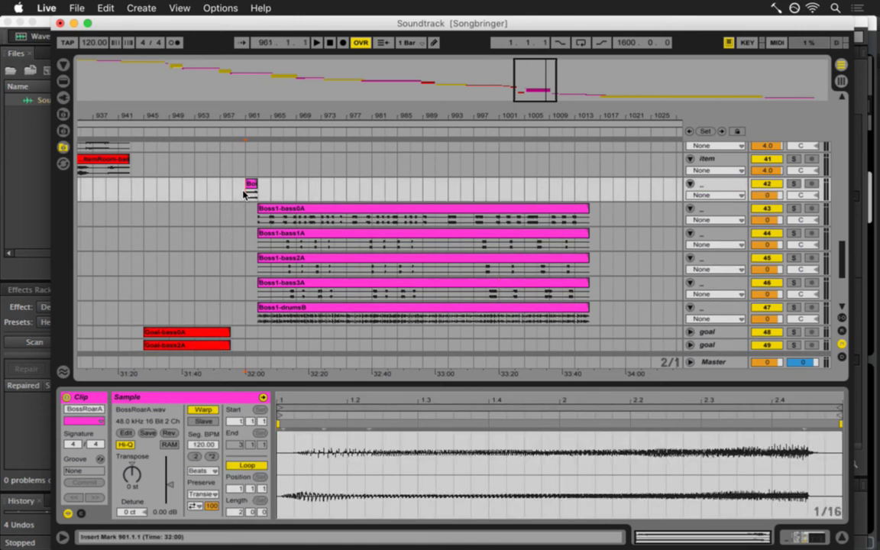
Play the opening of the boss section from bar 963 with the Boss1-bass0A track selected.
click(262, 220)
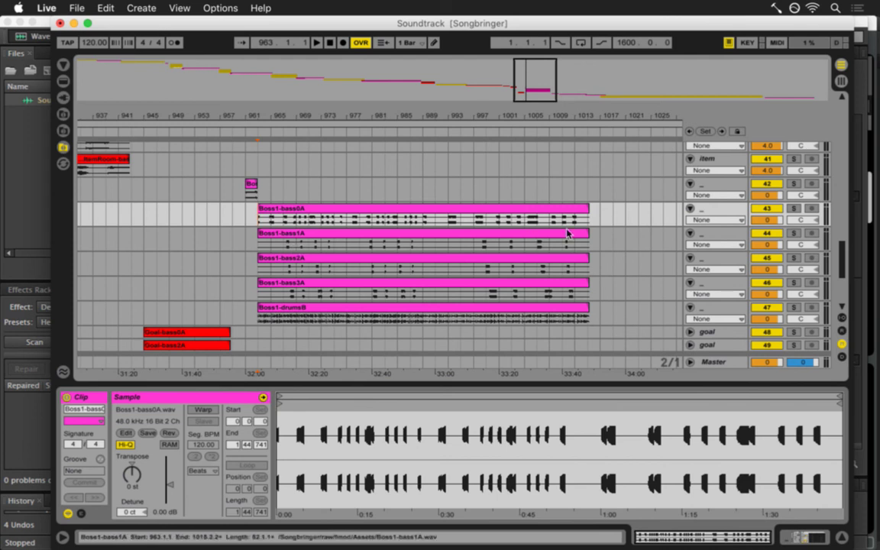
key(space)
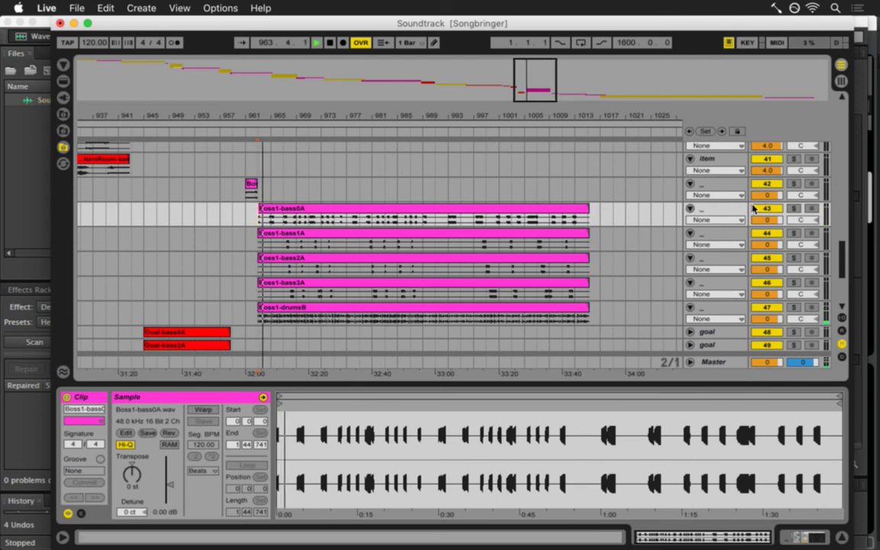
key(space)
Switch to FMOD Studio, restart the Boss event and check the volume levels of its bass, melody, drums and double tracks.
key(super+Tab)
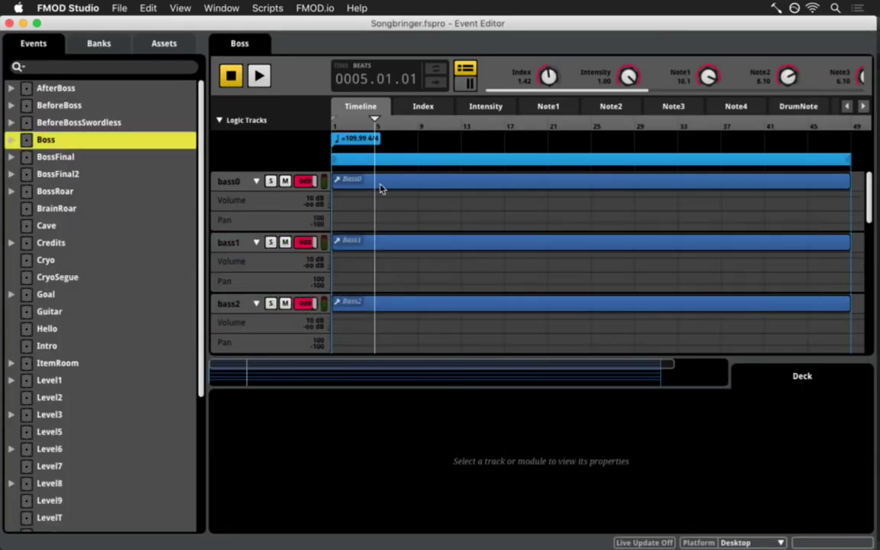
click(232, 76)
click(259, 76)
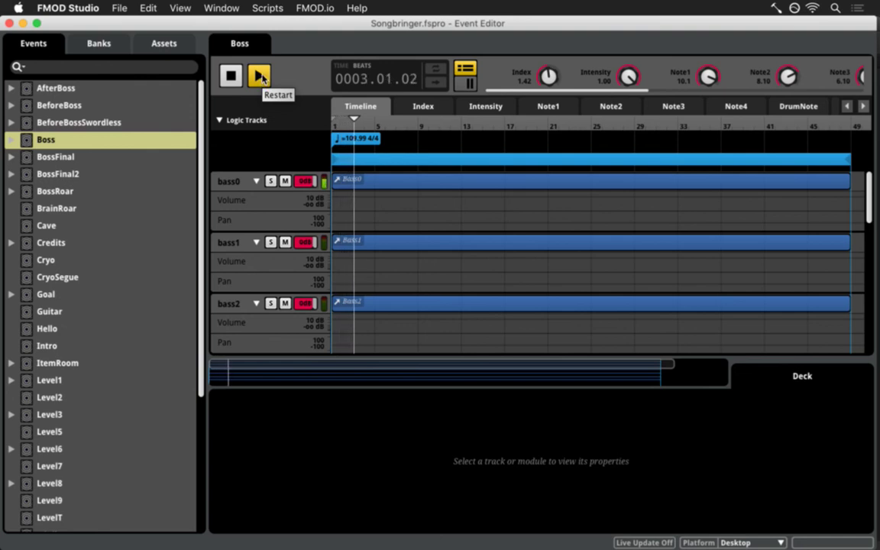
scroll(311, 172, down, 2)
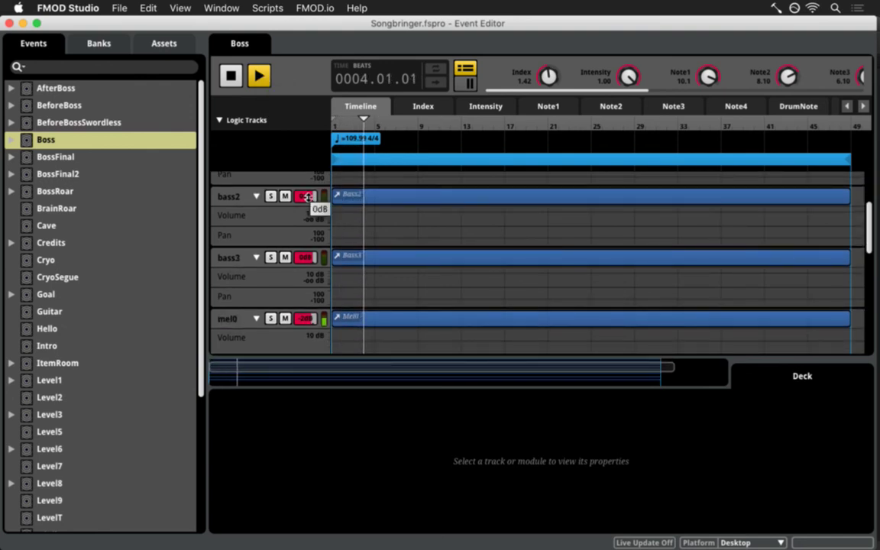
scroll(308, 195, down, 4)
scroll(308, 195, down, 5)
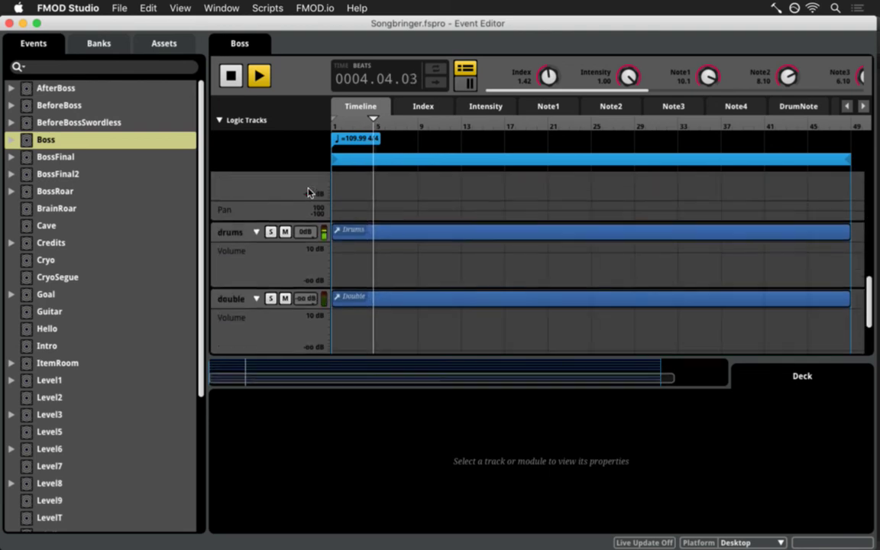
scroll(308, 193, down, 2)
scroll(308, 192, up, 5)
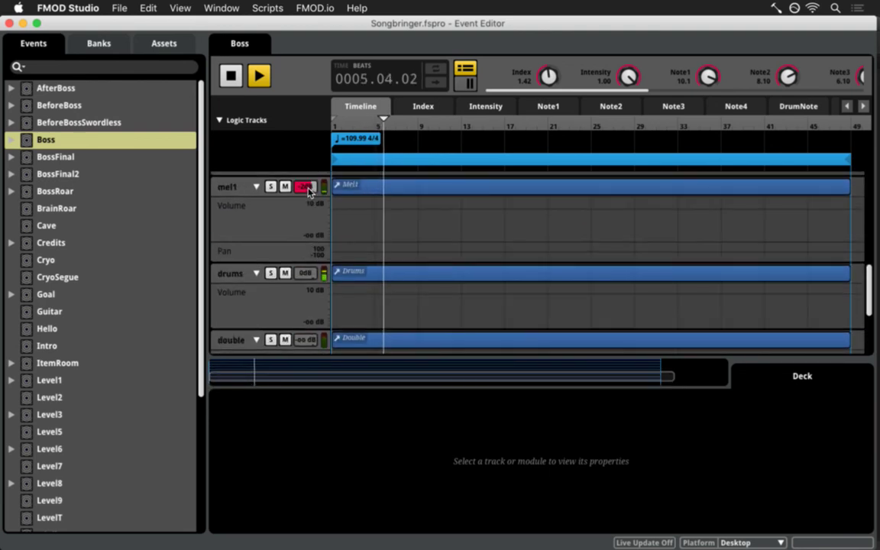
scroll(307, 192, up, 4)
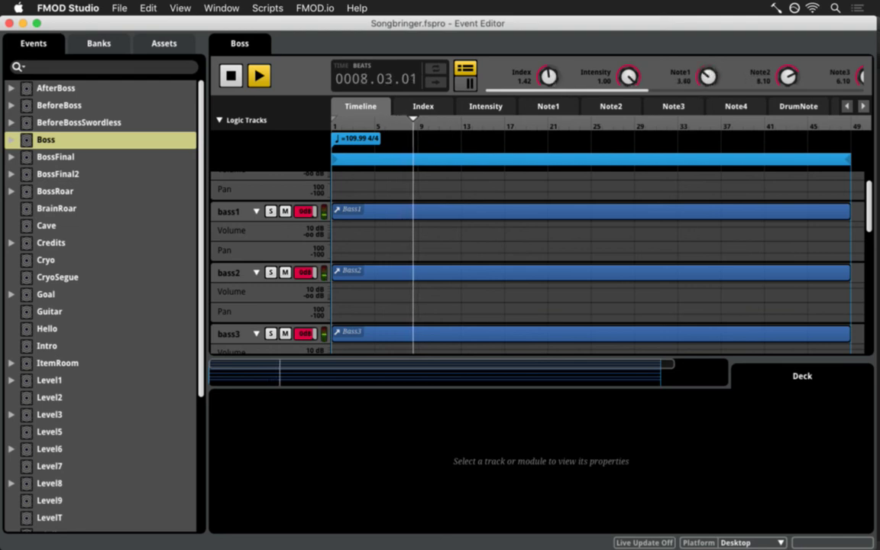
Lower the Boss event's Note1 parameter to 1.90 during playback and stop the event.
drag(708, 78, 709, 74)
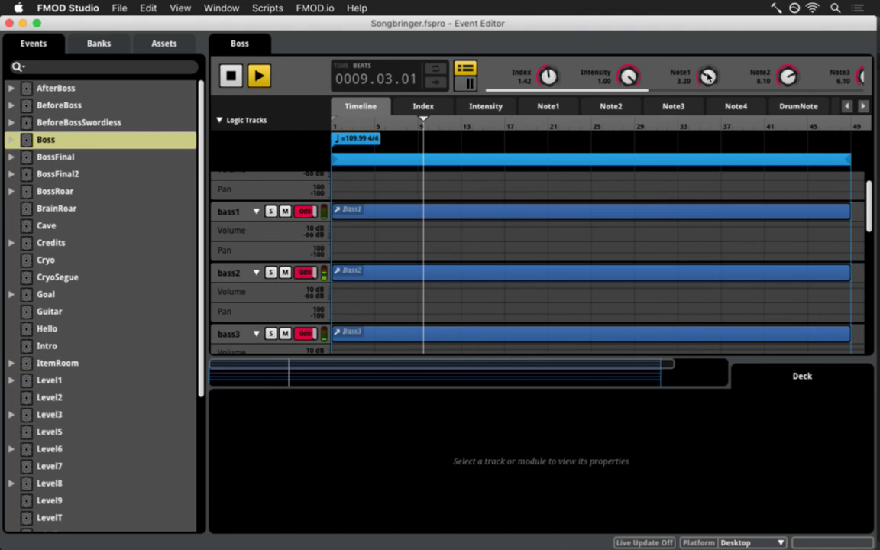
drag(707, 76, 707, 78)
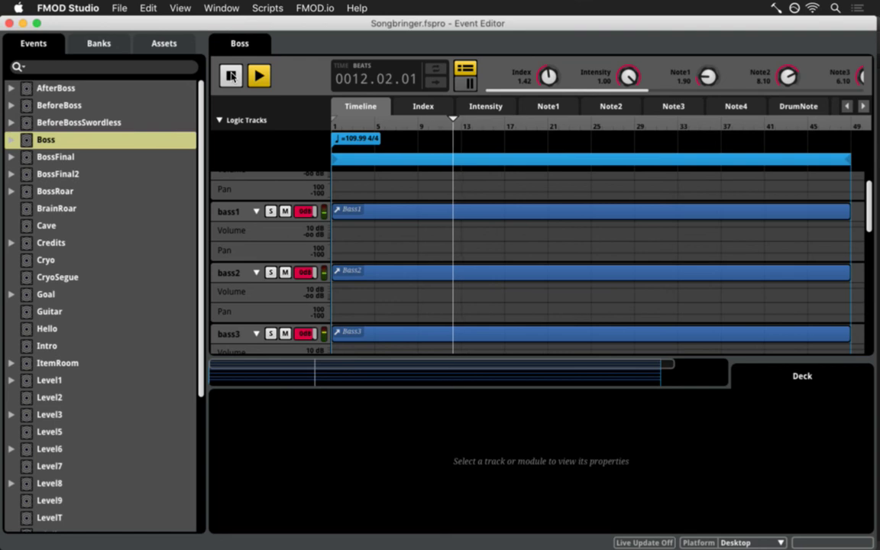
click(232, 76)
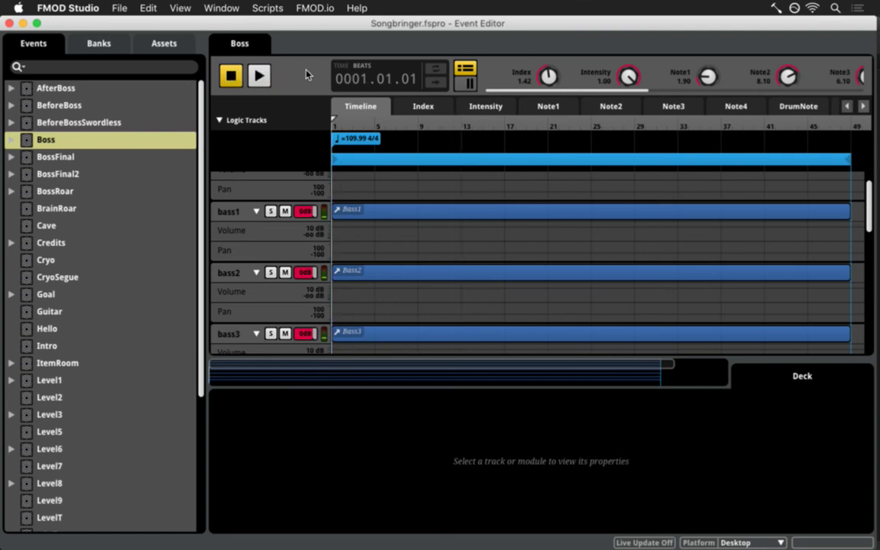
Return to Ableton Live, duplicate the Boss1-drumsB track and delete the clip from the copy.
key(super+Tab)
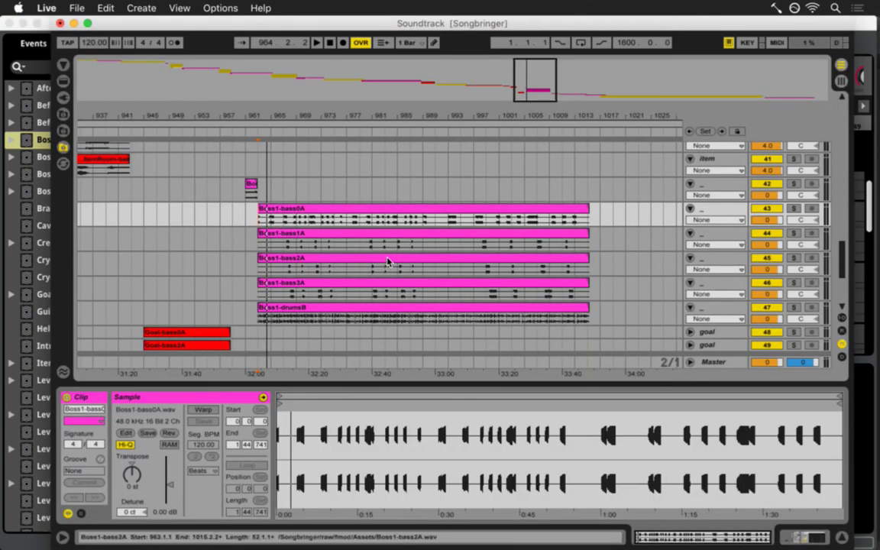
scroll(364, 236, down, 2)
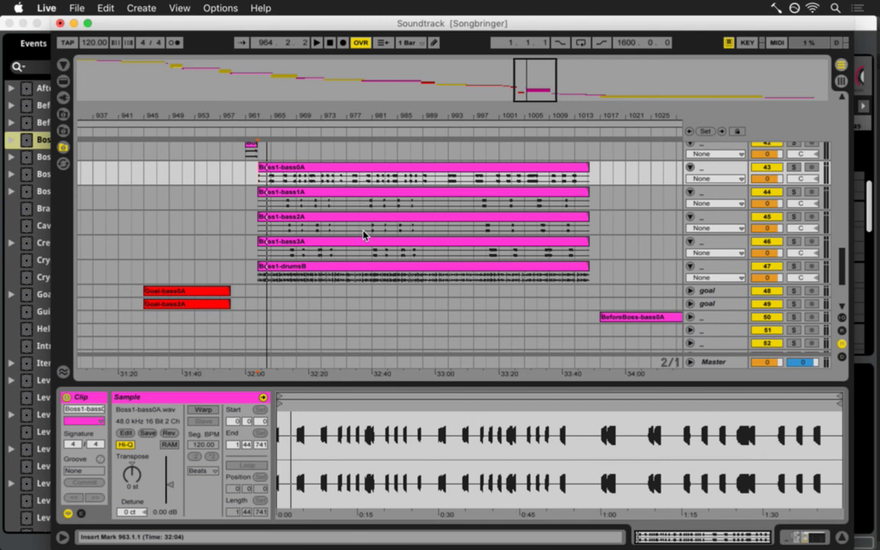
click(338, 267)
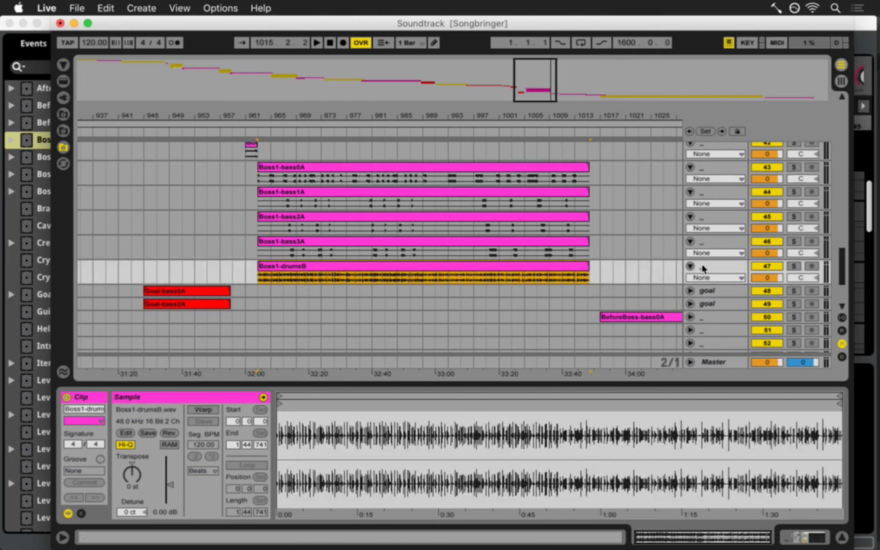
key(super+d)
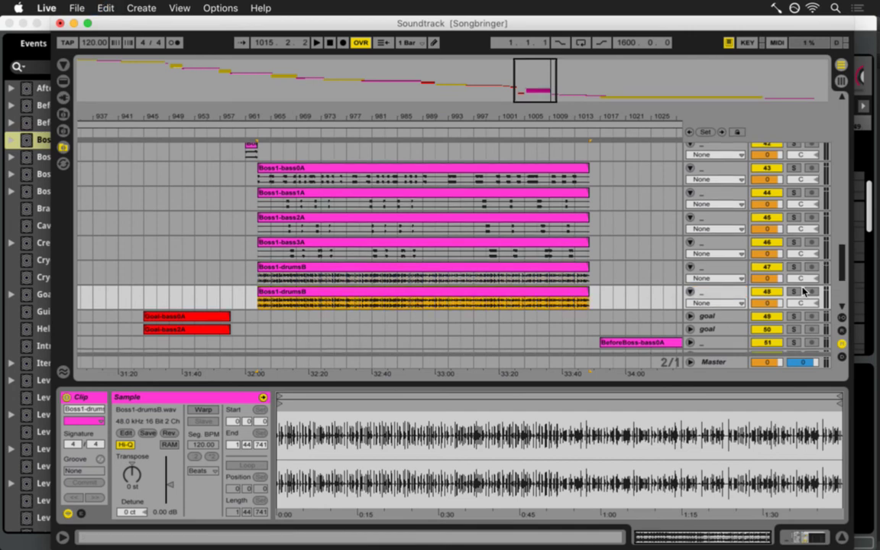
key(Delete)
Duplicate the empty track 48 three times to add tracks 49 to 51.
click(717, 293)
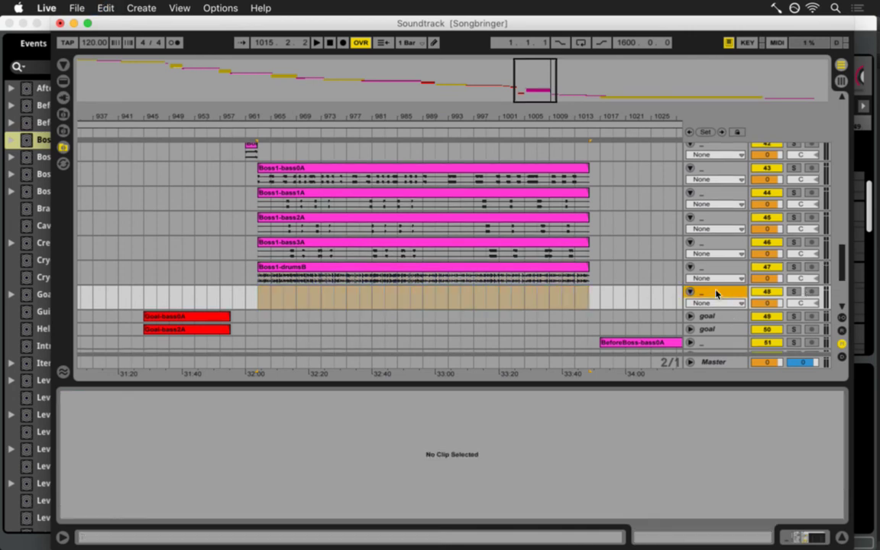
key(super+d)
key(super+d)
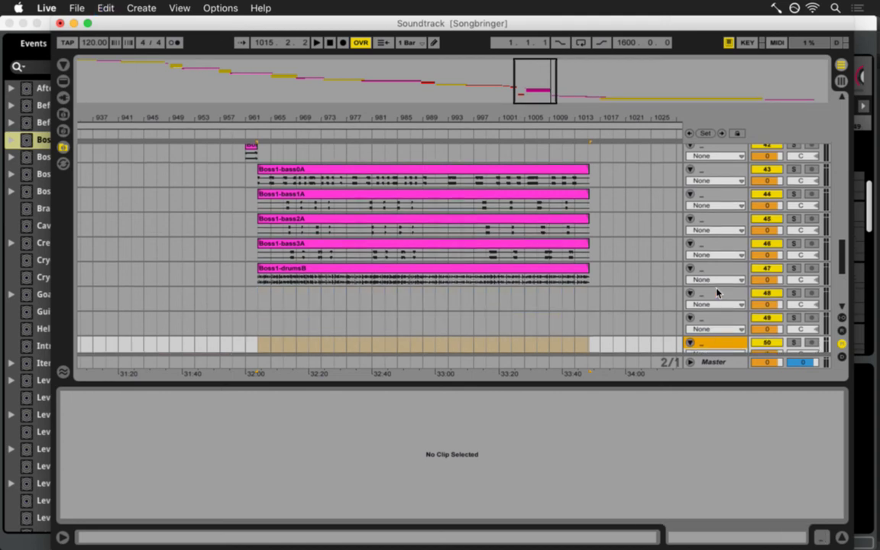
key(super+d)
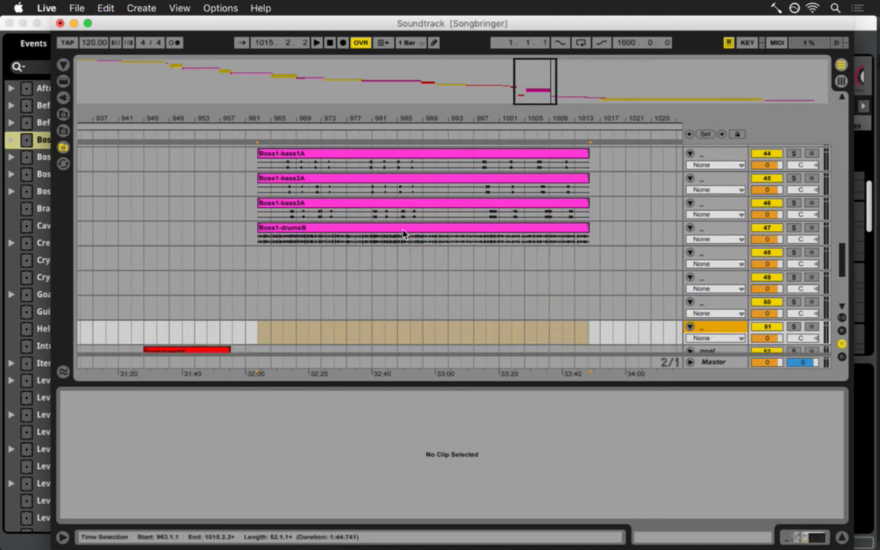
Show the Songbringer Assets folder in the browser and place Boss1-voicelow0A.wav on track 48 at bar 963.
click(262, 261)
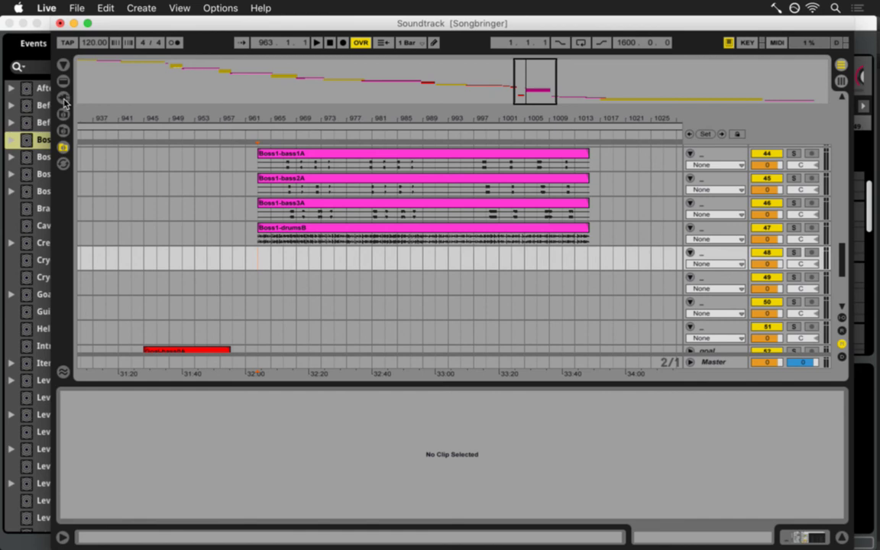
click(64, 146)
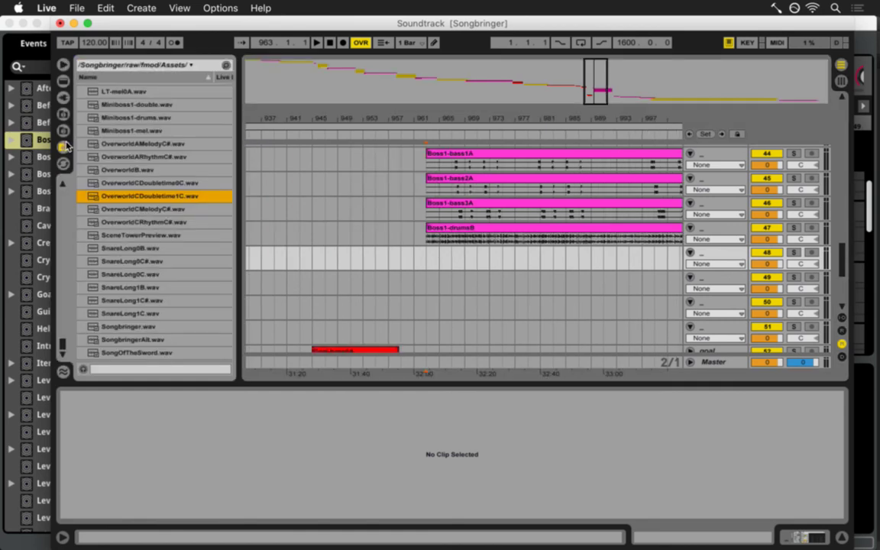
scroll(61, 306, up, 10)
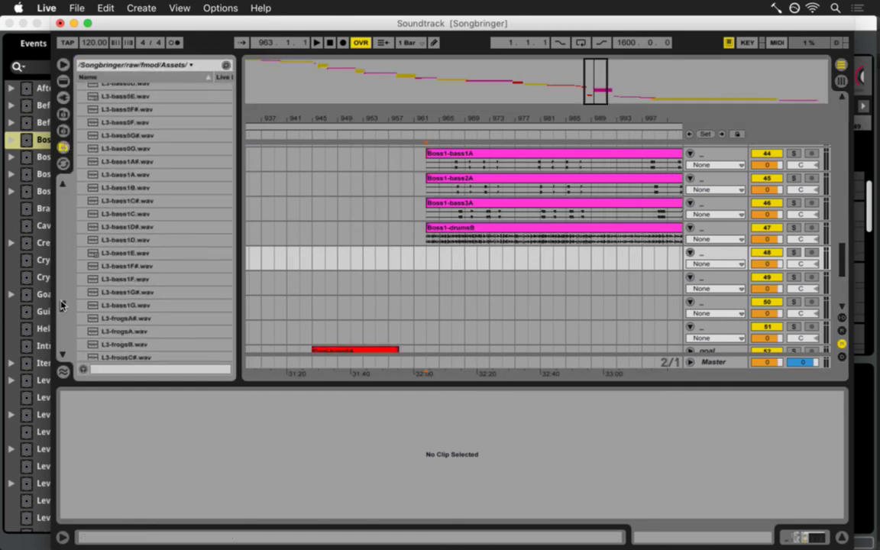
scroll(62, 306, up, 10)
scroll(61, 240, up, 10)
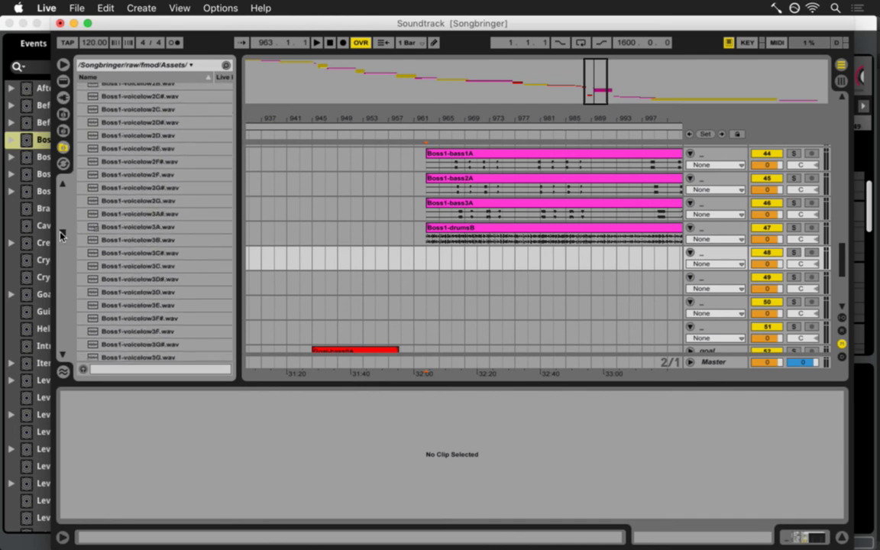
scroll(61, 236, up, 8)
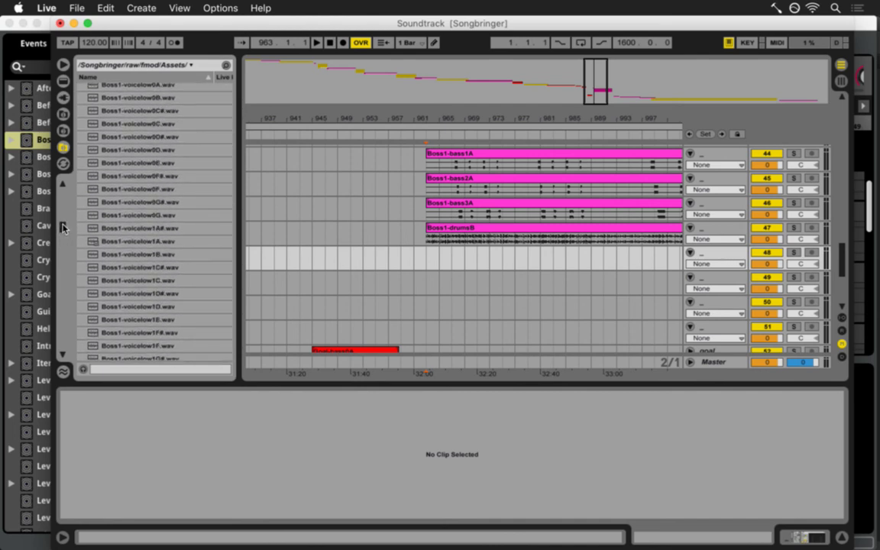
scroll(63, 227, up, 2)
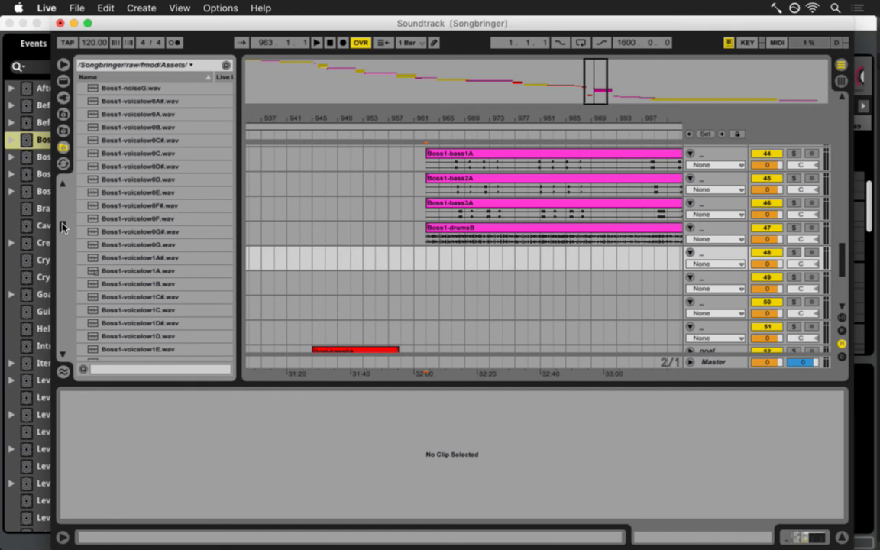
scroll(62, 227, up, 2)
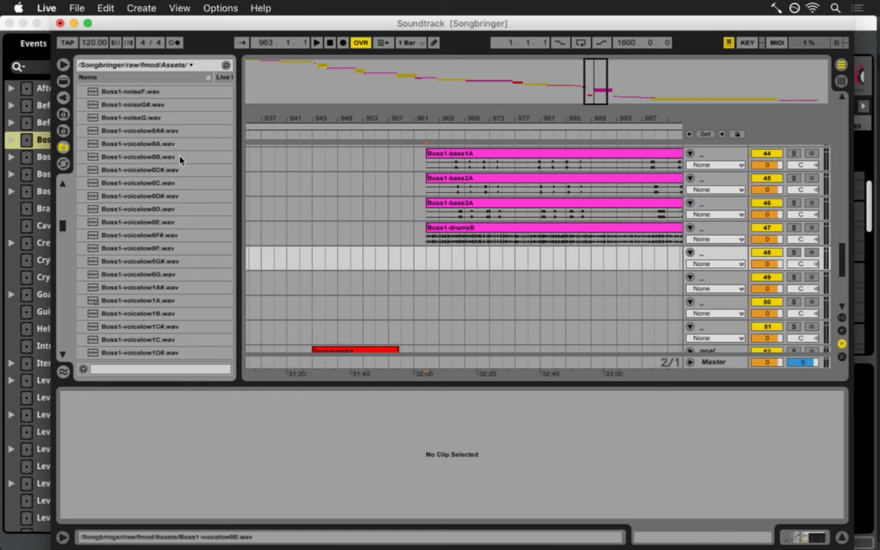
drag(148, 145, 429, 263)
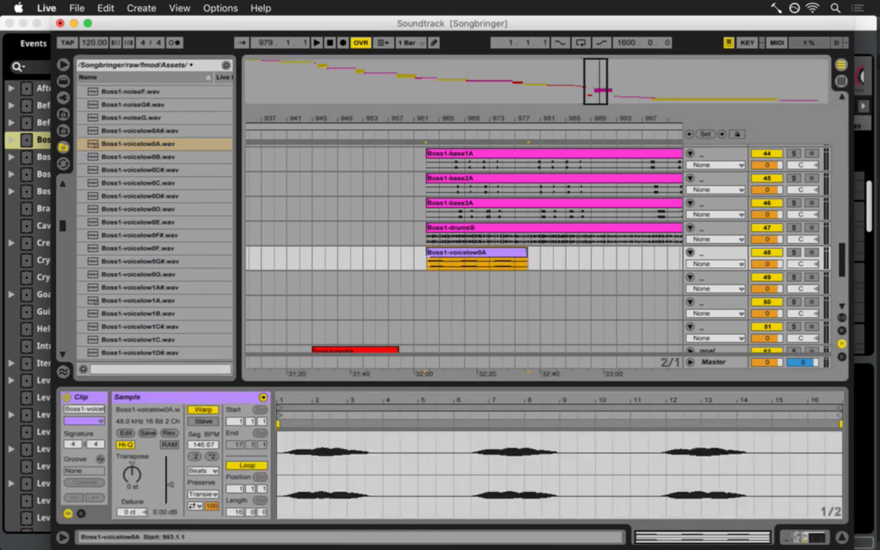
Reset the voicelow0A clip's warping to 120 BPM, loop it and extend it to the end of the Boss1 clips.
click(203, 410)
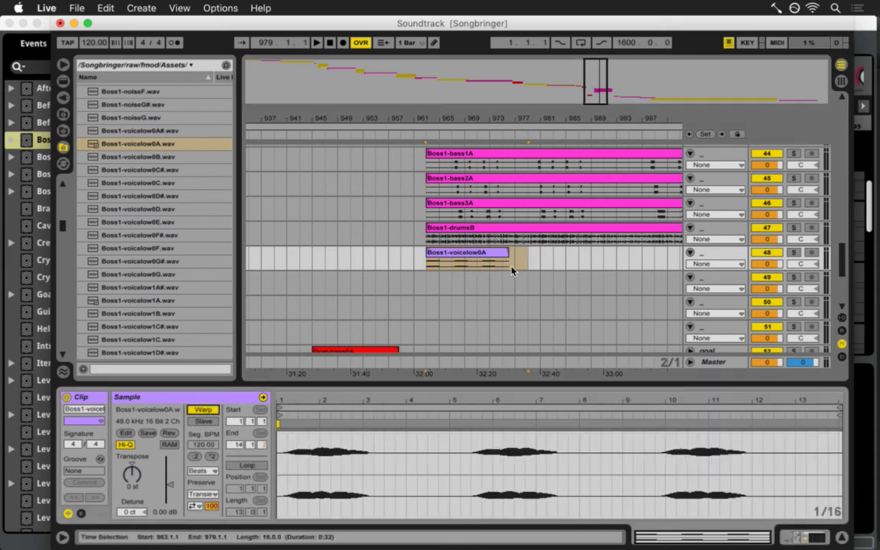
click(505, 257)
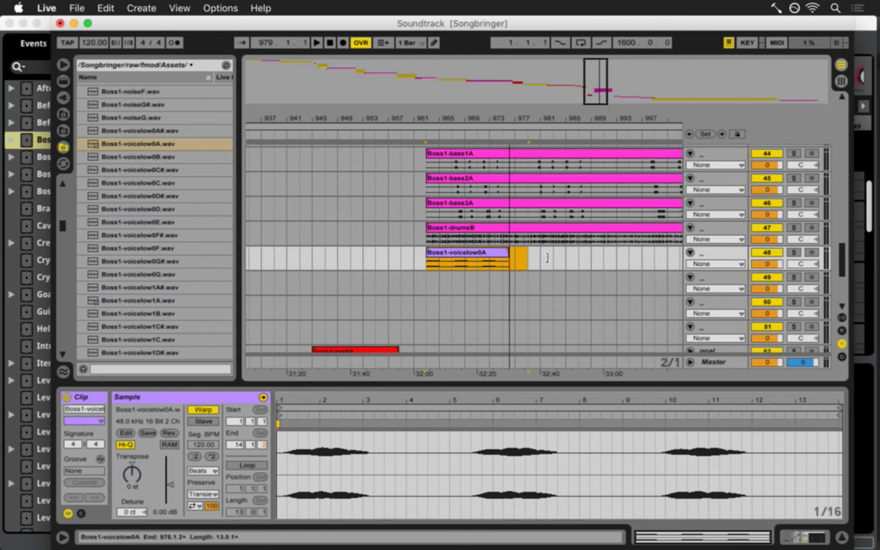
click(261, 465)
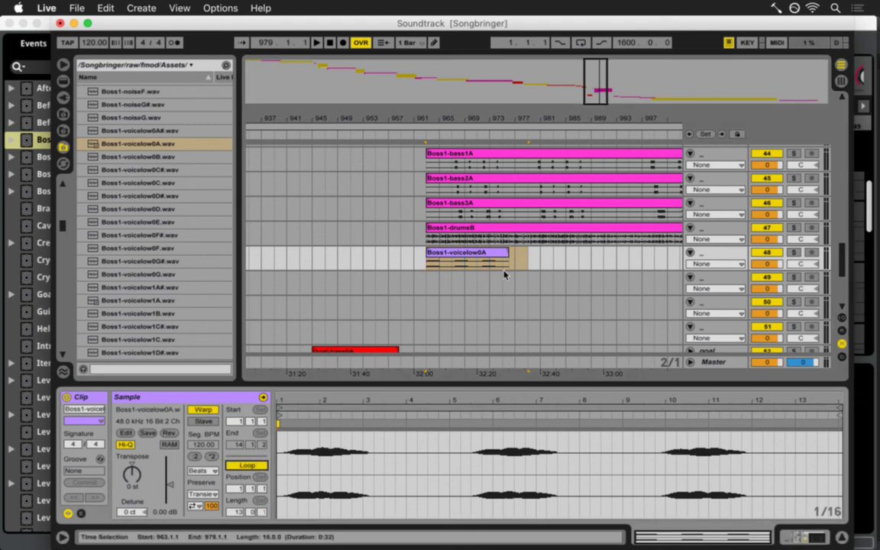
drag(509, 257, 571, 265)
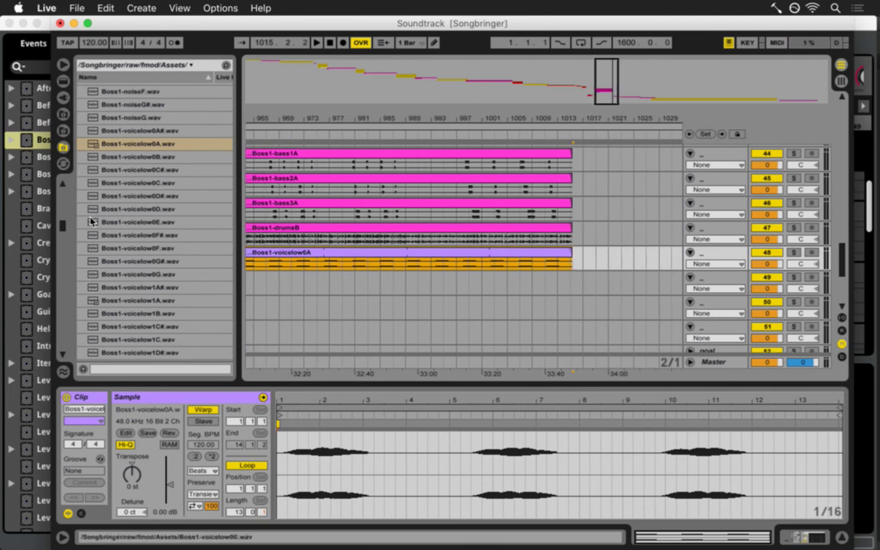
Add Boss1-voicelow1A.wav to track 49 and move the clip to start at bar 963.
drag(63, 224, 62, 225)
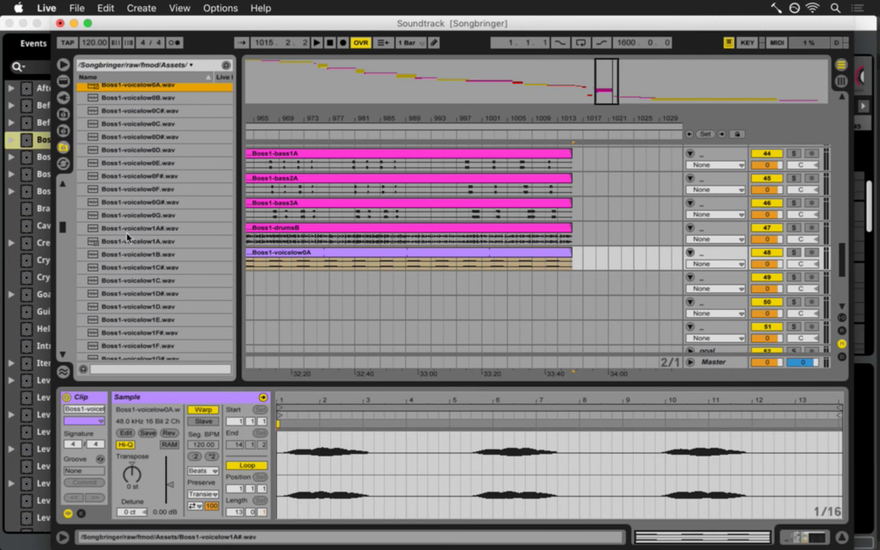
drag(129, 243, 280, 294)
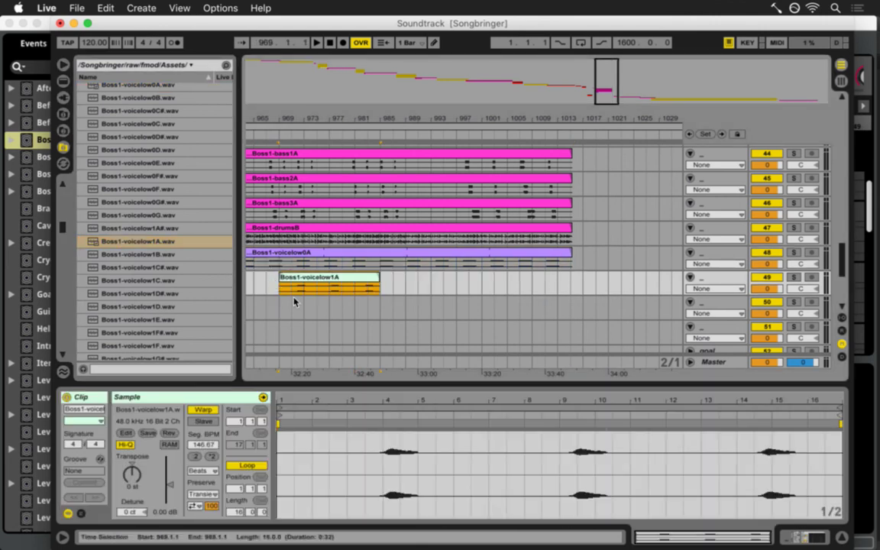
drag(305, 121, 481, 117)
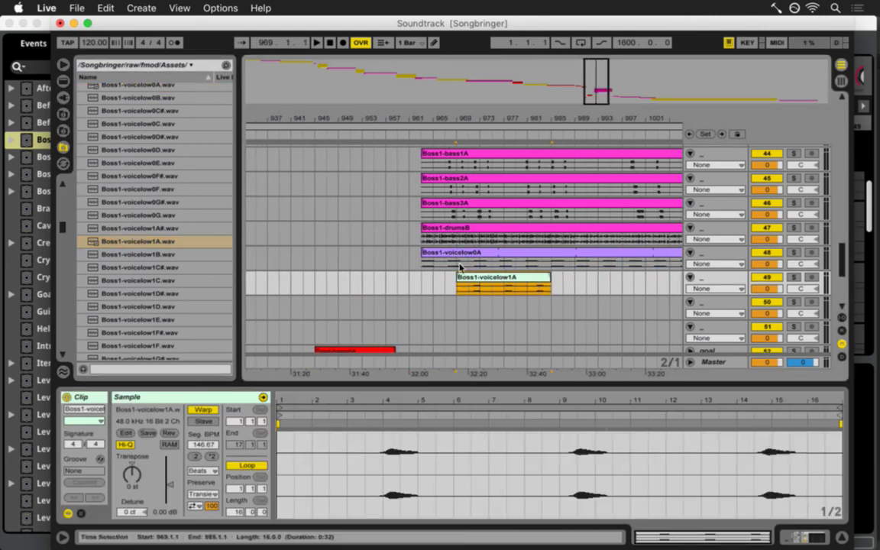
drag(468, 276, 449, 273)
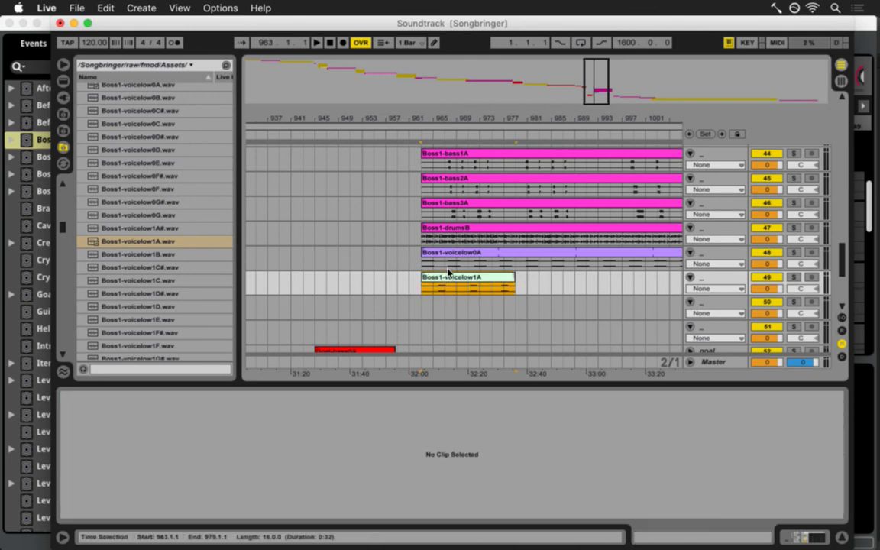
Add Boss1-voicelow2A.wav to track 50 and Boss1-voicelow3A.wav to track 51, both starting at bar 963.
scroll(154, 240, down, 3)
scroll(161, 244, down, 5)
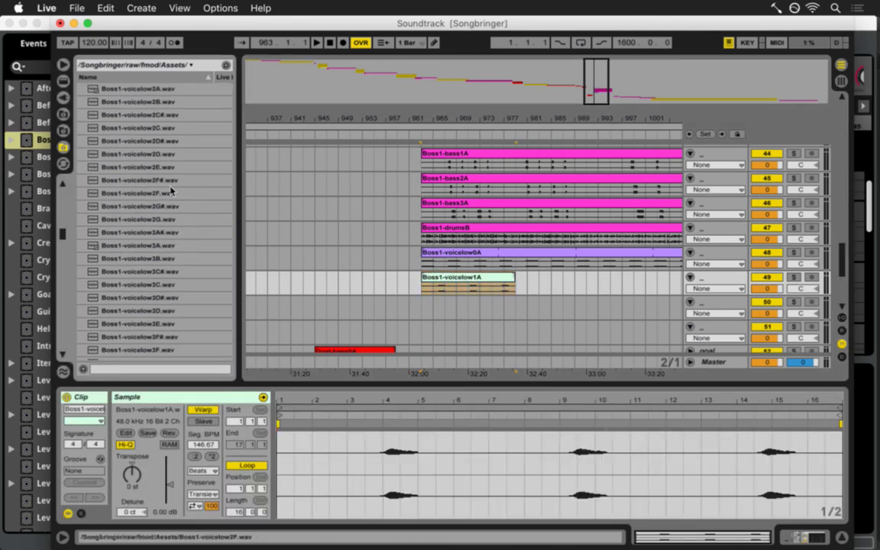
drag(149, 90, 424, 305)
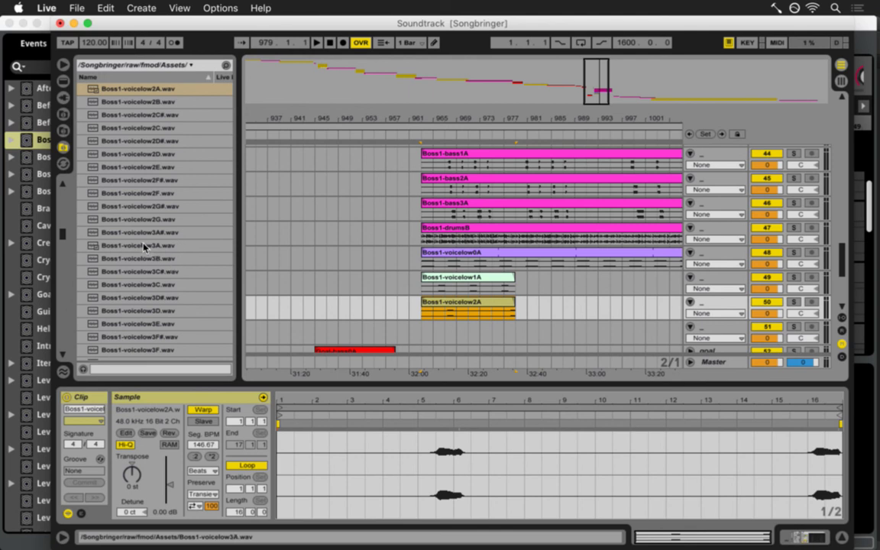
drag(143, 246, 428, 329)
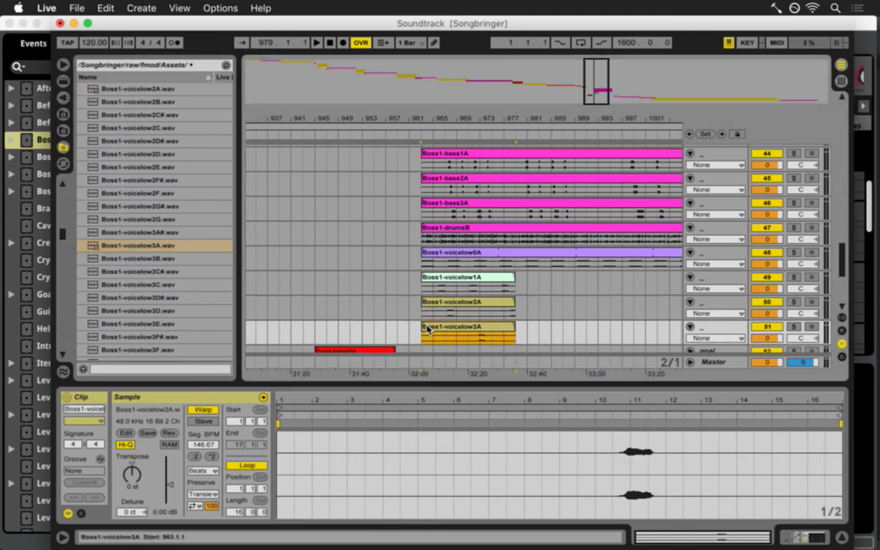
Reset warping to 120 BPM and enable looping on the voicelow1A, voicelow2A and voicelow3A clips.
click(462, 284)
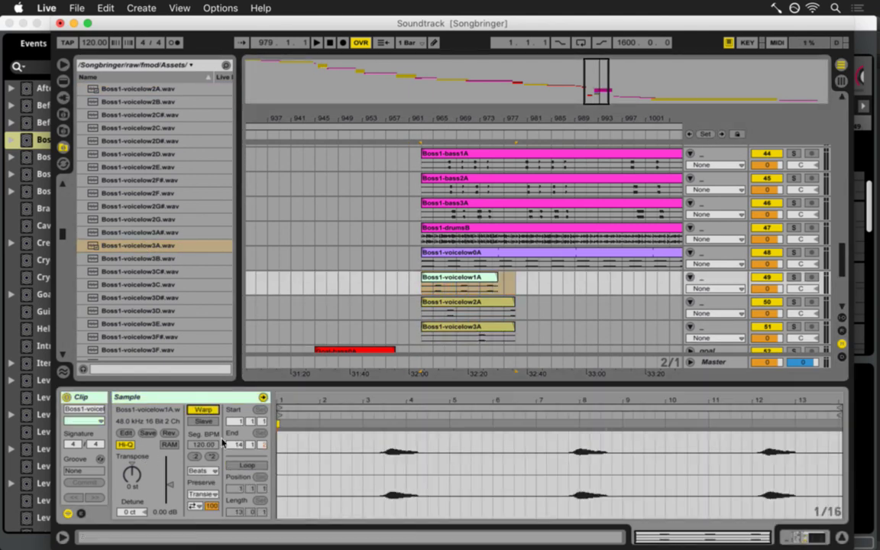
click(436, 306)
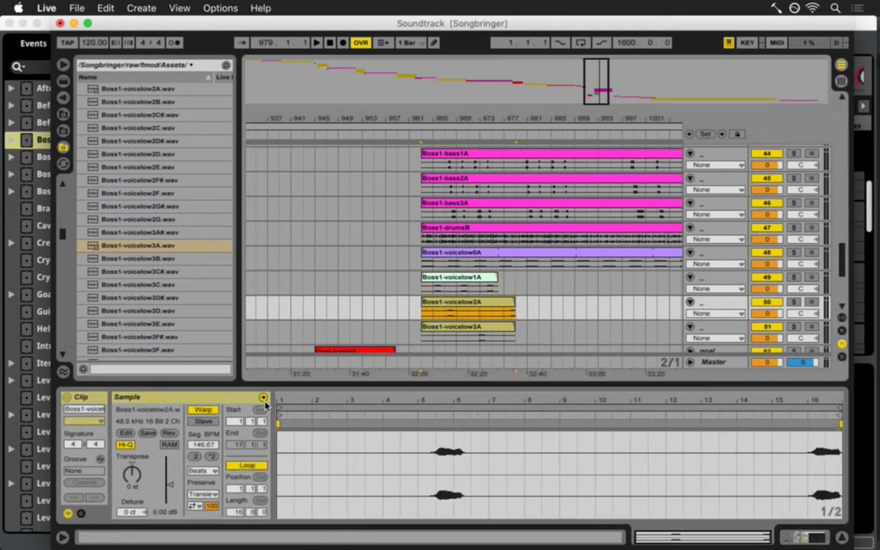
click(204, 412)
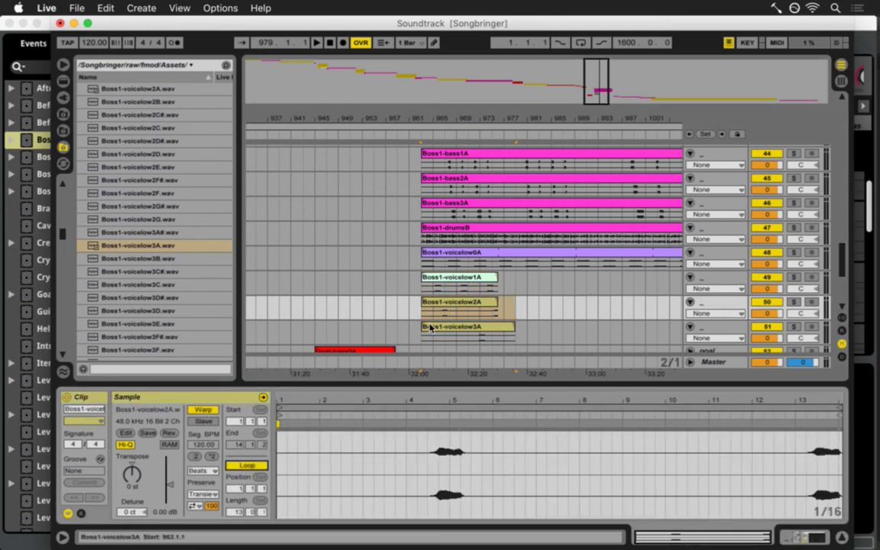
click(424, 337)
click(214, 410)
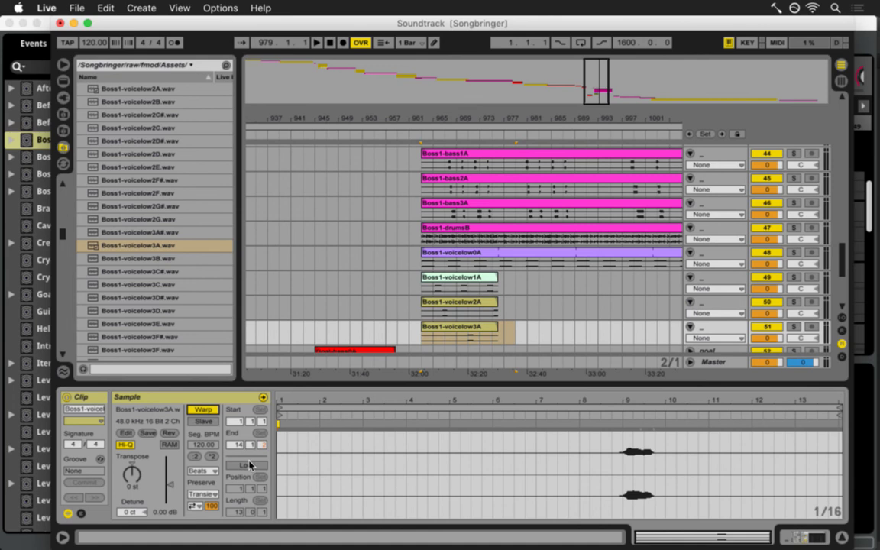
click(252, 466)
click(252, 466)
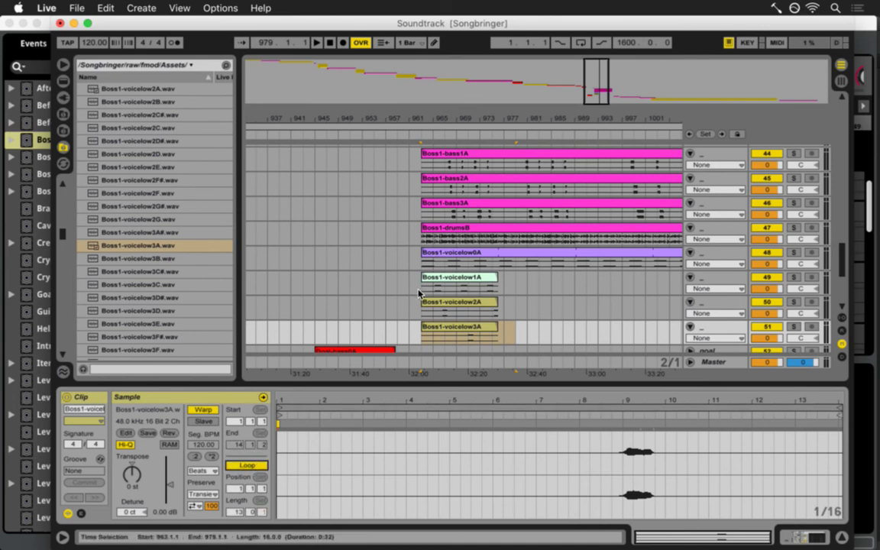
Hide the browser and extend the voicelow1A, voicelow2A and voicelow3A clips to the end of the other Boss1 clips.
drag(439, 115, 409, 117)
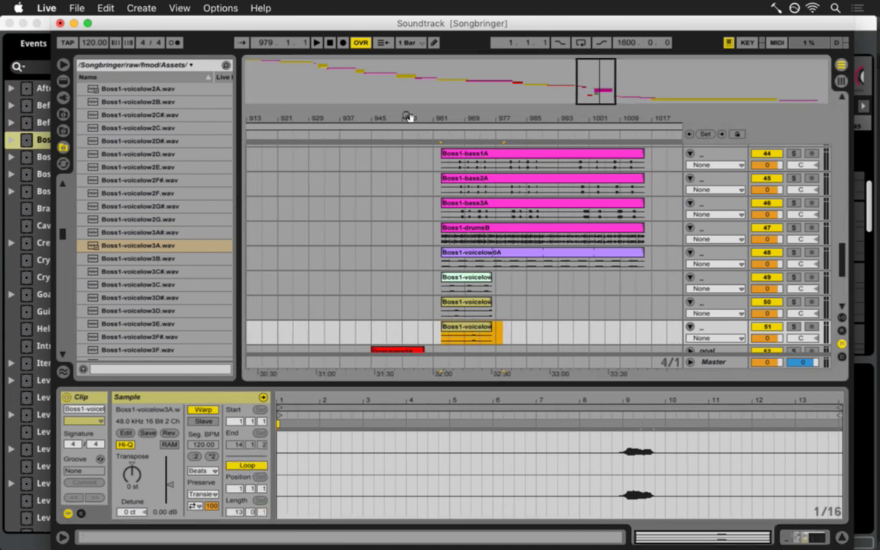
click(62, 64)
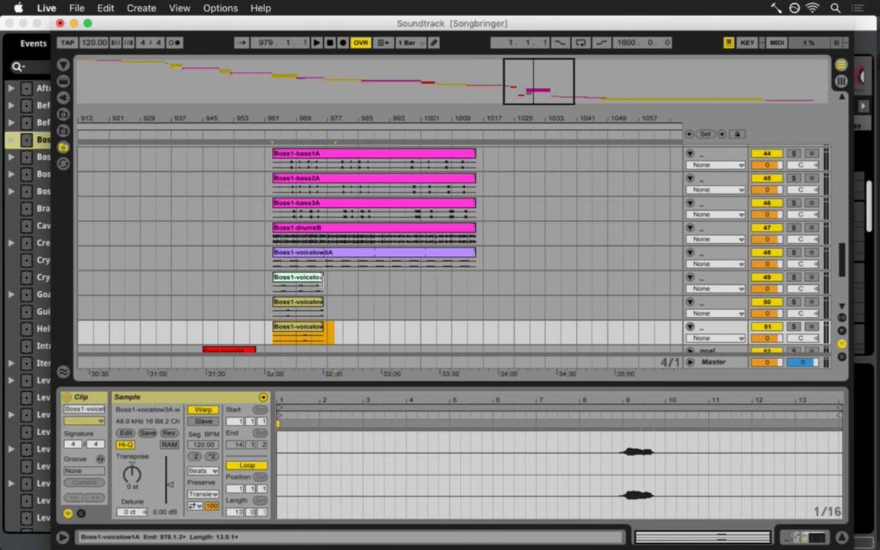
drag(323, 282, 479, 282)
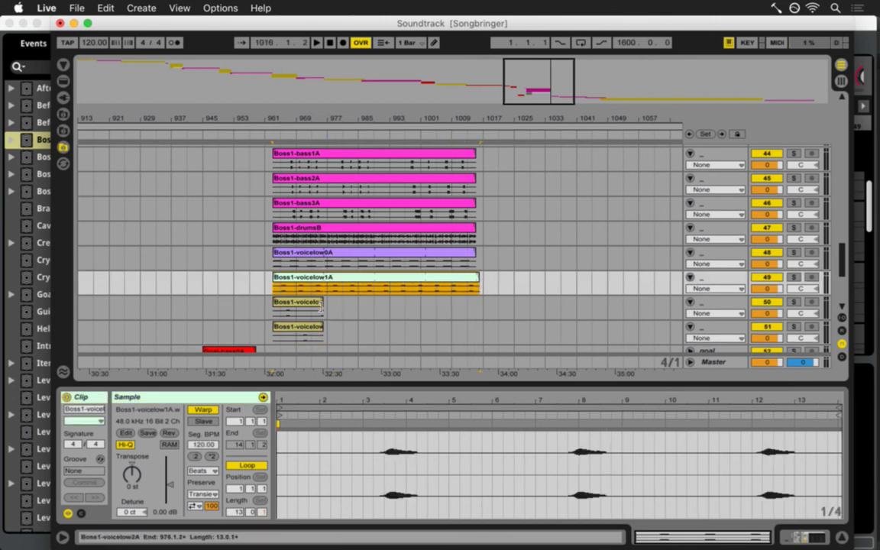
drag(323, 307, 478, 312)
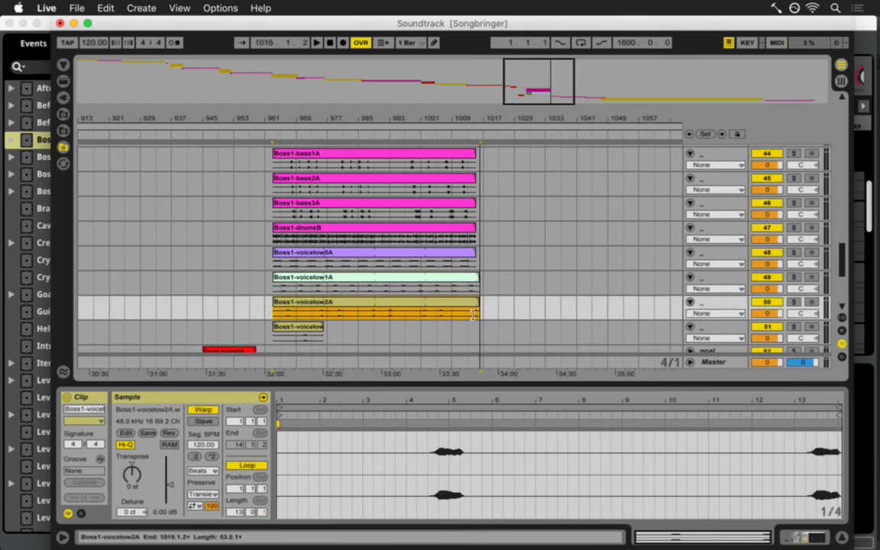
drag(325, 328, 466, 333)
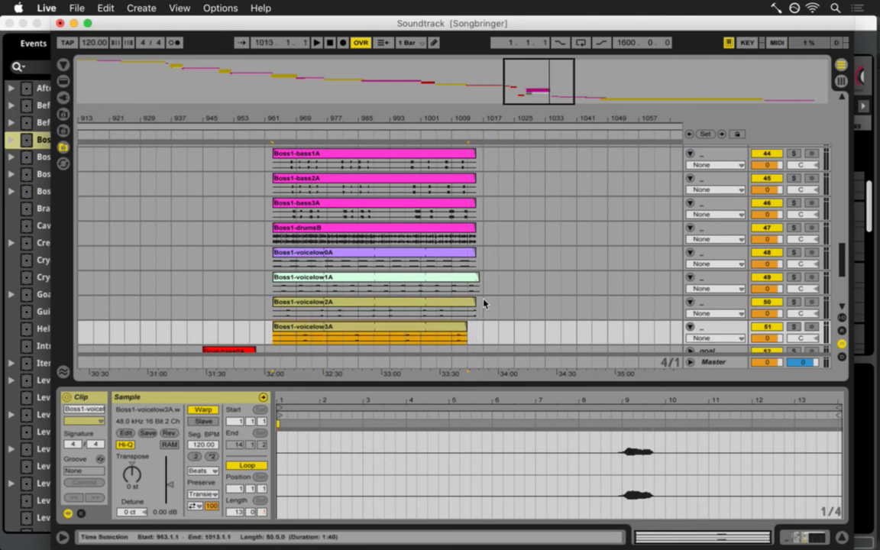
drag(478, 282, 473, 285)
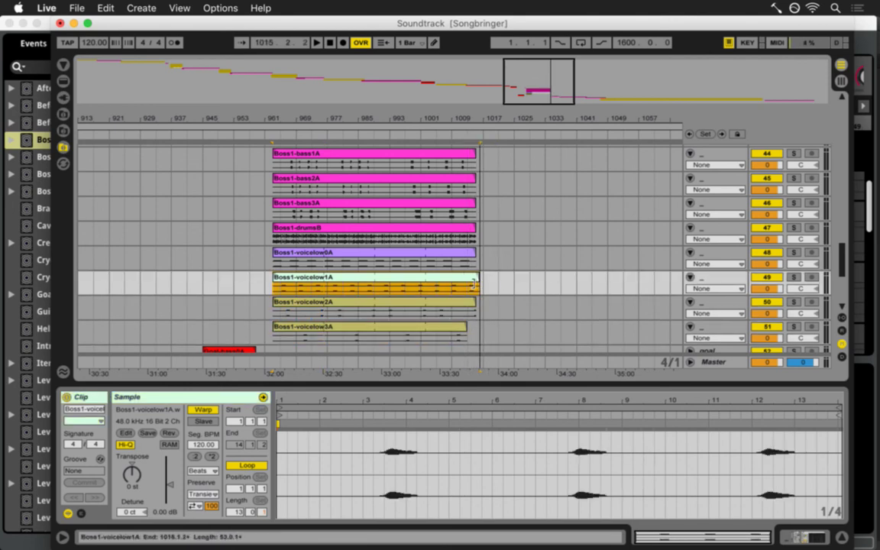
drag(466, 330, 473, 331)
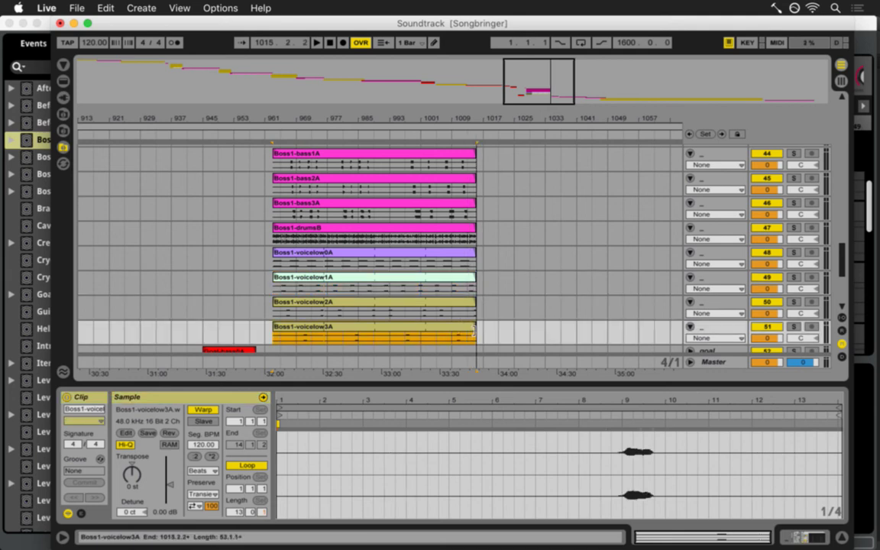
Color the four voicelow clips on tracks 48 to 51 the same magenta as the other Boss1 clips.
click(276, 343)
click(330, 327)
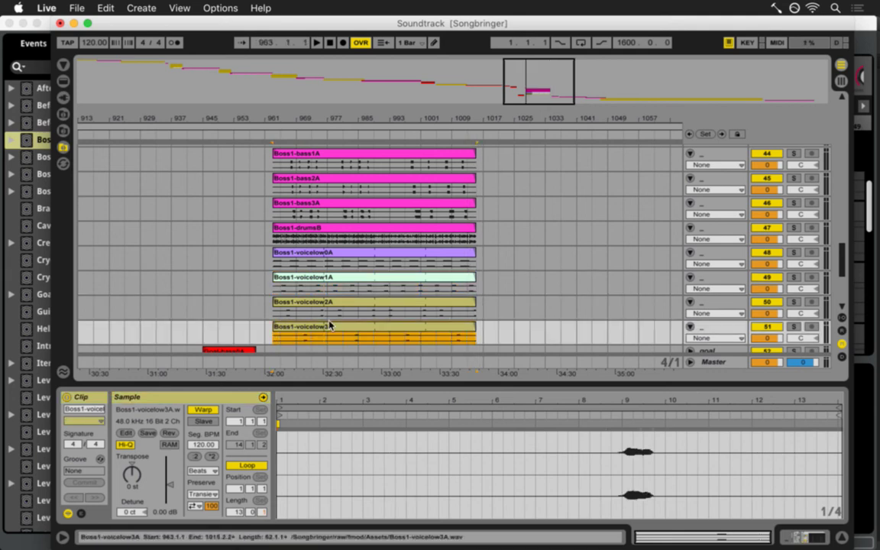
shift+click(320, 251)
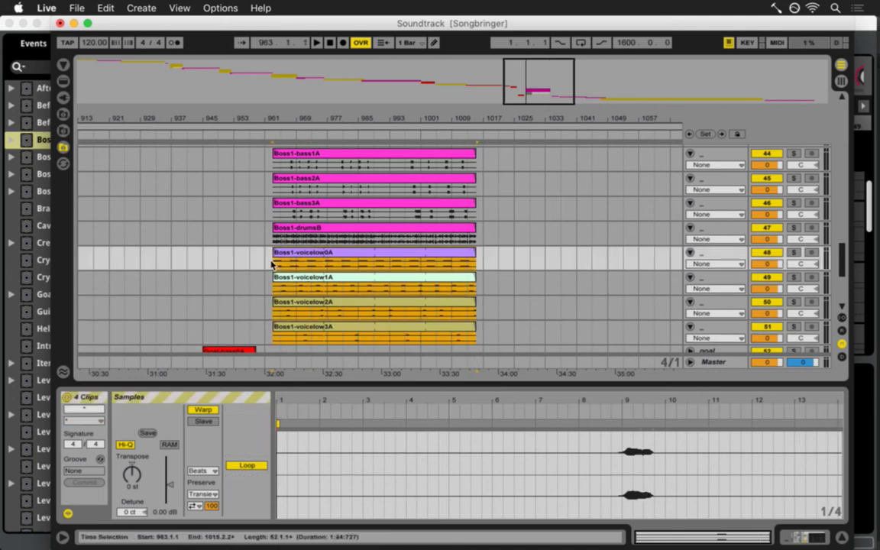
right_click(280, 254)
click(420, 412)
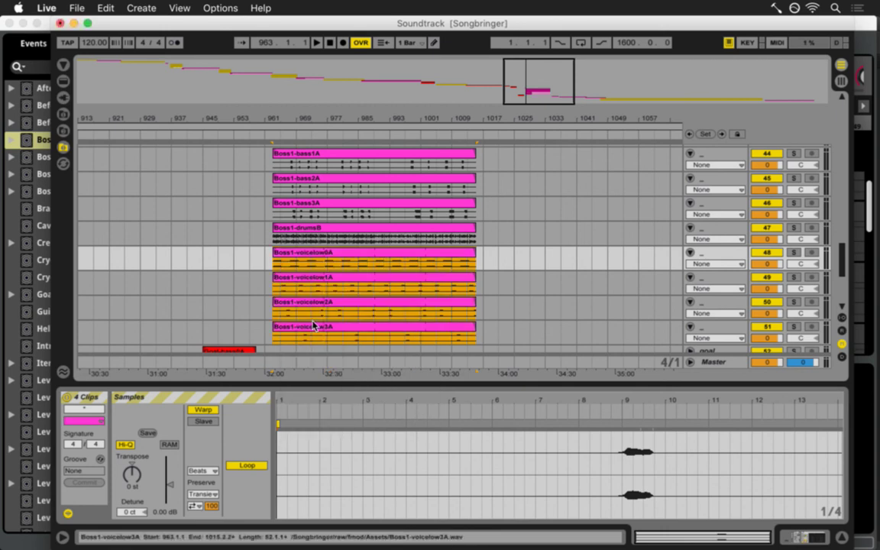
Play the boss section from bar 963 and check its track levels in the mixer.
key(space)
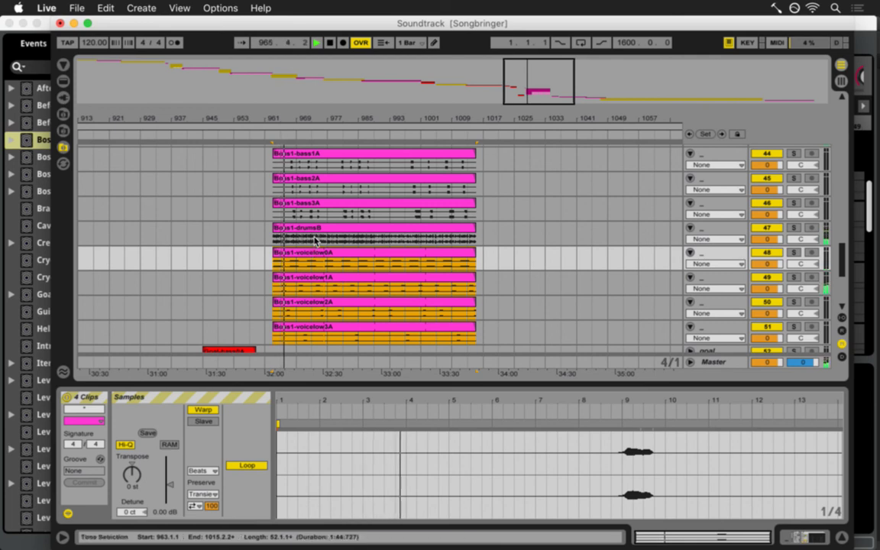
key(Tab)
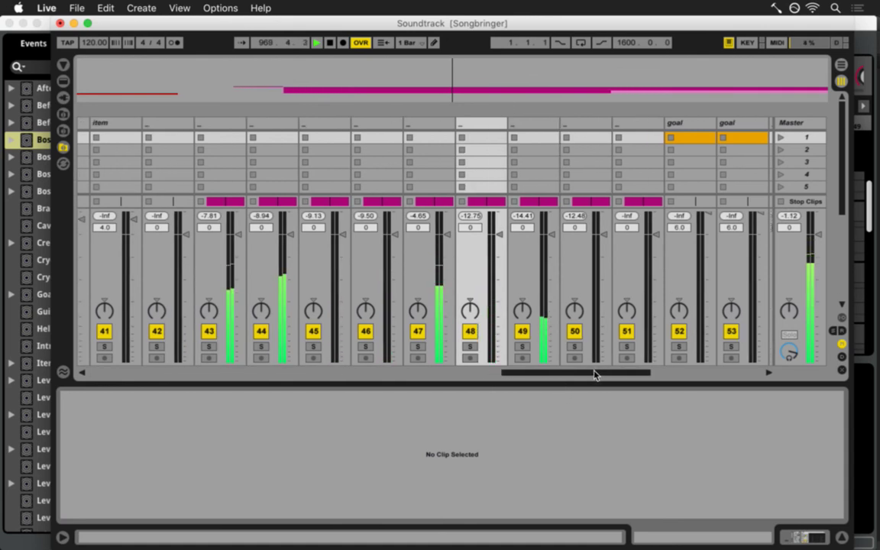
key(Tab)
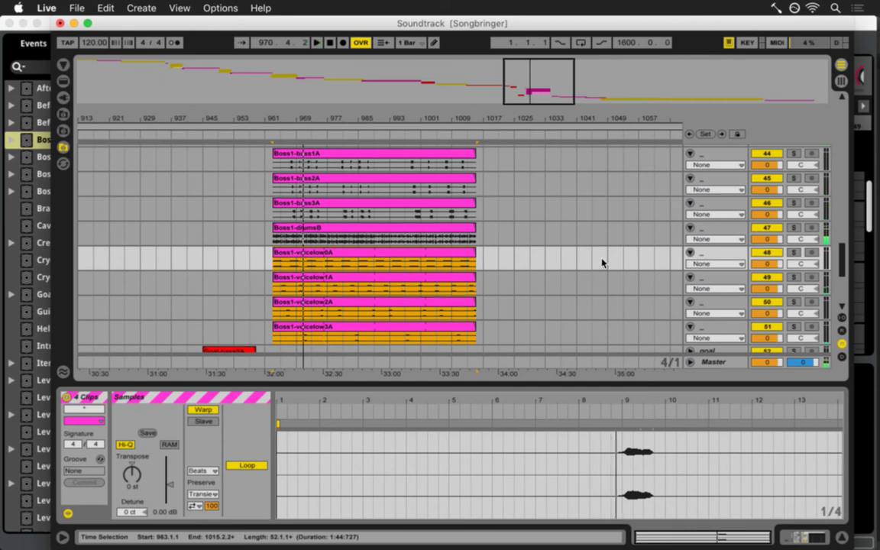
Rename track 42, which holds the boss roar clip, as bossroar.
scroll(601, 259, up, 4)
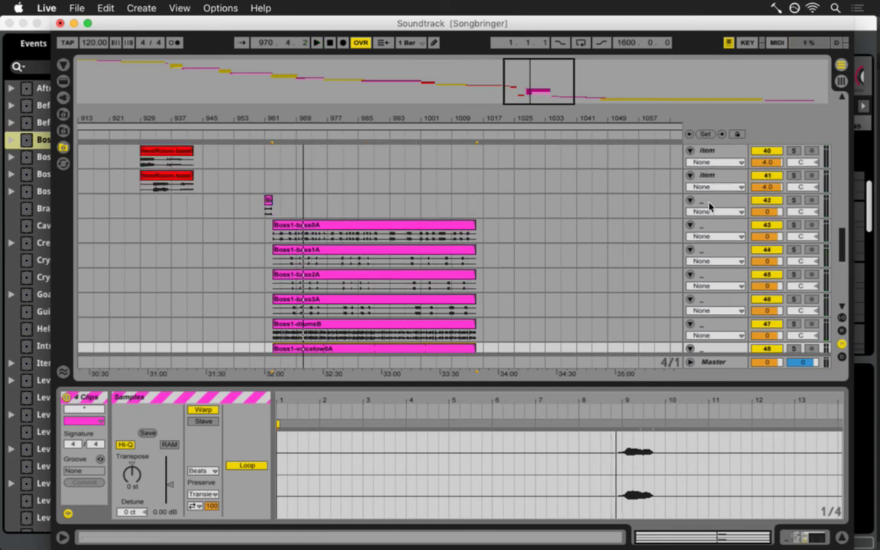
click(709, 202)
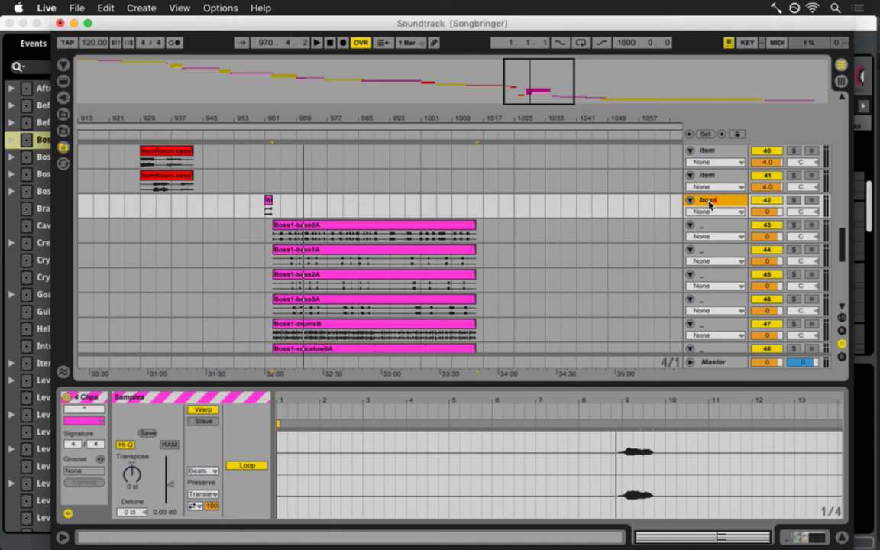
text(ar)
Rename tracks 43 to 47, holding the Boss1 bass and drum clips, as boss.
click(717, 226)
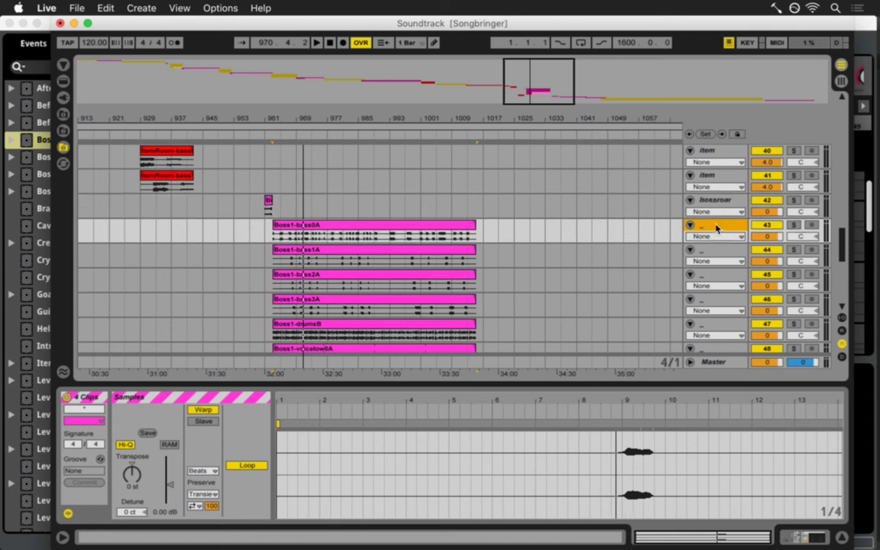
text(boss)
key(Return)
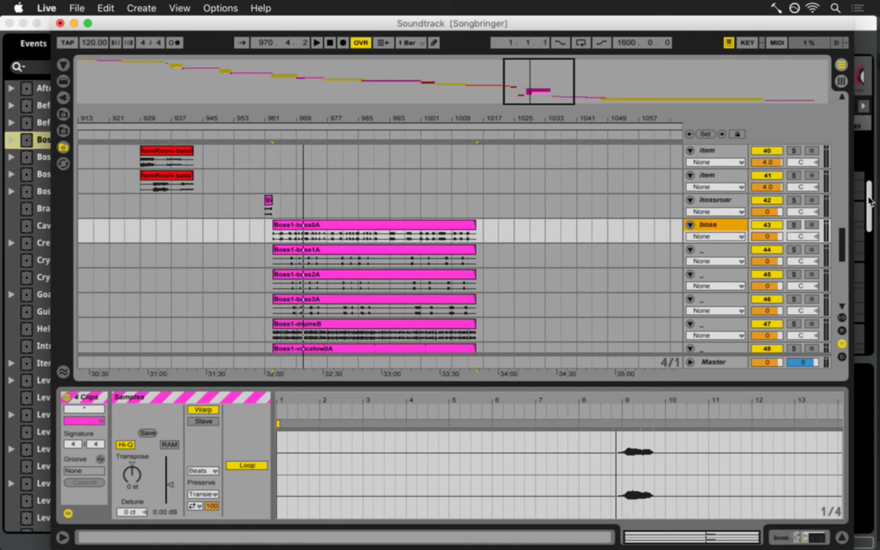
click(717, 250)
key(super+r)
text(boss)
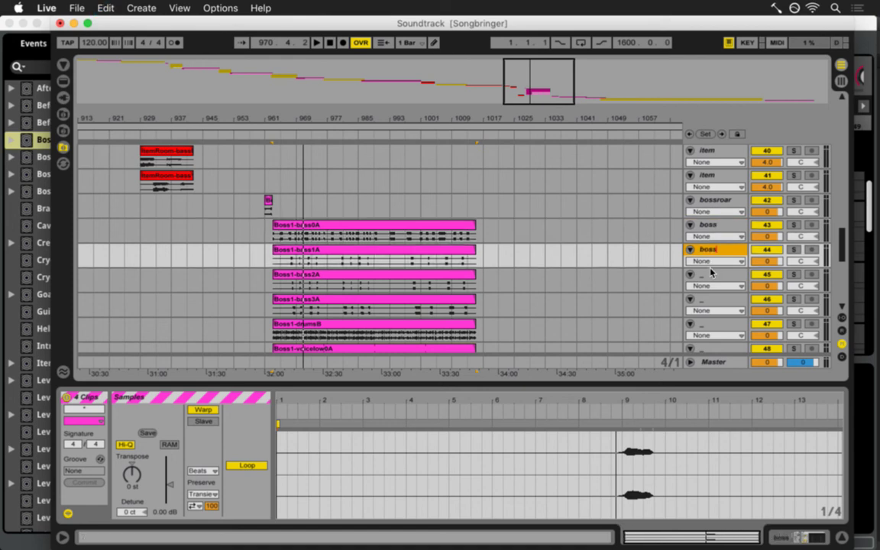
click(712, 276)
key(super+r)
text(boss)
key(Return)
click(709, 300)
key(super+r)
text(boss)
key(Return)
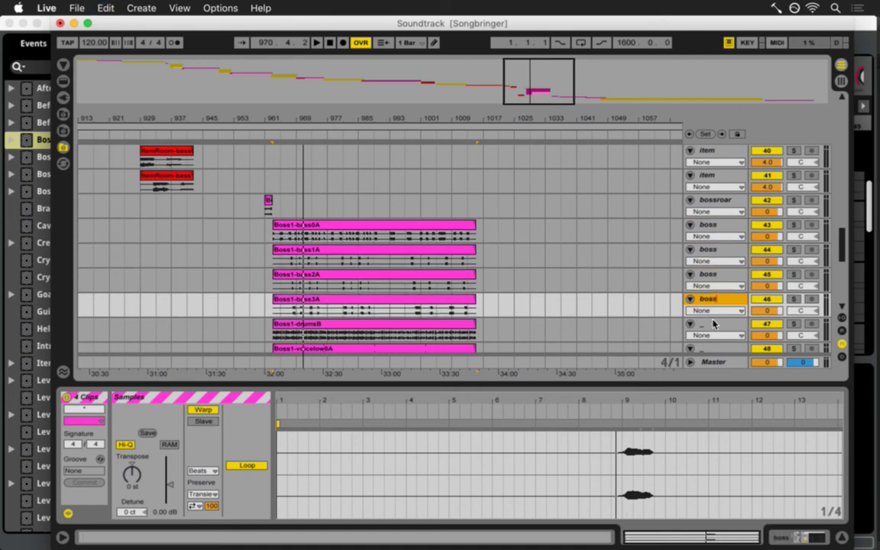
click(720, 326)
text(boss)
key(Return)
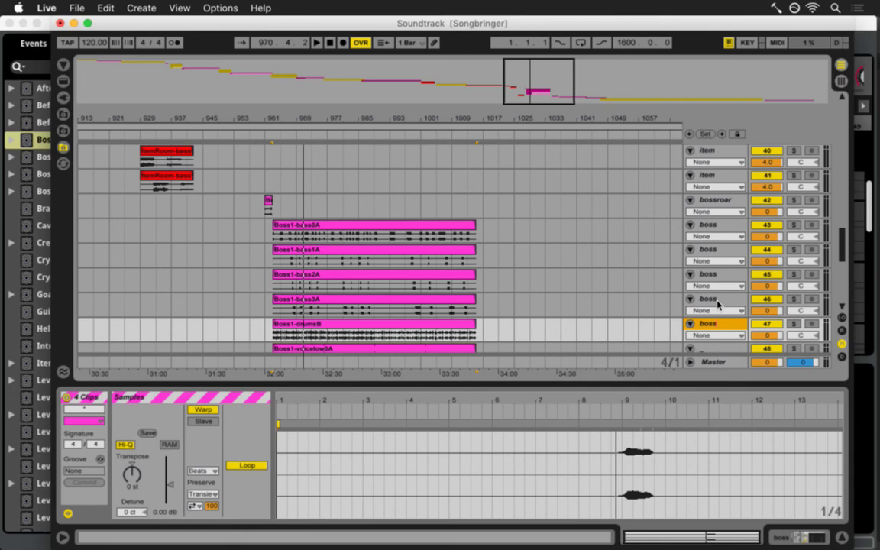
Rename the voicelow tracks 48 to 51 as boss and save the set.
scroll(717, 279, down, 5)
click(710, 229)
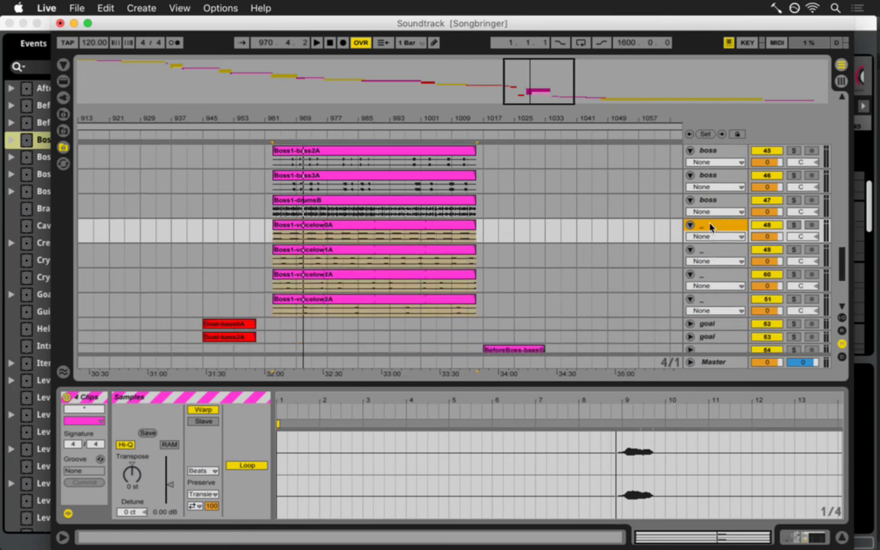
key(super+r)
text(boss)
key(Return)
click(702, 252)
key(super+r)
text(boss)
click(709, 276)
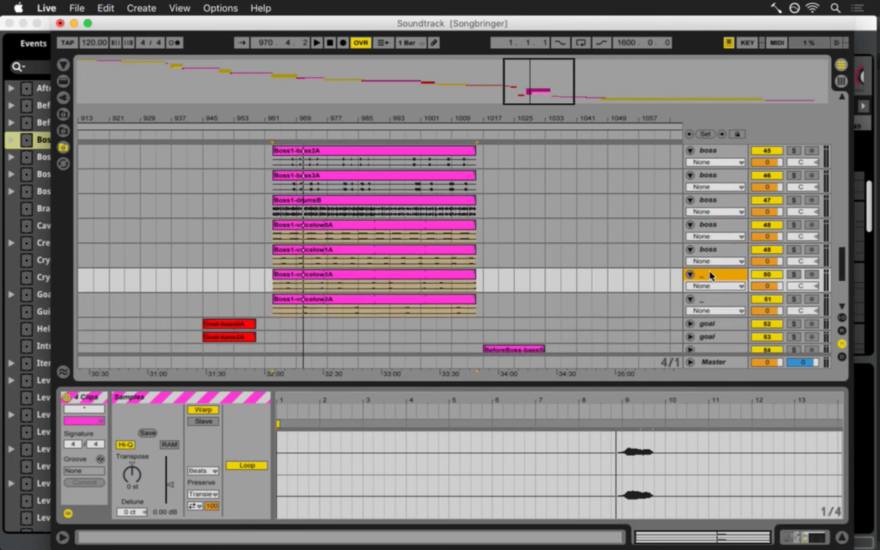
key(super+r)
text(boss)
key(Return)
click(711, 299)
key(super+r)
text(boss)
key(Return)
key(super+s)
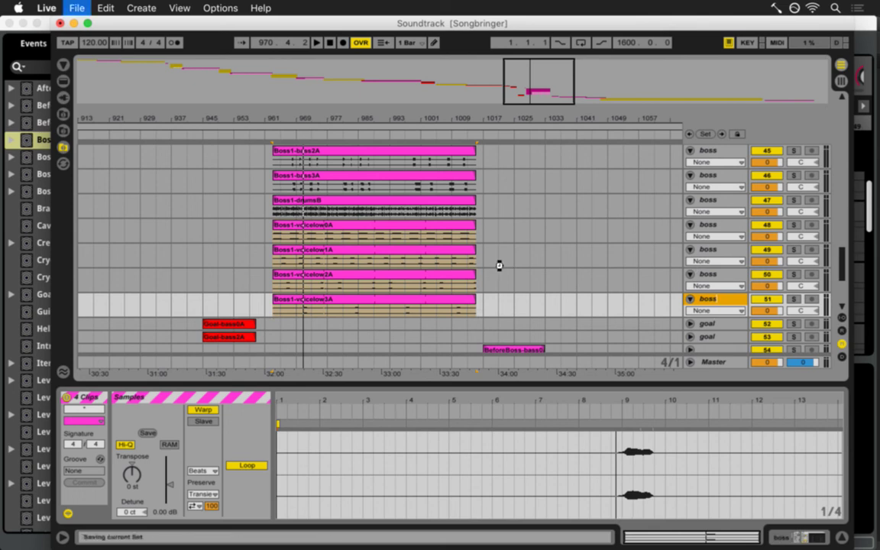
Reset the BossRoarA clip on track 42 to 120 BPM warping with looping off.
scroll(347, 244, up, 5)
click(267, 231)
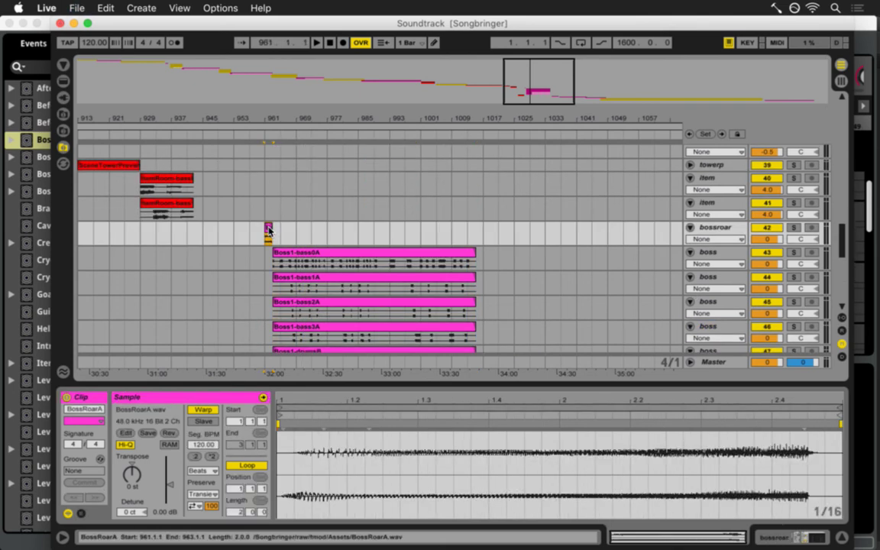
click(203, 409)
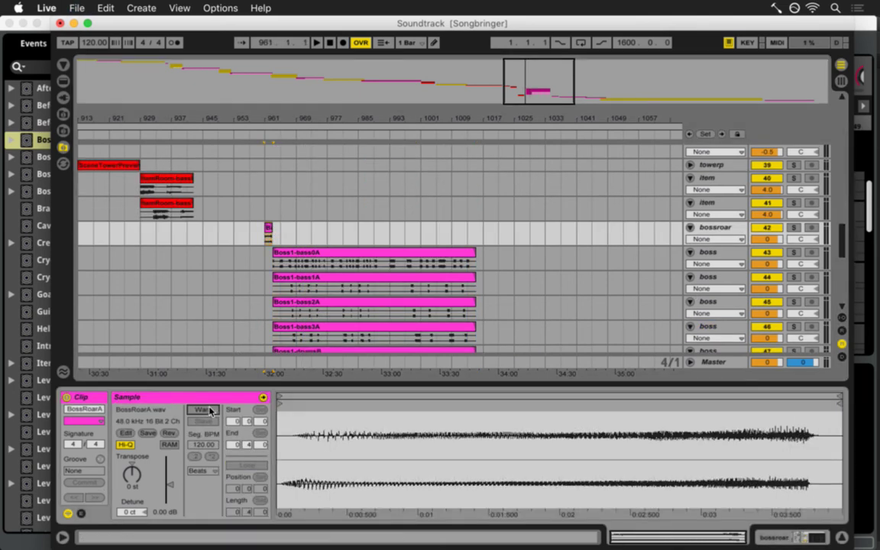
click(203, 409)
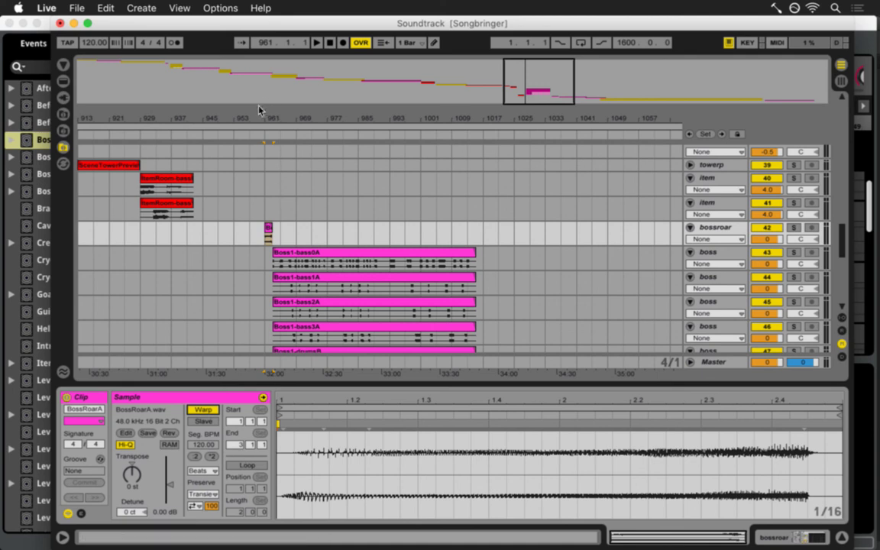
drag(259, 115, 270, 134)
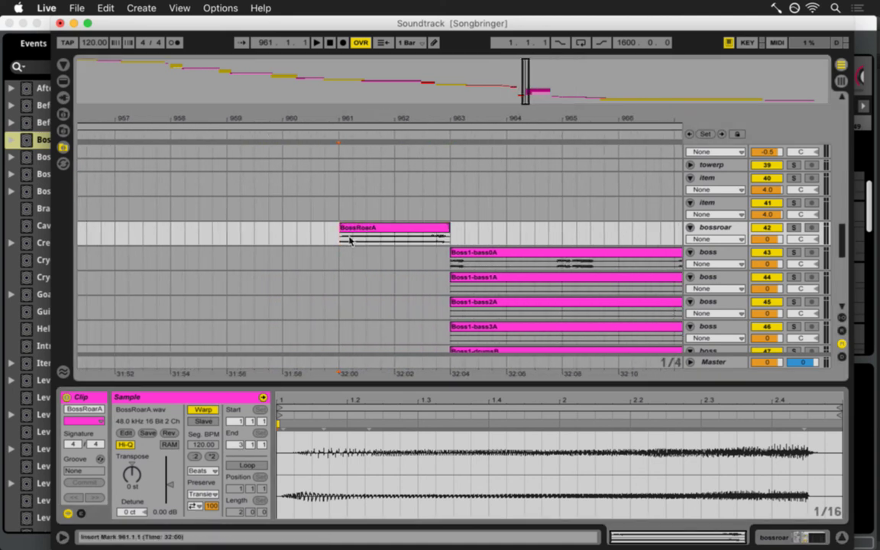
Turn off warping for the BossRoarA clip on track 42 and play it to check the bossroar level in the mixer.
click(211, 413)
key(space)
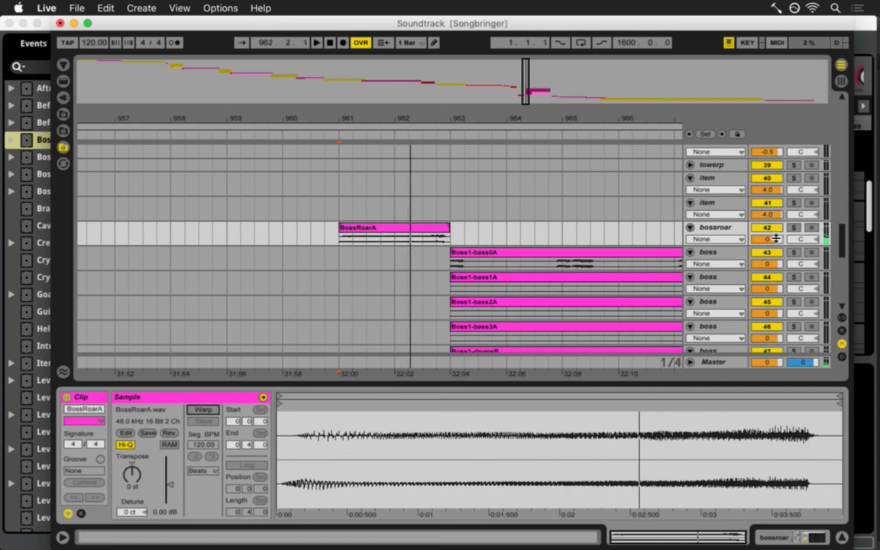
key(Tab)
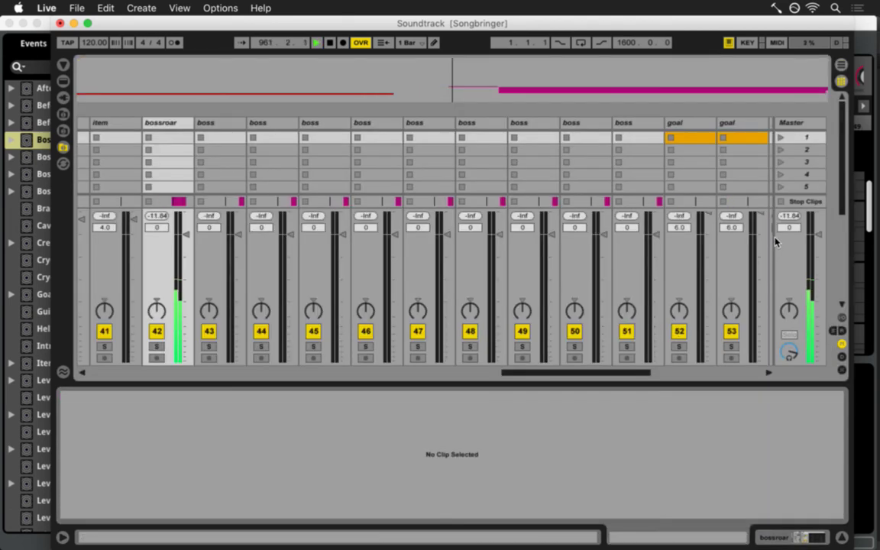
key(space)
key(Tab)
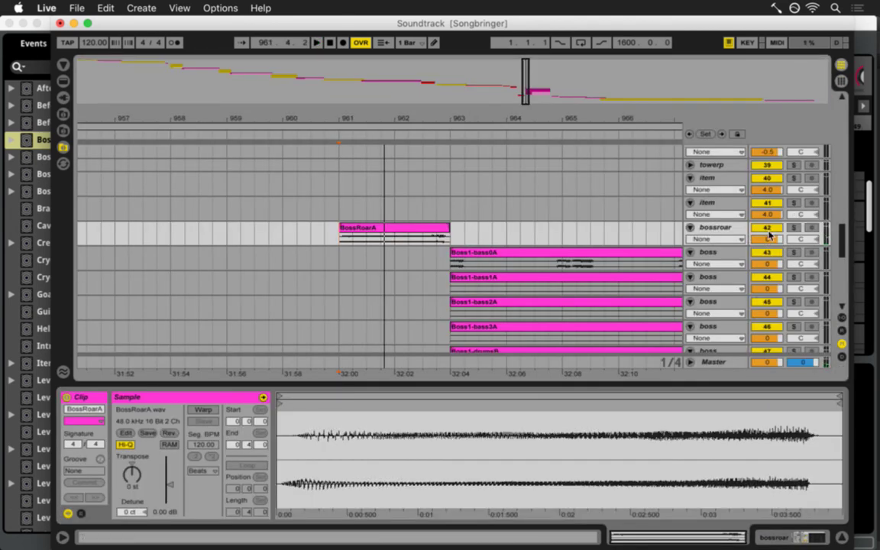
Raise the bossroar track volume to 6 dB and play the roar into the boss section to compare mixer levels.
key(space)
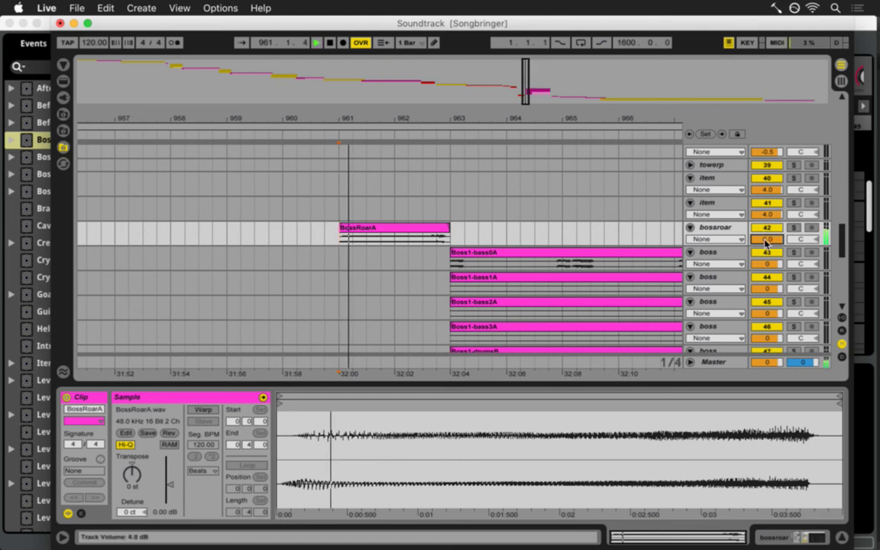
key(Tab)
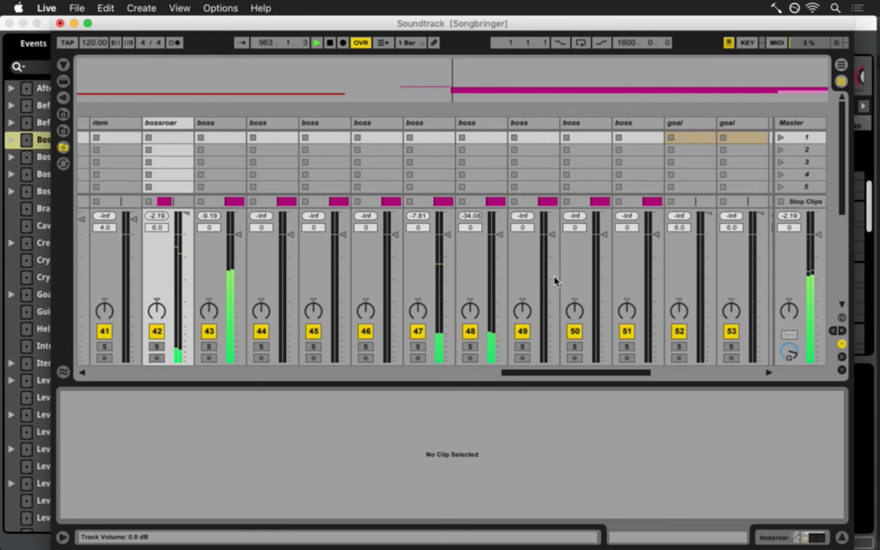
key(space)
key(Tab)
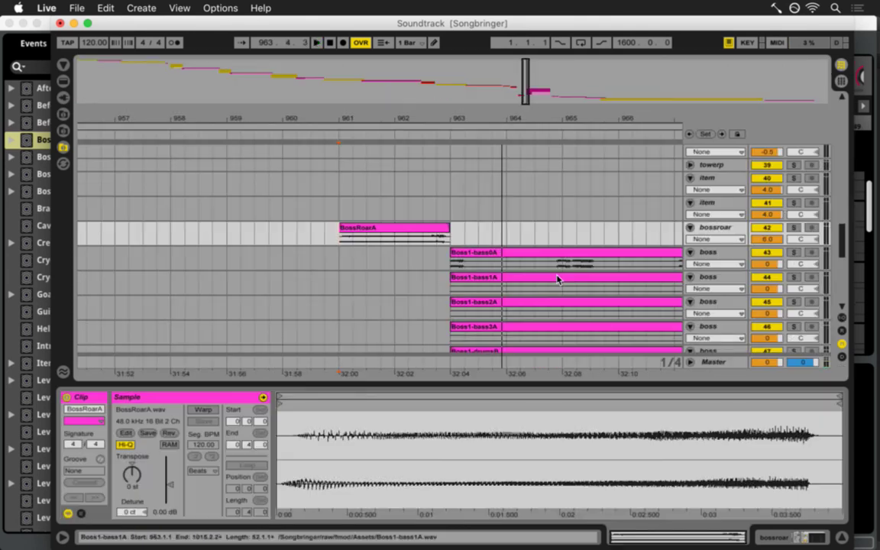
Duplicate boss track 51, delete the copied Boss1-voicelow3A clip from the new track 52, and save the set.
scroll(559, 275, down, 6)
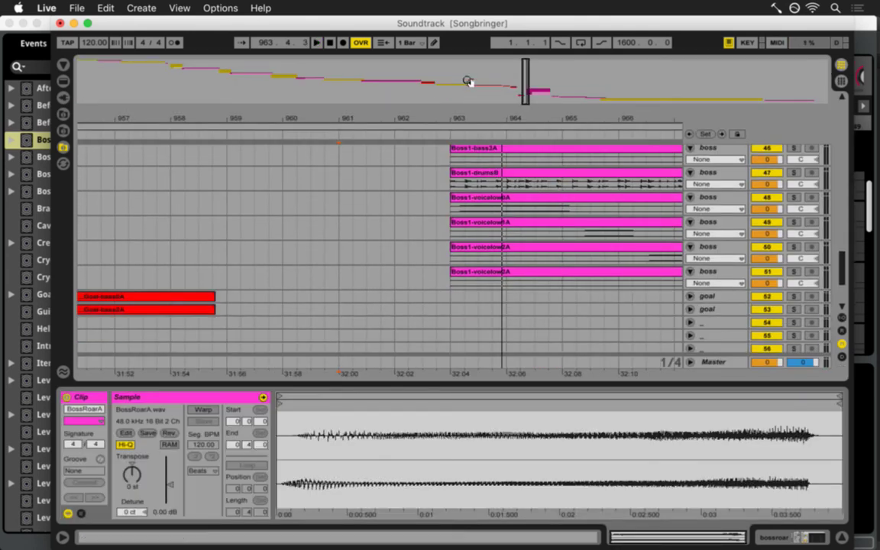
drag(487, 116, 488, 124)
click(729, 277)
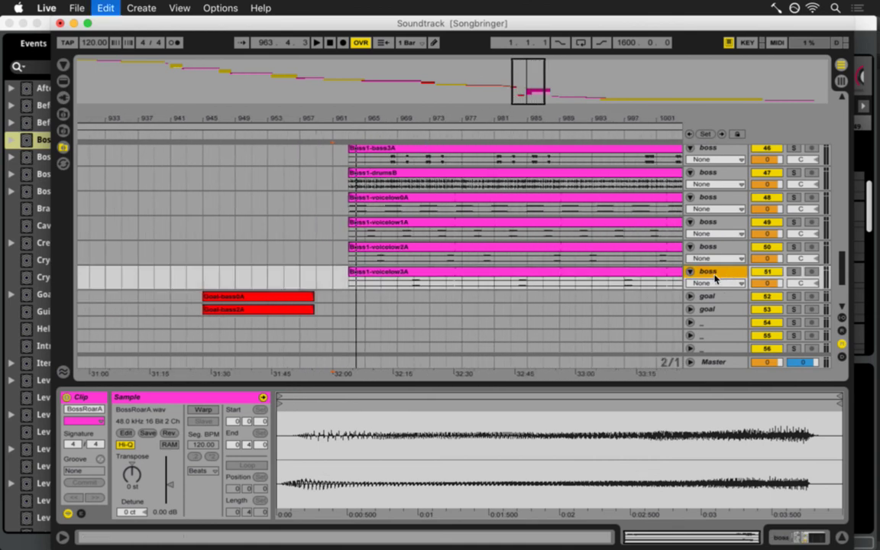
key(super+d)
click(604, 297)
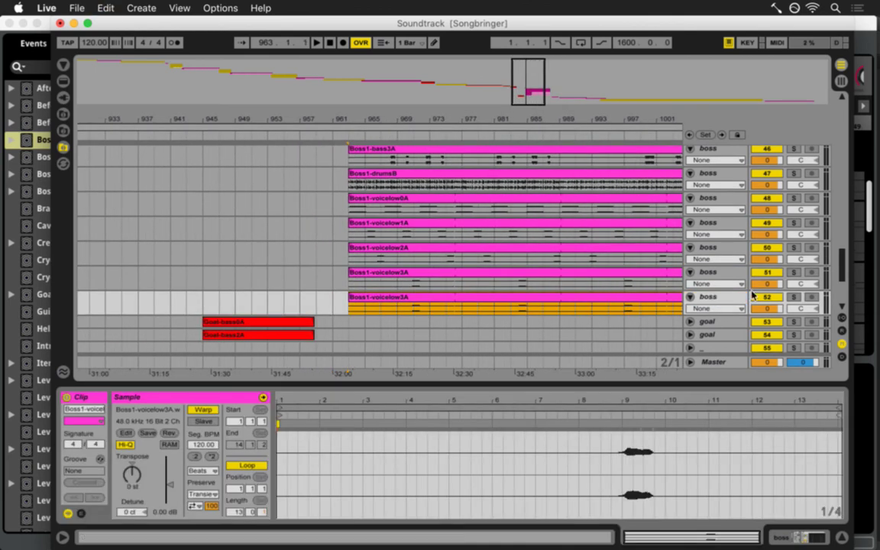
key(Delete)
key(super+s)
Place Boss1-doubleB.wav from the fmod Assets folder on the empty boss track 52, starting at bar 963.
click(63, 81)
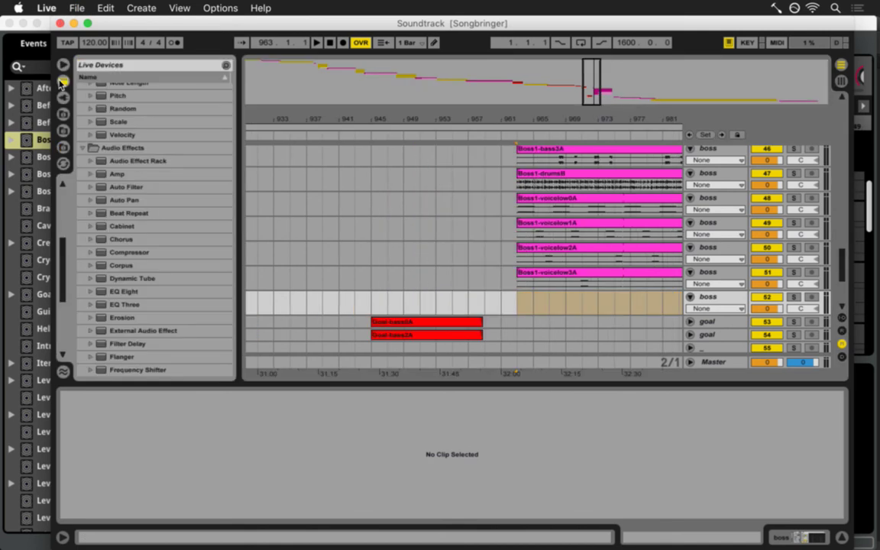
click(63, 147)
scroll(96, 222, down, 5)
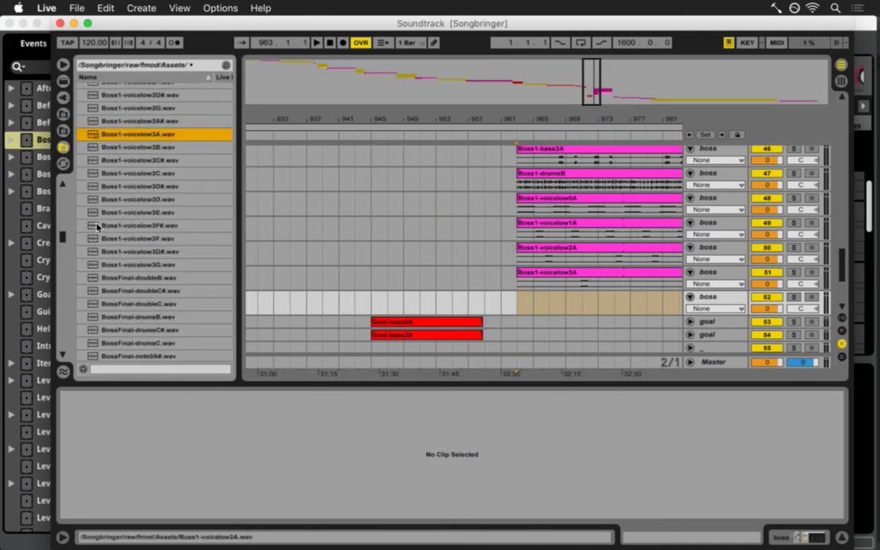
scroll(97, 227, up, 6)
scroll(98, 227, up, 15)
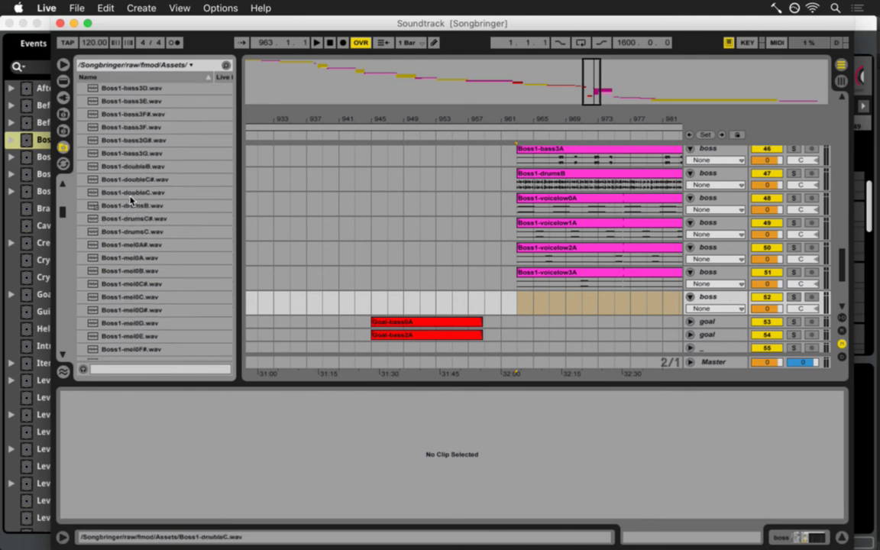
drag(126, 169, 519, 301)
click(64, 65)
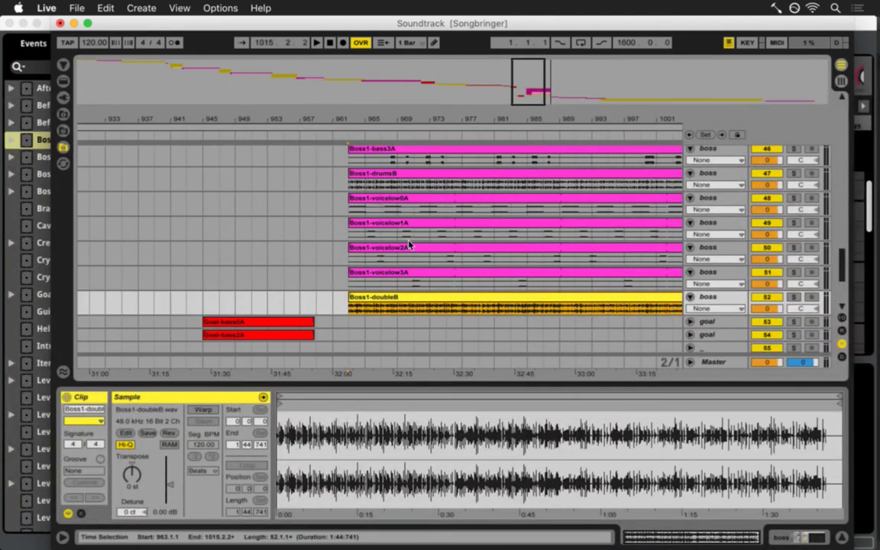
Play the boss section and recolor all ten Boss1 clips on tracks 43 to 52 yellow to match Boss1-doubleB.
key(space)
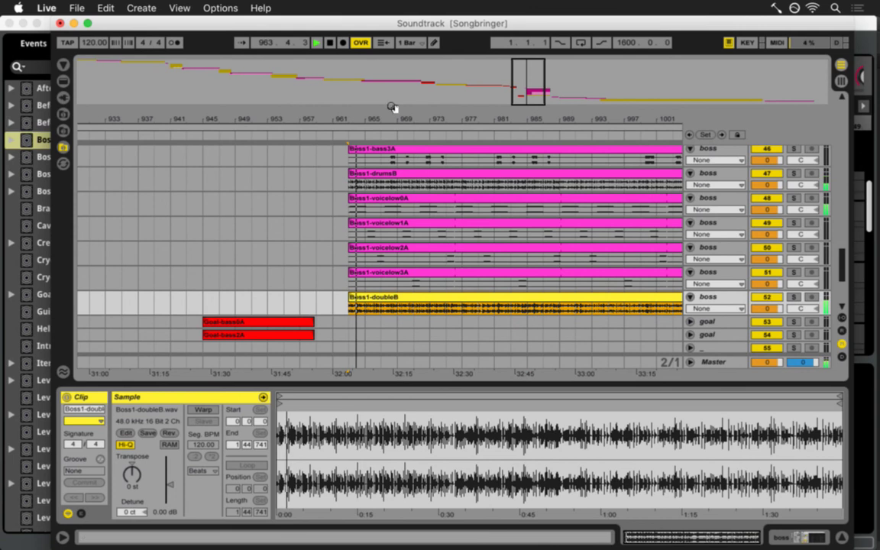
drag(387, 119, 385, 118)
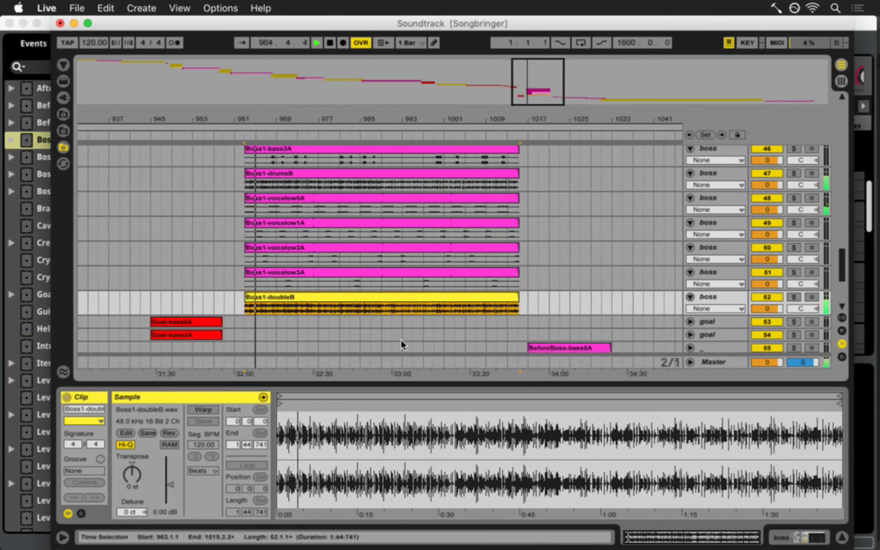
scroll(319, 297, up, 5)
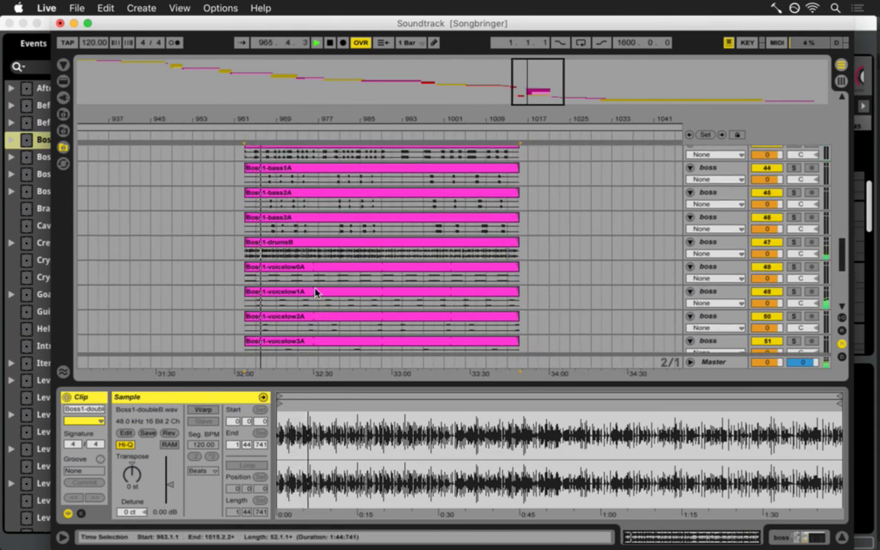
shift+click(309, 188)
right_click(312, 186)
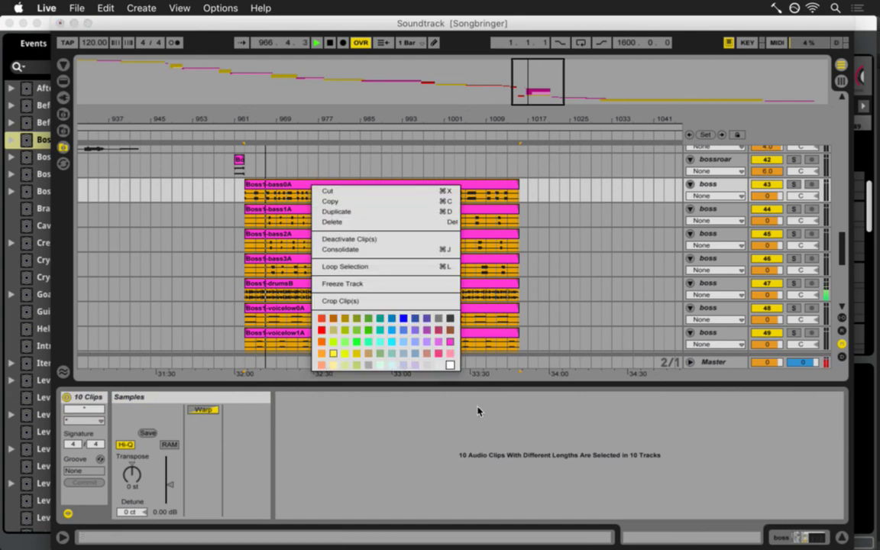
click(333, 353)
Check the boss tracks' playback levels in the mixer and look over the clips from the boss roar to BeforeBoss-bass0A.
scroll(281, 250, down, 4)
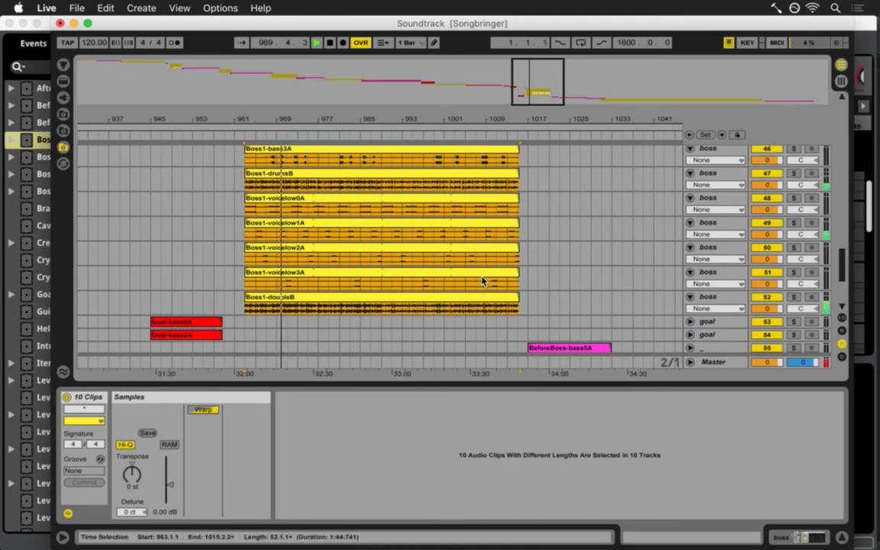
scroll(481, 296, up, 2)
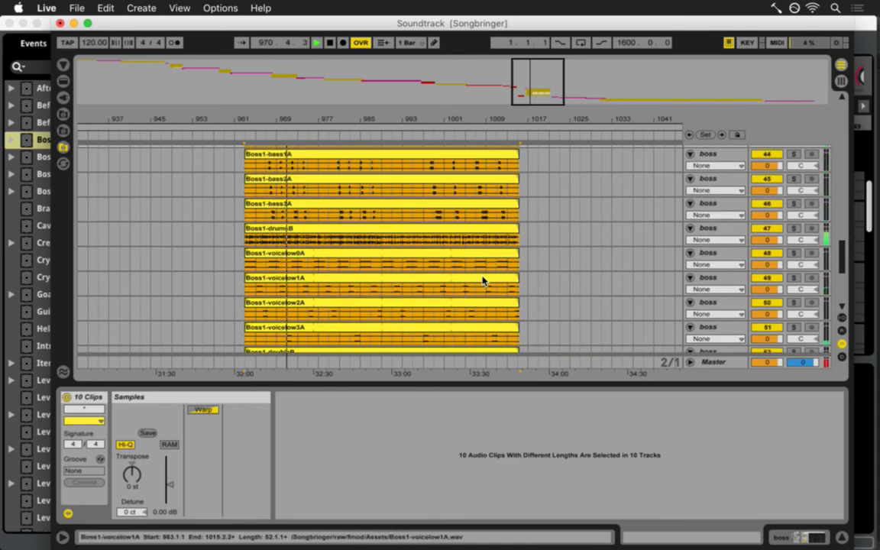
key(Tab)
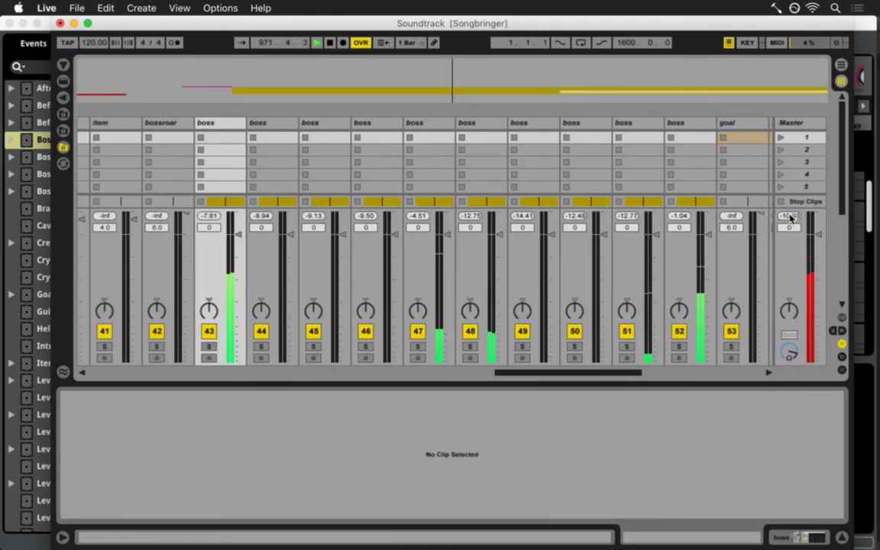
key(Tab)
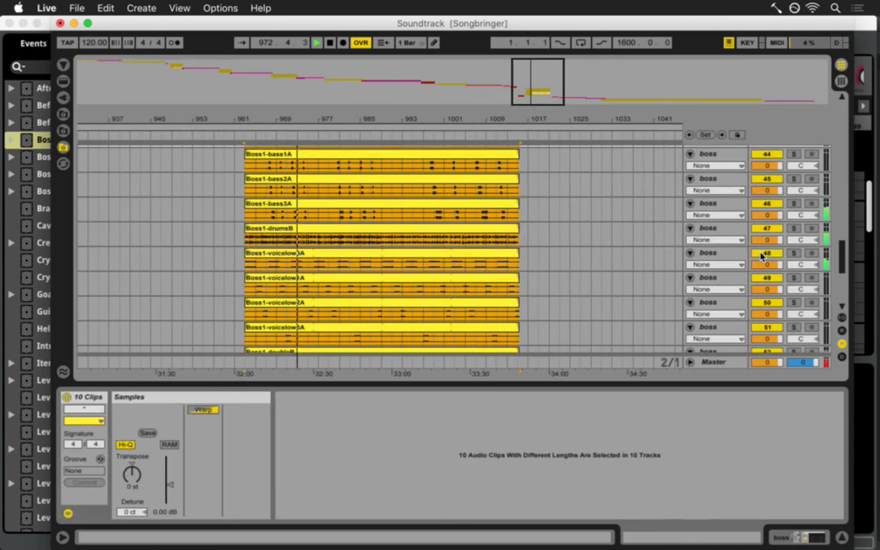
scroll(550, 221, down, 2)
scroll(546, 221, down, 1)
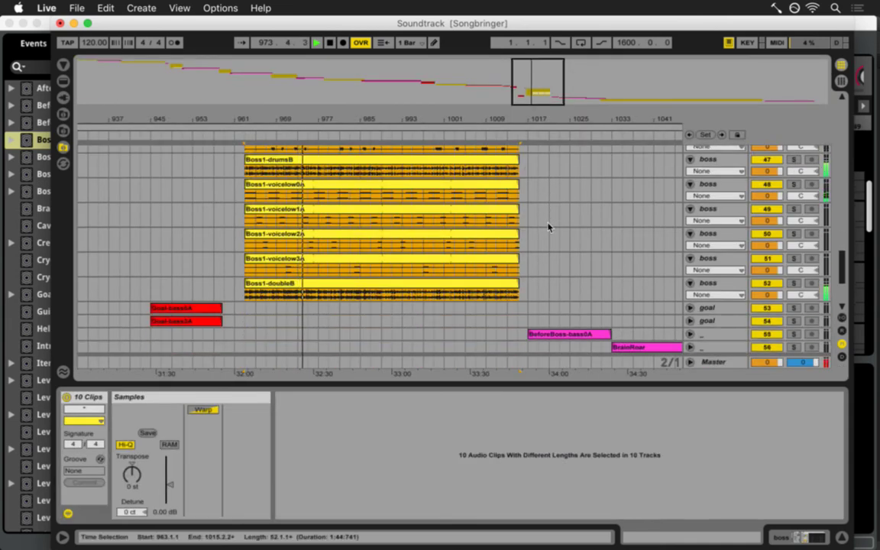
click(530, 333)
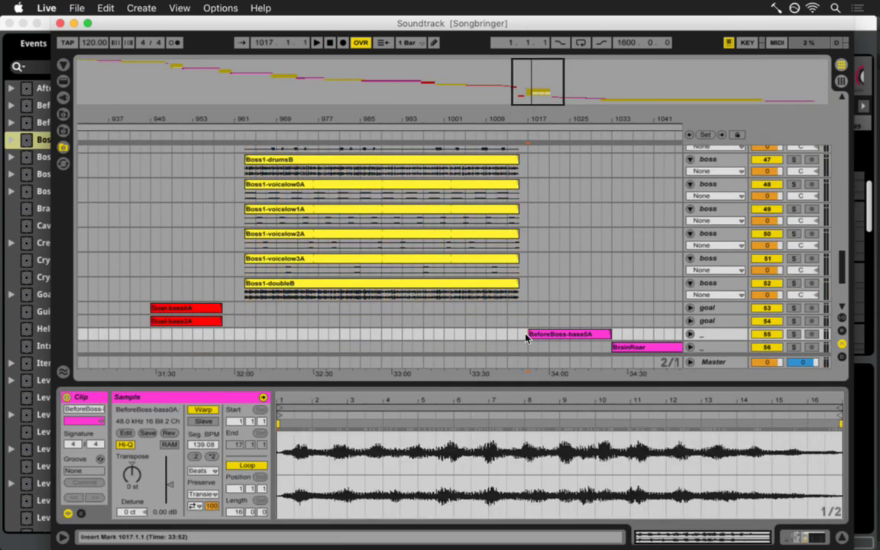
scroll(538, 262, down, 2)
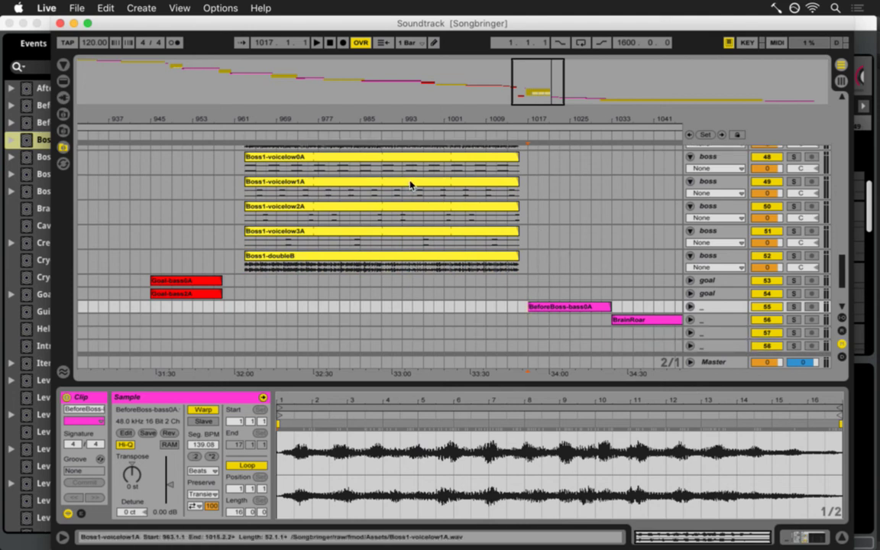
scroll(337, 164, up, 10)
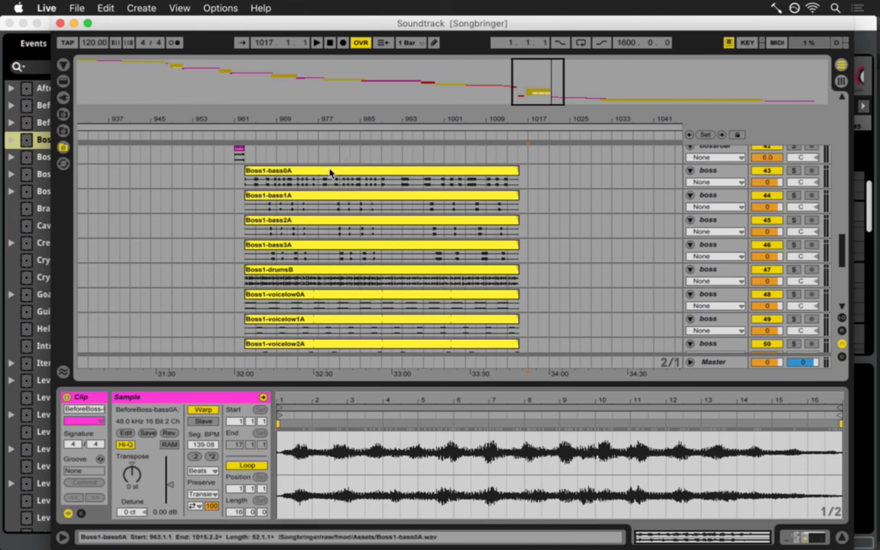
scroll(233, 168, up, 3)
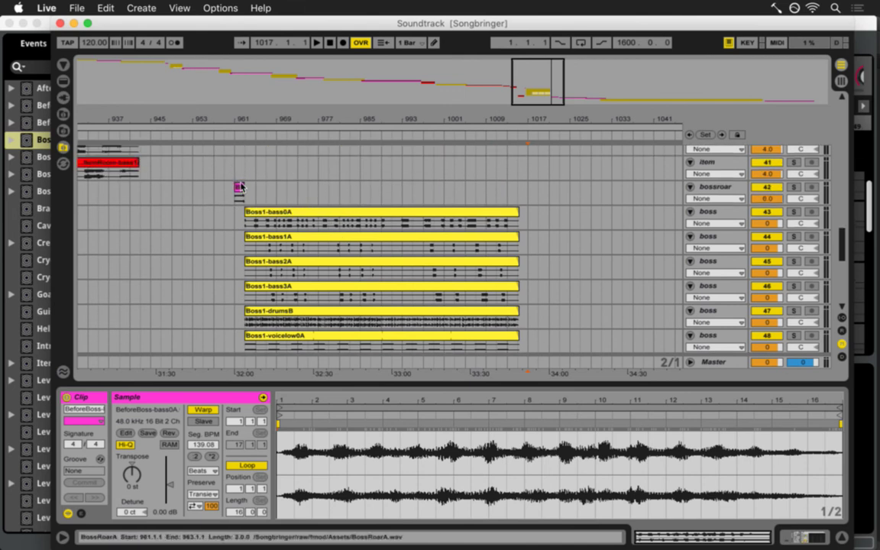
Reset the bossroar track volume to 0 dB and boost the BossRoarA clip gain, trying 9 dB and then 7 dB during playback.
click(238, 190)
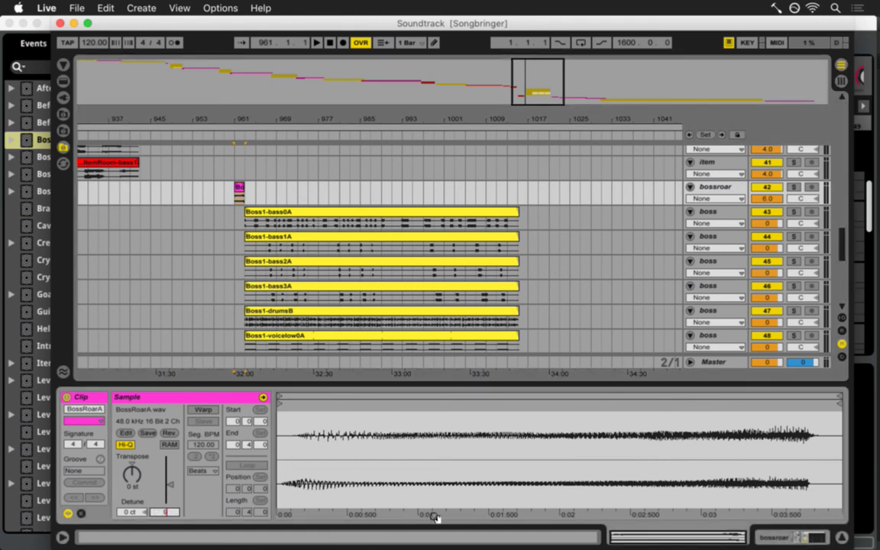
key(Return)
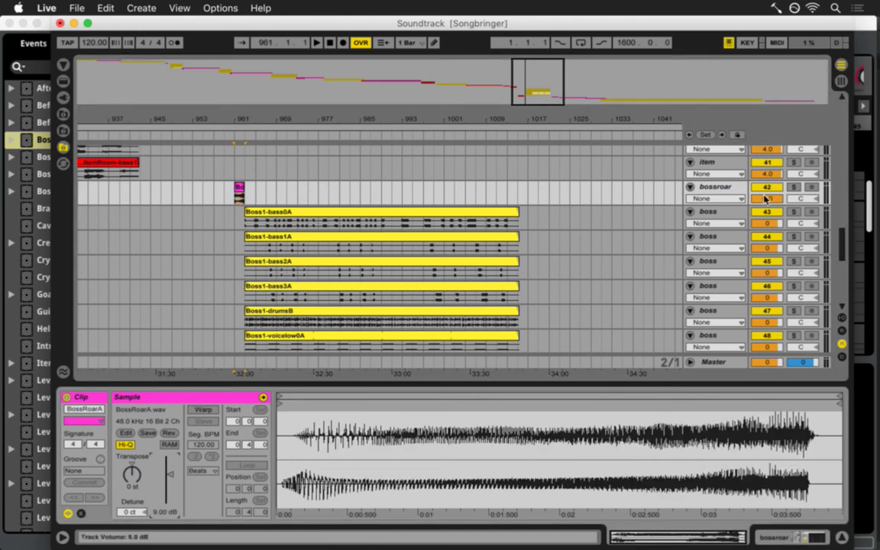
key(Tab)
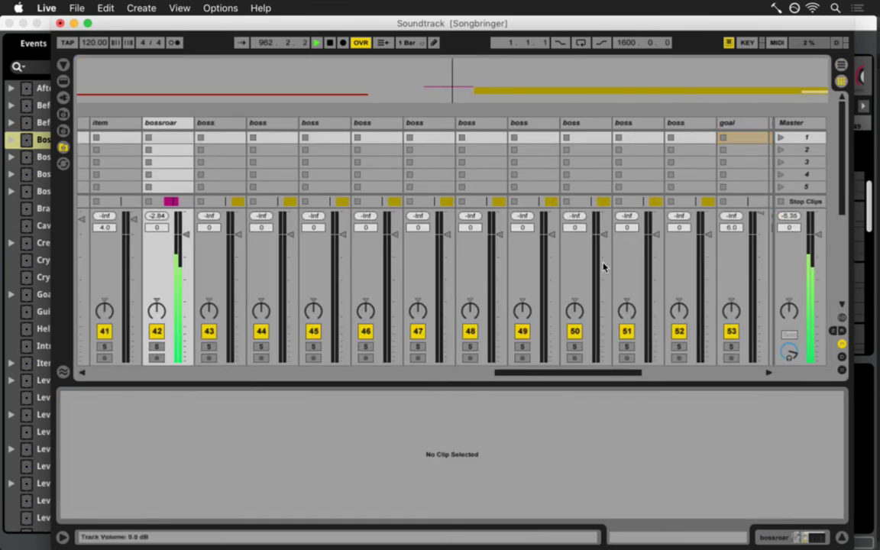
key(Tab)
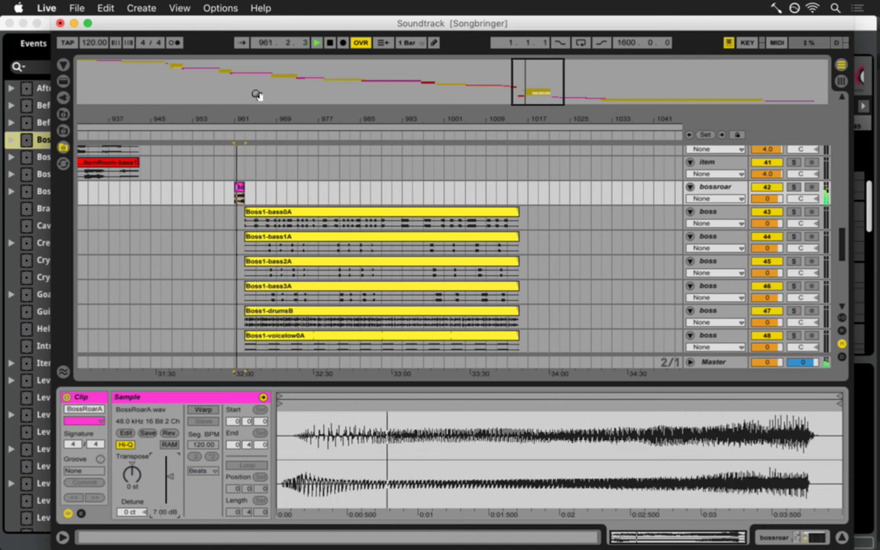
Nudge the BossRoarA clip slightly later so it overlaps the start of the Boss1 clips, and play the transition.
click(246, 120)
drag(246, 120, 247, 218)
key(space)
drag(198, 186, 204, 186)
key(space)
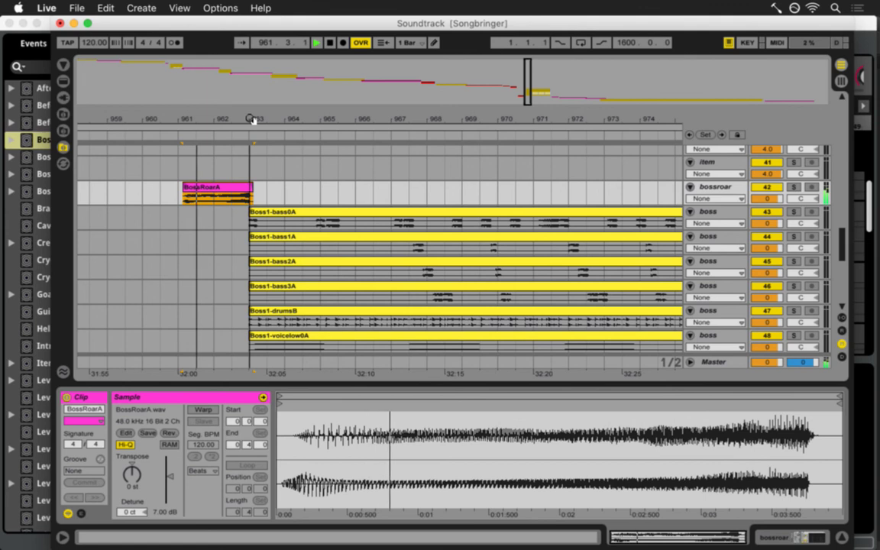
drag(252, 119, 265, 136)
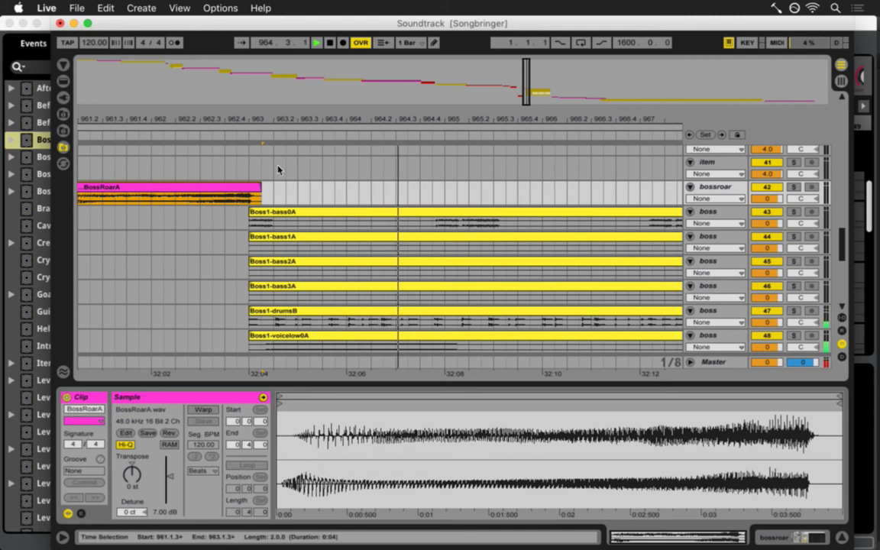
Lower the BossRoarA clip gain to 6 dB and save the set.
drag(261, 122, 261, 114)
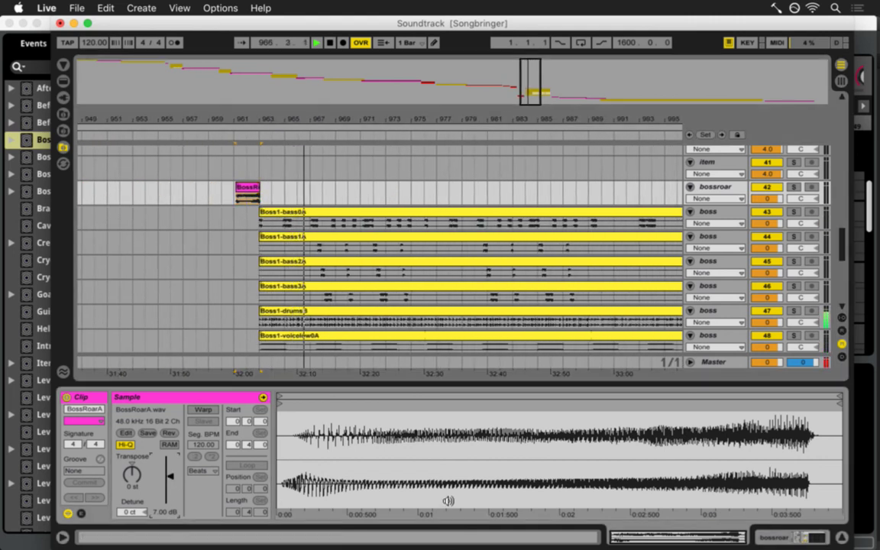
key(Down)
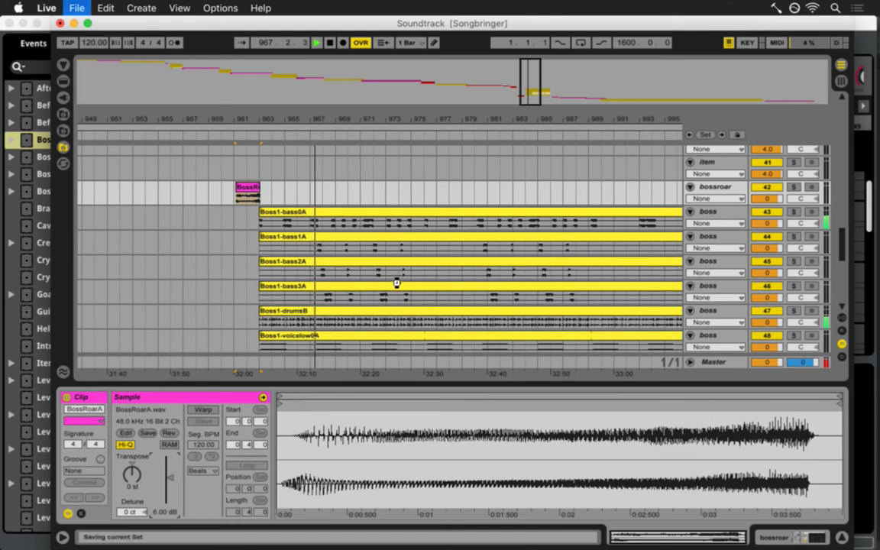
Try lowering the Boss1-doubleB track's volume to -3.1 dB and -4.1 dB during playback, and reset it to 0 dB.
click(348, 217)
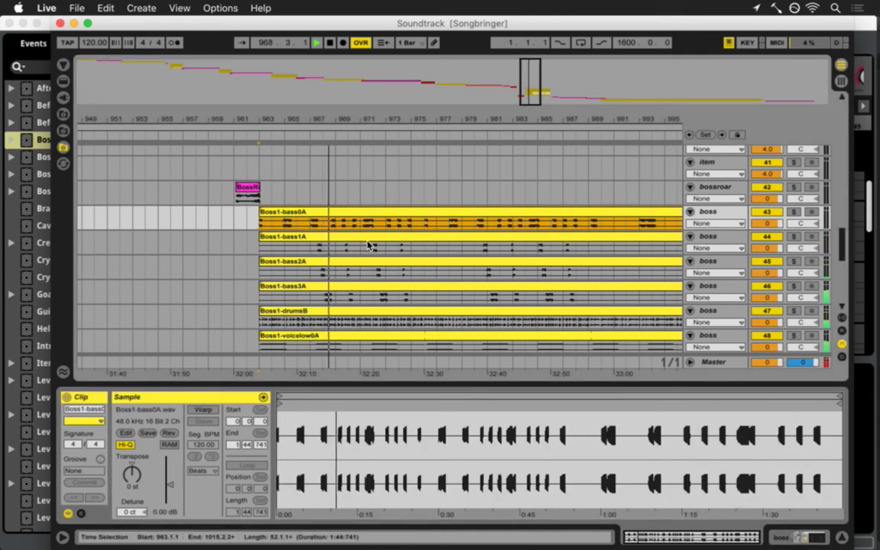
key(Tab)
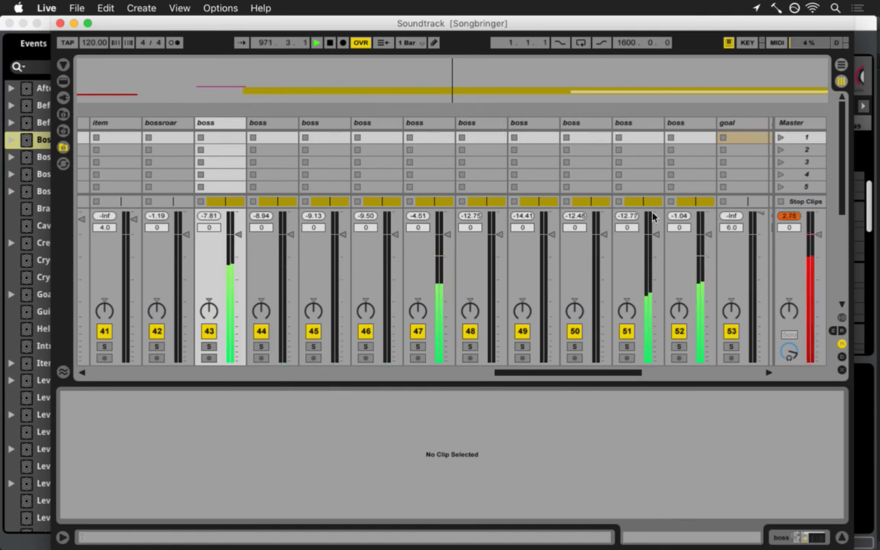
click(683, 124)
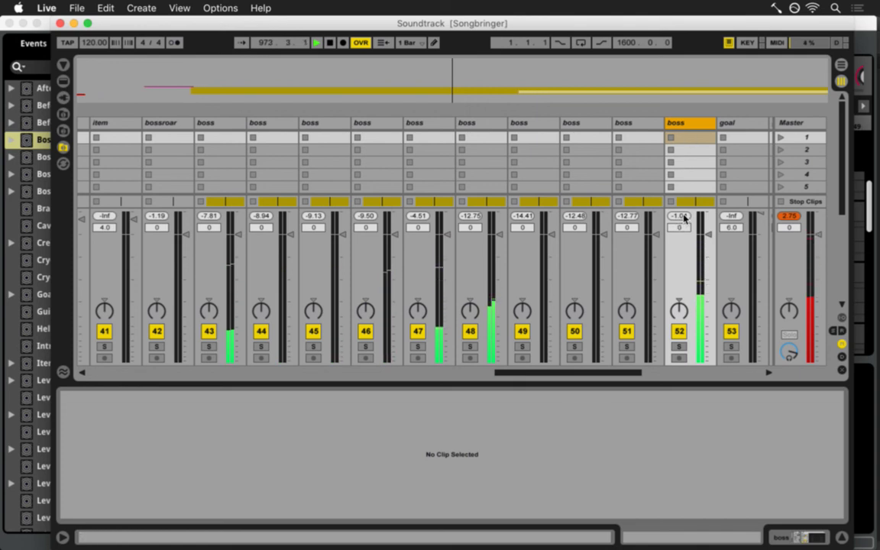
drag(677, 228, 682, 232)
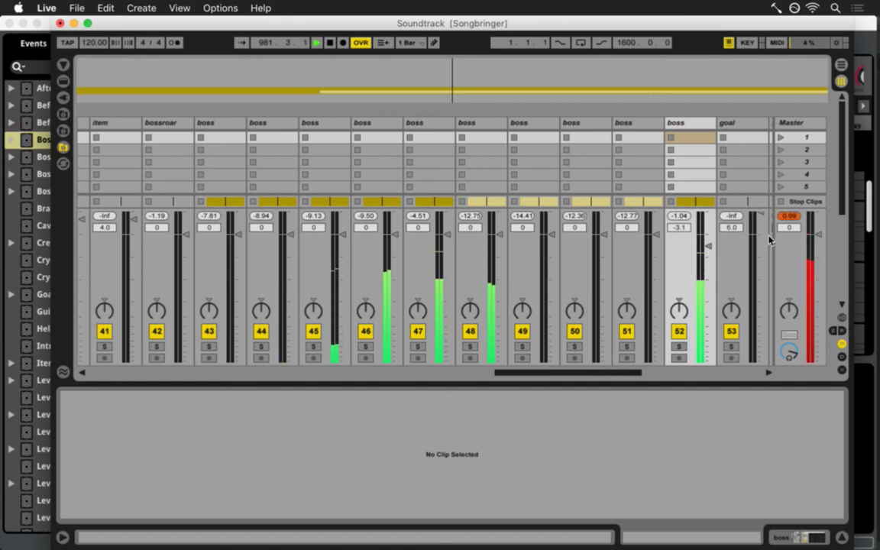
drag(708, 244, 705, 247)
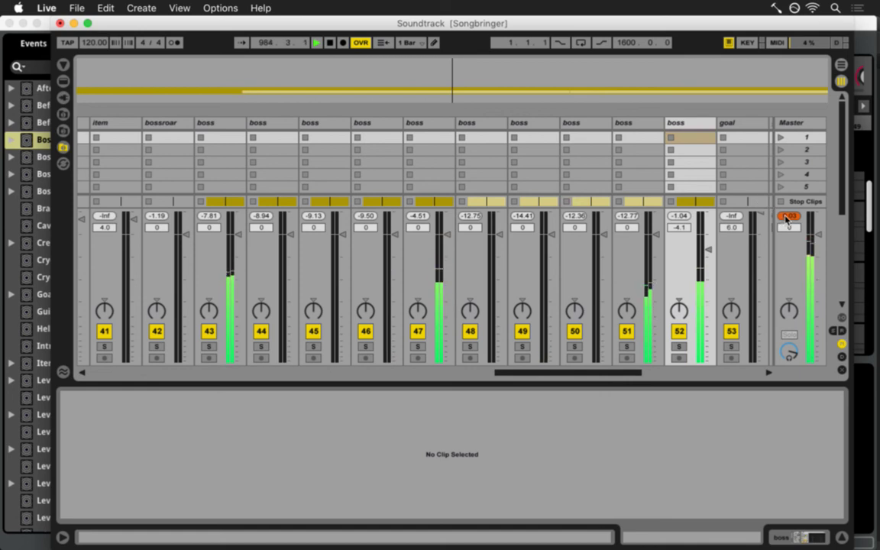
click(683, 227)
text(0)
key(Return)
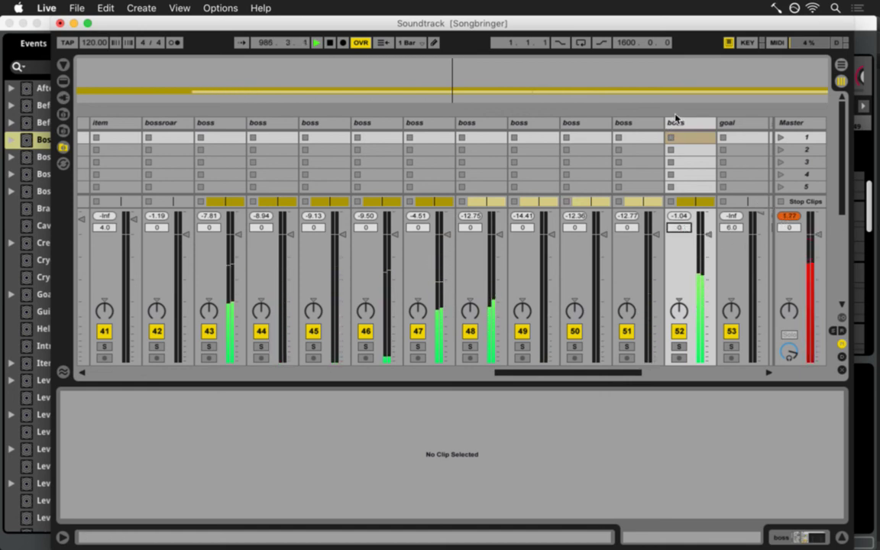
Set the Boss1-doubleB track's Limiter to a -4.12 dB ceiling and 0 dB gain, and lower the track volume to -2.6 dB.
click(677, 120)
click(718, 360)
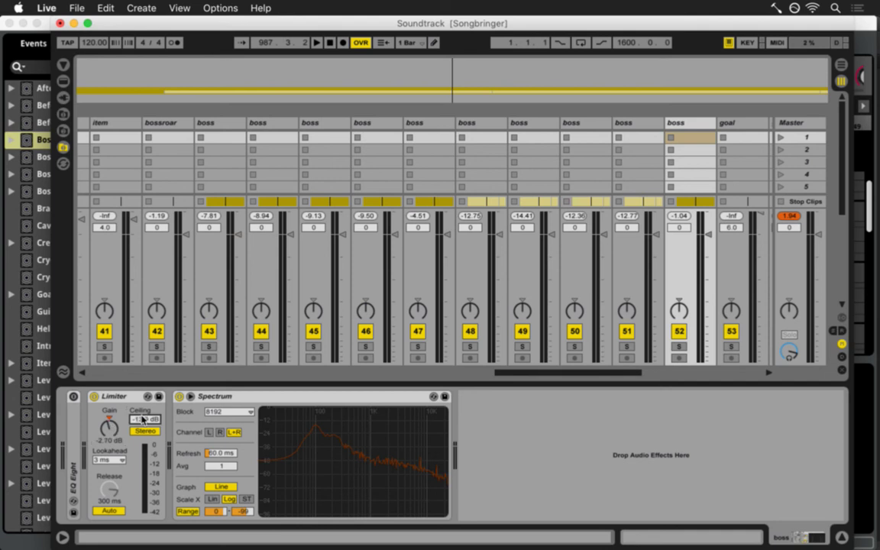
key(space)
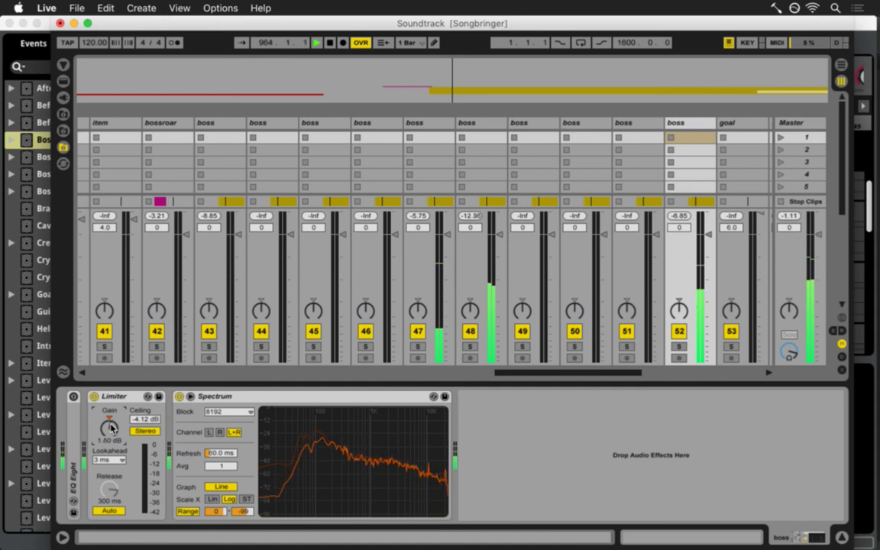
drag(111, 429, 110, 432)
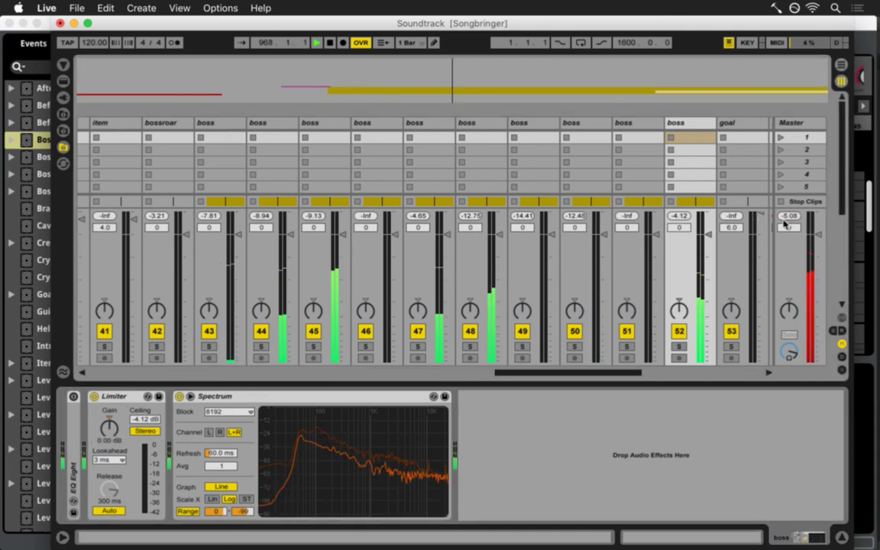
drag(707, 236, 707, 239)
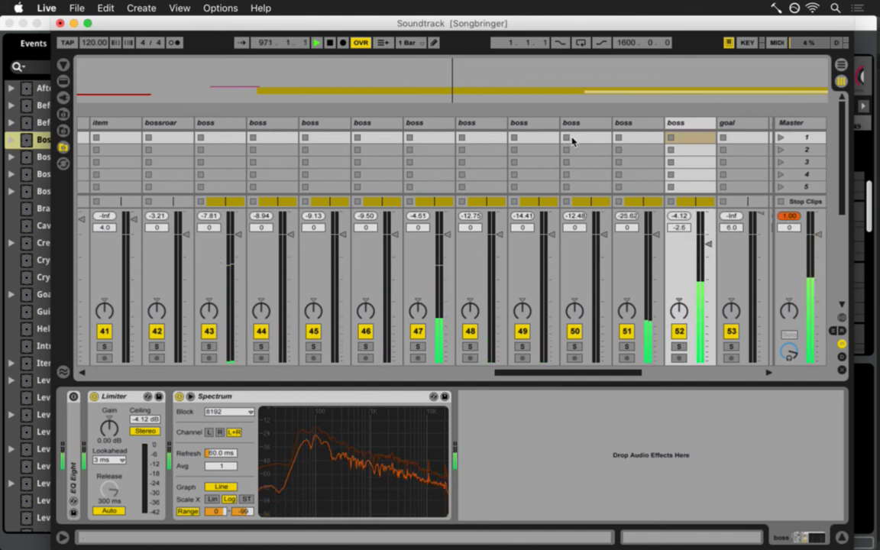
Move the Boss1-drumsB track directly before the Boss1-doubleB track and solo it briefly during playback.
click(419, 123)
drag(419, 123, 672, 129)
click(630, 346)
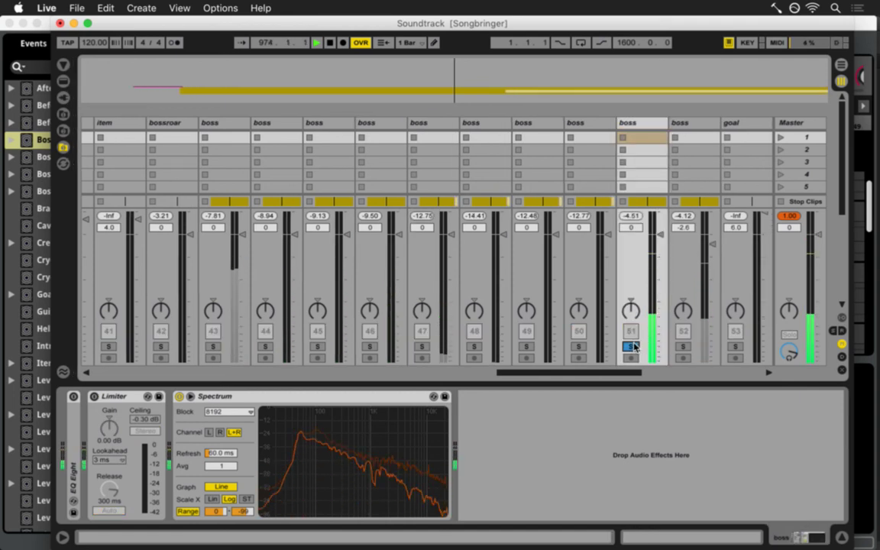
click(631, 346)
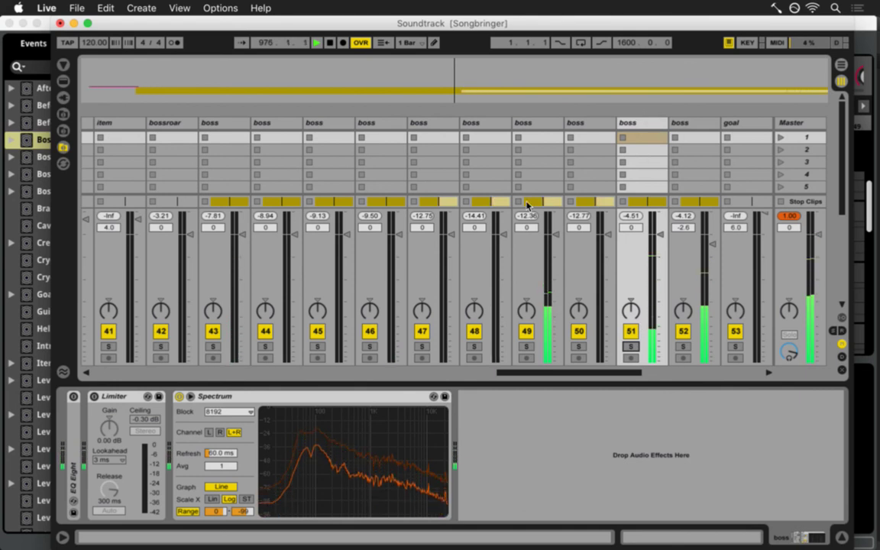
Enable the Boss1-drumsB track's Limiter with a -1.88 dB ceiling and raise its gain to 0.70 dB.
click(95, 396)
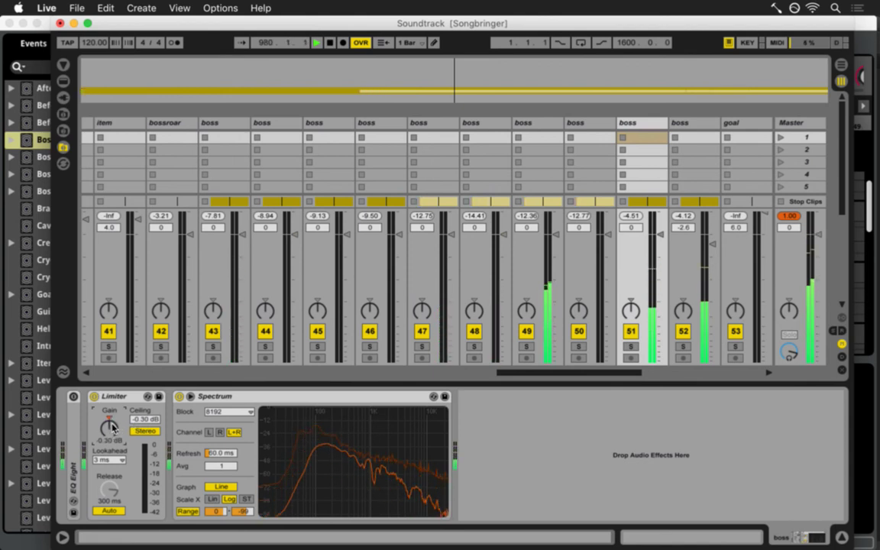
drag(111, 423, 113, 420)
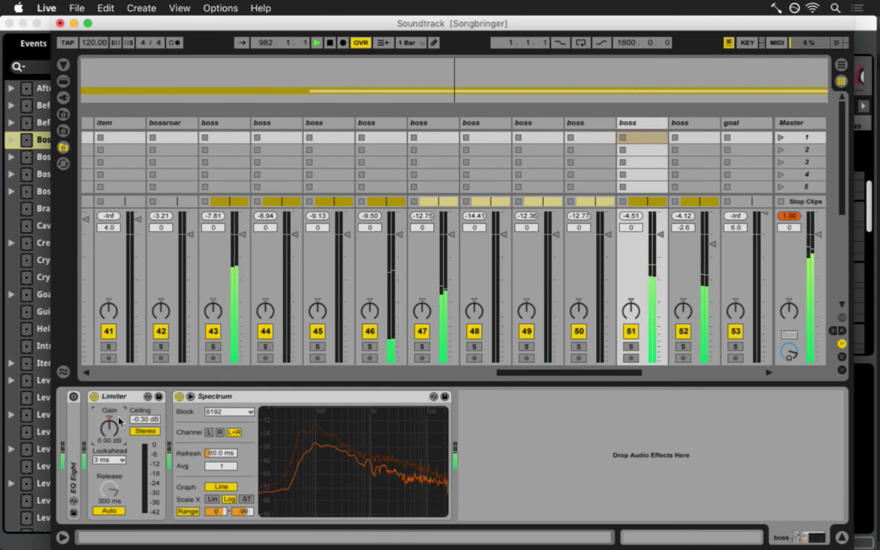
drag(143, 417, 142, 420)
scroll(142, 419, up, 7)
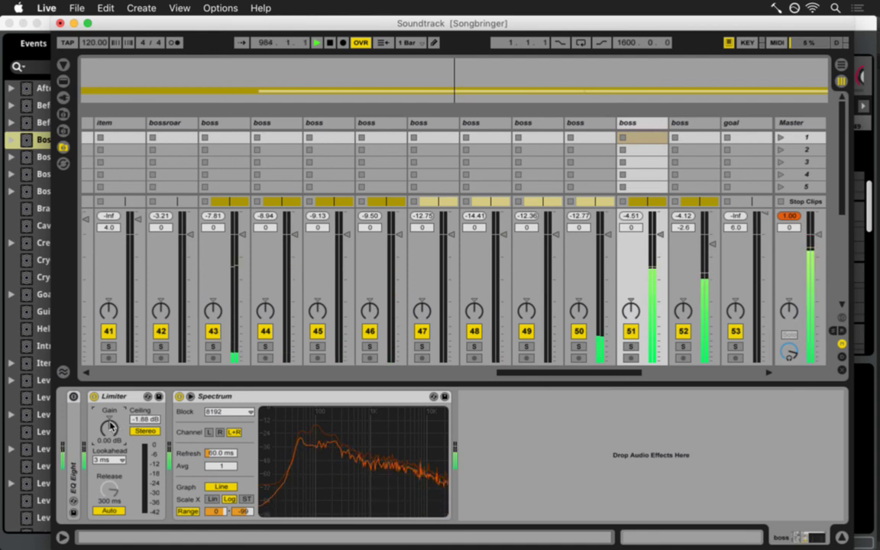
scroll(111, 428, up, 7)
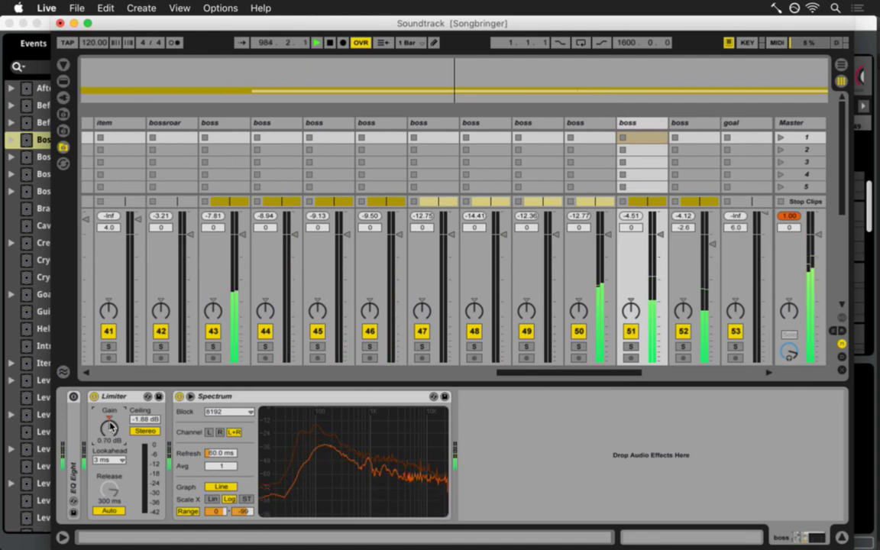
Lower the Boss1-doubleB track's Limiter gain to -0.80 dB while checking the master peak level, and save the set.
click(679, 124)
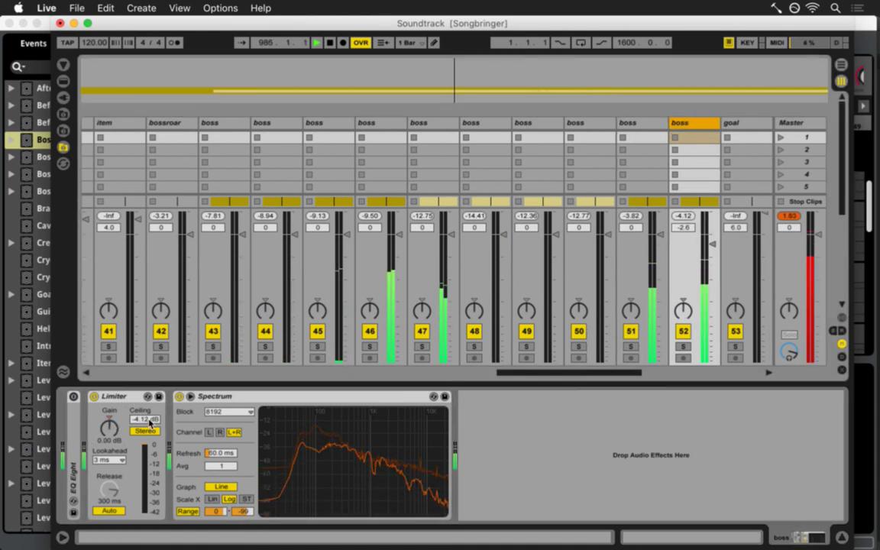
drag(111, 424, 111, 430)
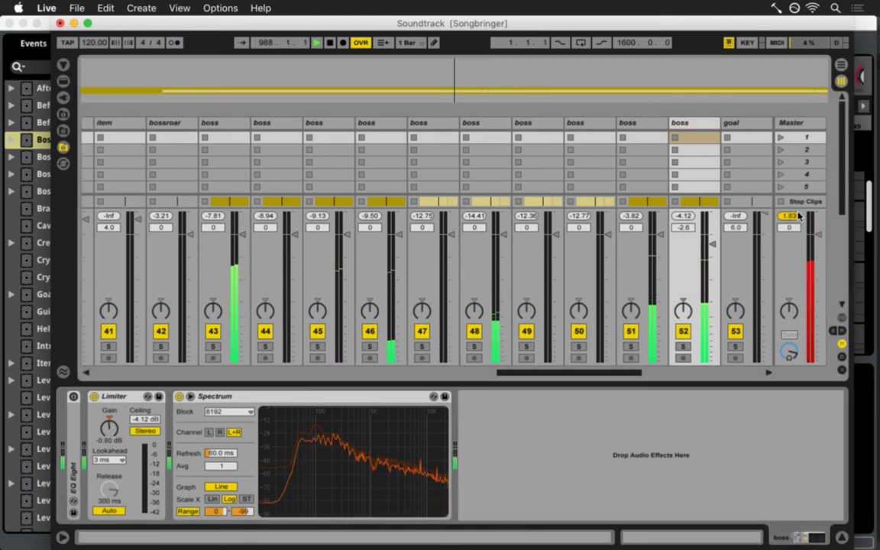
click(798, 216)
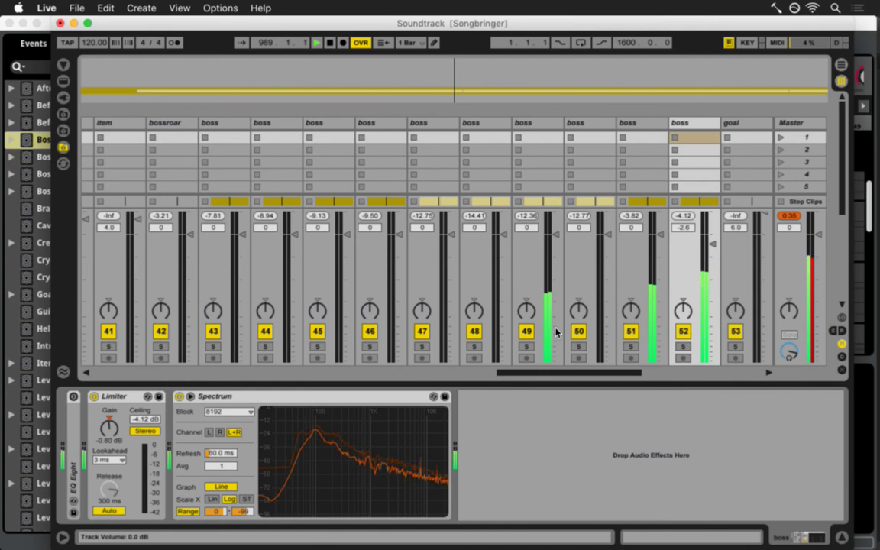
drag(599, 373, 621, 375)
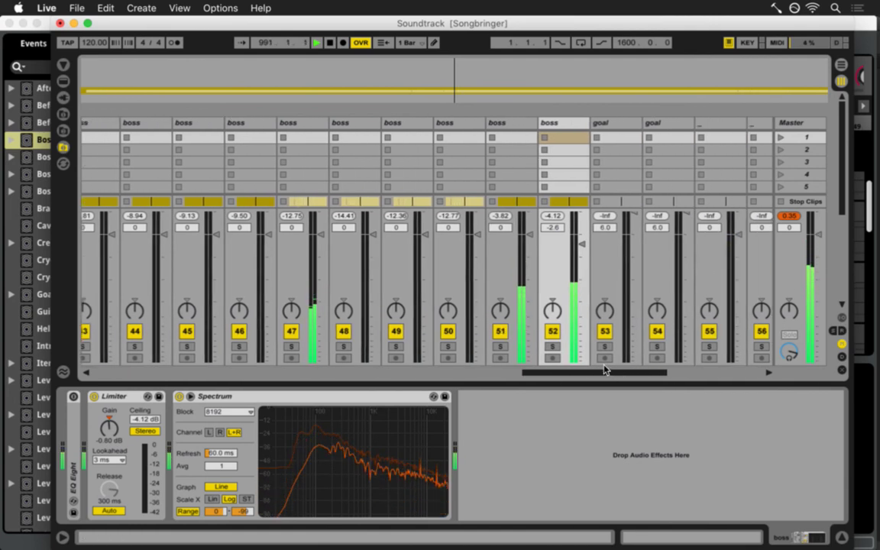
mouse_move(343, 413)
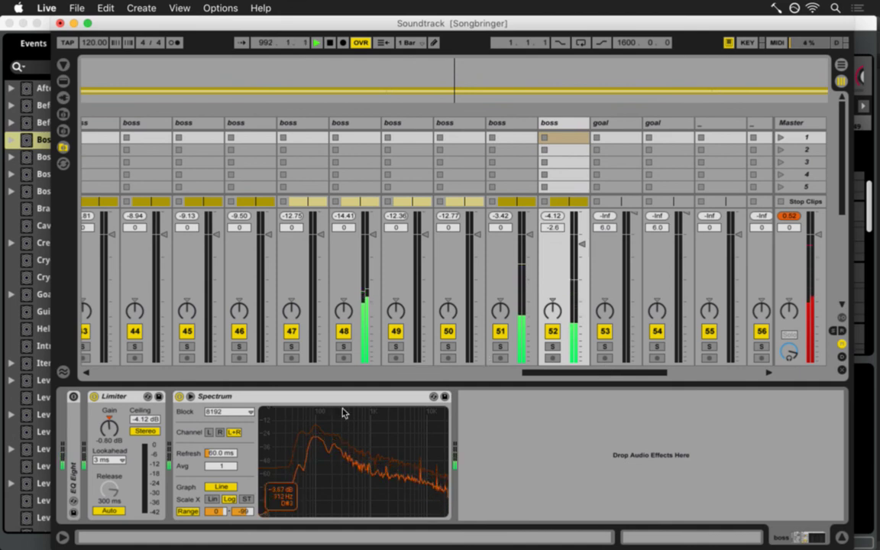
key(super+s)
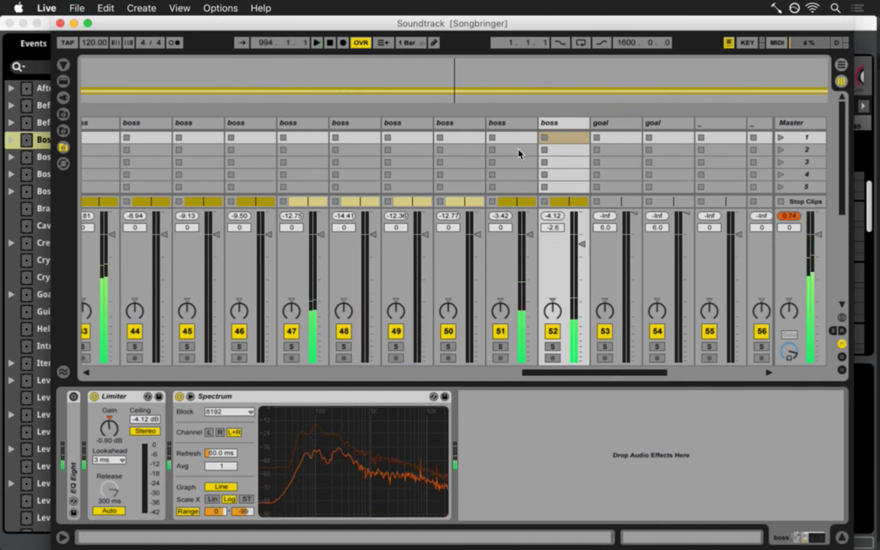
key(space)
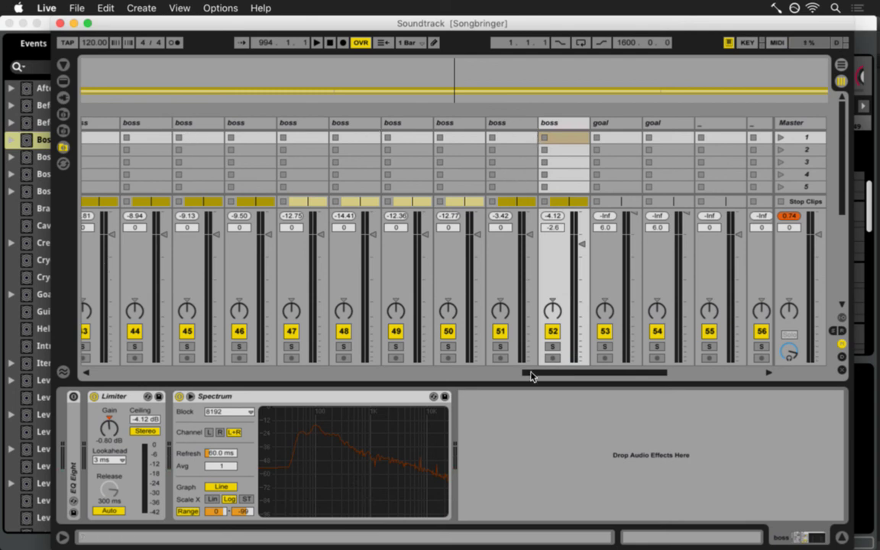
Lower the volumes of all ten boss tracks together by 0.5 dB and play the start of the boss section.
drag(532, 375, 519, 374)
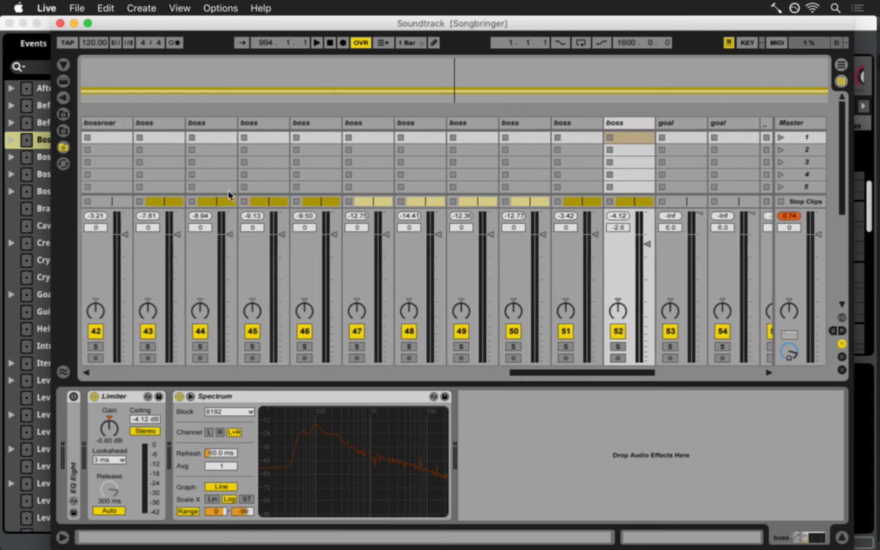
shift+click(141, 124)
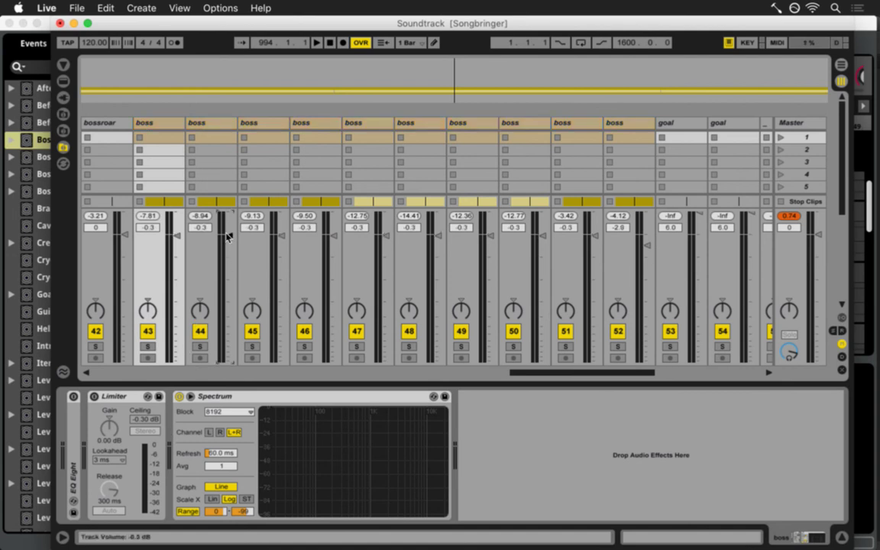
key(space)
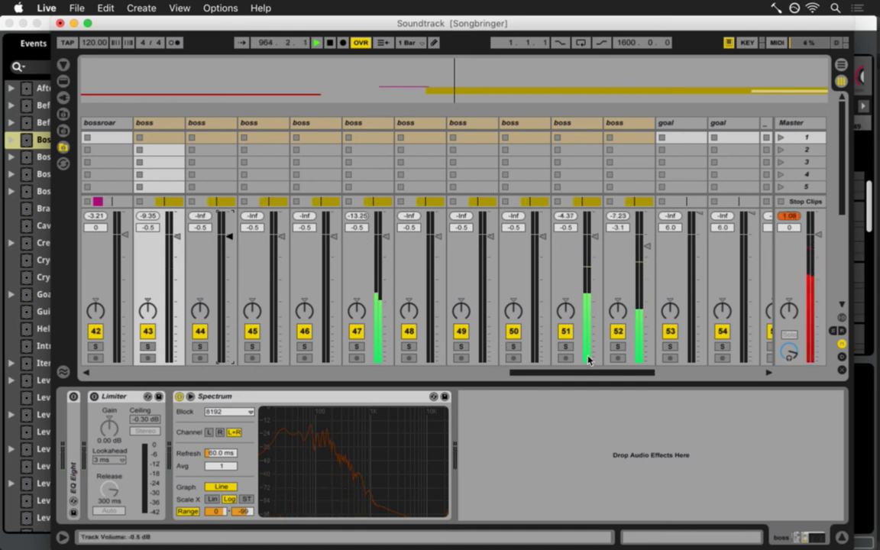
drag(593, 373, 613, 377)
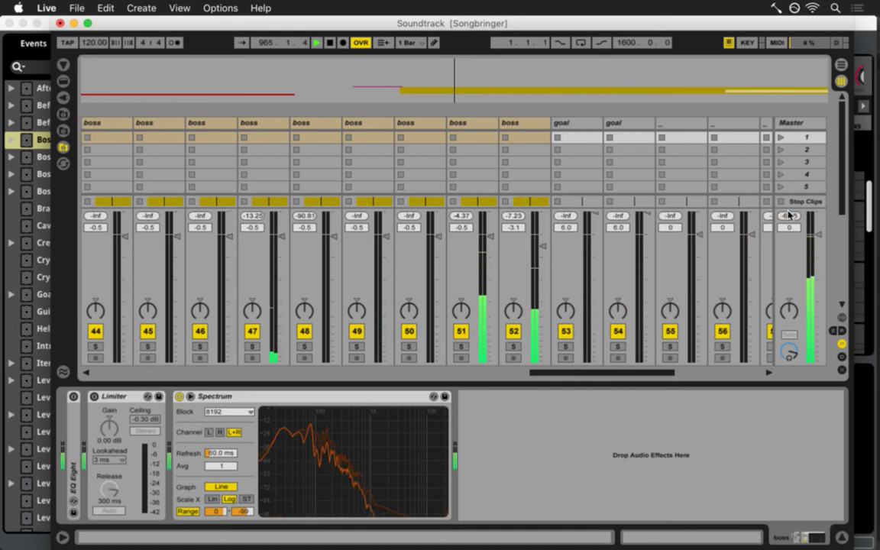
Place the insert marker in the arrangement at bar 1017, where the BeforeBoss-bass clip starts after the boss section.
key(Tab)
drag(495, 114, 406, 112)
drag(846, 237, 846, 275)
click(551, 262)
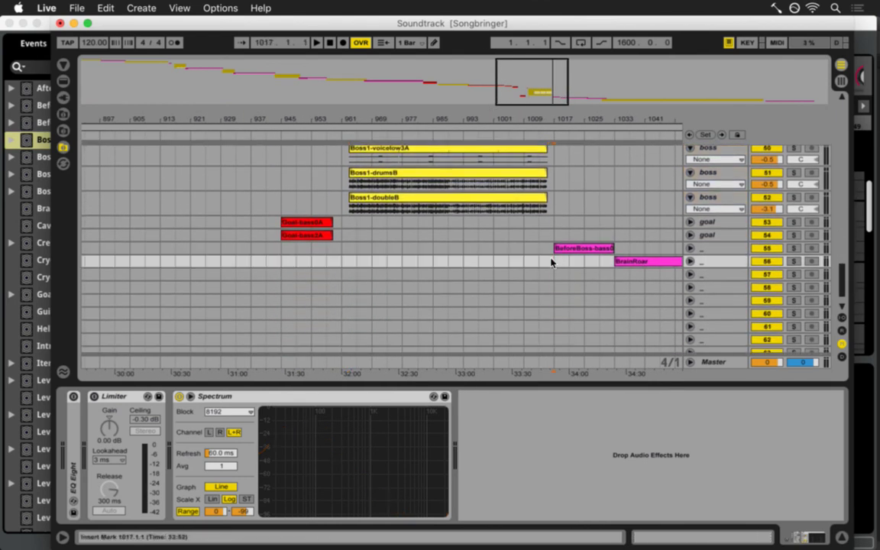
Switch to Adobe Audition and play Soundtrack.wav around 34:10, 37:02, 33:08 and 34:03 to compare the sections' loudness.
key(super+Tab)
click(291, 298)
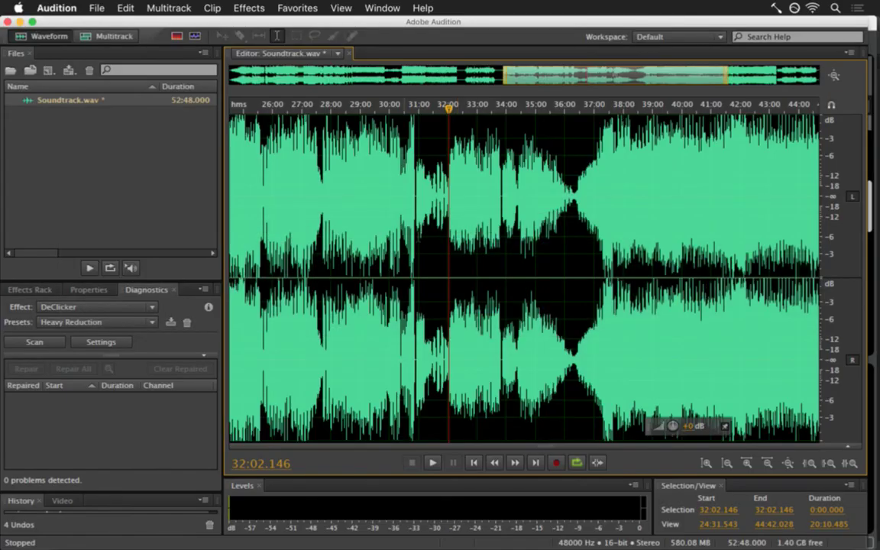
click(511, 194)
key(space)
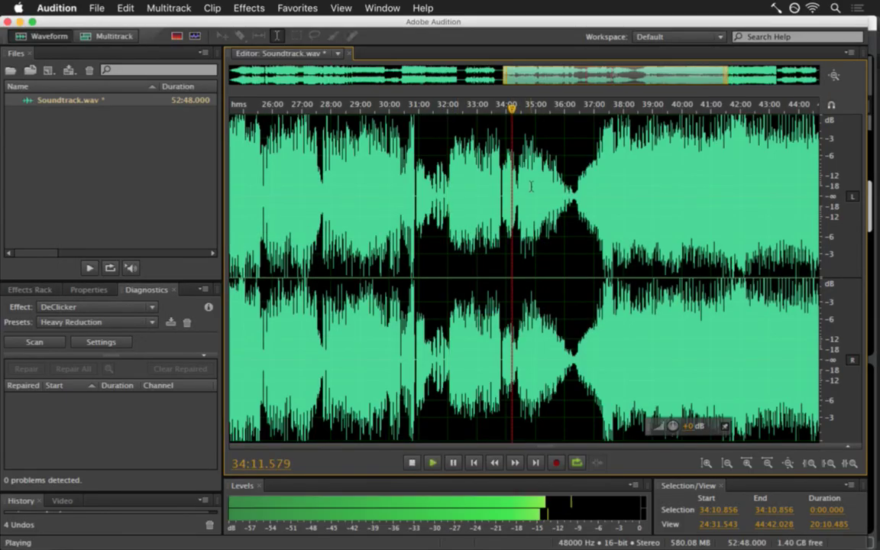
key(space)
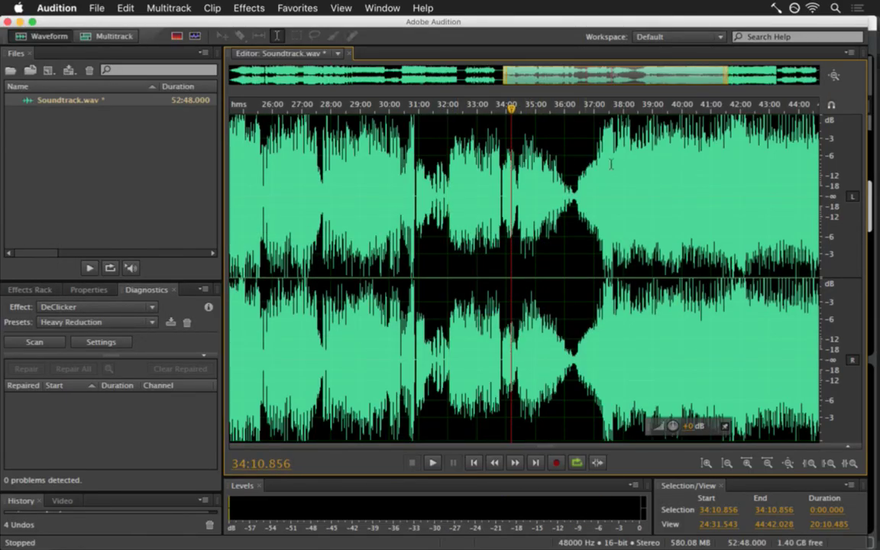
drag(585, 77, 612, 78)
key(space)
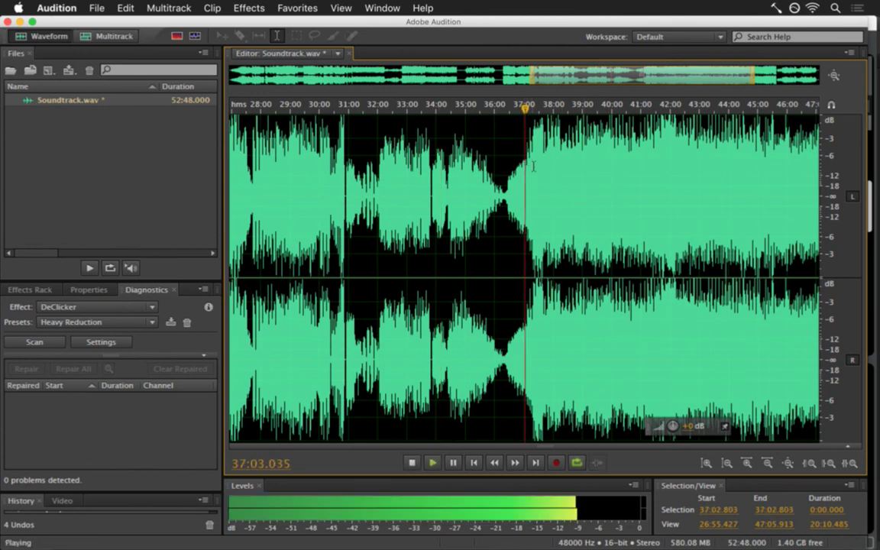
key(space)
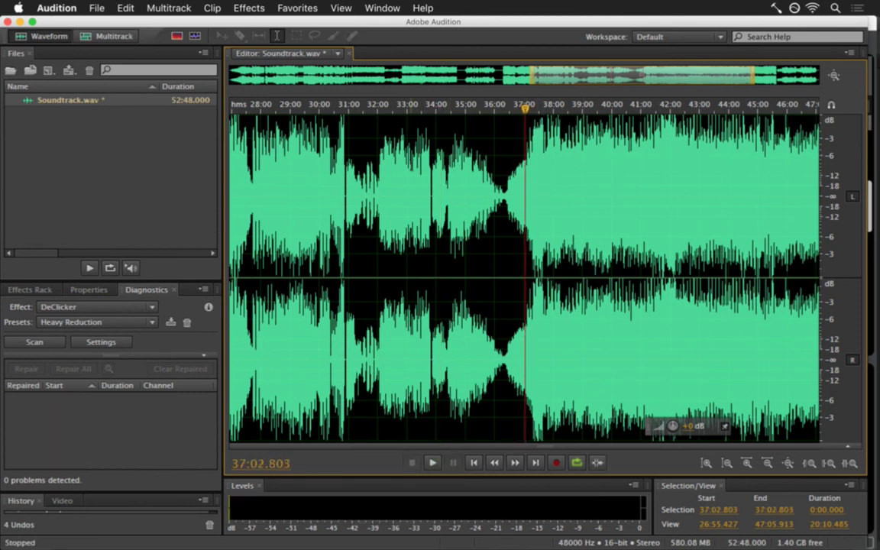
click(411, 165)
key(space)
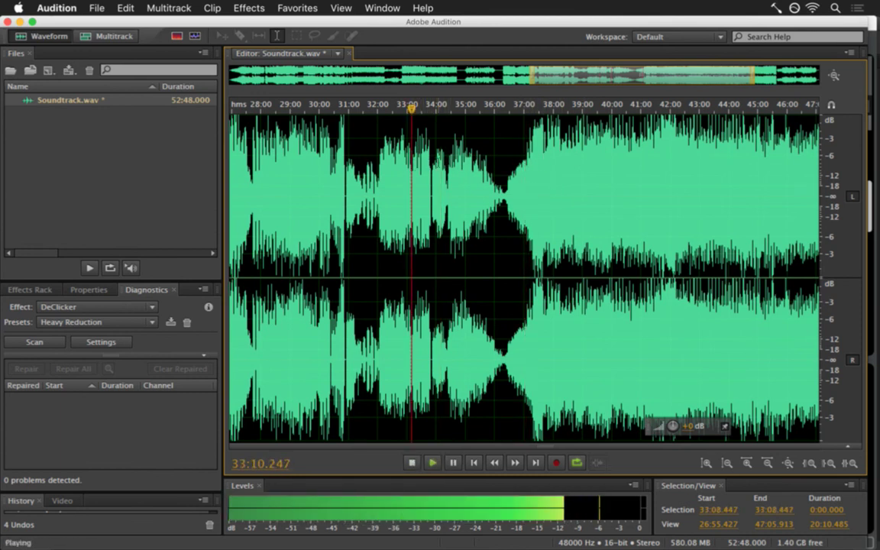
click(437, 161)
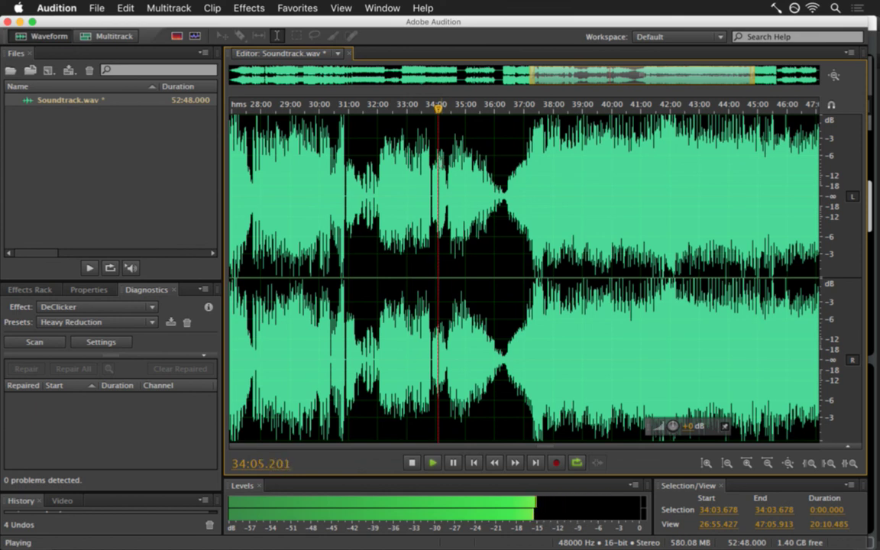
Stop playback, switch to Ableton Live and turn warping off and on for the BeforeBoss-bass clip to give it a segment tempo of 120 BPM.
key(space)
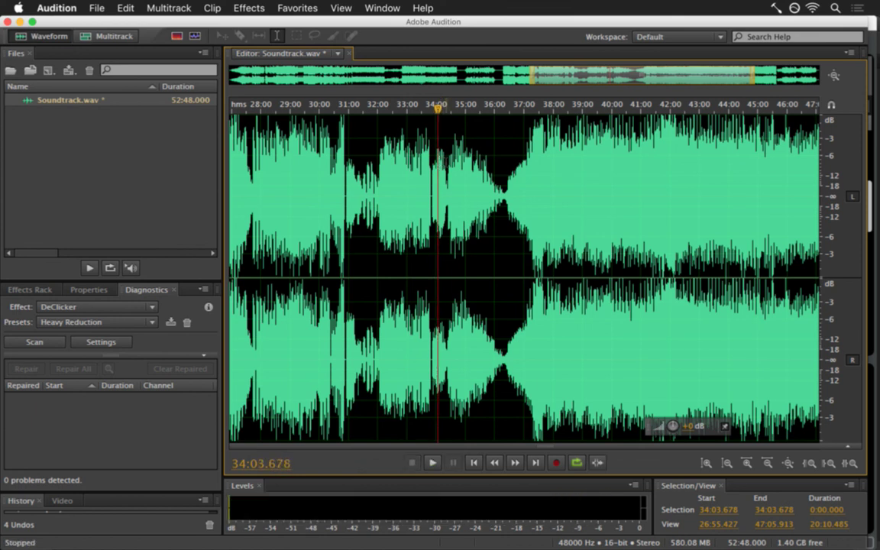
key(super+Tab)
click(577, 250)
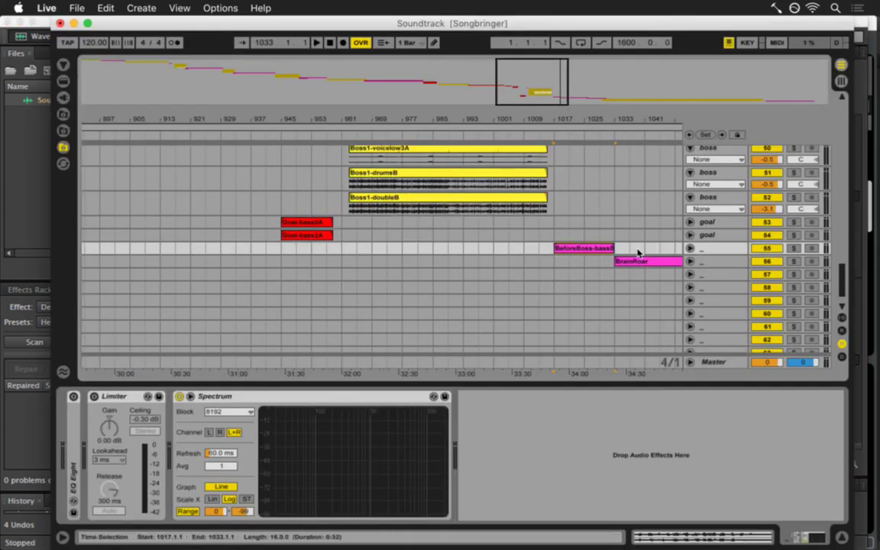
key(shift+Tab)
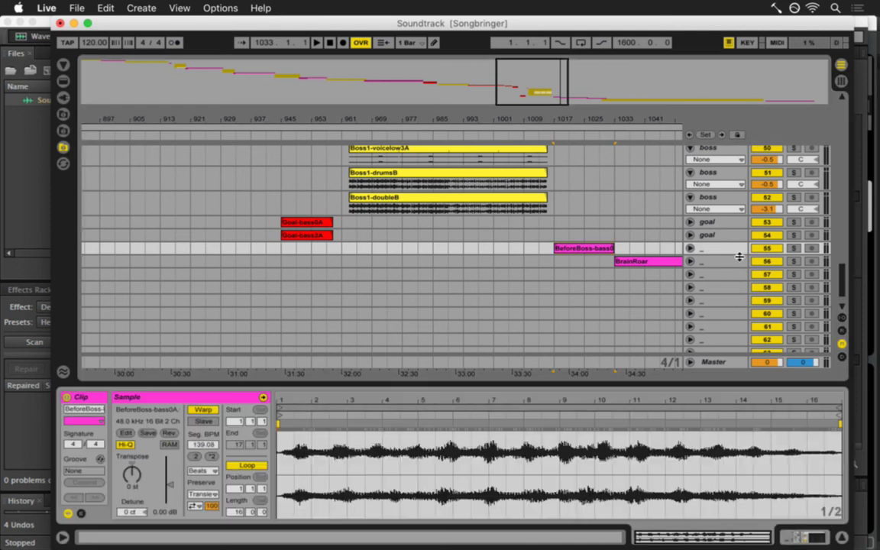
click(211, 413)
click(202, 410)
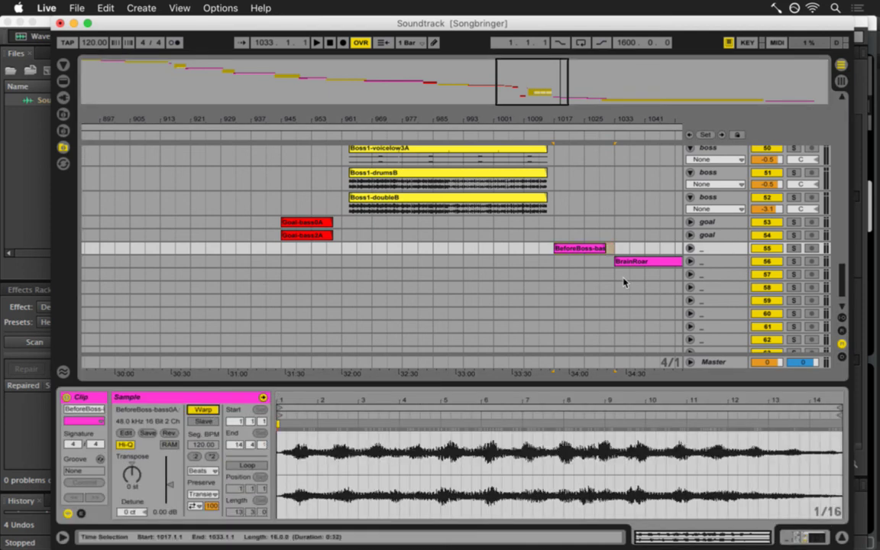
Play the BeforeBoss-bass clip, unfold its track and raise the clip gain to 7.06 dB.
key(space)
click(690, 248)
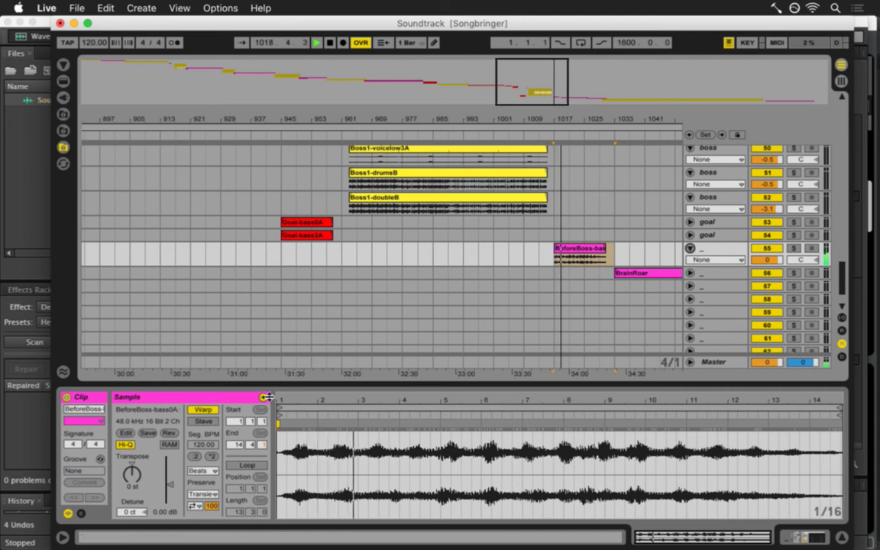
drag(170, 485, 156, 486)
key(Up)
key(Up)
key(Up)
key(Up)
key(Up)
key(Up)
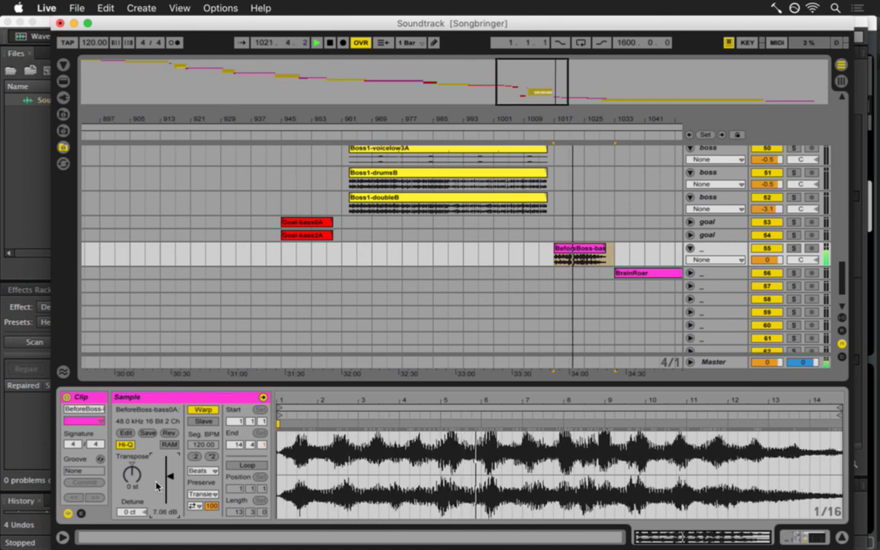
Lower the BeforeBoss-bass clip gain to 5.19 dB while checking and resetting the master peak level.
key(Tab)
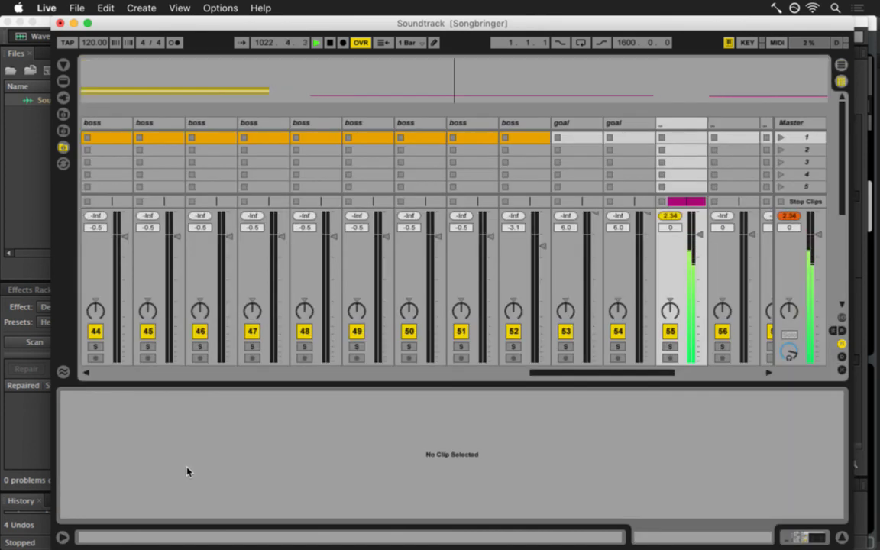
key(Tab)
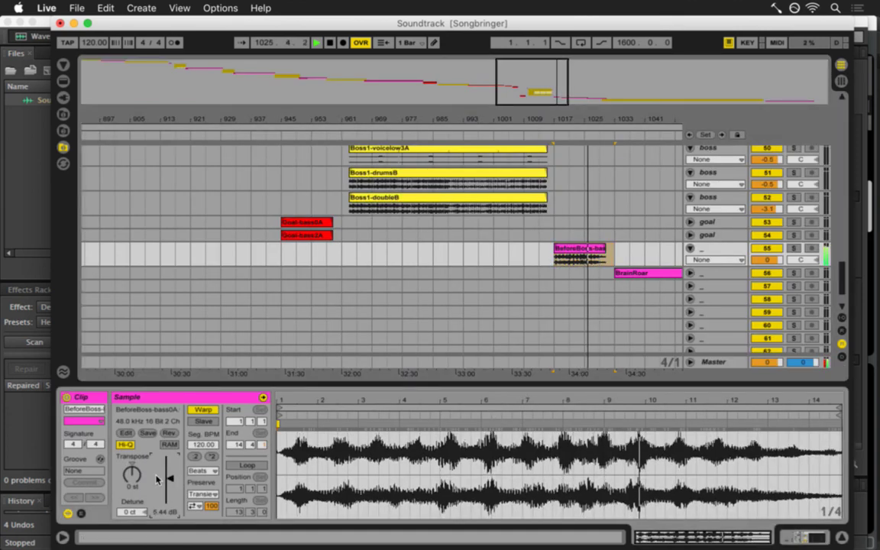
key(Tab)
click(790, 217)
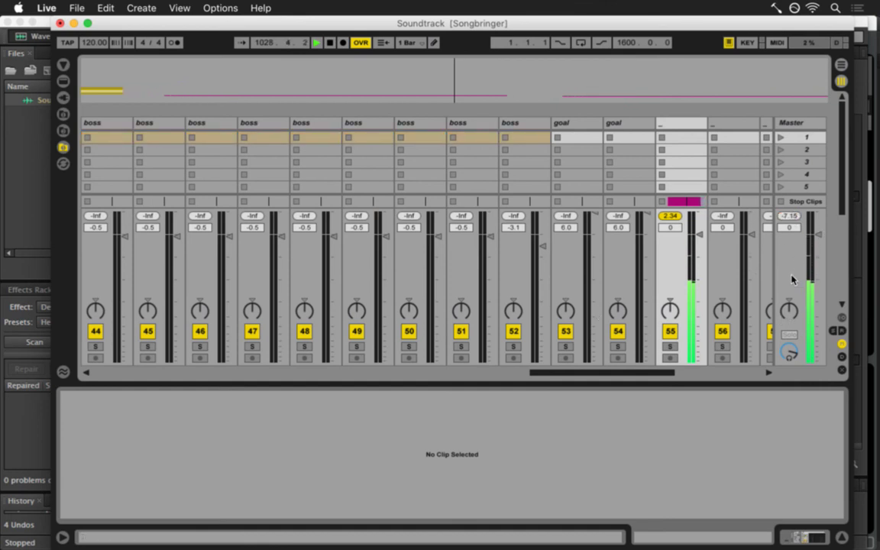
key(Tab)
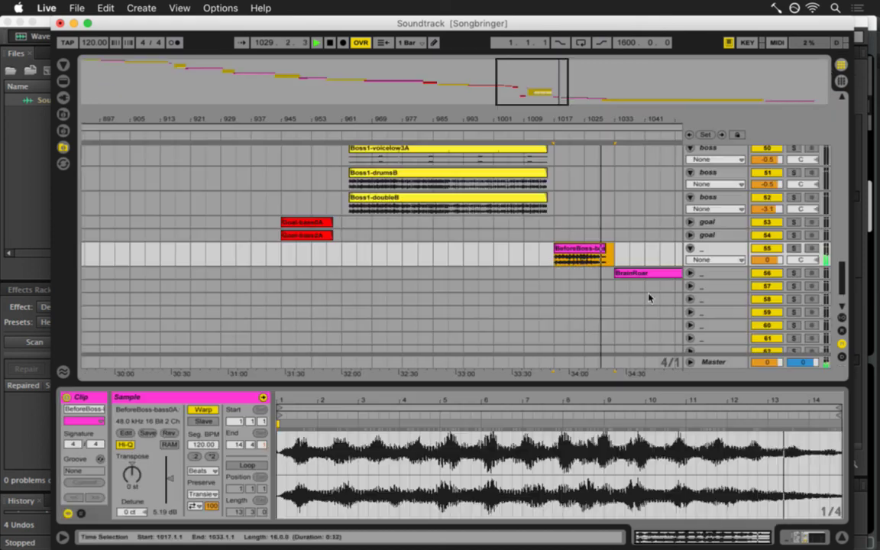
Play the BeforeBoss-bass clip again and check its track and master peak levels in the mixer.
click(575, 261)
key(space)
key(space)
key(Tab)
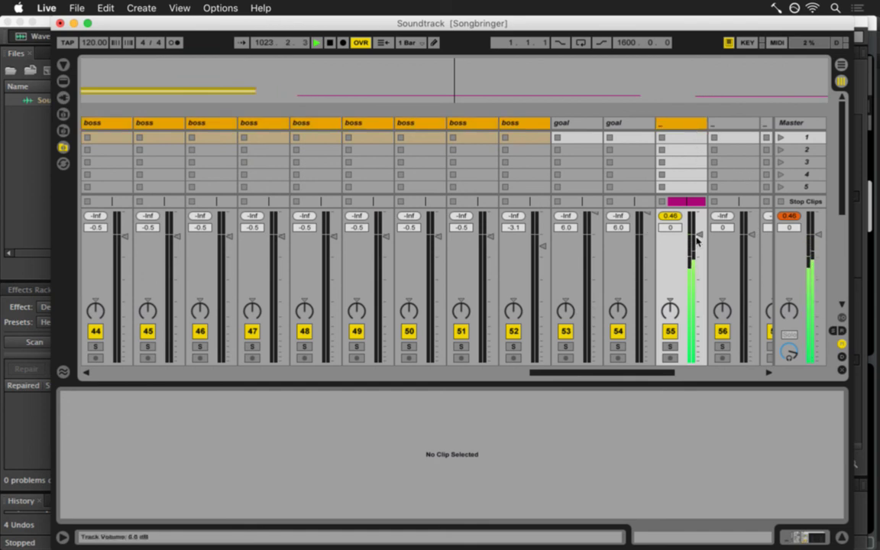
Rename track 55 as beforeb and show its devices.
click(680, 124)
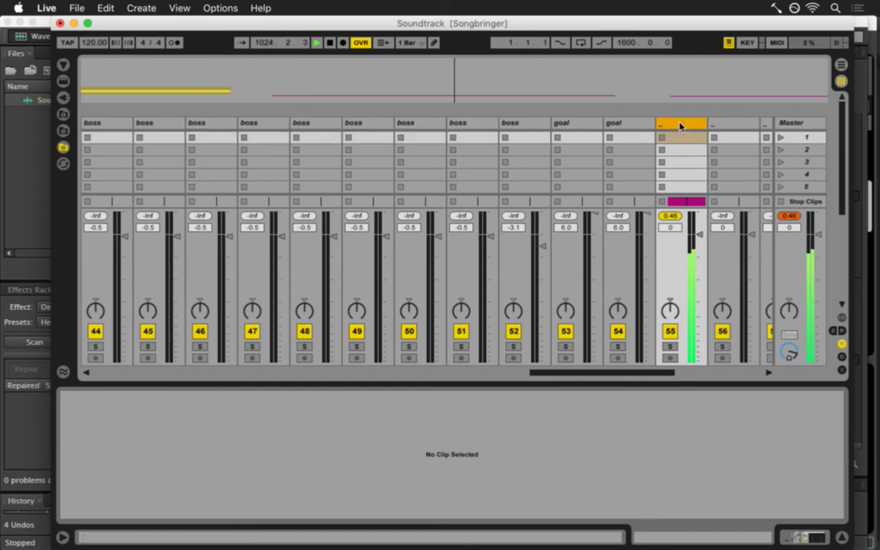
text(beforeb)
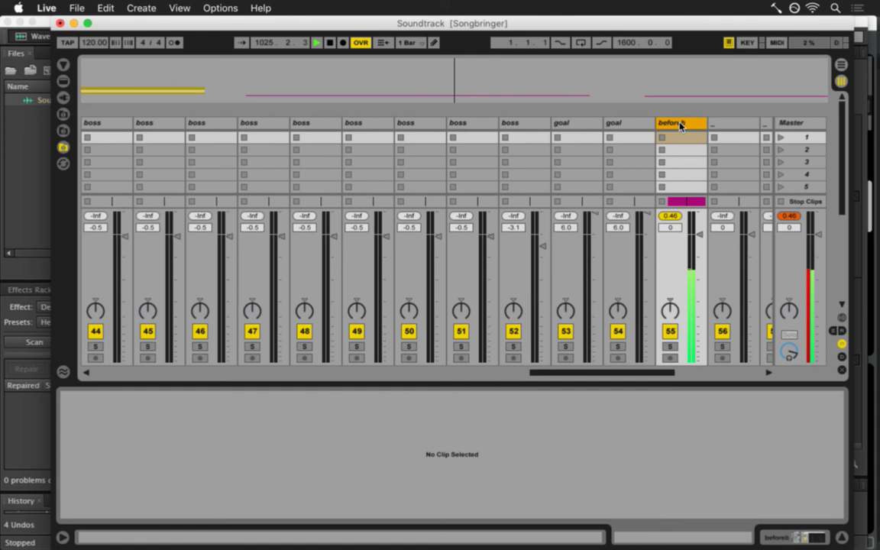
double_click(680, 124)
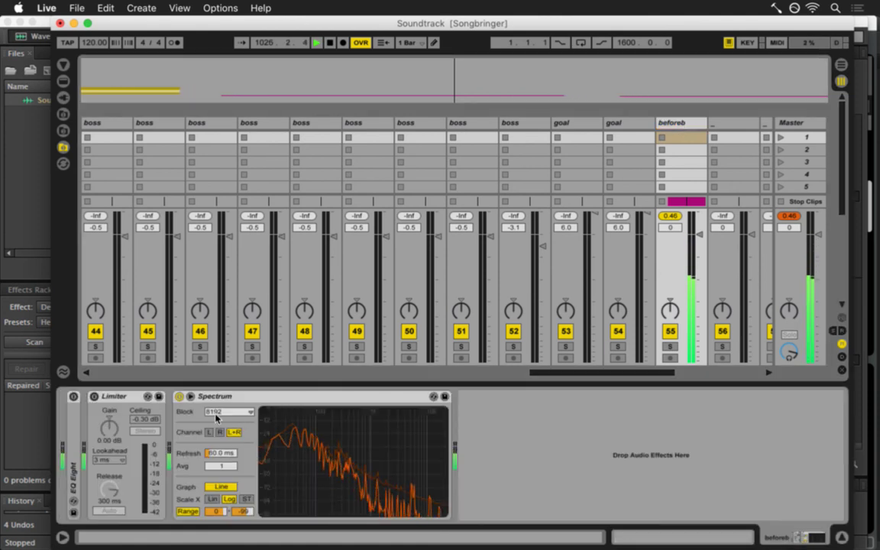
Turn on the Limiter on the beforeb track and set its ceiling to -0.30 dB while playing the section.
click(94, 396)
drag(145, 419, 142, 420)
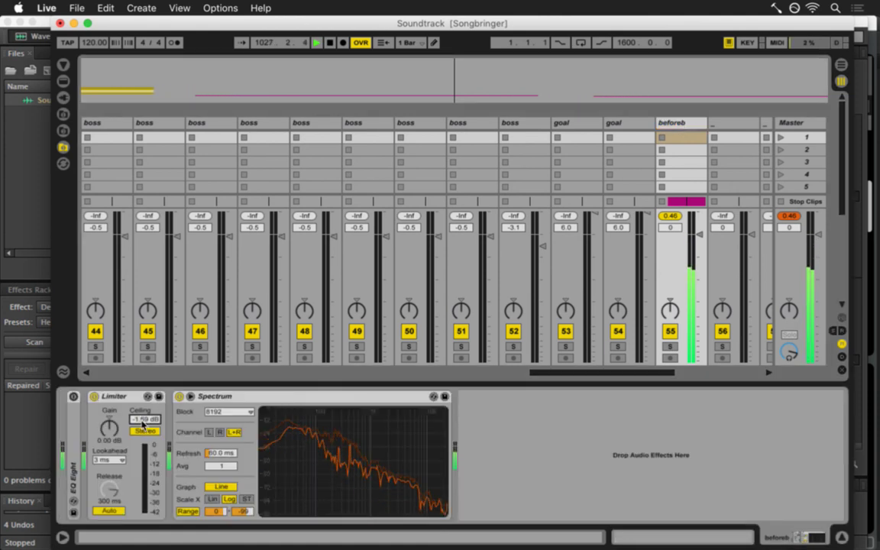
key(space)
key(space)
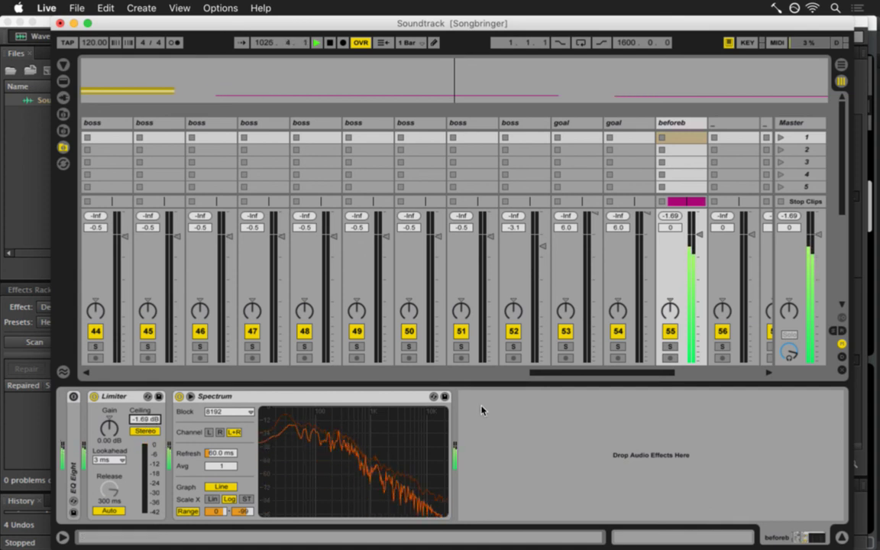
text(-)
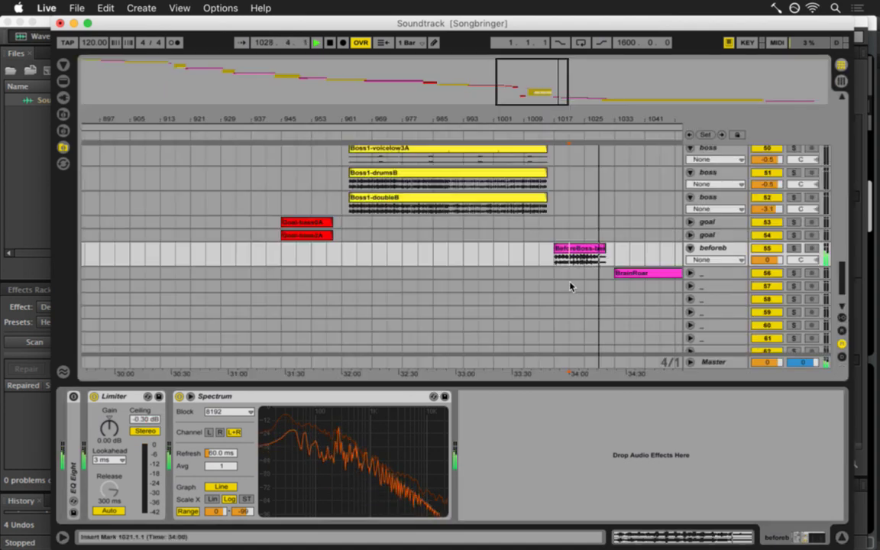
Play the BeforeBoss-bass clip from bar 1021 and check the limited peak levels in the mixer.
key(Tab)
click(571, 264)
key(space)
key(Tab)
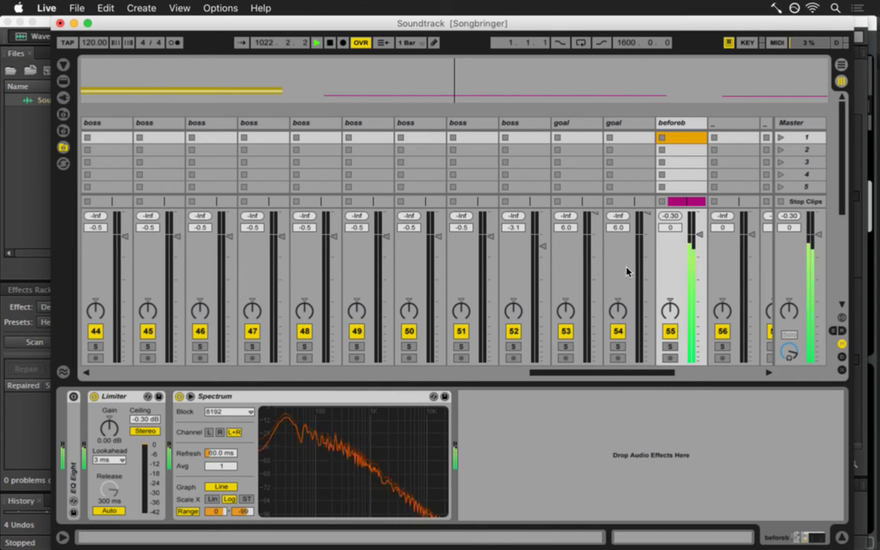
drag(606, 375, 656, 373)
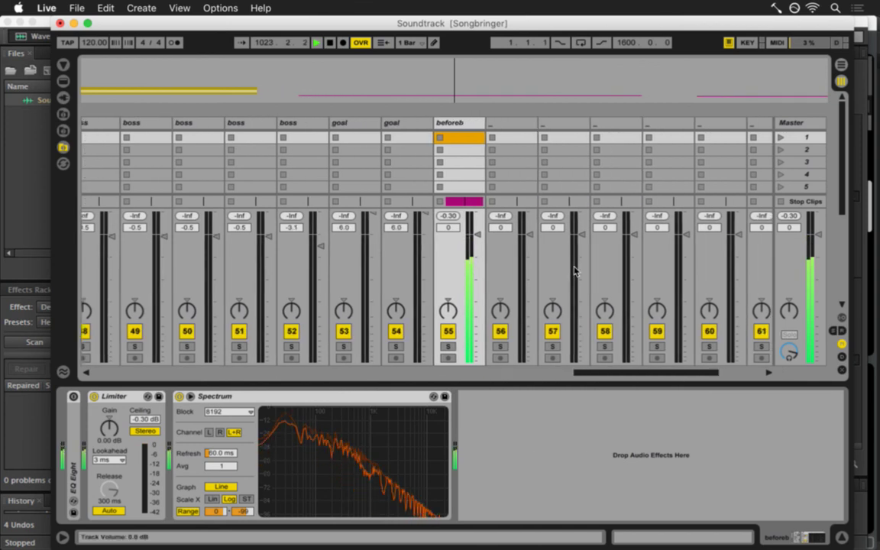
key(Tab)
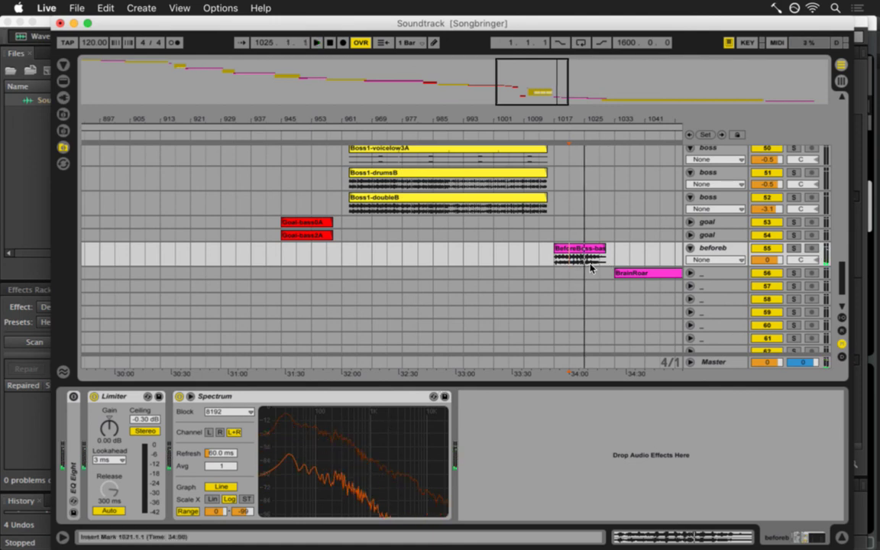
Save the set and change the BeforeBoss-bass clip's color to red.
key(super+Tab)
click(124, 298)
key(super+s)
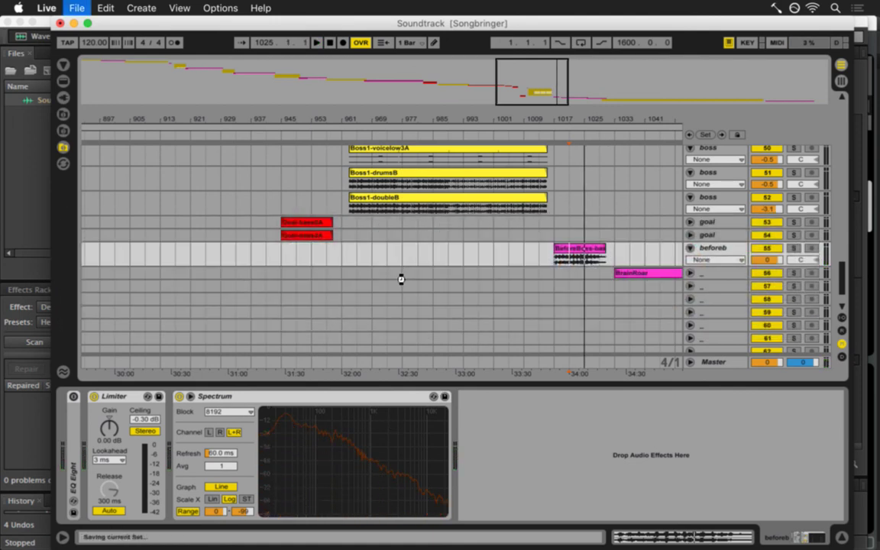
right_click(579, 247)
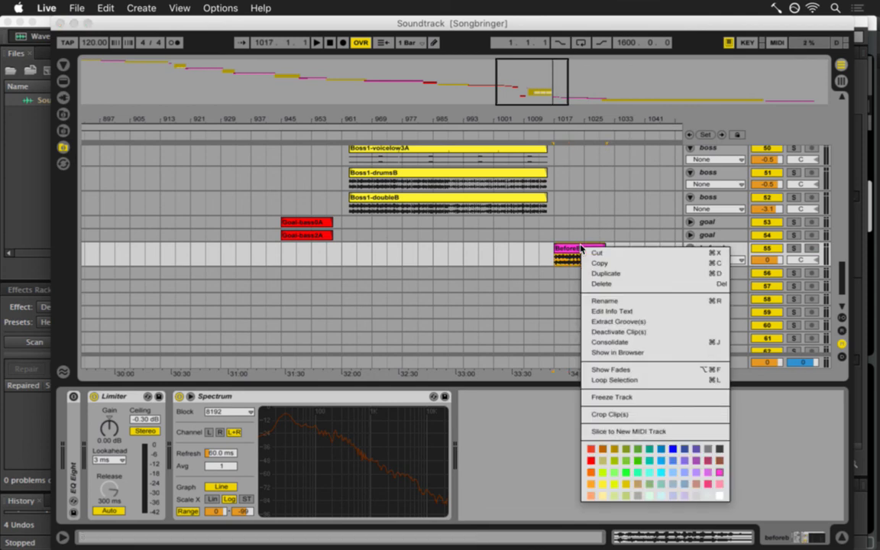
click(592, 461)
Select the BrainRoar clip on track 56 and briefly play its start at bar 1033.
scroll(611, 118, right, 10)
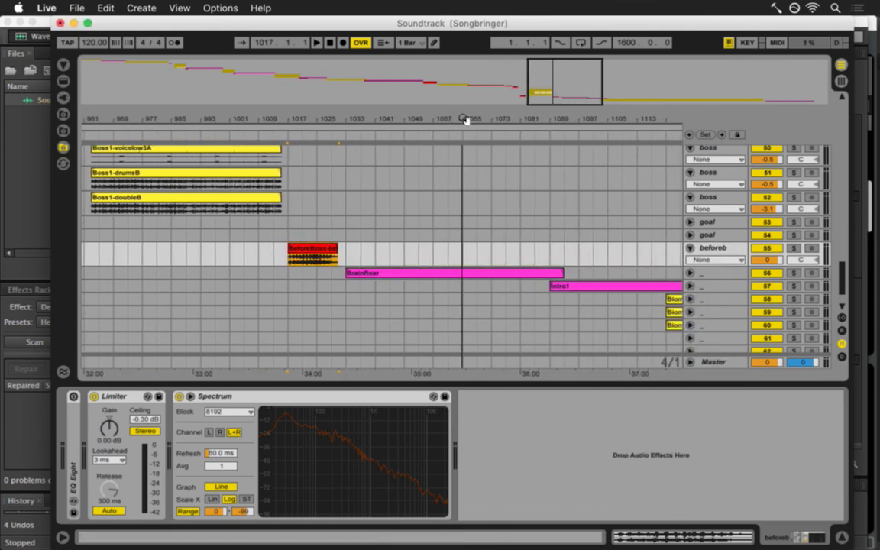
scroll(463, 118, right, 10)
click(183, 273)
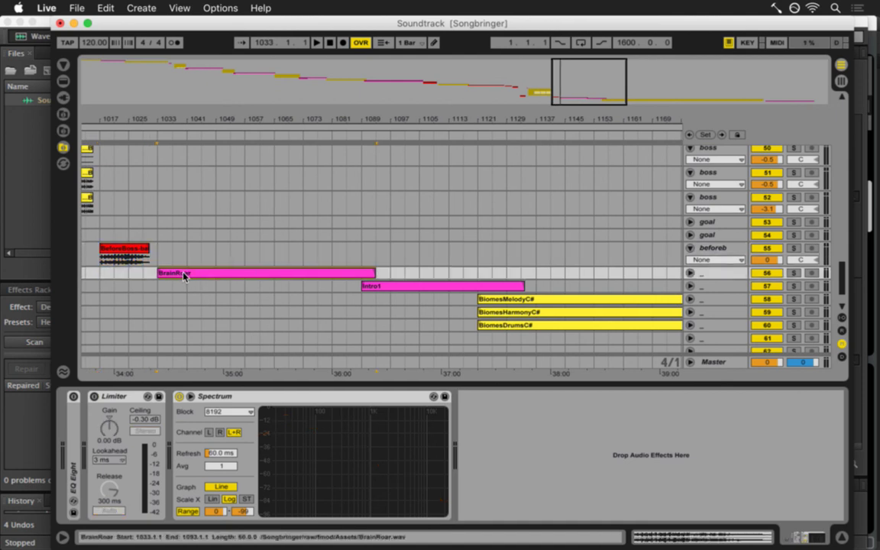
key(space)
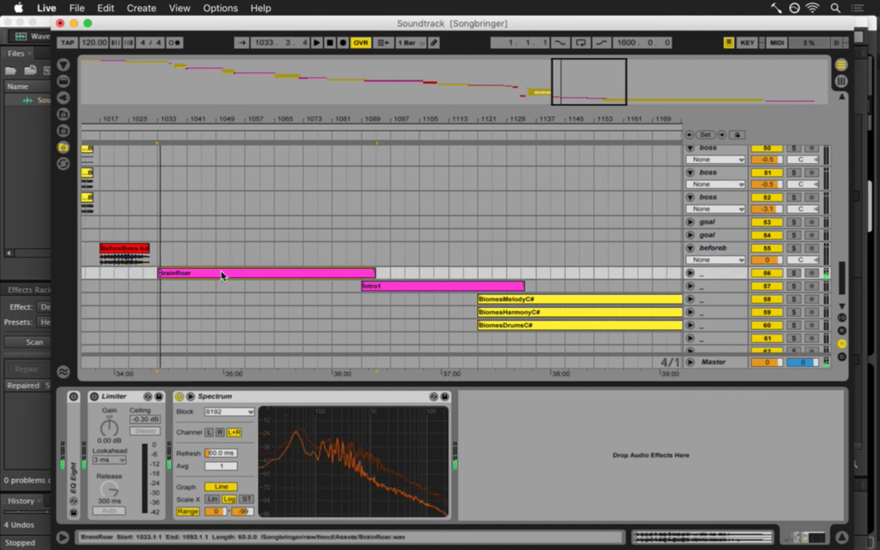
Switch to Adobe Audition and play Soundtrack.wav around 34:29, 34:42, 35:27 and 34:39 to compare the BrainRoar section's loudness.
key(super+Tab)
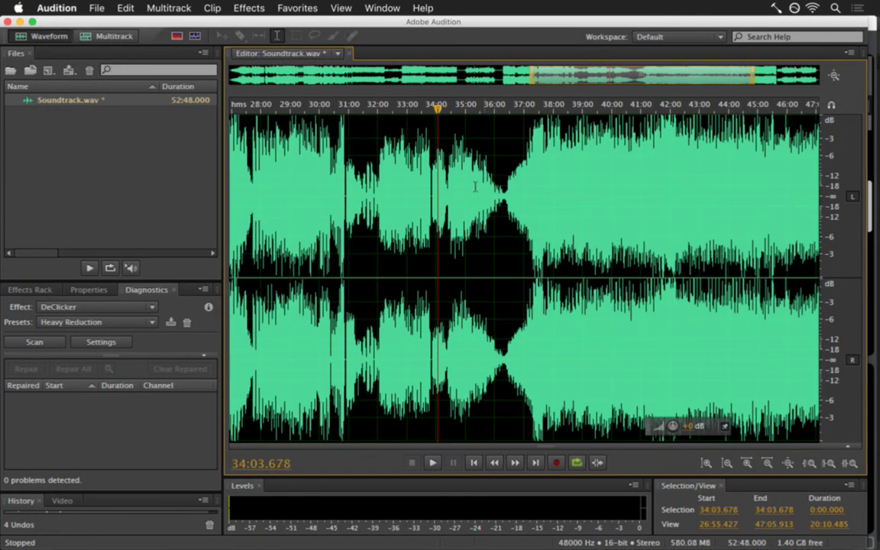
click(475, 186)
key(space)
key(space)
click(450, 177)
key(space)
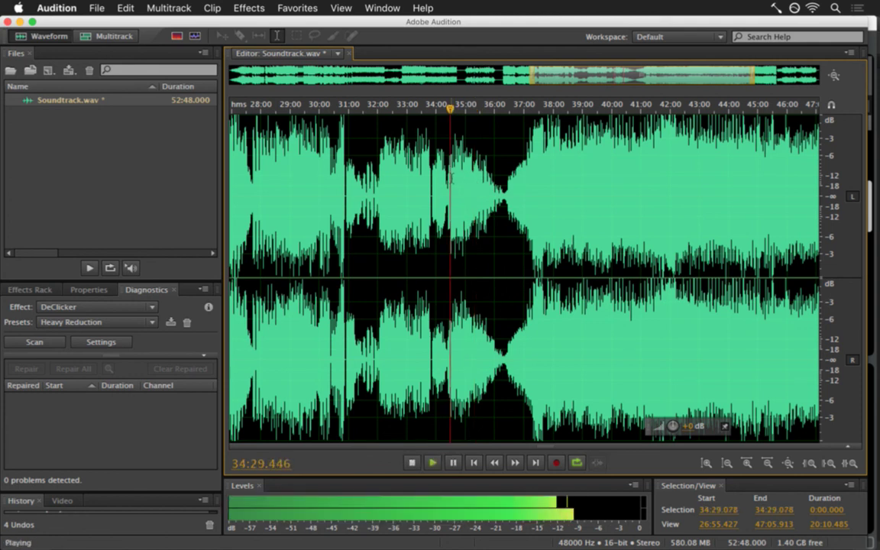
click(439, 177)
click(457, 177)
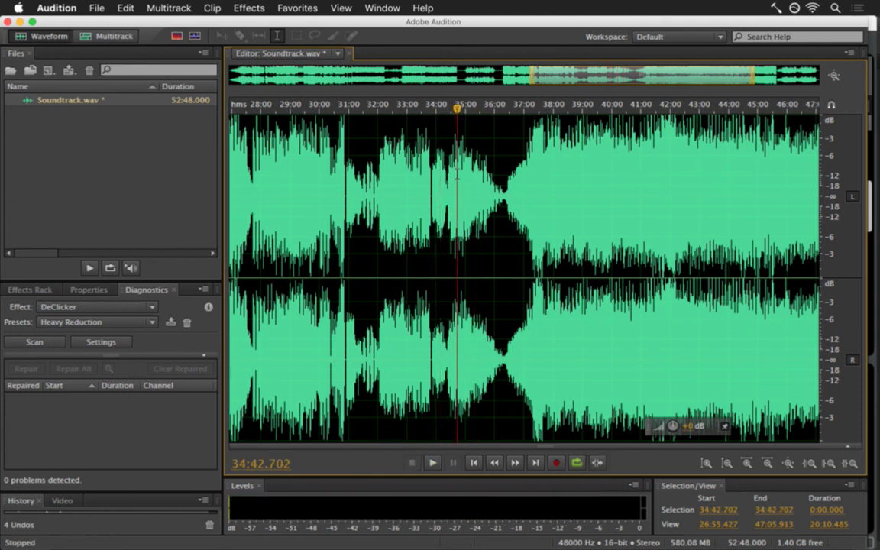
key(space)
click(479, 175)
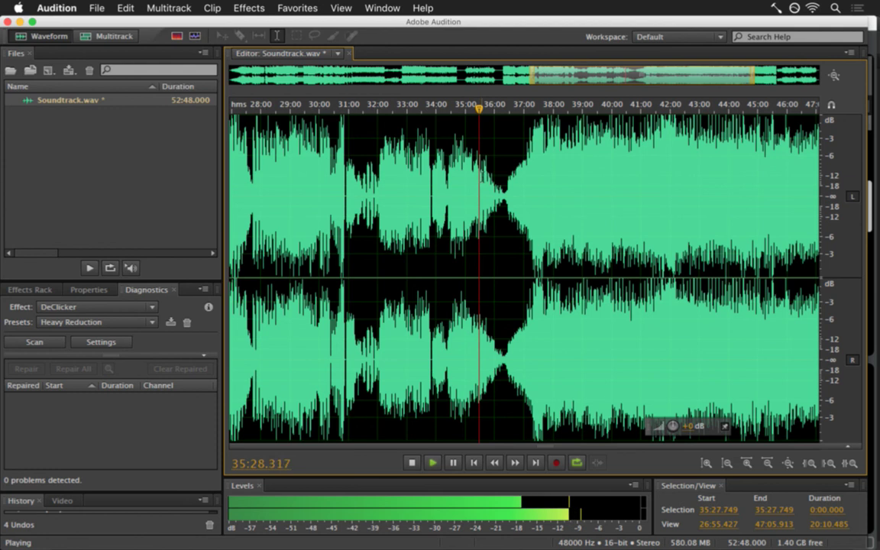
key(space)
click(455, 172)
key(space)
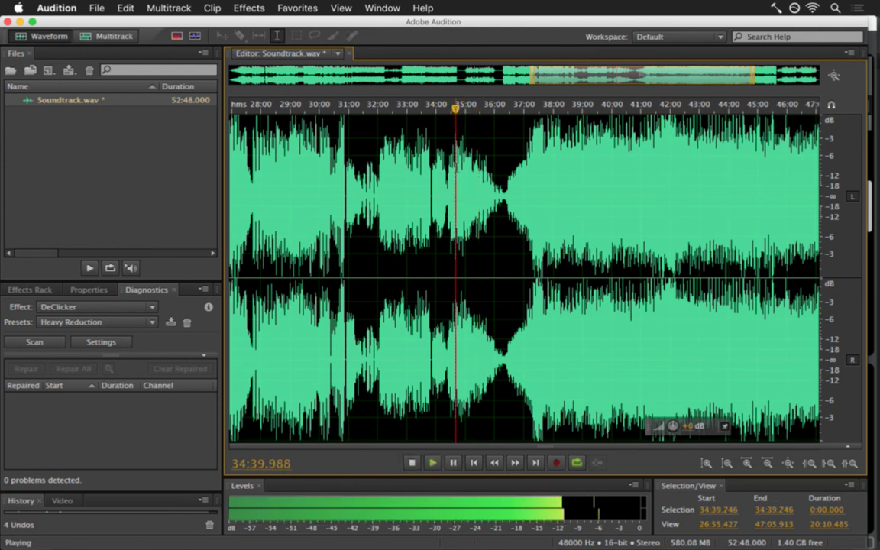
key(space)
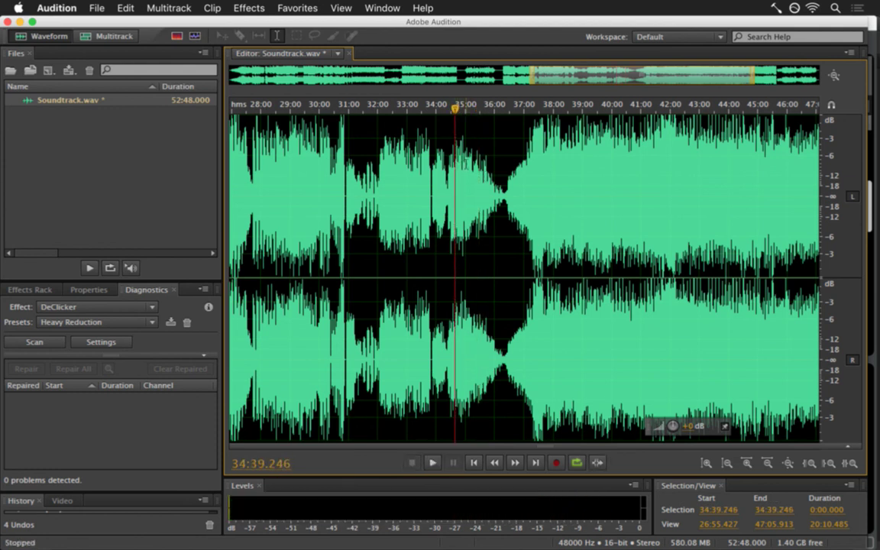
Switch back to Ableton Live, select the BrainRoar clip and unfold track 56 to show its waveform.
key(super+Tab)
click(518, 299)
click(464, 286)
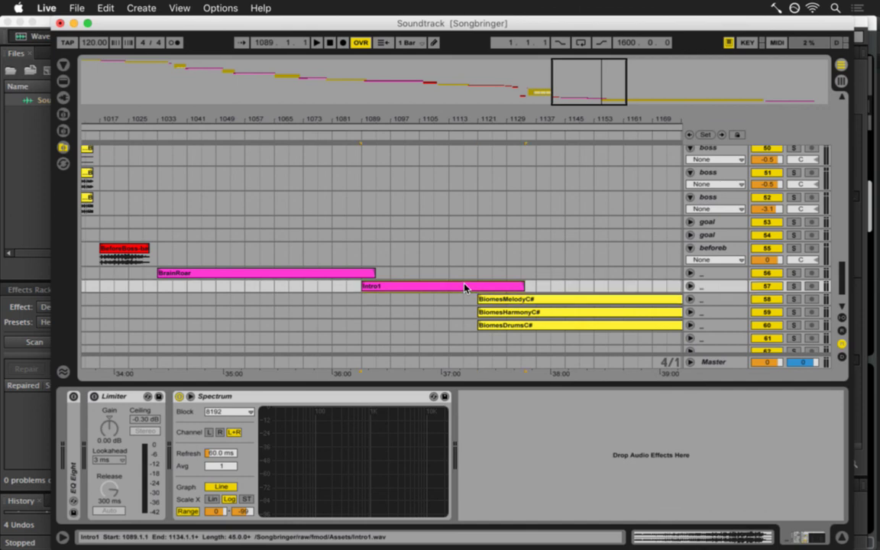
click(345, 273)
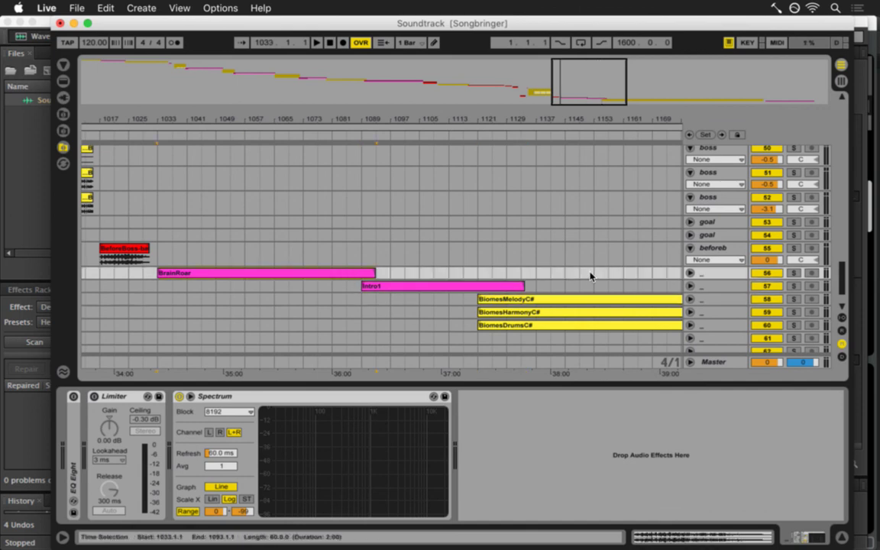
key(Tab)
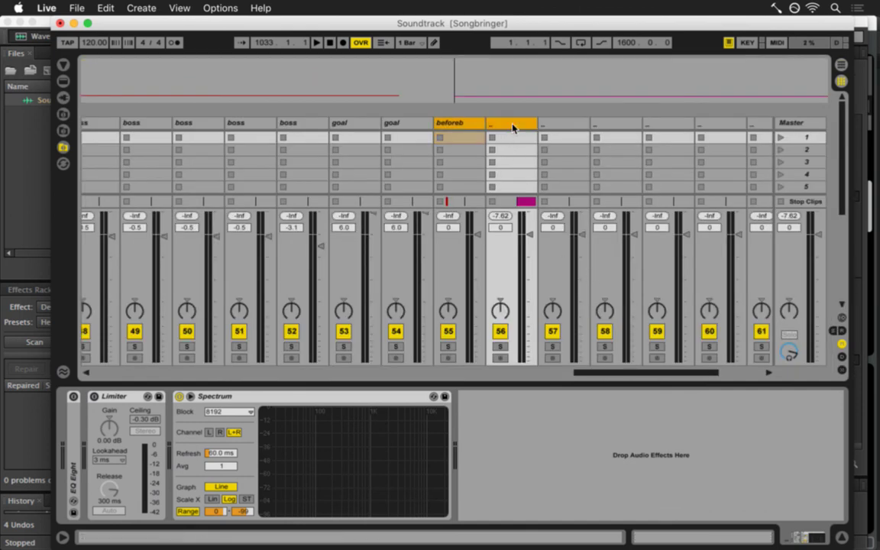
click(512, 134)
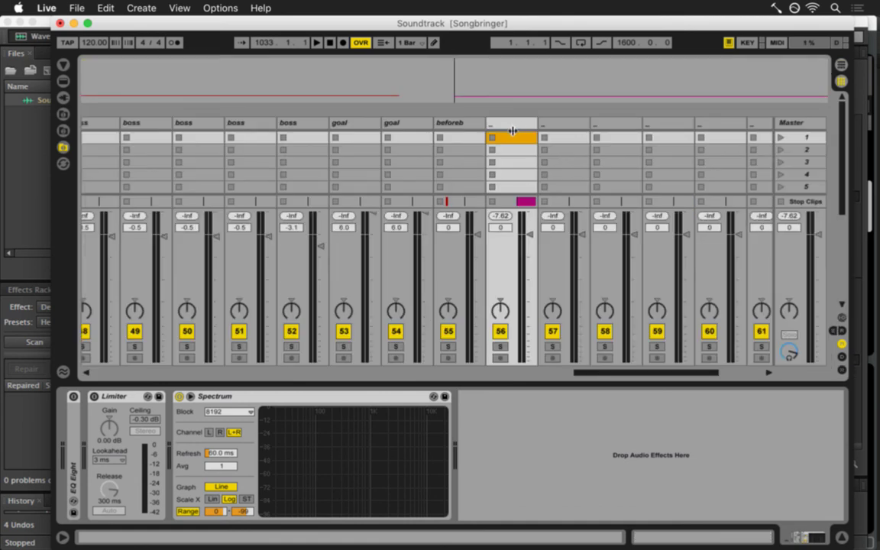
key(Tab)
click(162, 283)
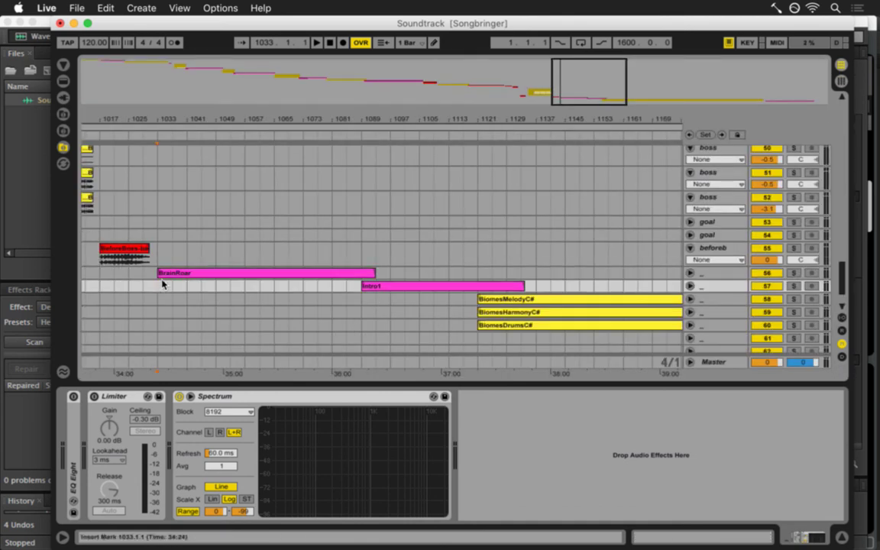
click(160, 274)
click(690, 272)
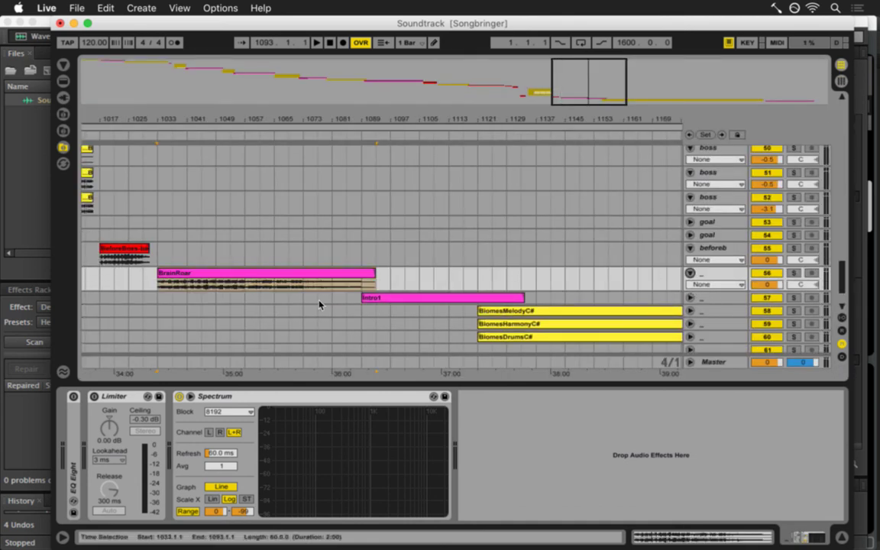
Play the BrainRoar clip from bar 1033 and rename track 56 to brainroar.
click(192, 273)
key(space)
drag(172, 124, 172, 119)
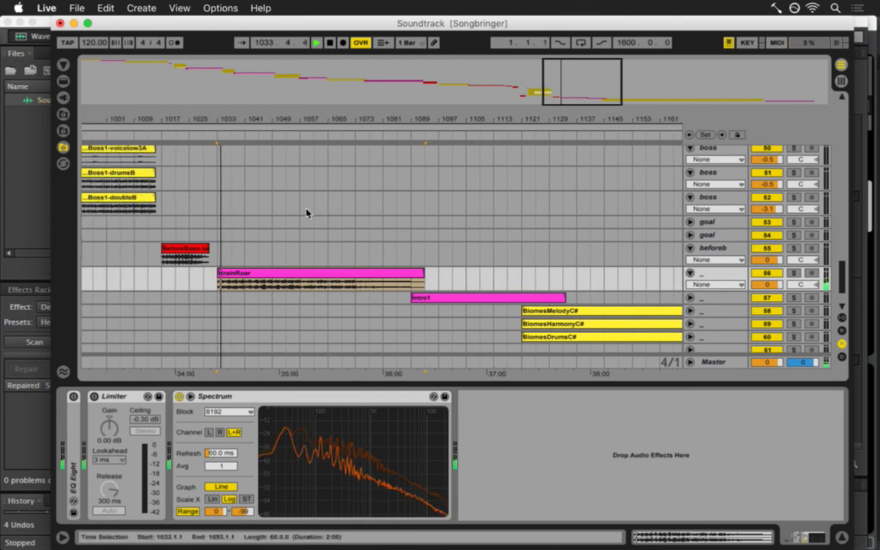
key(Tab)
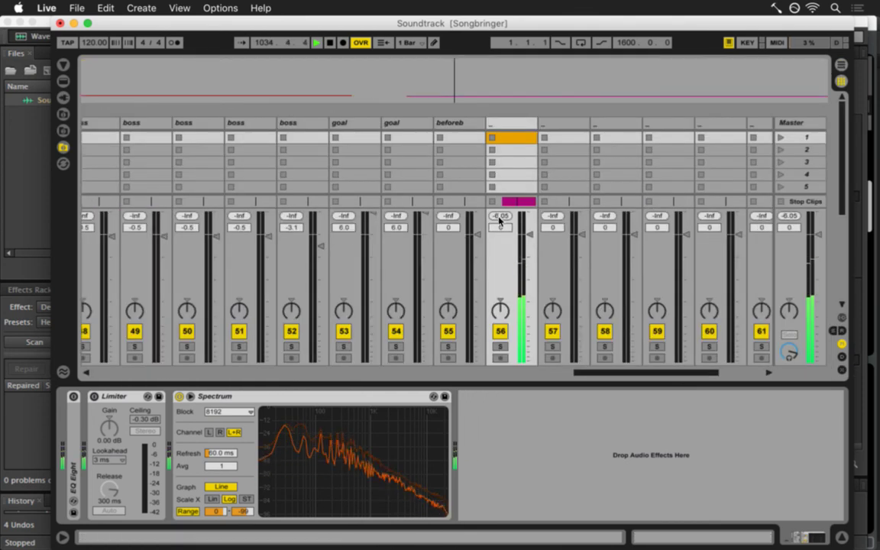
click(517, 123)
key(super+r)
text(b)
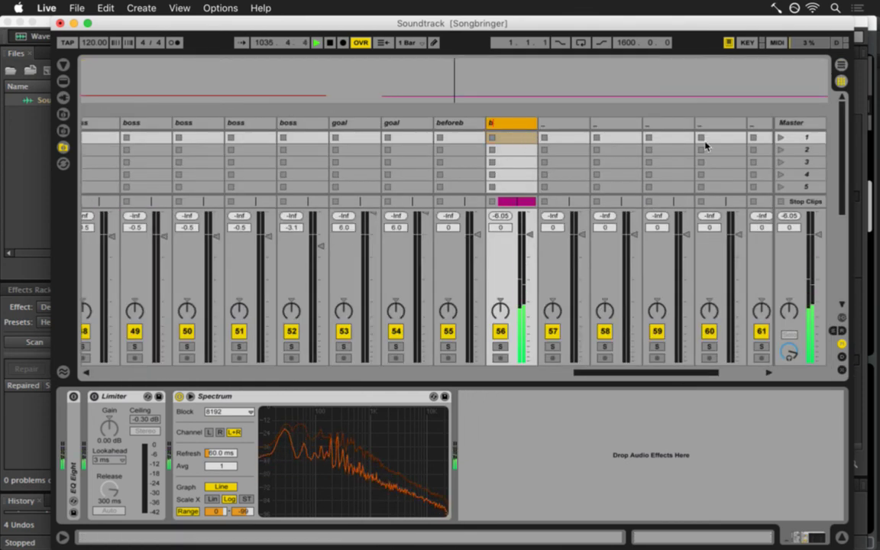
text(rainroar)
key(Return)
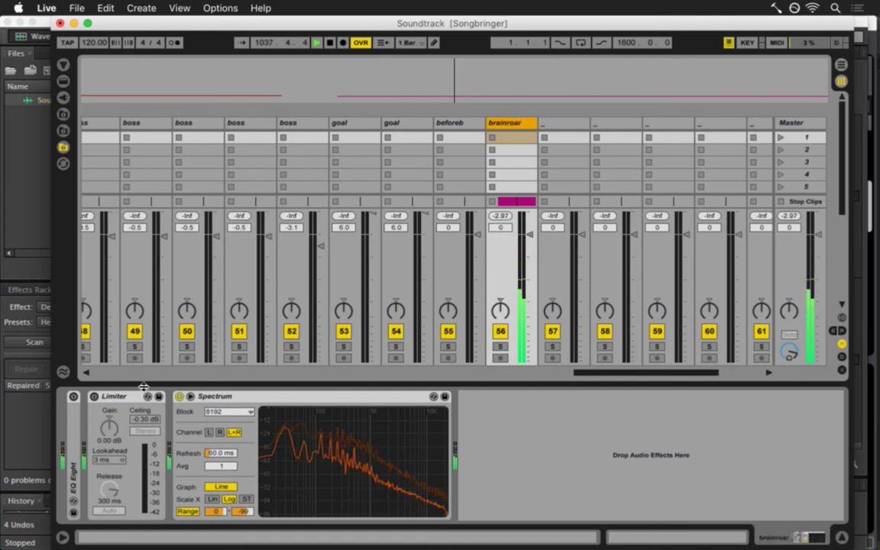
Enable the Limiter for the brainroar track and set its gain to 3.50 dB while the clip plays.
click(113, 427)
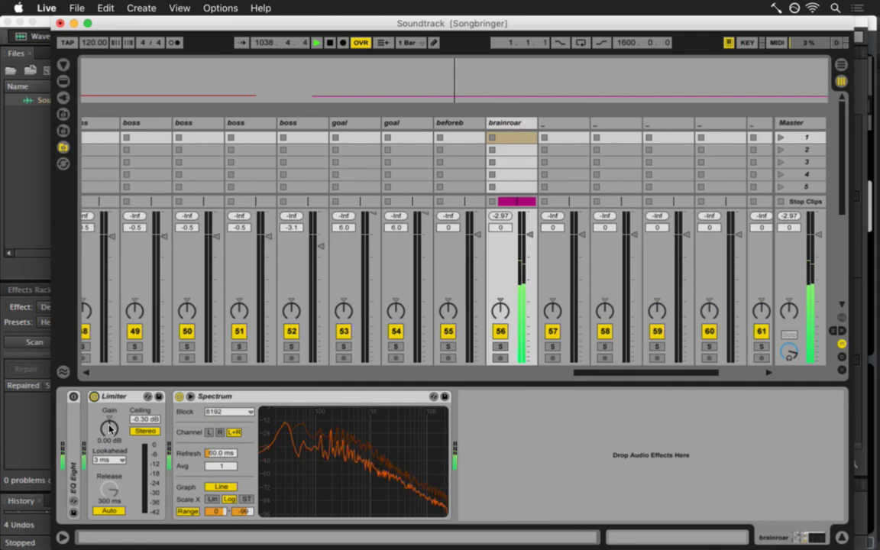
drag(107, 429, 109, 430)
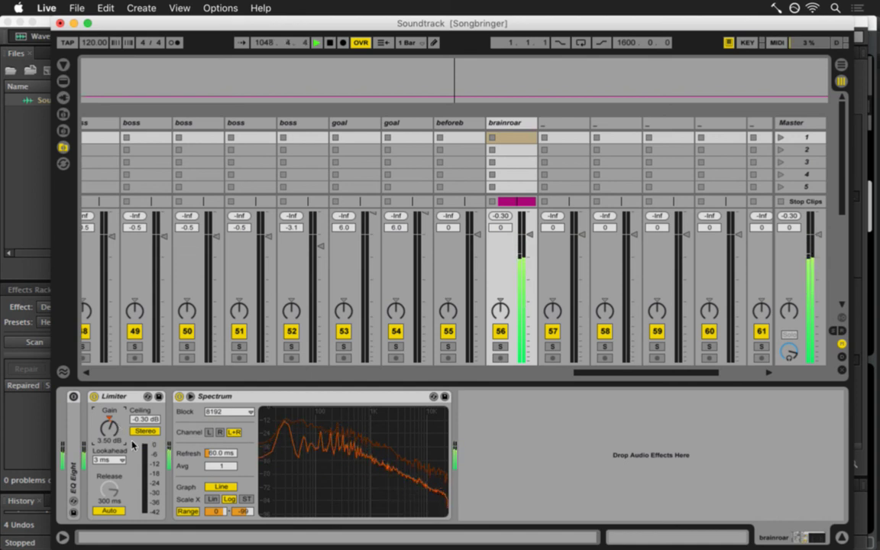
click(127, 398)
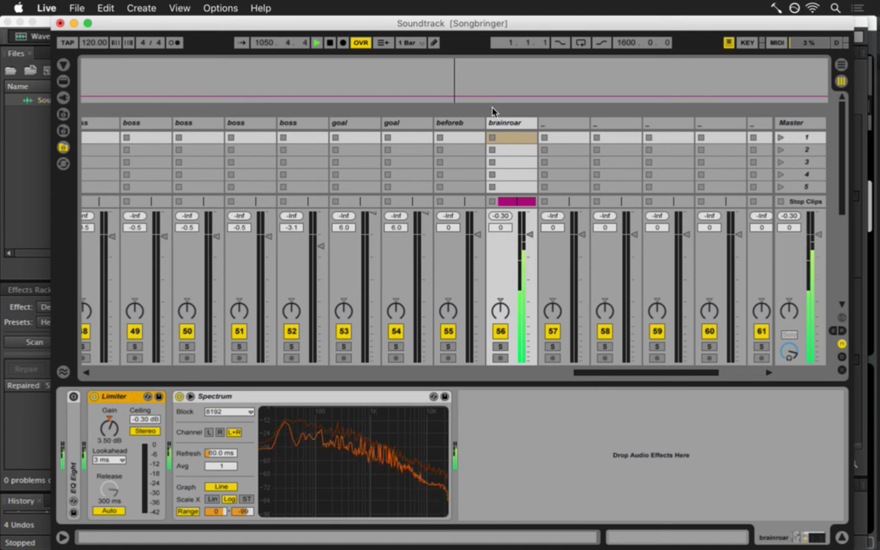
drag(636, 372, 655, 373)
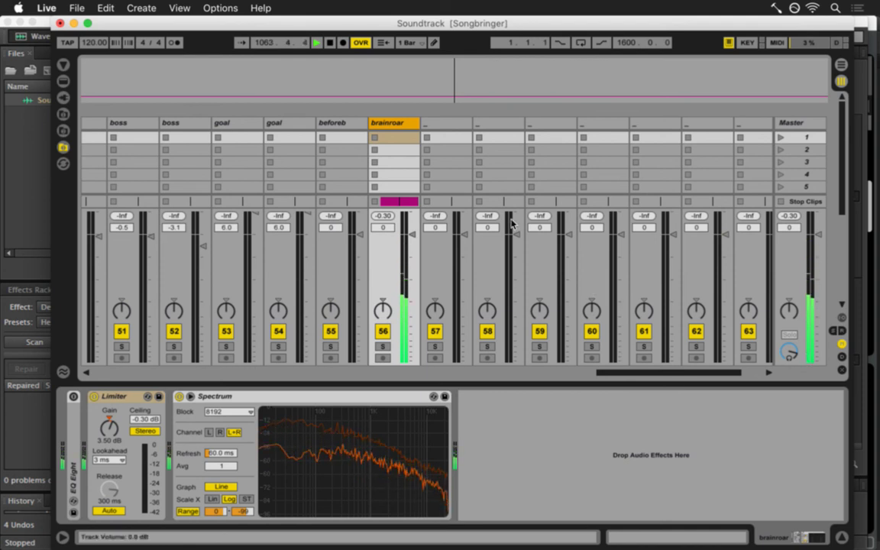
key(Tab)
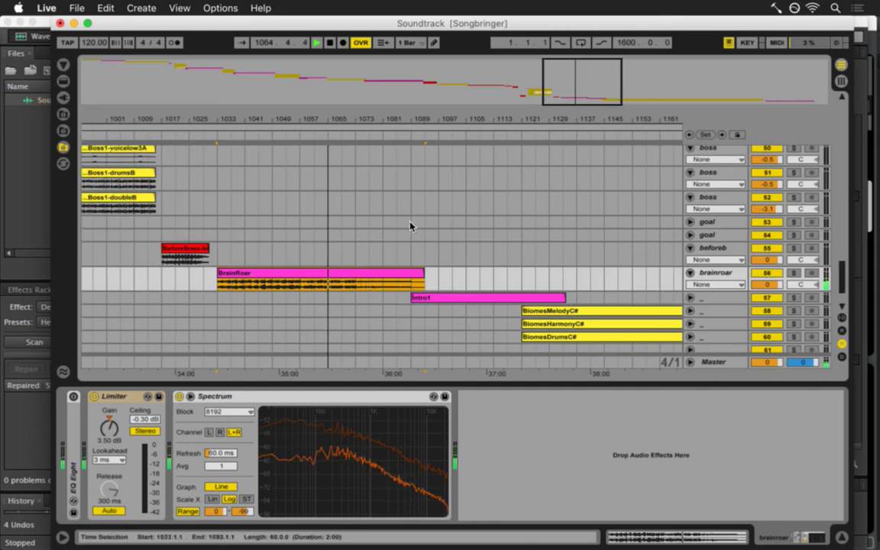
Stop playback and change the BrainRoar clip's color to yellow.
click(441, 298)
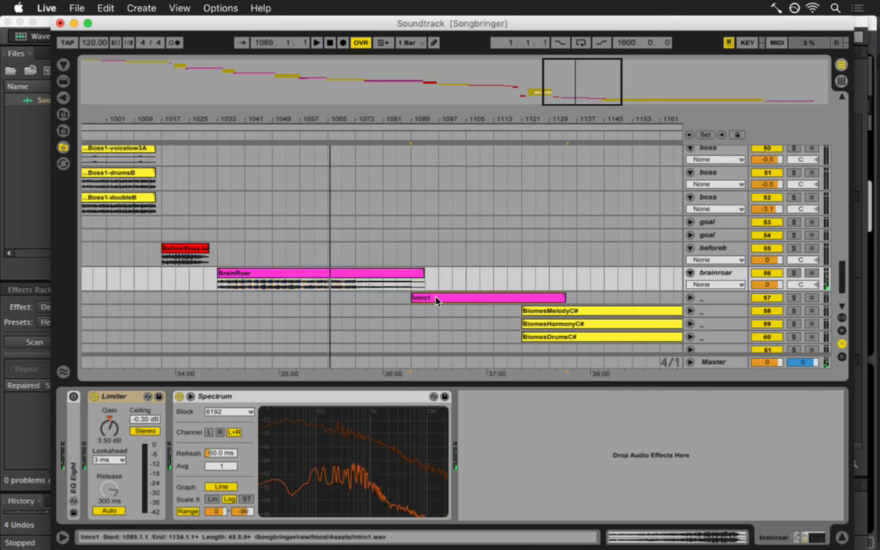
key(space)
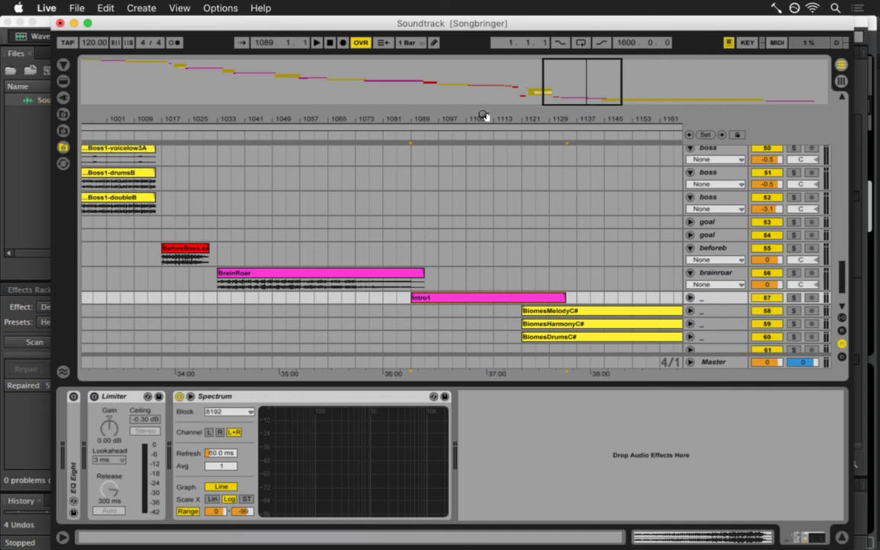
drag(491, 123, 497, 115)
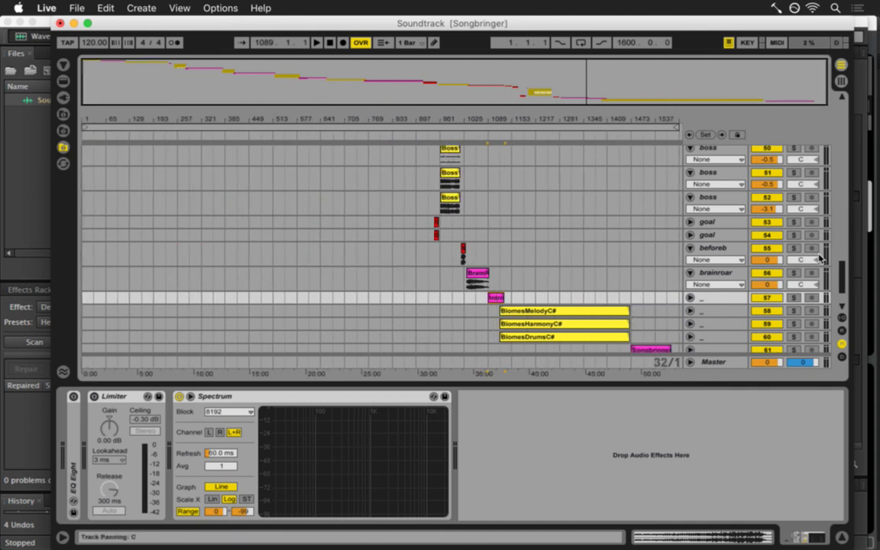
scroll(840, 271, down, 3)
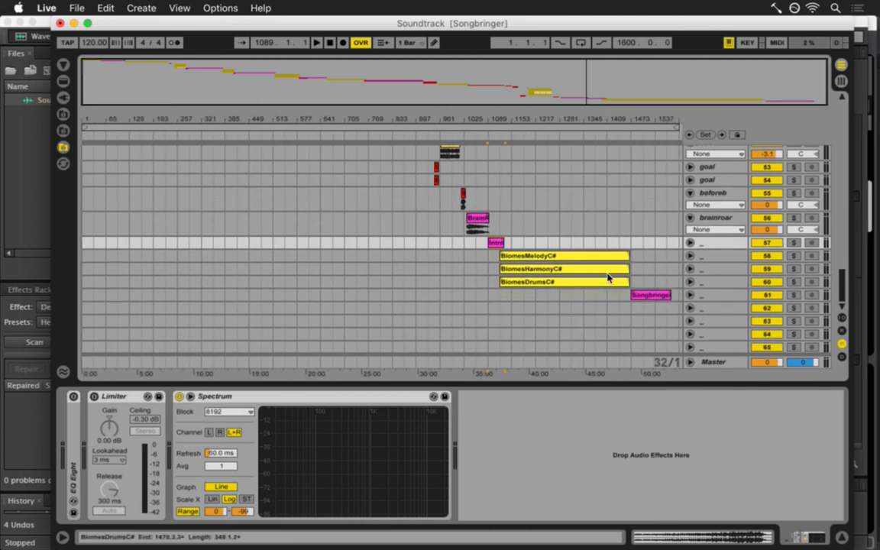
right_click(496, 244)
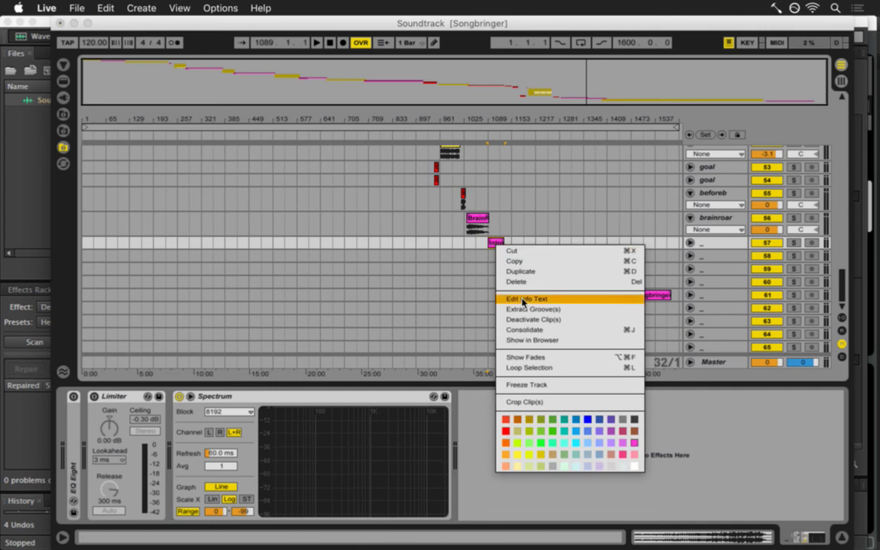
click(484, 212)
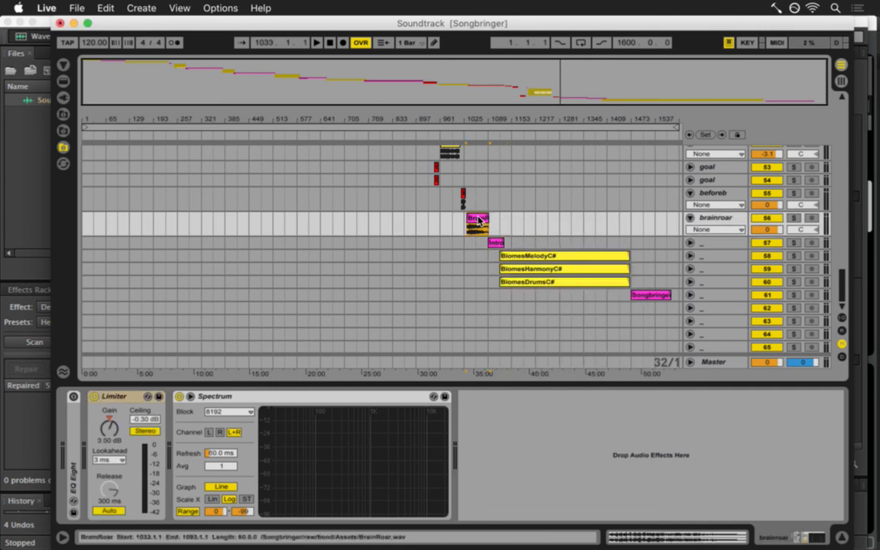
right_click(483, 218)
click(499, 436)
Look through the arrangement, checking the Intro1 clip on track 57 against the intro clip at the start of track 1.
click(493, 243)
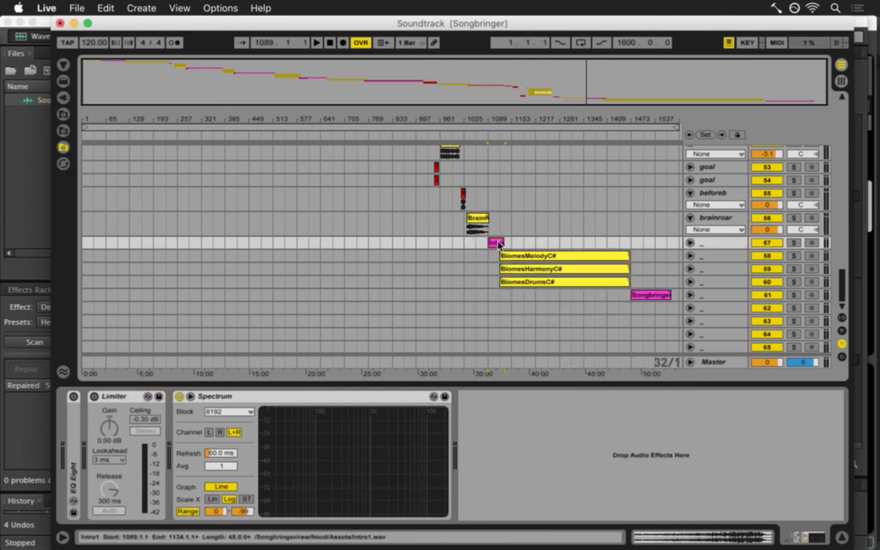
scroll(519, 254, up, 15)
scroll(512, 252, up, 3)
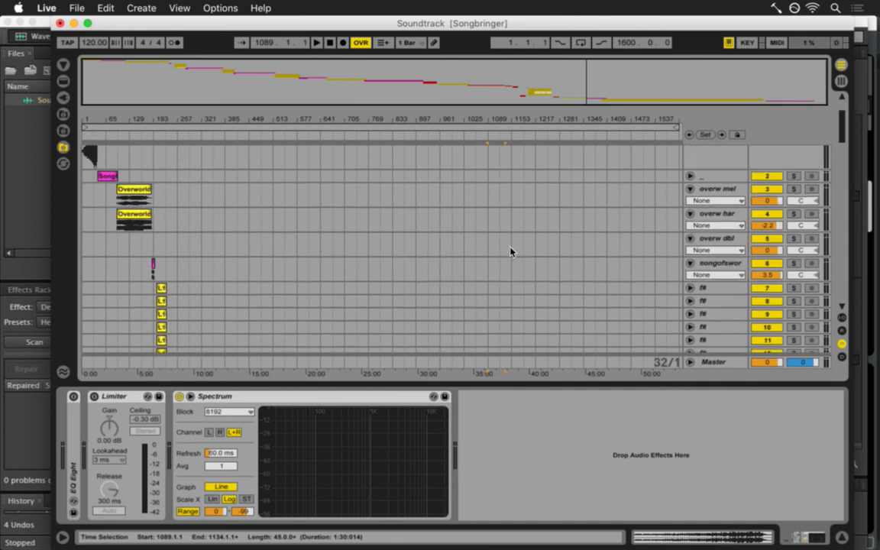
scroll(500, 250, down, 5)
scroll(500, 249, down, 2)
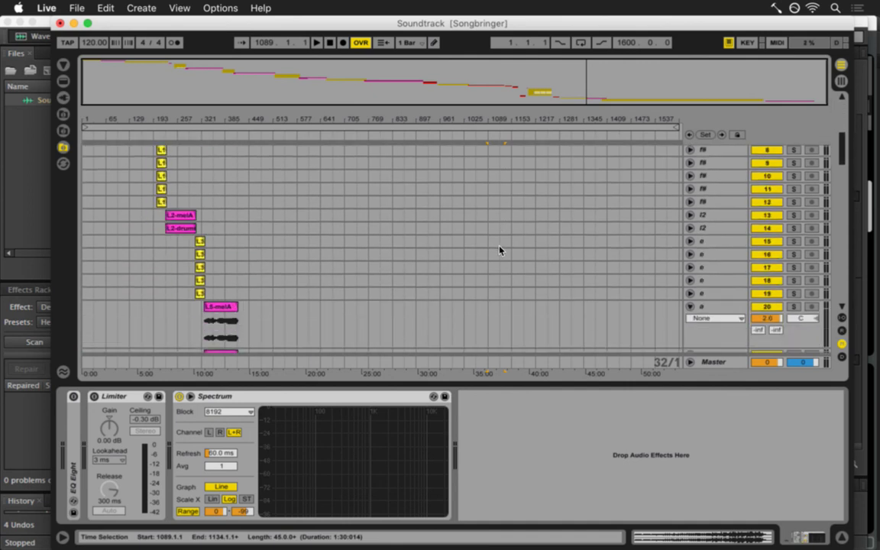
scroll(498, 248, up, 8)
click(88, 151)
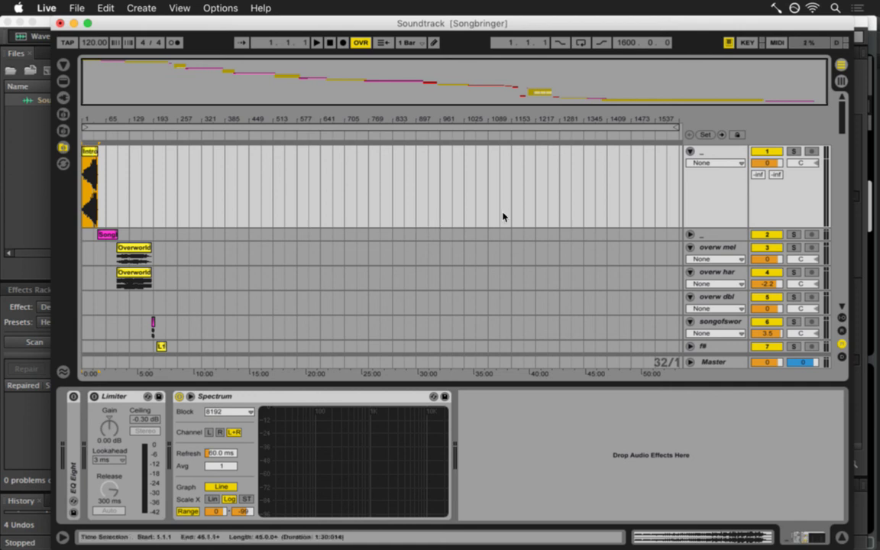
scroll(515, 216, down, 15)
scroll(528, 216, down, 12)
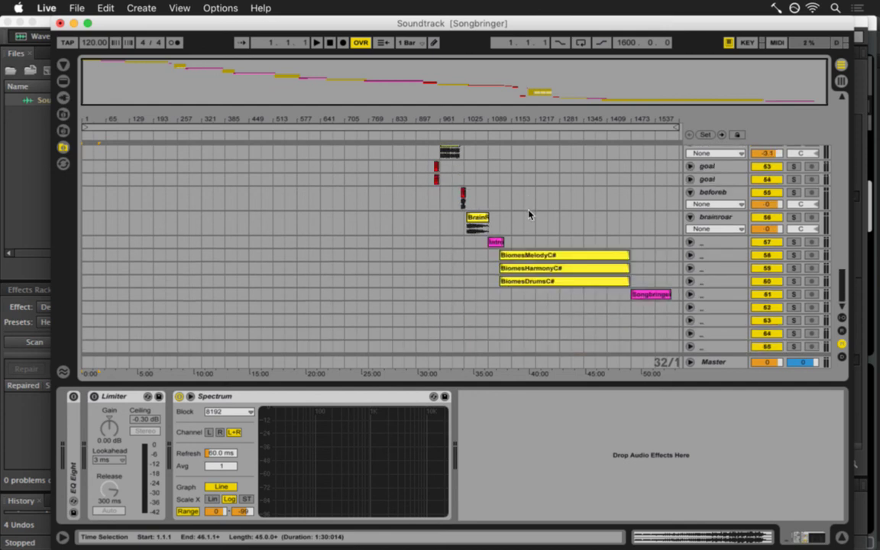
Select the BiomesMelodyC# clip, switch to Adobe Audition and play Soundtrack.wav from about 37:21, with the view extended to the file's end.
click(526, 255)
key(super+Tab)
click(205, 266)
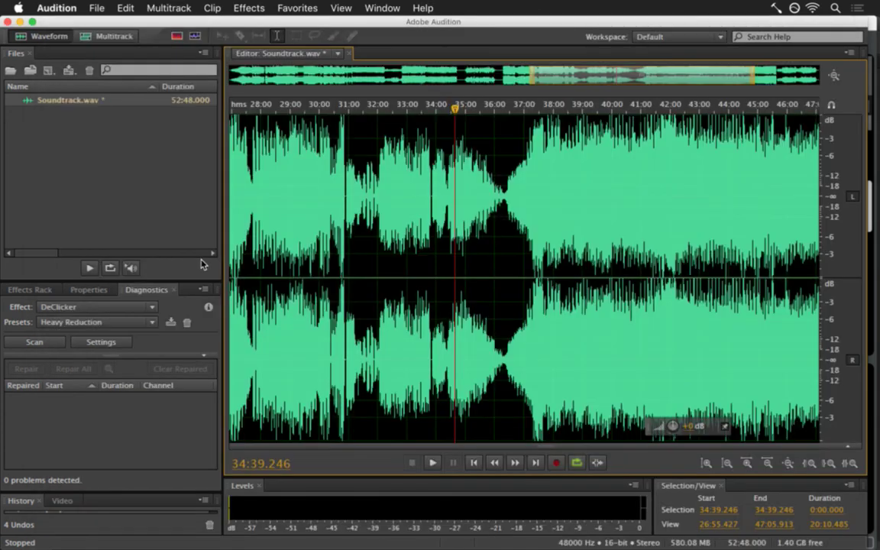
click(515, 184)
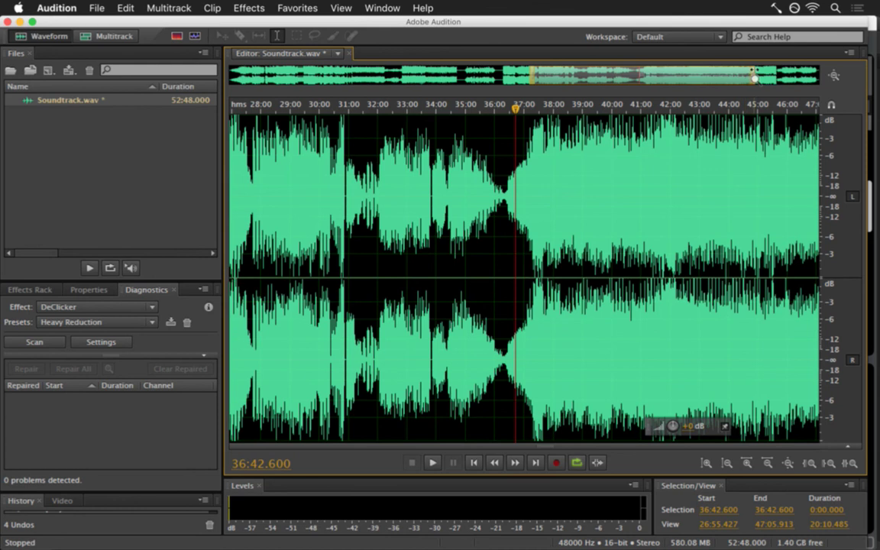
drag(752, 77, 815, 74)
click(468, 155)
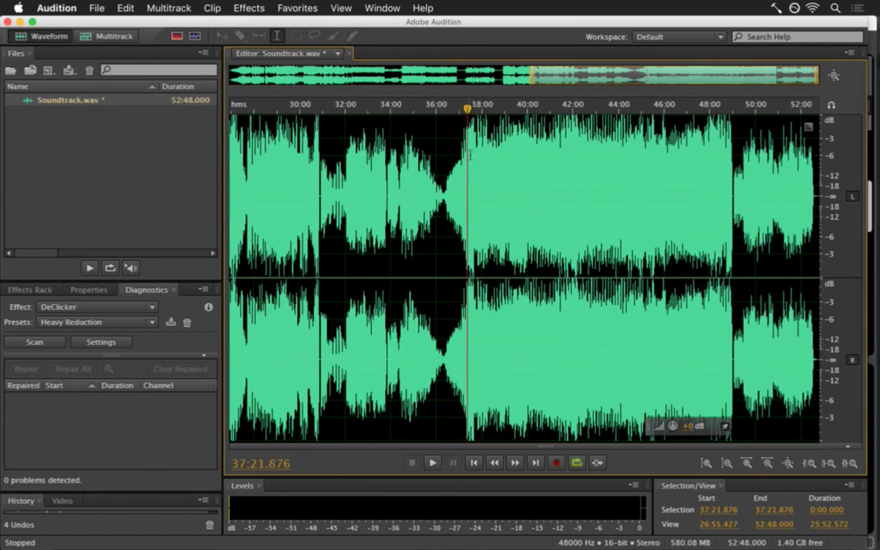
key(space)
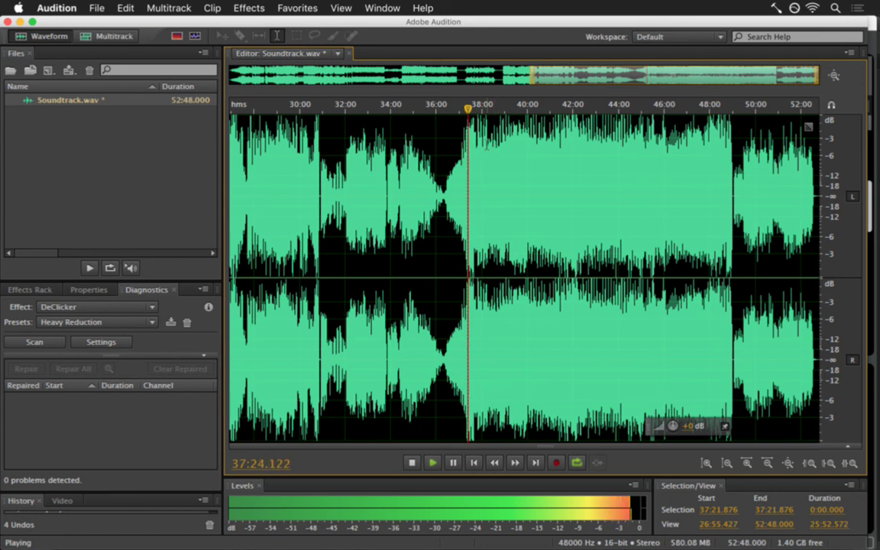
Sample the loudness of the Biomes section in Soundtrack.wav around 38:10 and 47:55 and near its end.
click(485, 153)
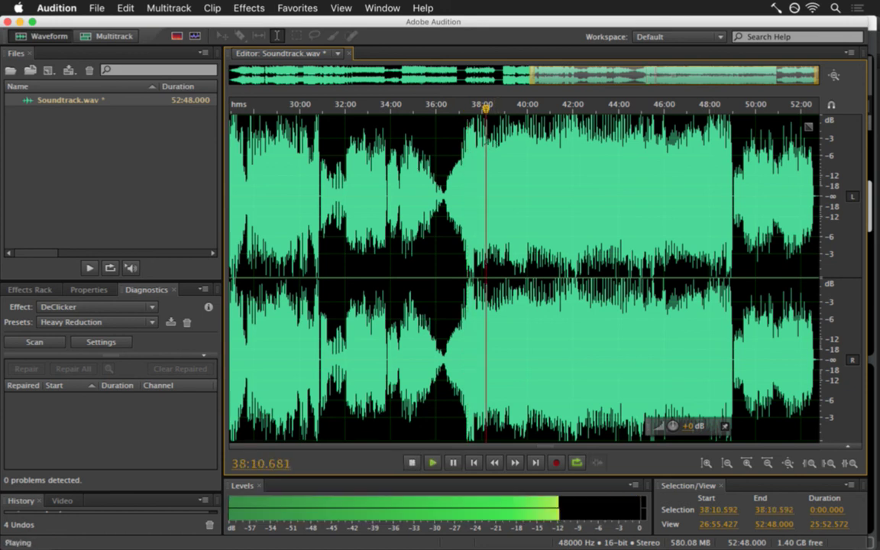
click(570, 138)
click(708, 139)
key(space)
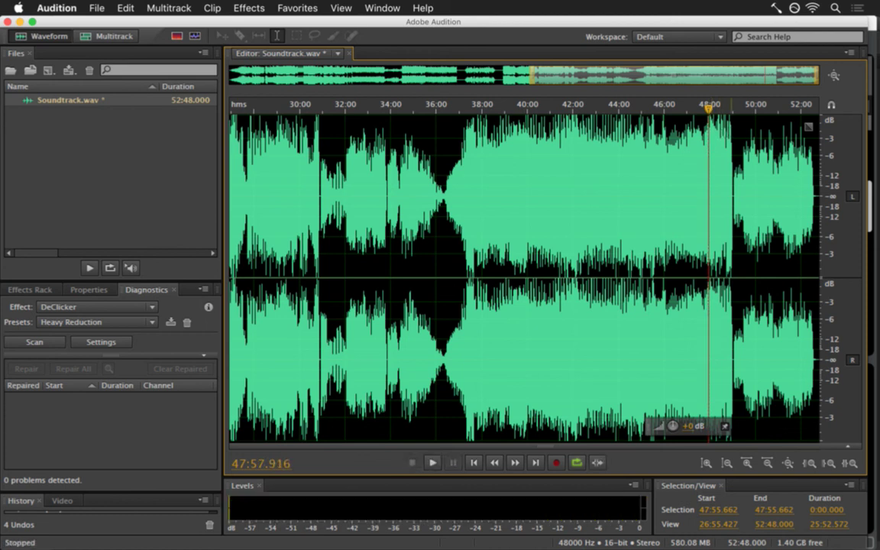
click(724, 168)
key(space)
Switch back to Ableton Live, select the BiomesDrumsC# clip and unfold track 60 to show its waveform.
key(super+Tab)
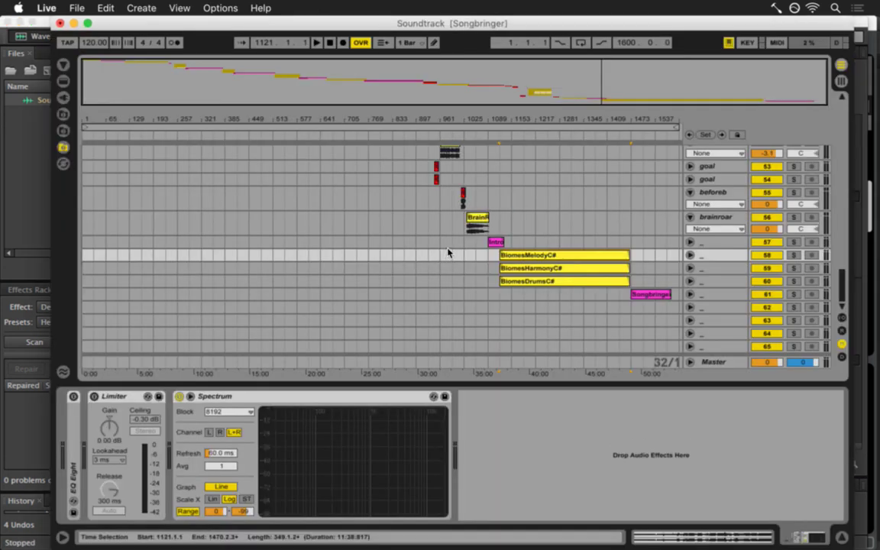
click(564, 281)
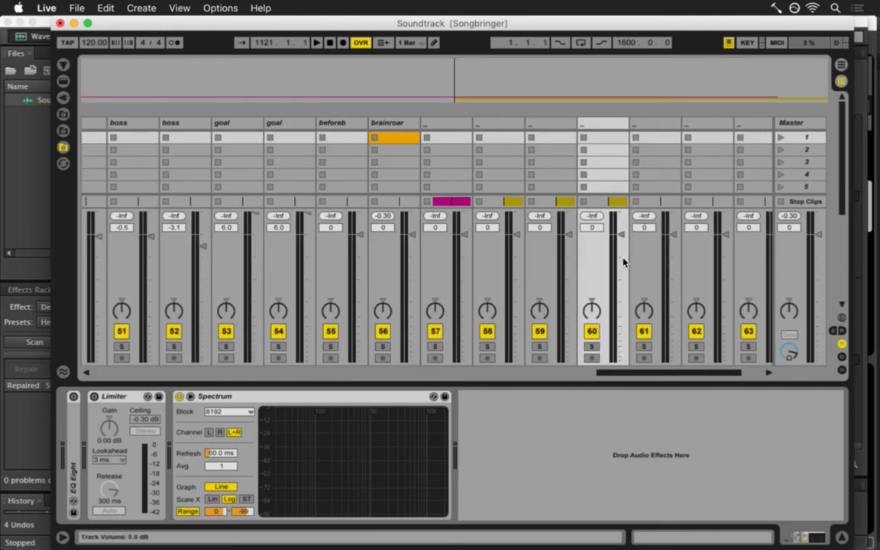
key(Tab)
click(690, 281)
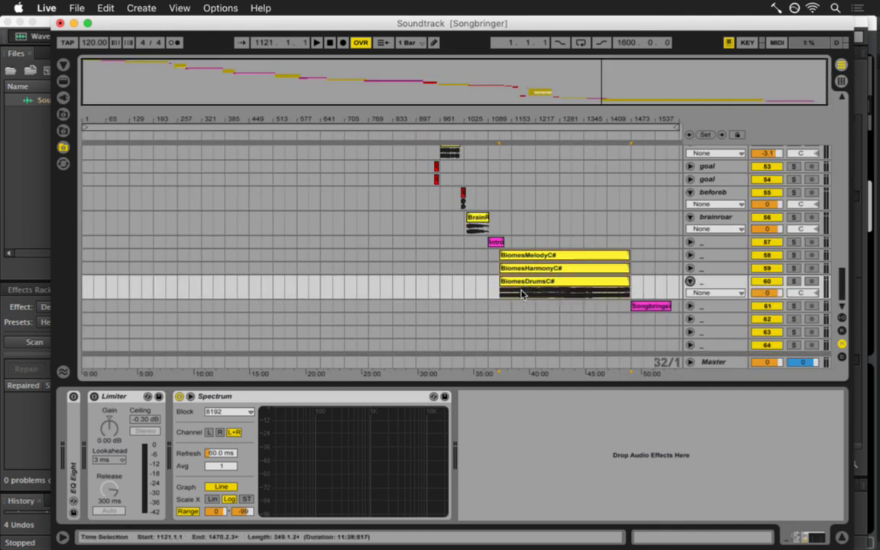
Play the Biomes section and fold the brainroar and beforeb tracks.
key(space)
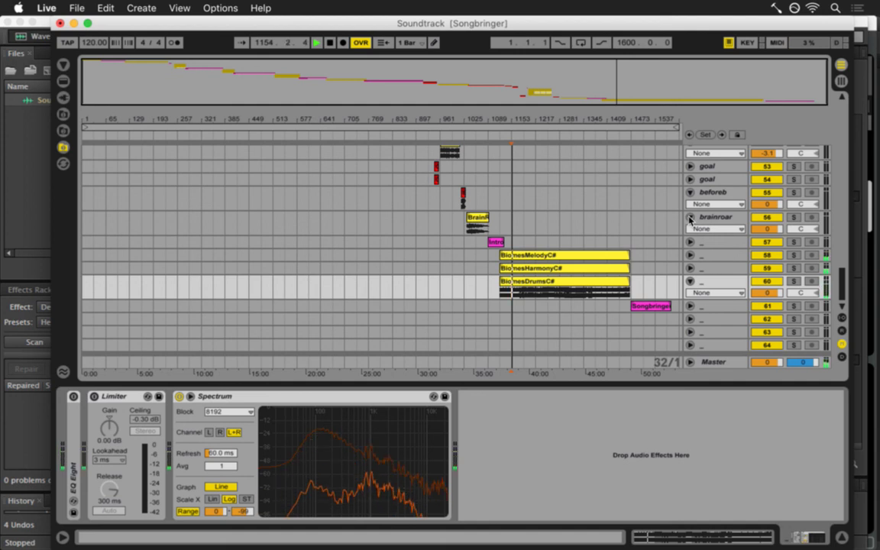
drag(621, 120, 618, 122)
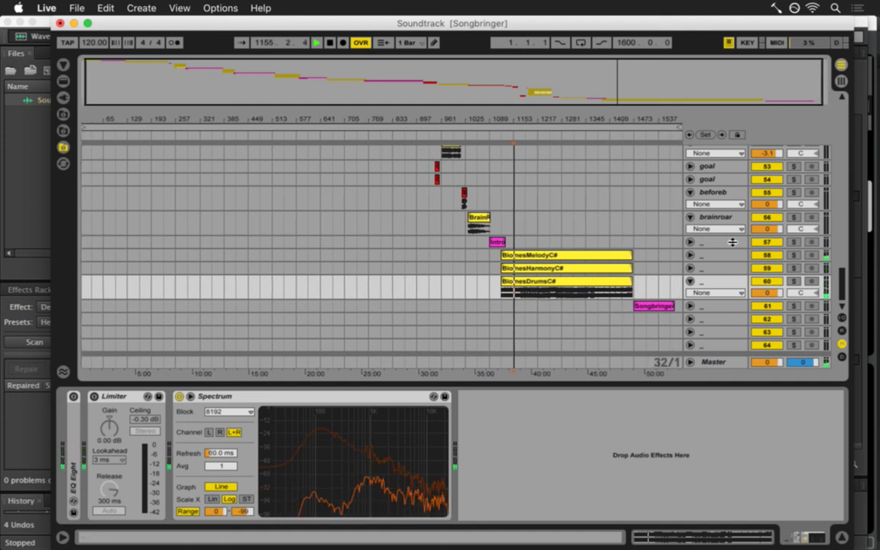
click(691, 218)
click(690, 192)
Select boss tracks 43 to 52 together and fold them all.
scroll(690, 179, up, 3)
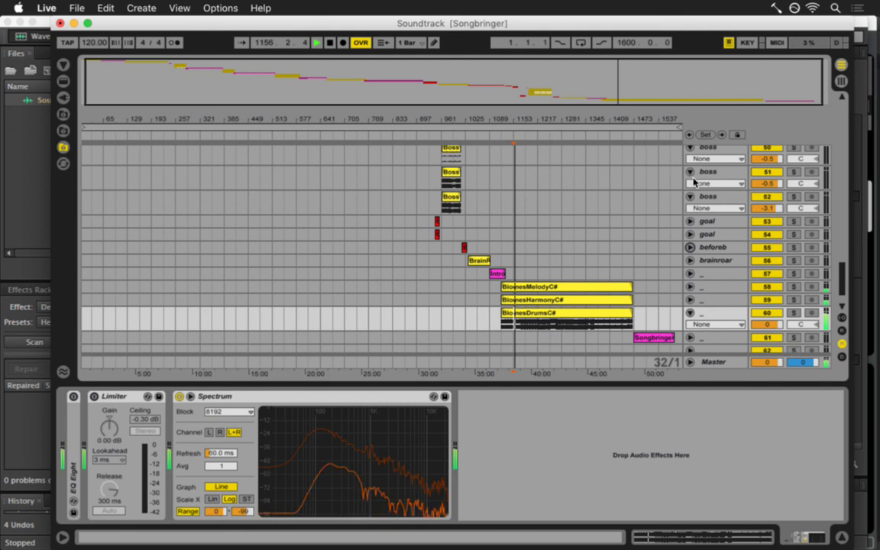
scroll(692, 196, up, 4)
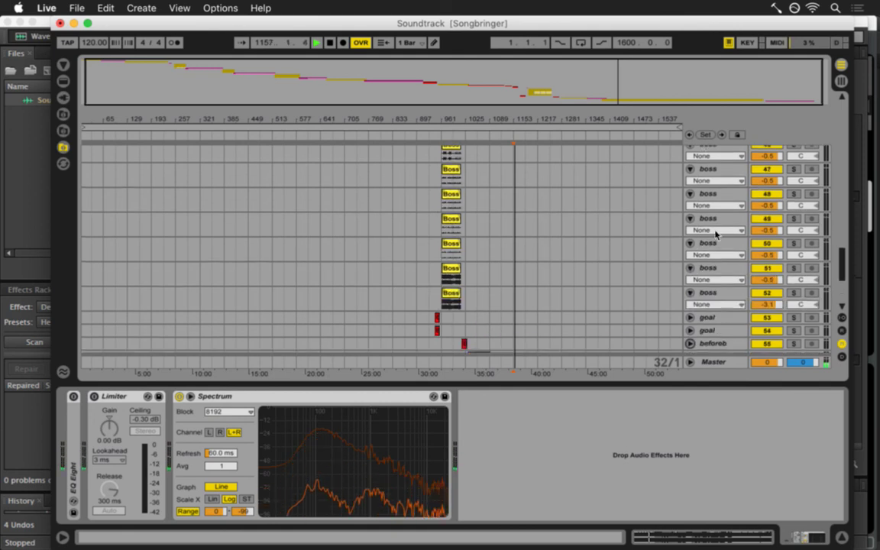
click(720, 295)
scroll(714, 241, up, 4)
shift+click(718, 180)
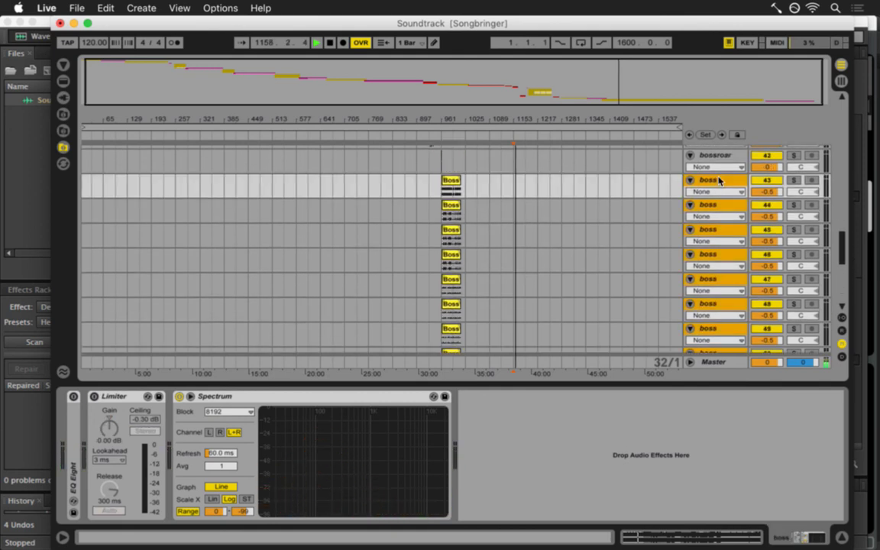
click(690, 180)
scroll(691, 216, down, 5)
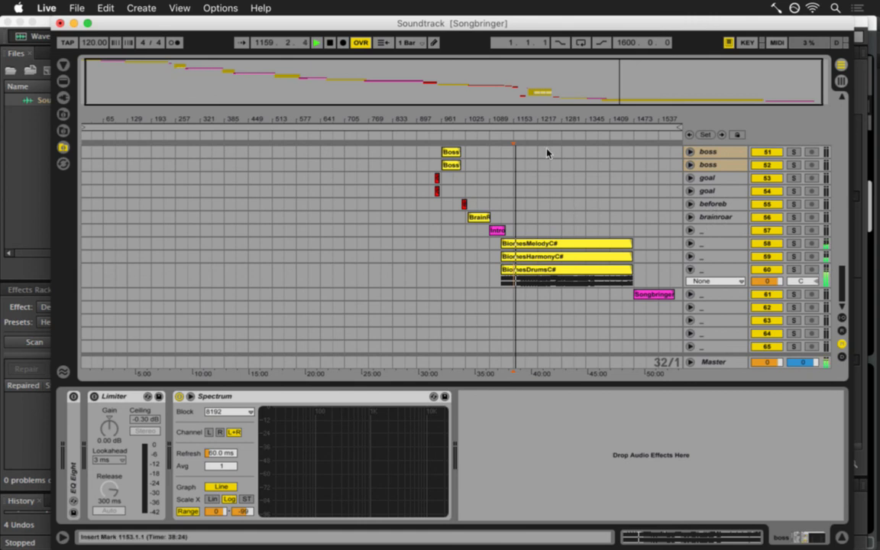
Check the Biomes tracks' levels in the mixer, then stop playback and rename tracks 58, 59 and 60 as world.
drag(548, 118, 544, 123)
key(Tab)
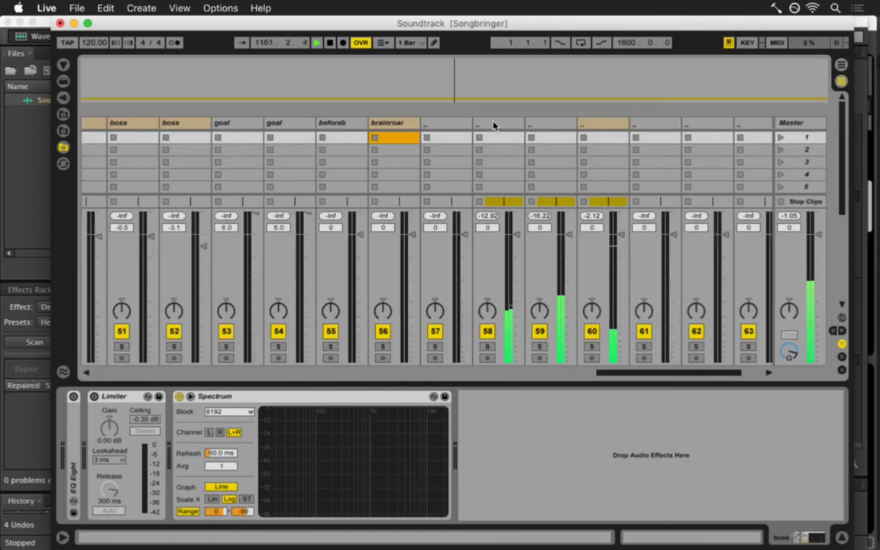
key(Tab)
click(814, 245)
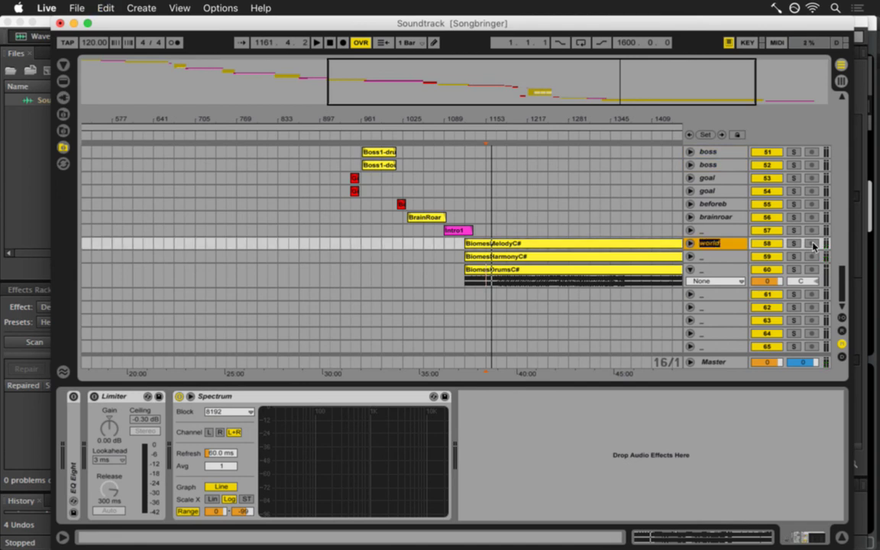
key(Return)
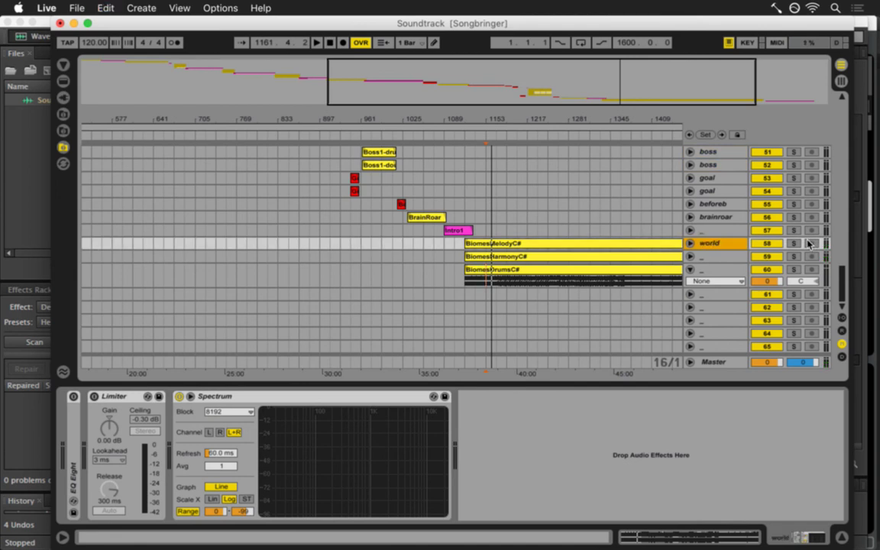
click(715, 259)
key(super+r)
text(world)
click(708, 272)
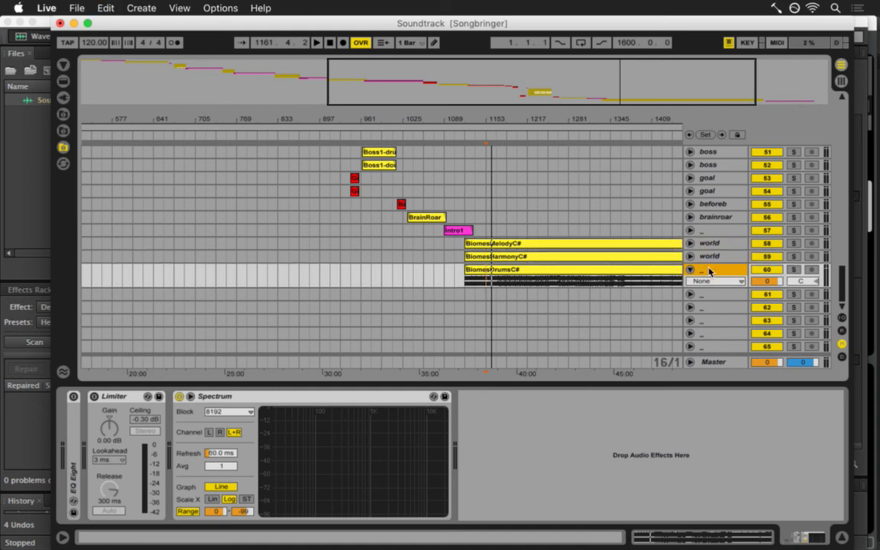
key(super+r)
text(world)
key(Return)
Lower the volume of the three world tracks together to -1.0 dB and play the section to check the levels.
click(707, 245)
key(Tab)
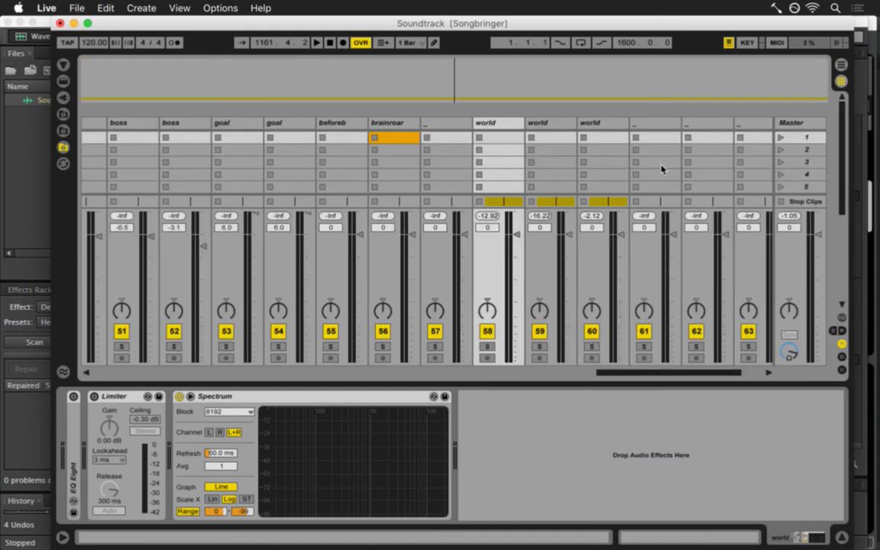
click(511, 125)
shift+click(604, 124)
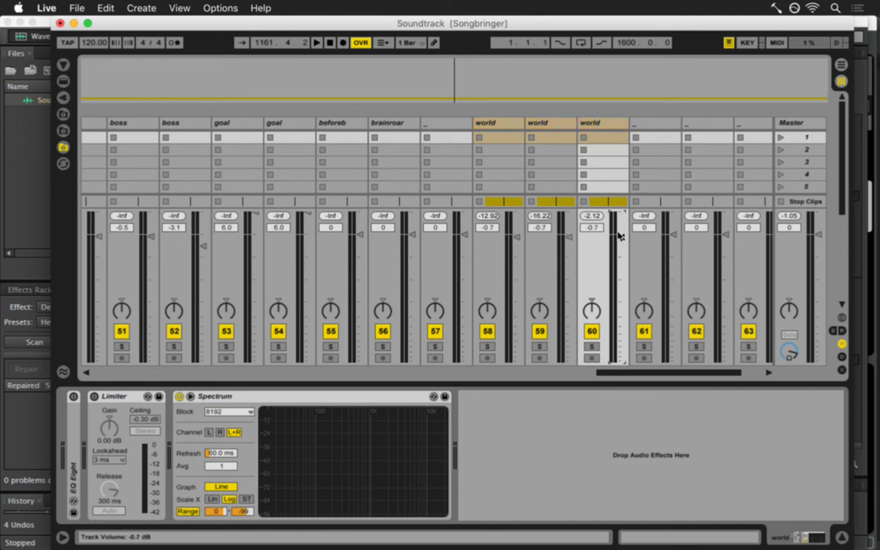
key(Tab)
key(space)
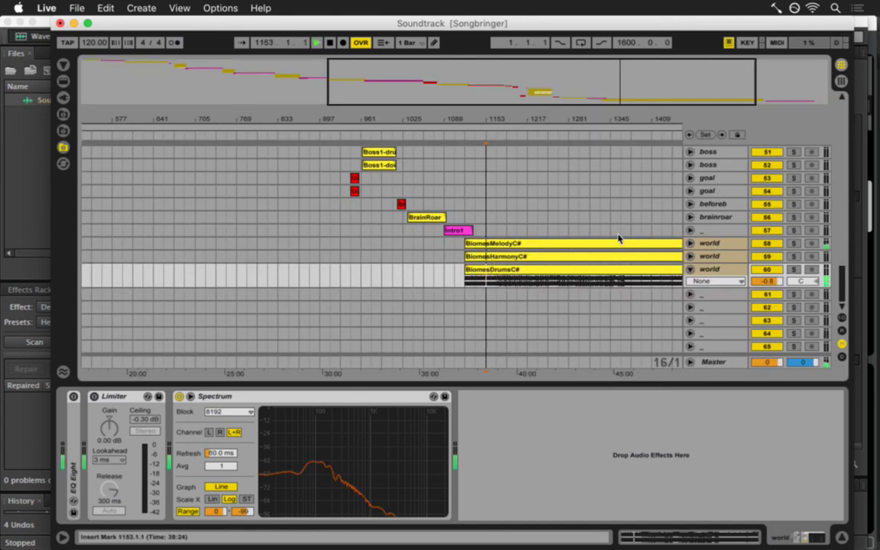
key(Tab)
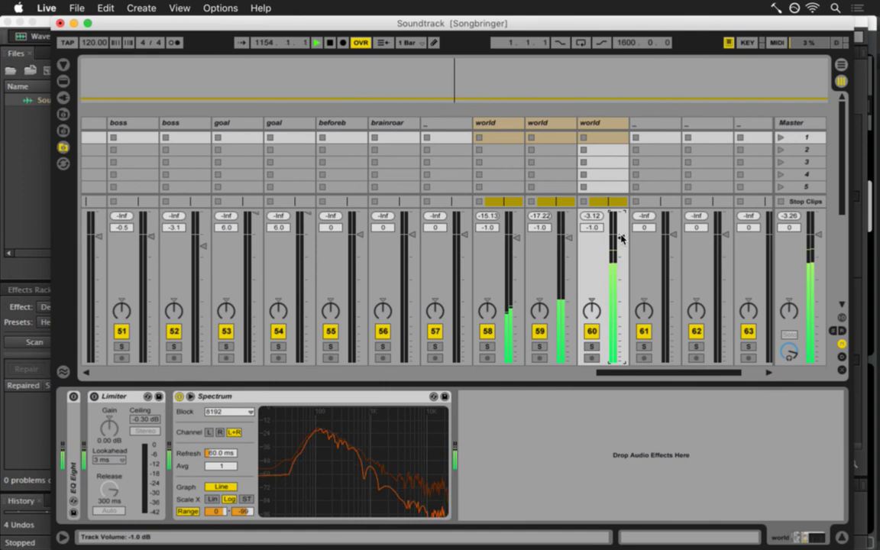
key(Tab)
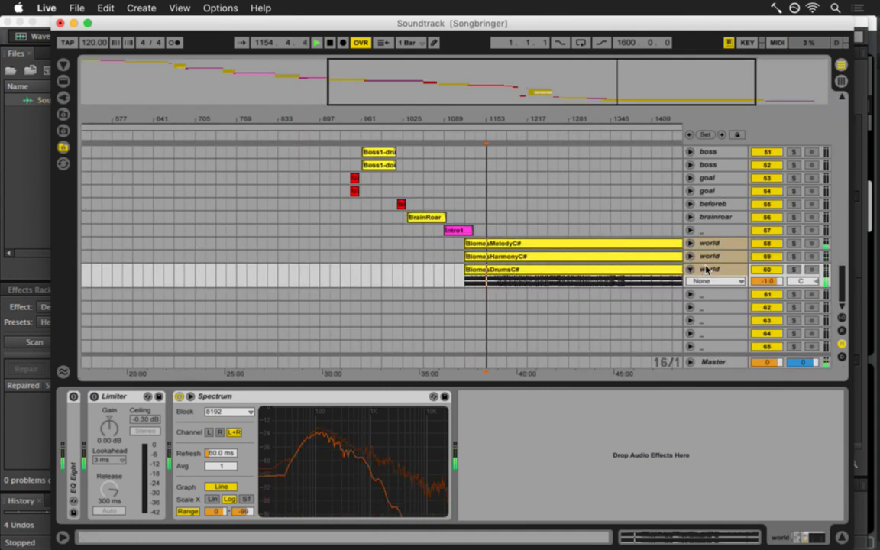
key(Tab)
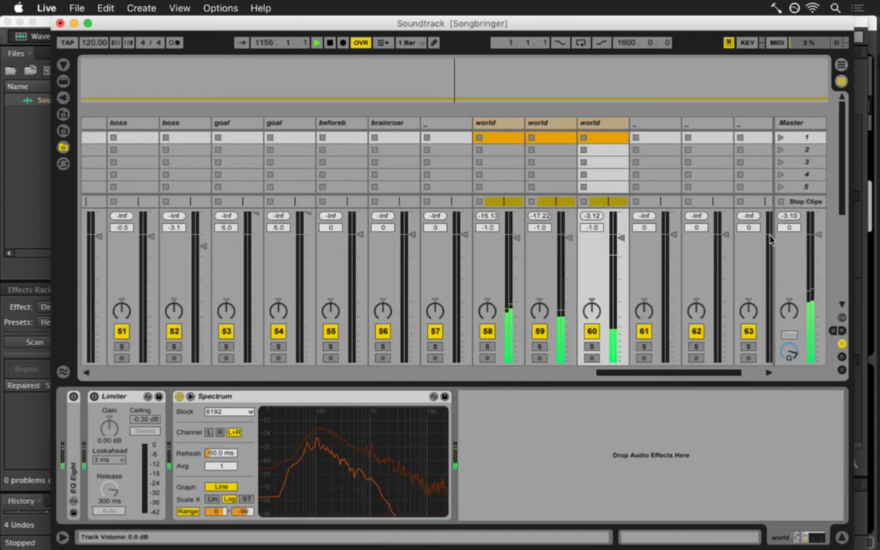
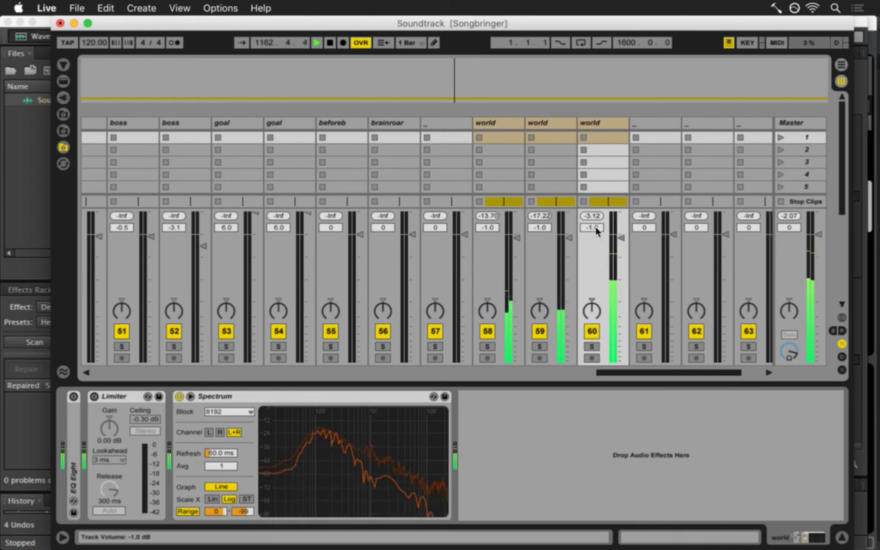
Set the volume of the three world tracks to 0 dB together.
click(506, 123)
shift+click(590, 123)
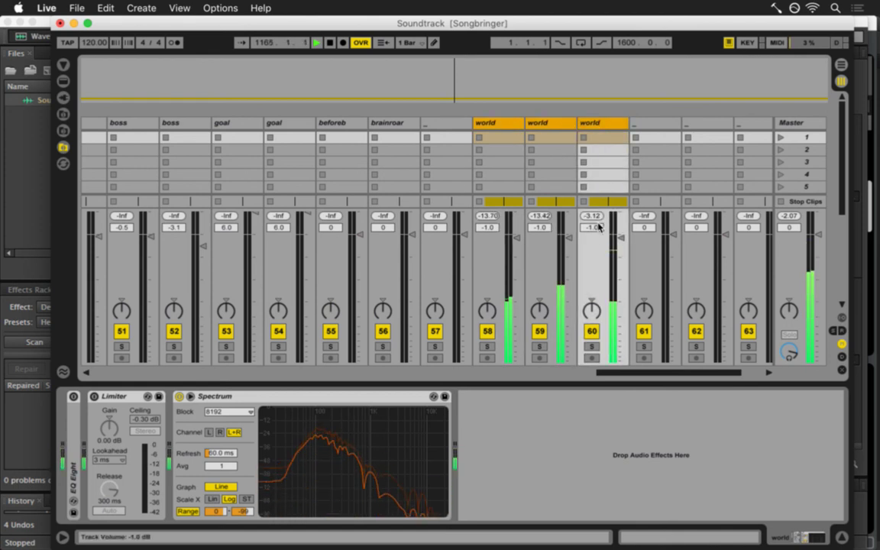
click(598, 228)
text(0)
key(Return)
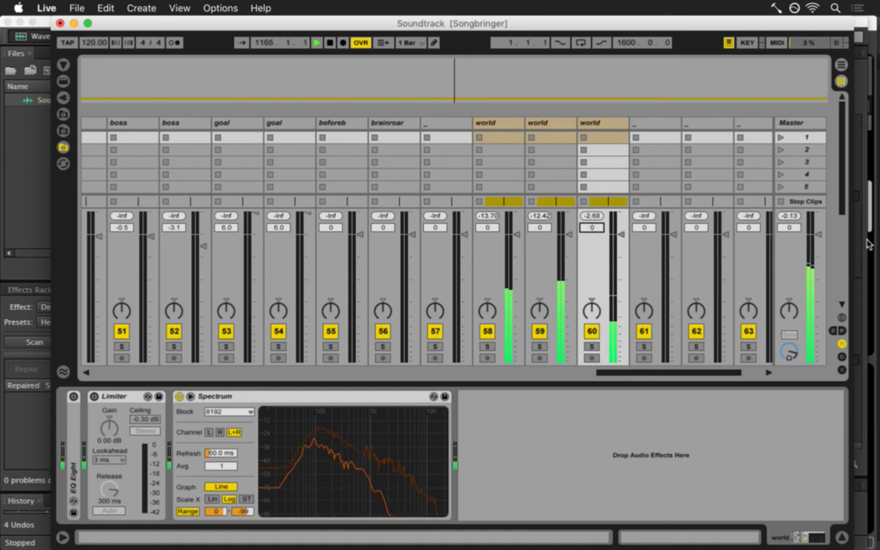
Enable the Limiter on world track 58, briefly solo the track, and set the Limiter's gain to 1 dB.
click(499, 123)
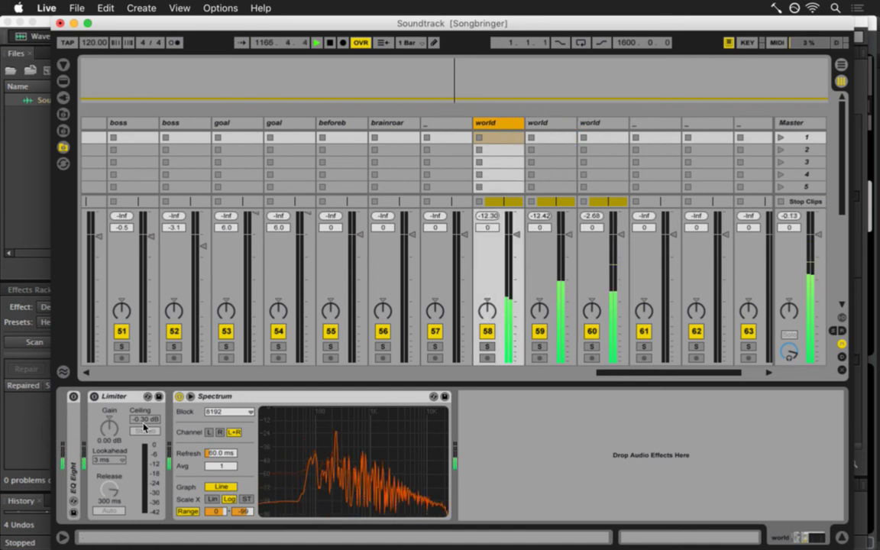
click(94, 396)
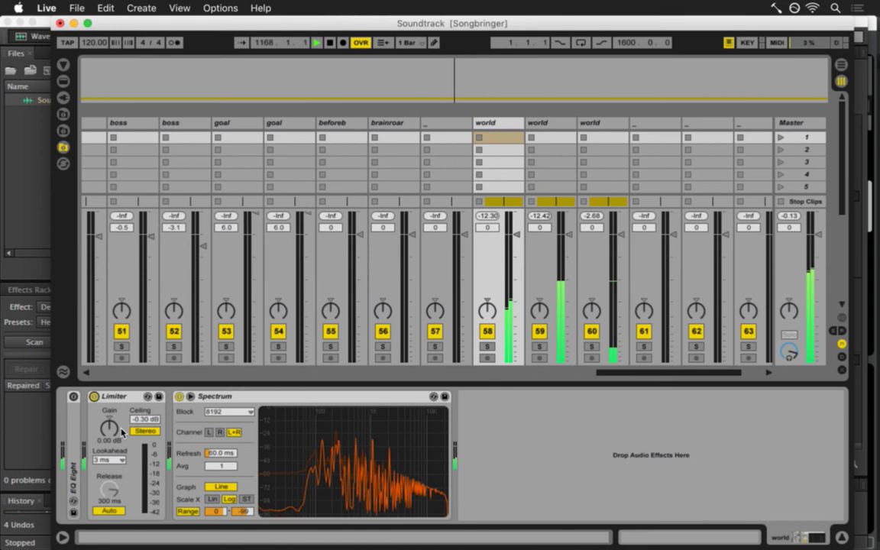
click(487, 346)
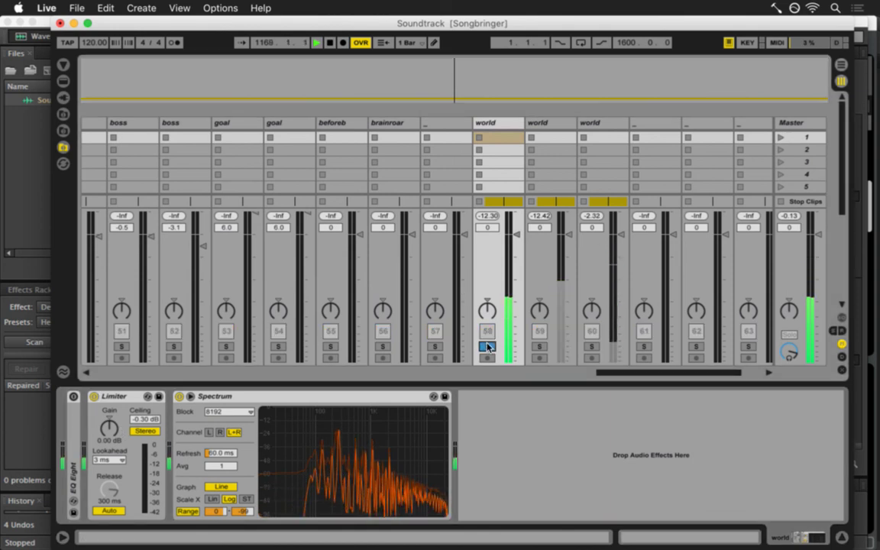
click(487, 346)
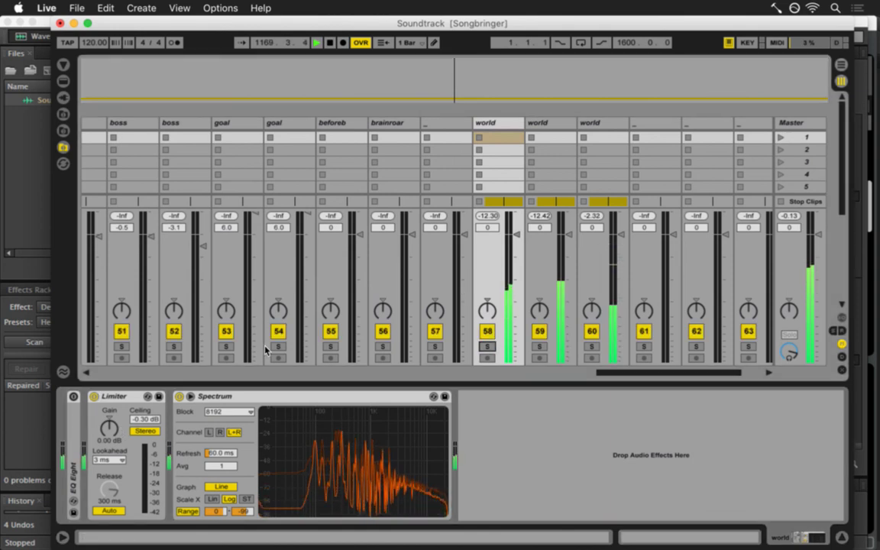
click(113, 434)
text(0)
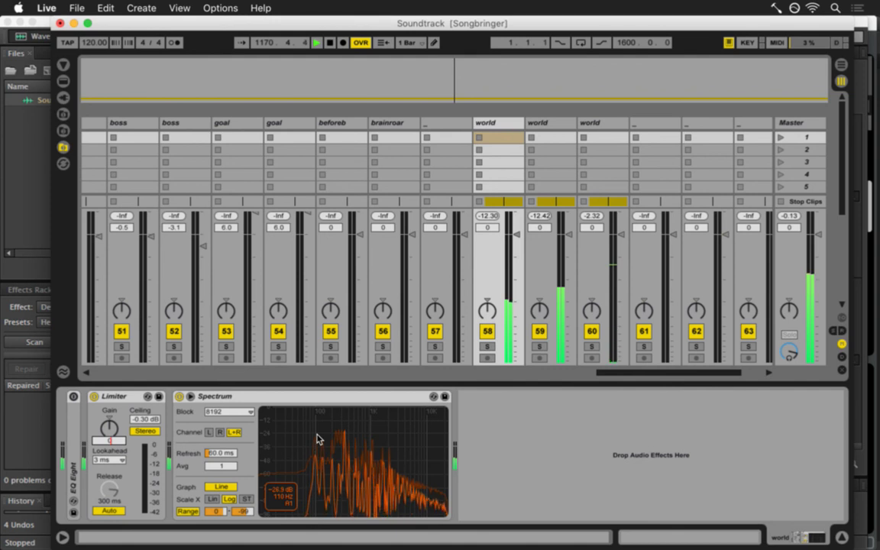
key(Return)
key(Up)
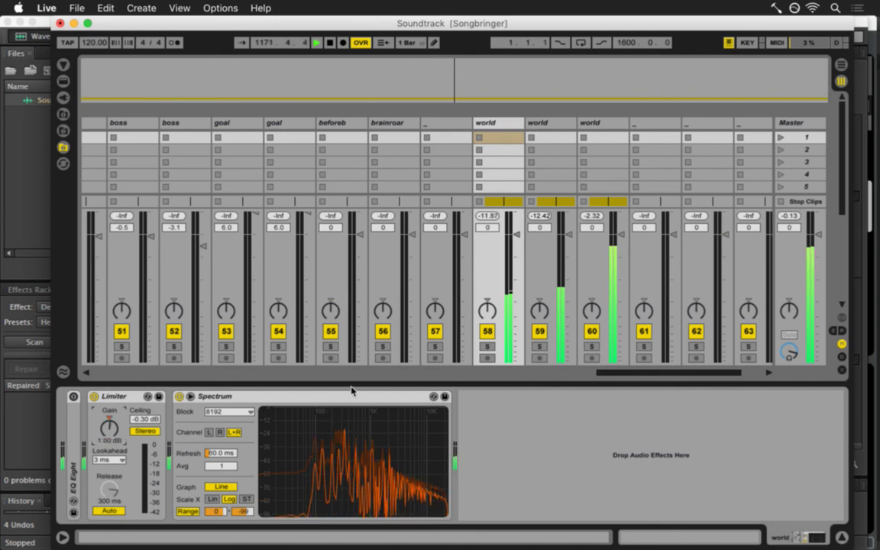
Enable the Limiters on world tracks 59 and 60 and adjust their ceilings, lowering track 59's to -0.75 dB.
click(548, 124)
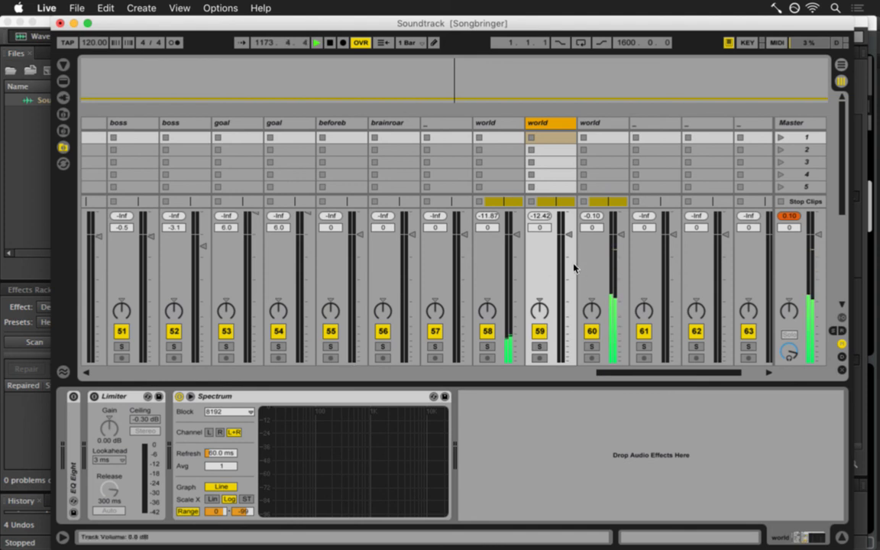
click(601, 137)
click(119, 397)
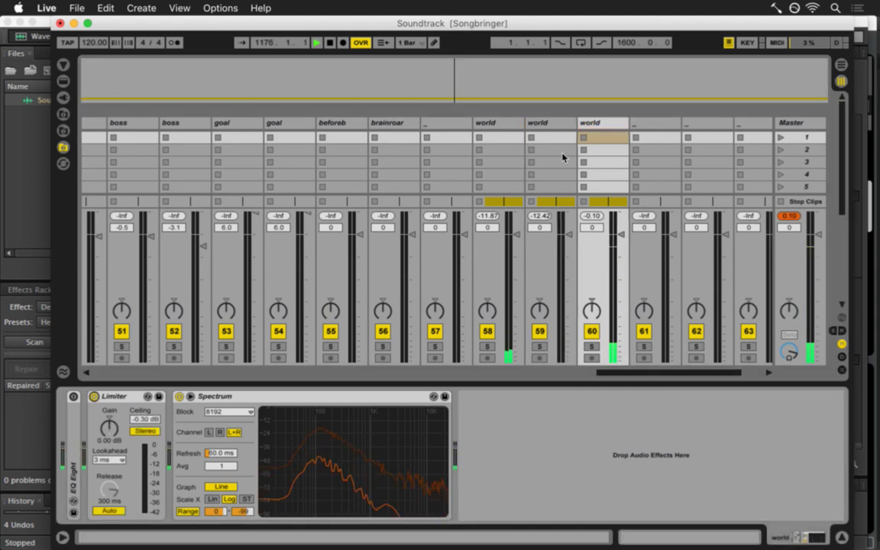
click(551, 123)
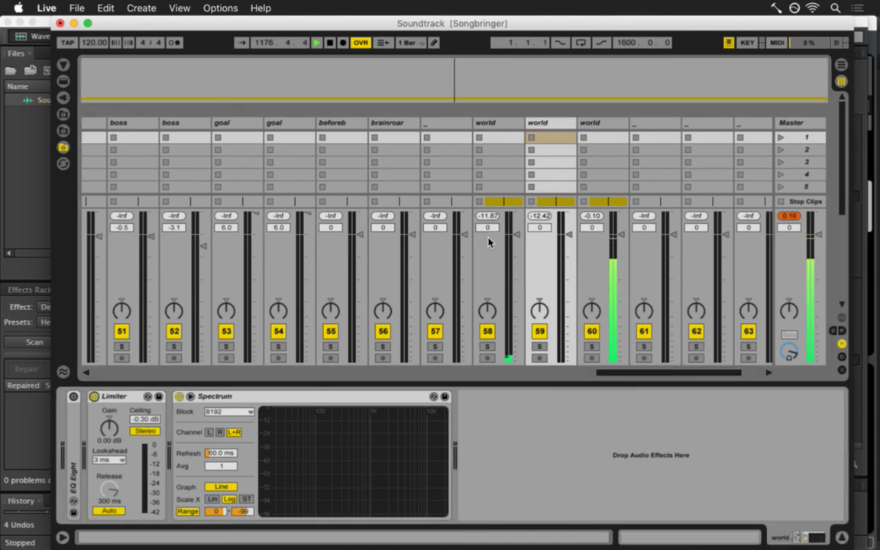
drag(145, 419, 147, 425)
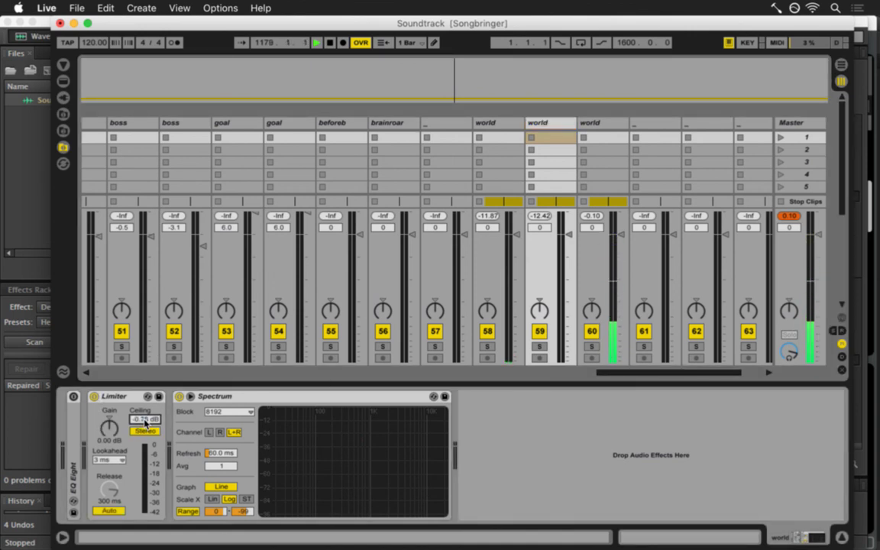
key(Right)
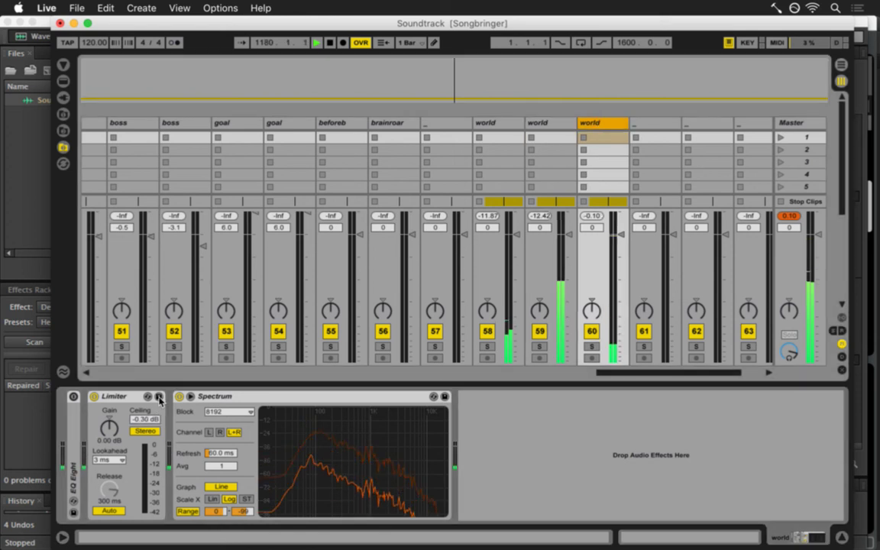
click(145, 421)
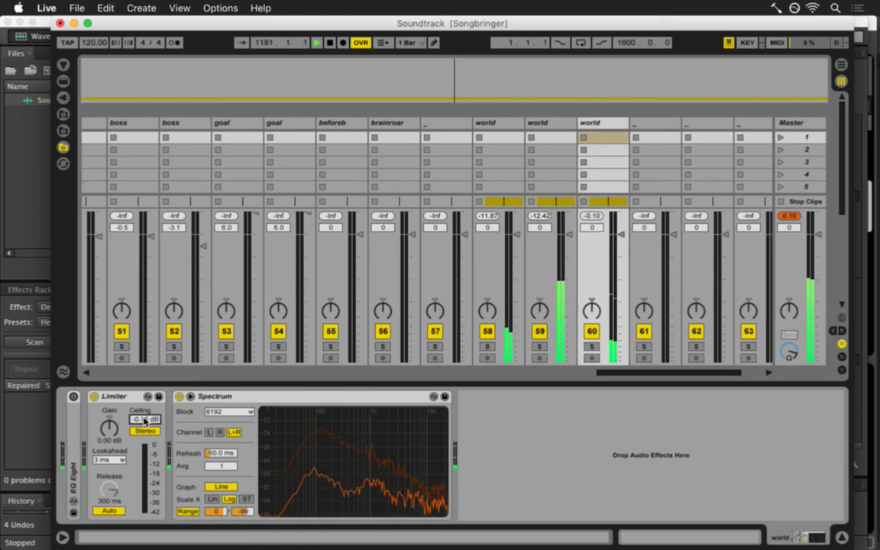
Lower the Limiter ceiling on world track 58 to -1.50 dB and reset the master's peak level indicator.
click(503, 128)
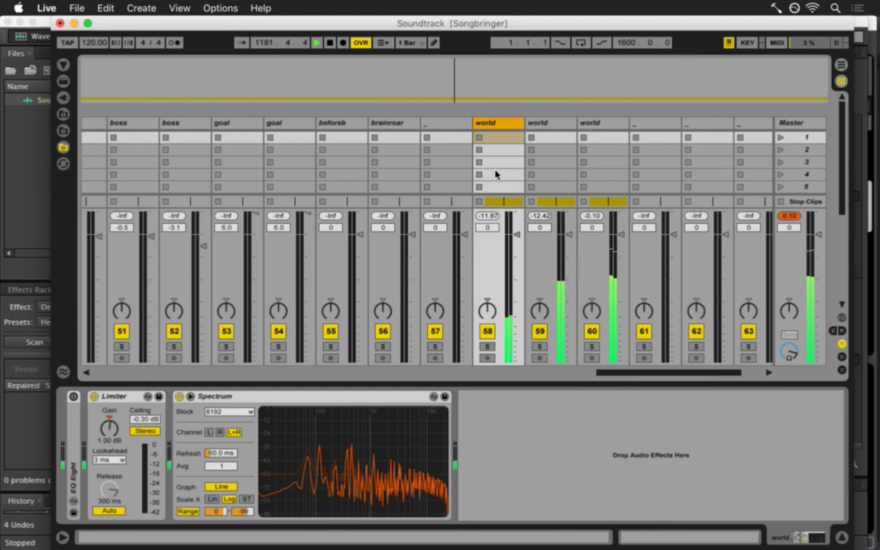
click(147, 419)
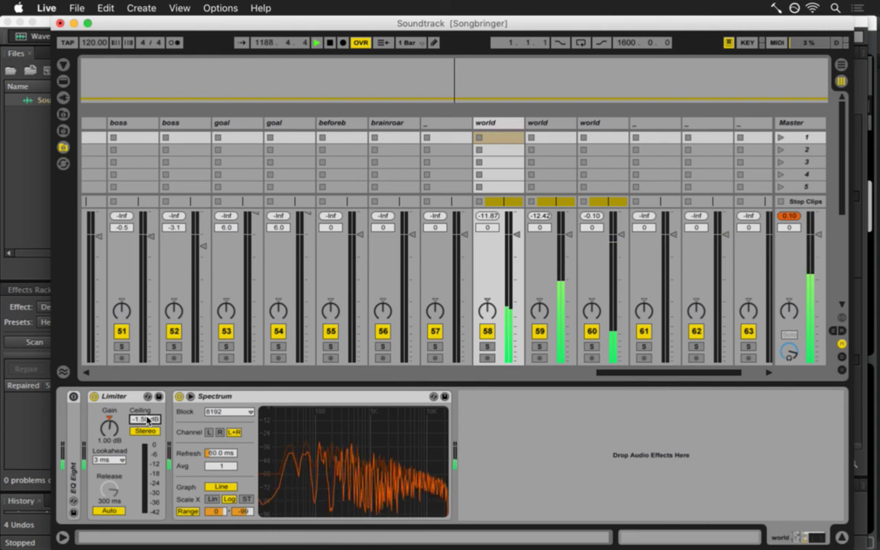
click(784, 217)
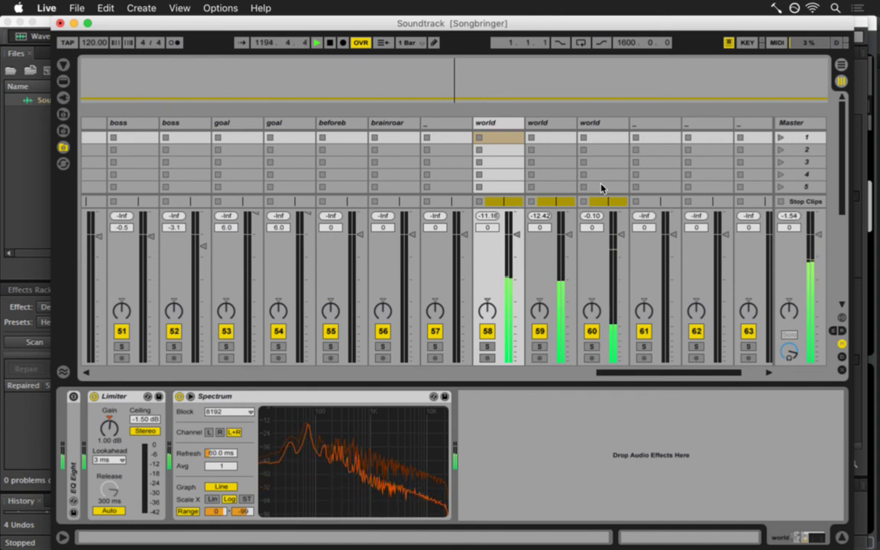
Save the Soundtrack project and switch to Adobe Audition.
key(super+s)
drag(645, 377, 691, 369)
key(super+Tab)
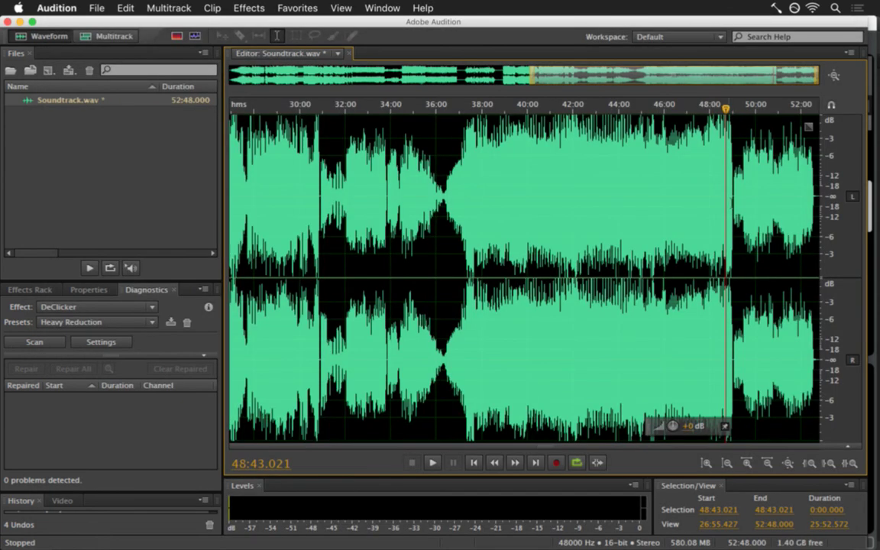
Listen to the final section of Soundtrack.wav from about 49:05 and again from about 49:38.
click(735, 175)
key(space)
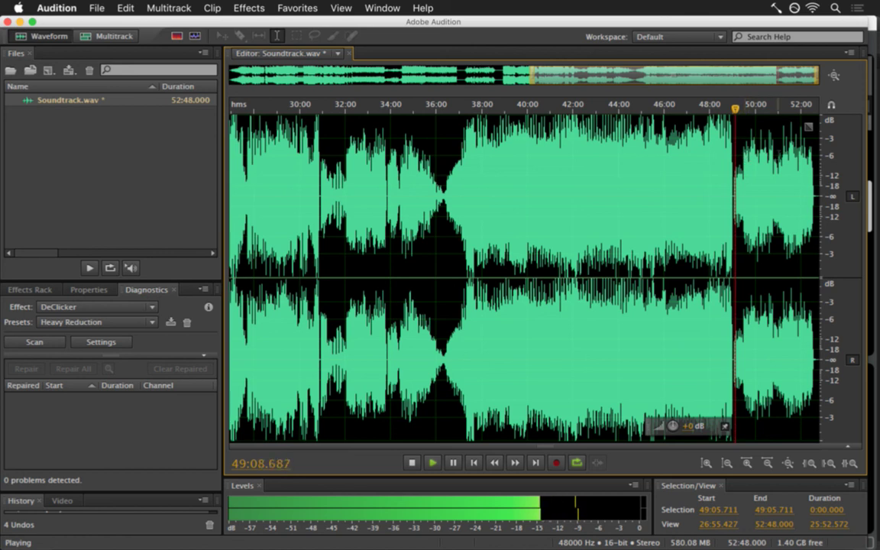
key(space)
click(747, 168)
key(space)
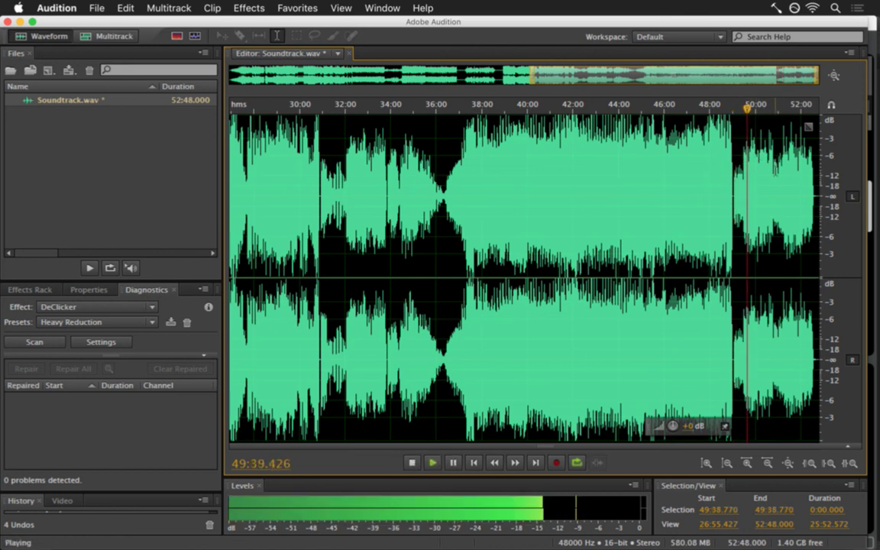
Switch to Ableton Live and select the SongbringerAlt clip on track 61, then show that track in the mixer.
key(super+Tab)
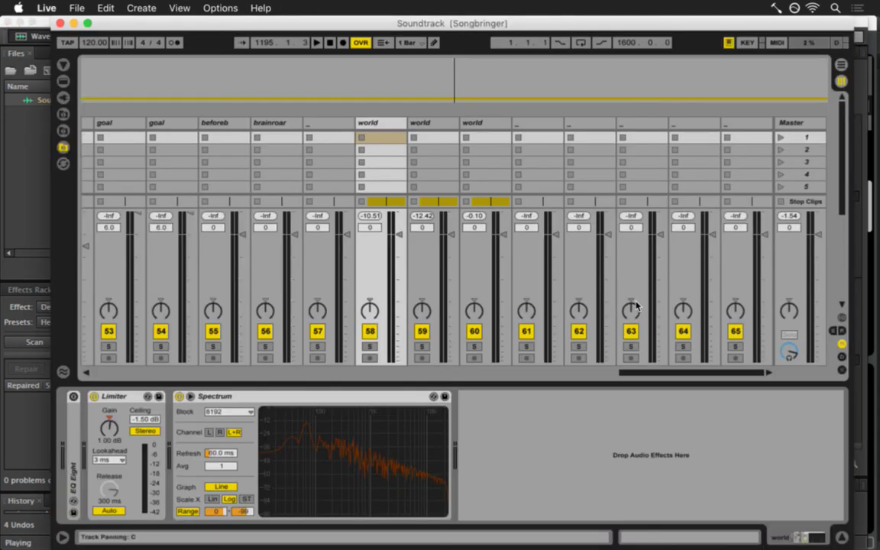
key(Tab)
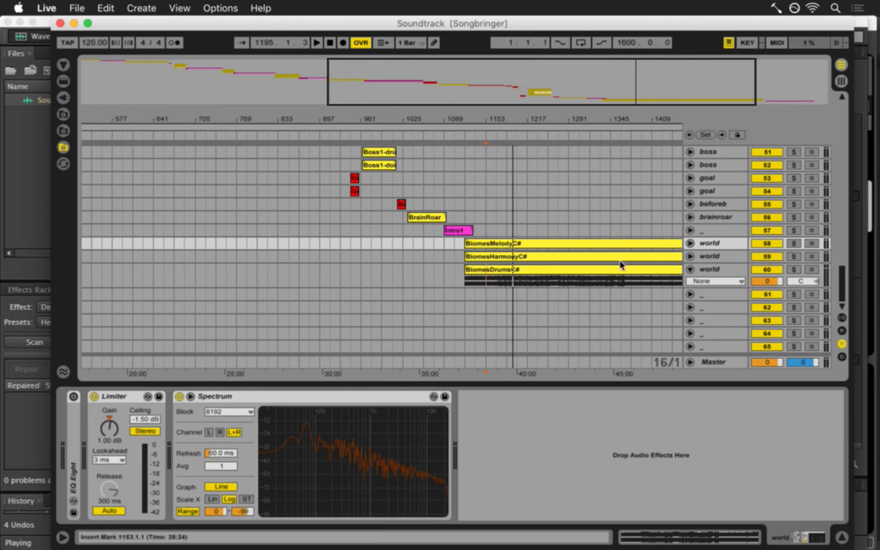
scroll(582, 117, right, 5)
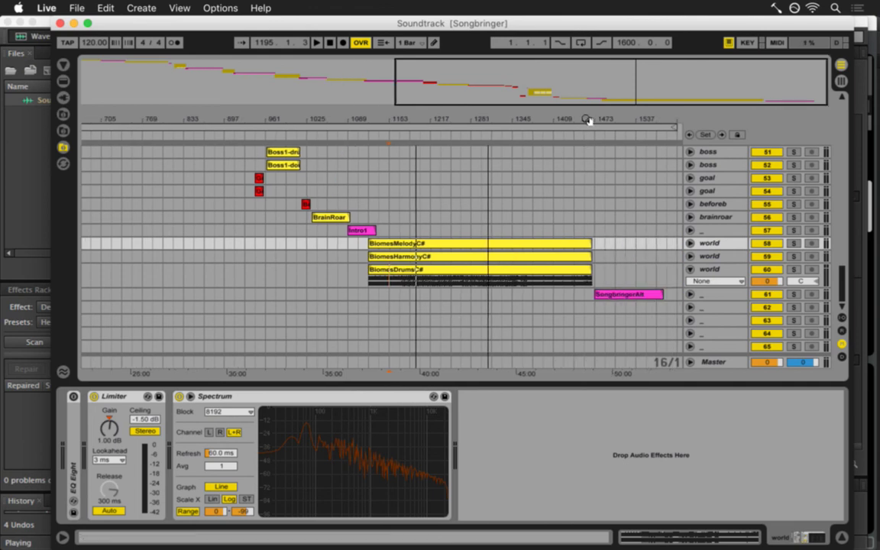
click(638, 297)
key(Tab)
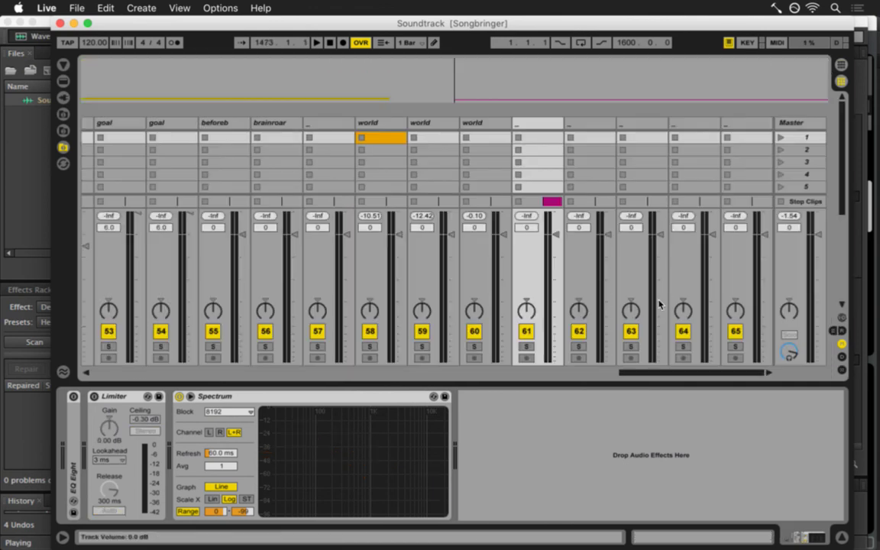
Return to the arrangement, switch to Adobe Audition to stop its playback, and switch back to Ableton Live.
key(Tab)
key(super+Tab)
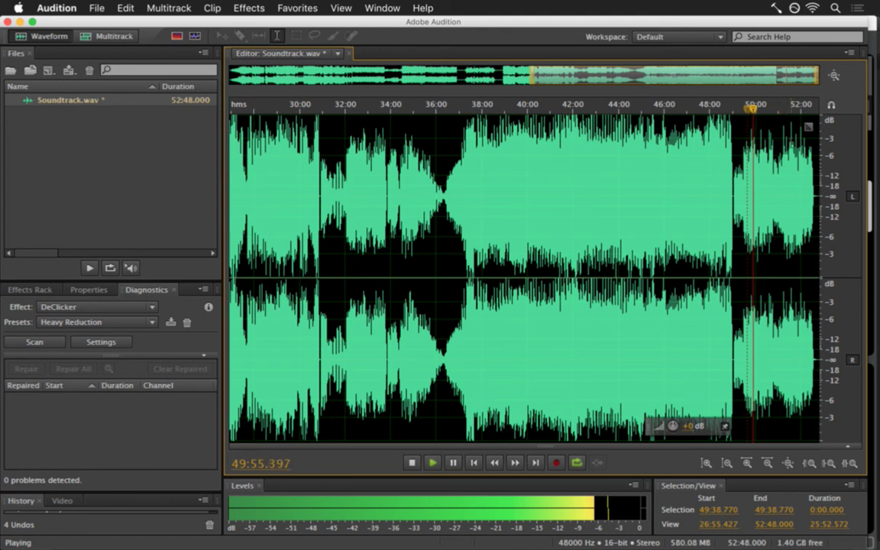
key(space)
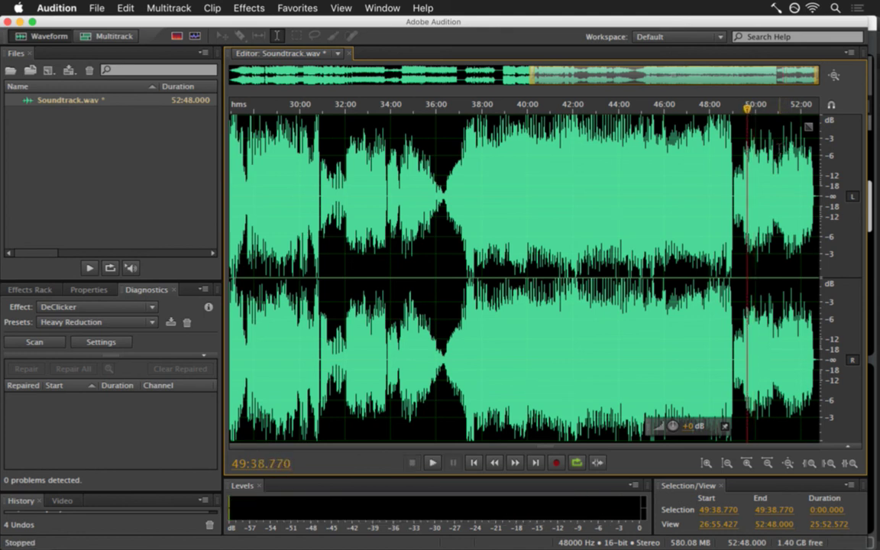
key(super+Tab)
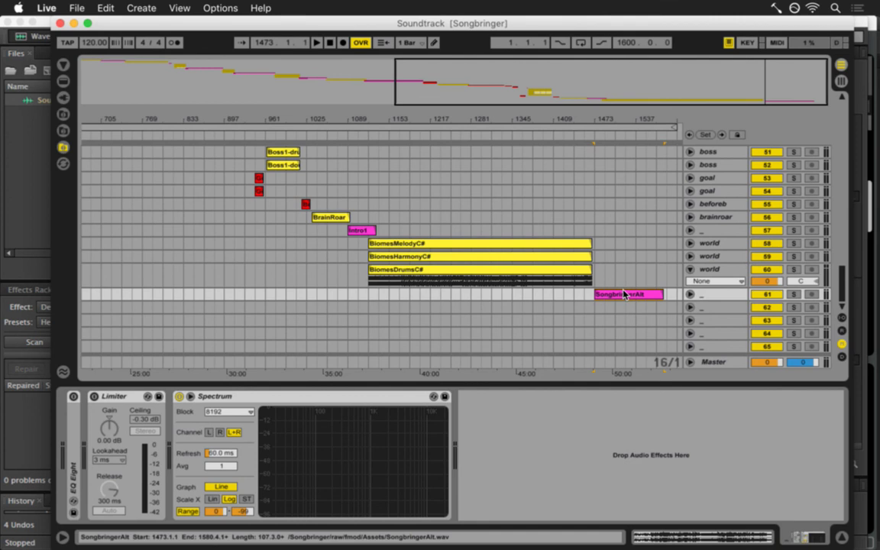
Play the SongbringerAlt clip with track 61 unfolded, enable the track's Limiter and set its gain to 2 dB.
key(space)
click(690, 294)
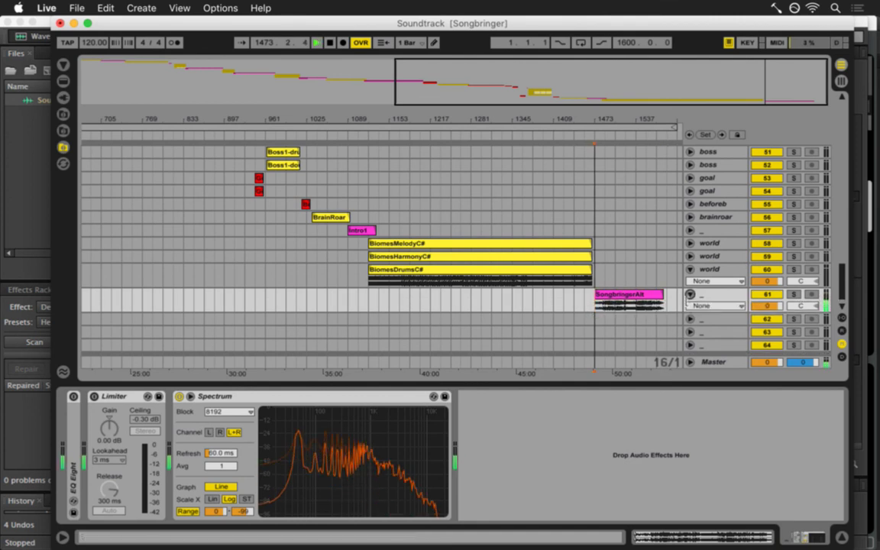
drag(637, 114, 632, 112)
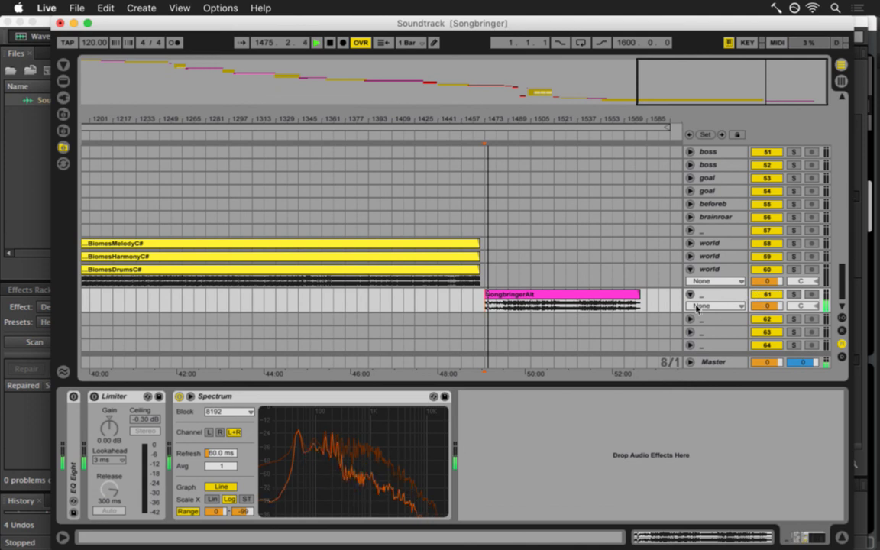
click(94, 396)
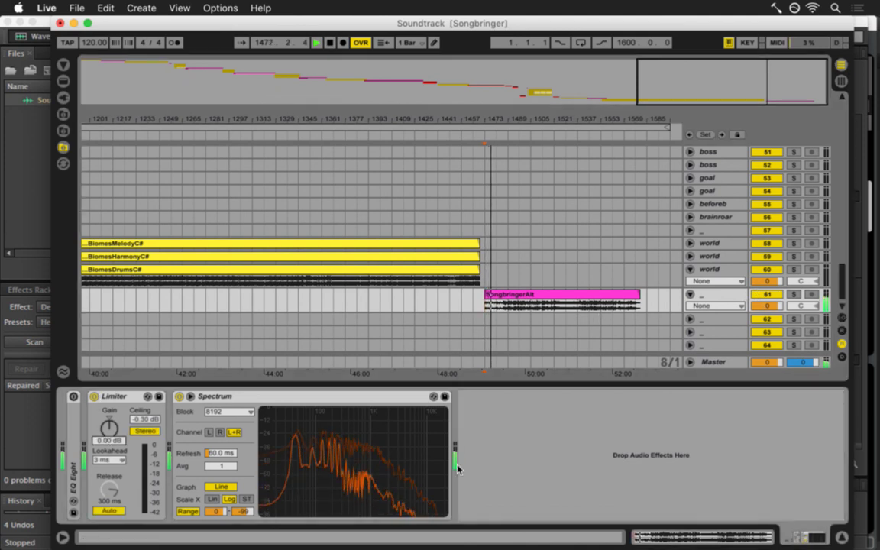
text(1.5)
key(Return)
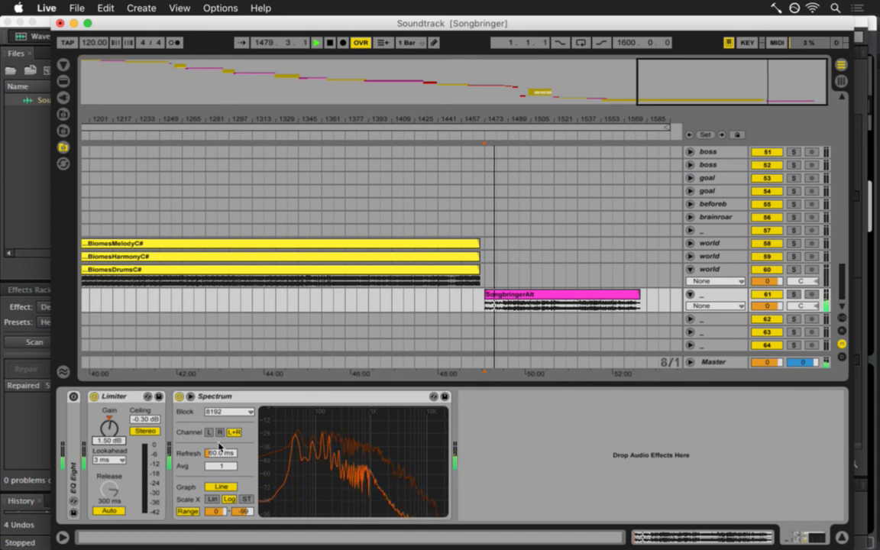
Rename track 61 as "salt" and save the Soundtrack project.
key(Tab)
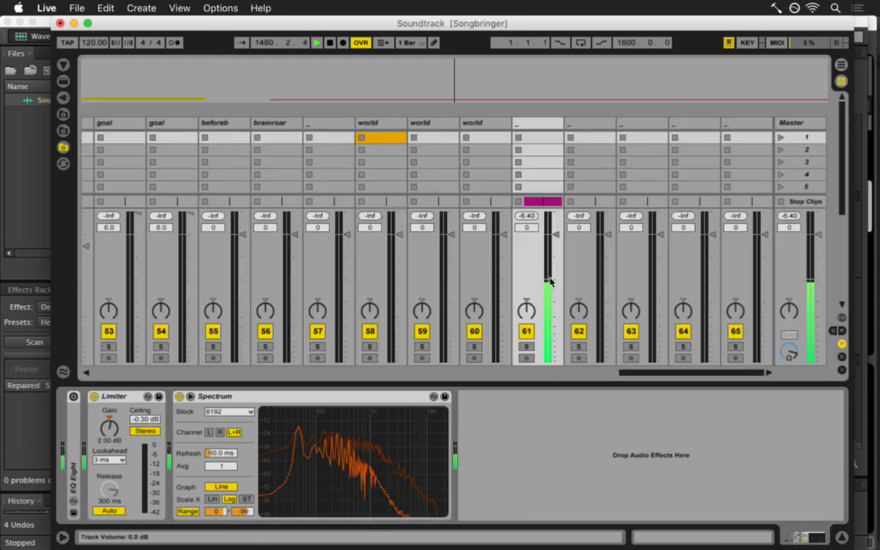
click(538, 122)
key(super+r)
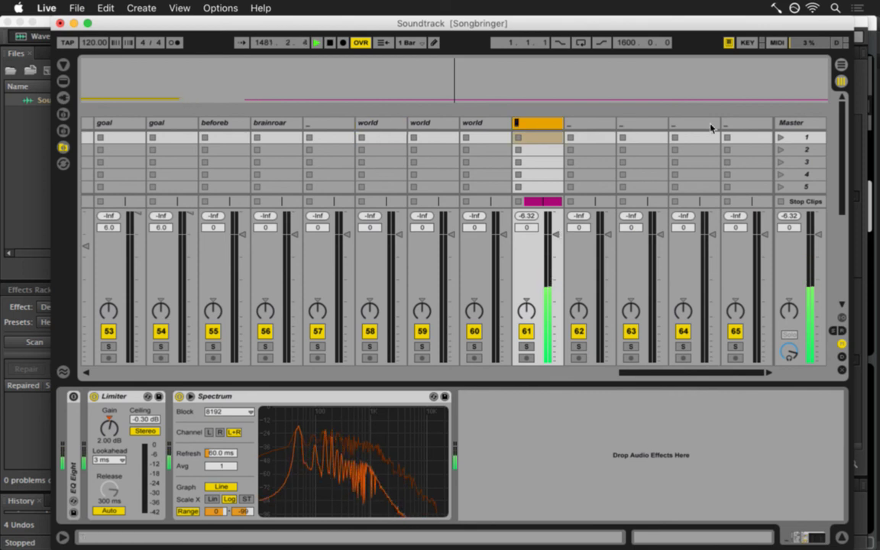
text(al)
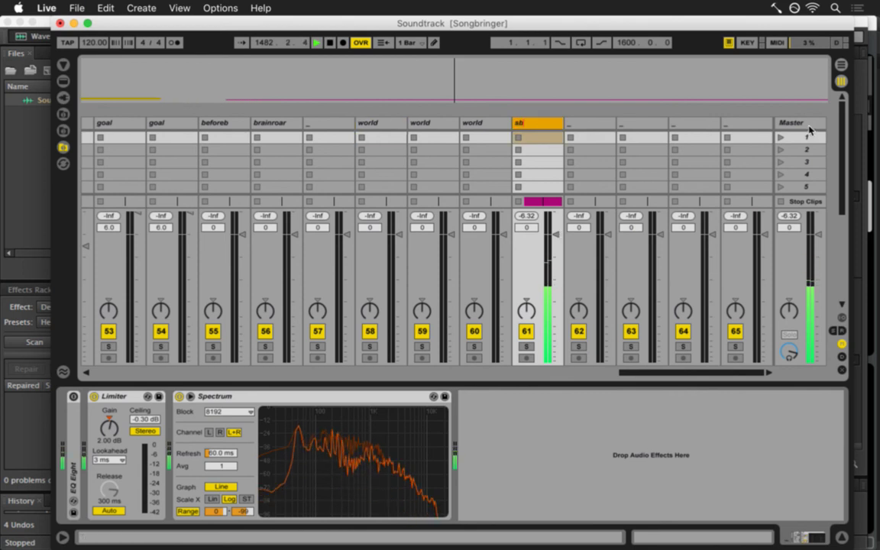
key(BackSpace)
text(alt)
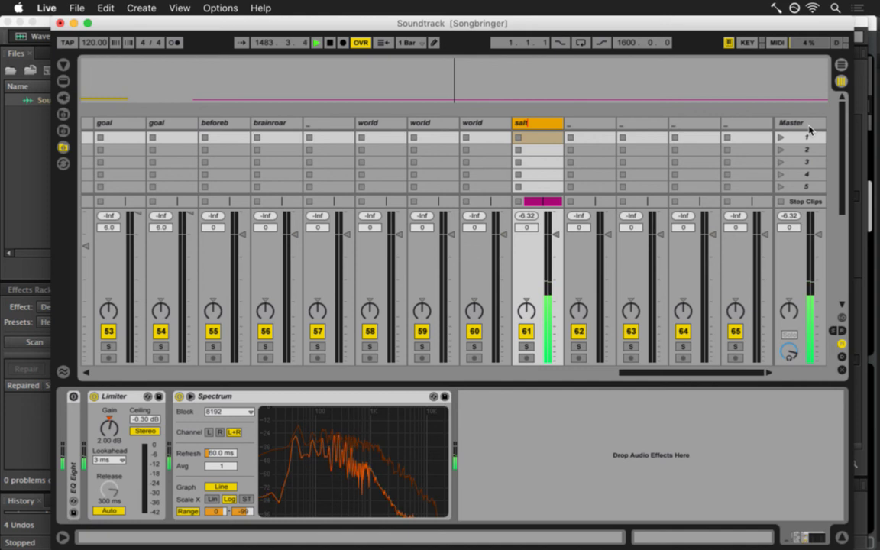
key(Return)
key(Tab)
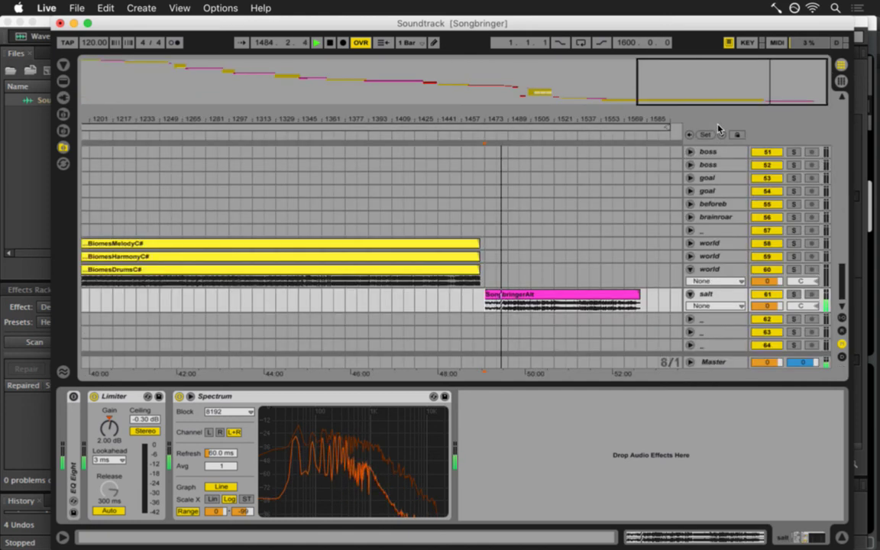
key(super+s)
Stop playback and fold the bossroar track 42, item tracks 41 and 40, and tracks 38 and 37 in the arrangement.
scroll(722, 229, down, 1)
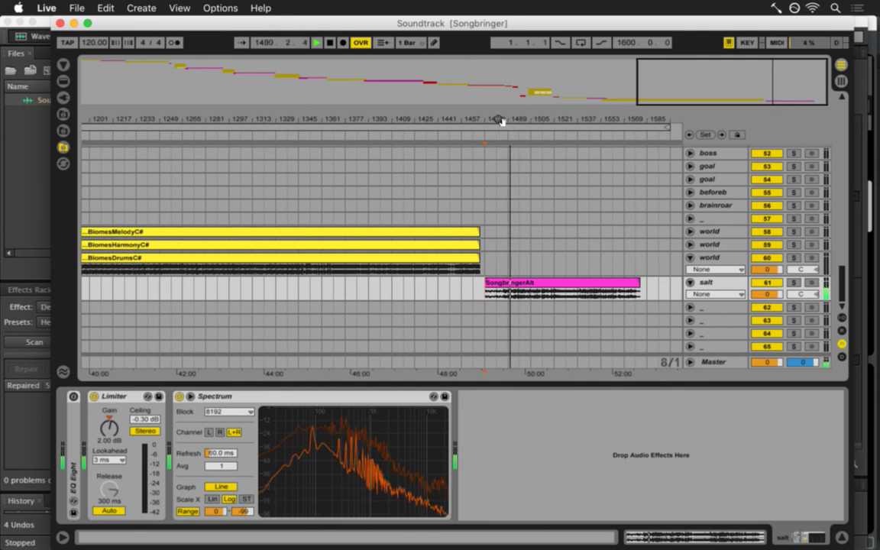
drag(499, 120, 497, 120)
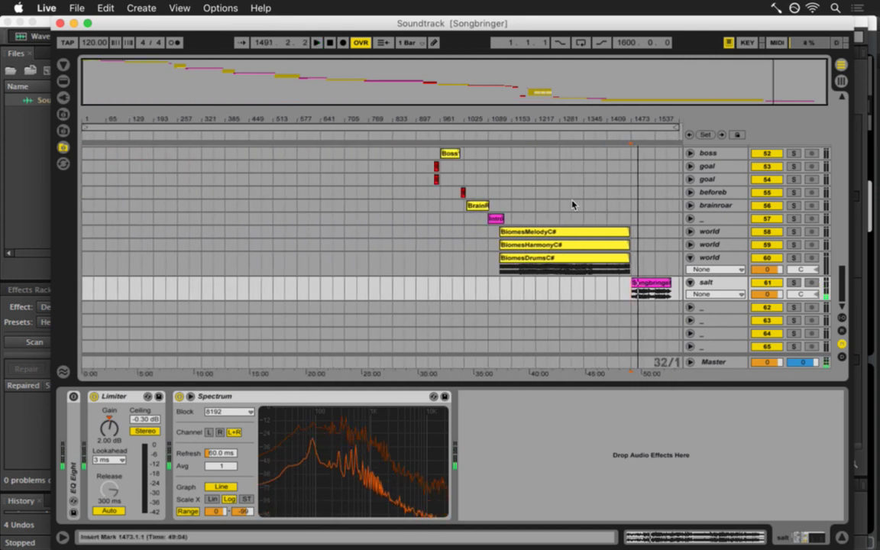
key(space)
scroll(555, 169, up, 3)
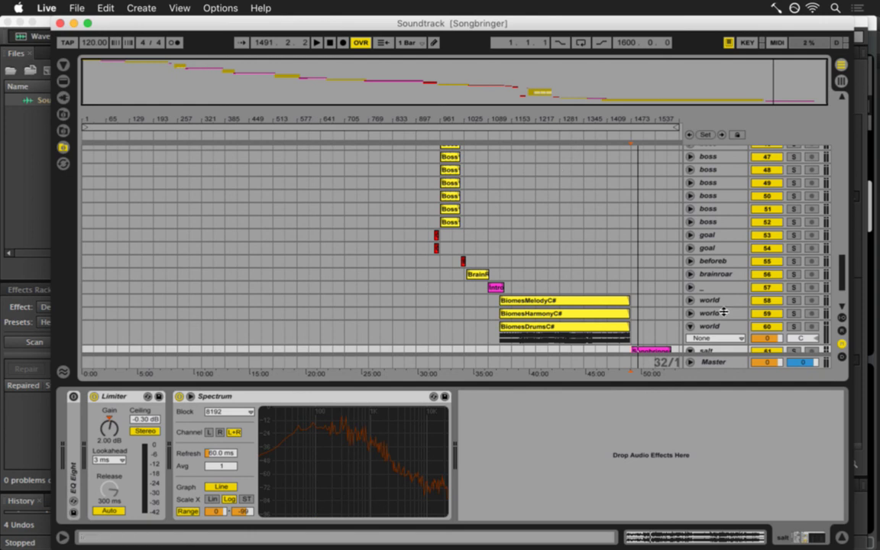
scroll(664, 286, up, 4)
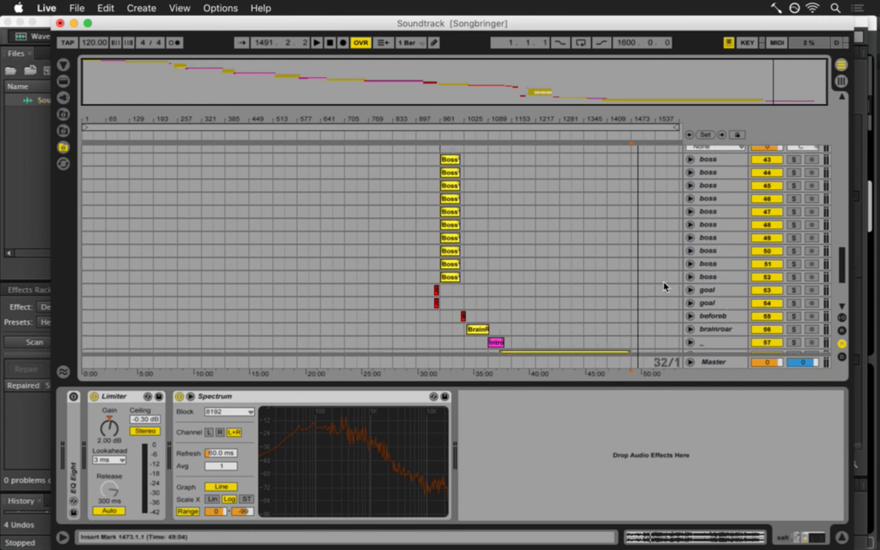
scroll(664, 286, up, 4)
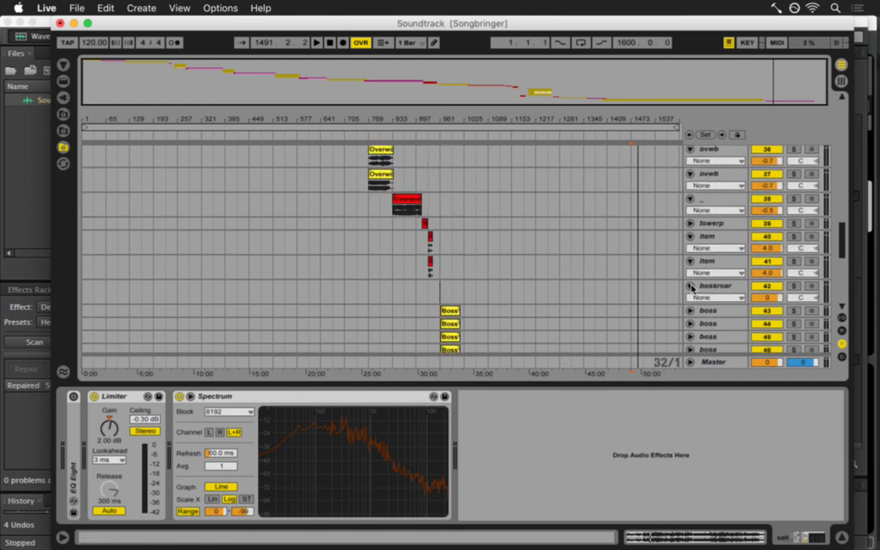
click(690, 286)
click(690, 261)
click(690, 236)
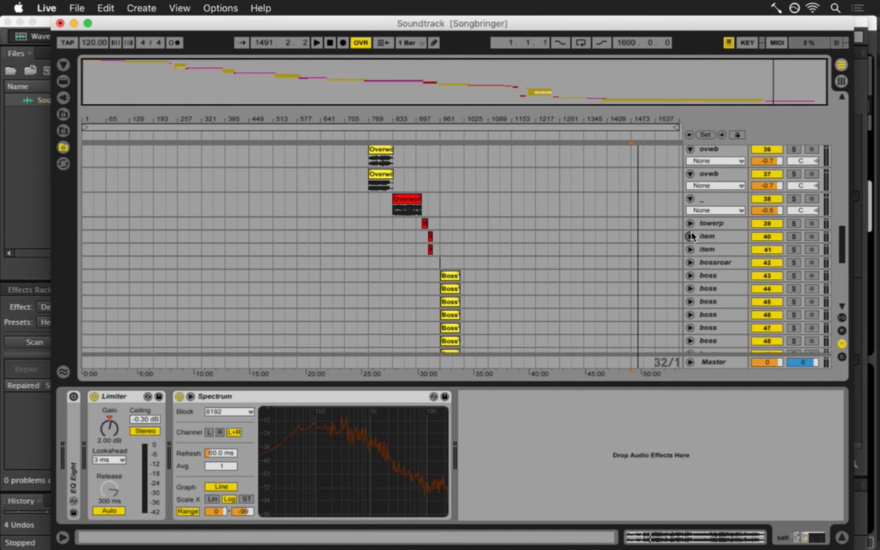
click(690, 200)
click(690, 174)
Fold the ovwb track 36, minib track 35, and f tracks 32 and 31 in the arrangement.
scroll(693, 179, up, 3)
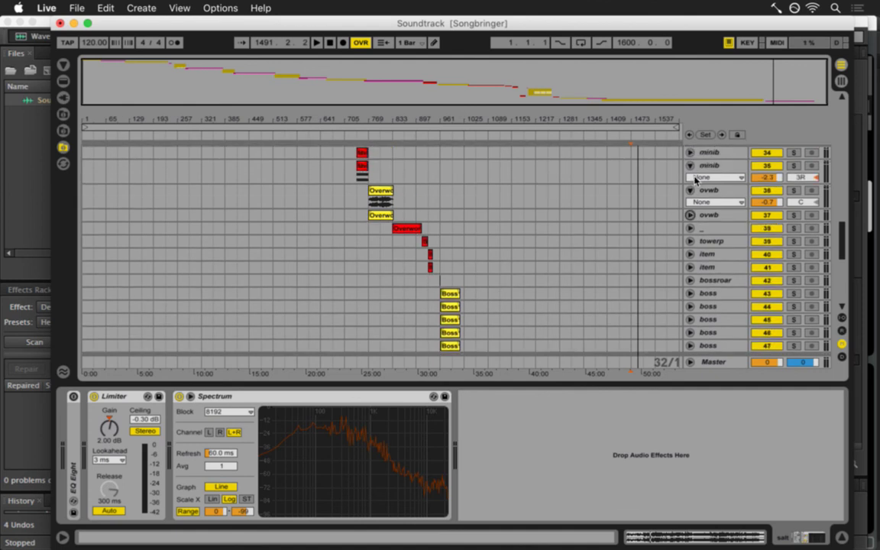
click(690, 190)
scroll(697, 190, up, 6)
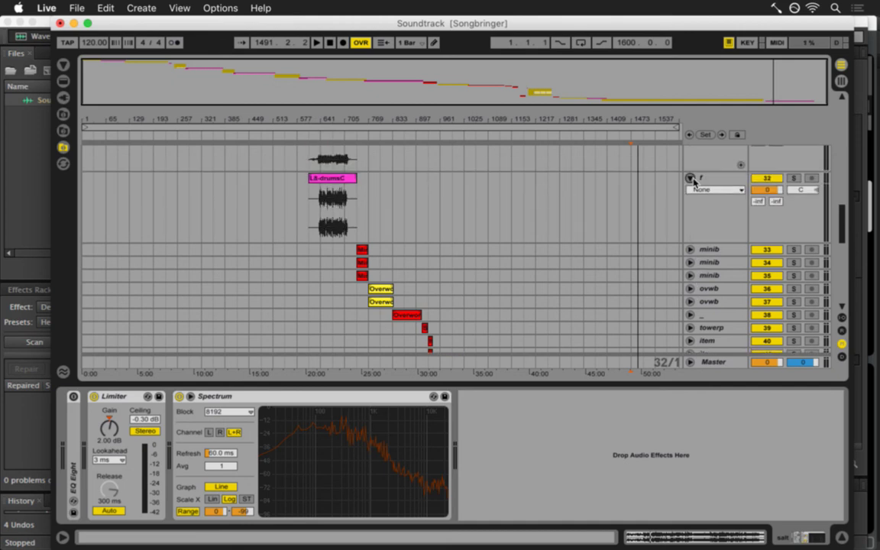
click(691, 178)
scroll(698, 194, up, 3)
click(690, 187)
scroll(696, 195, up, 5)
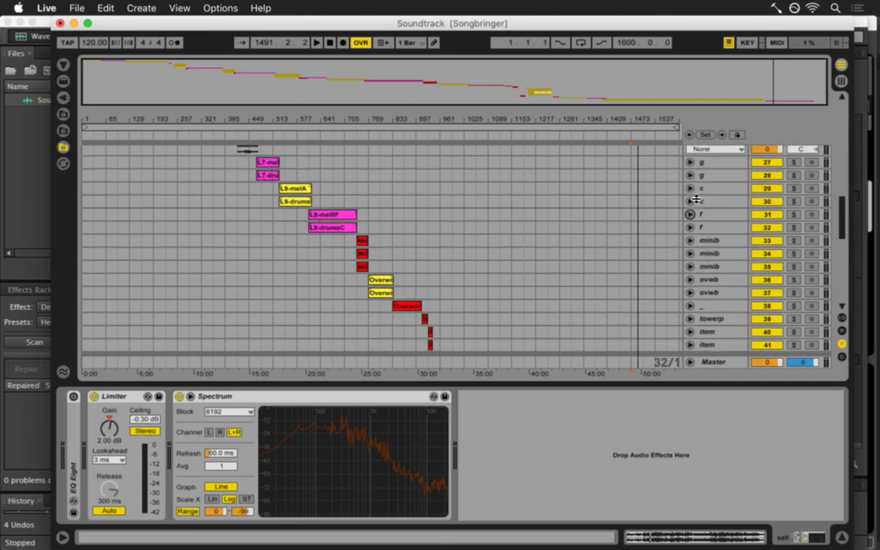
Fold the d track 26 and the a track 20 in the arrangement.
scroll(696, 199, up, 2)
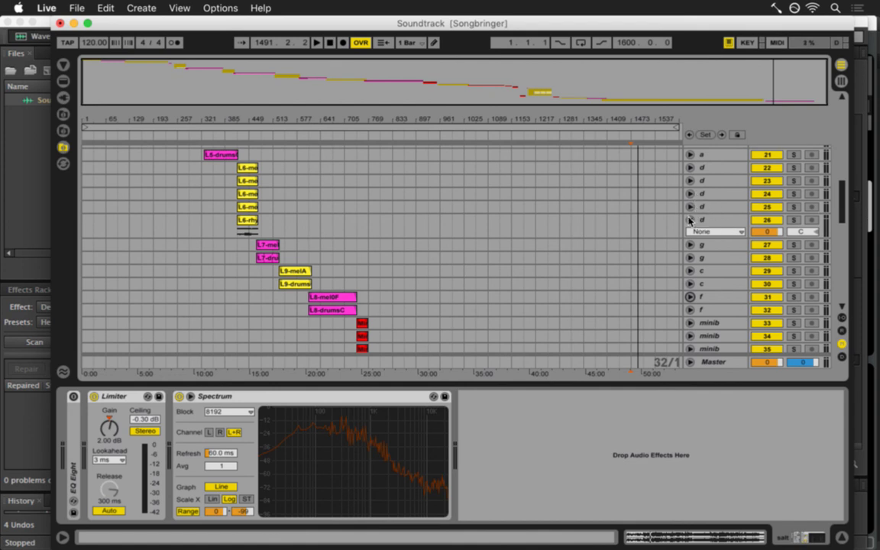
click(689, 220)
scroll(693, 234, up, 6)
click(690, 203)
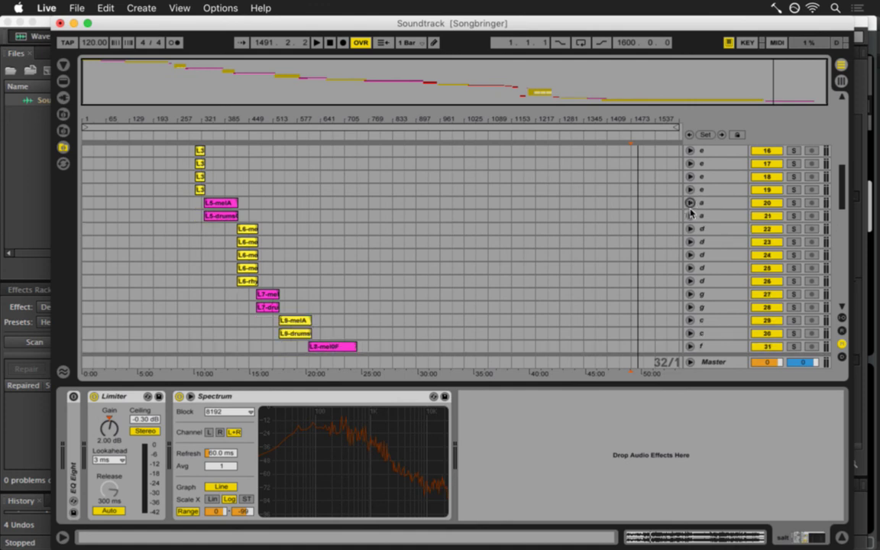
Fold tracks 1, 3, 4, 5 and 6 at the start of the arrangement and save the project.
scroll(690, 214, up, 10)
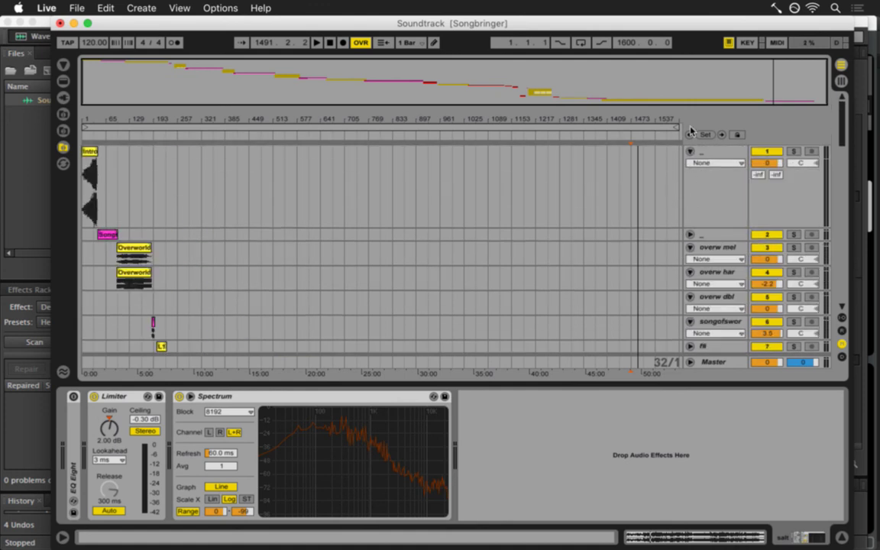
click(689, 152)
click(690, 177)
click(689, 189)
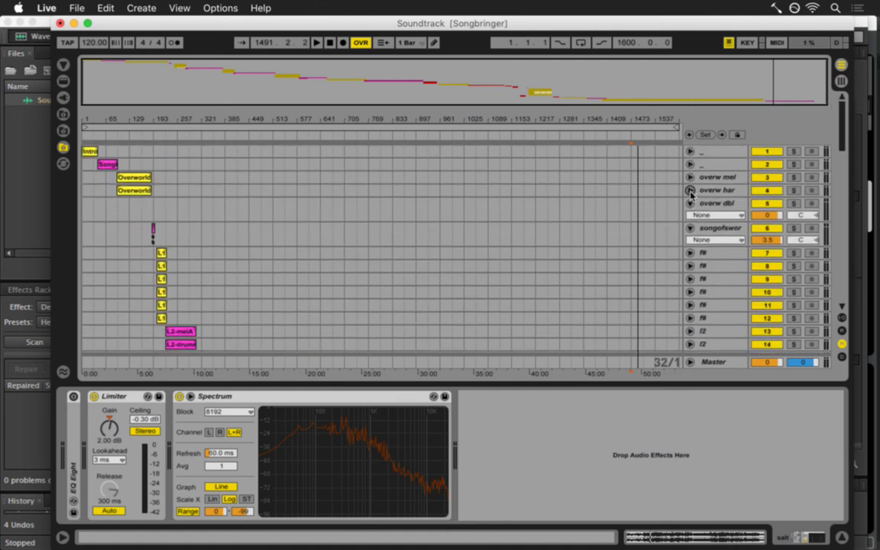
click(689, 203)
click(689, 216)
key(super+s)
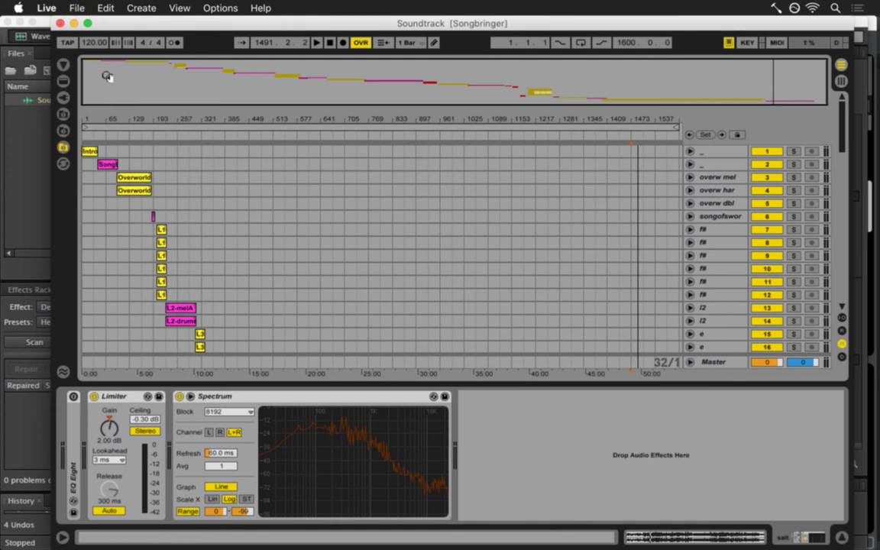
Export the Master track as a 48000 Hz, 16-bit WAV named Soundtrack to the Desktop, replacing the existing Soundtrack.wav.
click(76, 8)
click(141, 190)
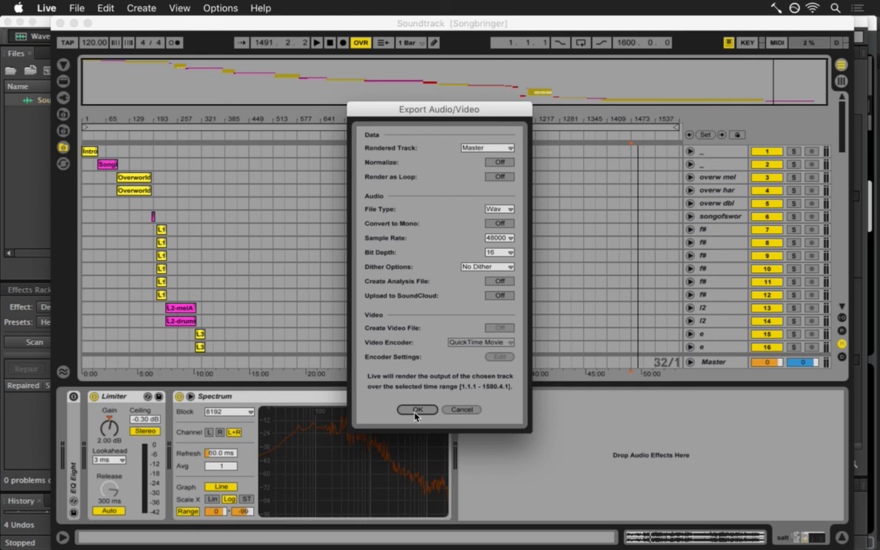
click(416, 411)
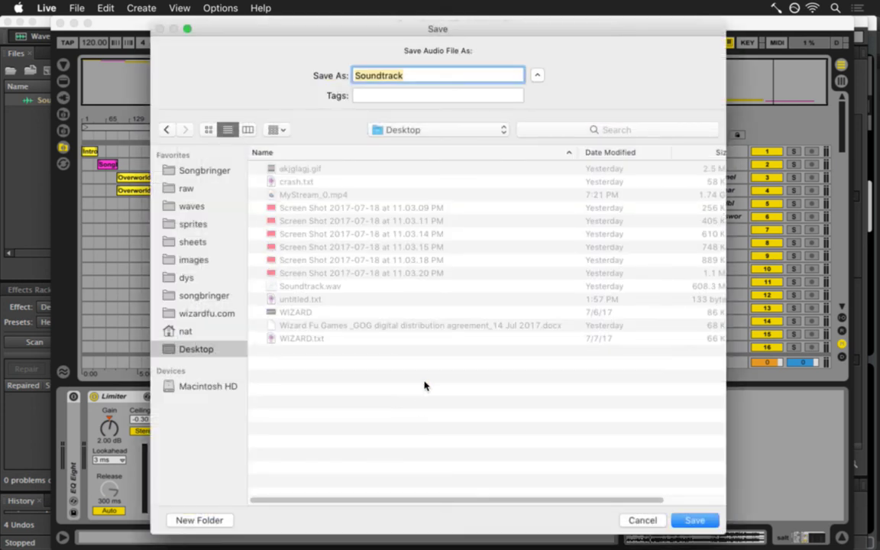
click(684, 520)
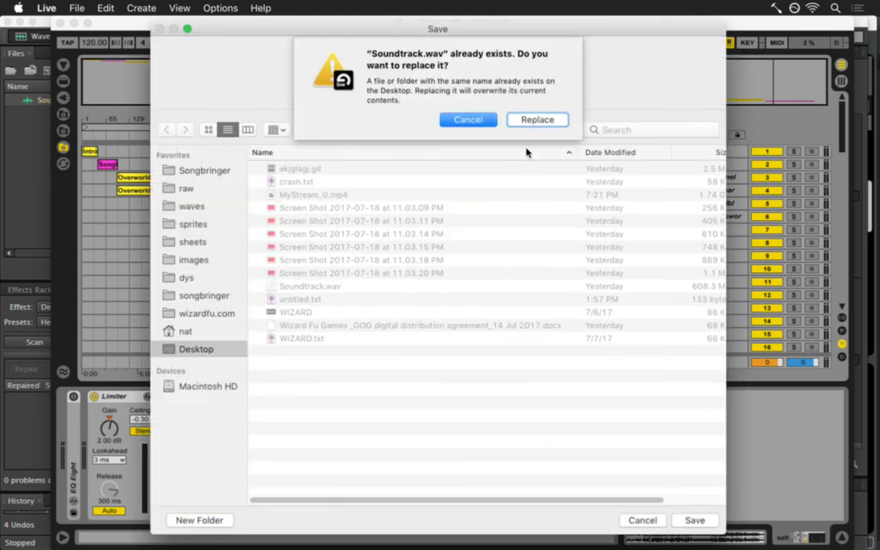
click(516, 120)
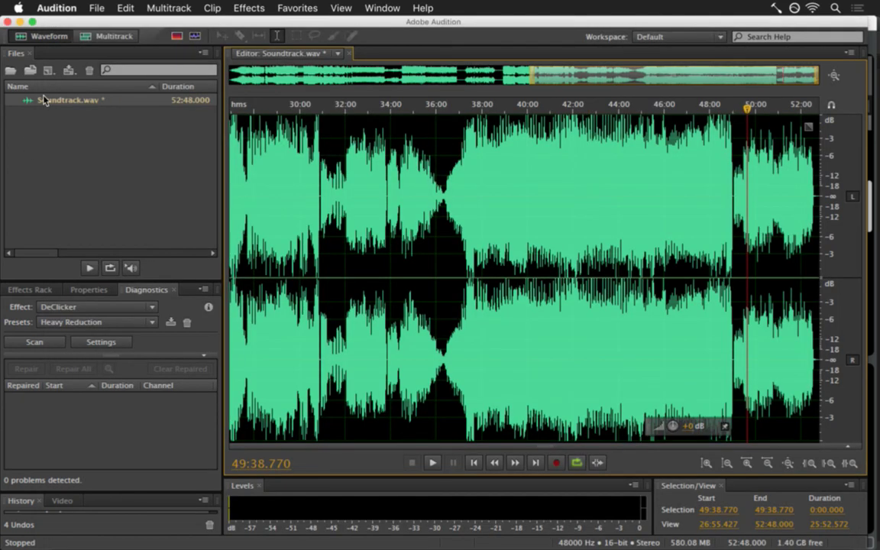
Switch to Adobe Audition and close the old Soundtrack.wav without saving its changes.
right_click(43, 100)
click(133, 149)
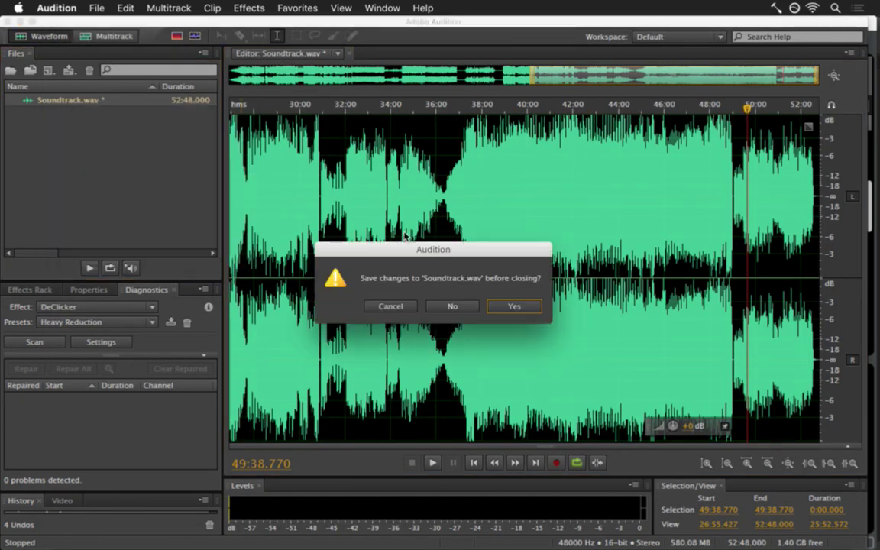
click(446, 307)
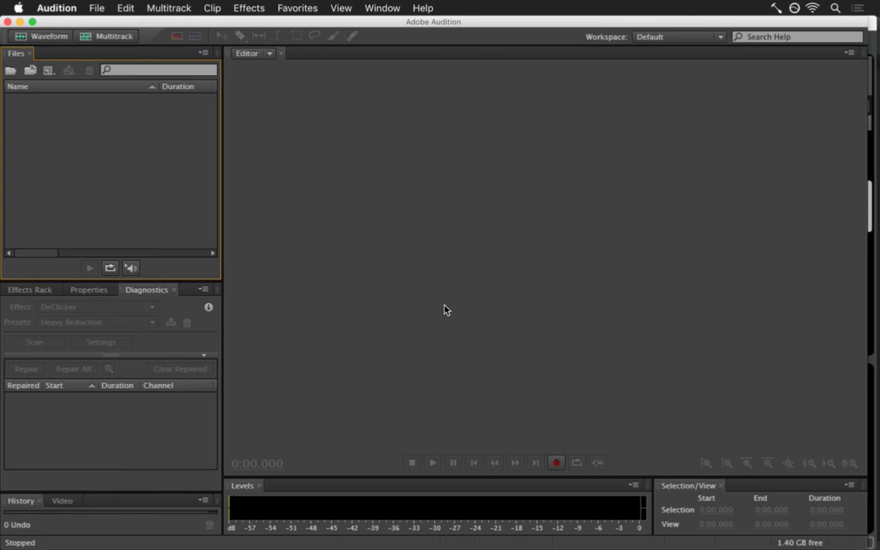
Open the newly exported Soundtrack.wav from the Desktop in Adobe Audition.
key(super+Tab)
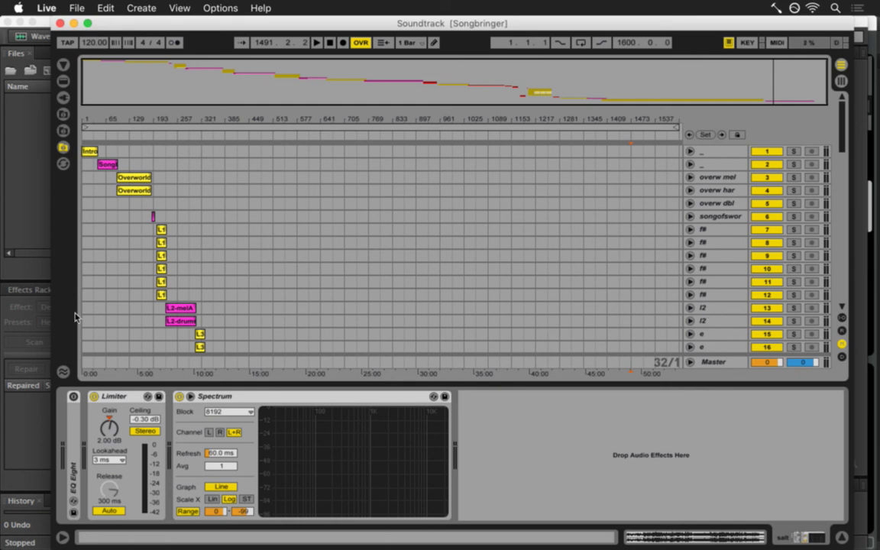
click(19, 174)
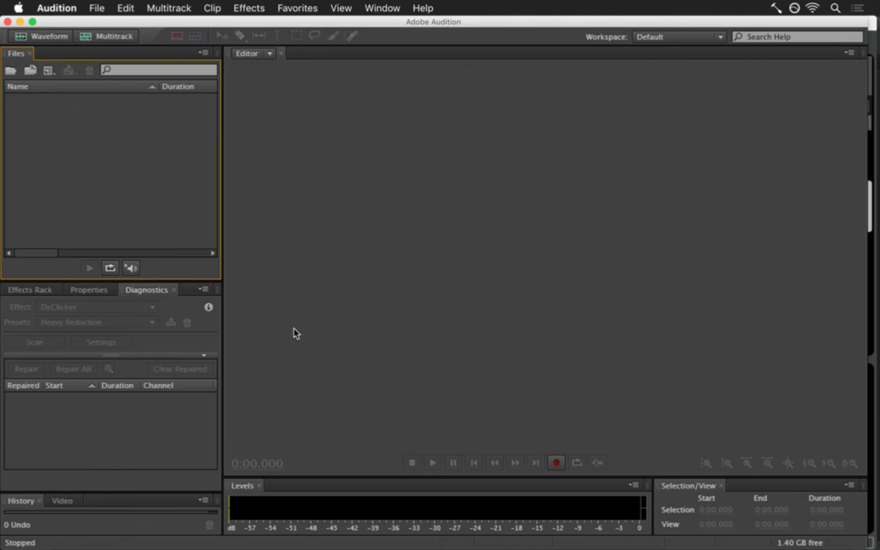
key(F11)
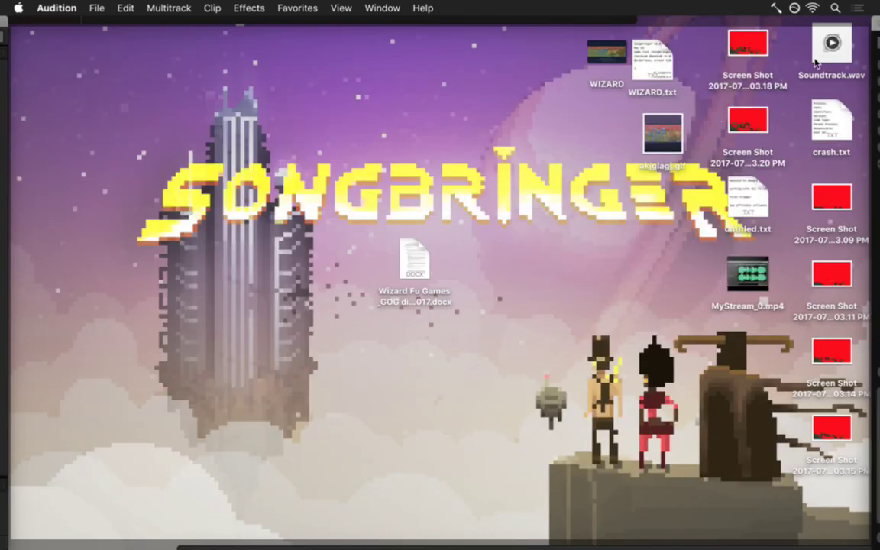
drag(831, 46, 286, 227)
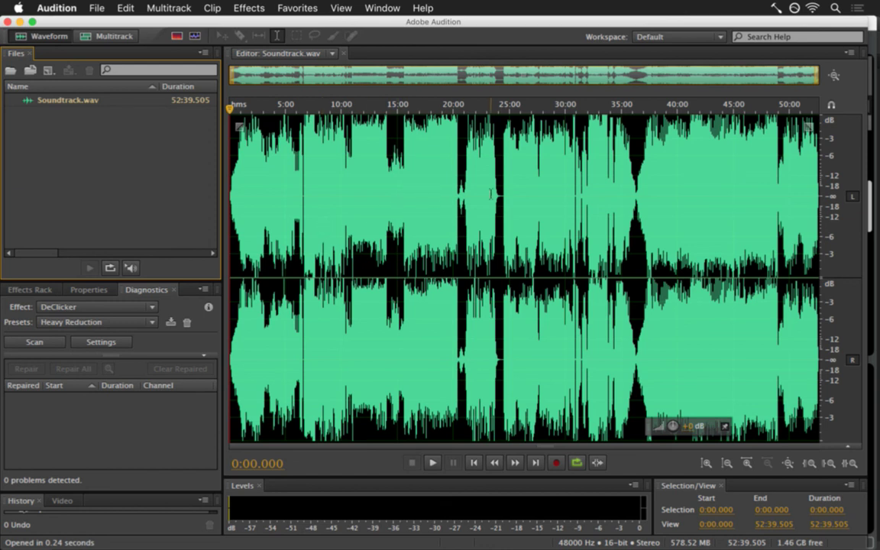
Examine the waveform of Soundtrack.wav by marking passages across its length and comparing their loudness.
drag(302, 156, 316, 155)
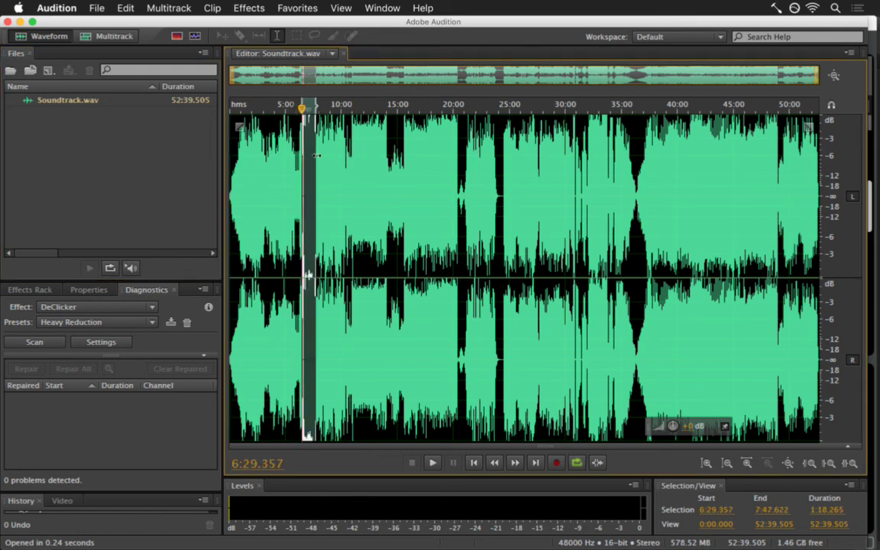
click(321, 141)
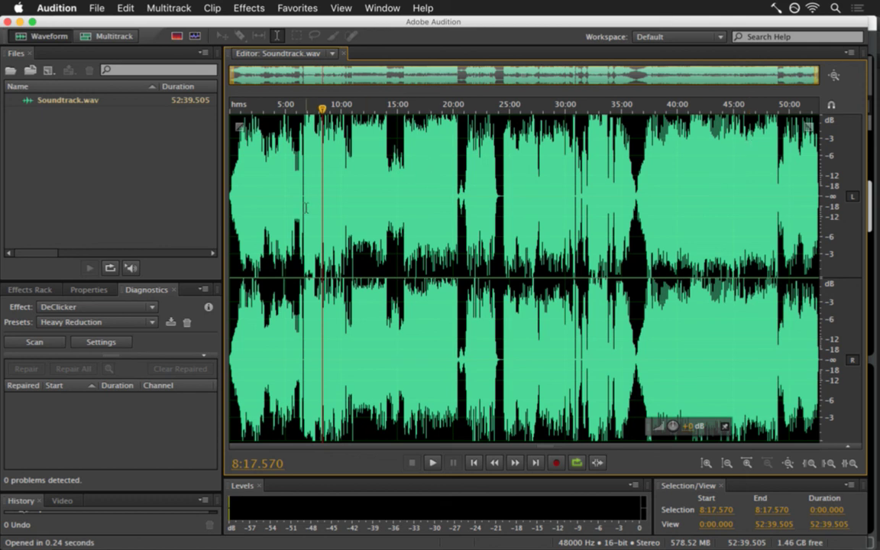
drag(299, 199, 350, 183)
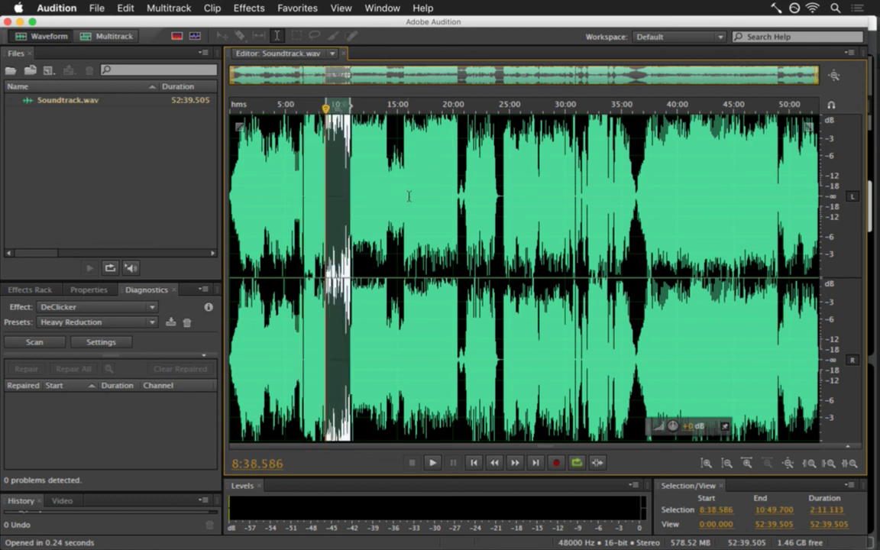
drag(589, 195, 661, 236)
drag(764, 251, 784, 248)
click(668, 231)
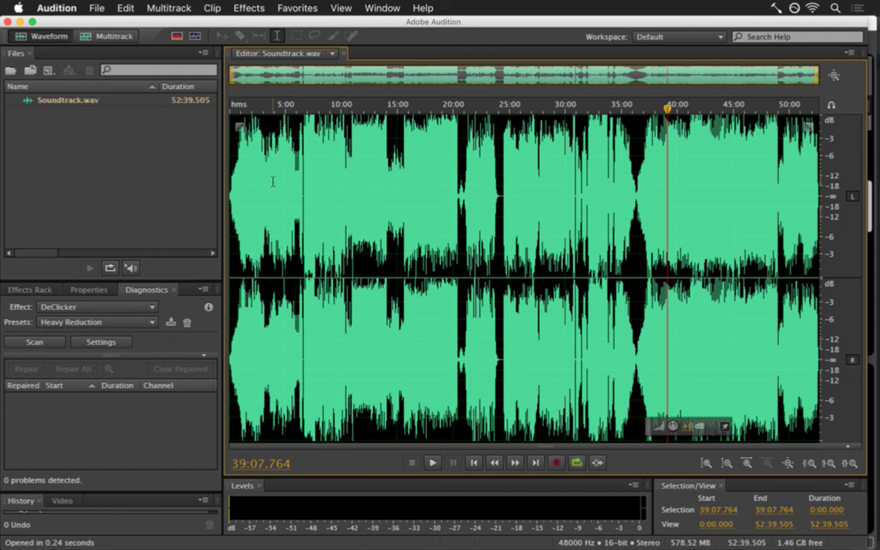
drag(263, 183, 313, 190)
click(378, 187)
drag(453, 187, 466, 189)
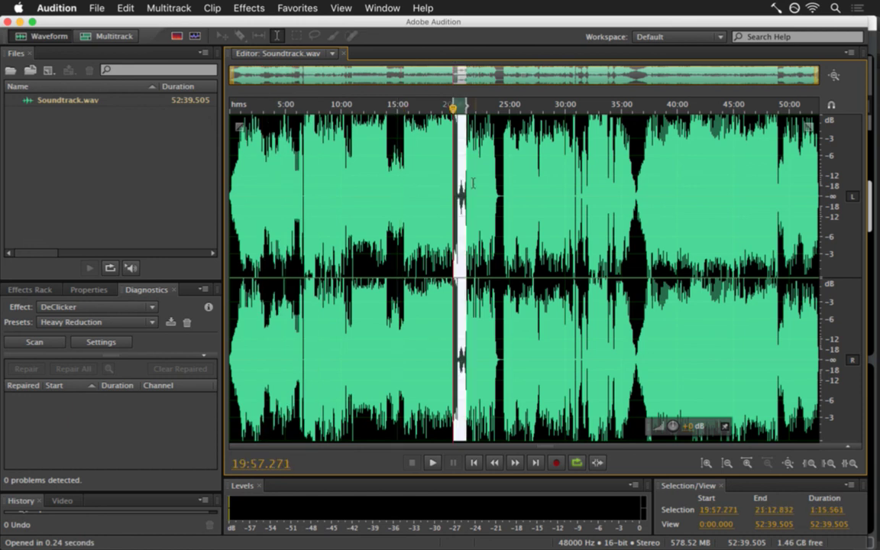
click(541, 194)
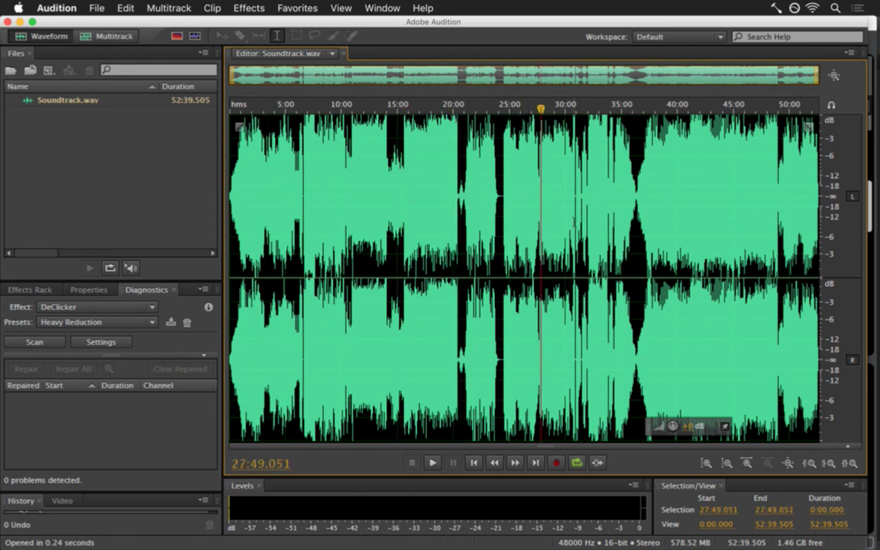
Close the inspected Soundtrack.wav export in Audition.
right_click(120, 100)
click(168, 176)
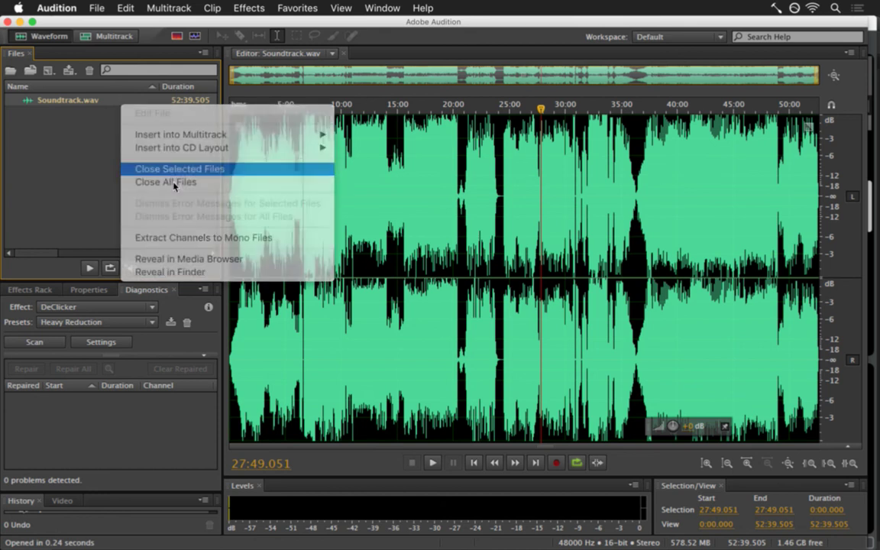